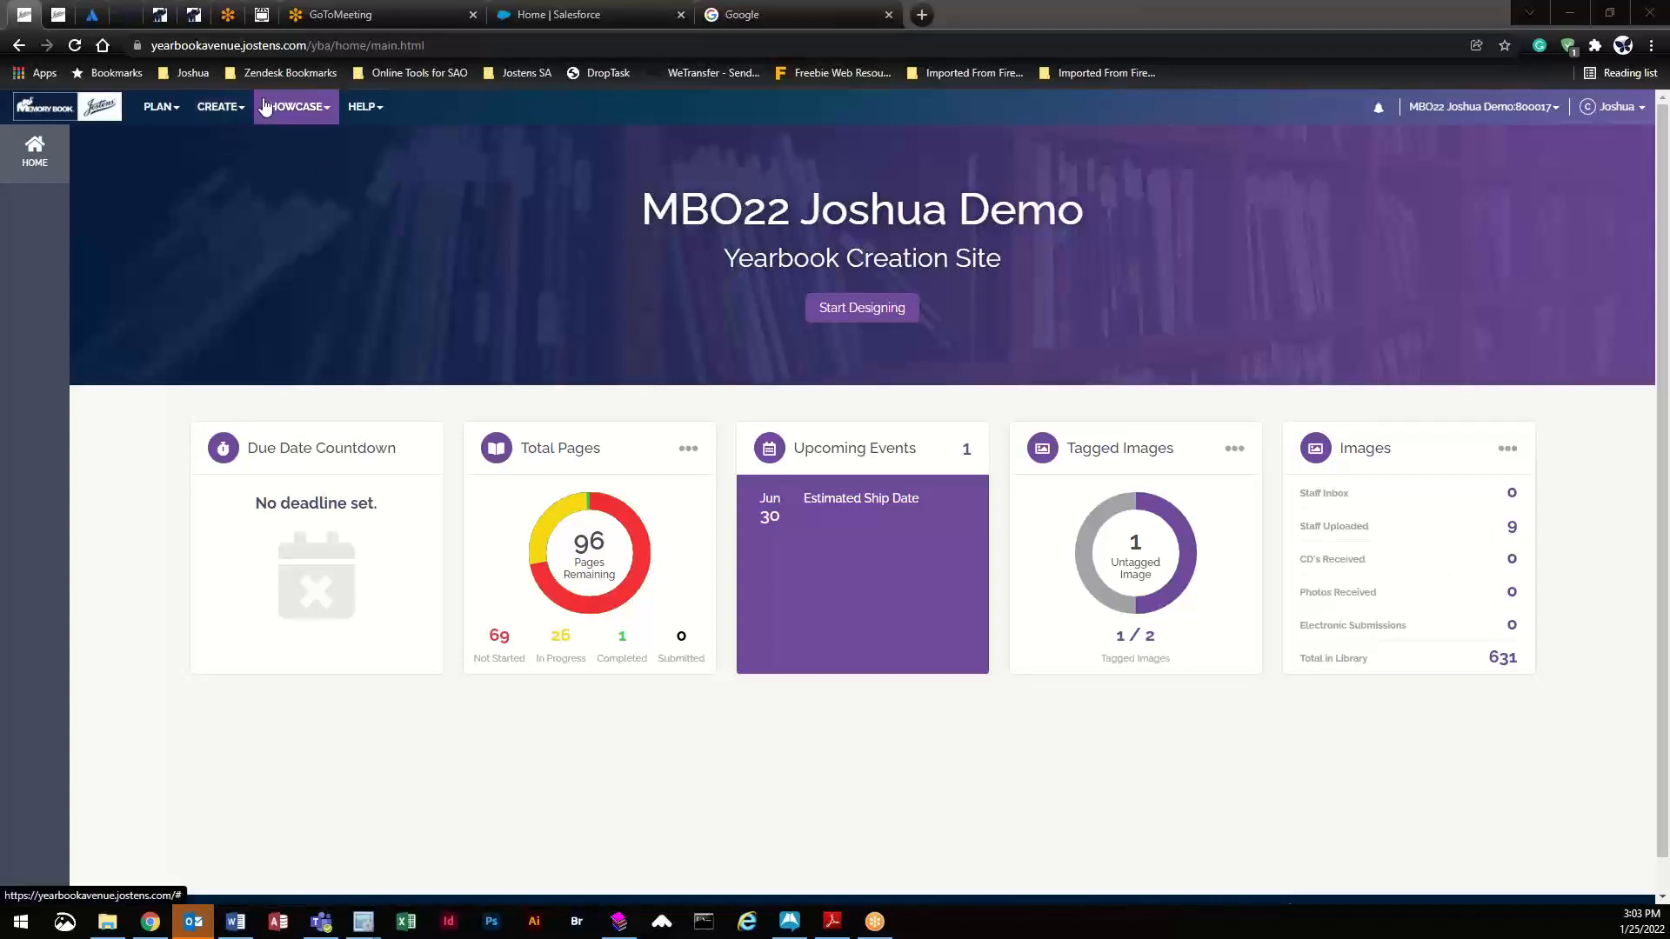
- Open the Image Library, dismiss the welcome message, and show the Portrait > Adkins-5 folder
left_click(222, 109)
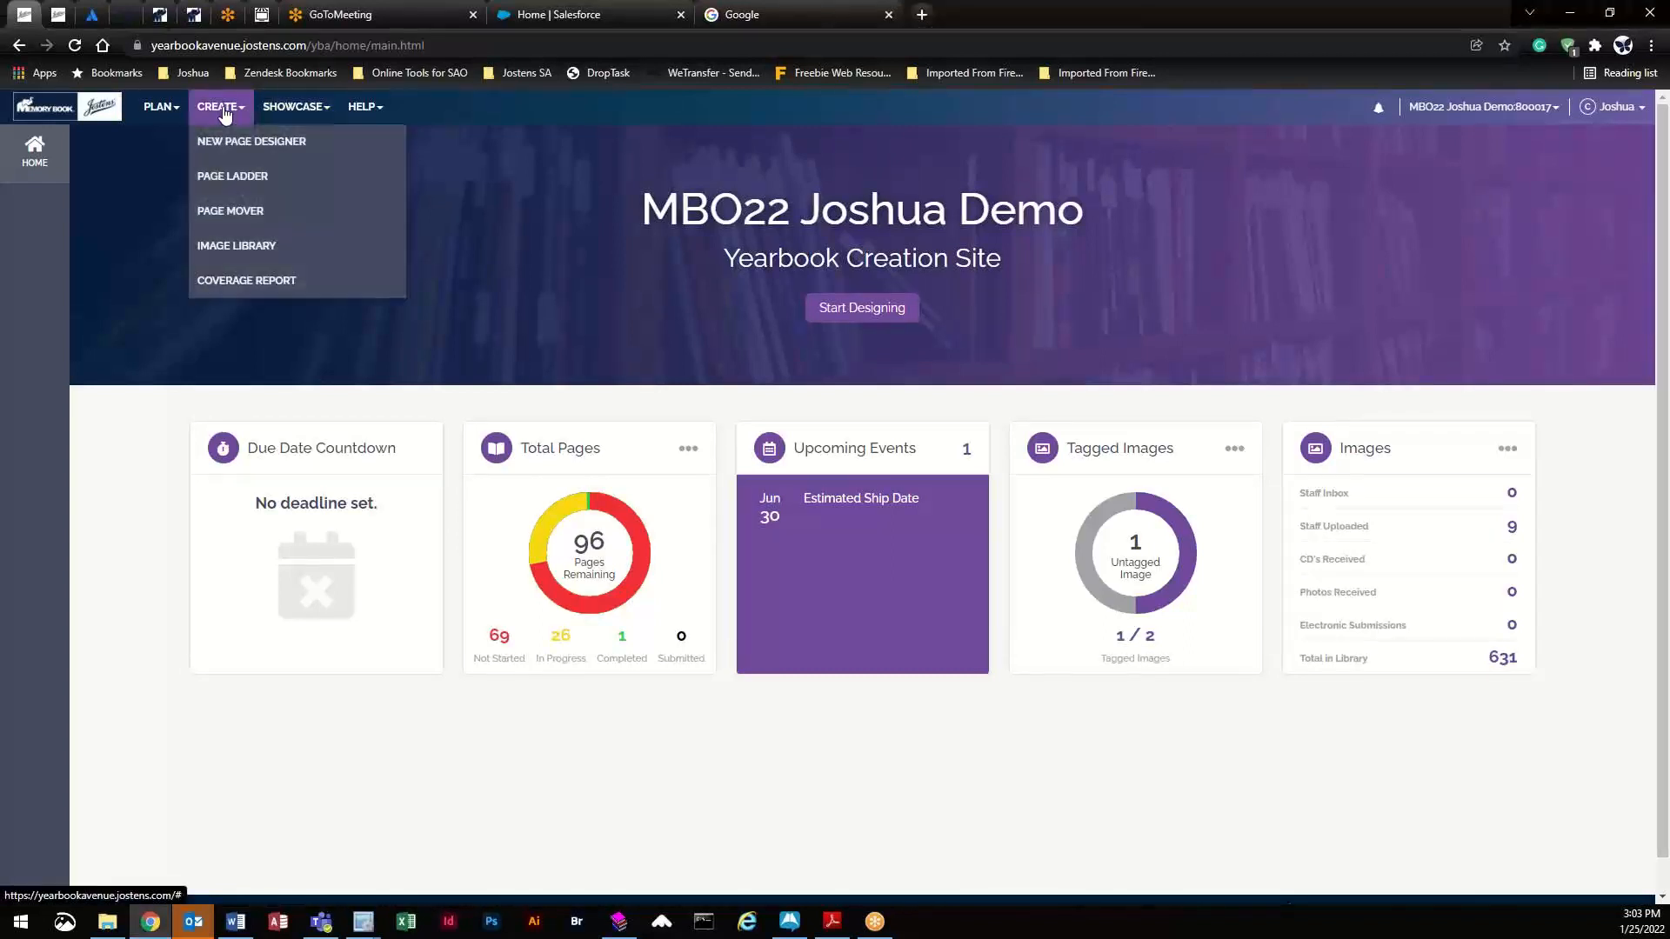
left_click(248, 252)
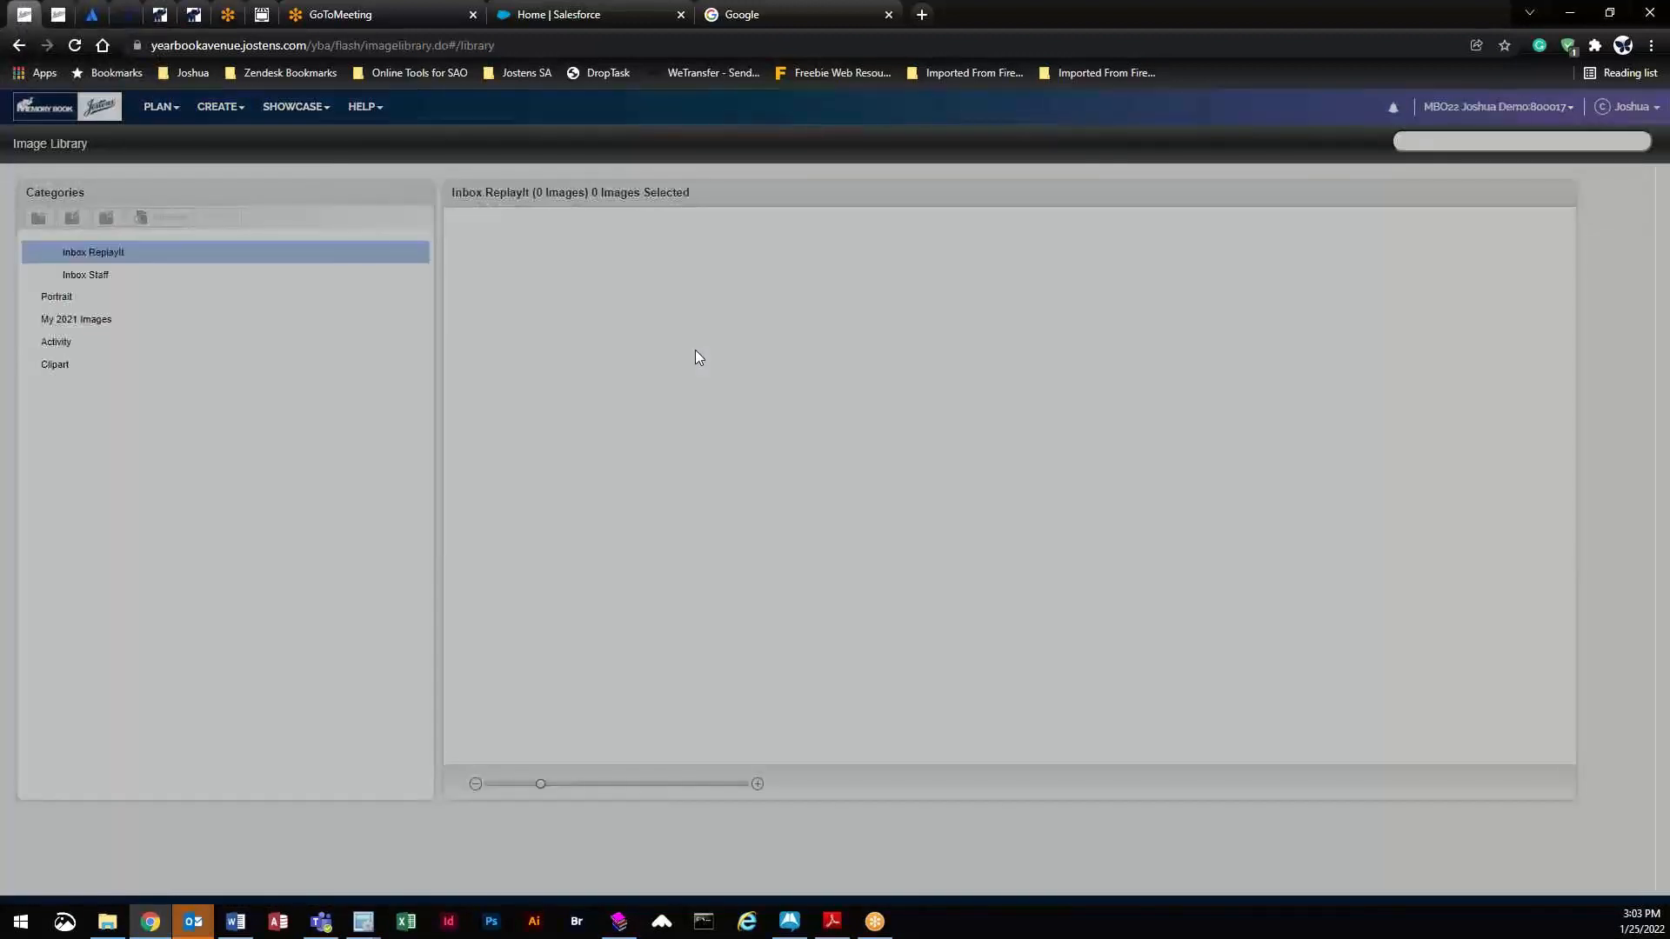
left_click(936, 513)
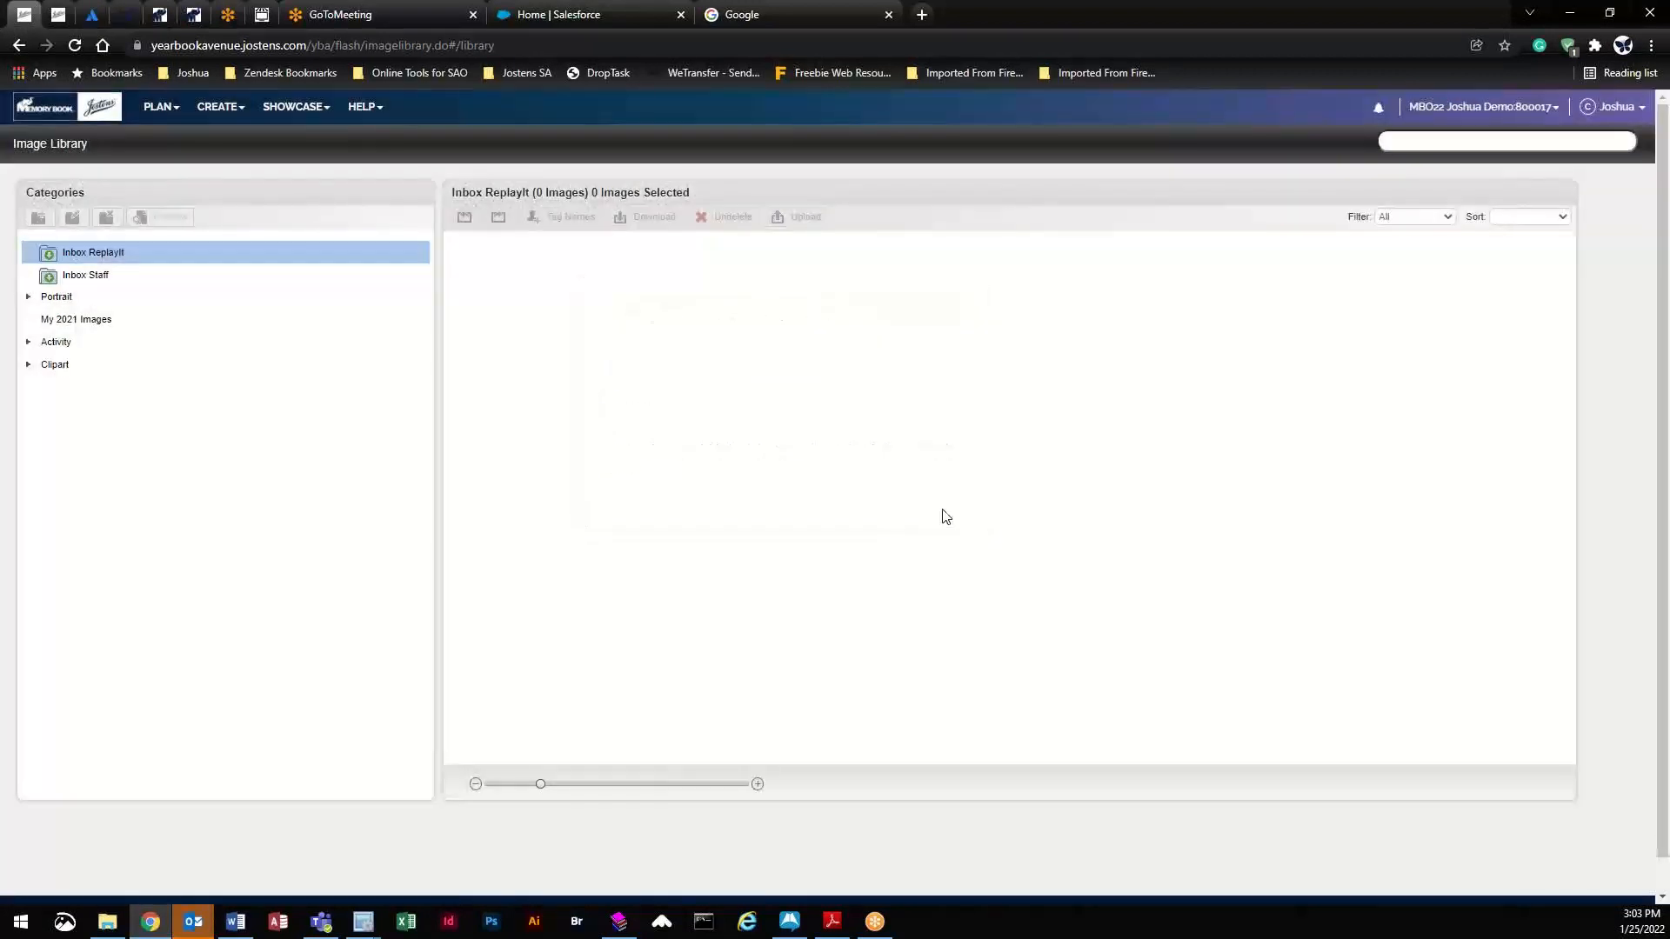
left_click(29, 298)
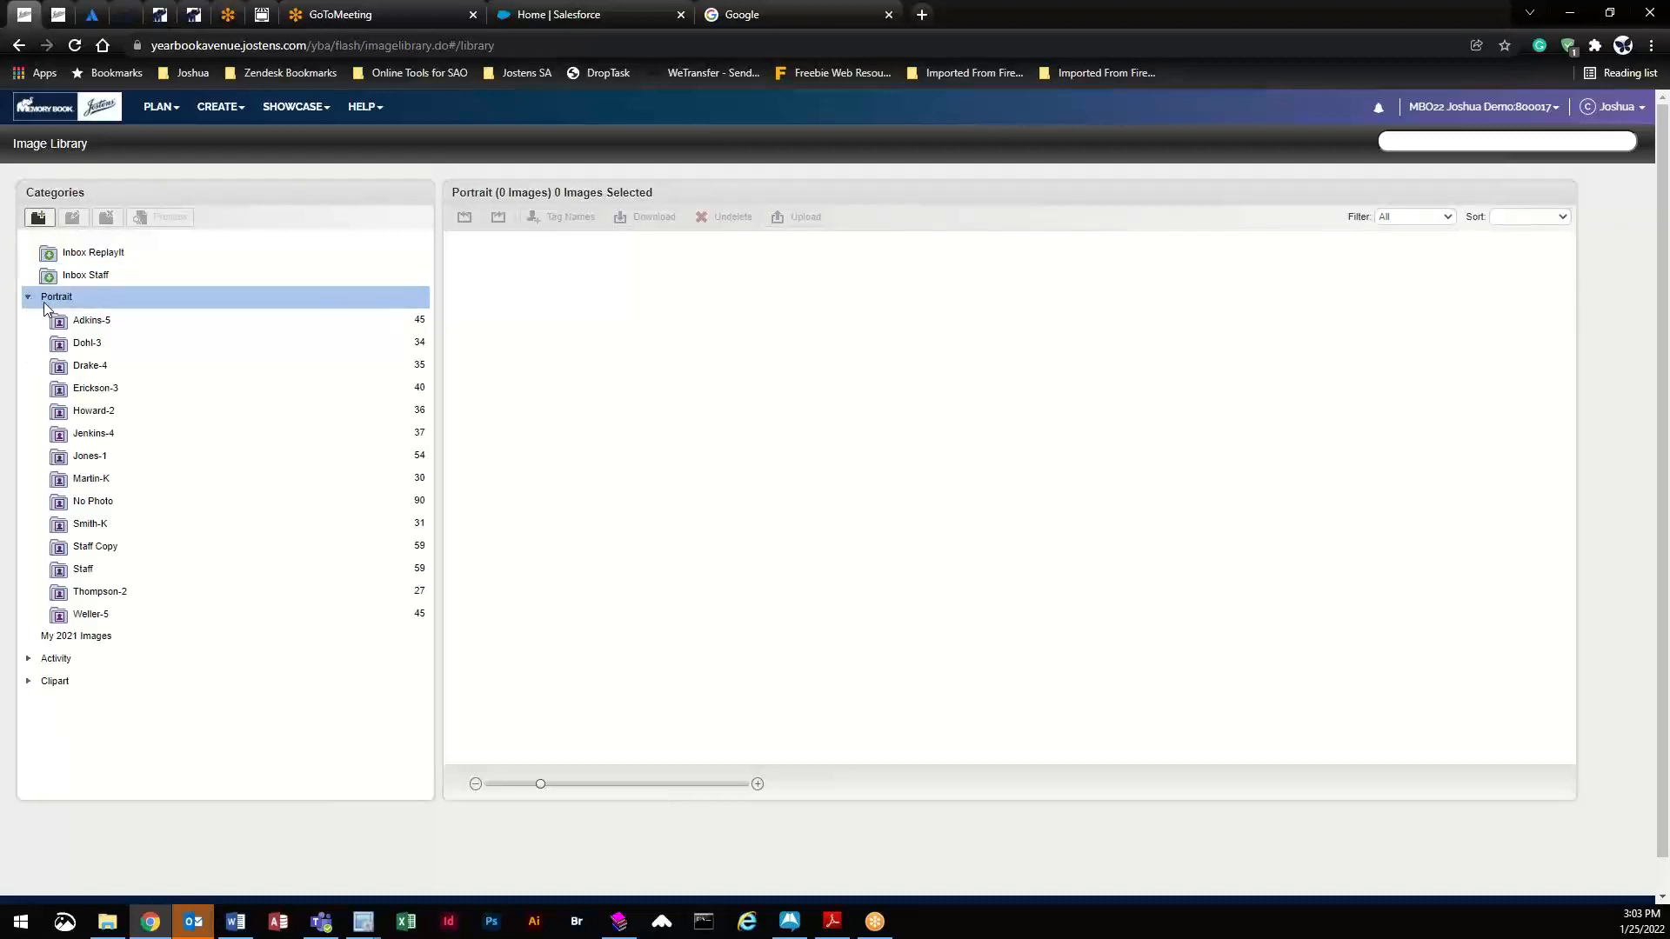
left_click(109, 328)
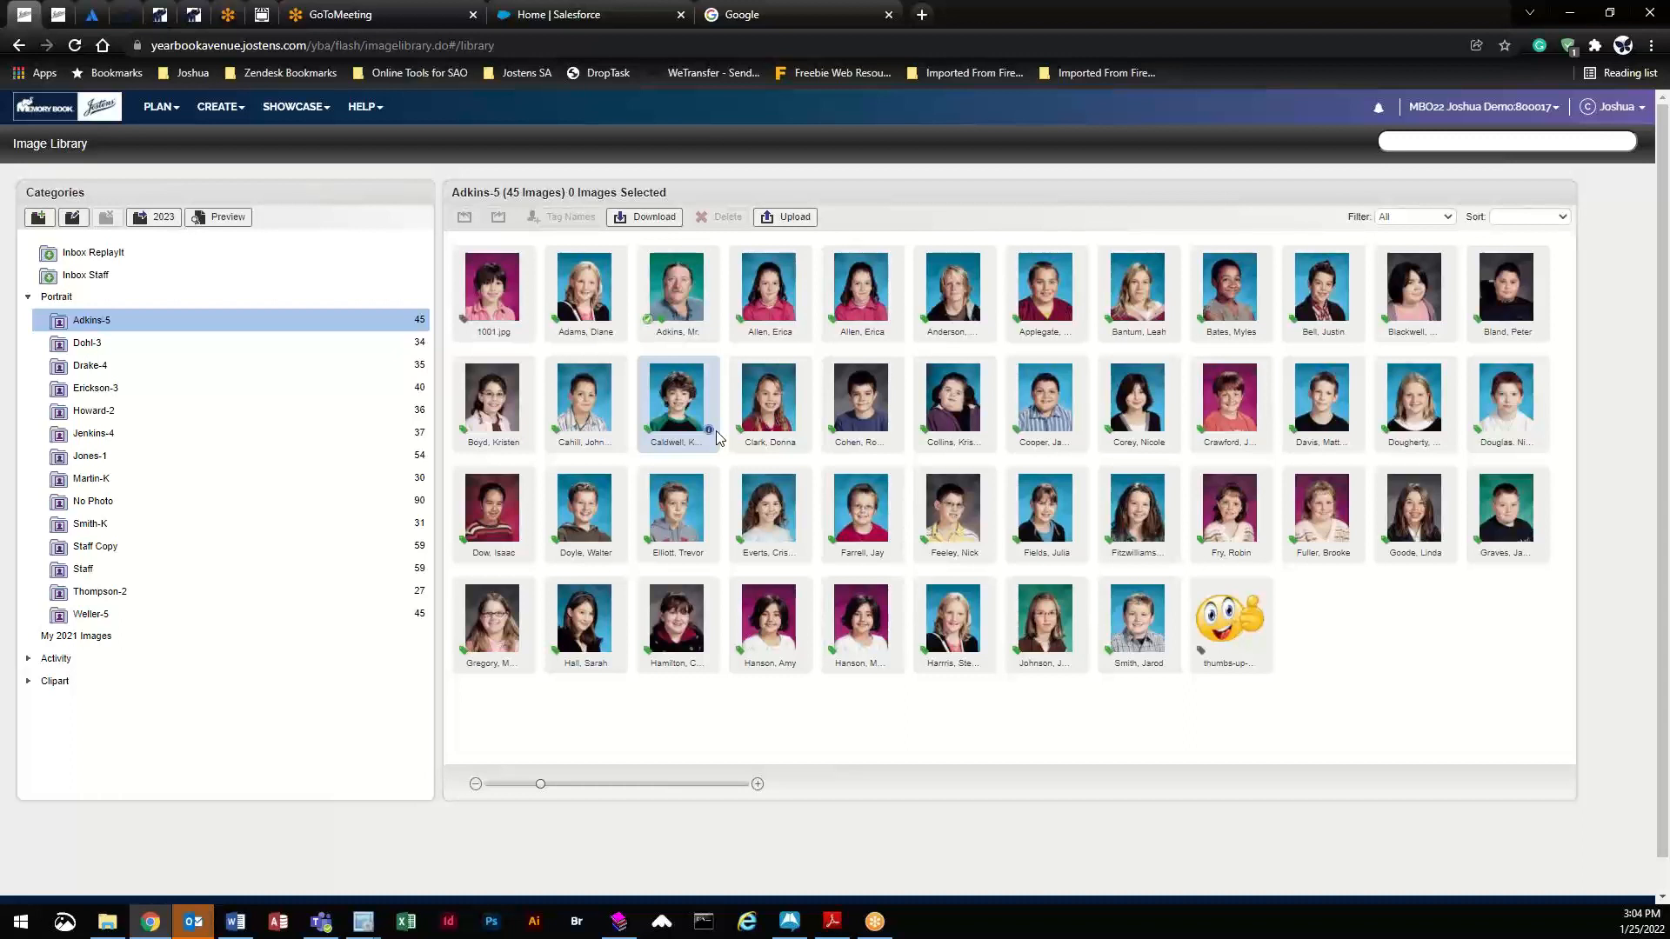
left_click(220, 222)
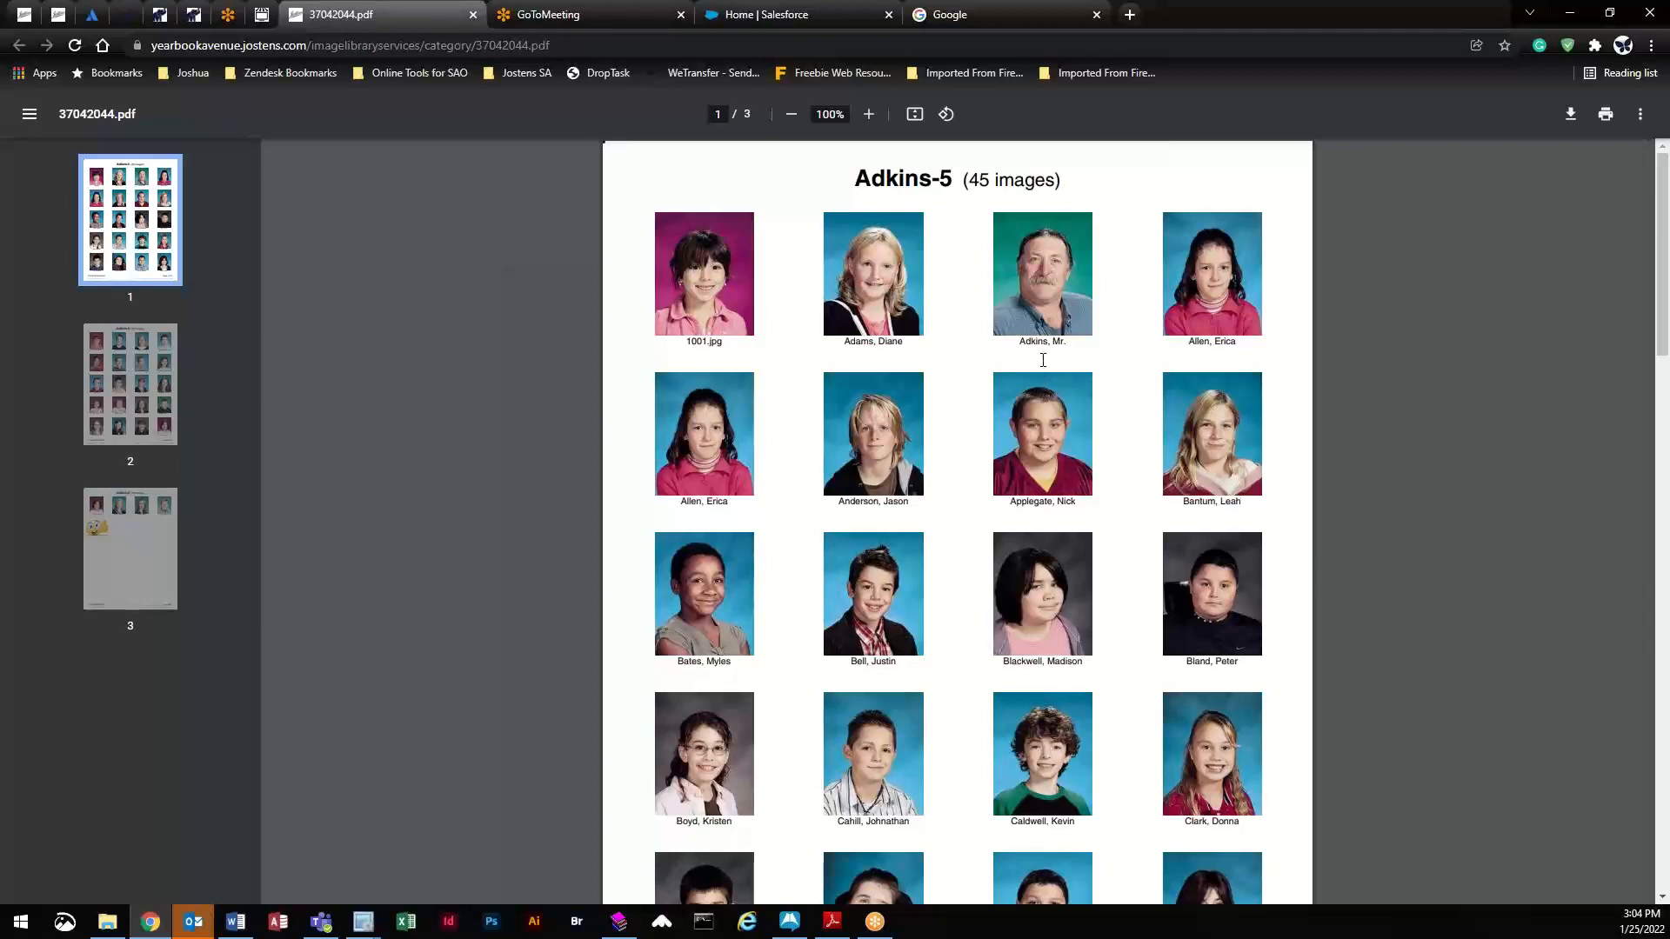
scroll(955, 374, "down", 3)
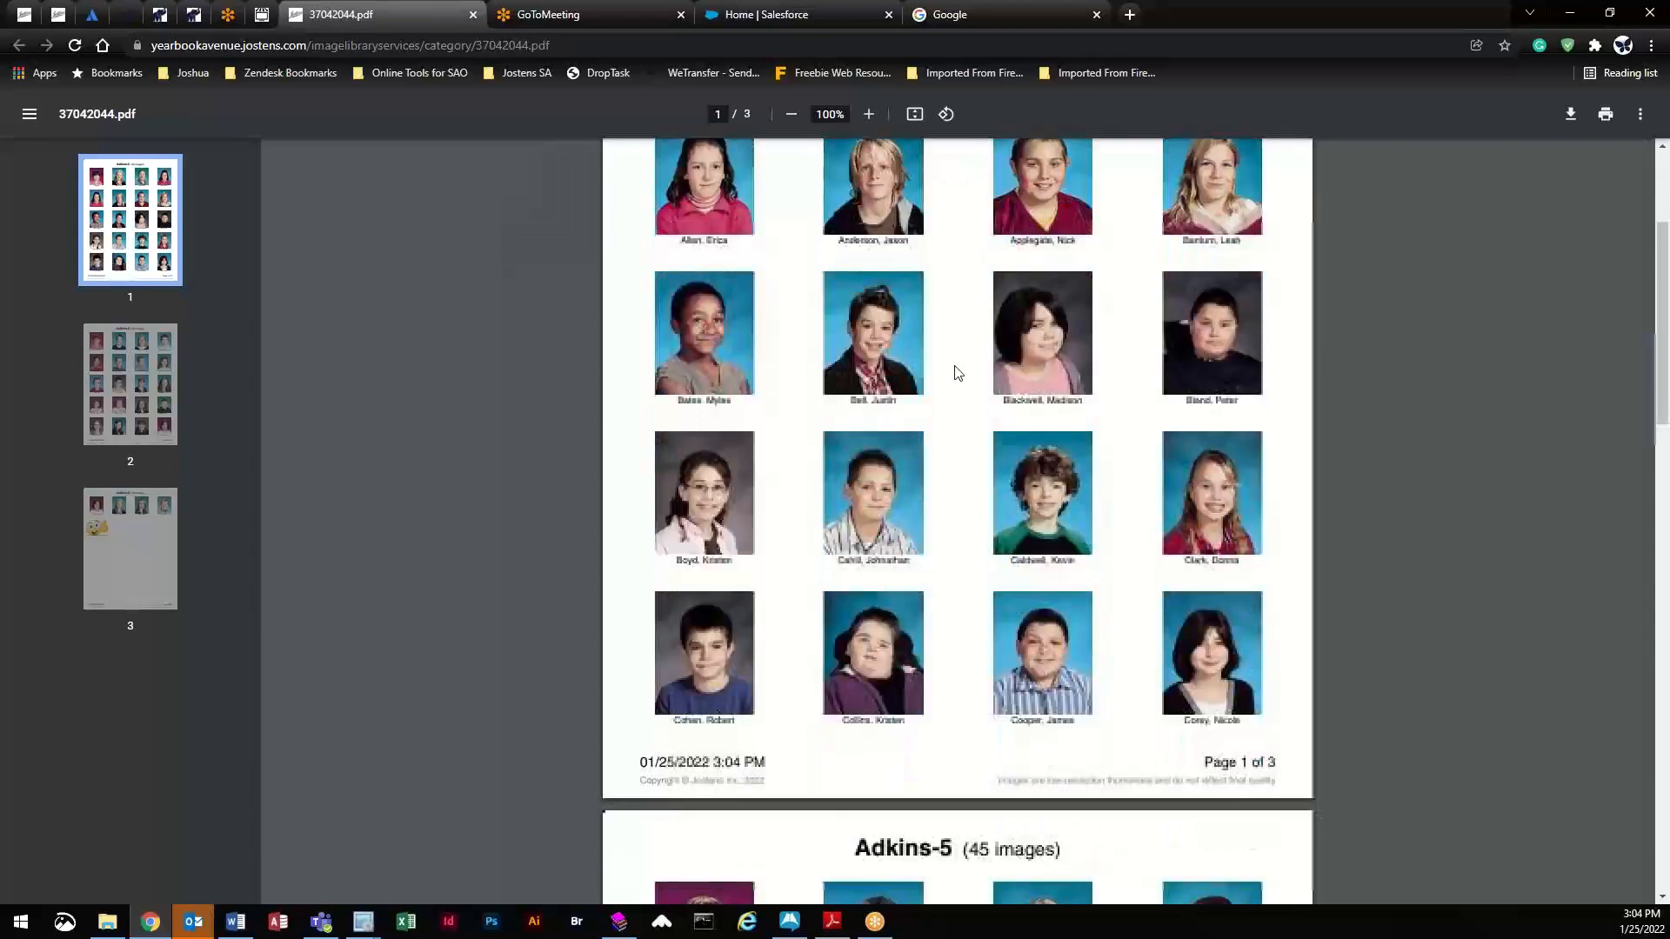
scroll(956, 372, "down", 4)
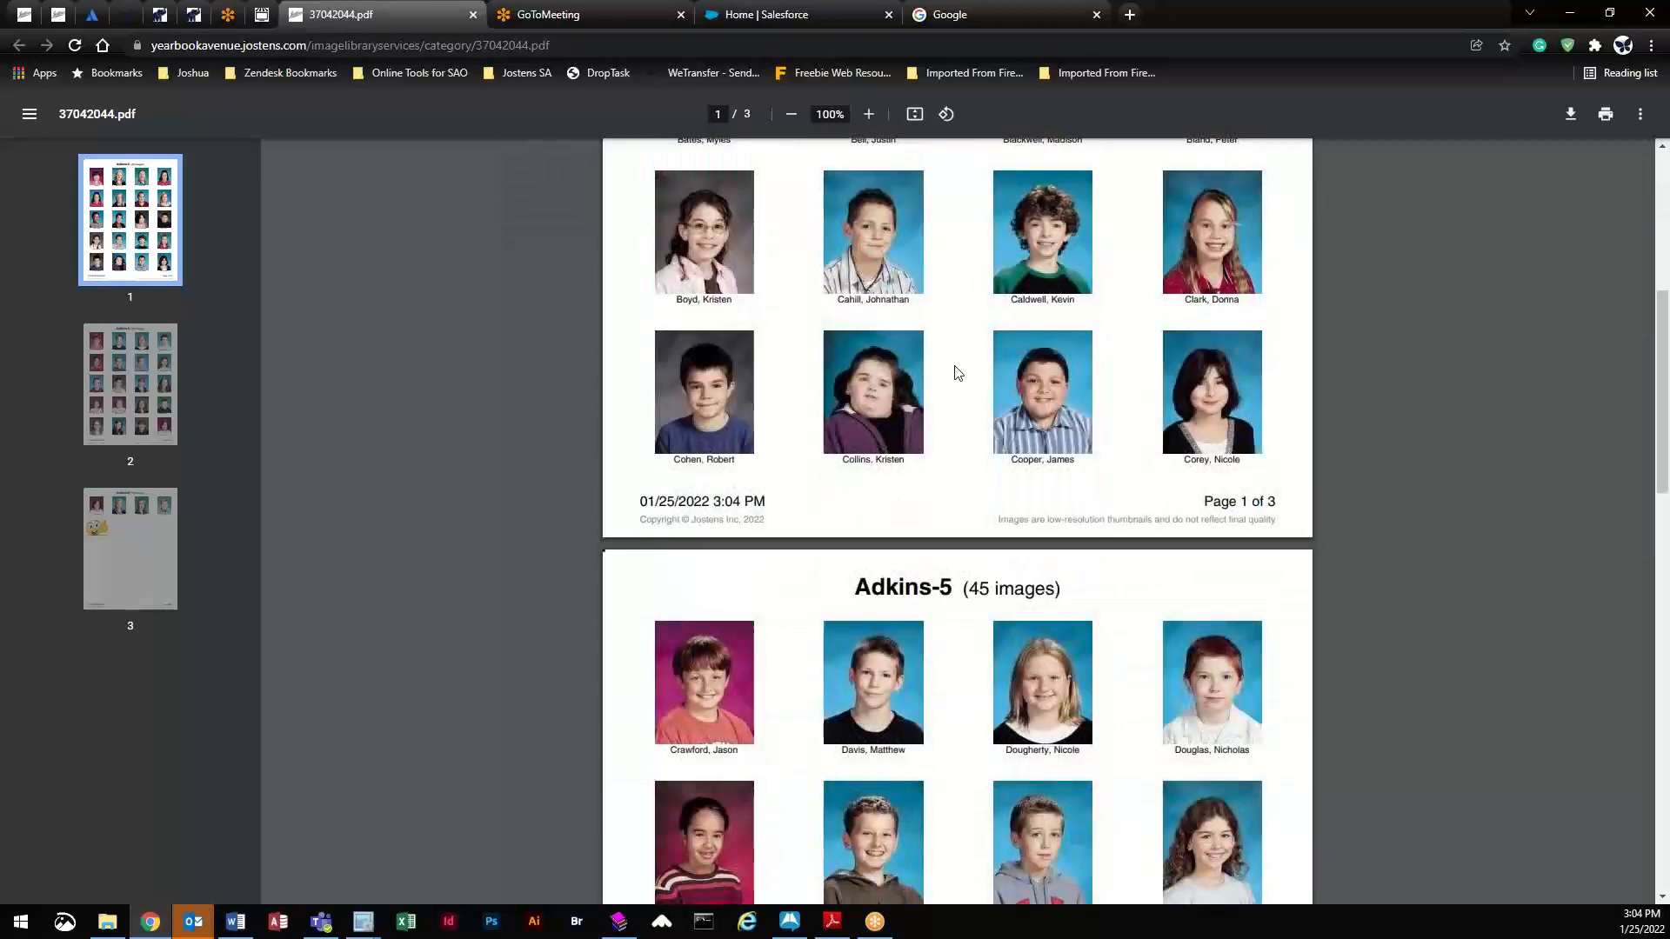
scroll(957, 372, "down", 4)
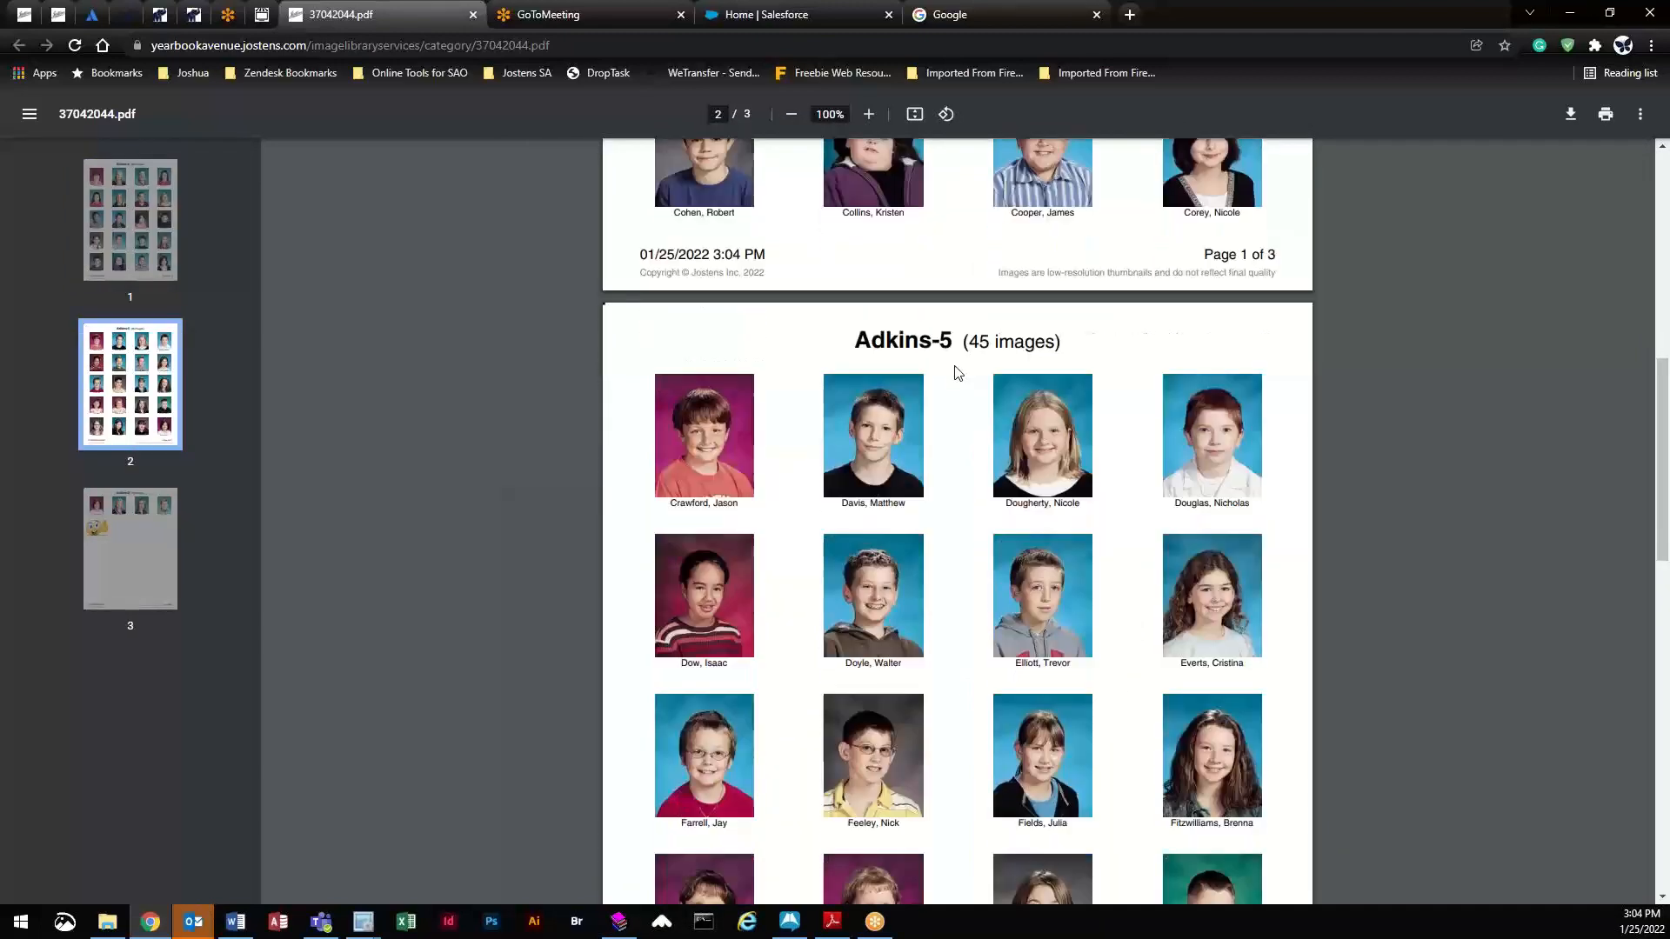
scroll(957, 372, "down", 1)
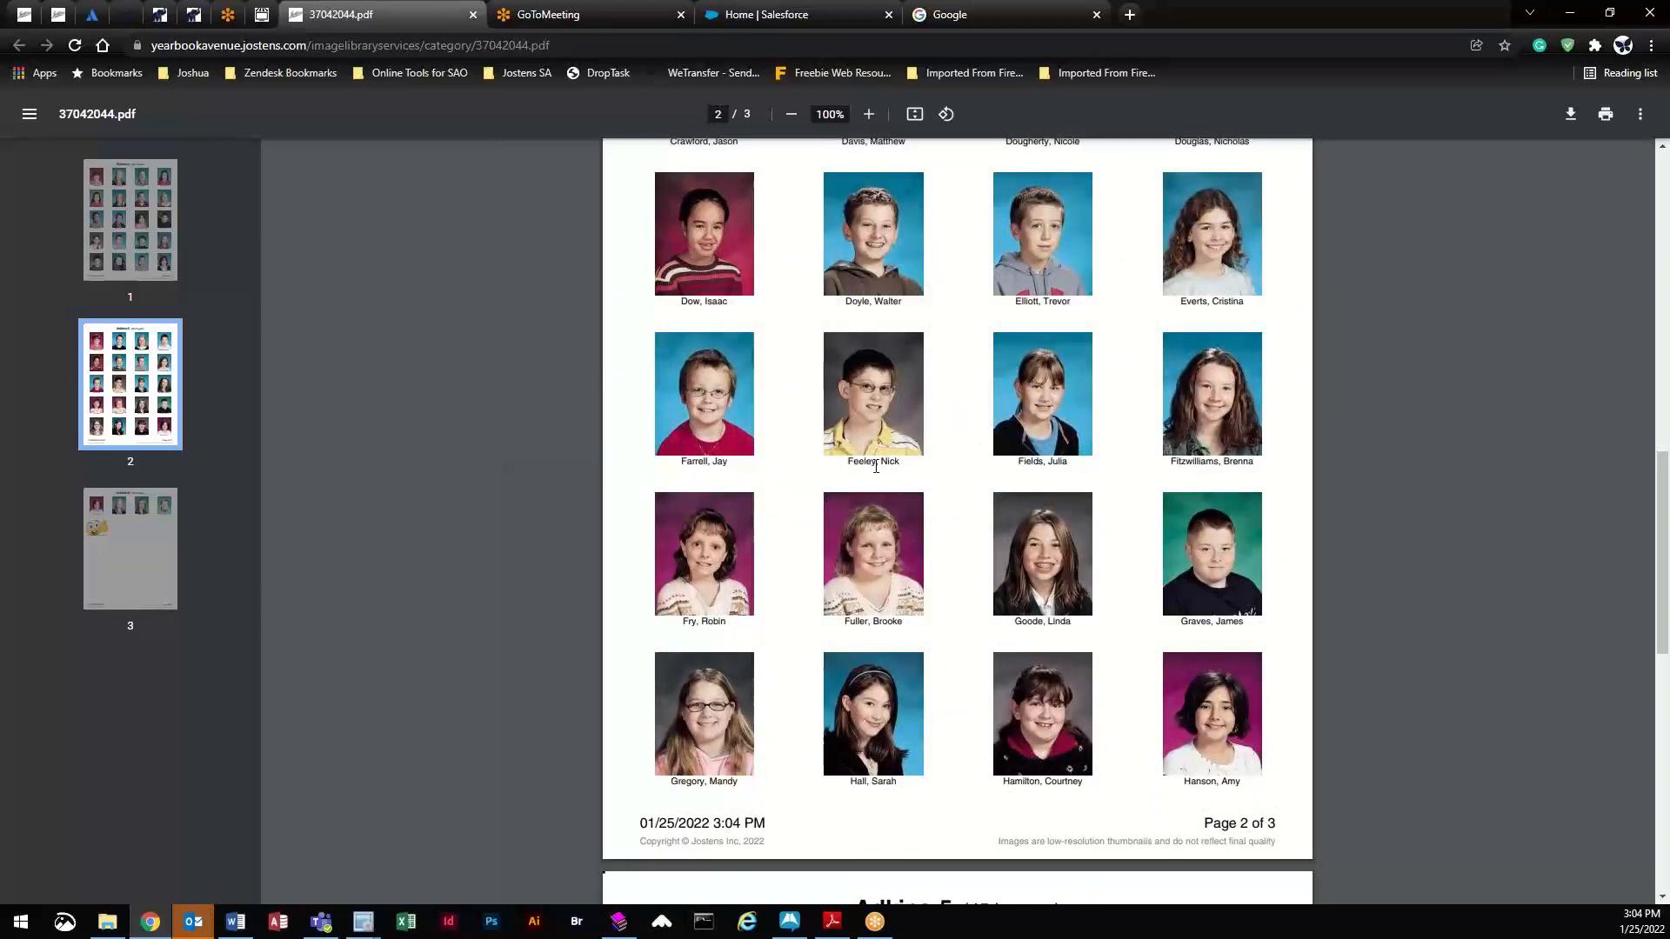
scroll(986, 568, "down", 4)
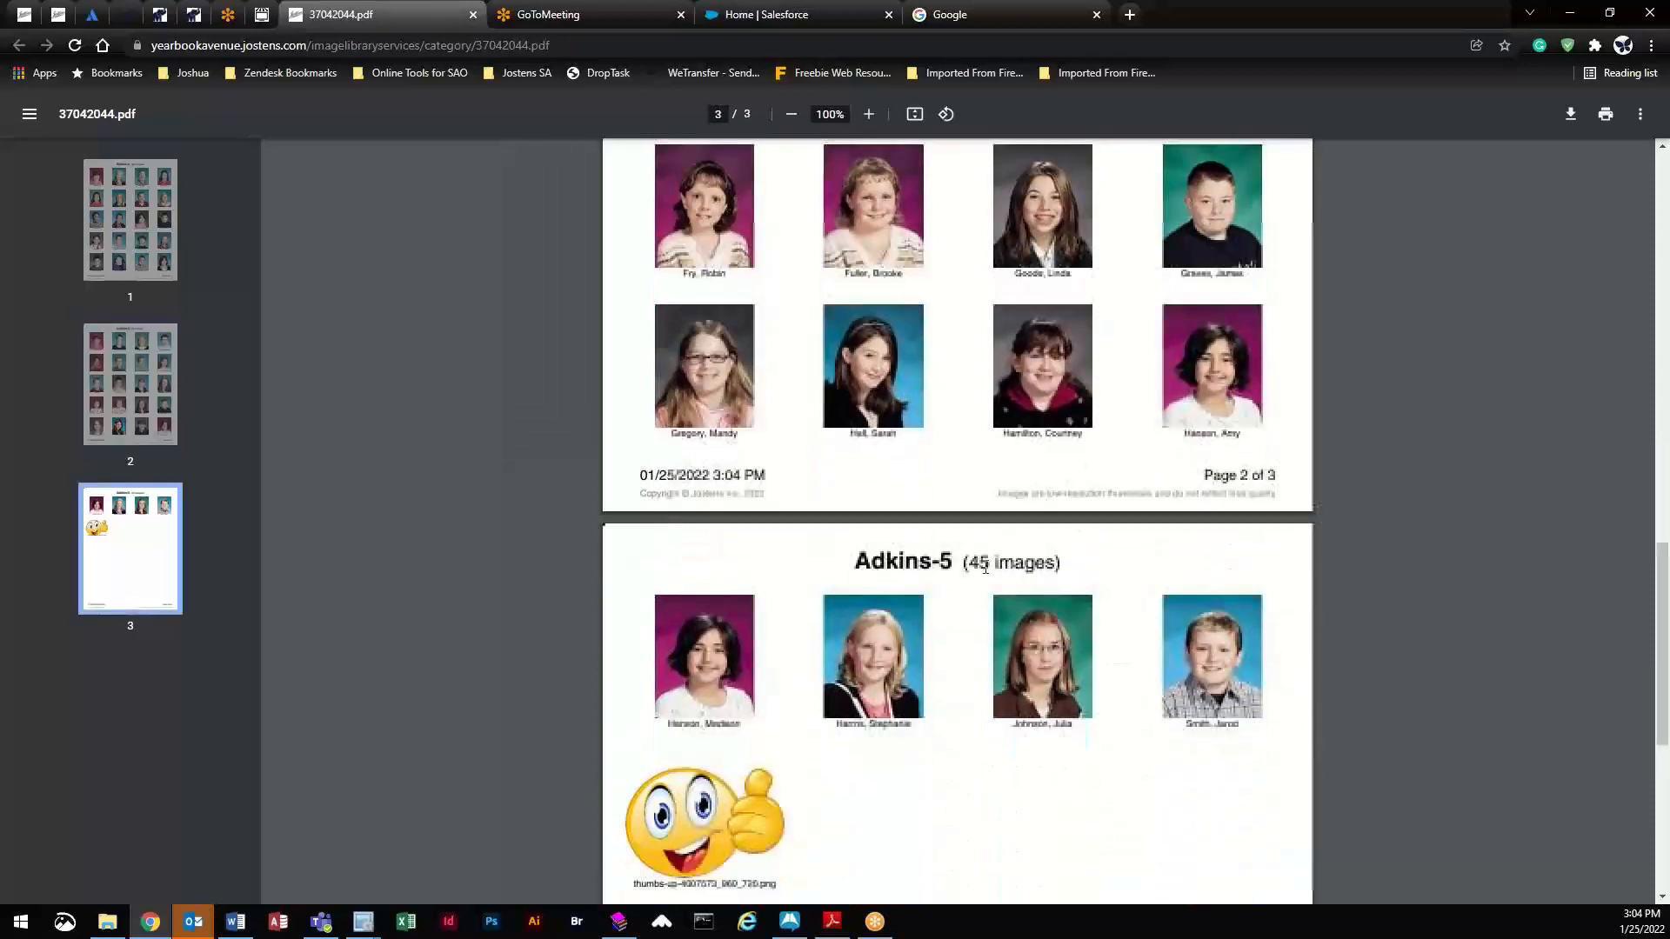
scroll(986, 568, "down", 2)
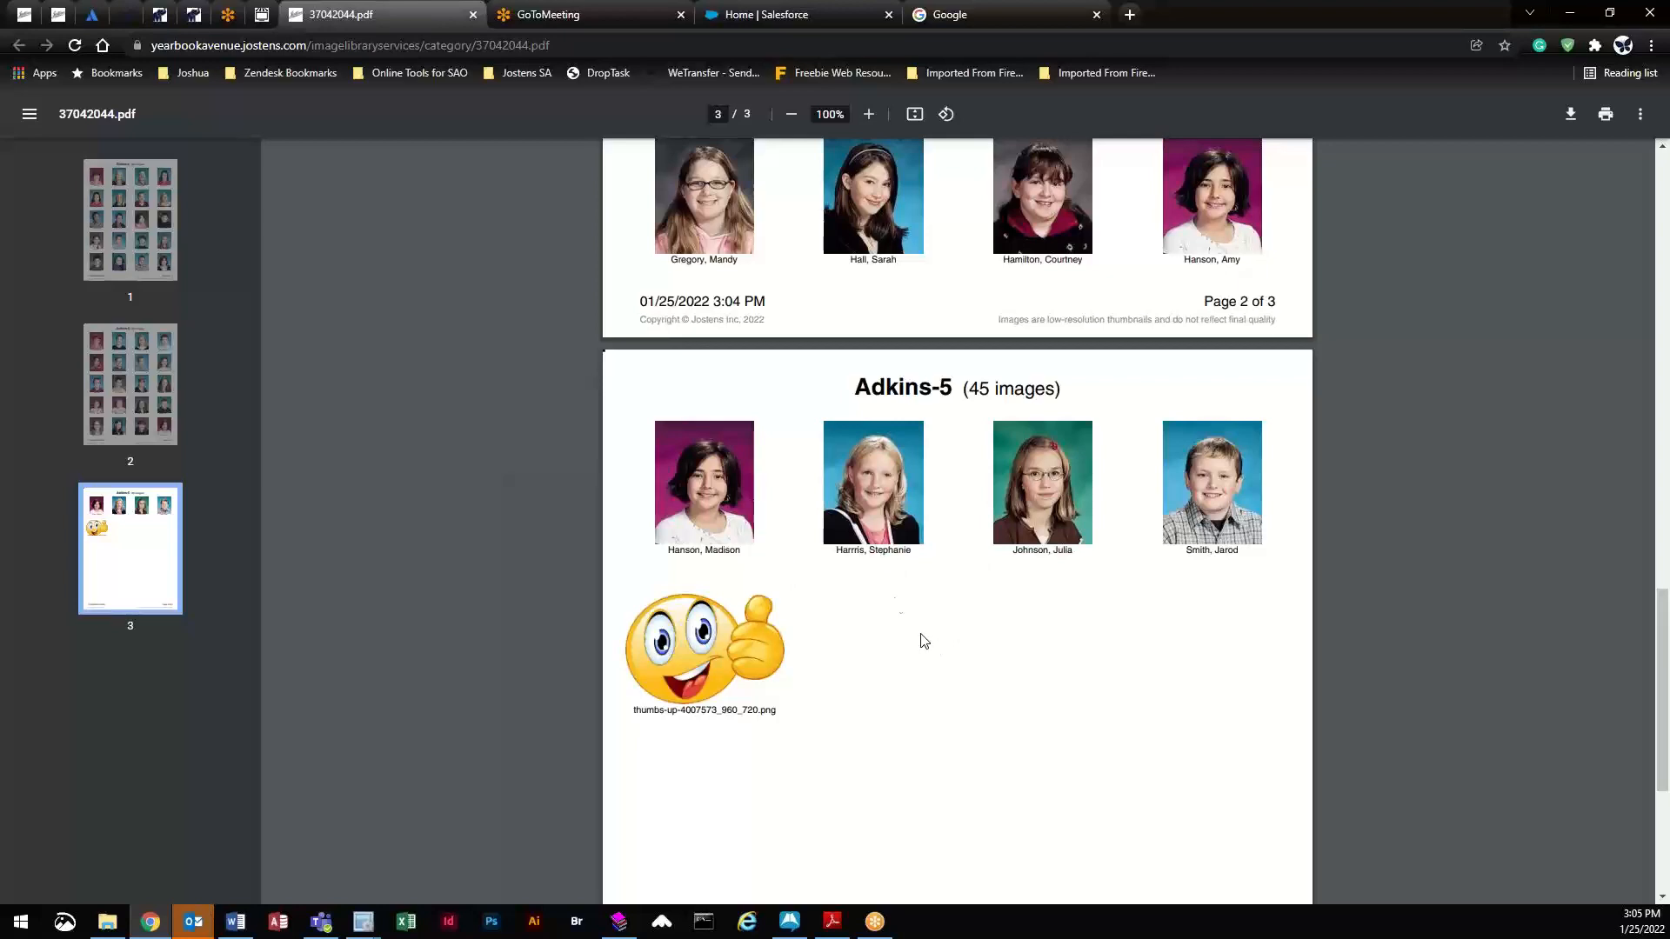
scroll(716, 373, "up", 5)
scroll(716, 373, "up", 12)
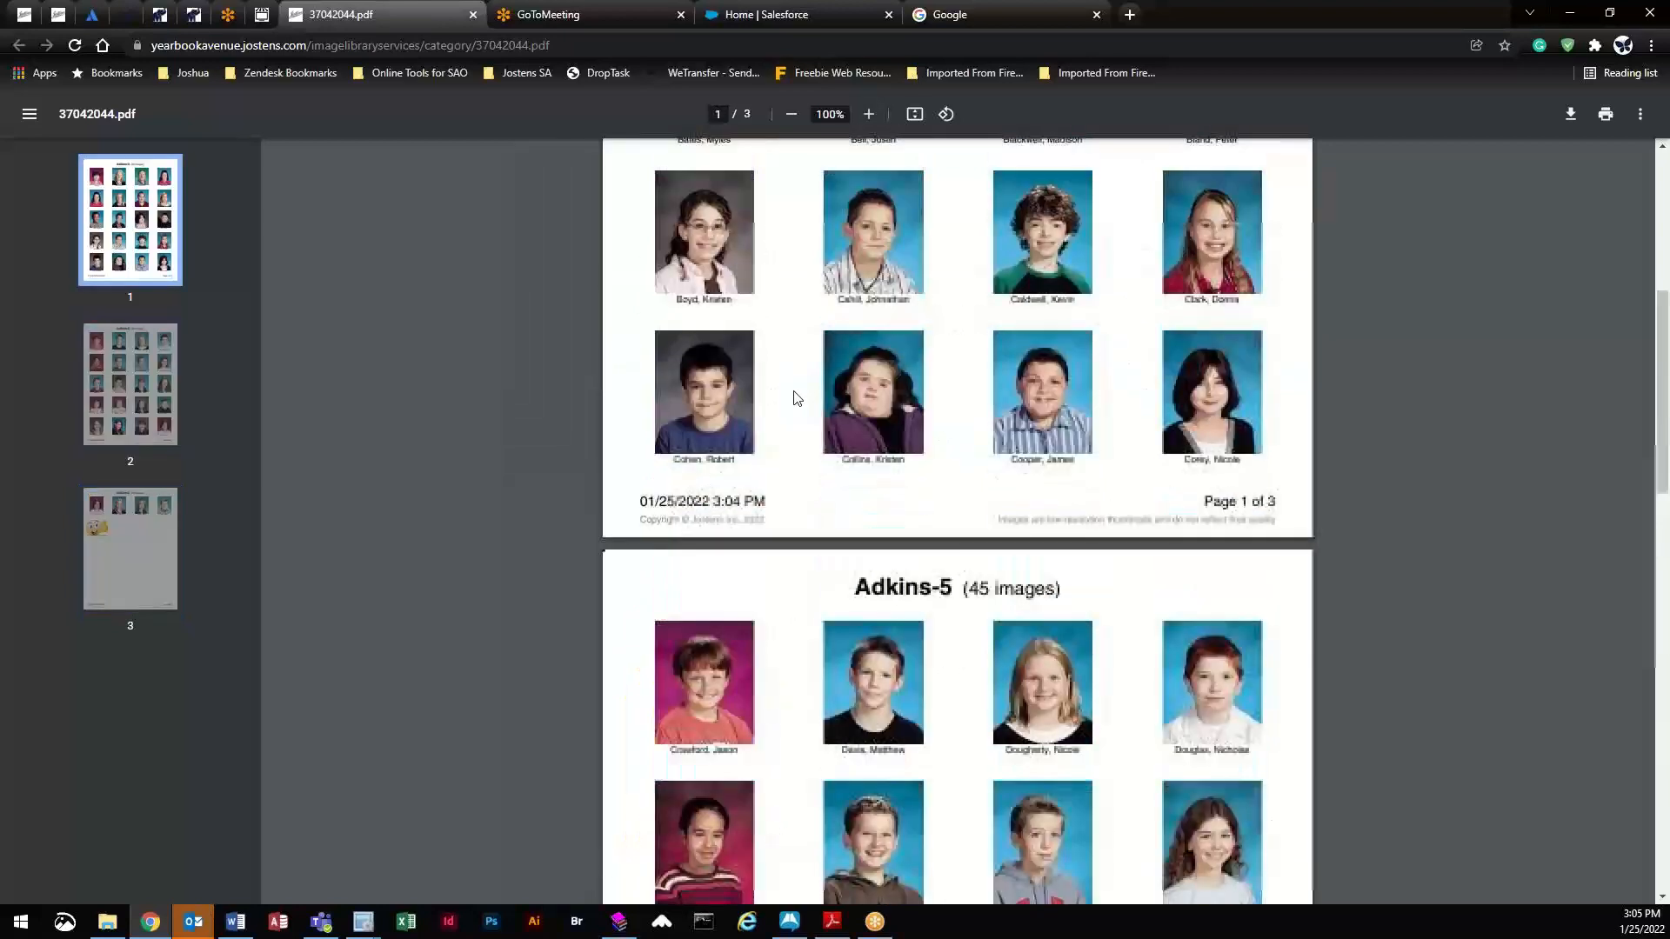
left_click(26, 14)
middle_click(344, 17)
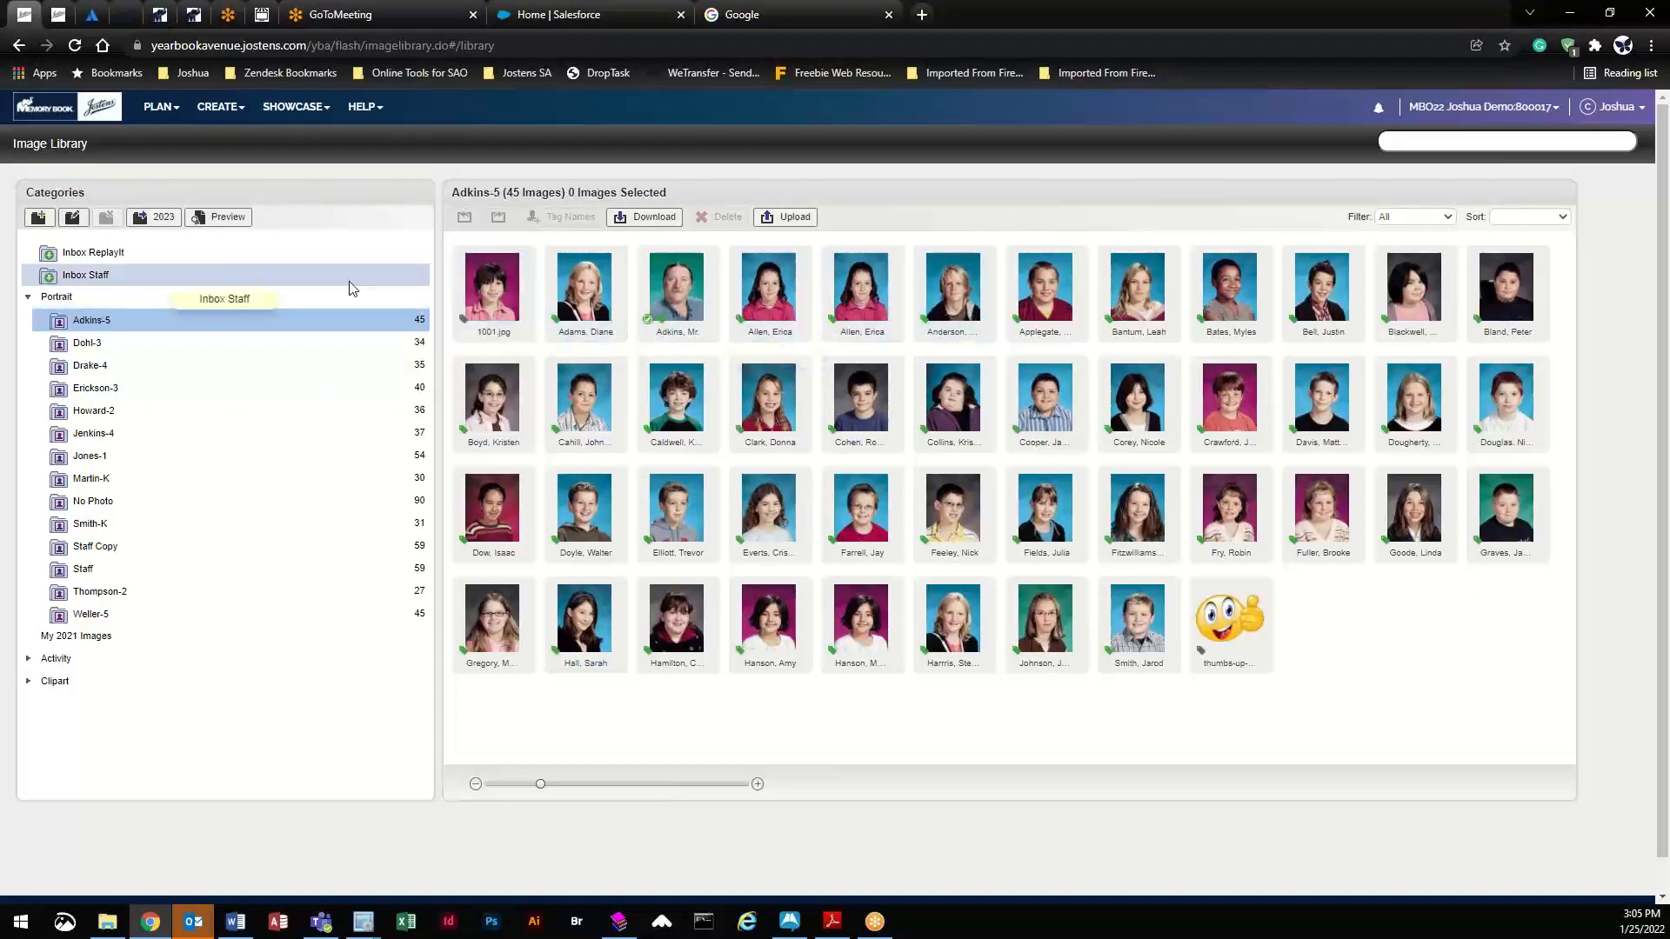
- Open the Coverage Report of people and scroll down through the names table
left_click(219, 110)
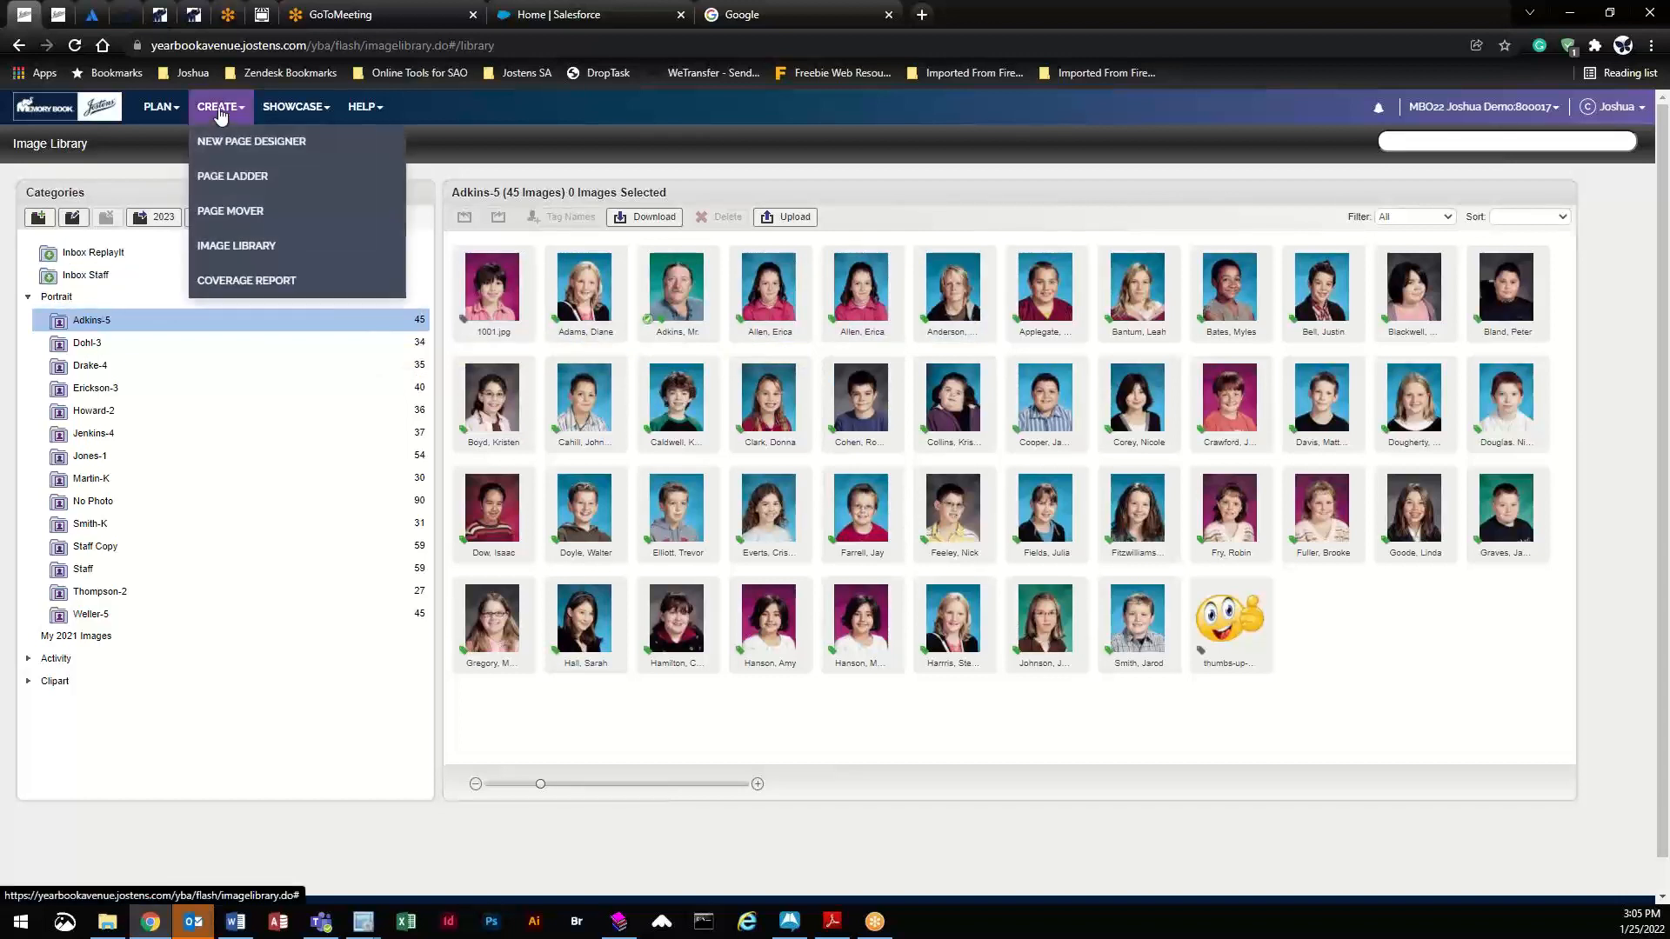
left_click(265, 281)
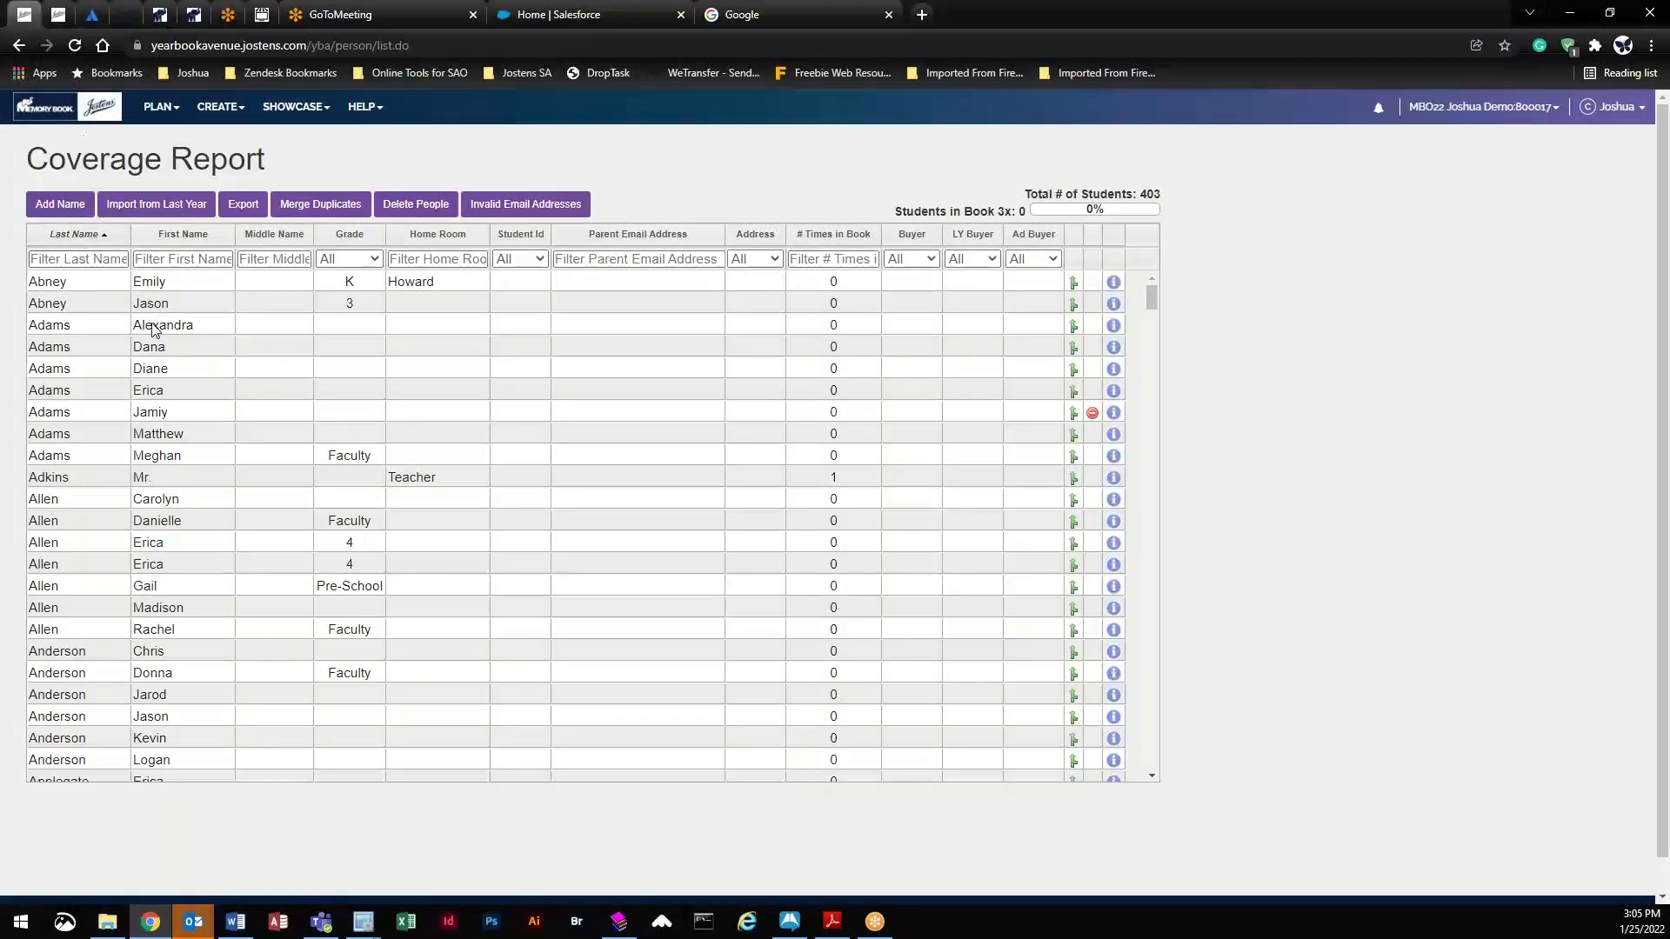
scroll(184, 374, "down", 2)
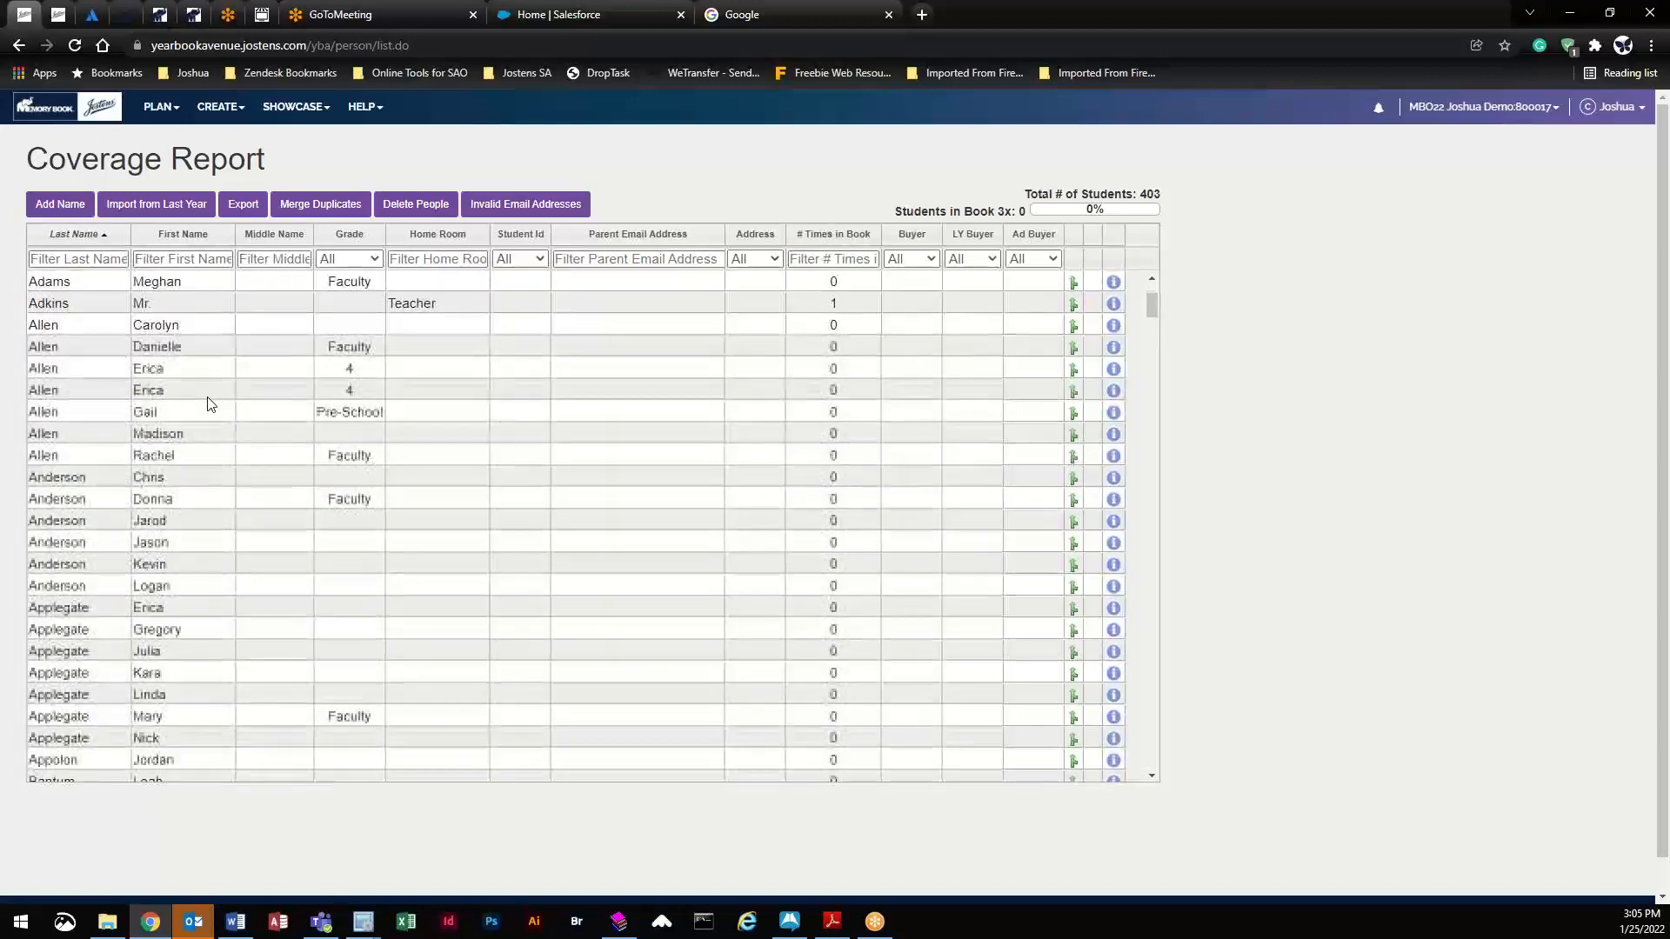
scroll(208, 404, "down", 1)
scroll(217, 420, "down", 1)
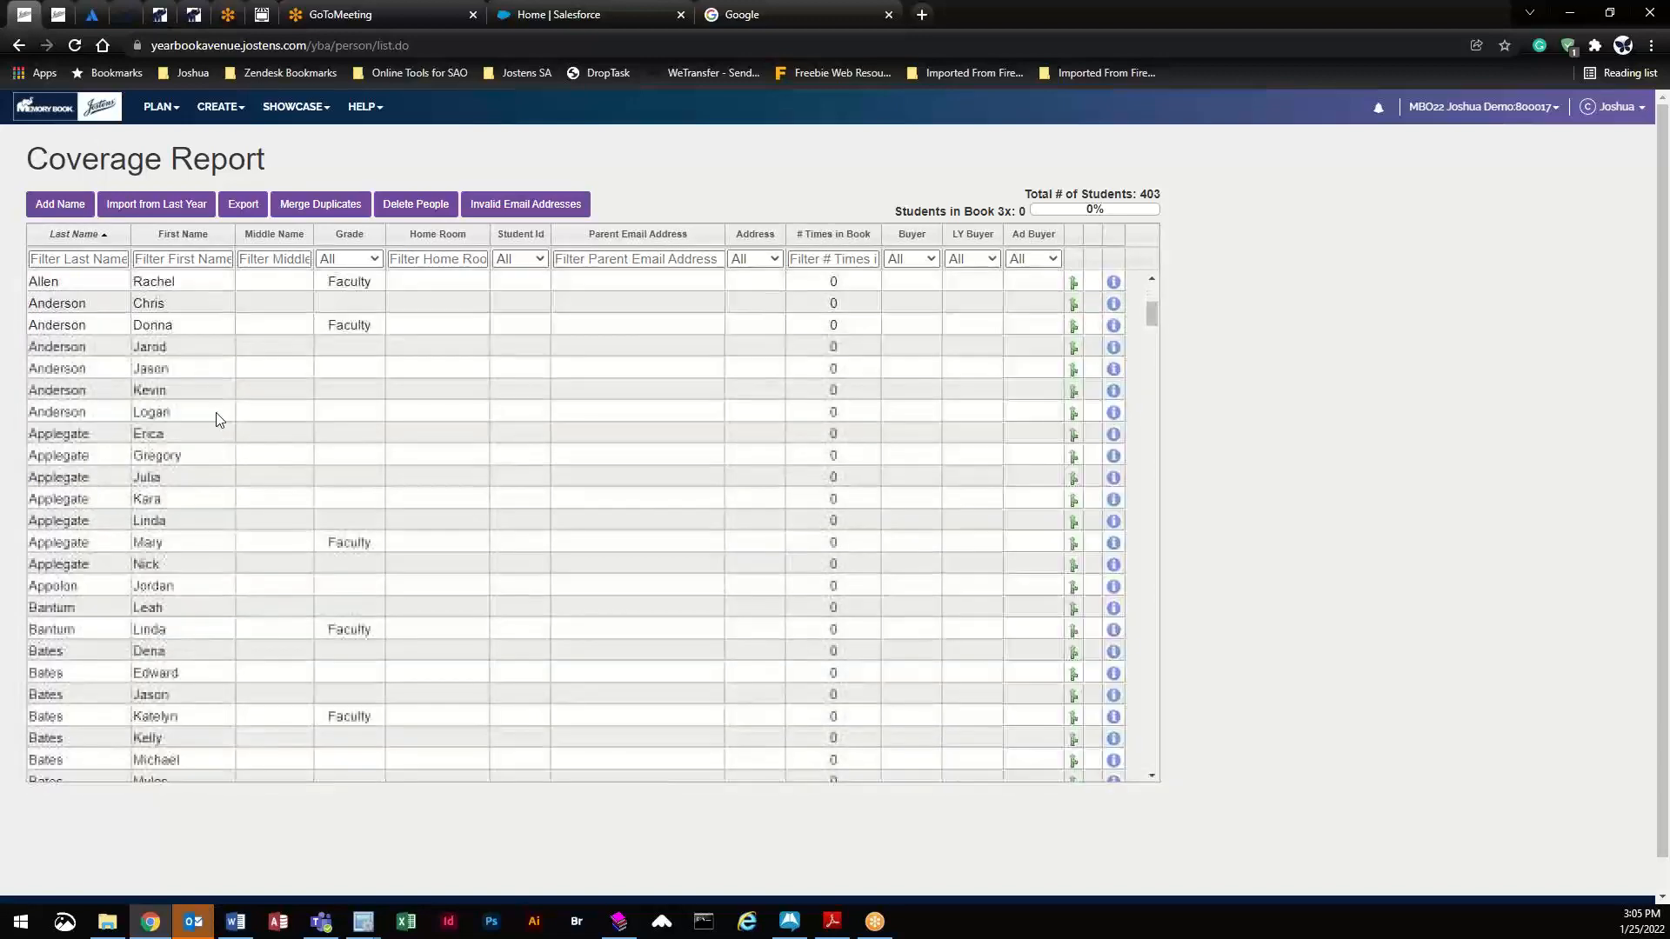
scroll(219, 420, "down", 3)
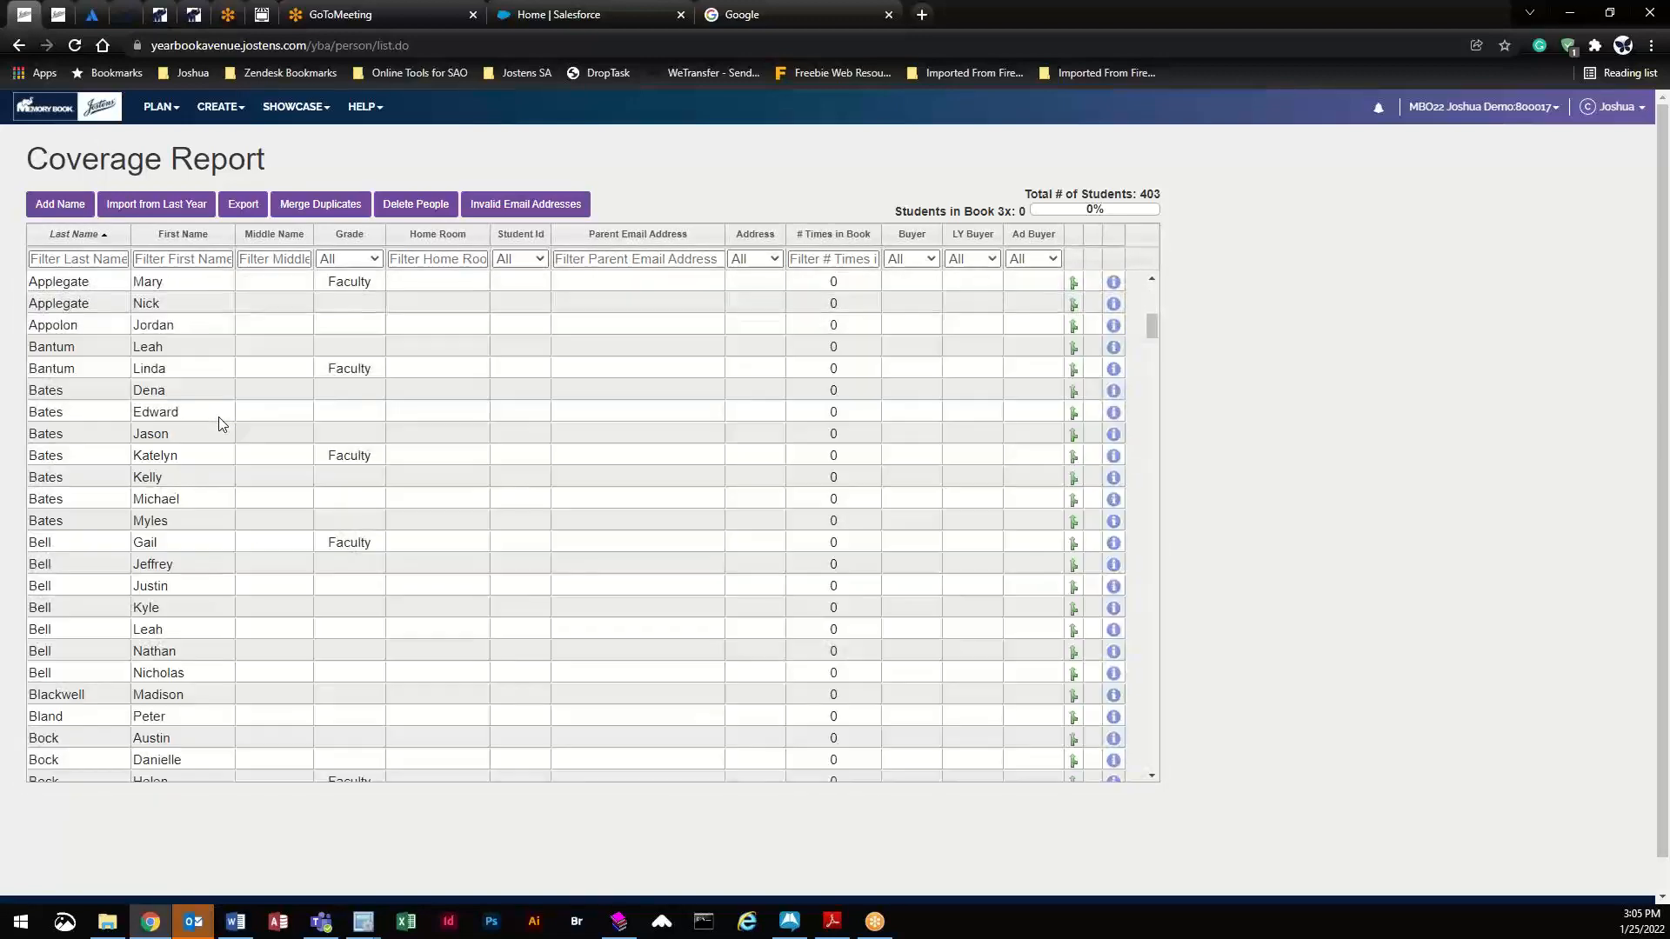
scroll(218, 424, "down", 3)
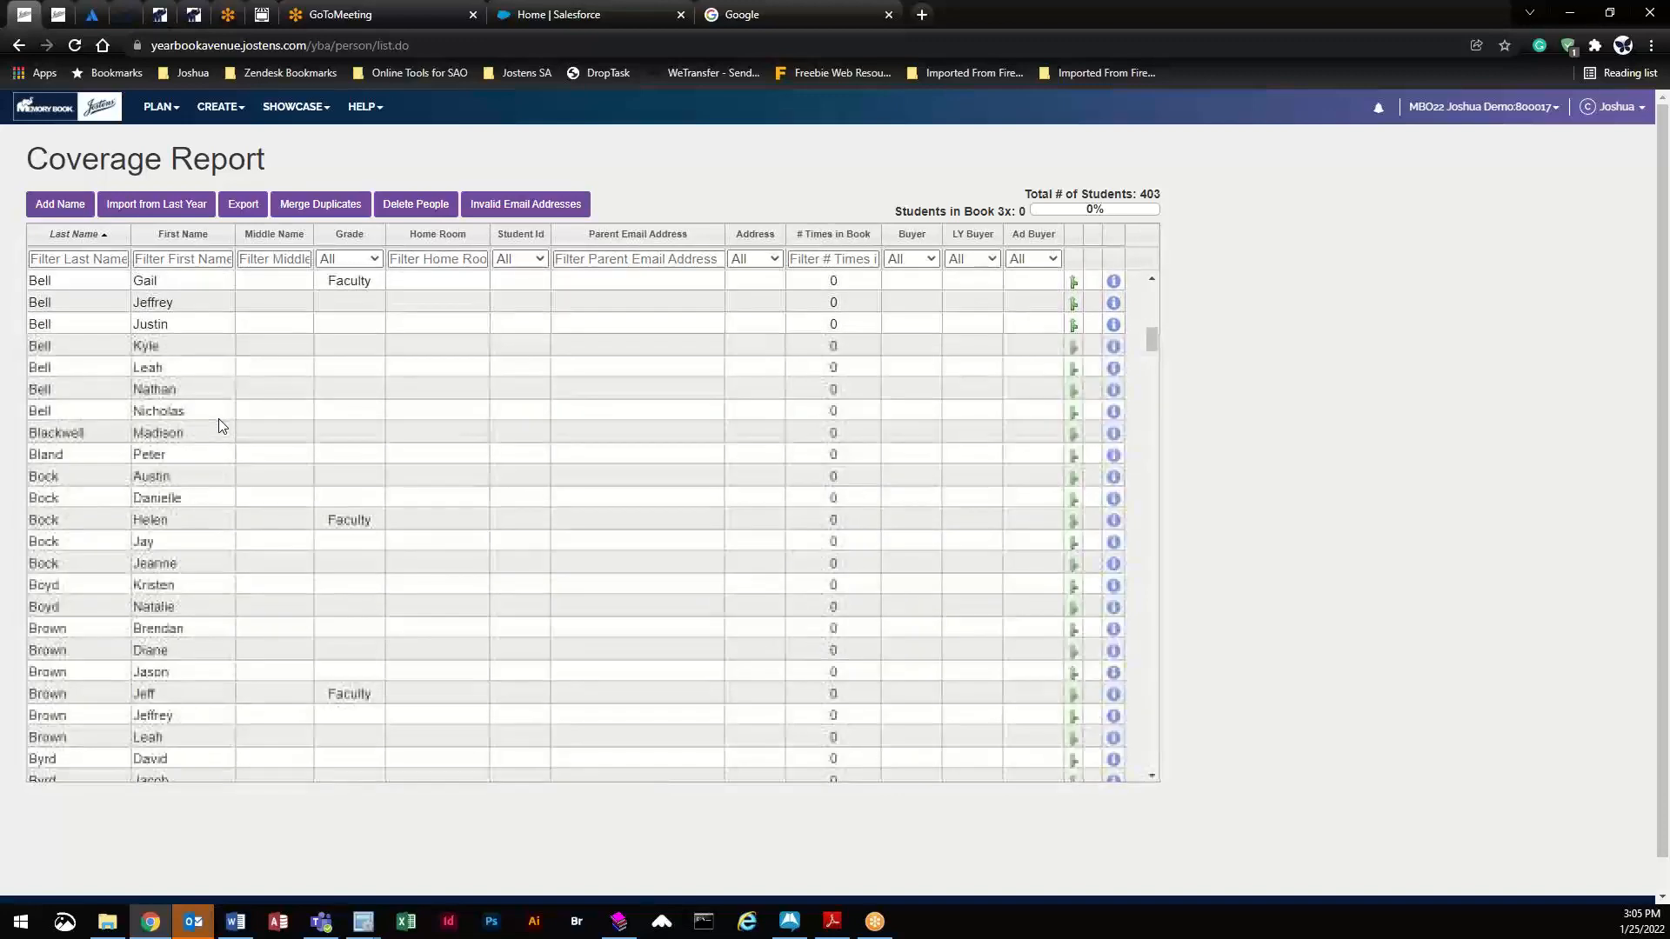
- Scroll to the end of the 403 names, return to the top, and sort by last name
scroll(219, 425, "down", 4)
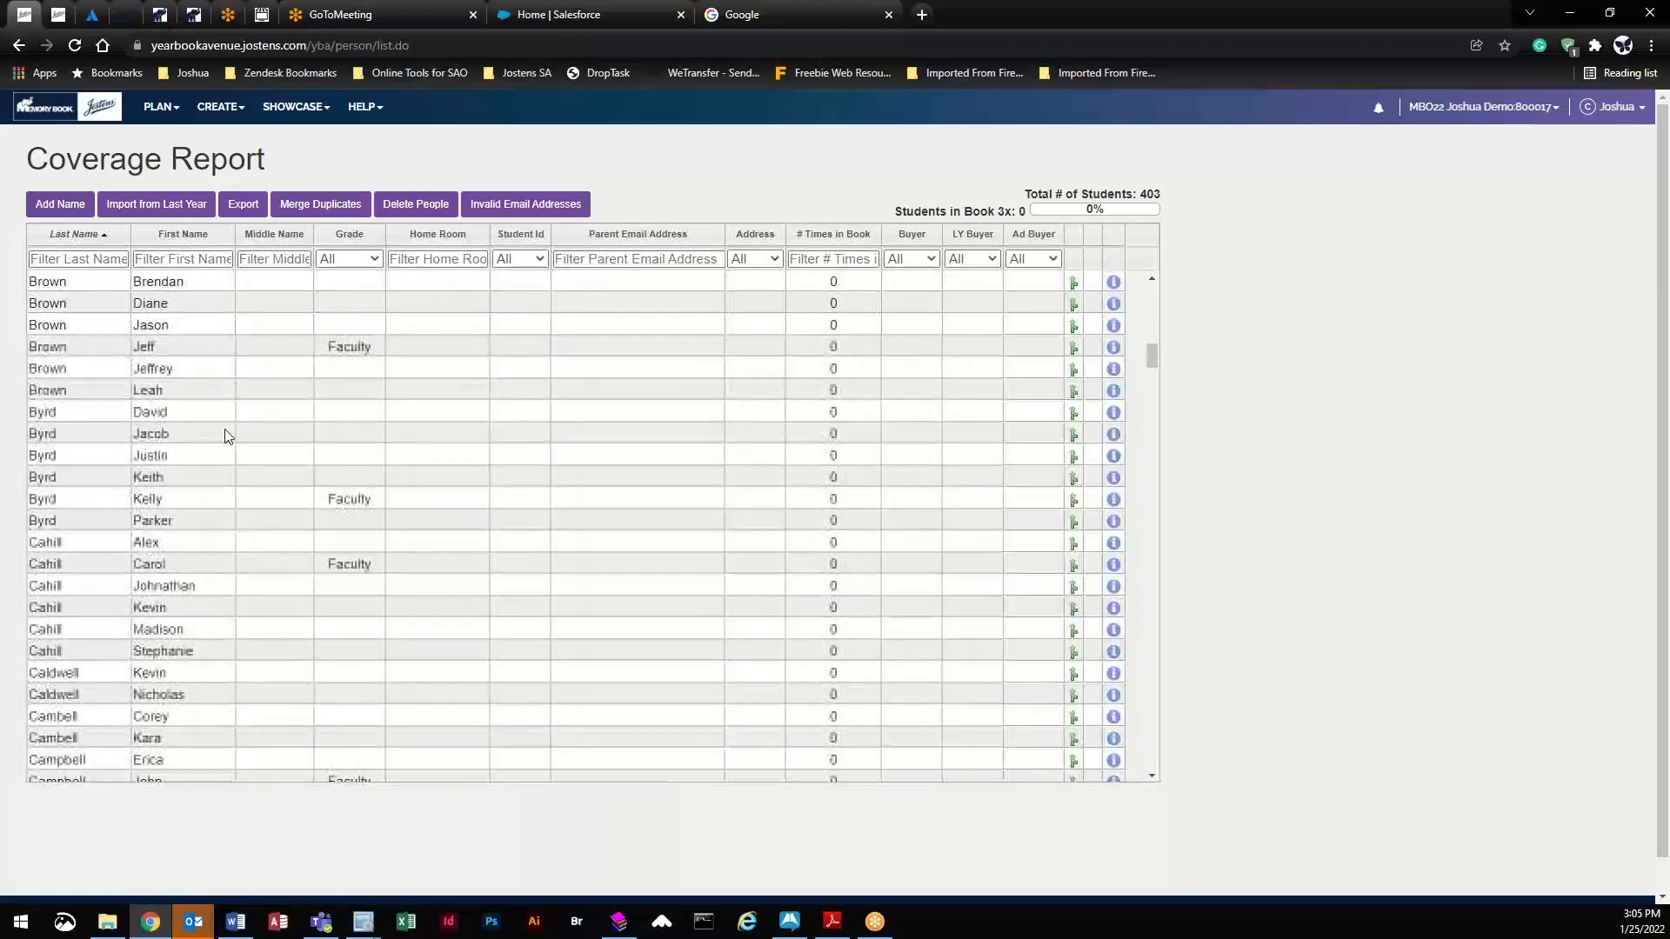
scroll(224, 434, "down", 2)
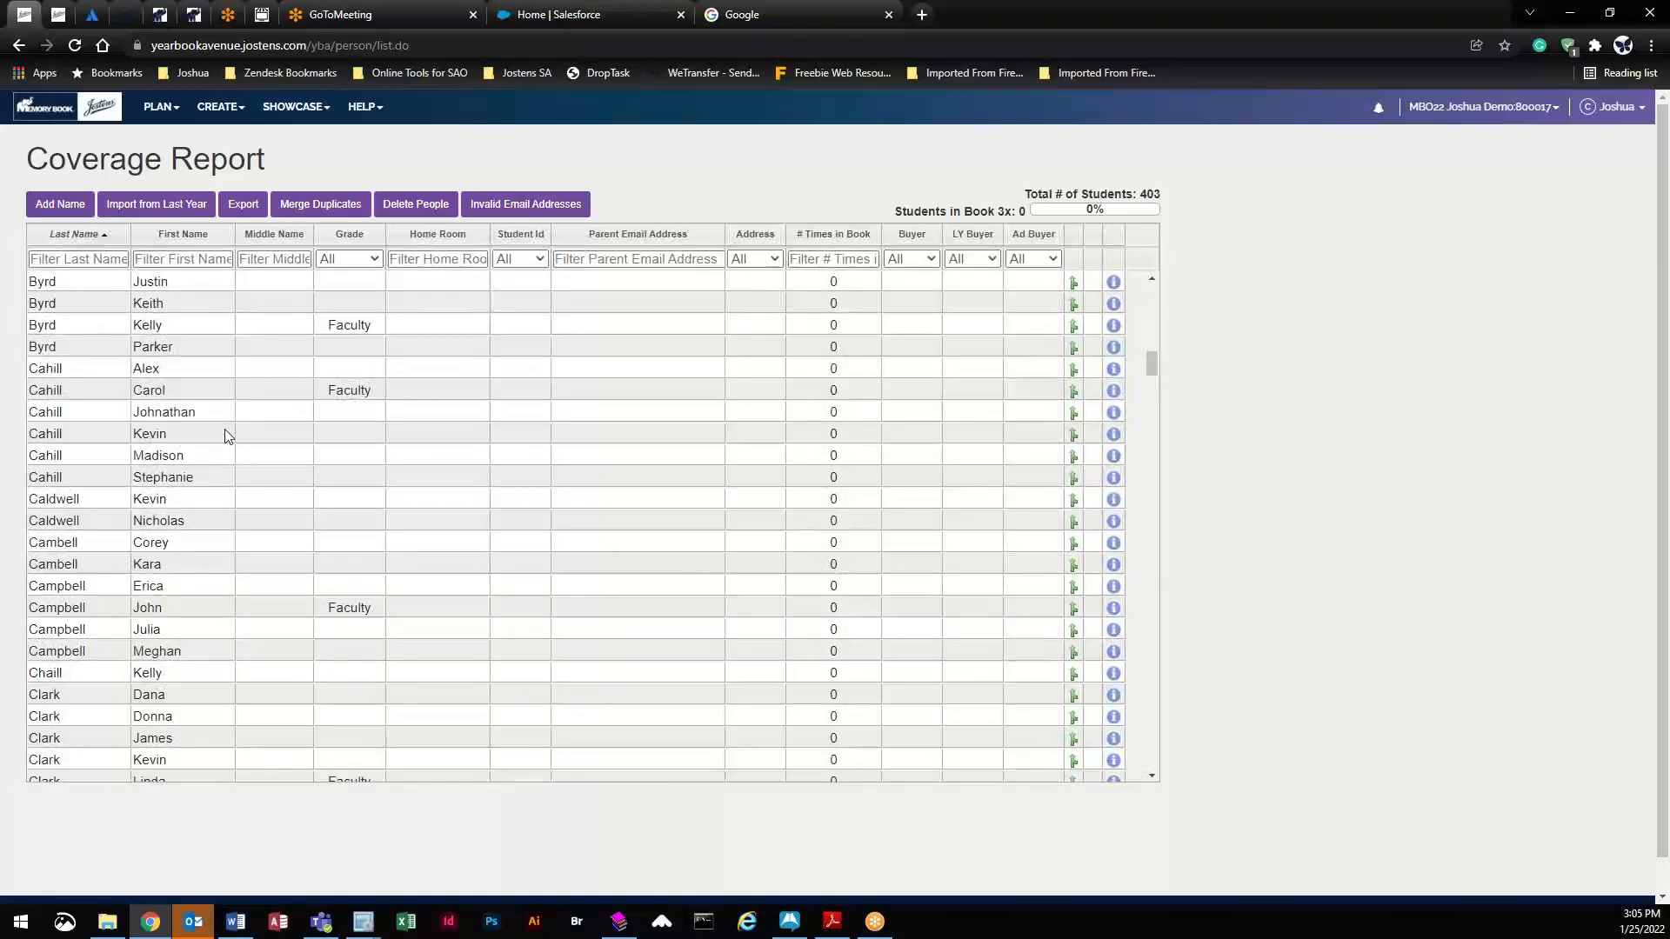
scroll(228, 434, "down", 4)
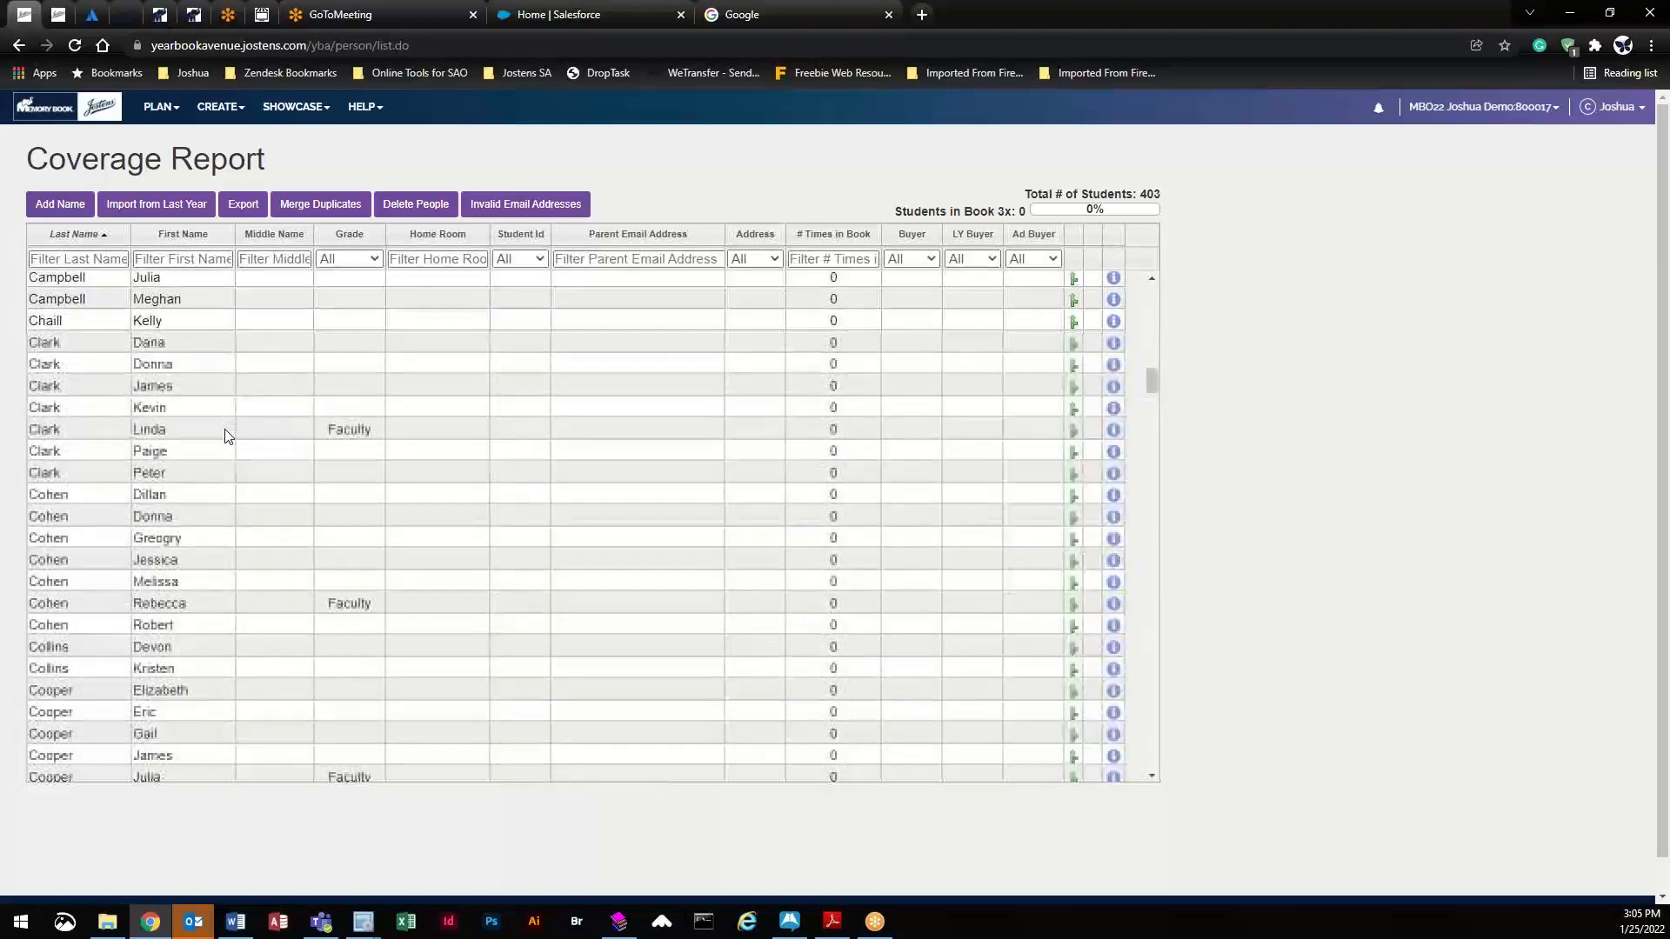
scroll(224, 434, "down", 3)
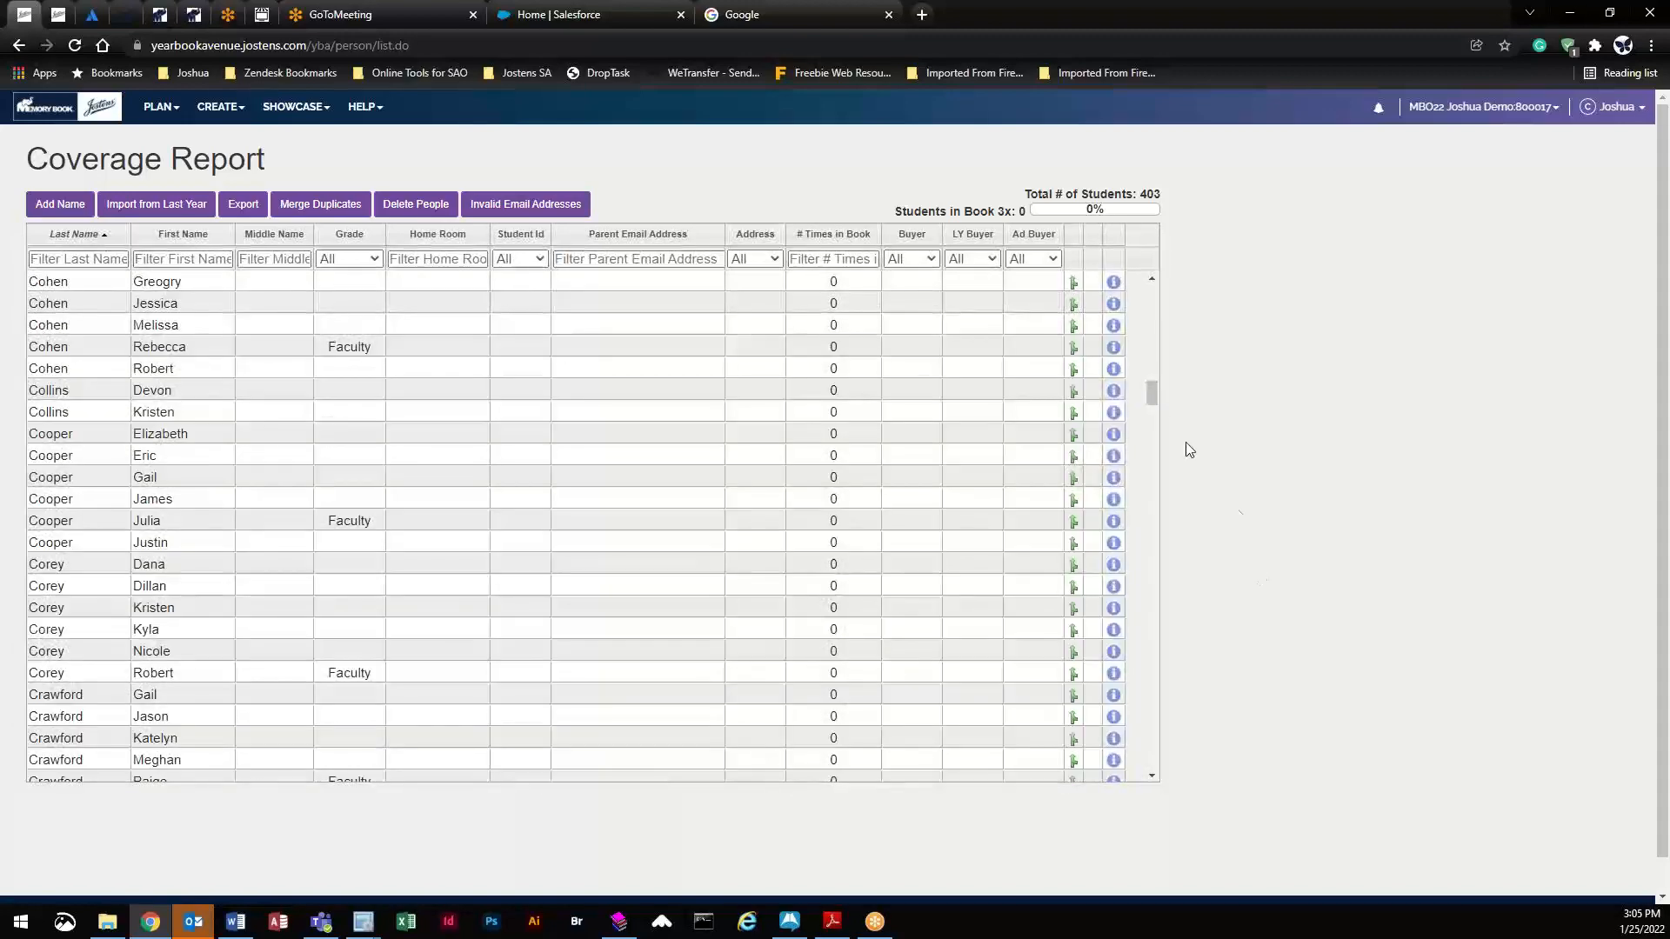
left_click_drag(1150, 391, 1134, 248)
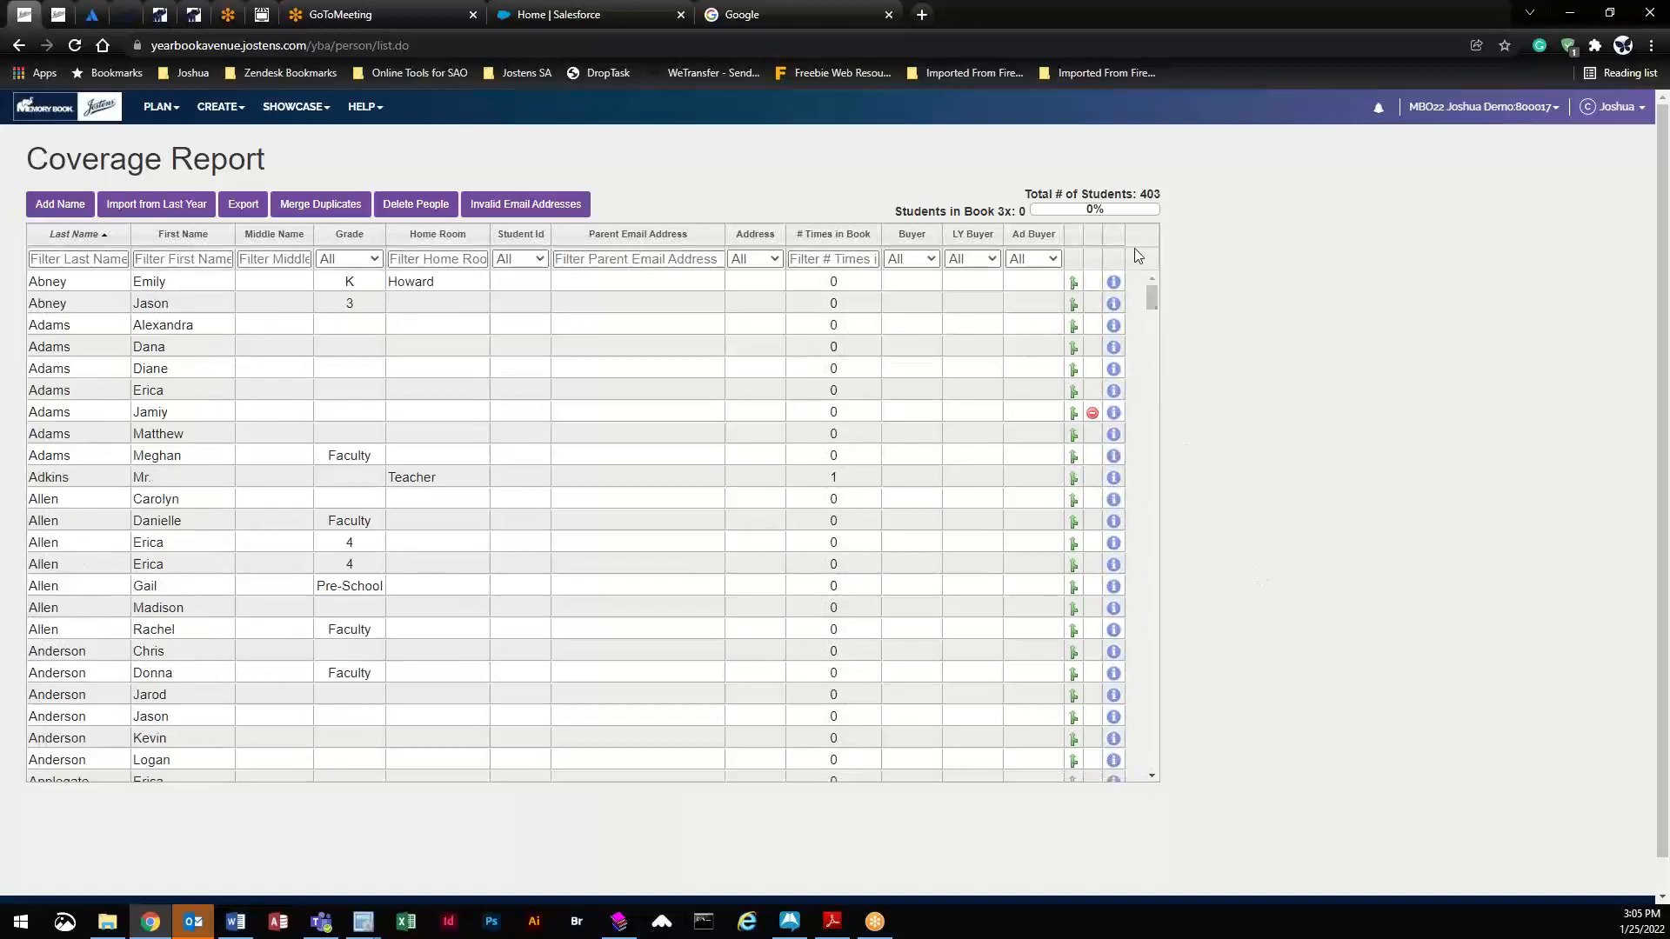
left_click(74, 236)
- Try last-name and home-room sorts, then sort by # Times in Book with the most first
left_click(74, 236)
left_click(439, 235)
left_click(438, 235)
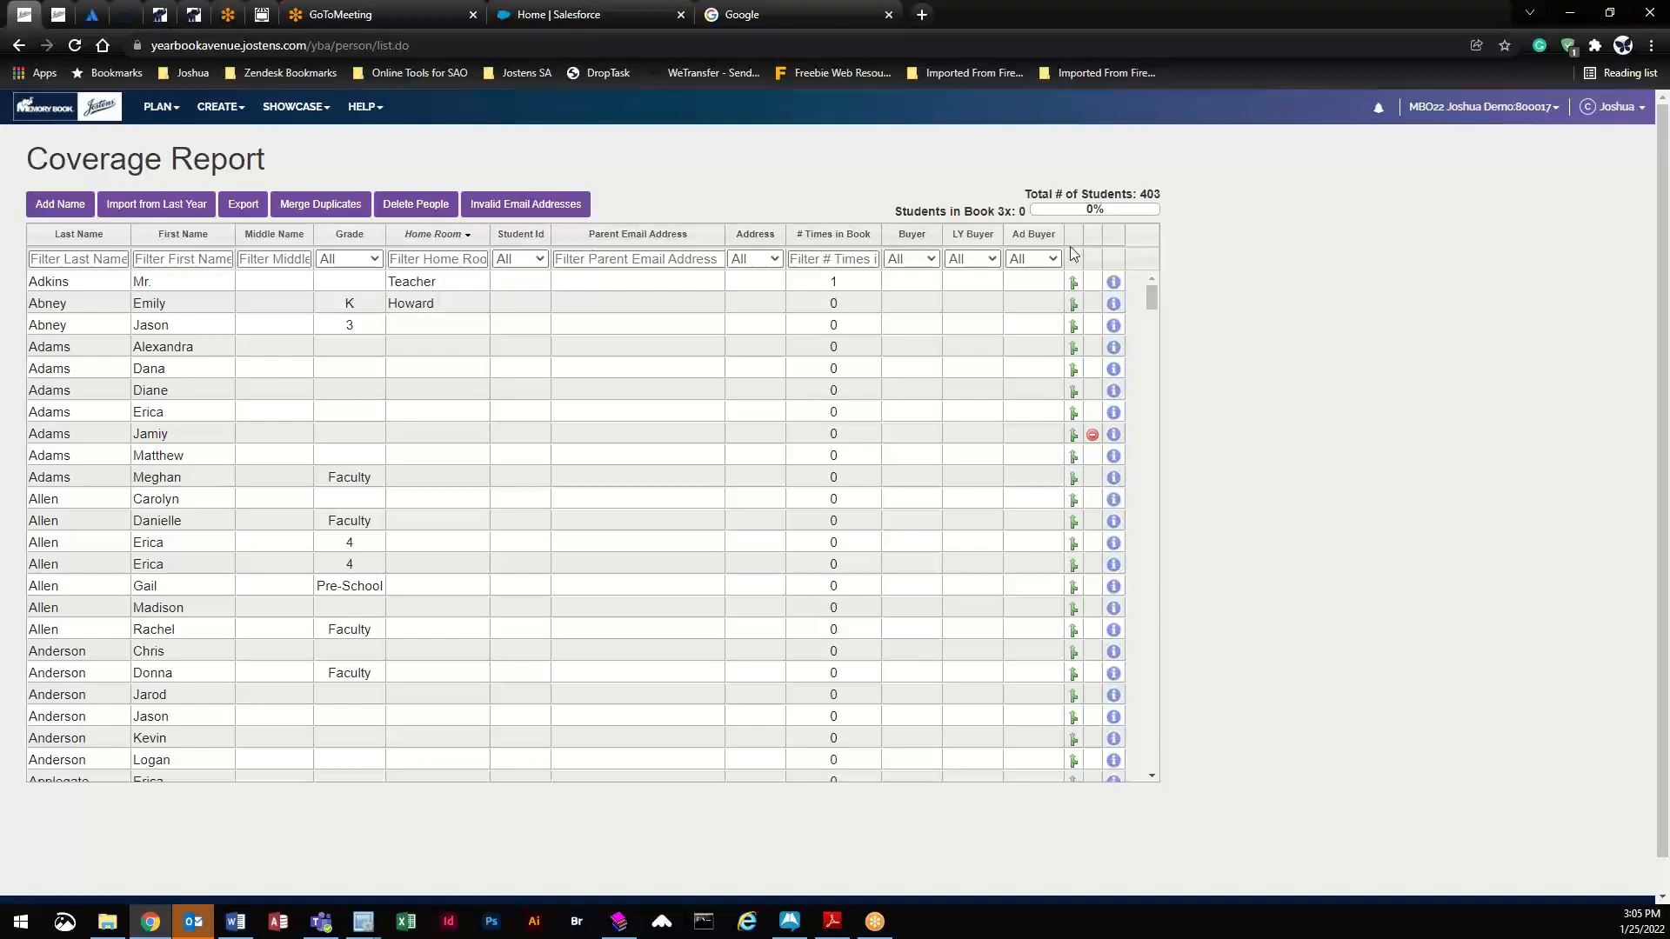
left_click(826, 234)
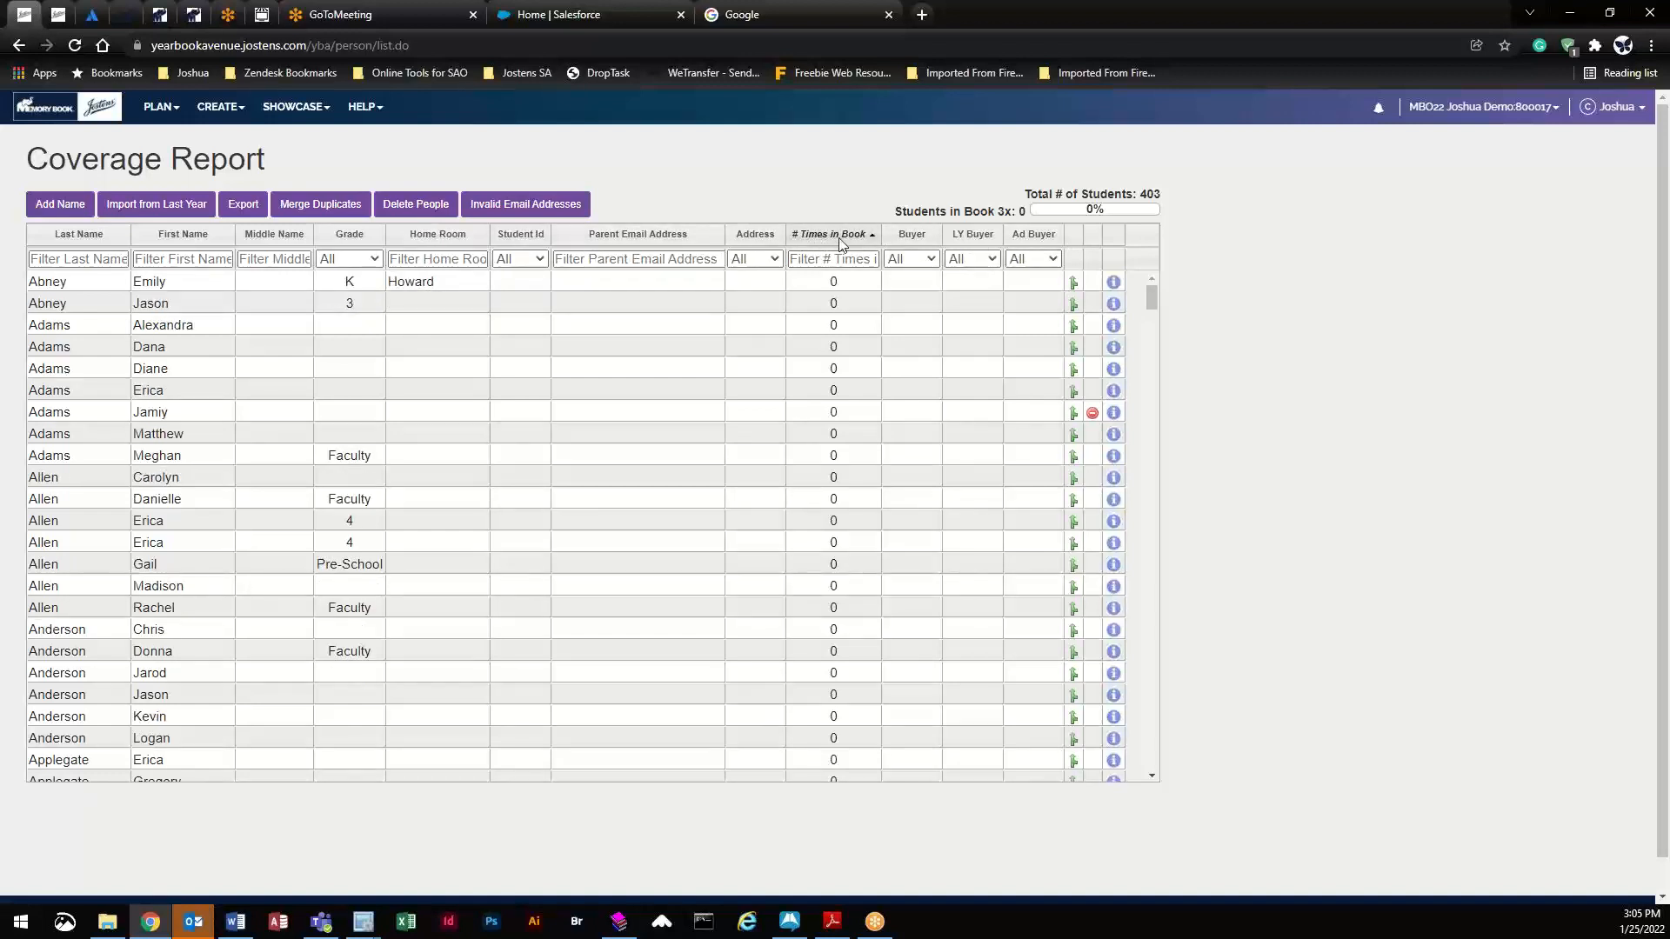
left_click(850, 237)
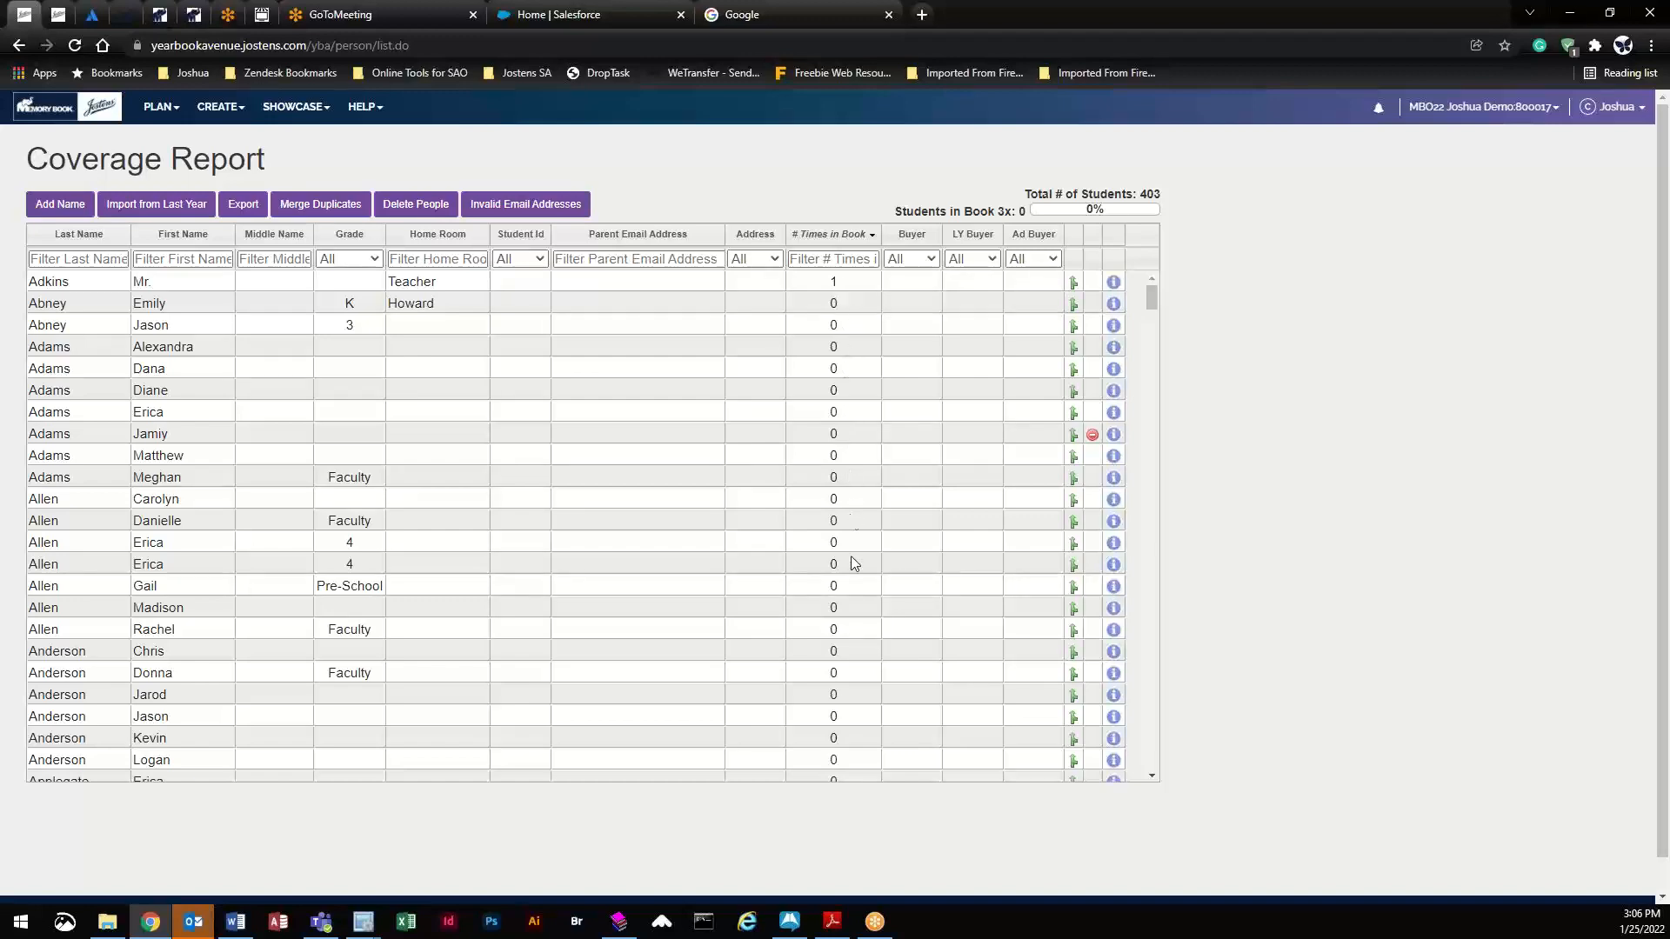
- Scroll down the sorted list, then drag the scrollbar back to the top
scroll(835, 721, "down", 6)
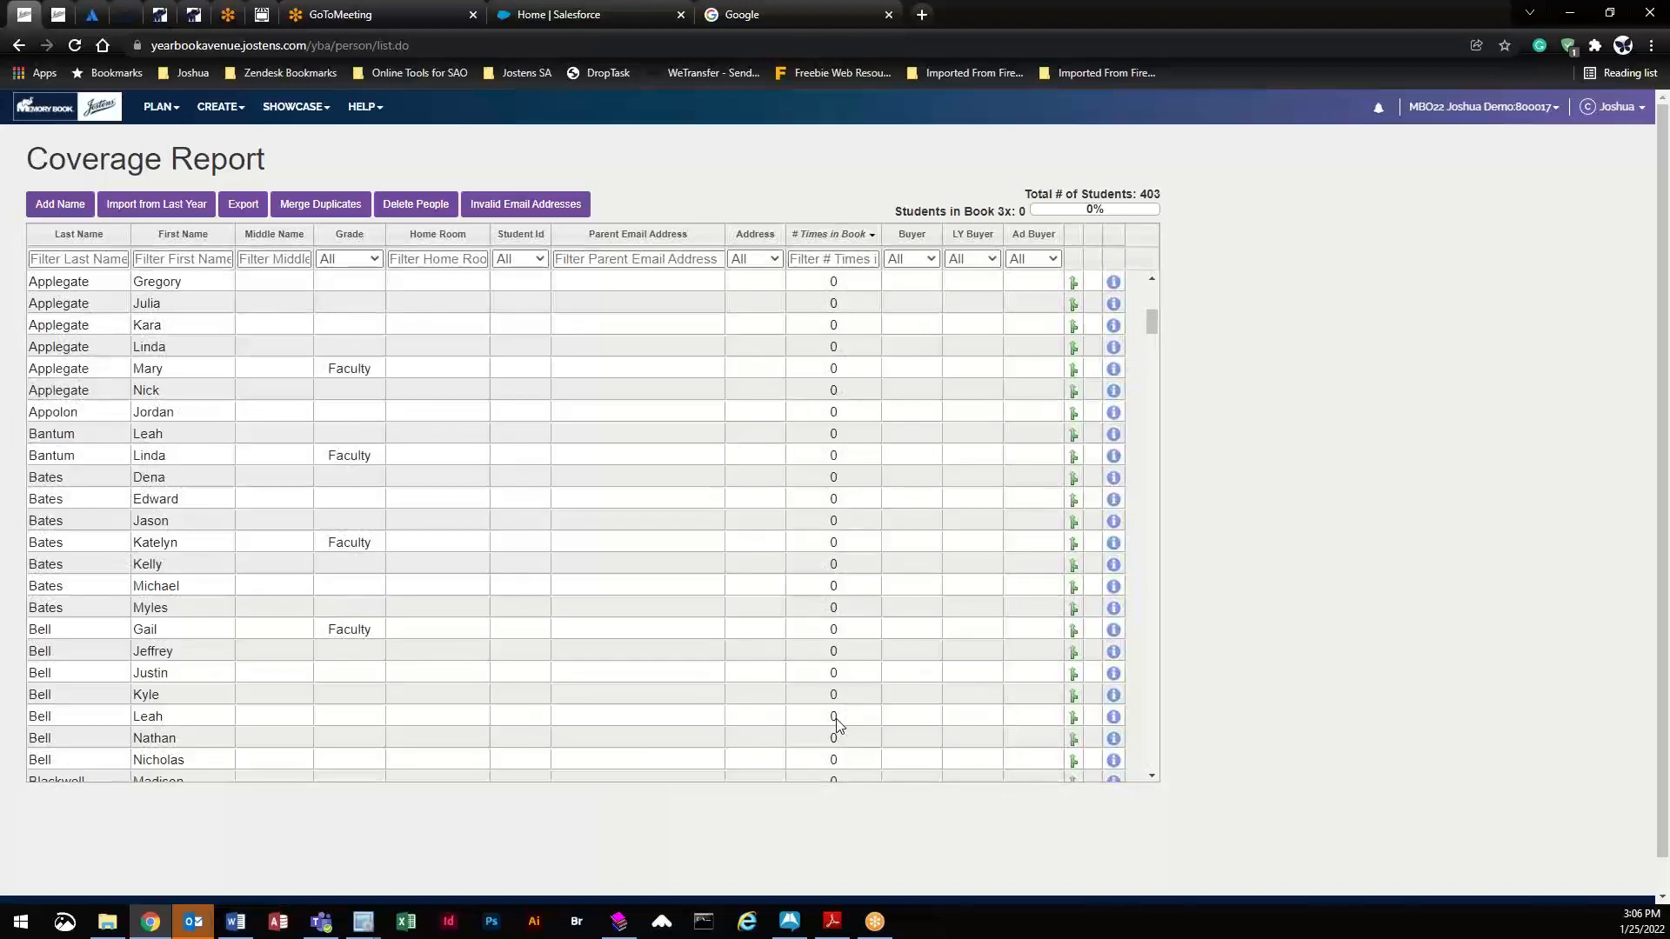
scroll(837, 725, "down", 2)
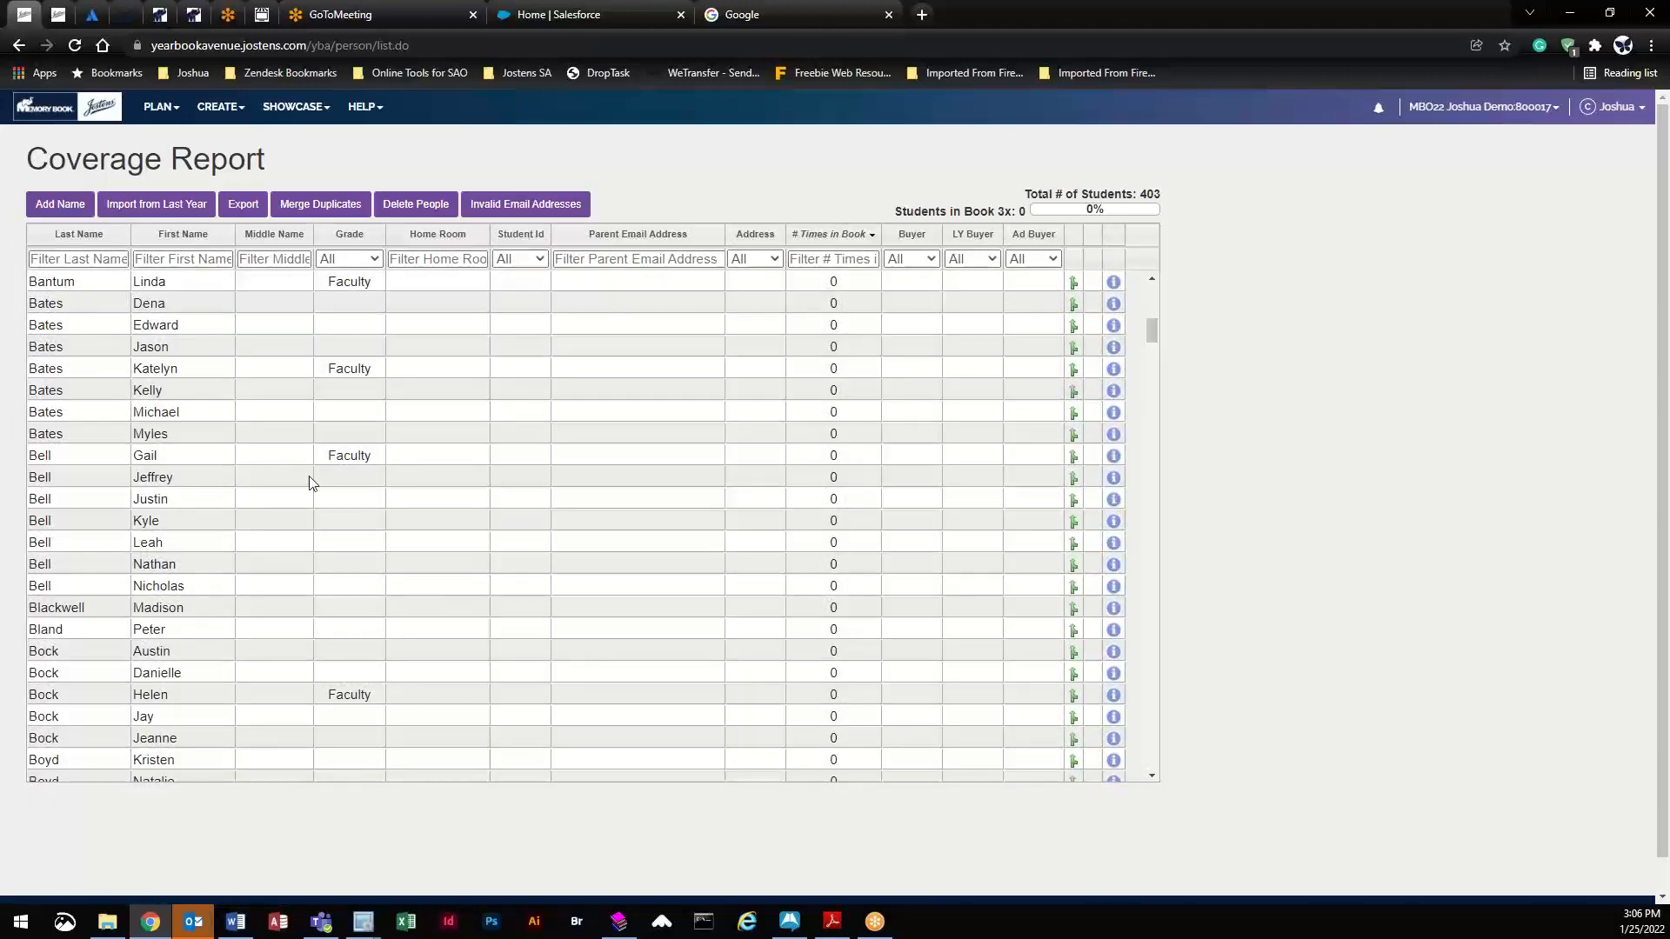
scroll(852, 722, "down", 3)
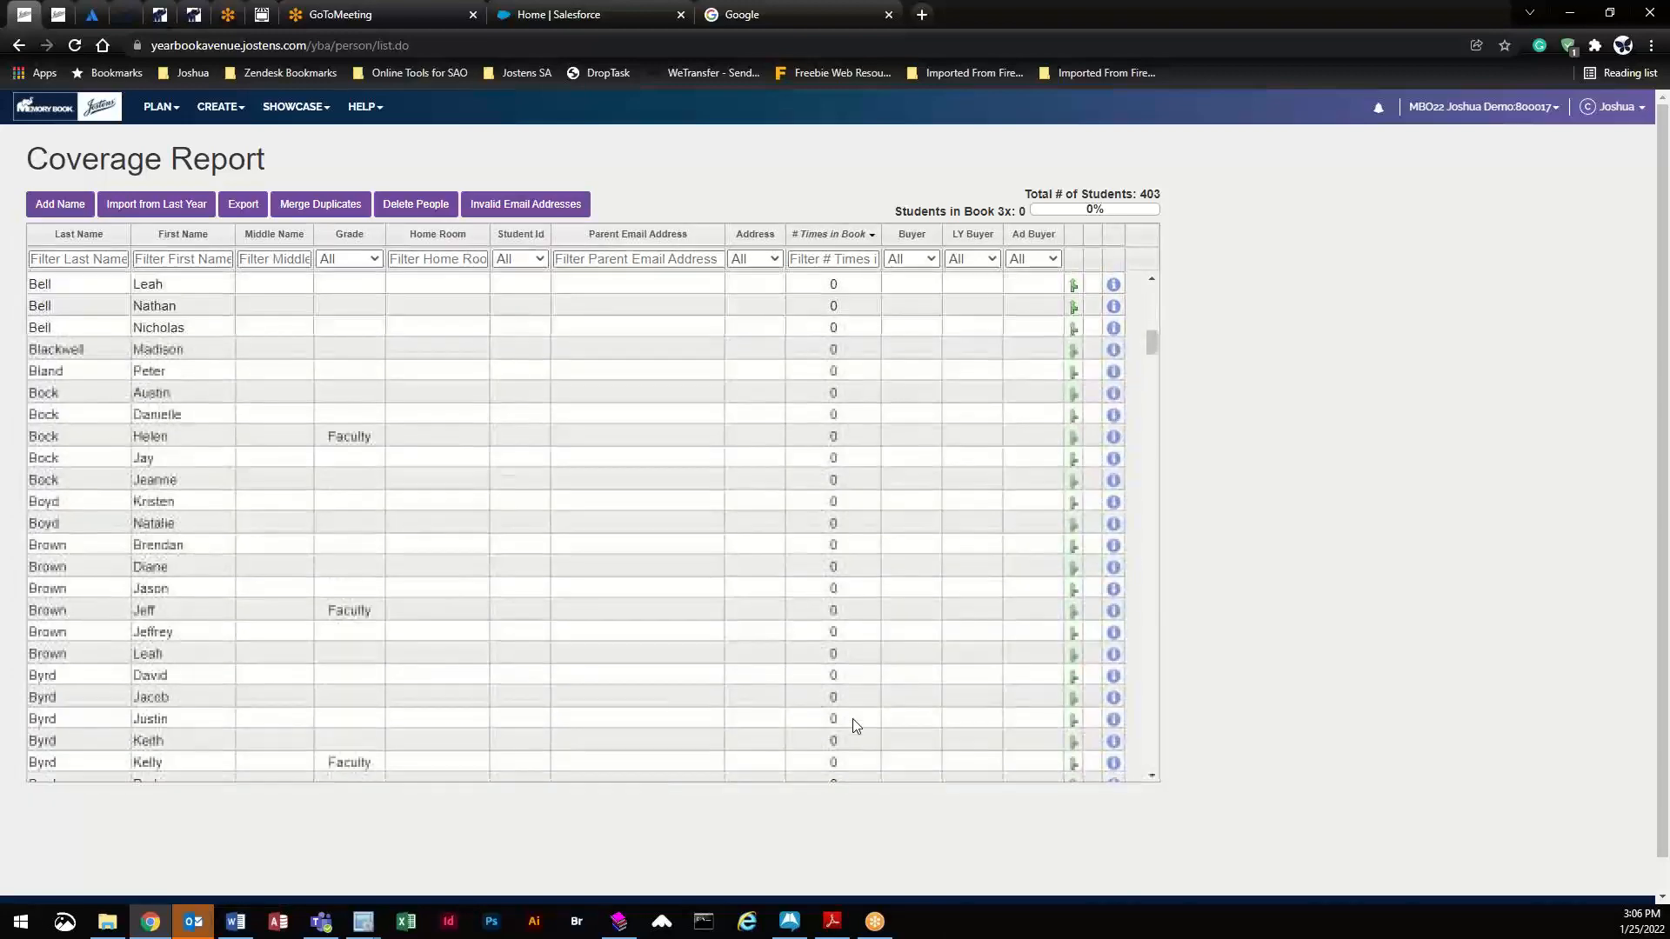
scroll(852, 718, "down", 3)
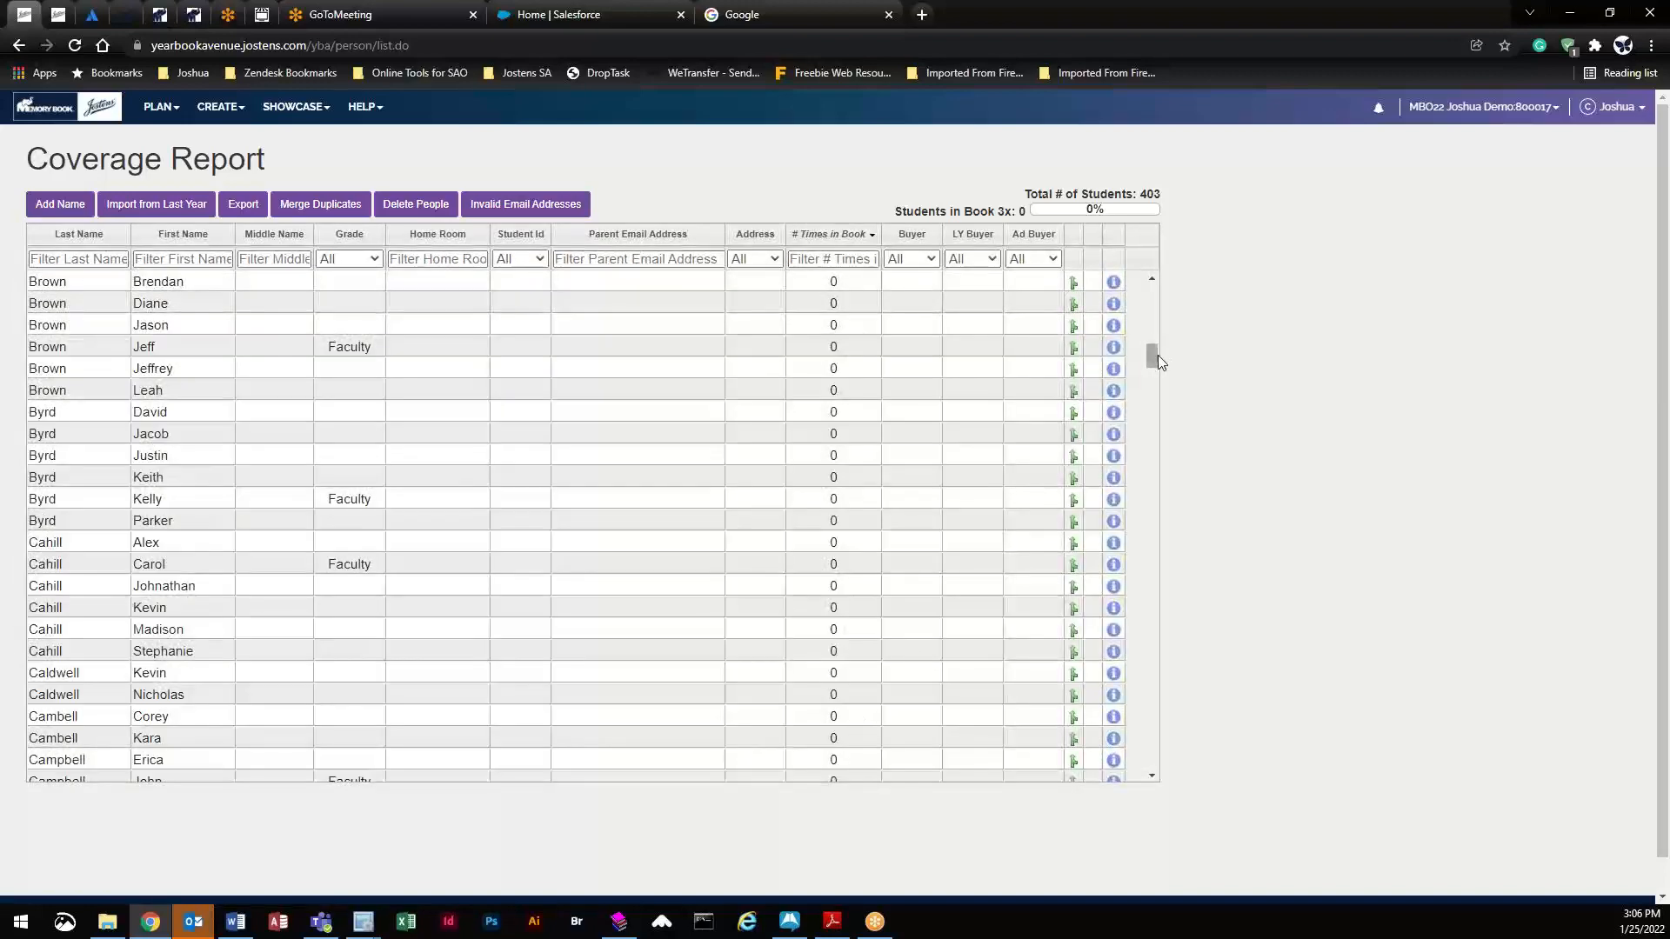
left_click_drag(1152, 355, 1154, 292)
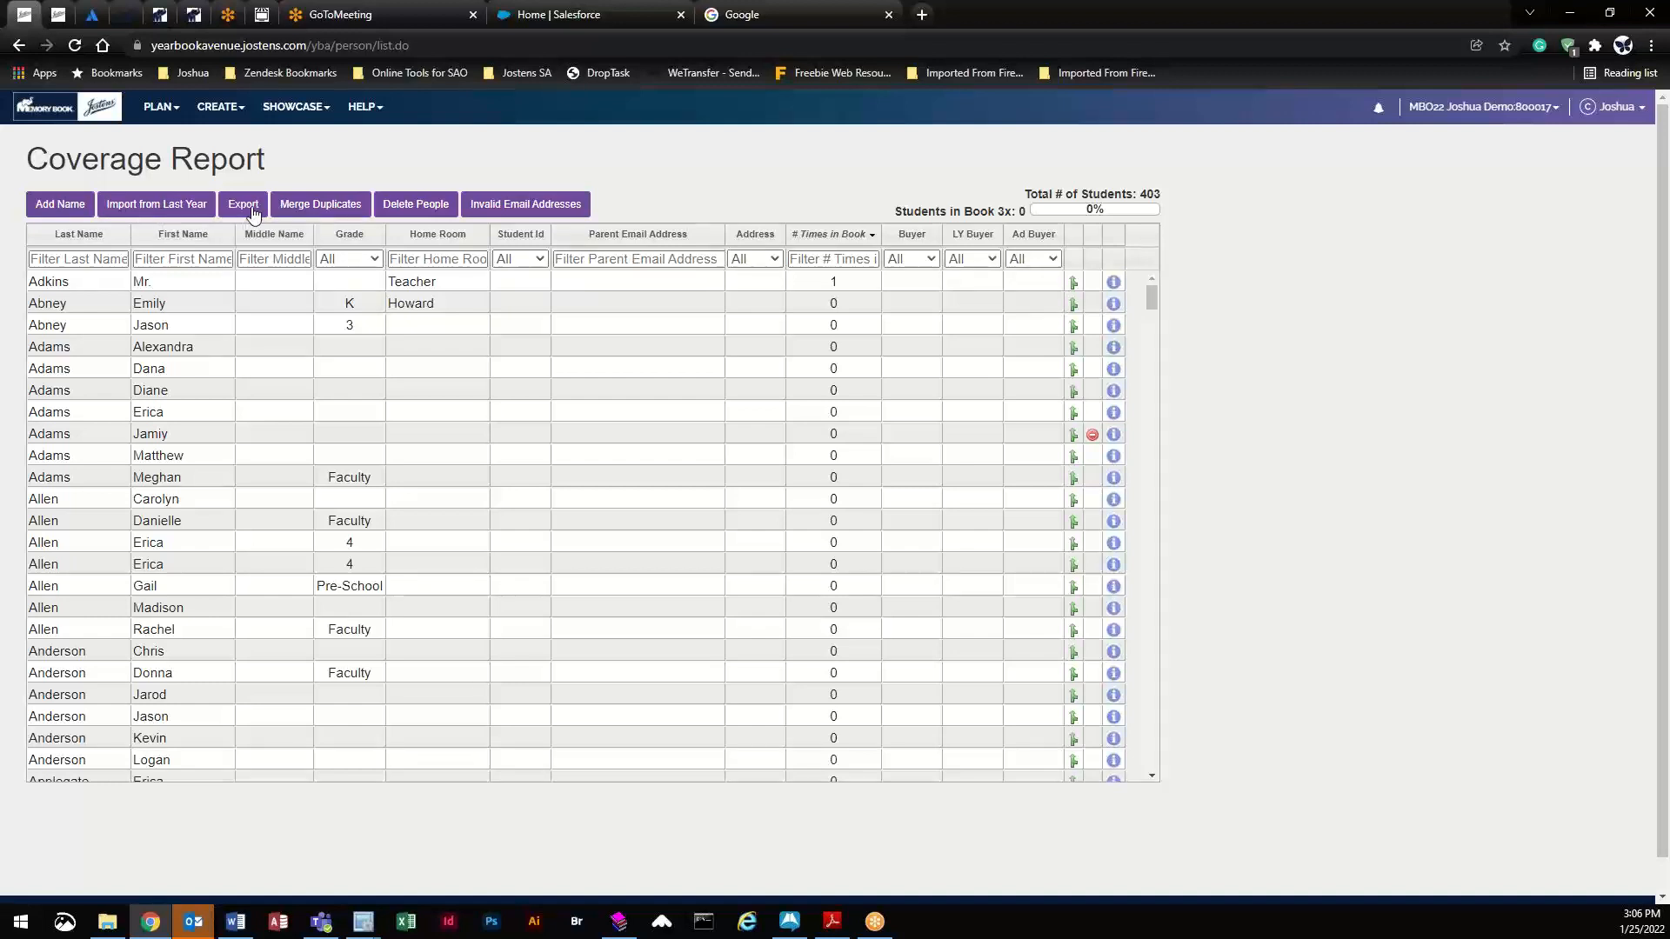
left_click(322, 205)
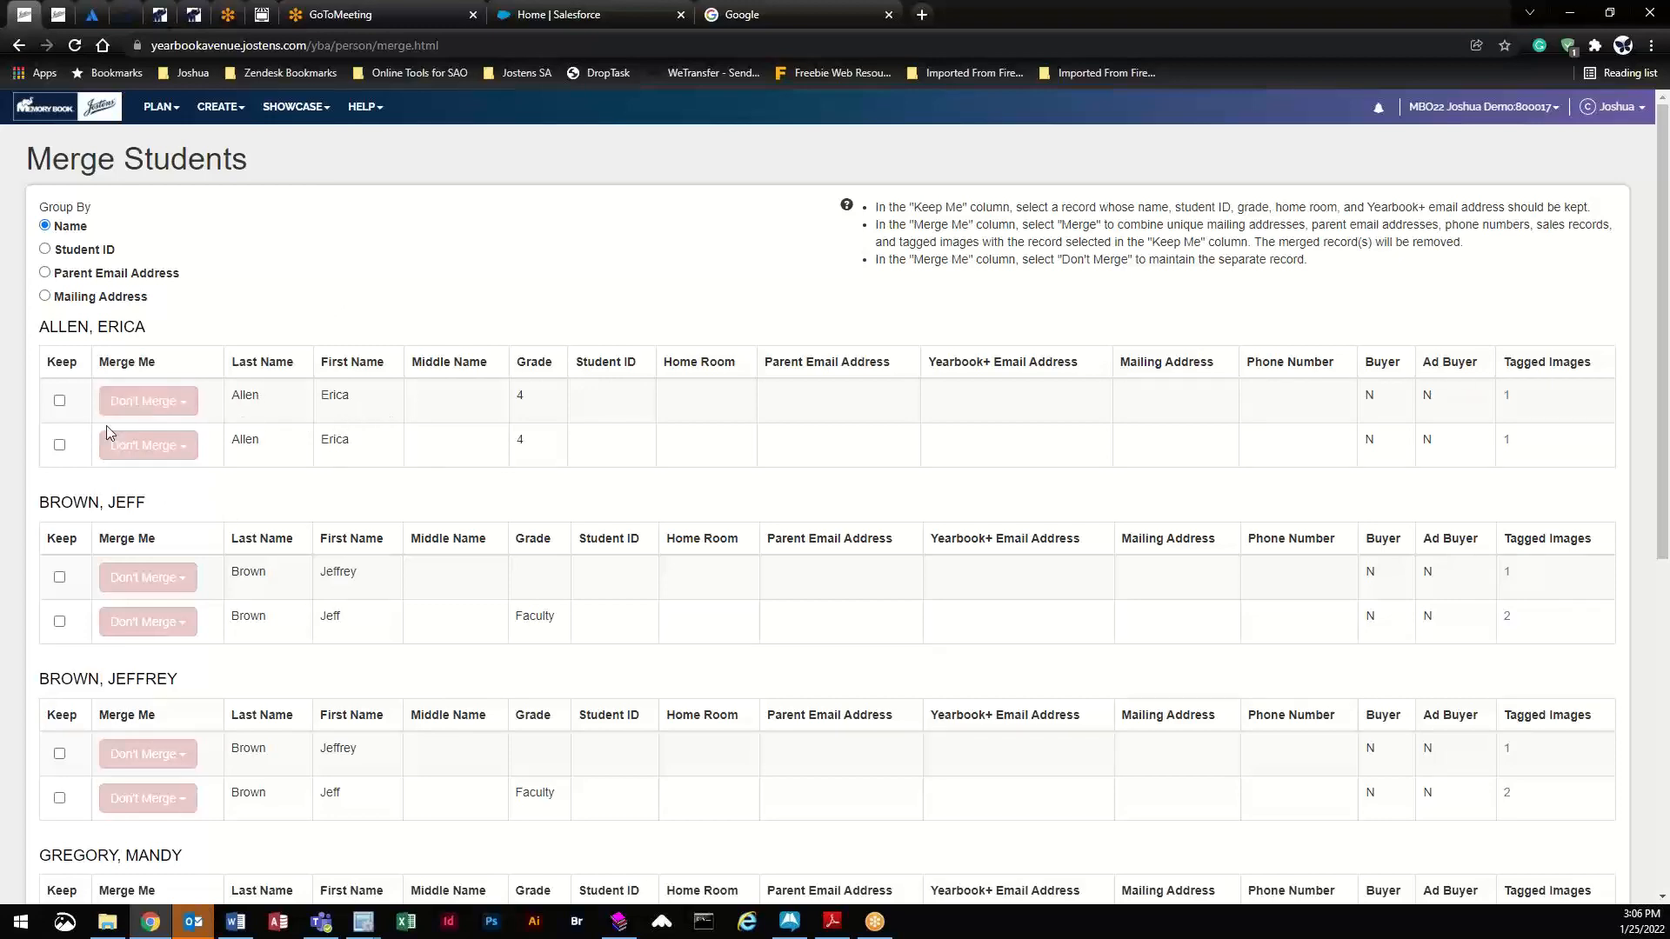
scroll(356, 570, "down", 1)
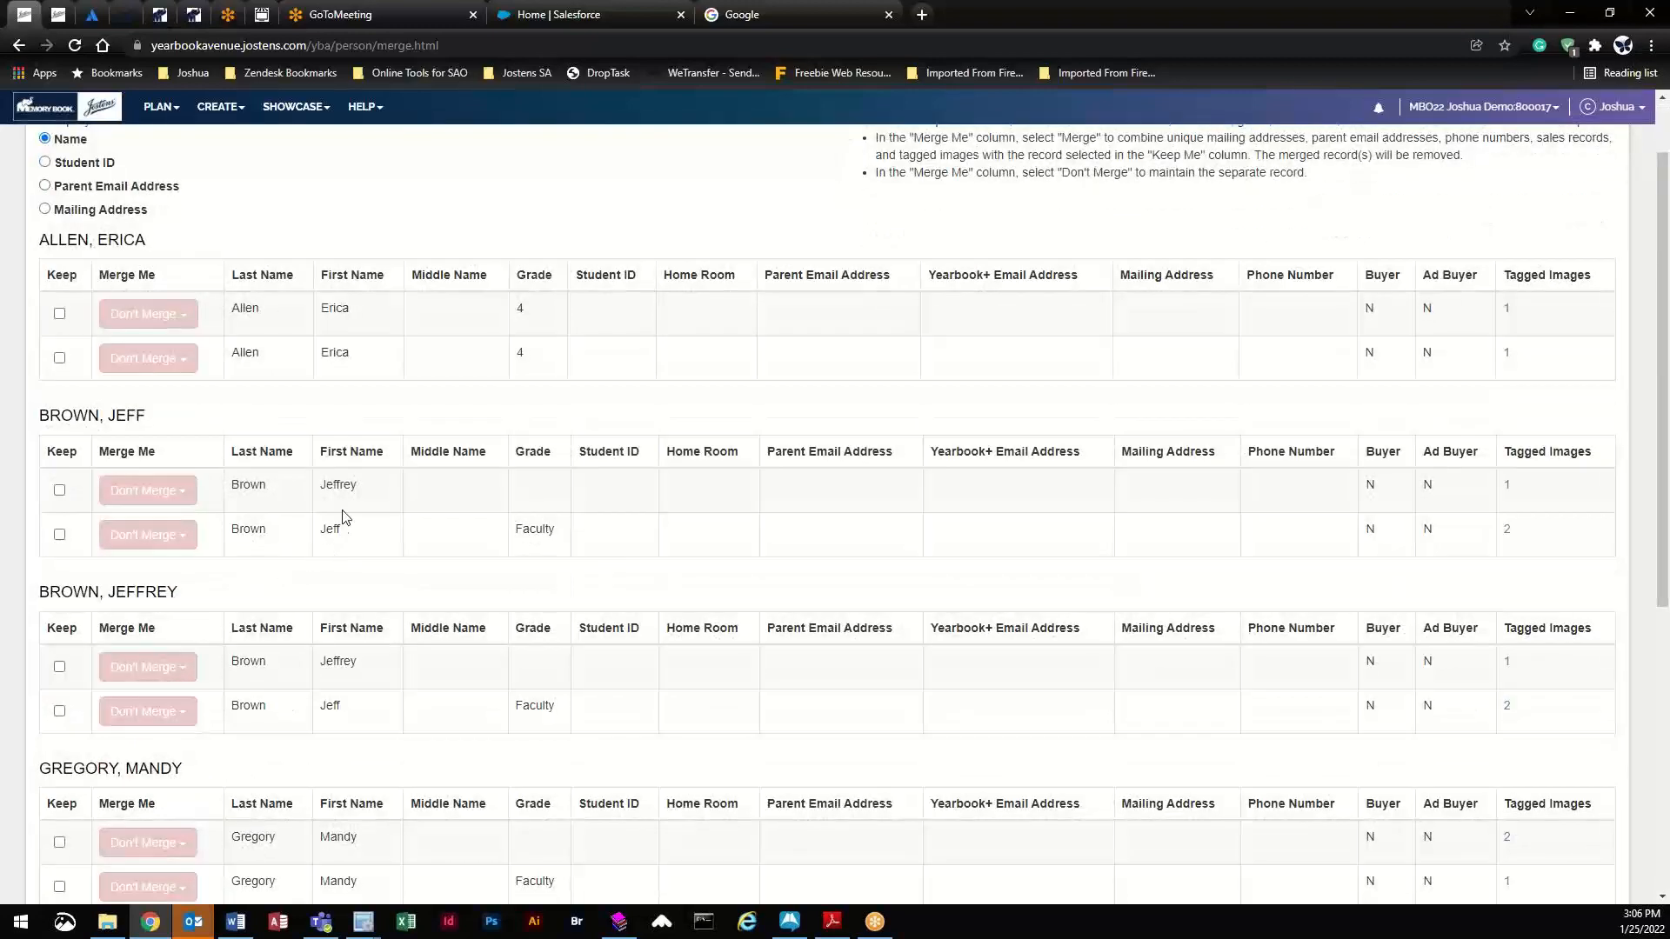
scroll(331, 556, "down", 2)
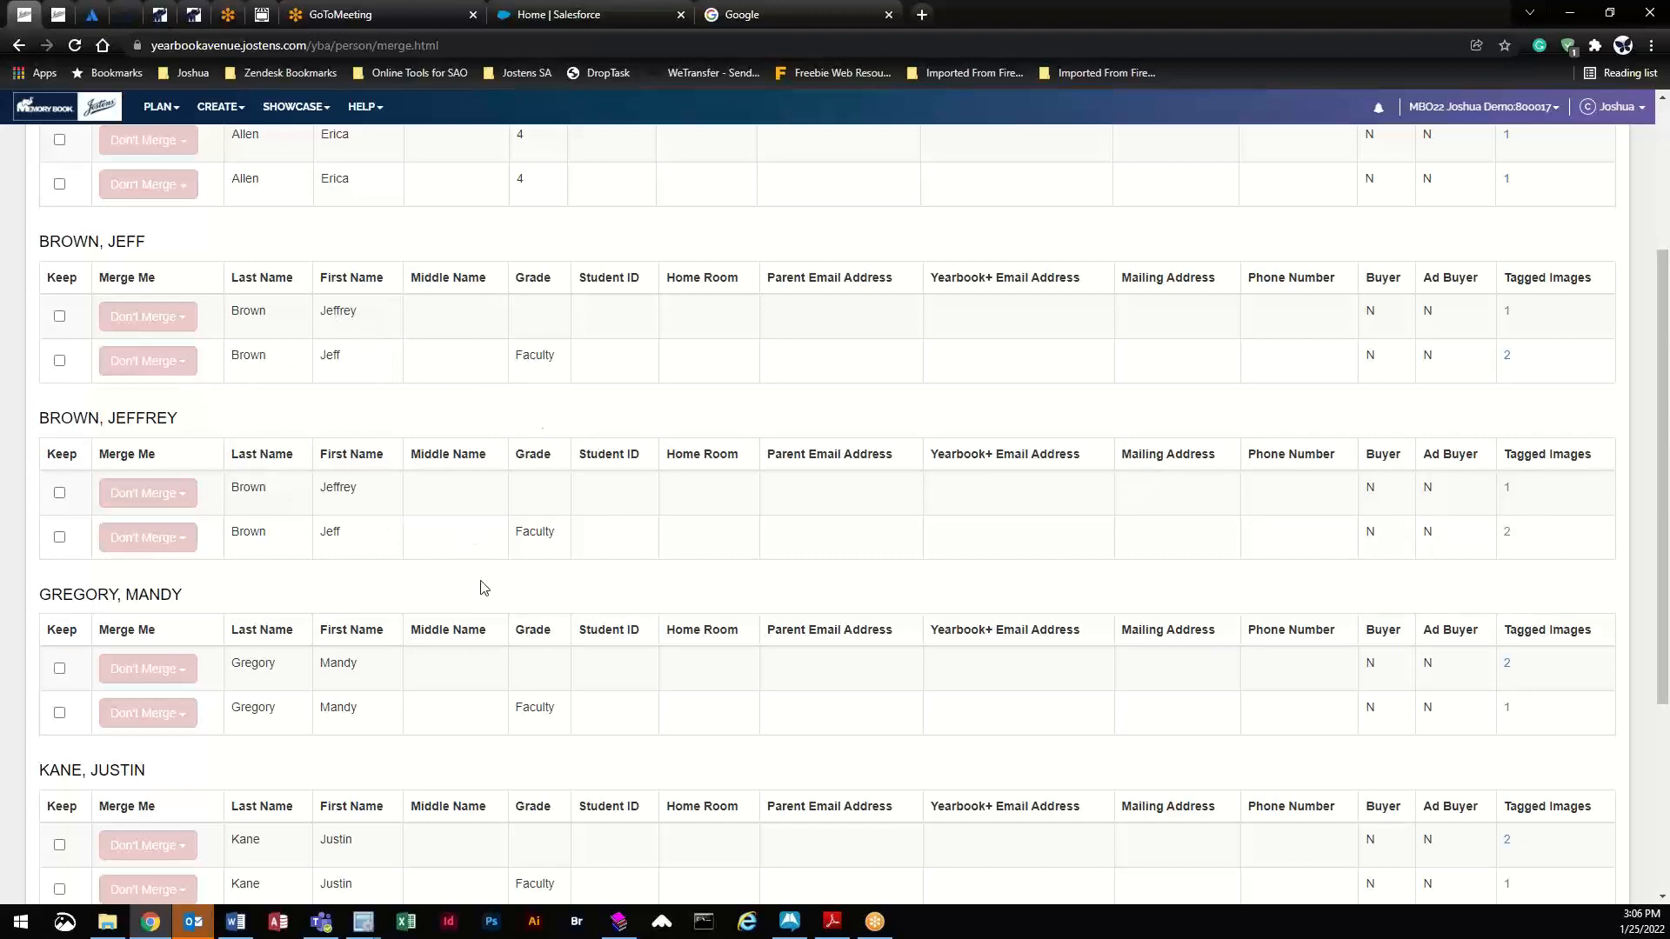
scroll(478, 585, "down", 4)
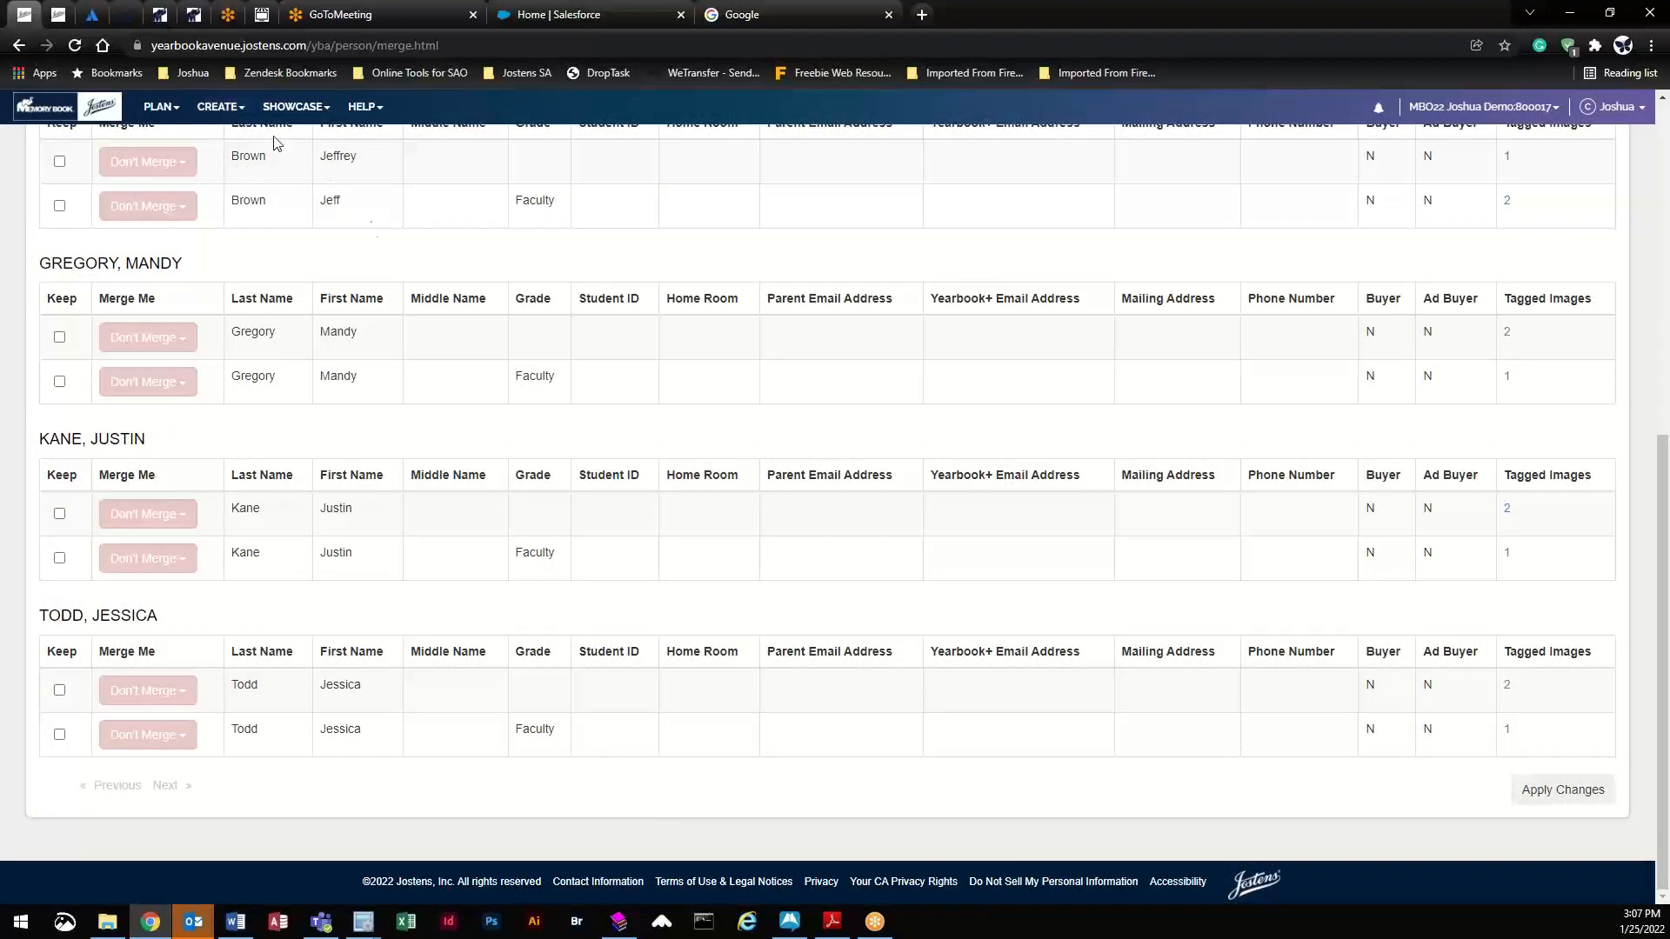
scroll(517, 626, "up", 5)
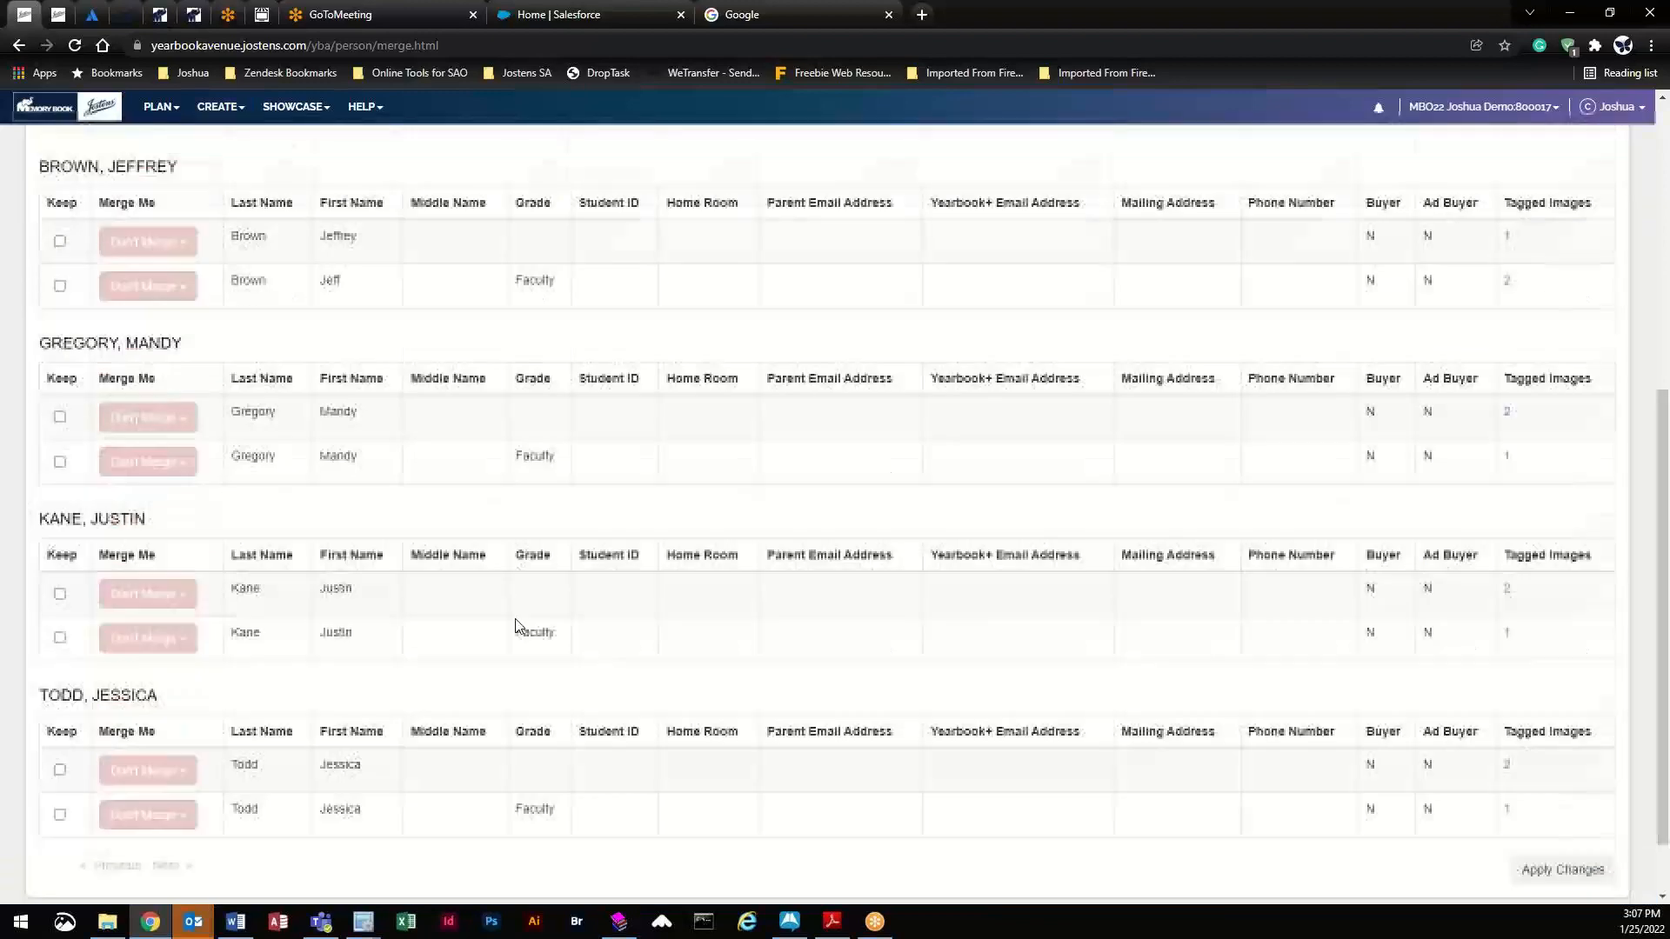
scroll(515, 668, "up", 2)
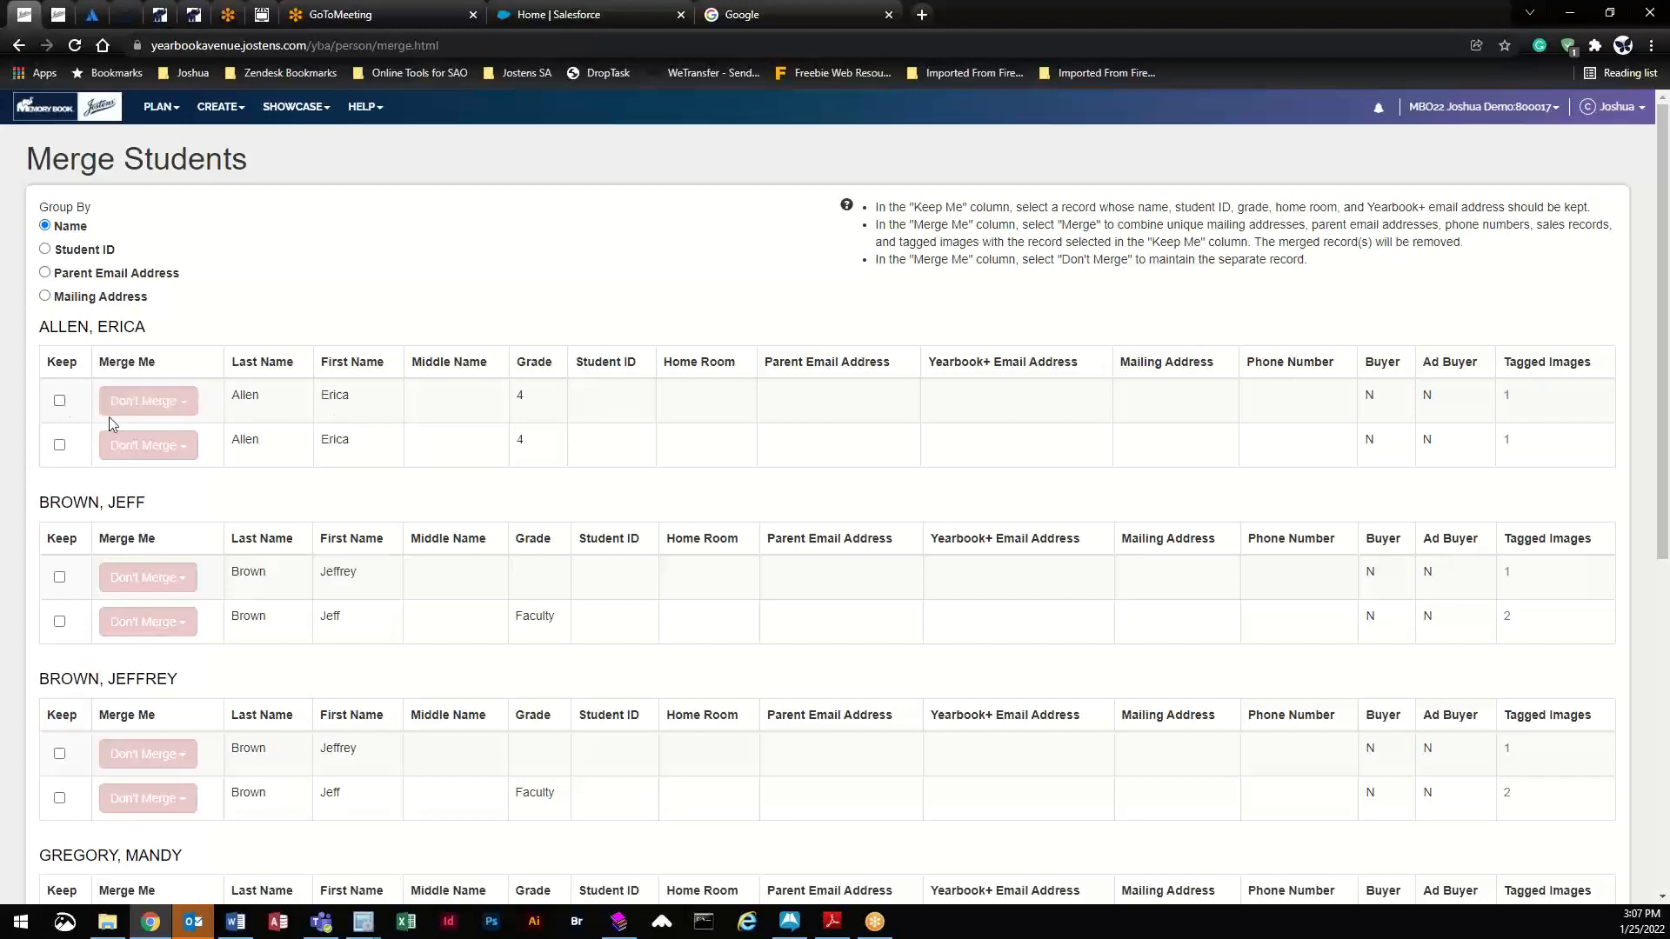
triple_click(145, 404)
left_click(133, 435)
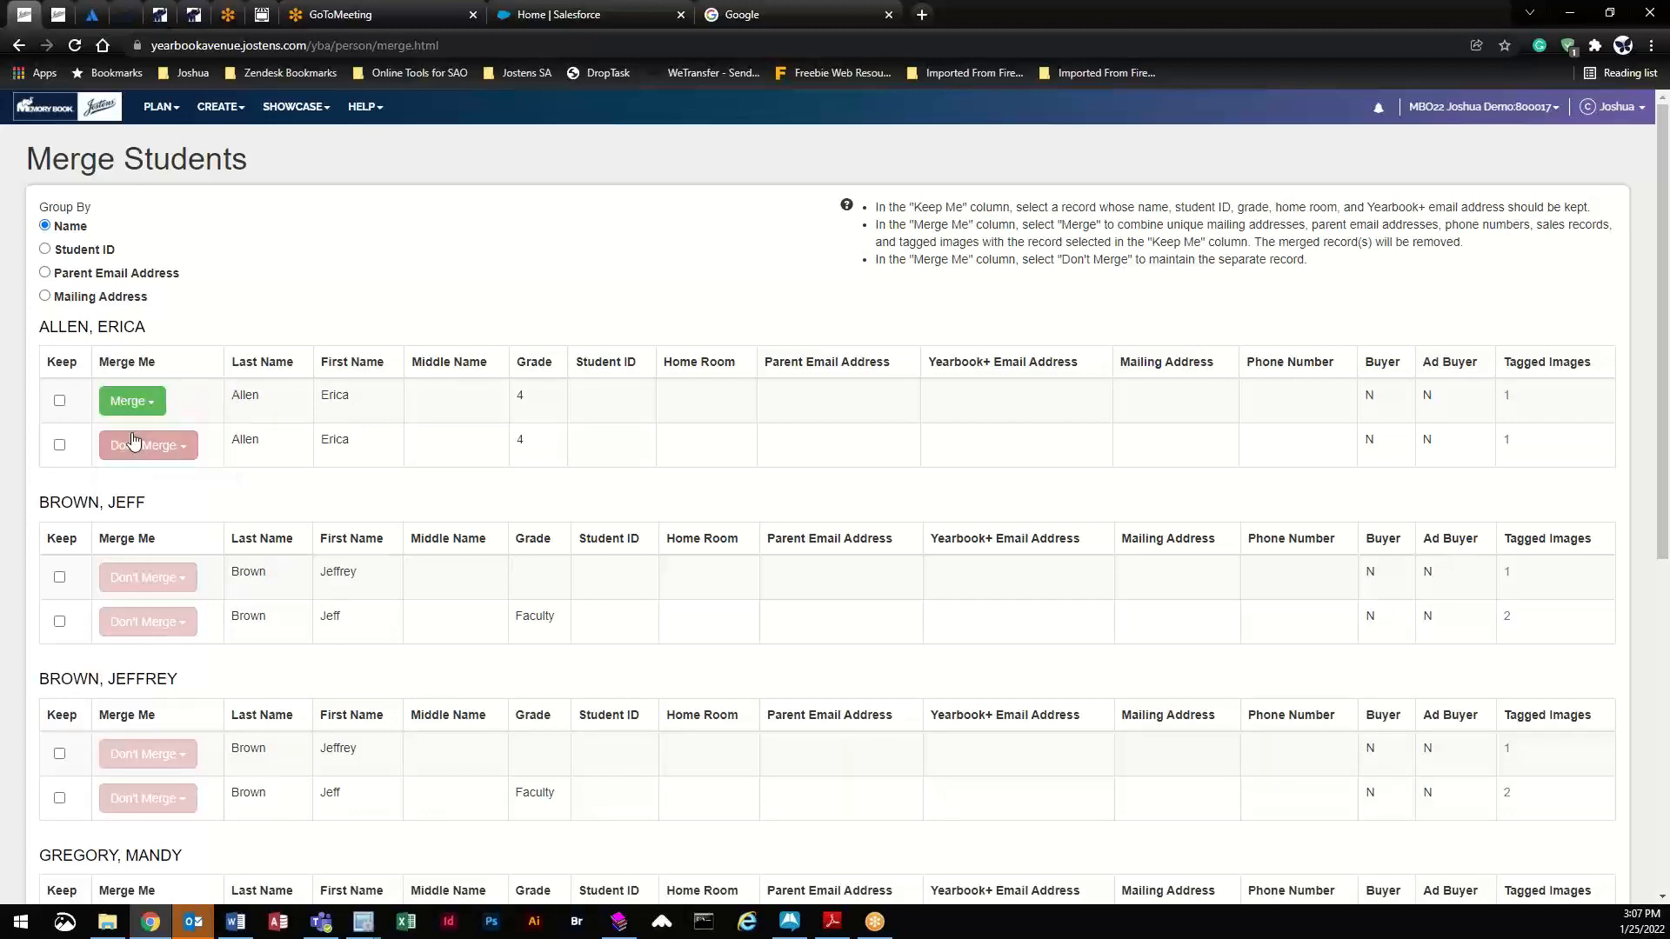
scroll(847, 537, "down", 8)
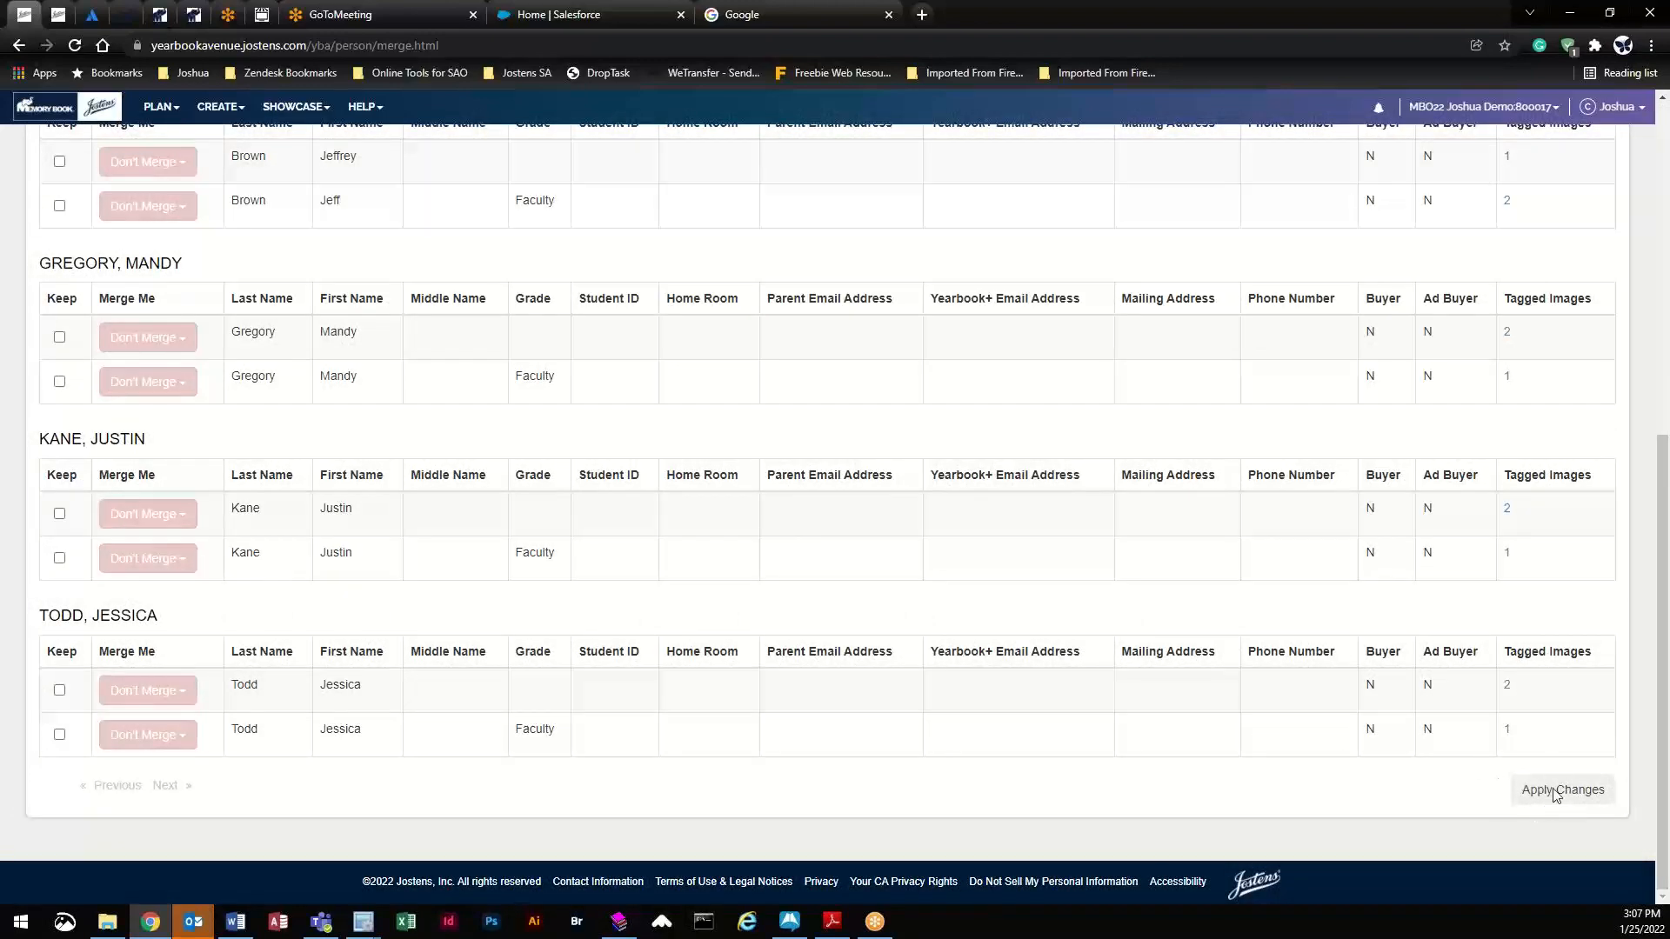
scroll(487, 609, "up", 10)
scroll(484, 606, "up", 1)
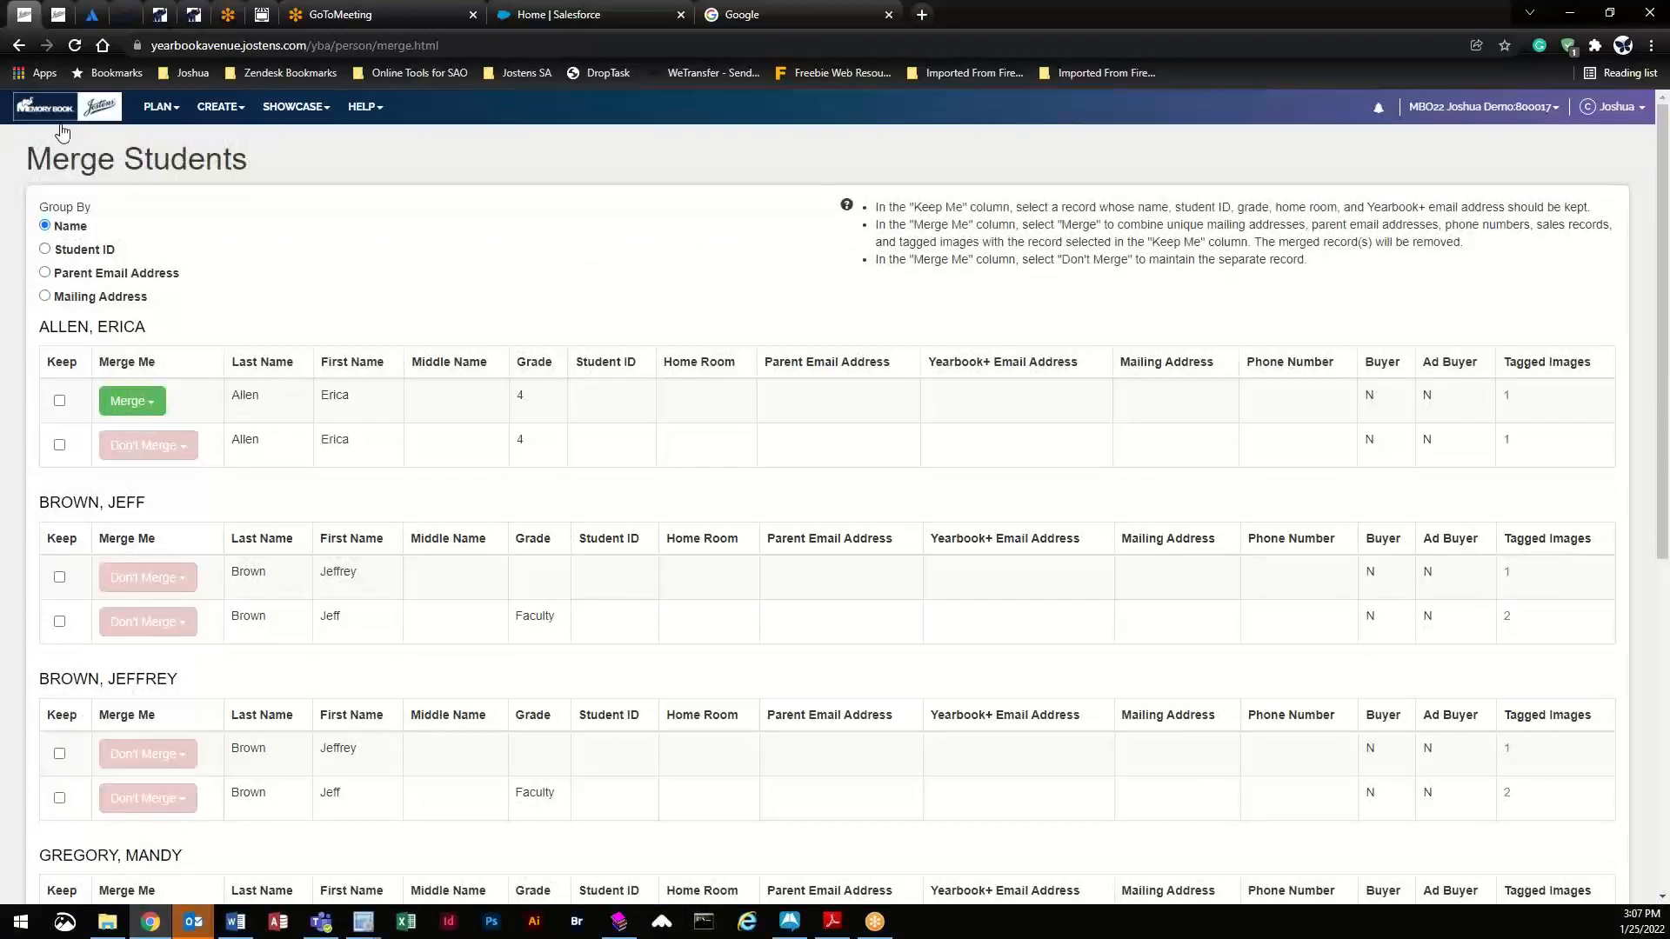
left_click(21, 46)
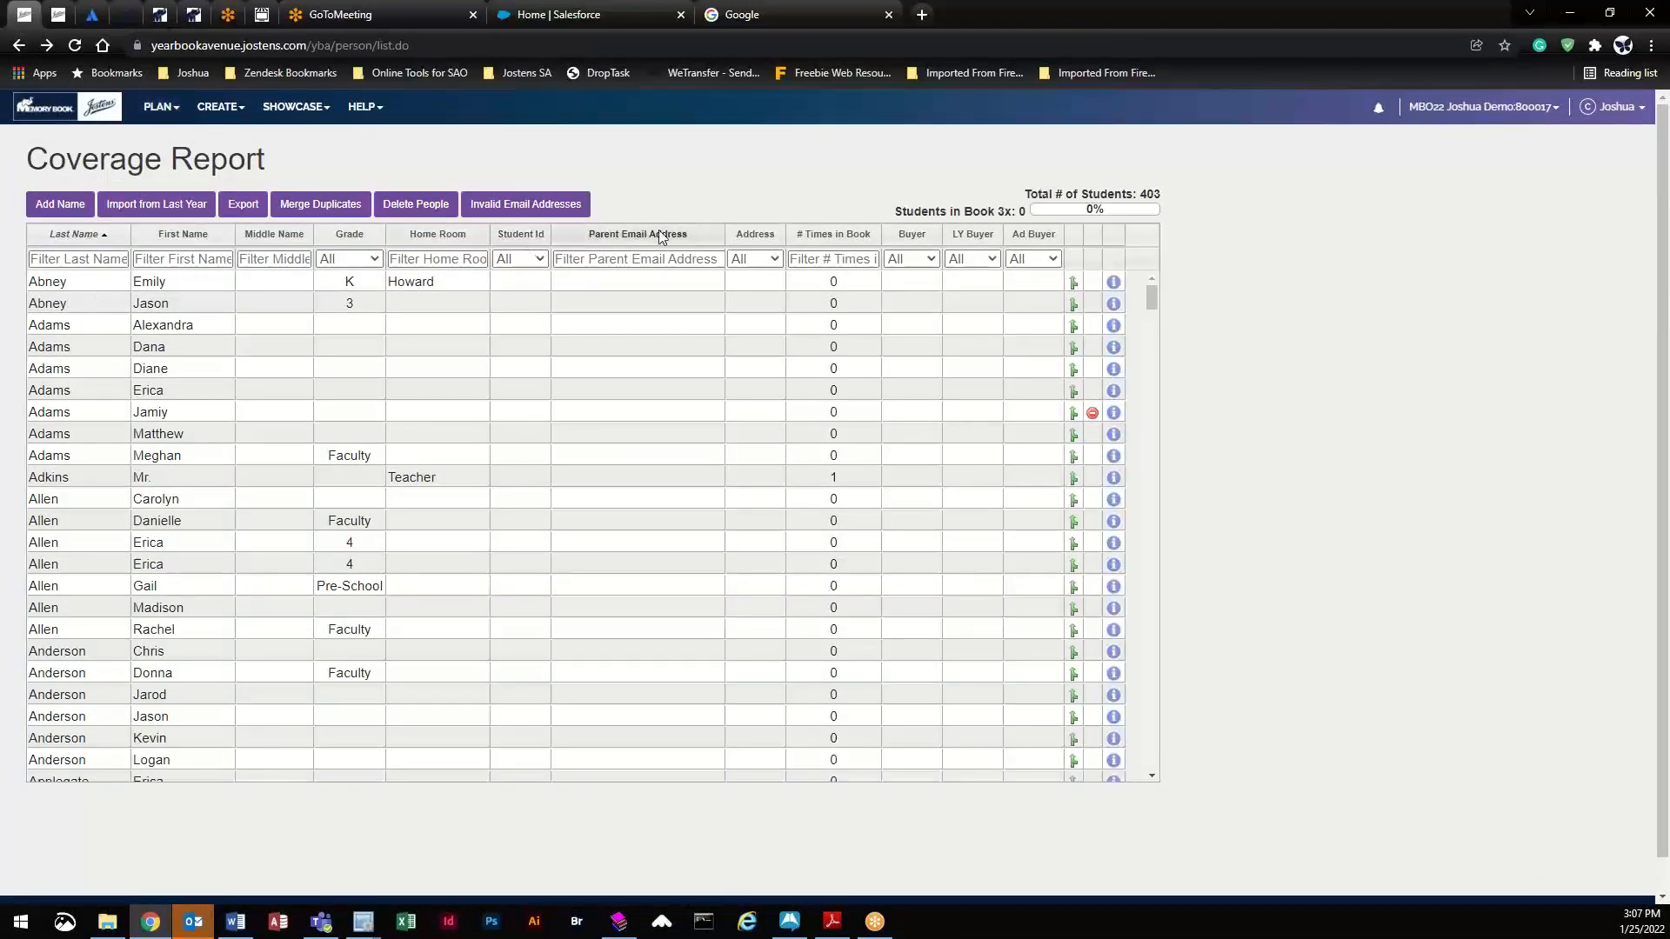
- Sort the list by Home Room descending and edit the top row's name cells inline
left_click(438, 241)
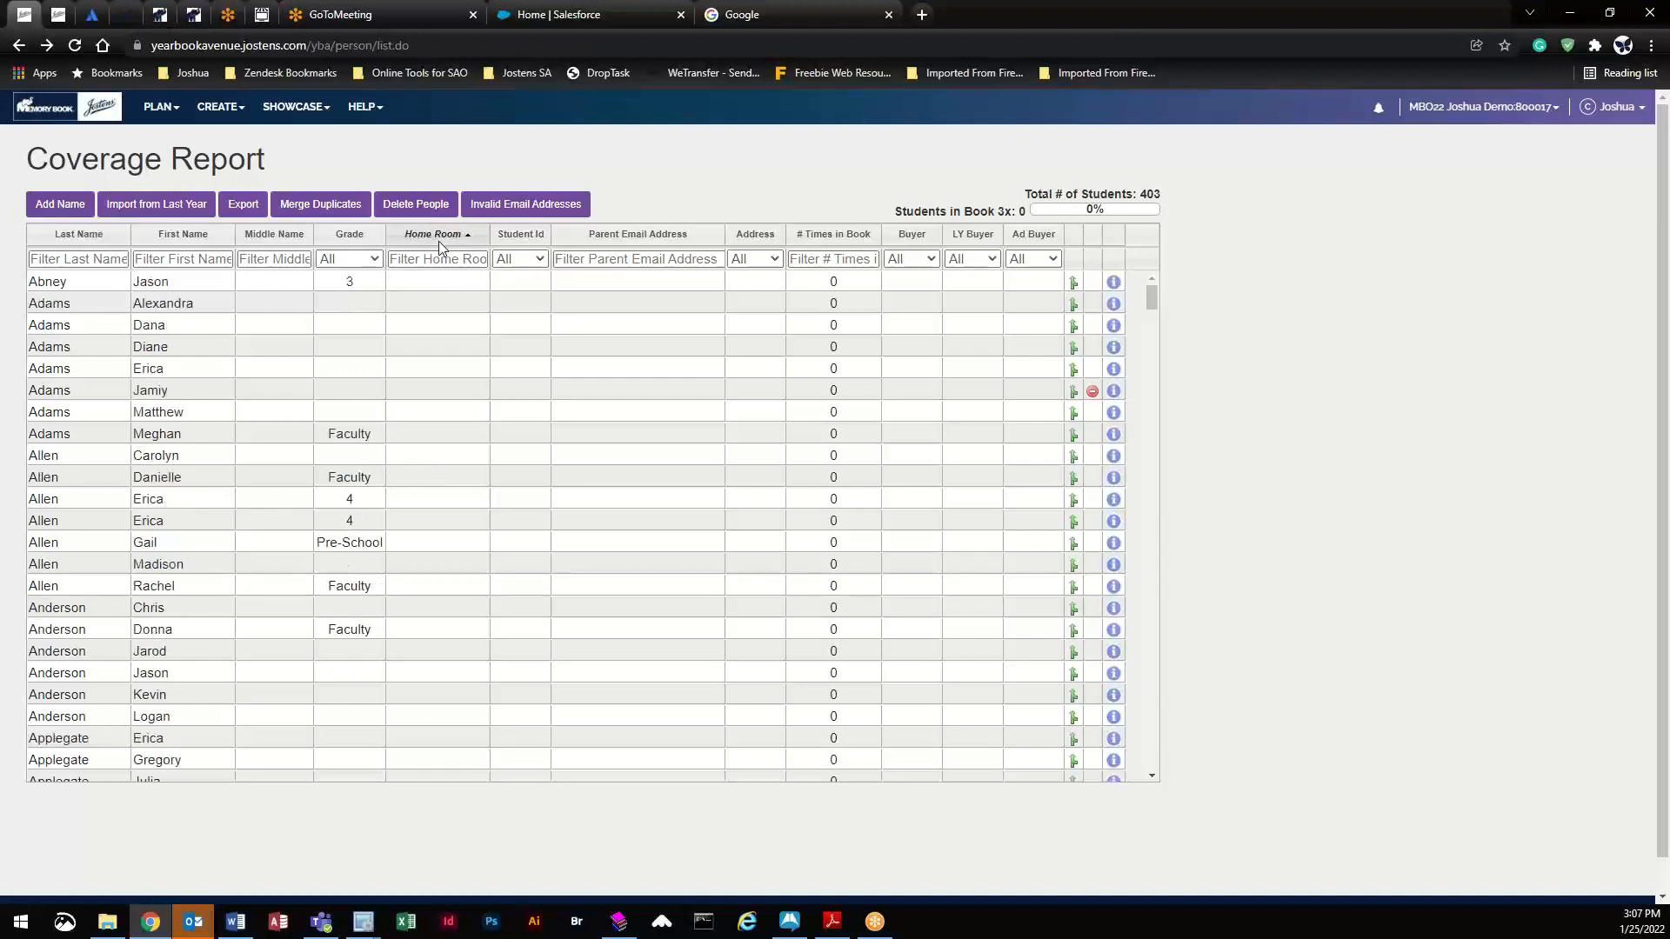
left_click(438, 242)
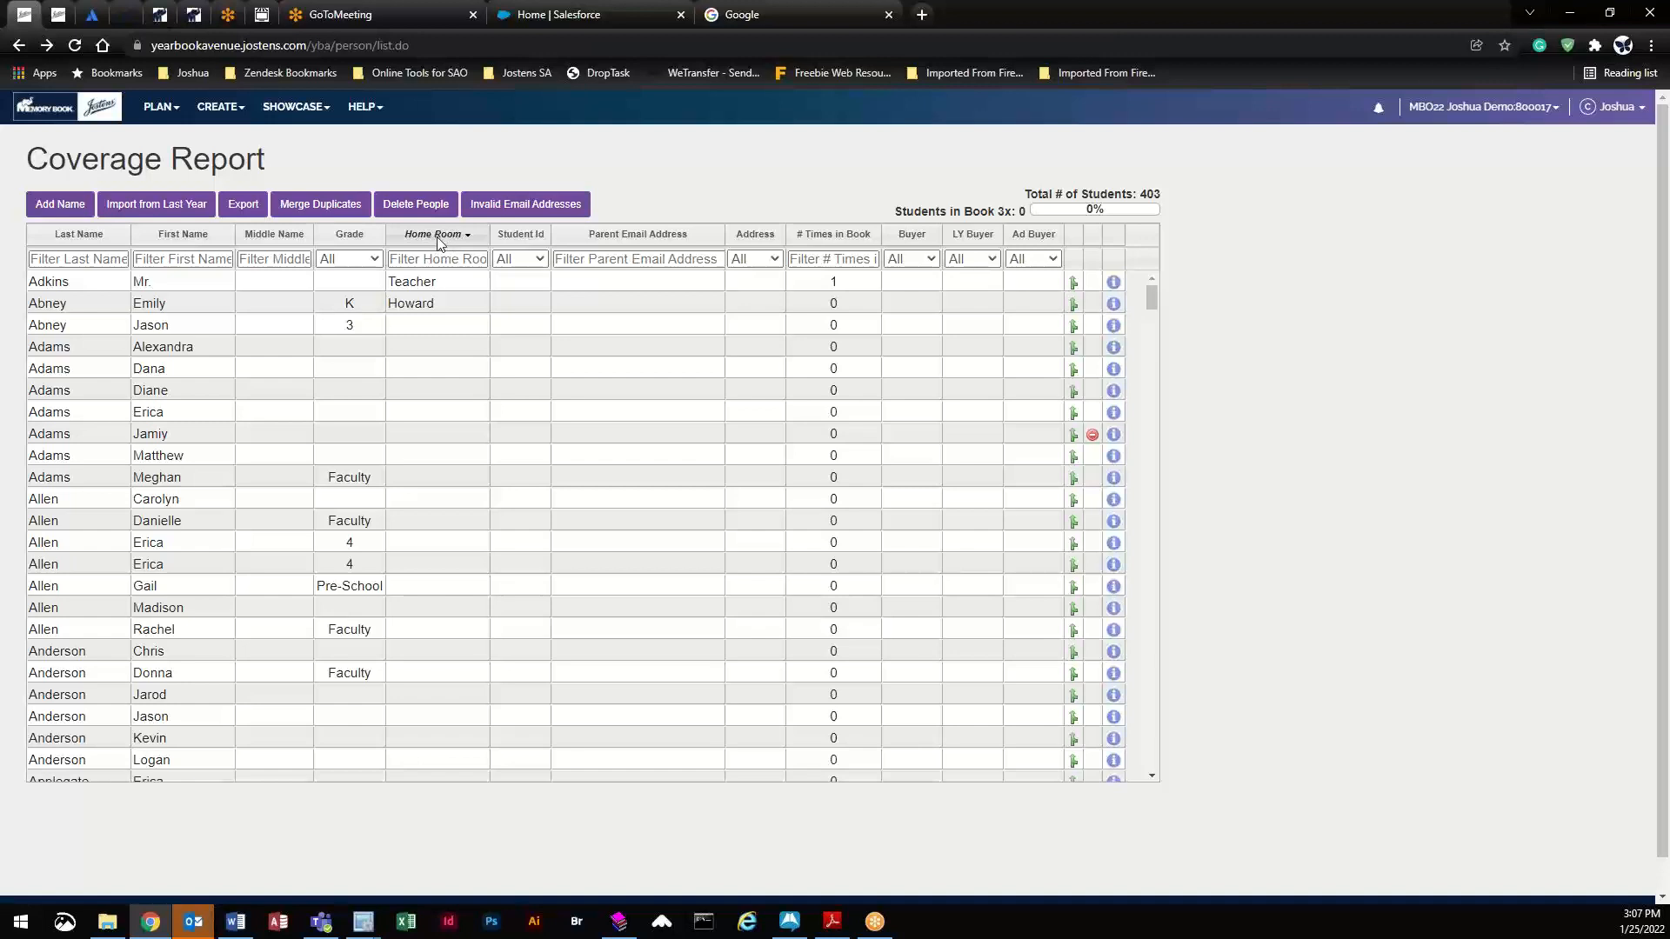
double_click(84, 281)
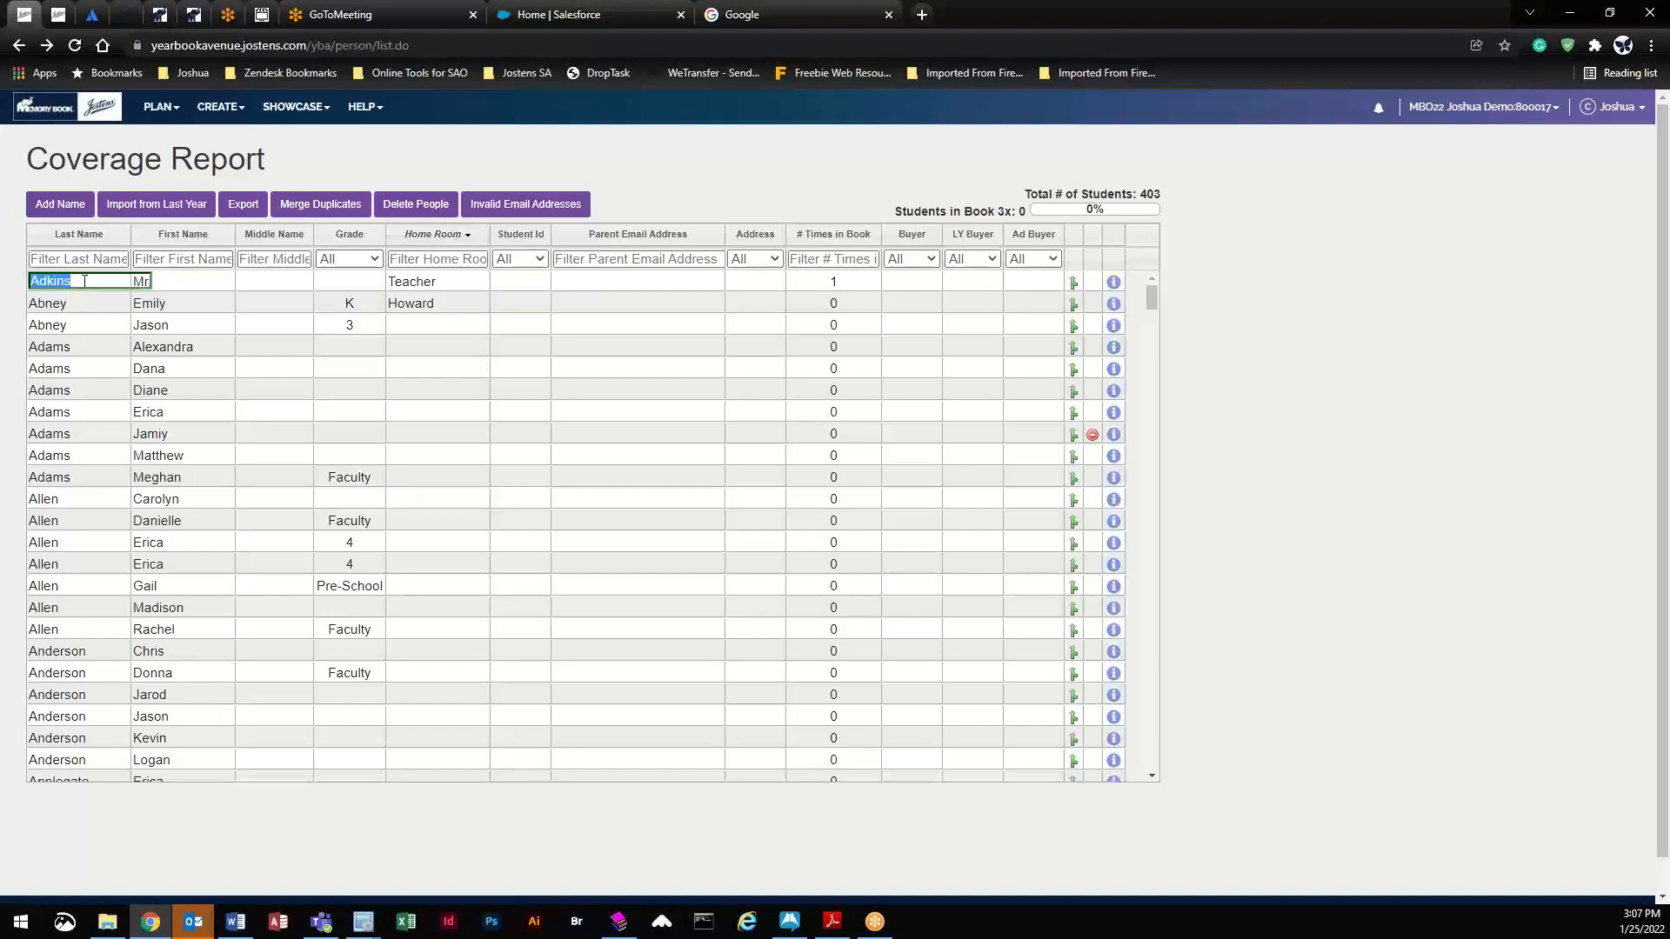
left_click(84, 280)
double_click(186, 284)
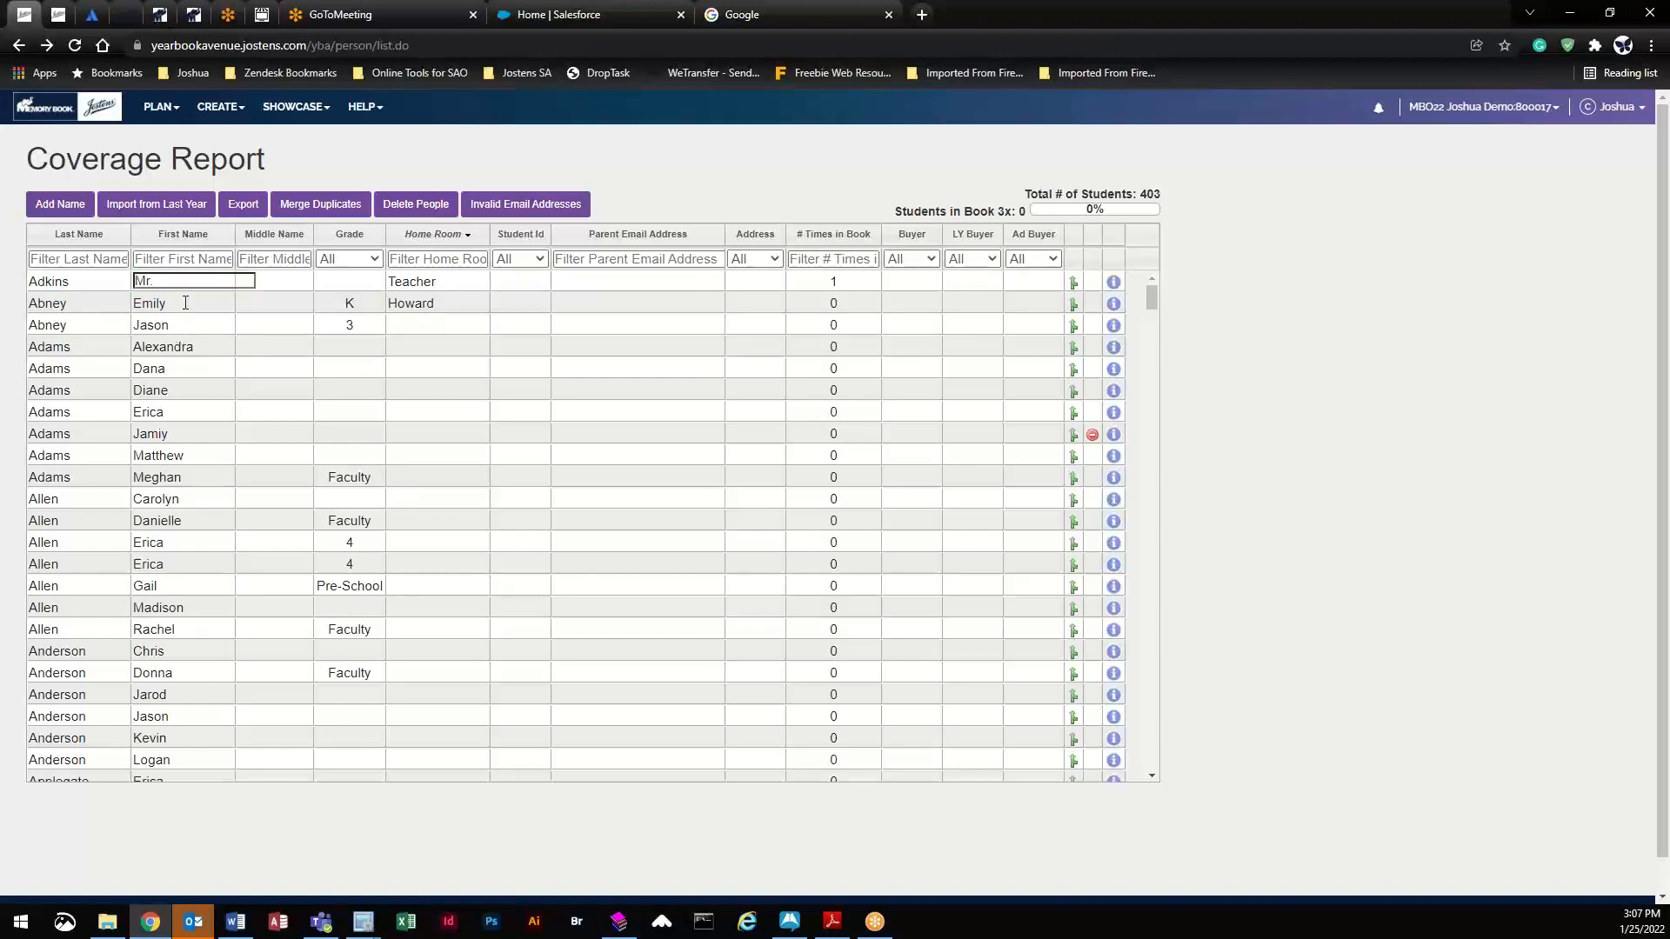
- Delete the extra last letter of the kindergarten student's first name and commit the fix
double_click(187, 303)
left_click(187, 303)
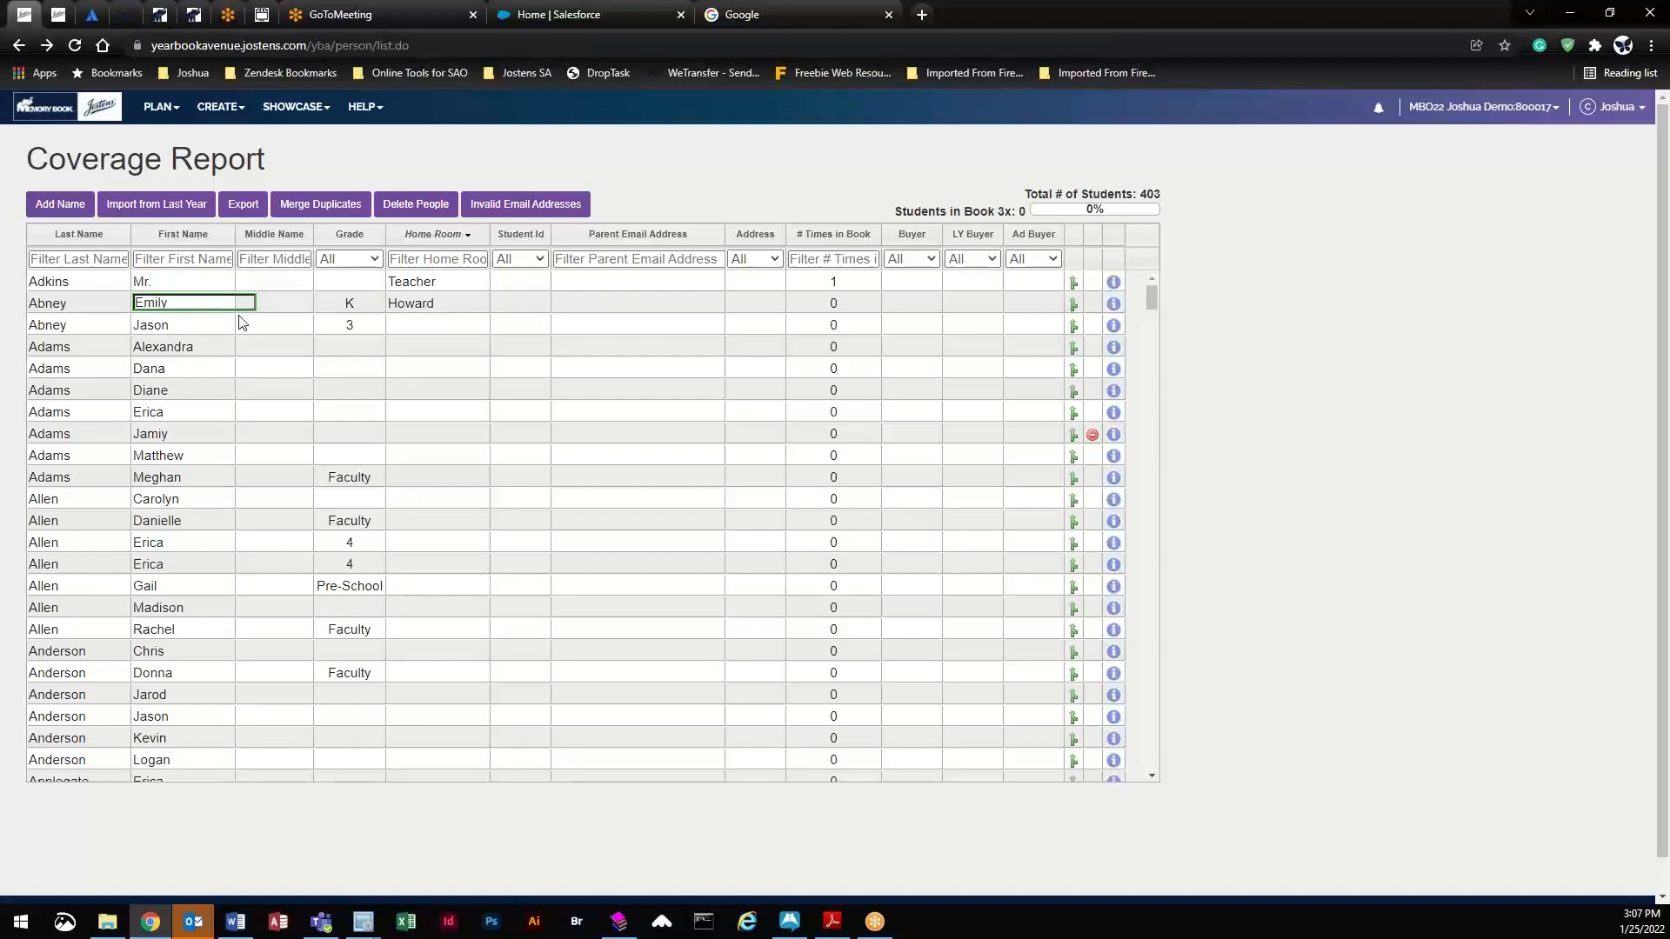
key("BackSpace")
left_click(291, 303)
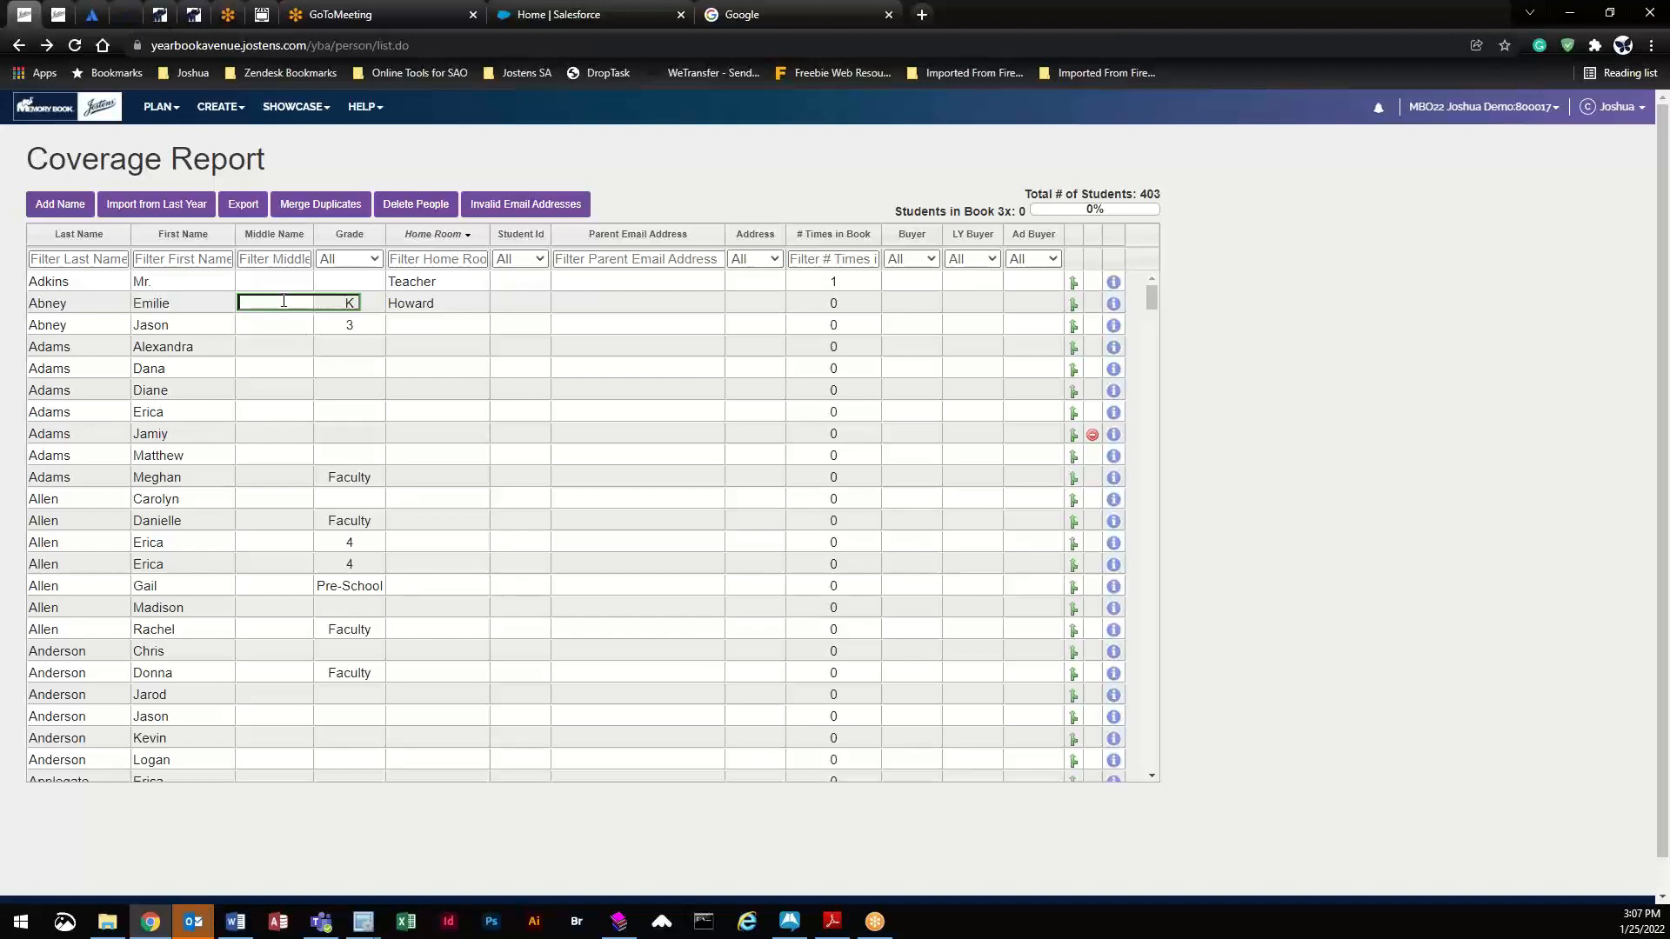
left_click(221, 108)
- In the Image Library, open the kindergarten student's portrait details in the Howard-2 category
left_click(255, 241)
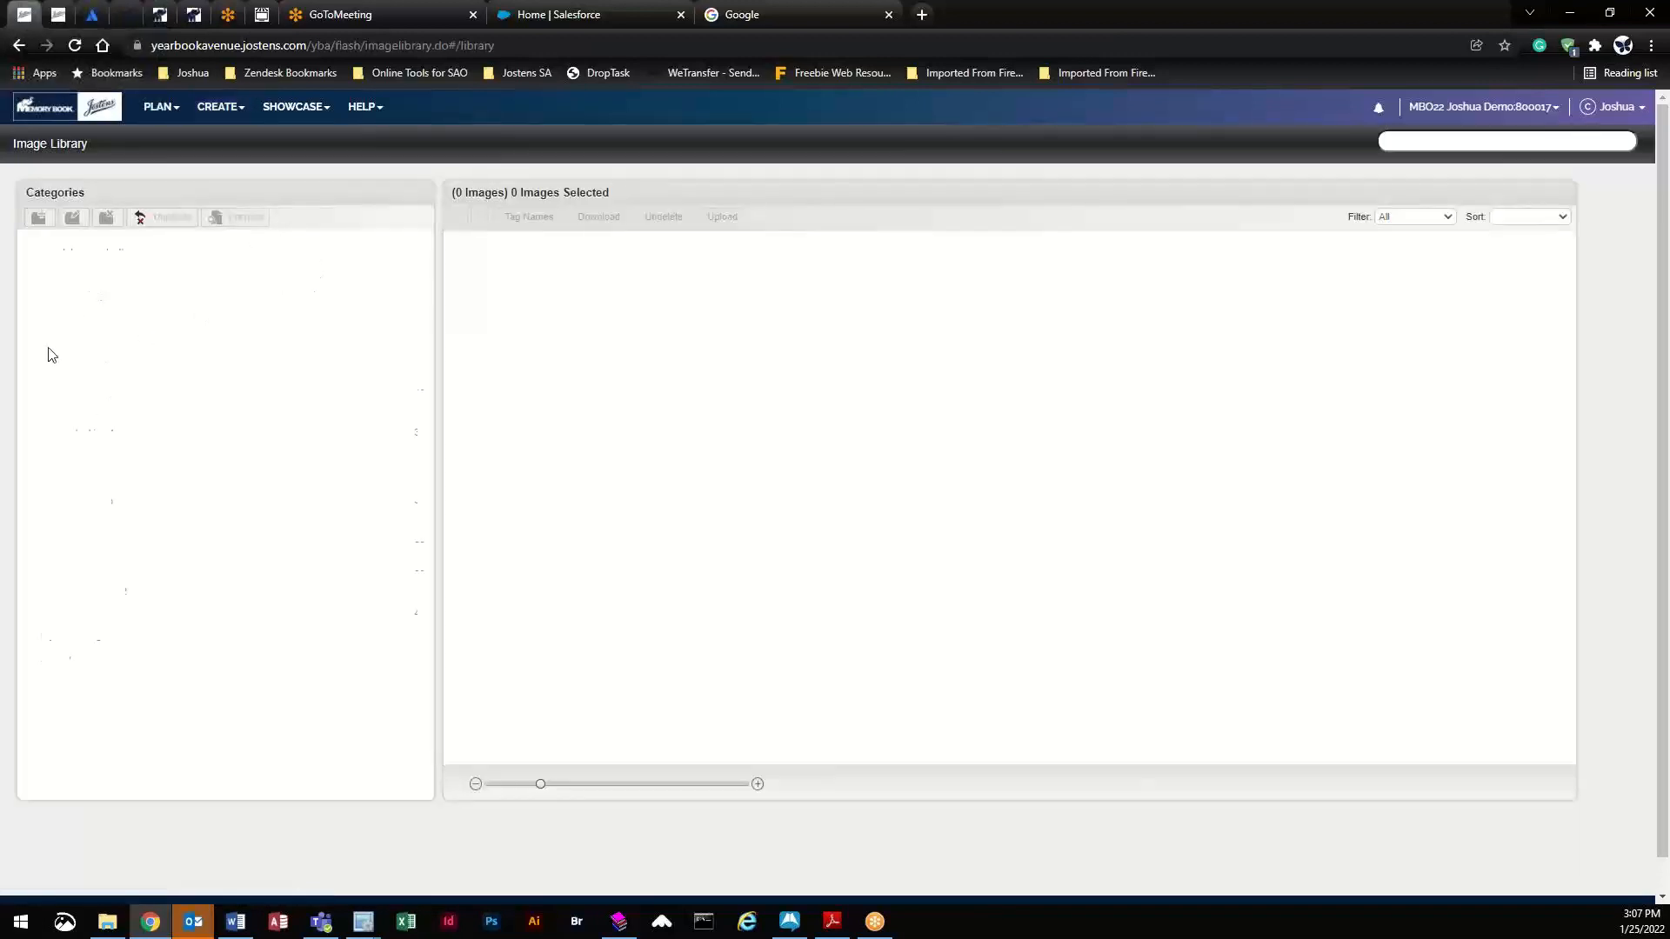
left_click(102, 414)
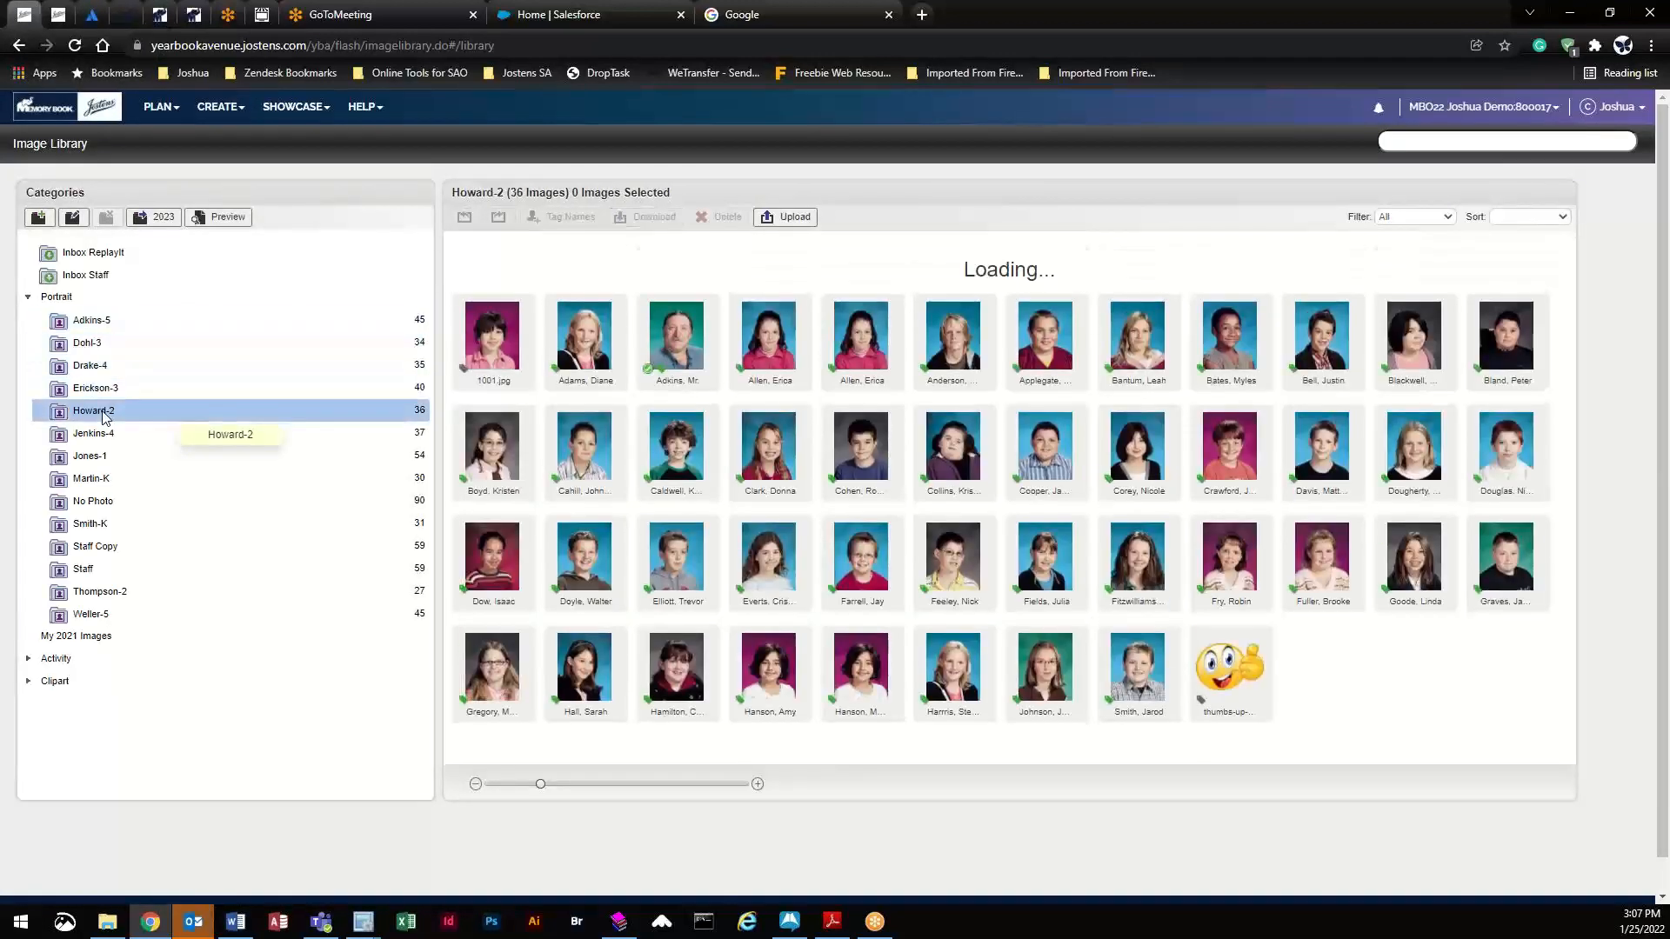
left_click(518, 318)
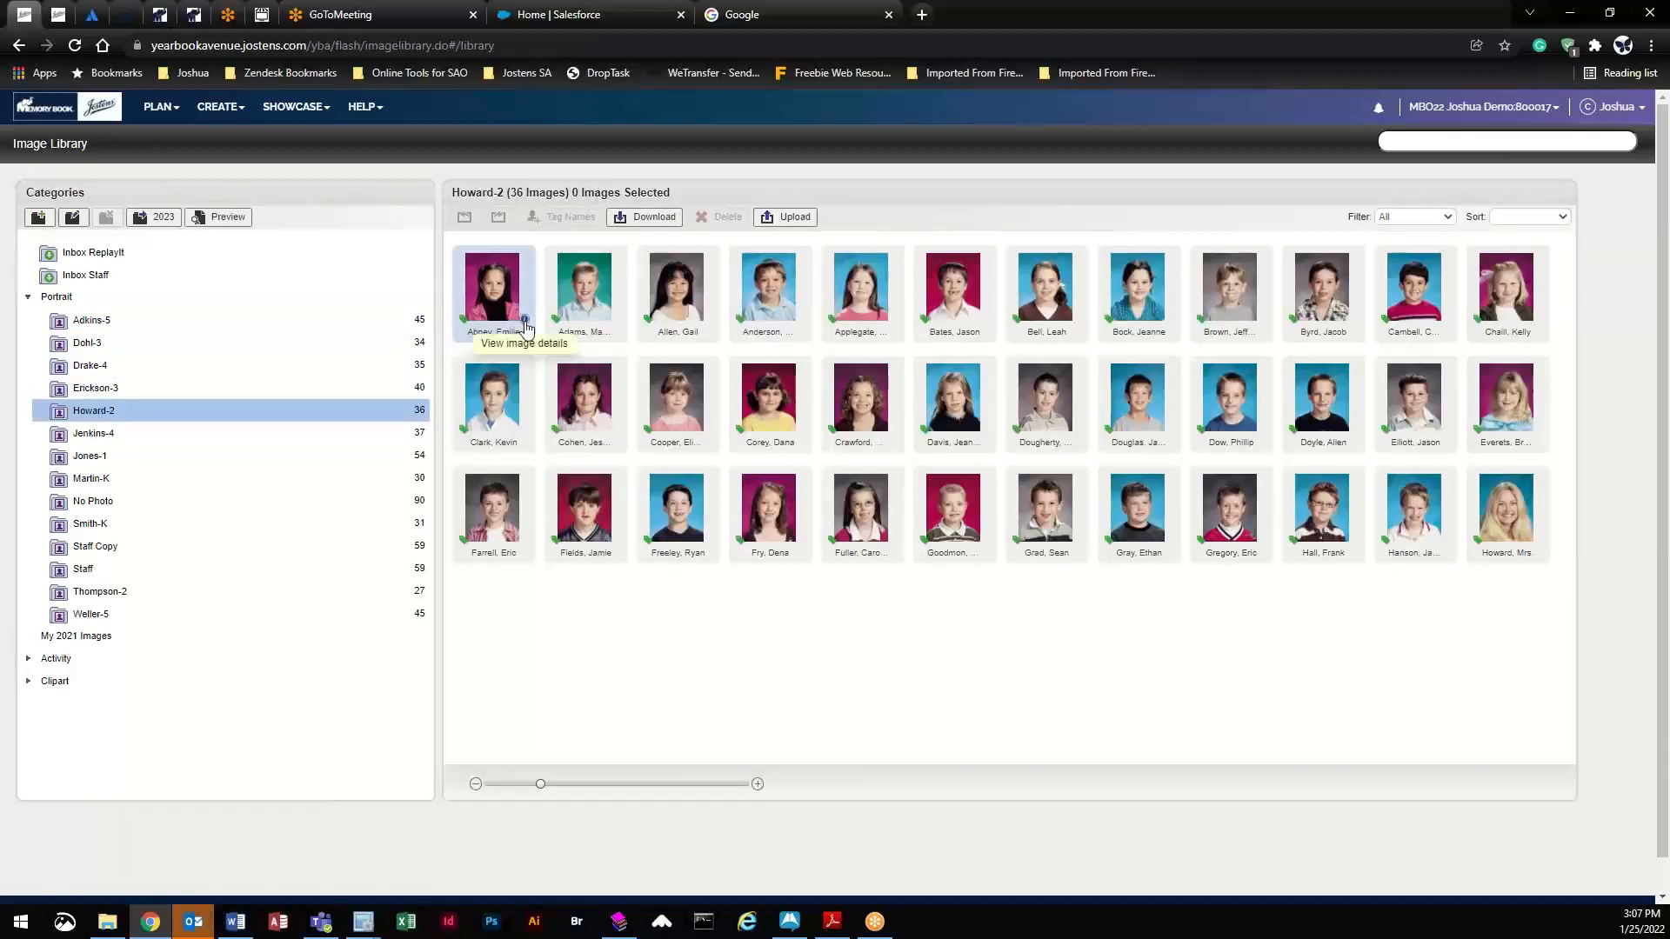
left_click(524, 321)
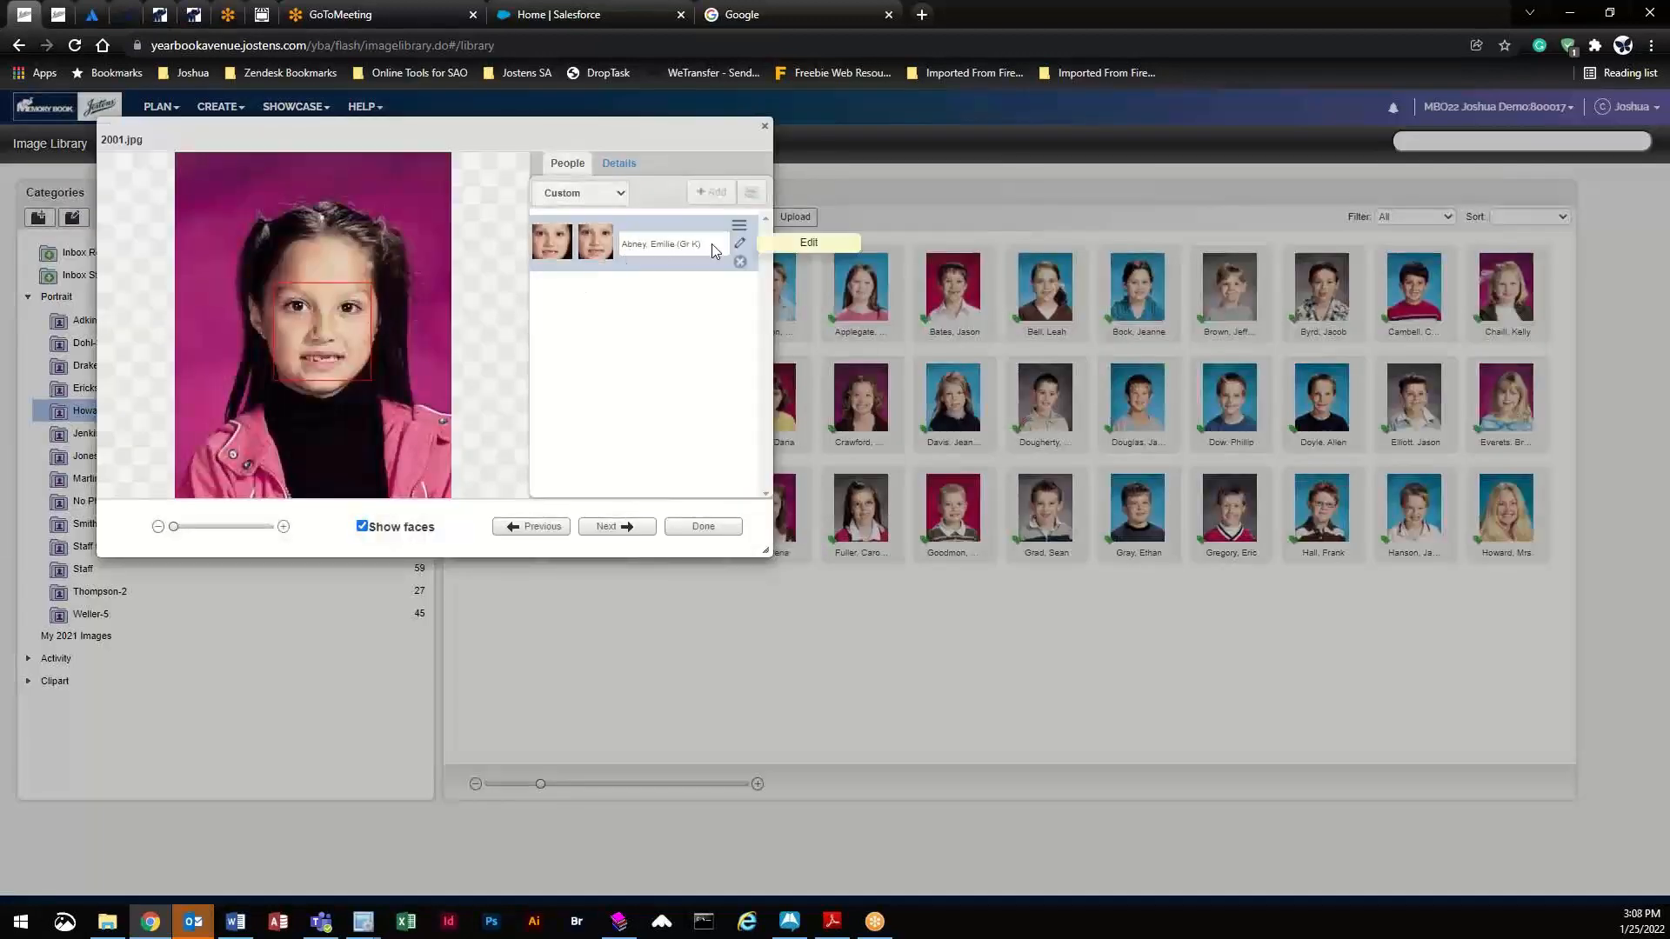
- Check the portrait's tagged first name in Edit Person, cancel unchanged, and return to Adkins-5
left_click(740, 246)
left_click(619, 389)
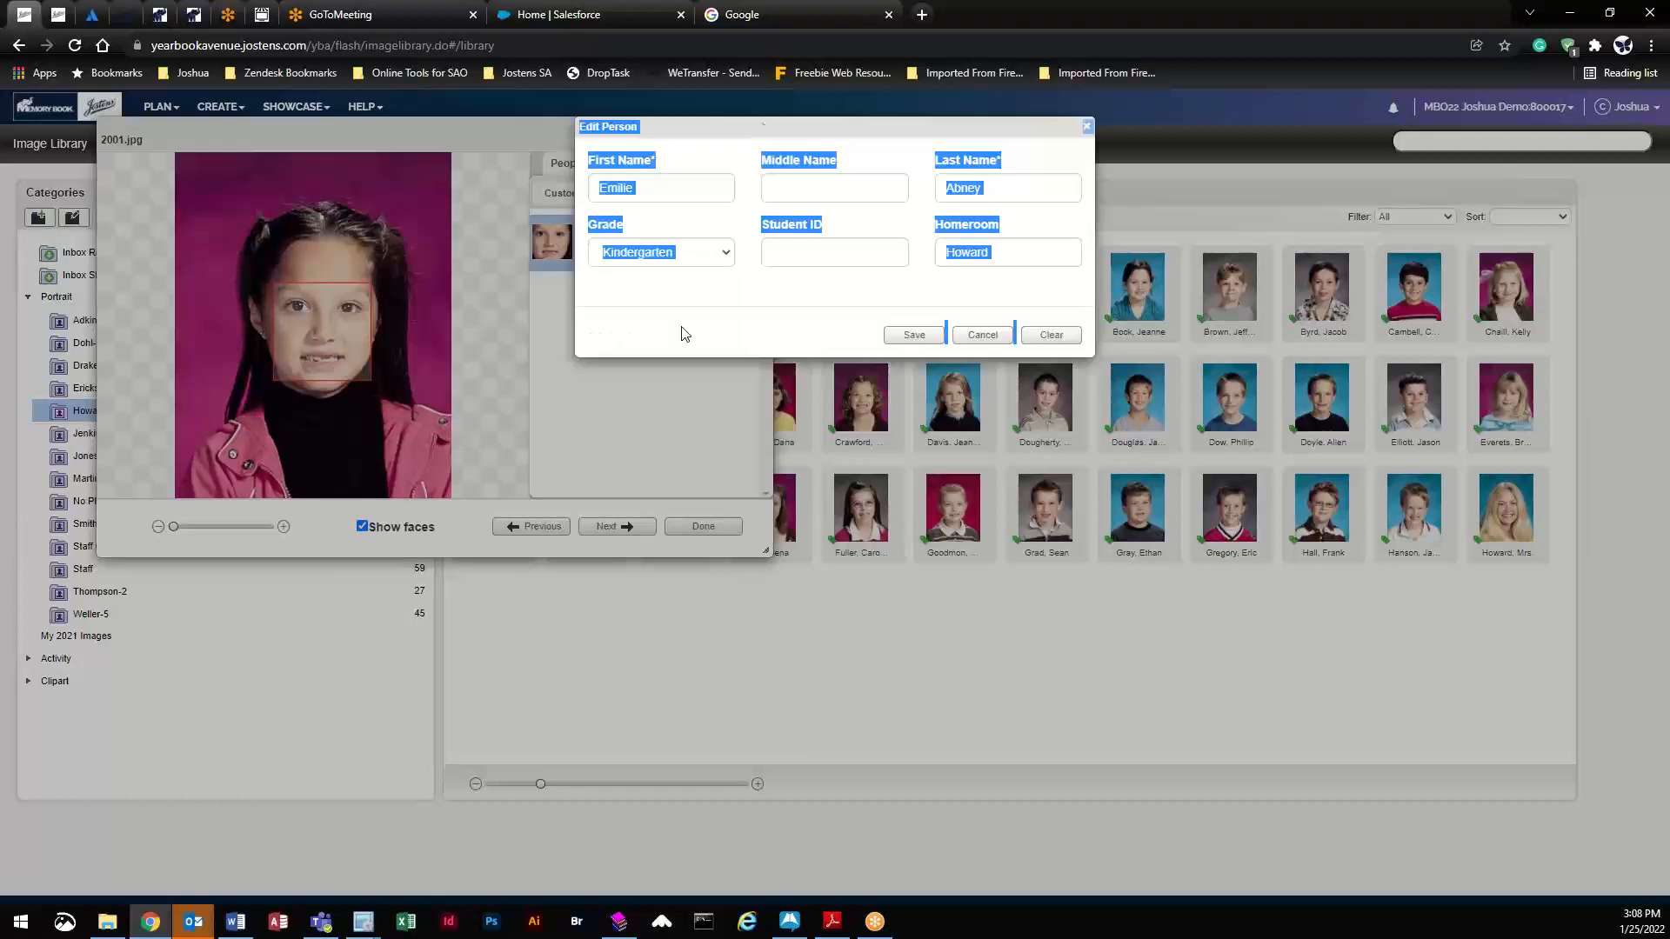
left_click(655, 197)
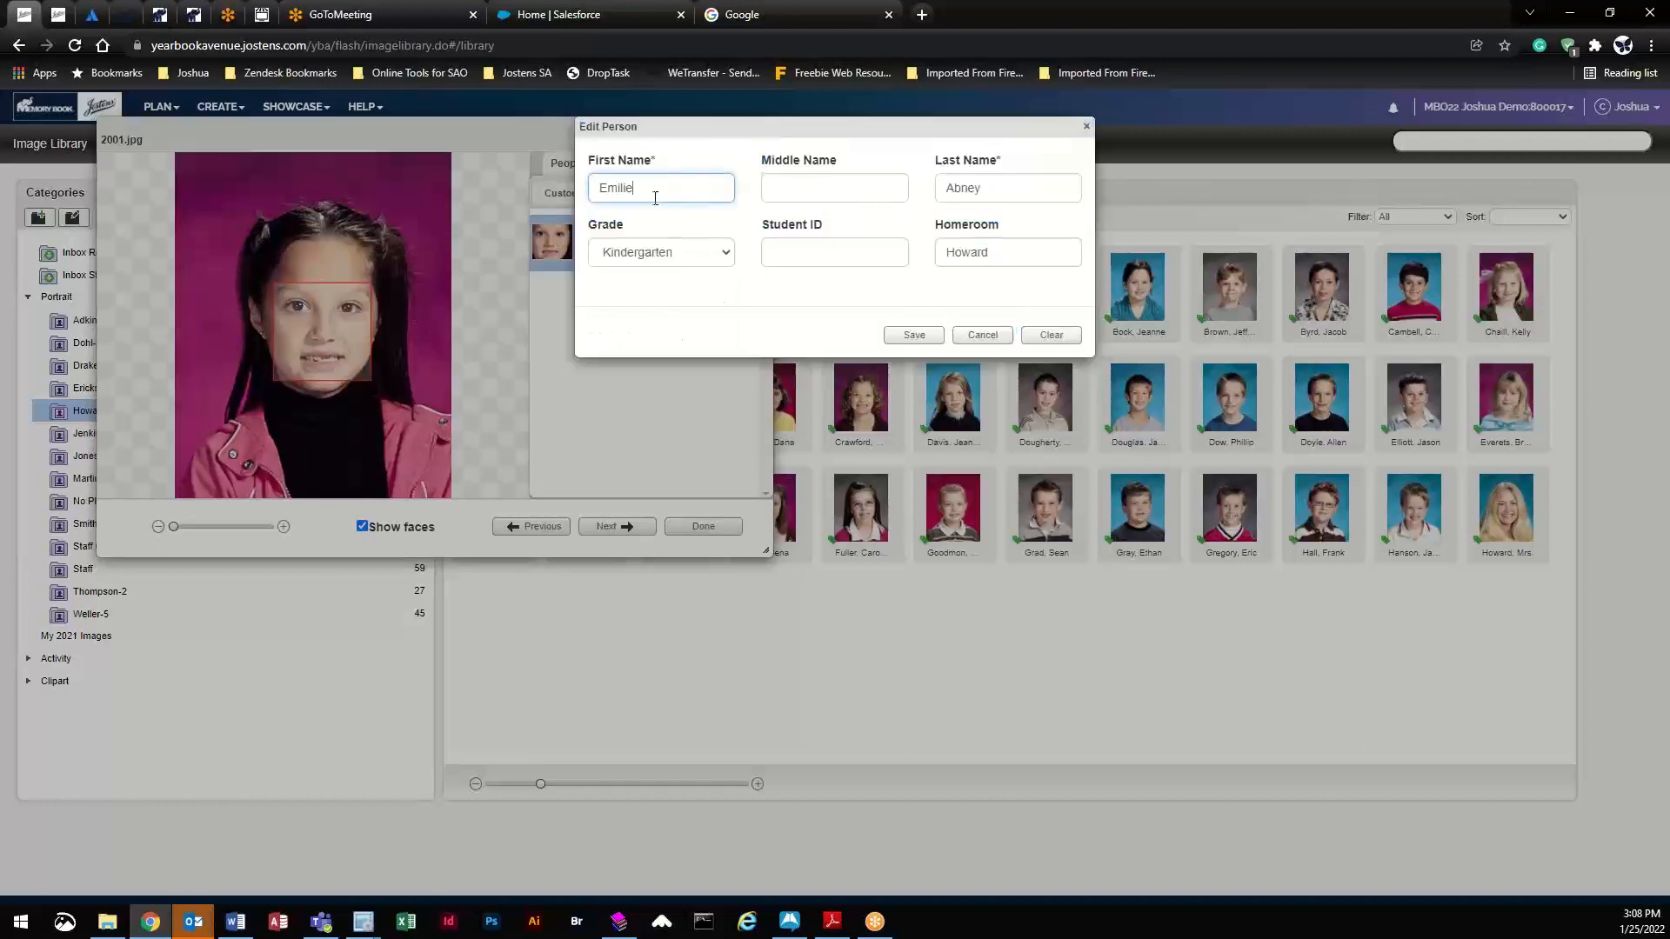
left_click(1048, 335)
left_click(959, 340)
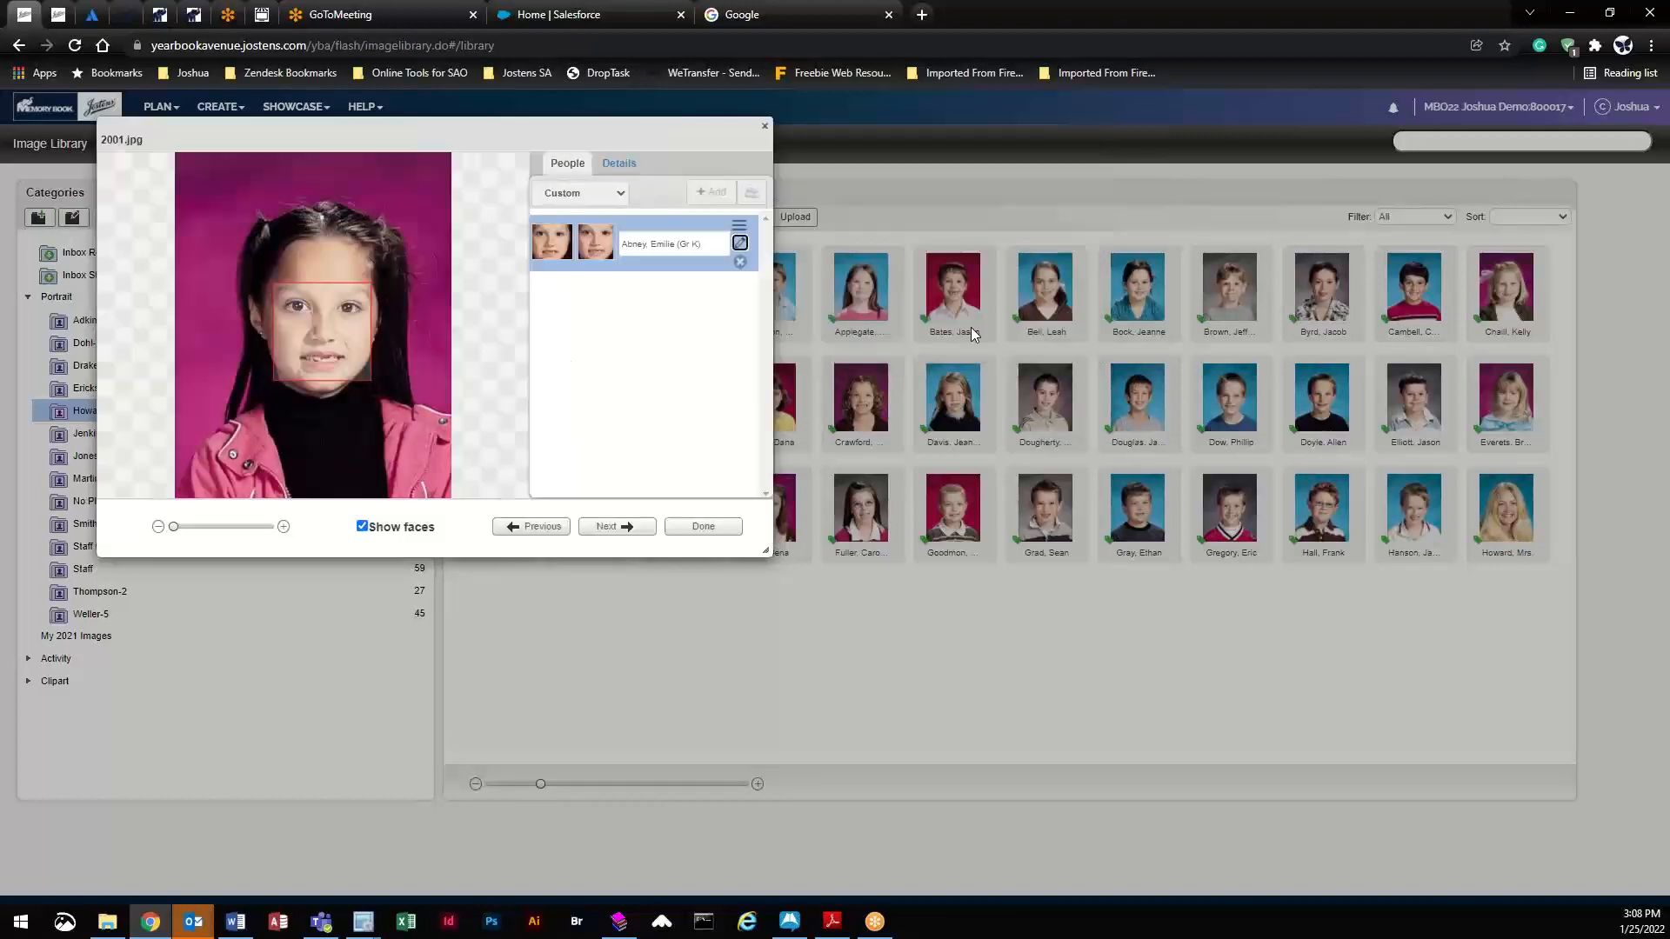
left_click(668, 532)
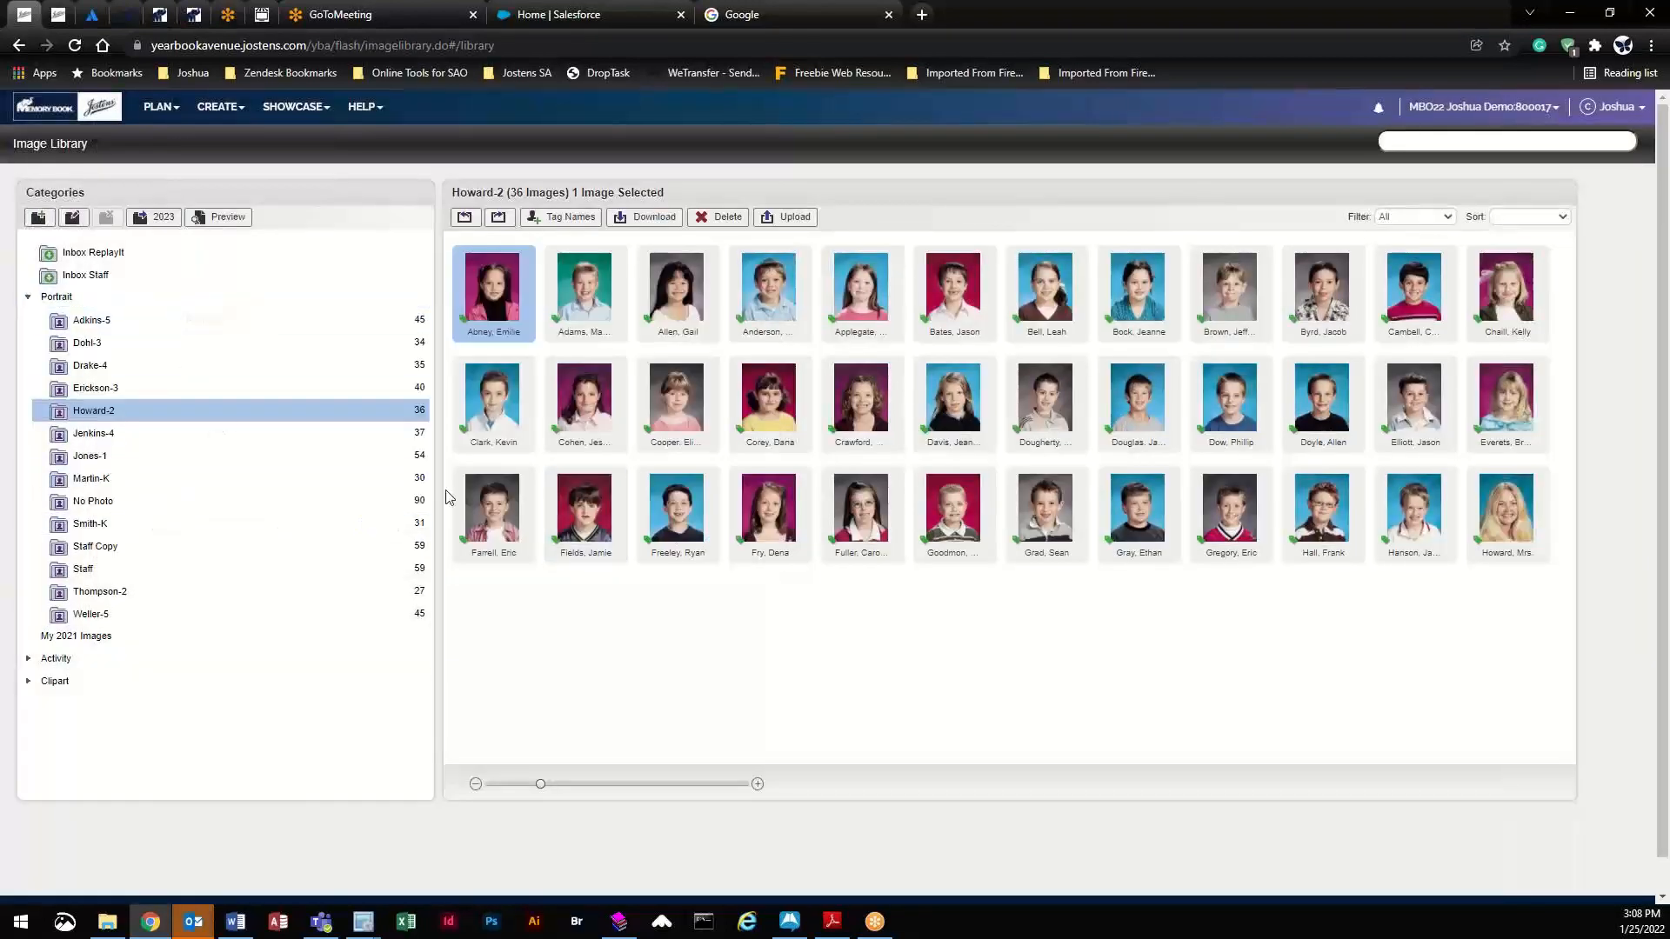
left_click(105, 321)
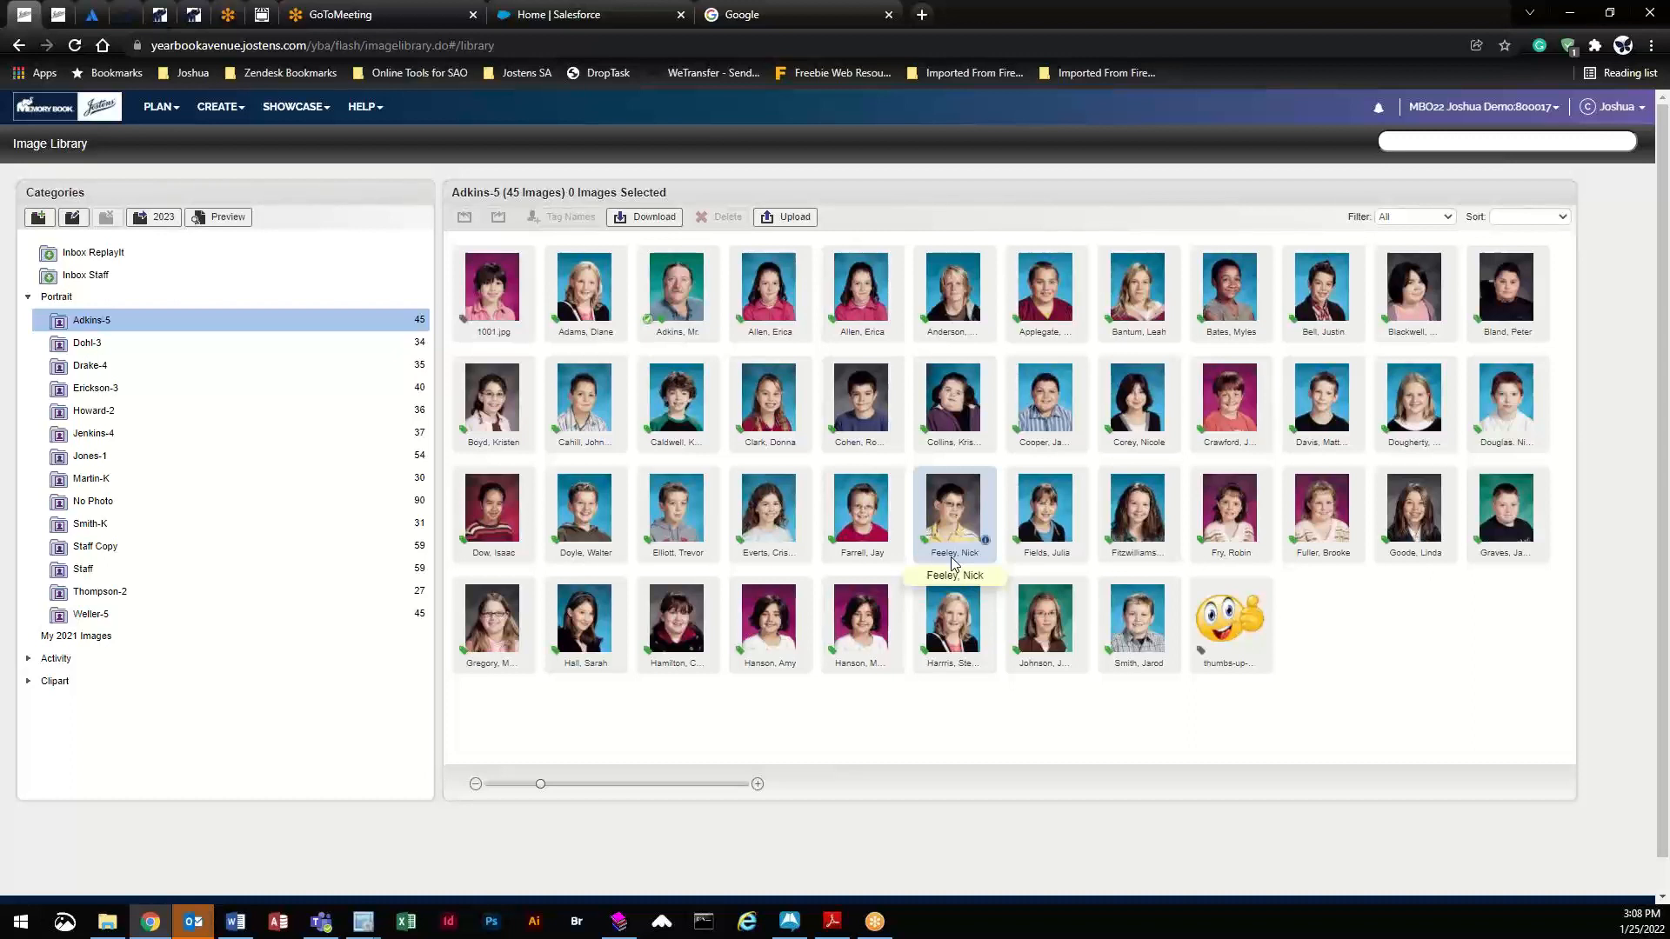
- Open the details of the first Adkins-5 portrait, 1001.jpg
left_click(212, 127)
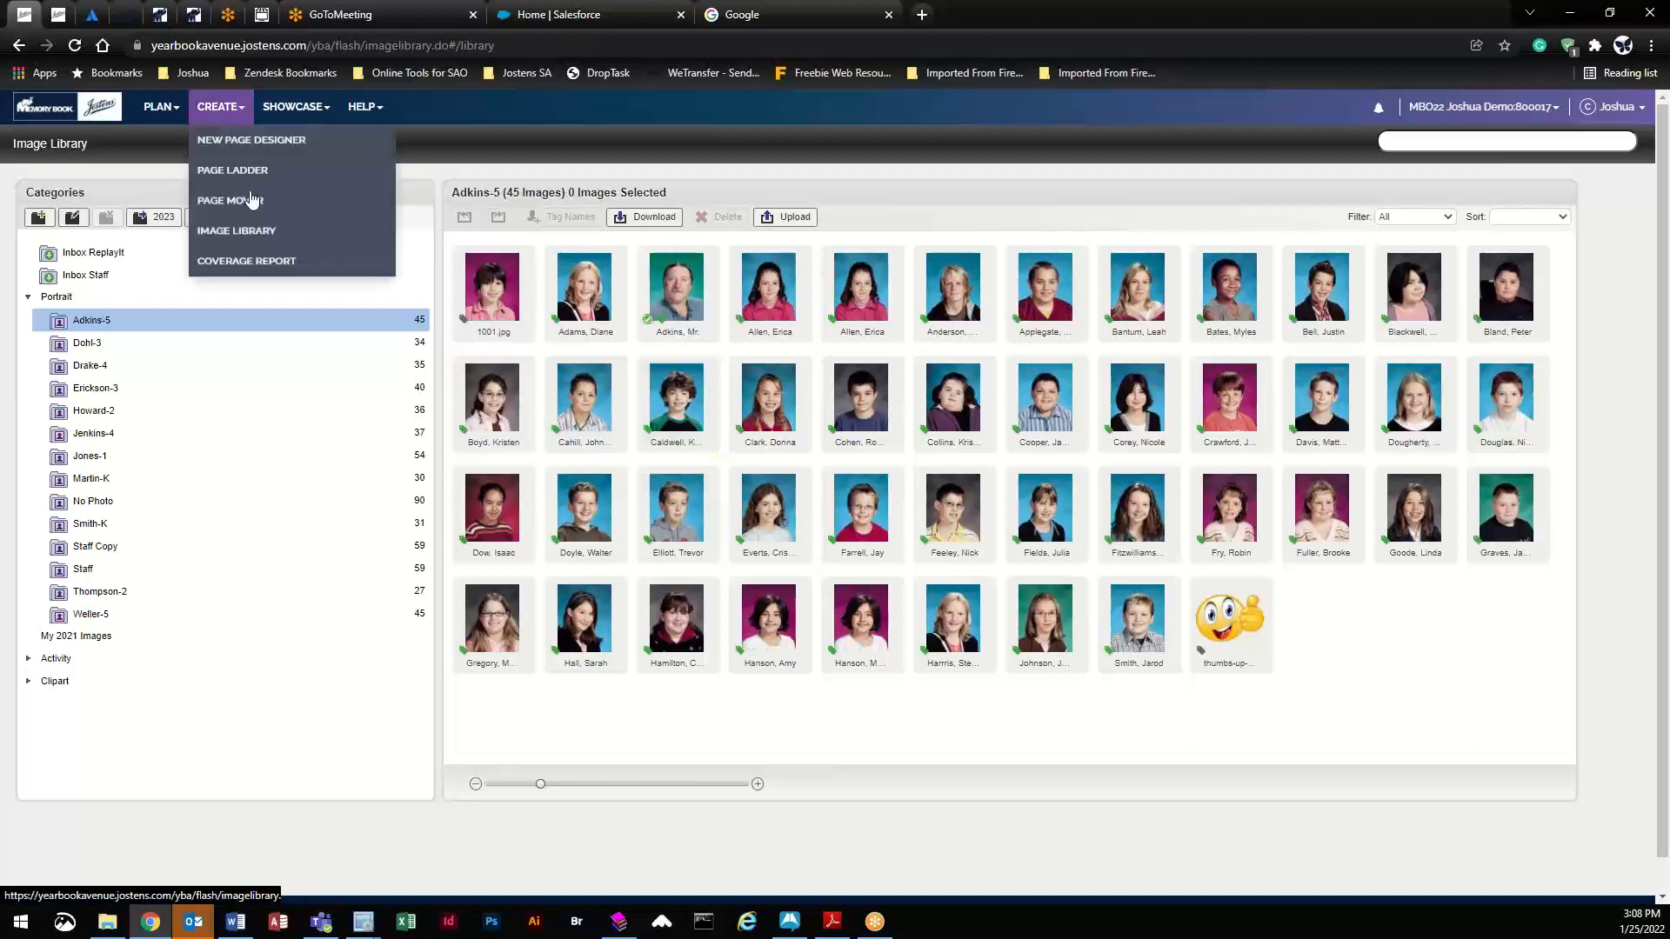
left_click(699, 137)
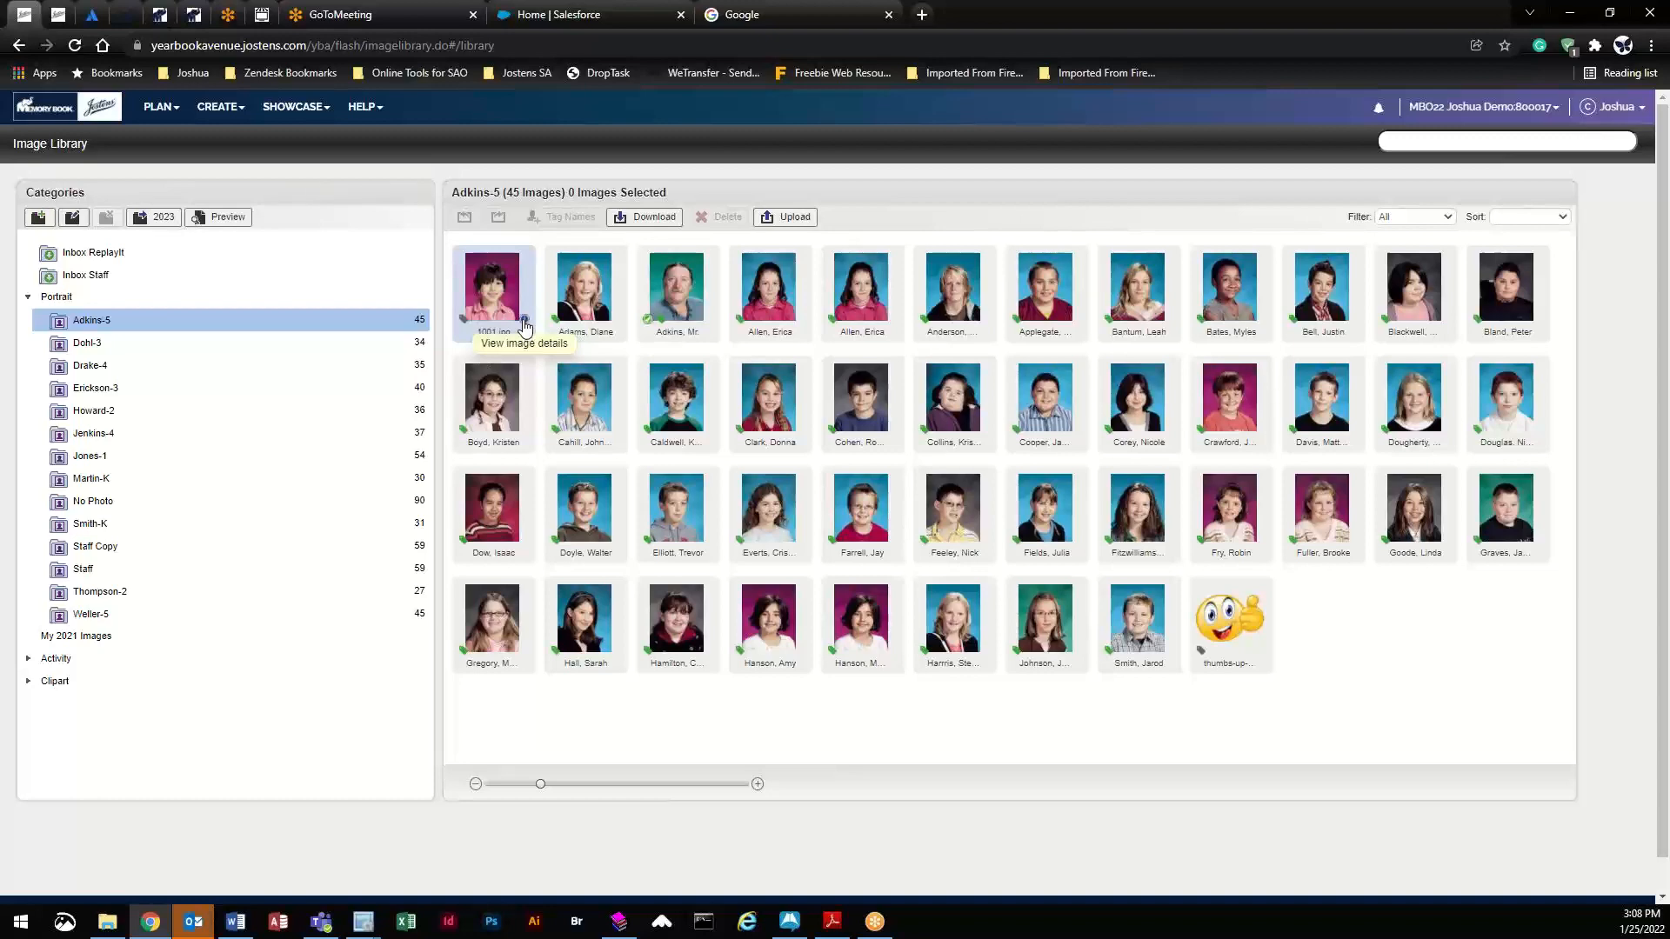
left_click(524, 322)
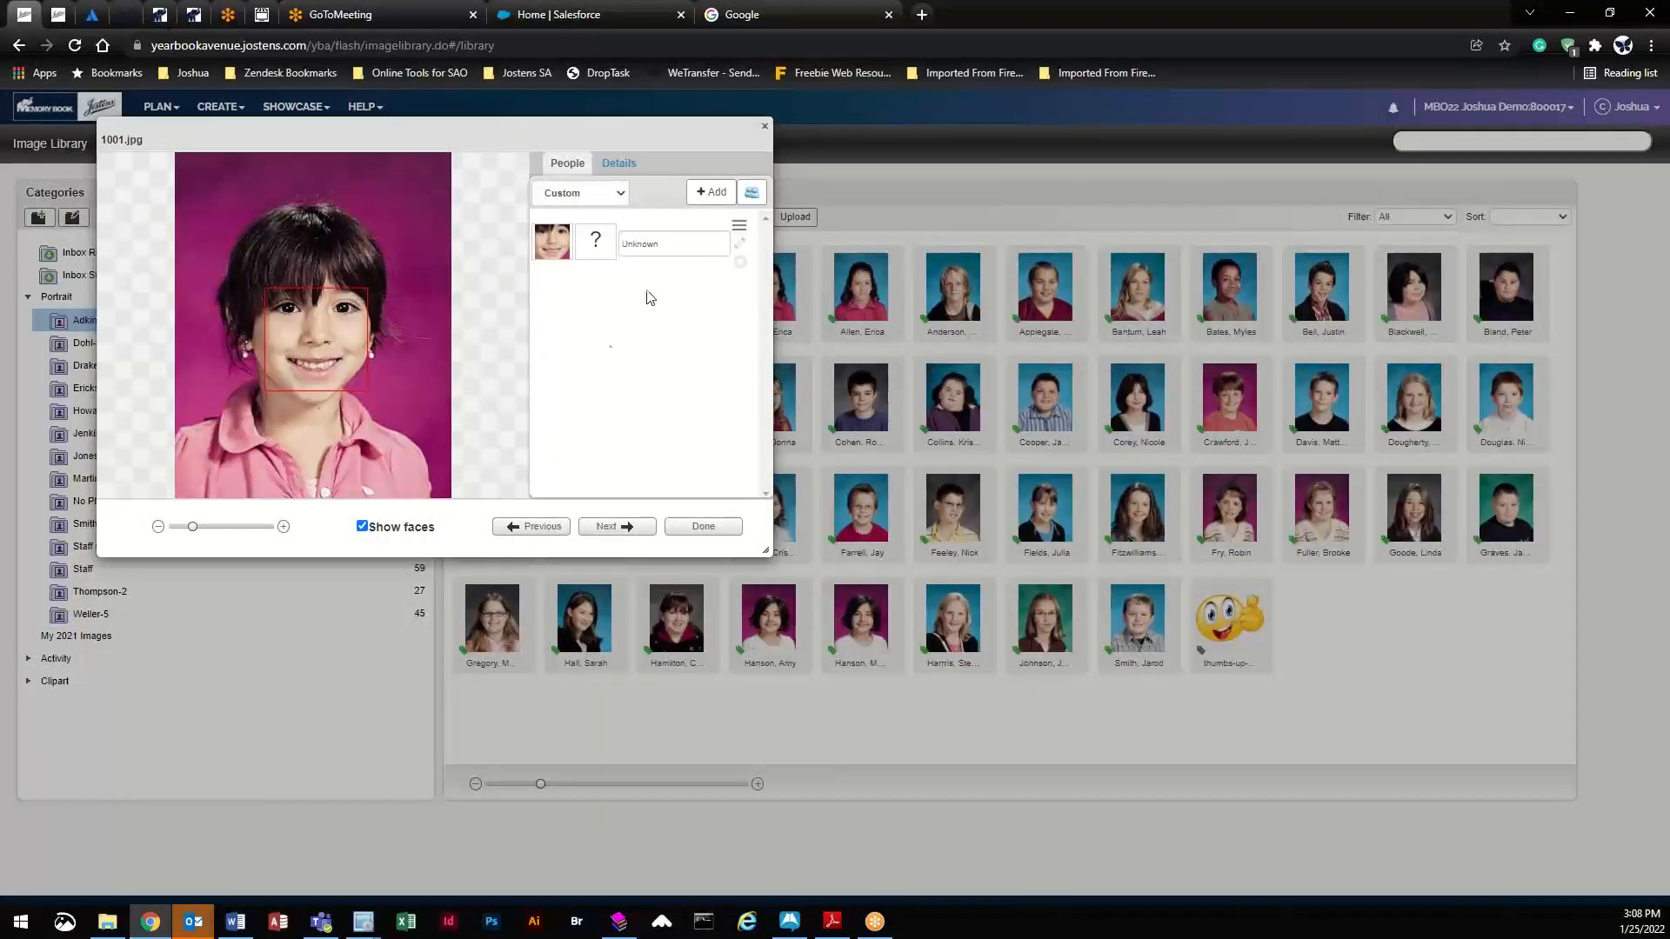
- Tag the unknown face in 1001.jpg with a new person entered by first and last name, grade None
left_click(325, 300)
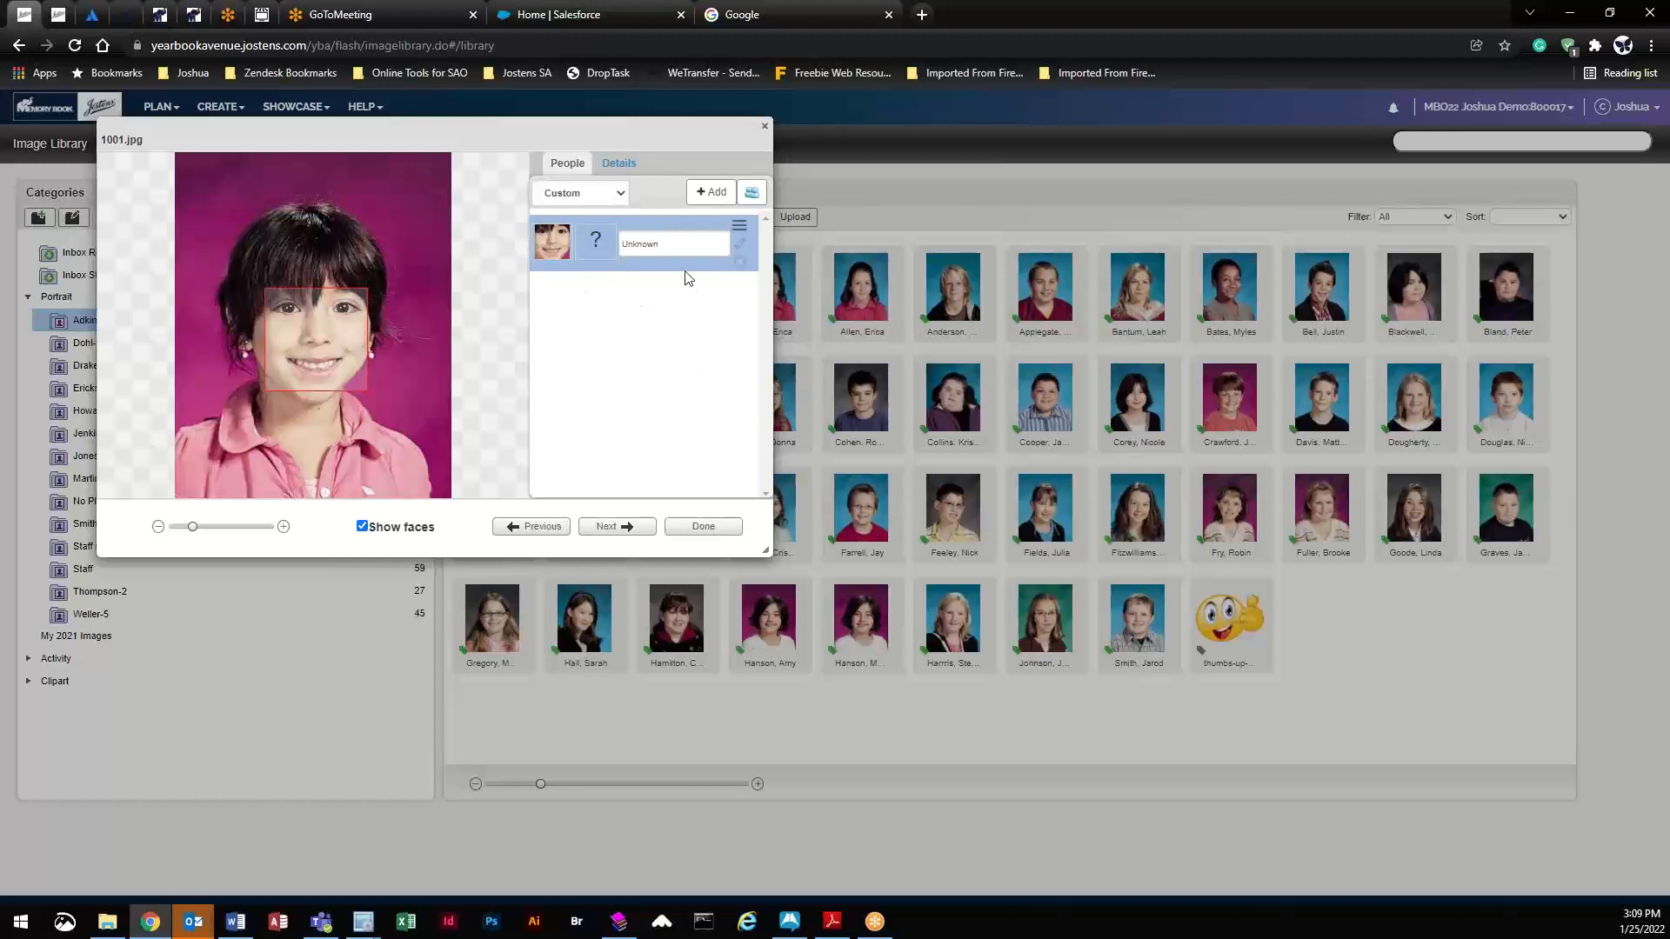
left_click(711, 195)
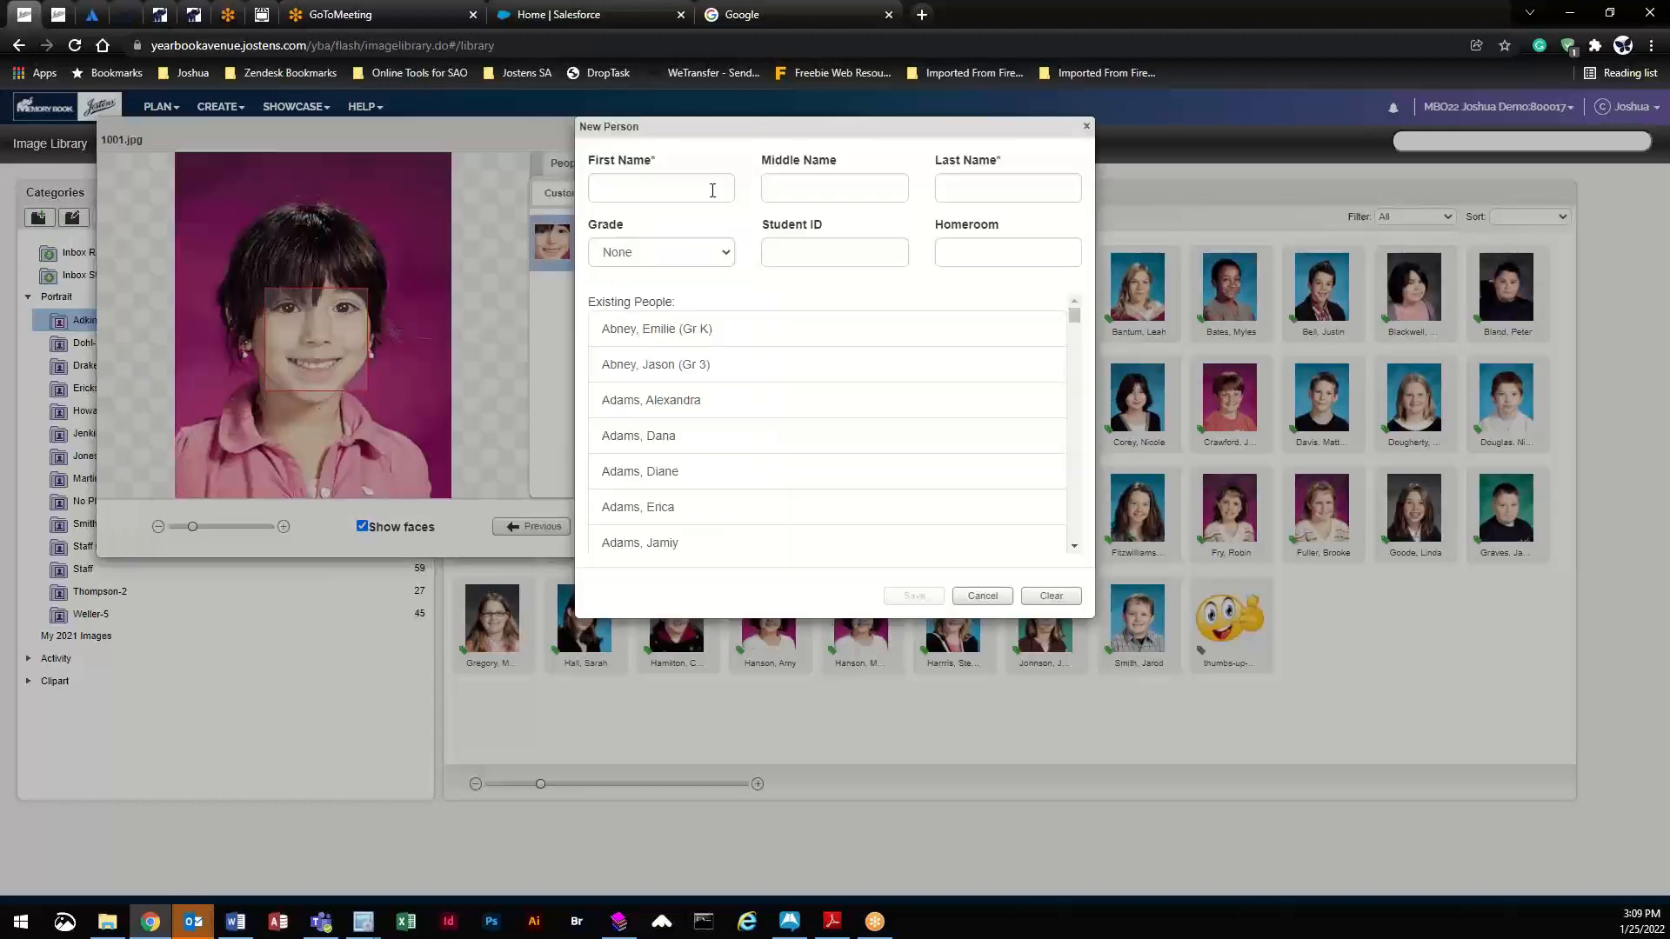
left_click(659, 190)
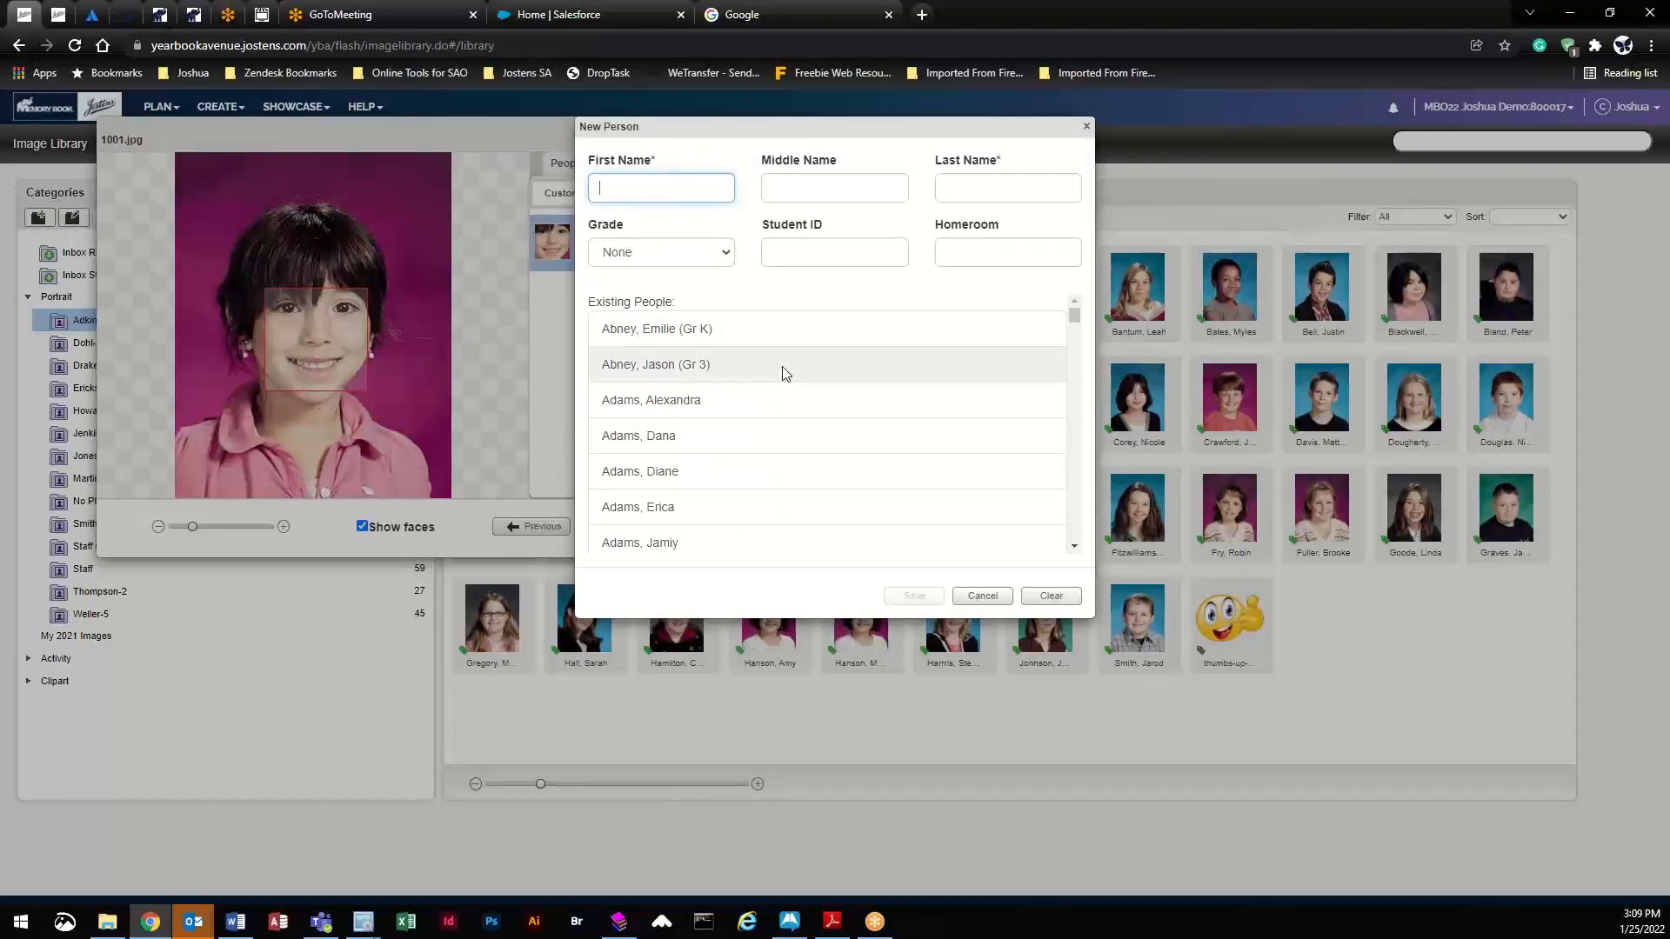
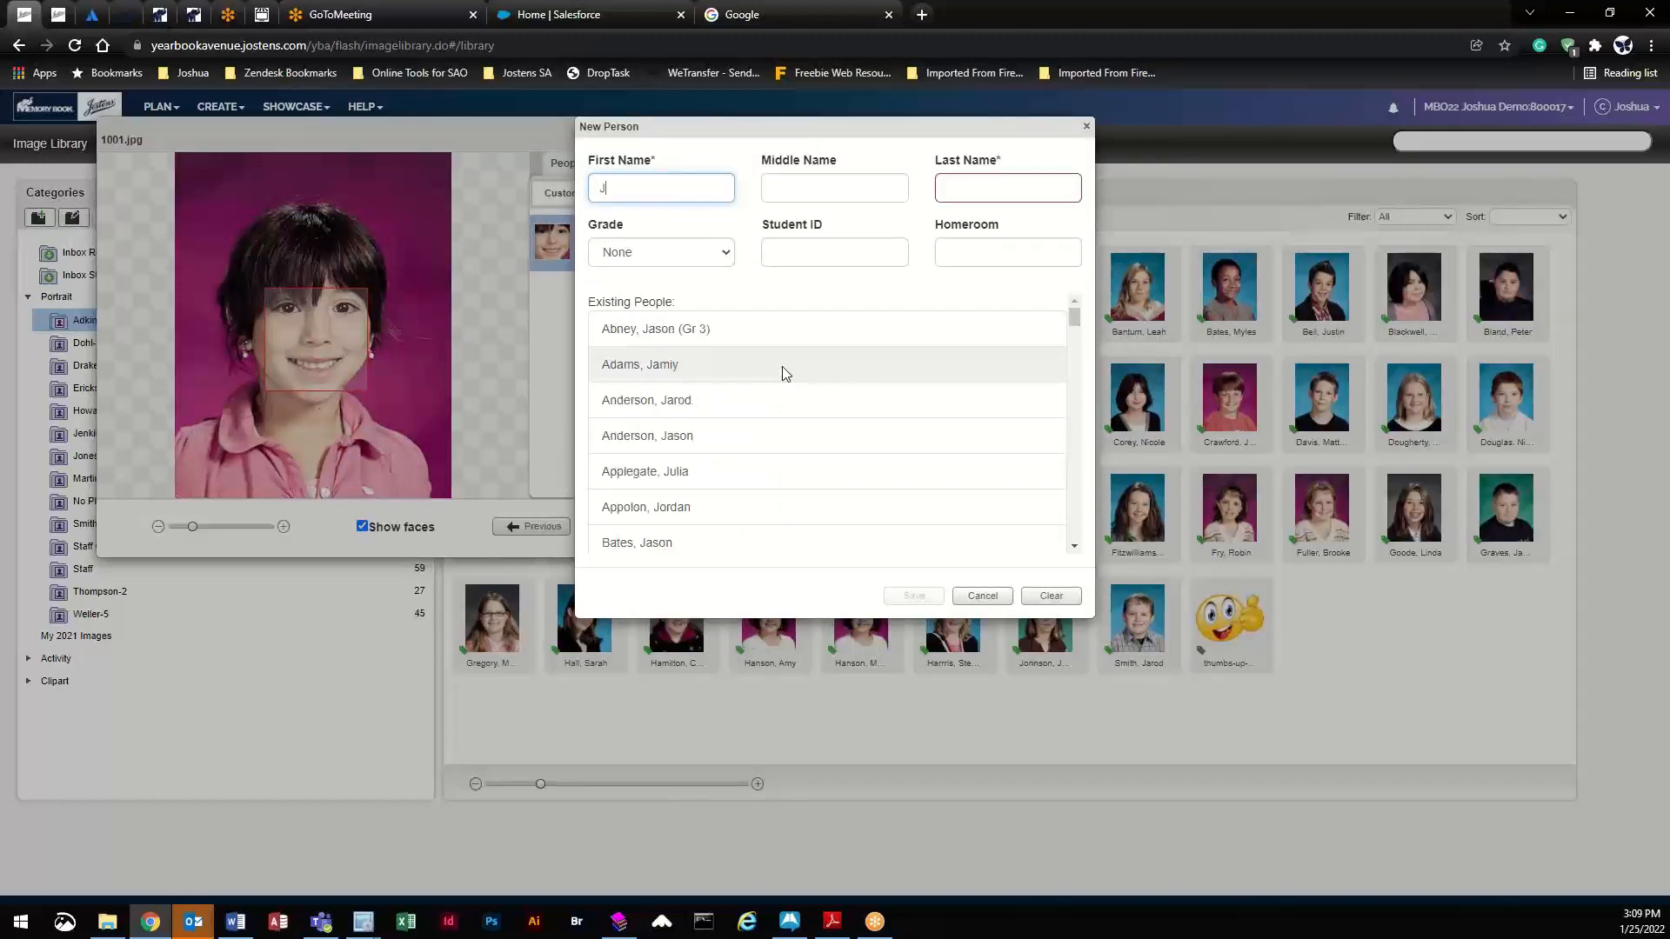
key("Tab")
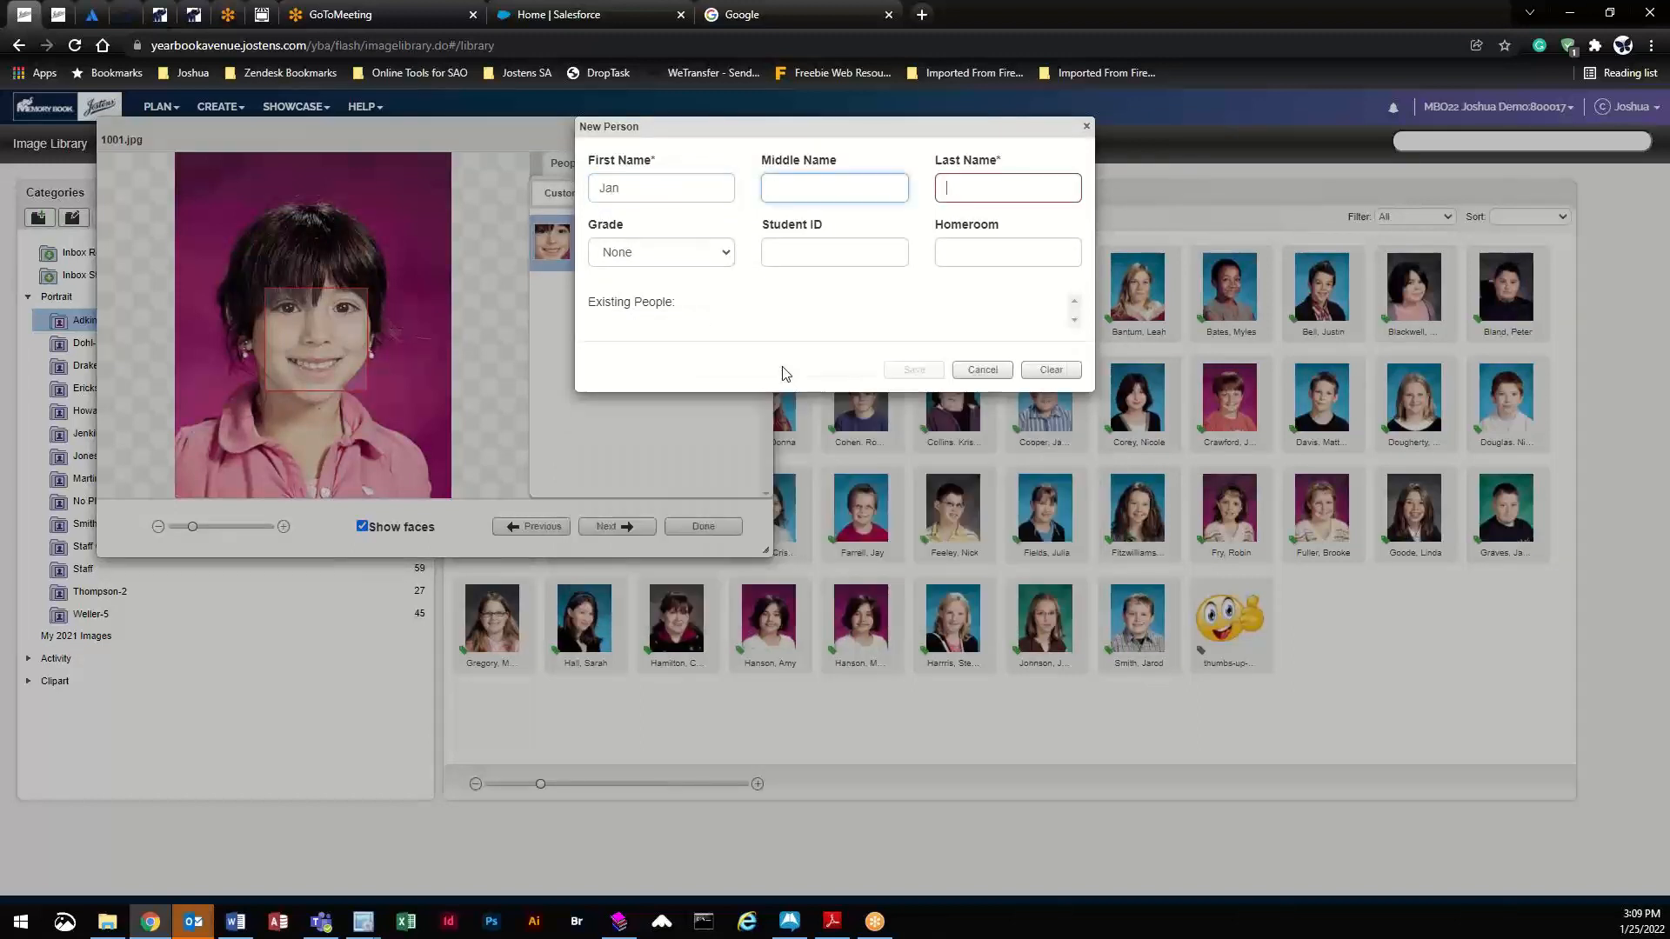
key("Tab")
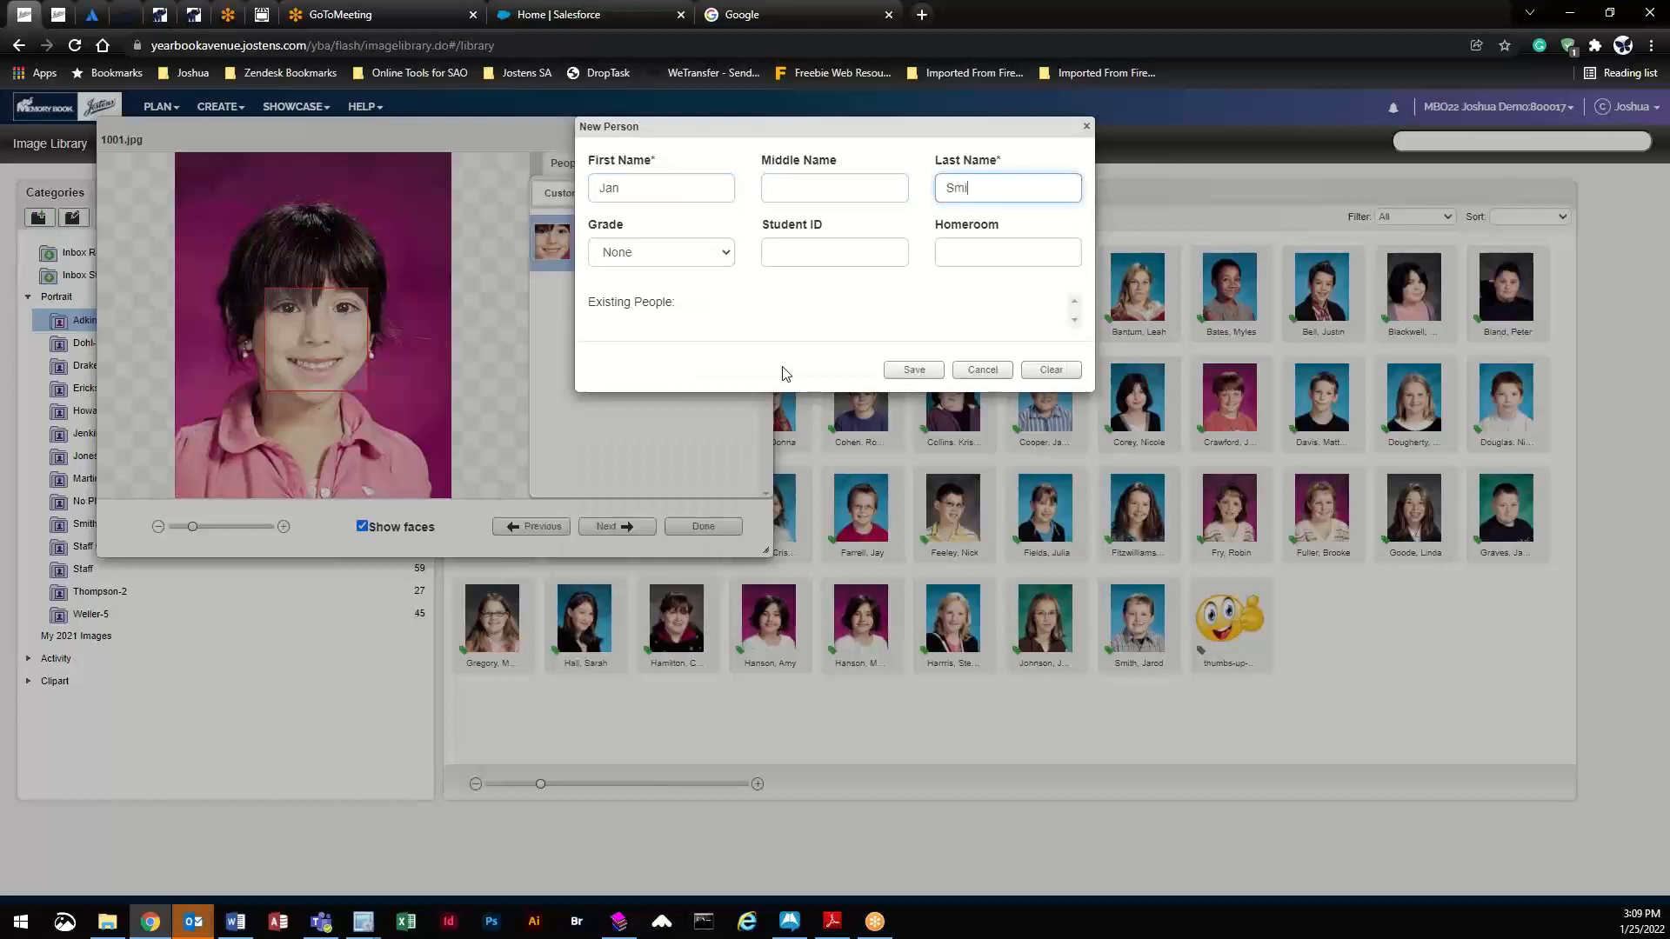
left_click(696, 254)
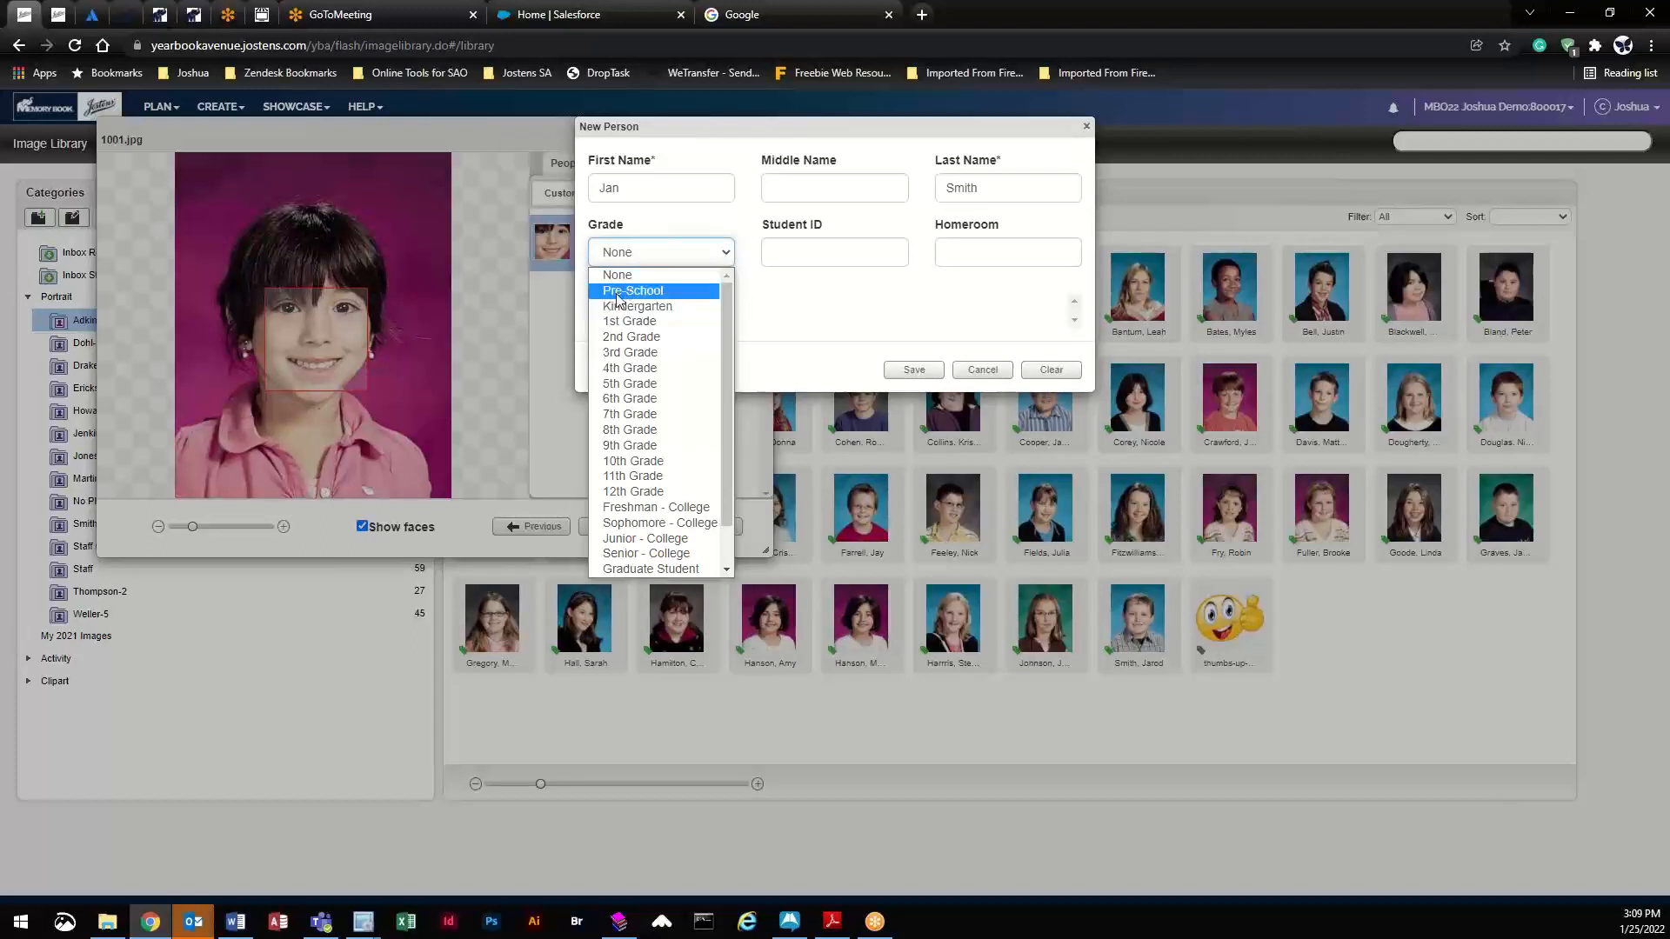
left_click(837, 252)
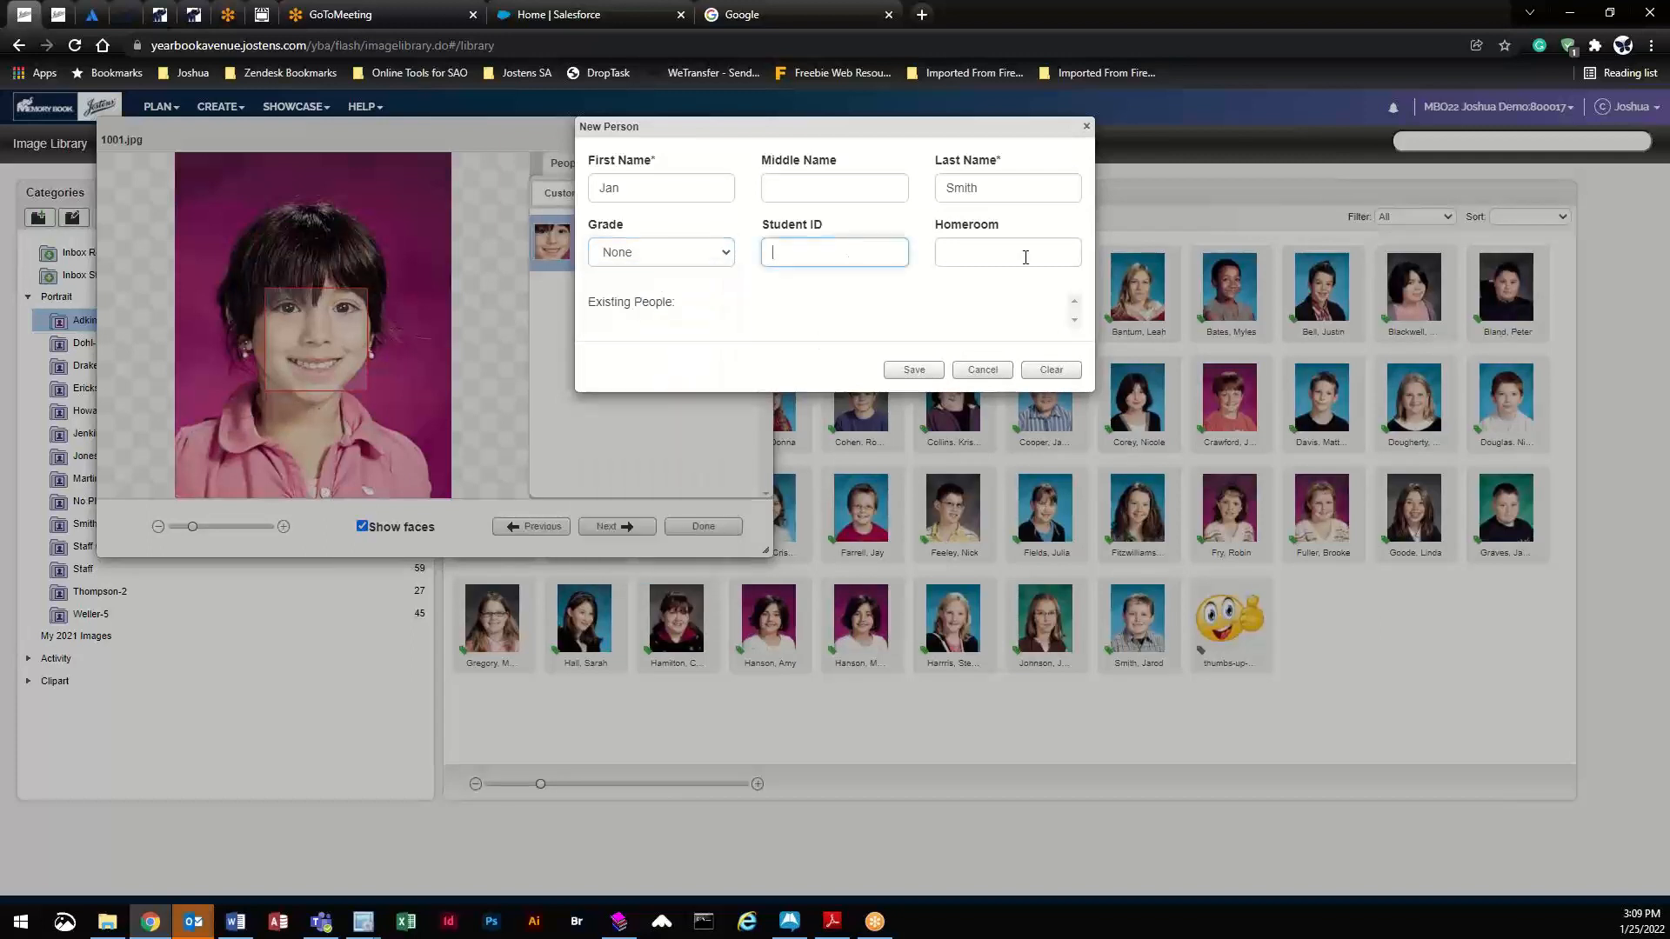
left_click(1026, 254)
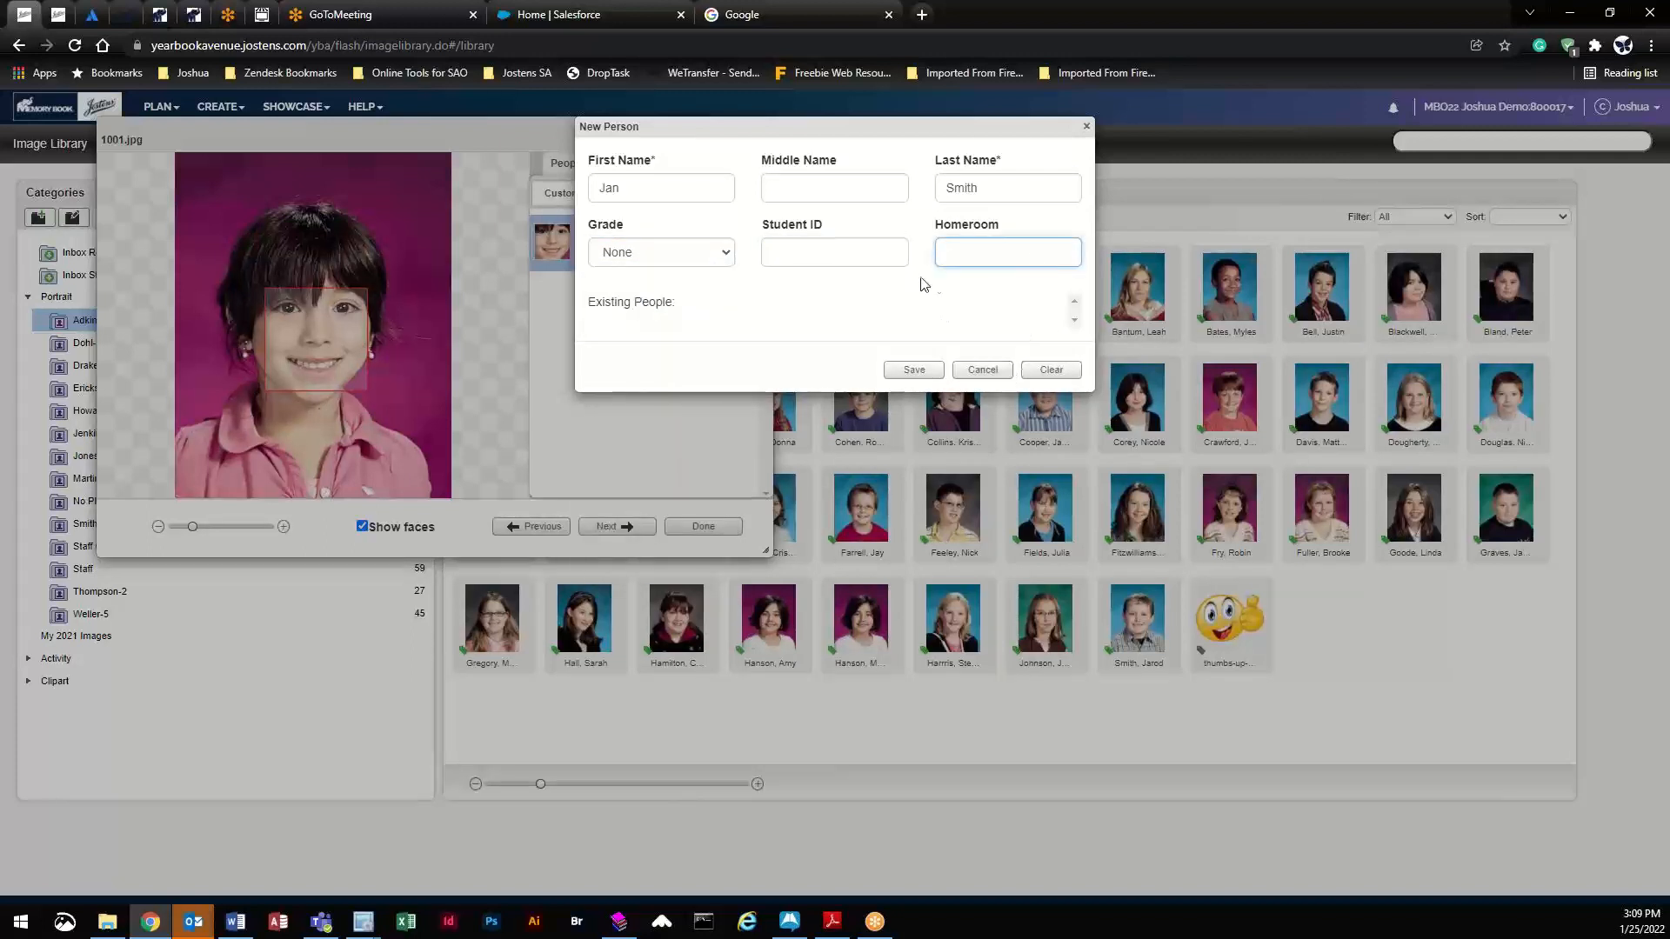
left_click(916, 374)
left_click(915, 374)
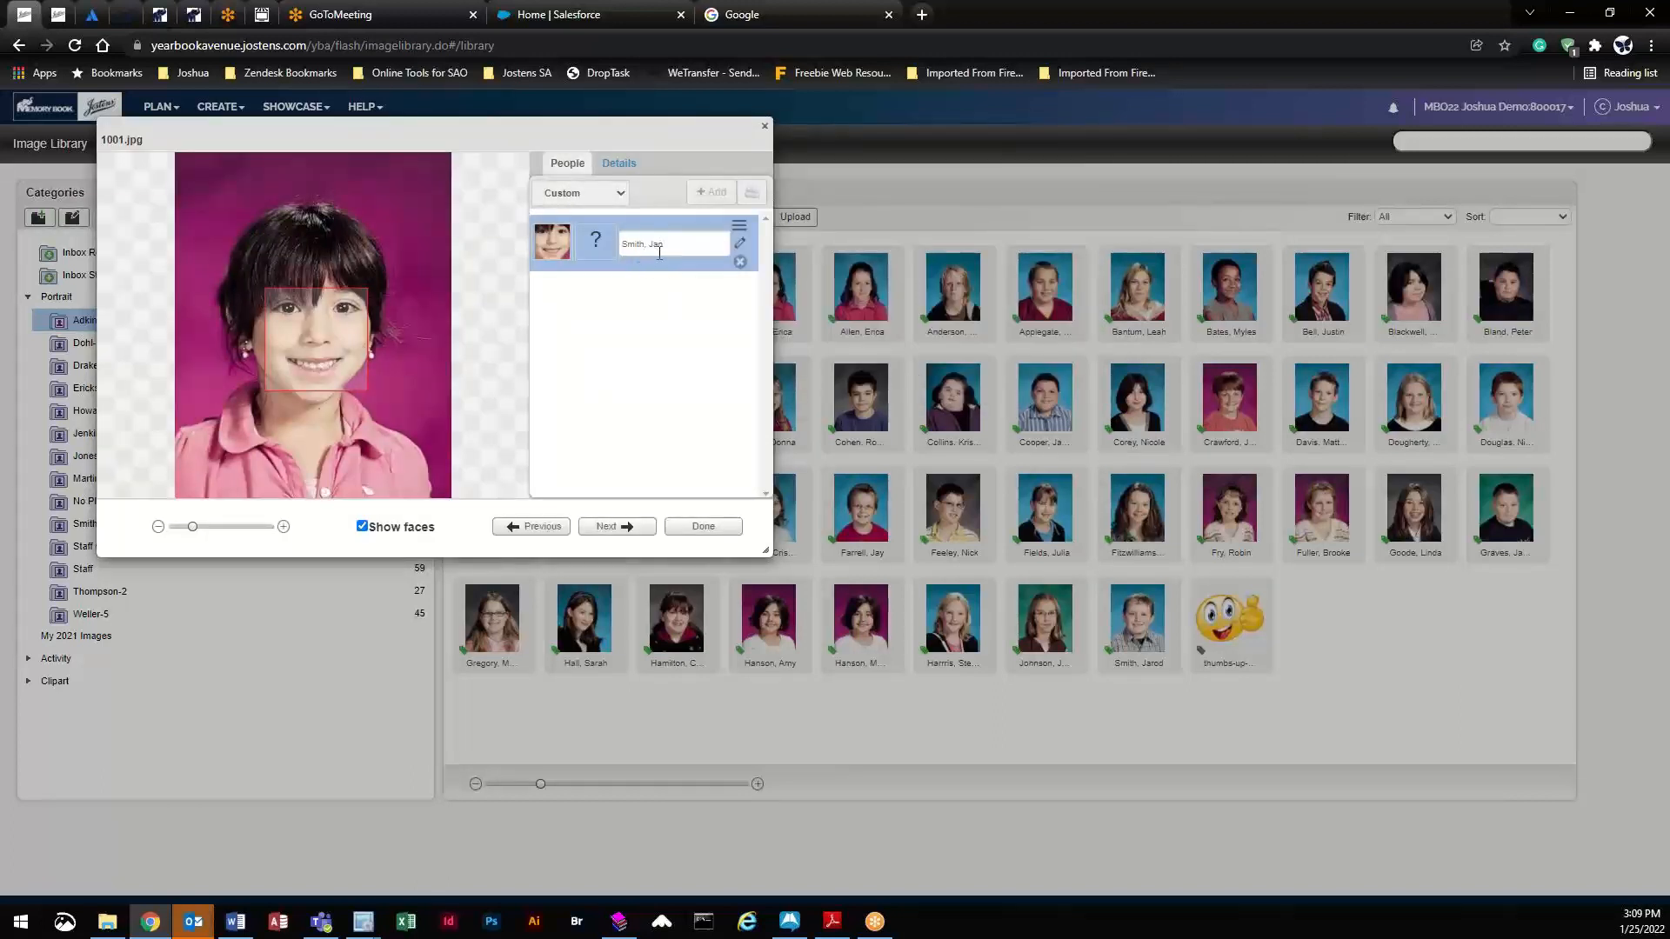
- Close the tagging window and move the thumbs-up picture from Adkins-5 into Erickson-3
left_click(715, 529)
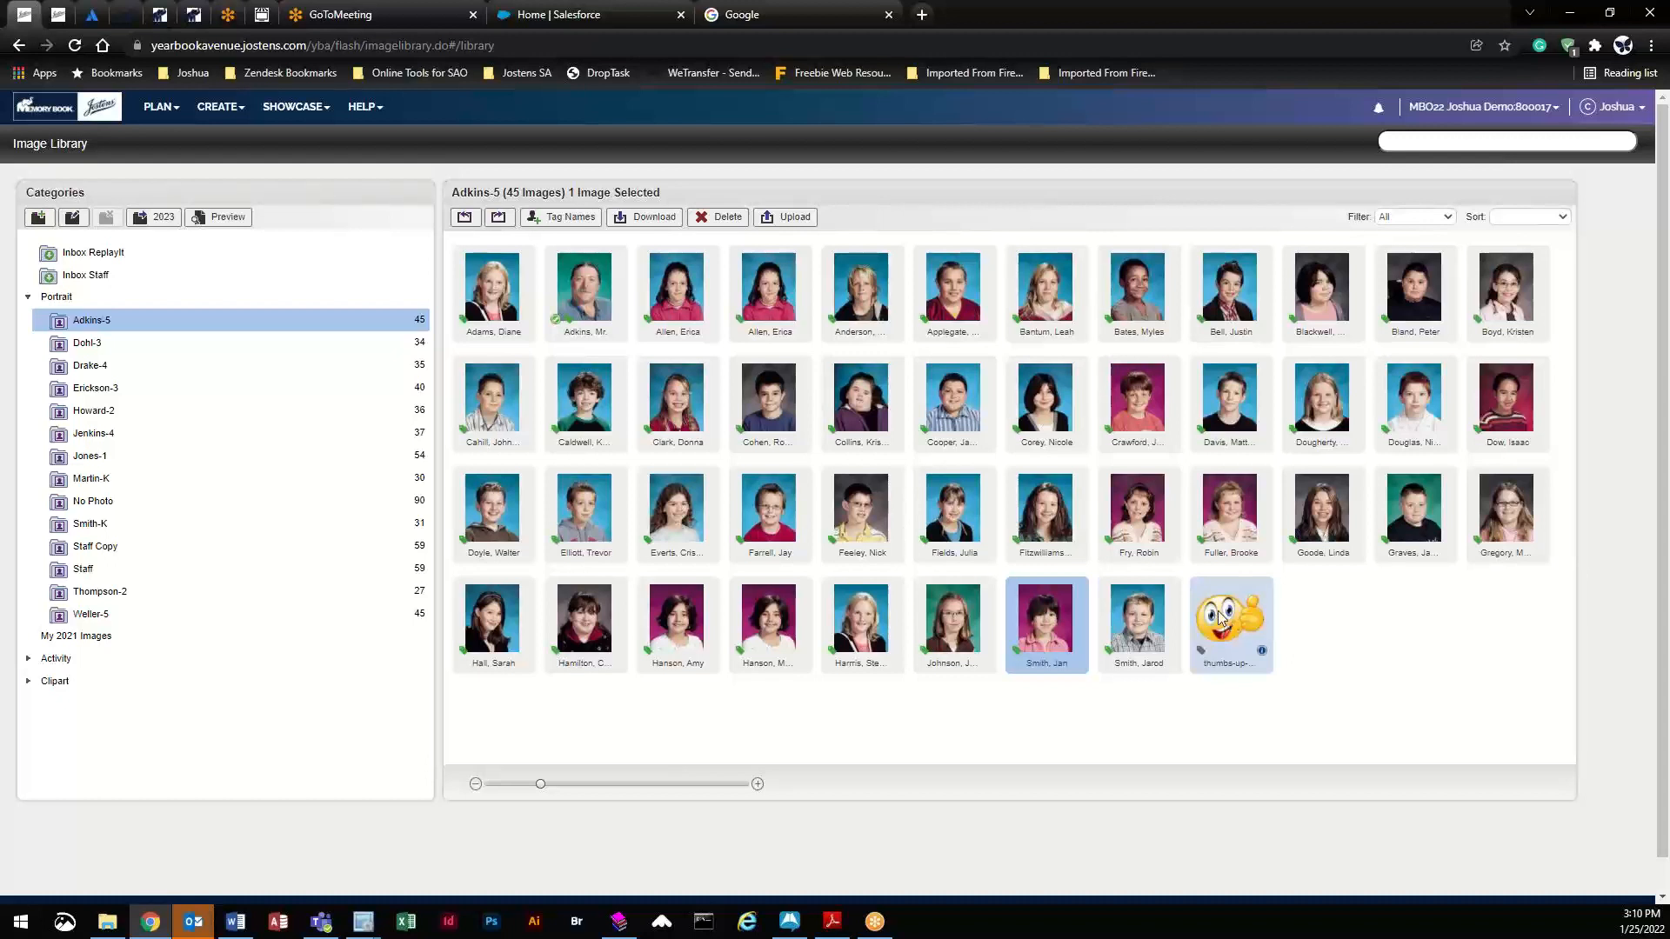
left_click_drag(1226, 625, 239, 386)
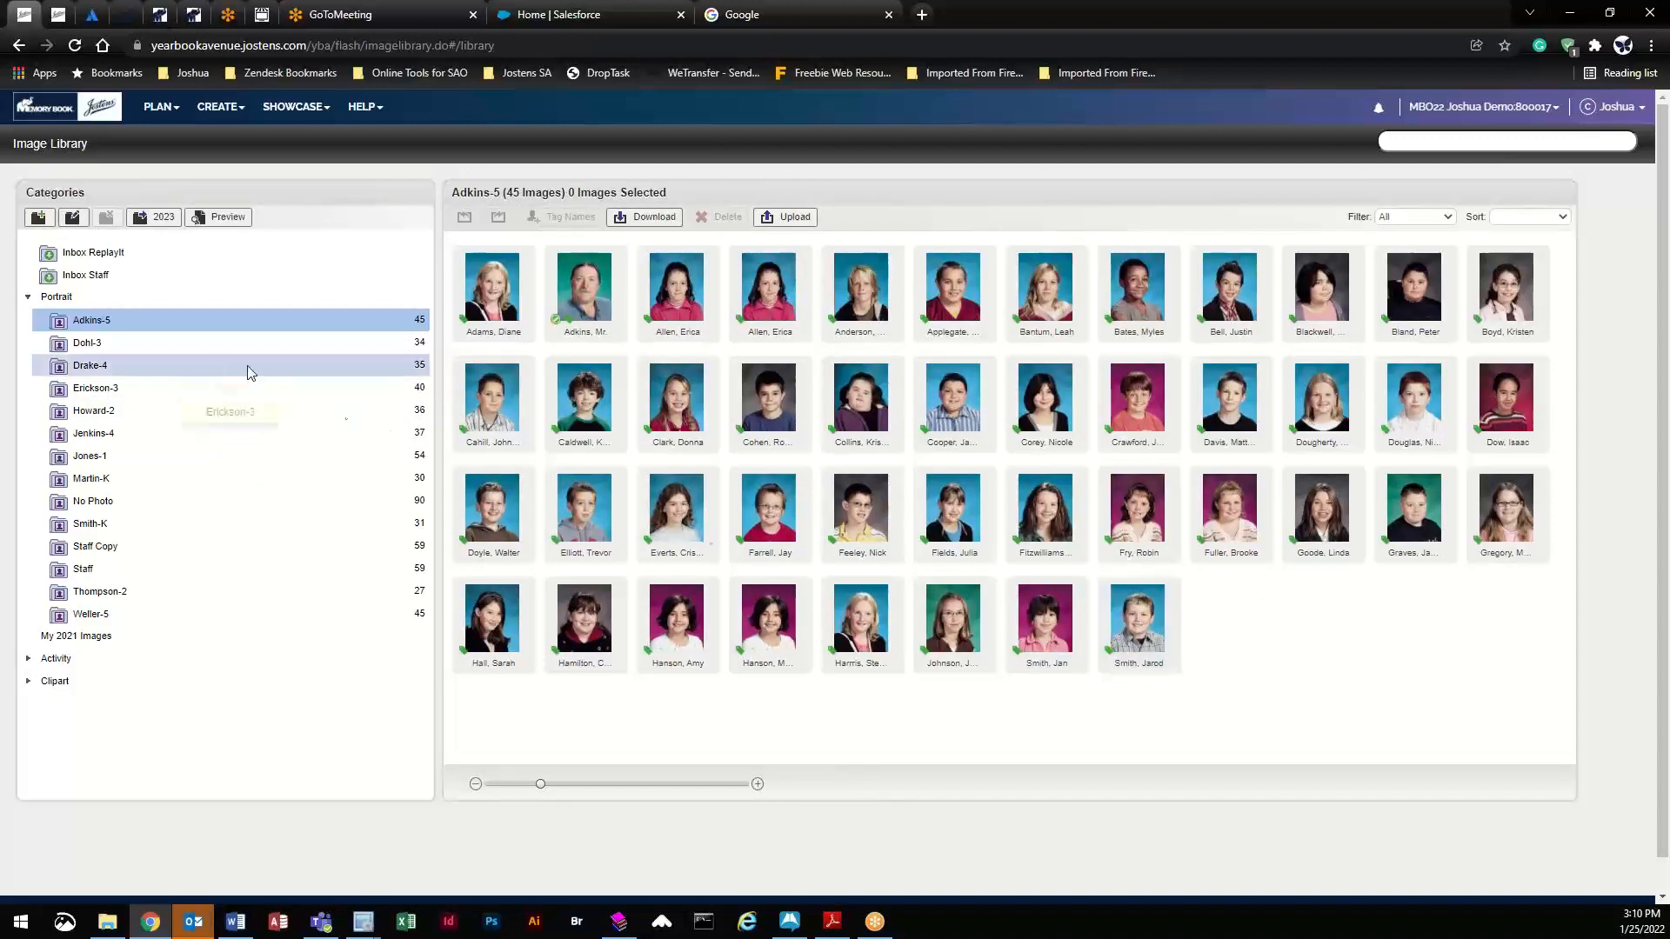
- Confirm the thumbs-up in Erickson-3, move No Photo placeholder NP102.jpg into Adkins-5, and open its details
left_click(230, 389)
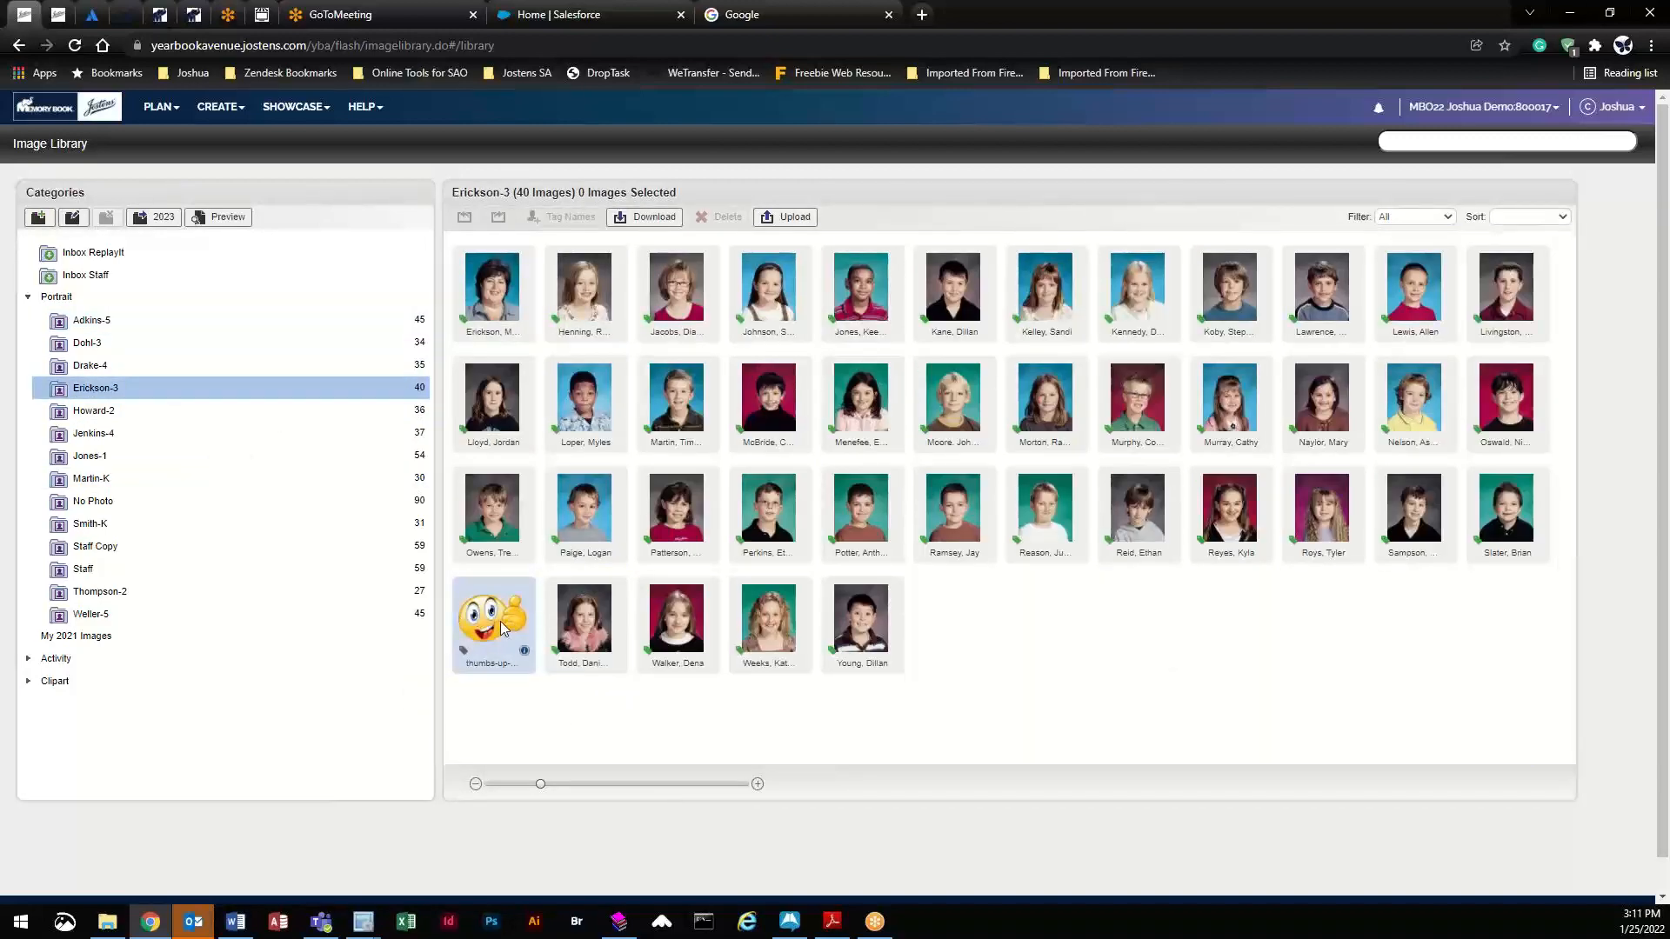
left_click(230, 324)
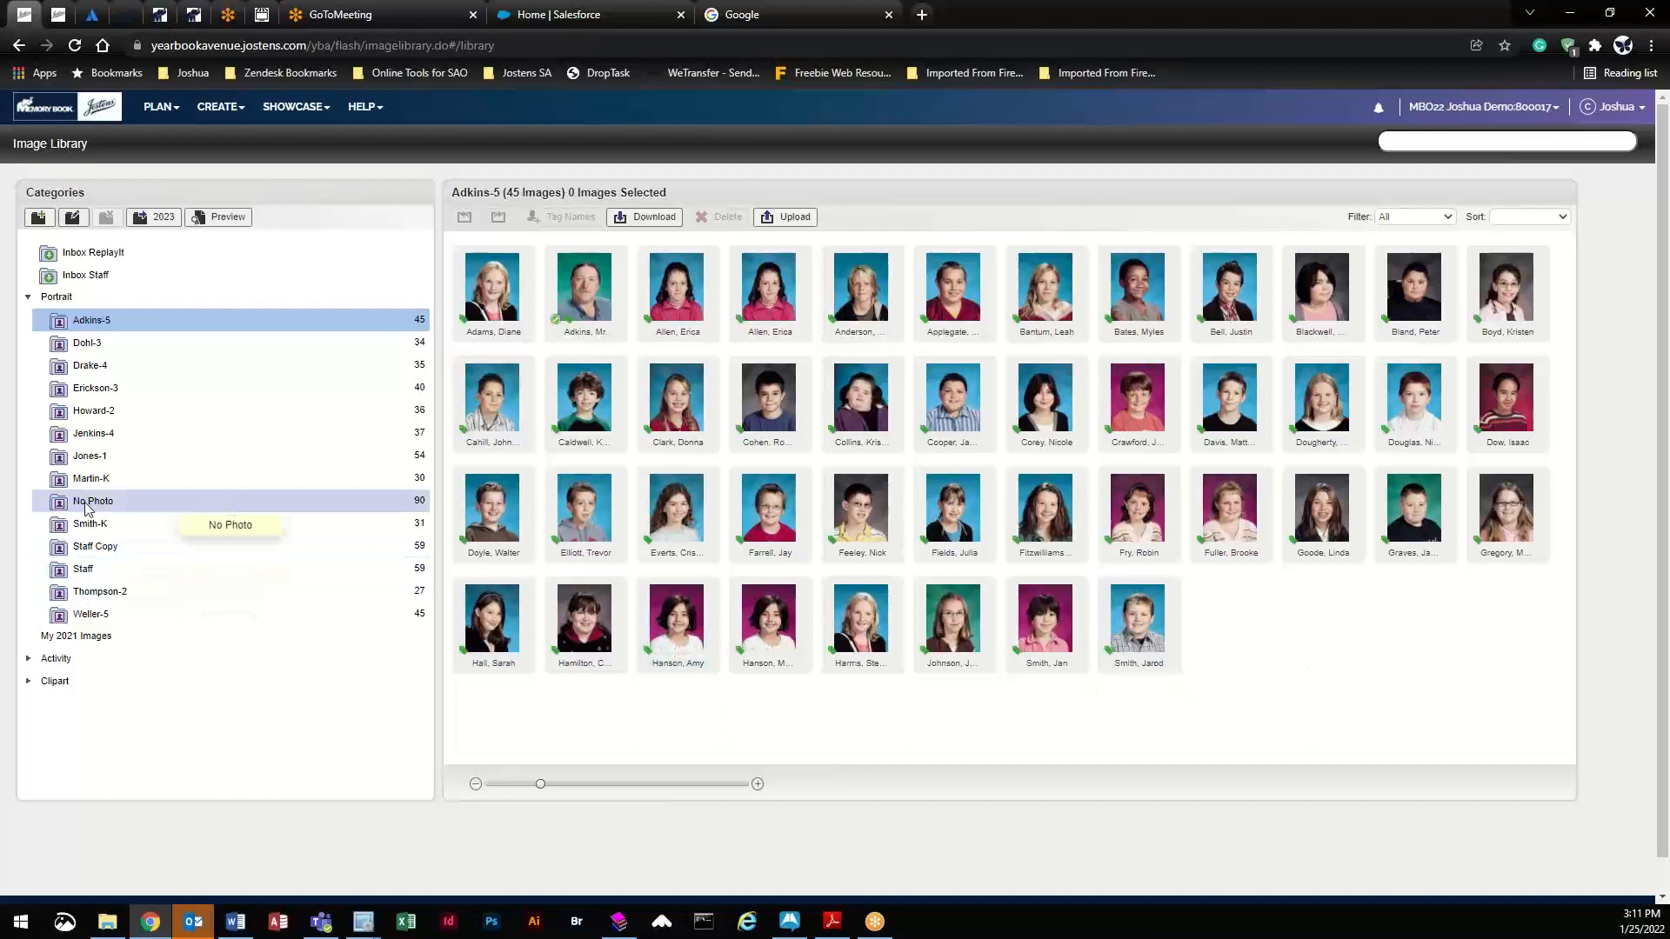
left_click(174, 508)
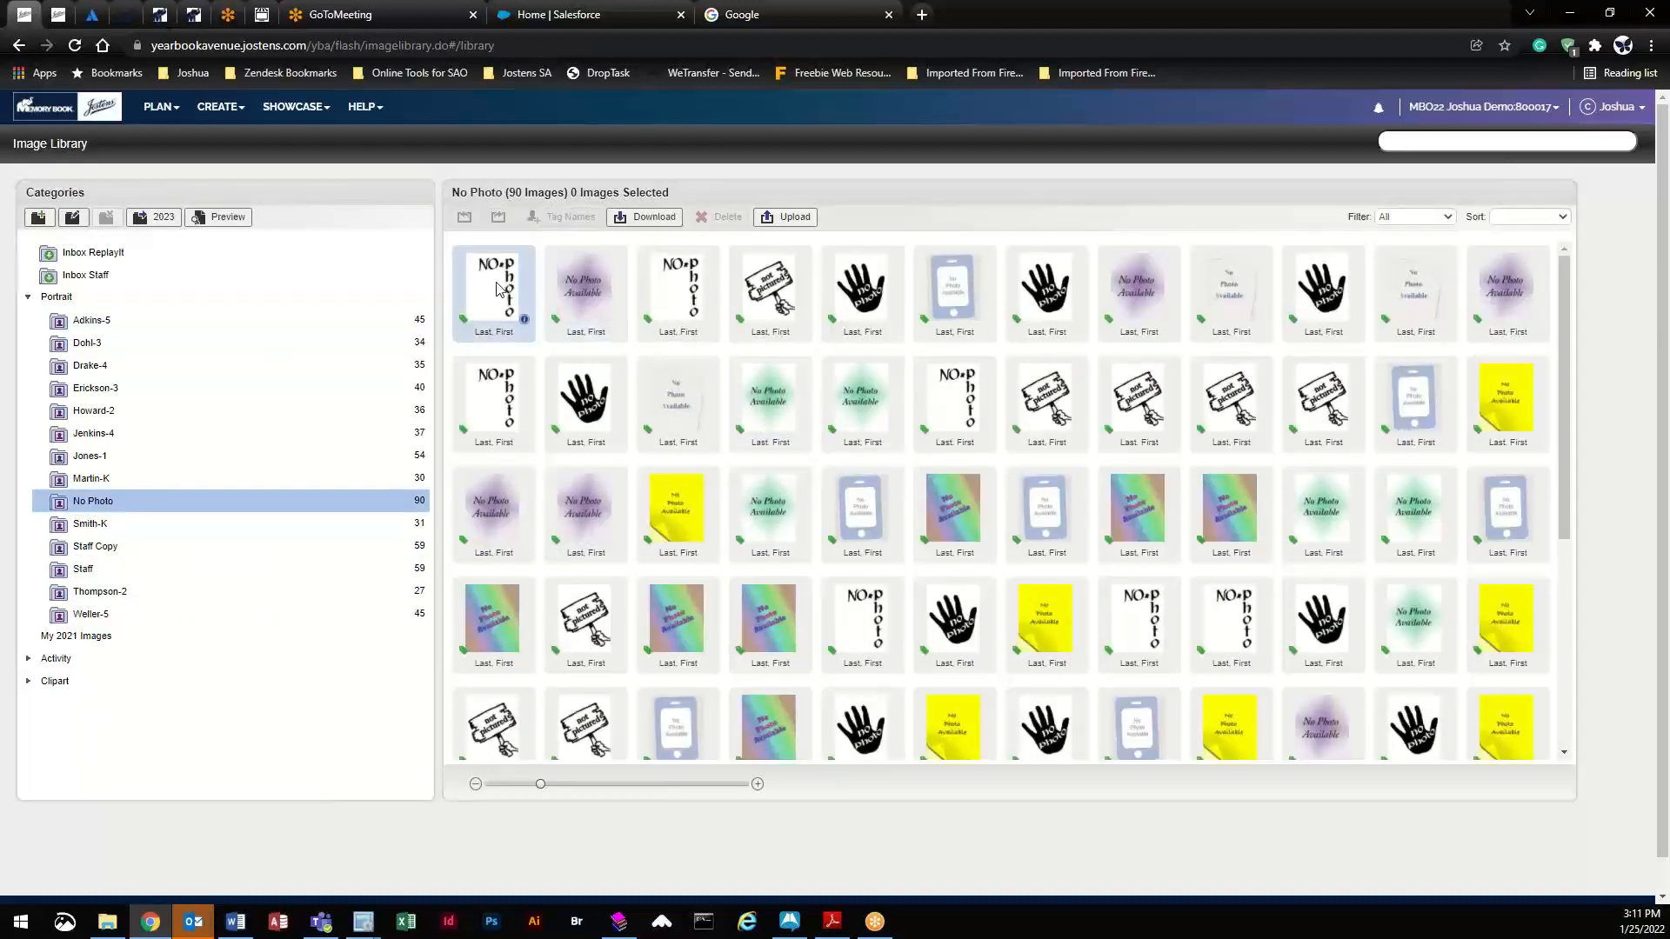
left_click_drag(497, 290, 240, 323)
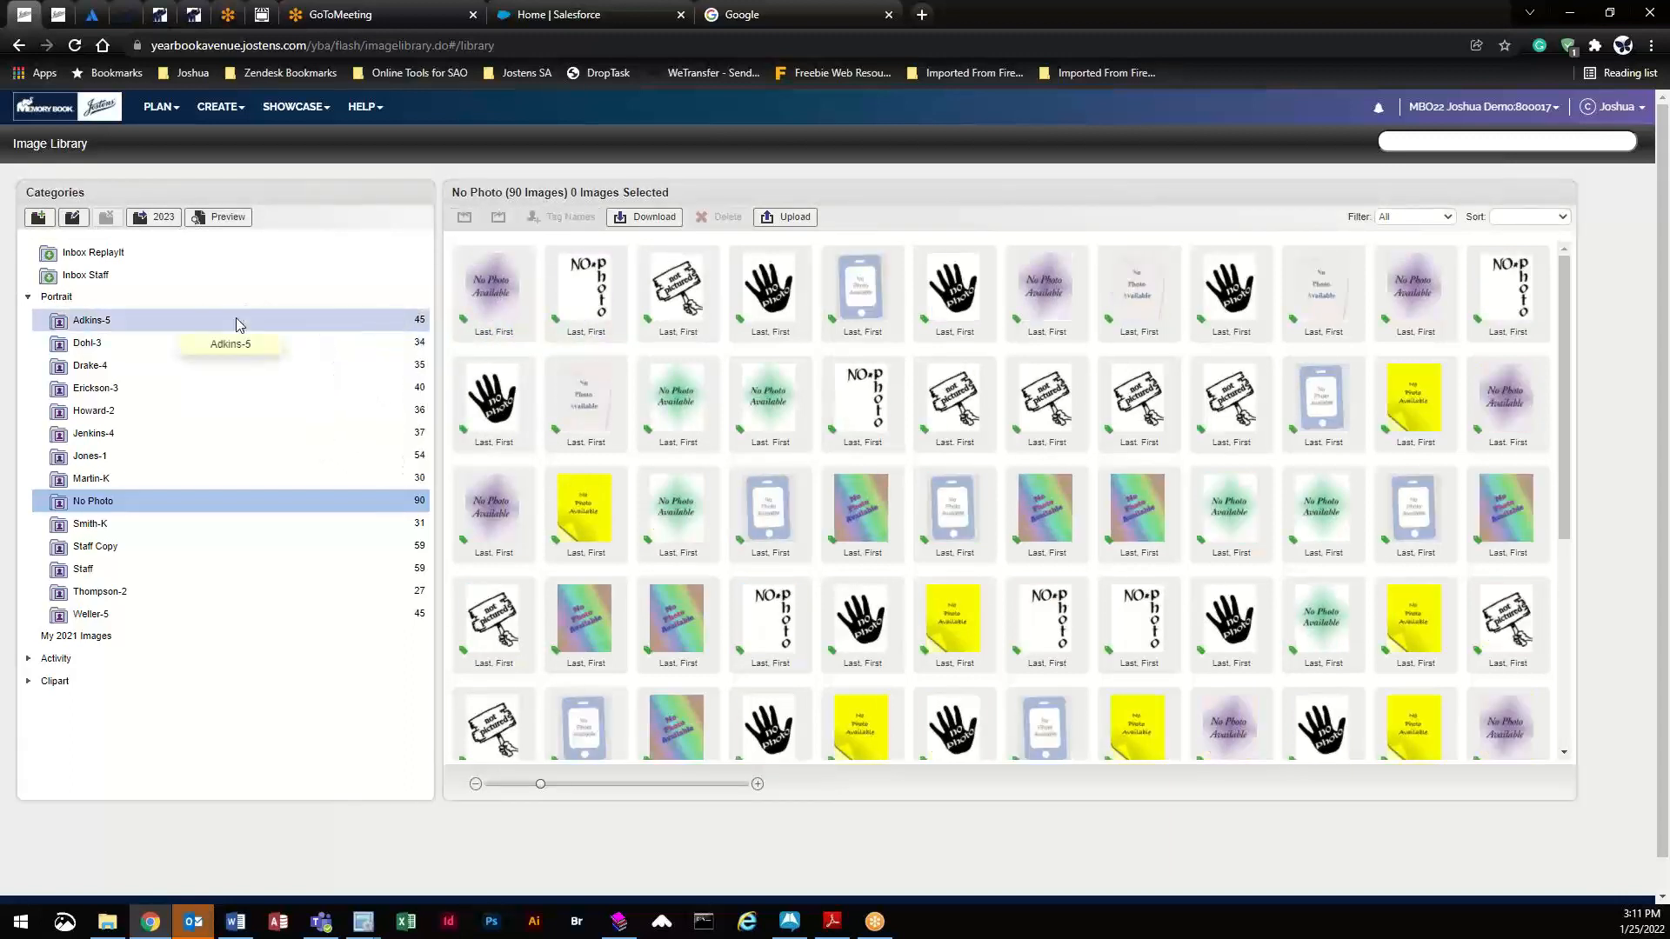
left_click(238, 324)
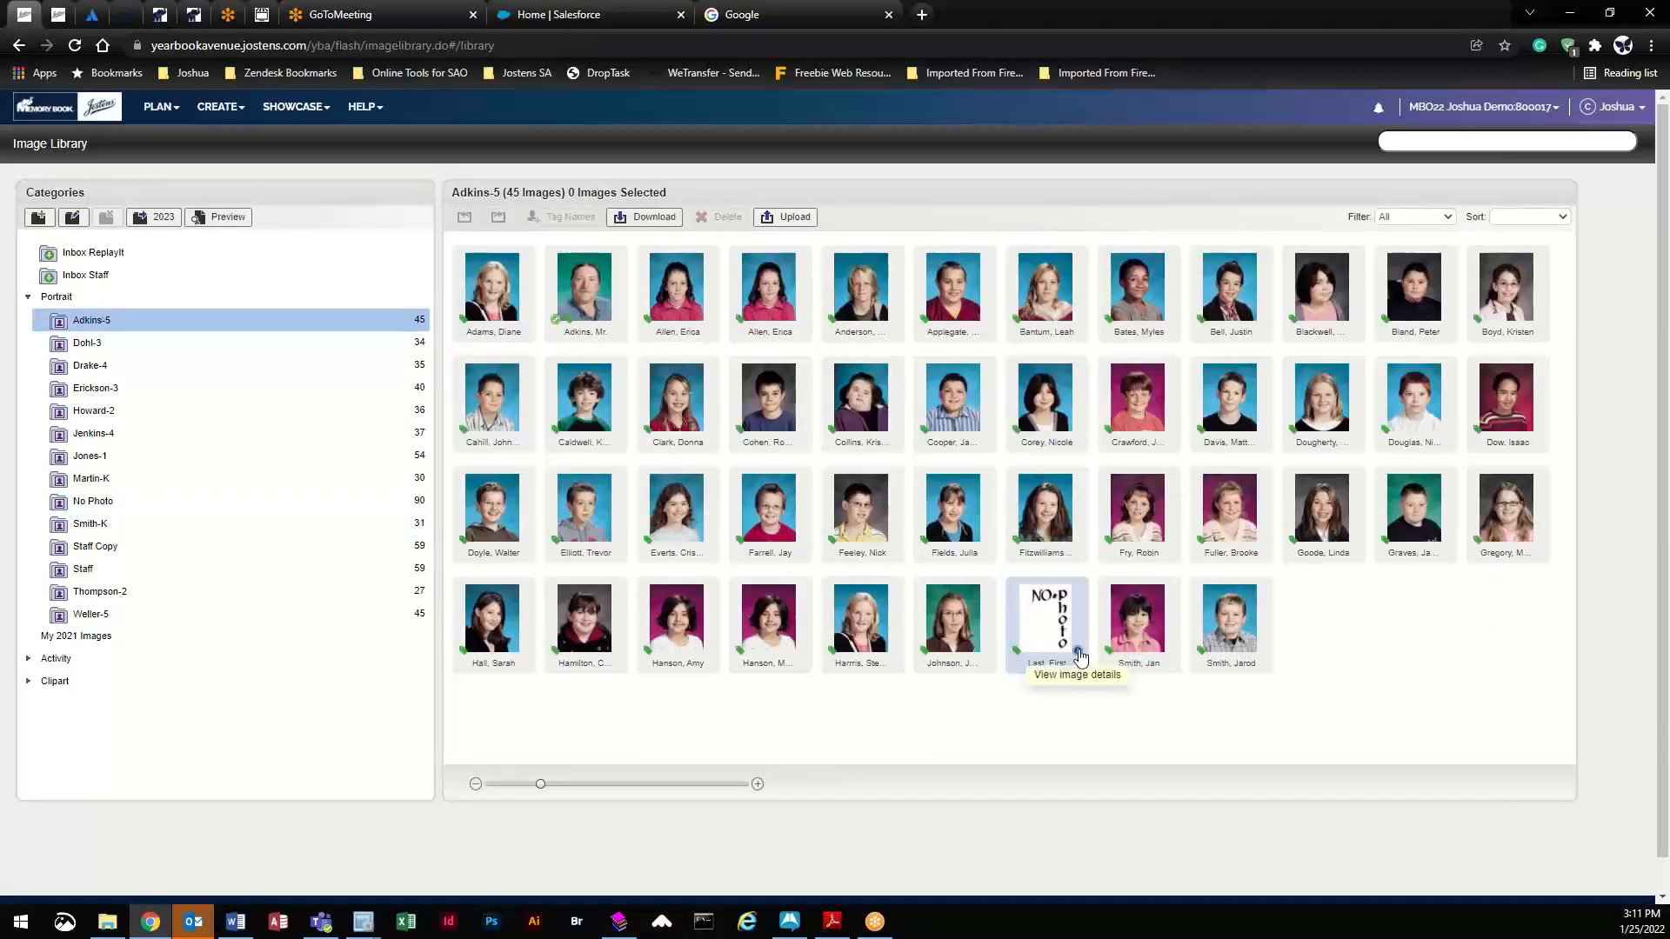
left_click(1079, 650)
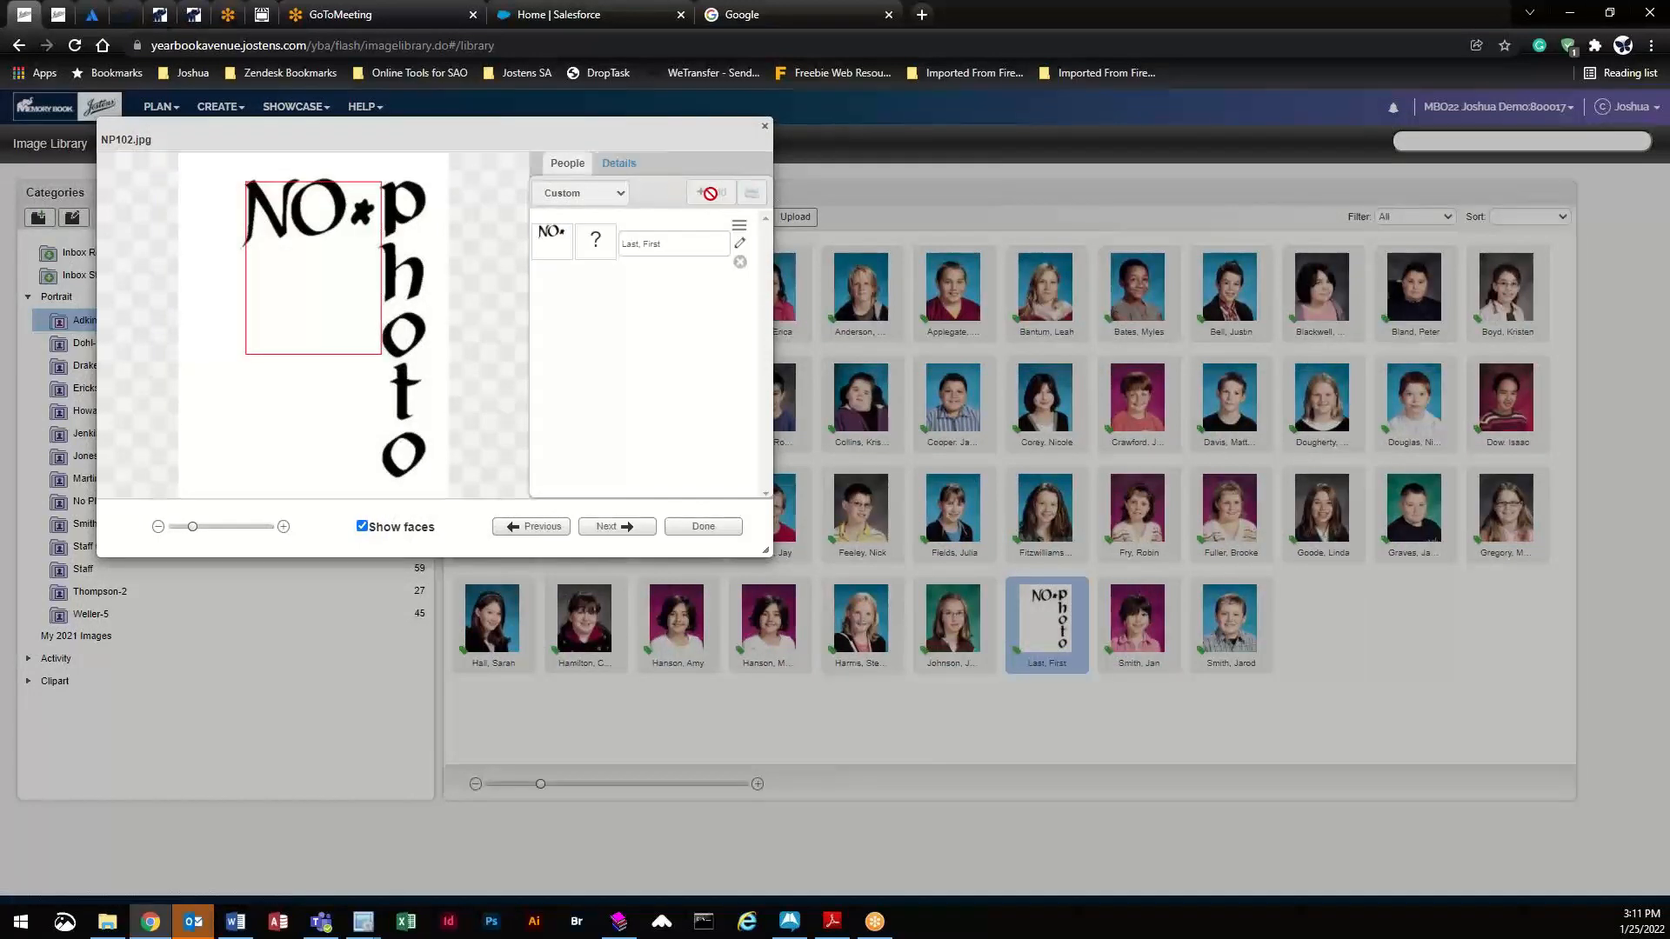
- Retag the NP102.jpg placeholder with the student's first and last name instead of 'Last, First'
left_click(738, 245)
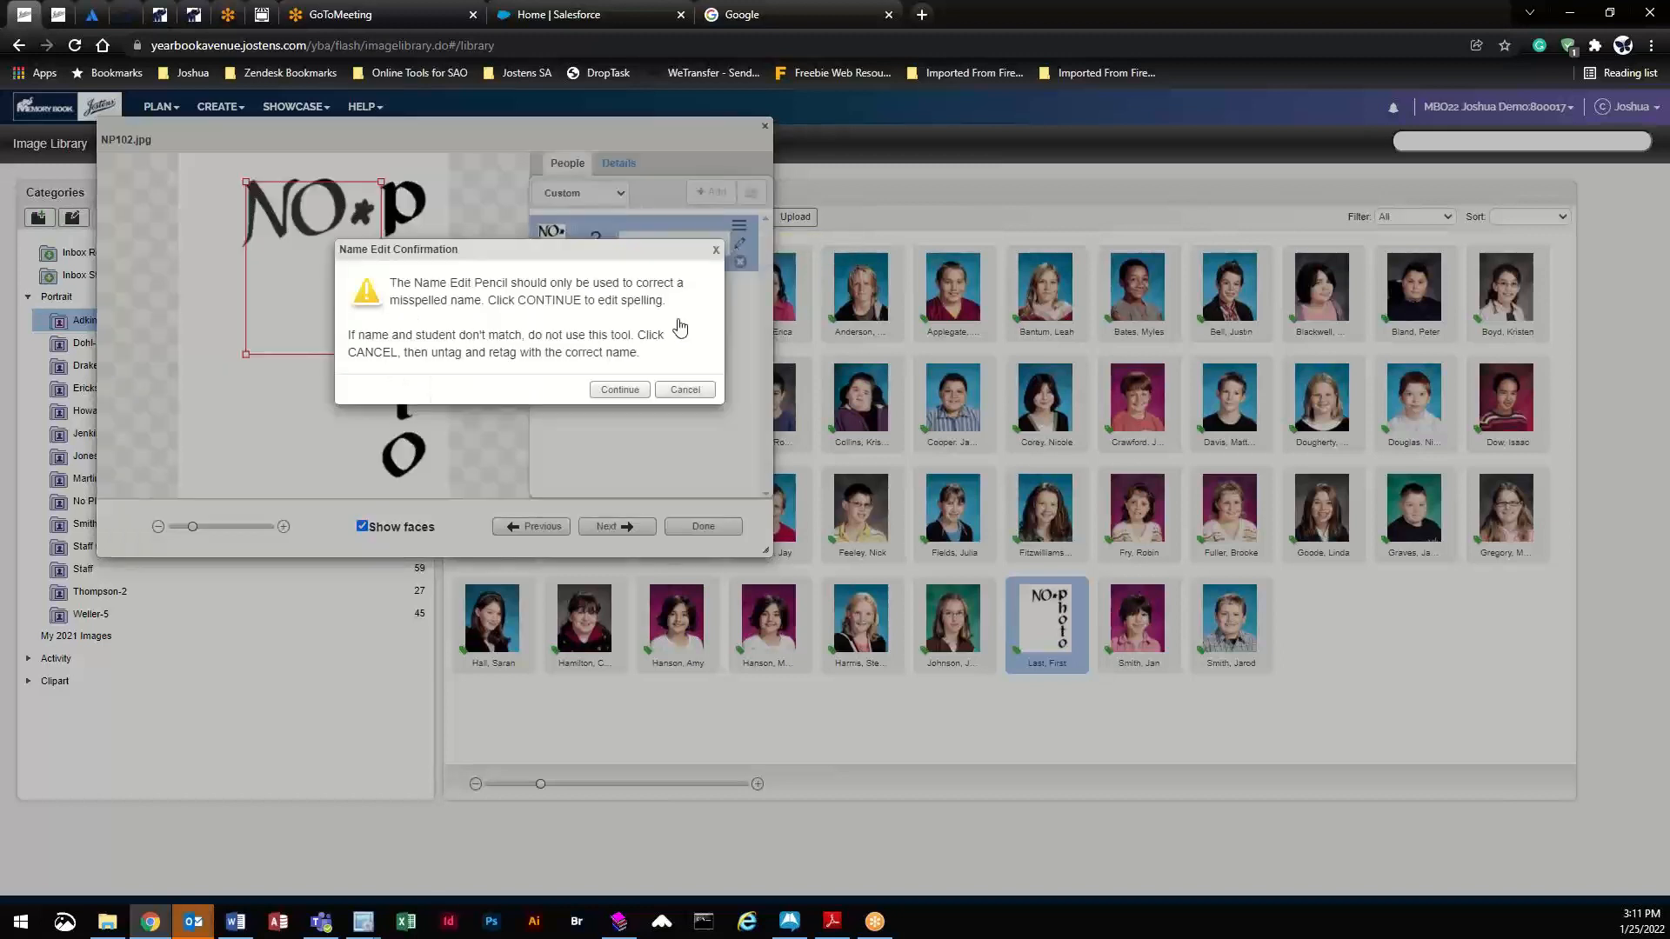
left_click(620, 388)
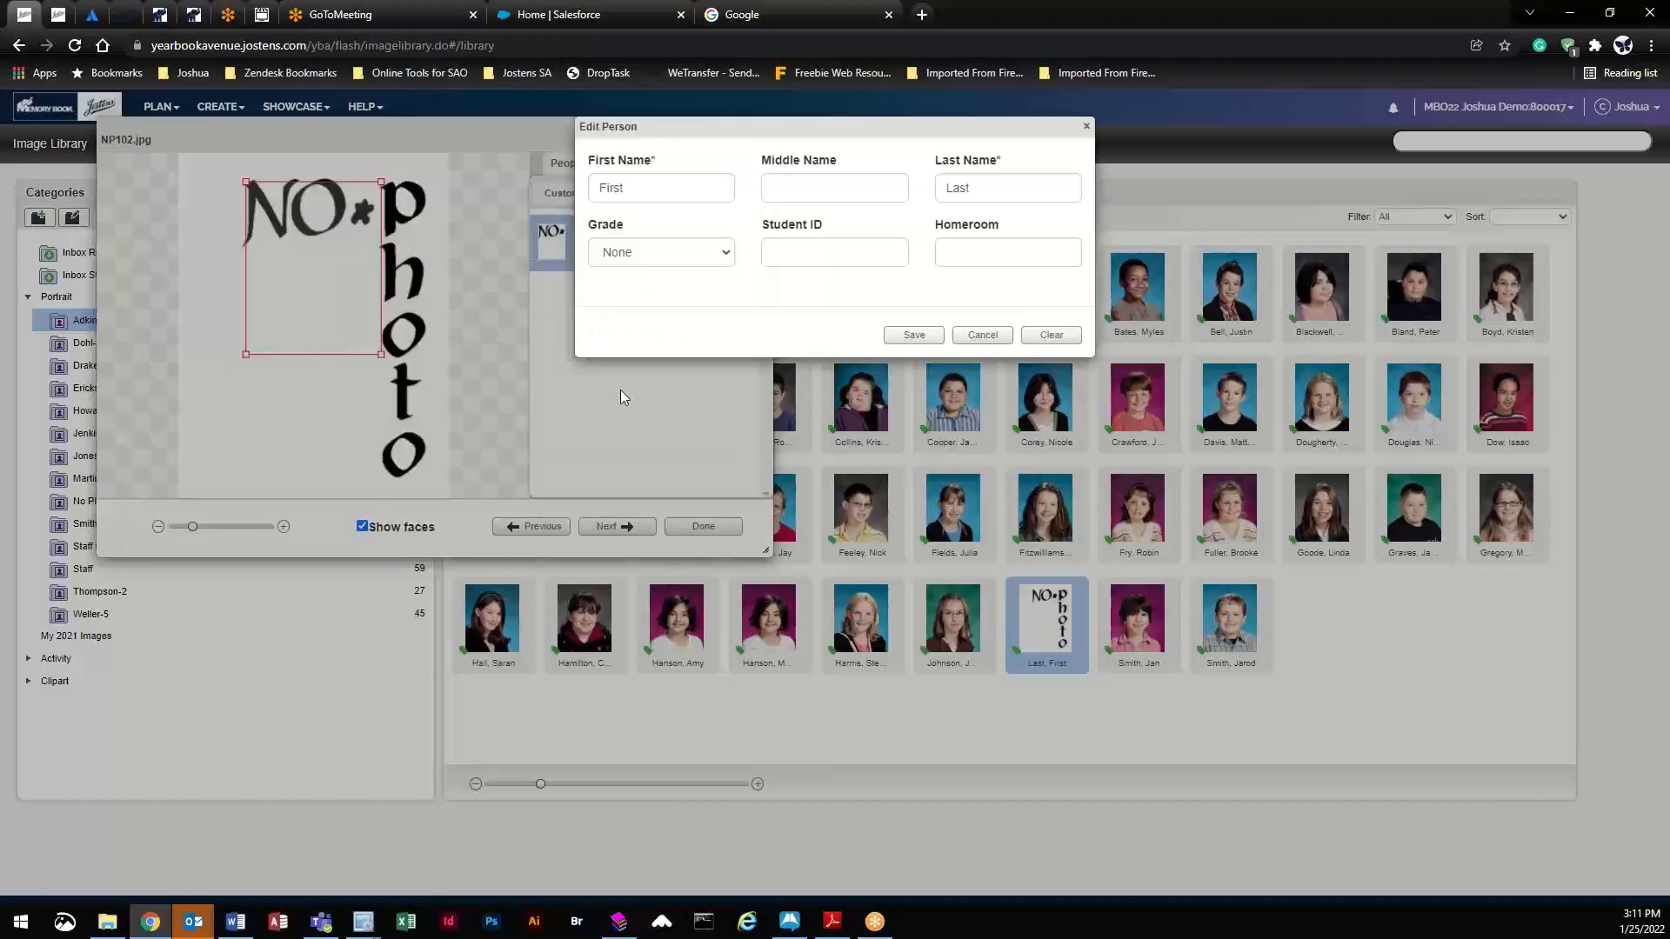
double_click(653, 195)
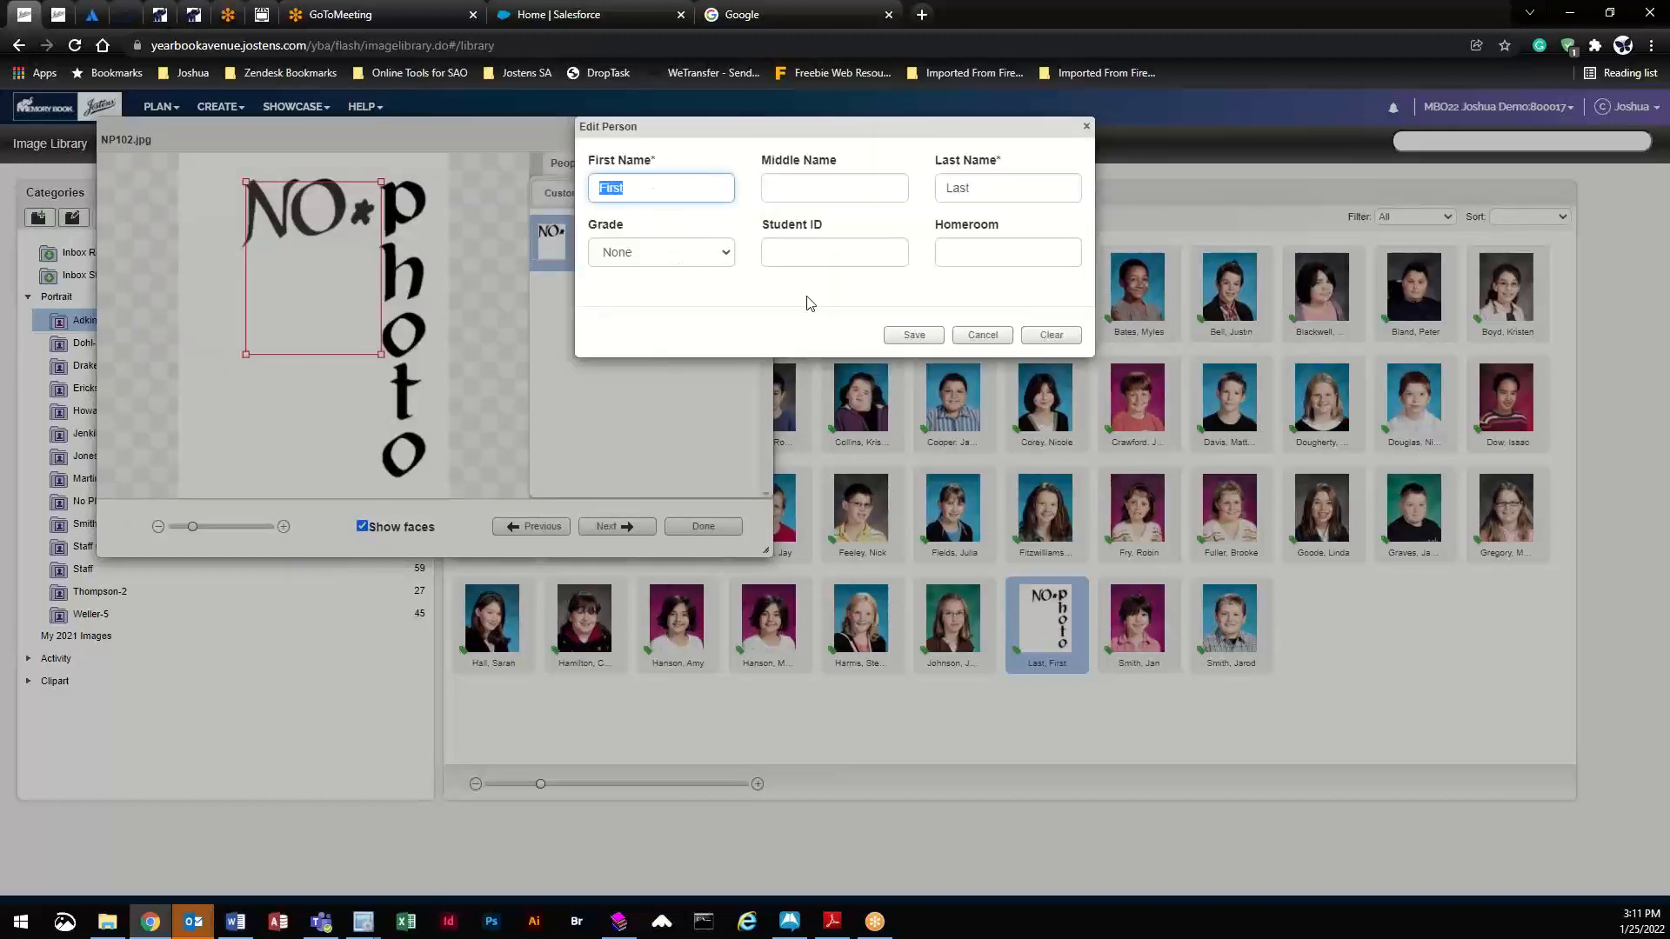
key("Tab")
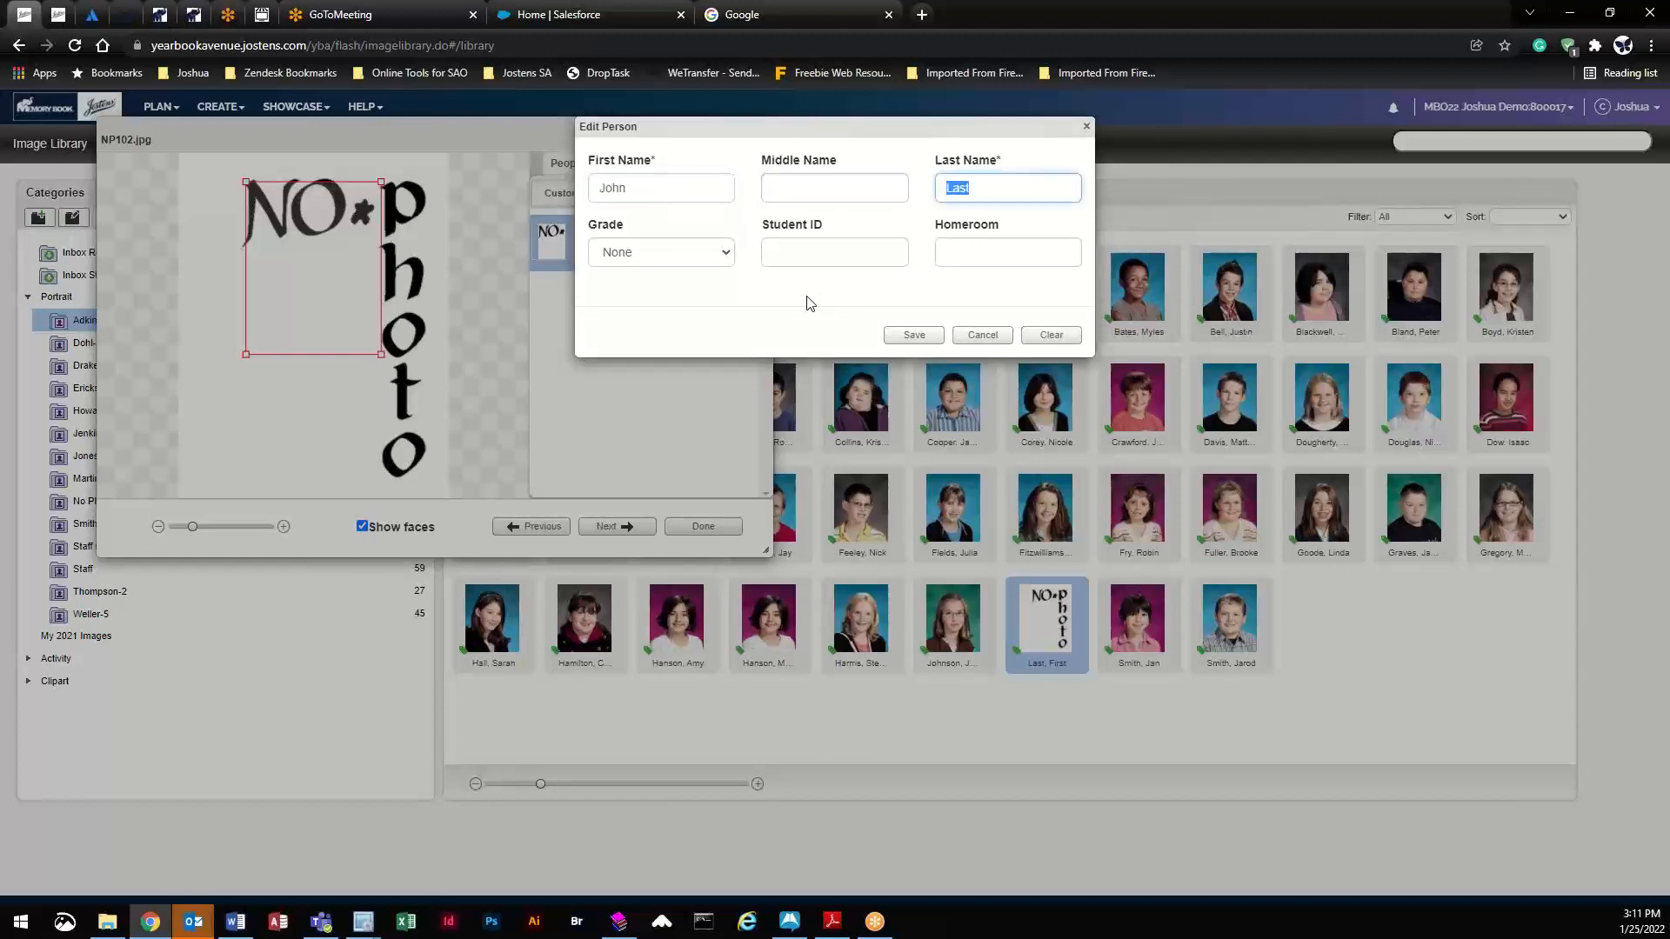
left_click(914, 336)
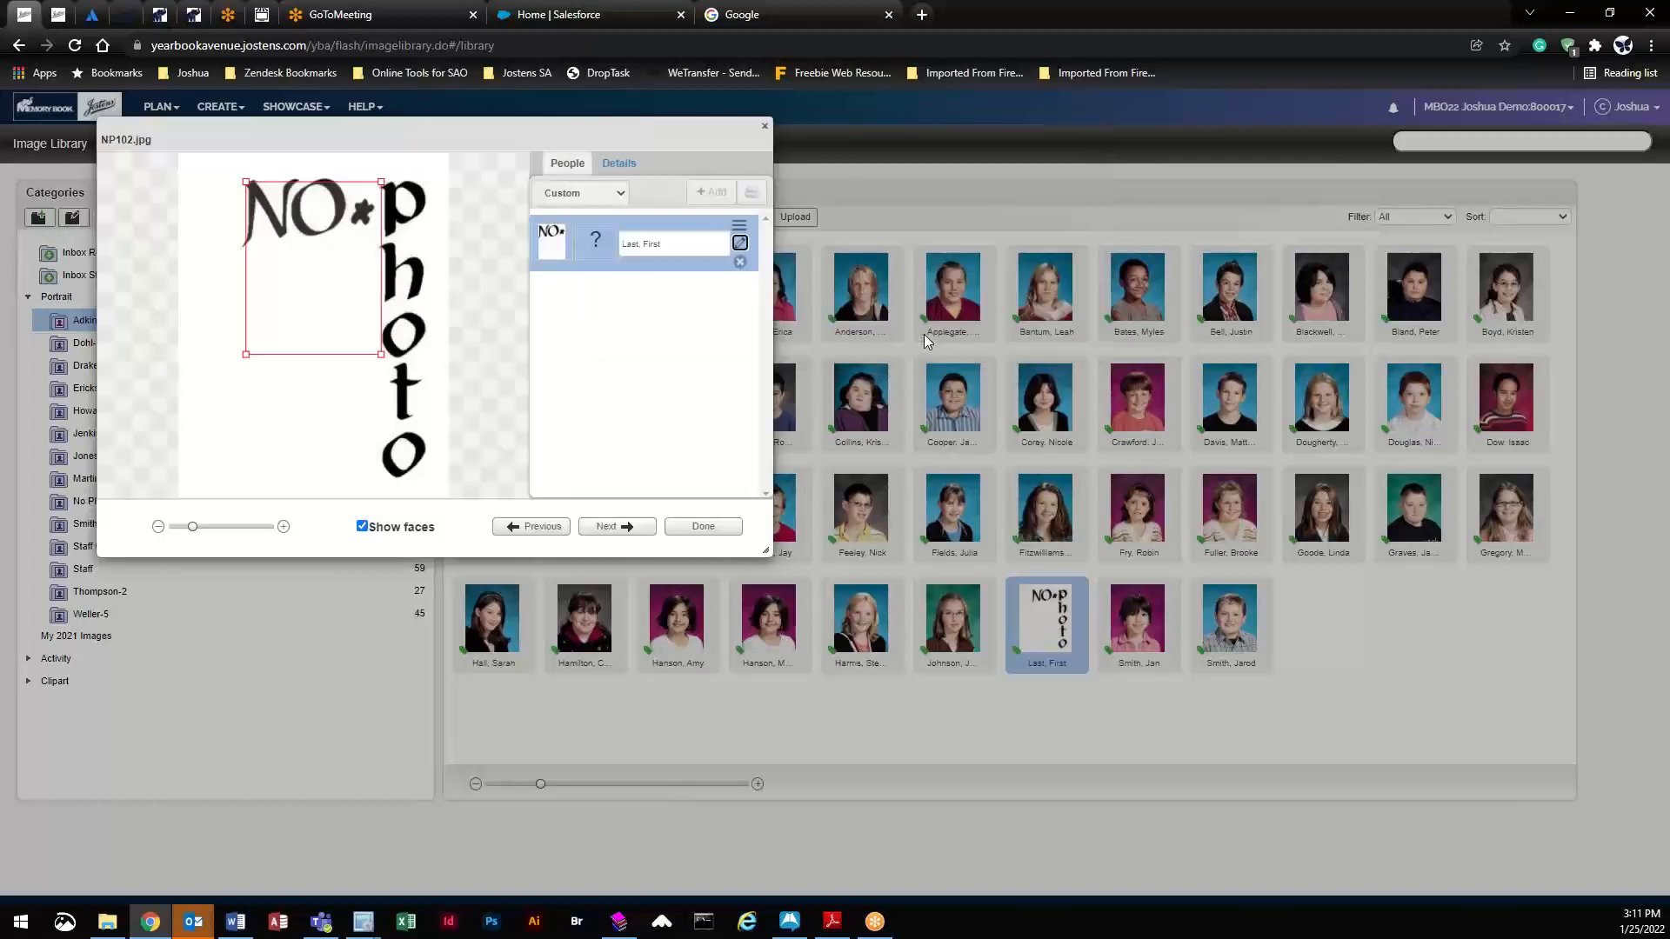
left_click(722, 528)
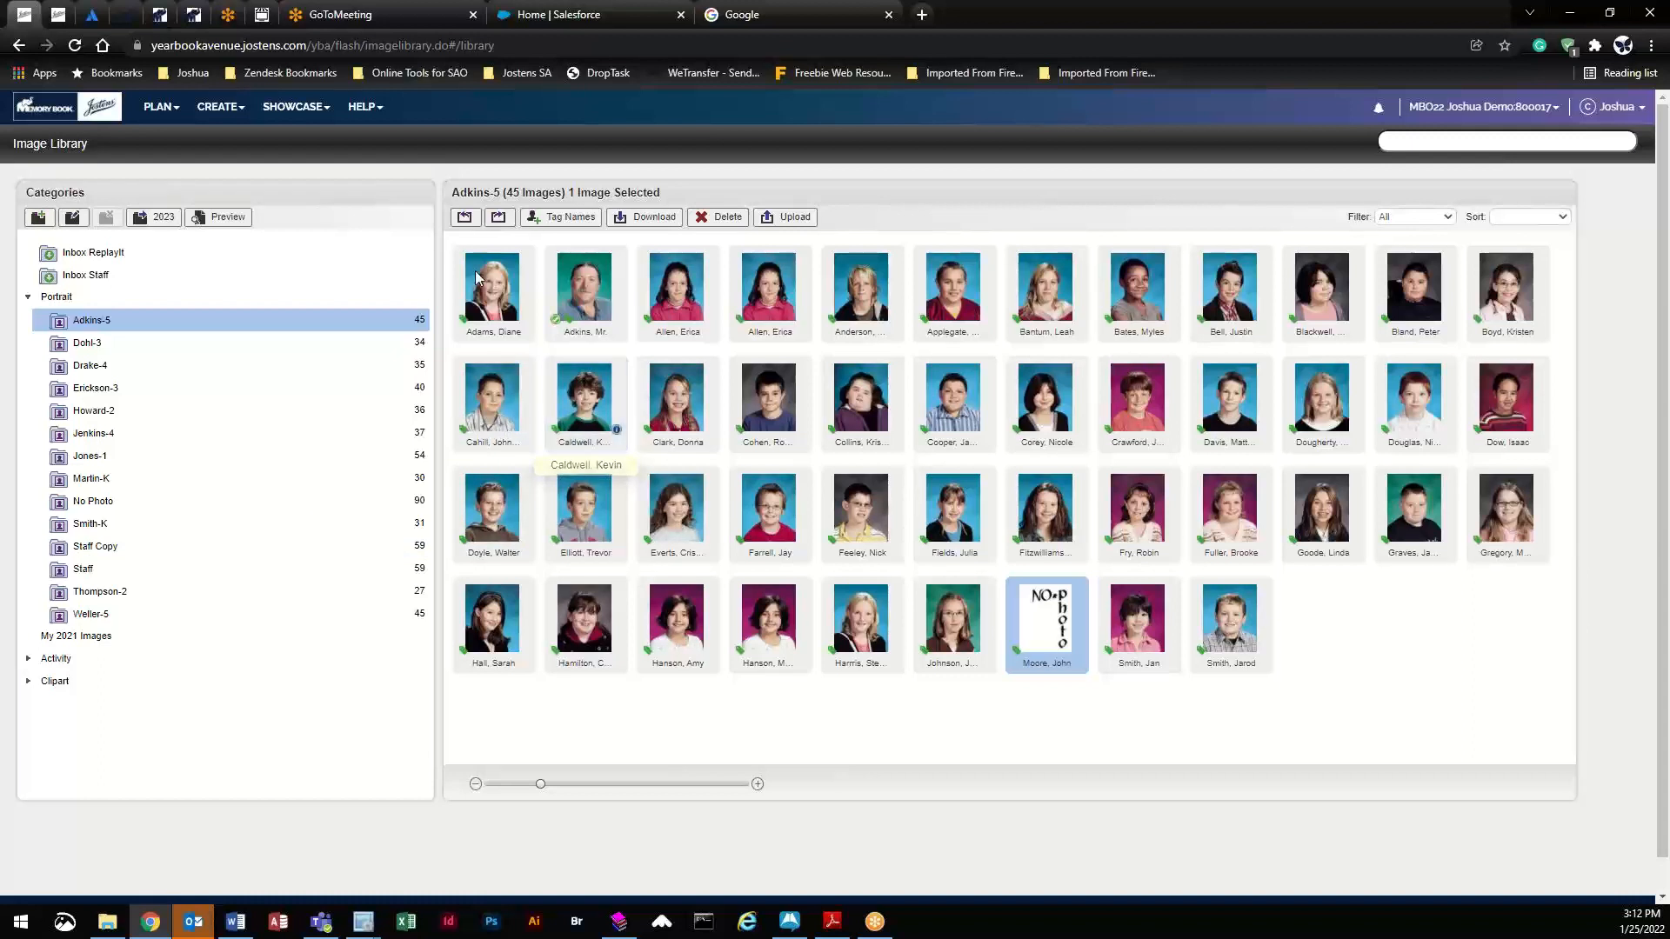
- Bring up the PLAN menu's planning options in the top navigation bar
left_click(172, 110)
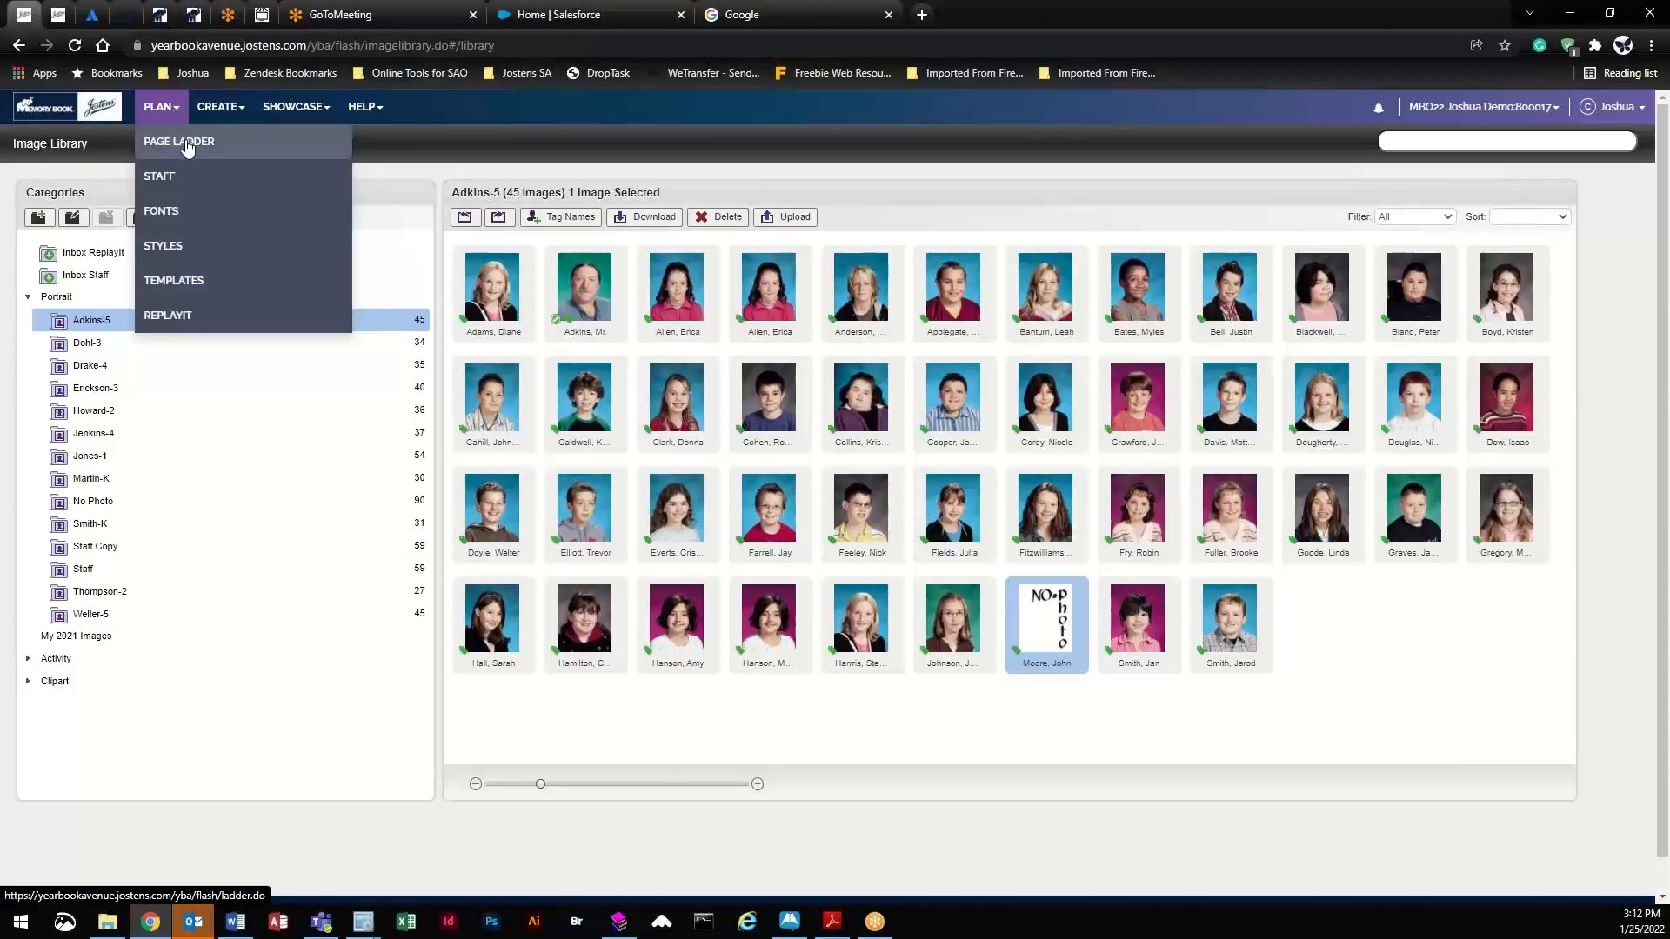
- Go to the Page Ladder and load blank spread 002–003 into the layout editor
left_click(185, 142)
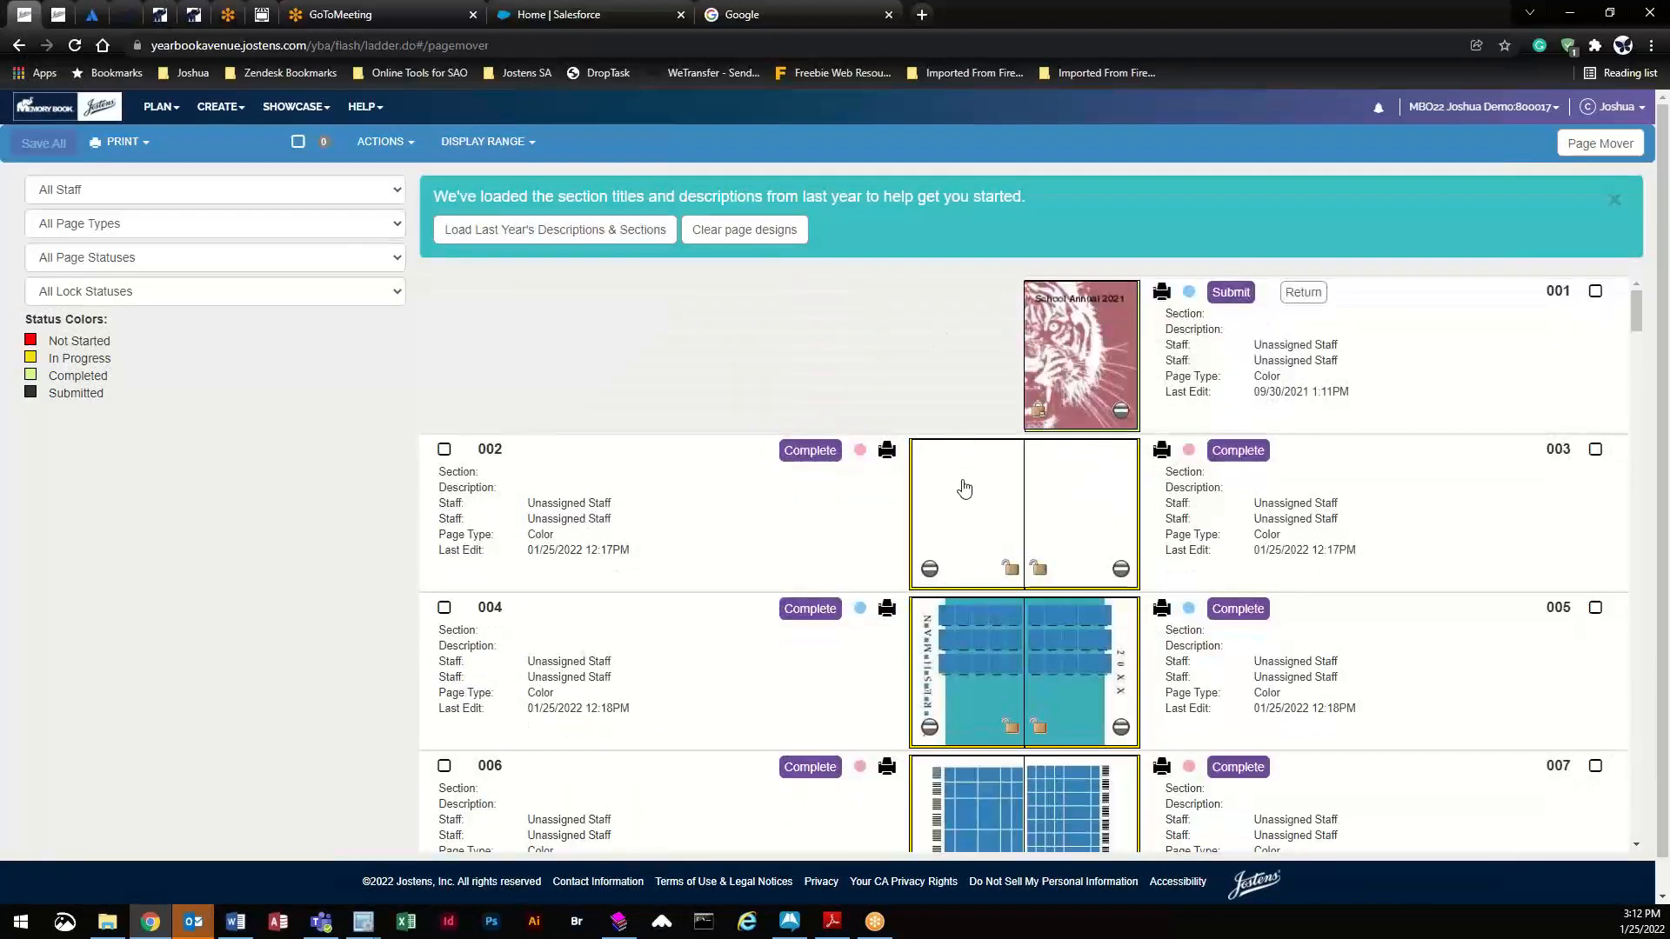
left_click(964, 492)
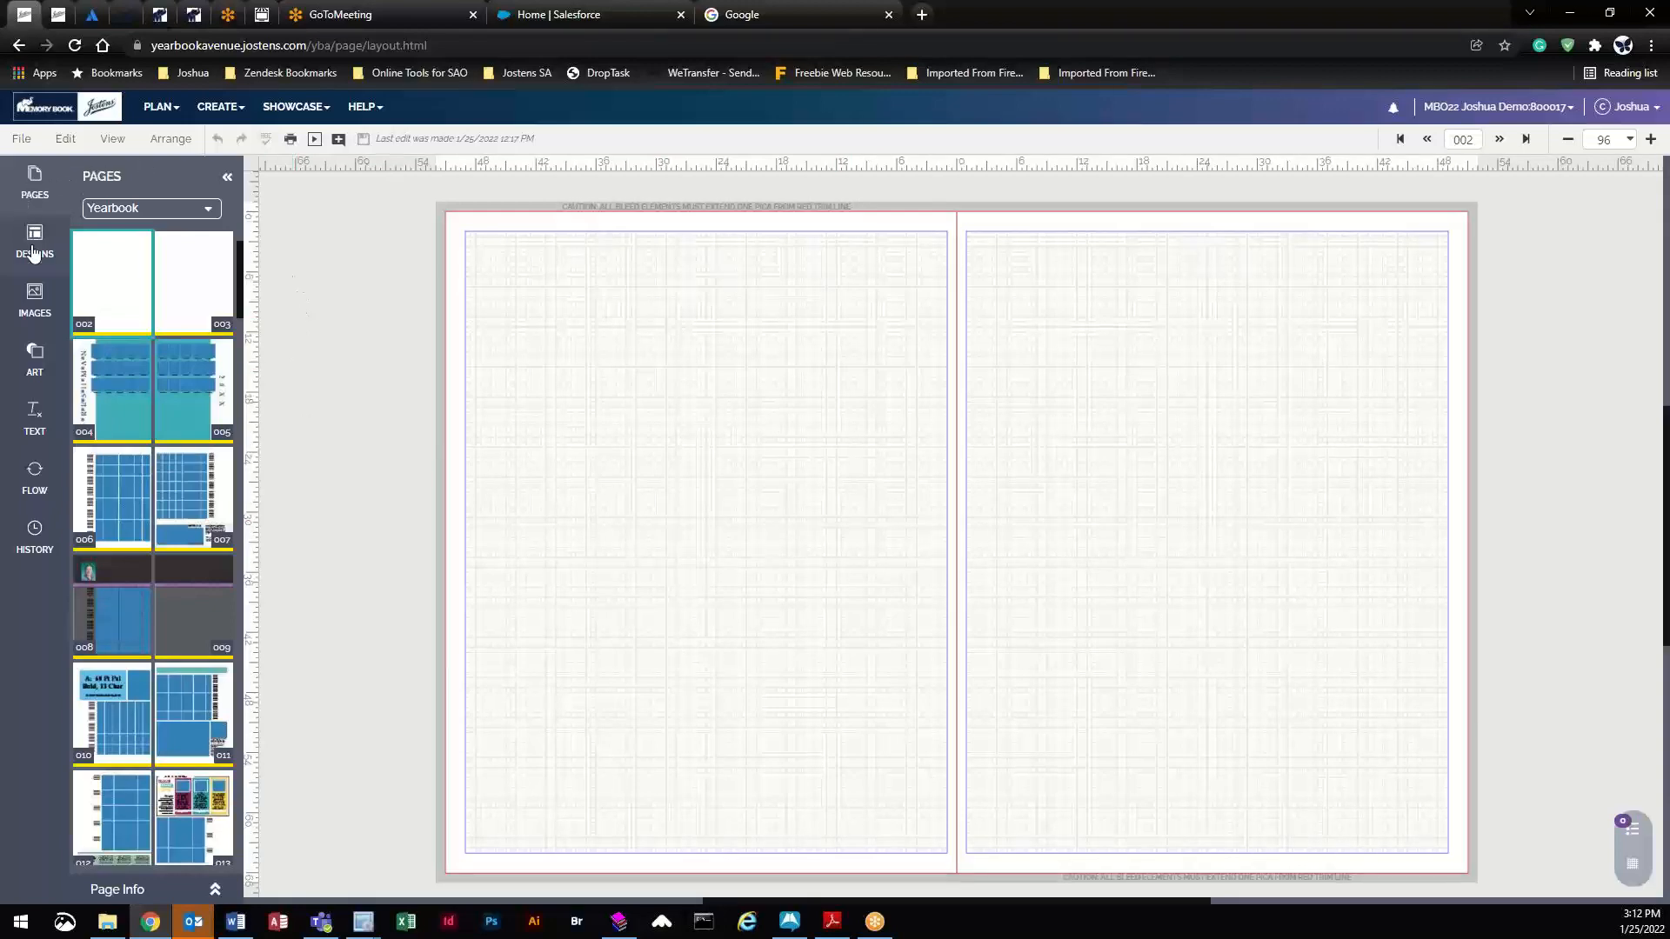
- Replace a trial 4x4 portrait flow with denser portrait flow grids on both pages
left_click(34, 494)
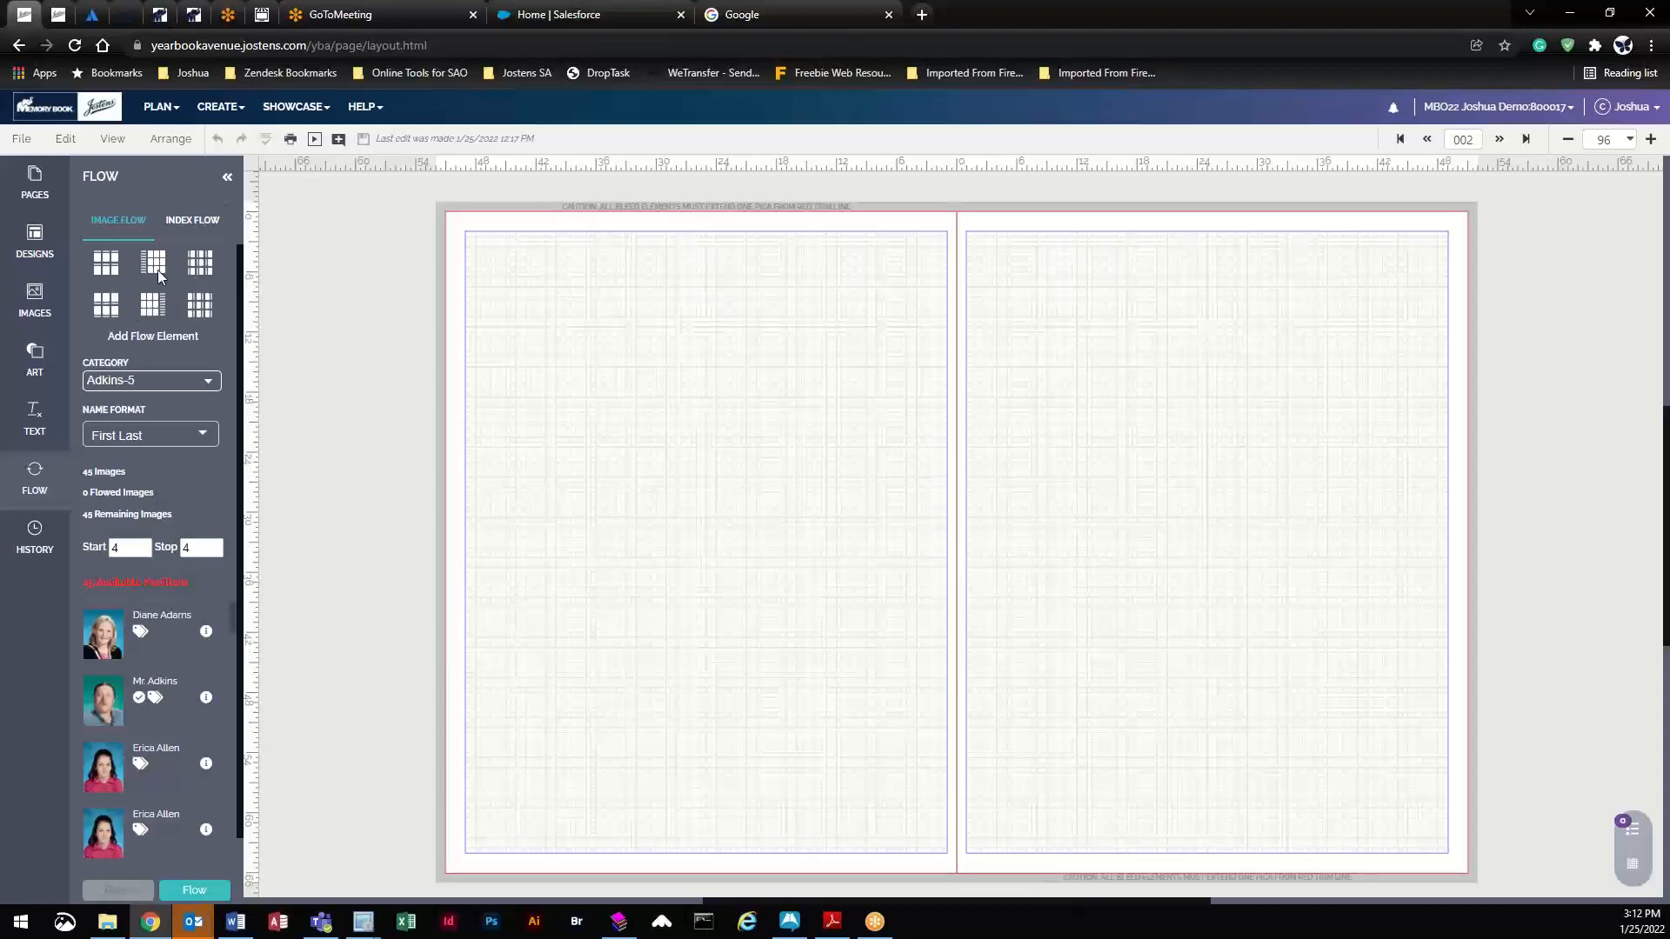
left_click_drag(105, 261, 708, 318)
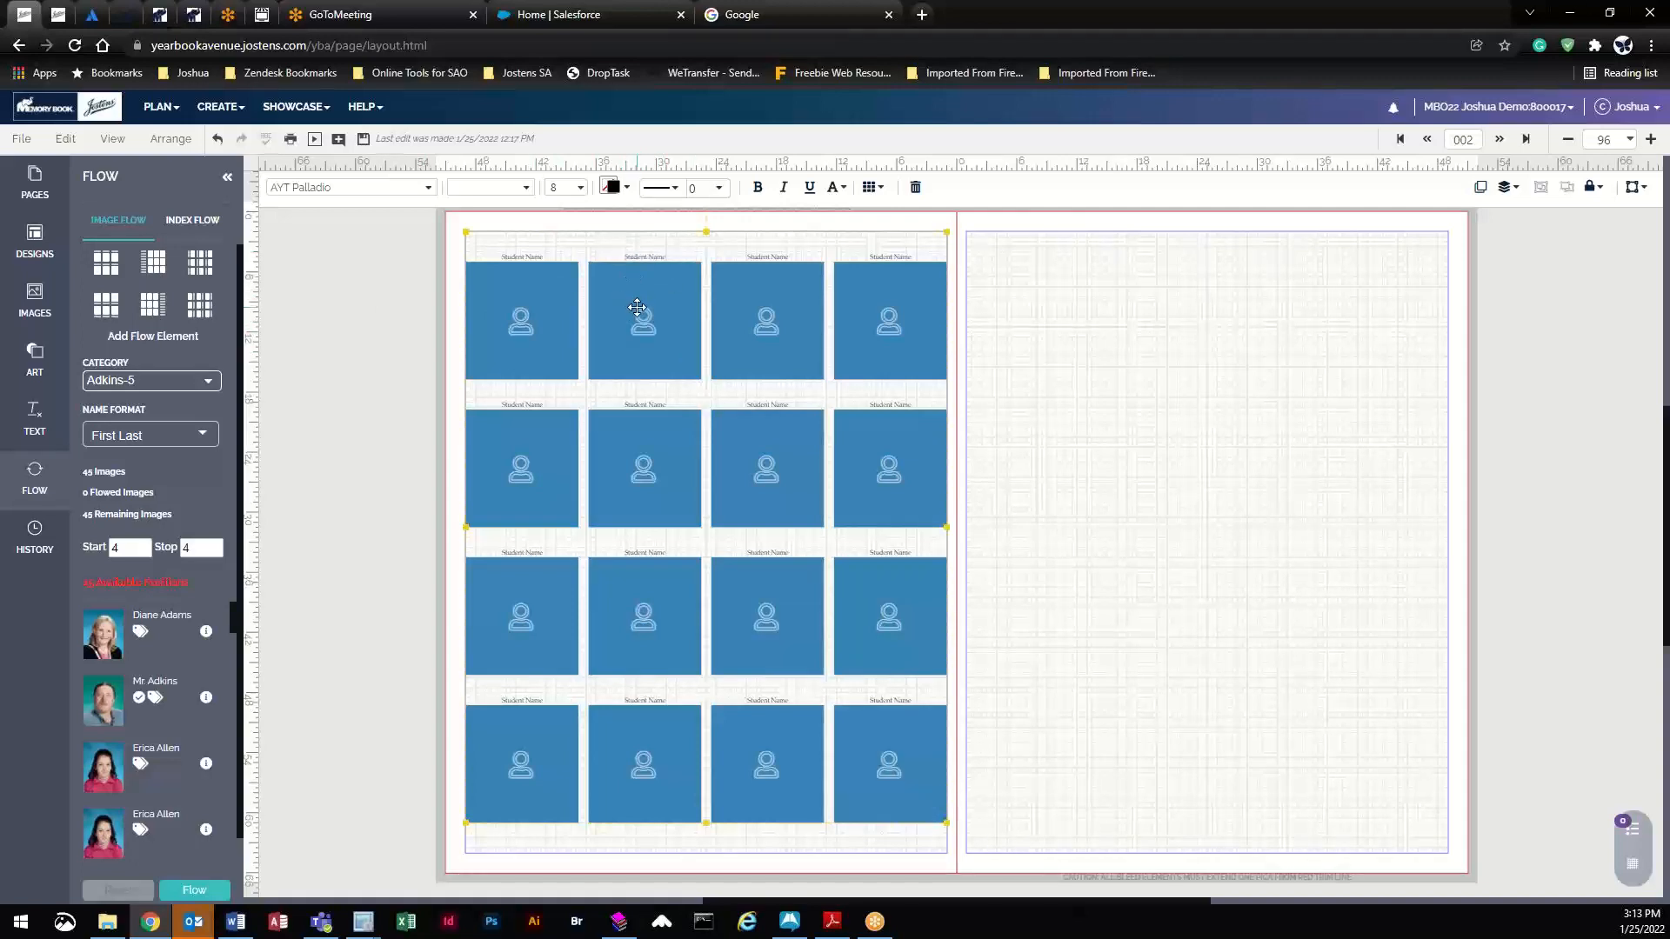
key("Delete")
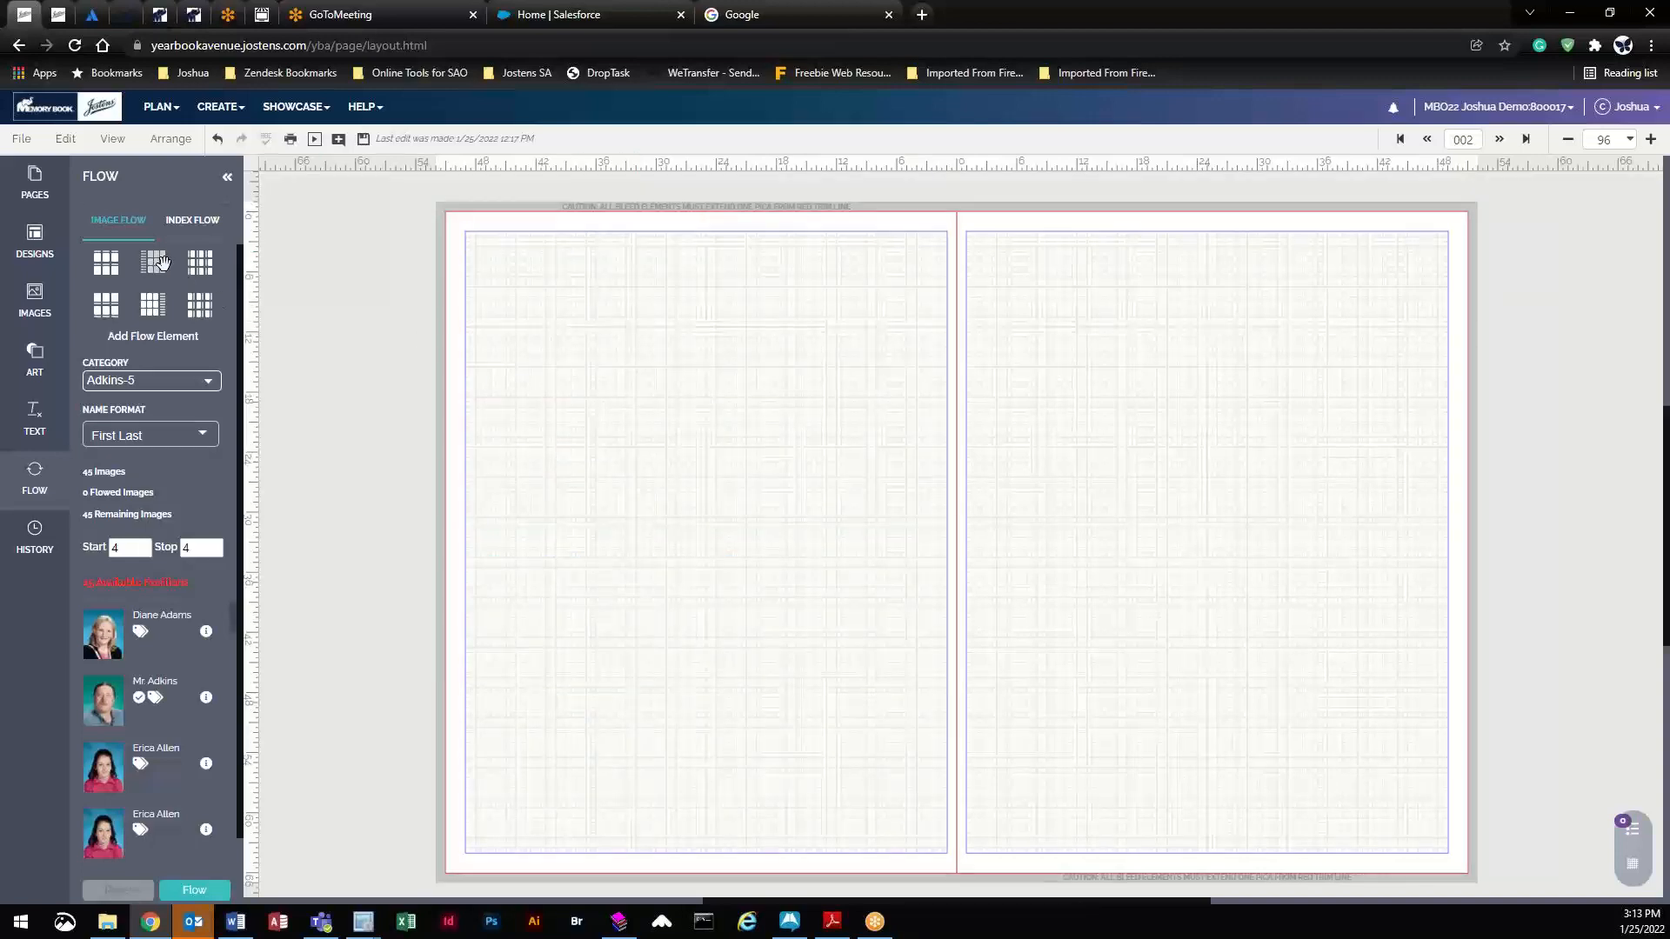
left_click_drag(153, 262, 685, 351)
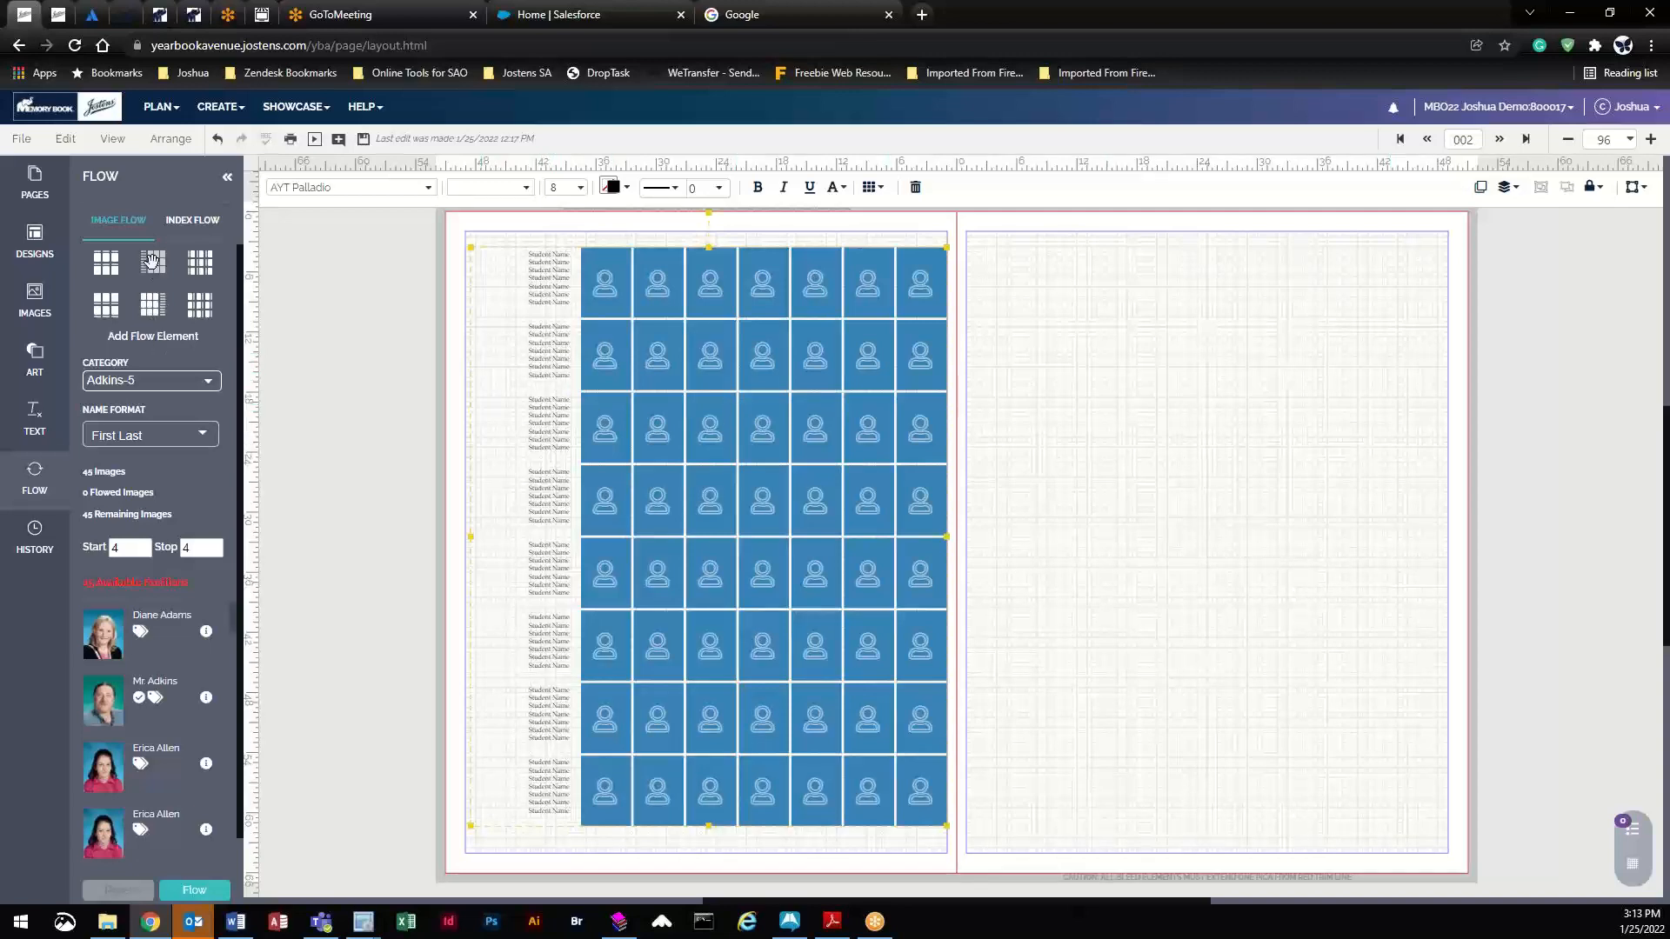
left_click_drag(152, 261, 1270, 470)
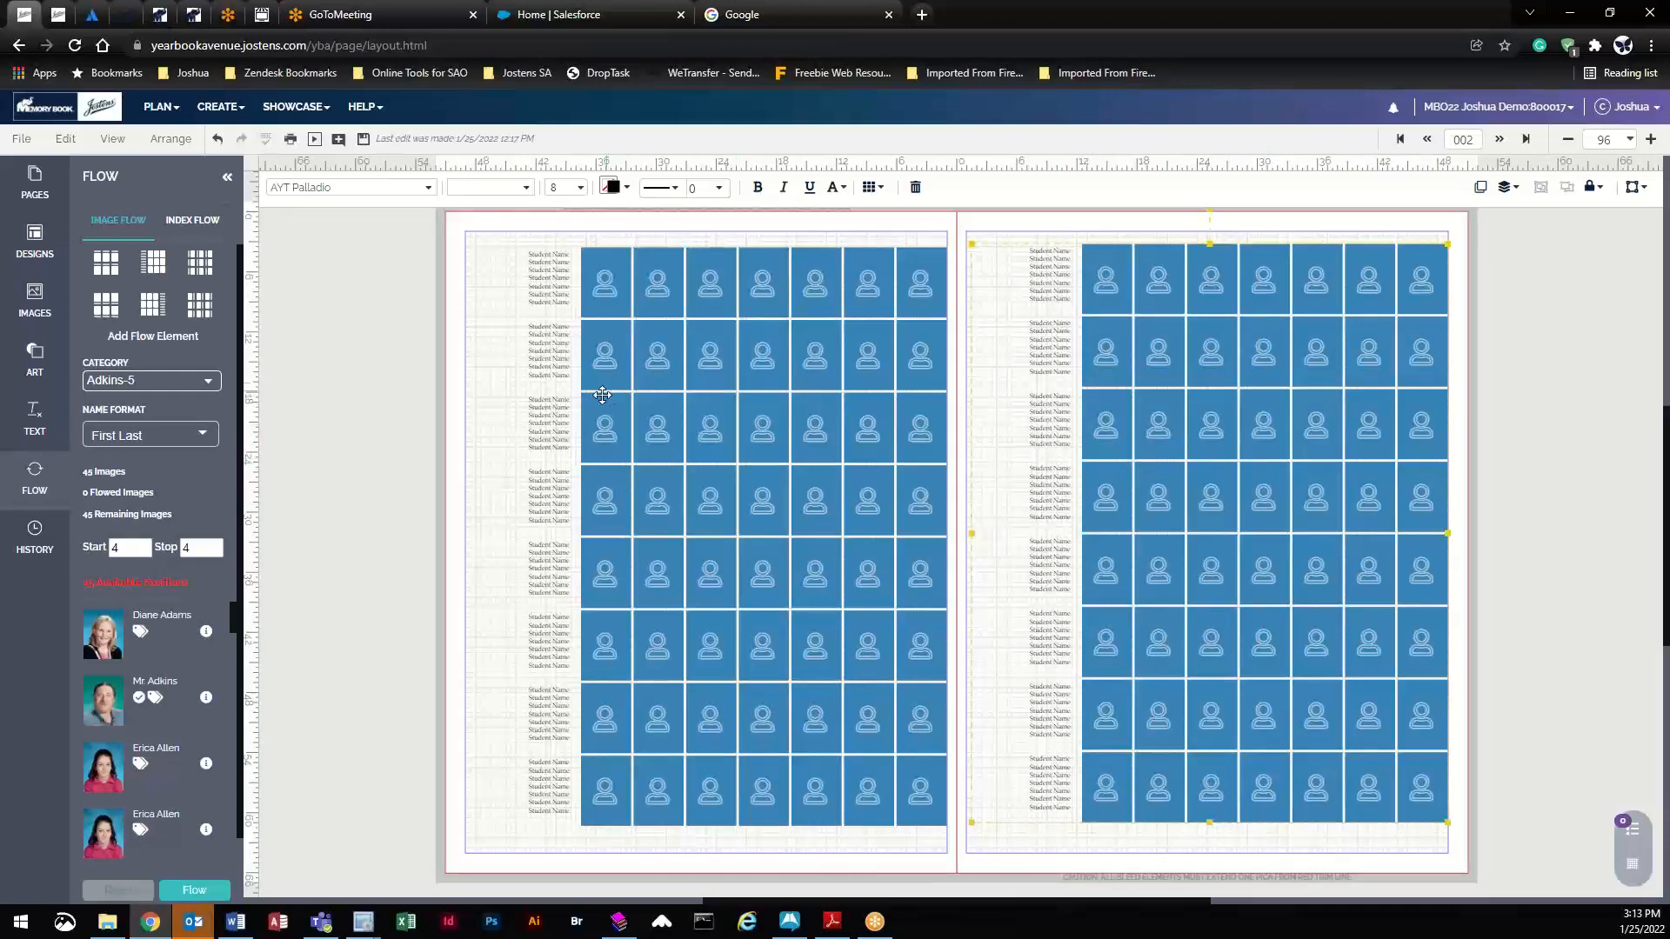
left_click(661, 292)
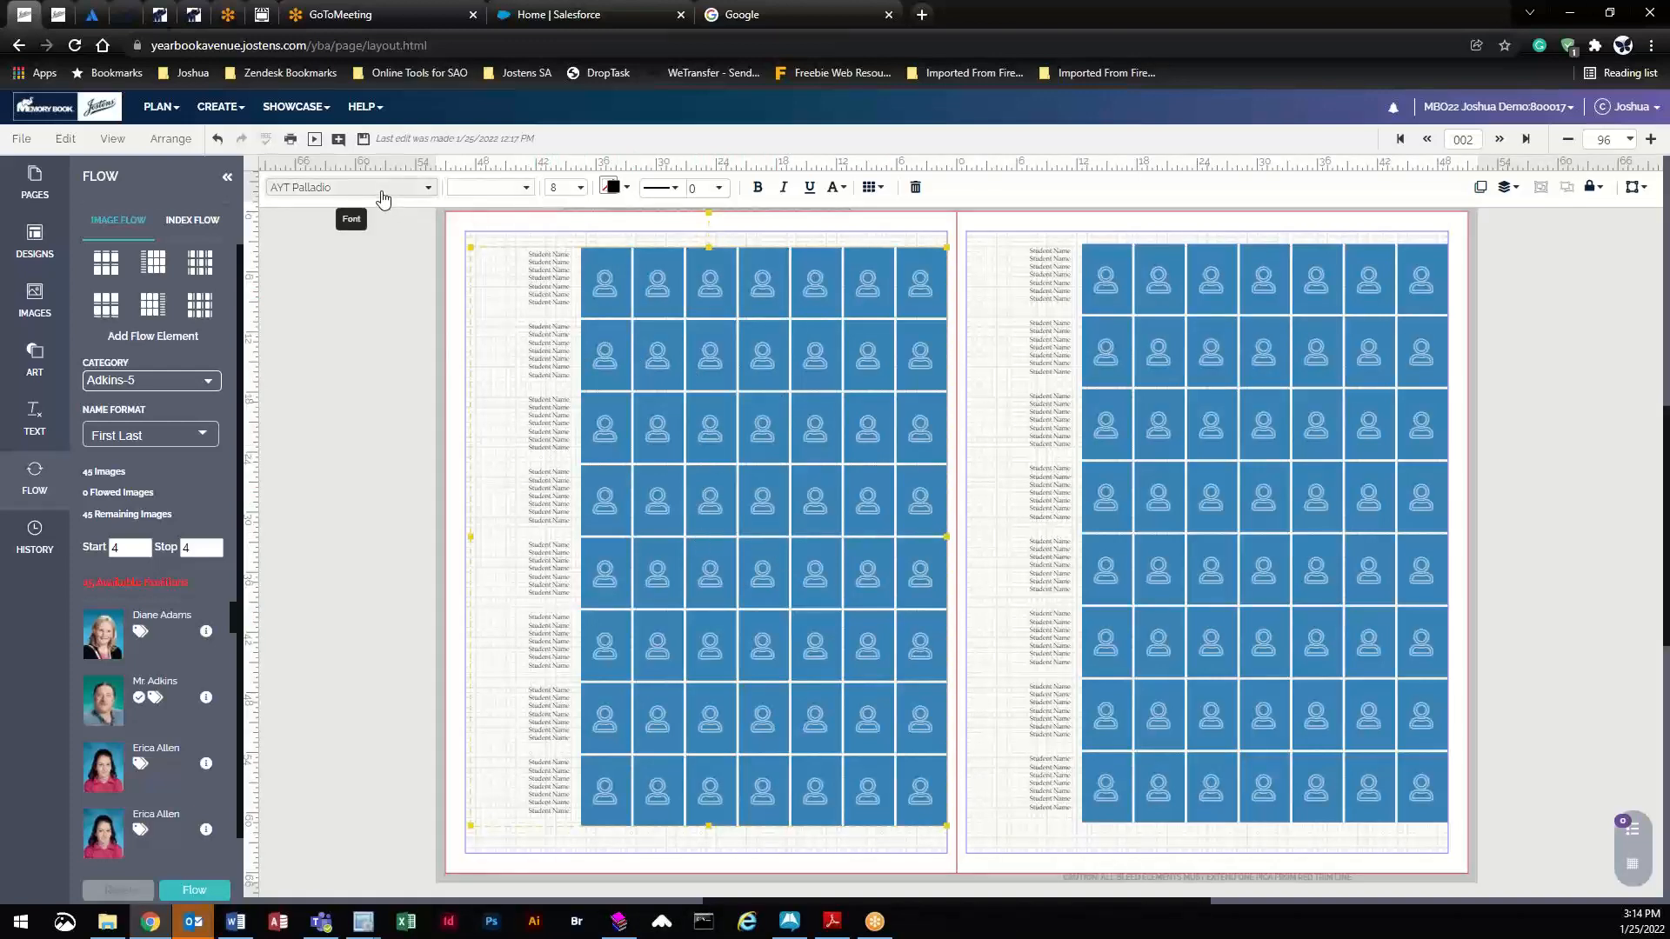
left_click(383, 329)
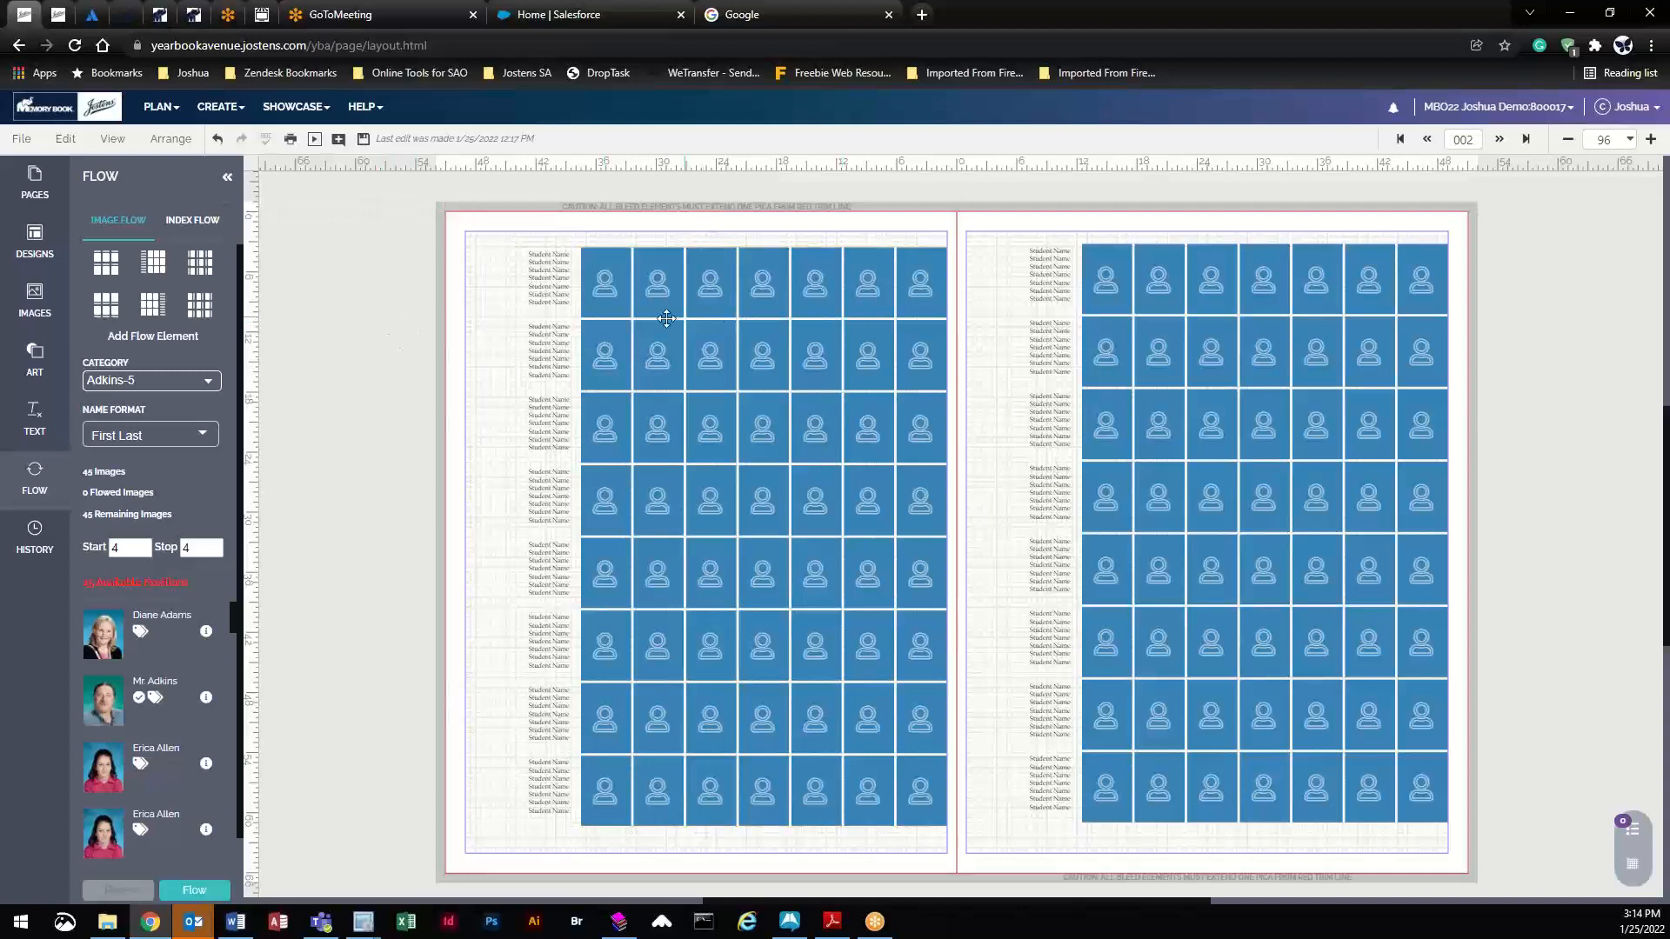
left_click(711, 283)
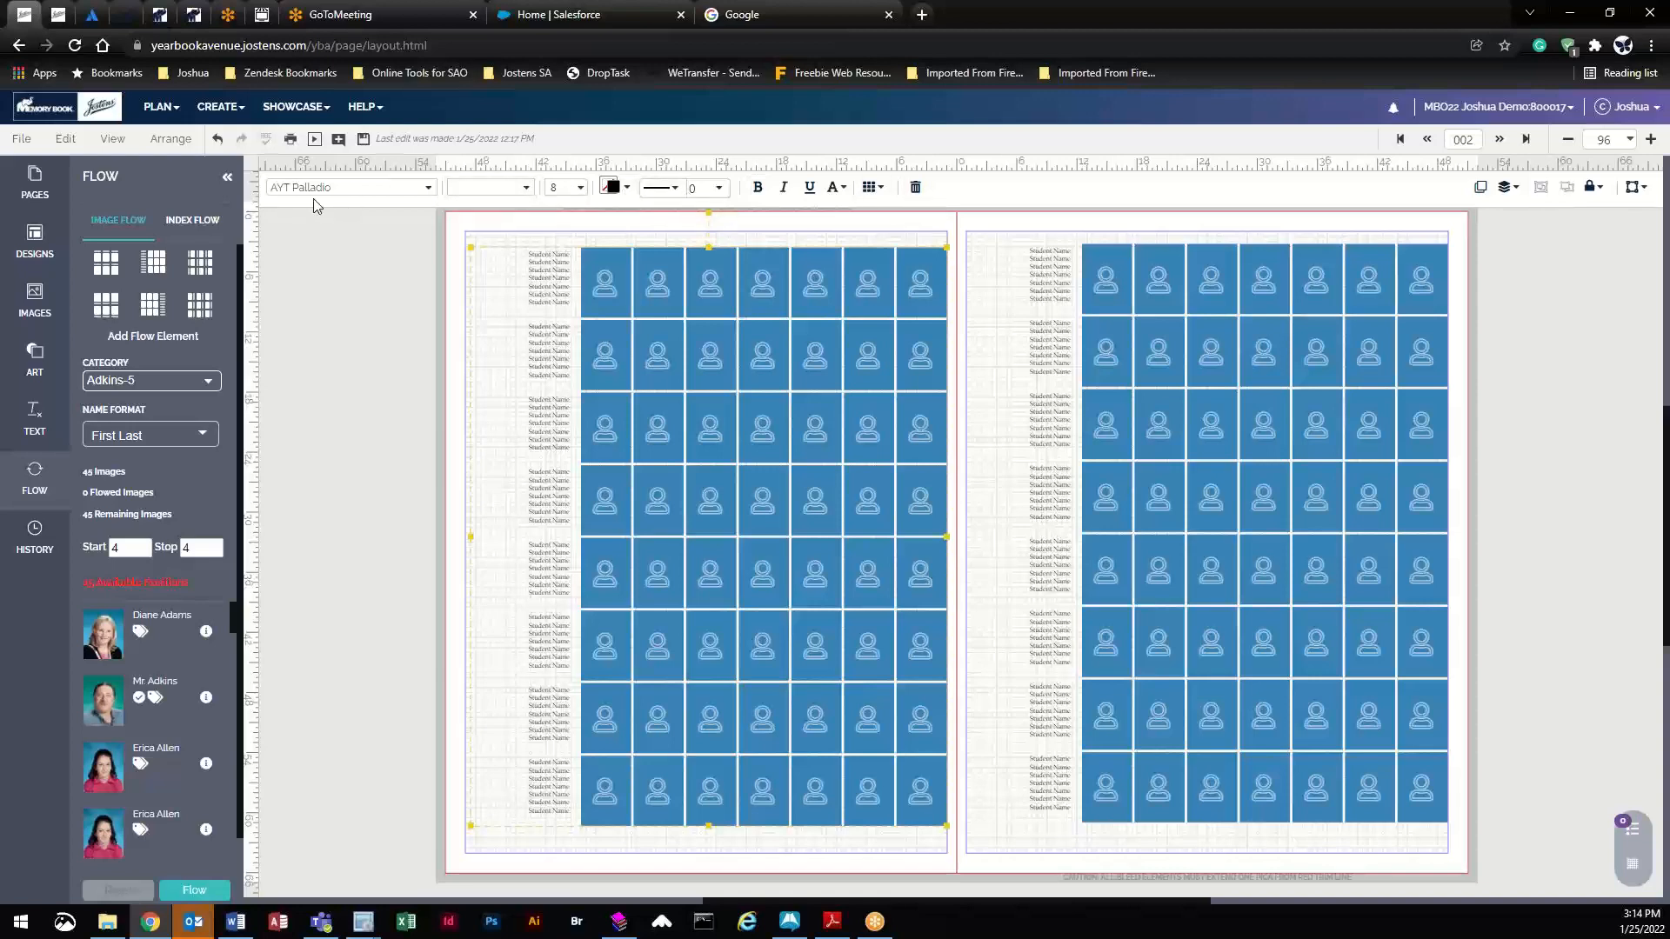
left_click(366, 189)
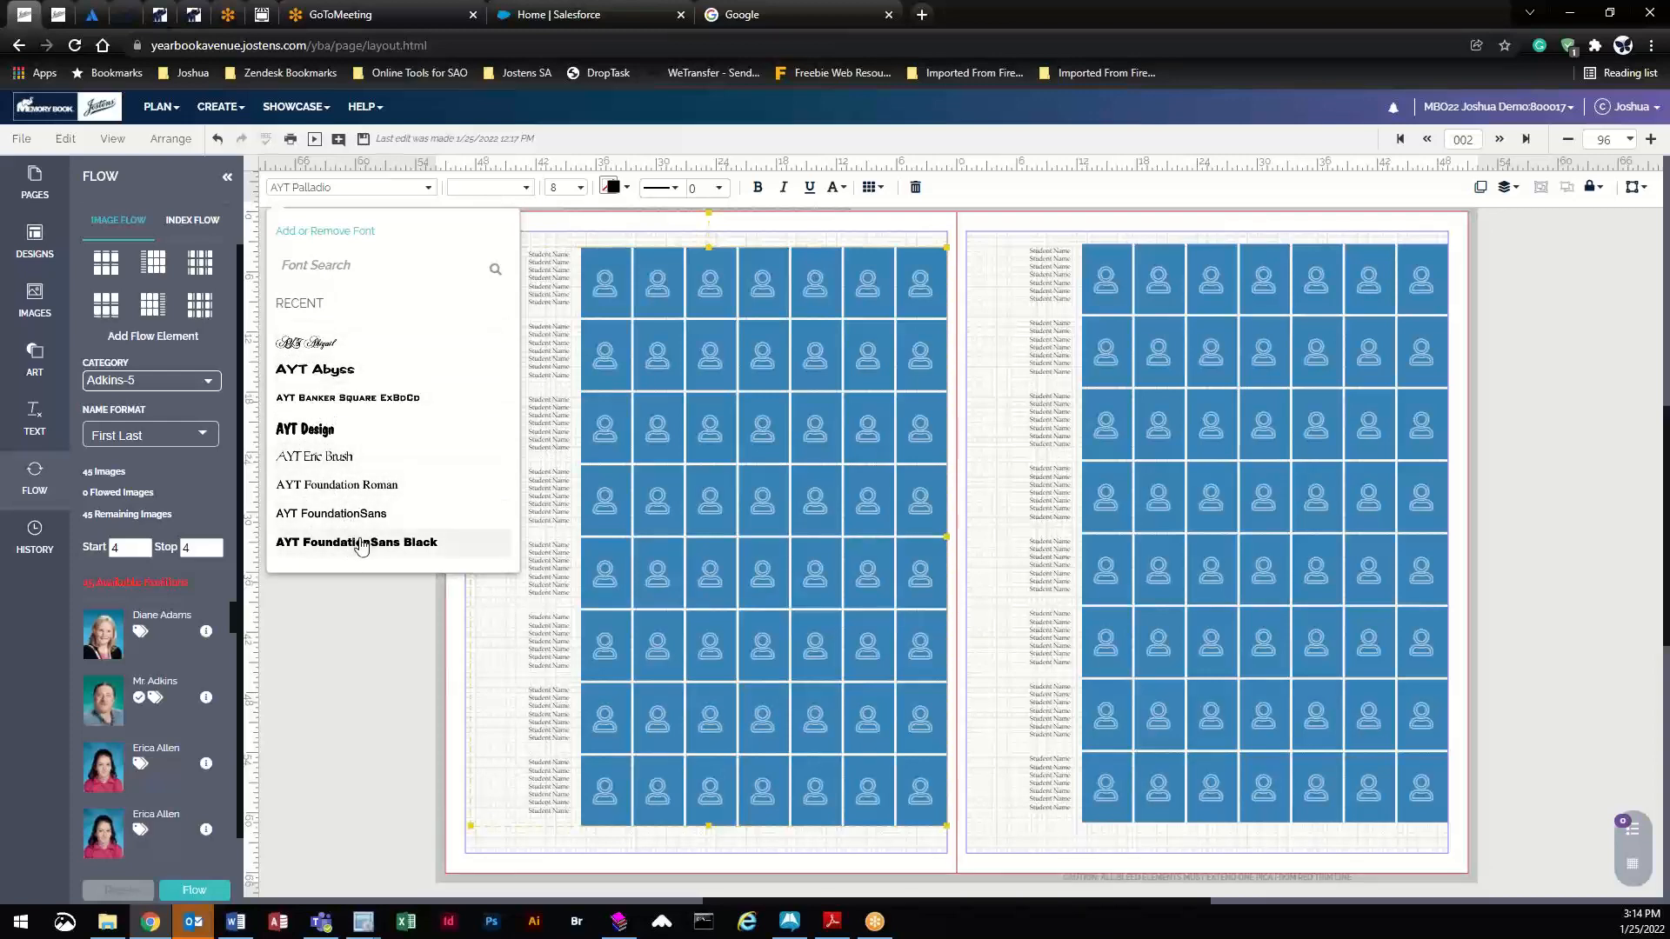
left_click(526, 191)
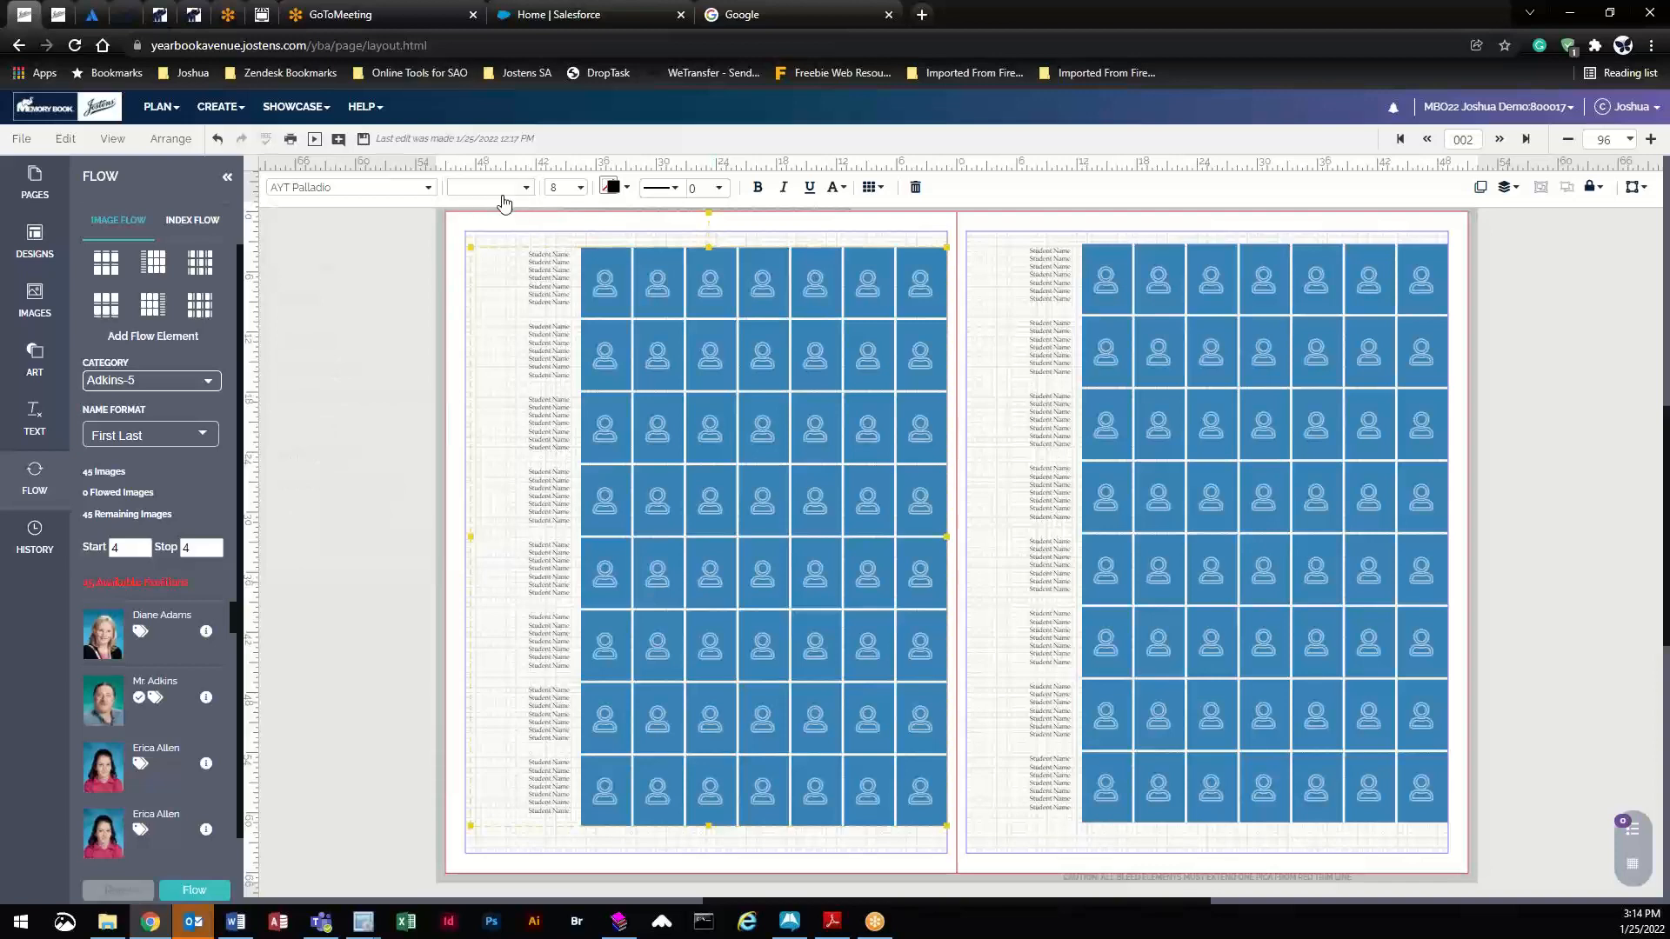
- Change the left-page student name font size to 9 after trying 10, then reselect the grid
left_click(580, 189)
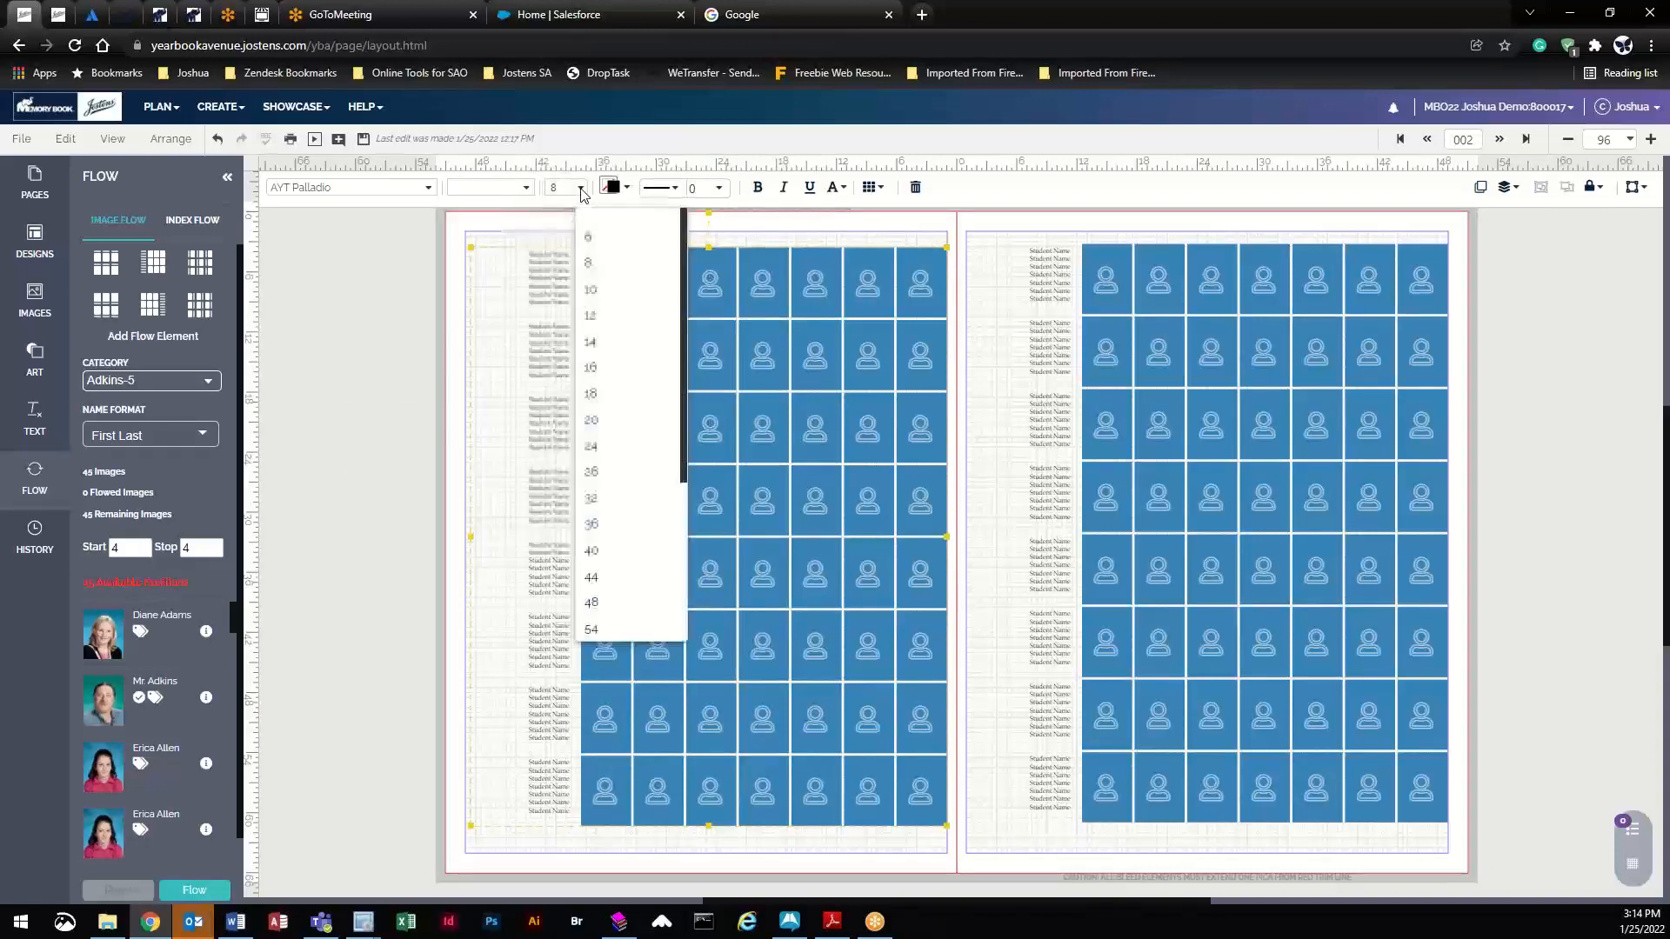
left_click(606, 292)
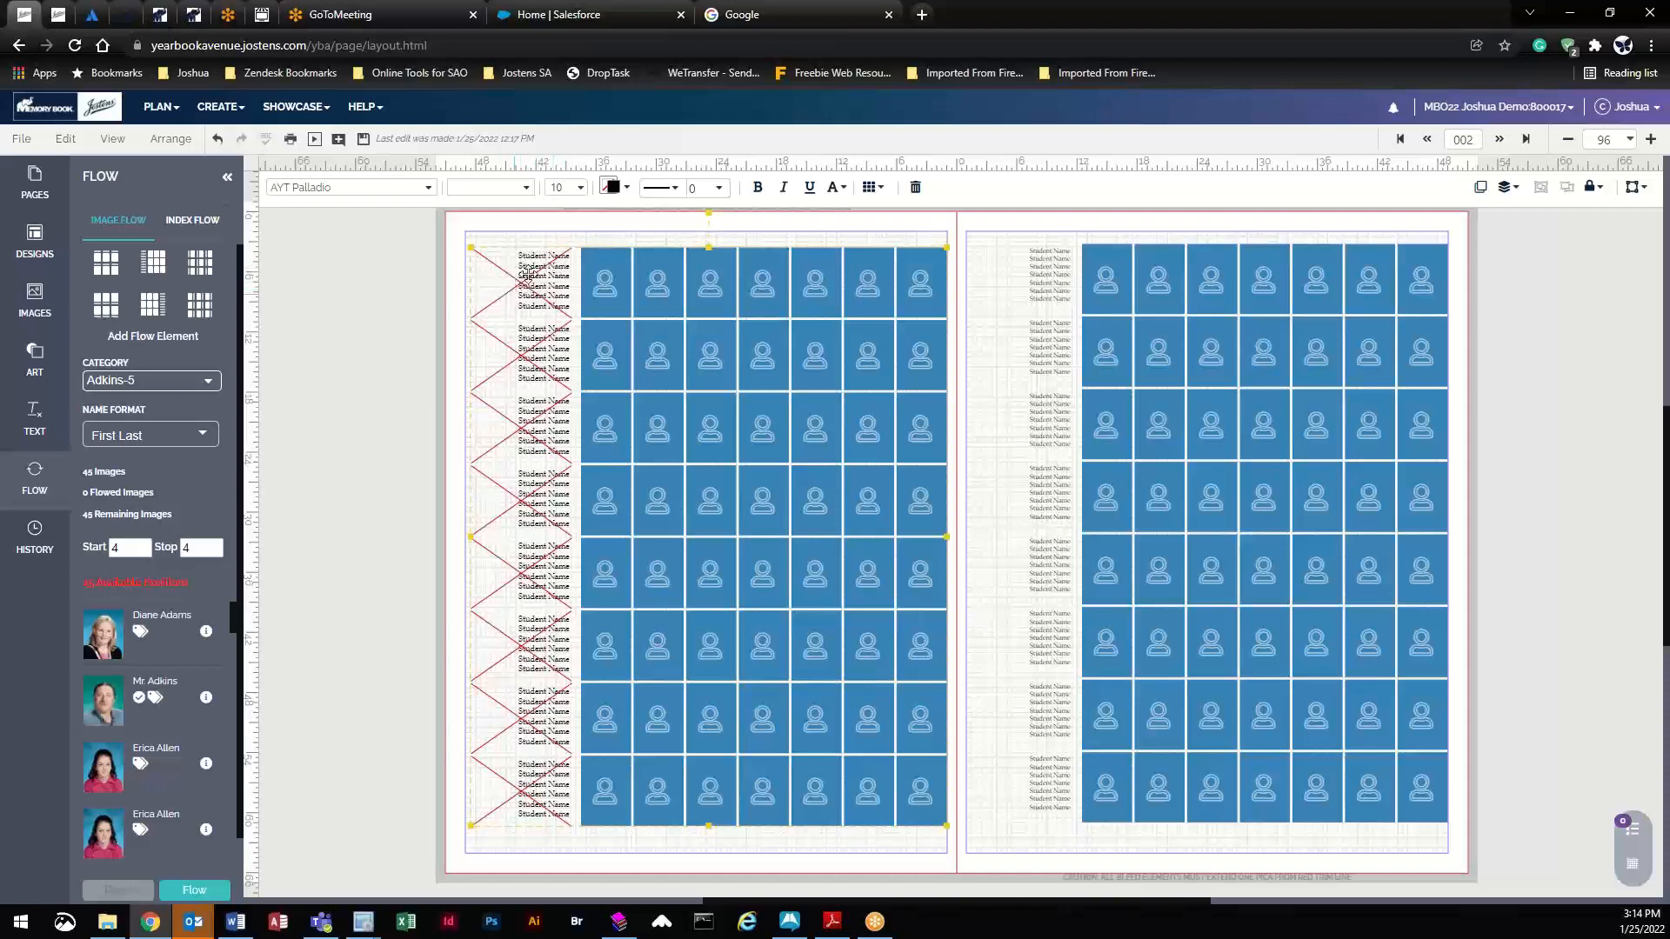
left_click(570, 187)
left_click(566, 188)
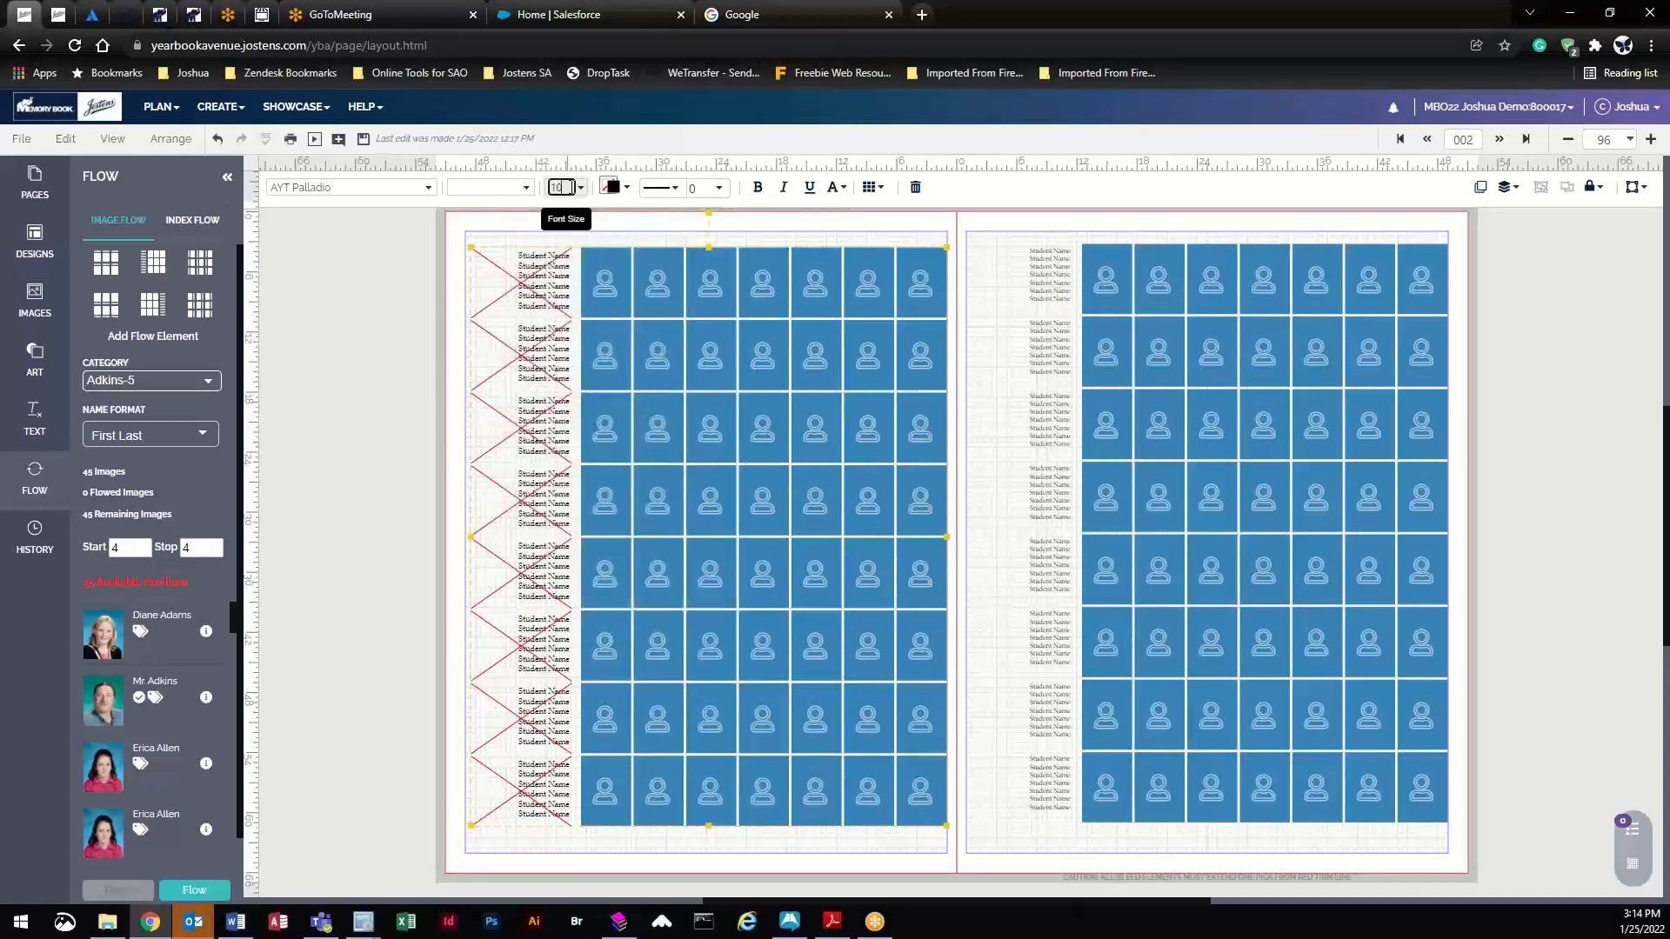
left_click_drag(566, 187, 551, 187)
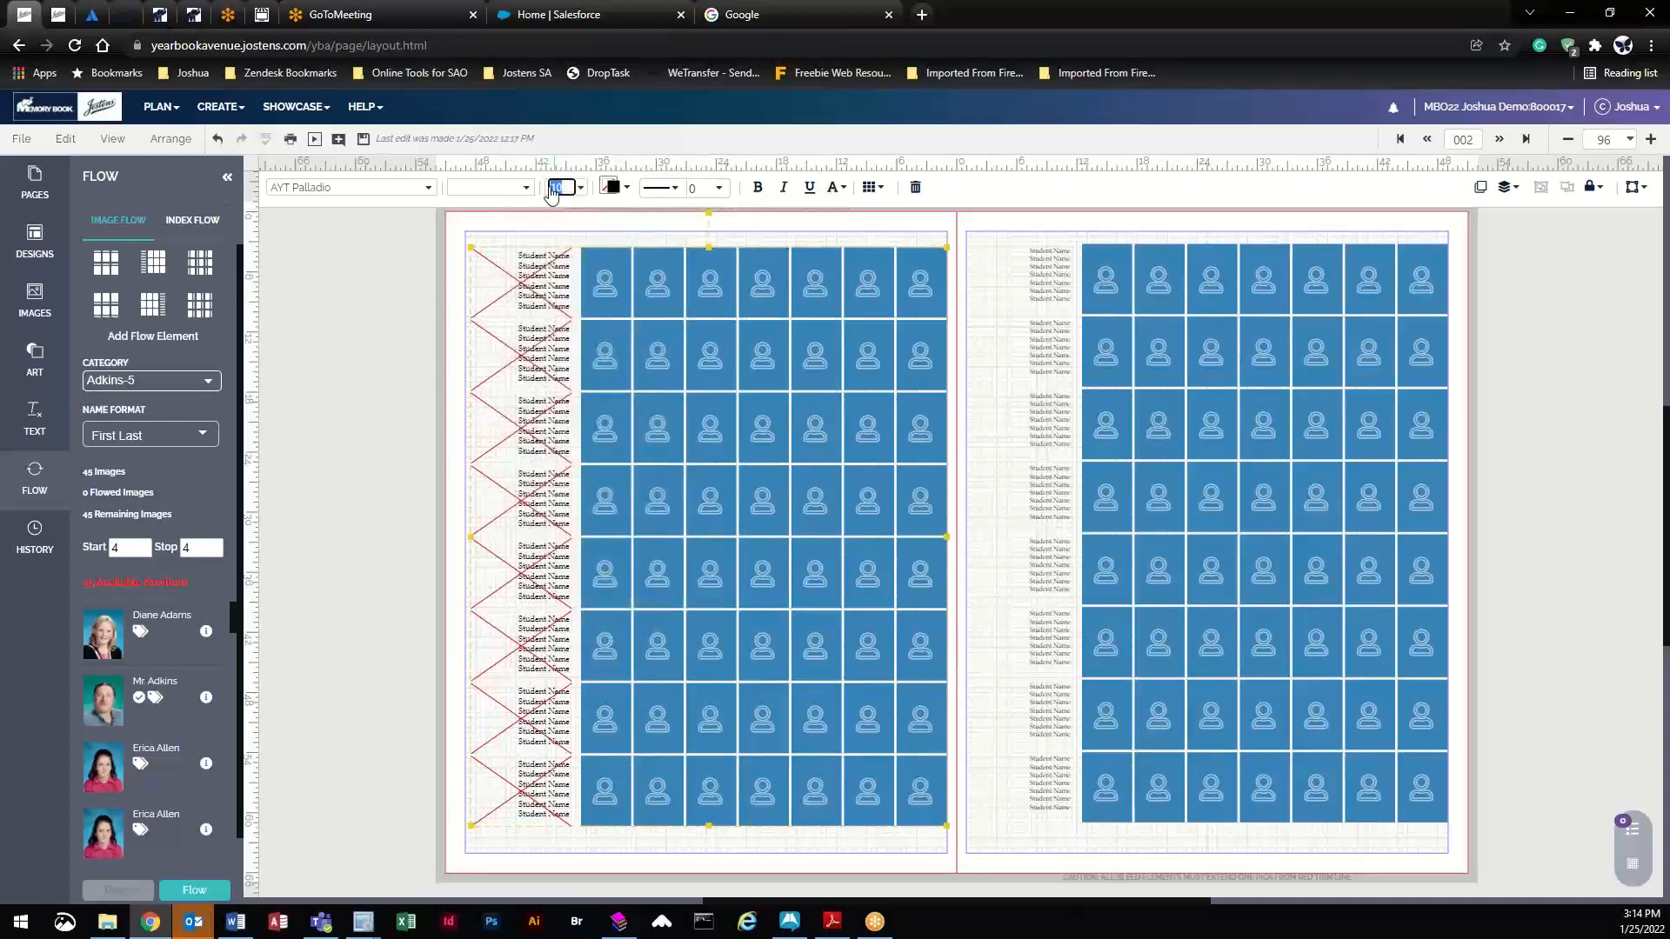
left_click(549, 209)
left_click(568, 184)
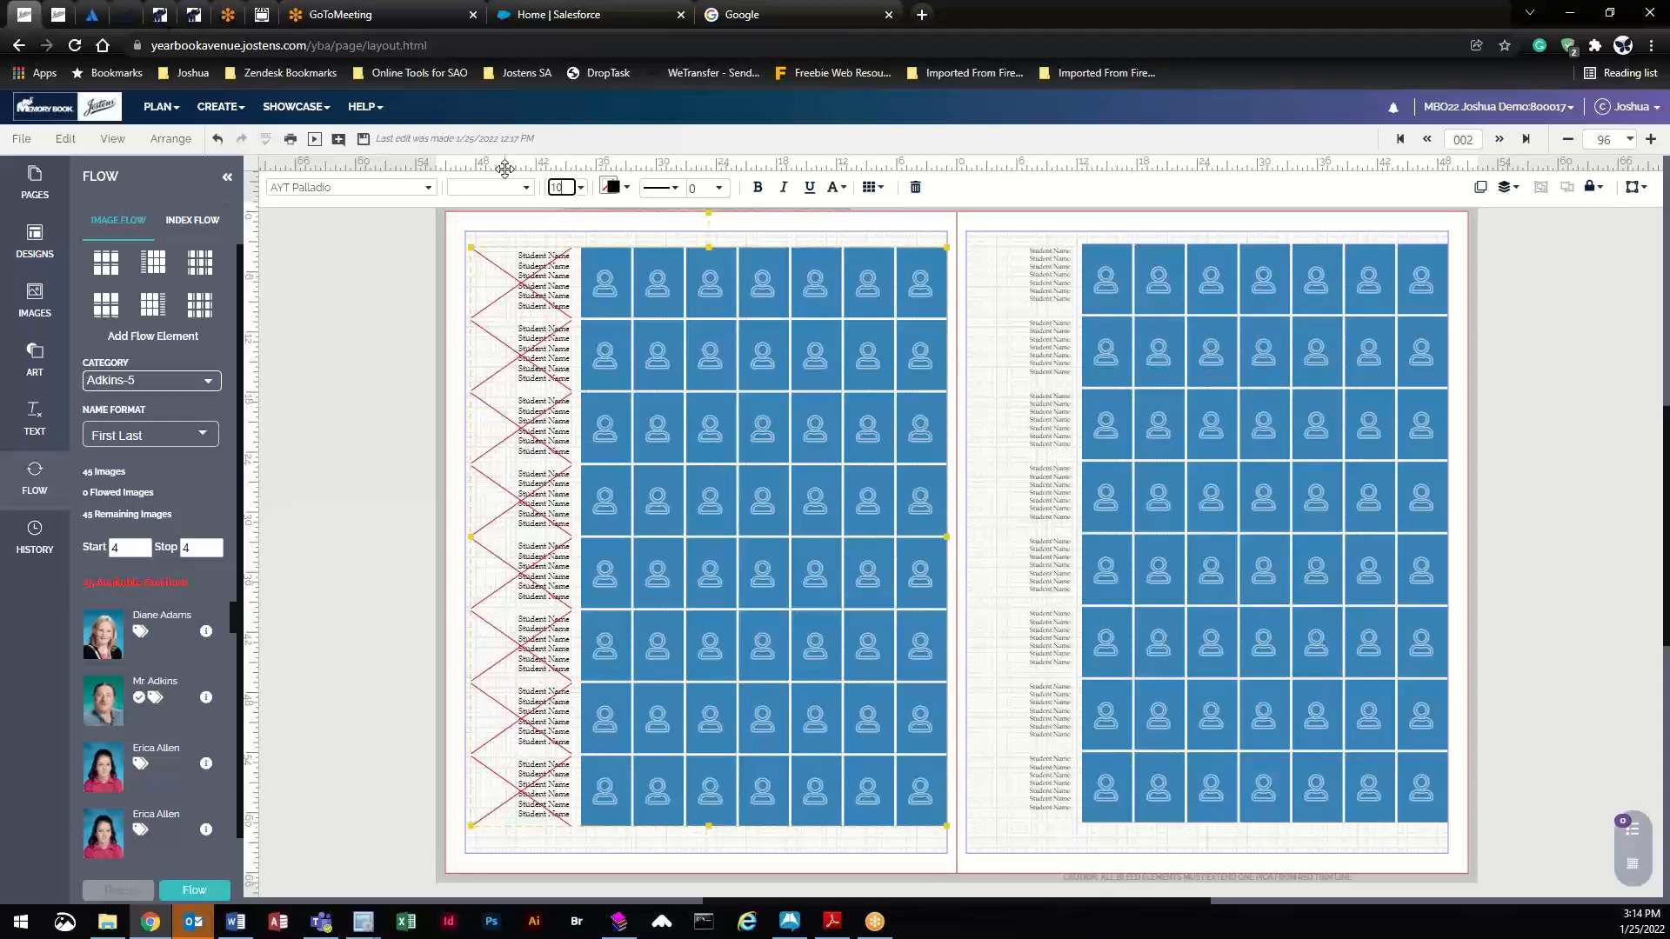
left_click(557, 187)
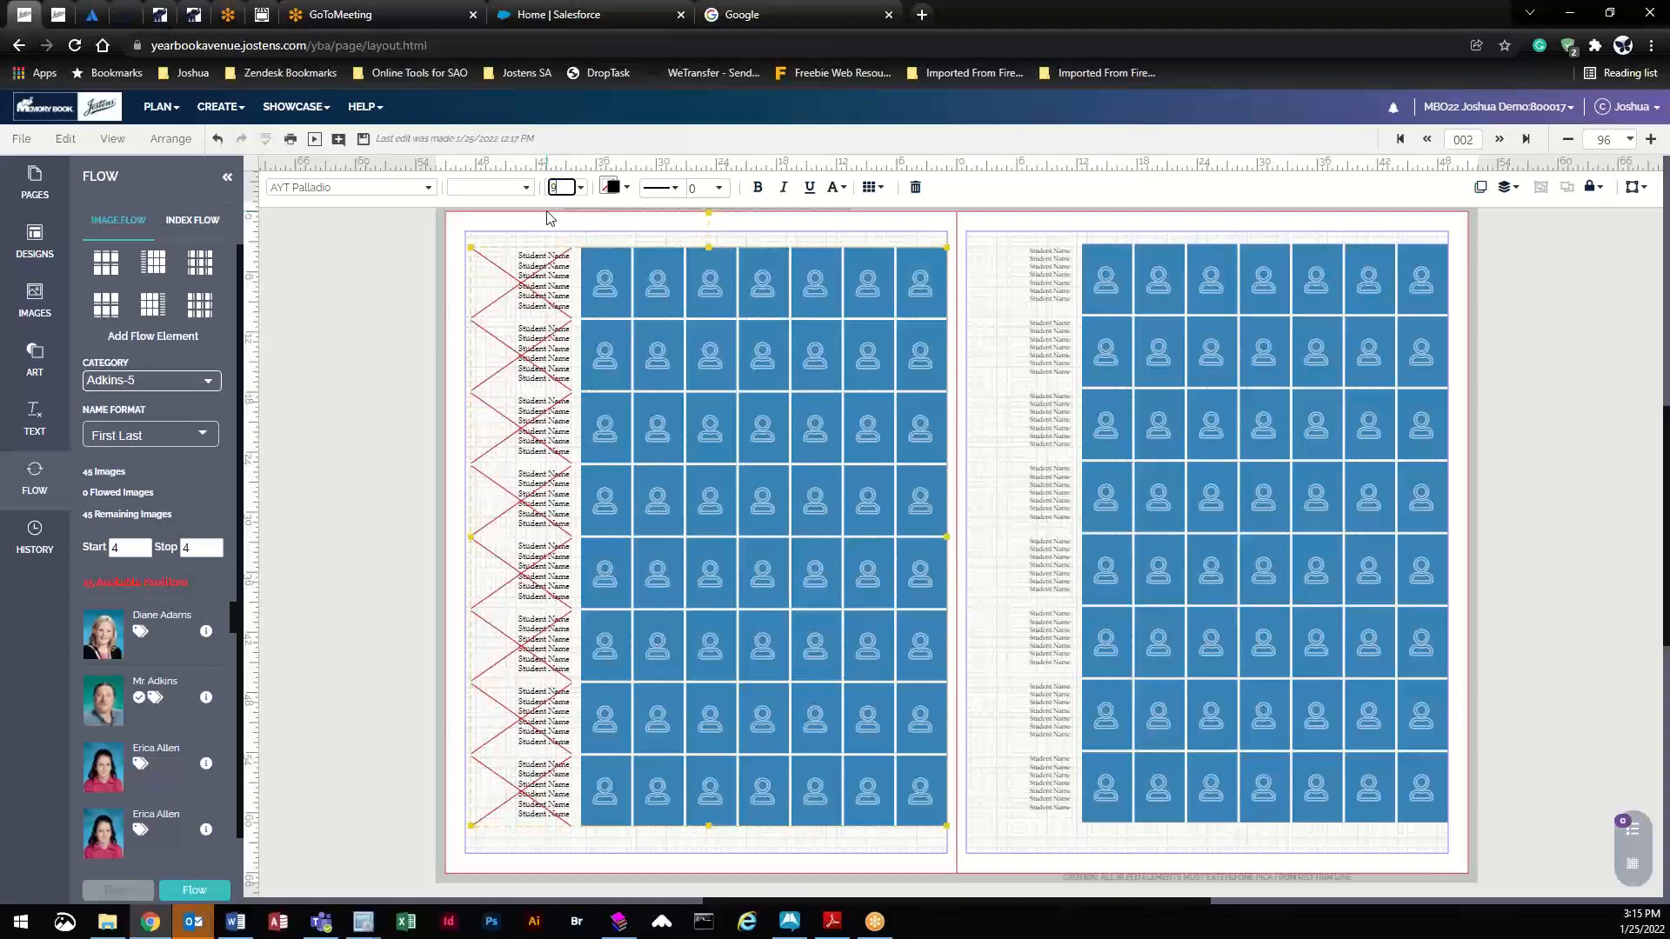
key("Return")
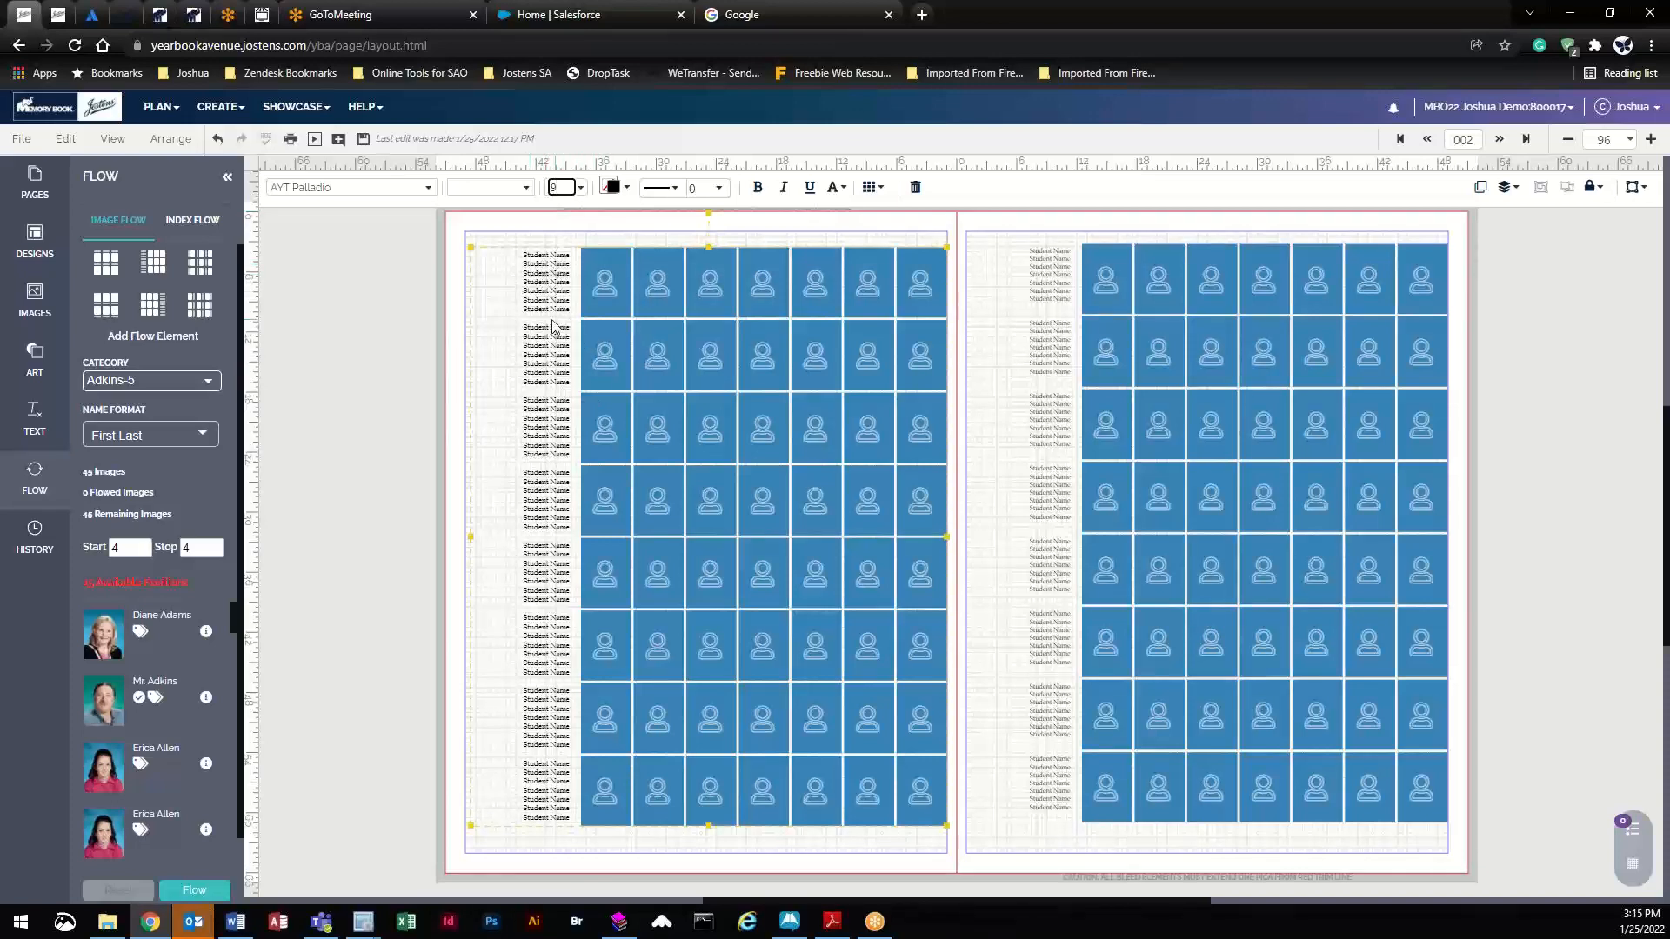
left_click(613, 227)
left_click(656, 272)
- Give the portrait frames a solid border line and zoom to 200%
left_click(663, 191)
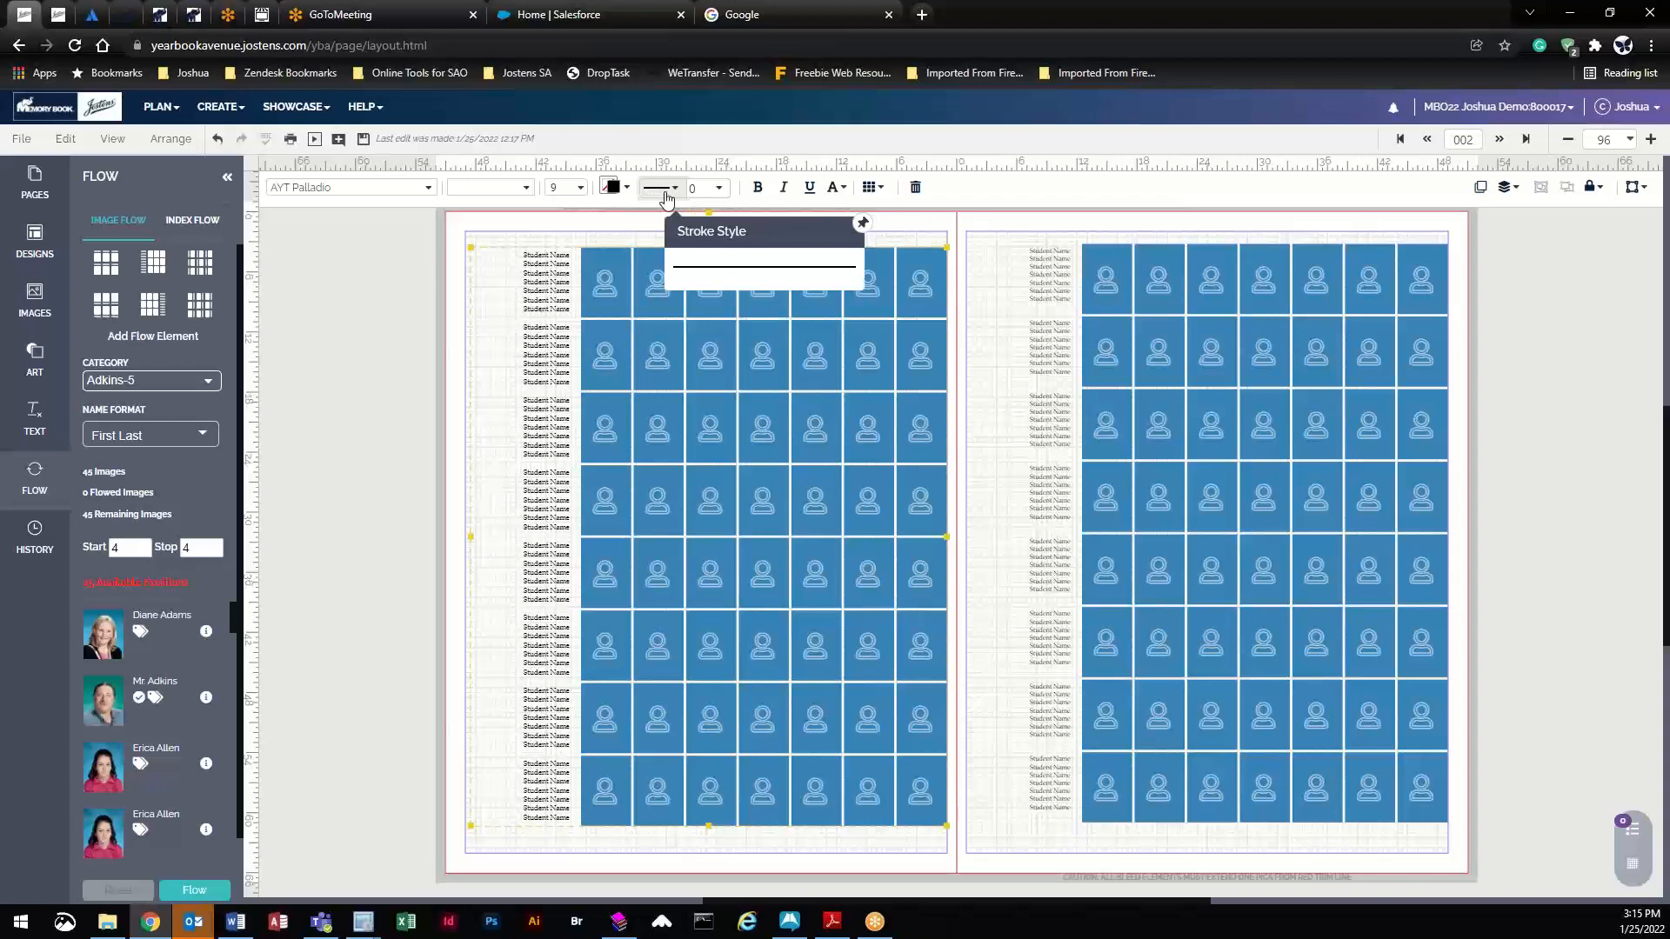
left_click(706, 270)
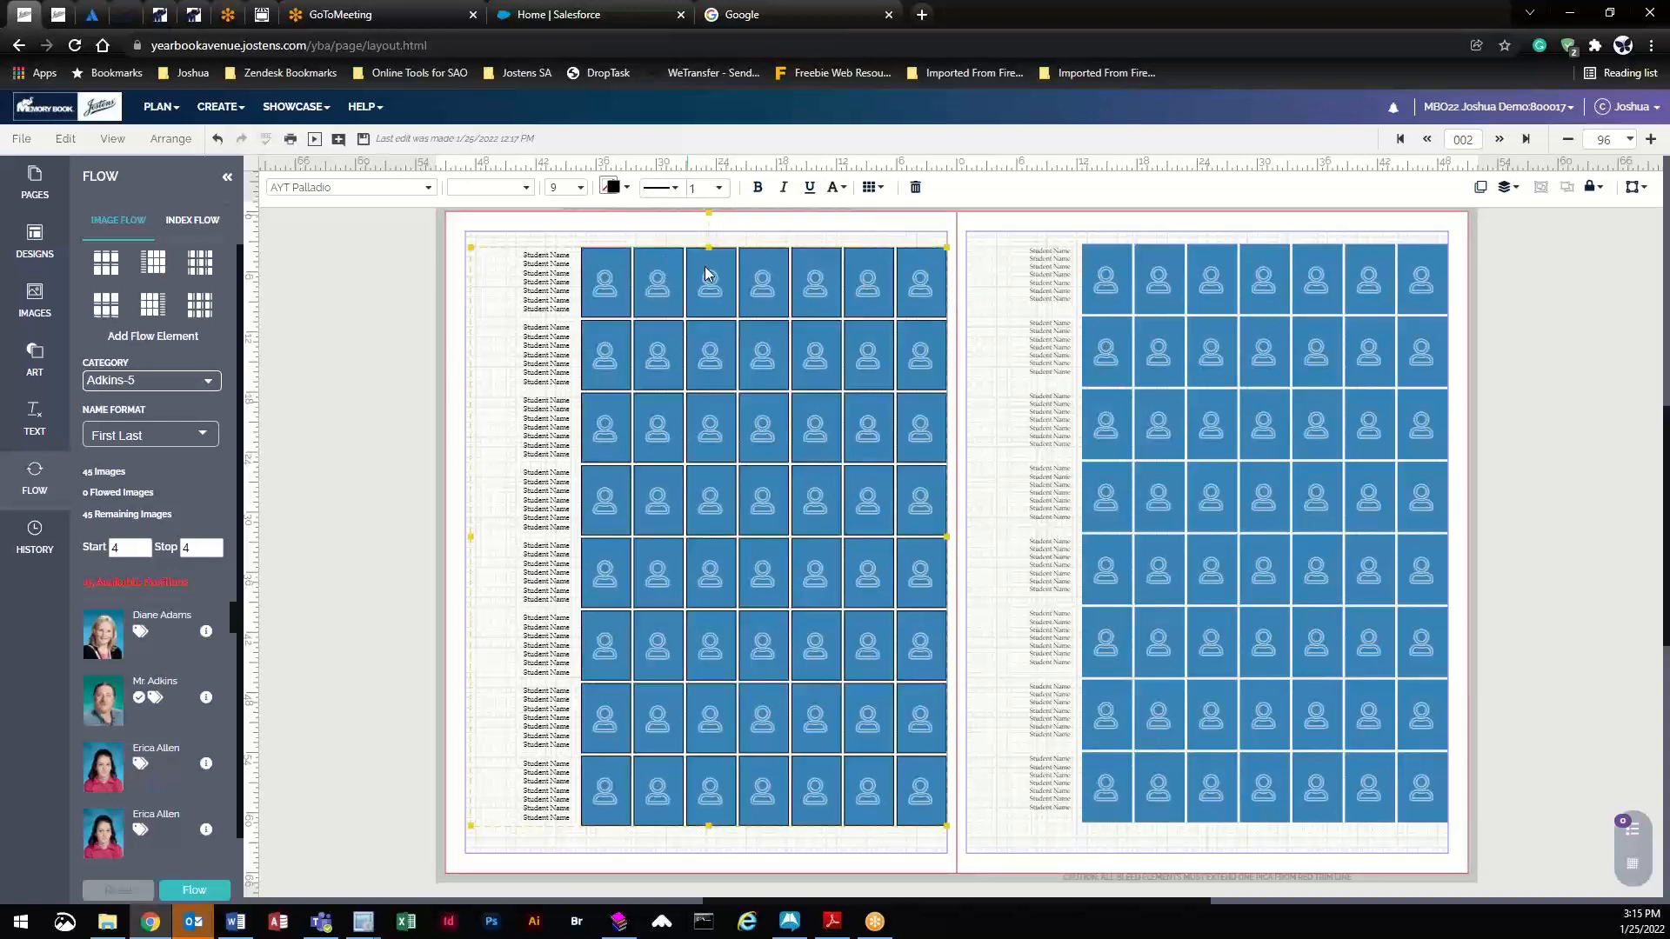
left_click(1629, 140)
left_click(1585, 287)
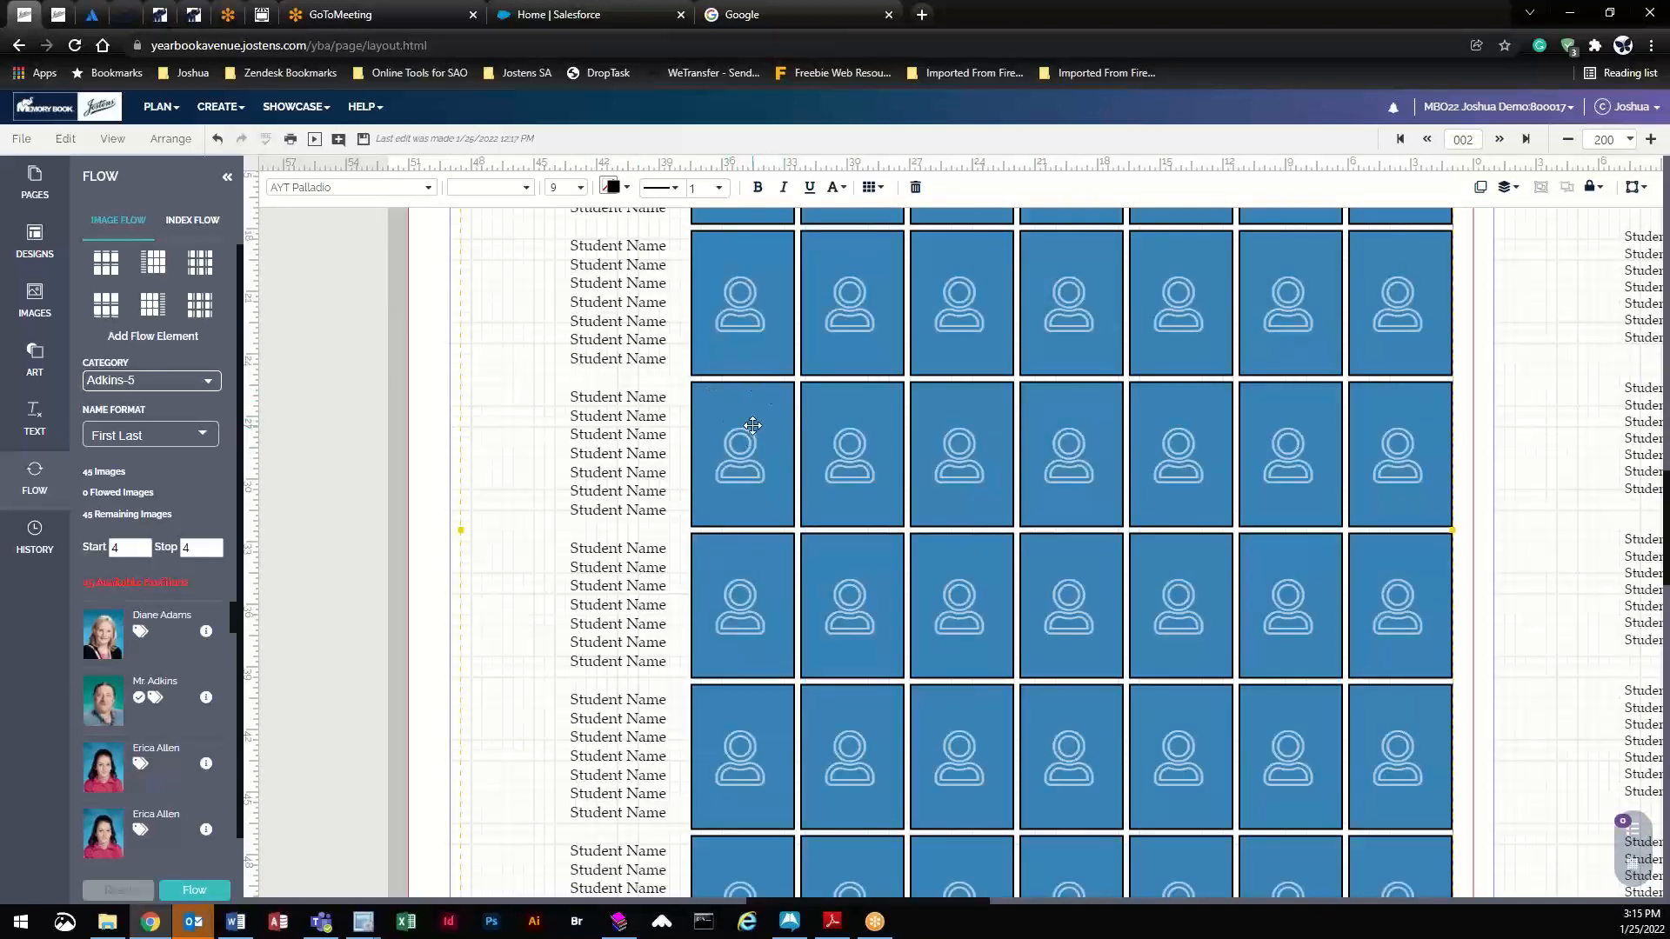
- Colour the portrait border strokes CS Honey, after trying CS Tiger Lily
left_click(623, 193)
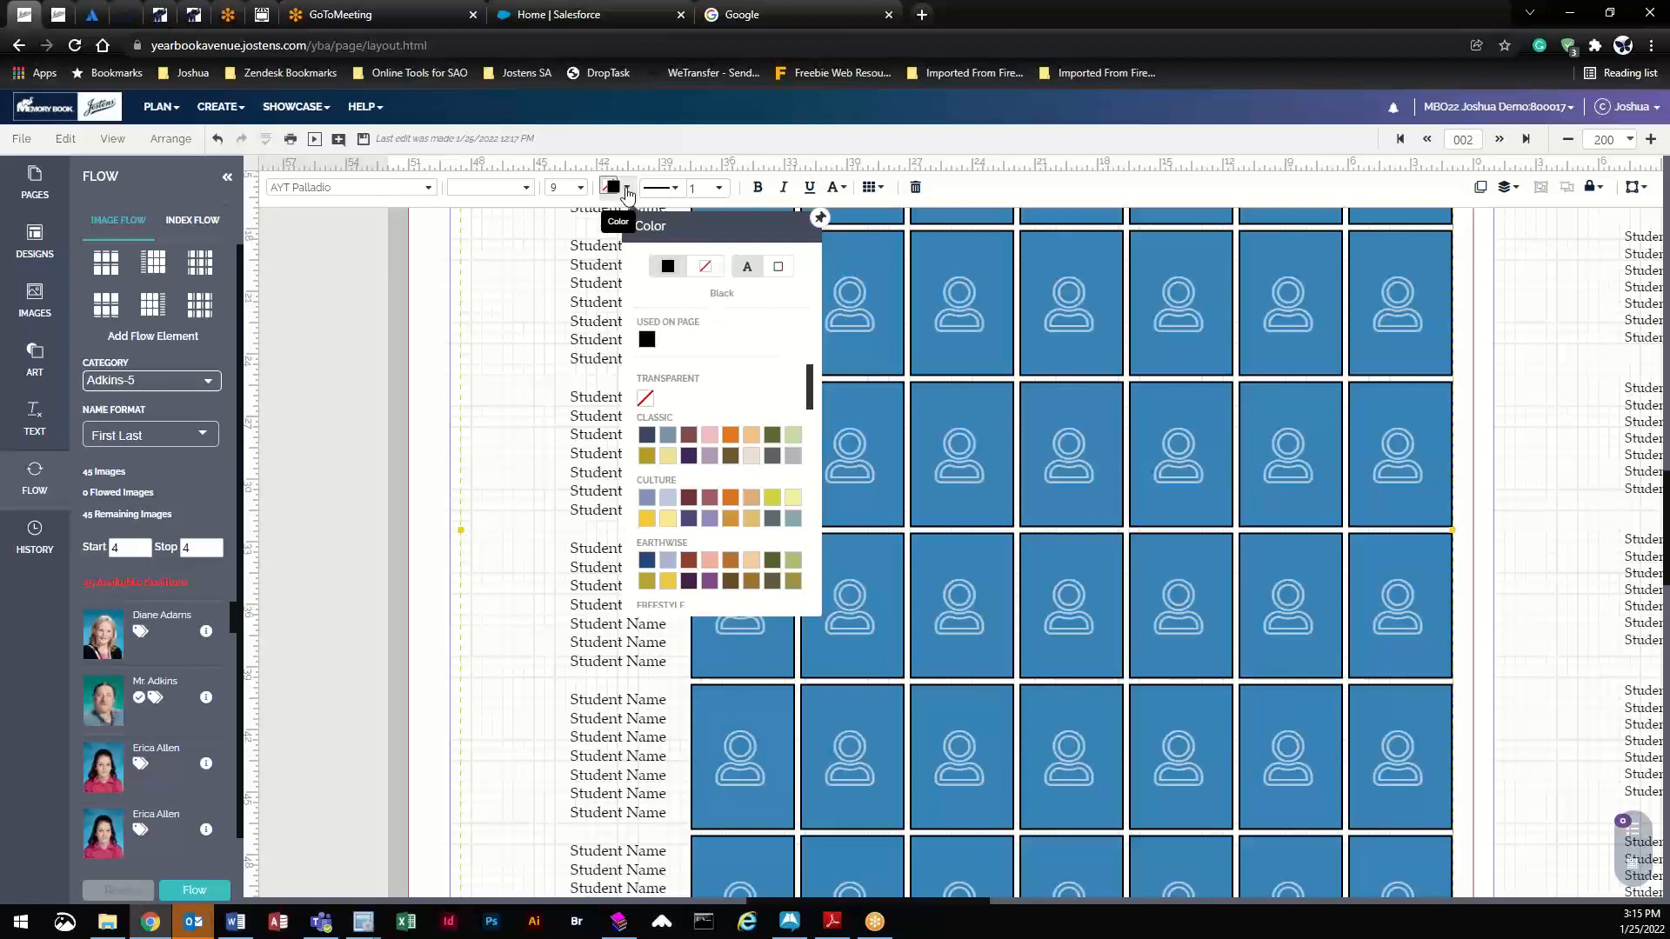
left_click(627, 189)
left_click(627, 190)
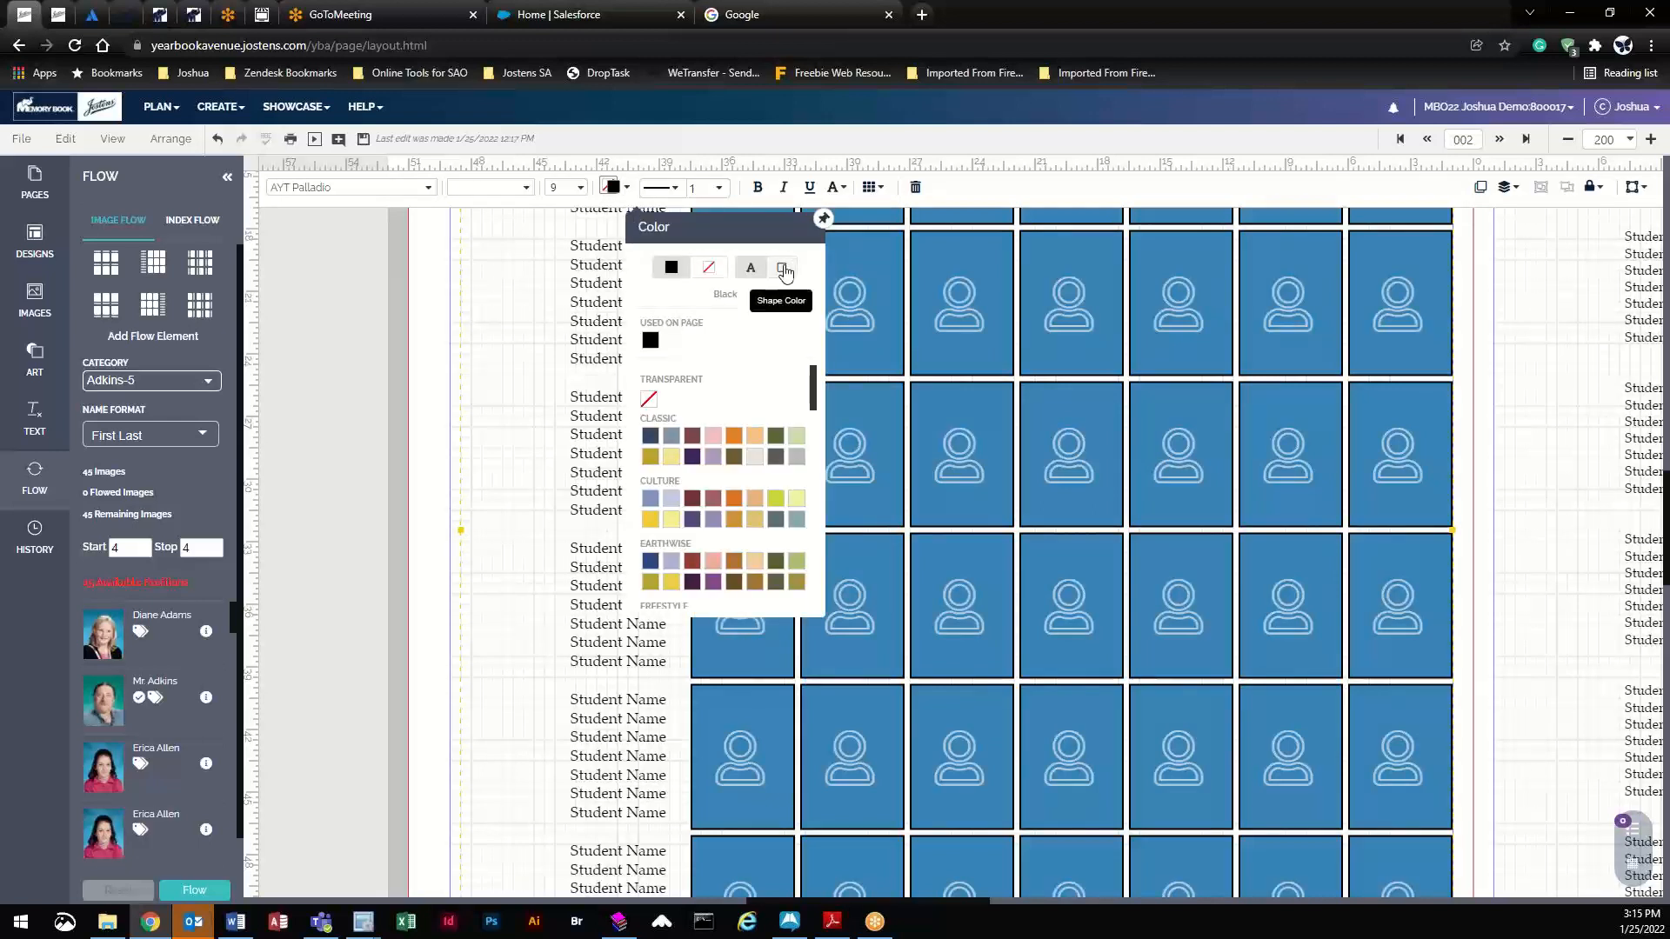
left_click(782, 271)
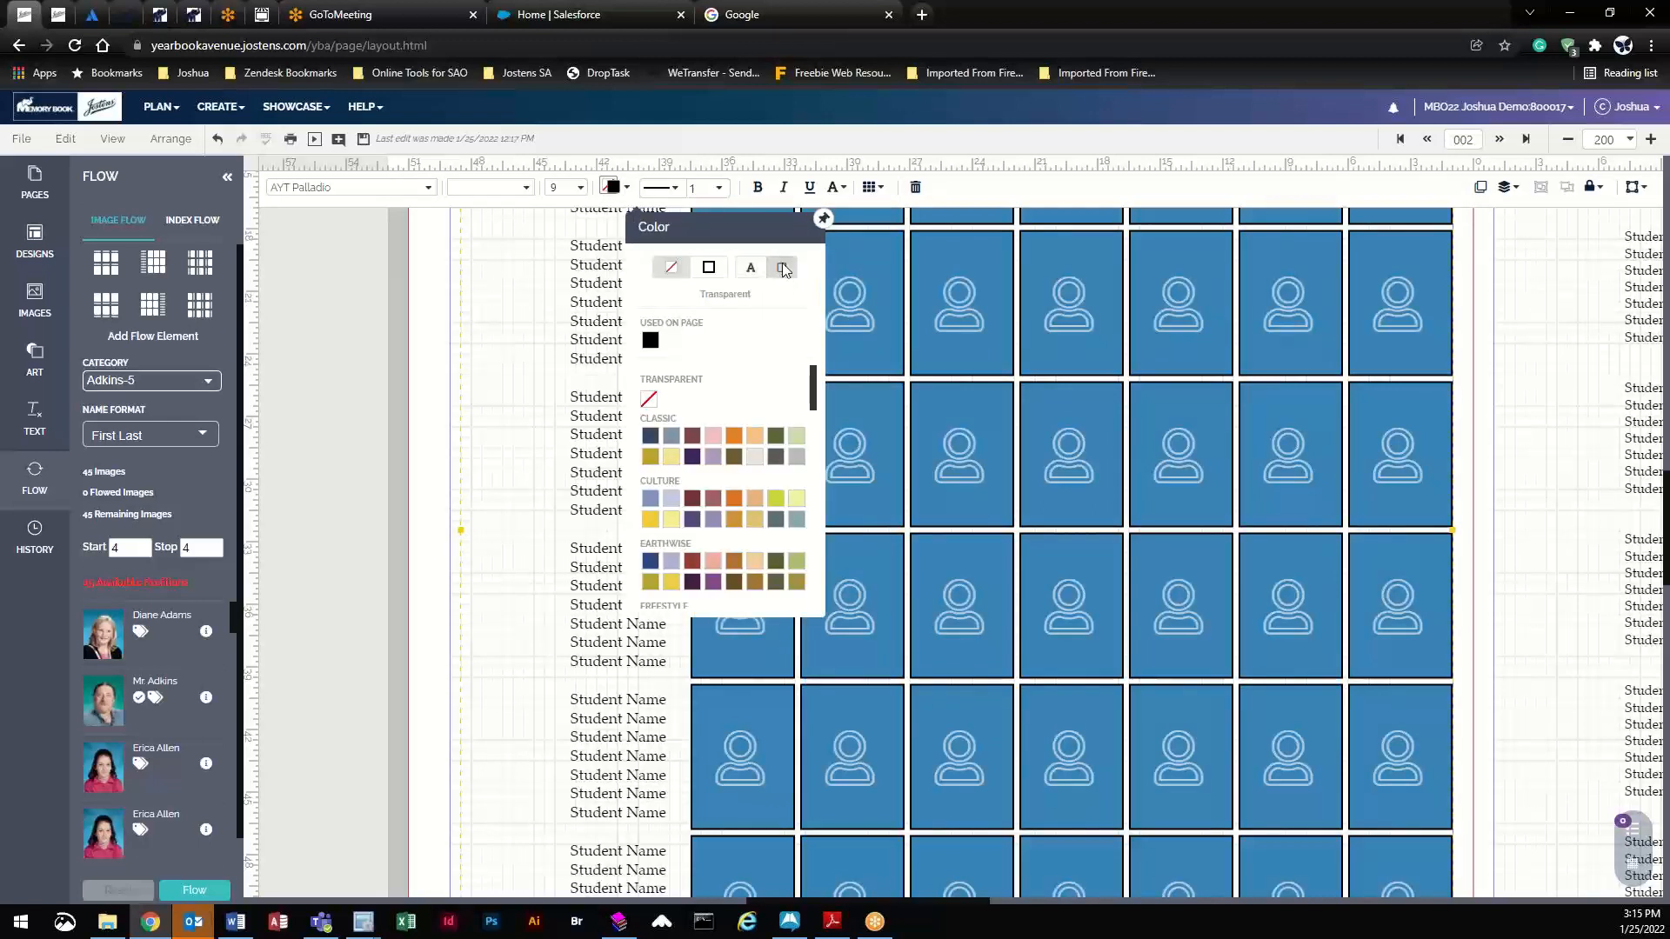
left_click(710, 272)
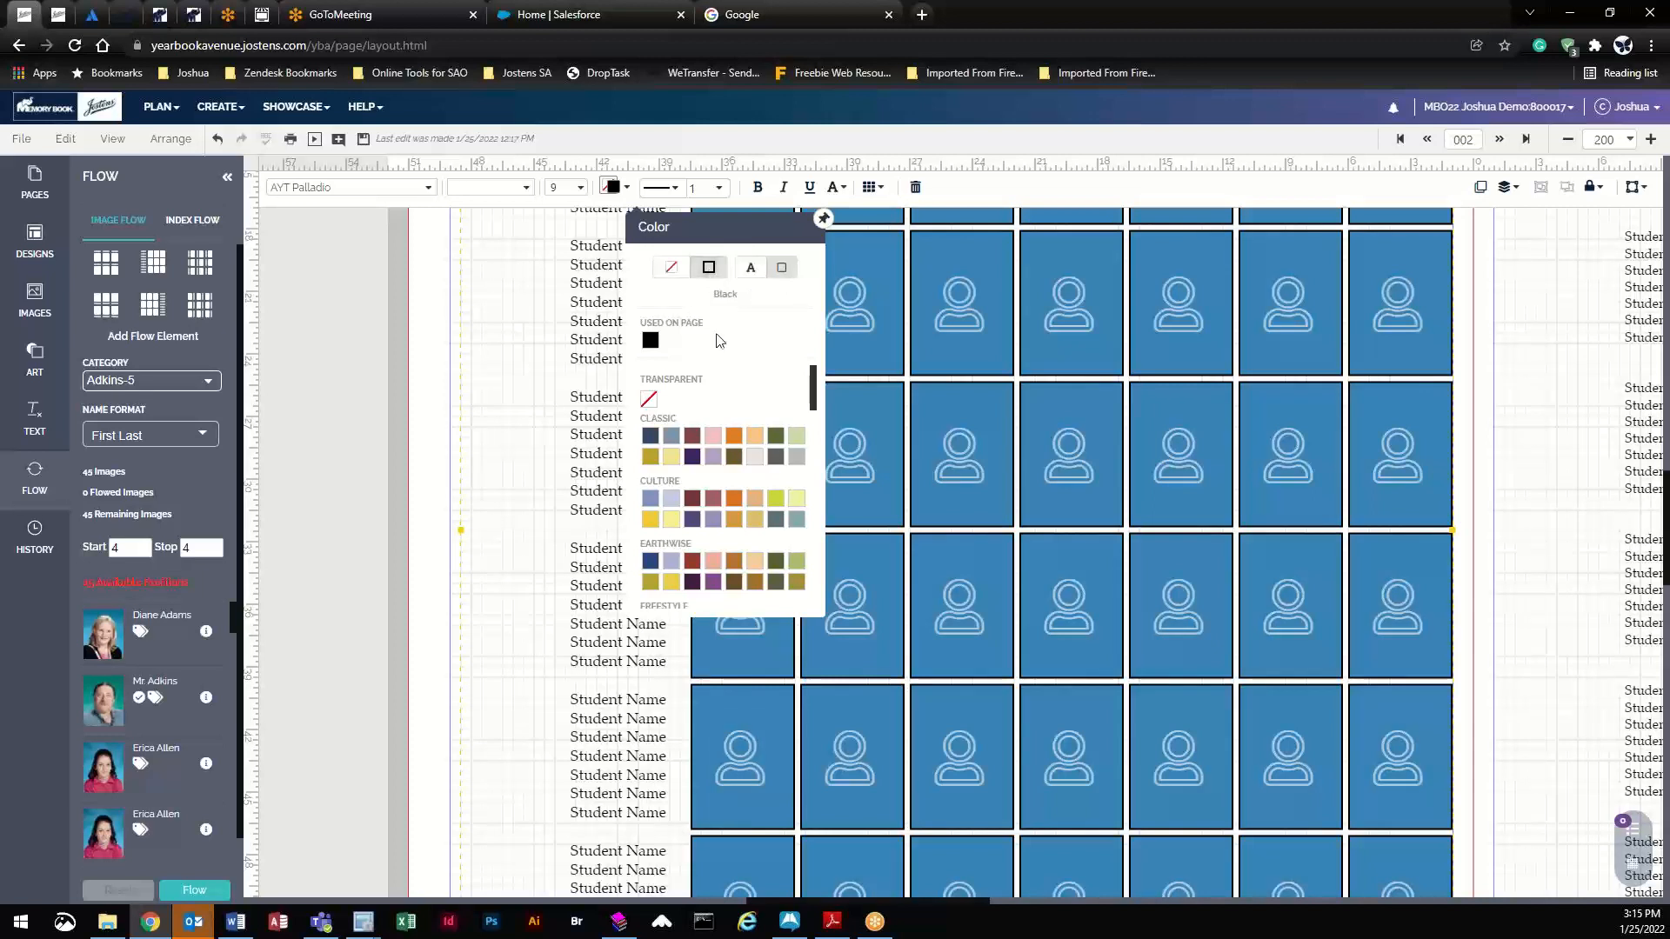
left_click(733, 437)
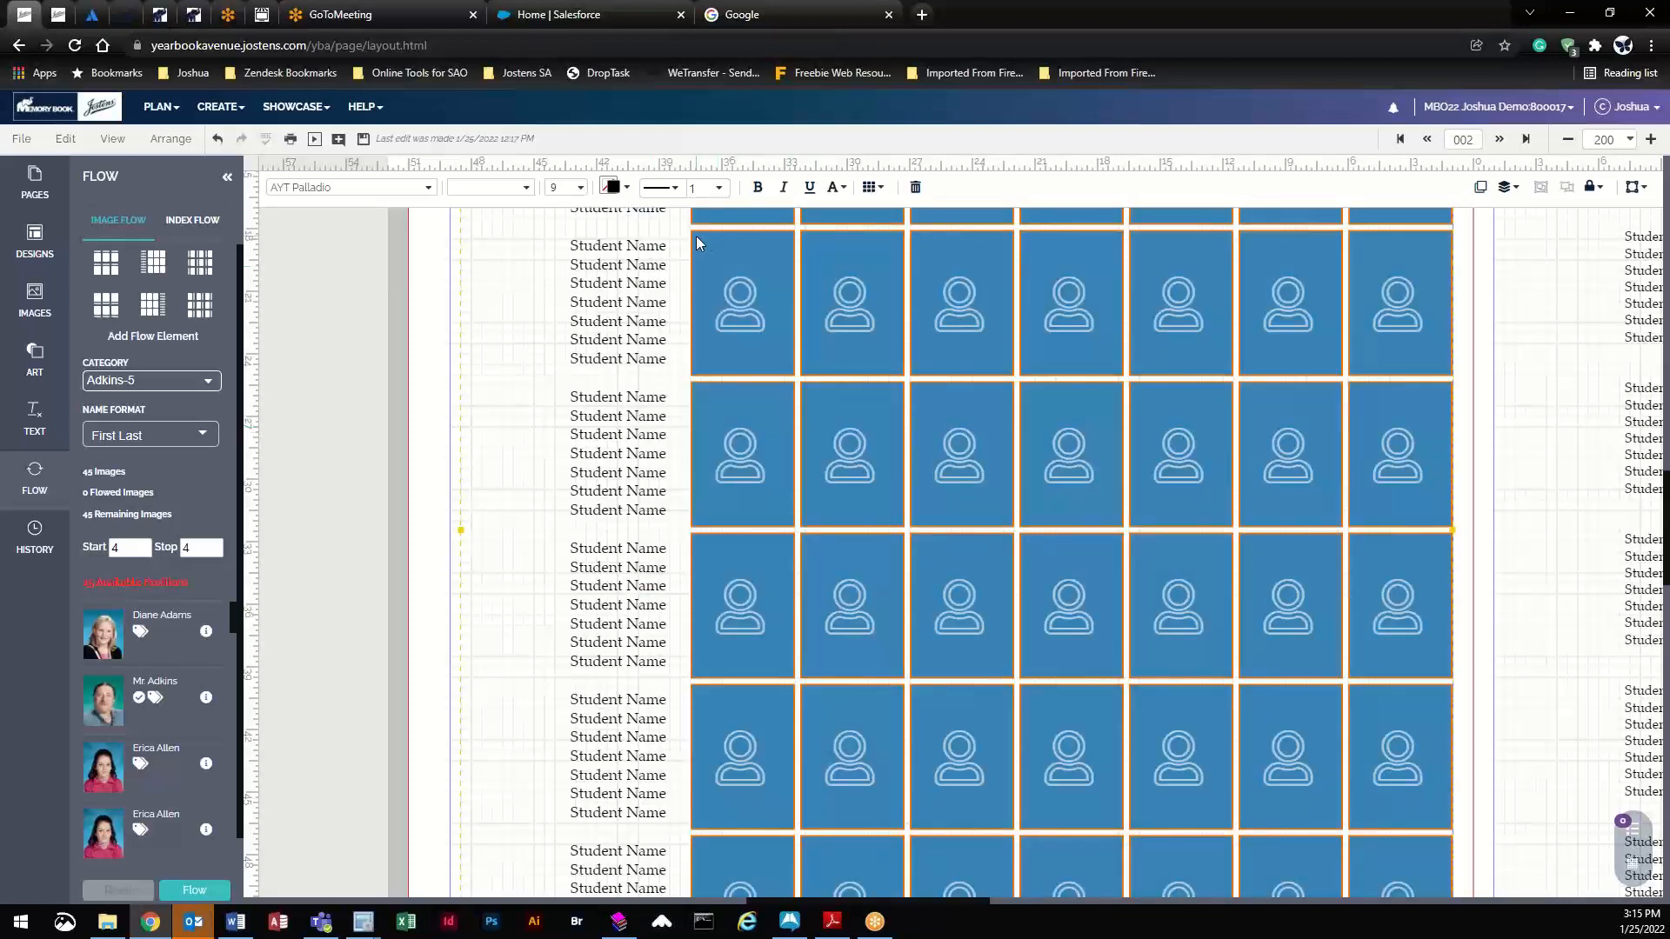
left_click(612, 187)
left_click(711, 269)
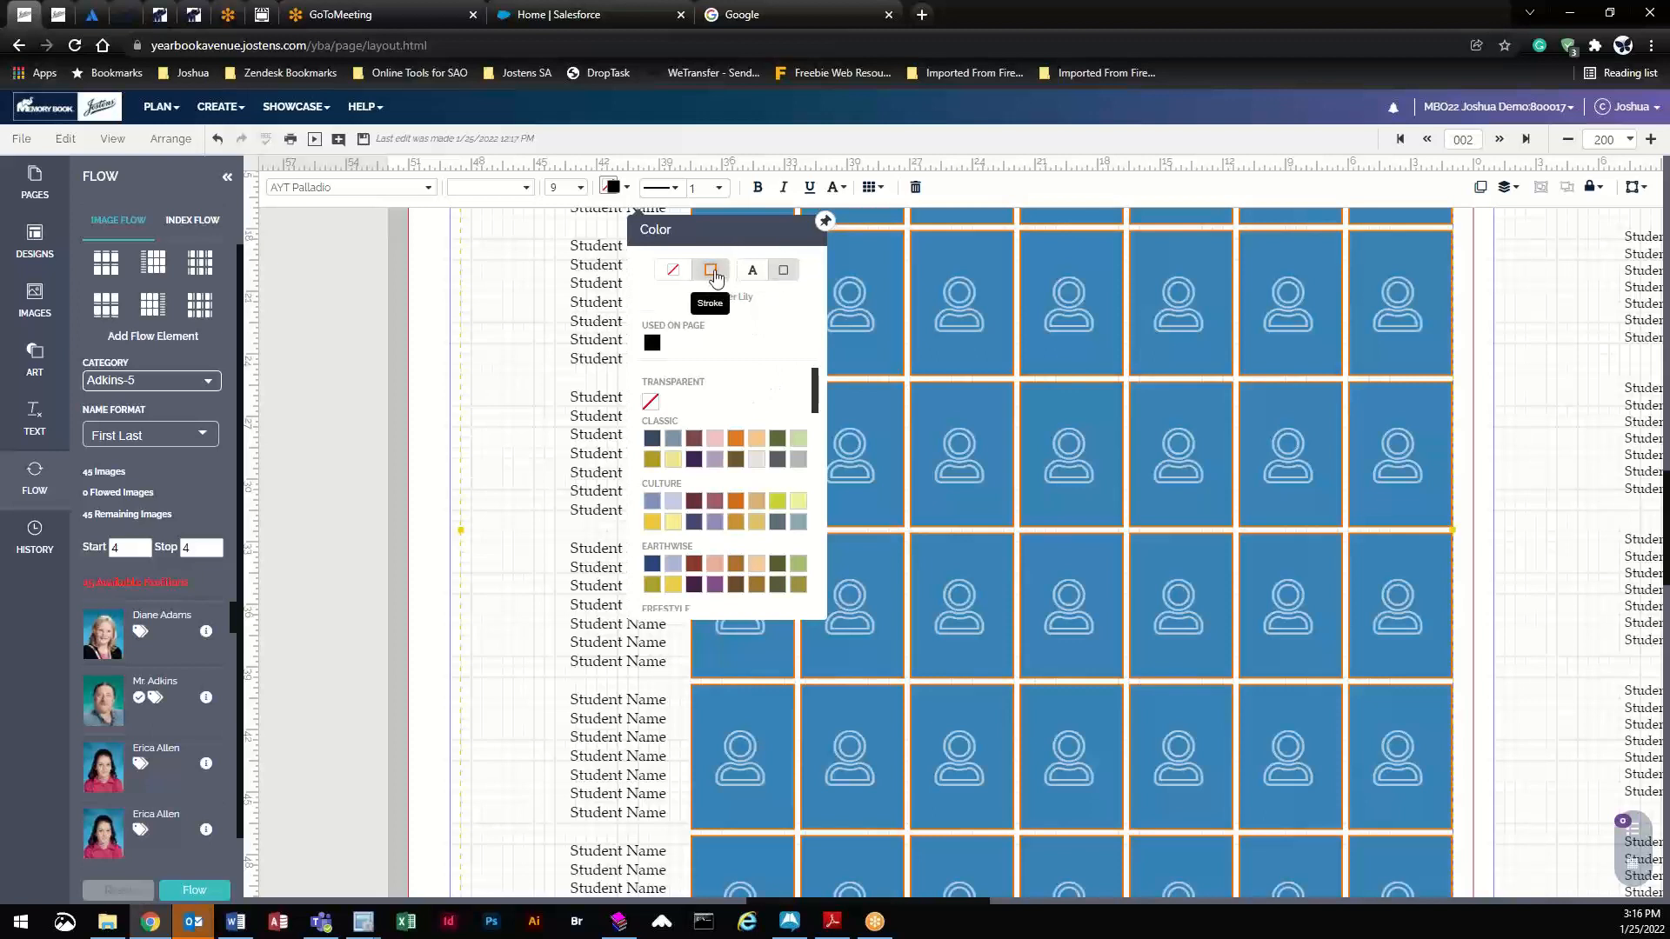
left_click(674, 461)
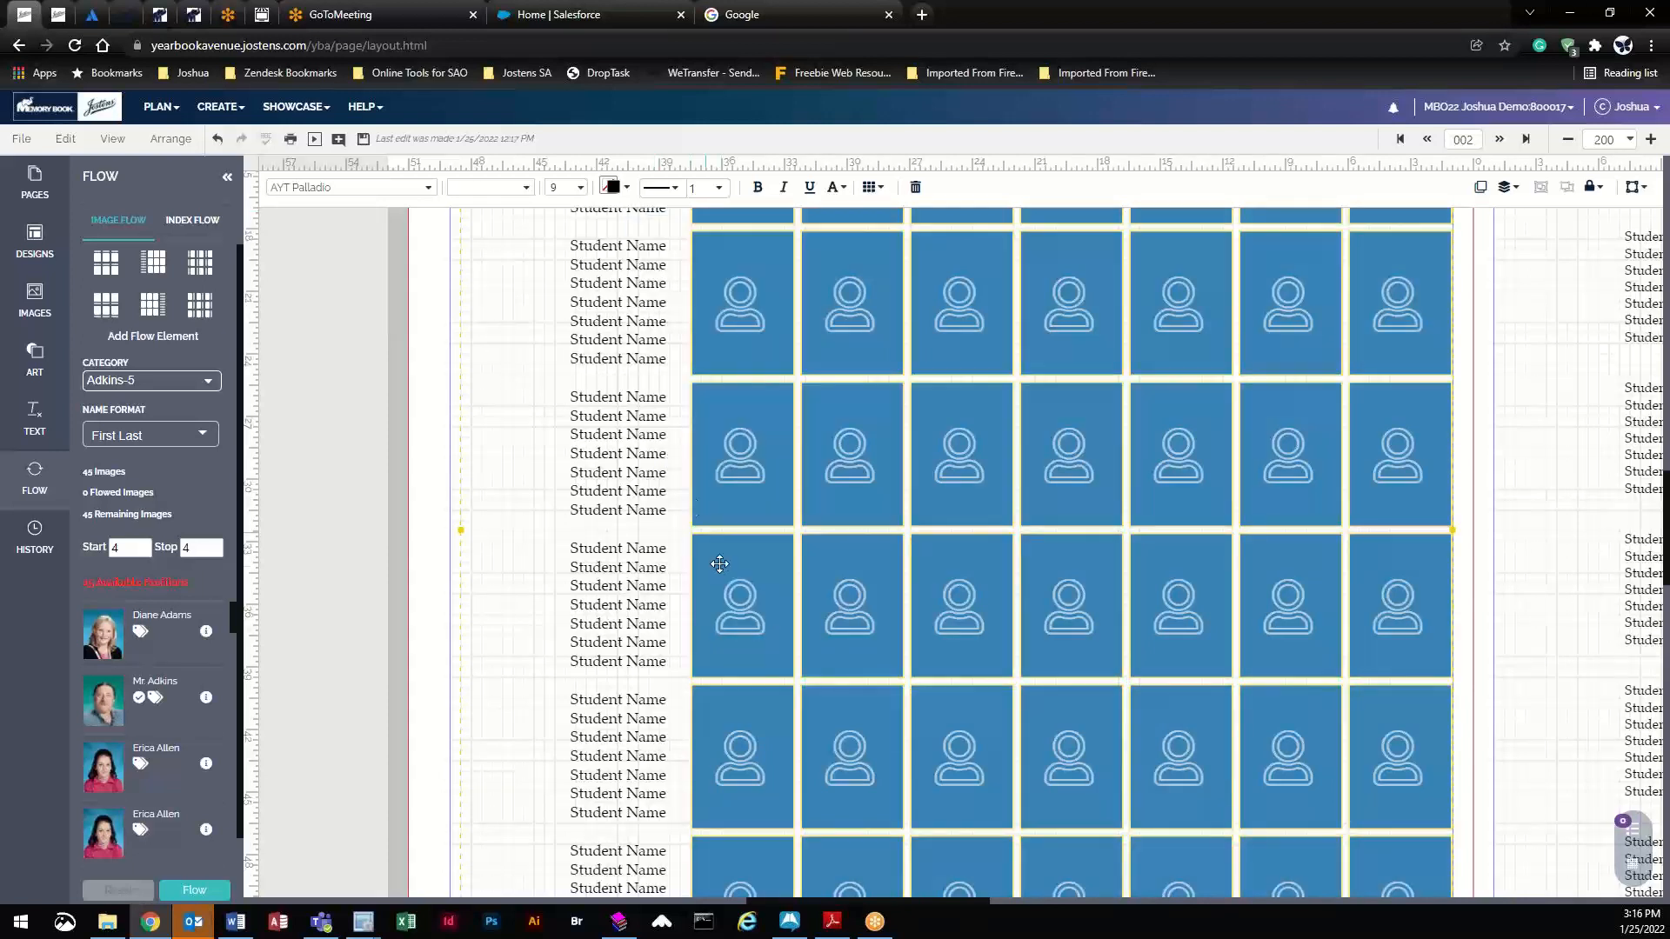
- Set the portrait border thickness to 0.75 pt, after trying 2 pt, and show Flow Options
left_click(717, 189)
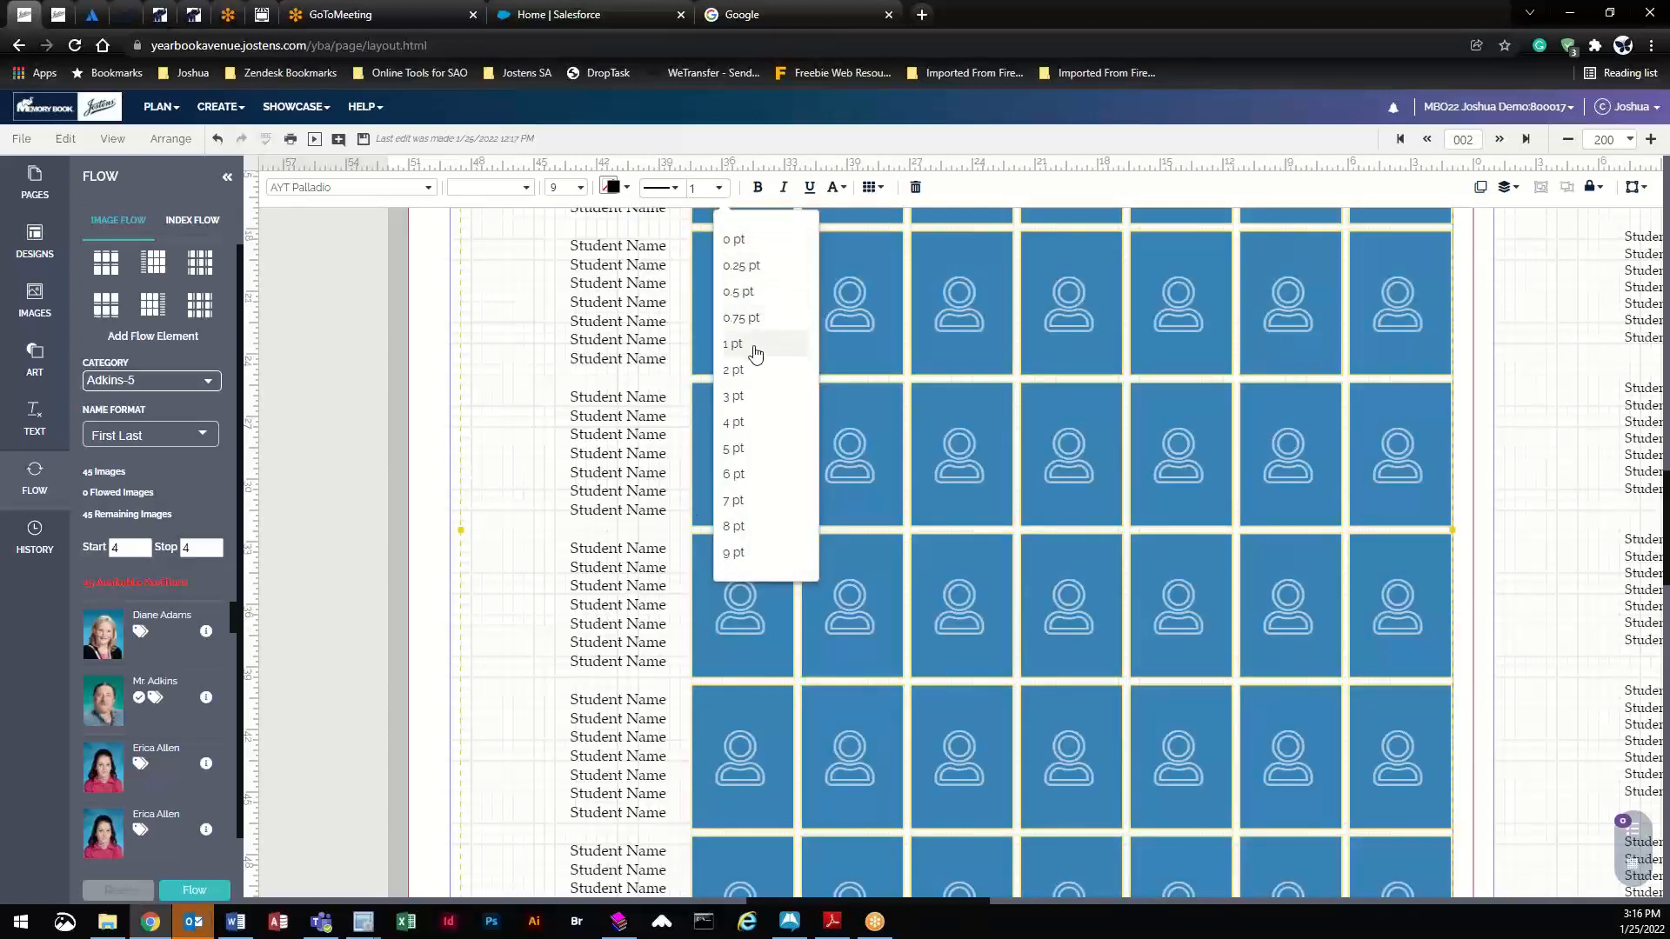
left_click(734, 371)
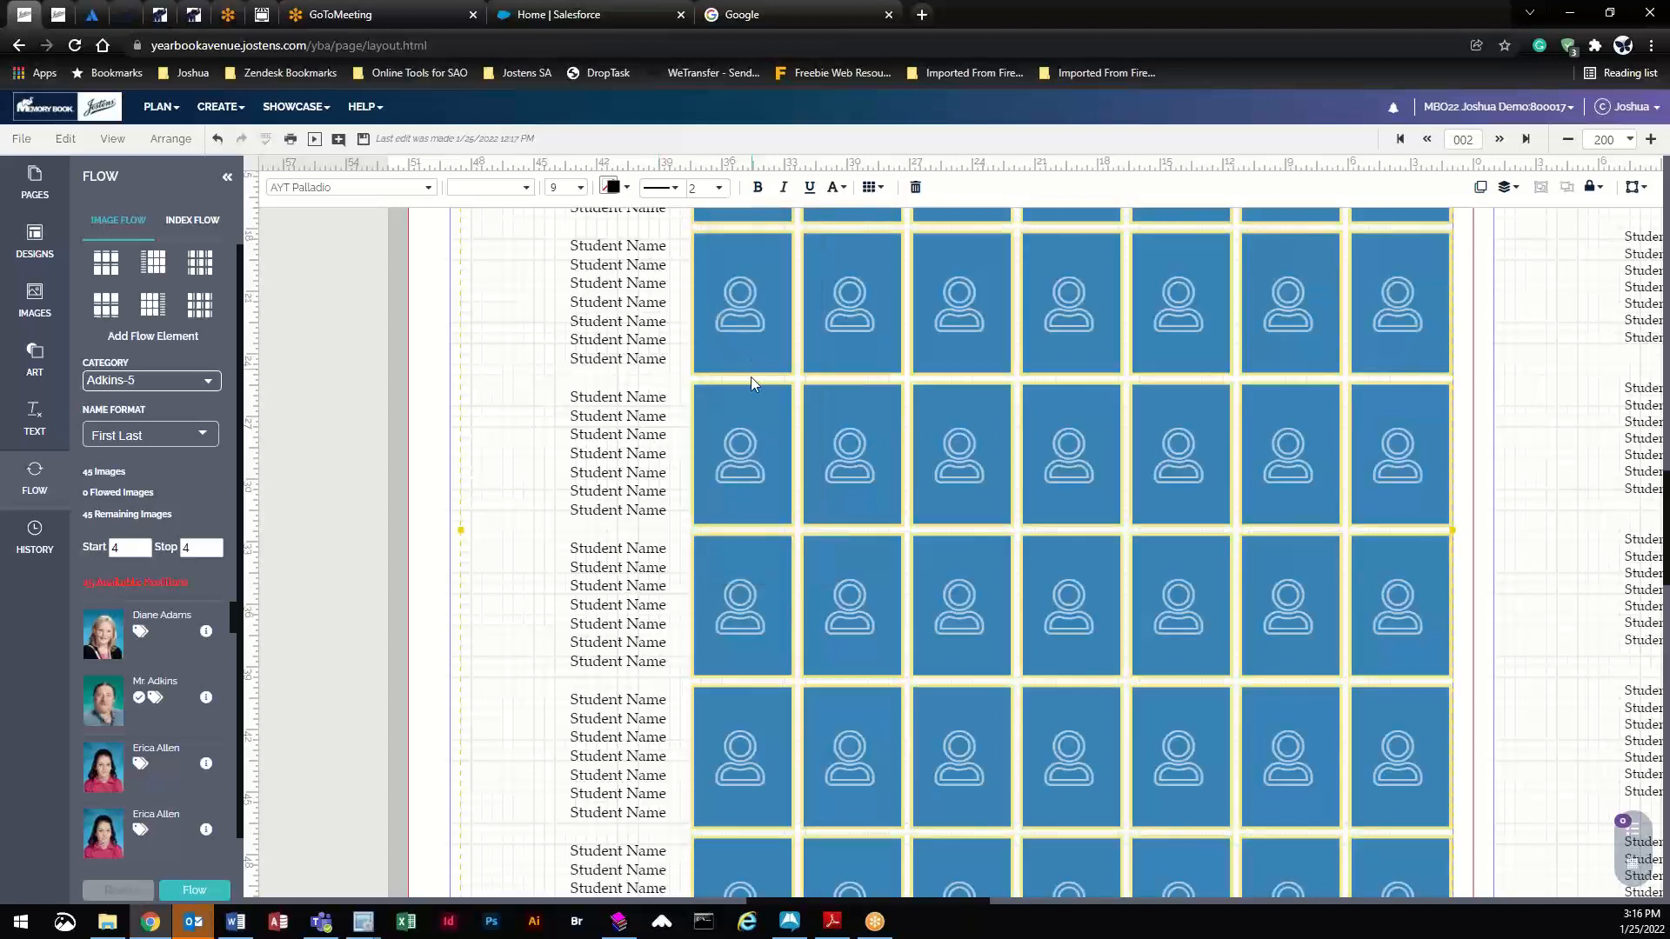
left_click(719, 190)
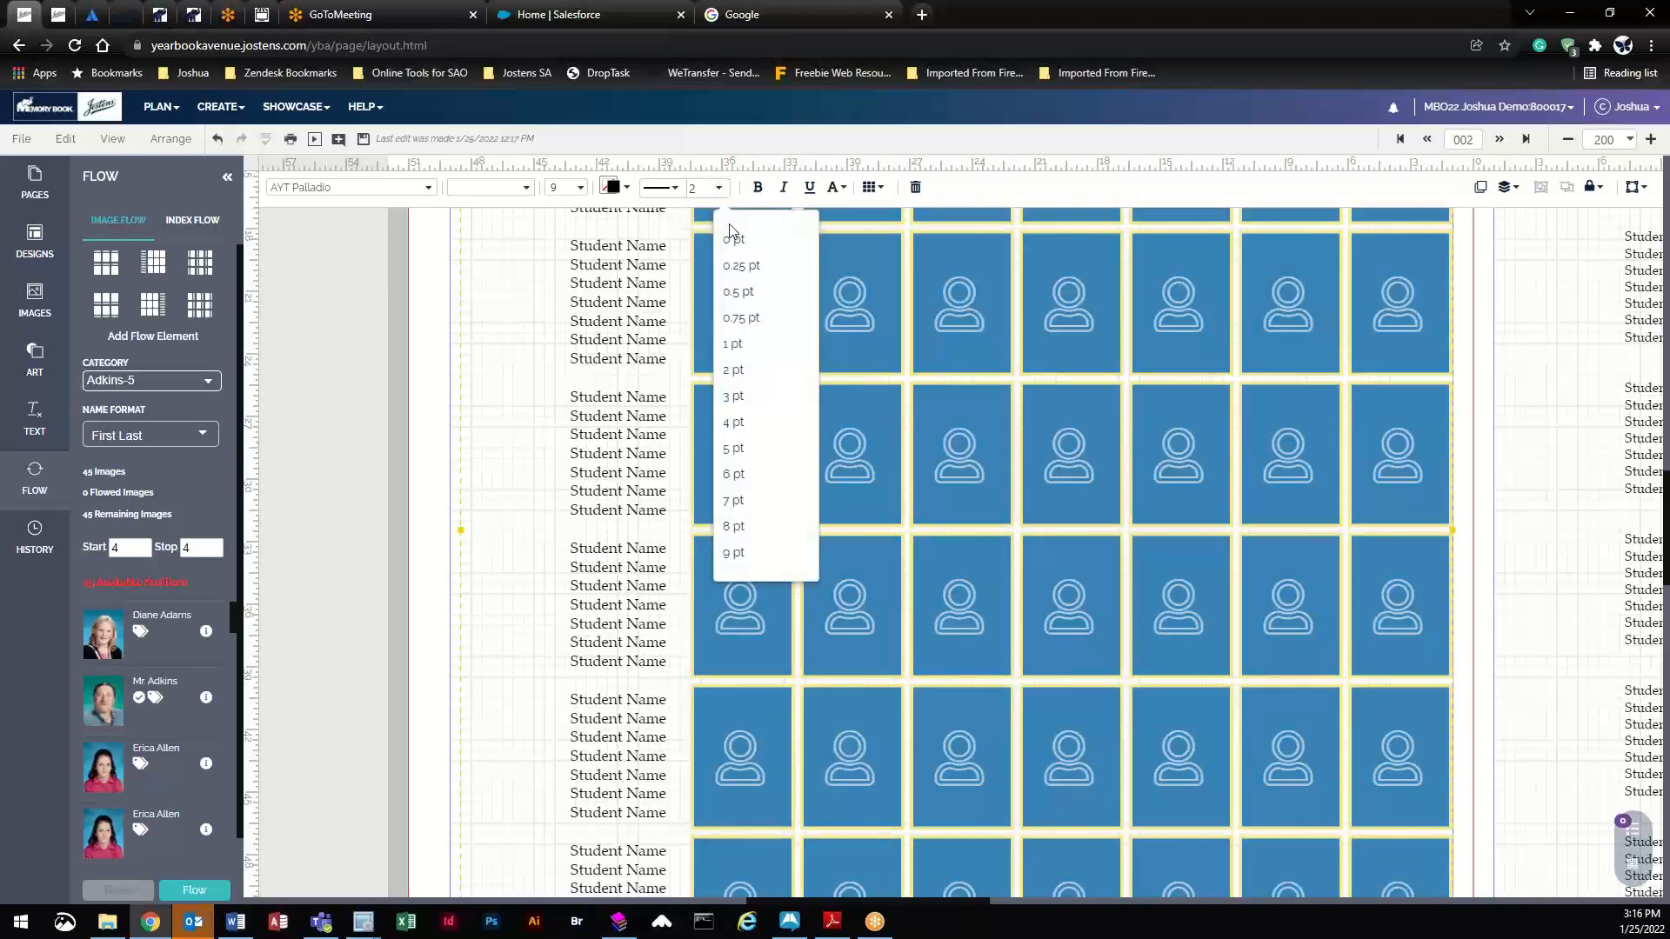
left_click(752, 321)
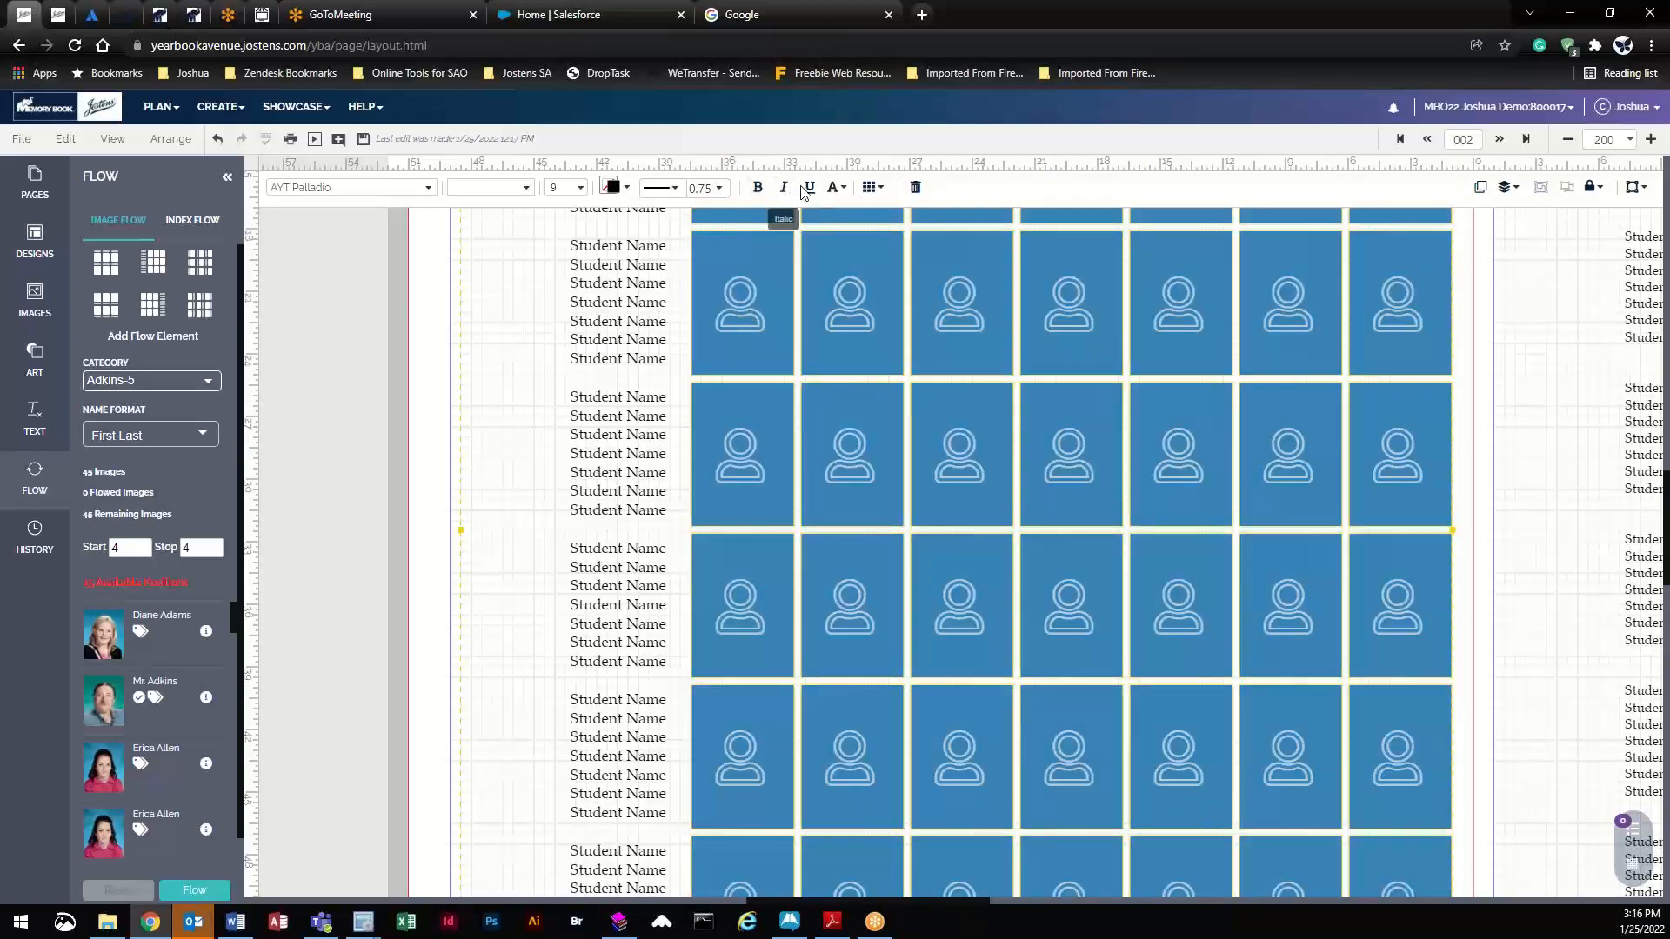
left_click(872, 189)
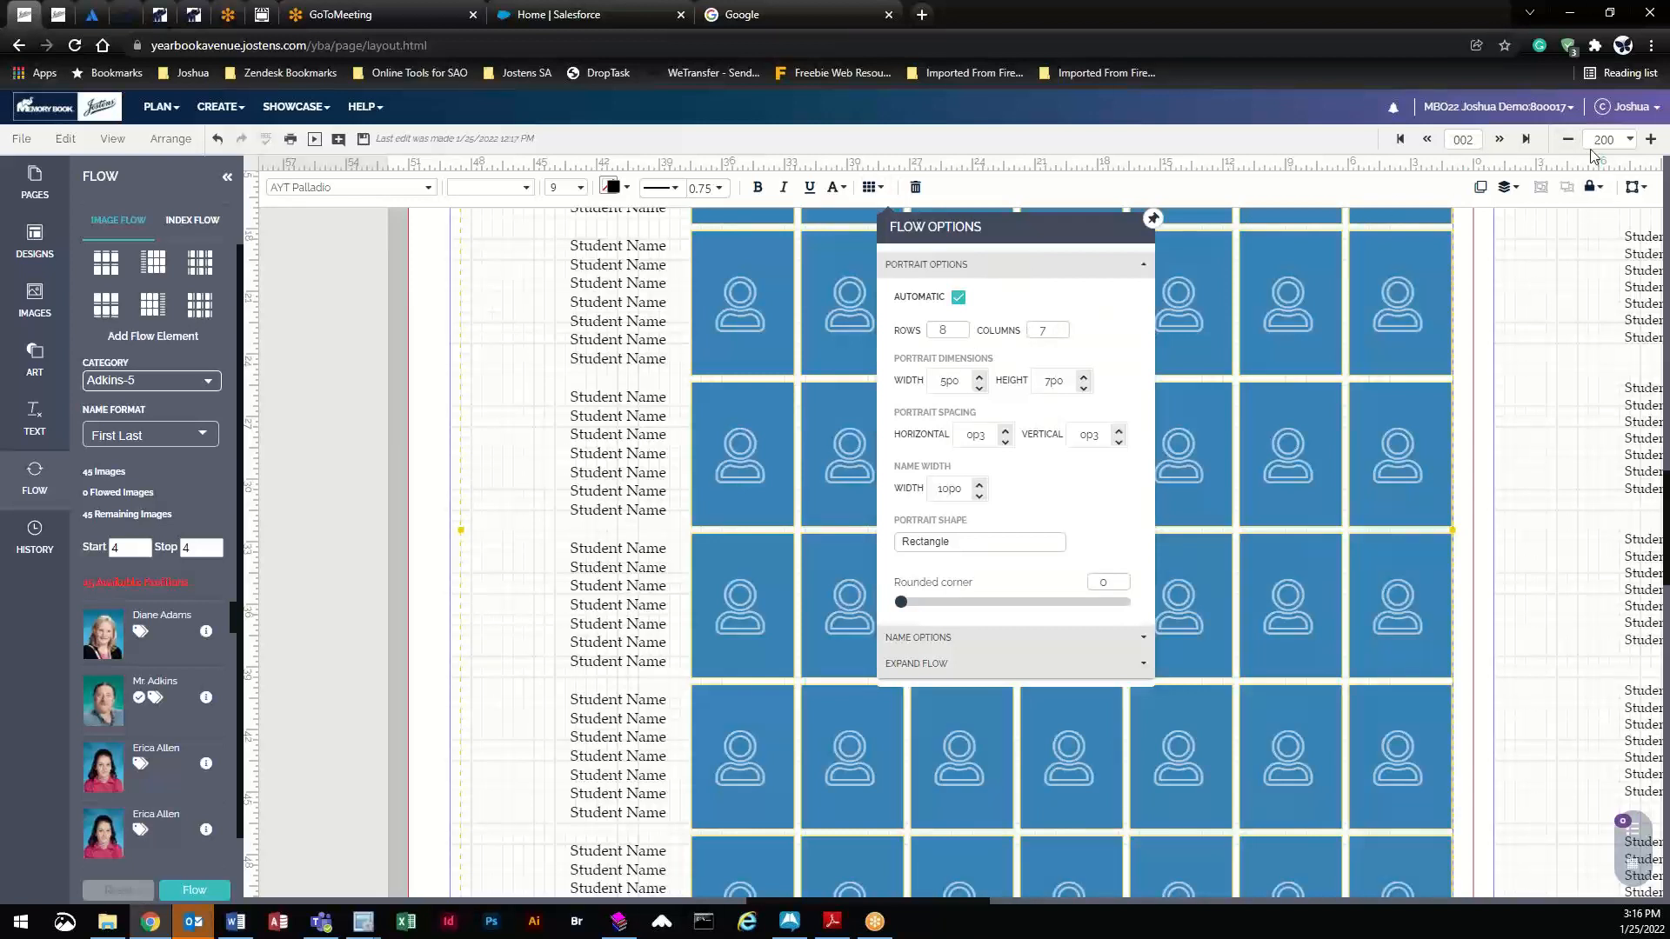
- Cut the left-page grid to 6 rows by 7 columns with shorter 5p0×7p6 portraits
left_click(1628, 140)
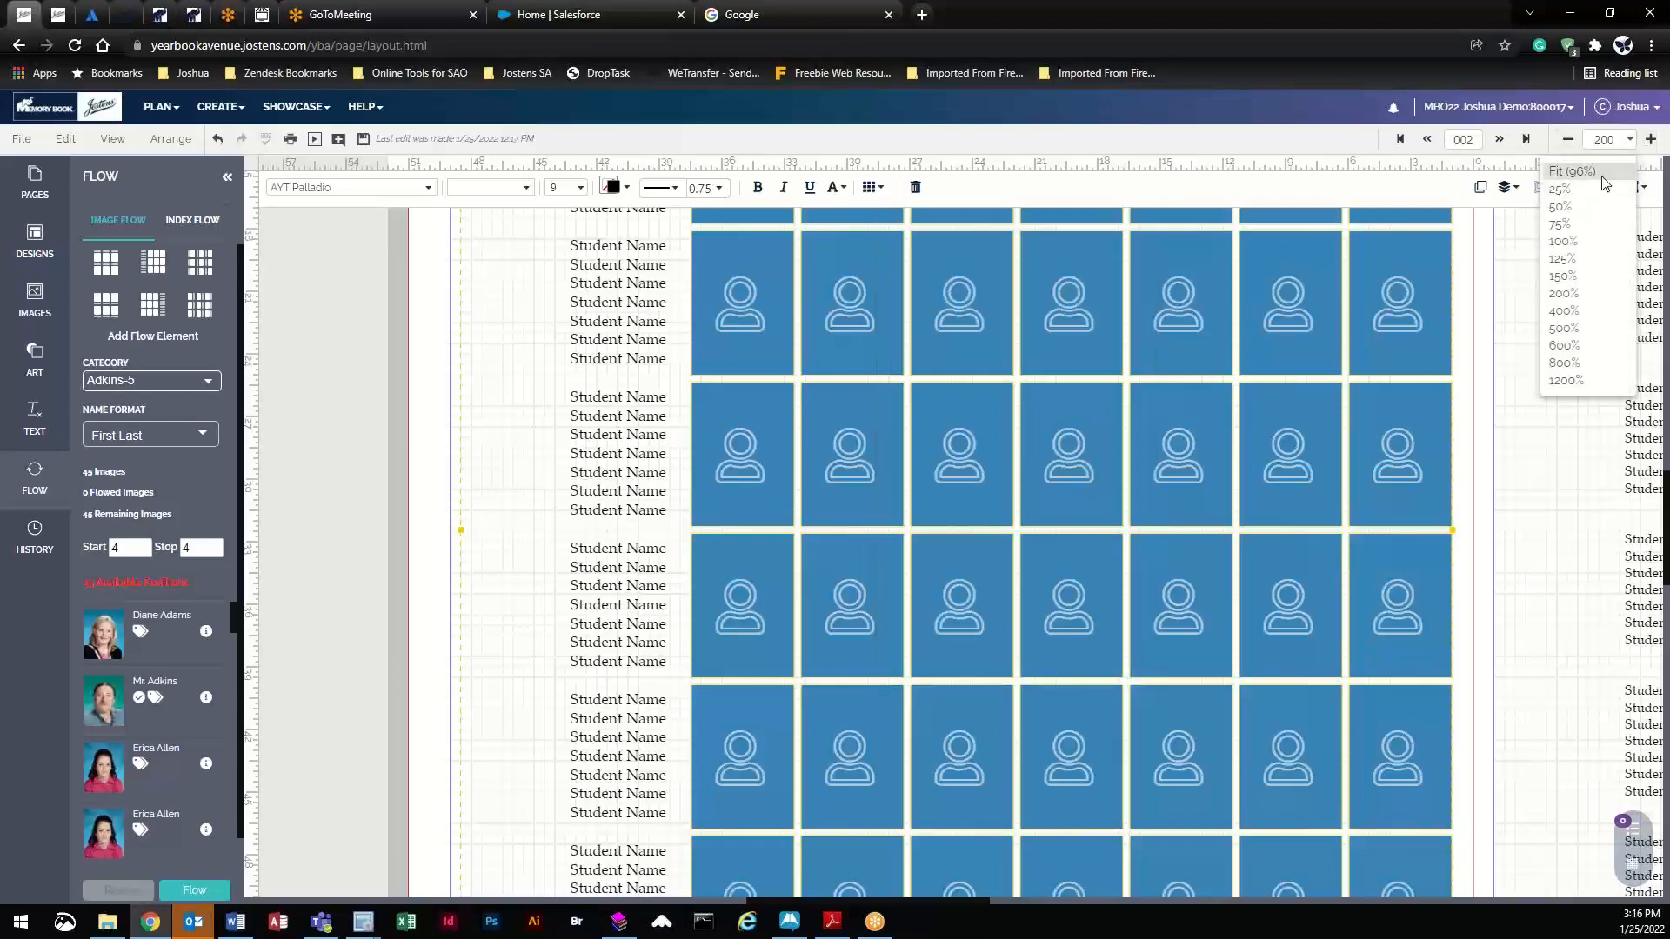
left_click(1601, 179)
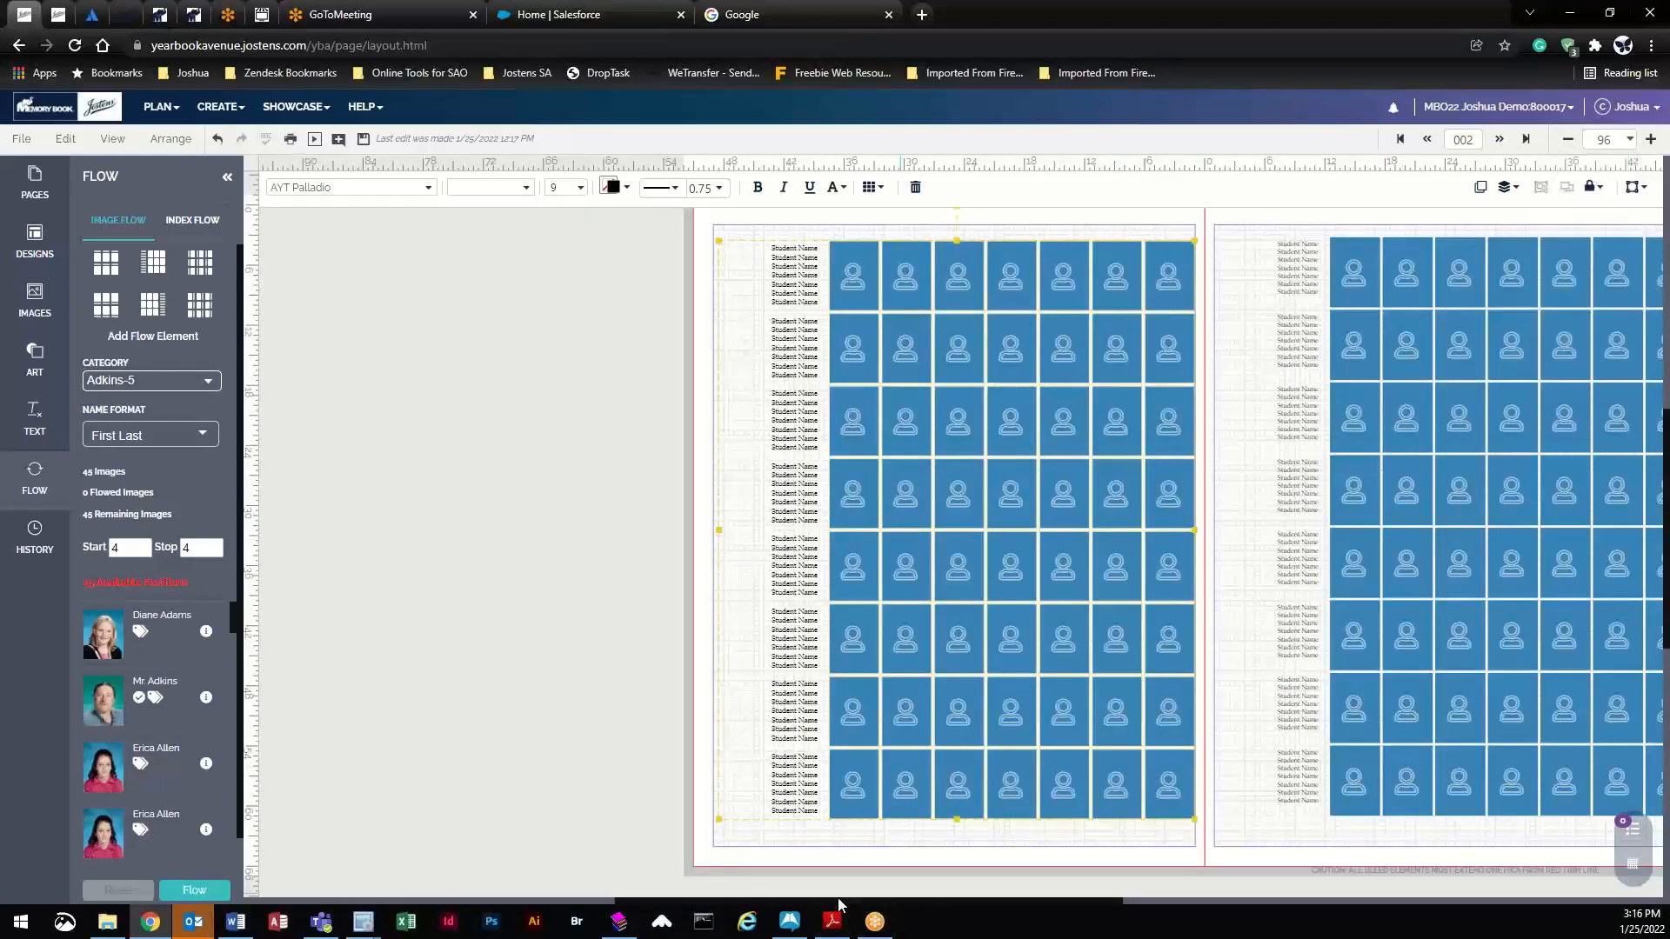
left_click_drag(854, 901, 987, 905)
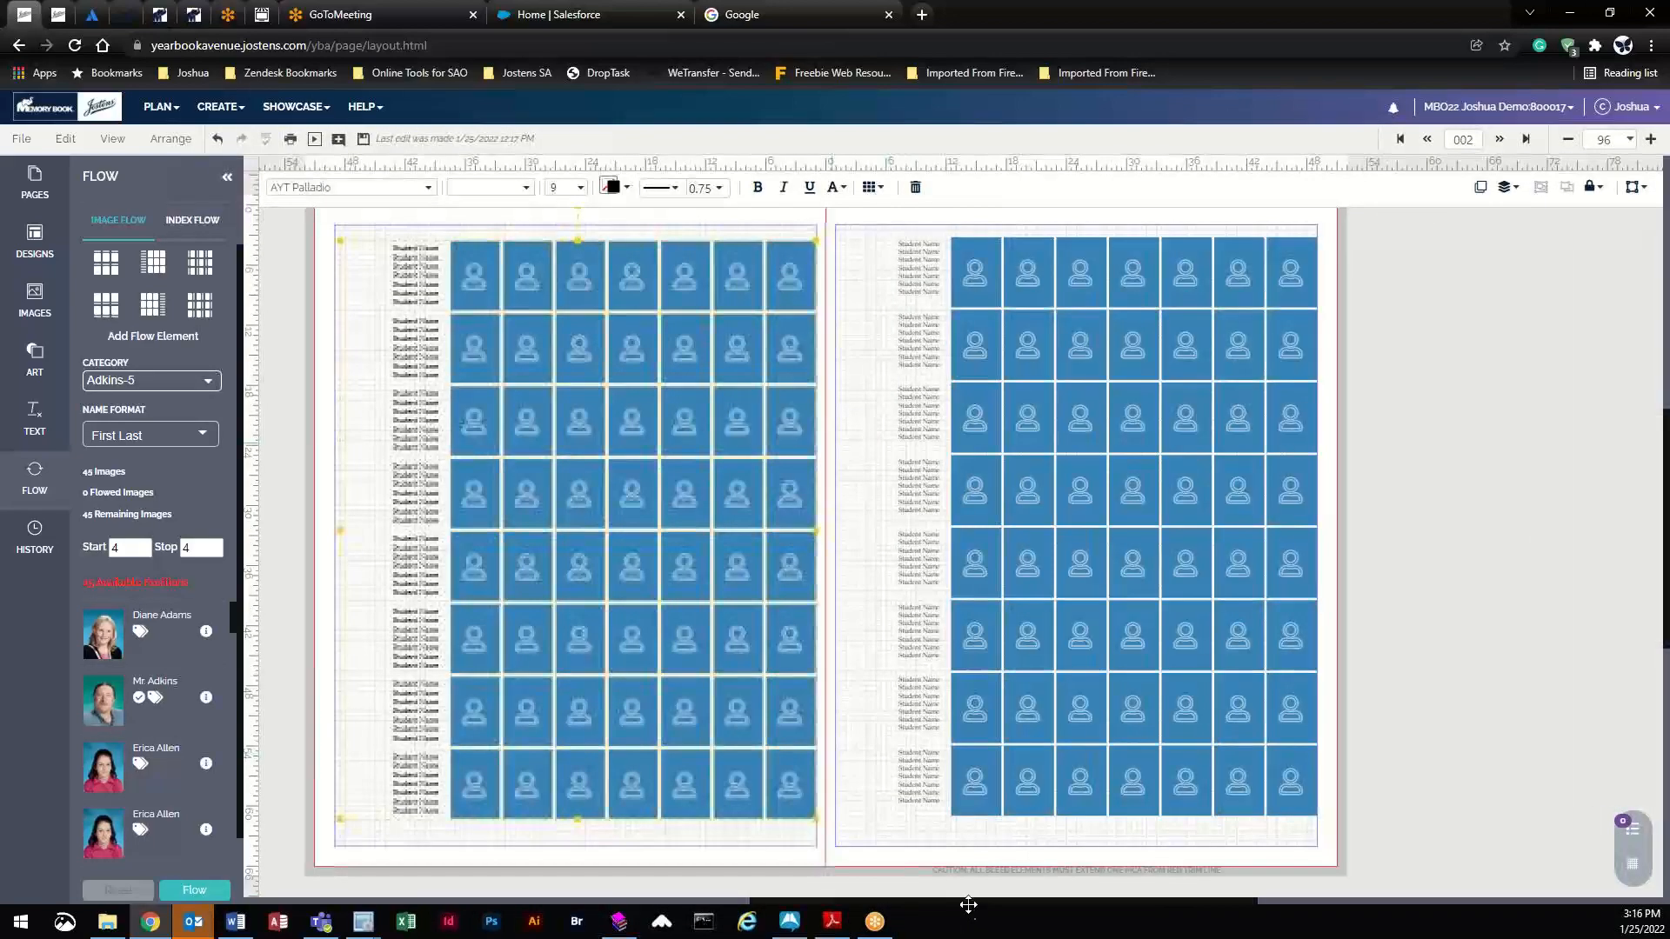
left_click(871, 187)
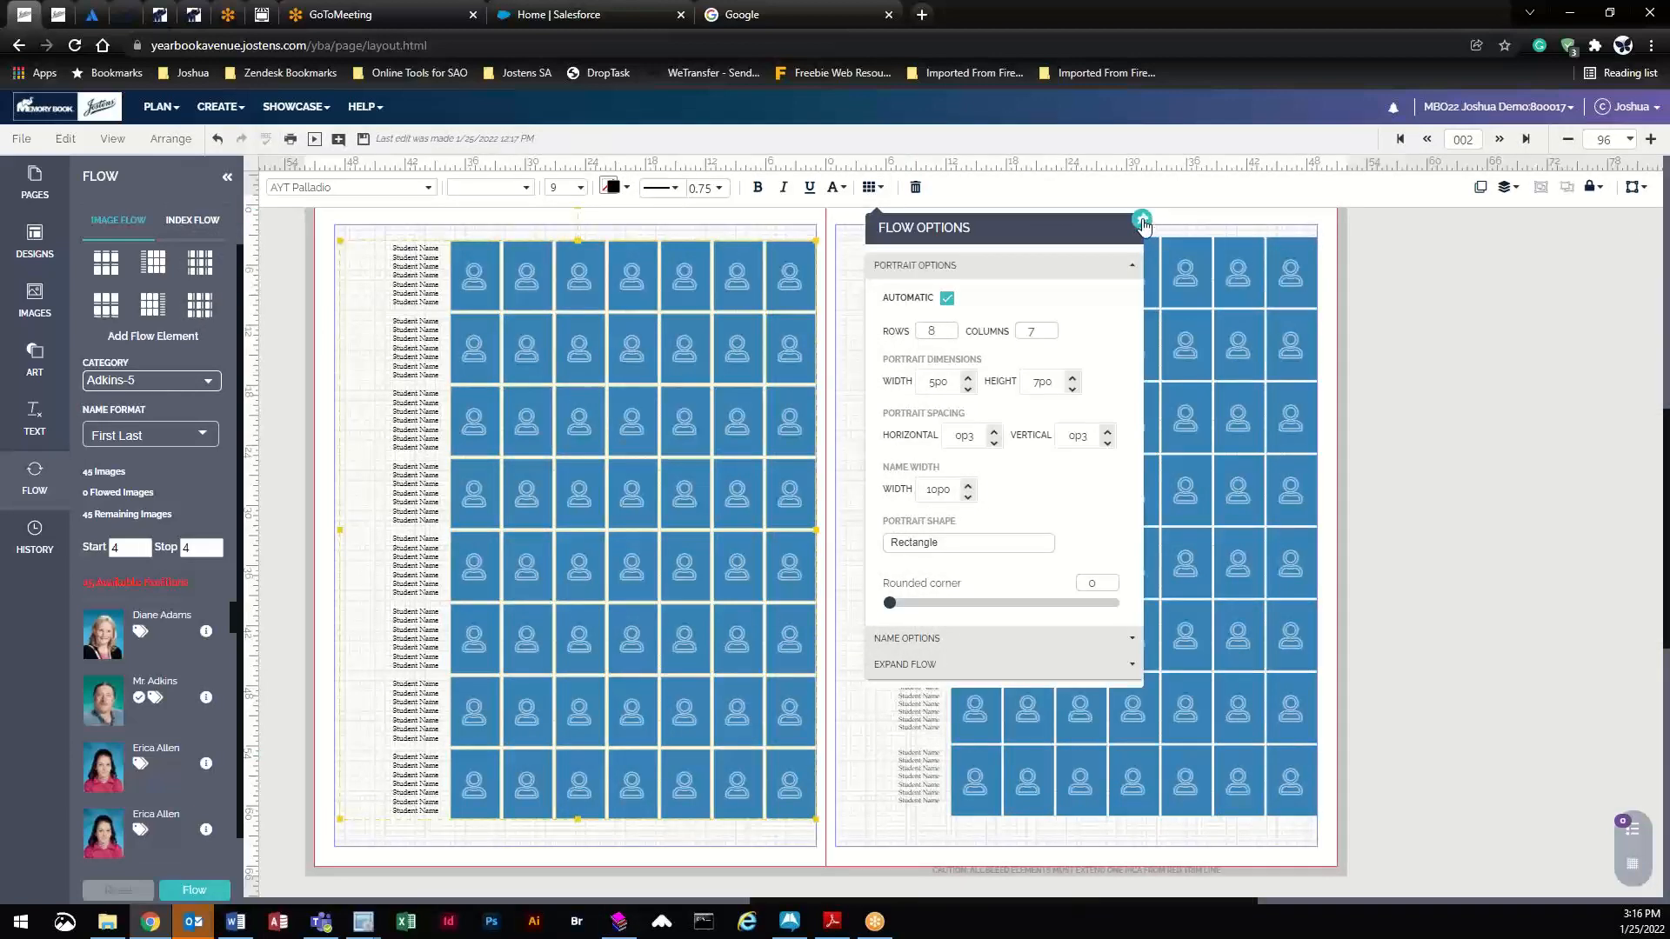
left_click_drag(1038, 233, 1540, 258)
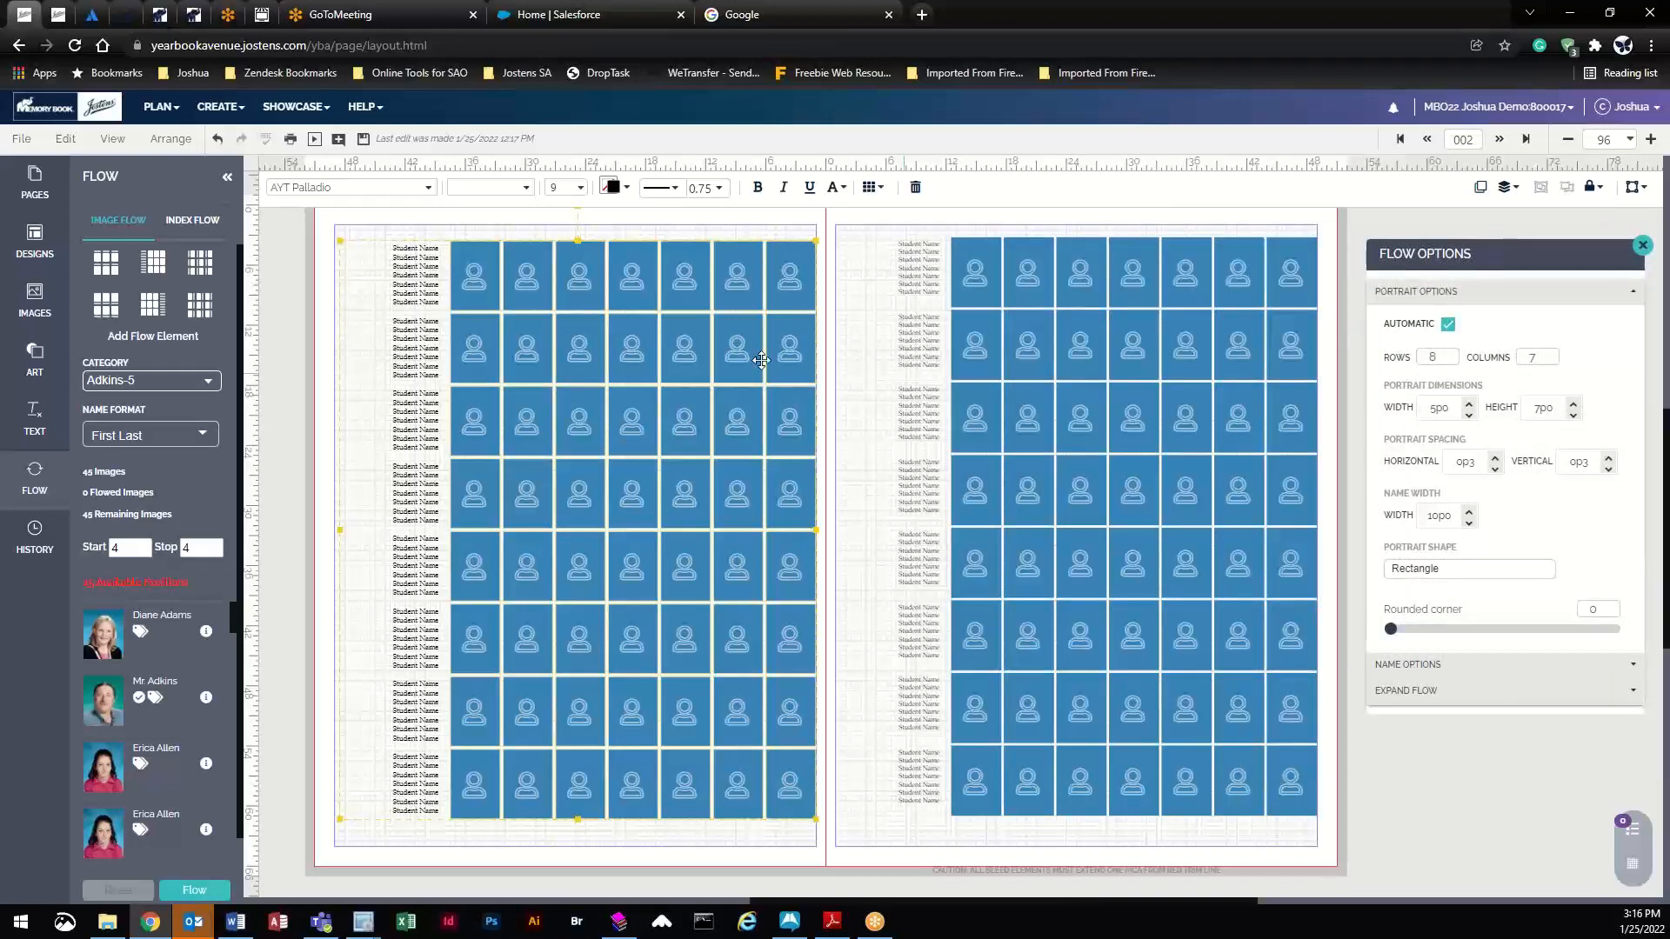
left_click_drag(1603, 243, 1074, 252)
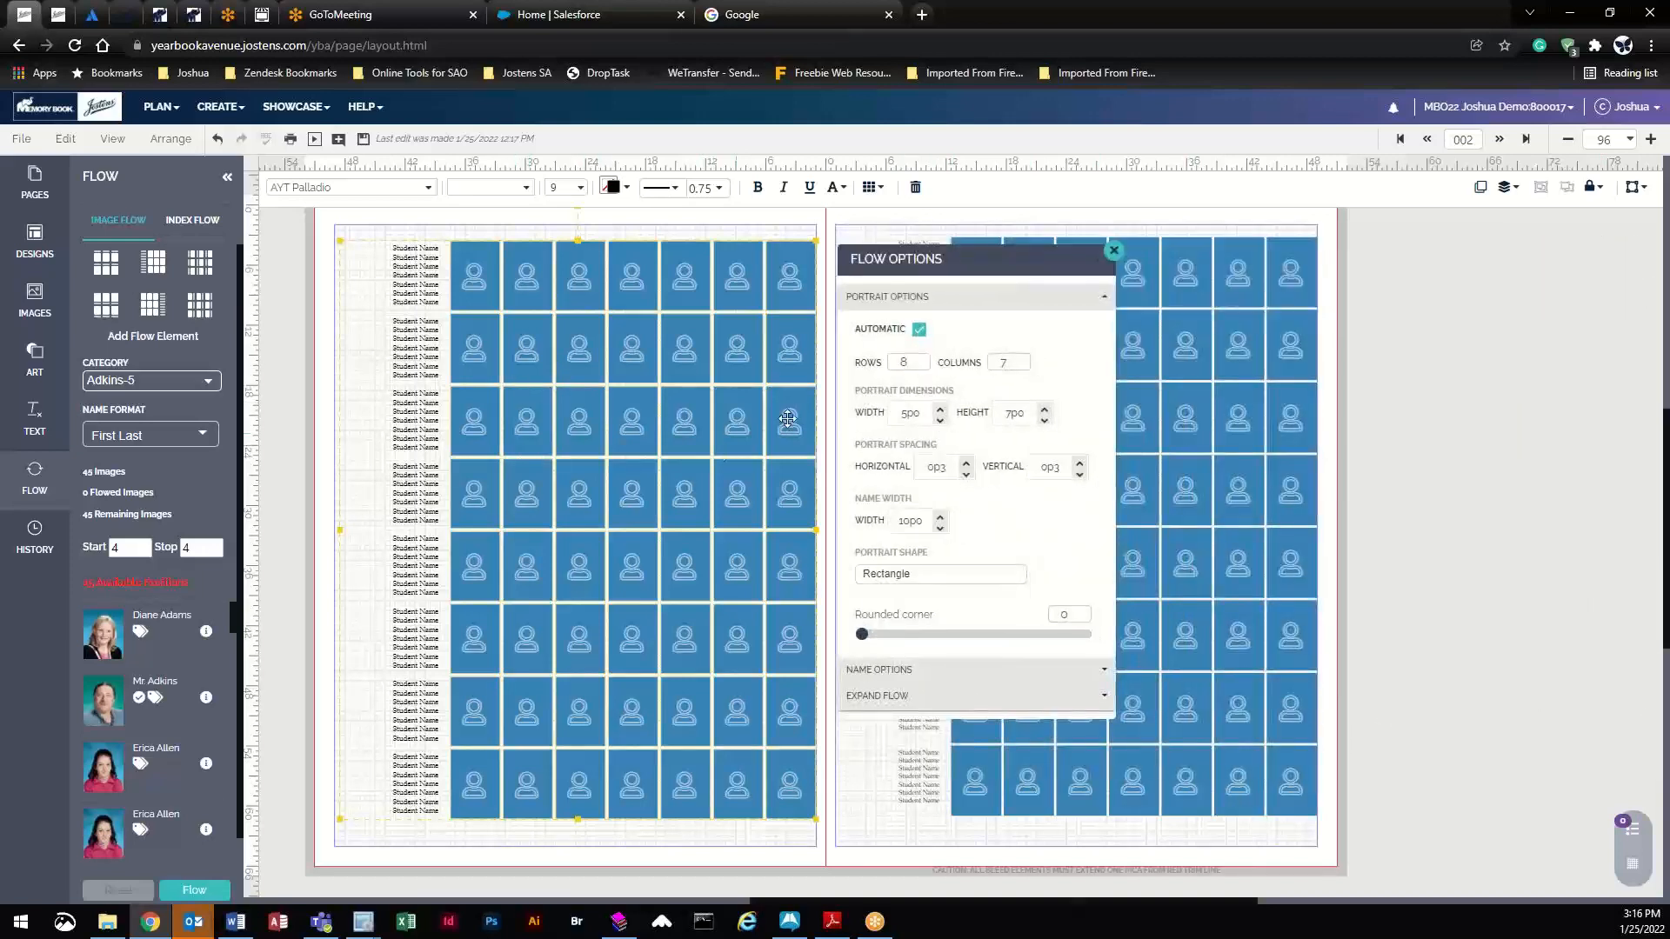
left_click(922, 368)
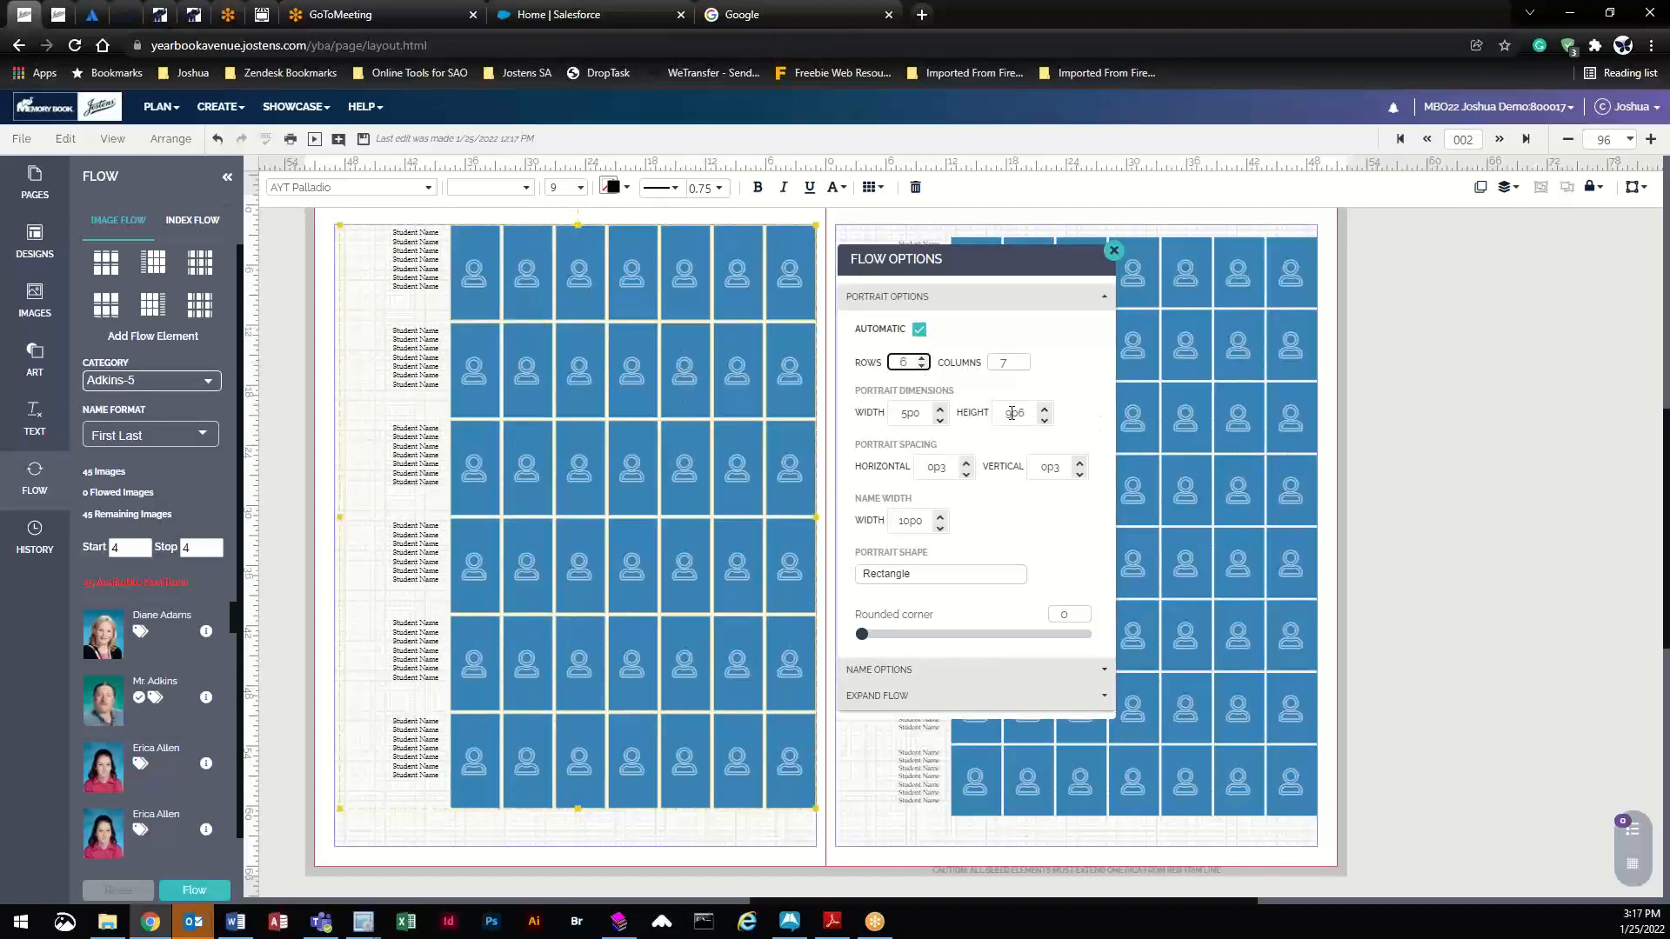
left_click(1045, 421)
left_click(1045, 420)
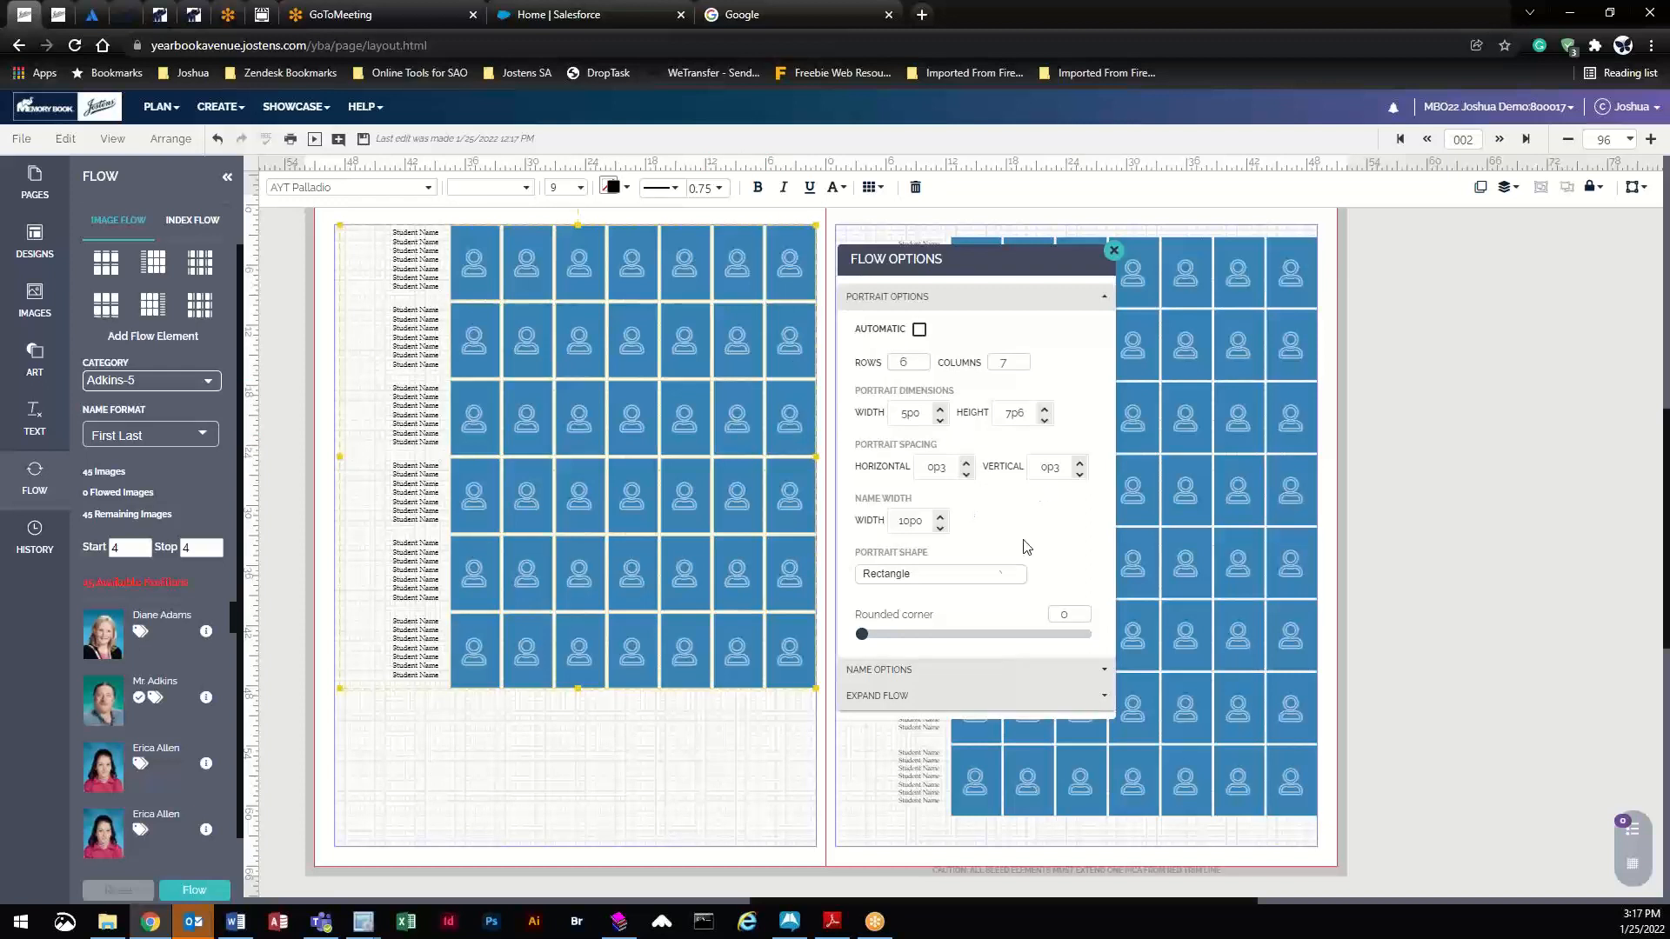
left_click(892, 576)
- Try circle, pentagon and octagon portraits, then settle on rectangles with corner rounding 6
left_click(904, 607)
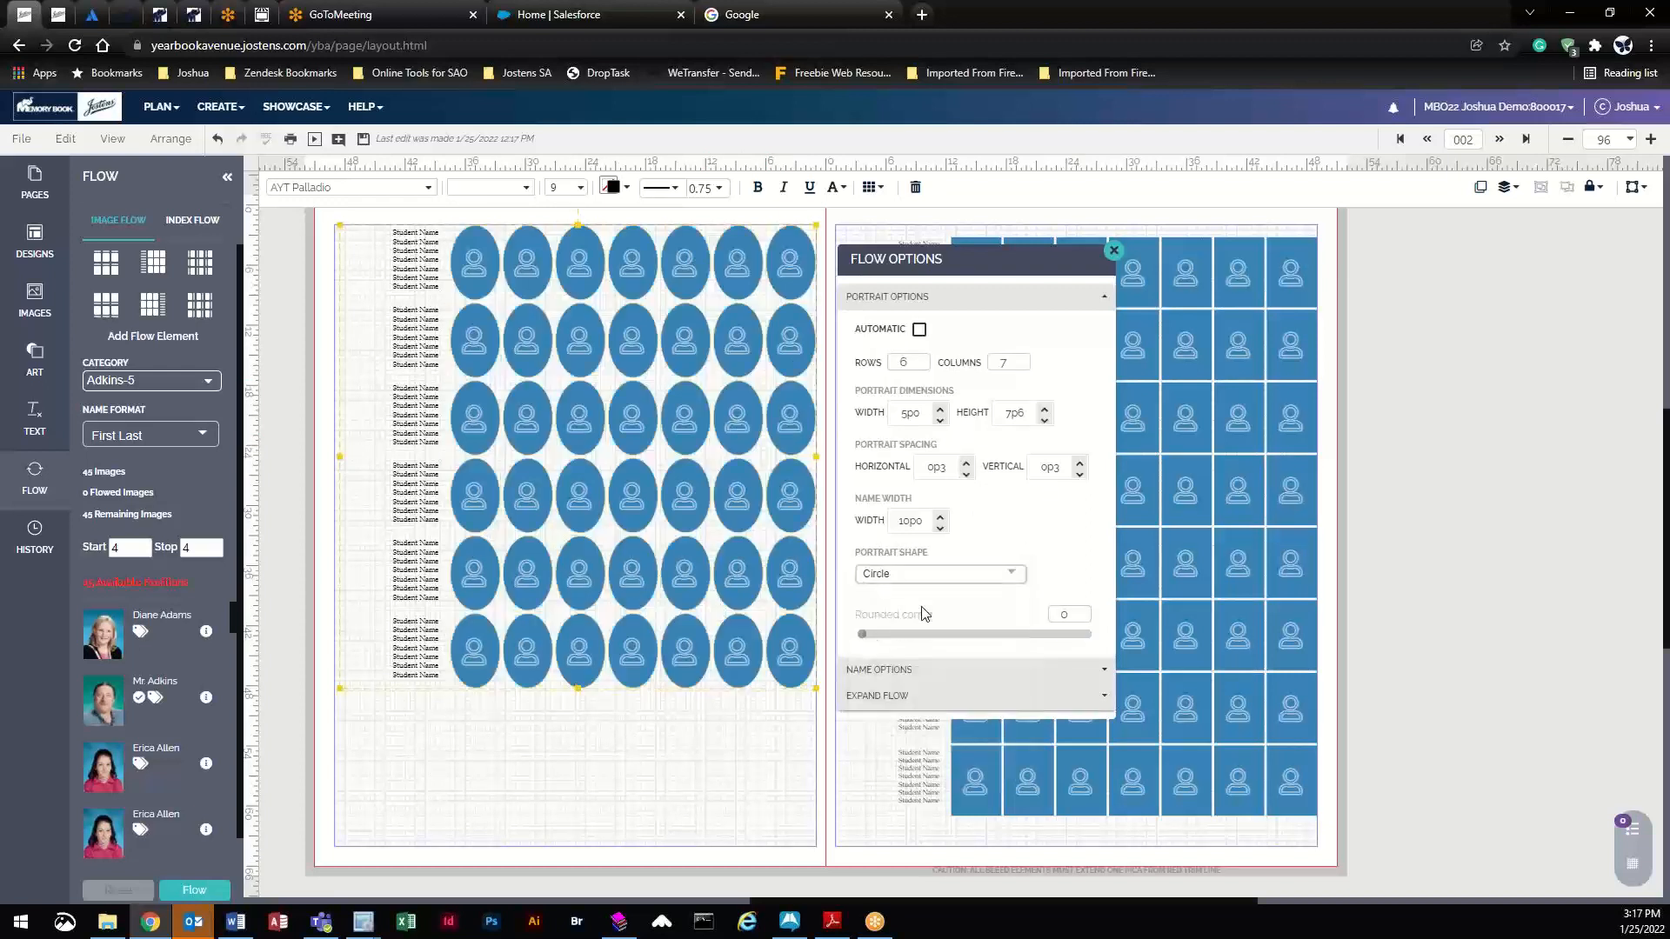
left_click(915, 579)
left_click(924, 630)
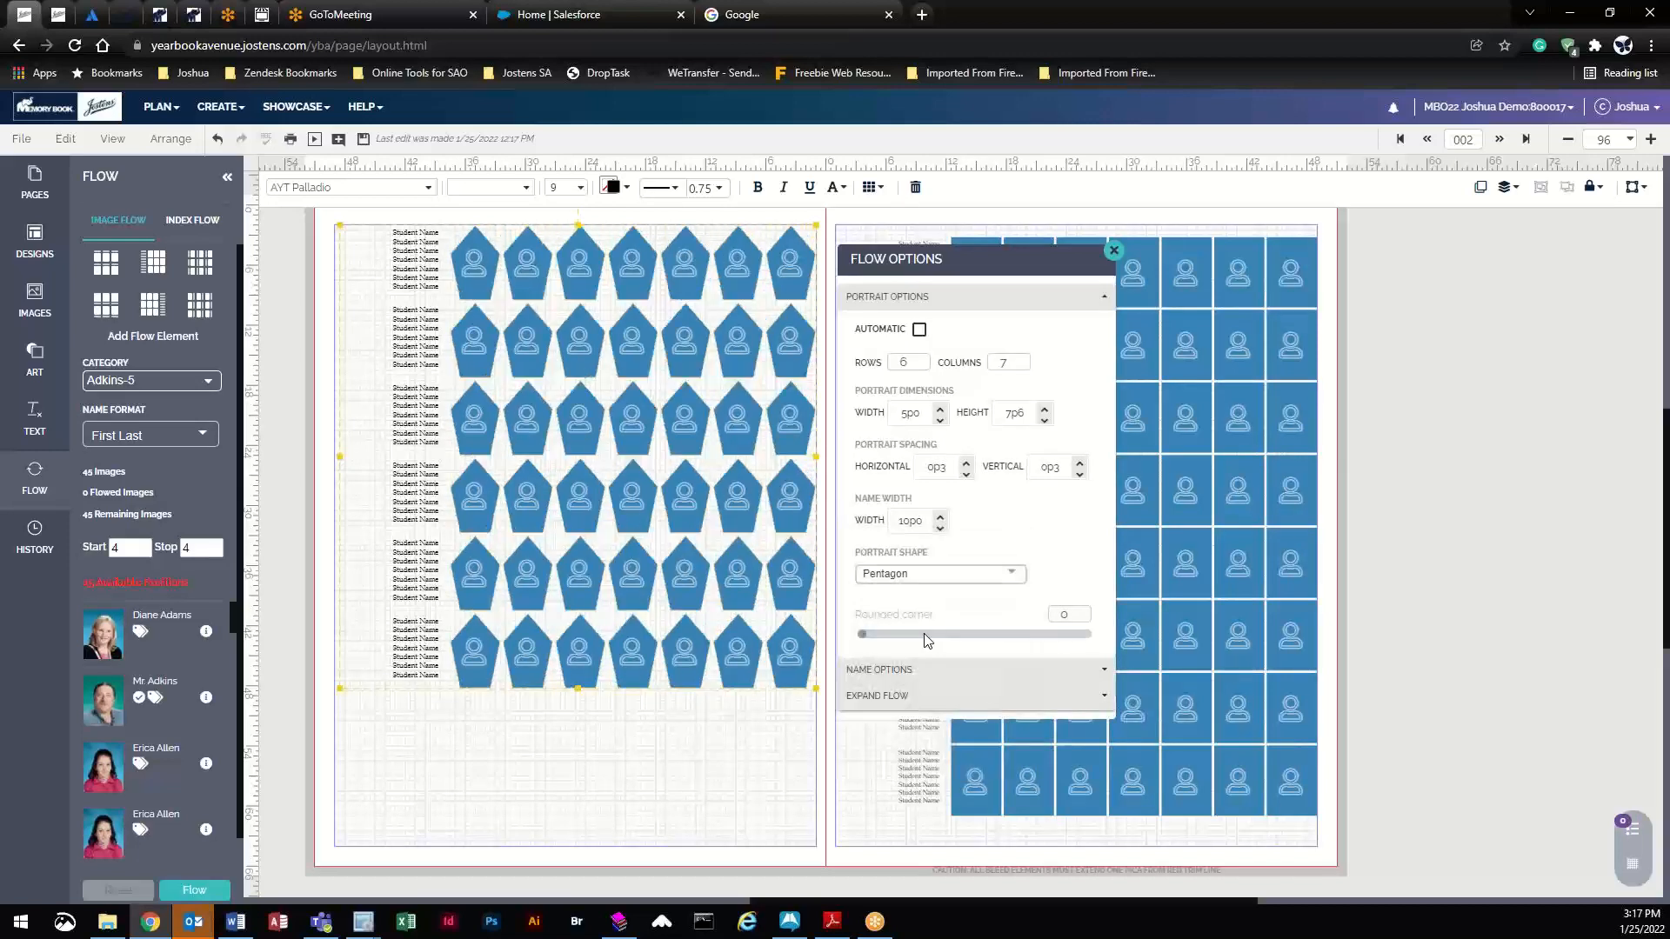
left_click(928, 583)
left_click(945, 641)
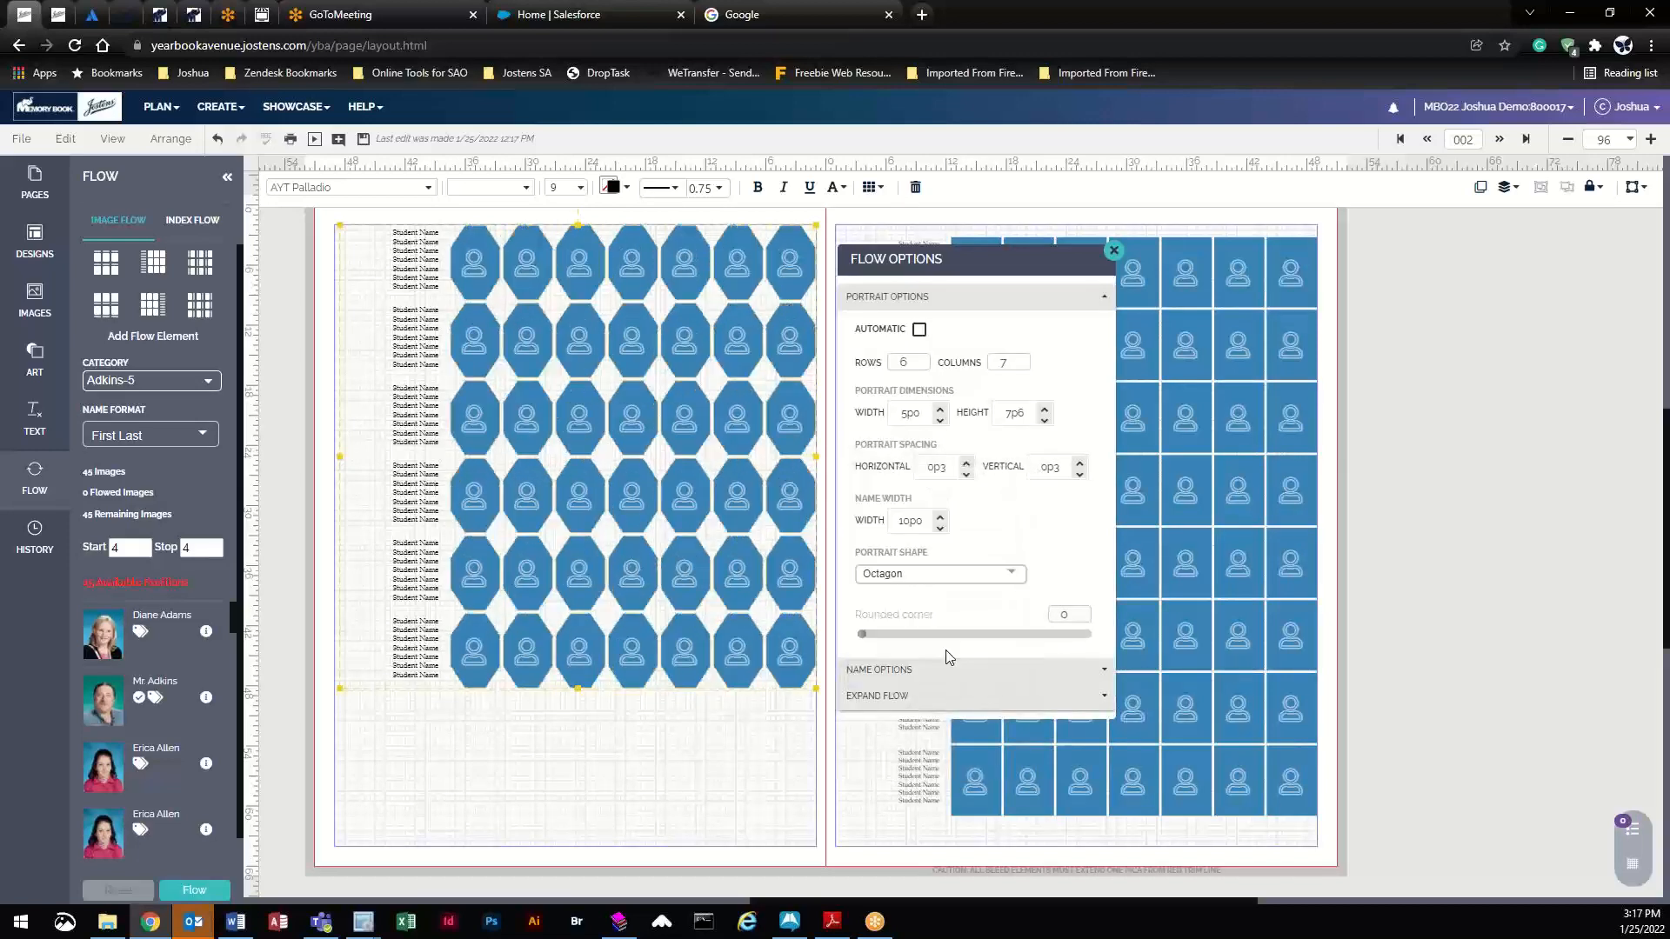
left_click(924, 581)
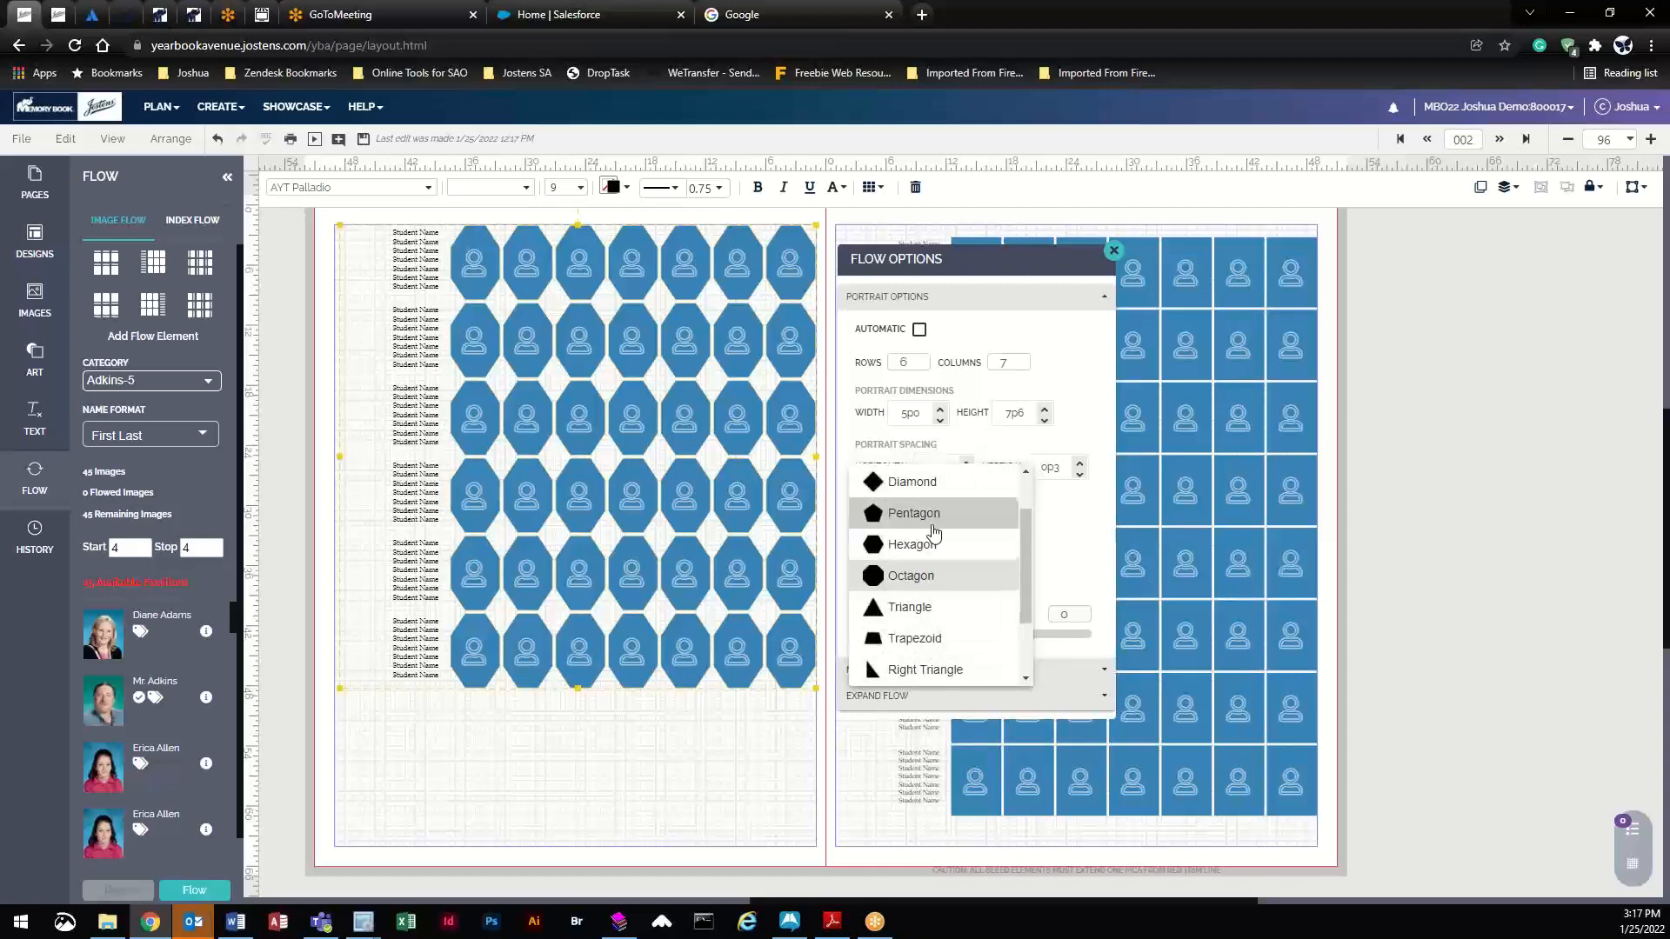
scroll(928, 522, "up", 2)
left_click(927, 481)
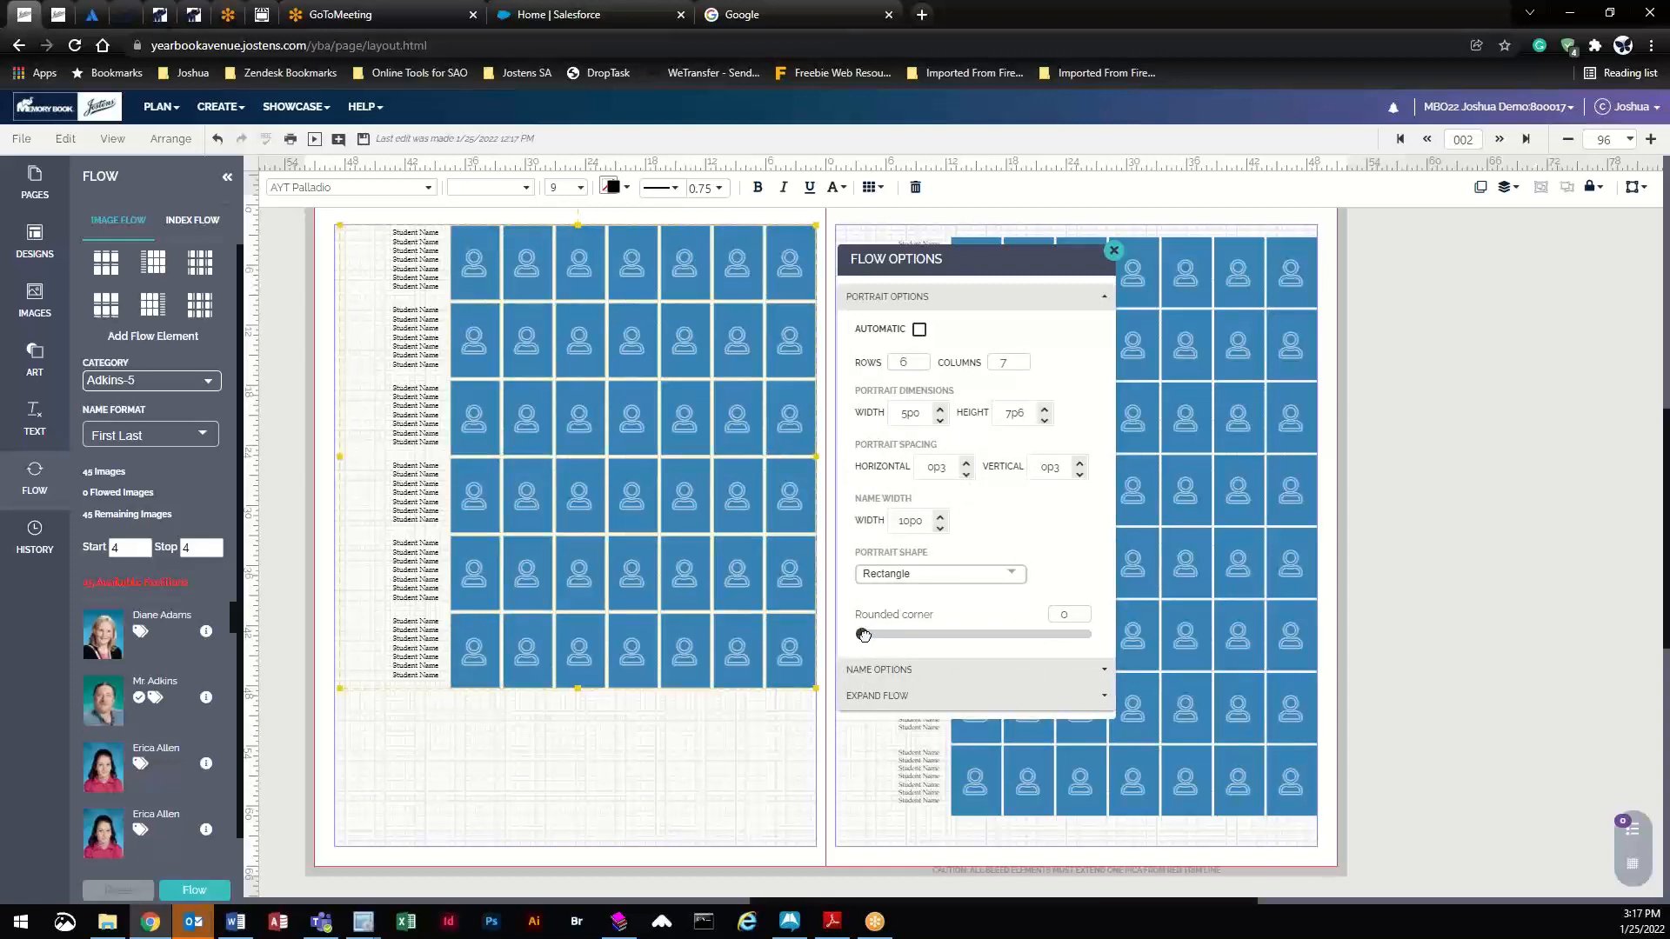
left_click_drag(864, 635, 899, 634)
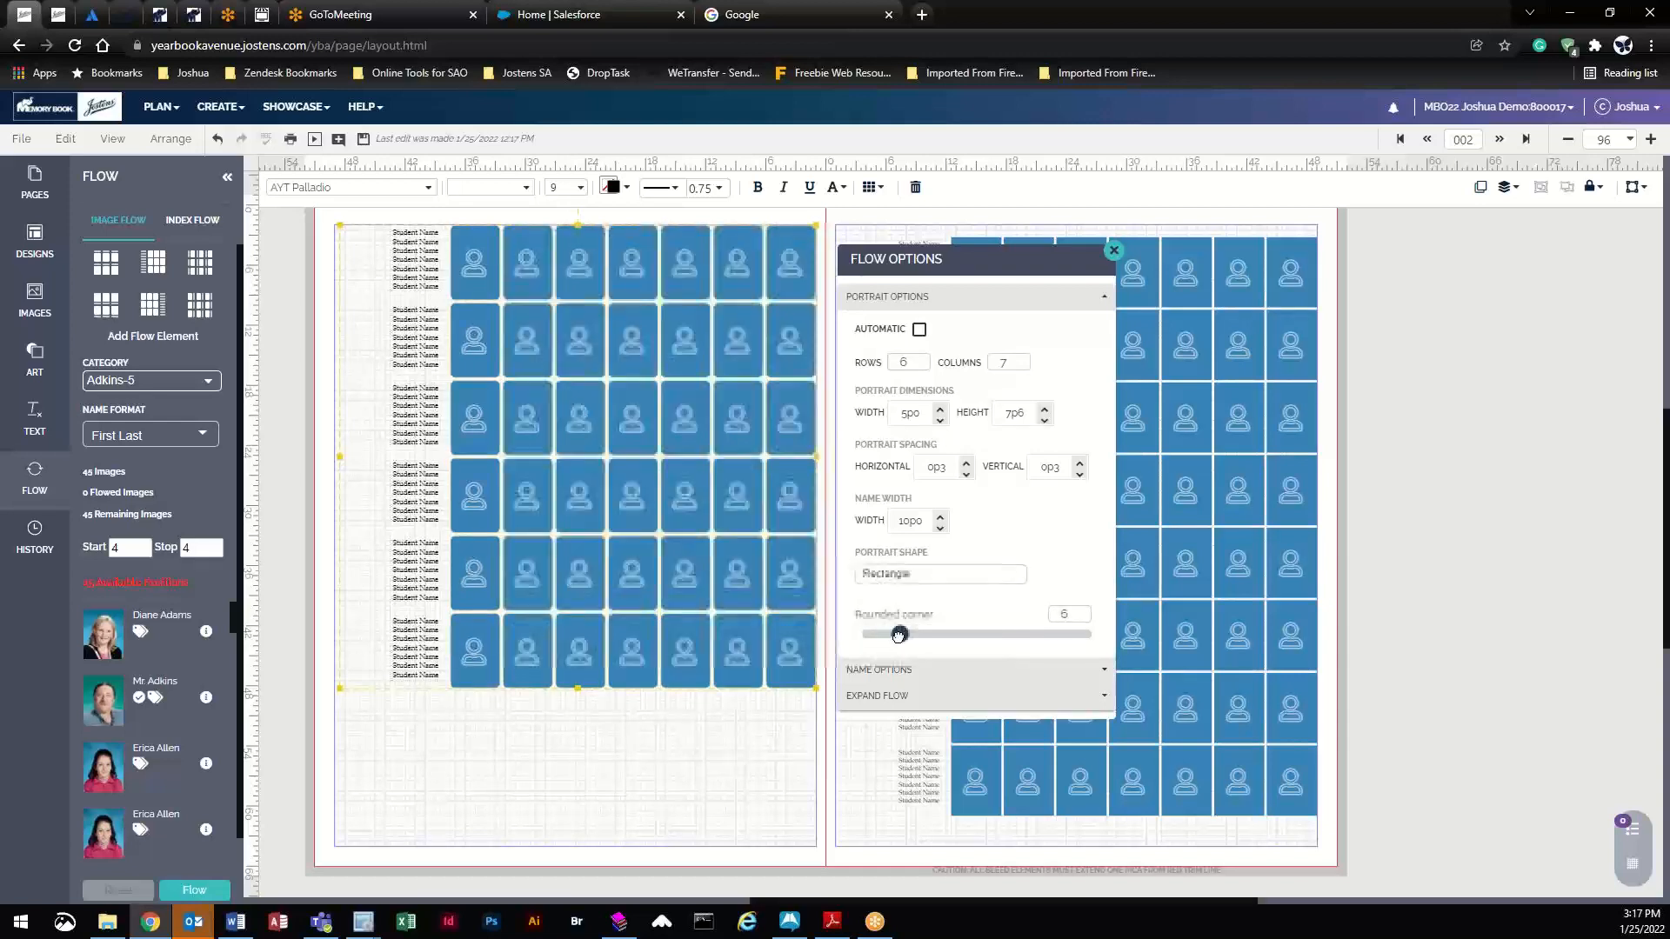
left_click(790, 744)
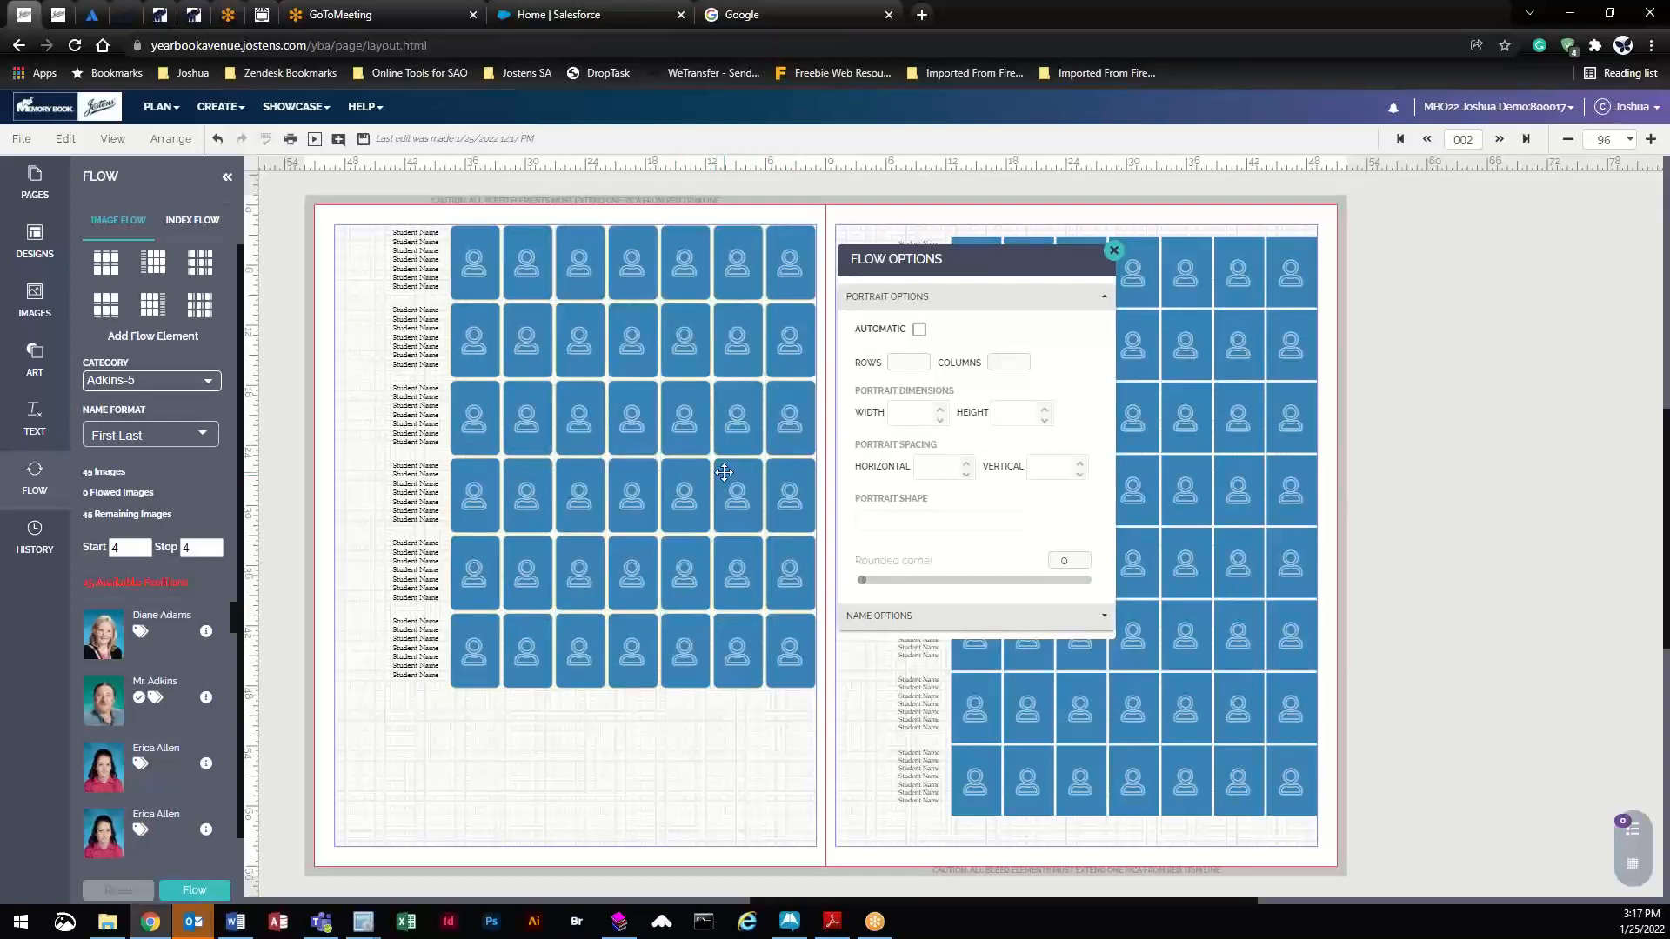
- Set the right-page grid's names to Names on Right - Horizontal and reveal Expand Flow
left_click(1112, 251)
left_click(940, 287)
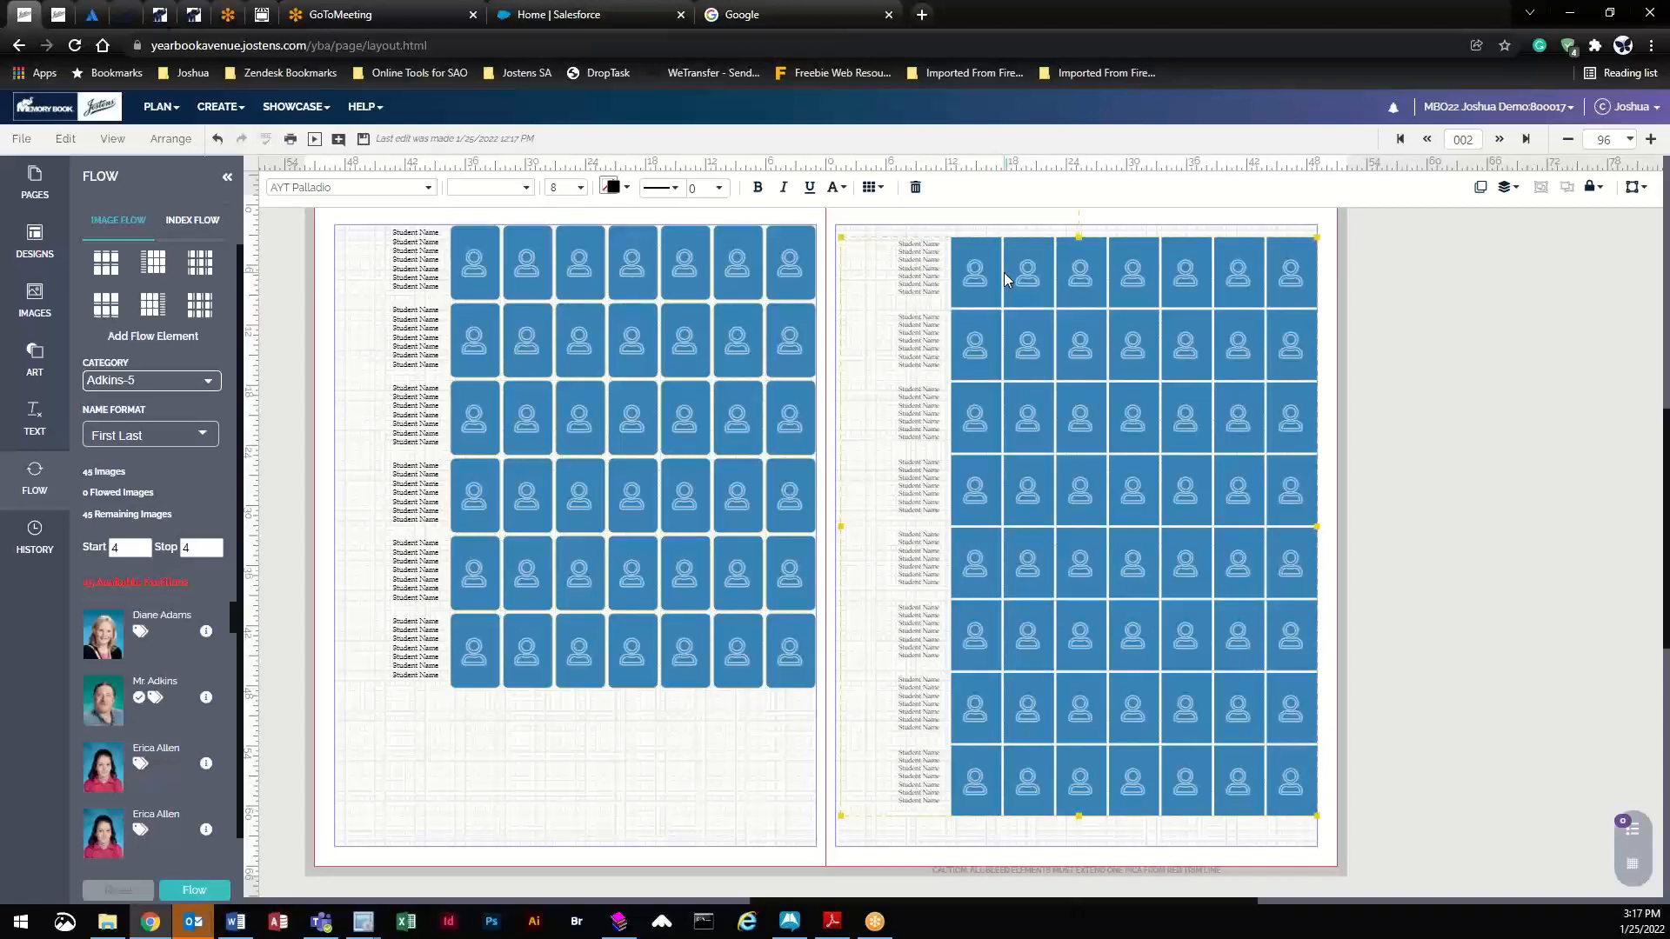
left_click(875, 189)
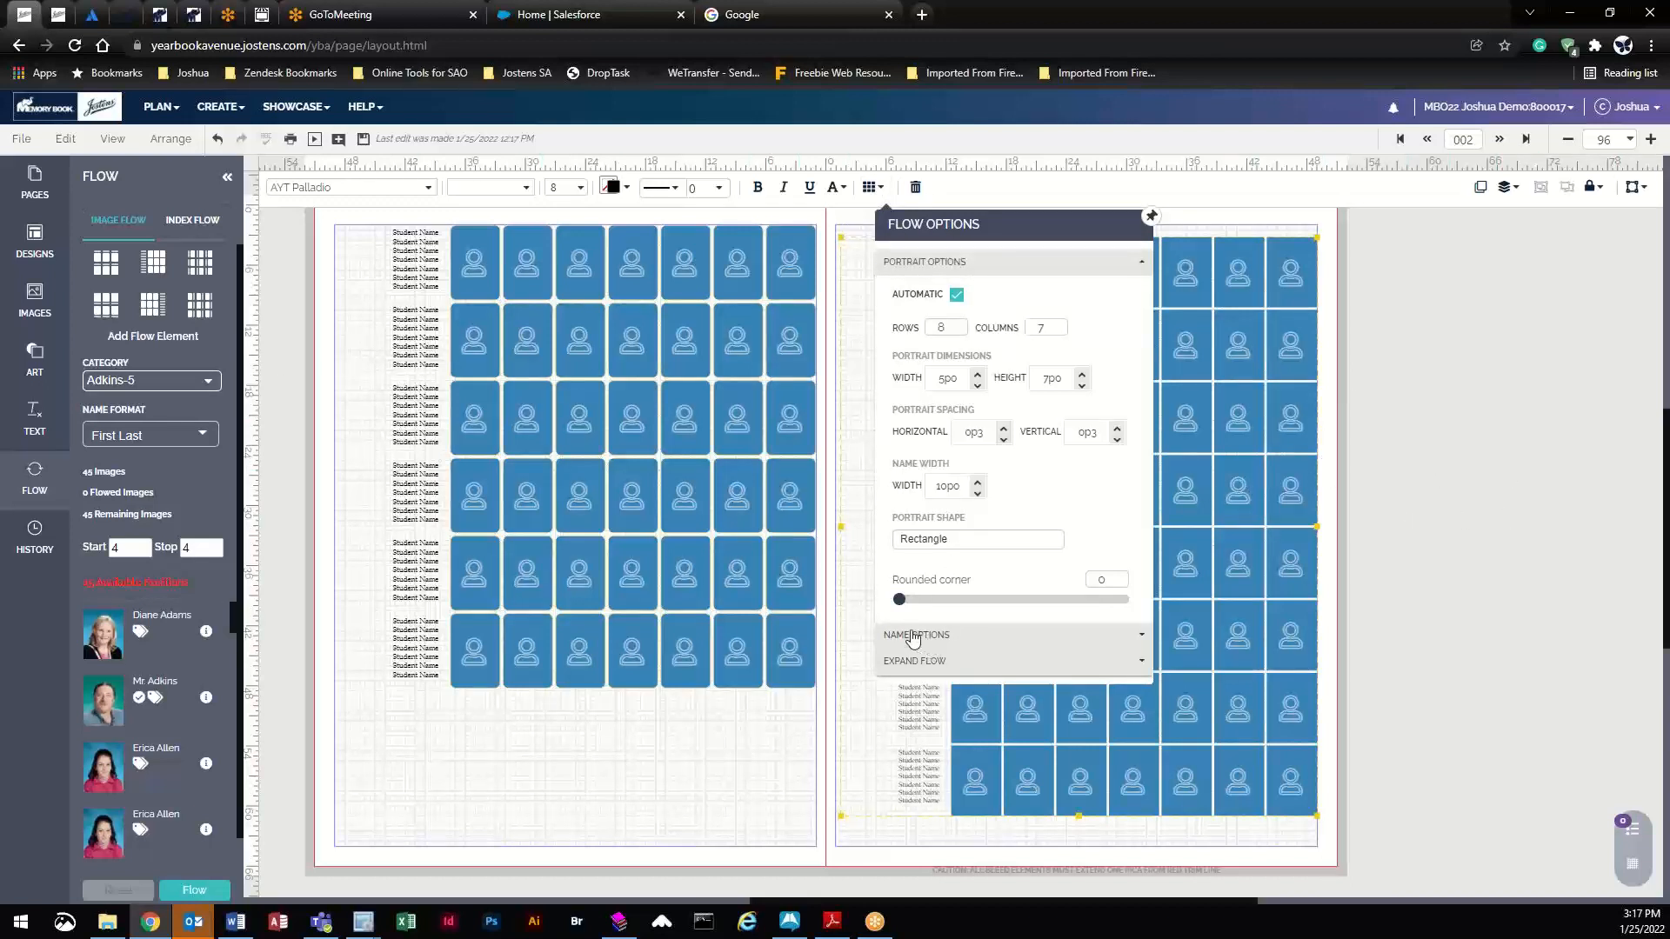
left_click(939, 637)
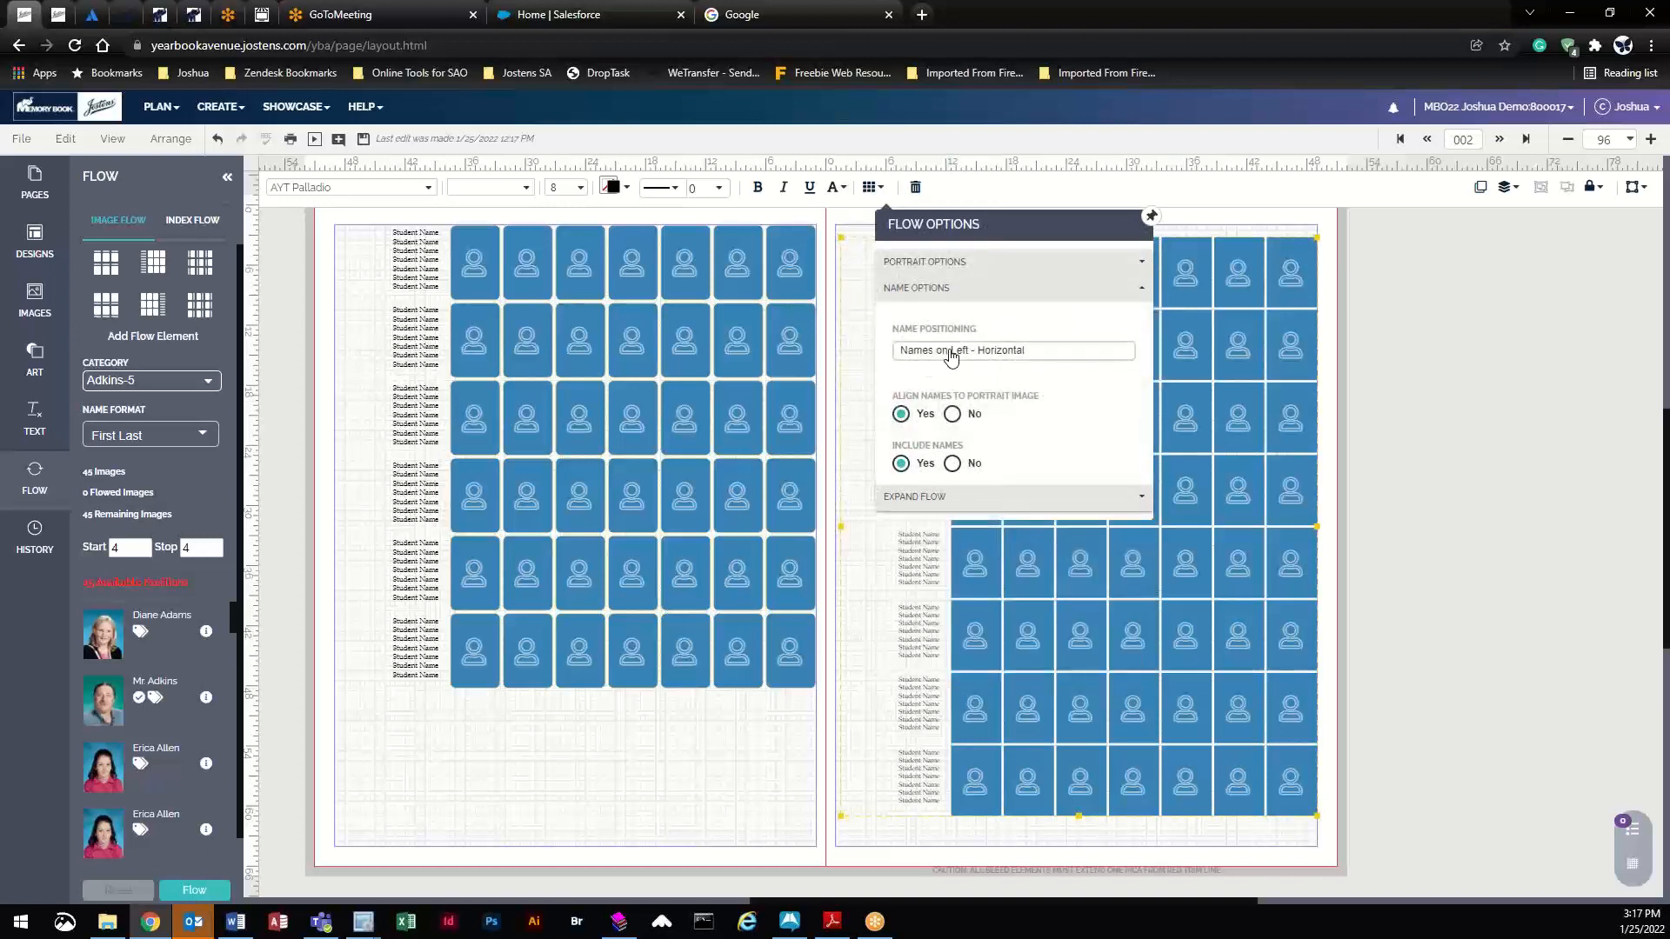
left_click(1007, 357)
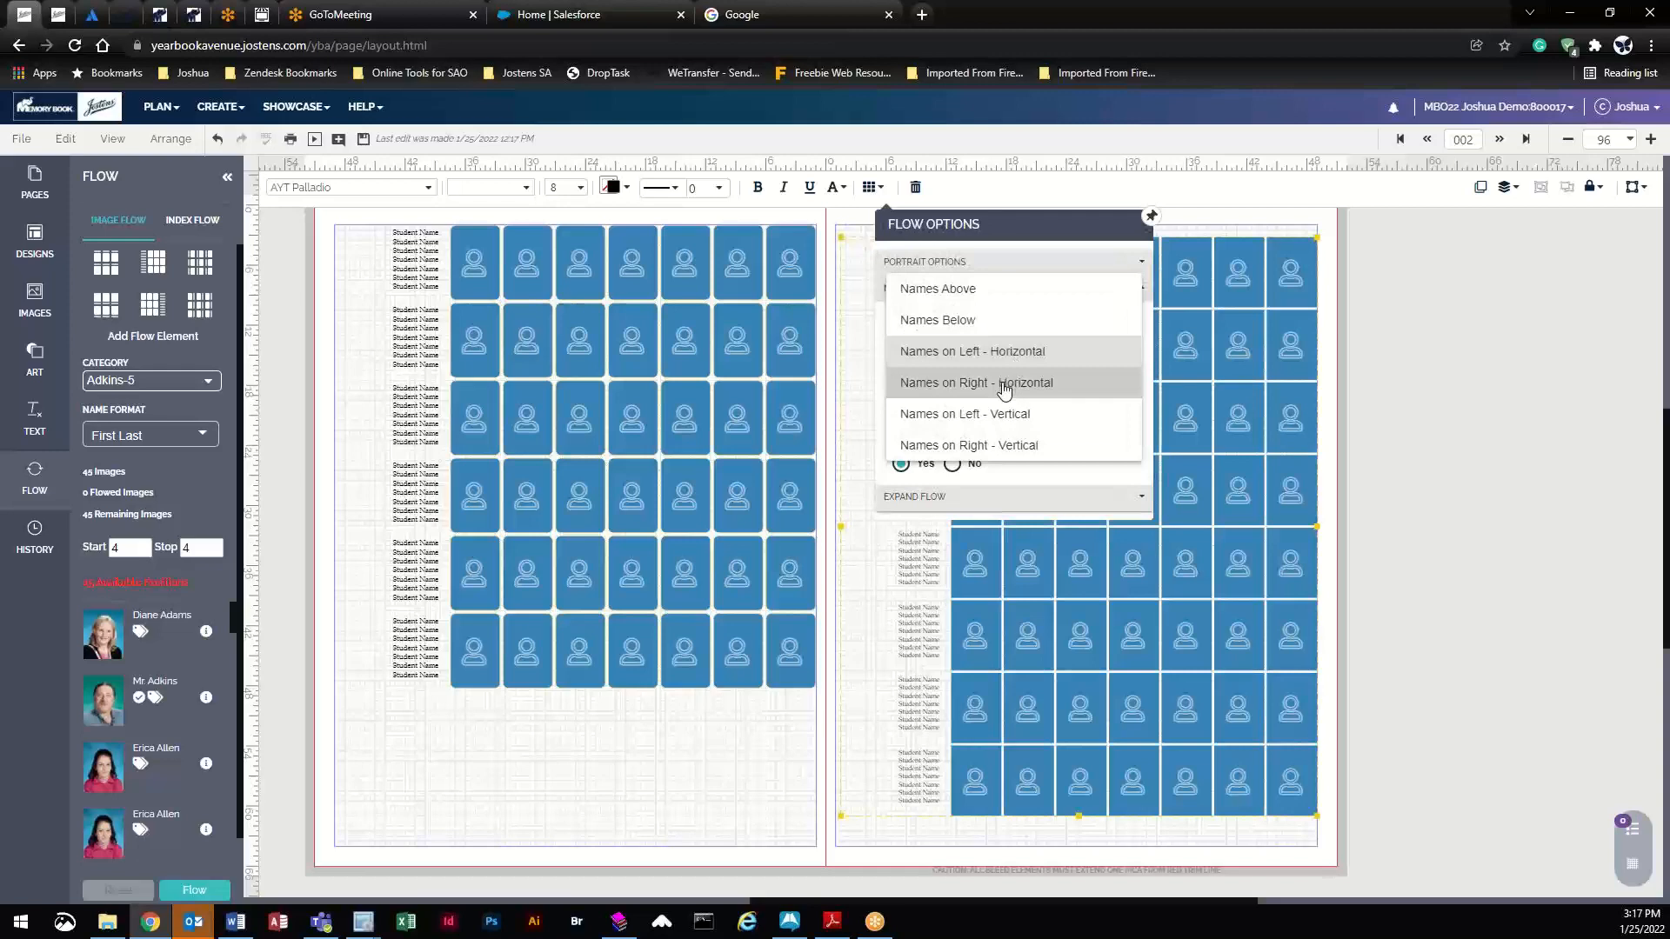
left_click(1005, 384)
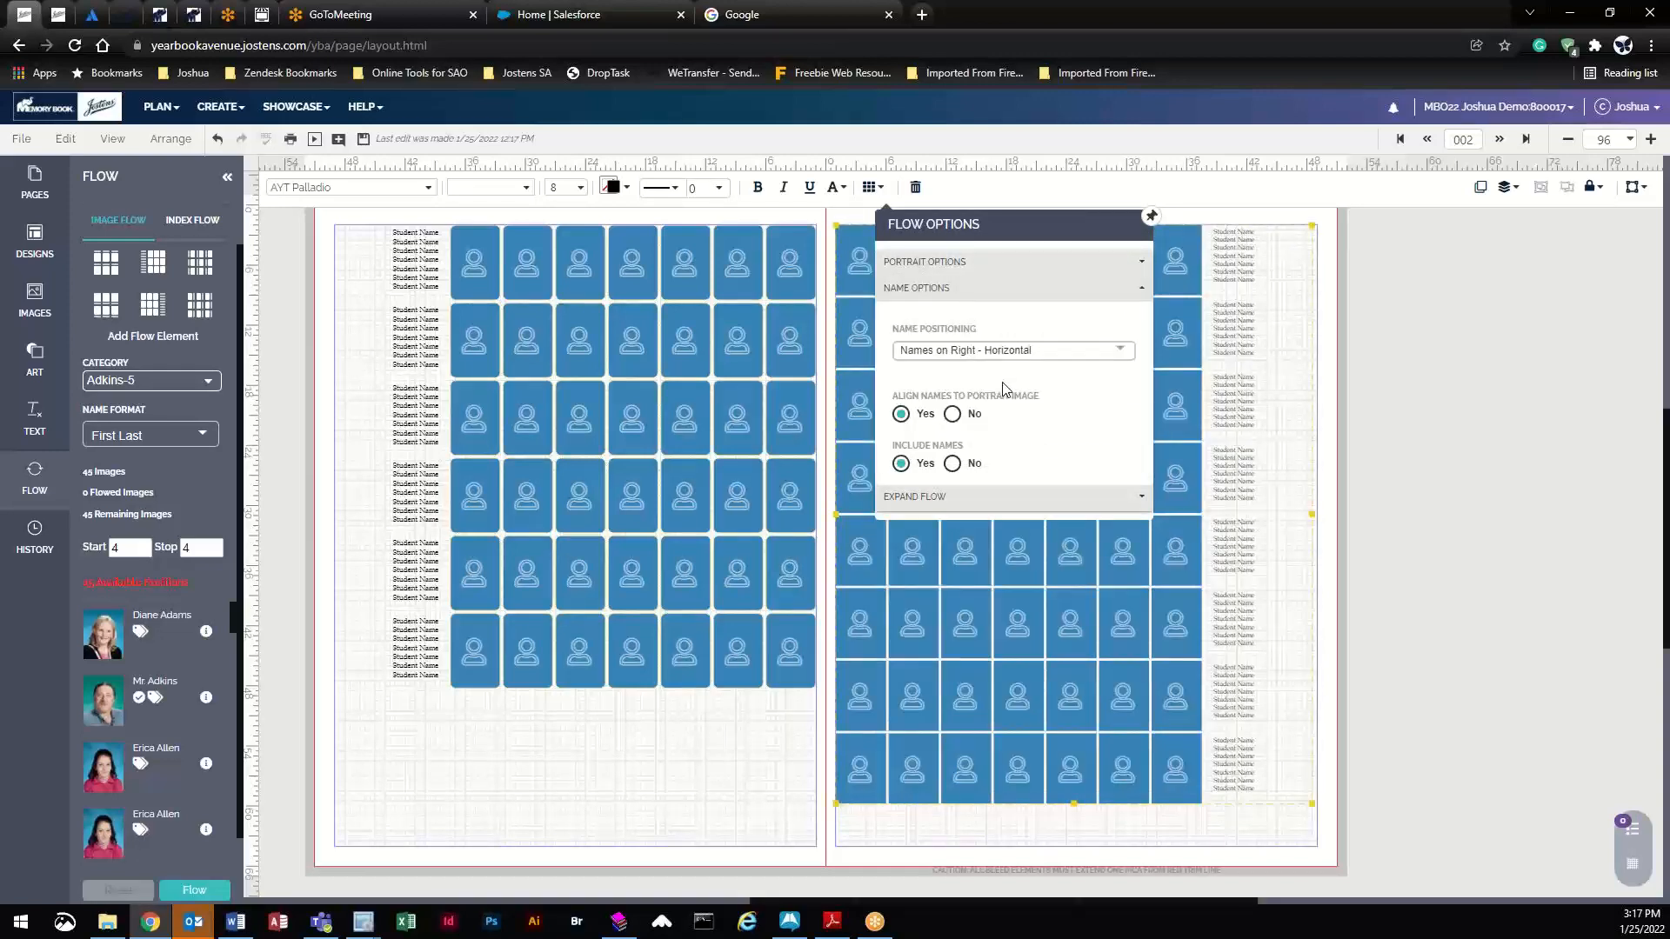
left_click(1000, 502)
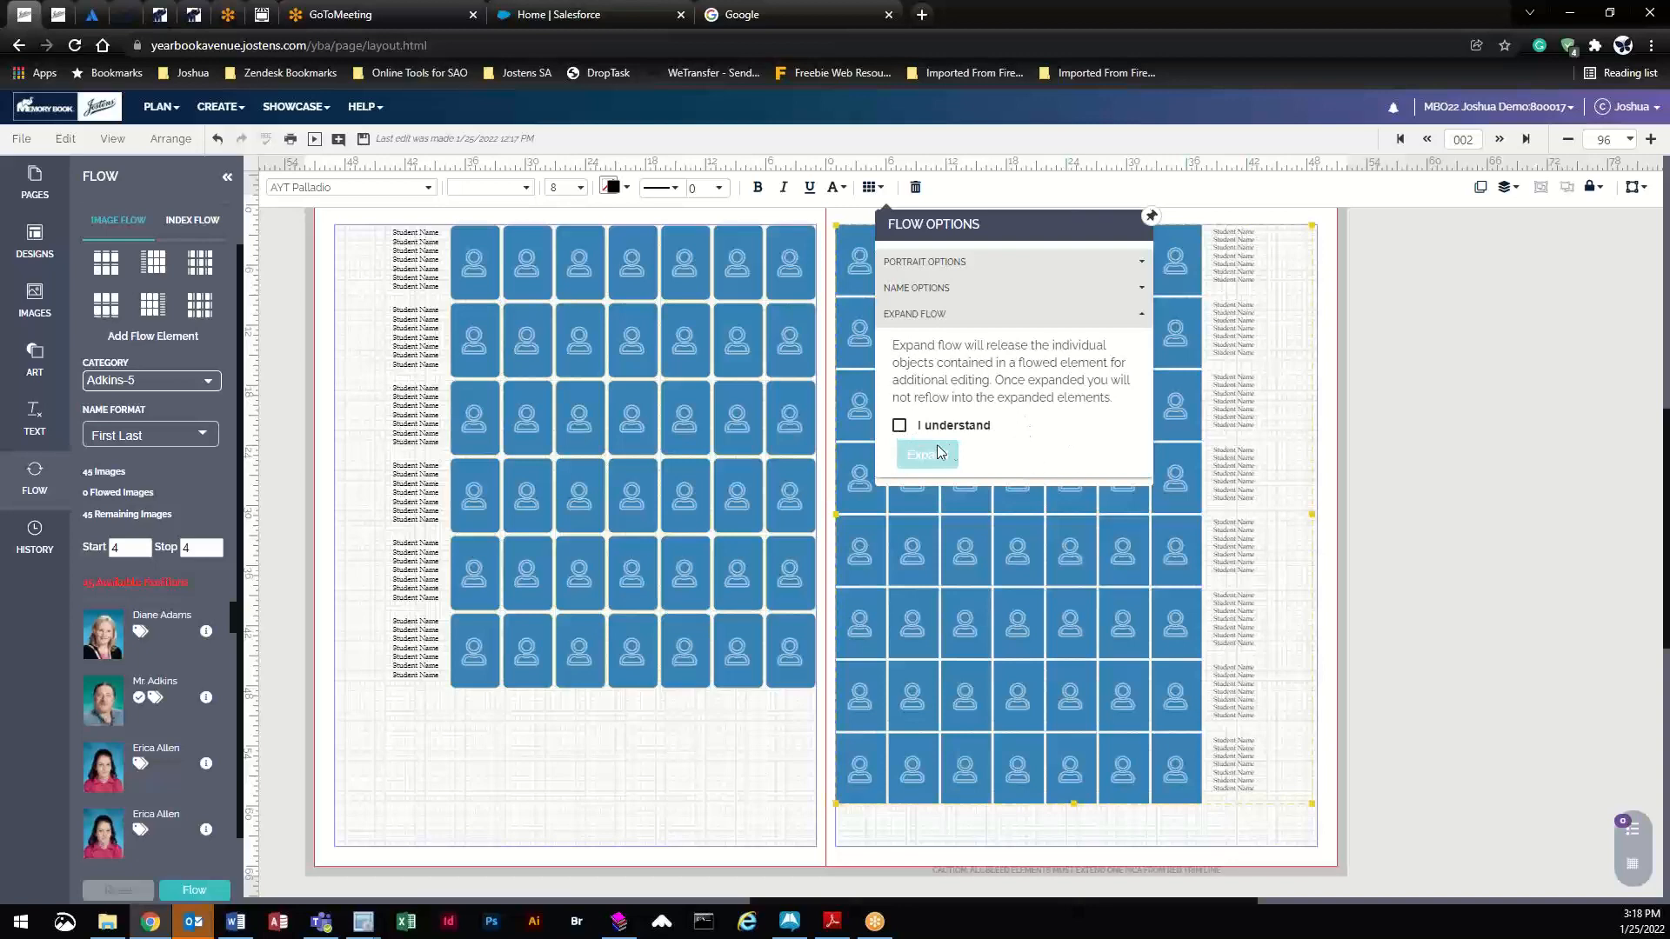
- Expand the right-page grid into separate frames and inspect the individual row-2 frames
left_click(900, 428)
left_click(929, 457)
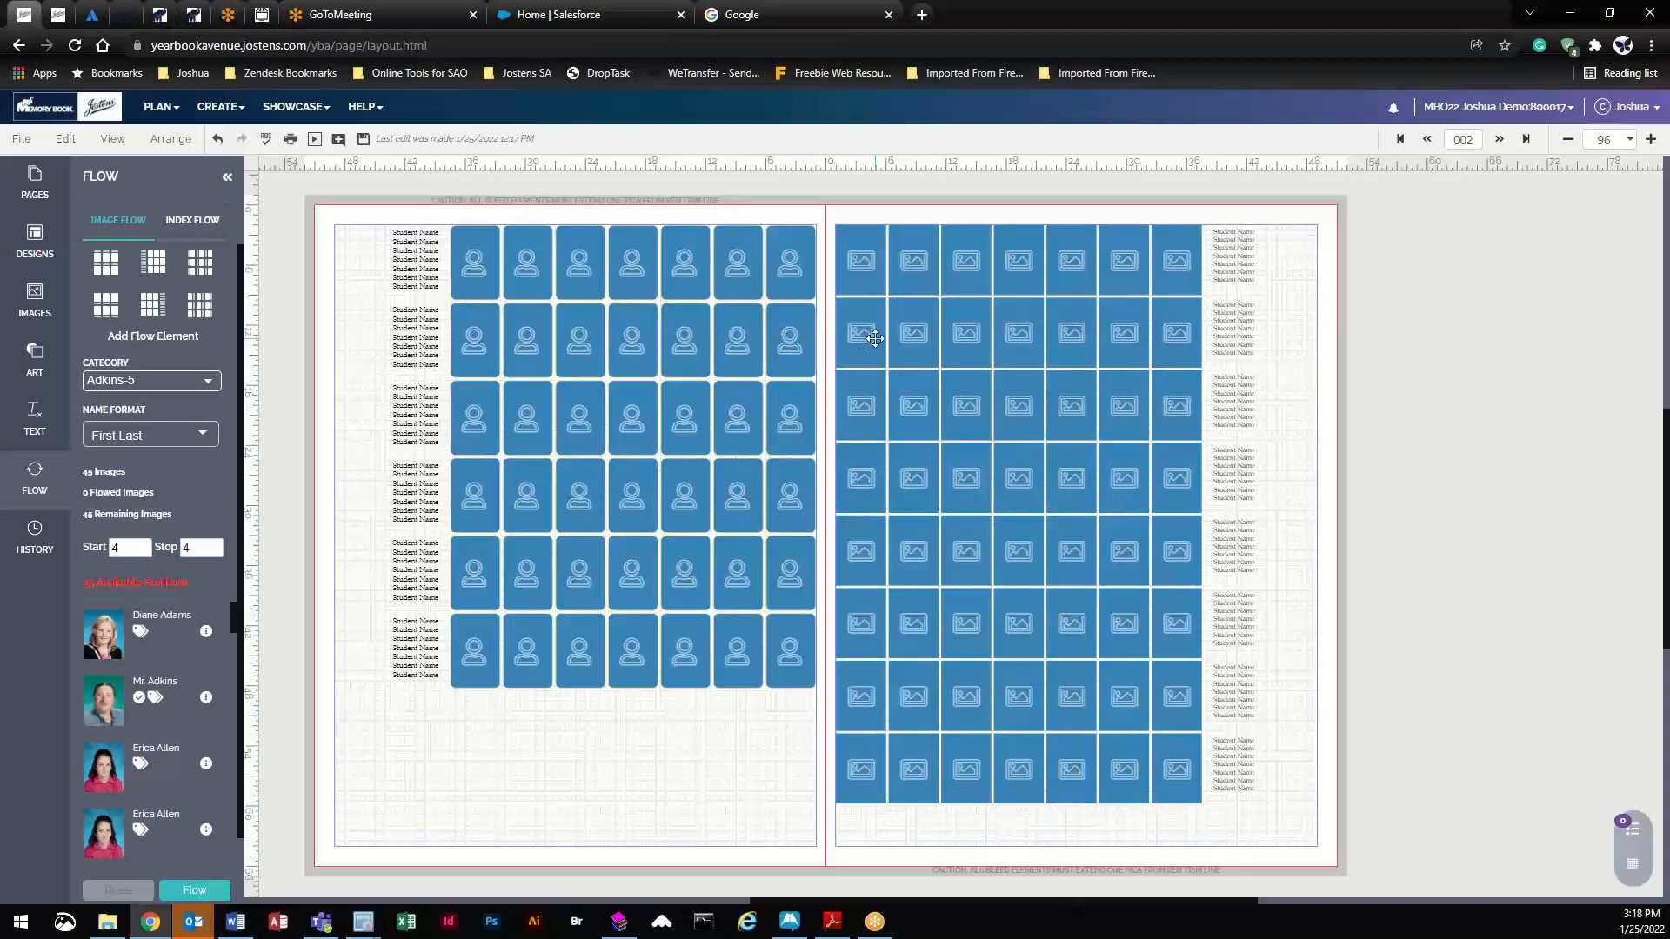
left_click(862, 324)
left_click(915, 323)
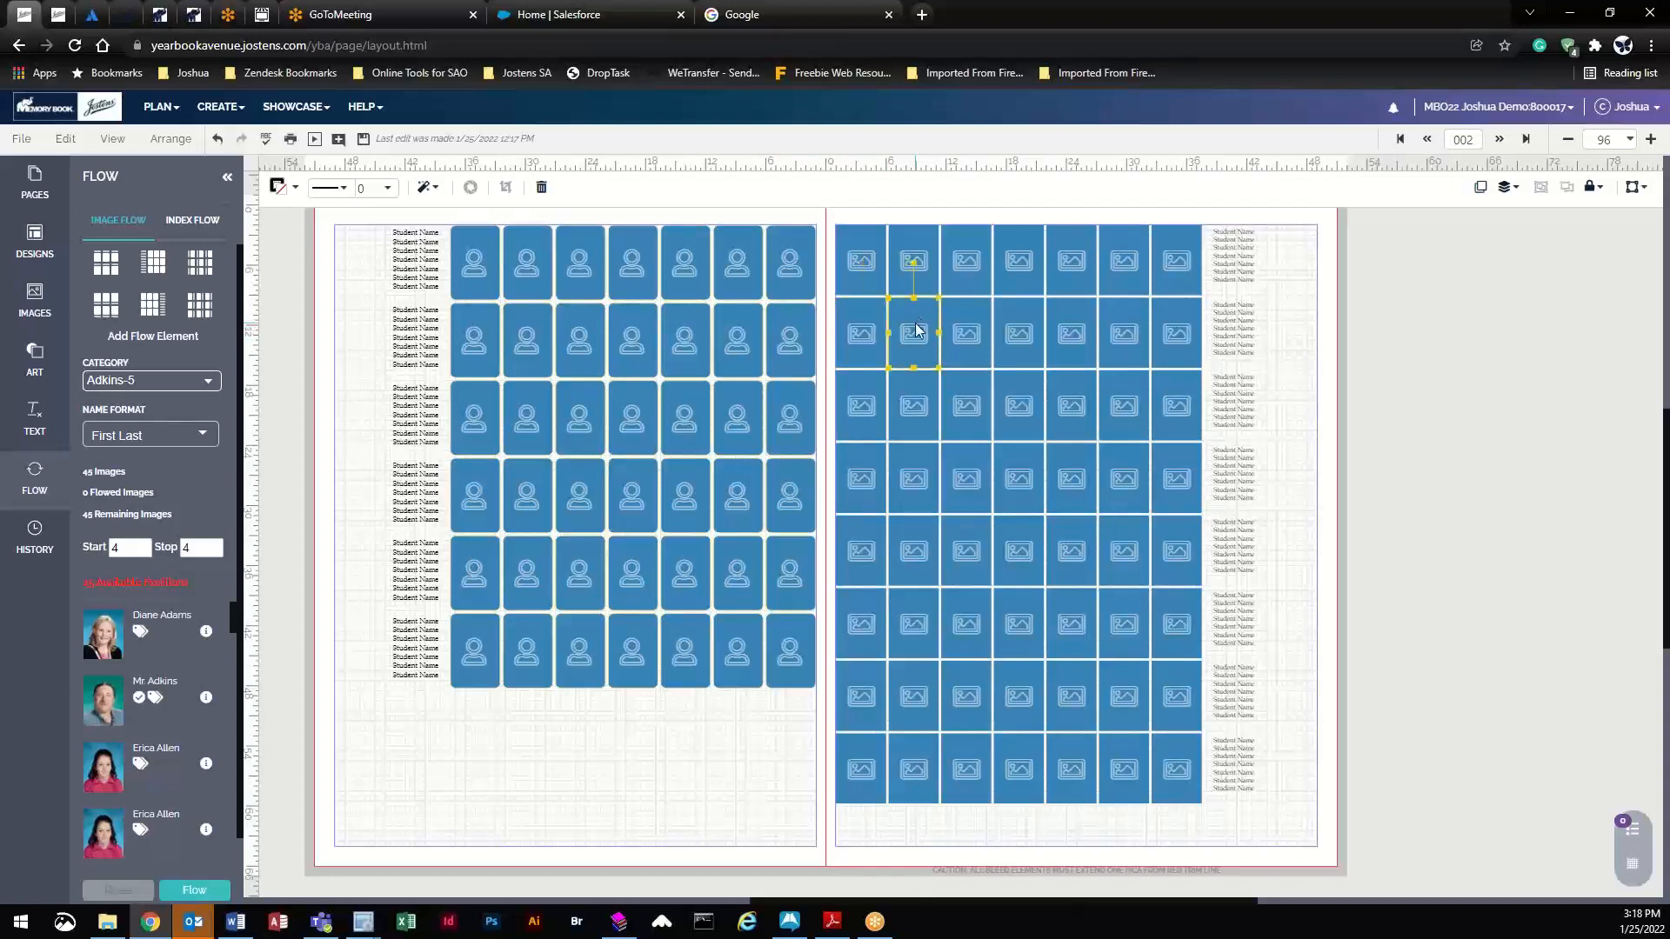
left_click(1021, 335)
left_click(1077, 336)
left_click(1123, 334)
left_click(1235, 320)
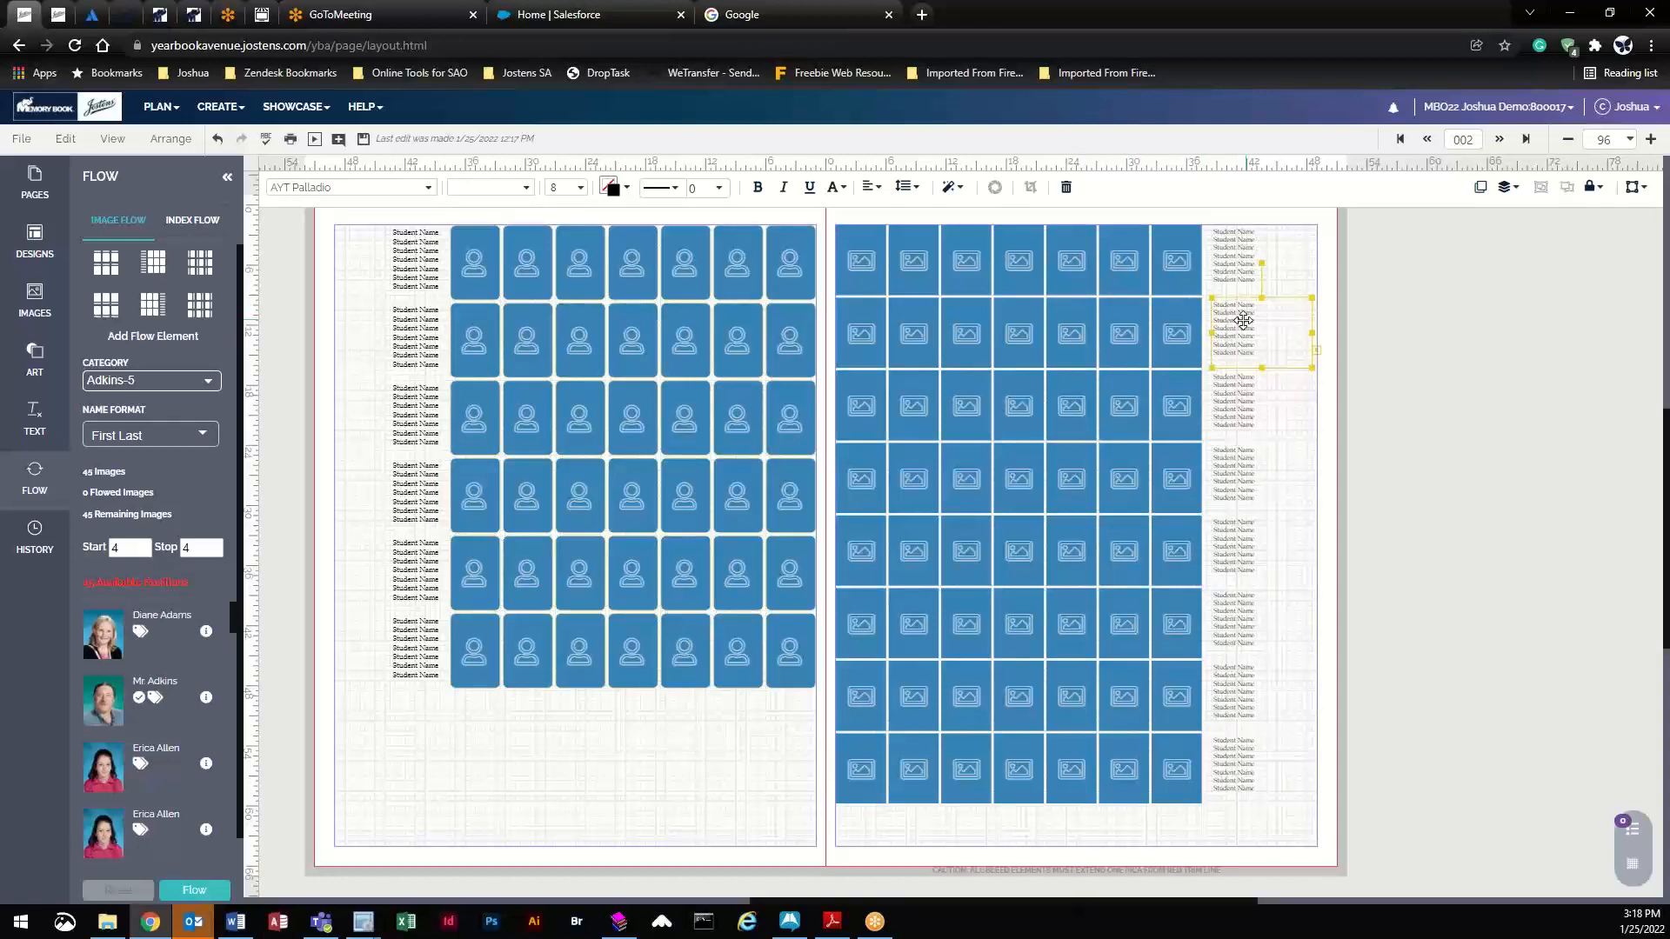
- Test moving a right-page frame, undo it, then drag the left-page portrait block lower
left_click(786, 340)
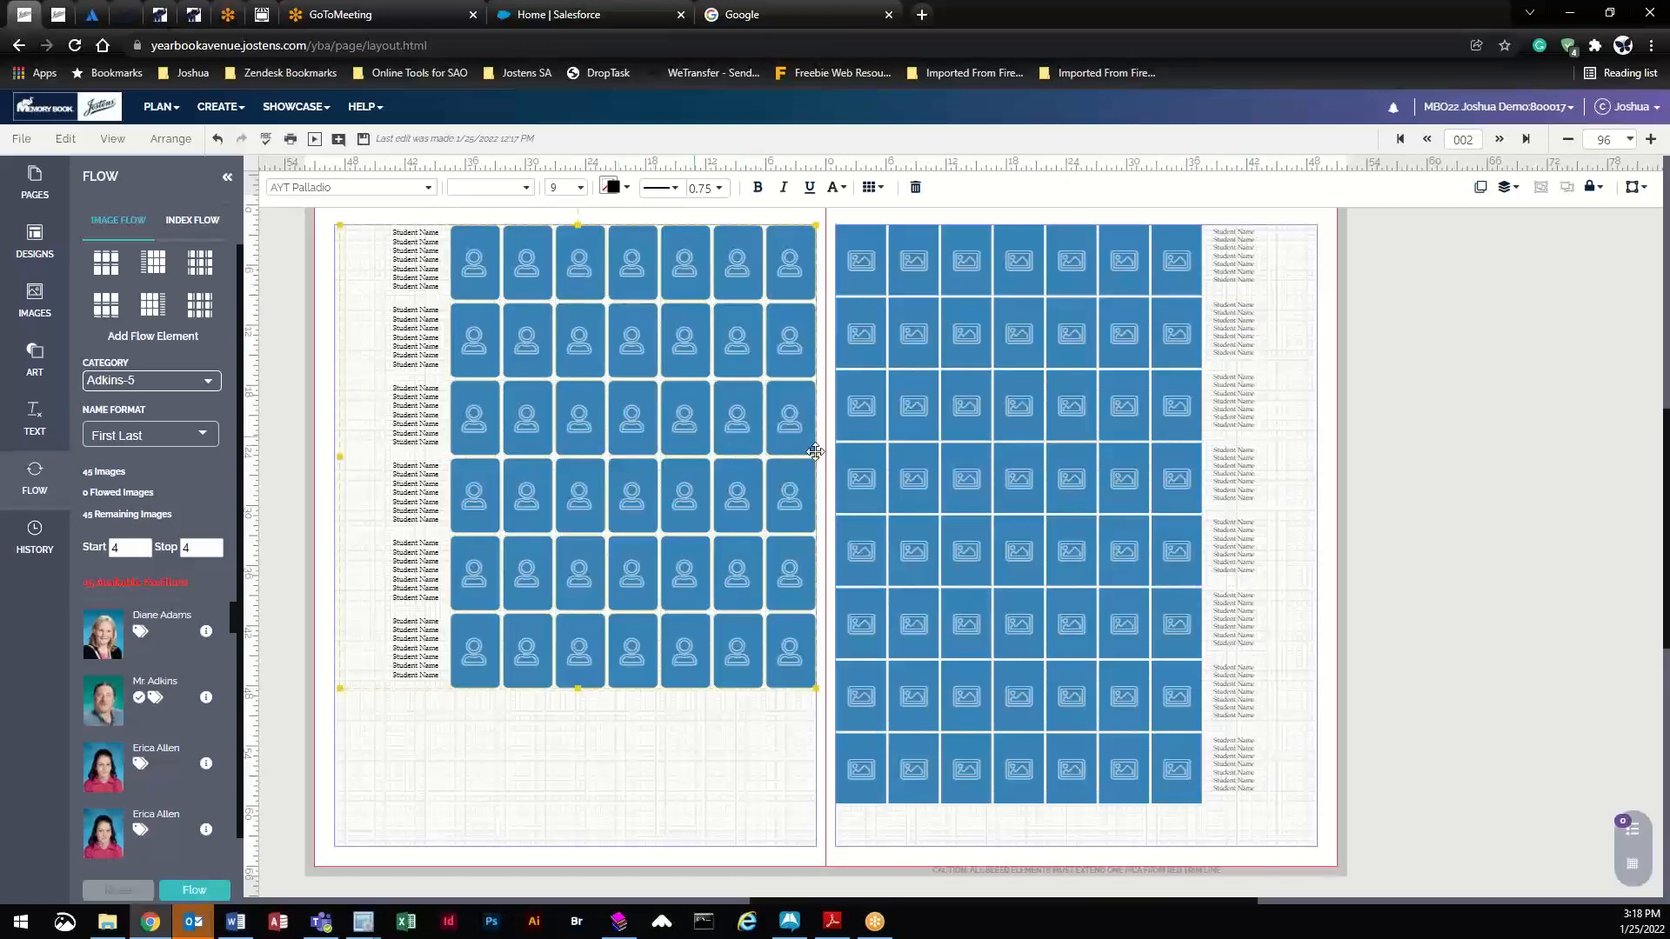
left_click(915, 335)
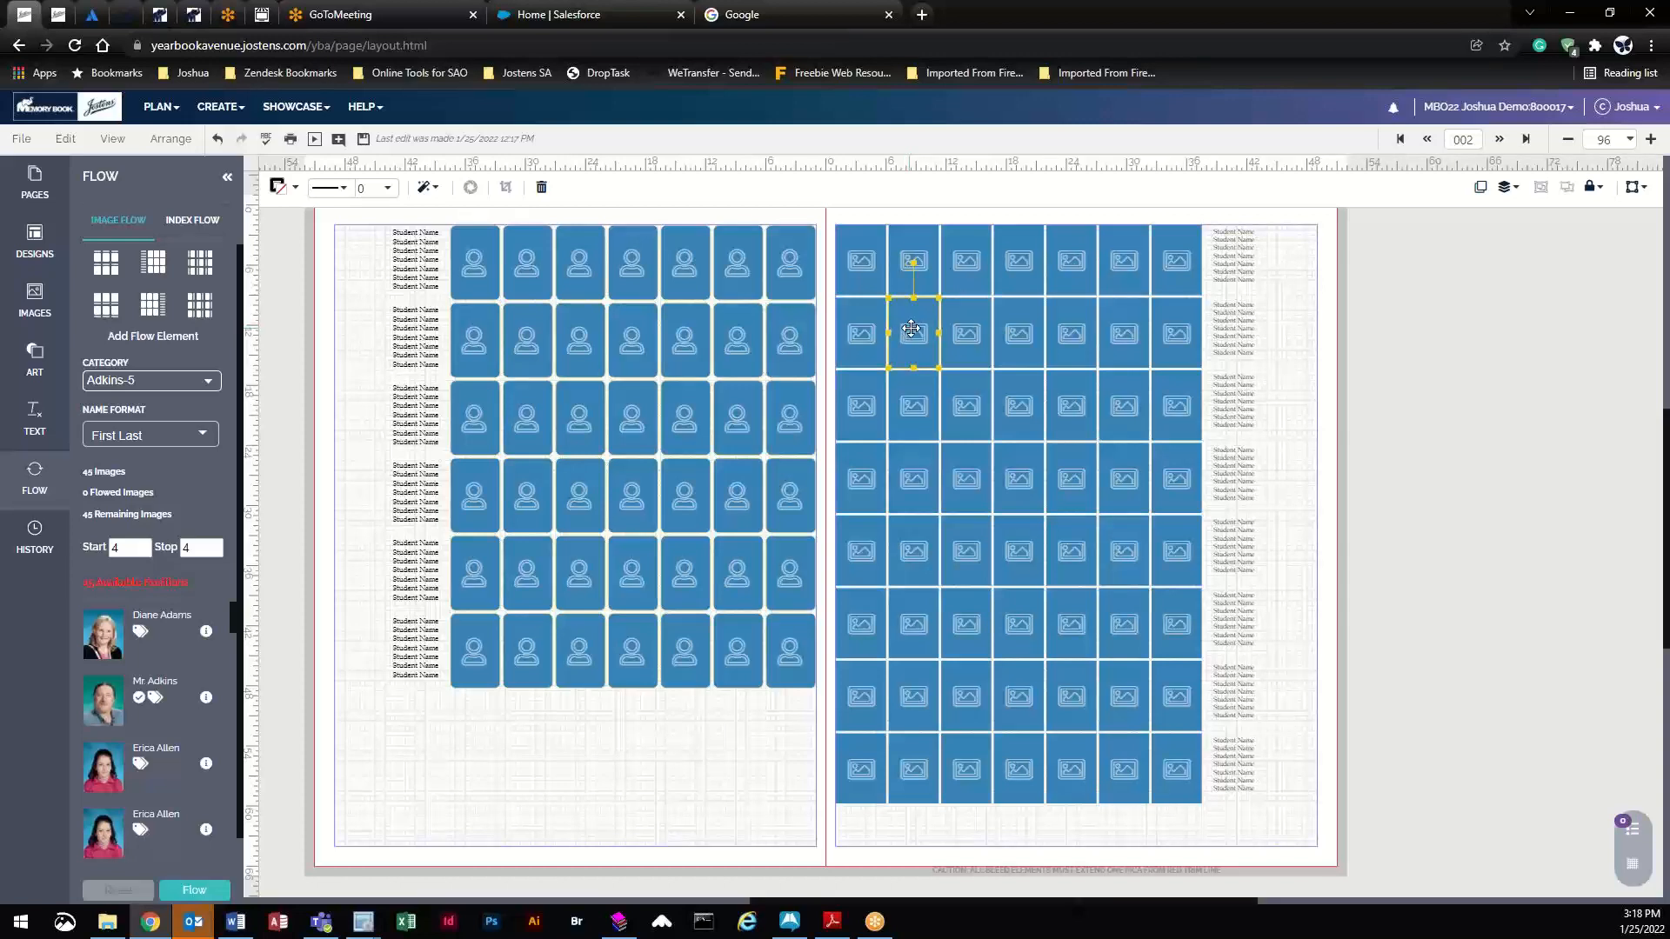
left_click_drag(911, 328, 911, 566)
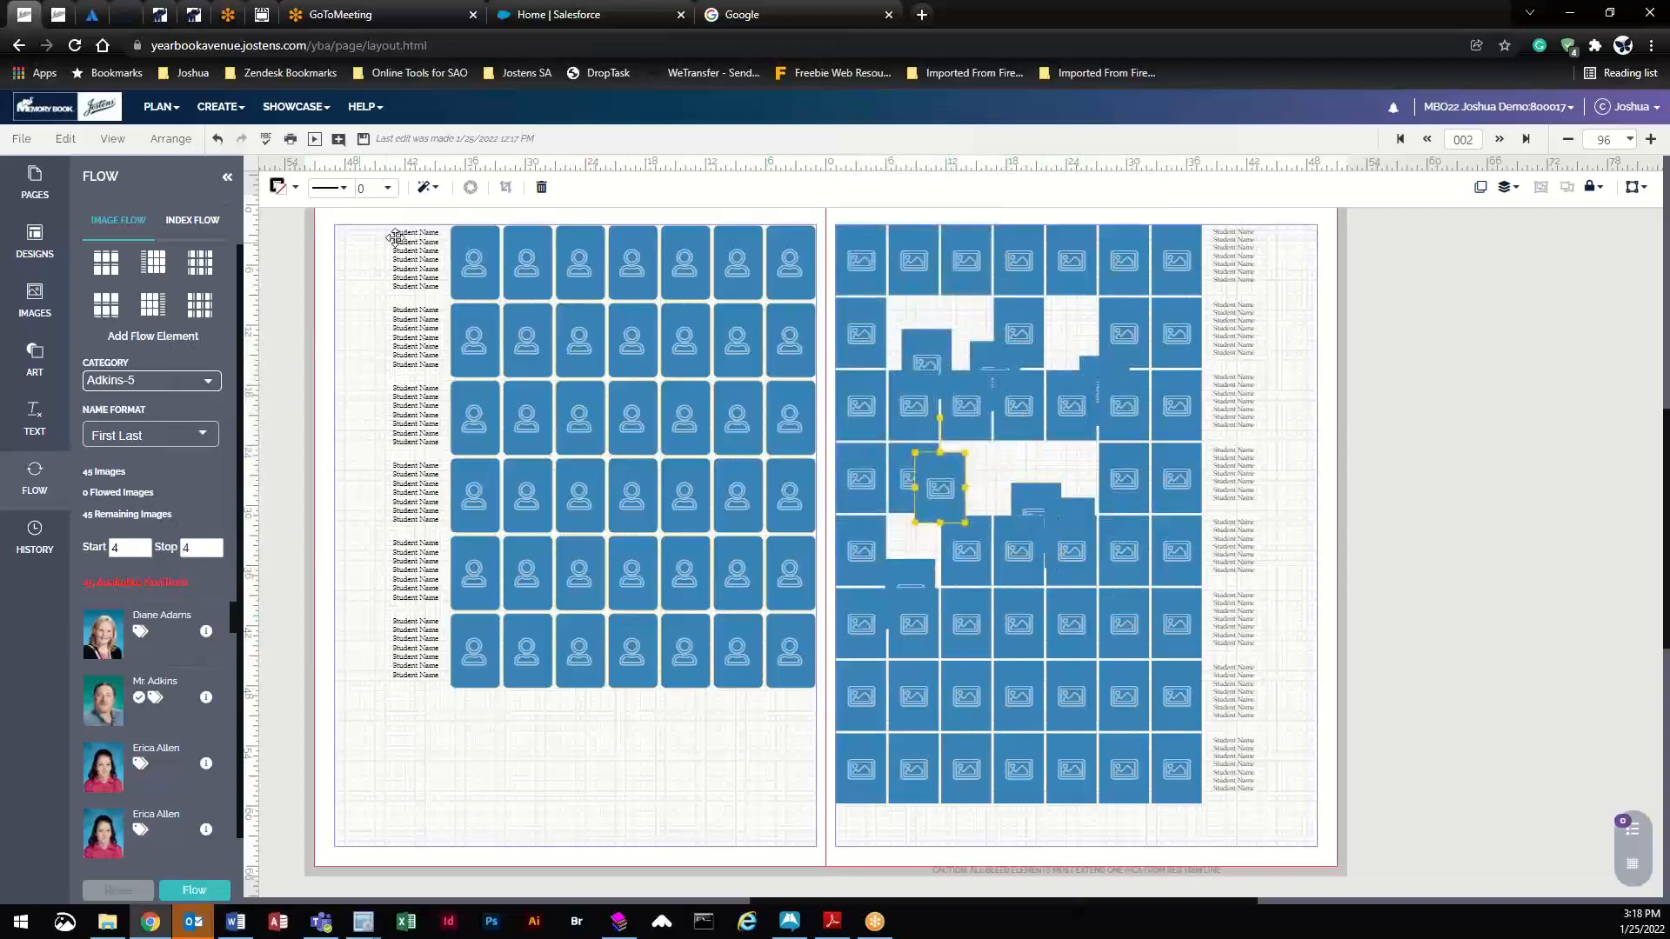
left_click_drag(936, 469, 911, 314)
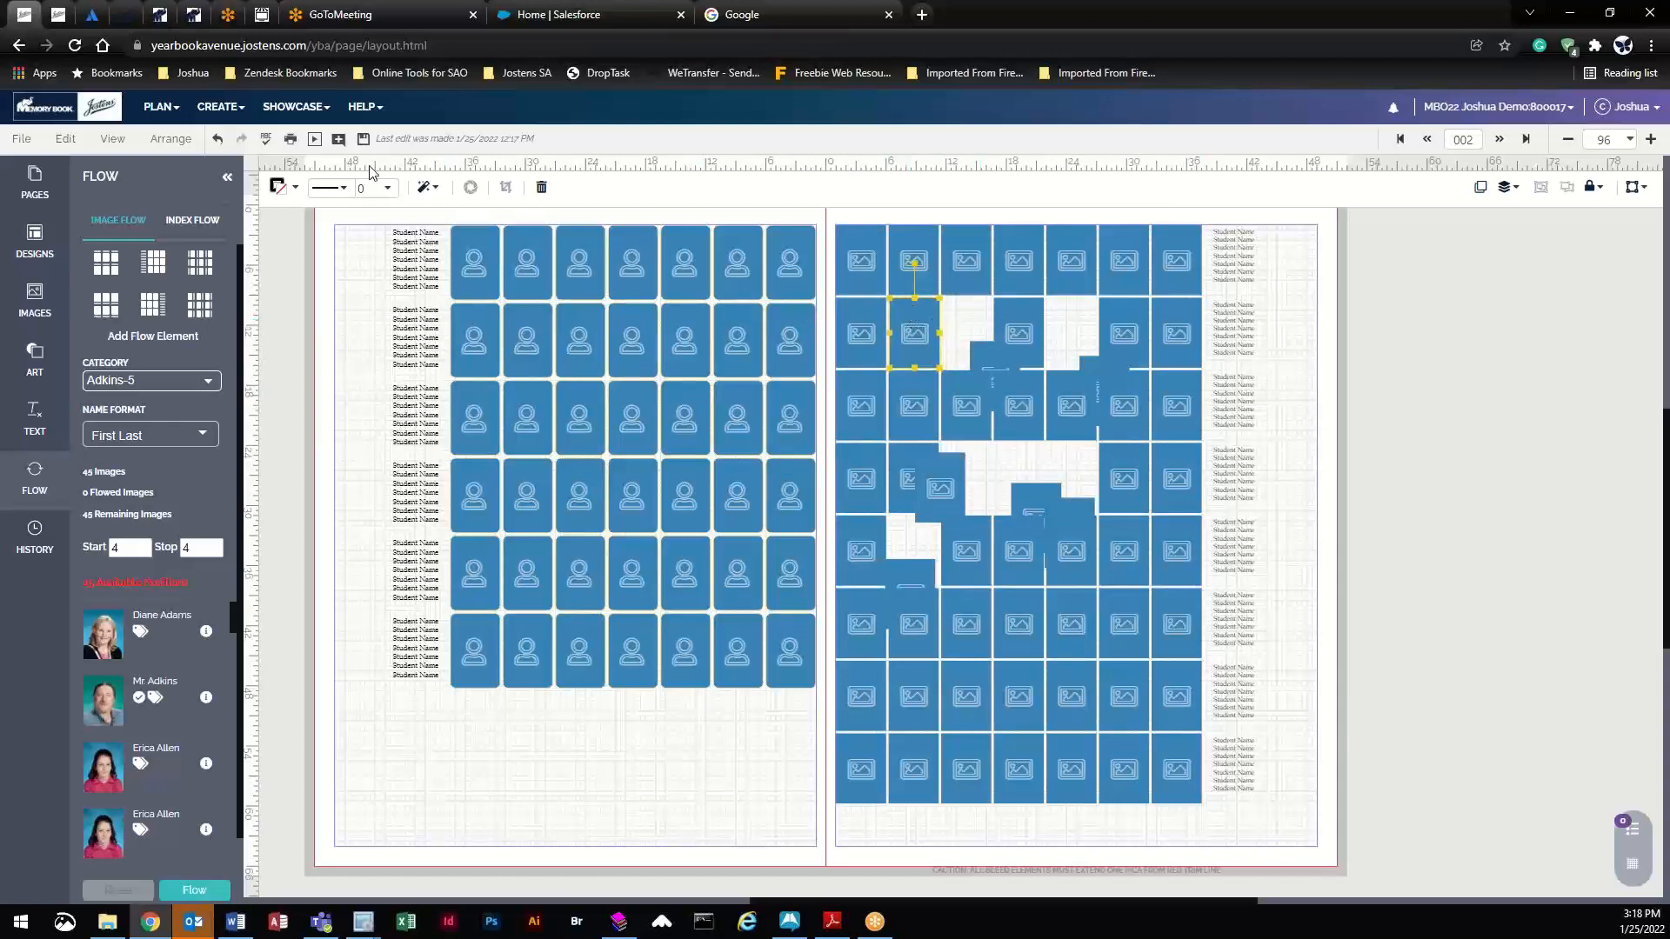
left_click(219, 142)
left_click(218, 142)
left_click(222, 148)
left_click(222, 147)
left_click(222, 148)
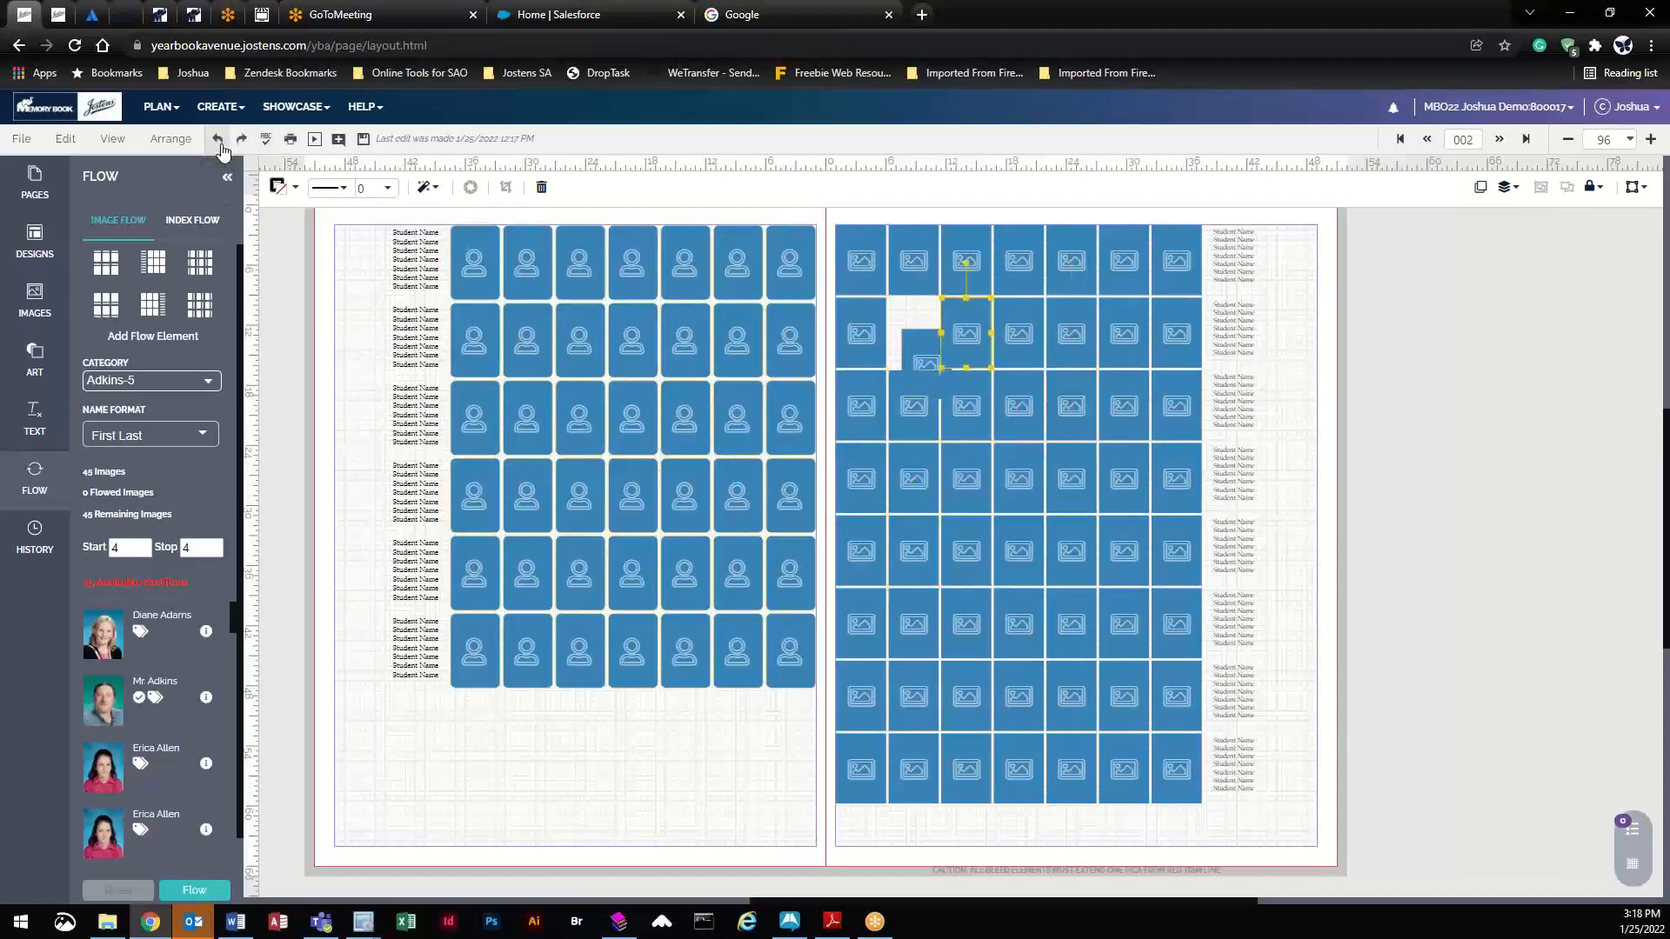
left_click(222, 148)
left_click(707, 344)
left_click_drag(707, 343, 683, 492)
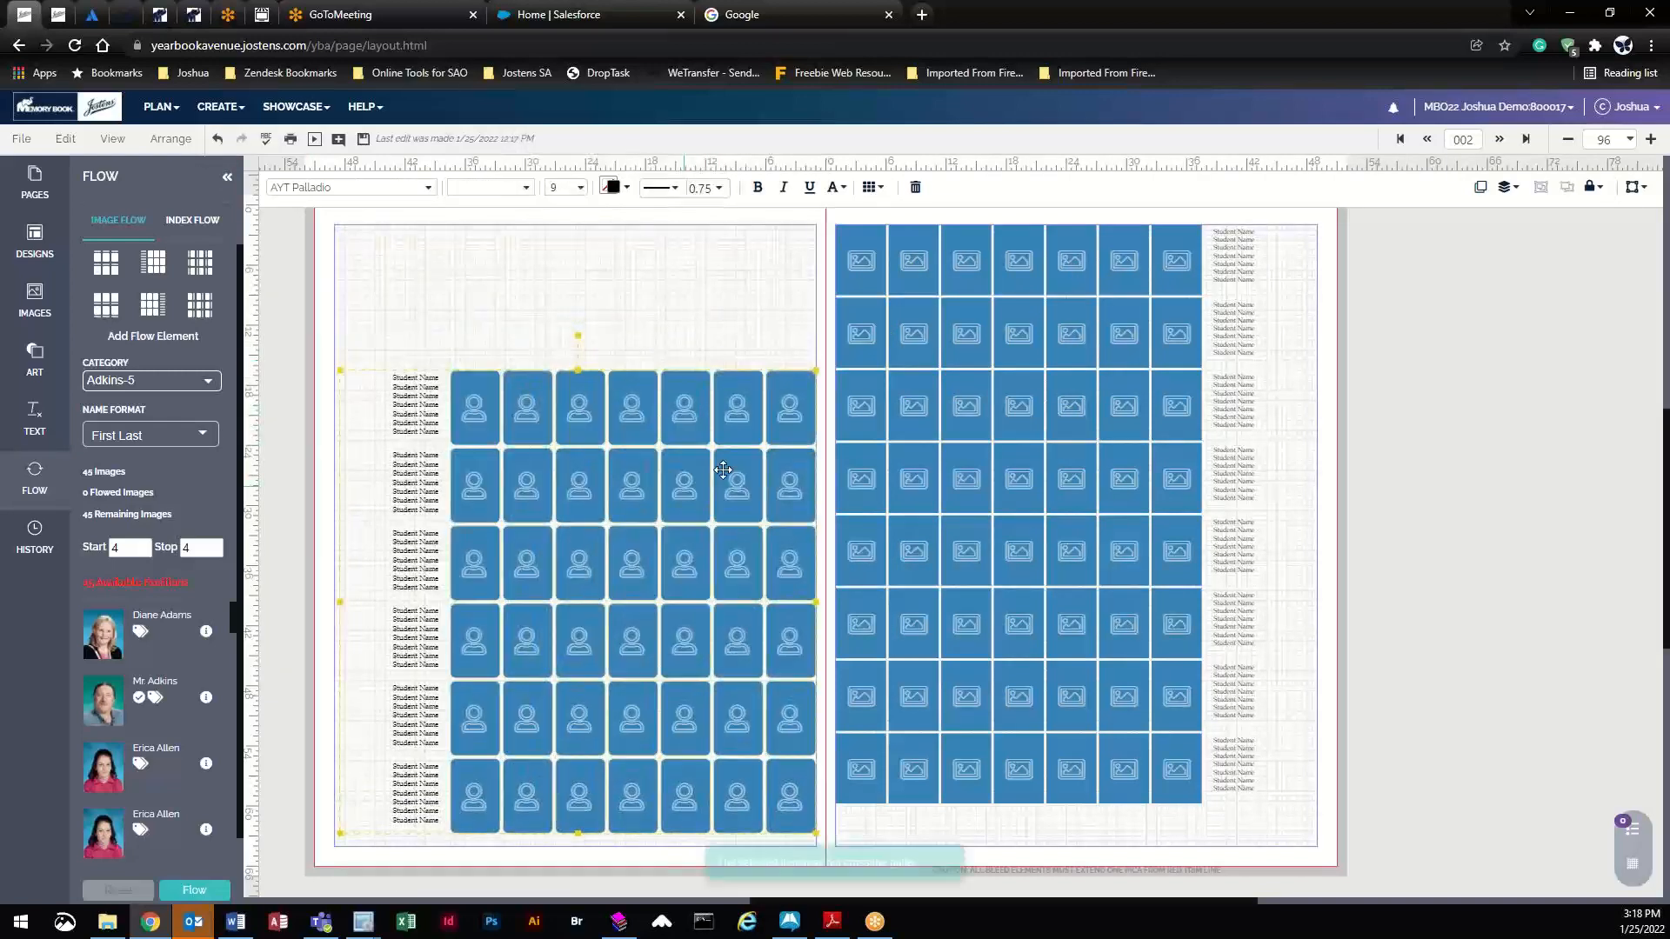
- Try shifting the grids down, undo, and return the left-page block to the top margin
left_click(1355, 284)
left_click_drag(1319, 264, 831, 835)
left_click_drag(1032, 458, 1029, 496)
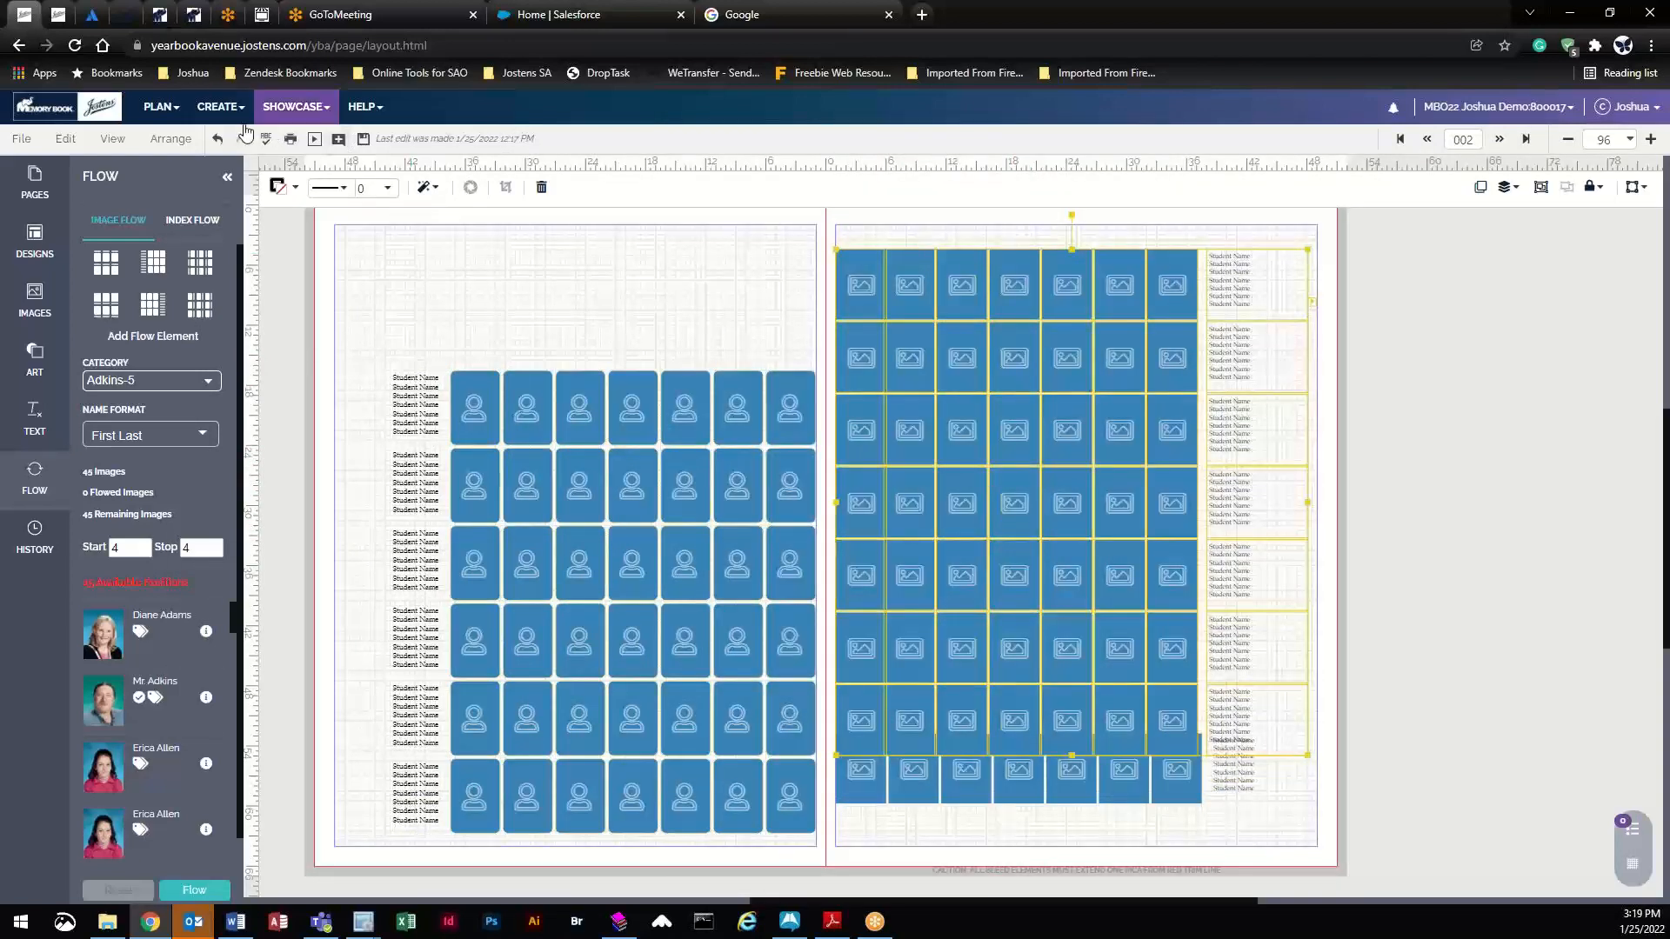
left_click(218, 139)
left_click(217, 139)
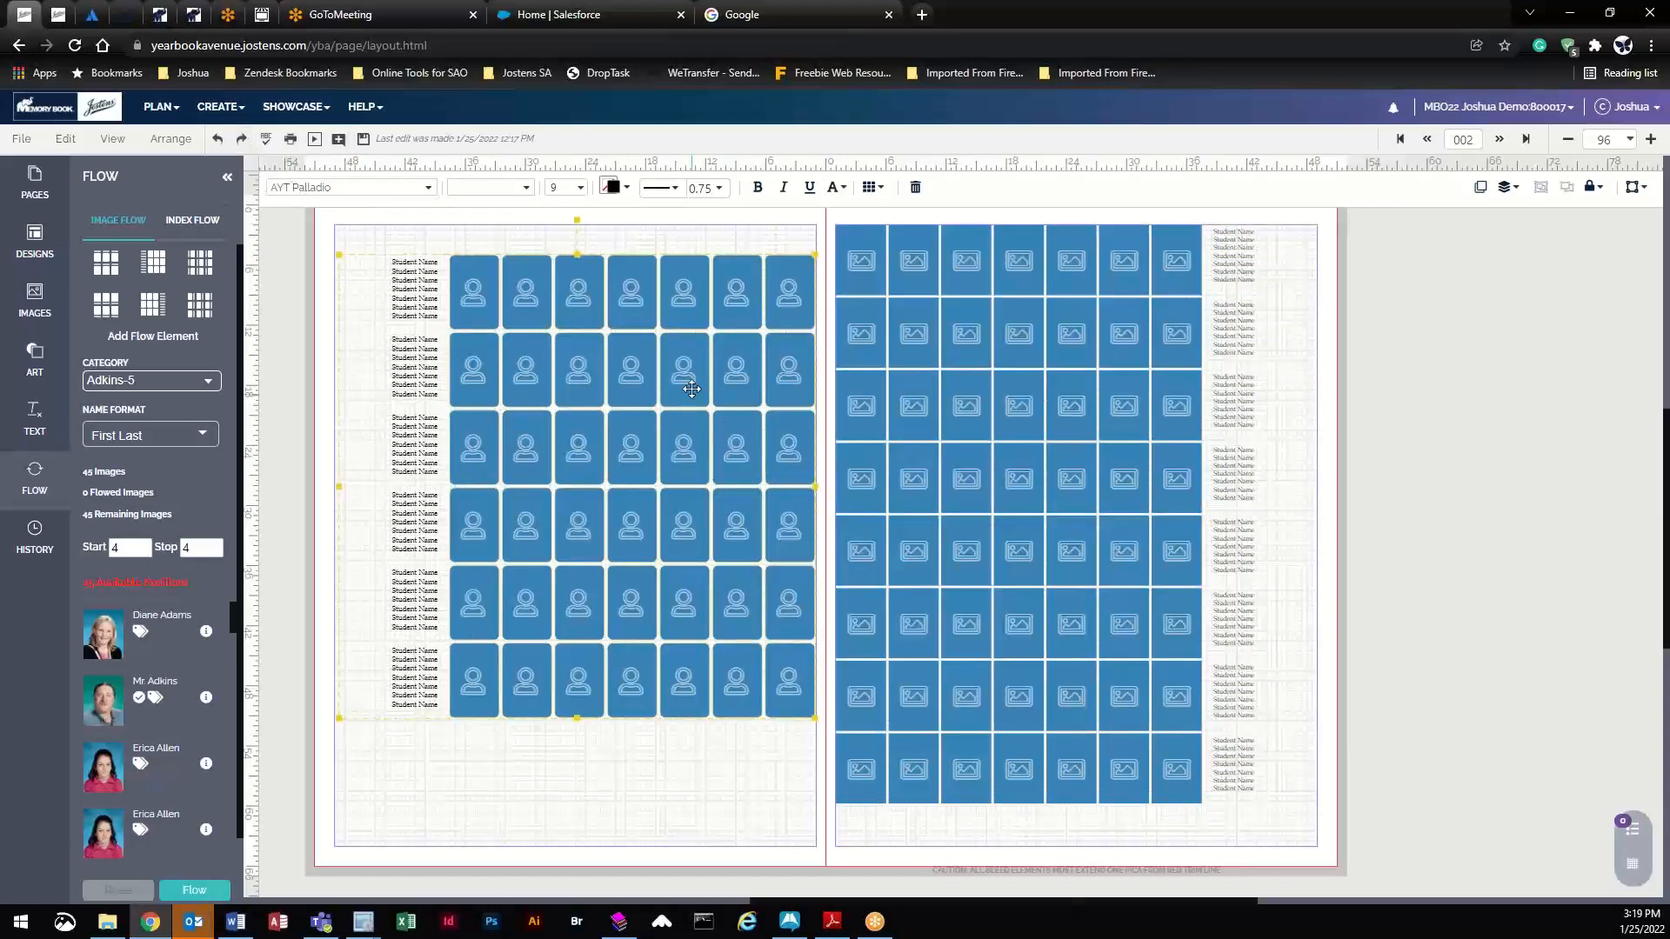
left_click_drag(691, 396, 689, 473)
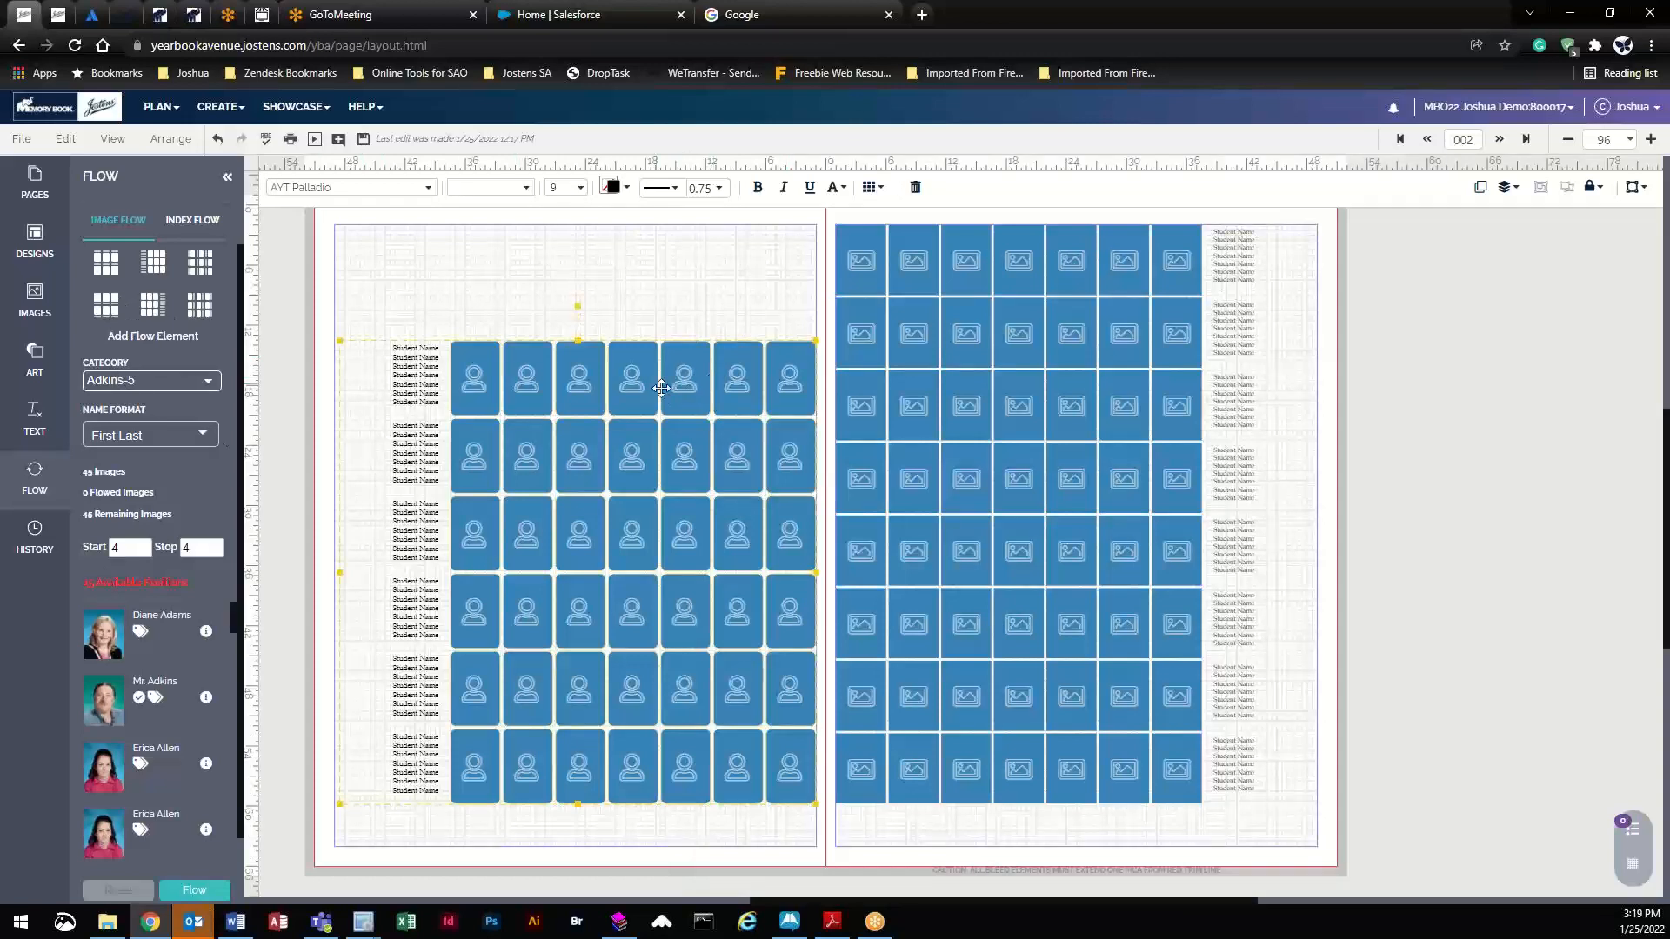
left_click_drag(650, 379, 639, 263)
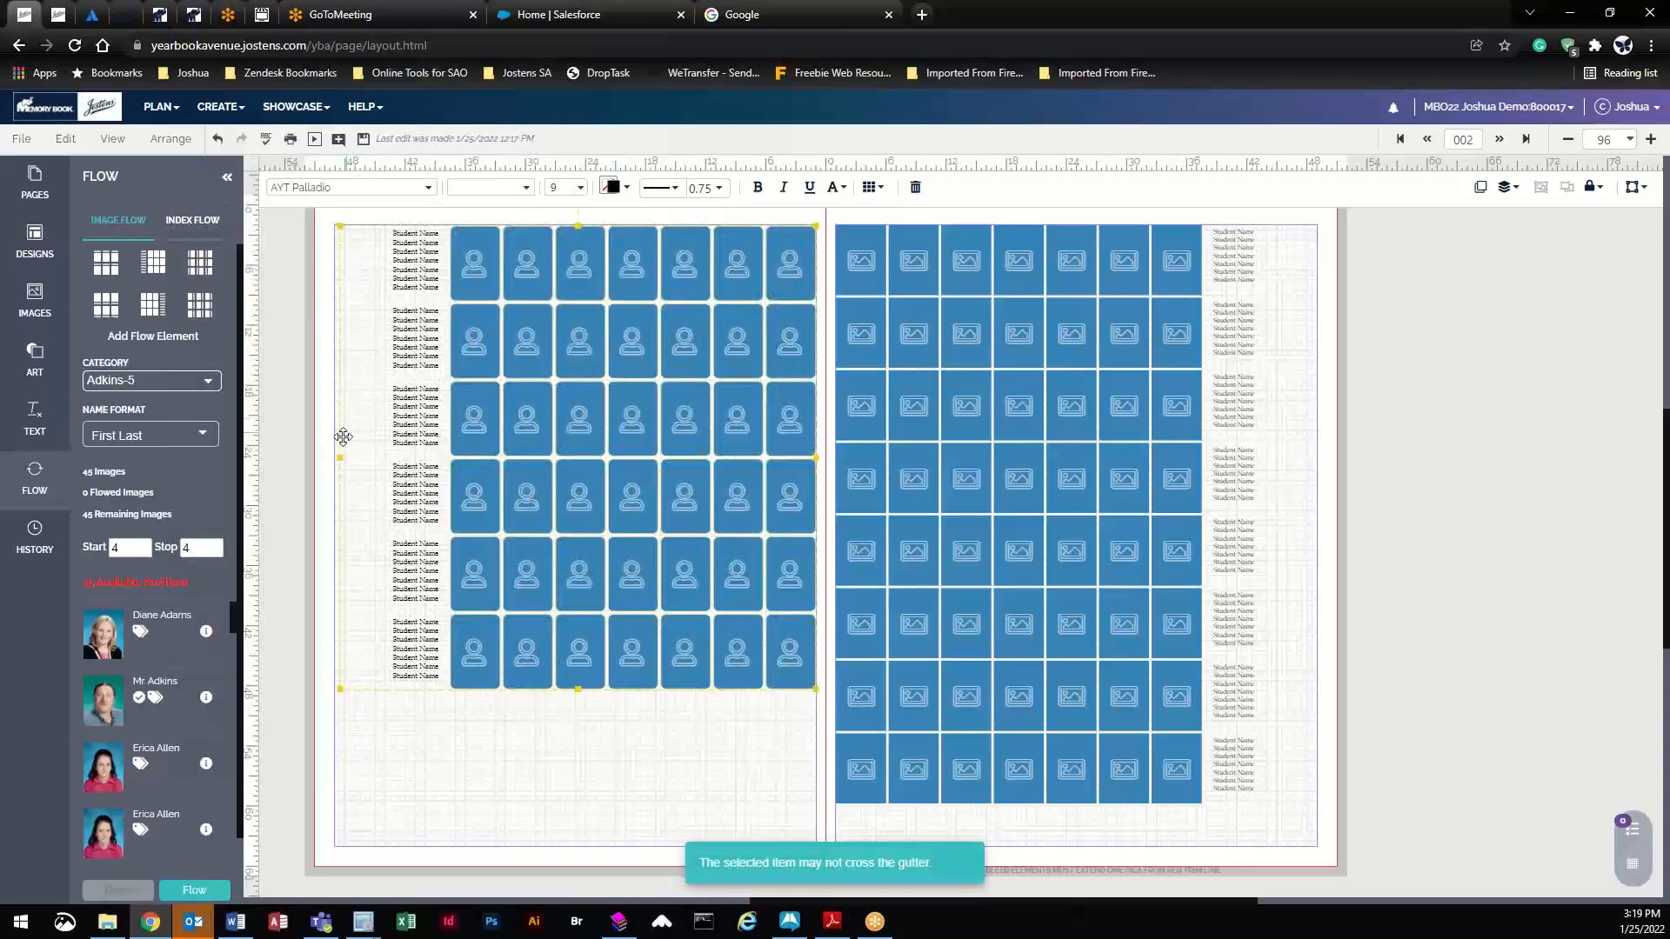
- In Flow Options, set the grid's name placement to below the portraits
left_click(869, 187)
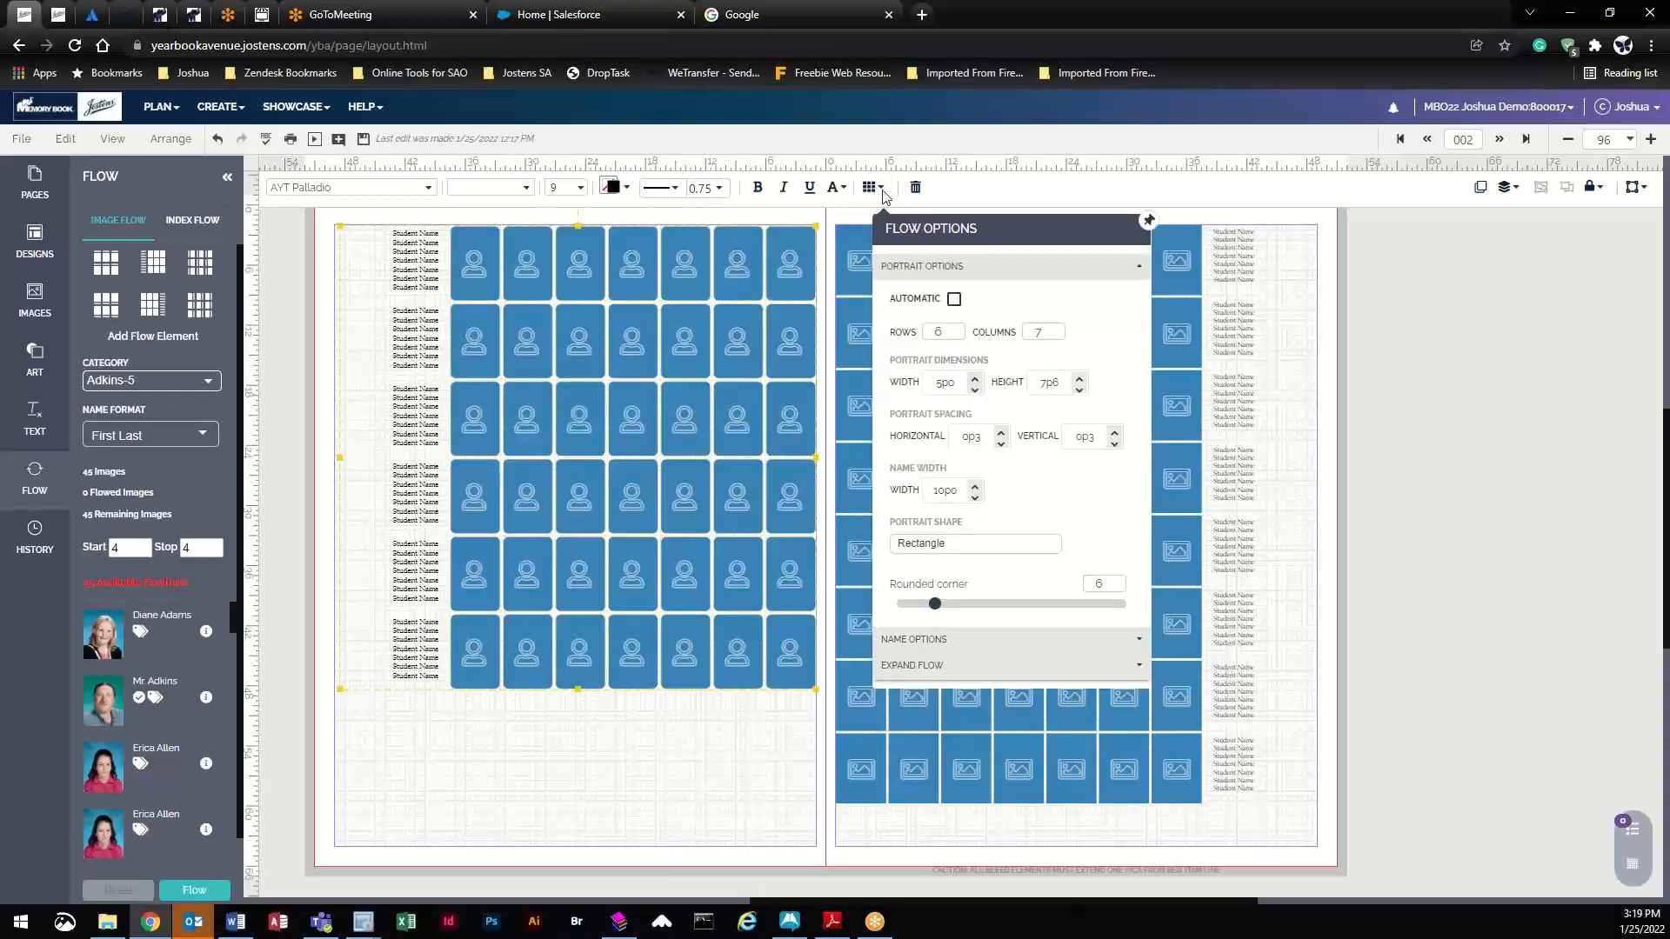
left_click(940, 646)
left_click(992, 358)
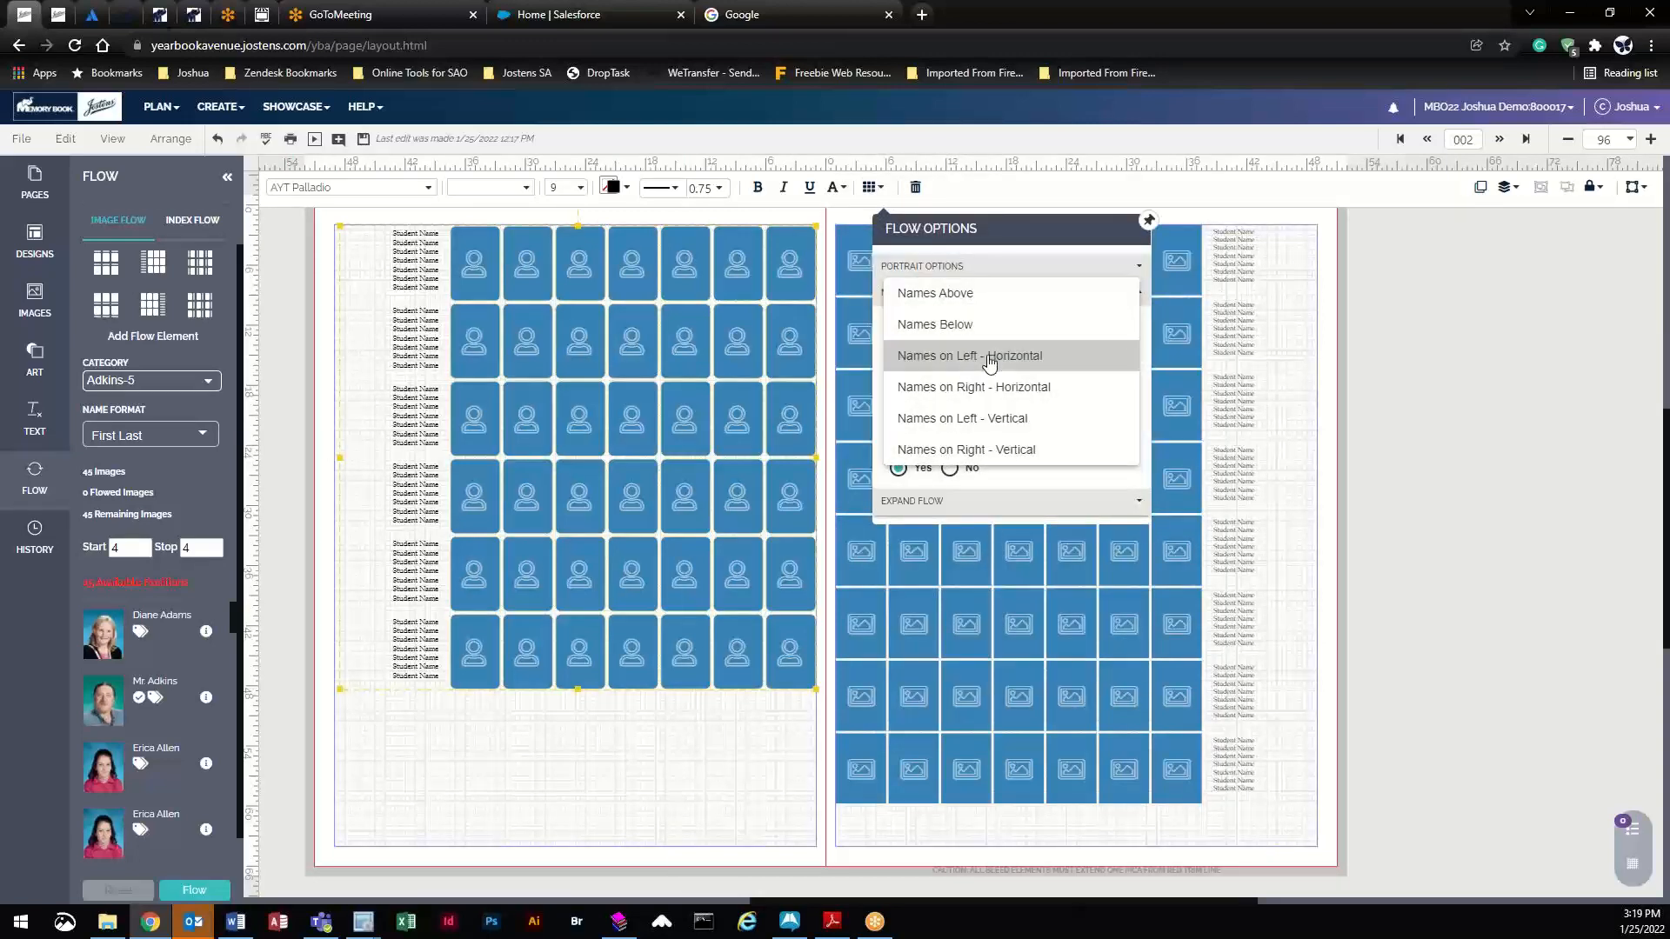
left_click(991, 419)
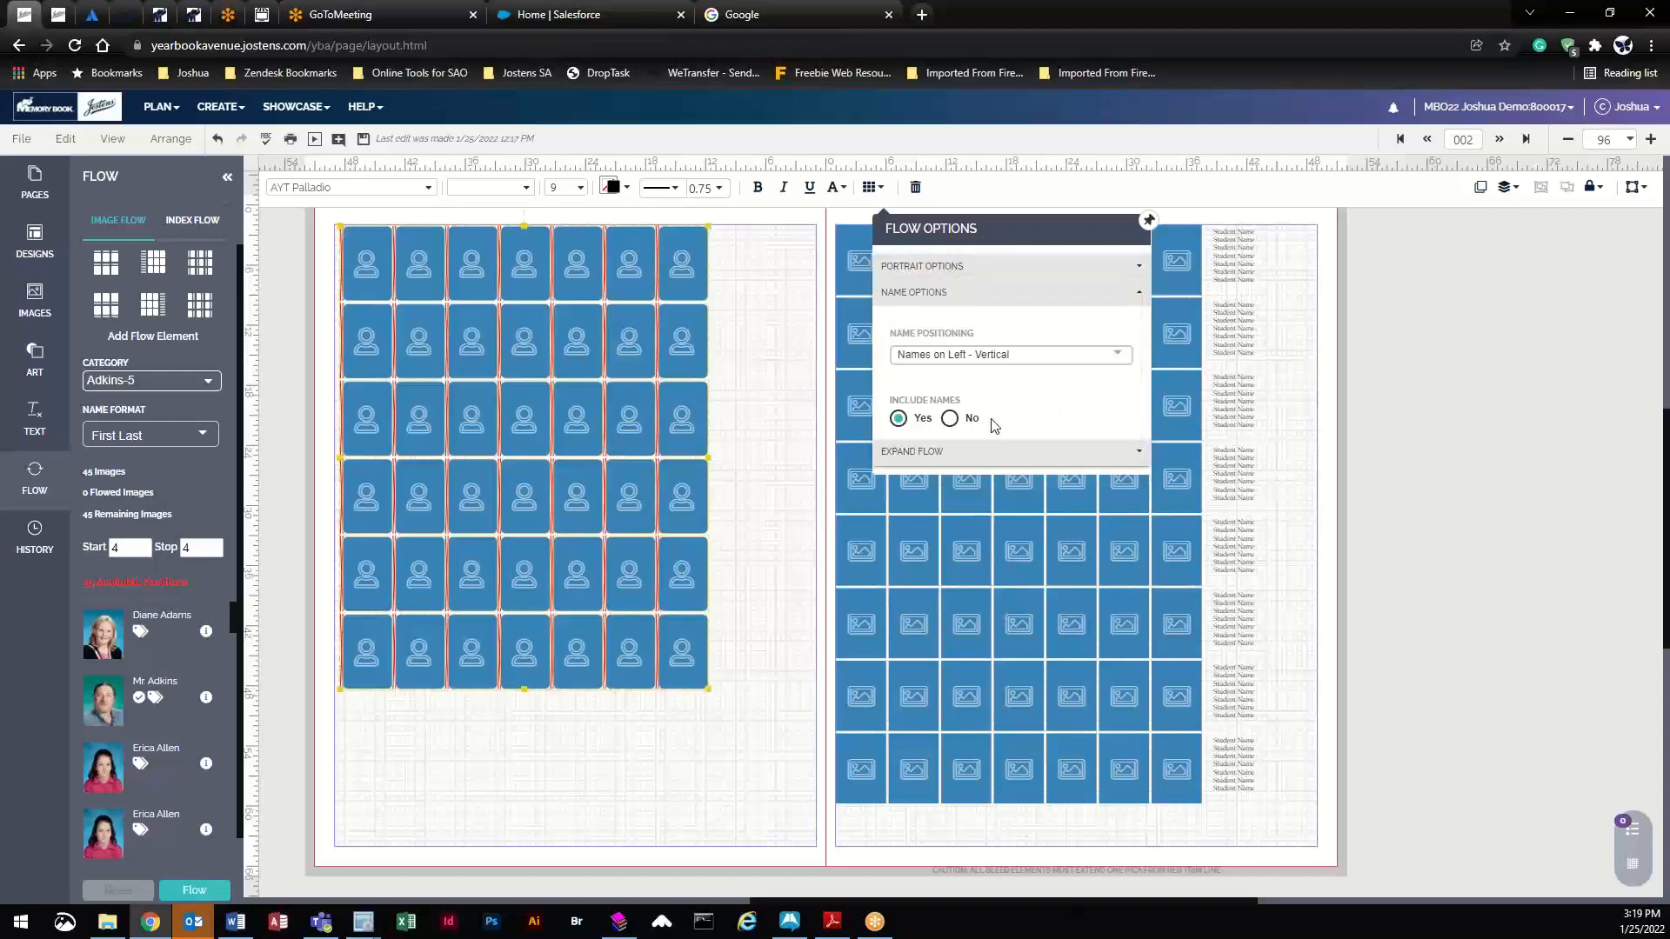
left_click(959, 357)
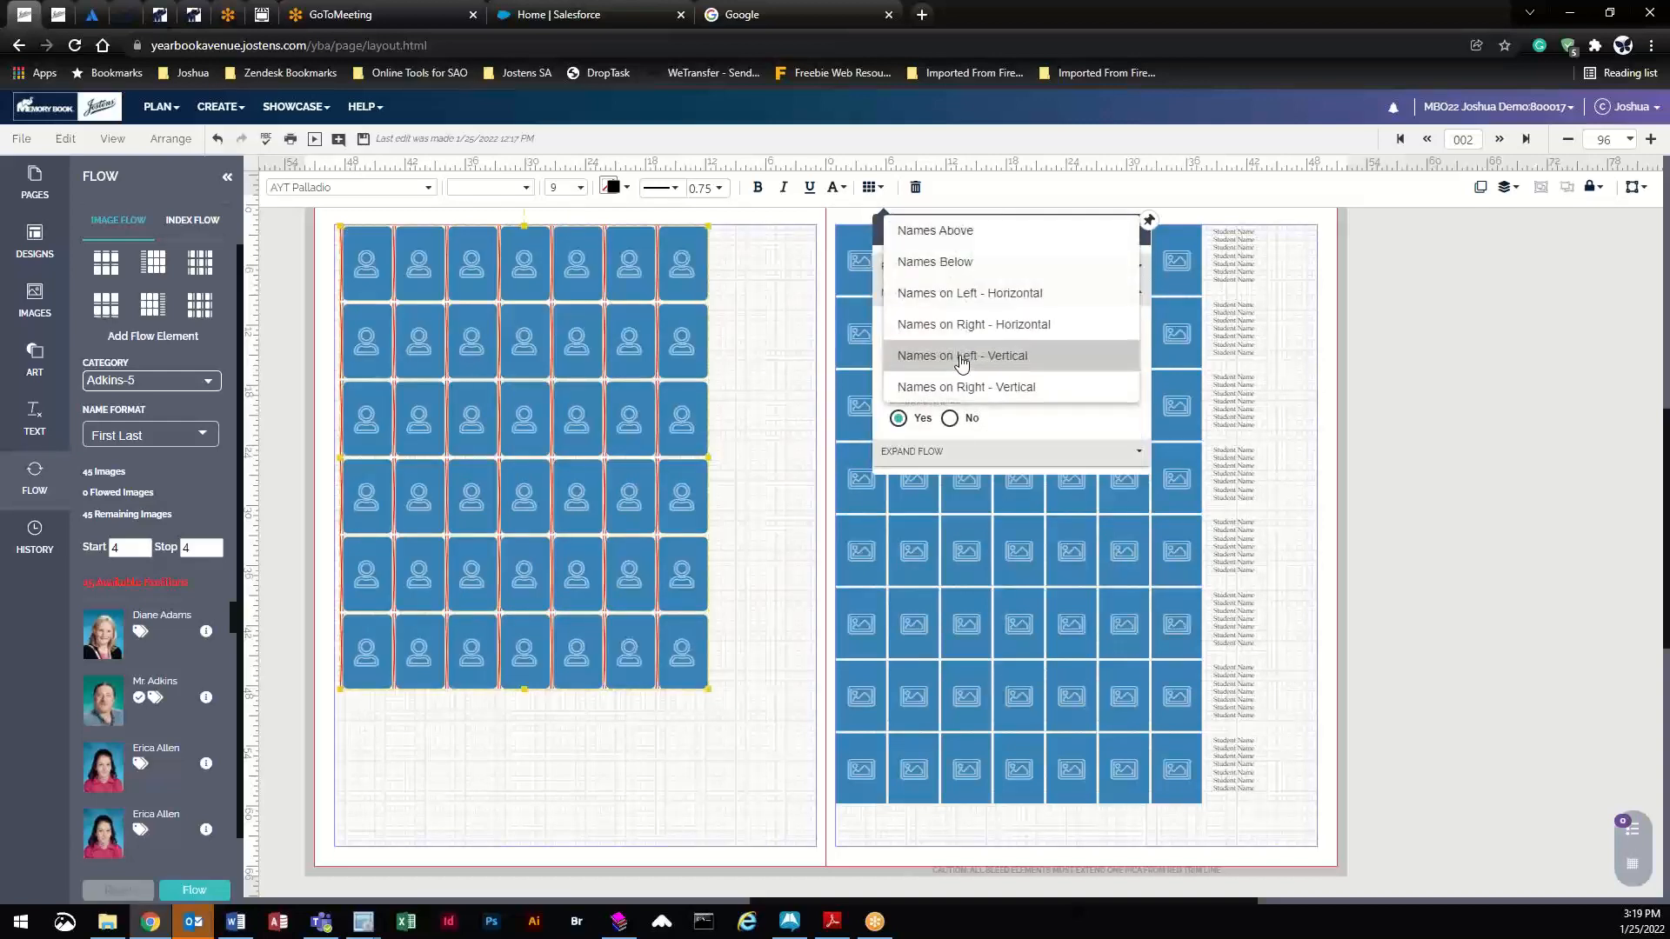
left_click(972, 269)
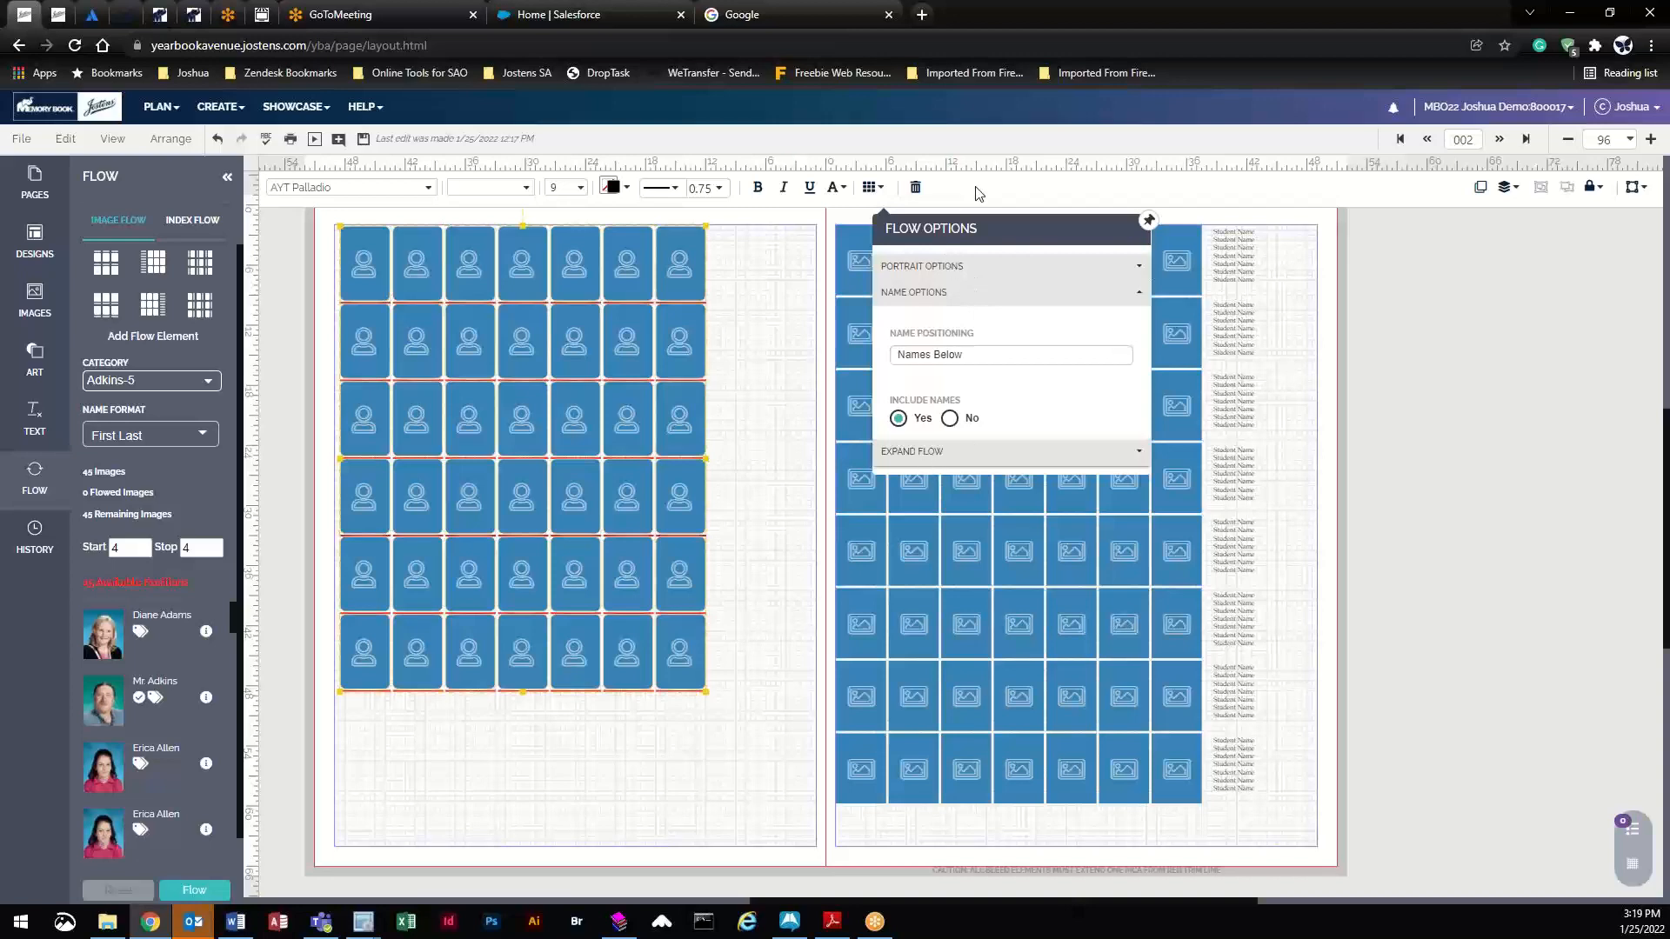
left_click(744, 347)
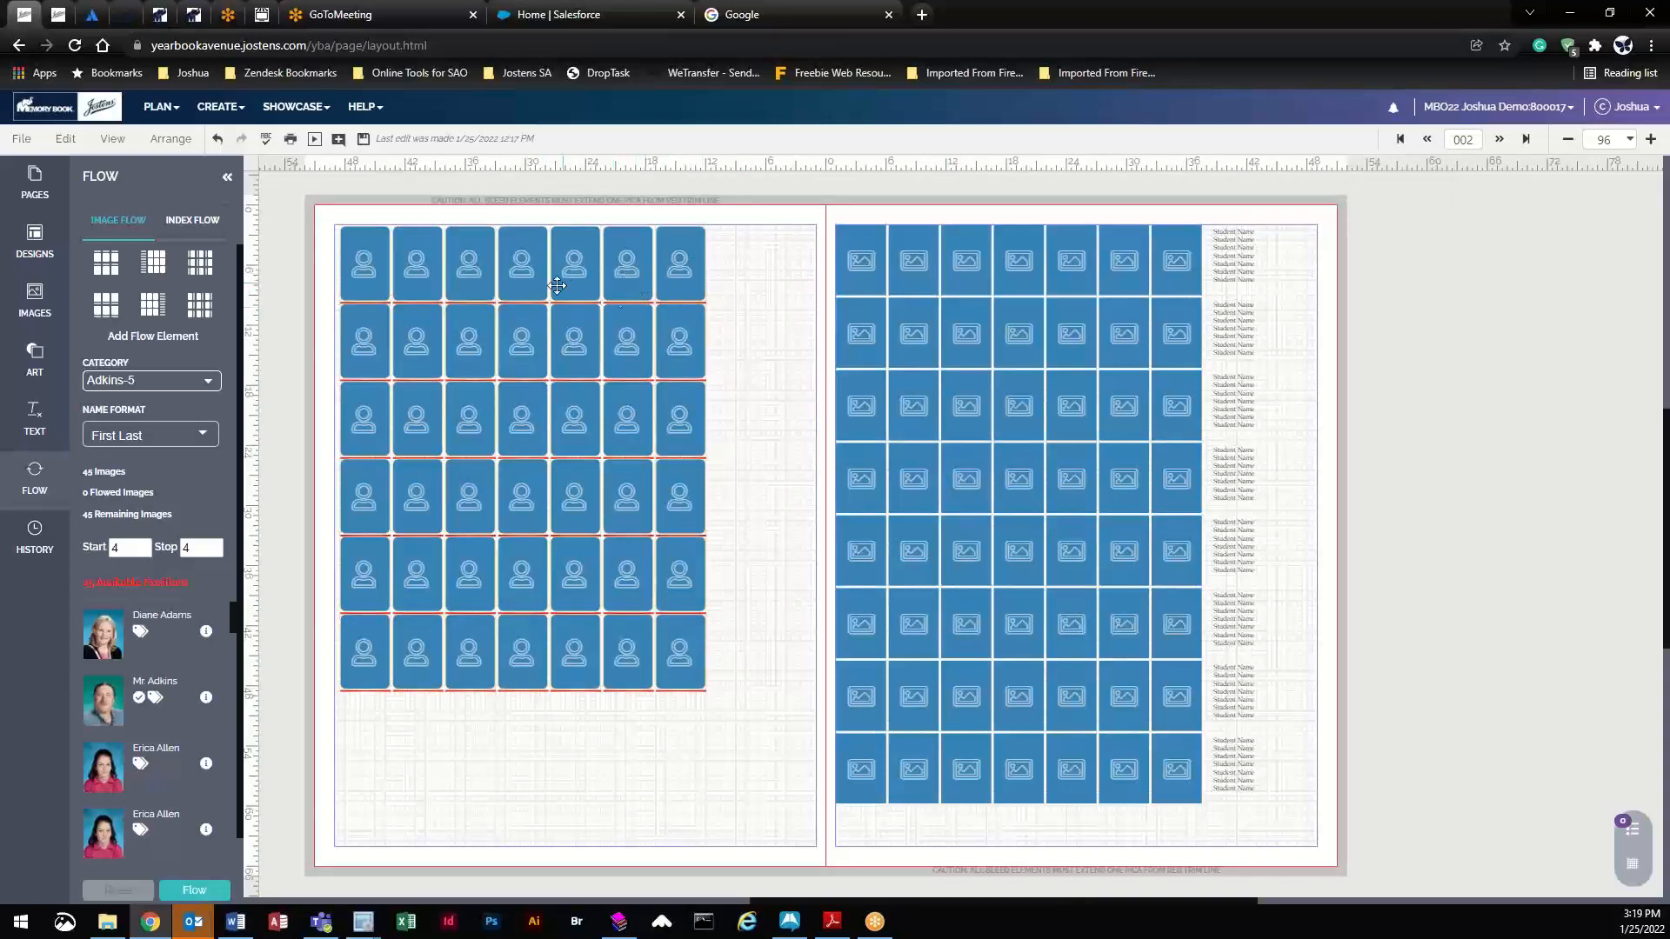
- Nudge the grid right, raise its vertical spacing to 2p3, then delete the grid
left_click_drag(574, 286, 619, 279)
left_click(872, 187)
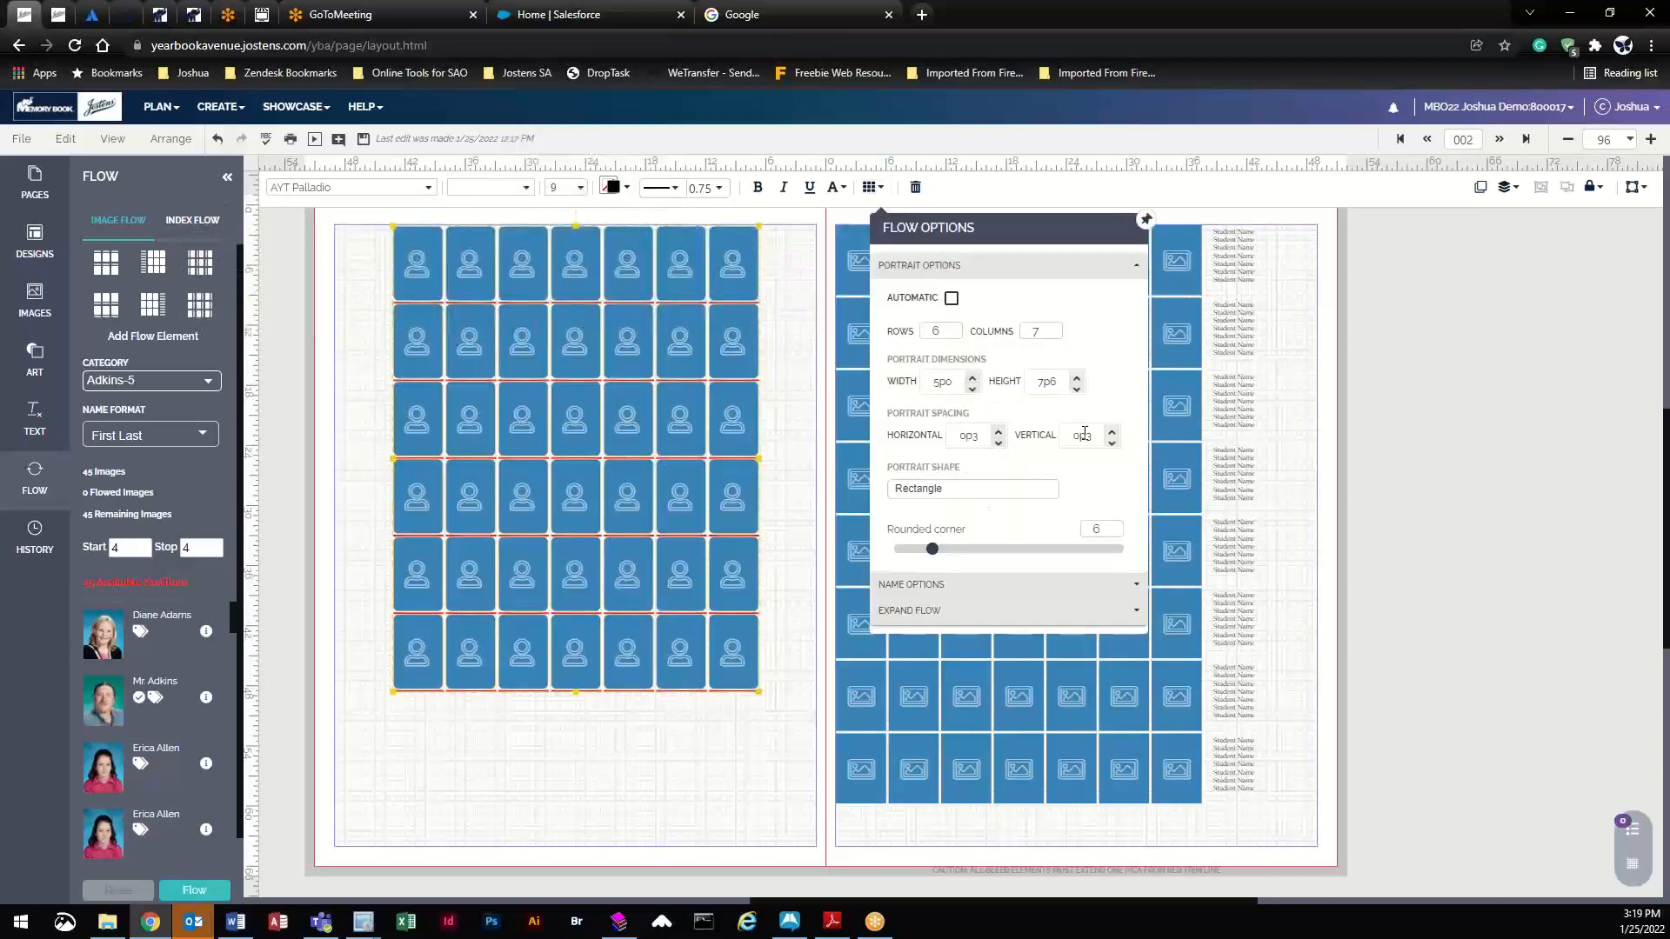
left_click(1113, 432)
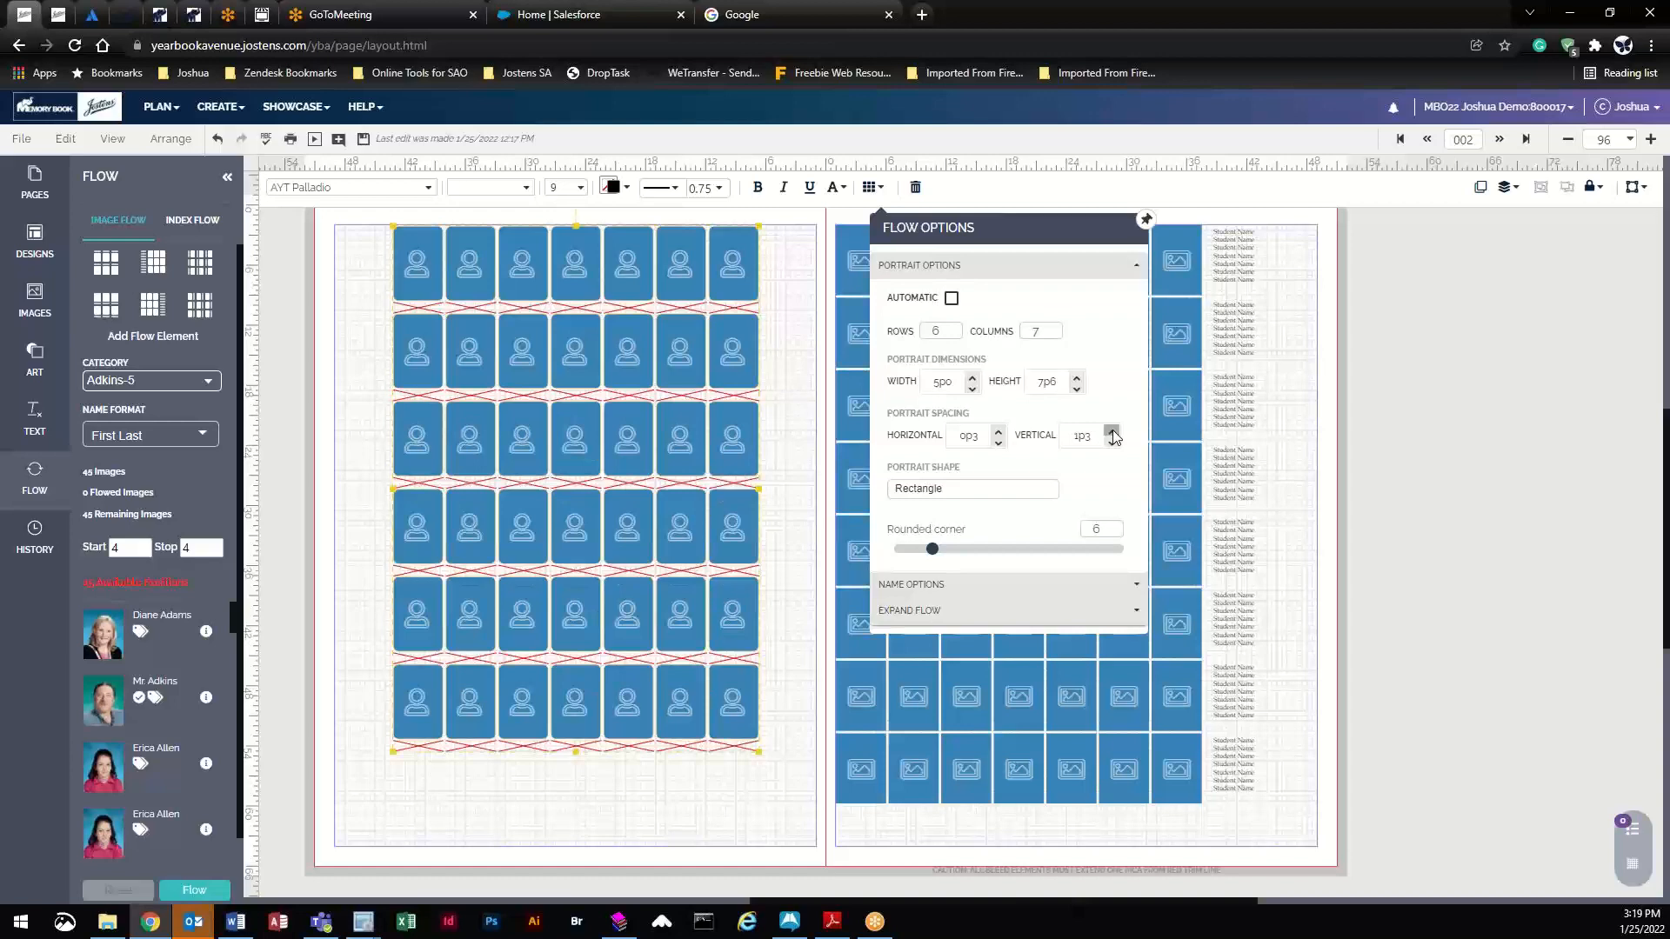
left_click(1113, 432)
left_click(1113, 432)
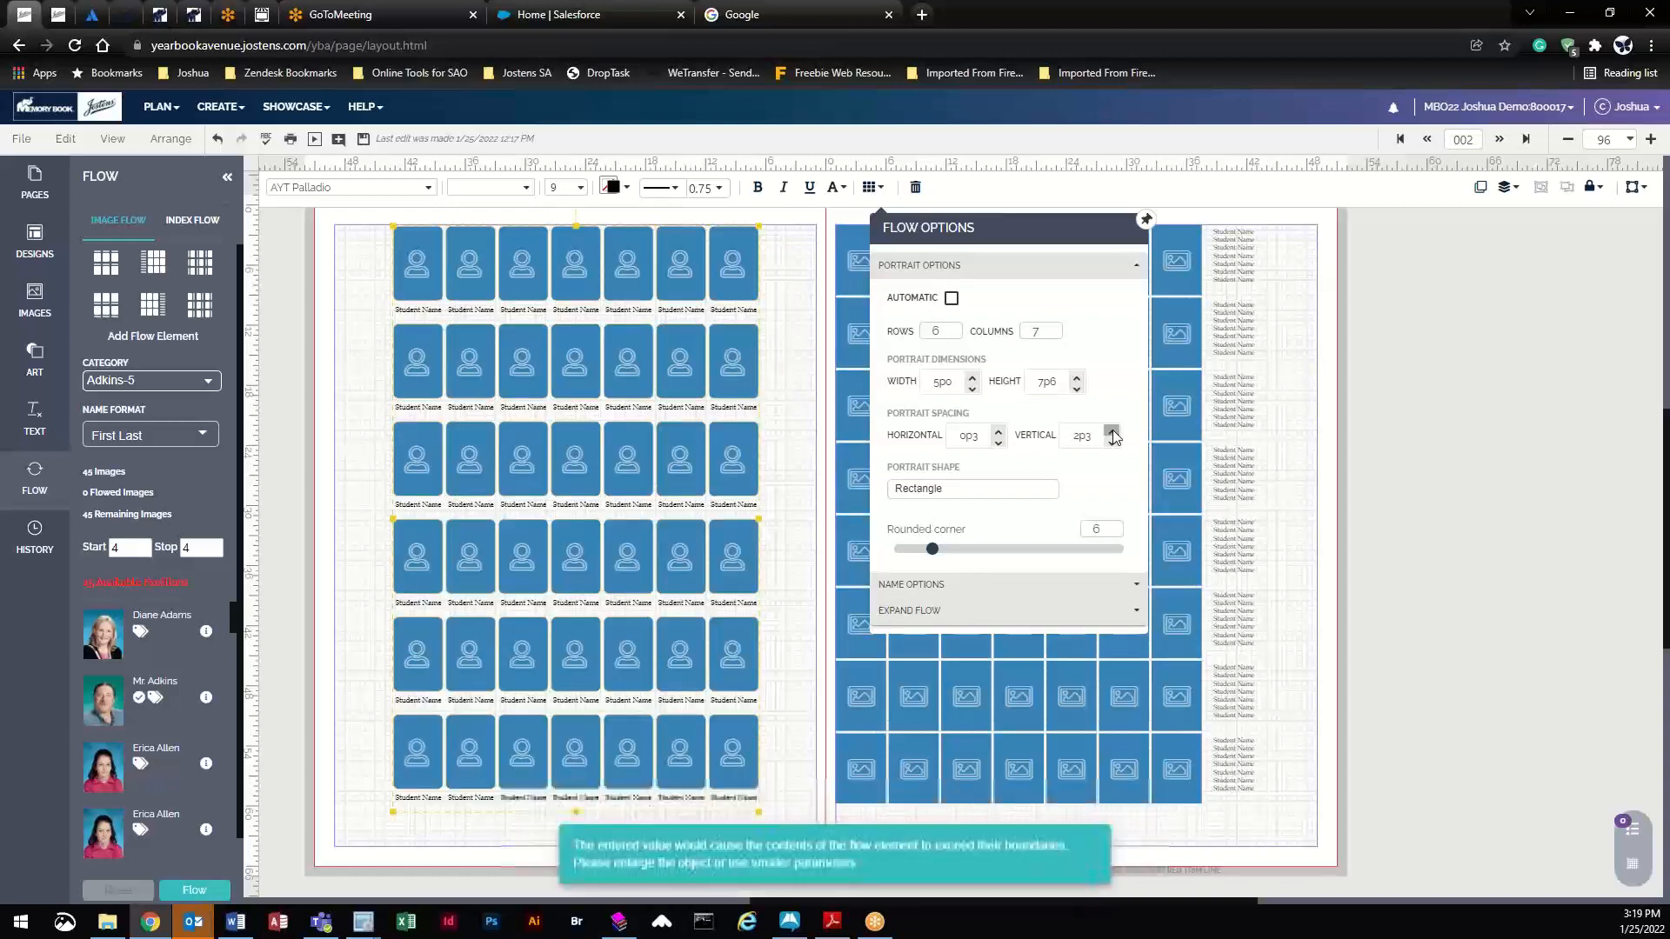
left_click(561, 572)
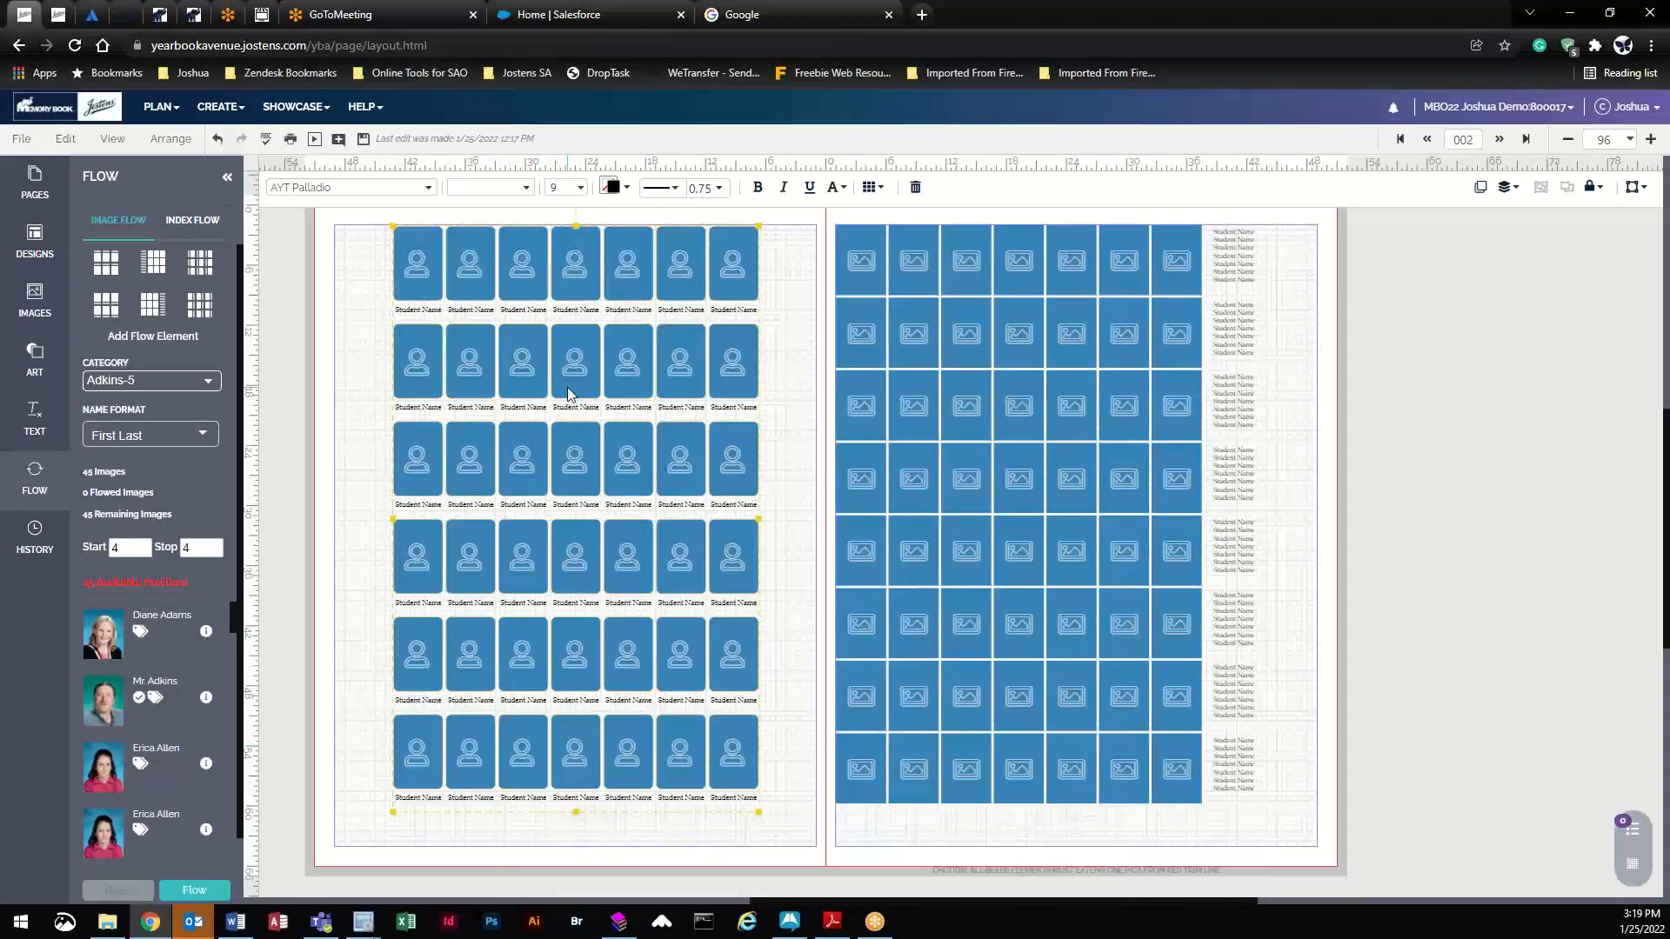
key("Delete")
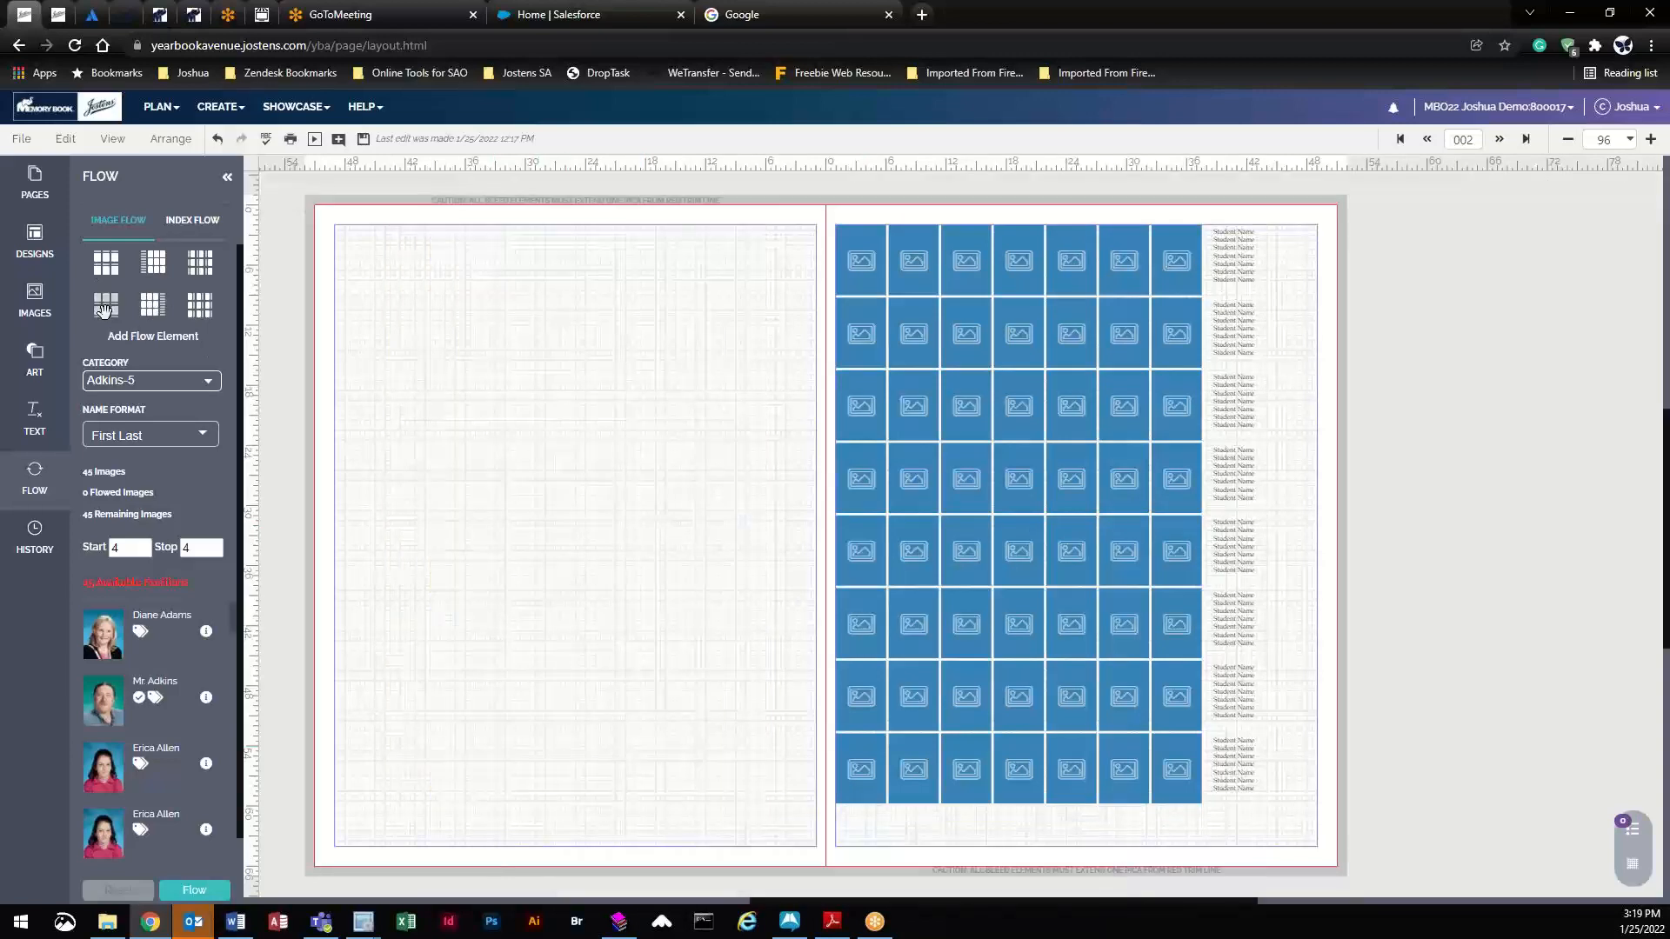
- Replace a trial 4x4 portrait grid with an 8x7 names-left flow grid on the left page
left_click_drag(104, 307, 549, 340)
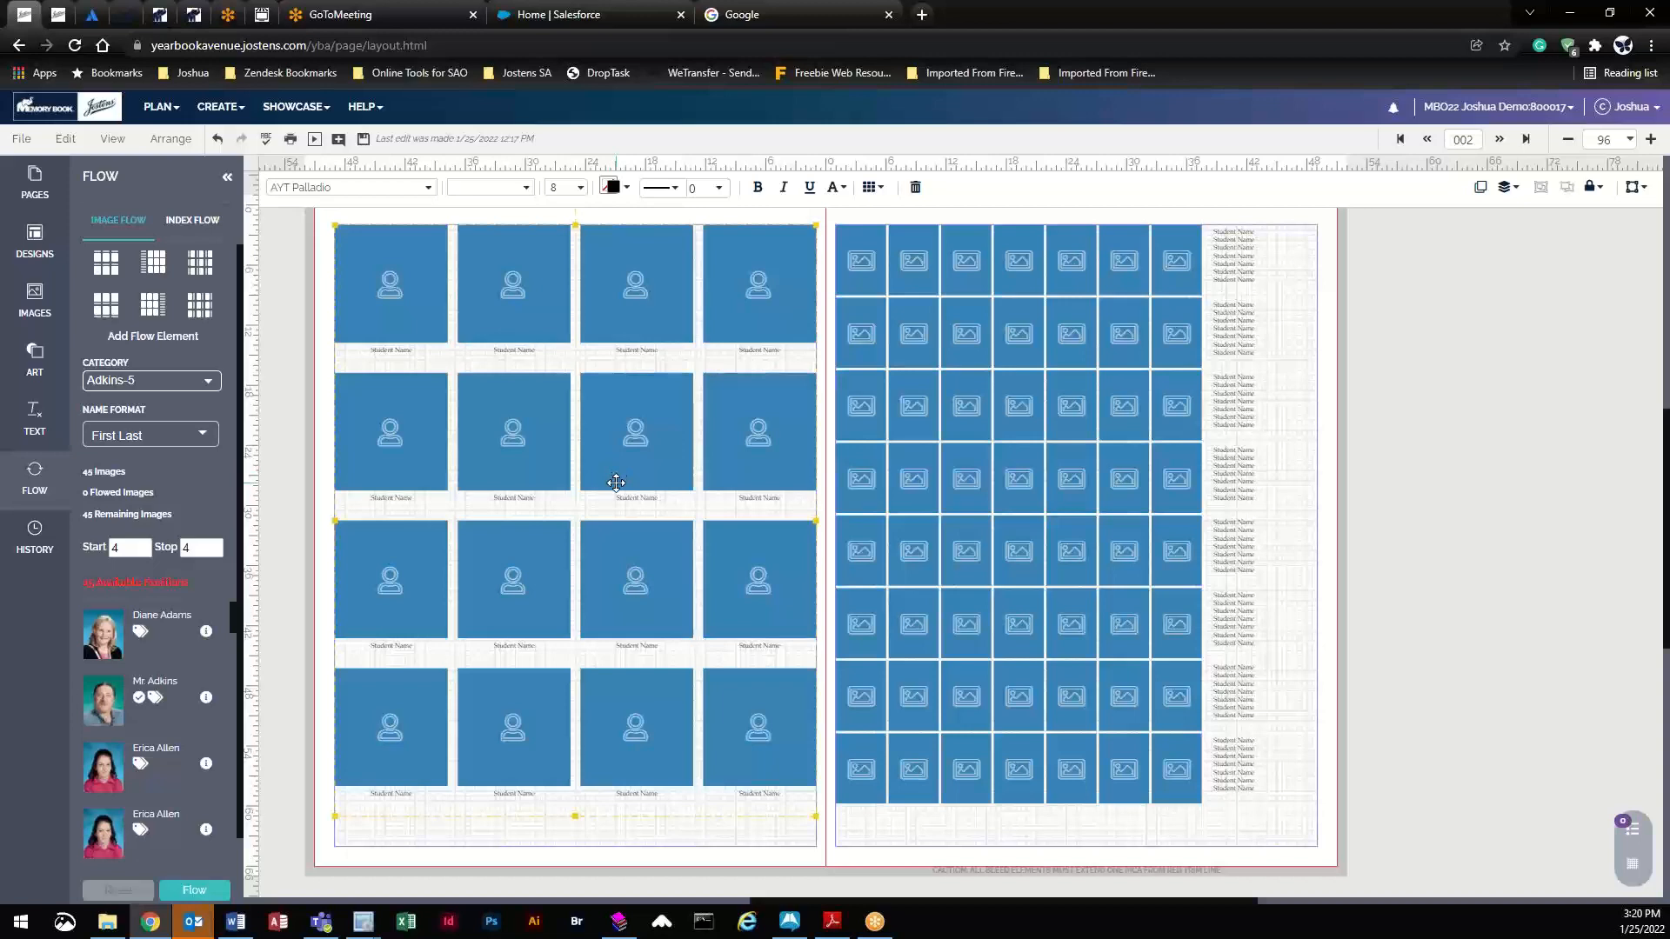
key("Delete")
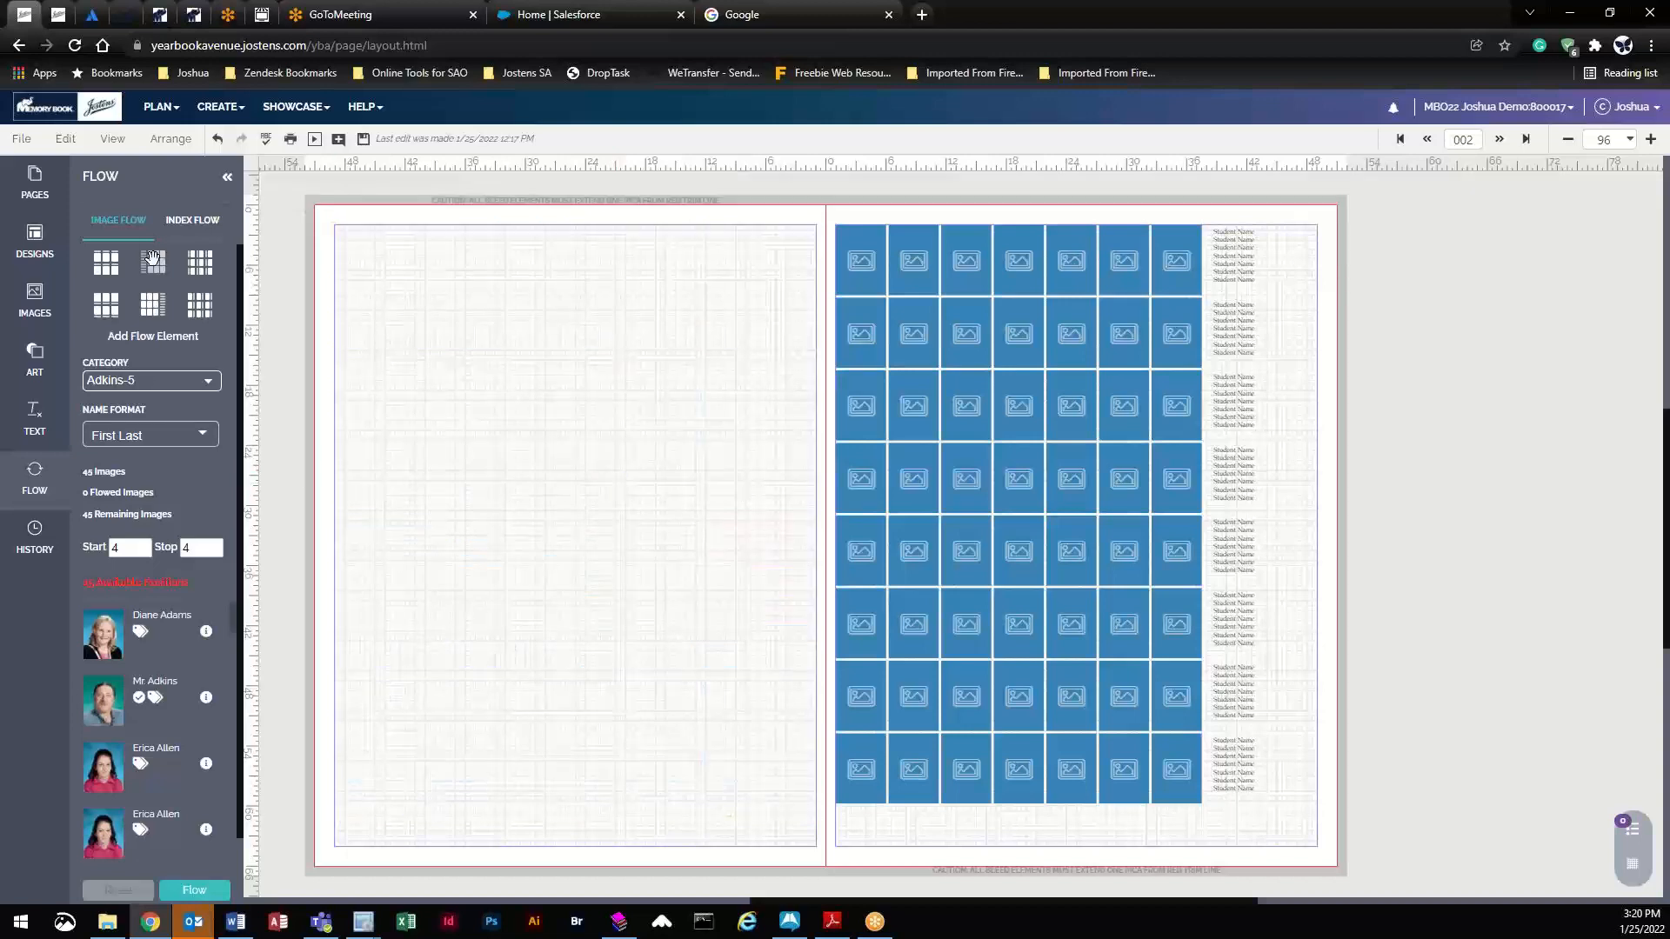
left_click_drag(152, 258, 600, 387)
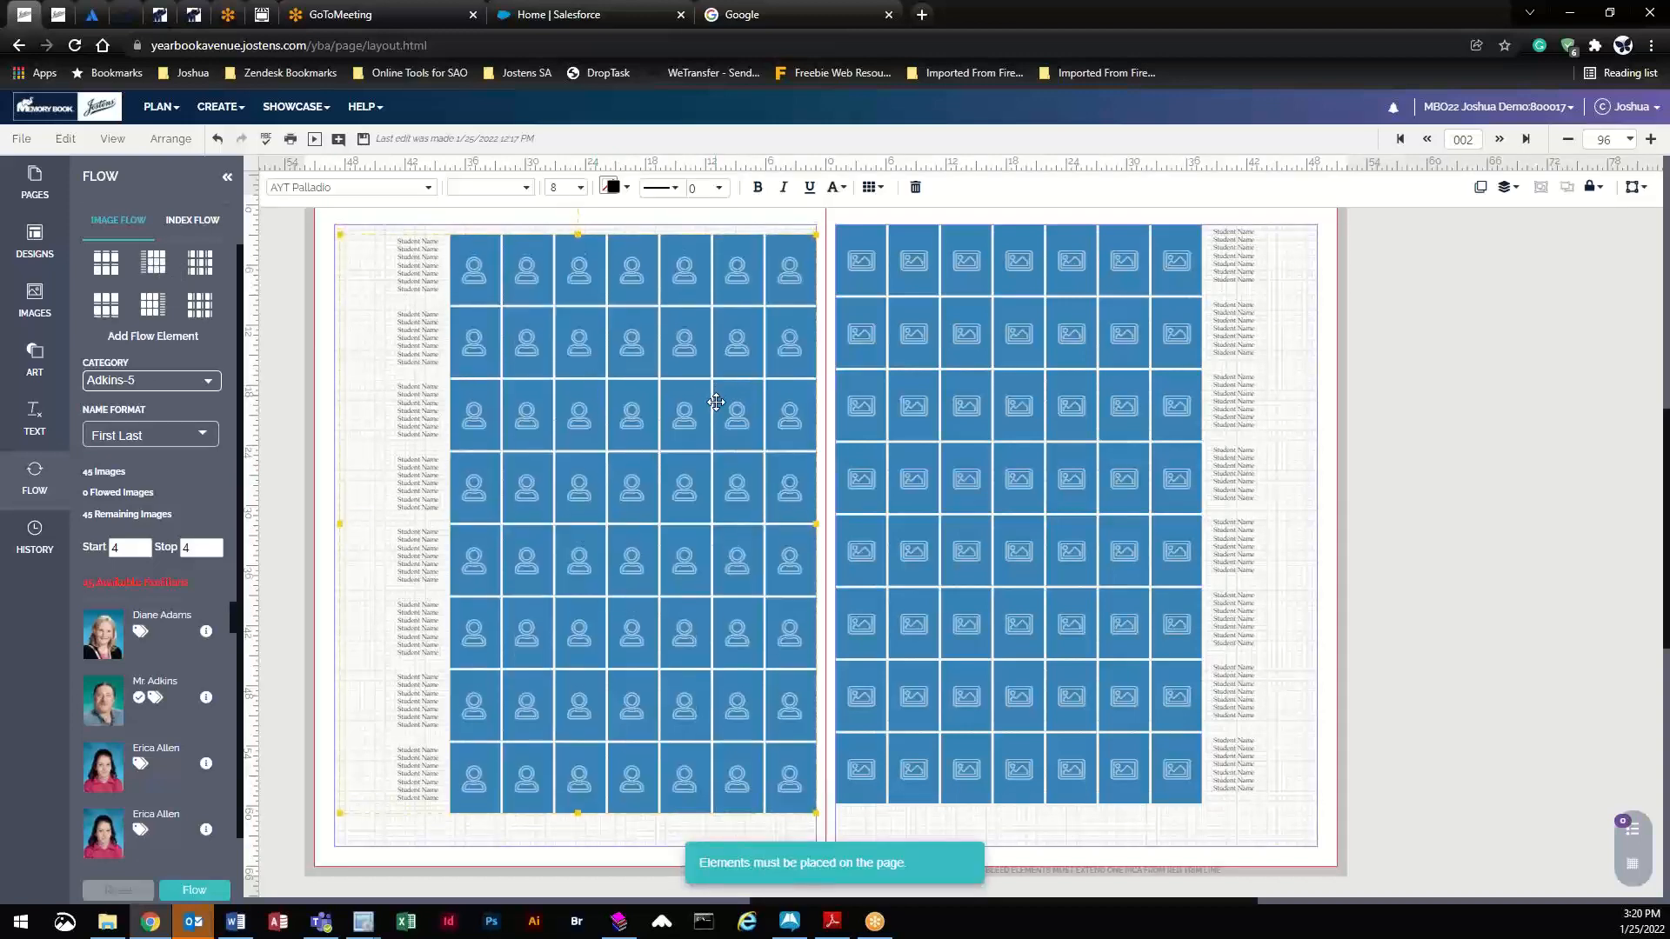
left_click_drag(716, 402, 706, 422)
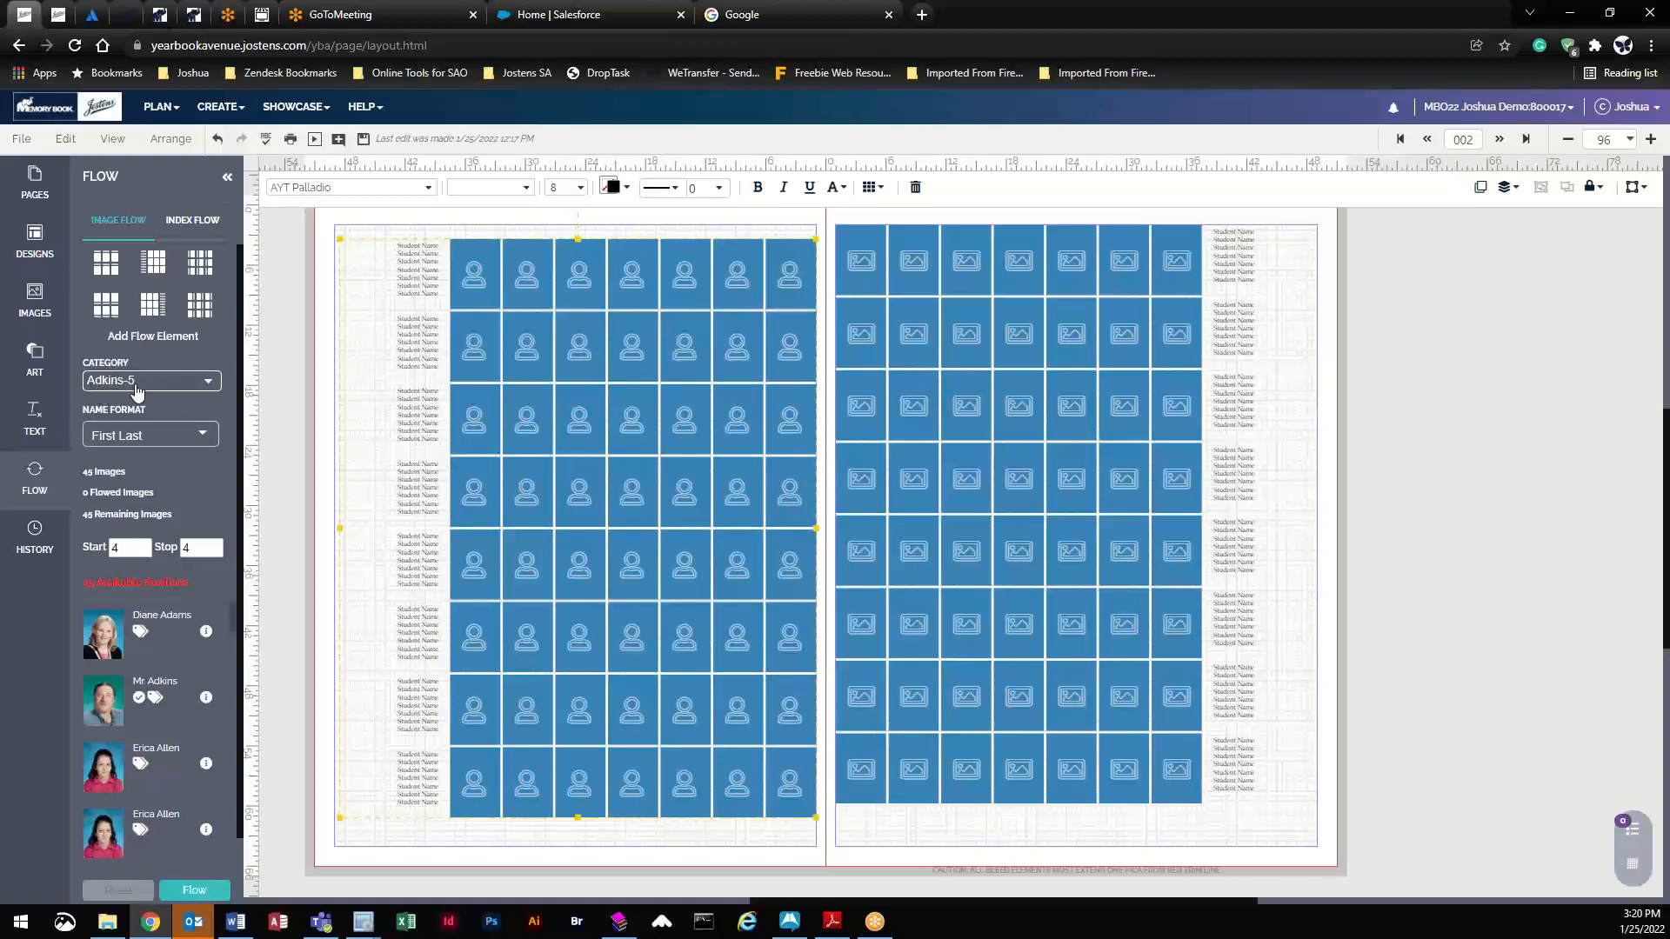
- Keep the First Last name format, set the grid's Start and Stop to 2, and save the spread
left_click(128, 442)
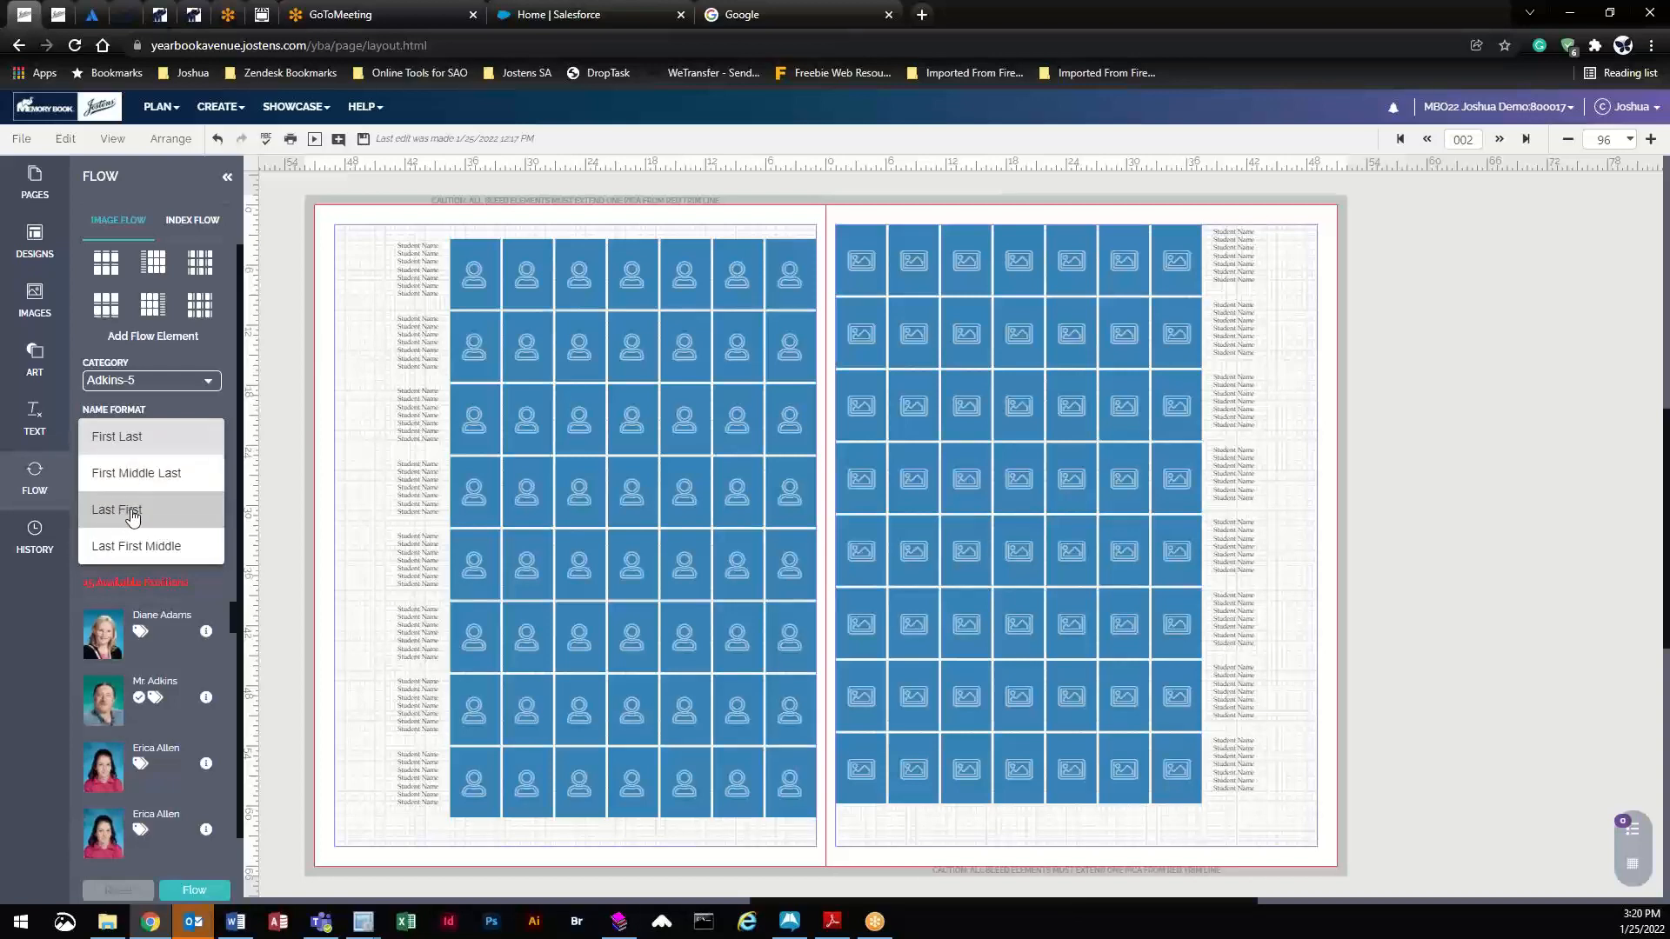
left_click(188, 419)
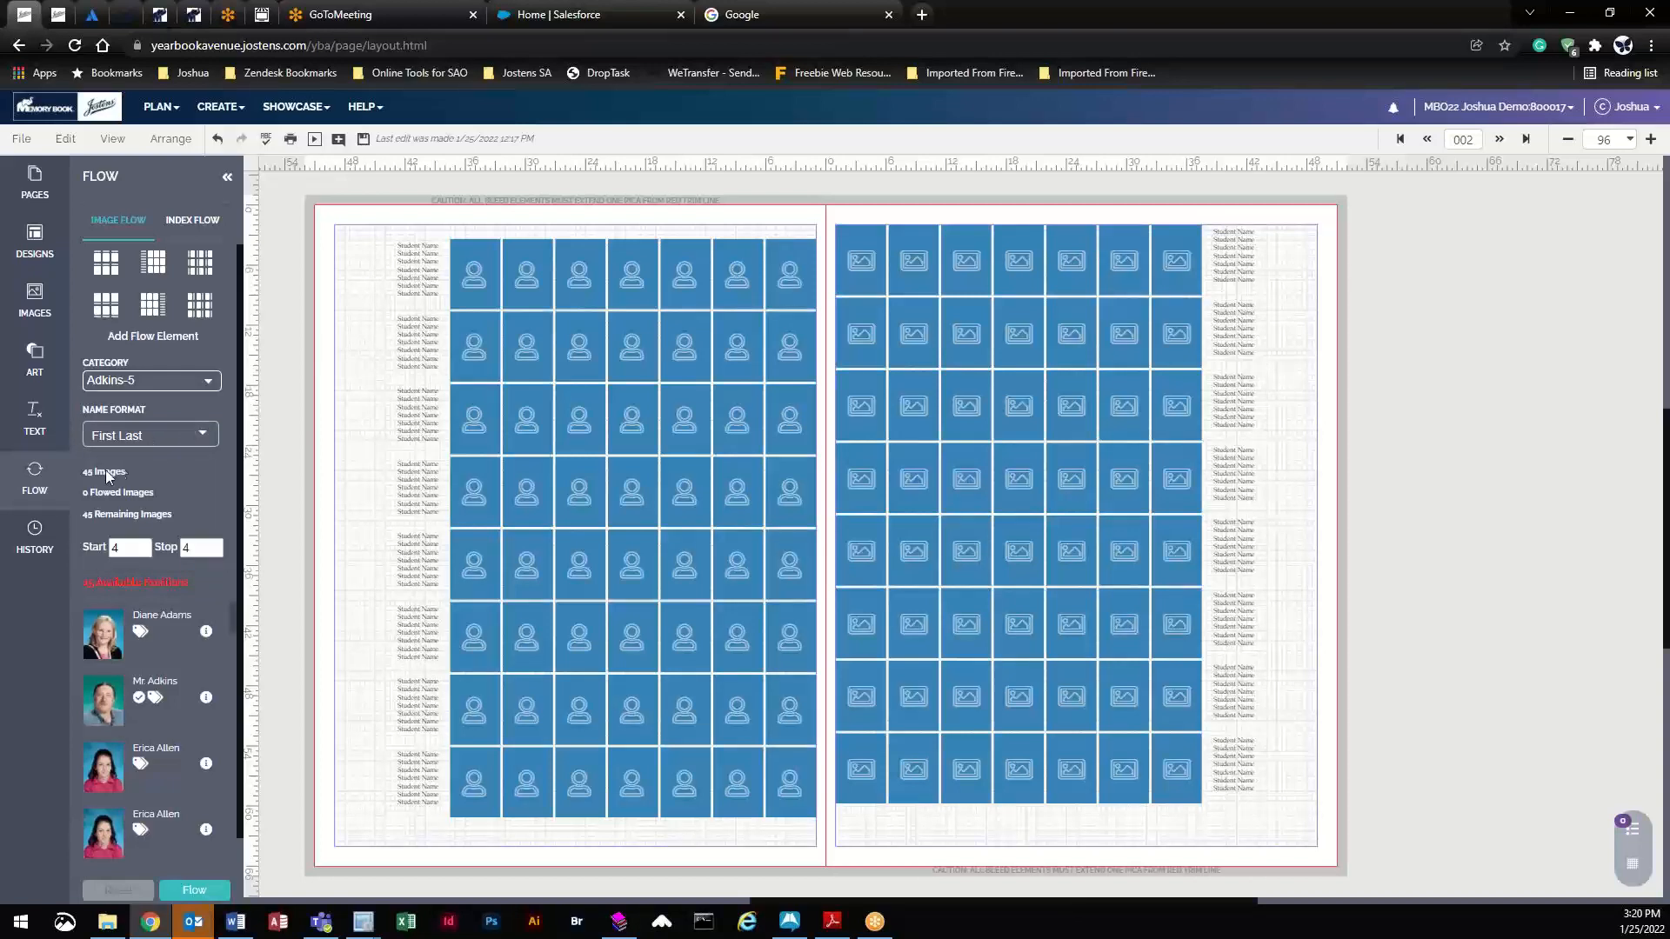
left_click(144, 553)
left_click(215, 553)
left_click(202, 498)
left_click(364, 141)
- Flow the 45 Adkins-5 photos and names into the left-page grid
left_click(471, 266)
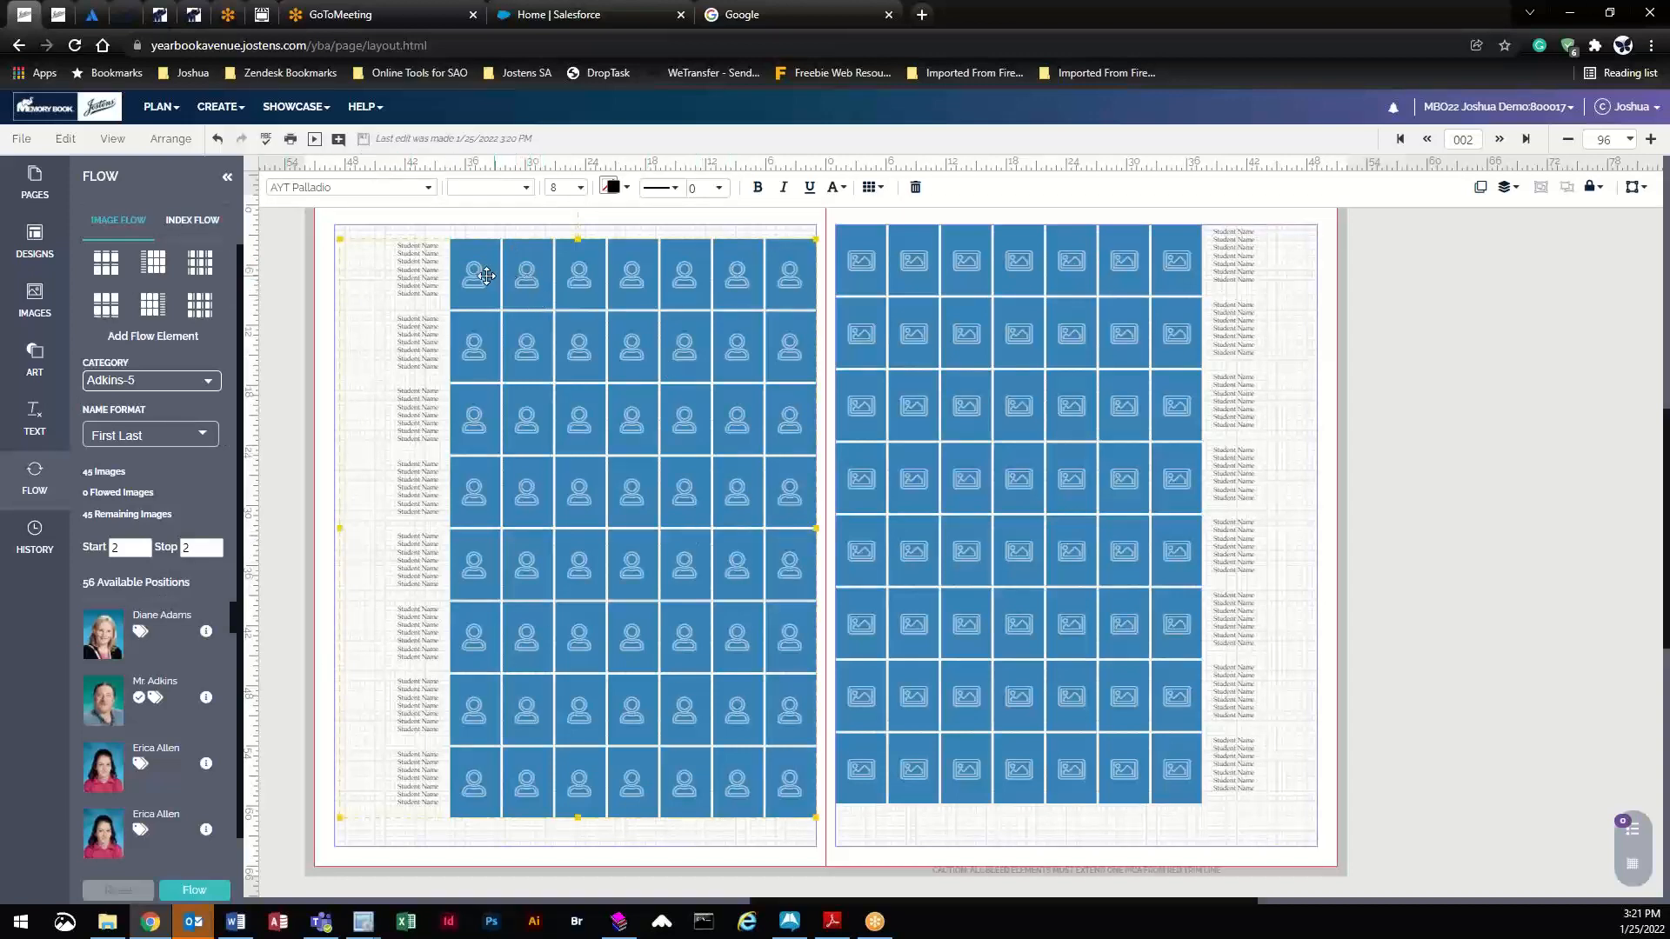
left_click(194, 891)
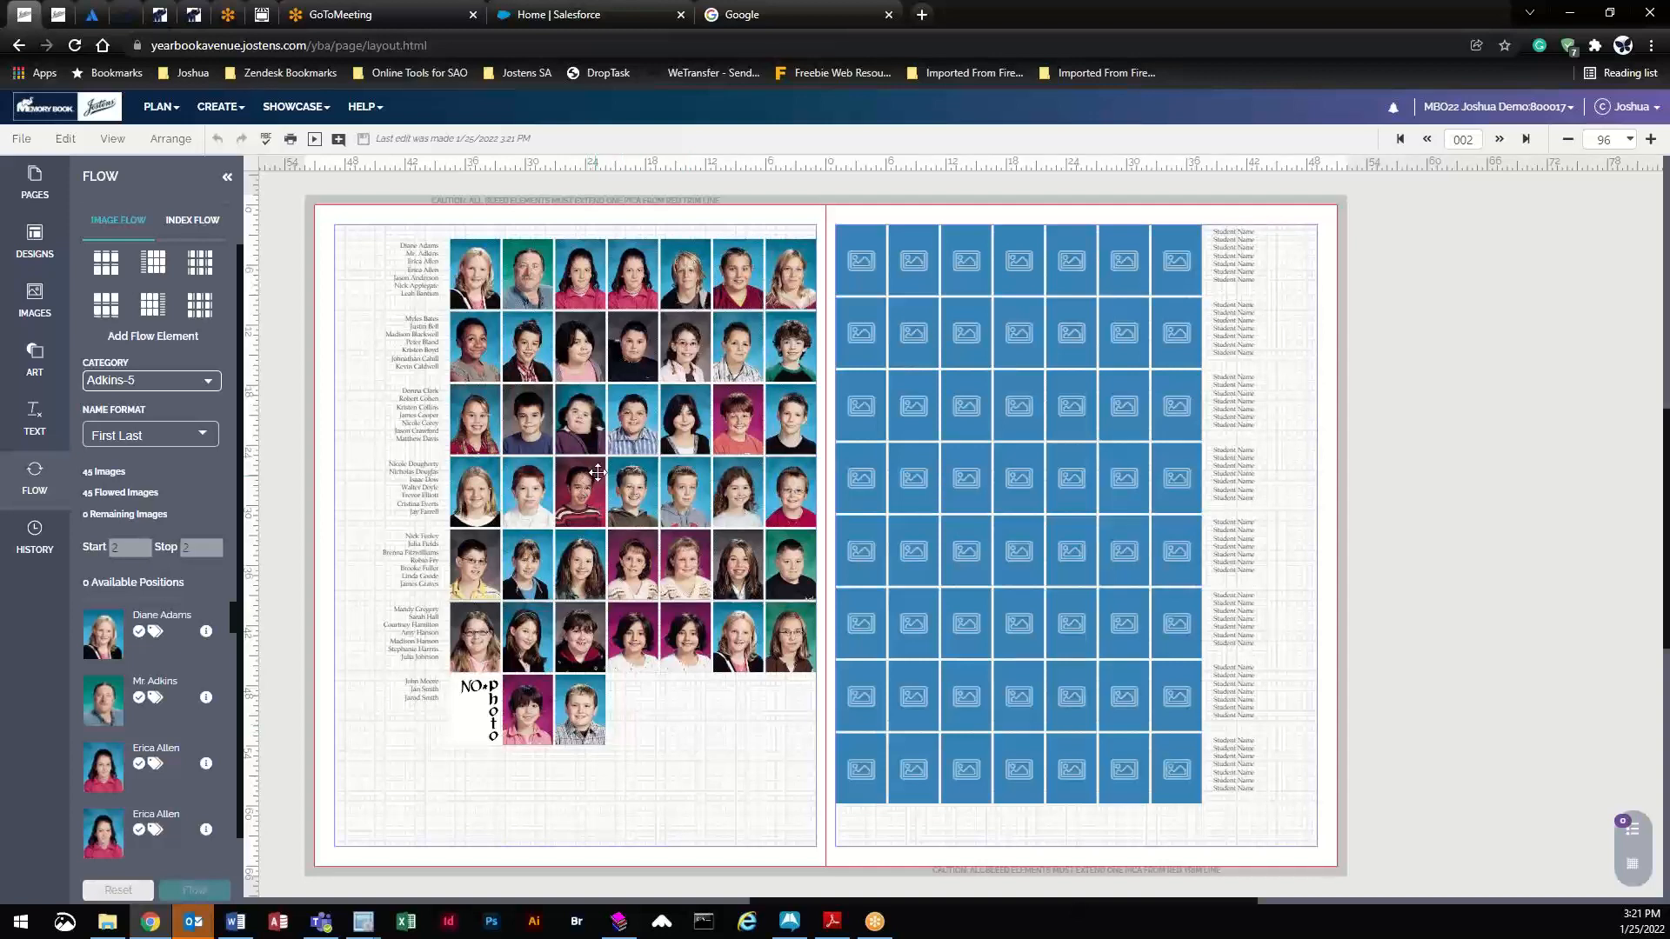
left_click(613, 449)
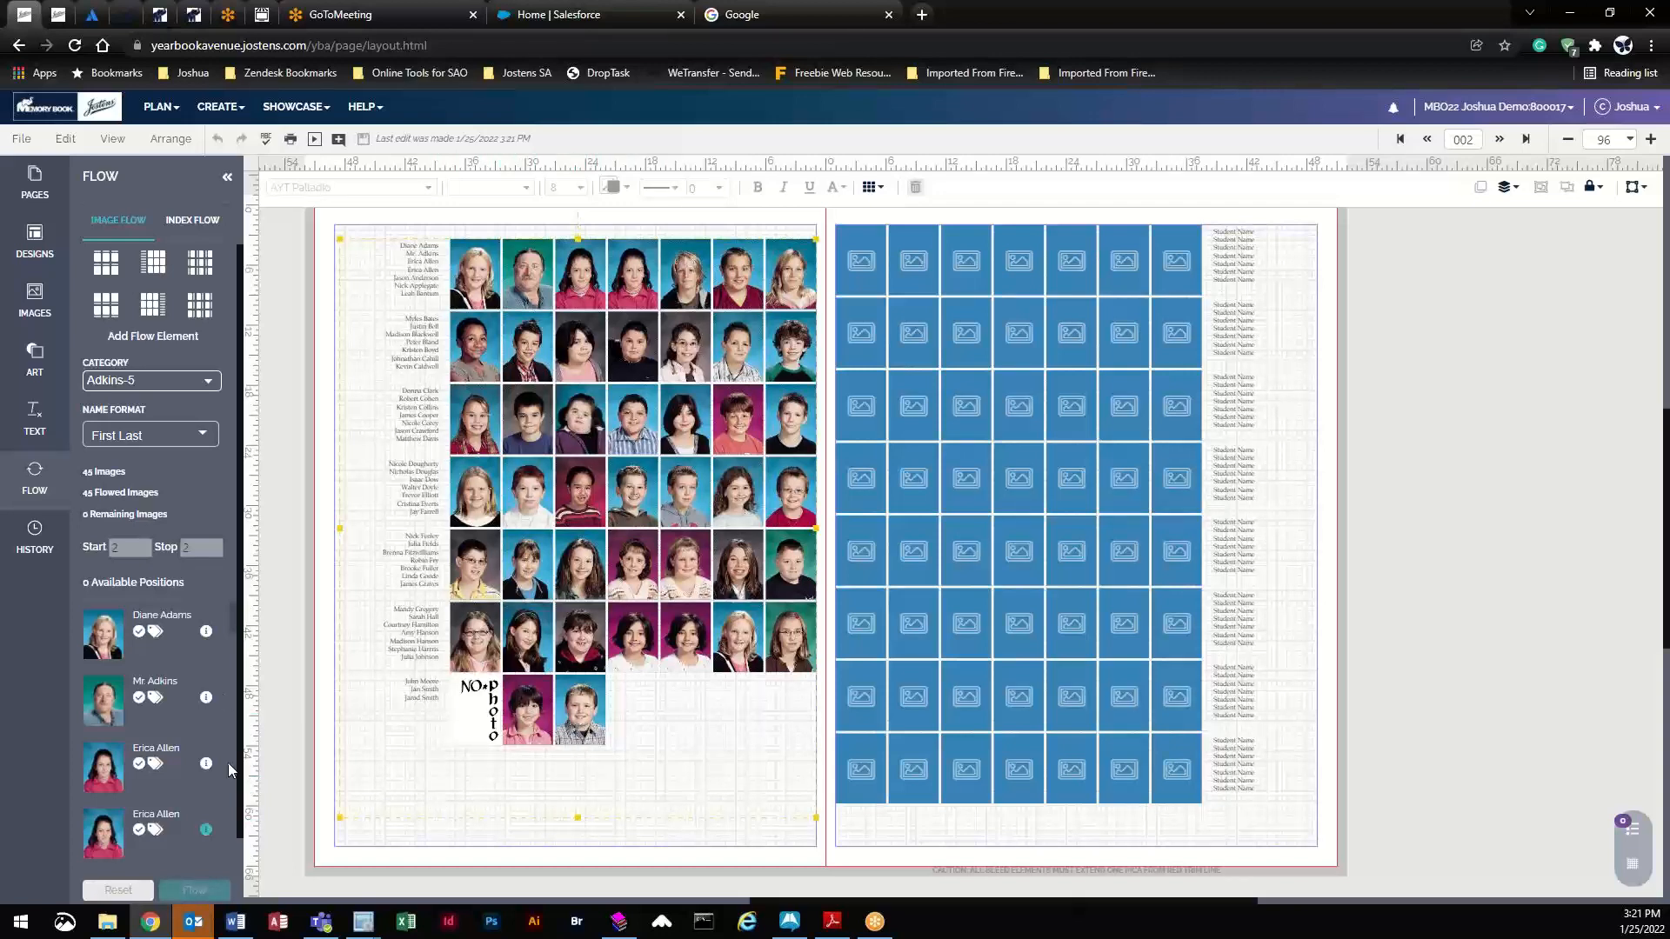
- Reset the grid, resize it to 7 rows with 7p3 portrait height, and flow again
left_click(119, 892)
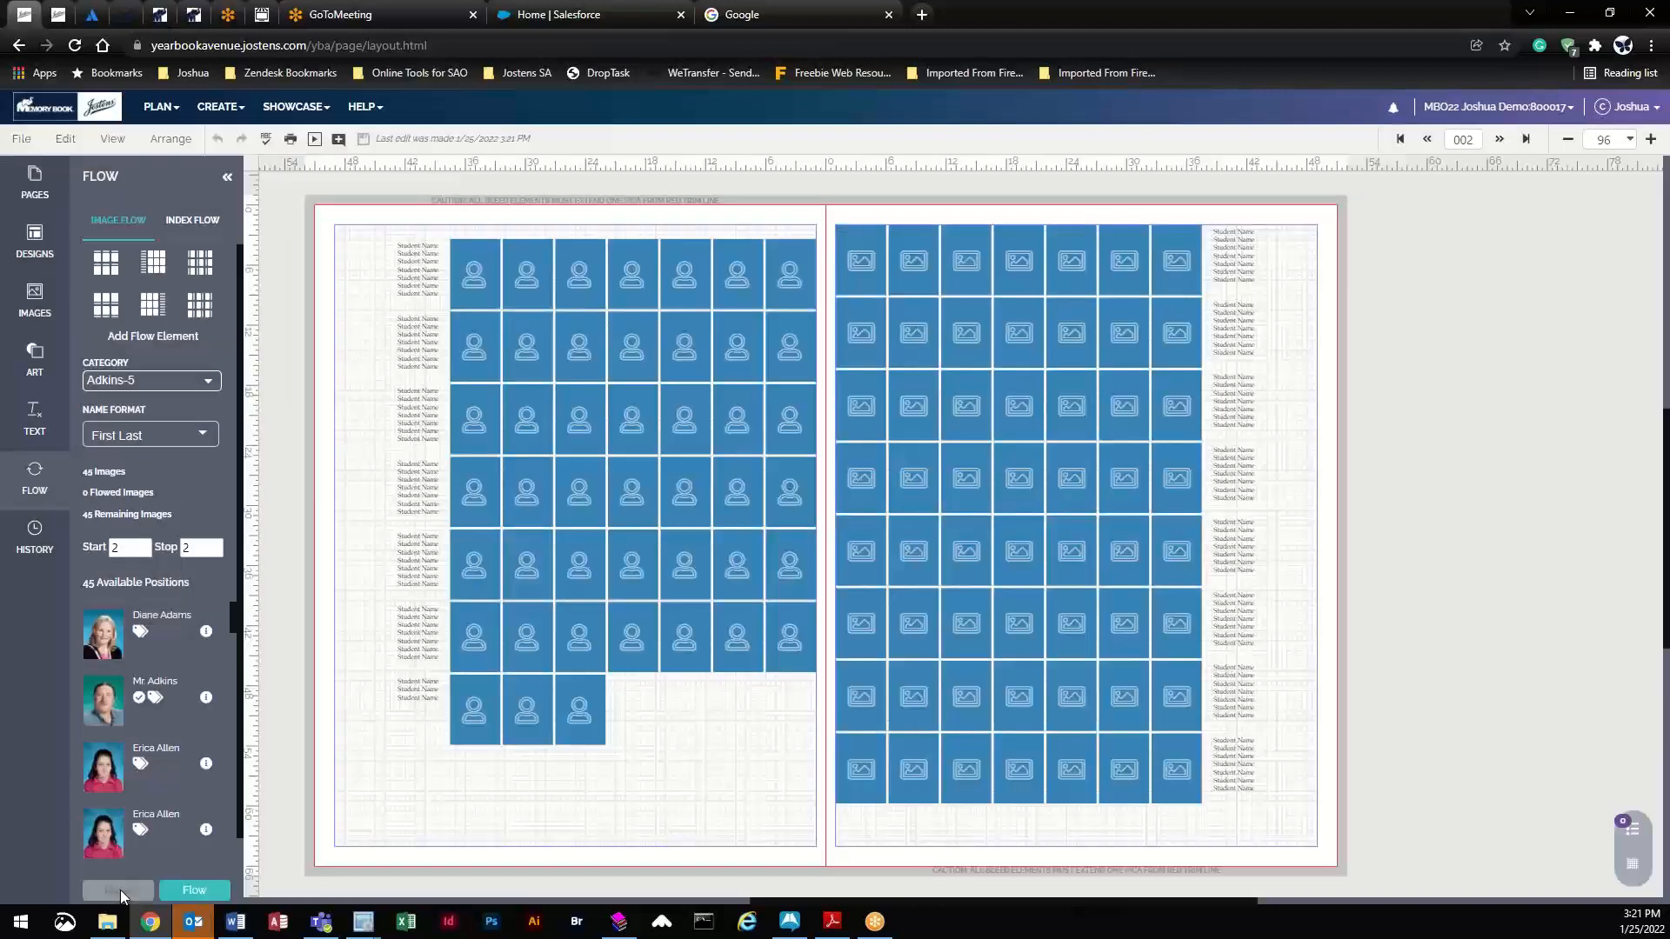
left_click(706, 319)
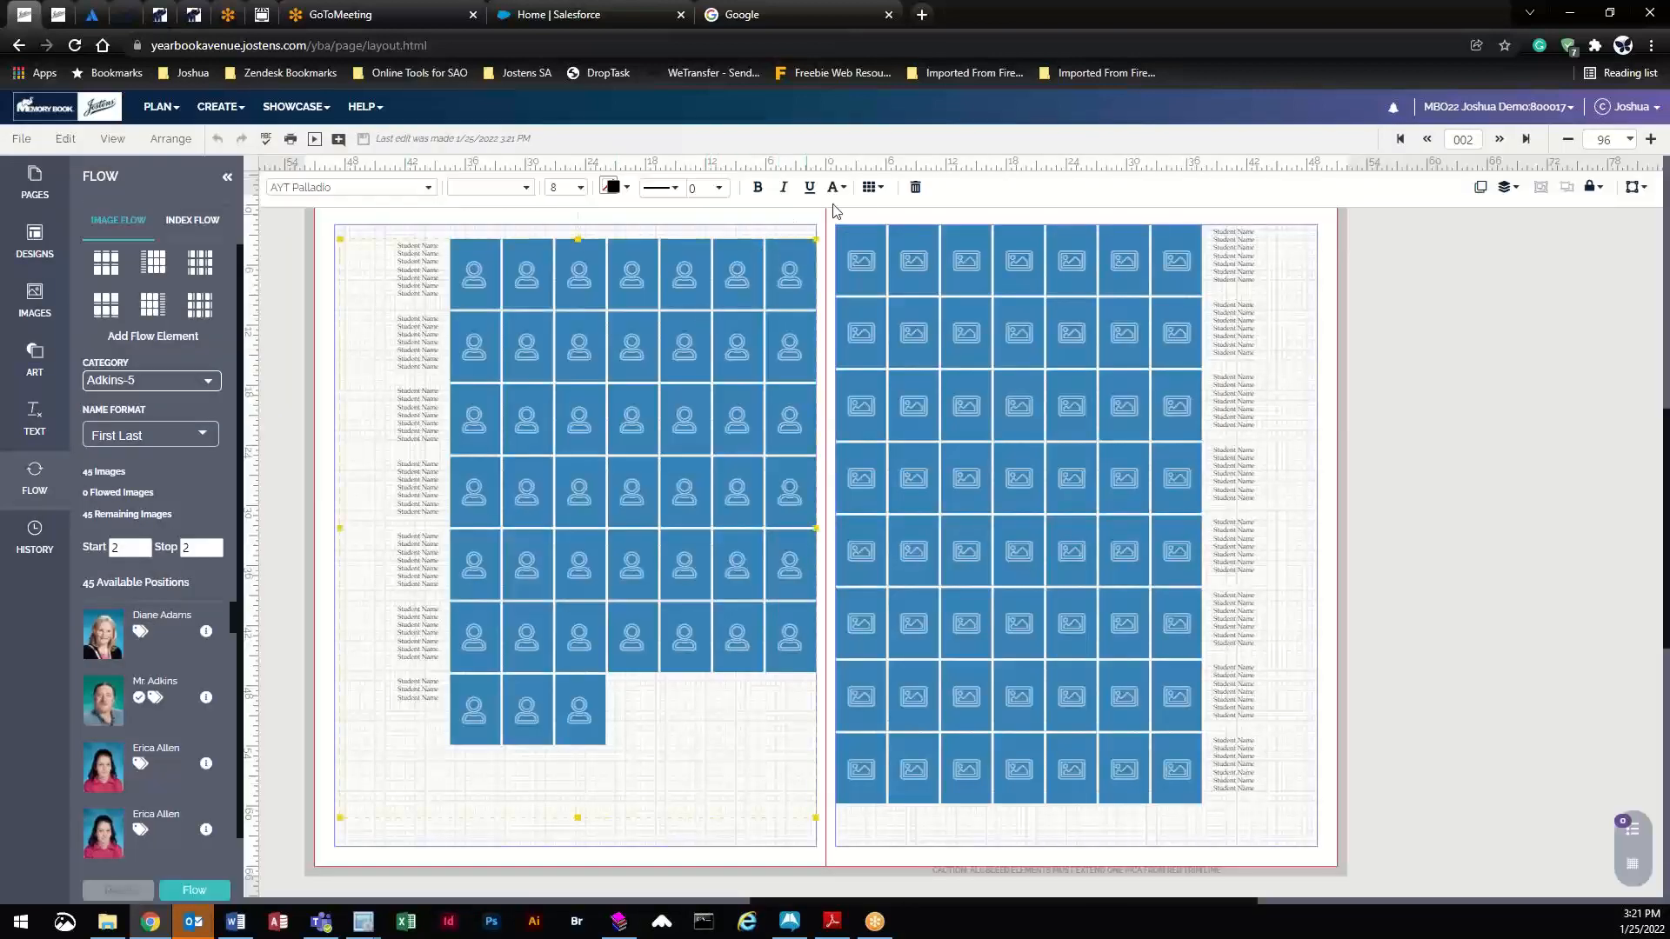
left_click(875, 190)
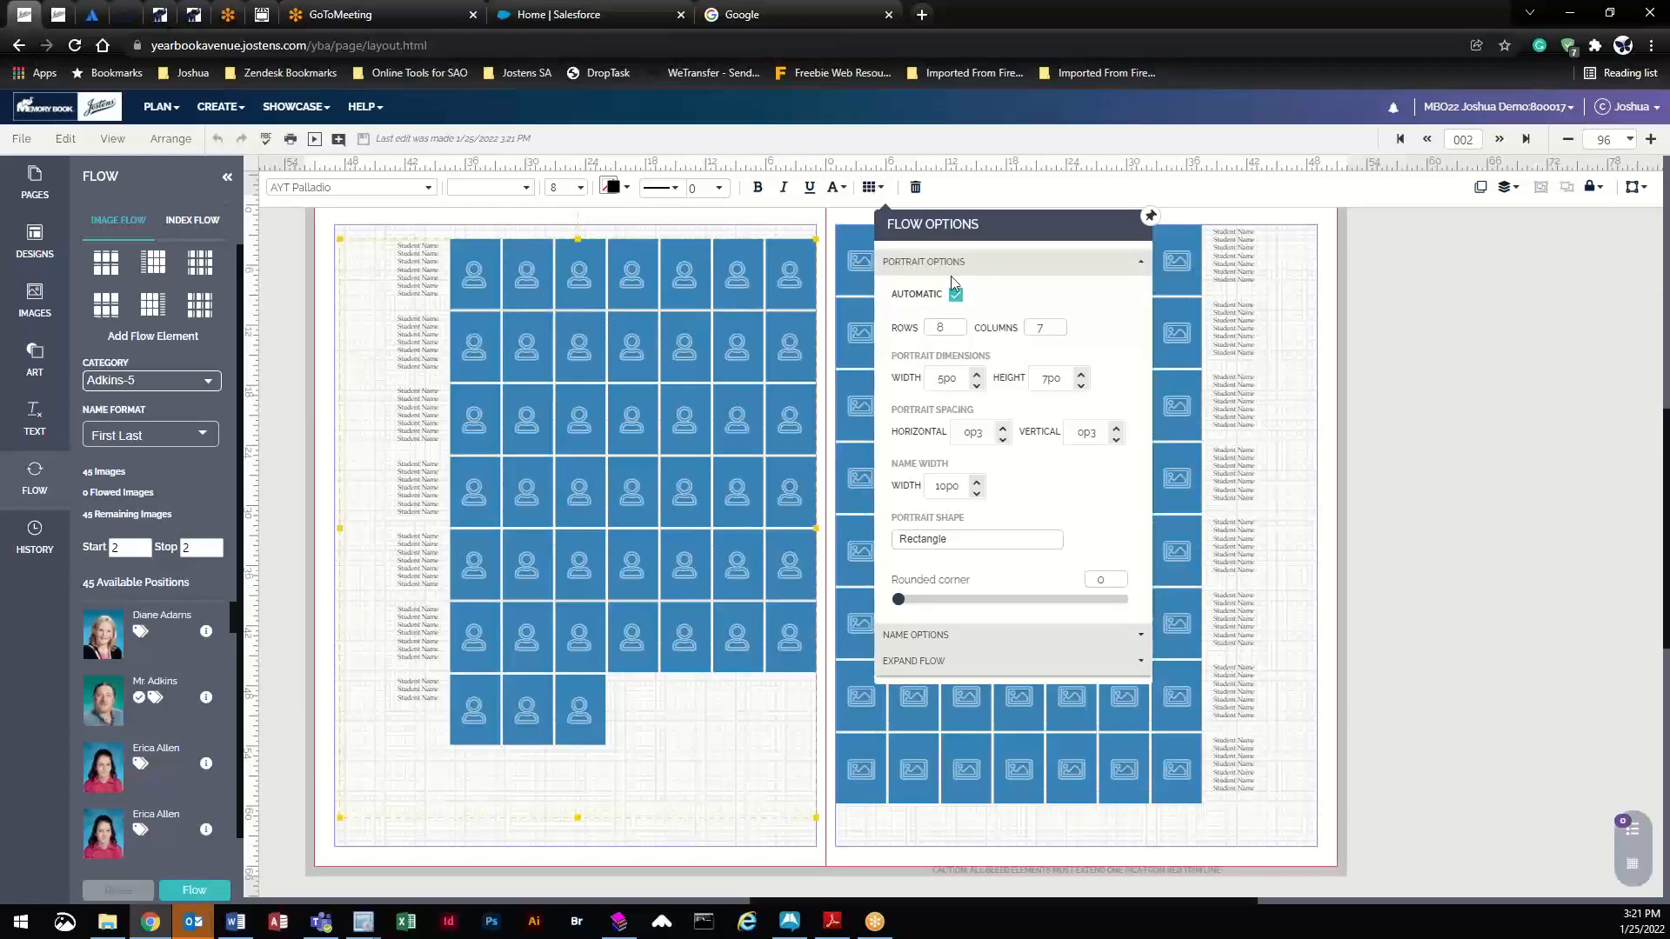
left_click(959, 333)
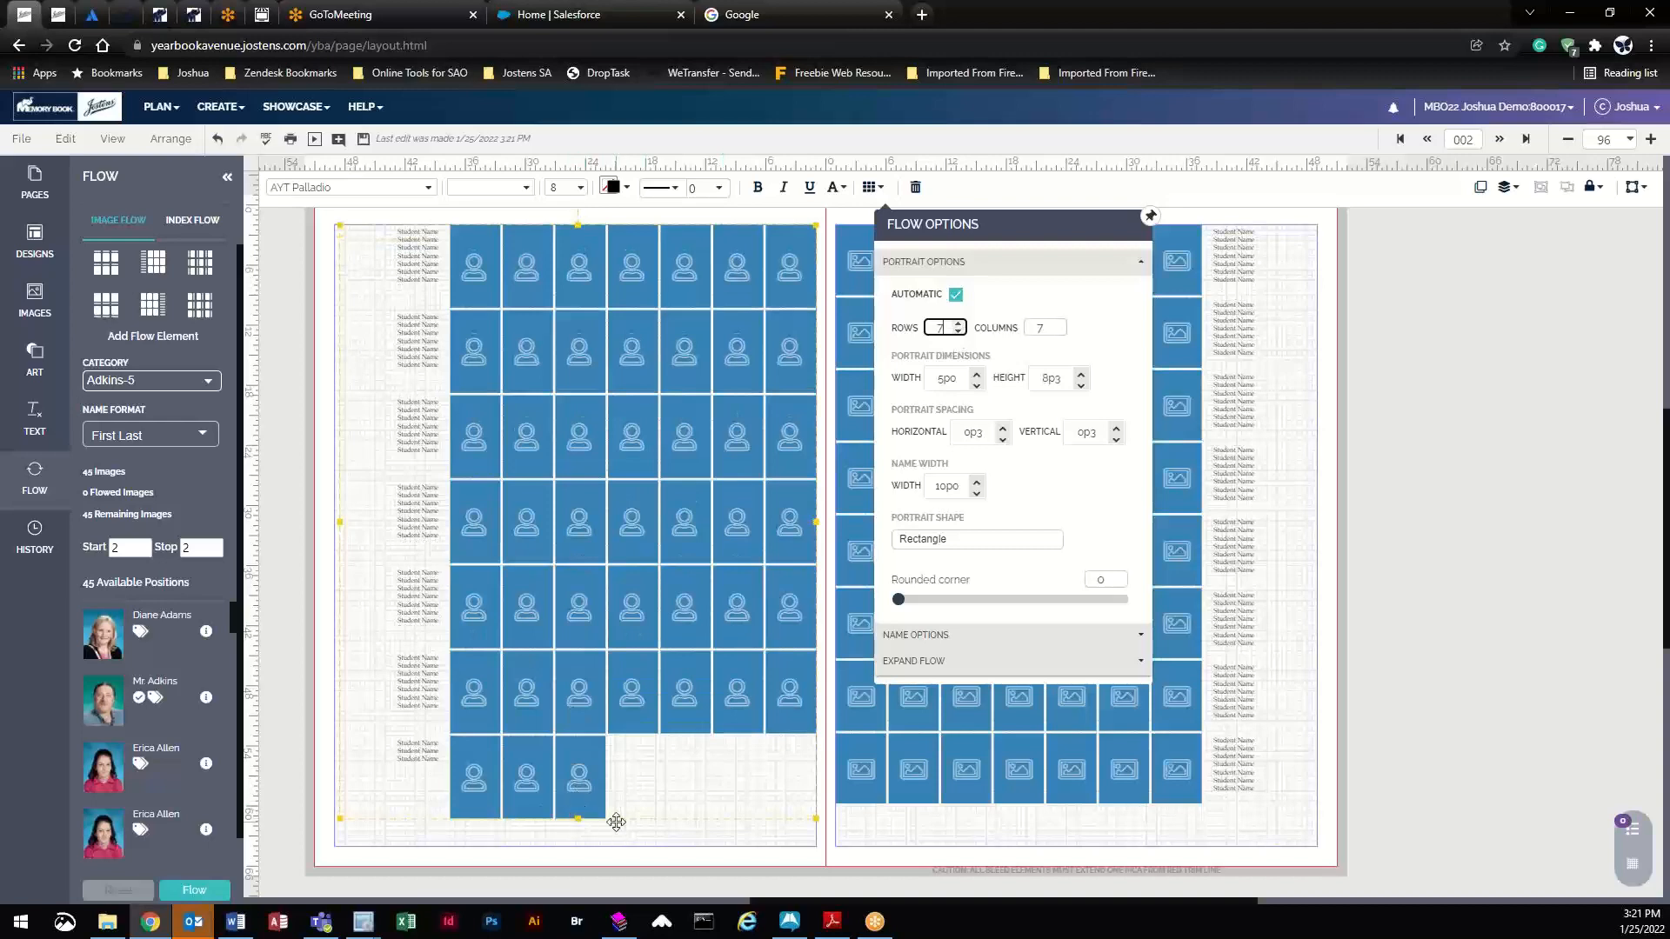
left_click(1081, 384)
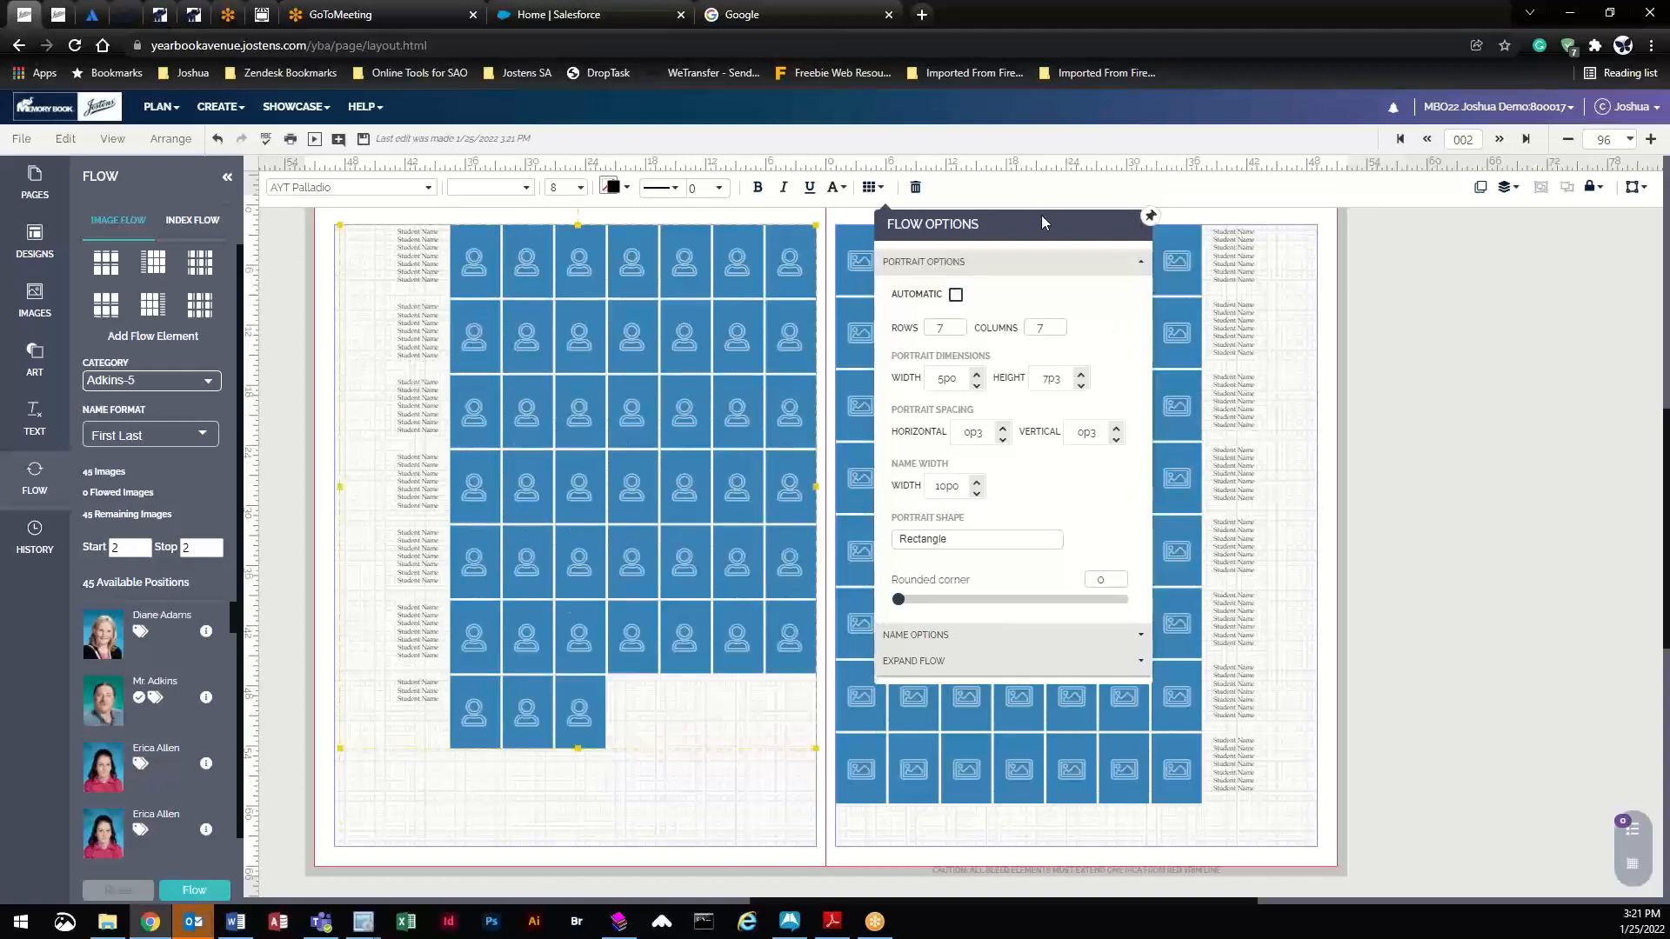
left_click(584, 358)
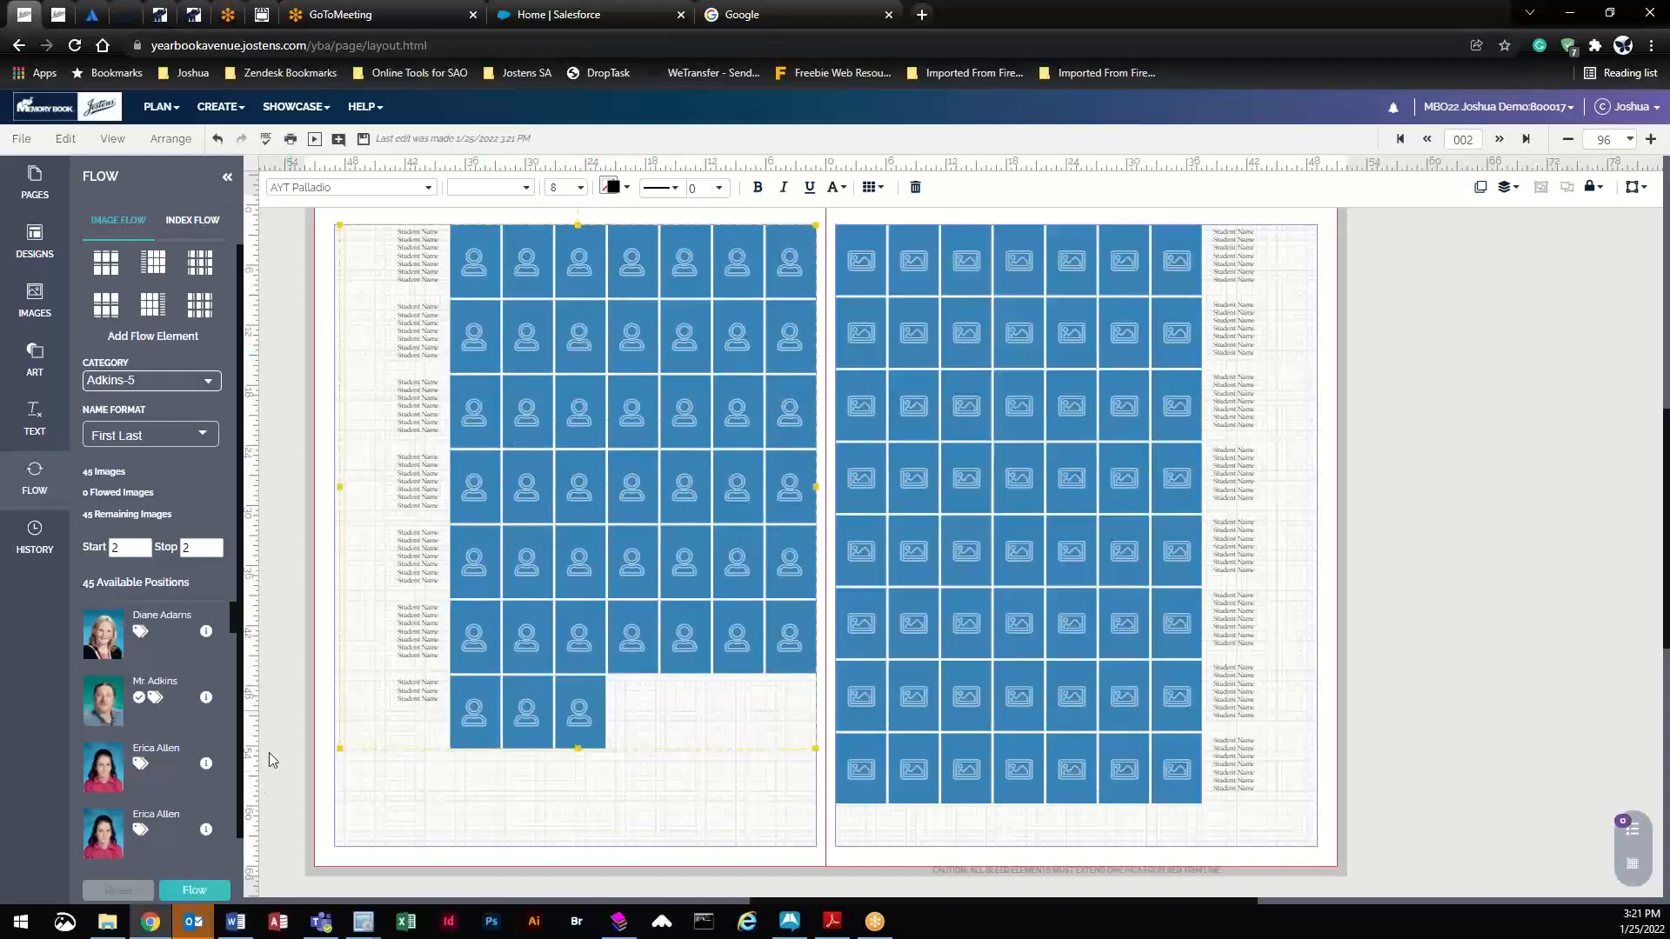
left_click(207, 890)
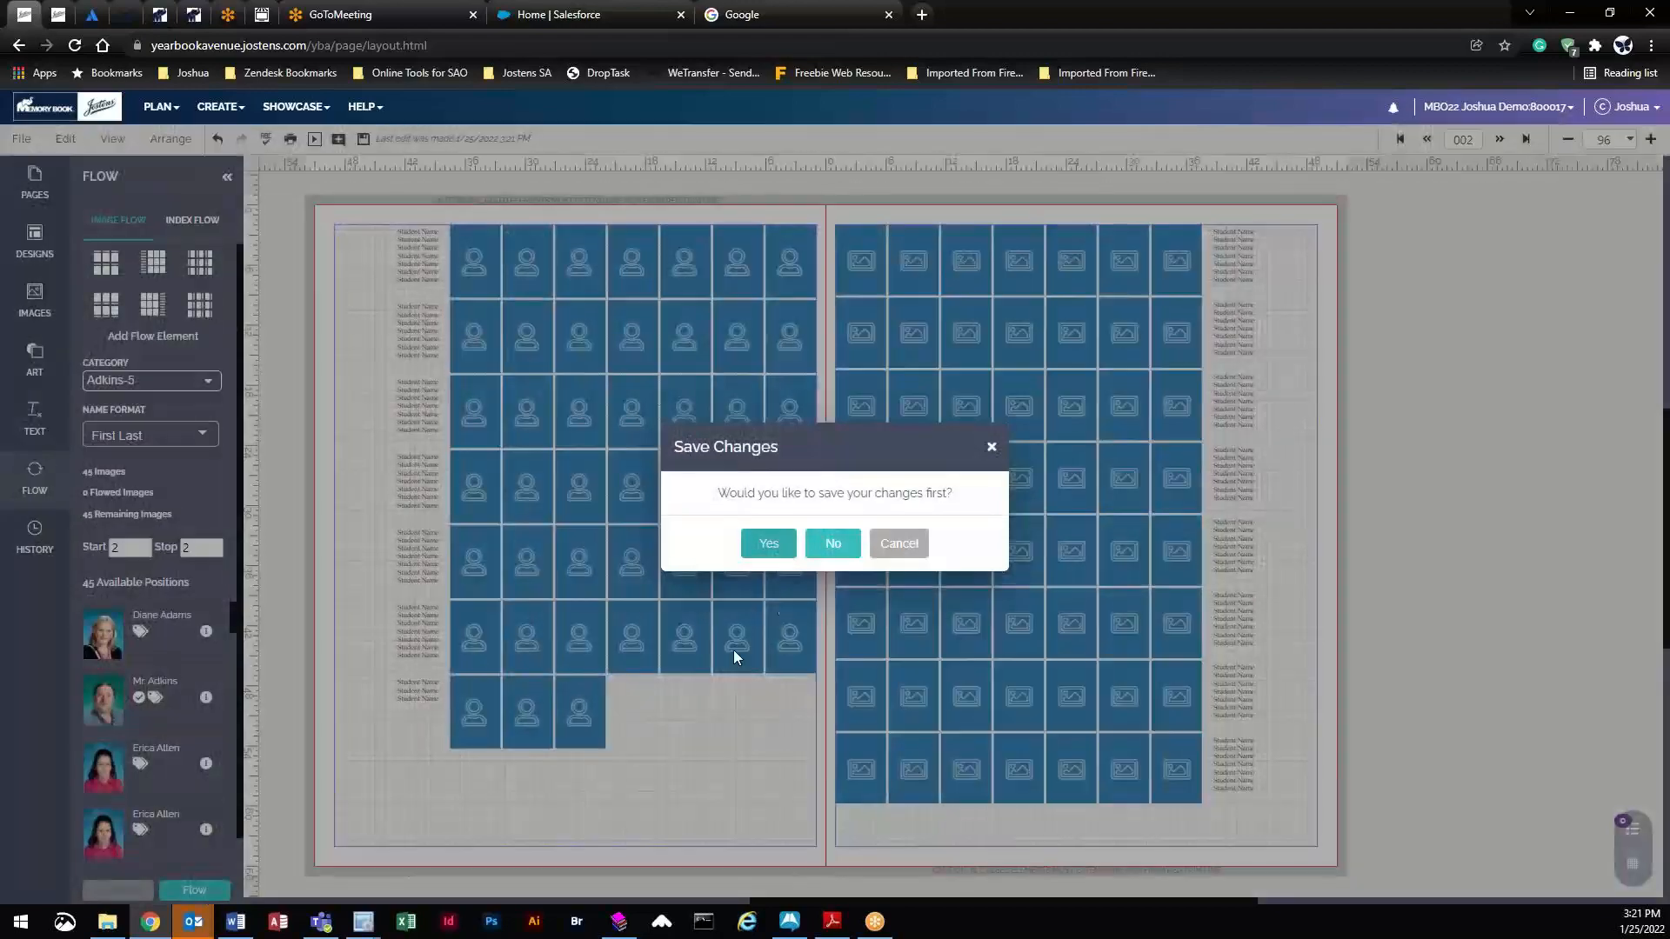
- Save changes to flow the photos, then move the filled grid lower on the page
left_click(777, 548)
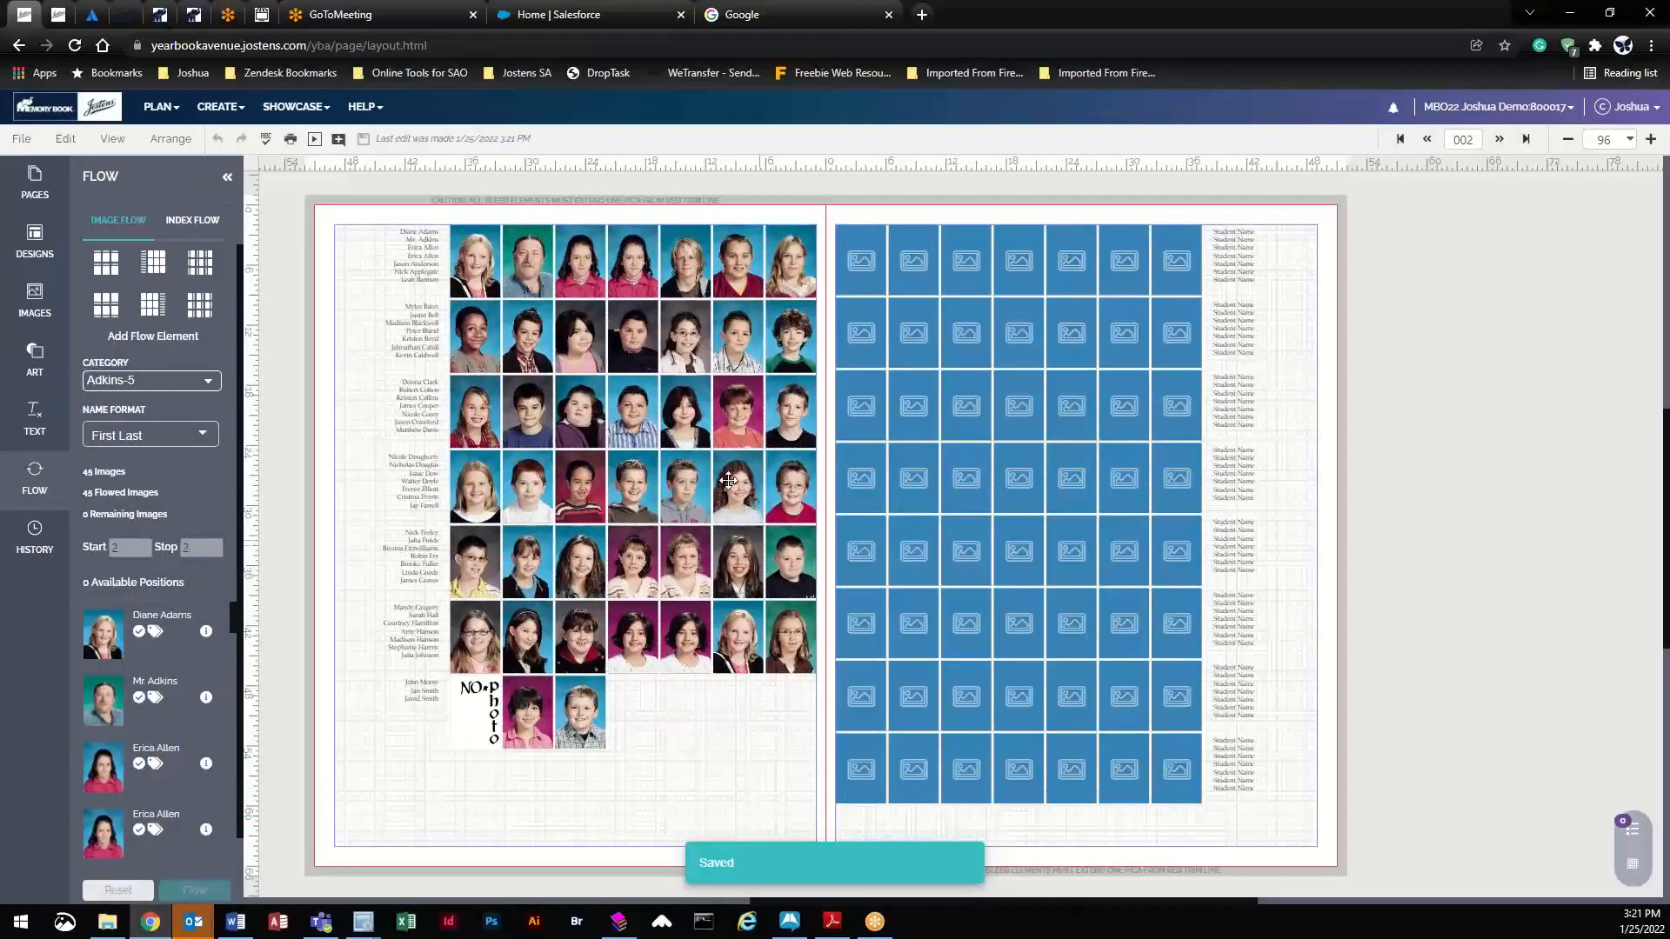
left_click_drag(715, 349, 711, 437)
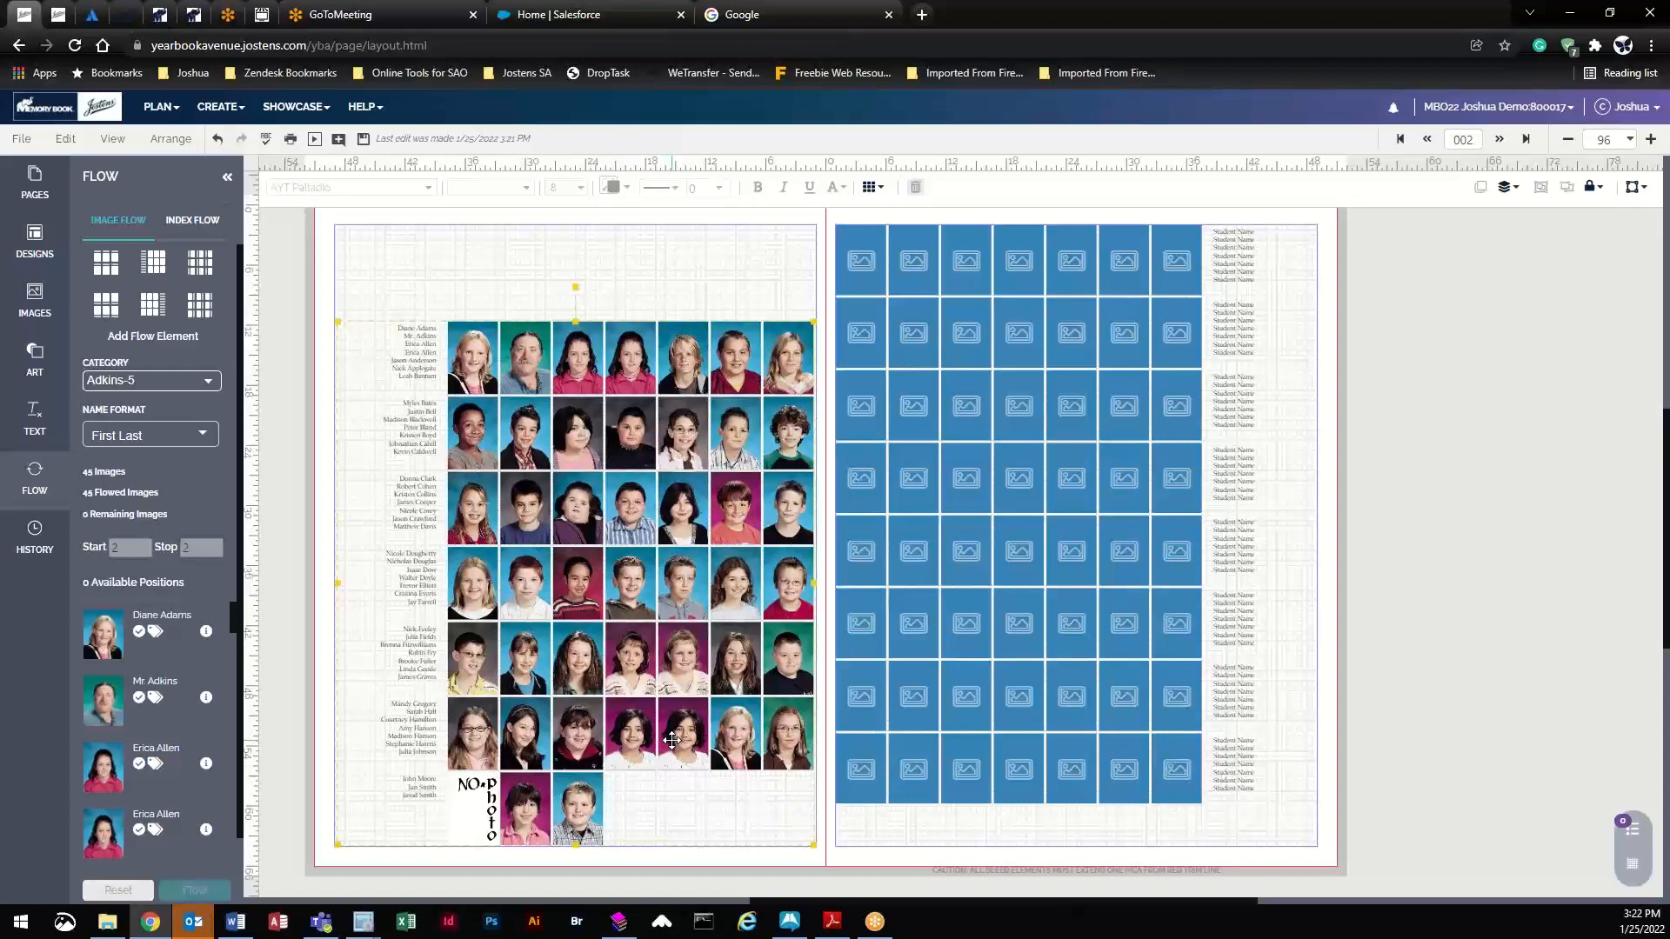
- Clear the flowed photos from the grid and go to the Image Library
left_click(129, 893)
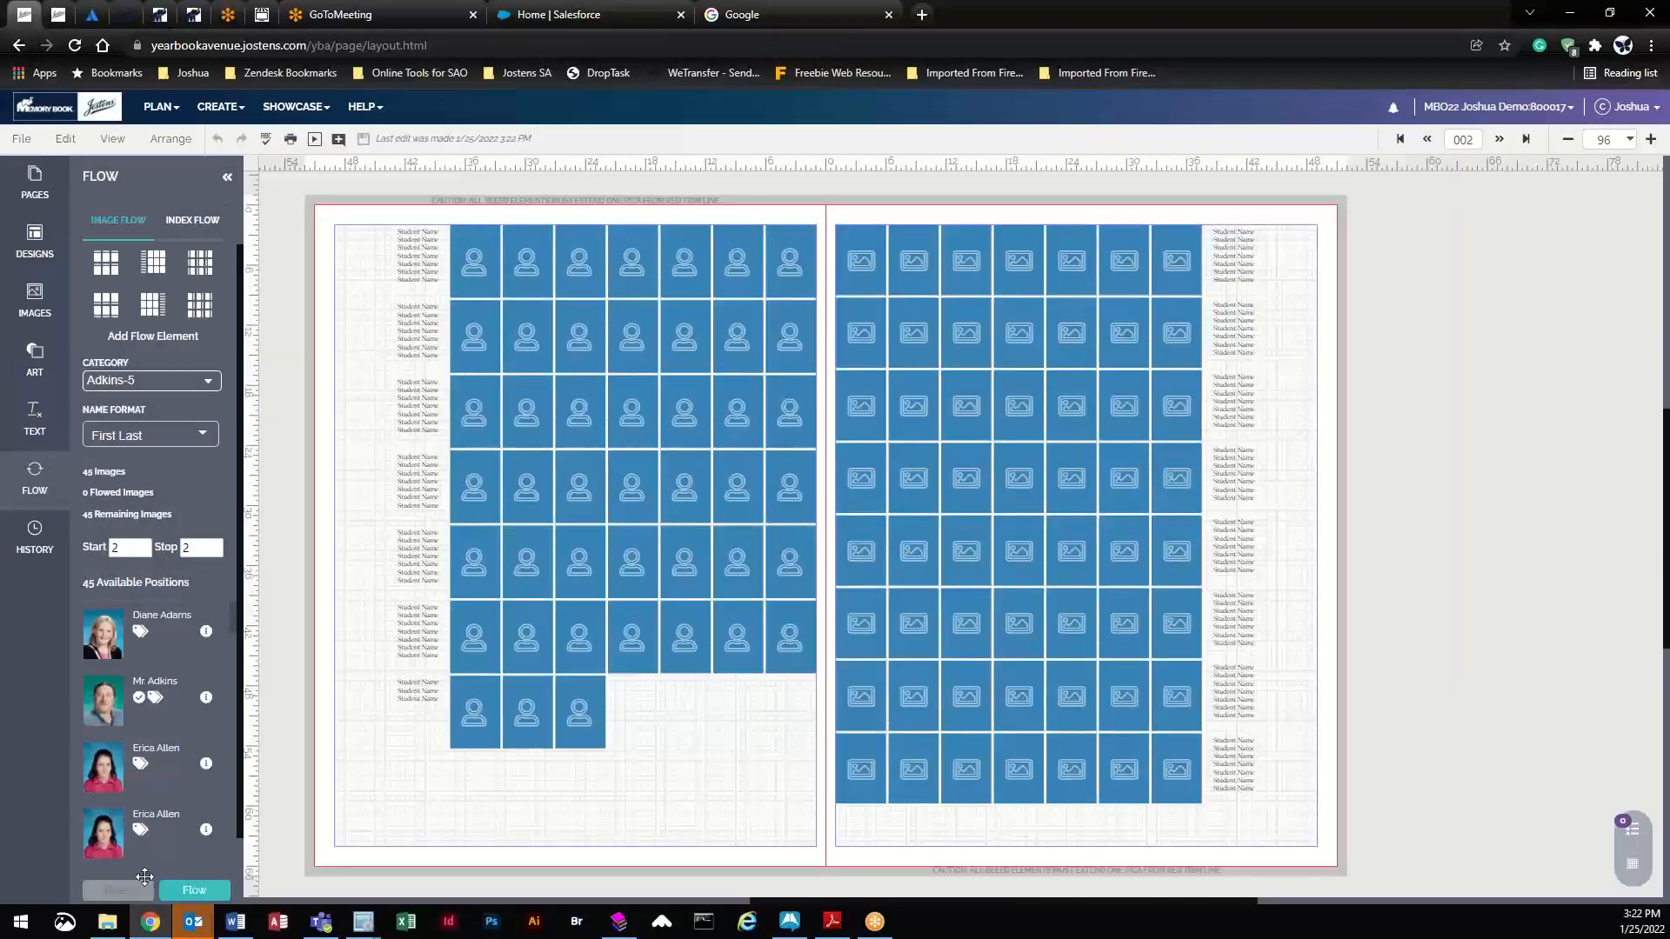
left_click(220, 111)
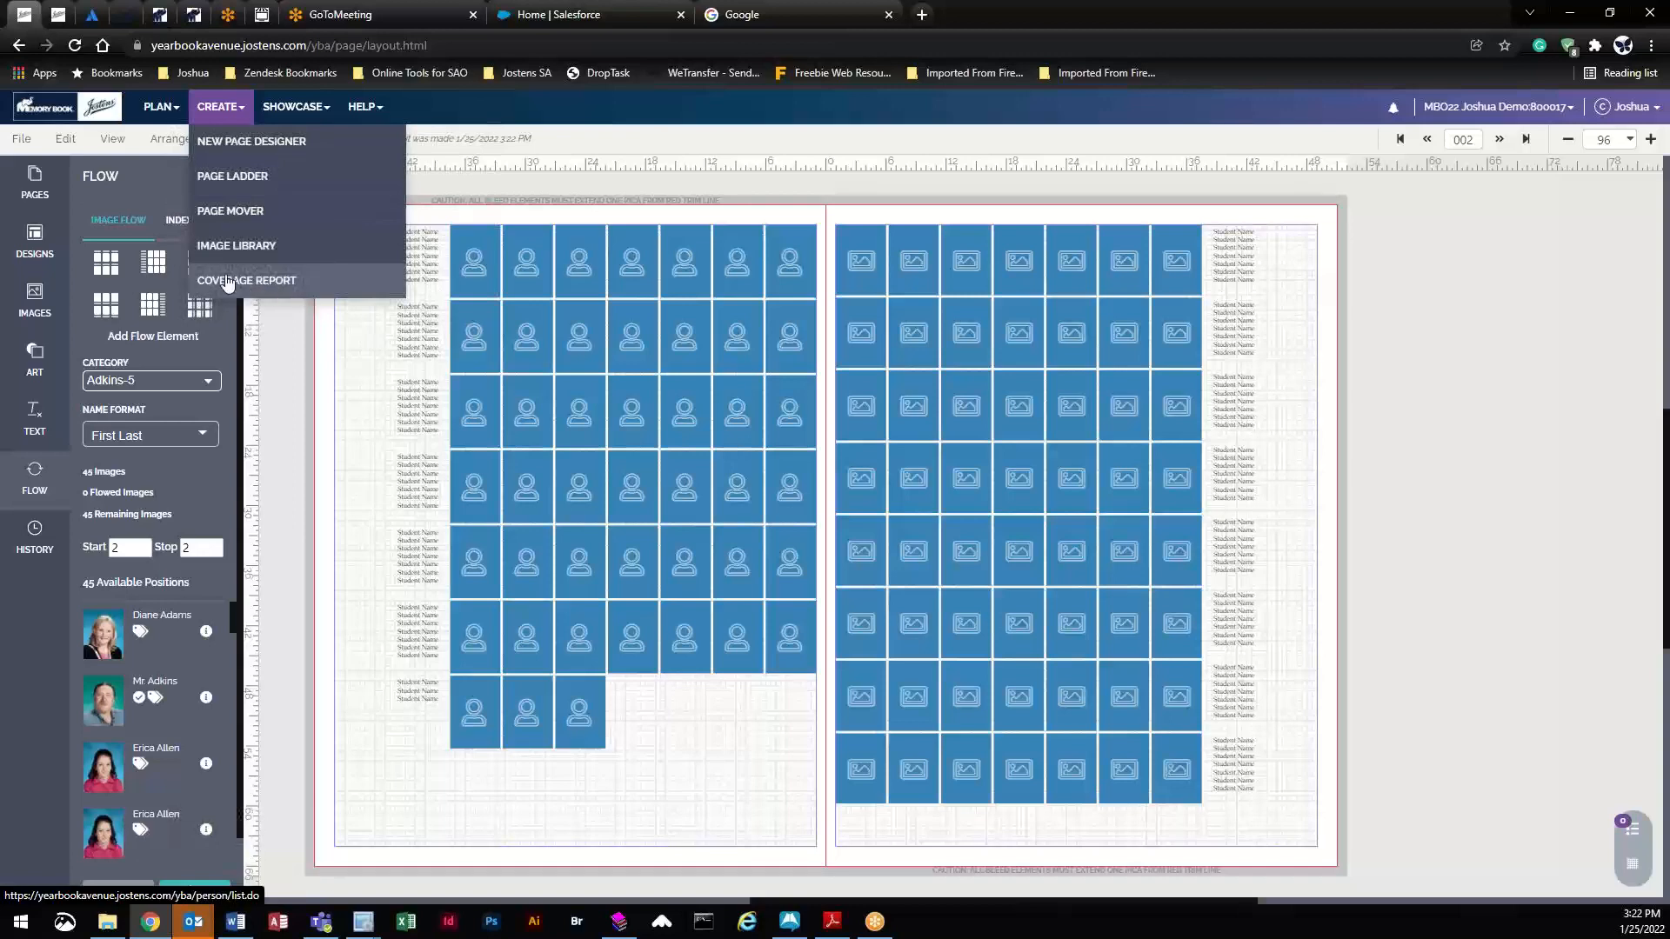
left_click(223, 244)
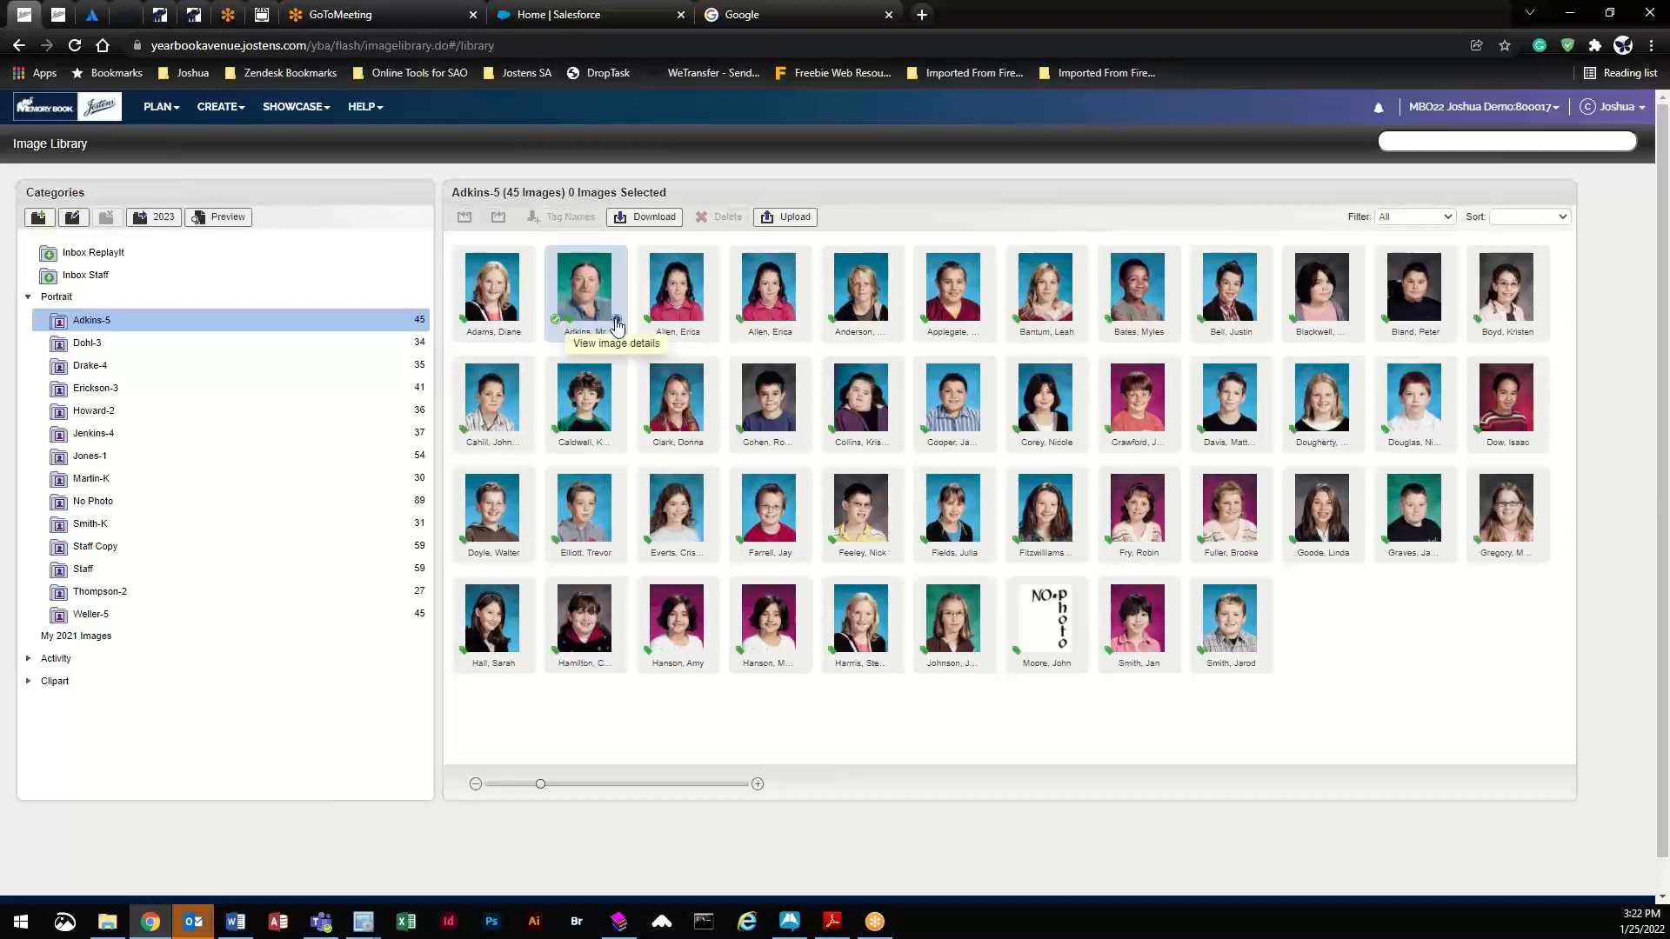
- Change the moustached man's portrait 6010.jpg type from Student to Teacher
left_click(616, 322)
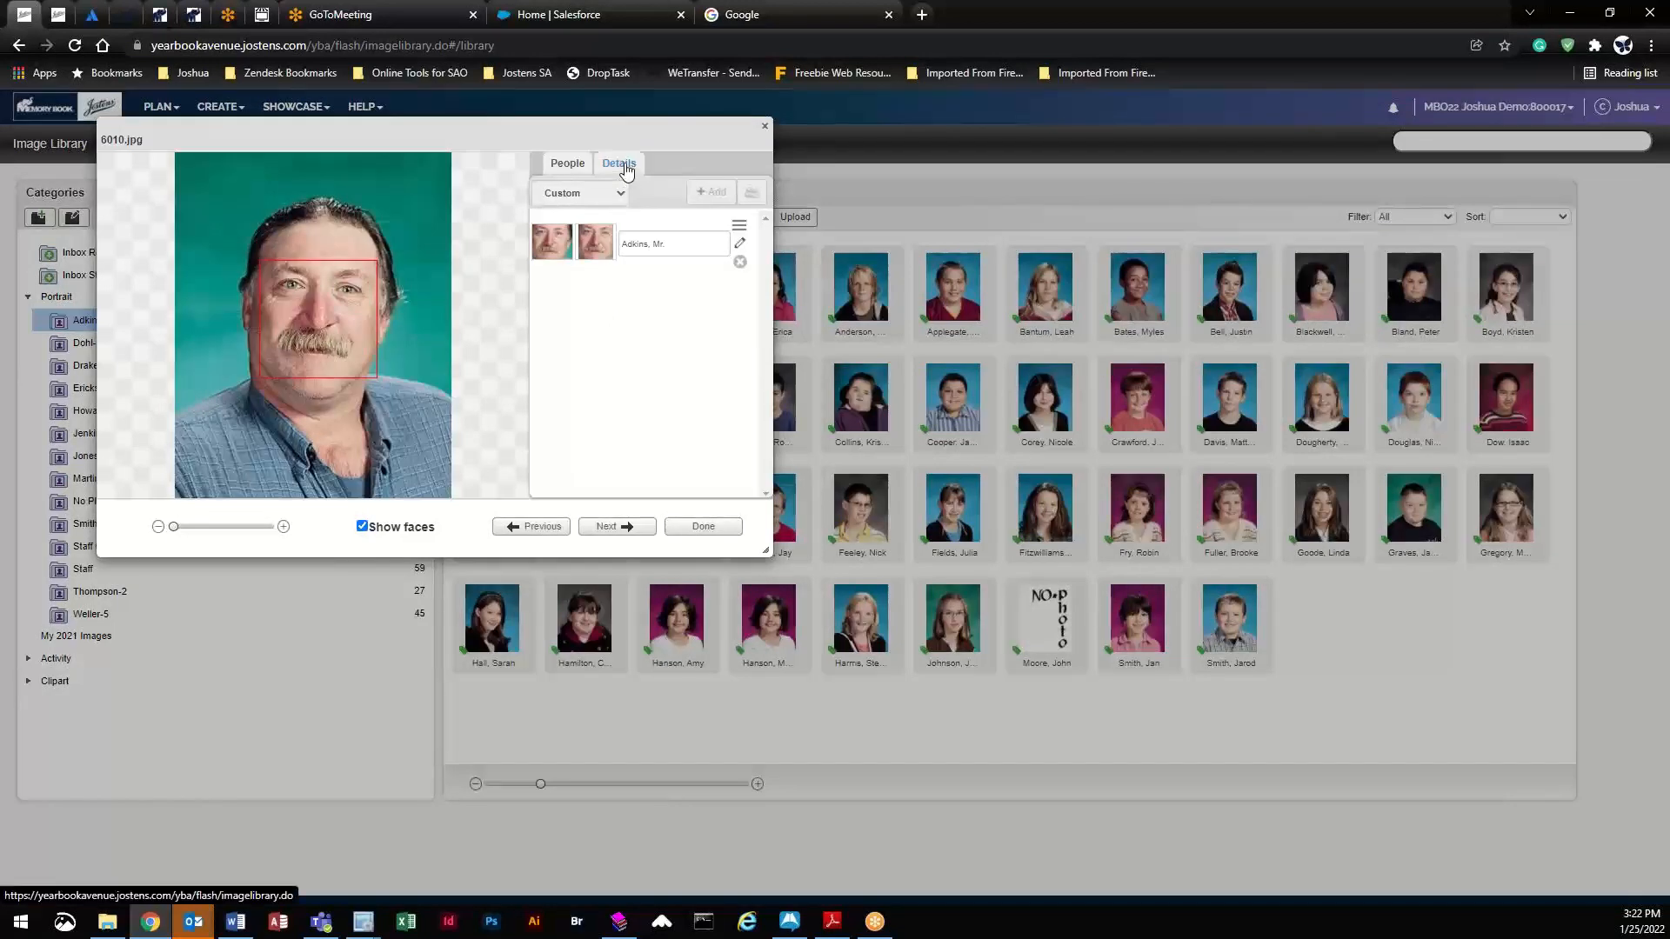
left_click(627, 169)
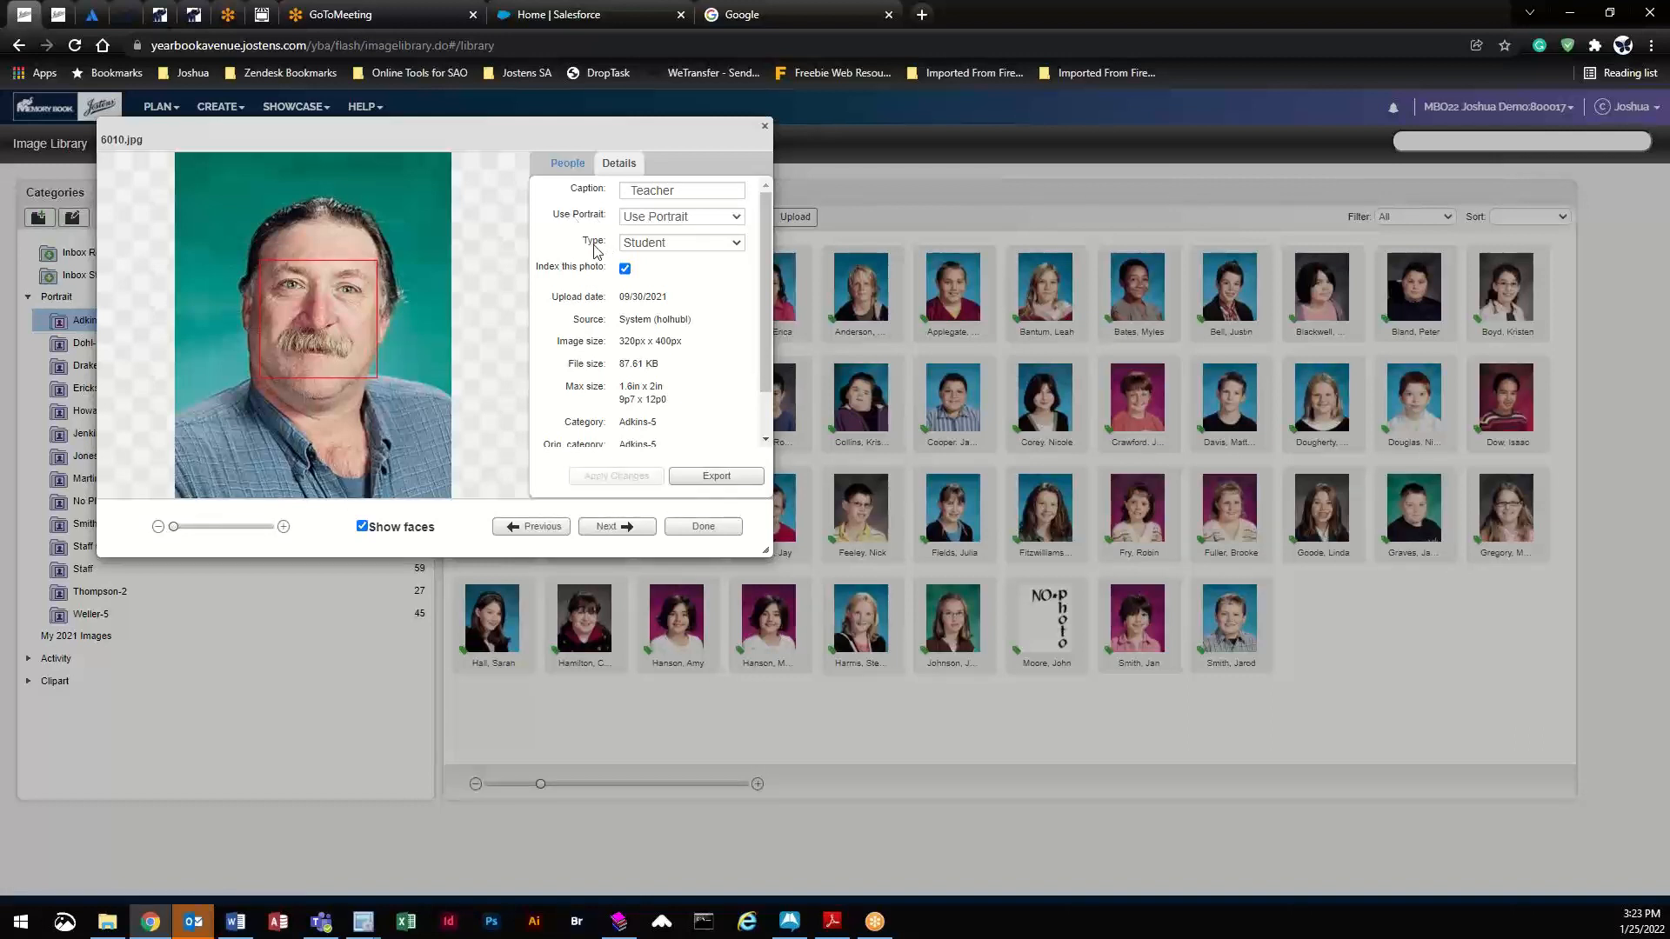
left_click(668, 243)
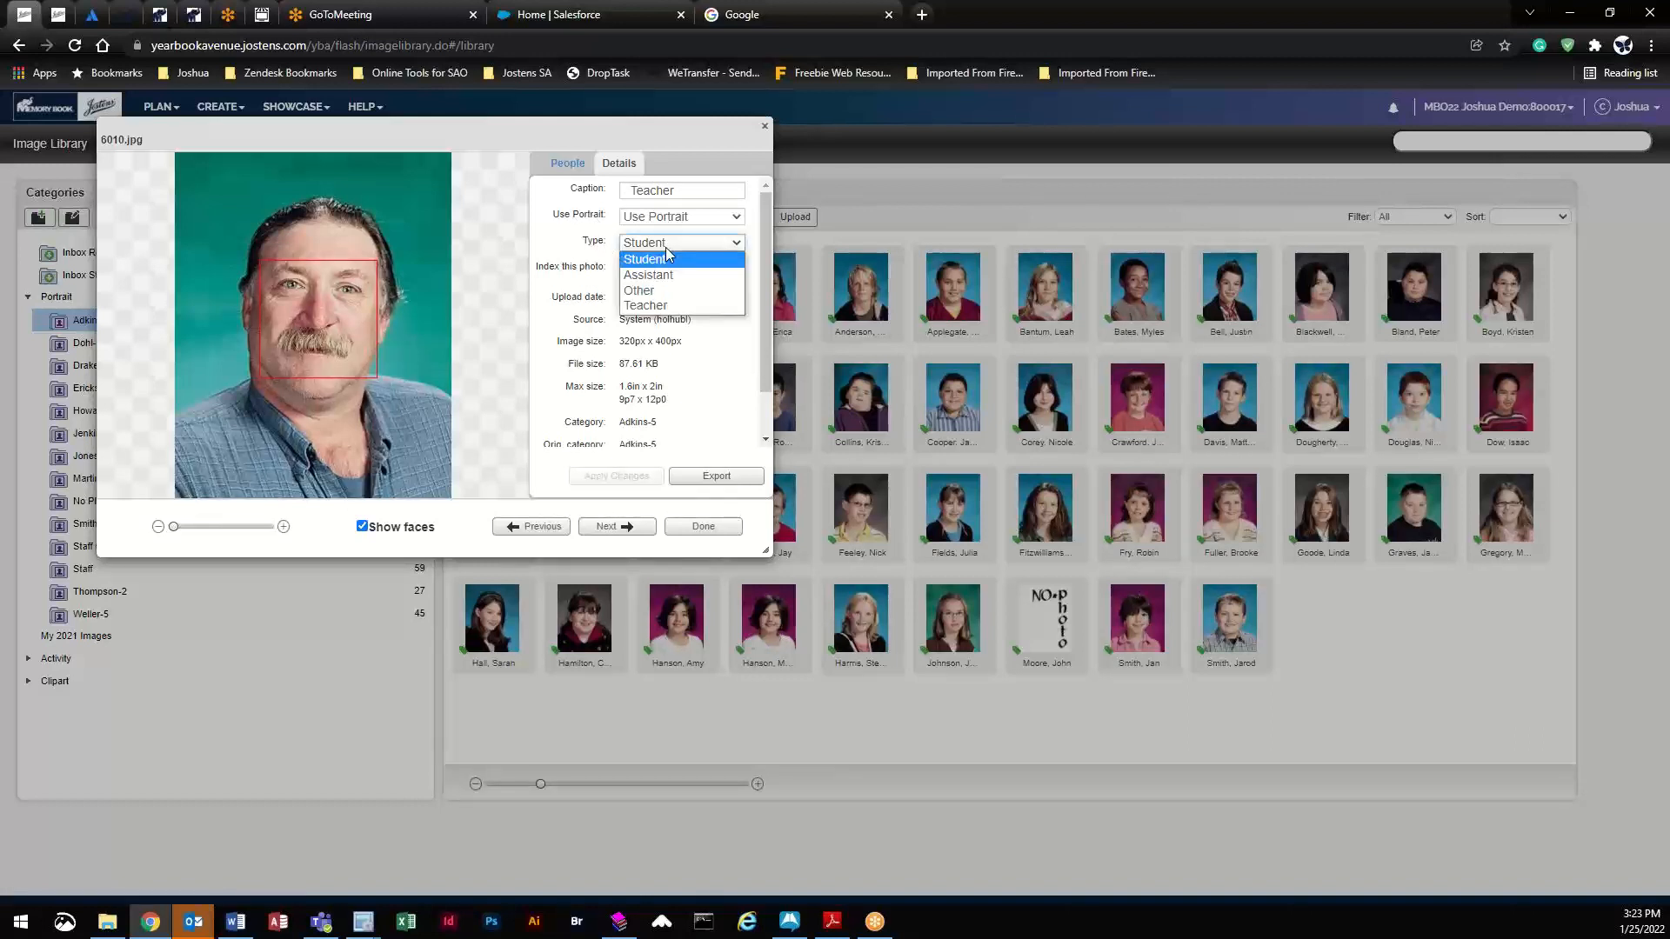
left_click(651, 306)
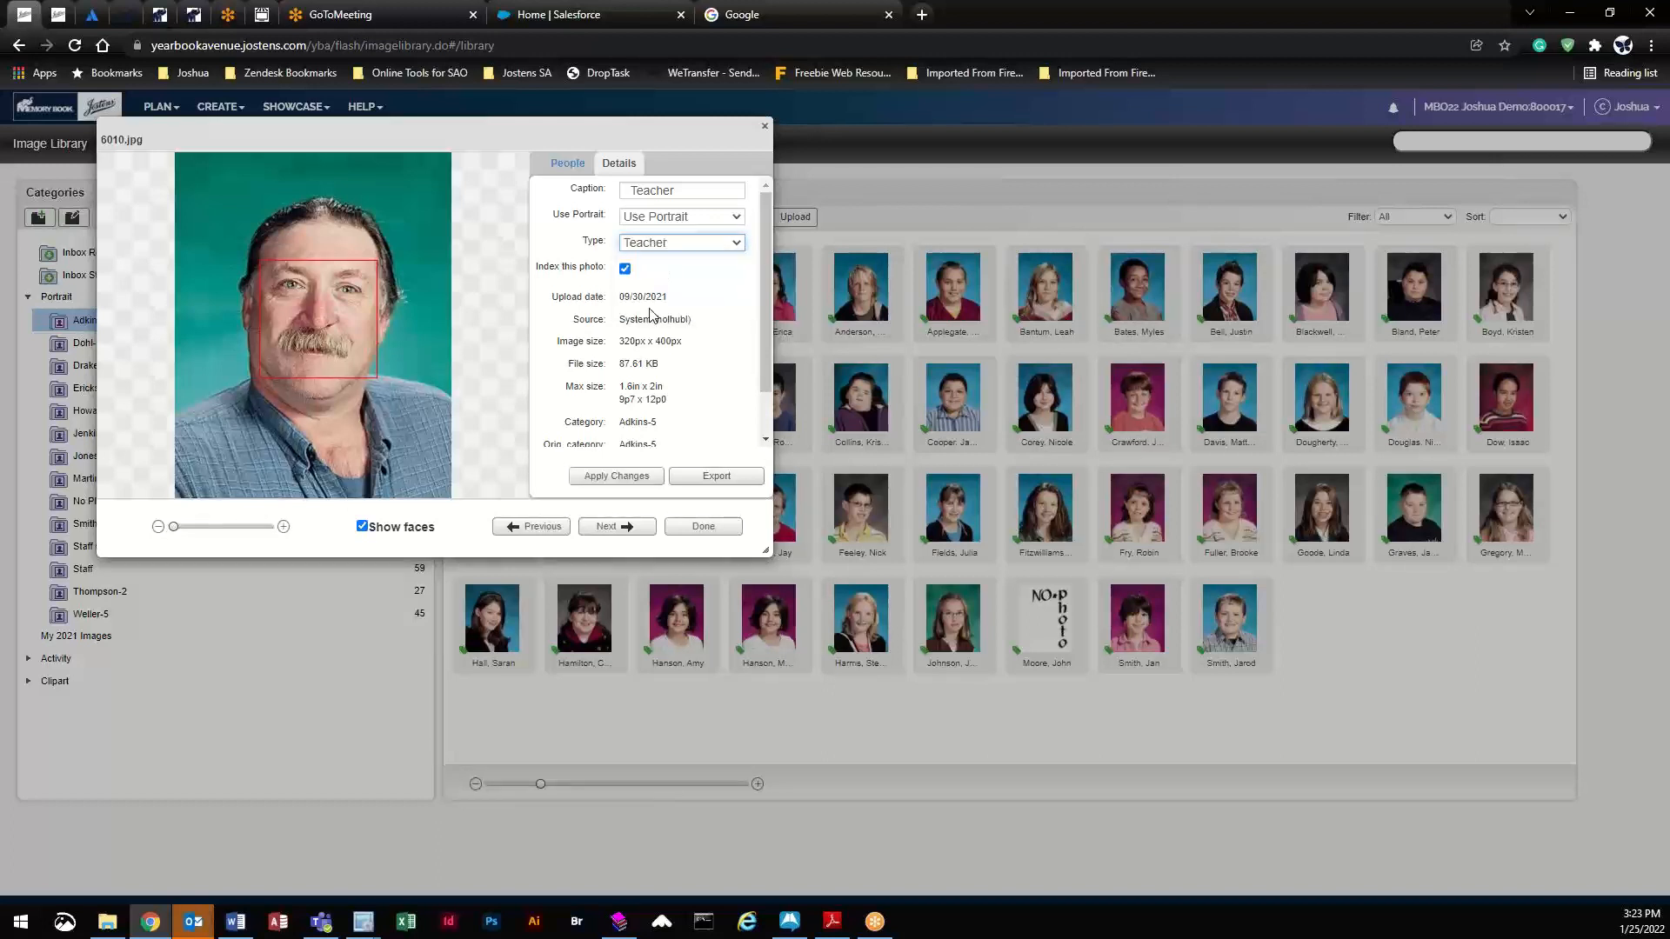
left_click(611, 480)
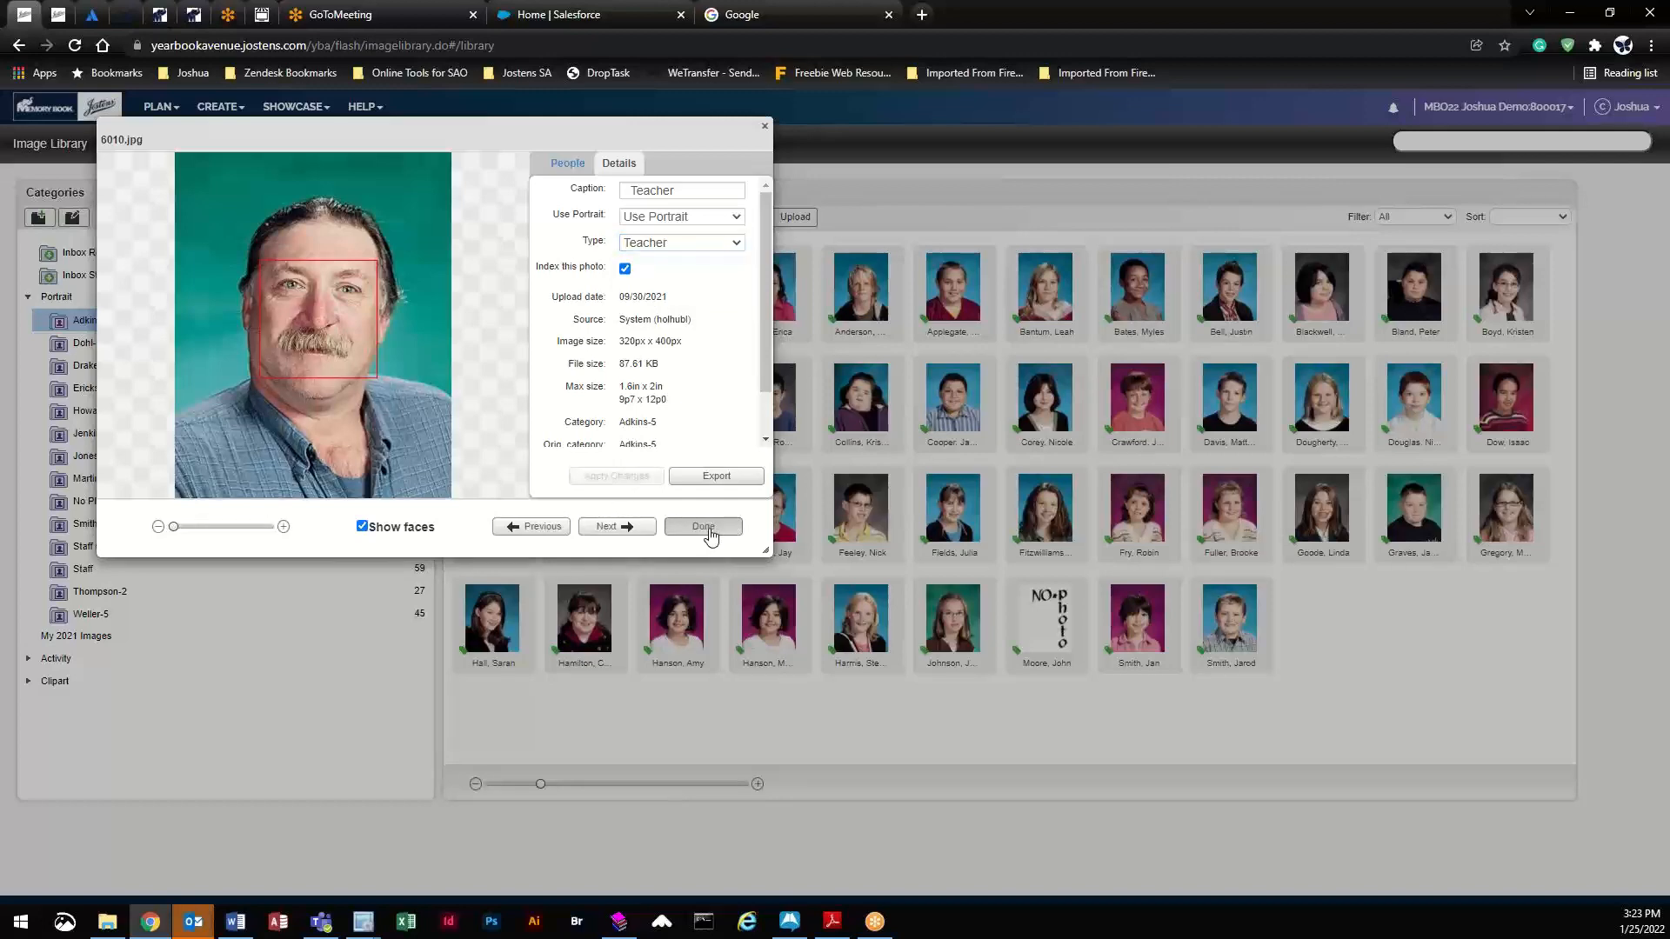
left_click(704, 527)
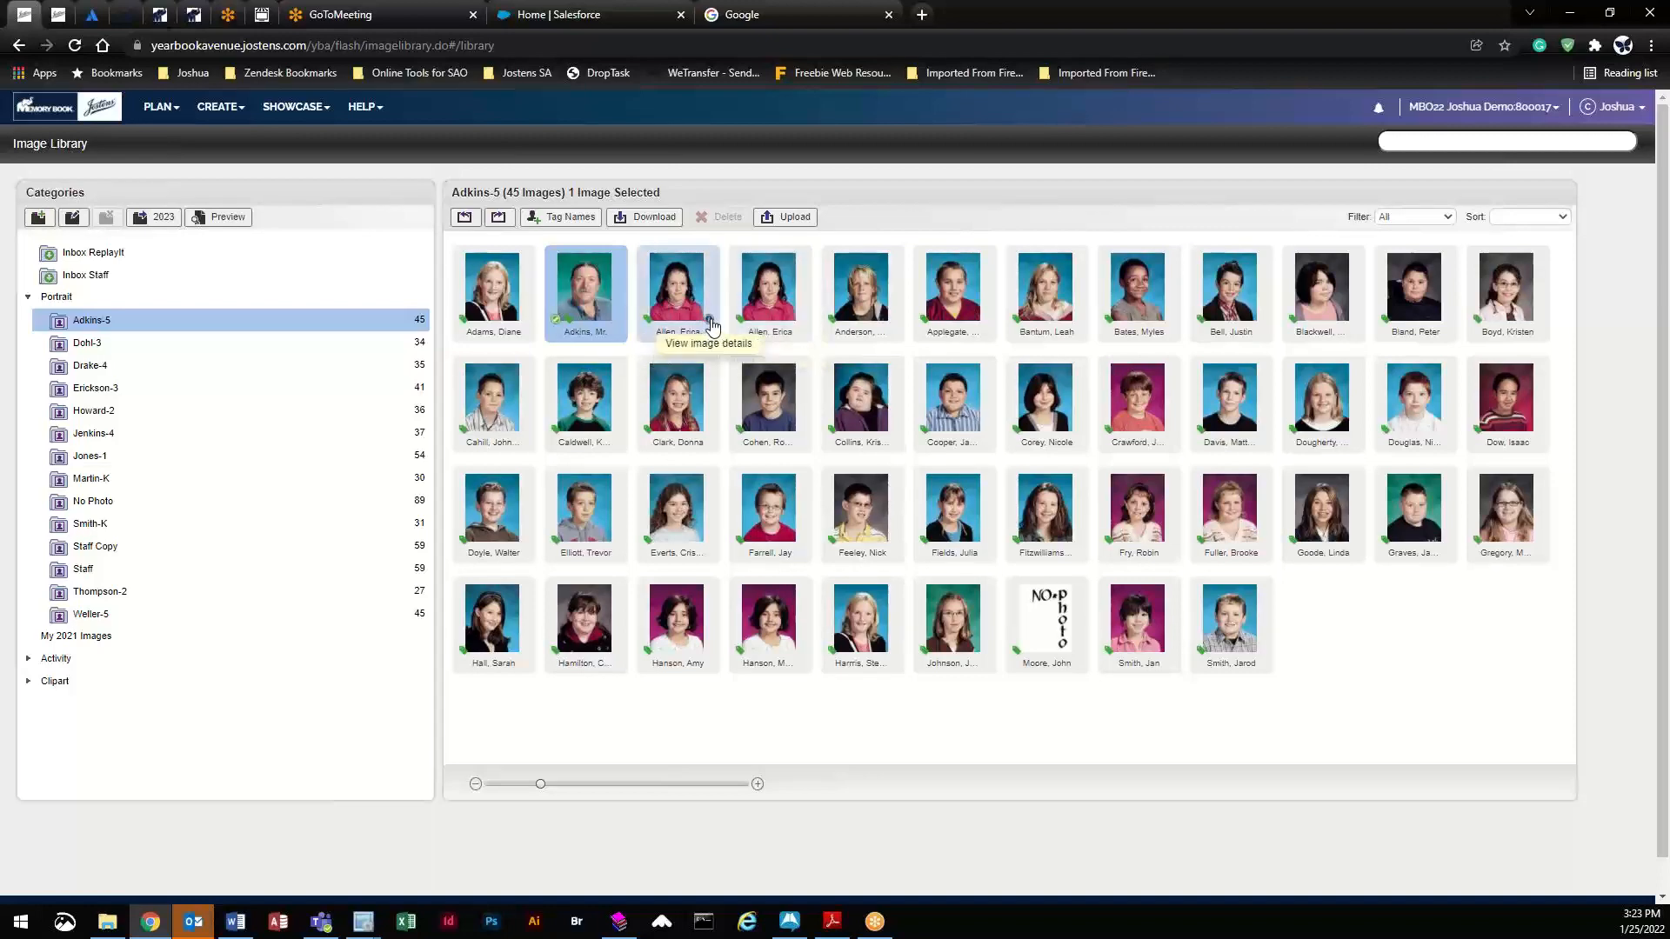
- Mark the third portrait in the top row as Don't Use Portrait
left_click(710, 322)
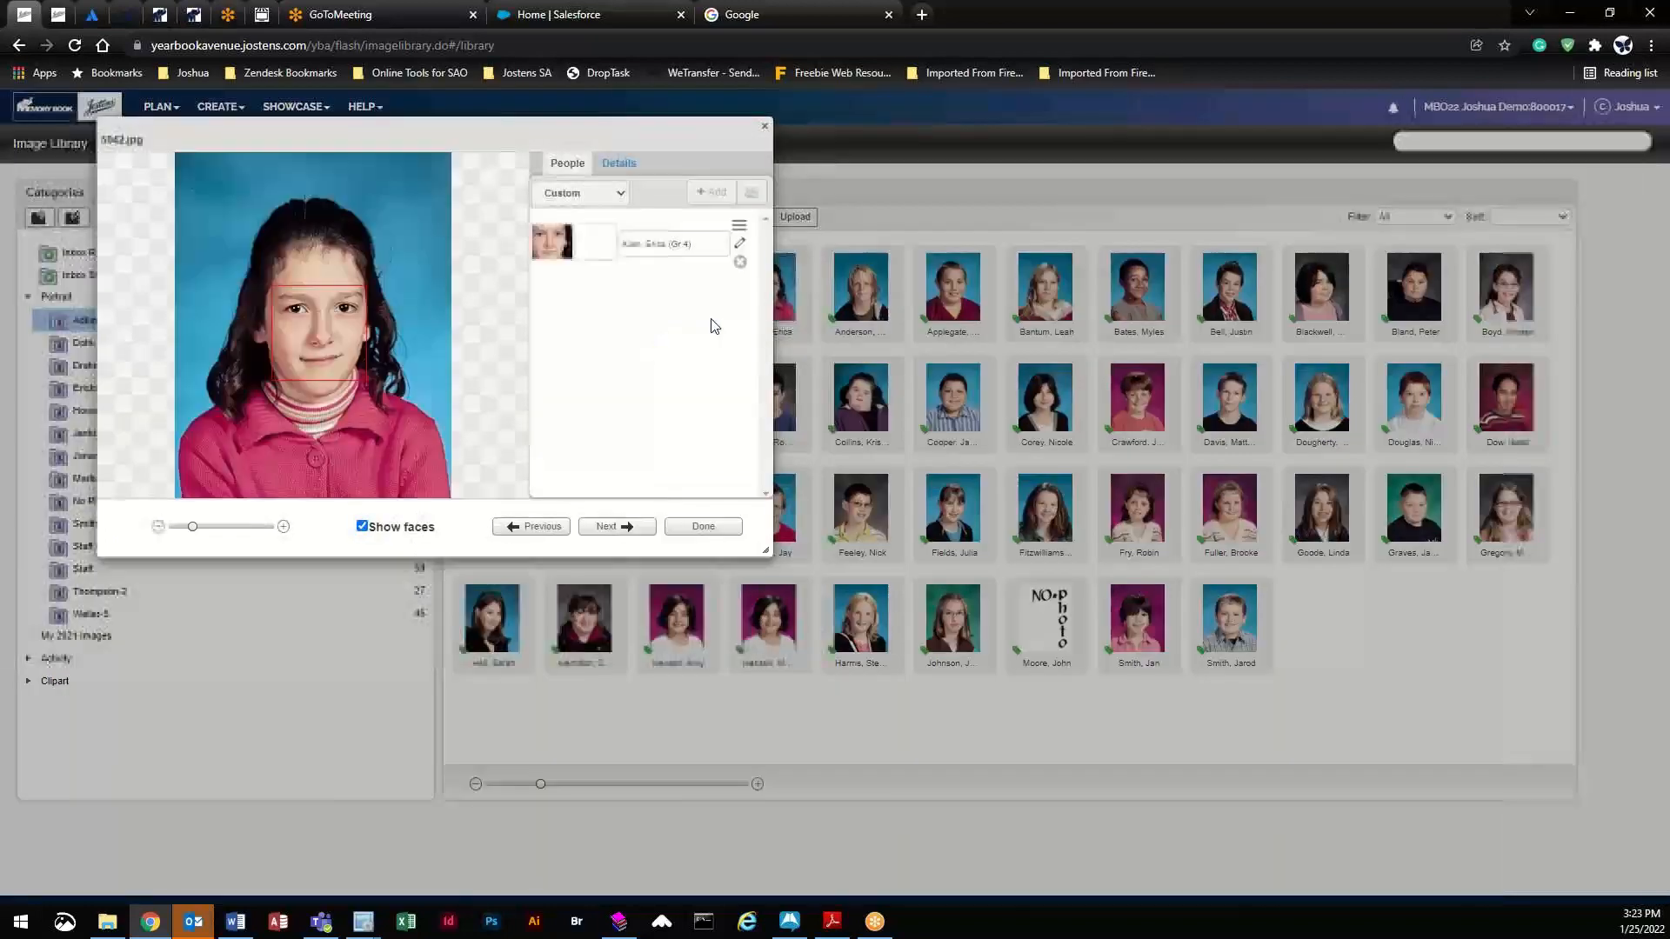
left_click(620, 165)
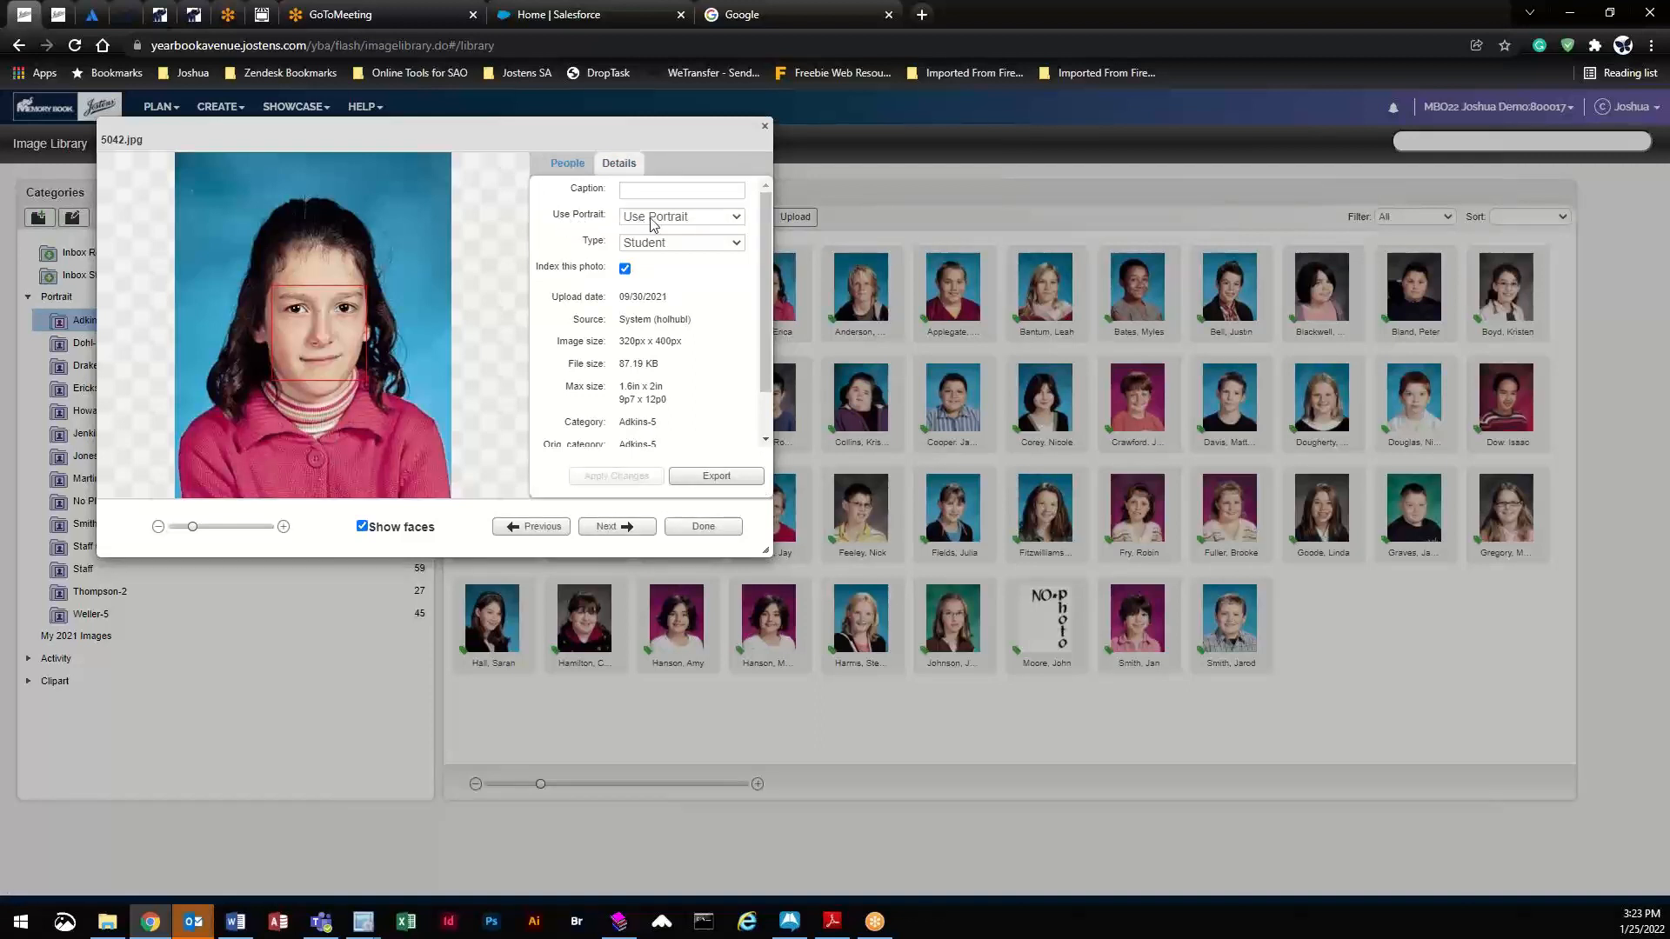
left_click(720, 217)
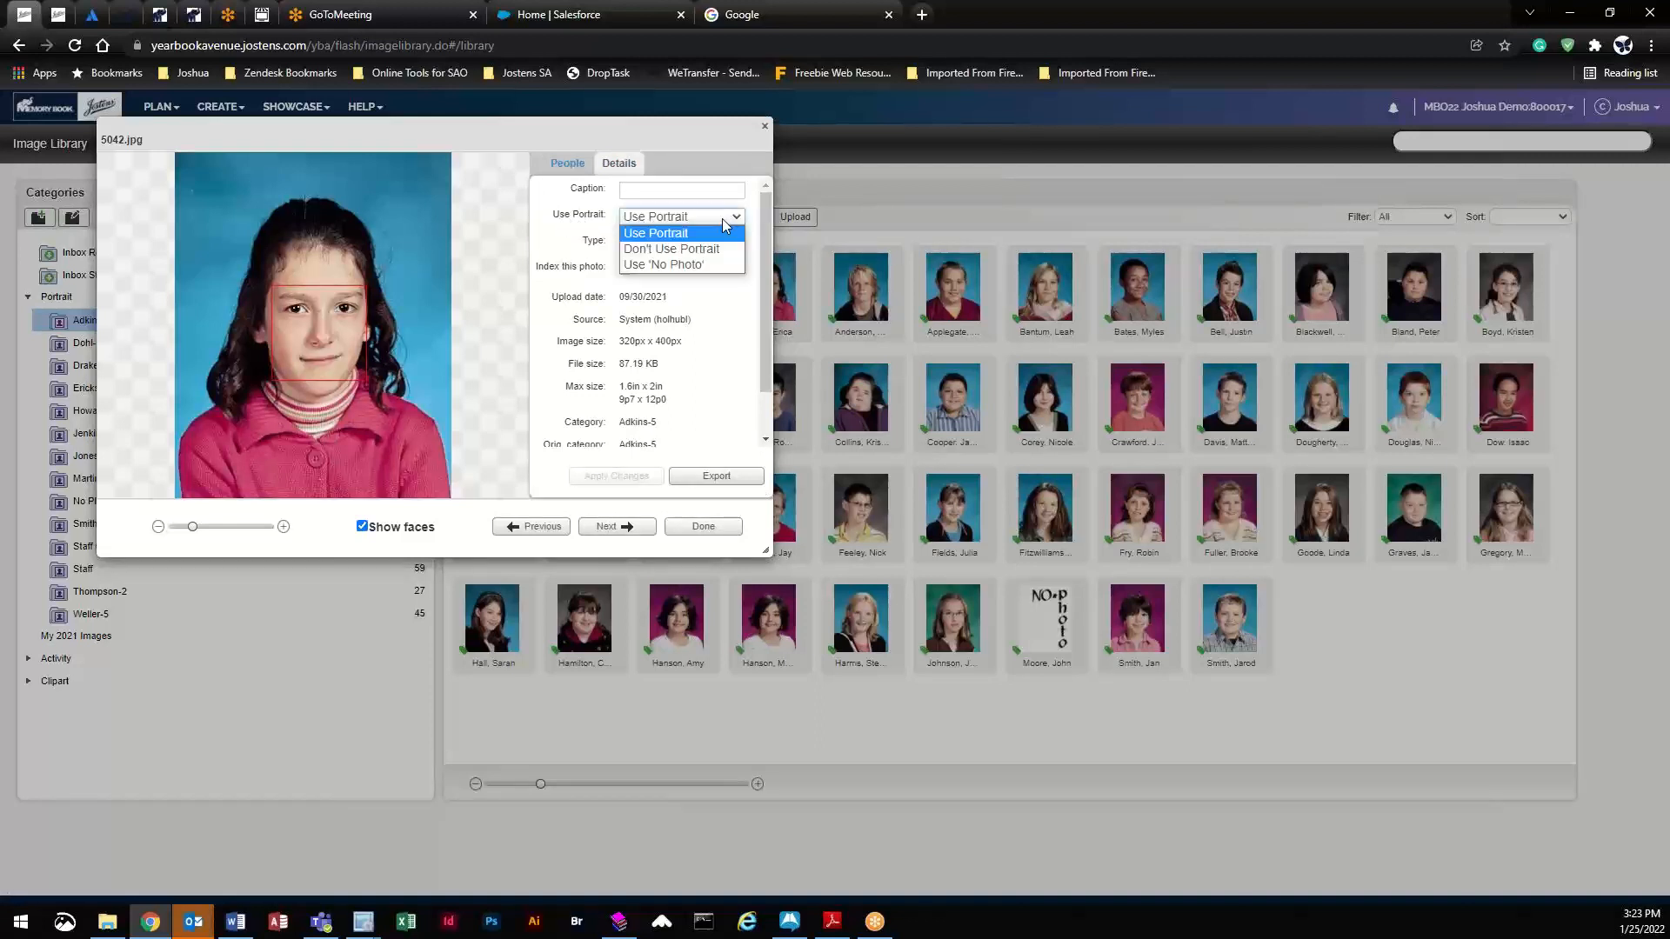
left_click(665, 250)
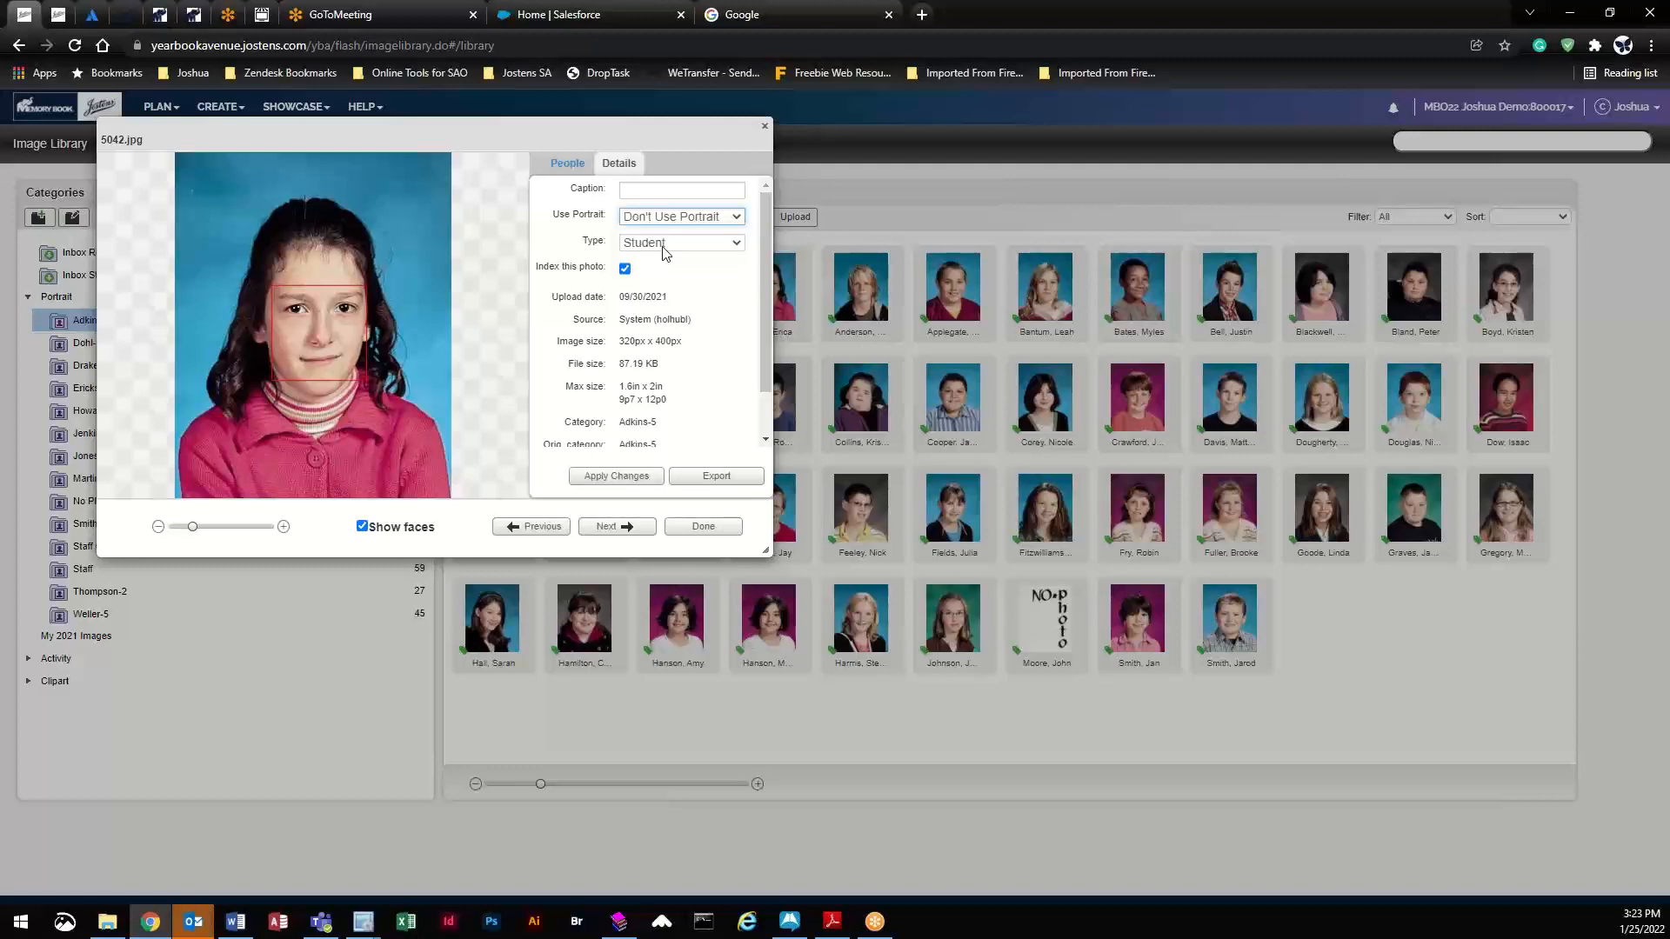
left_click(616, 476)
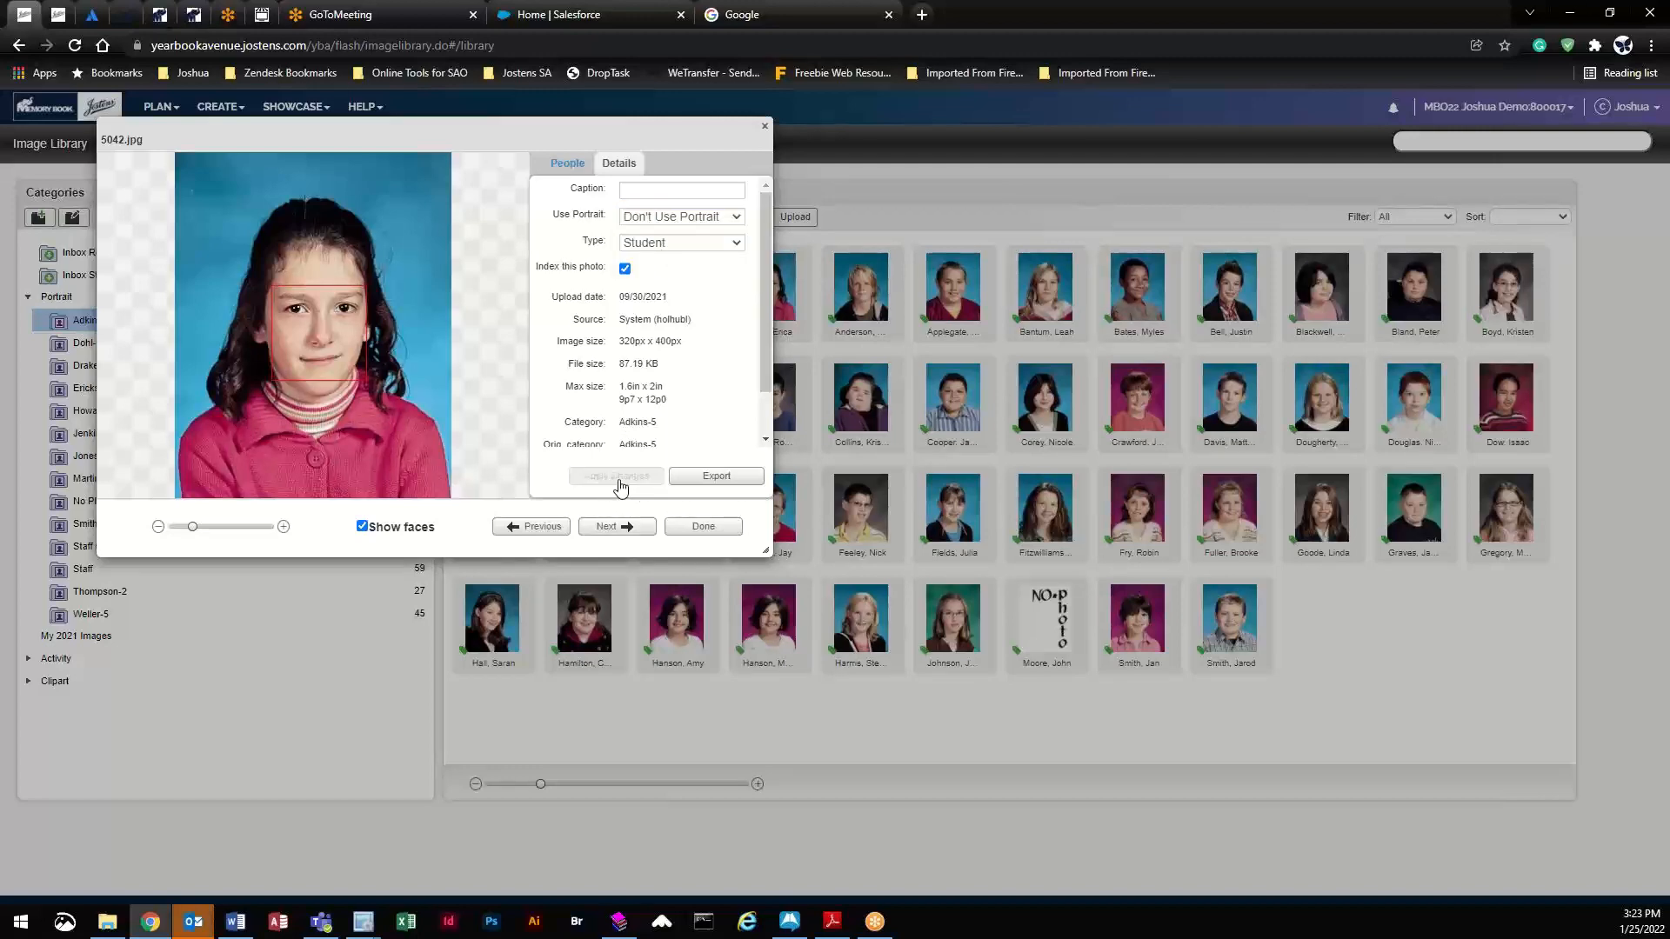
left_click(706, 528)
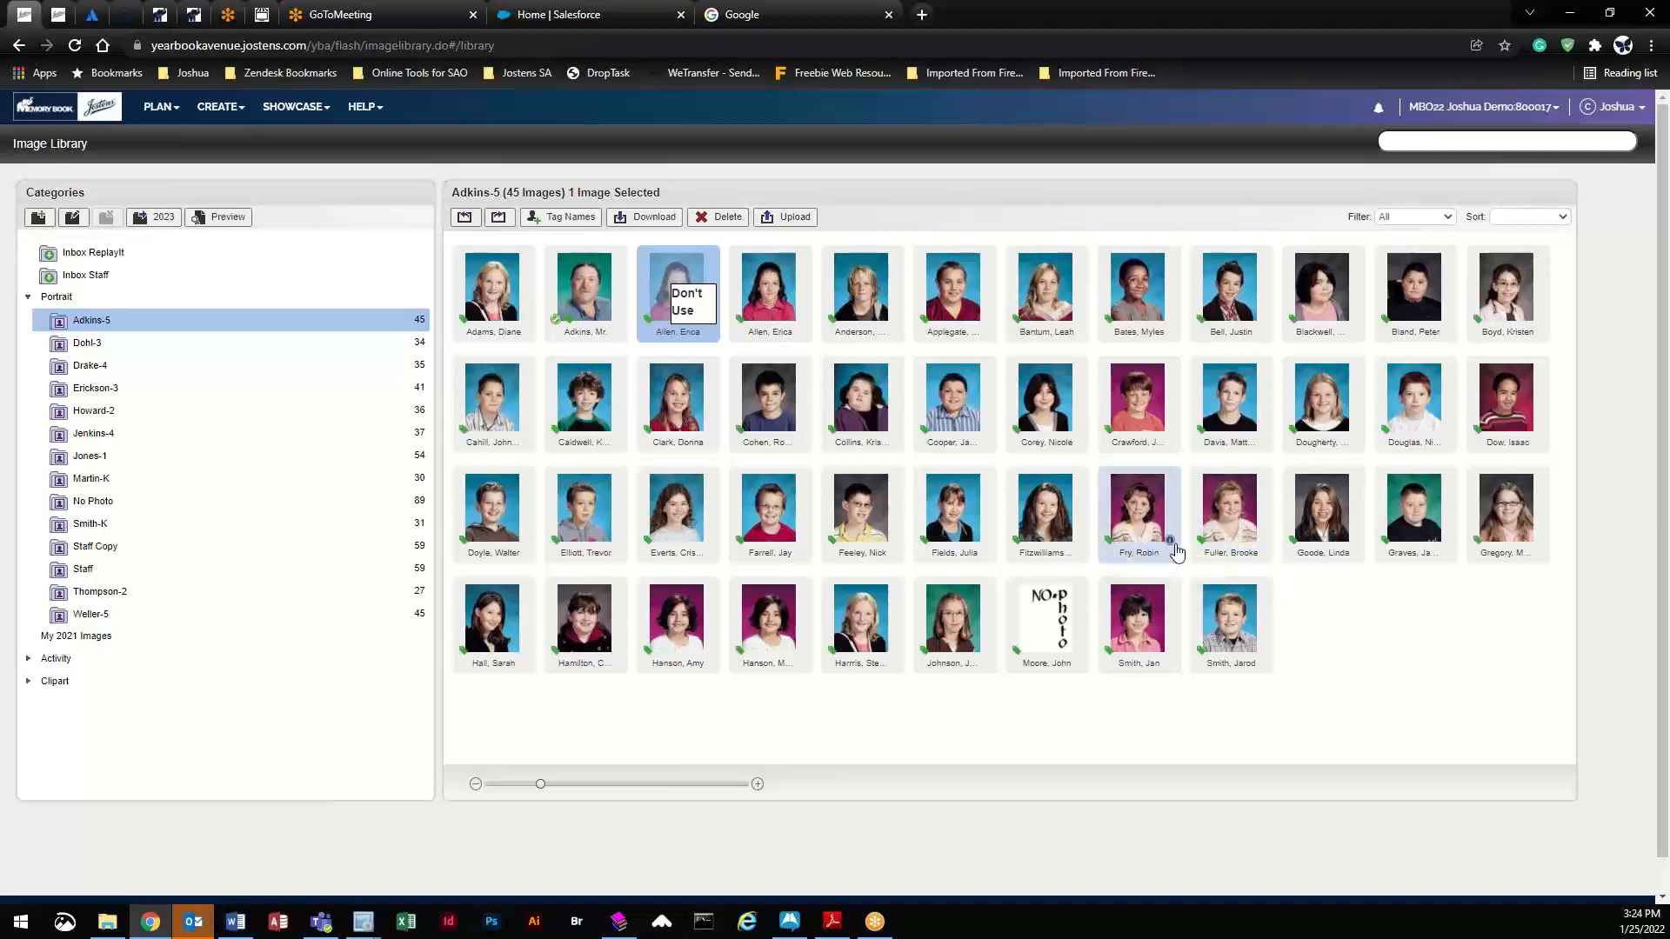
- Mark the eighth portrait in the third row as Don't Use Portrait too
double_click(1163, 506)
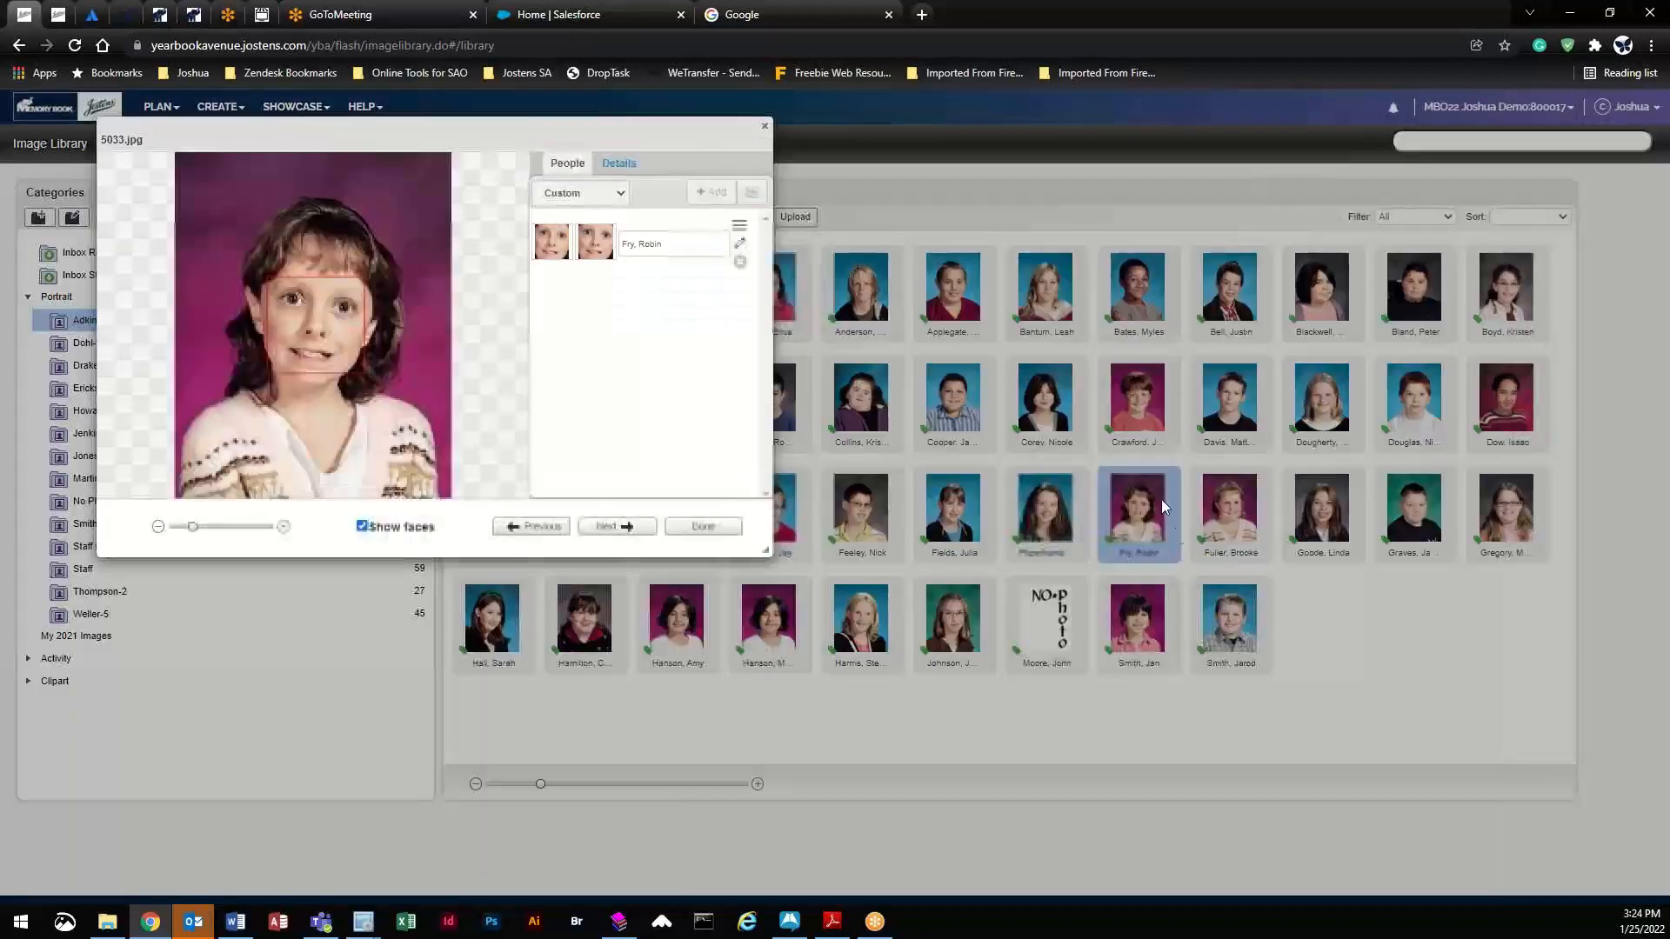
left_click(618, 163)
left_click(652, 218)
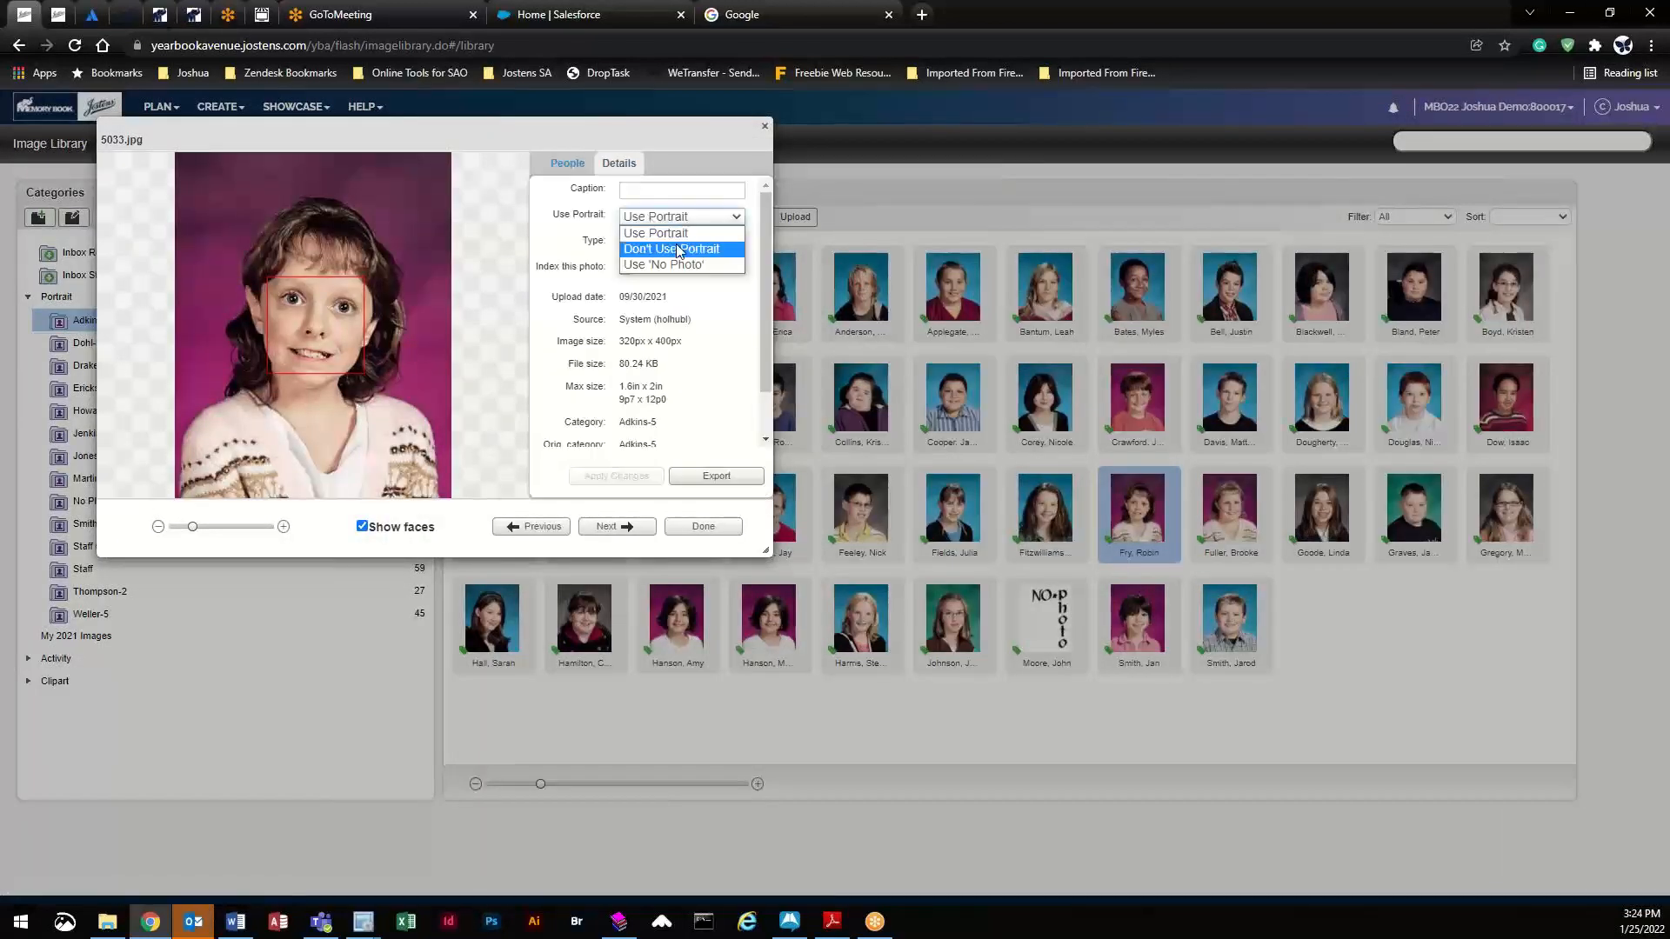
left_click(678, 247)
left_click(632, 475)
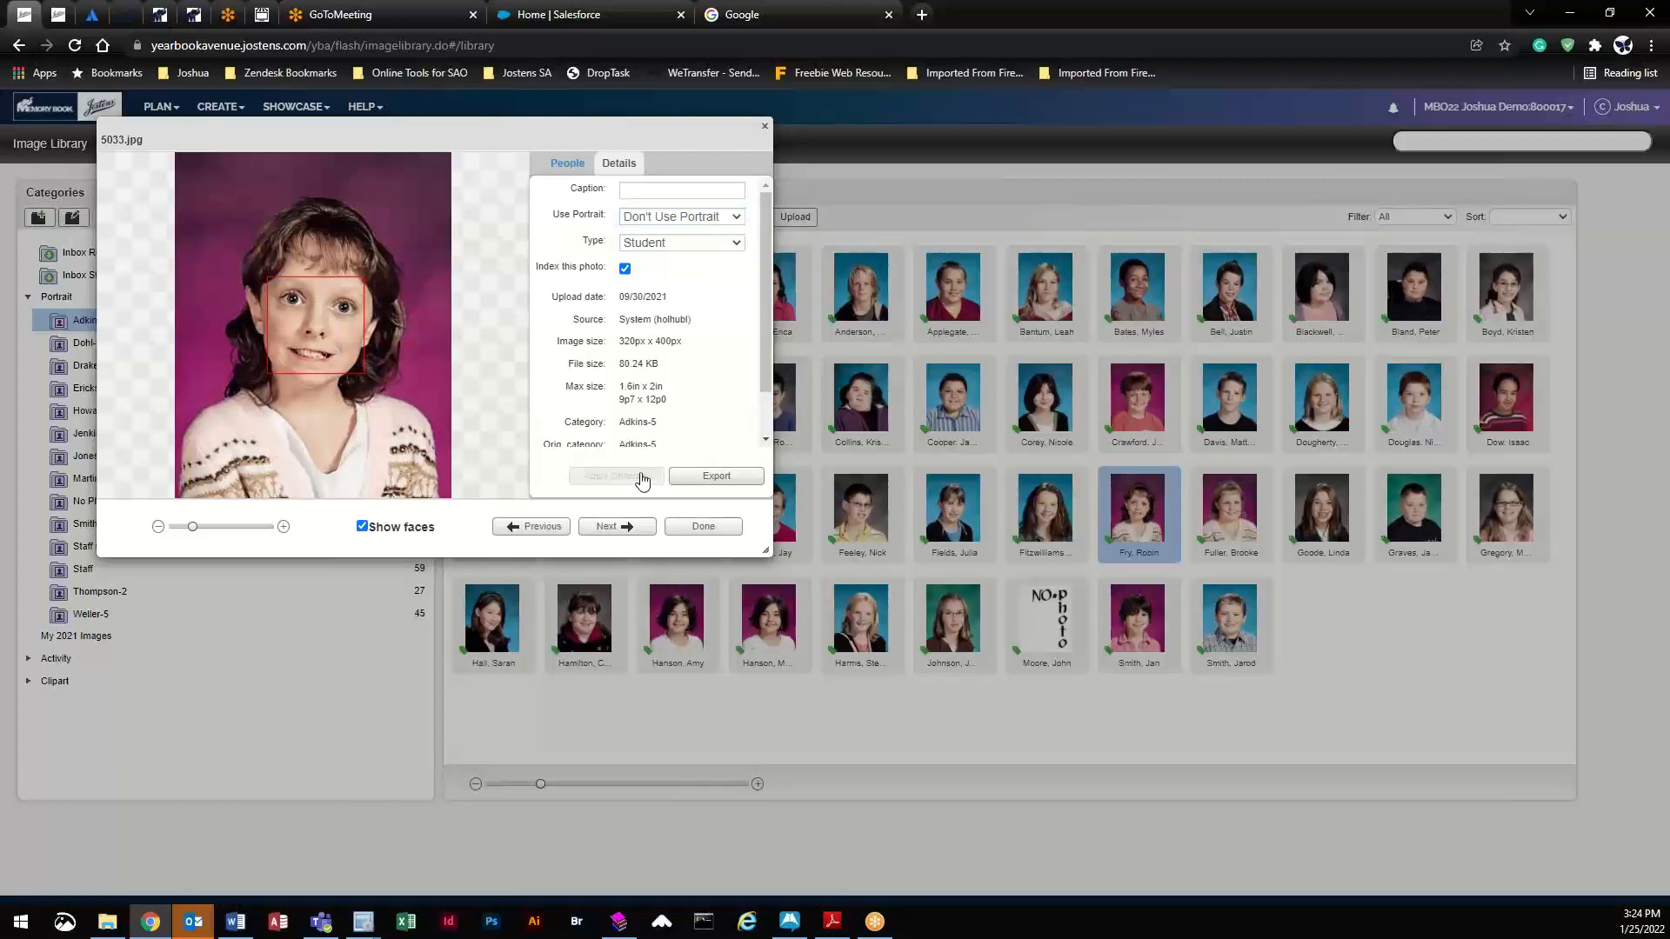
left_click(702, 527)
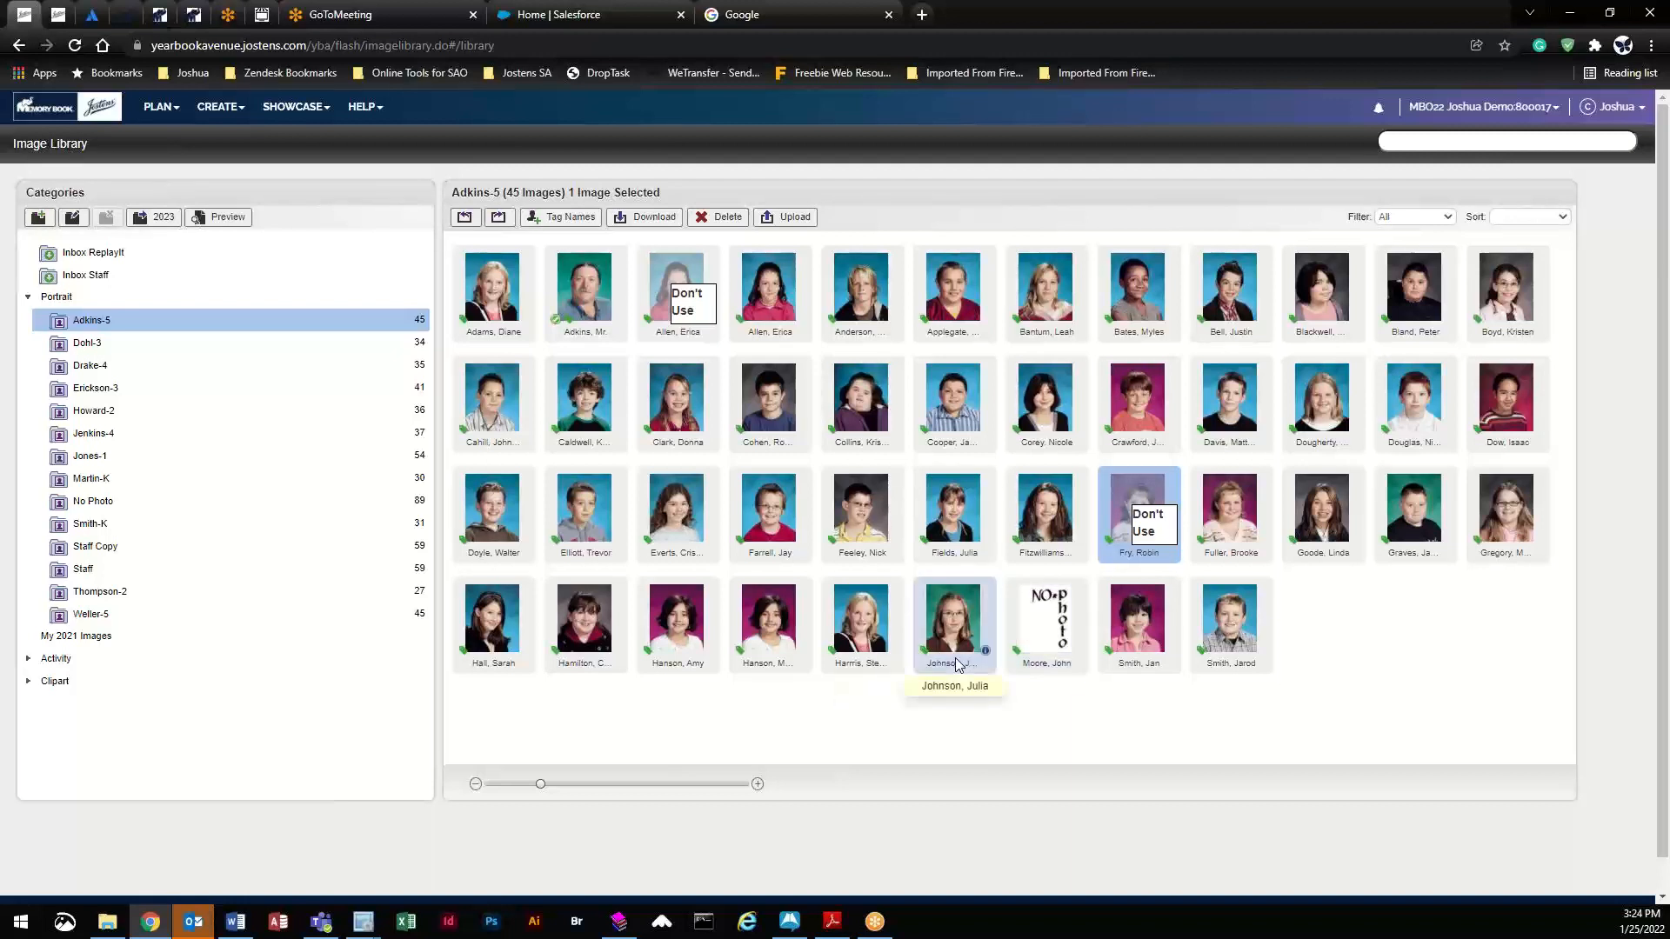
- Open spread 002 from the Page Ladder and flow the 43 usable Adkins-5 portraits into its grid
left_click(180, 115)
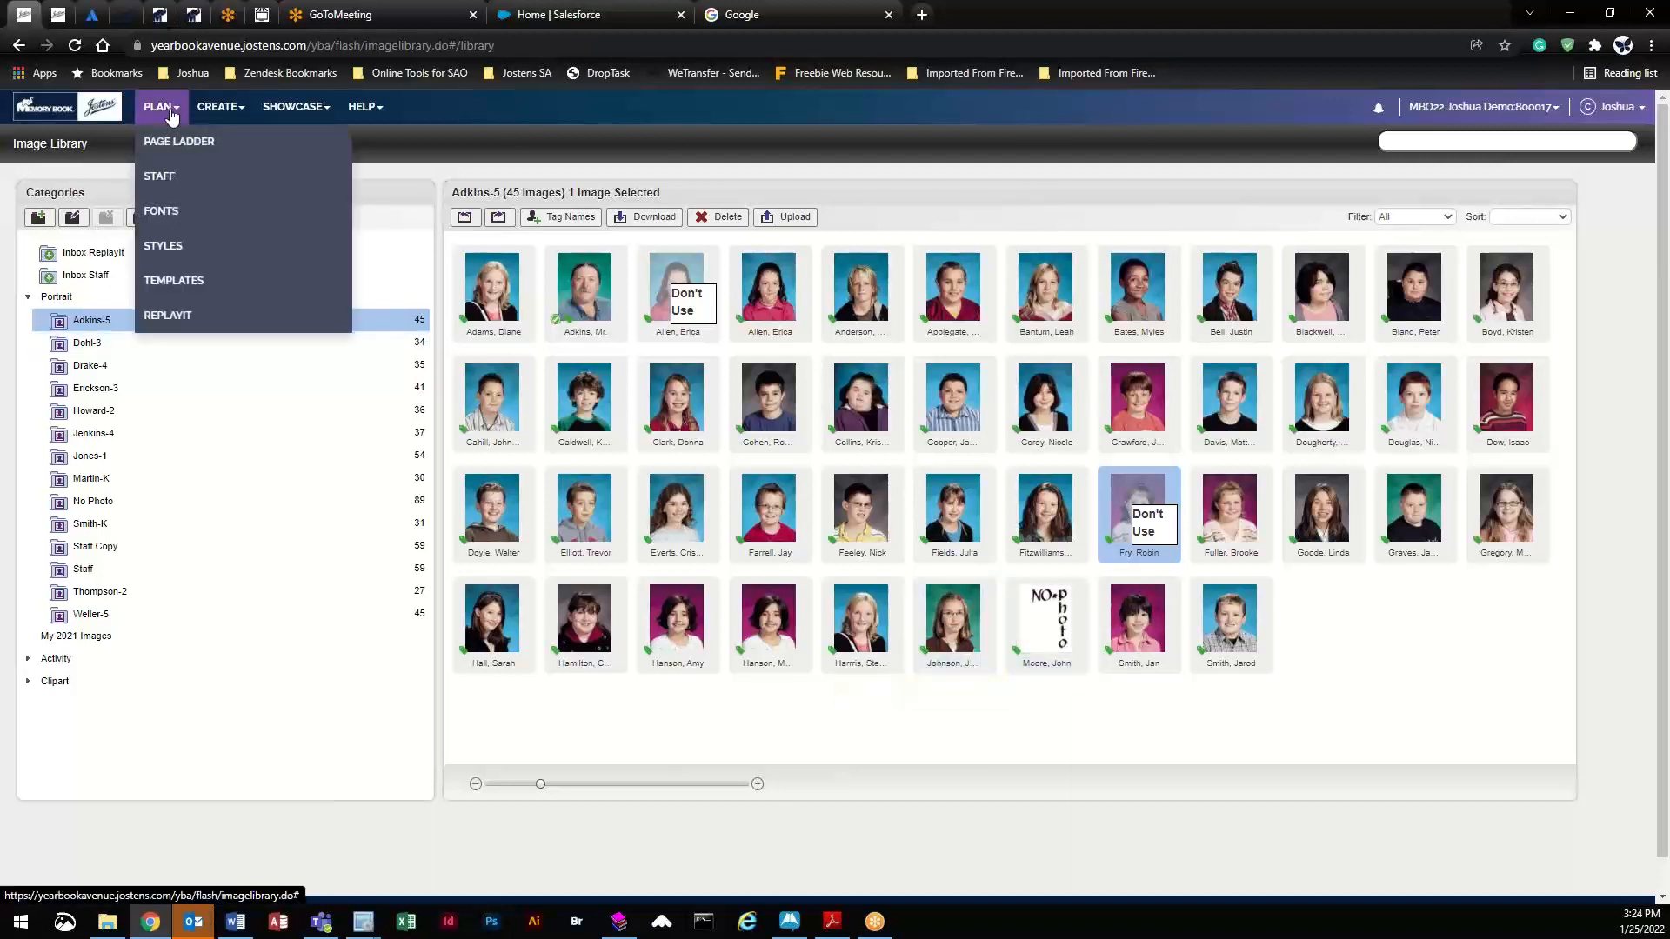
left_click(177, 144)
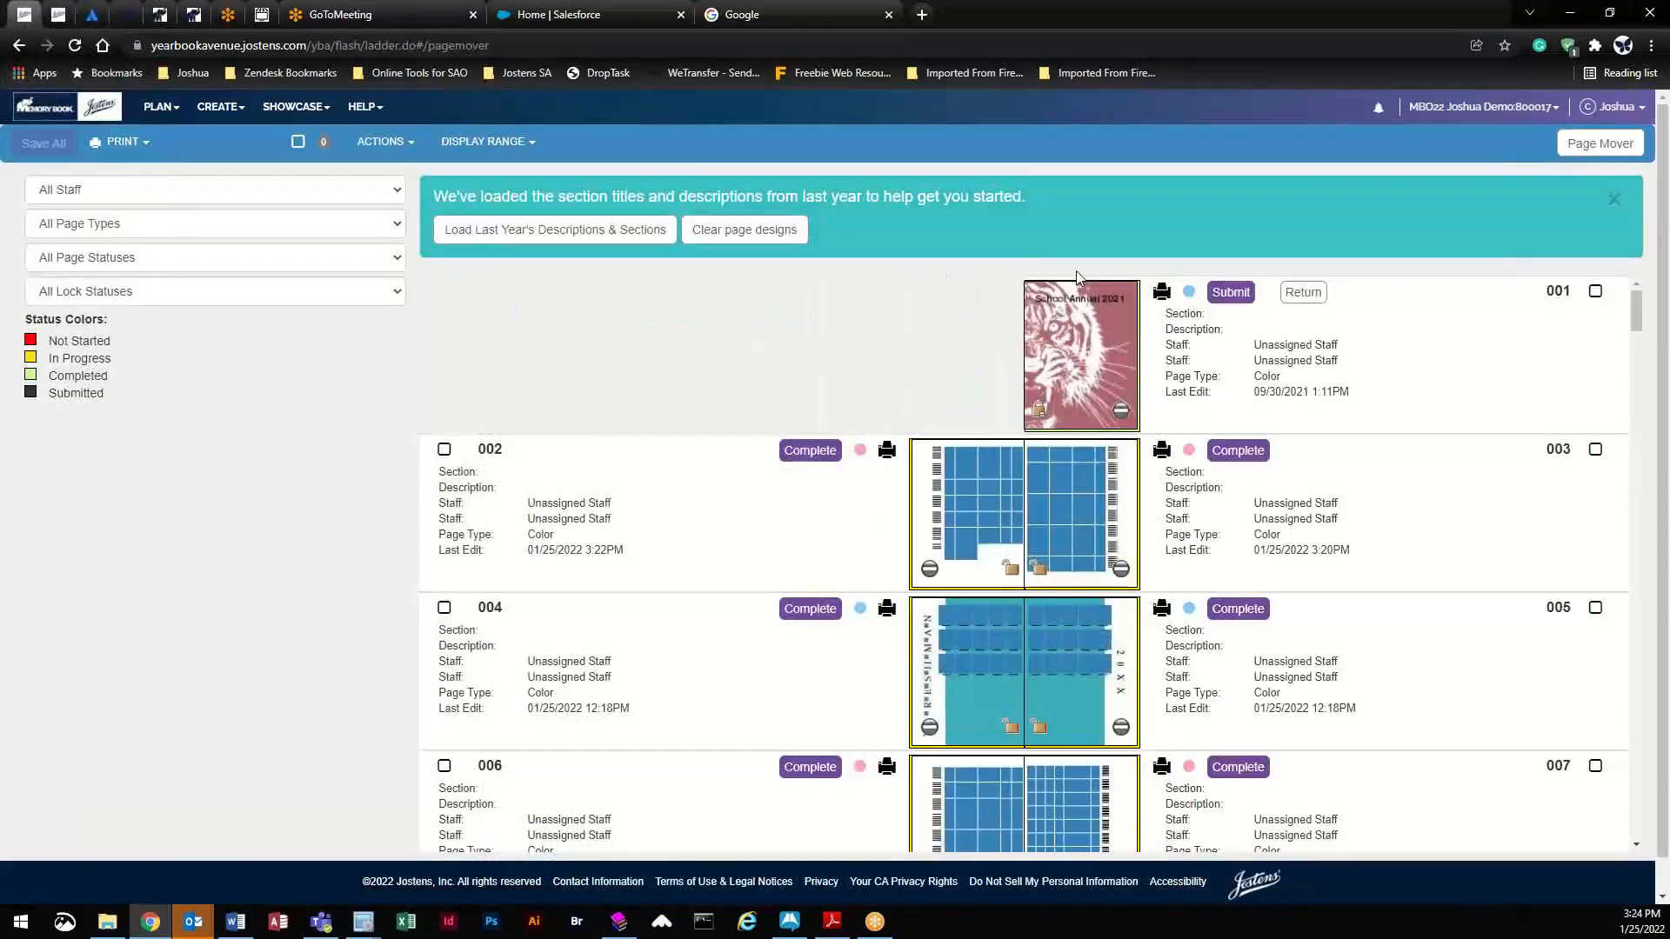
left_click(995, 487)
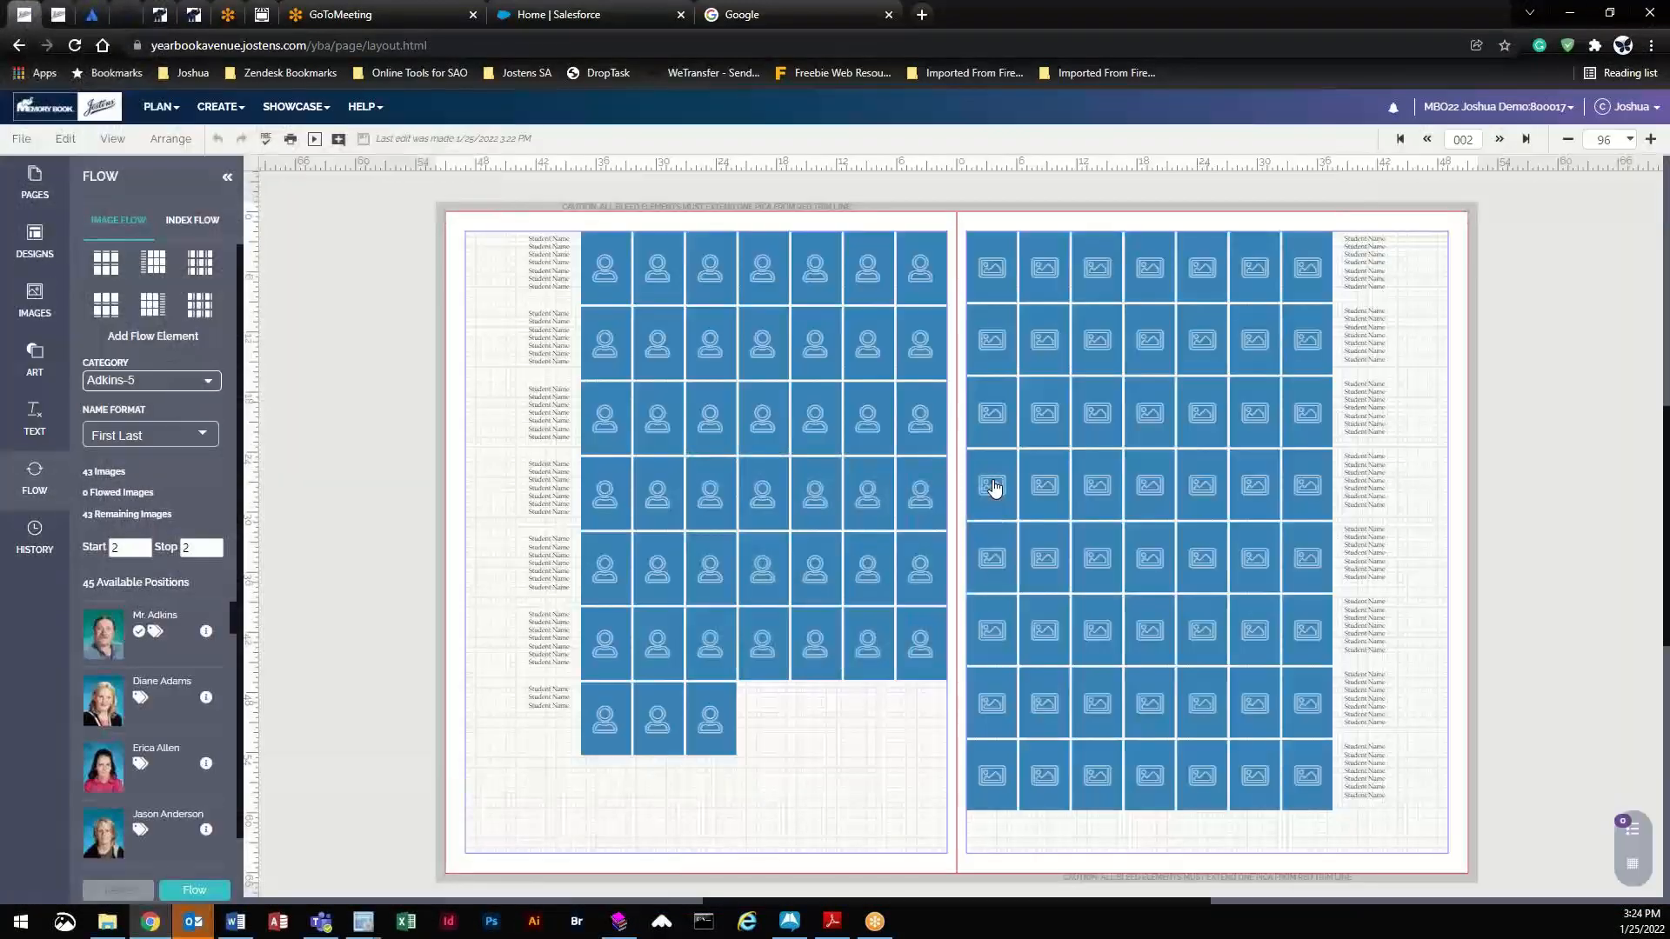
left_click(606, 268)
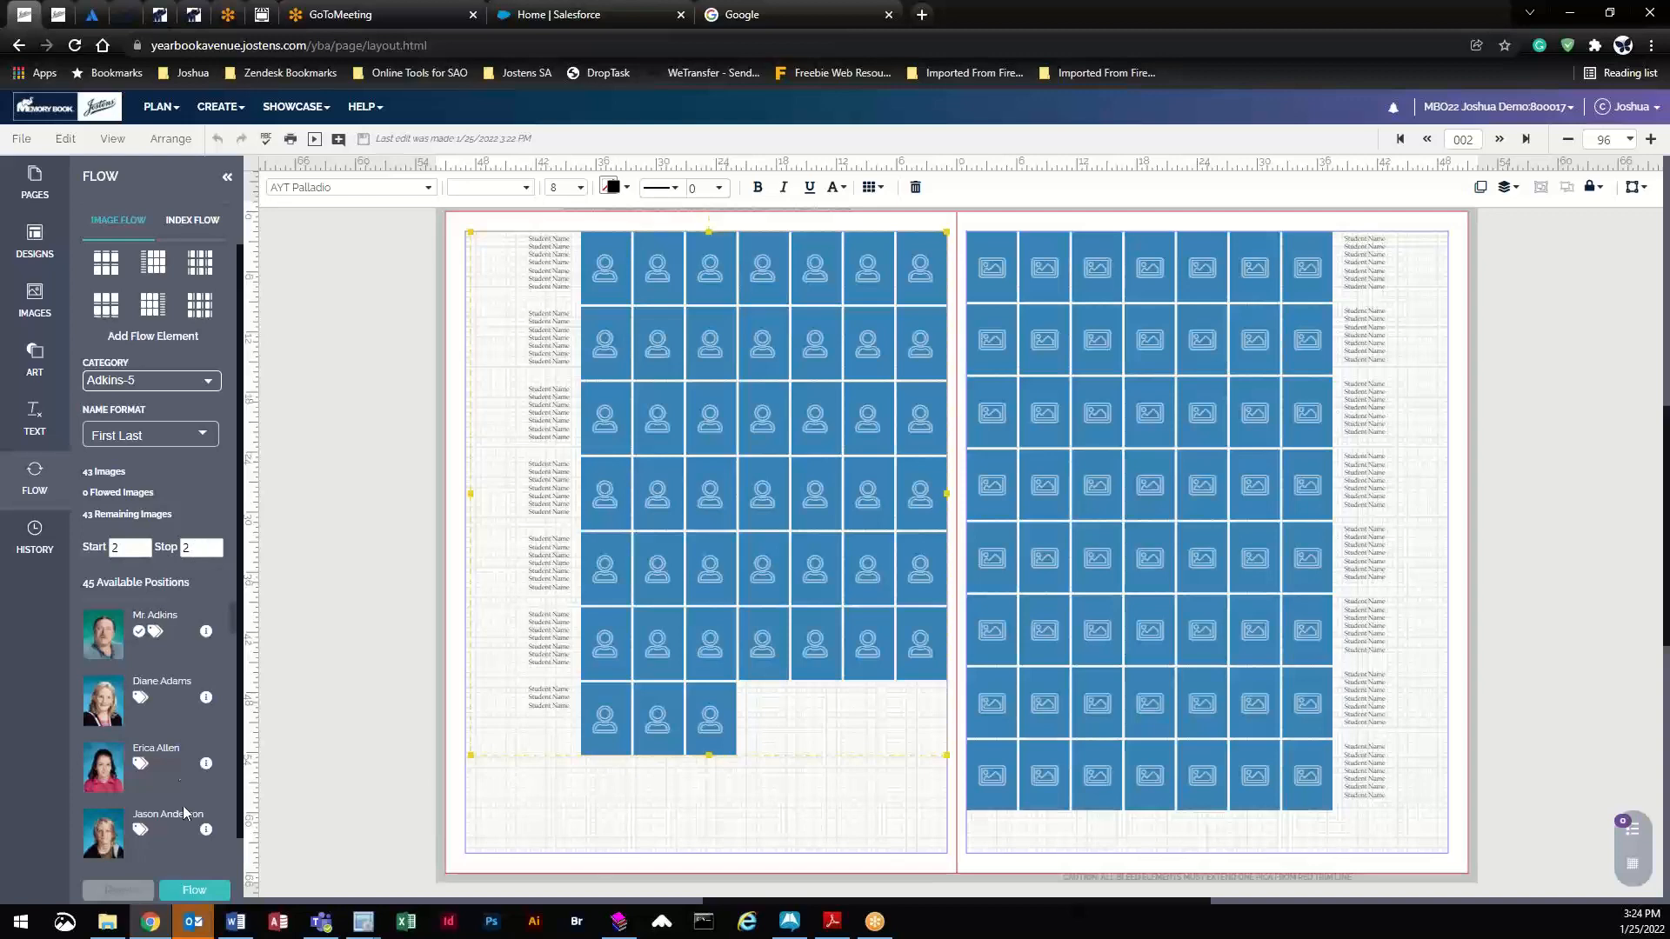
left_click(191, 891)
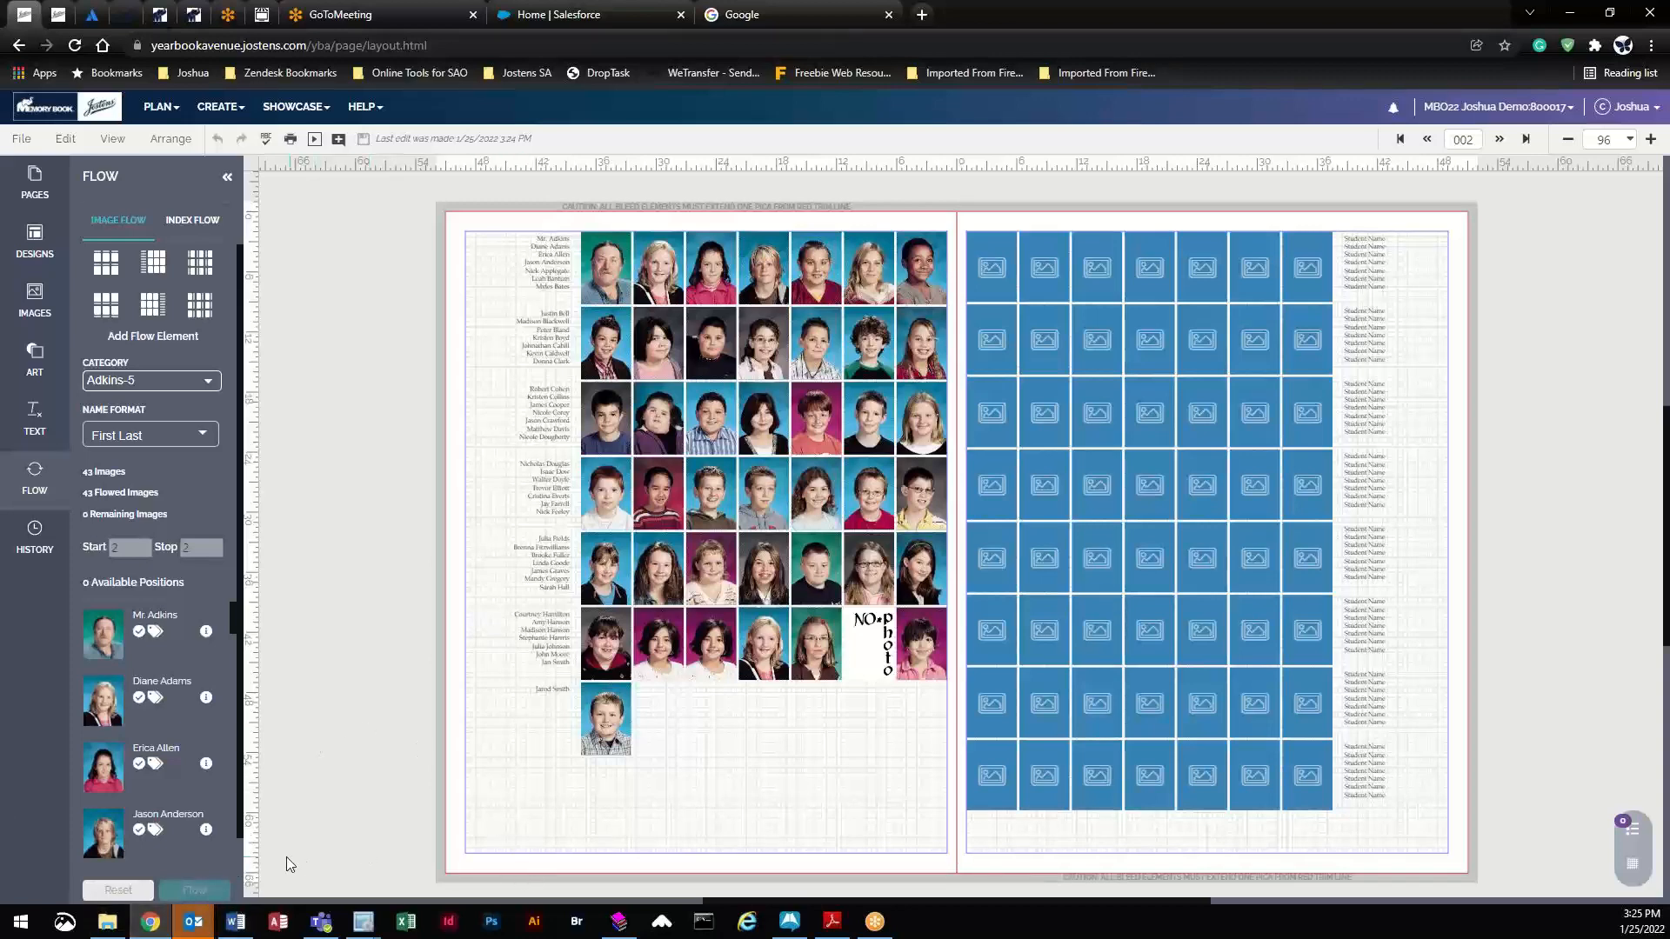
- Clear spread 002's flowed portraits and go to the Image Library
left_click(118, 890)
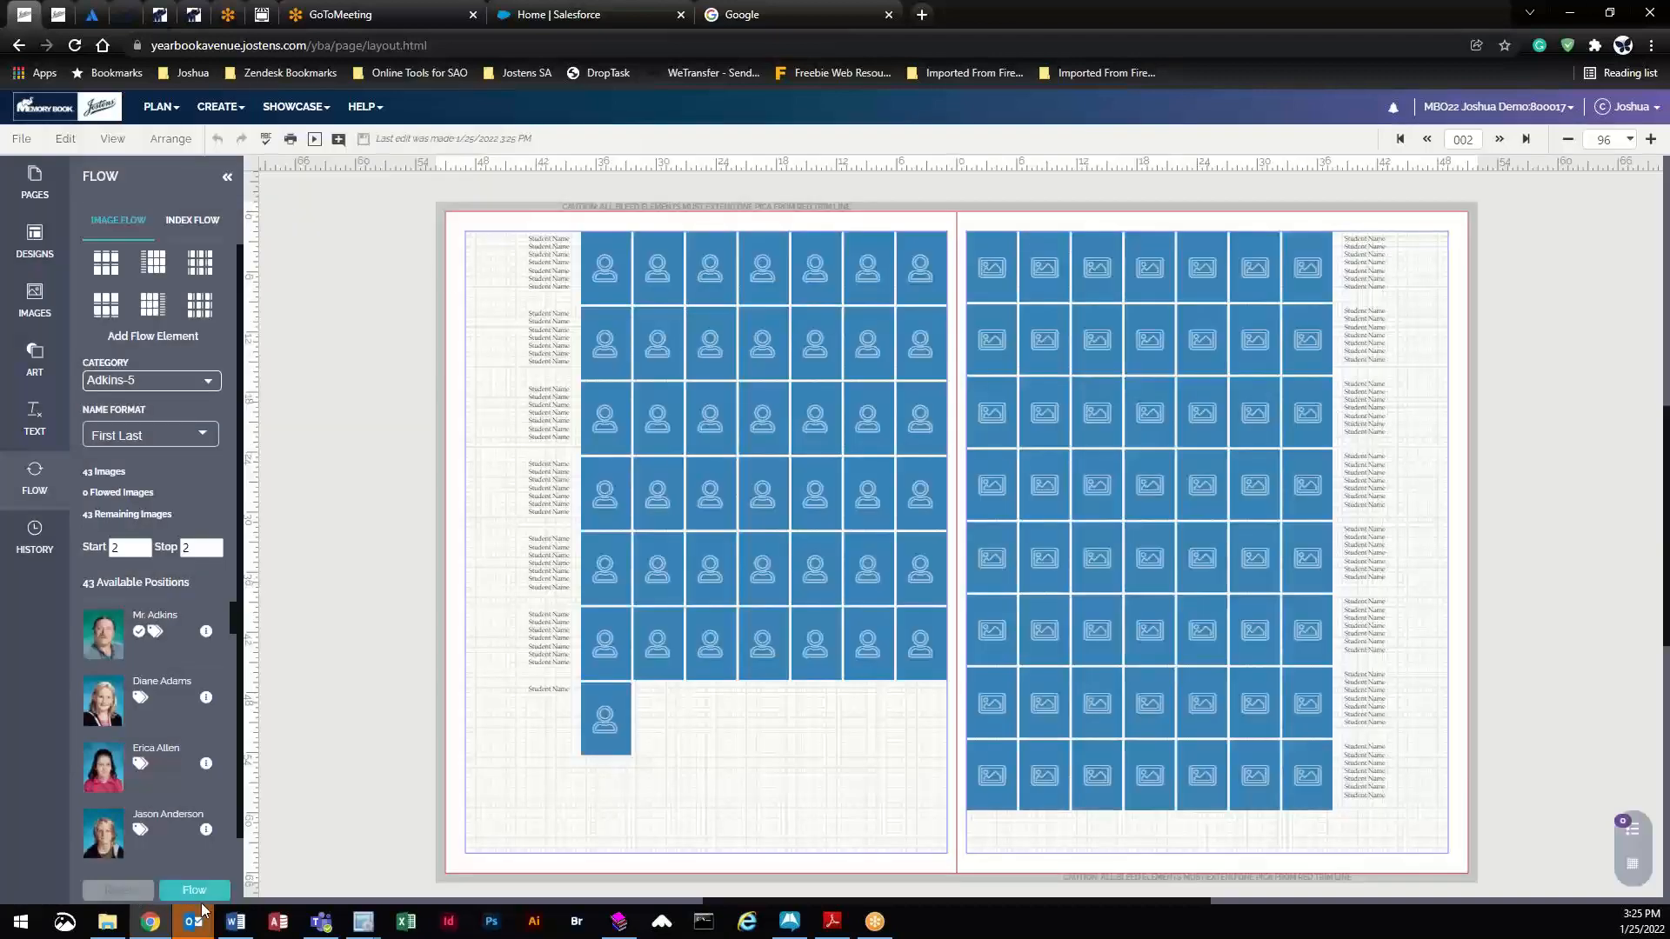
mouse_move(231, 119)
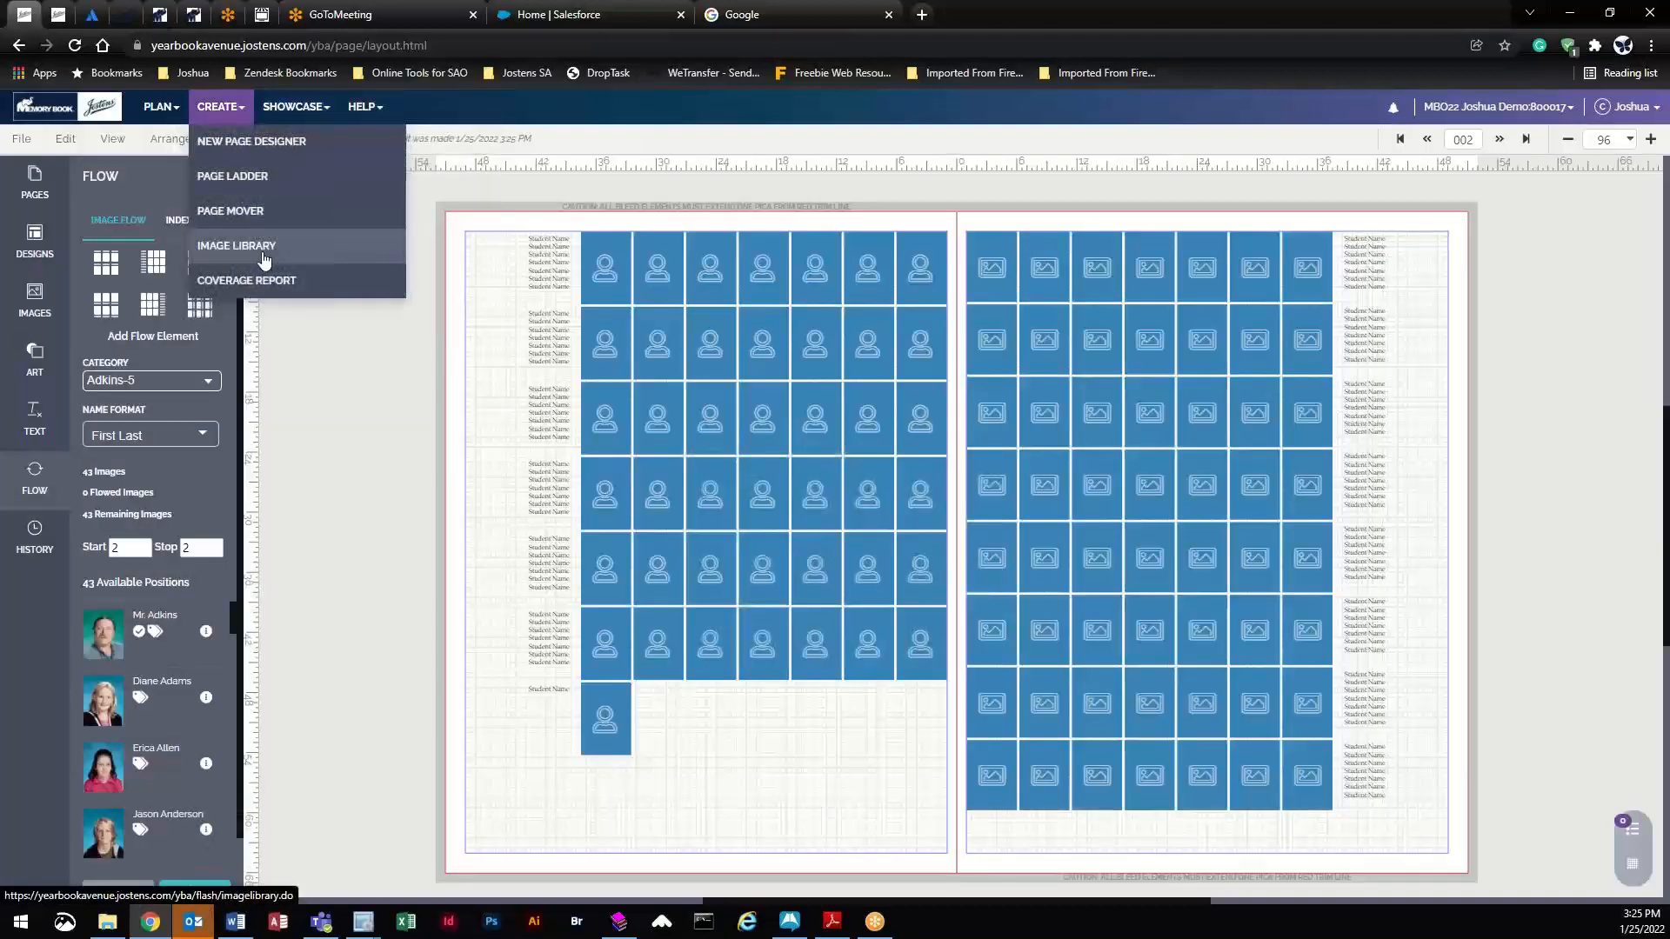
left_click(261, 253)
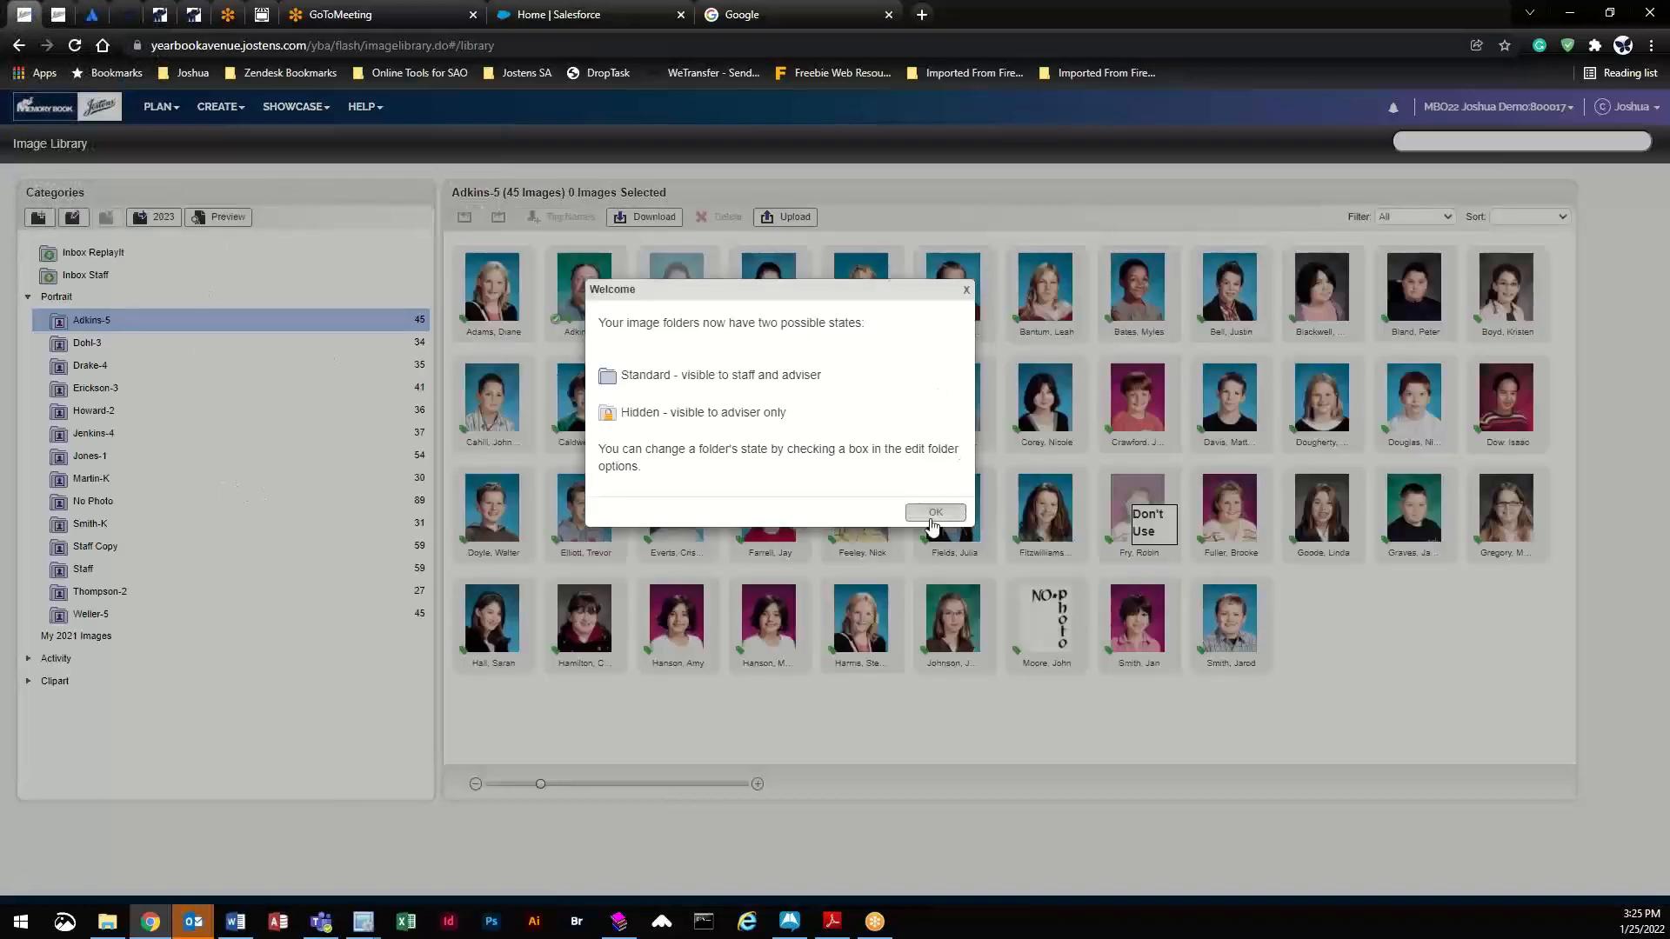
left_click(934, 514)
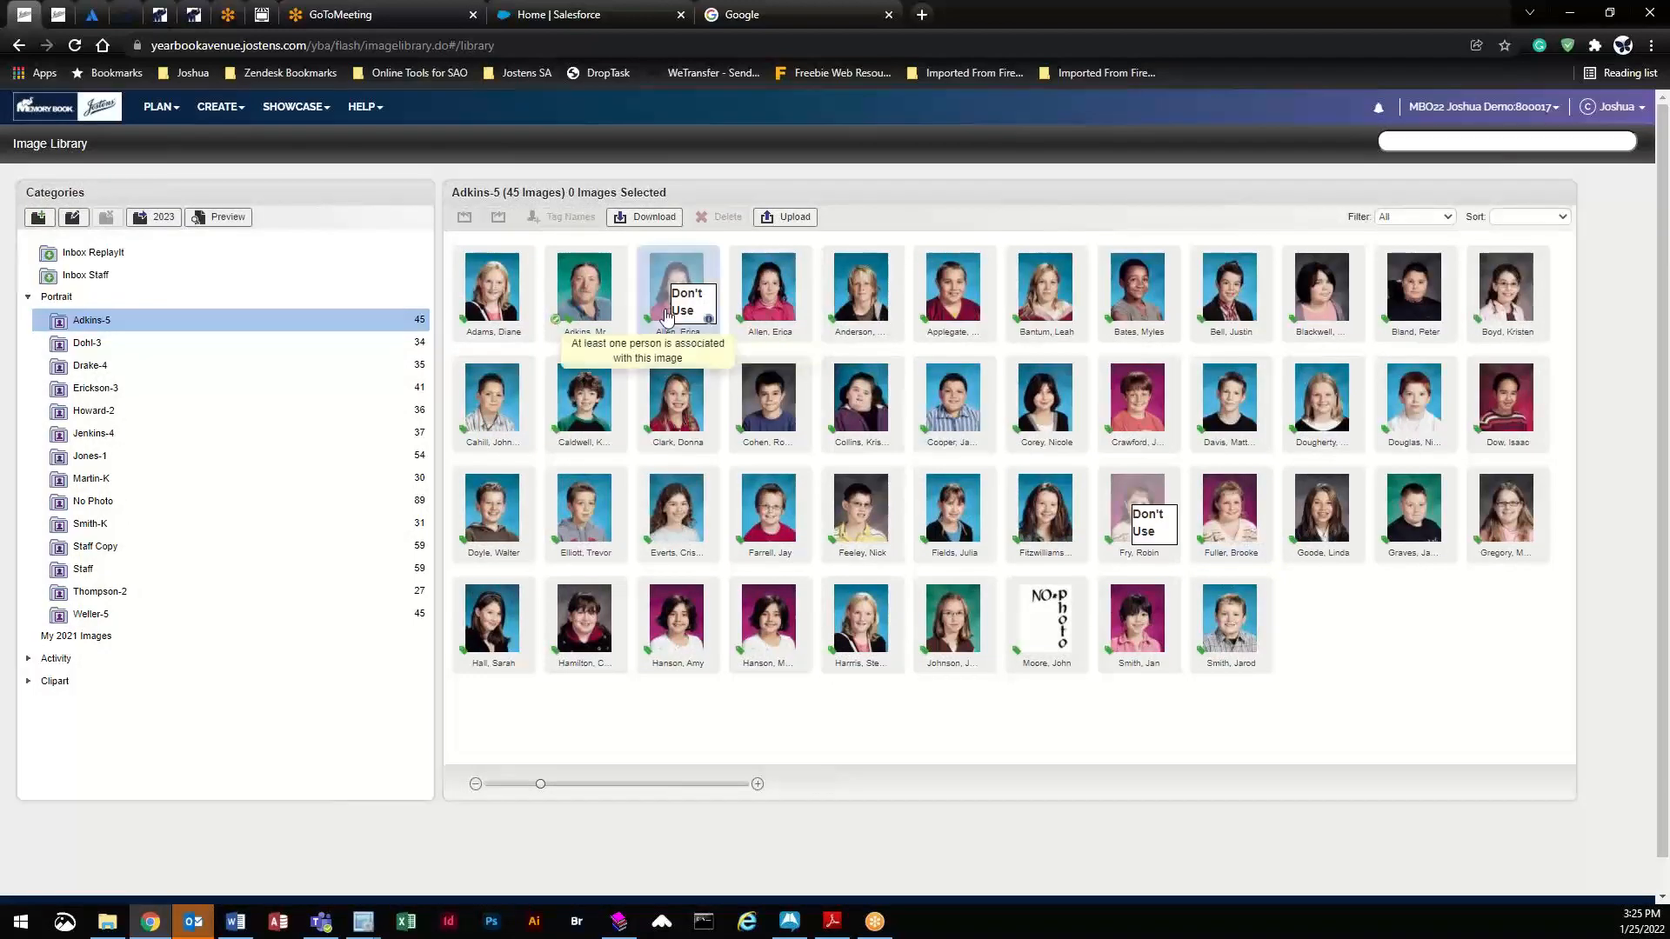
- Set the Adkins-5 teacher portrait 6010.jpg to Don't Use Portrait and apply the change
left_click(617, 322)
left_click(618, 163)
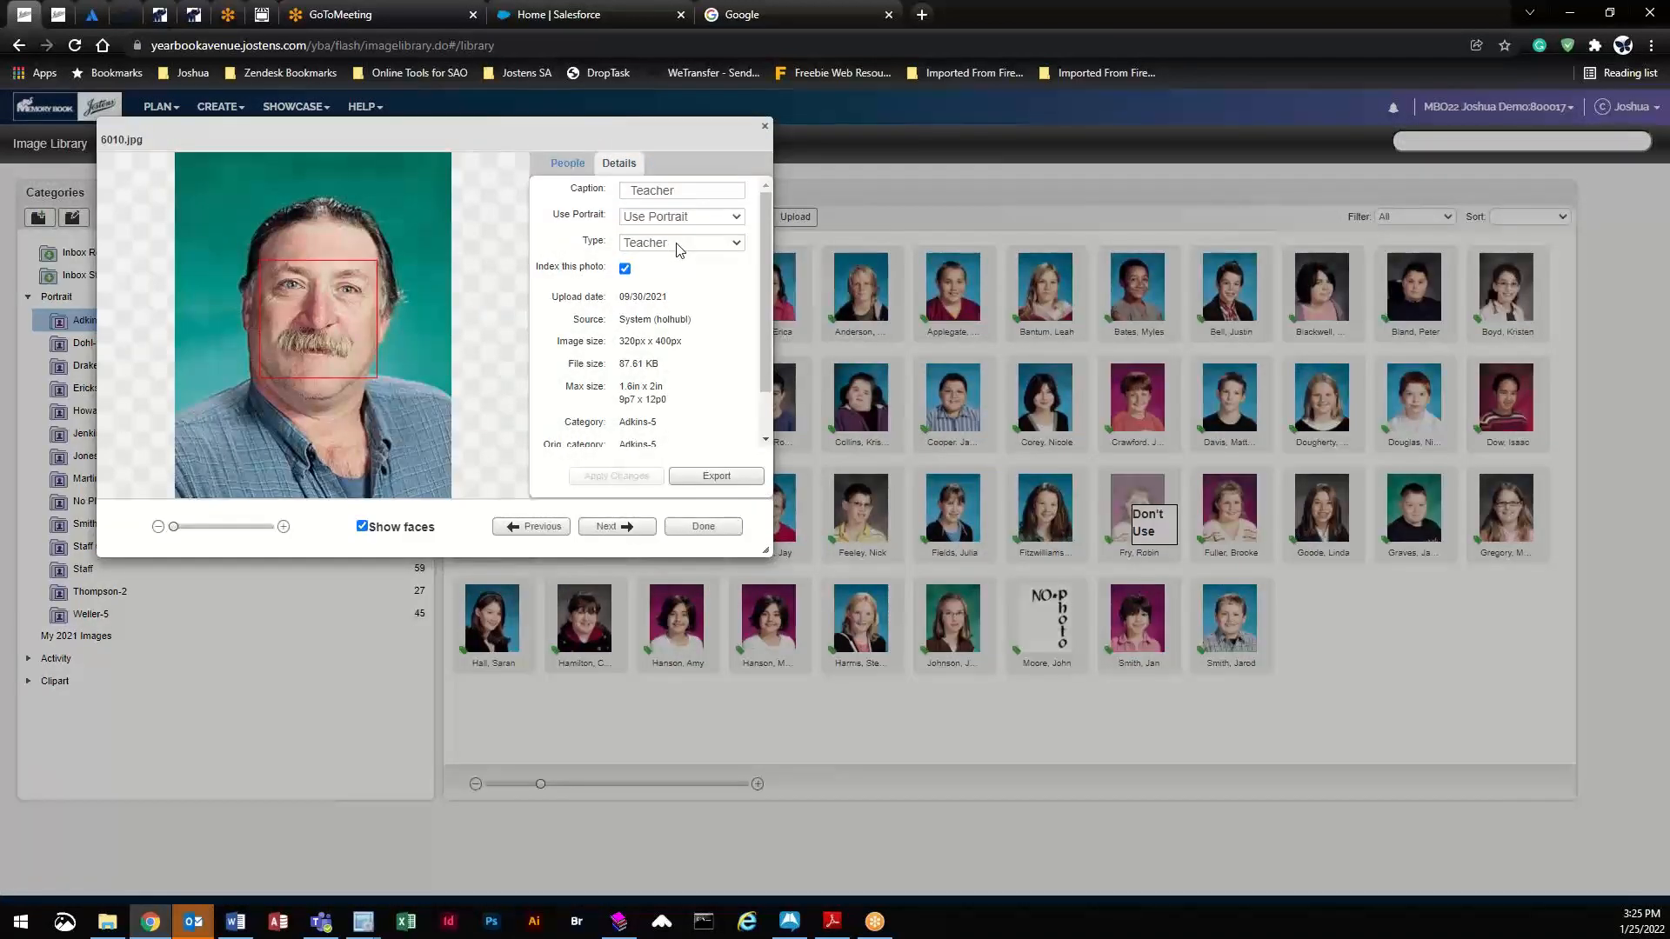
left_click(685, 217)
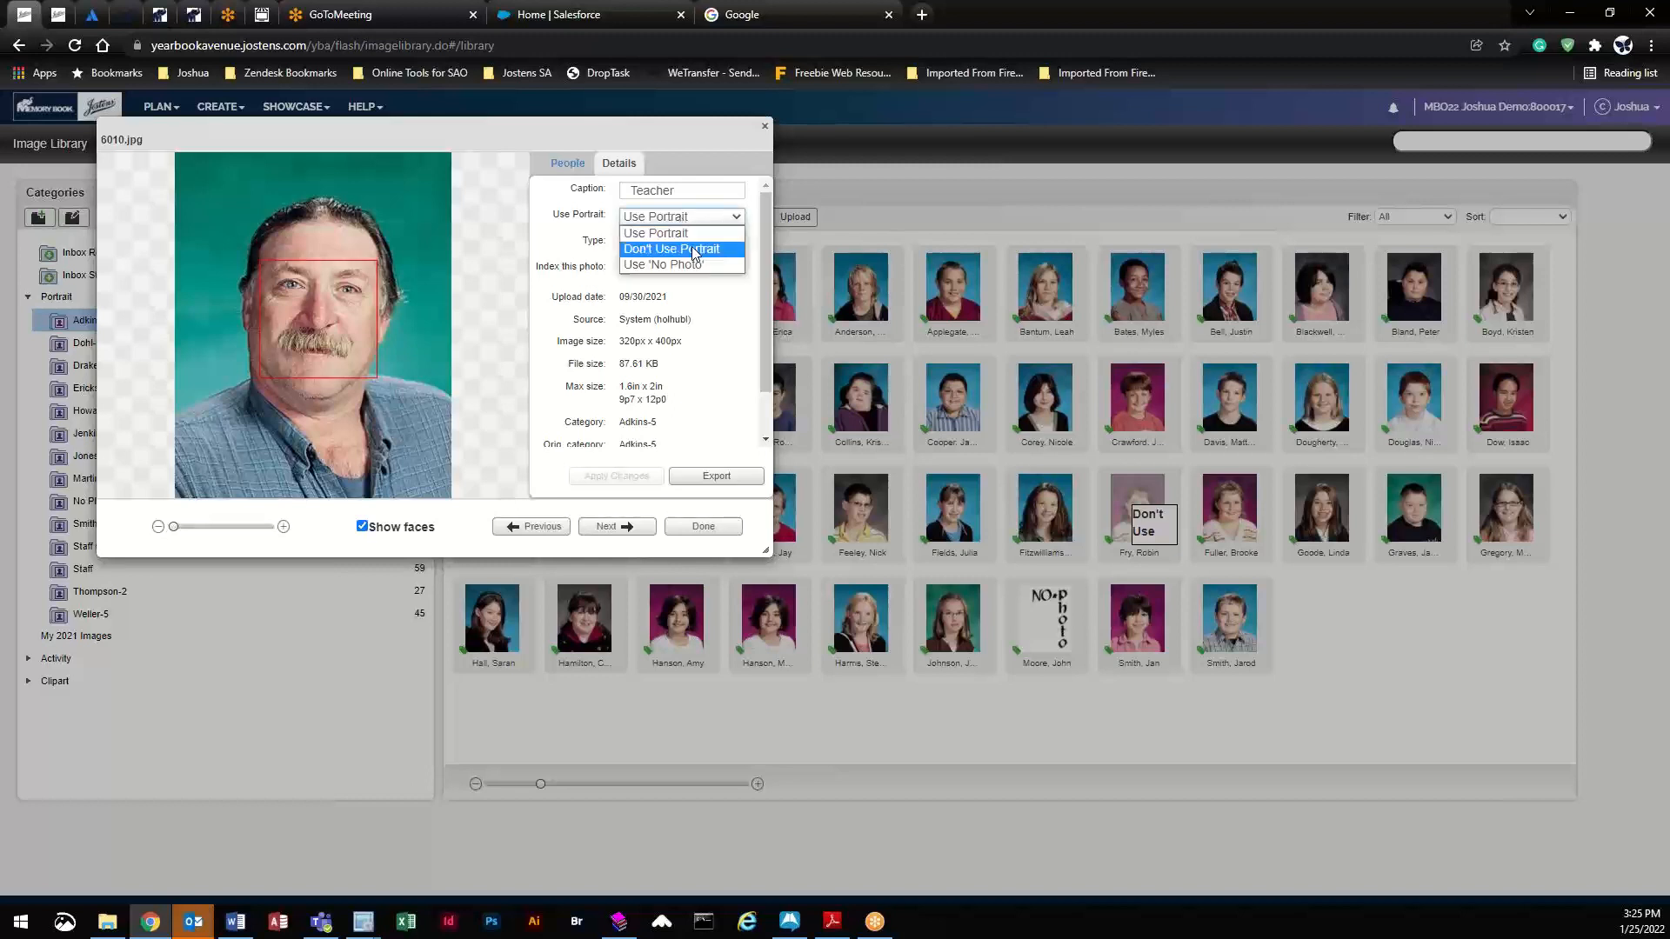
left_click(692, 249)
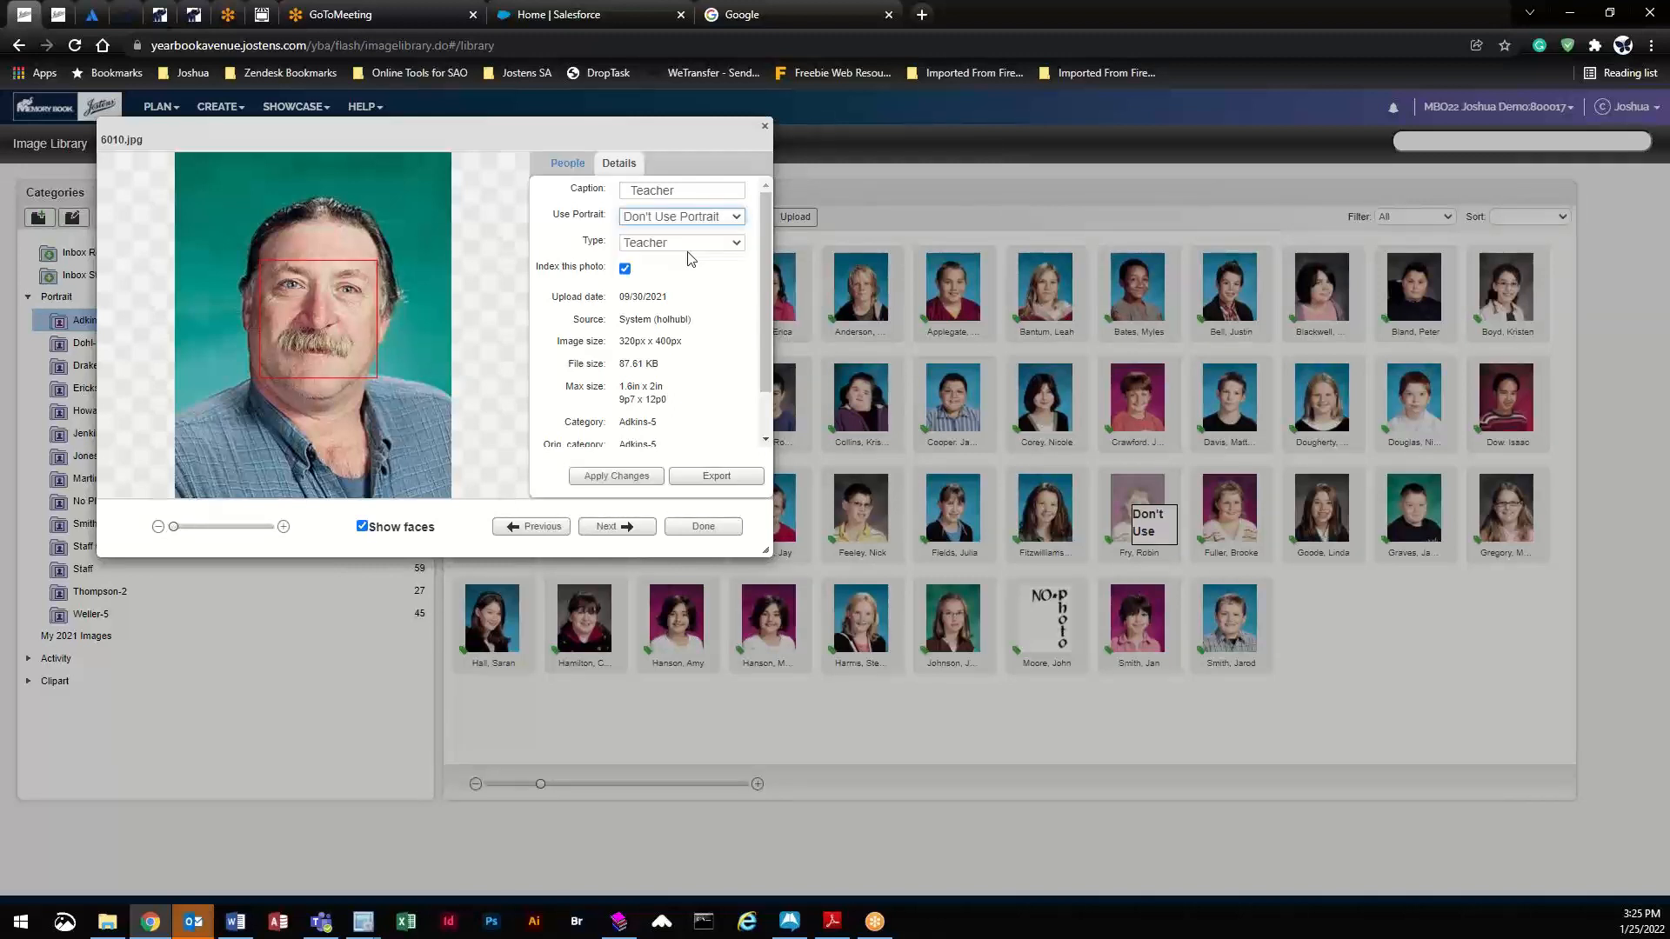
left_click(619, 476)
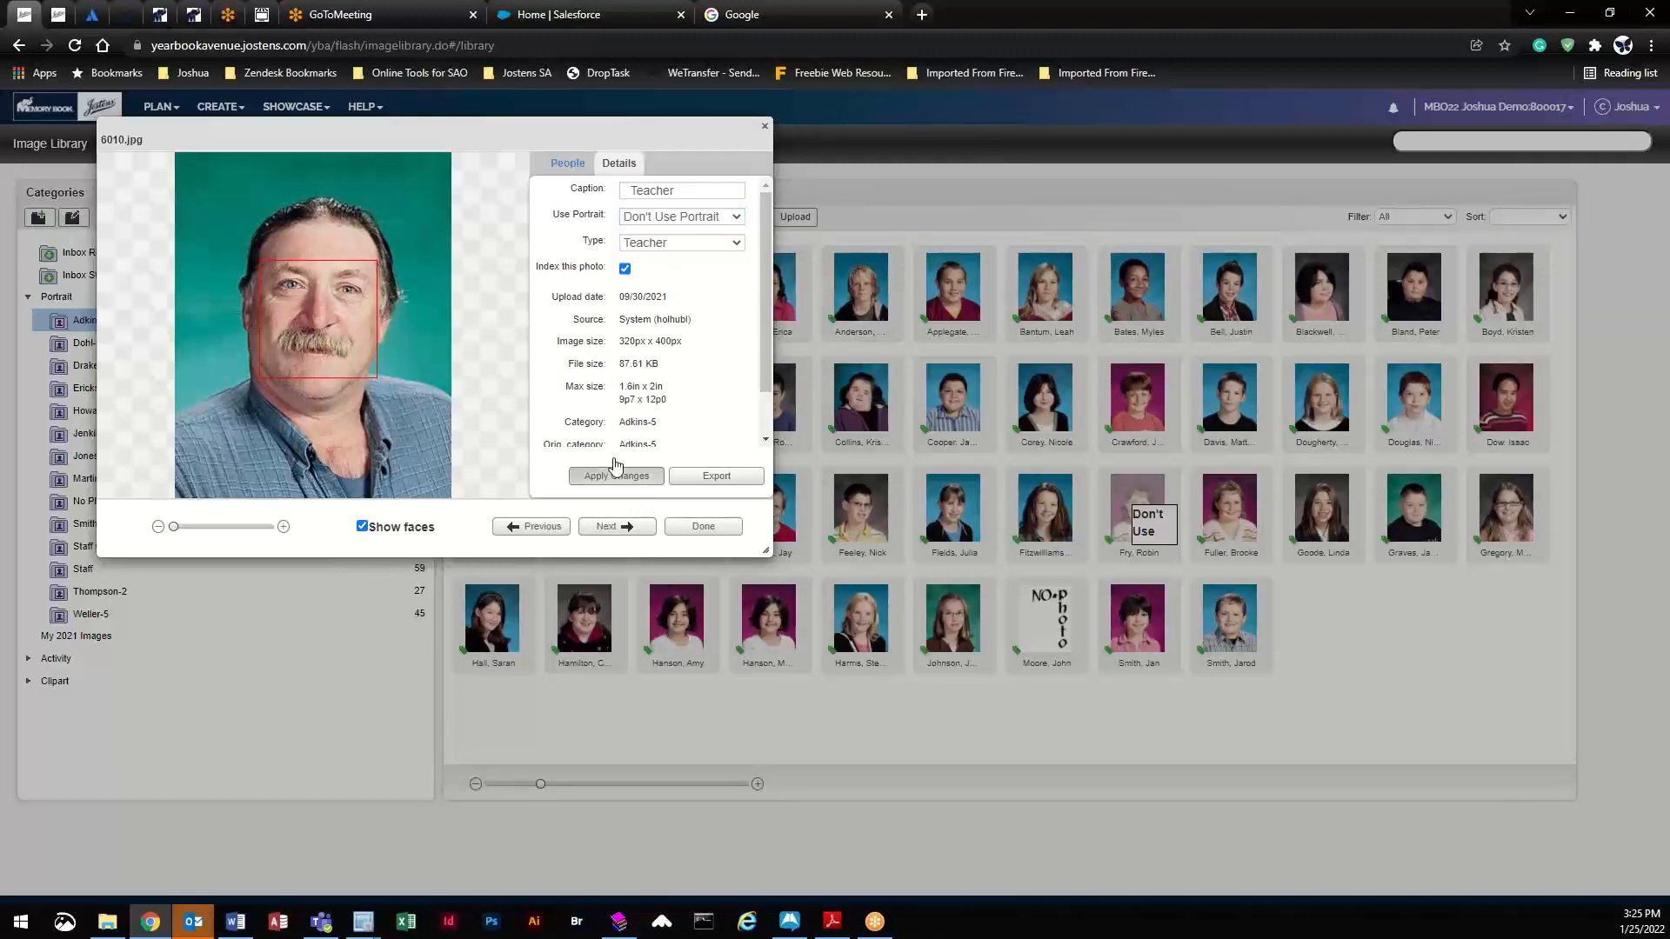
left_click(704, 526)
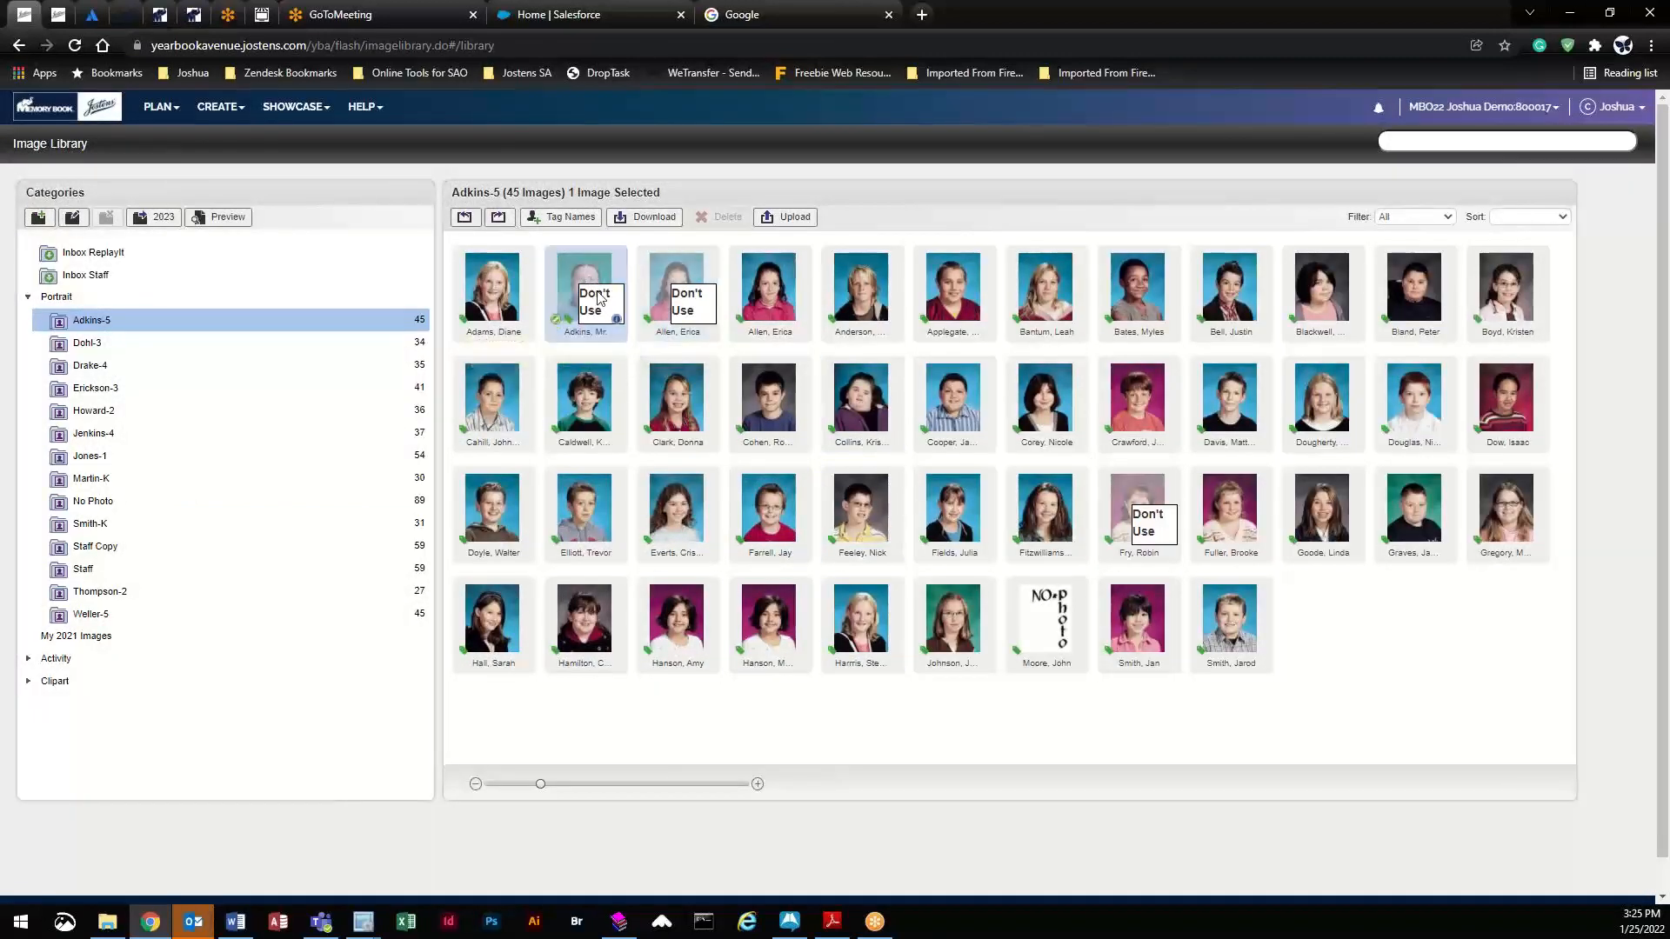
left_click_drag(576, 277, 243, 571)
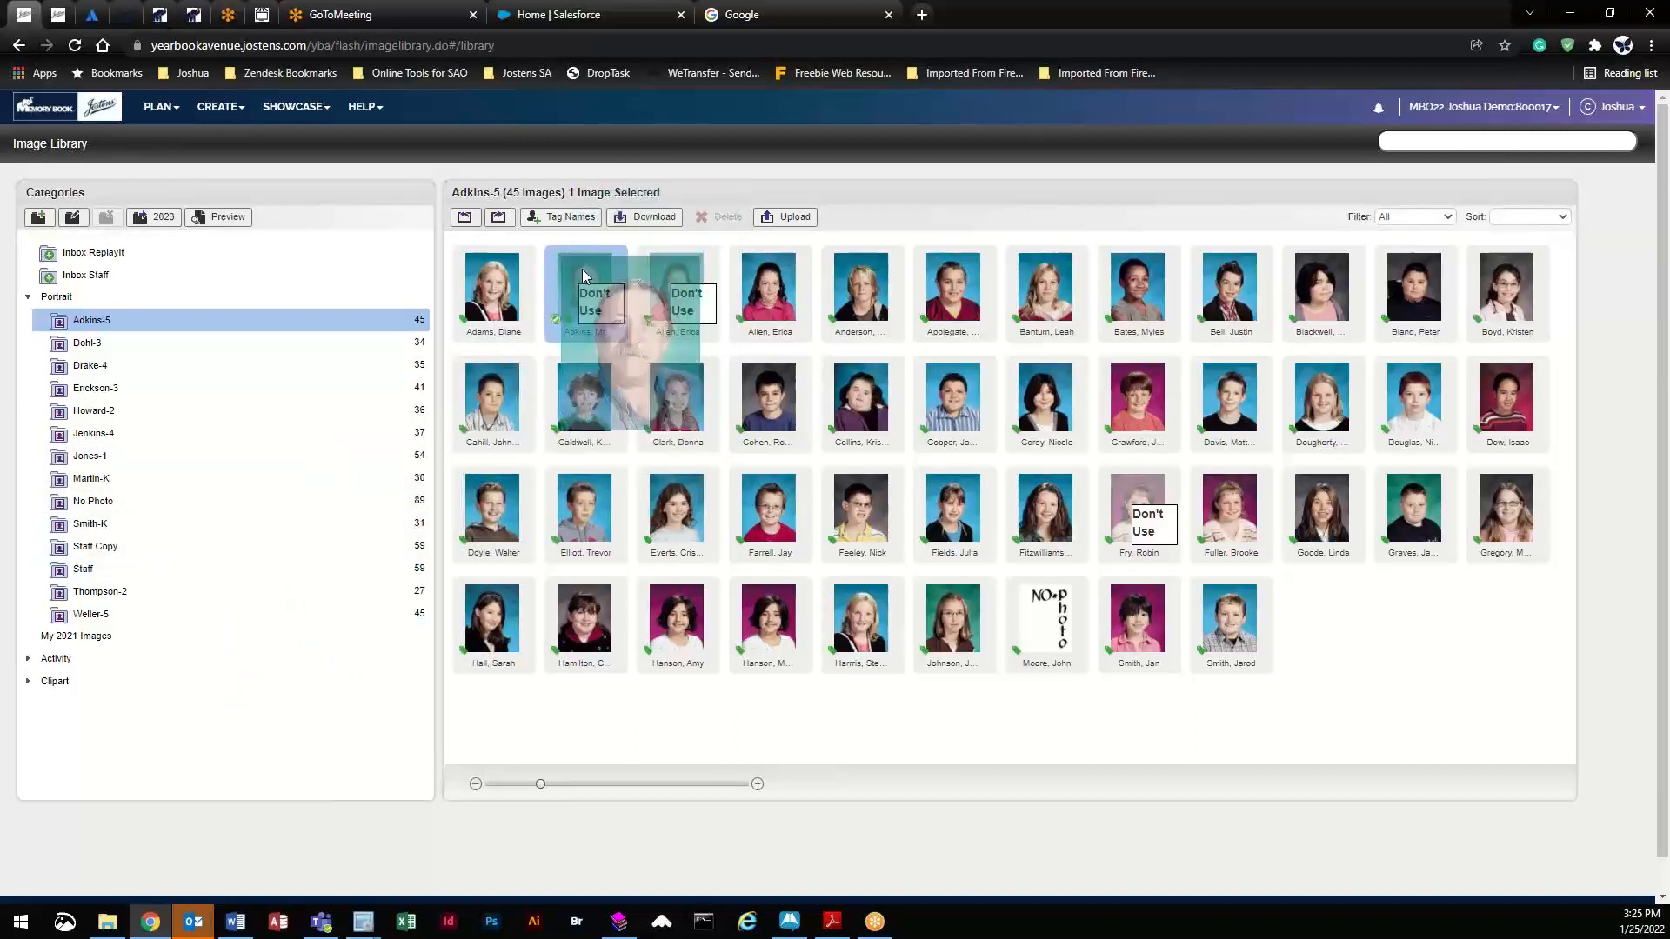
- Open spread 008 in the page editor and delete its top-left teacher photo
left_click(163, 108)
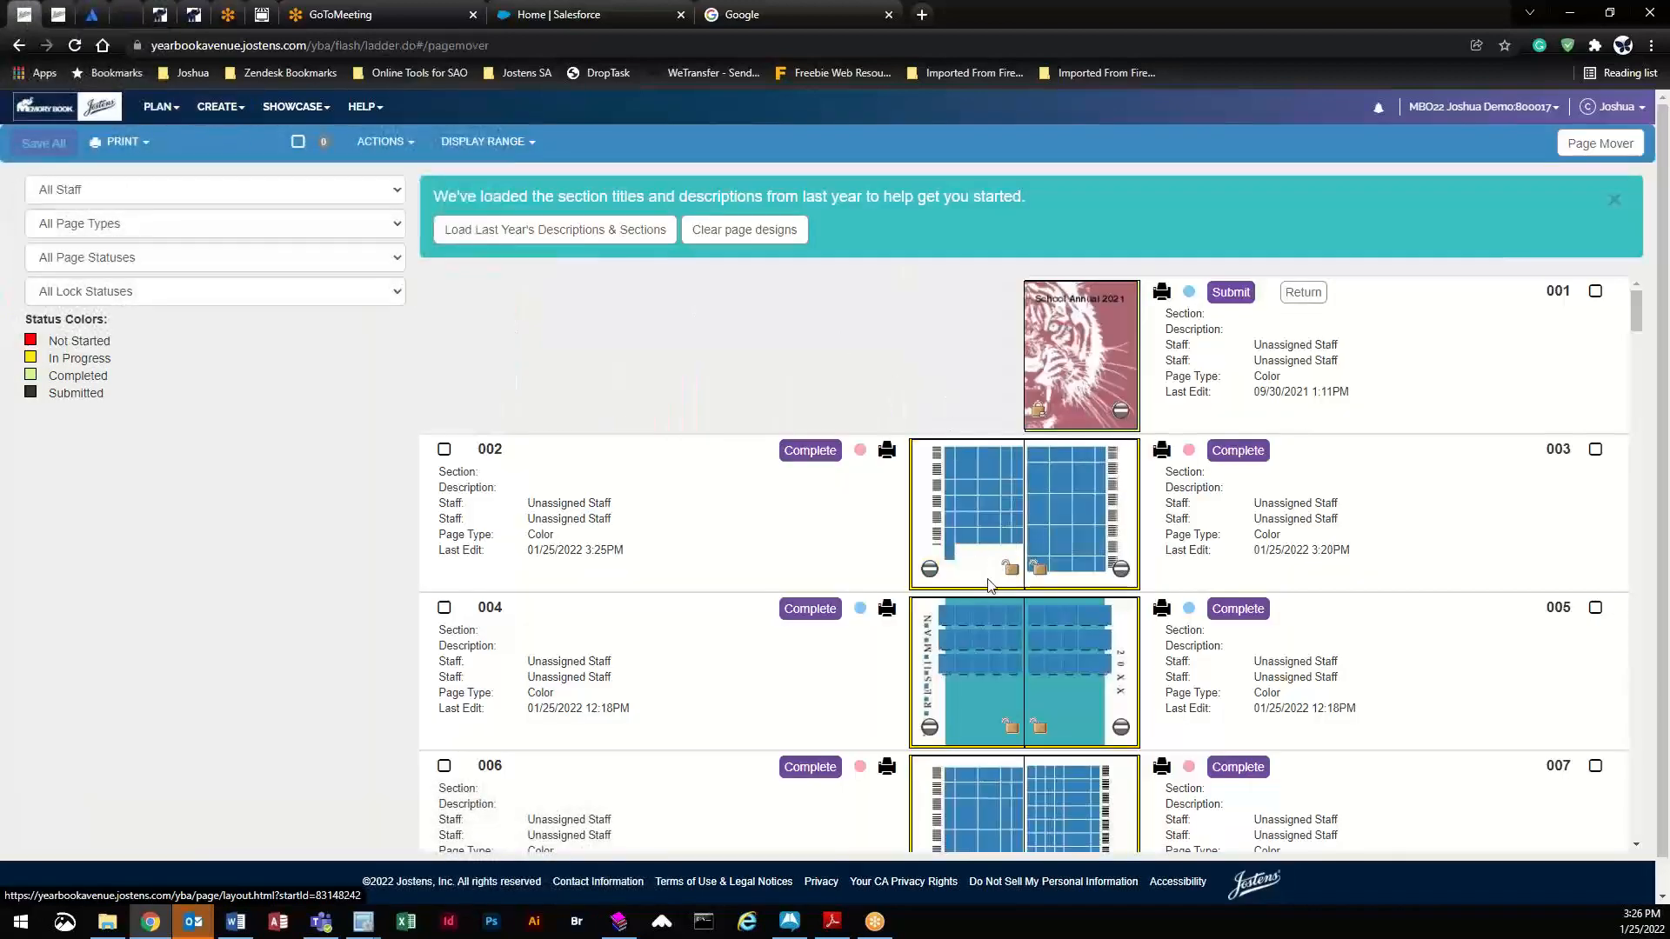
scroll(852, 663, "down", 4)
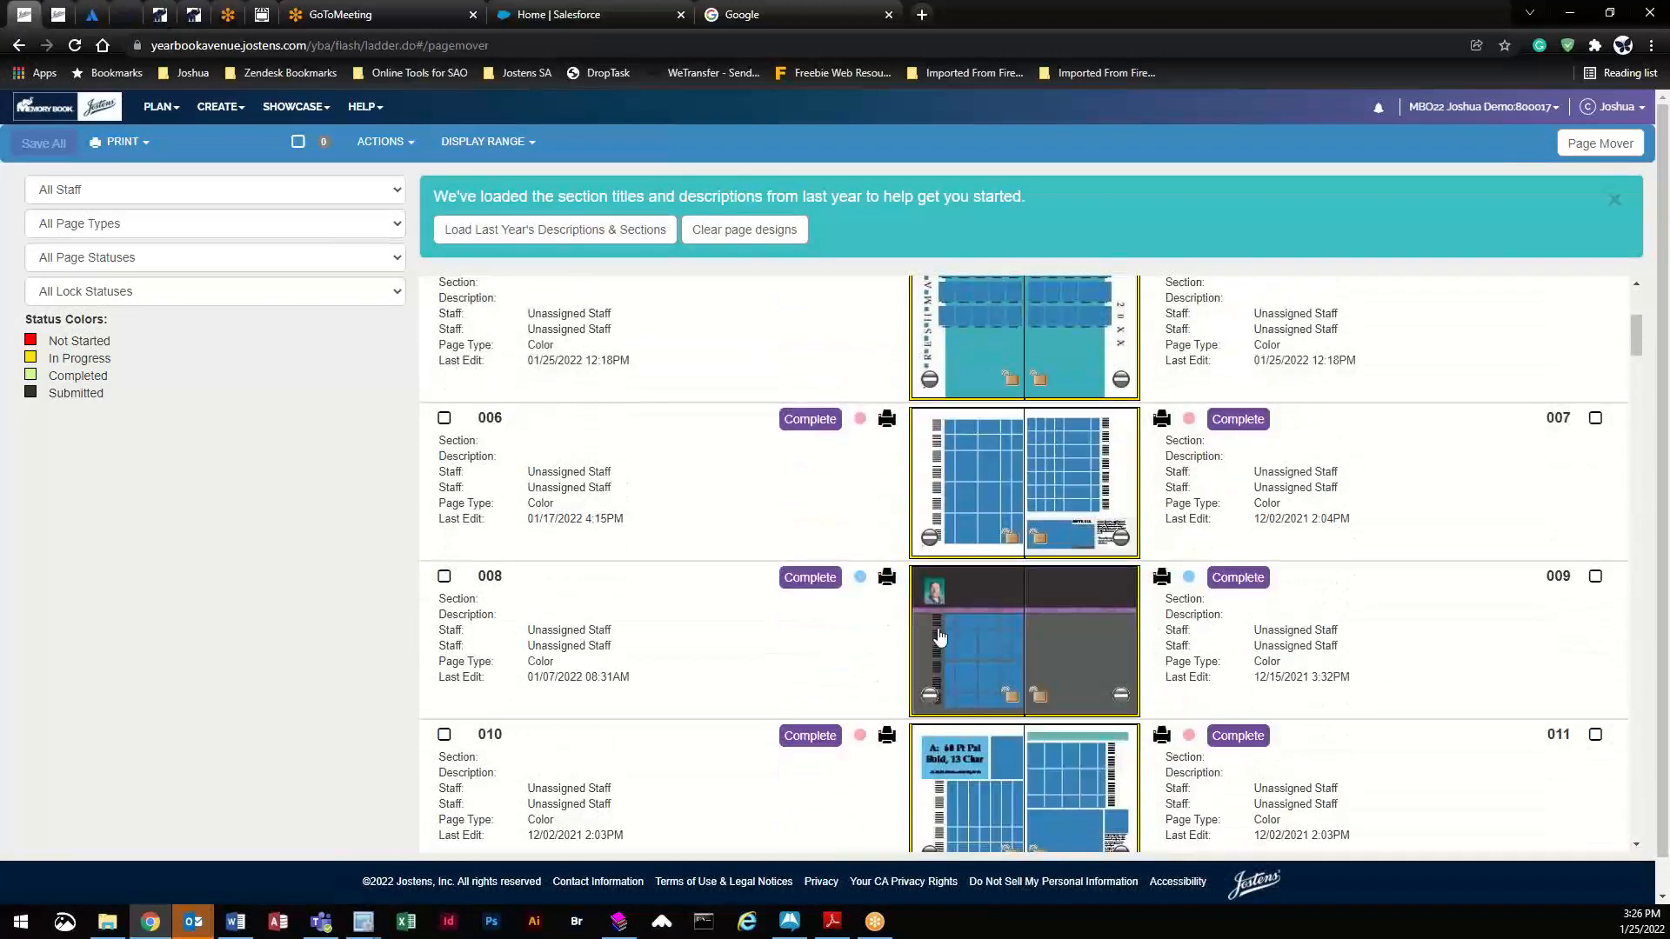
double_click(963, 617)
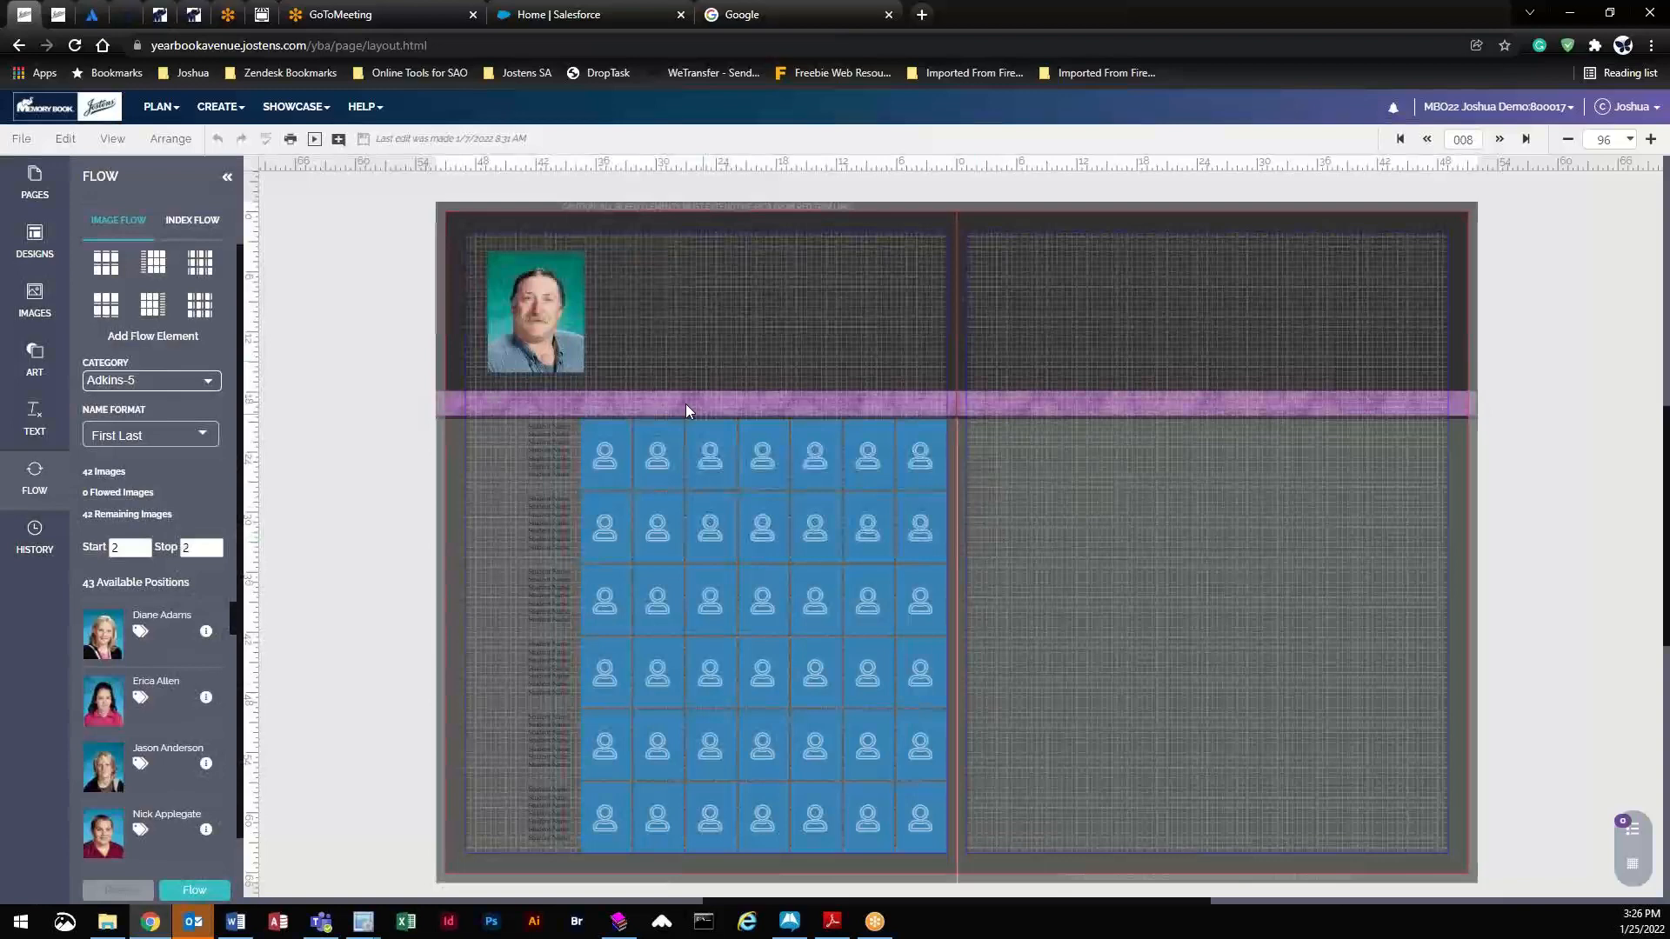
left_click(541, 318)
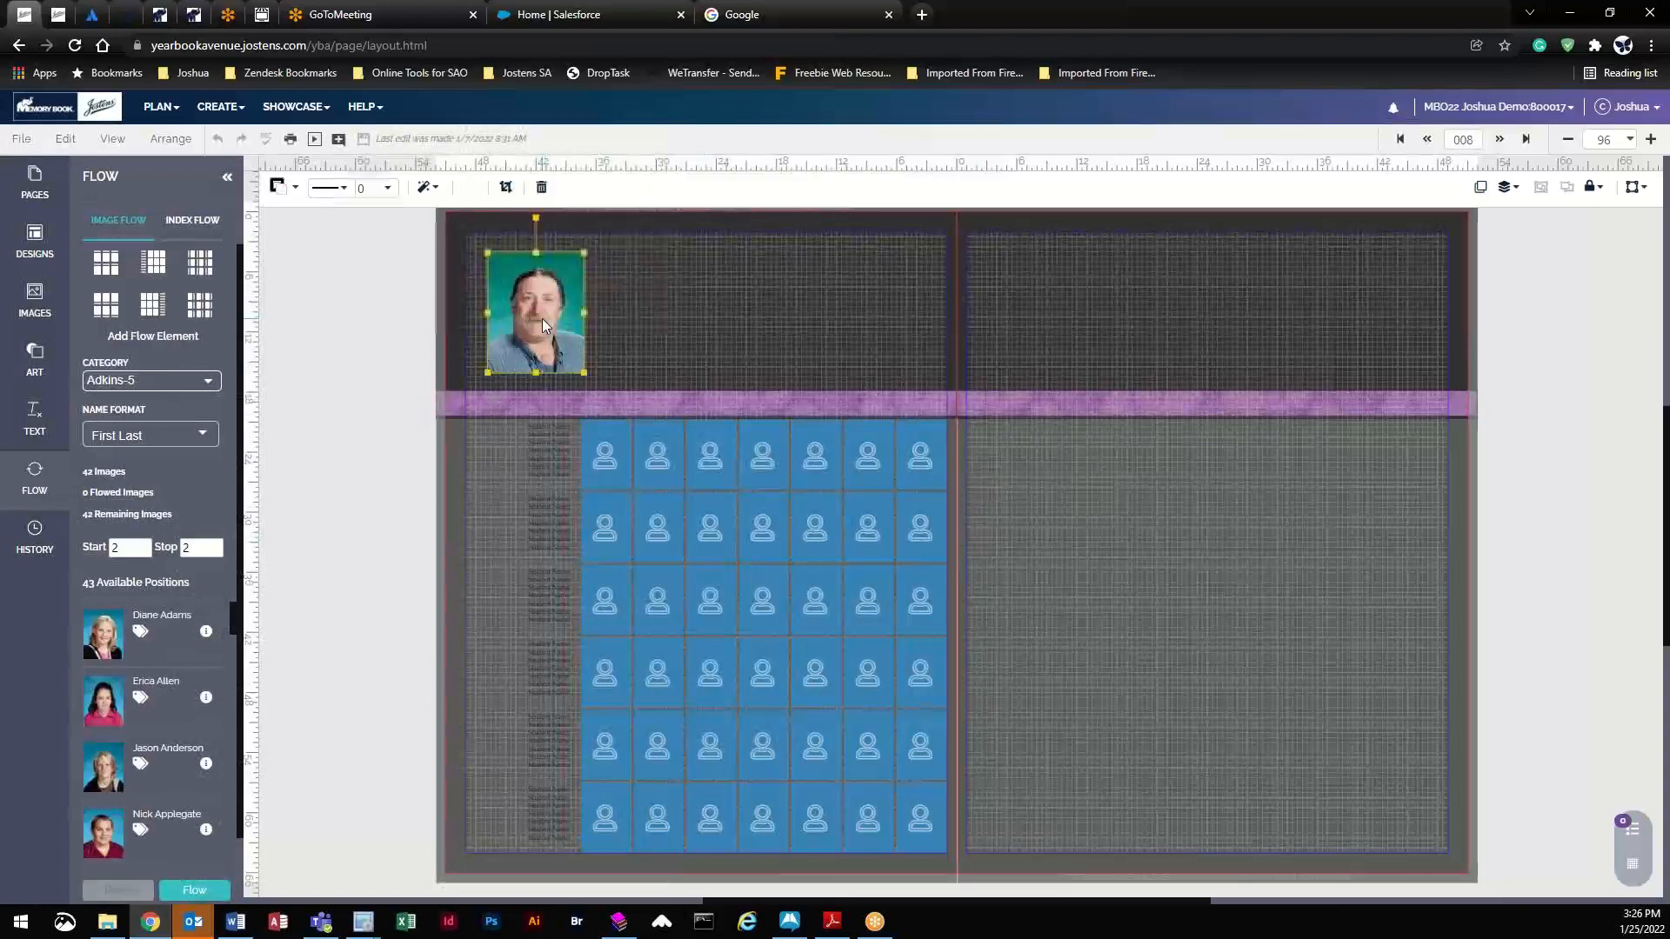
key("Delete")
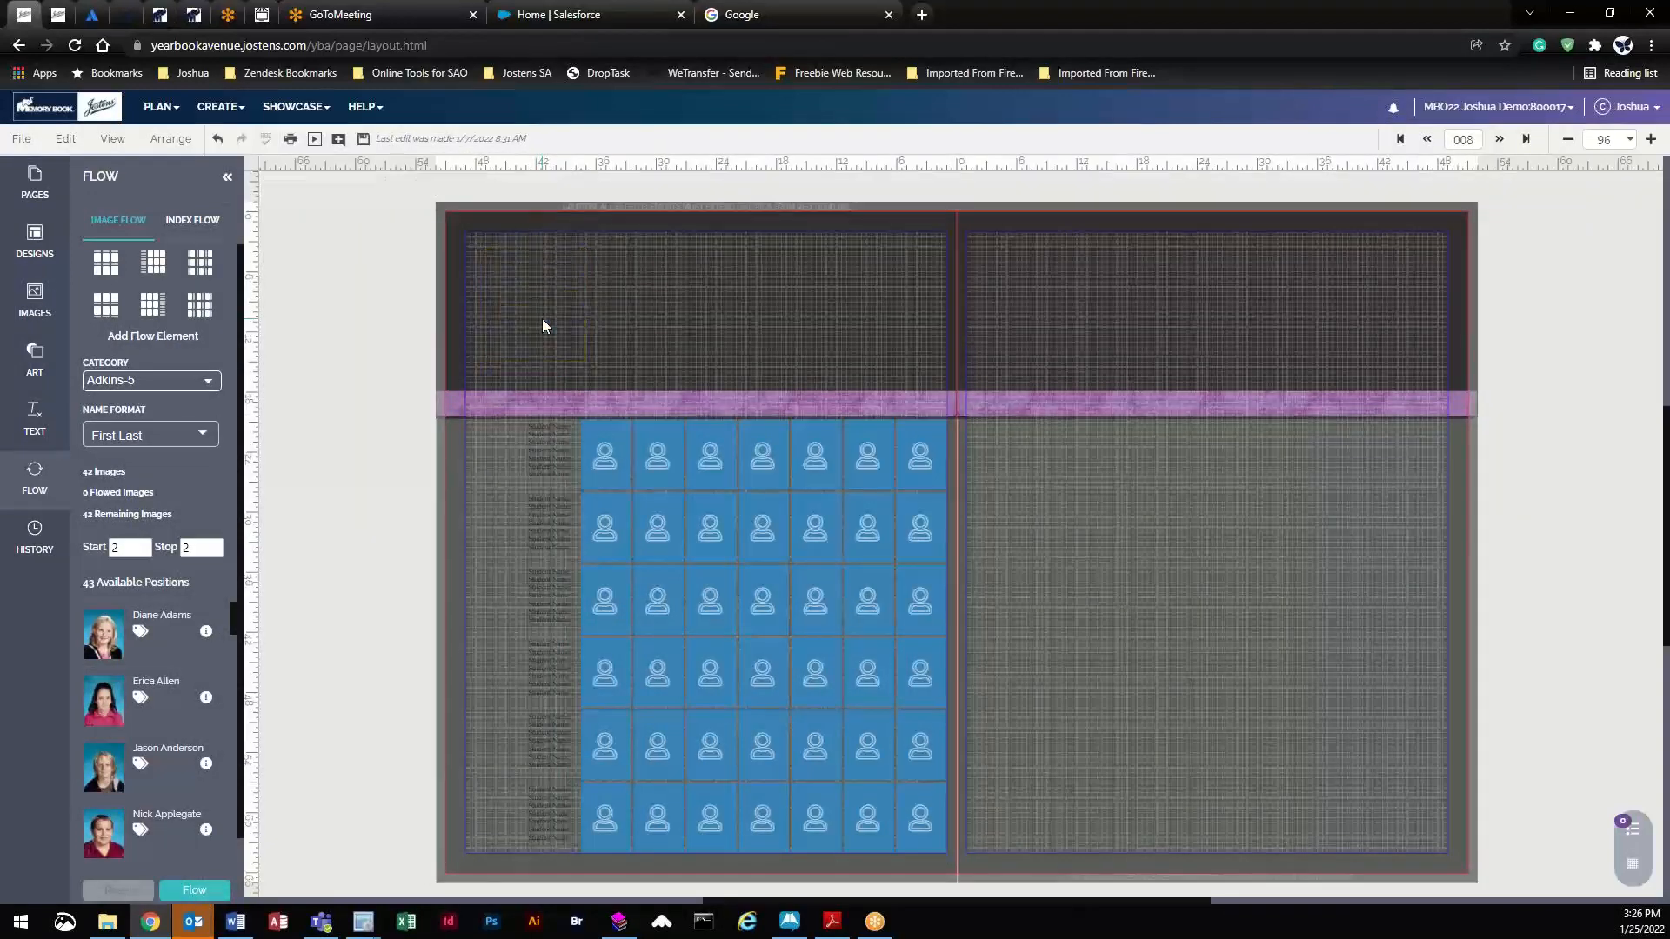
- Flow the Adkins-5 portraits into the left-page grid with start and stop at 8, saving changes
left_click(644, 445)
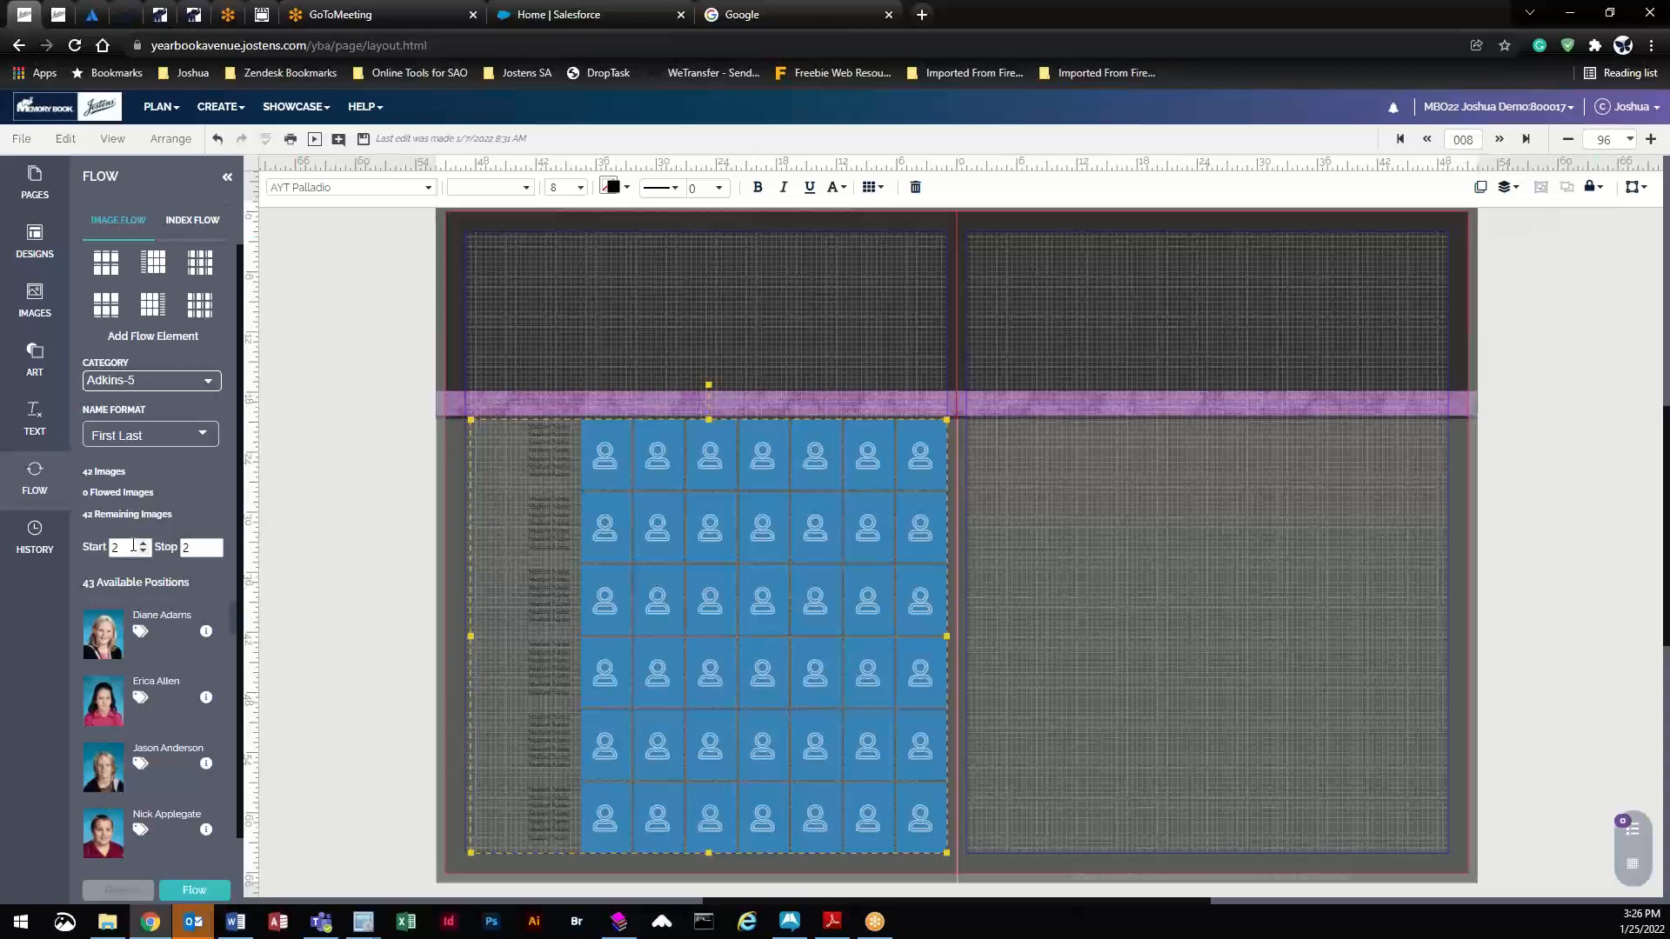
left_click(125, 548)
type("8")
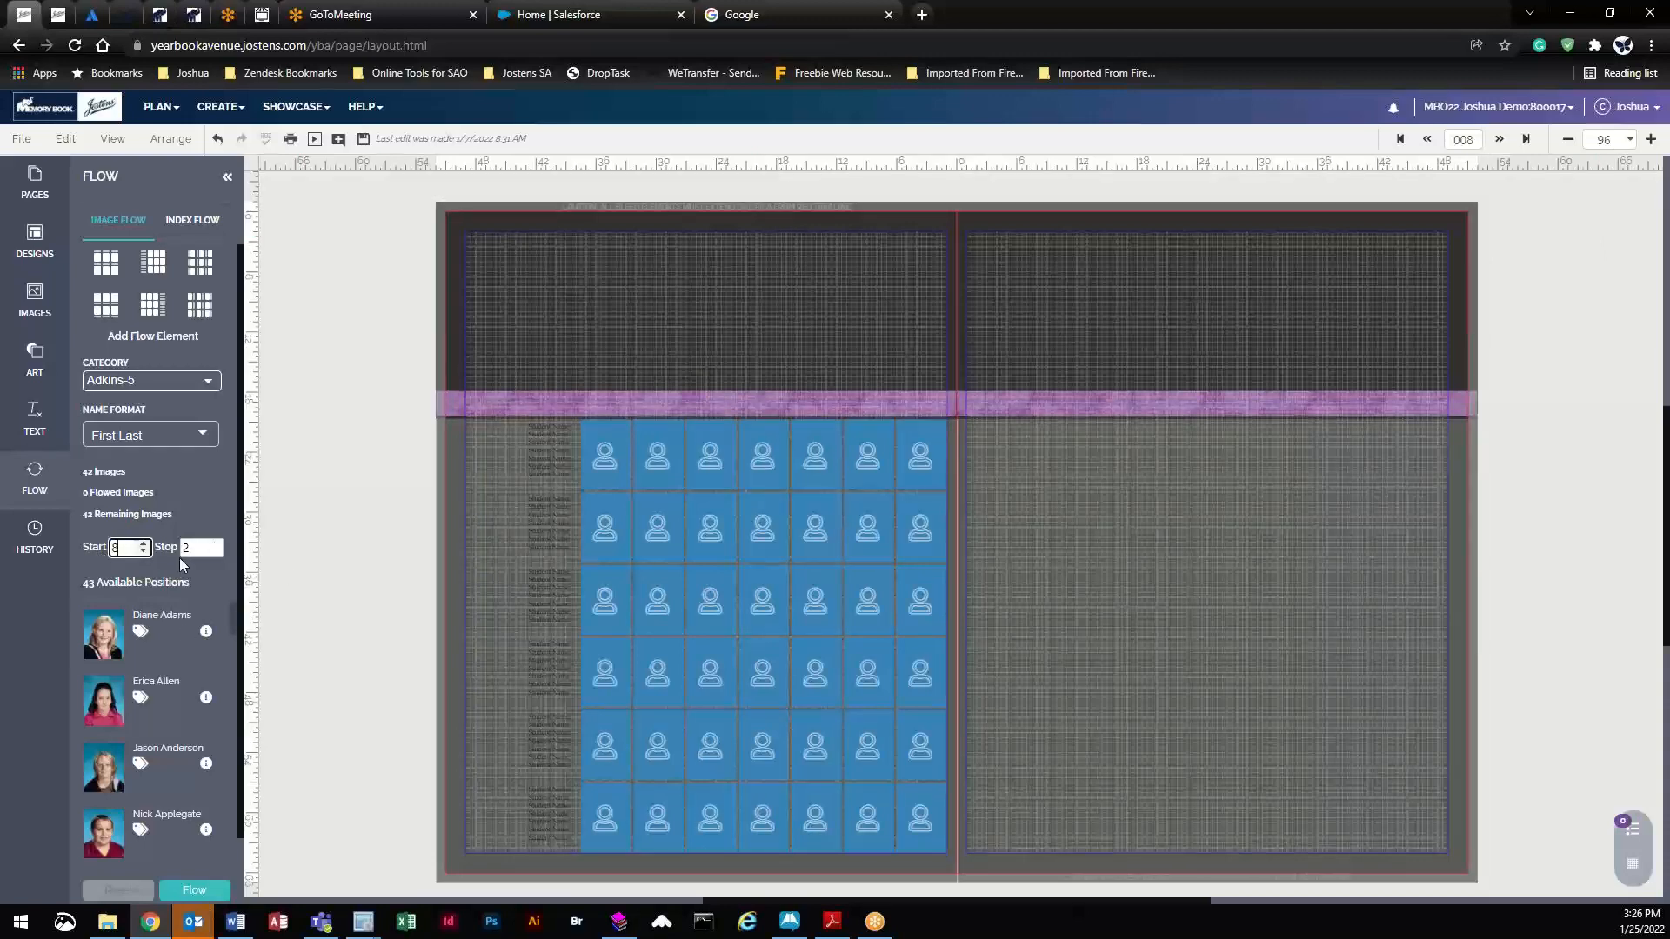
left_click(202, 546)
left_click(200, 890)
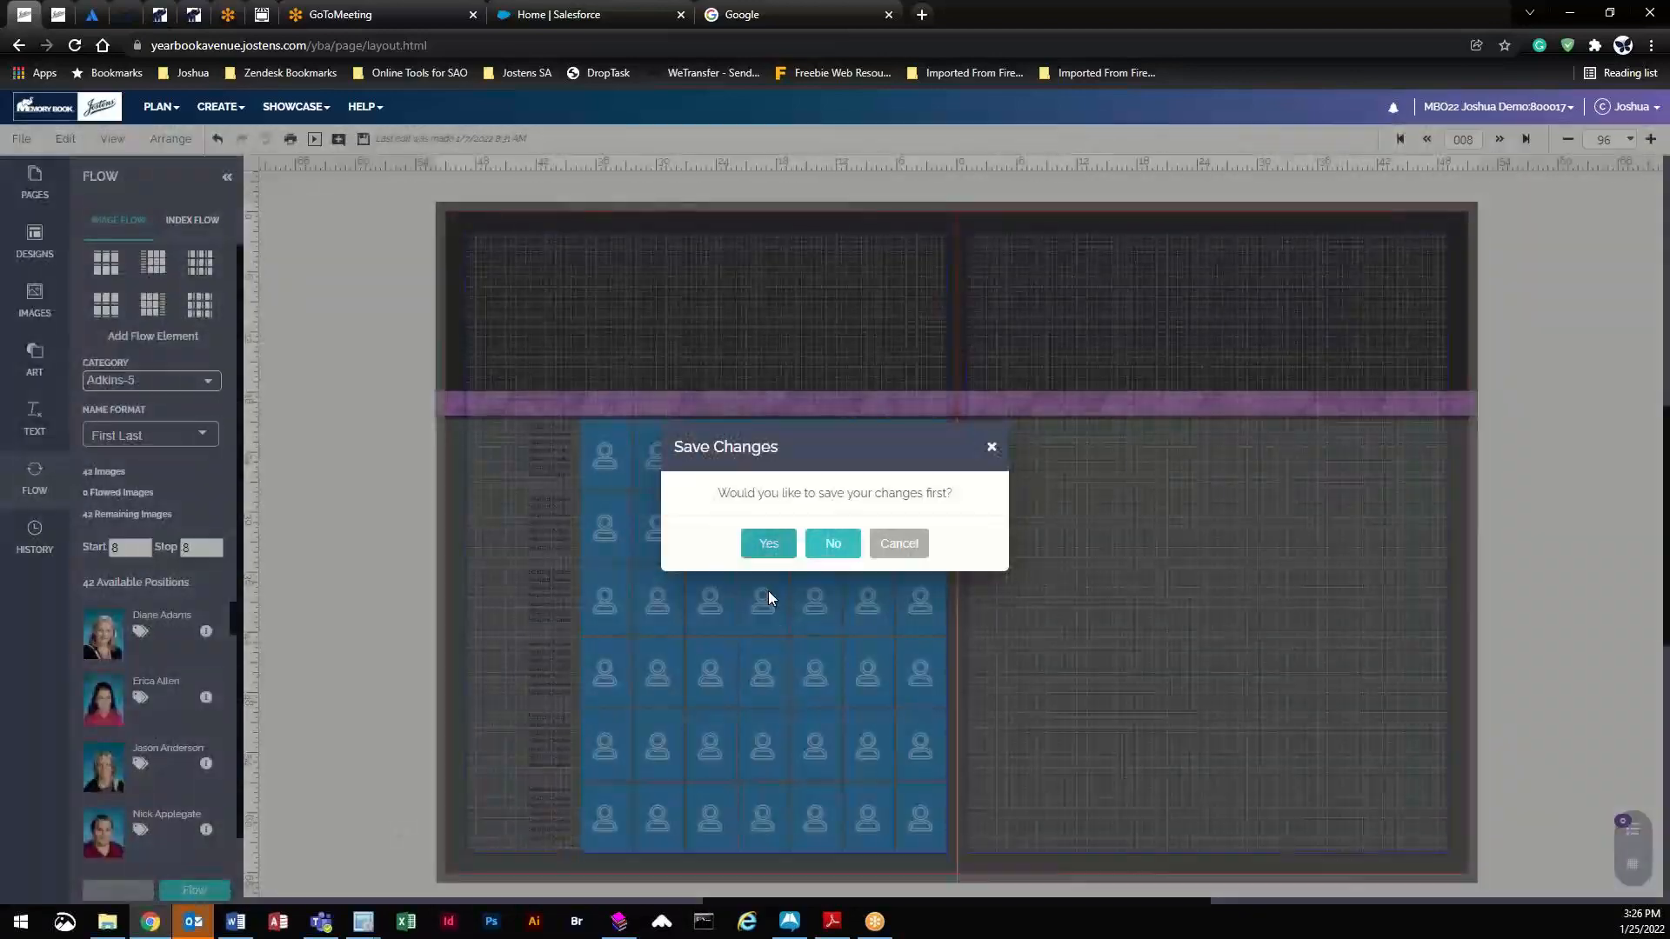
left_click(766, 544)
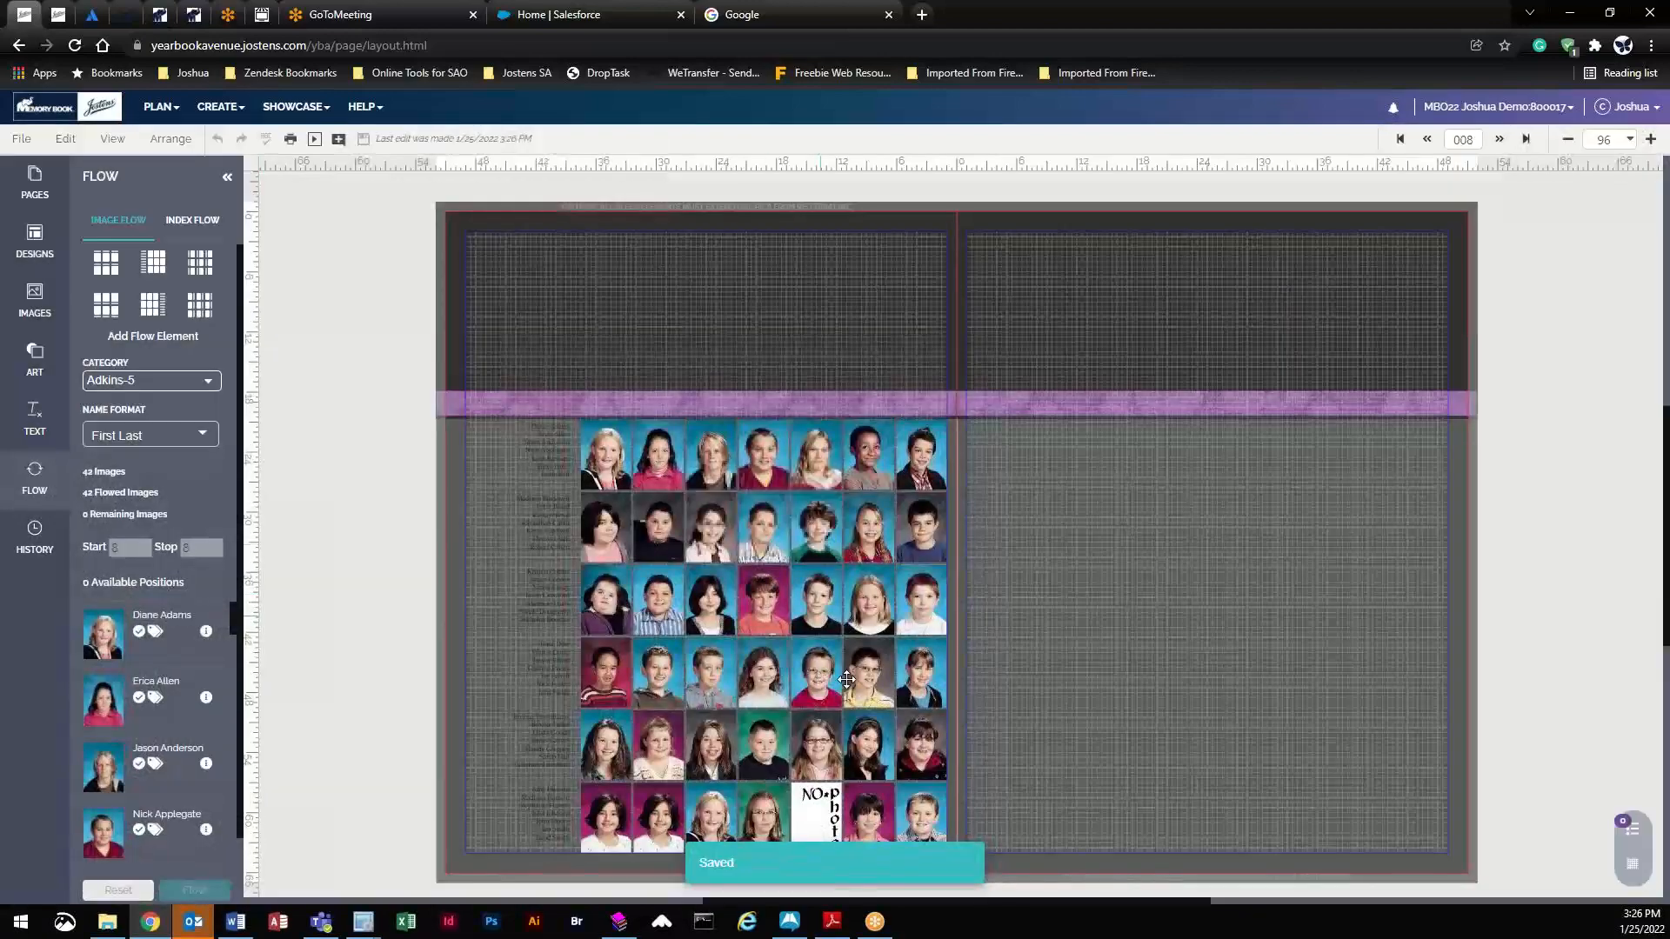
- Show the Portrait > Staff photos in the Images panel
left_click(36, 302)
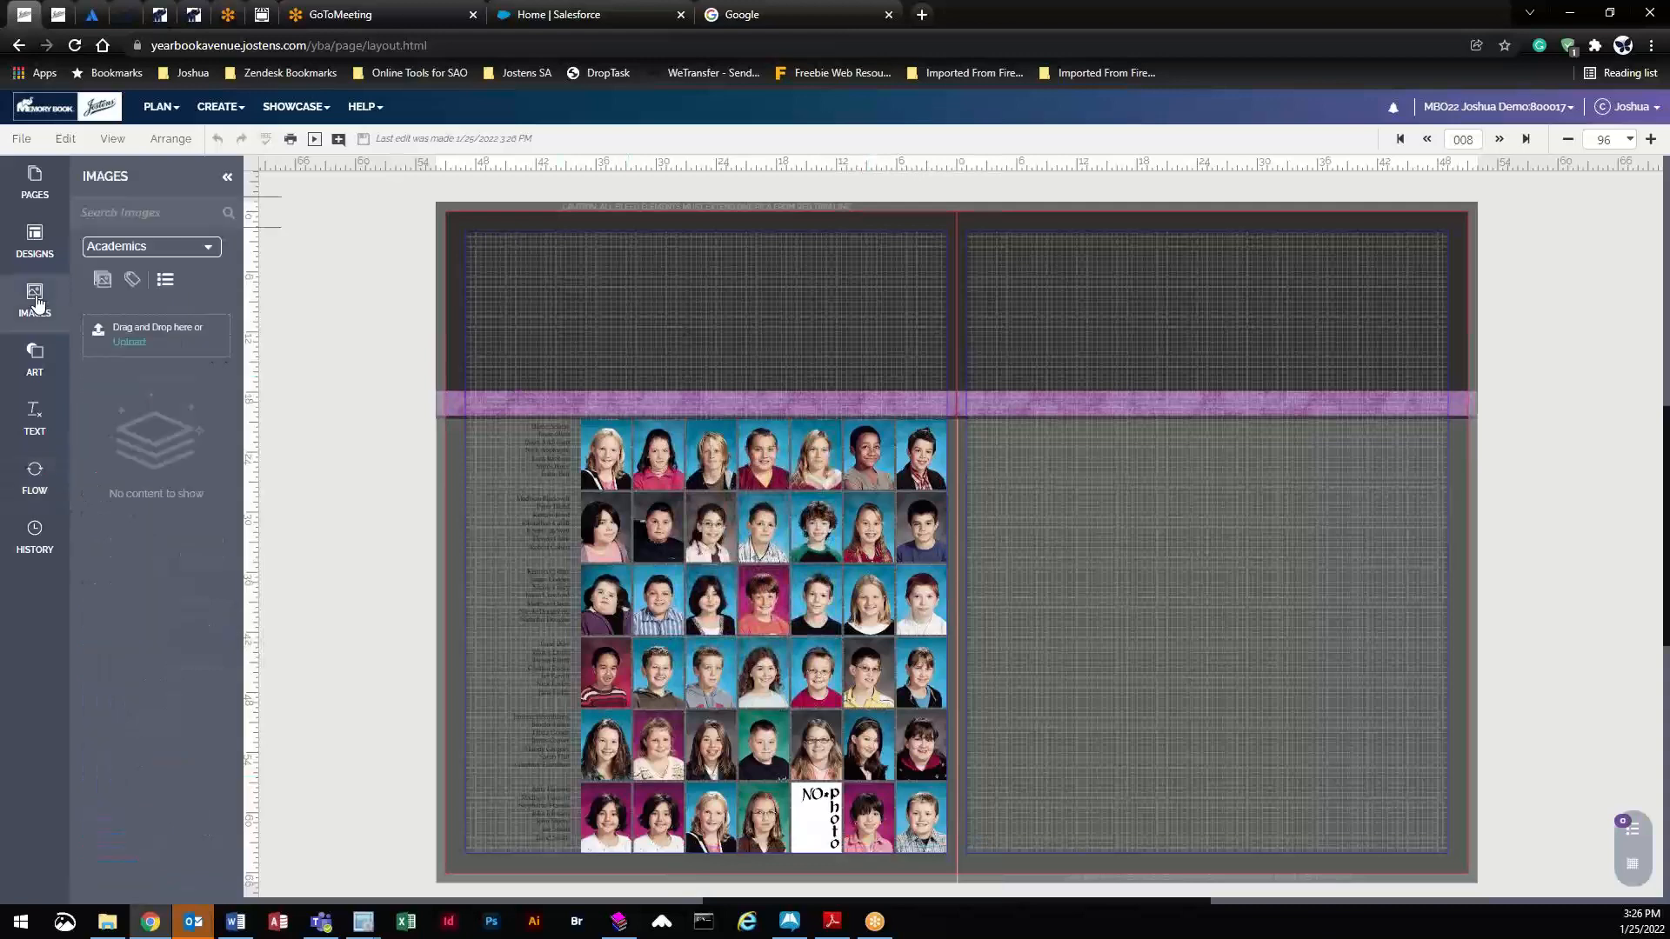
left_click(148, 251)
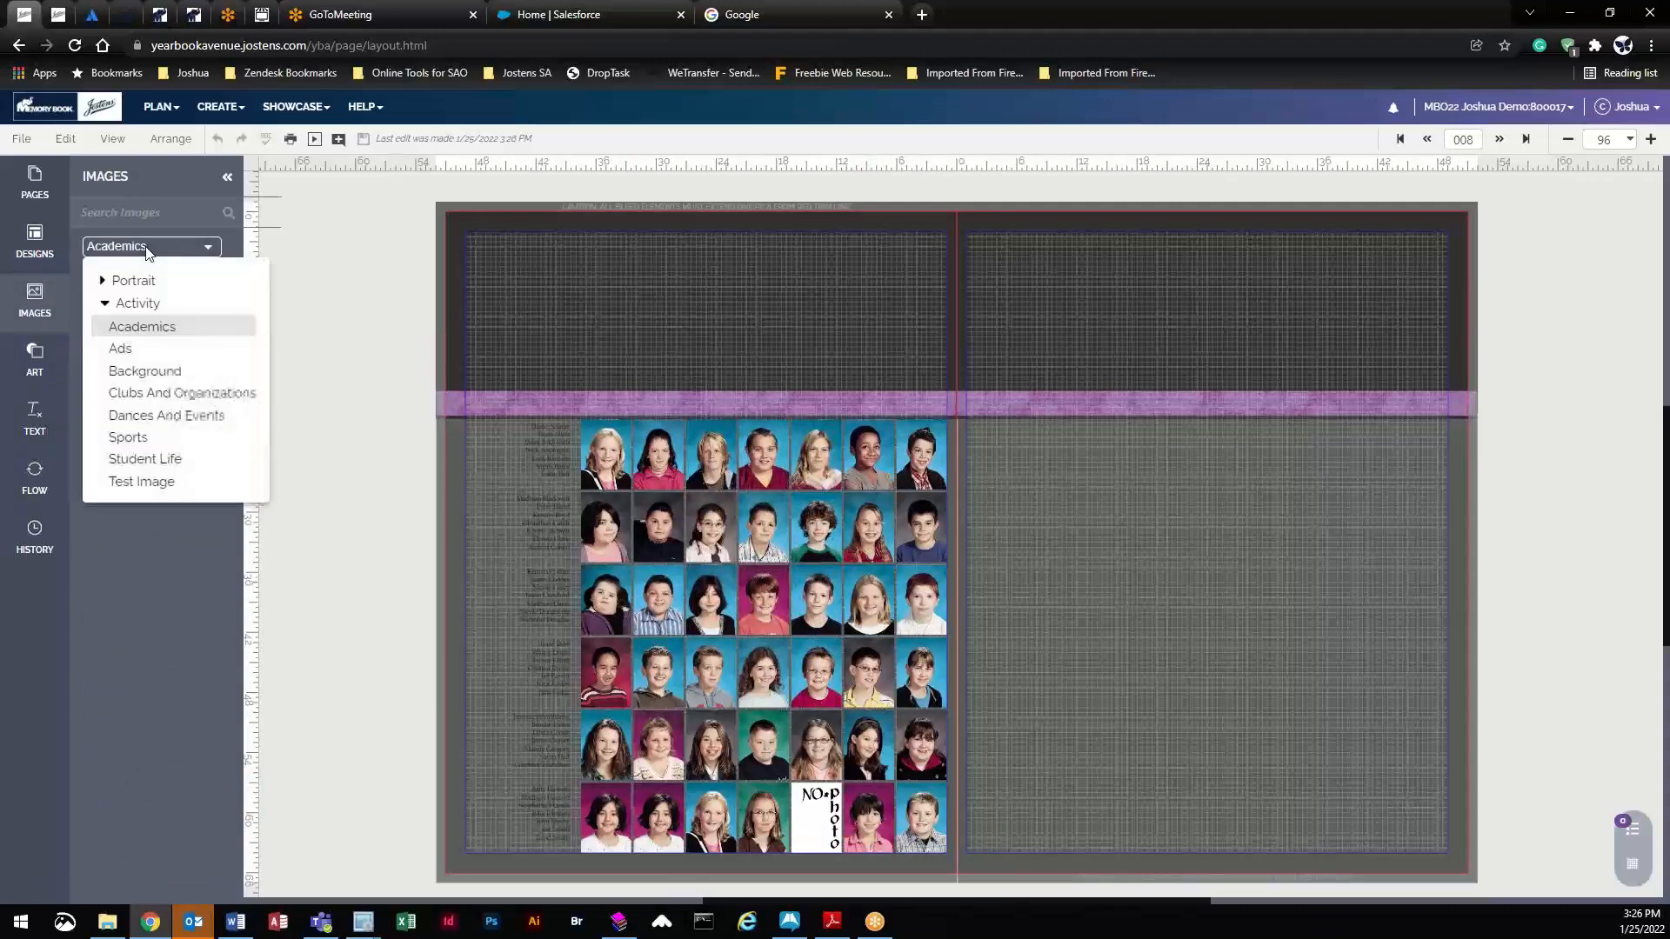
left_click(102, 283)
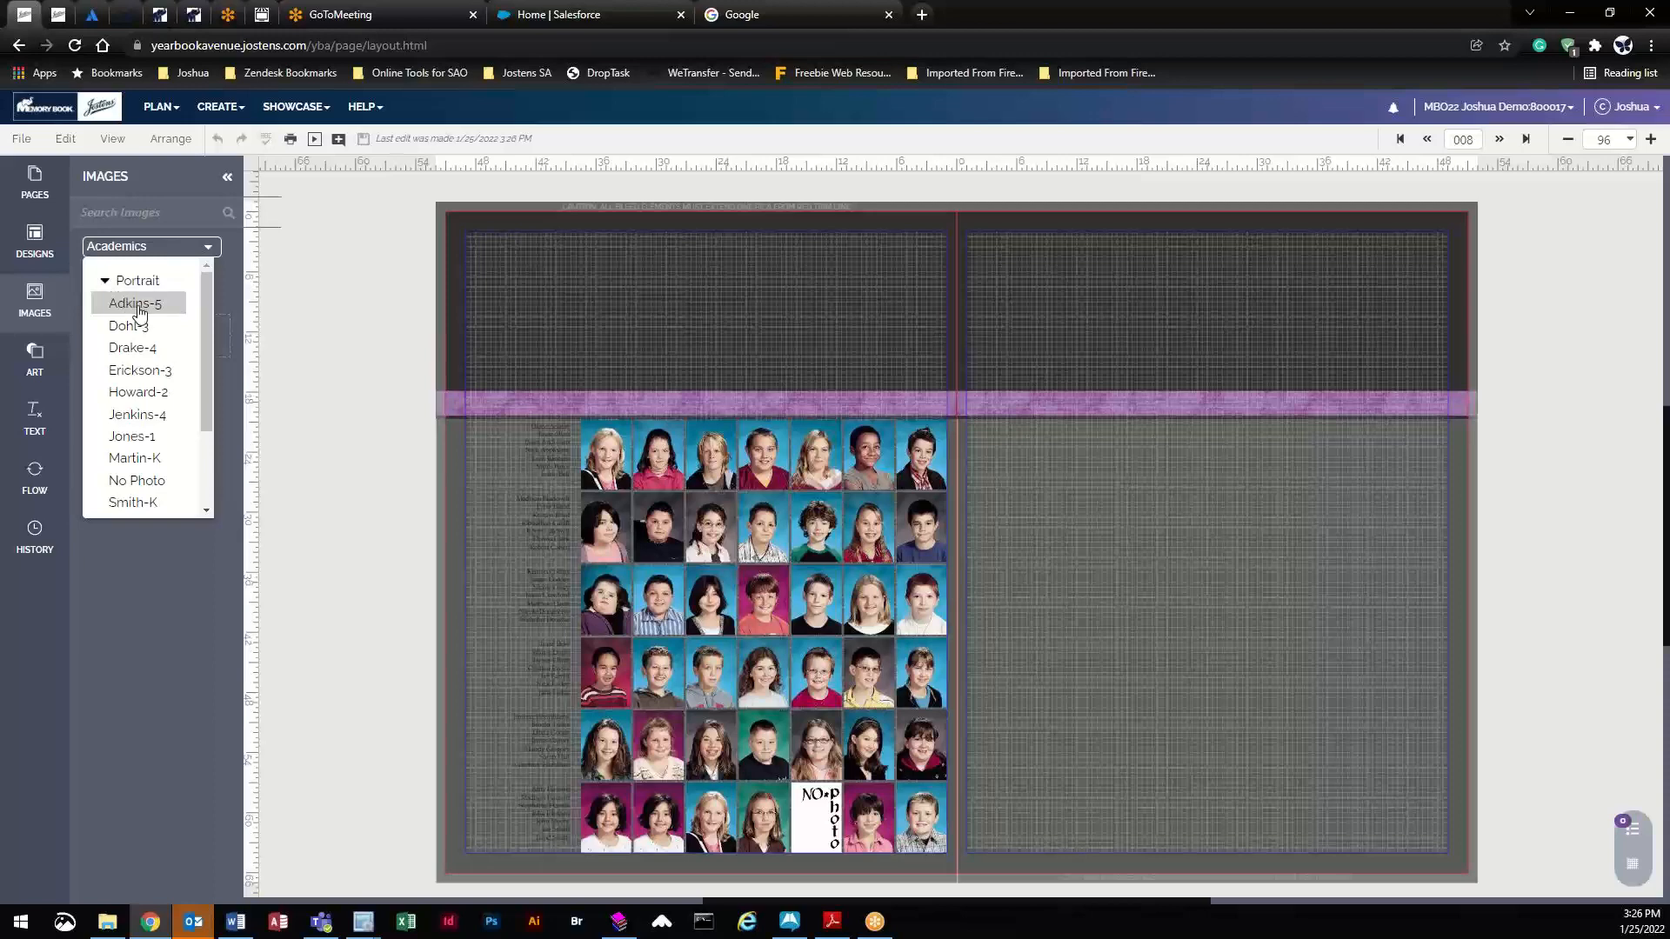
scroll(153, 382, "down", 3)
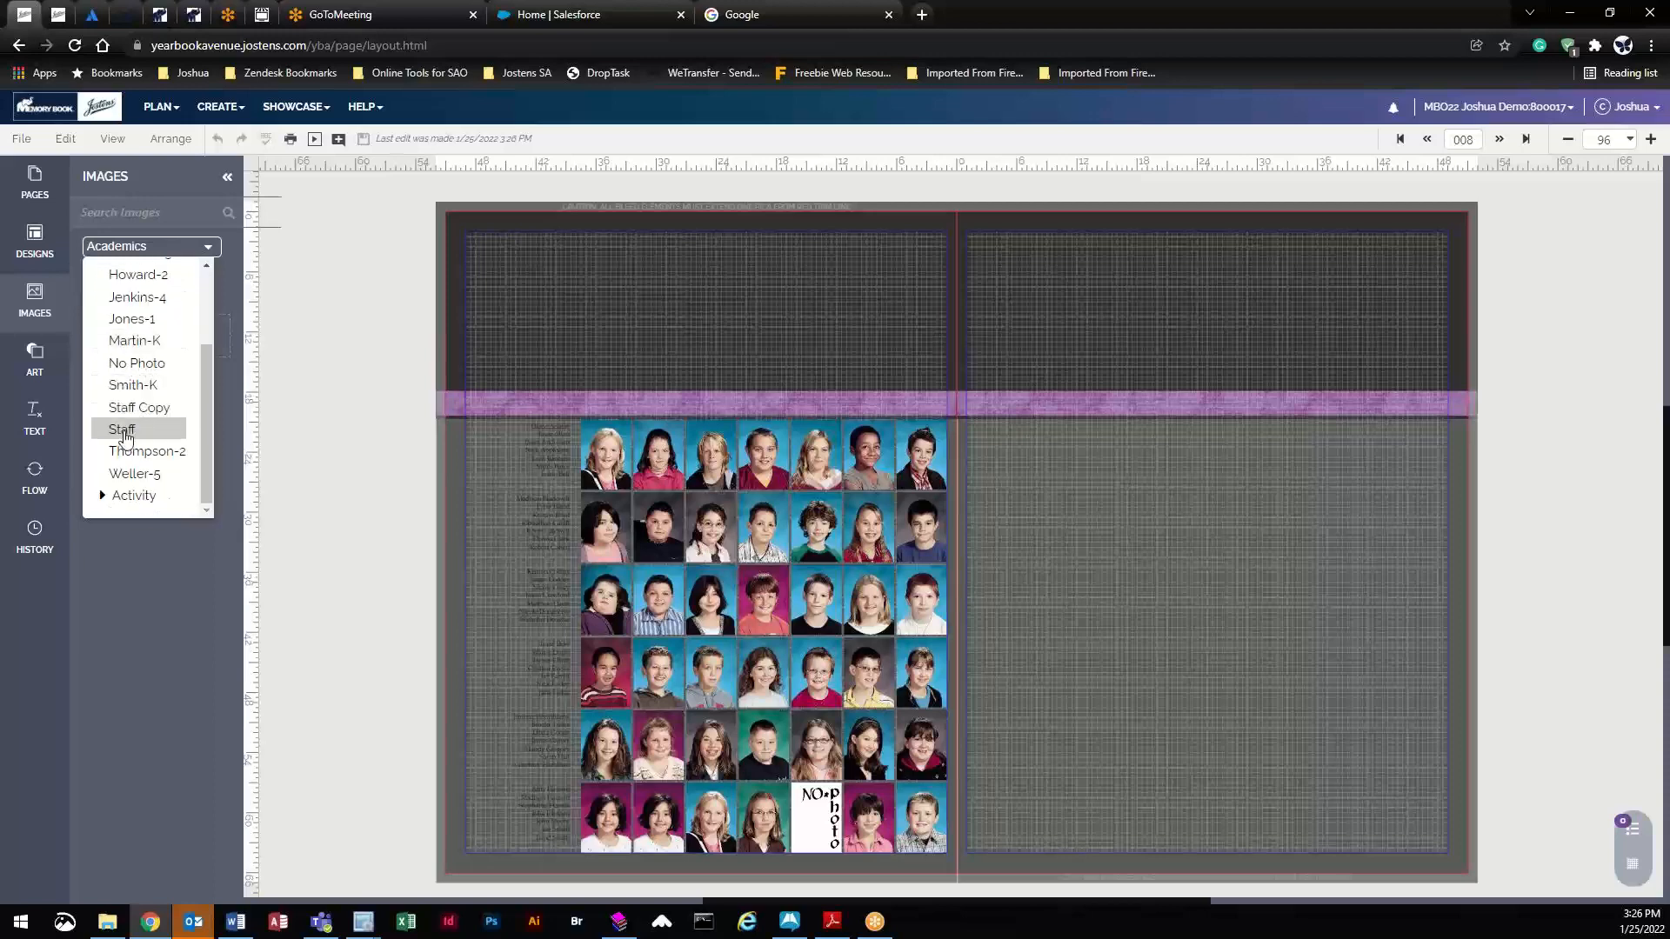
left_click(122, 430)
scroll(188, 451, "down", 10)
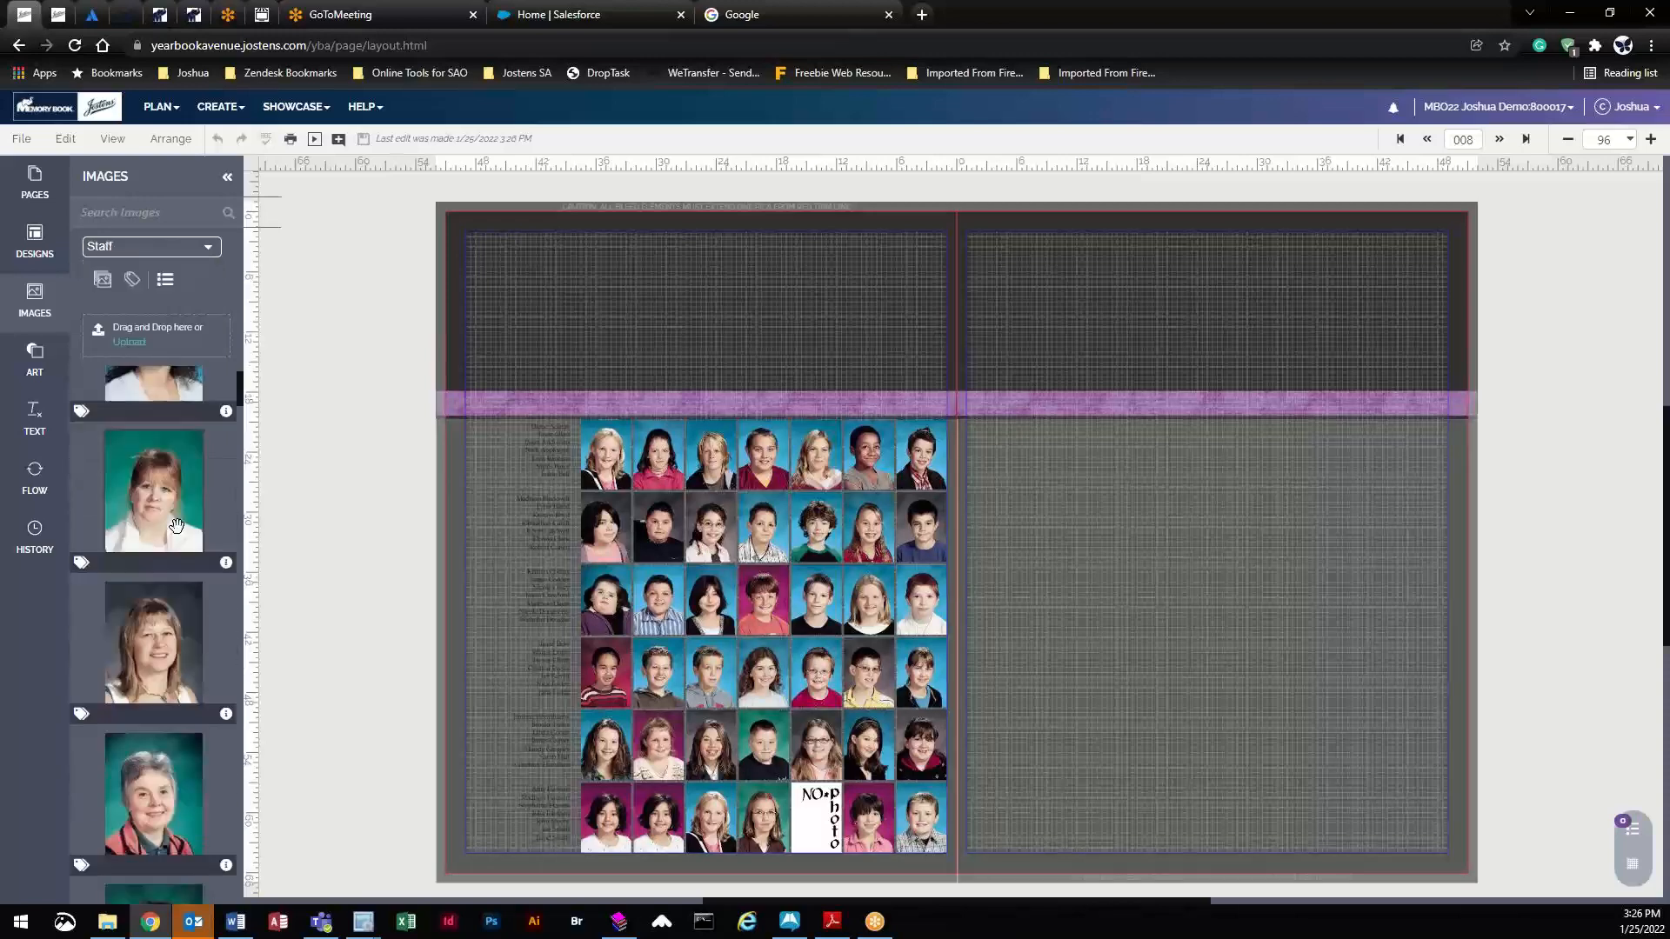
scroll(204, 628, "down", 10)
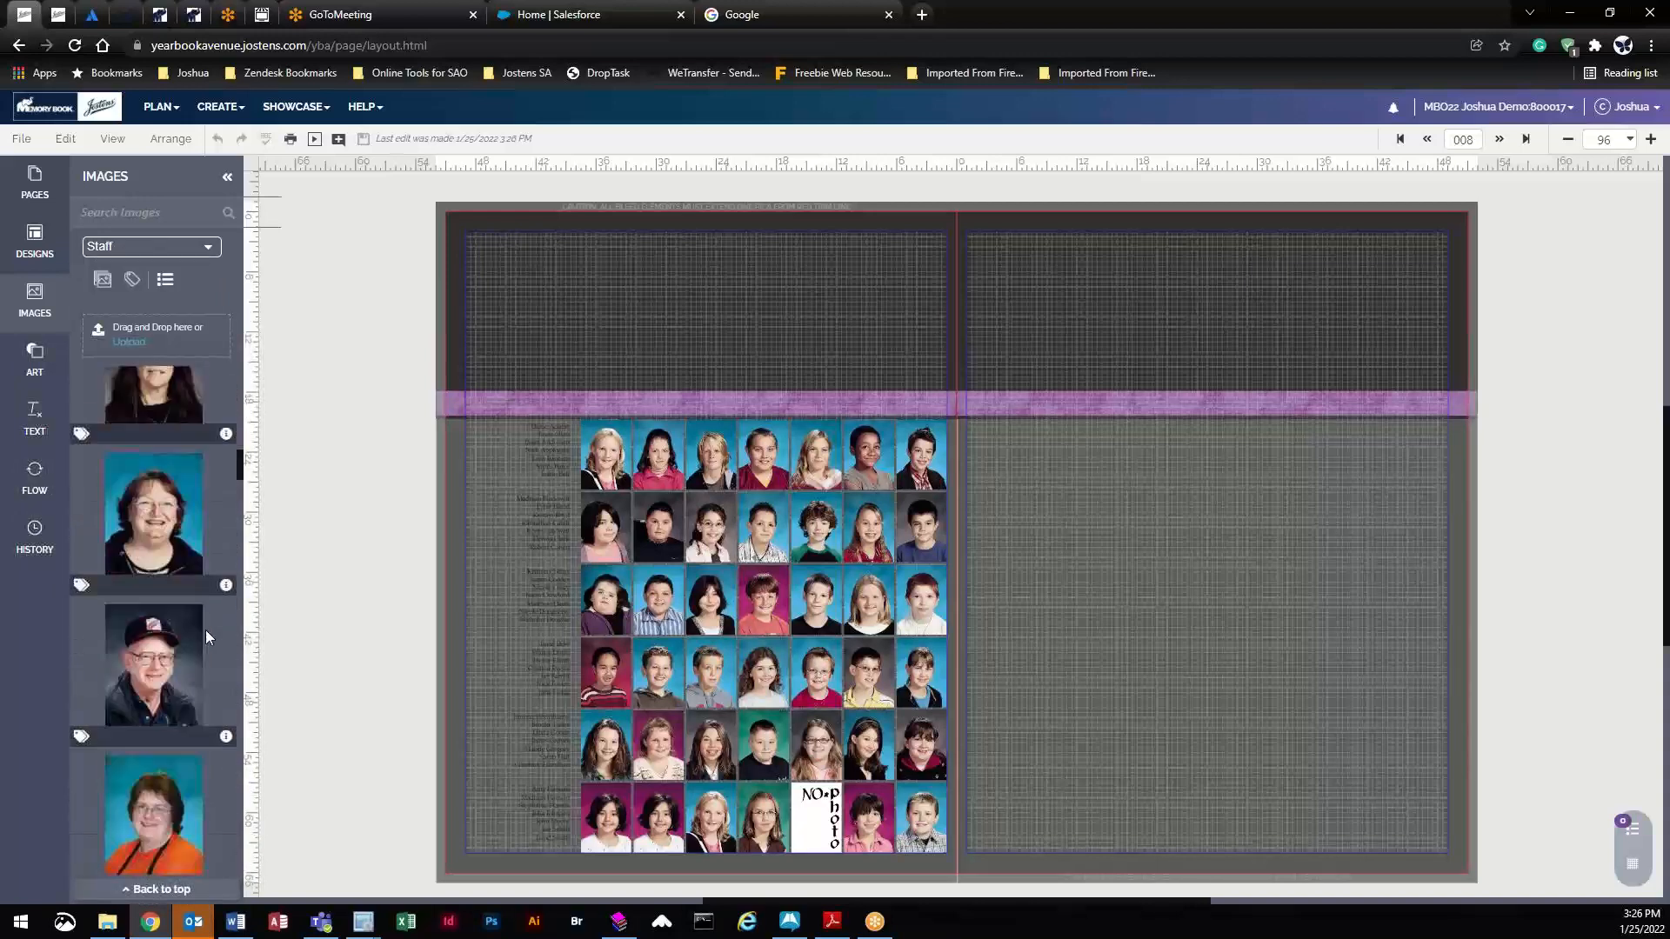
scroll(206, 633, "down", 10)
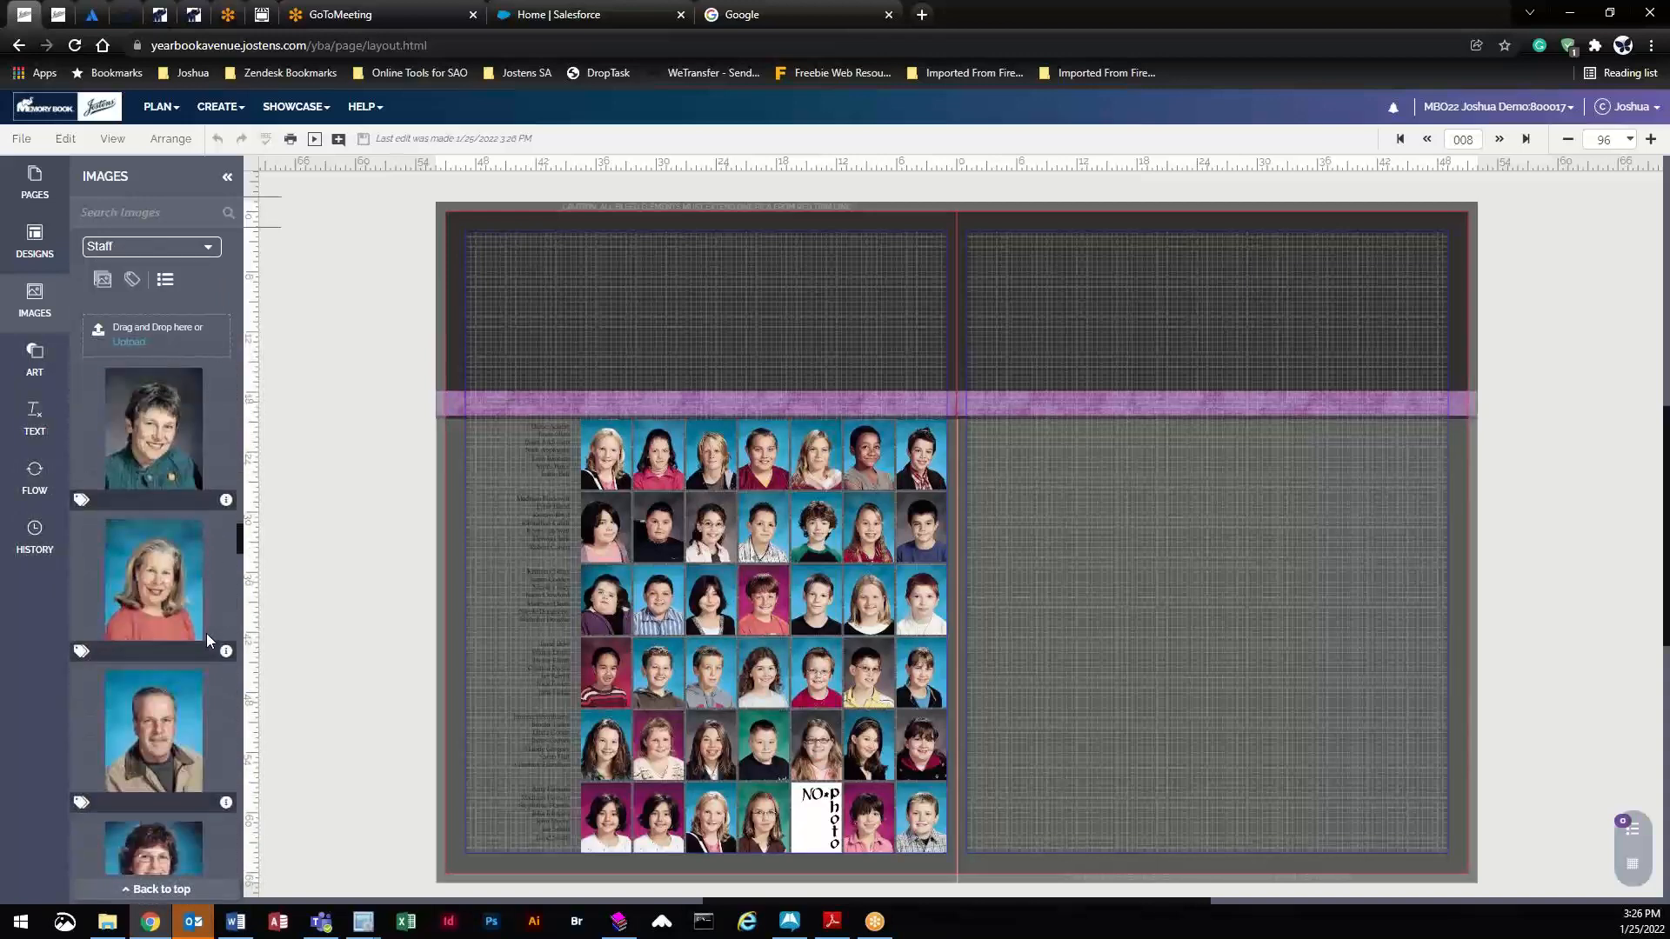
scroll(206, 644, "down", 10)
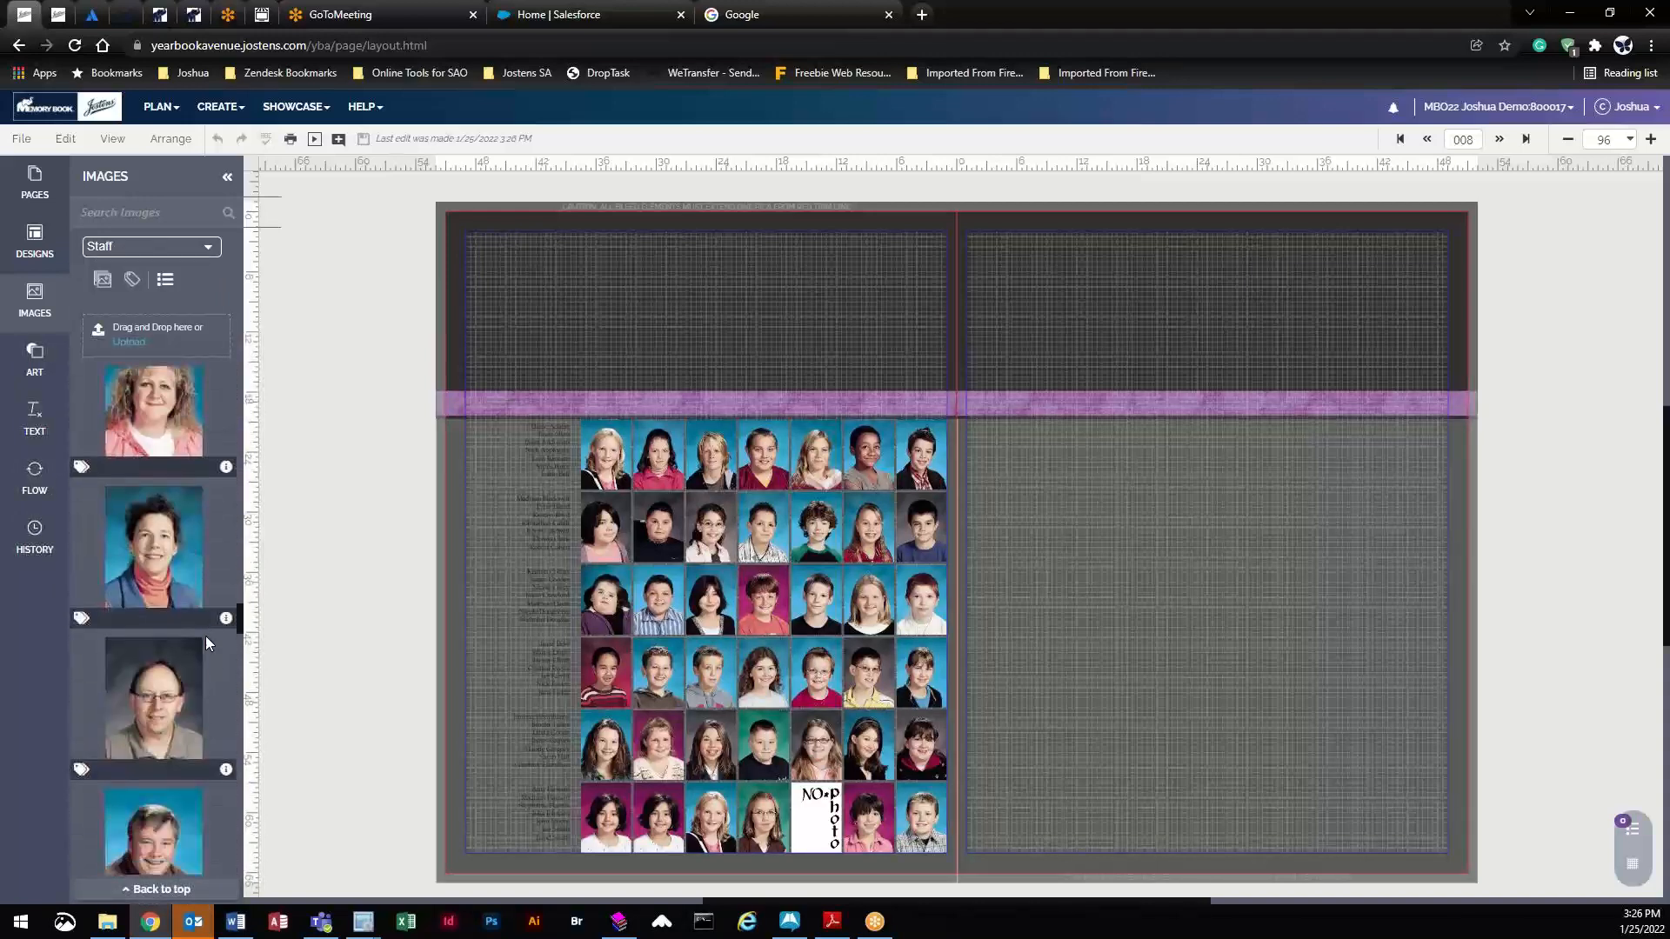
scroll(206, 644, "down", 10)
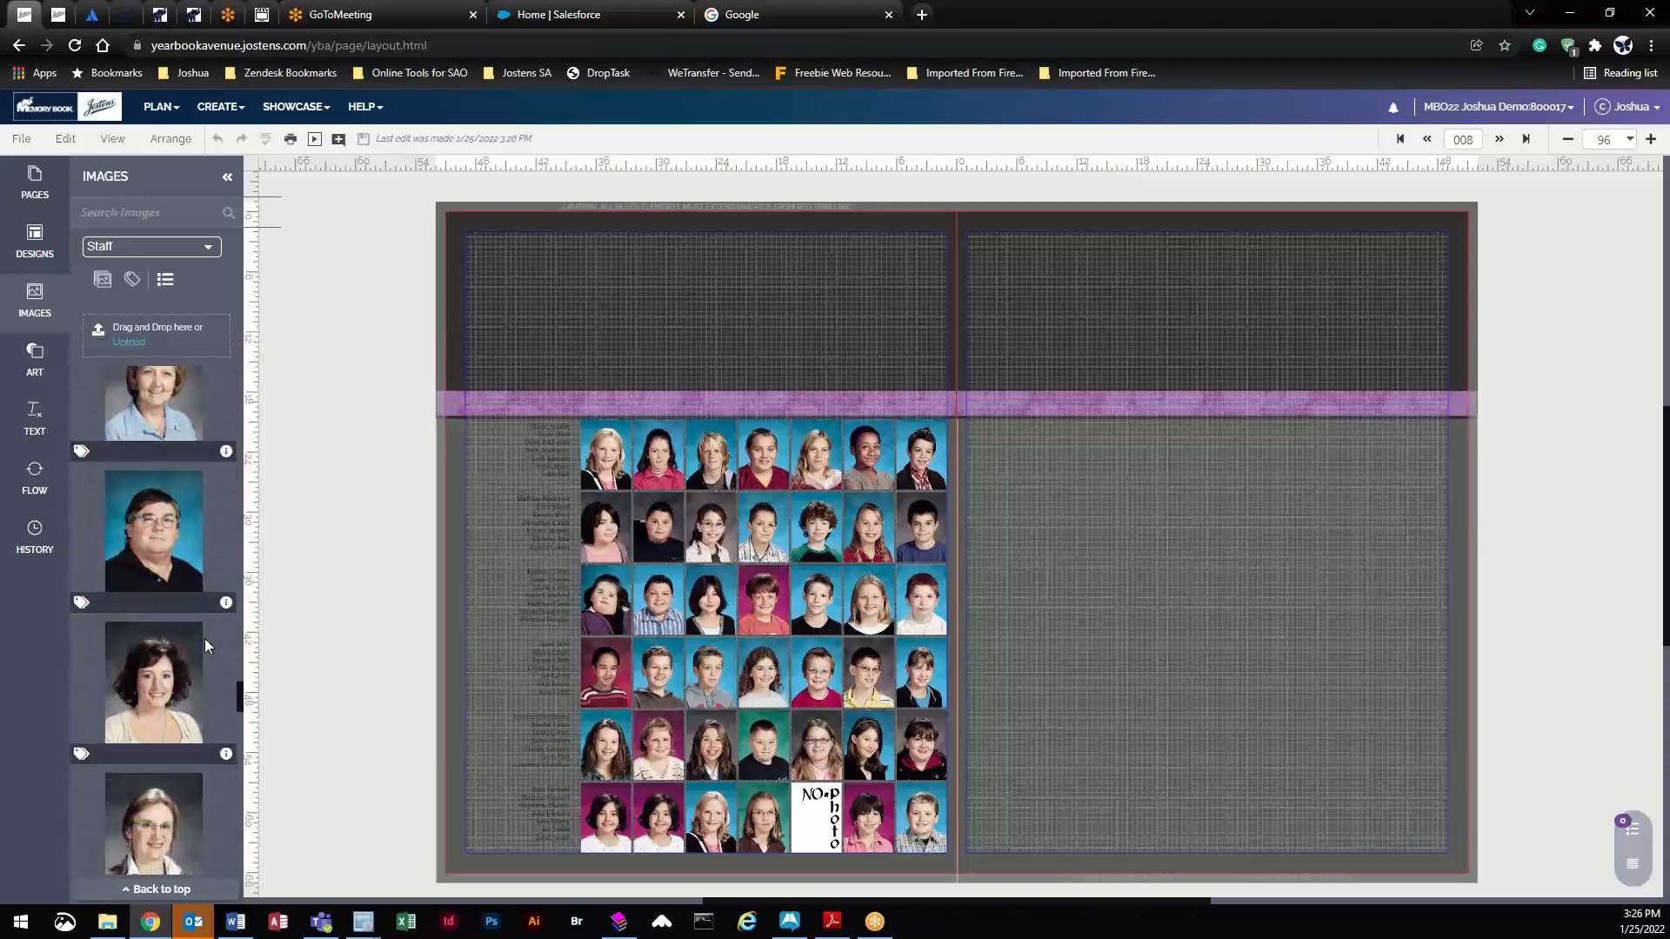
scroll(203, 648, "down", 10)
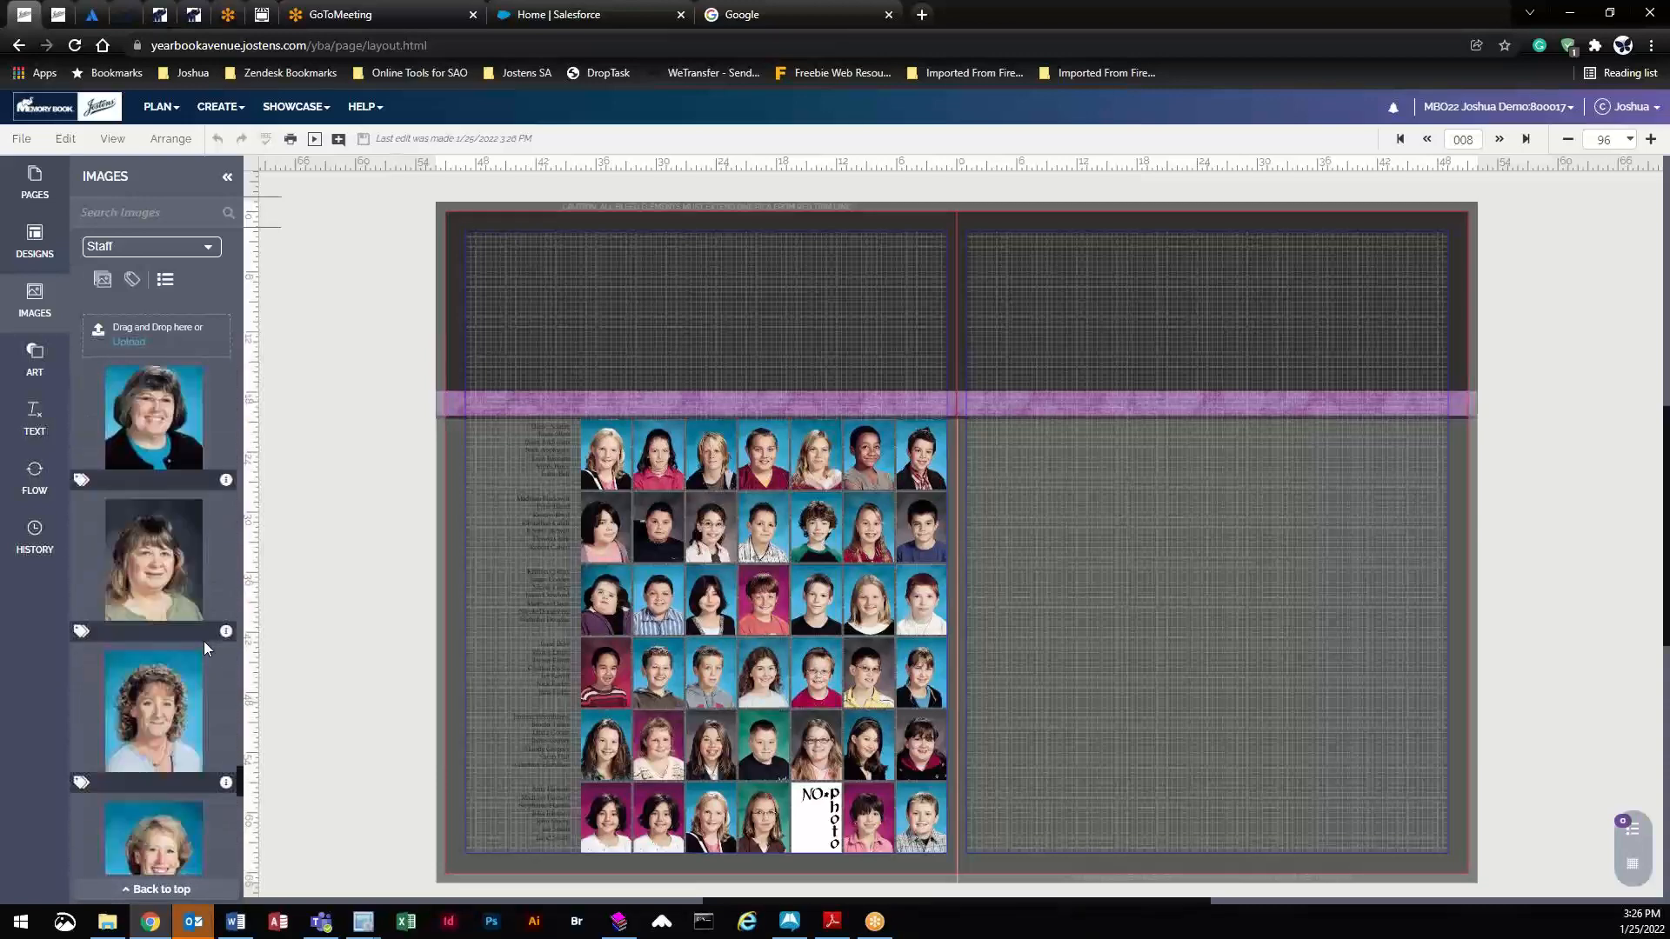
scroll(201, 648, "down", 2)
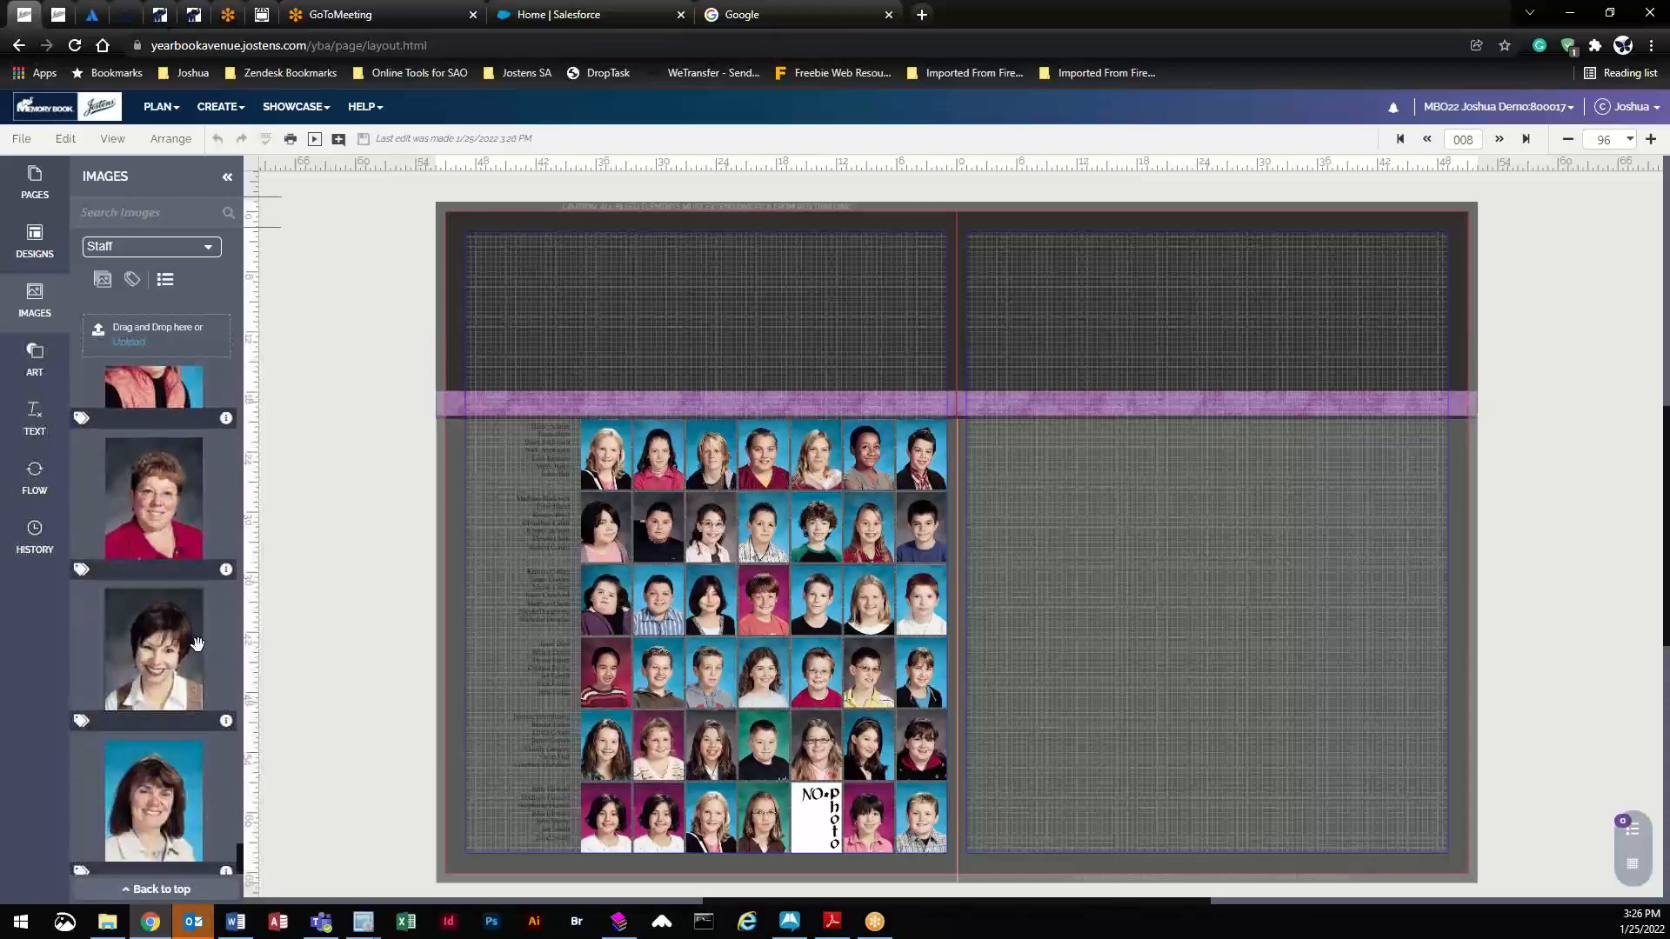
- Place the first staff portrait at the left page's top-left corner and fine-tune its position
left_click_drag(241, 855, 206, 336)
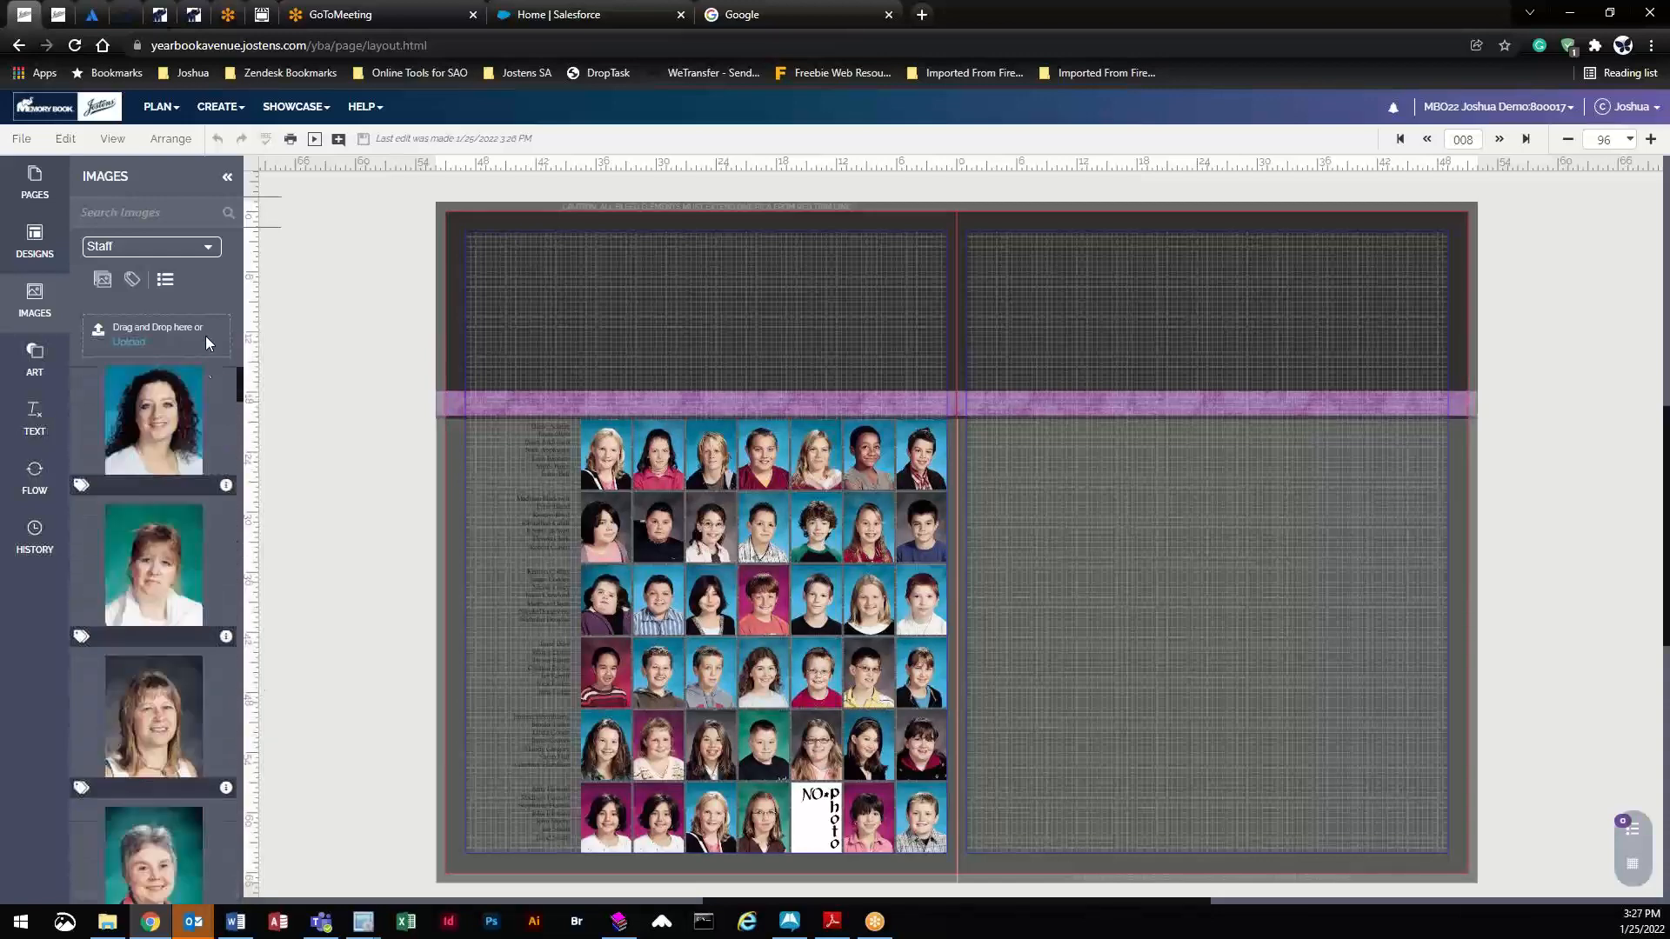
double_click(149, 417)
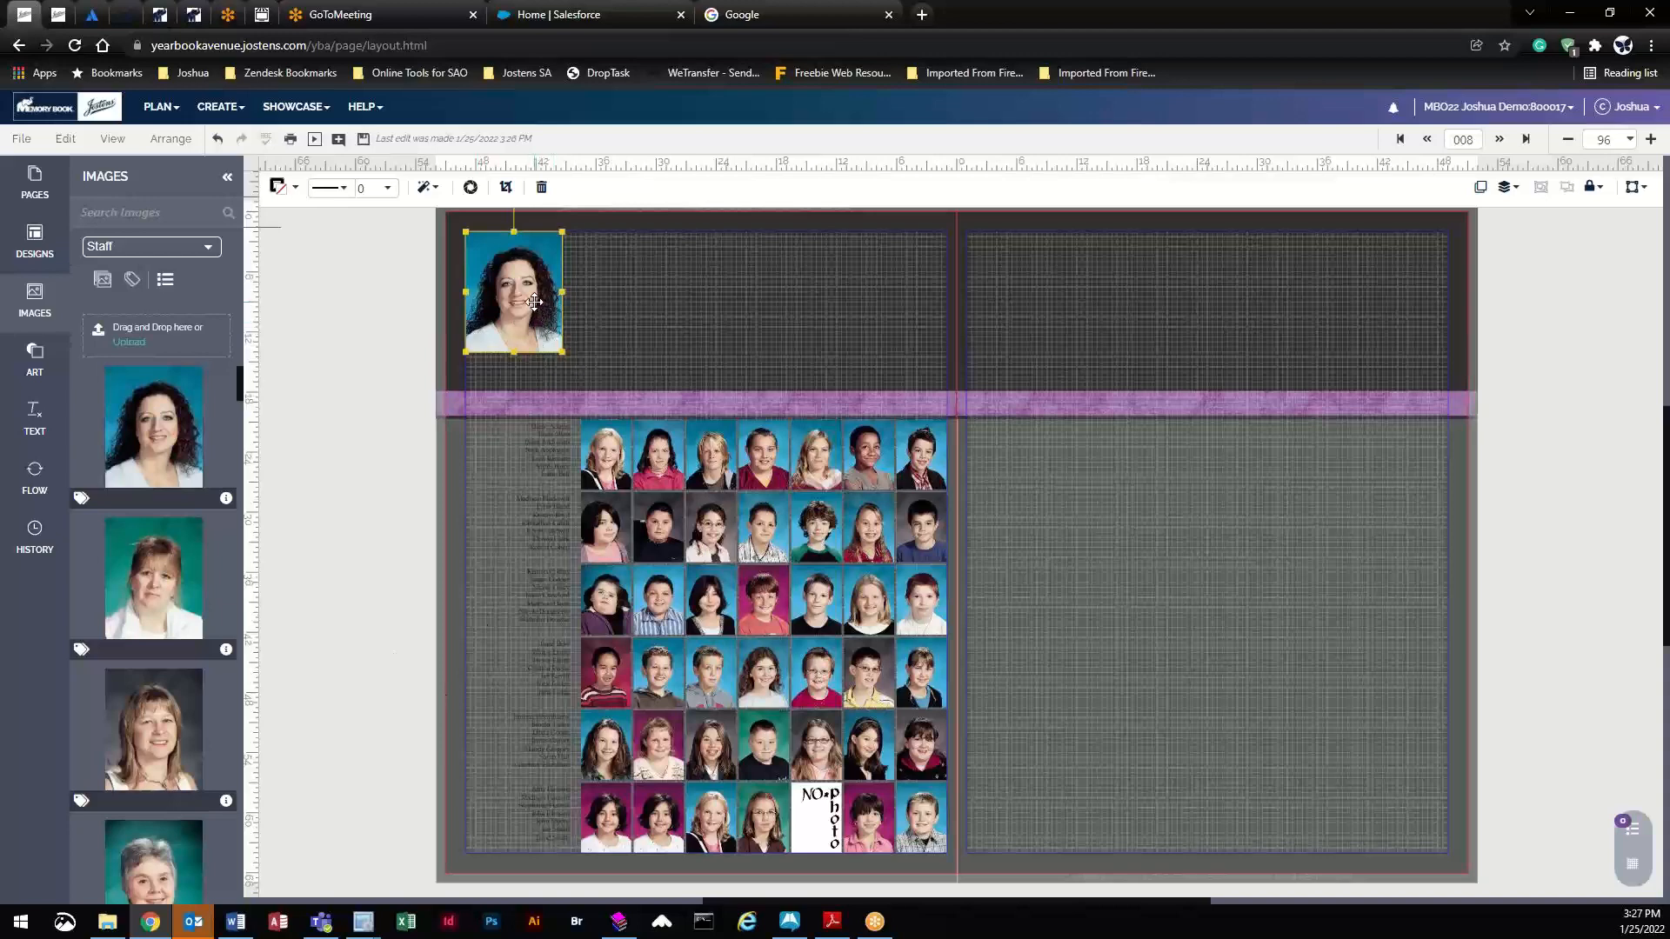
key("Delete")
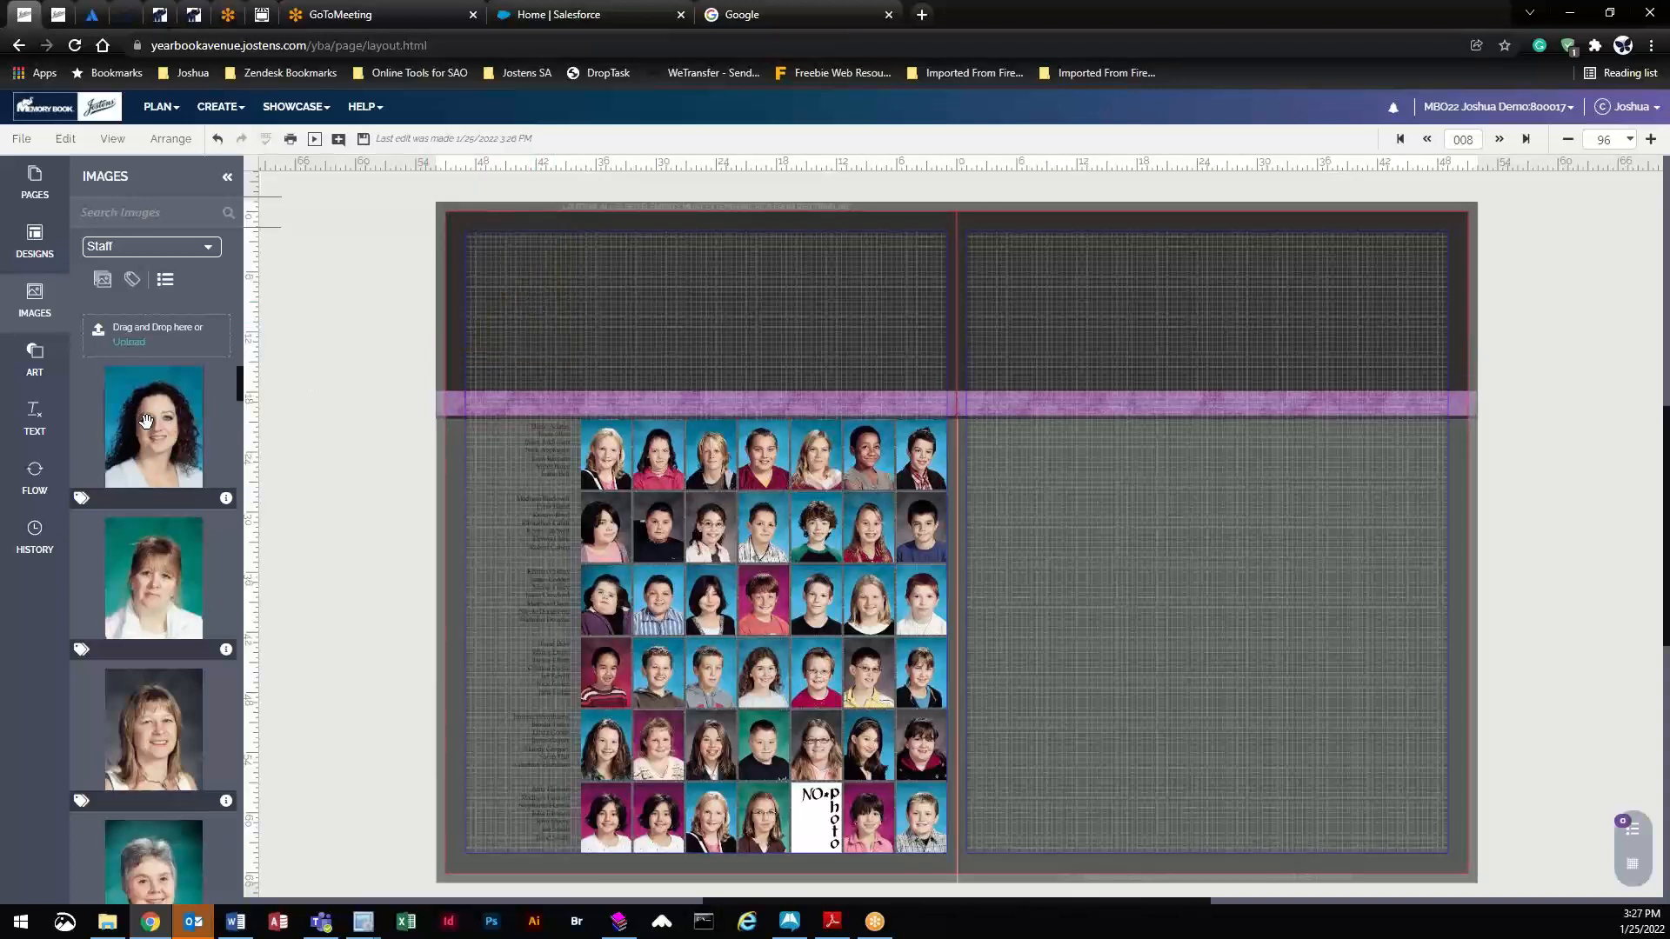
left_click_drag(147, 417, 537, 295)
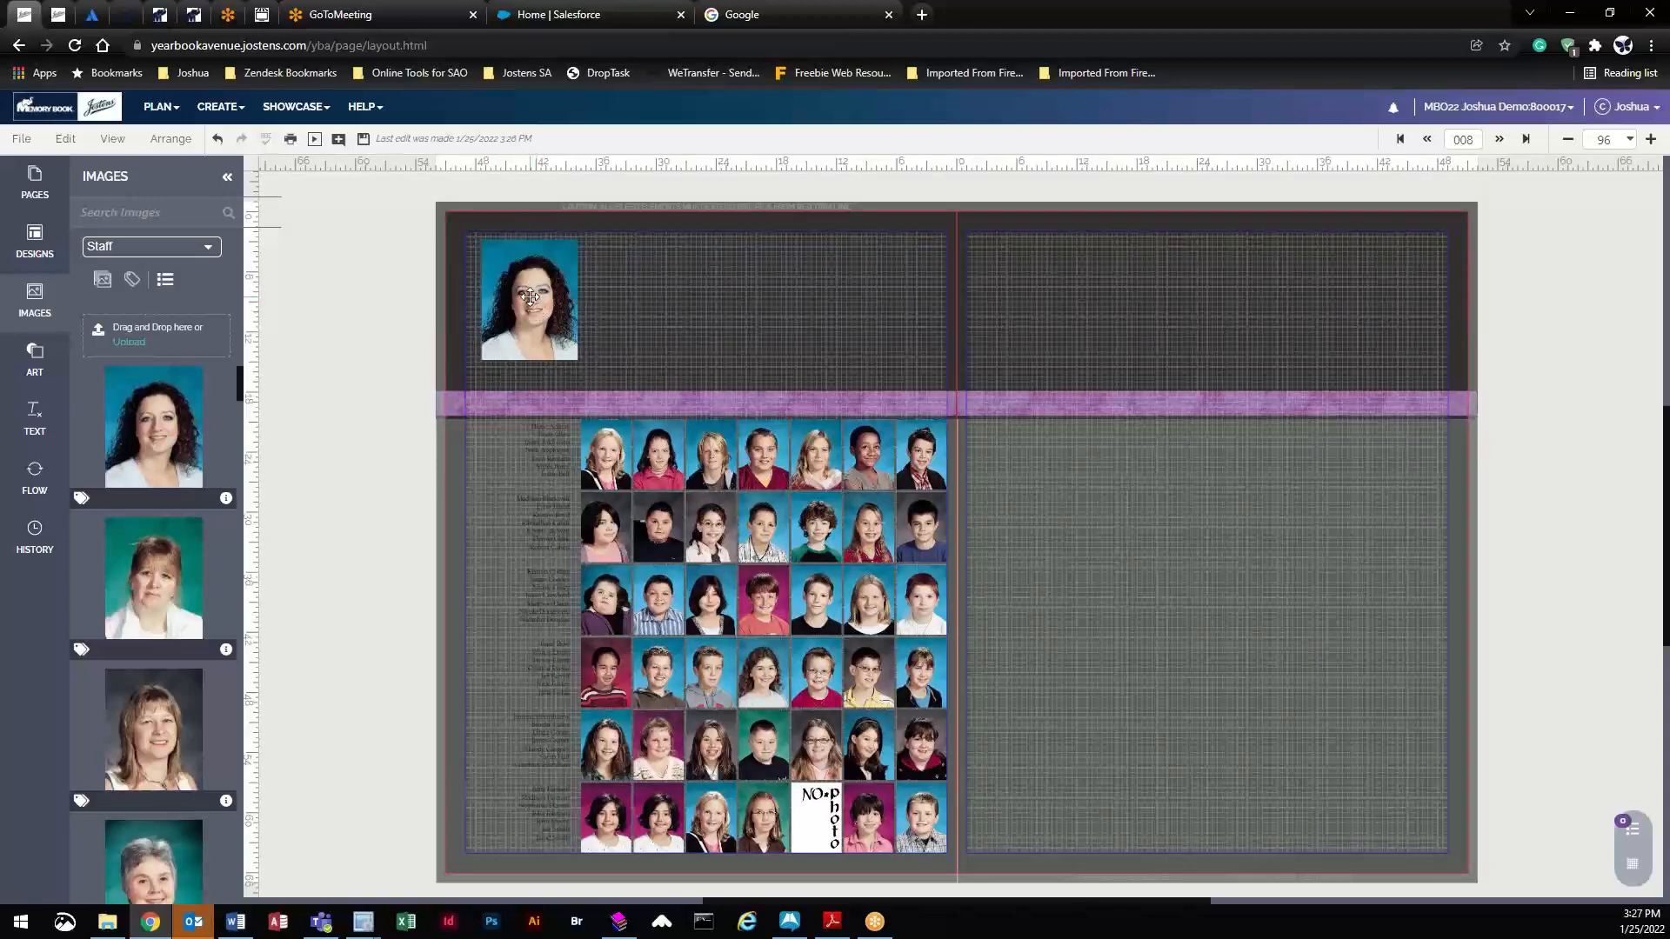
left_click_drag(530, 297, 521, 295)
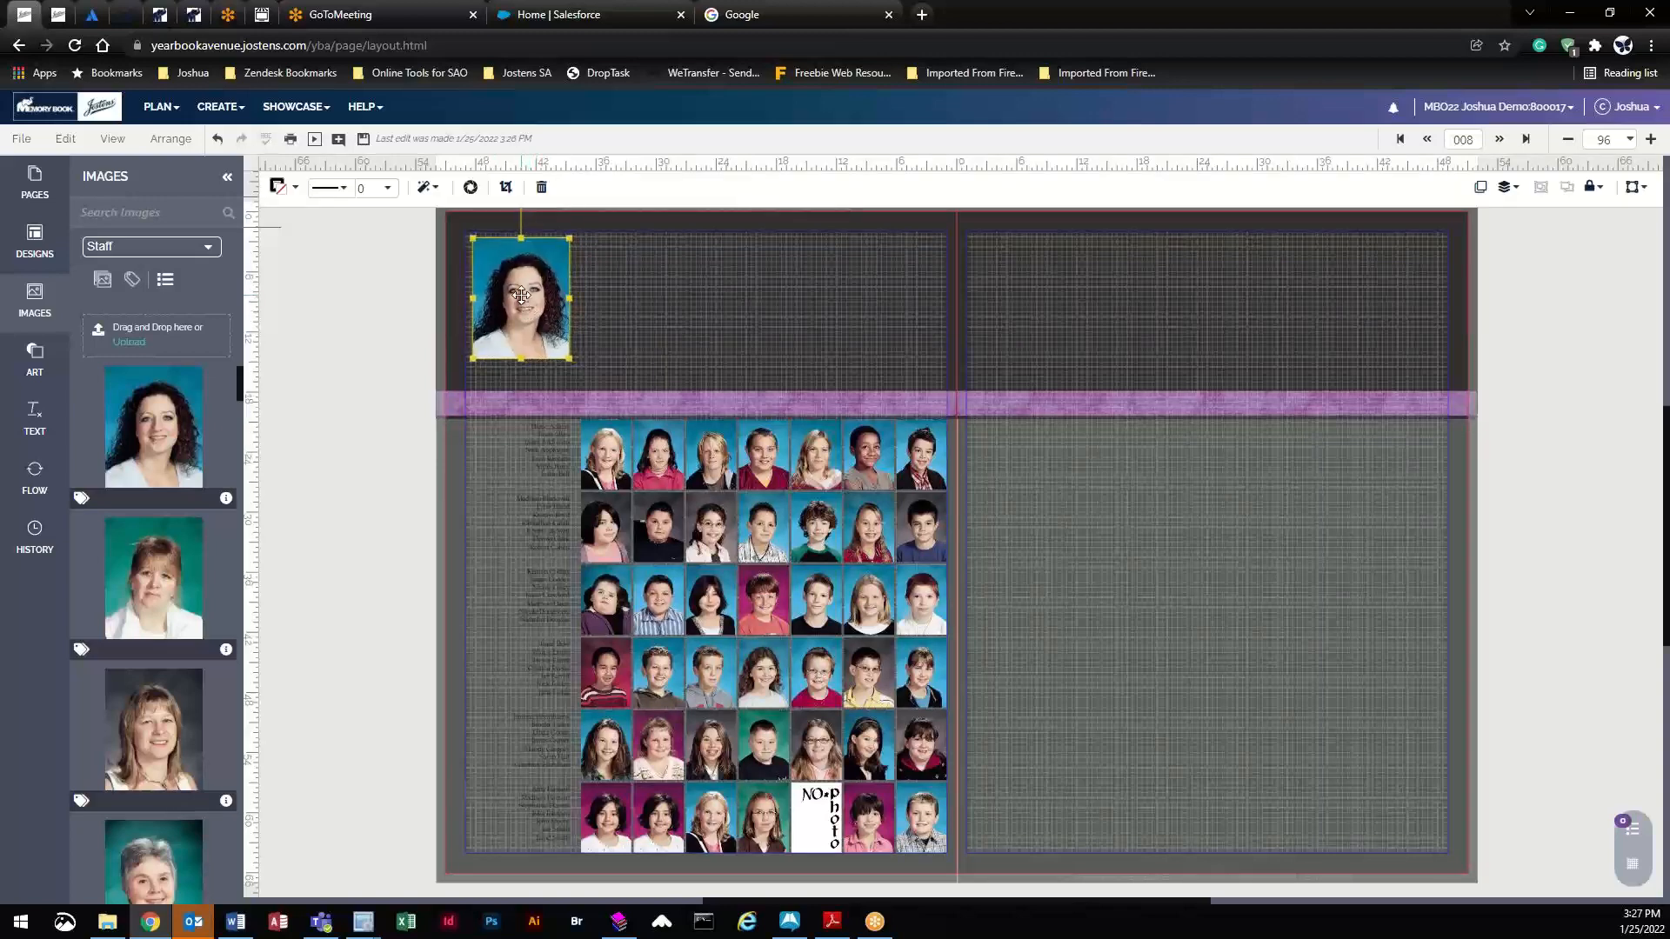
left_click_drag(567, 360, 588, 380)
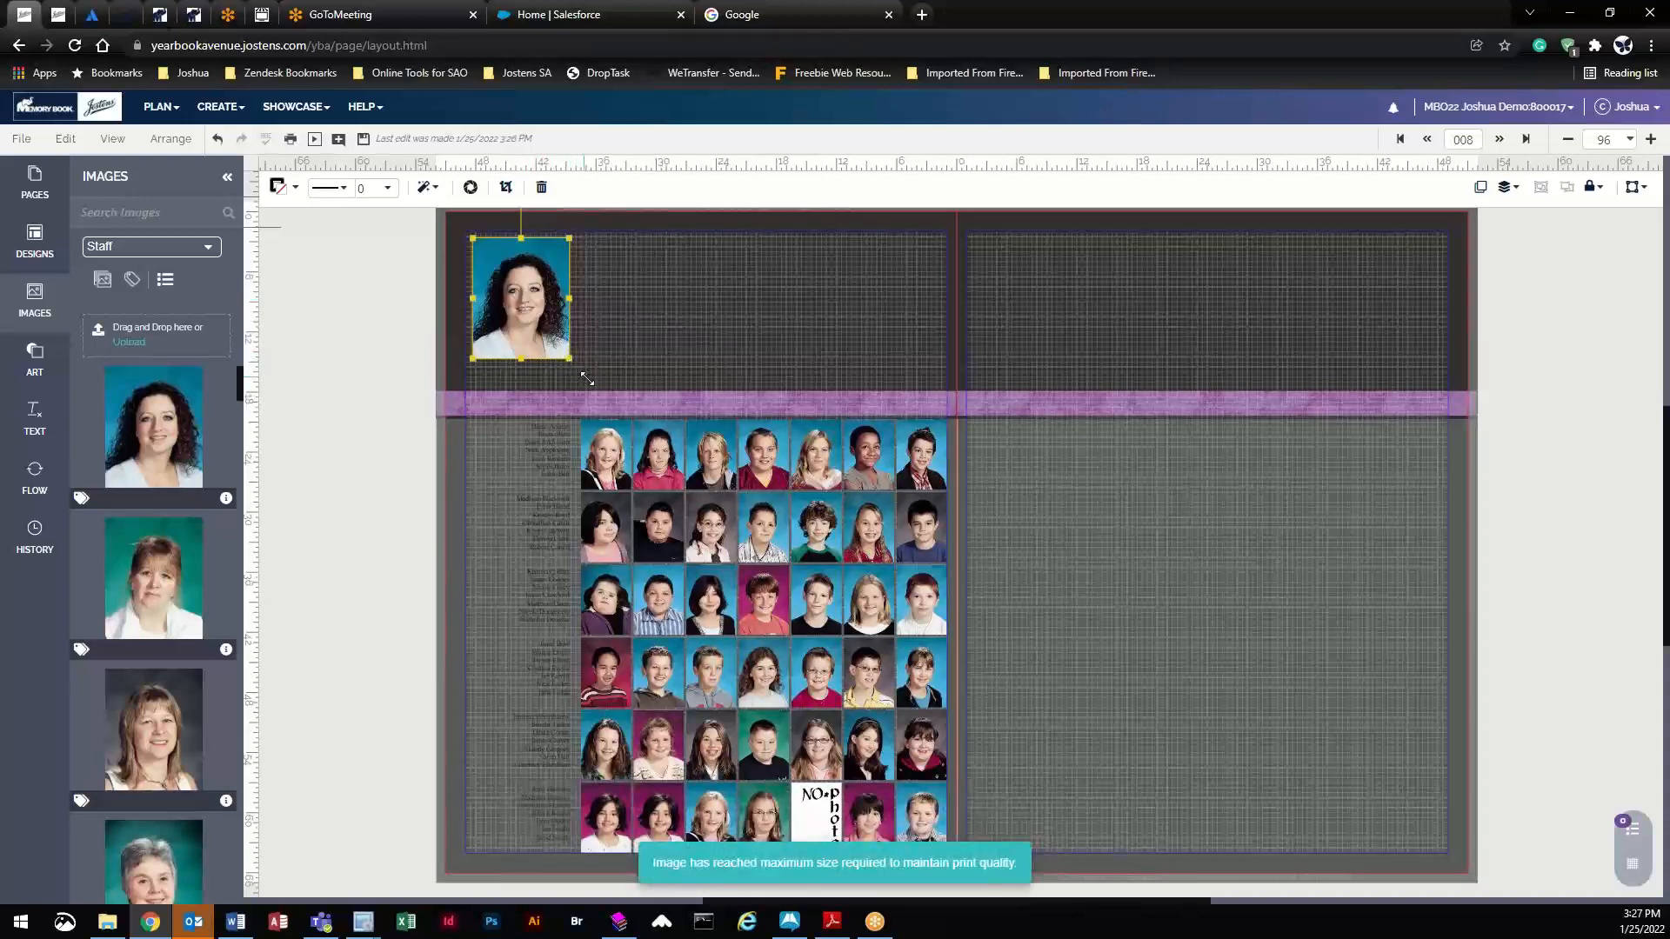
left_click_drag(538, 291, 554, 302)
left_click(329, 487)
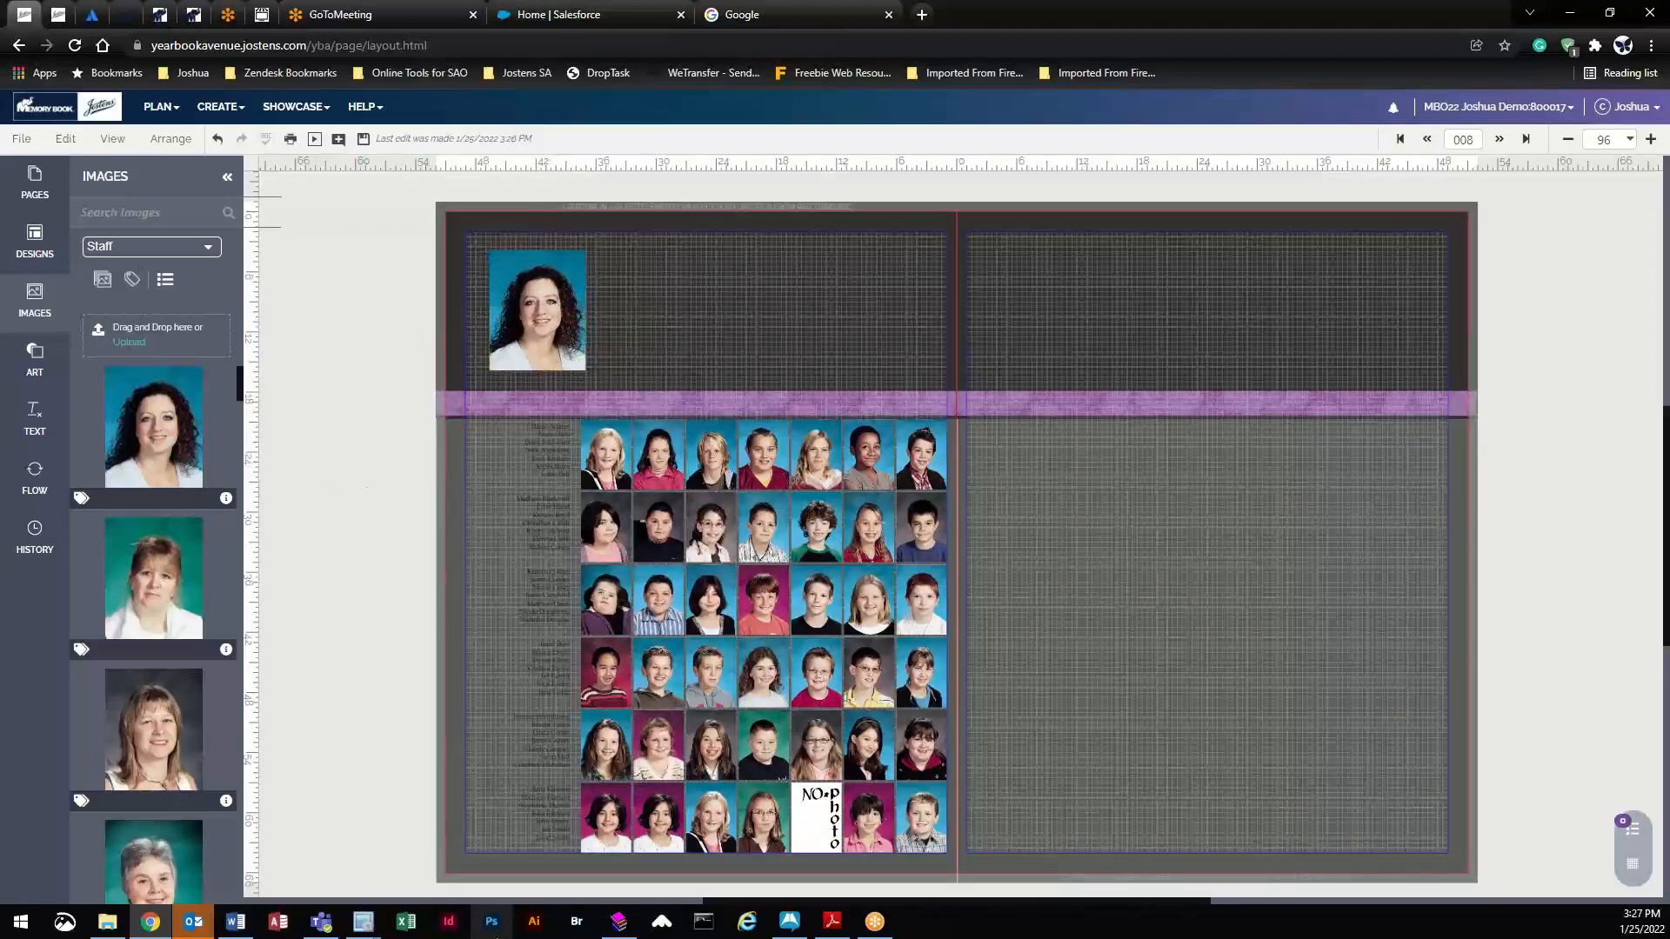
- Add a pale yellow 'large style' text box beside the staff portrait and enlarge its frame
left_click(48, 428)
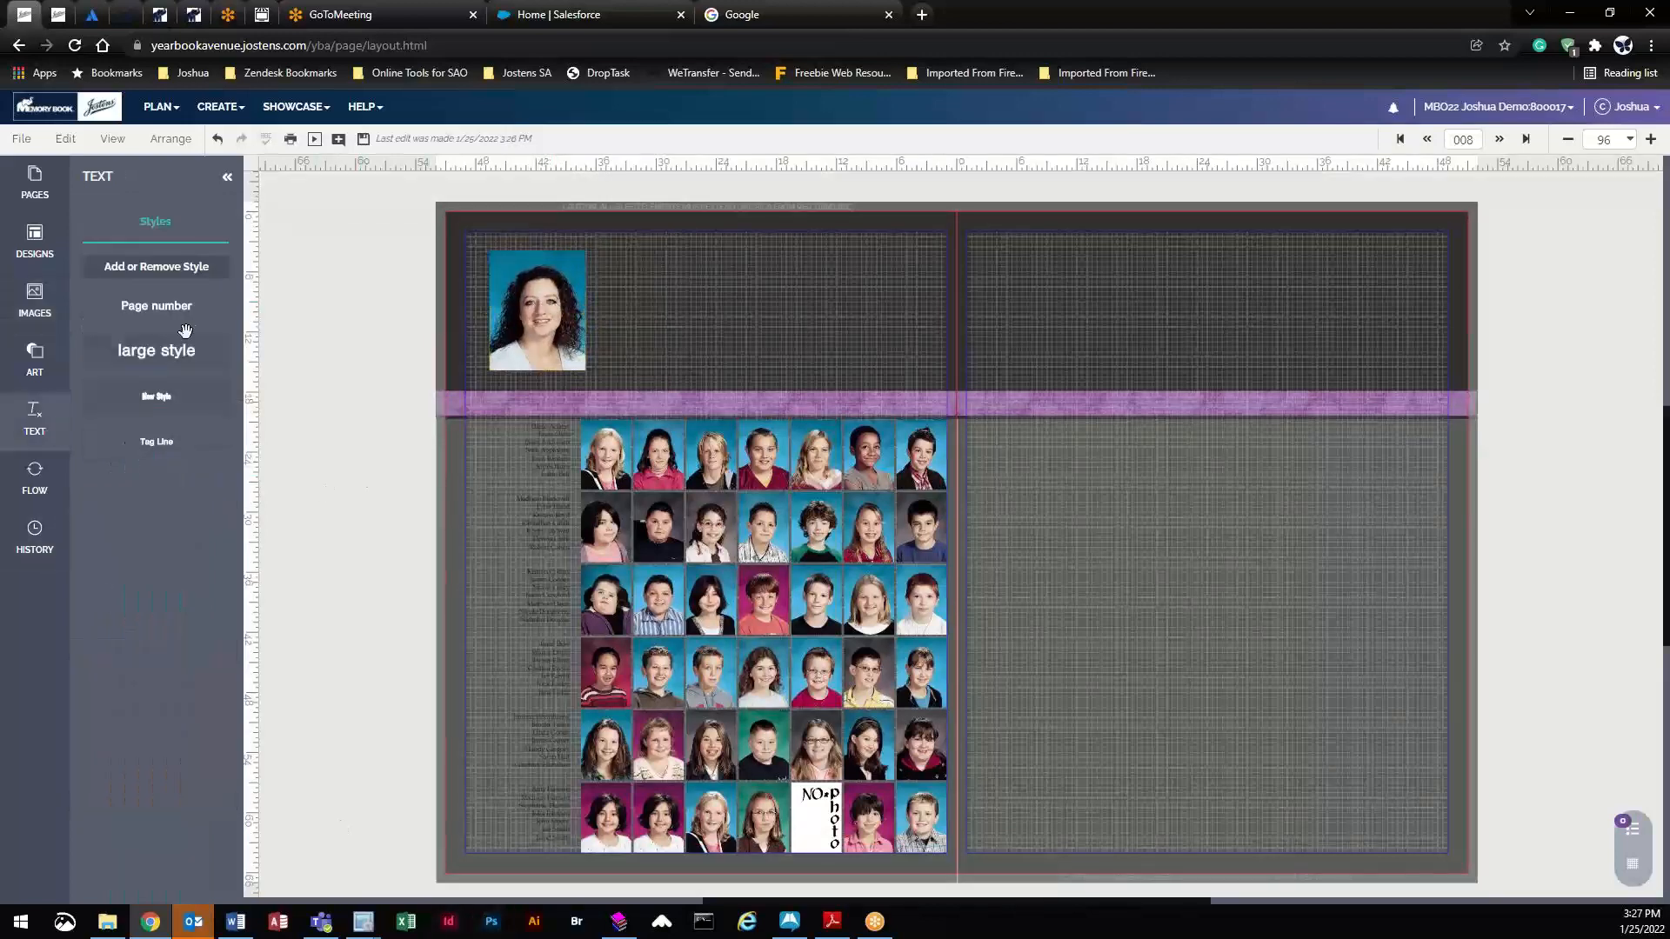
left_click_drag(148, 360, 671, 305)
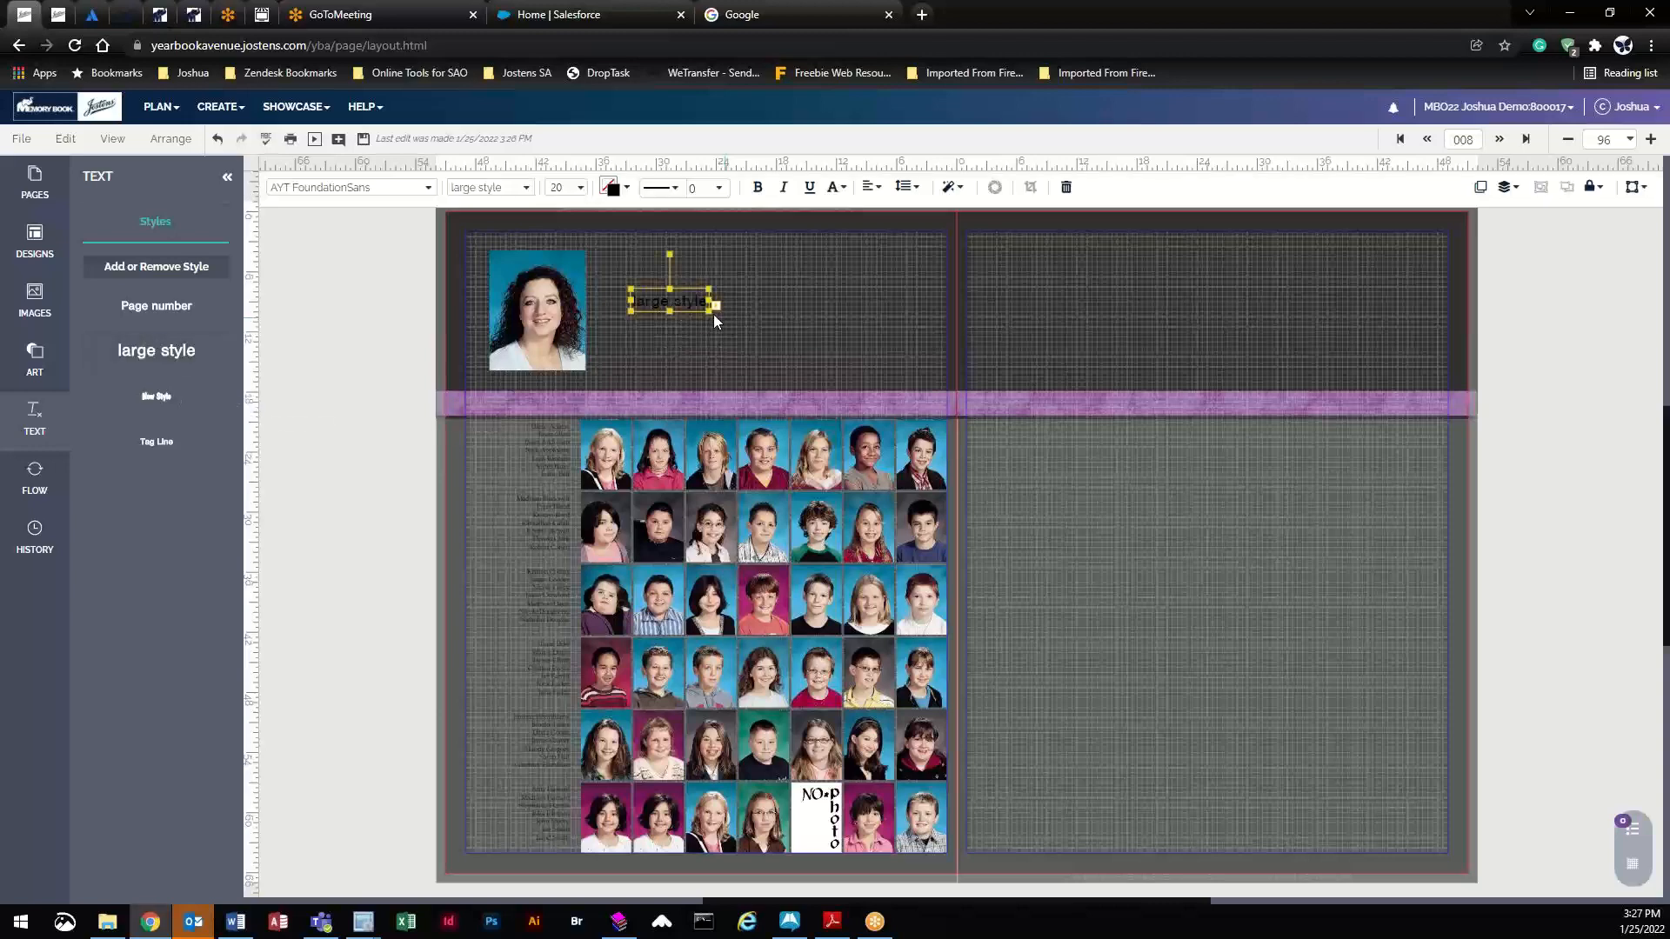
left_click(612, 188)
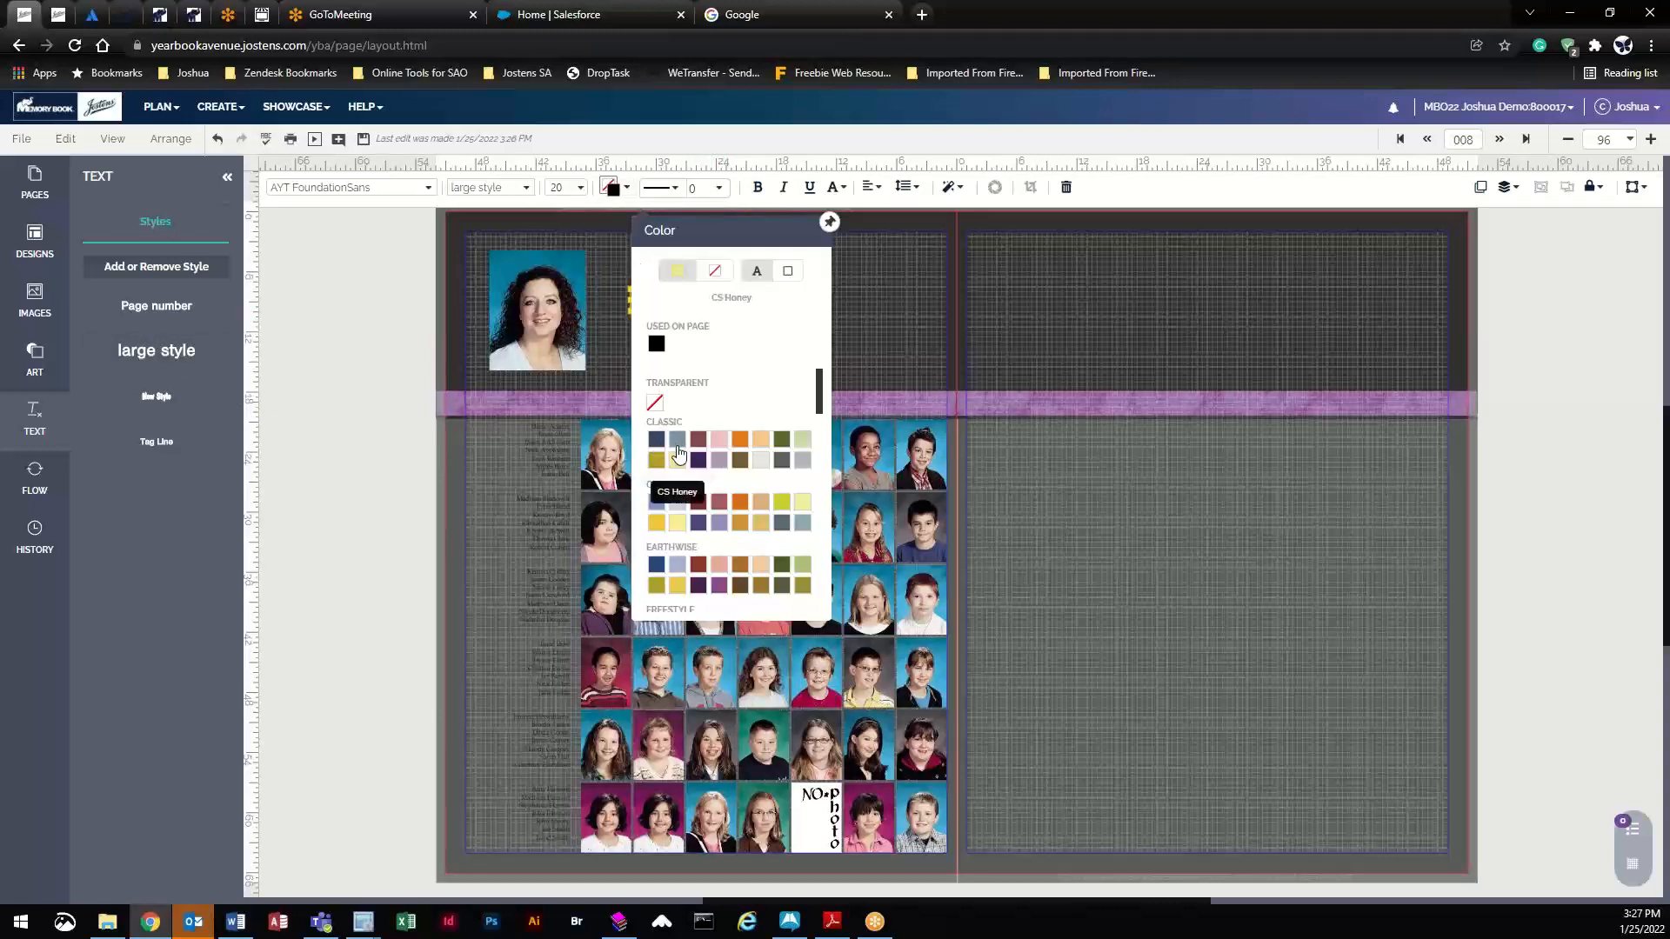
left_click(677, 456)
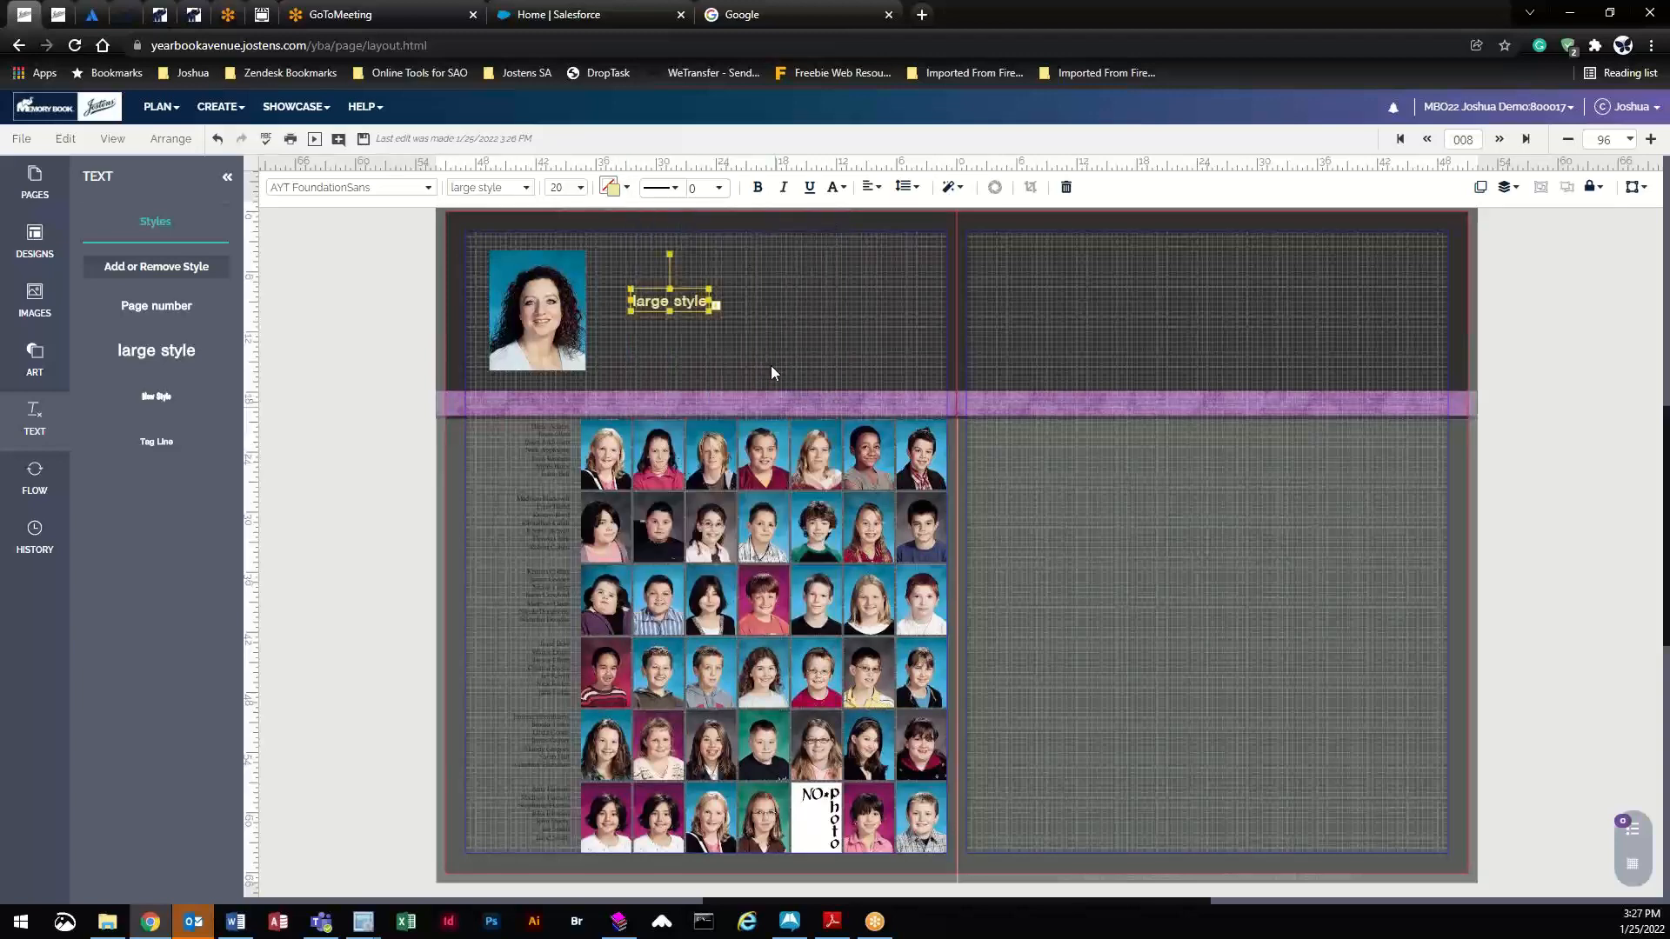
left_click(711, 311)
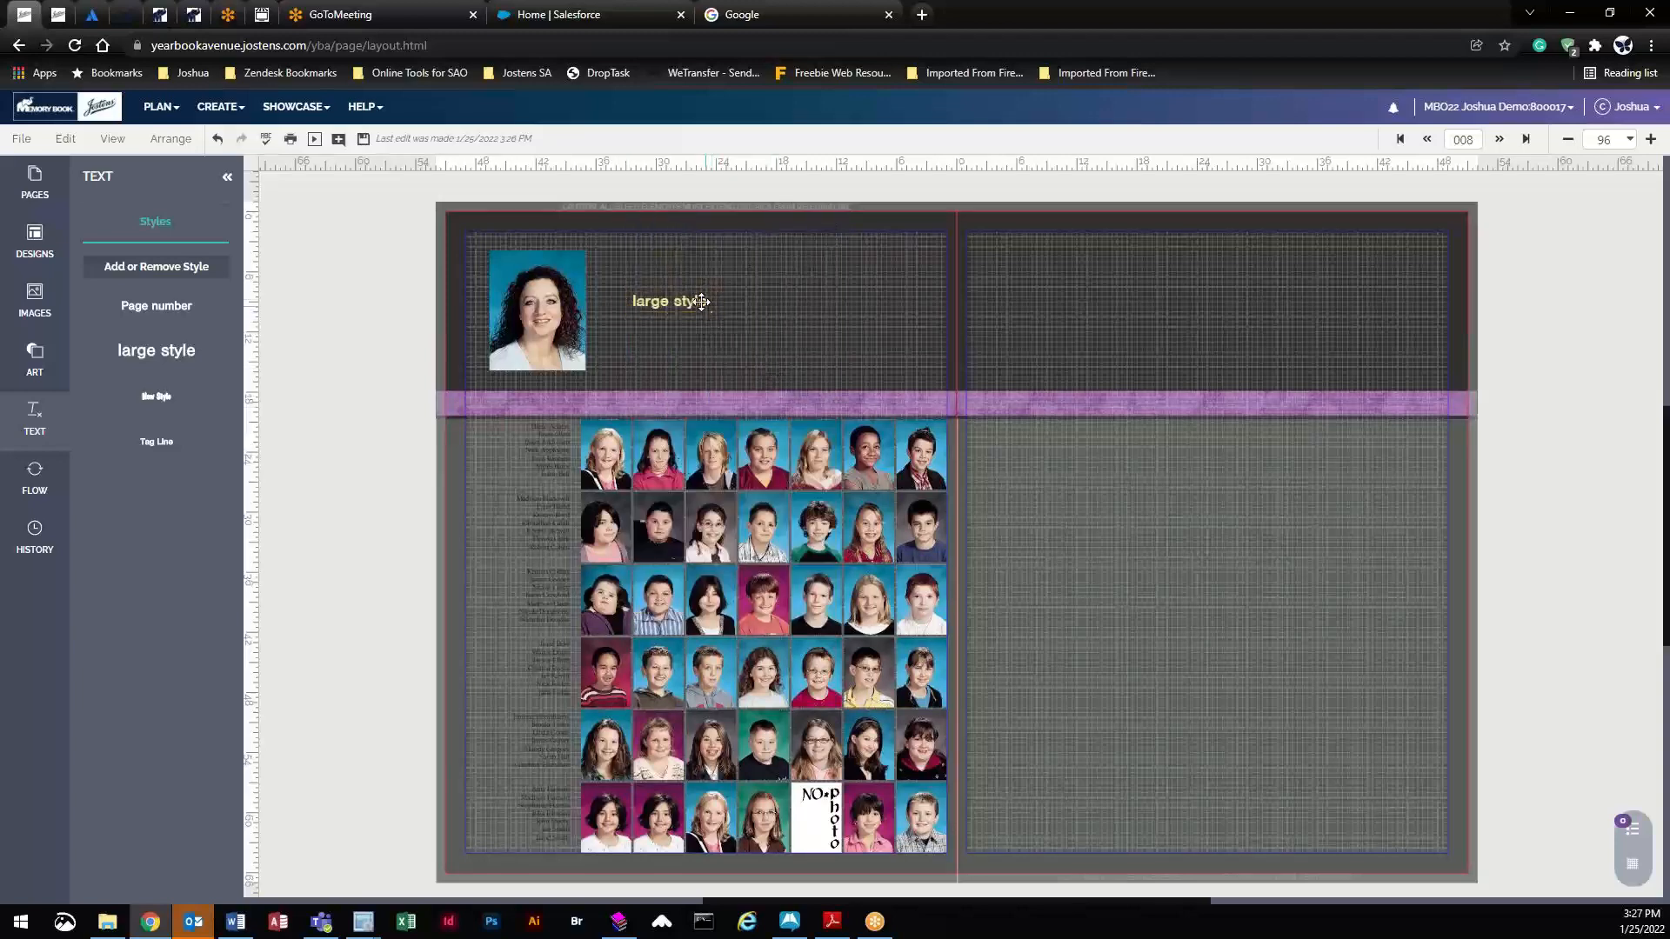
left_click(708, 306)
left_click_drag(709, 310, 921, 365)
left_click_drag(811, 331, 801, 317)
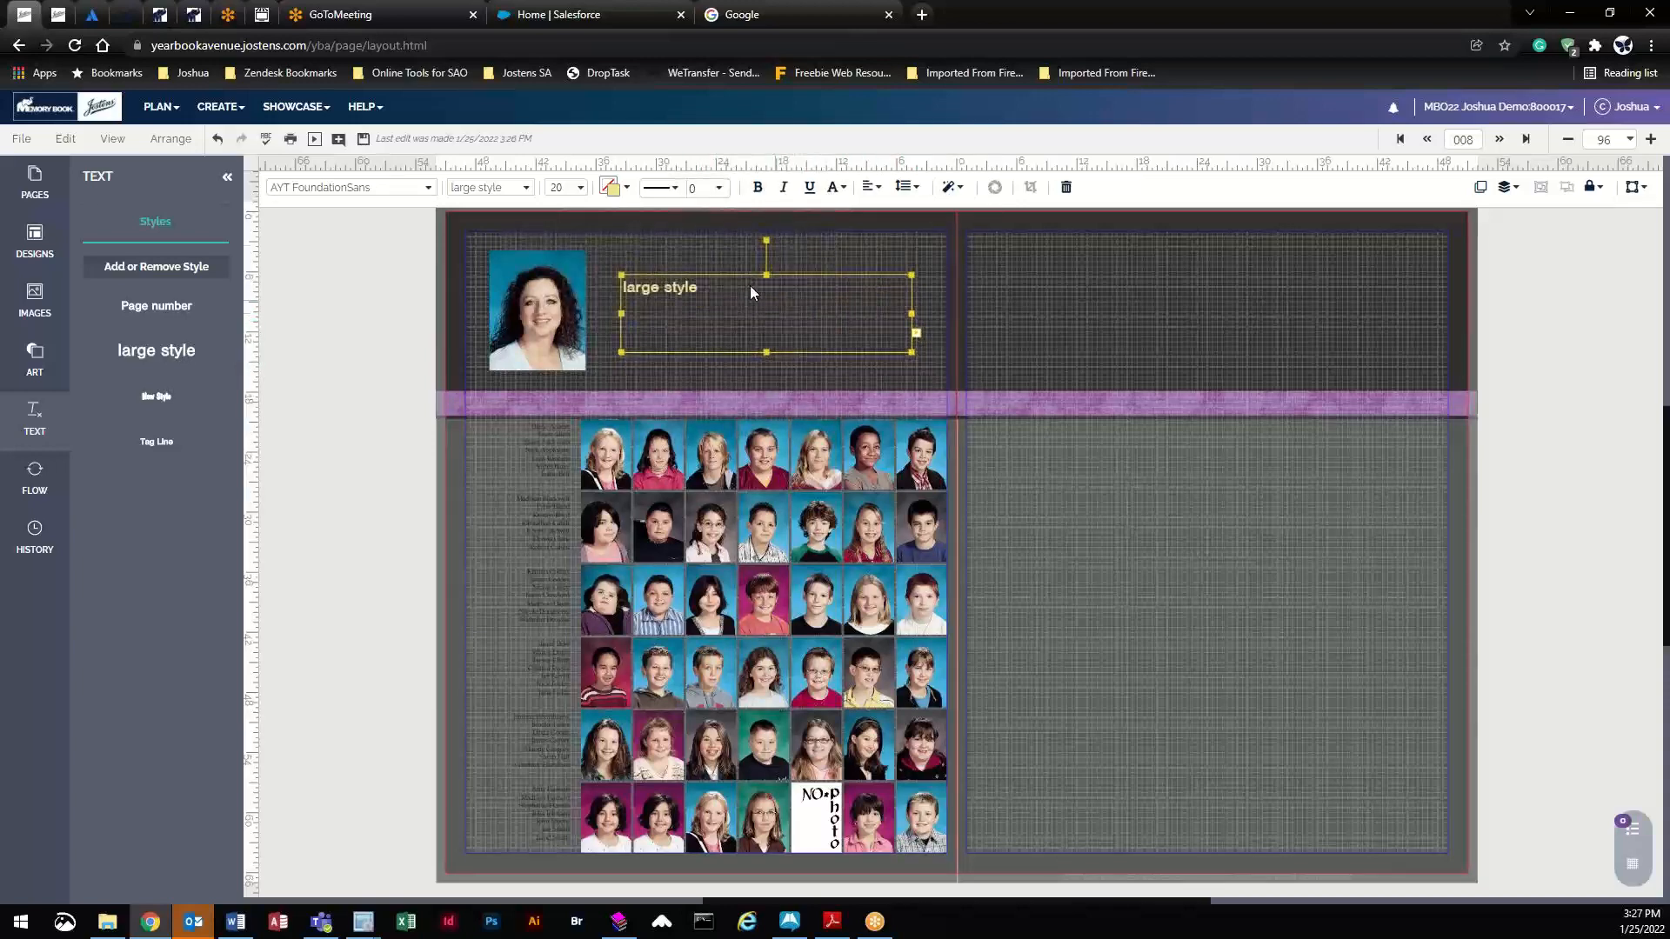
- Set the title to size 54, centre it in its frame, and nudge it left
left_click(580, 188)
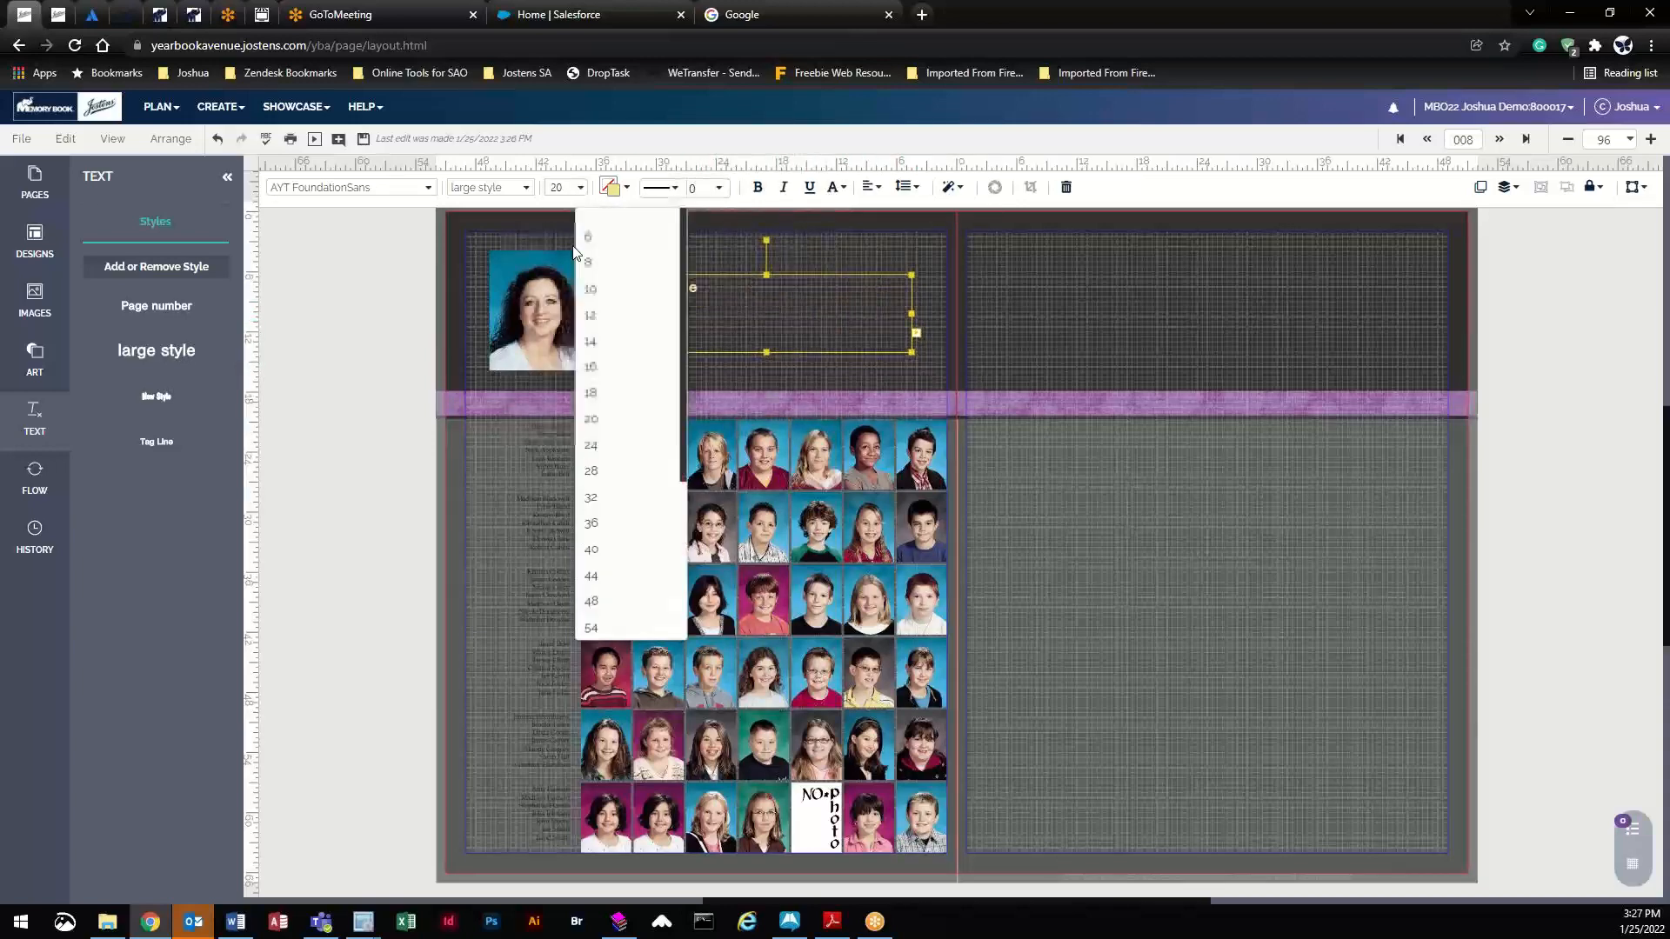
left_click(592, 627)
left_click(839, 311)
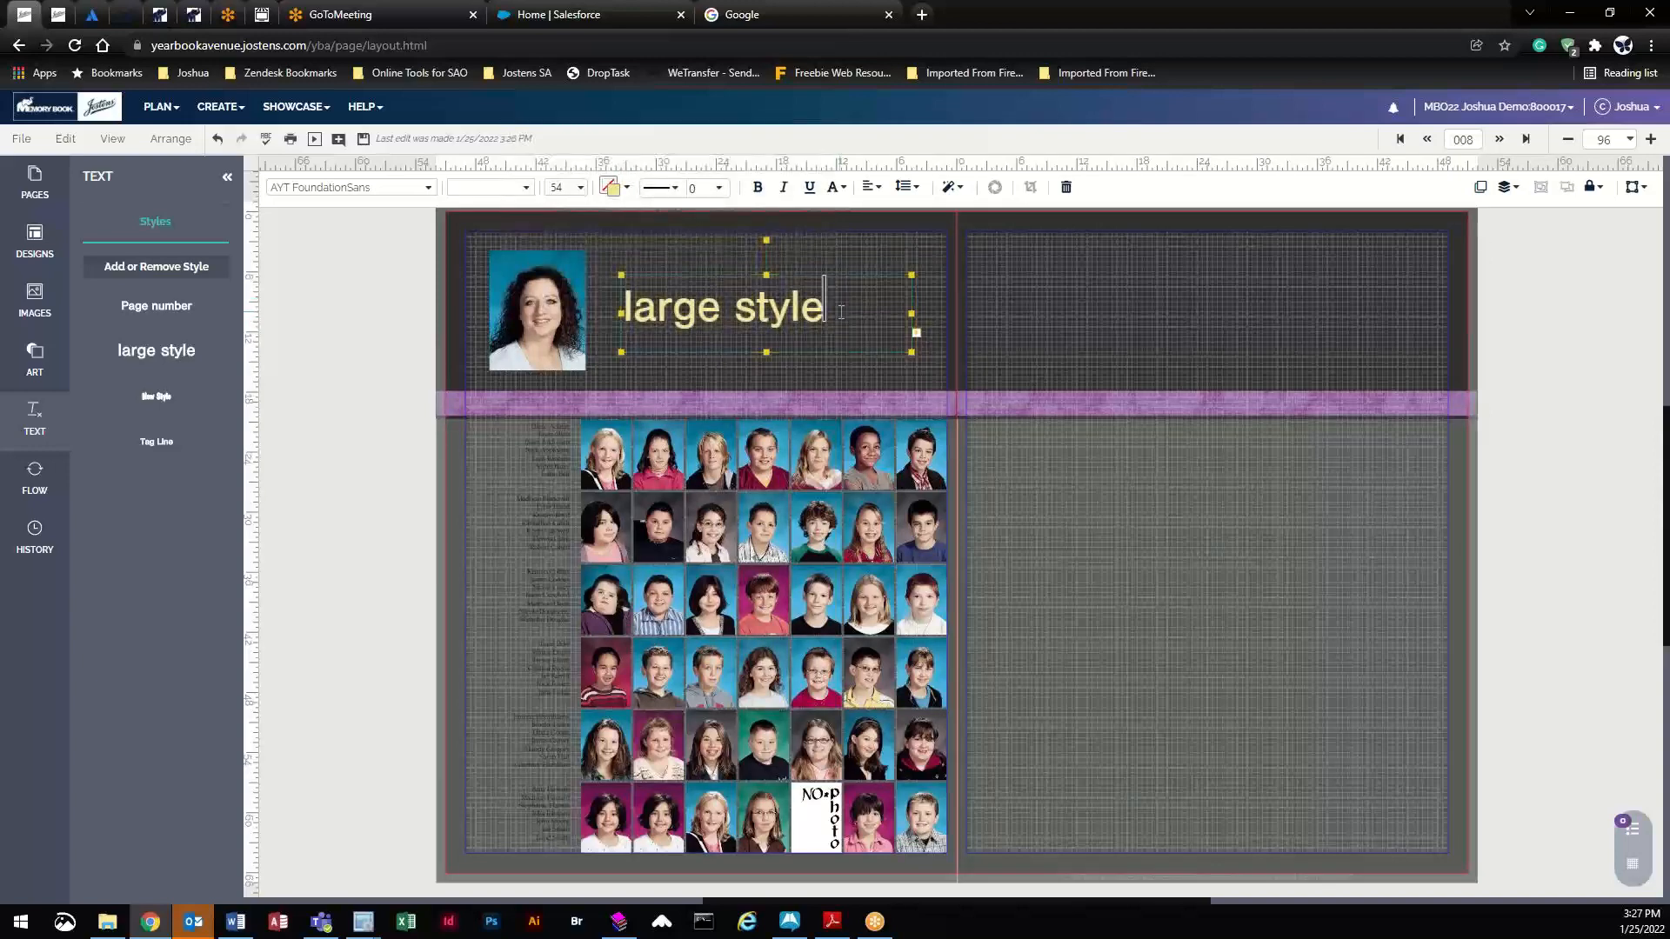
left_click(871, 187)
left_click(936, 282)
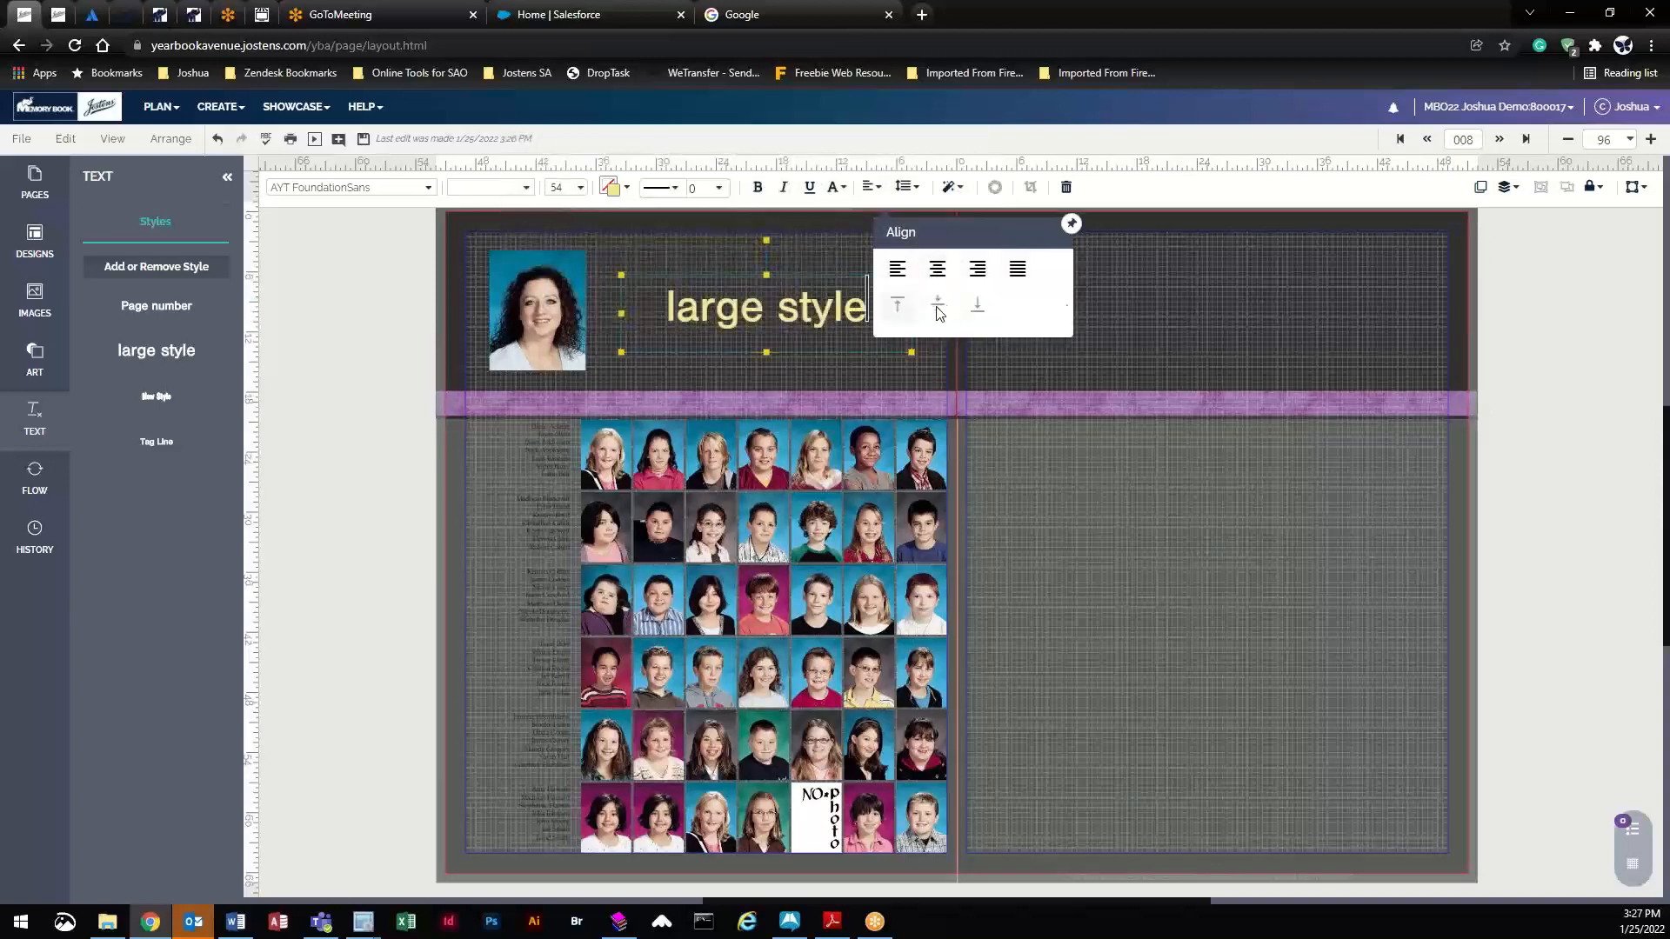
left_click(903, 343)
left_click_drag(773, 314, 761, 313)
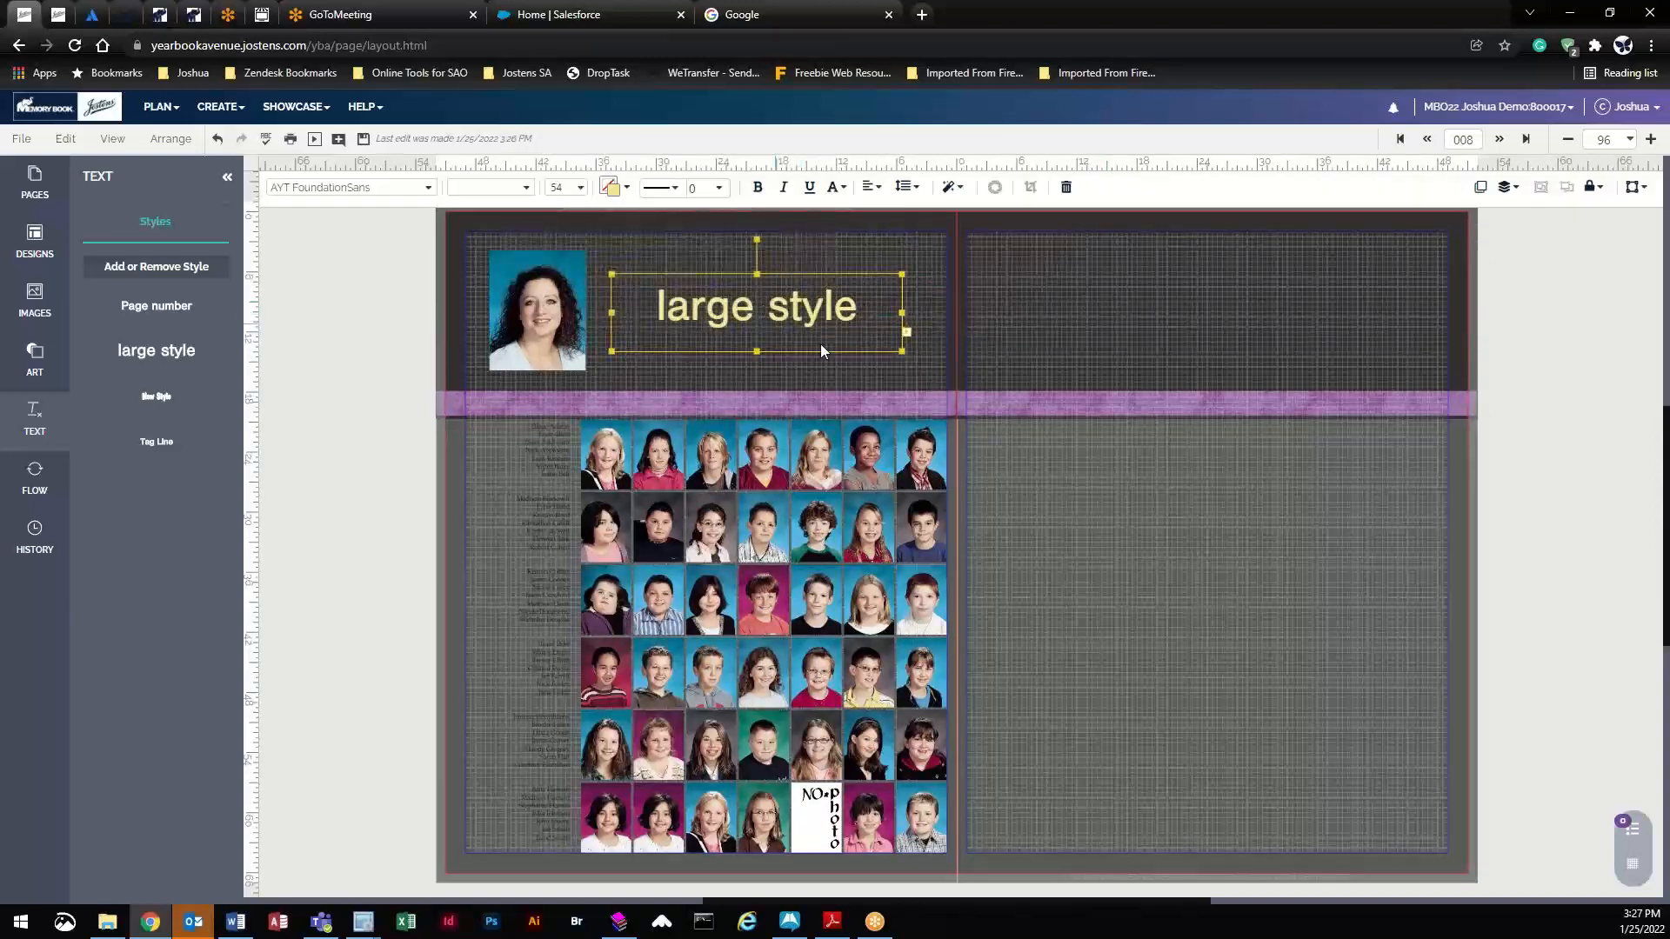
left_click(1002, 303)
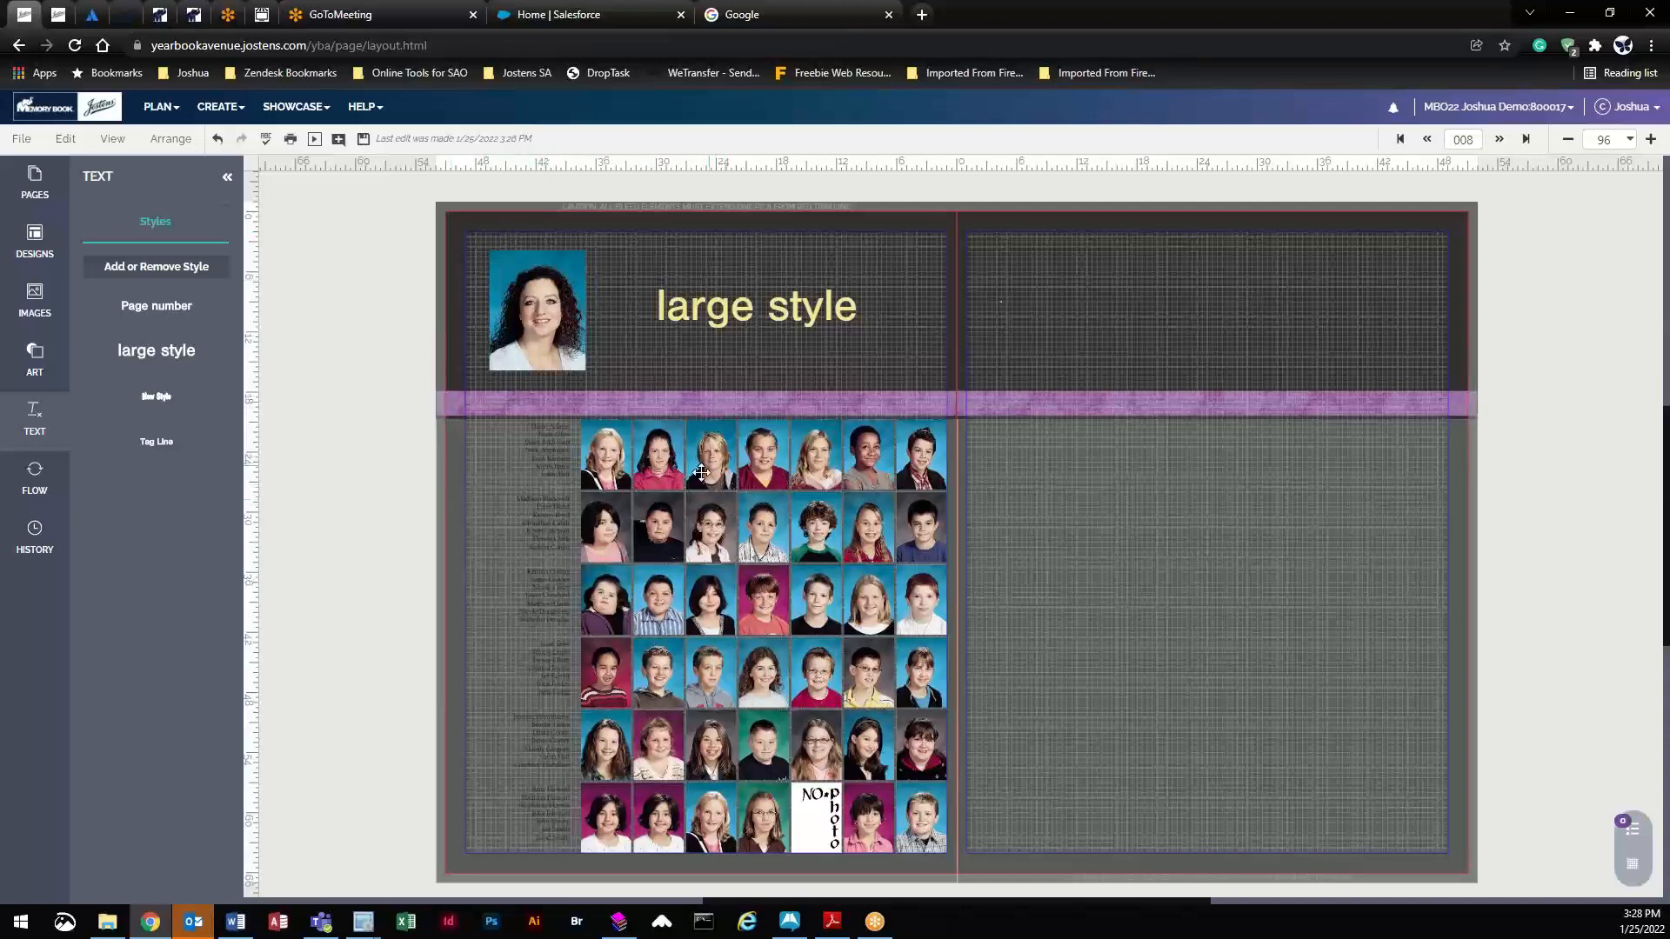
- Select the left page's photo grid to view its Adkins-5 flow settings, 42 images flowed
left_click(769, 454)
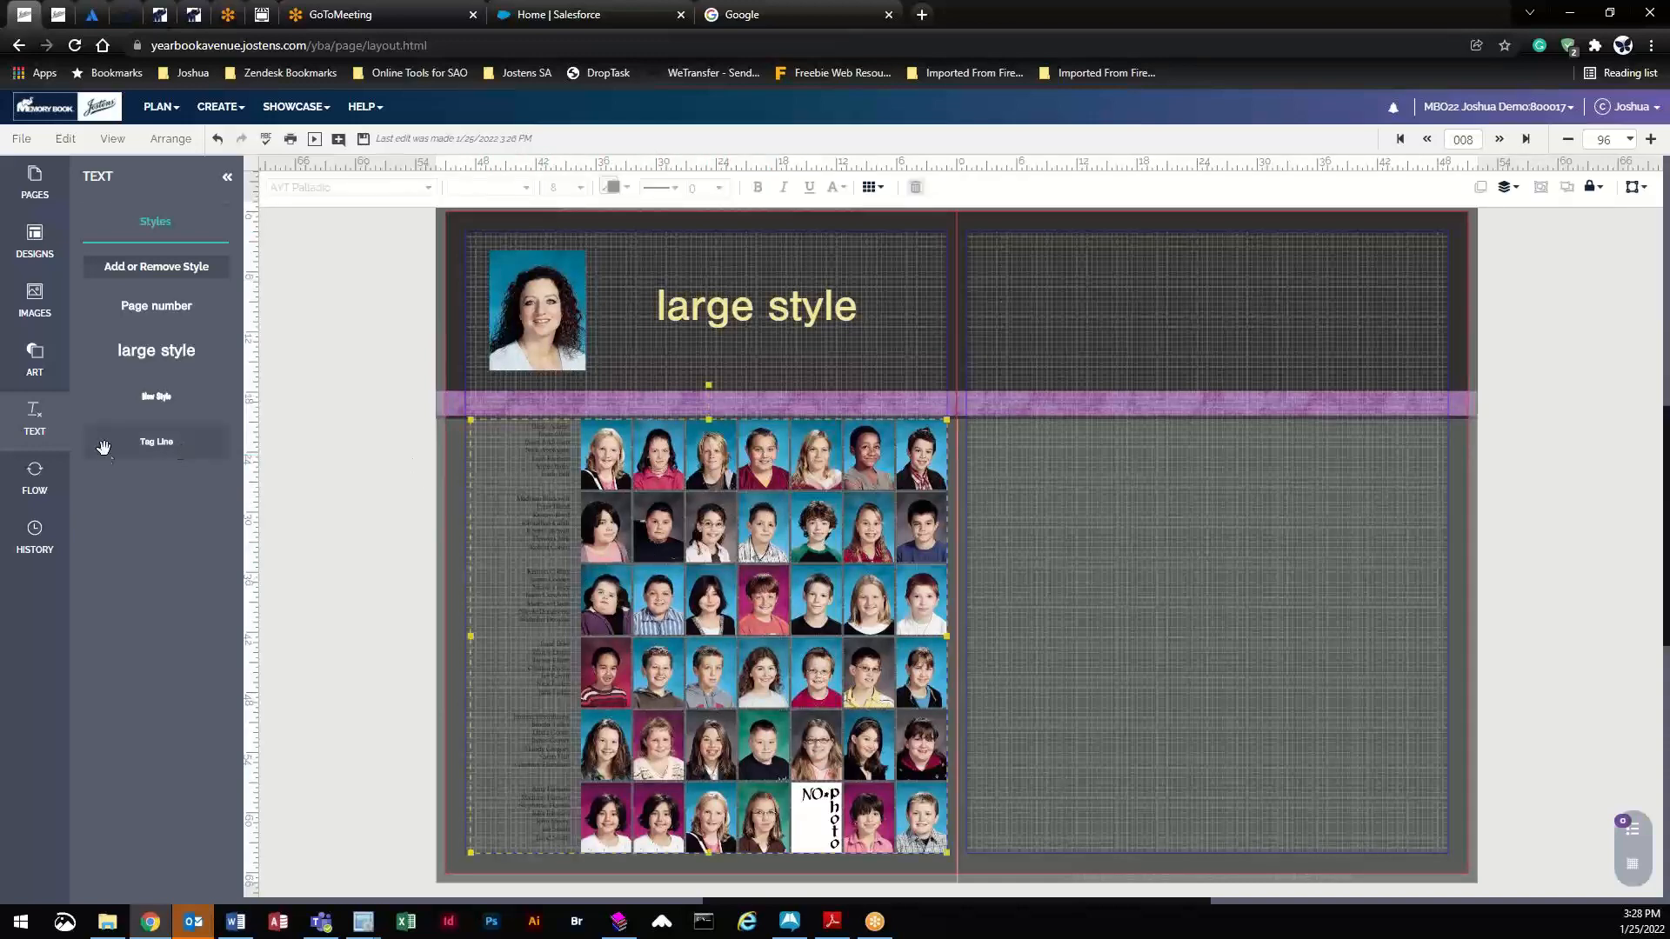
left_click(34, 477)
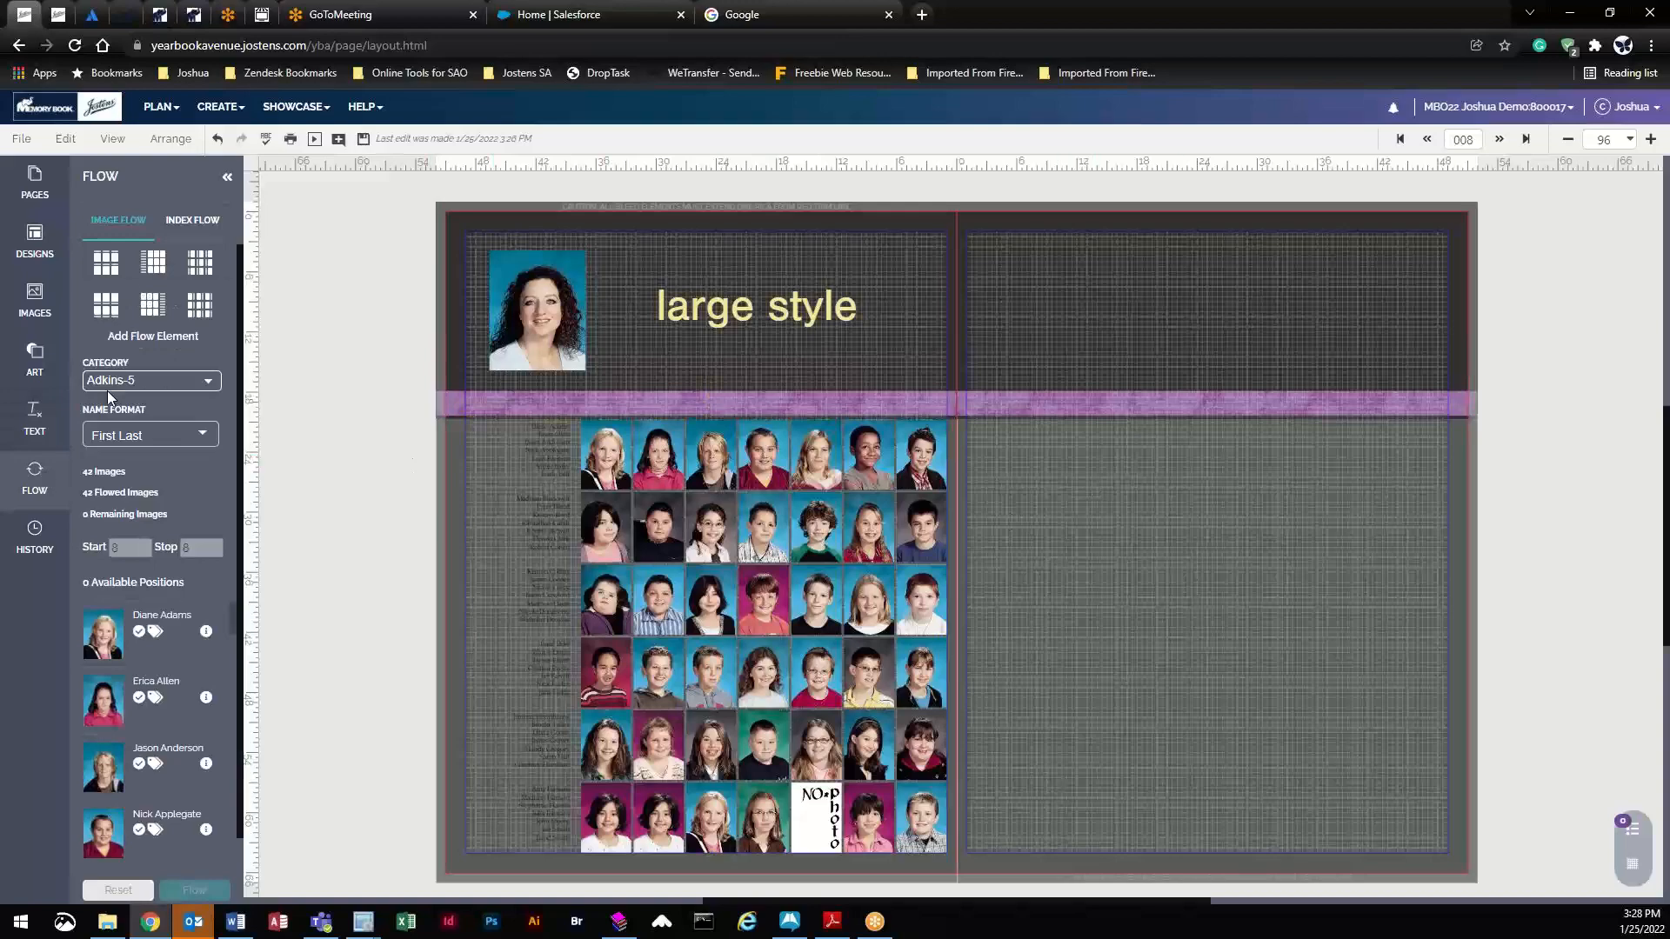
- Place a new portrait flow grid on the right page with 6 rows and 7p6 portrait height
left_click_drag(148, 301, 1164, 549)
left_click(869, 189)
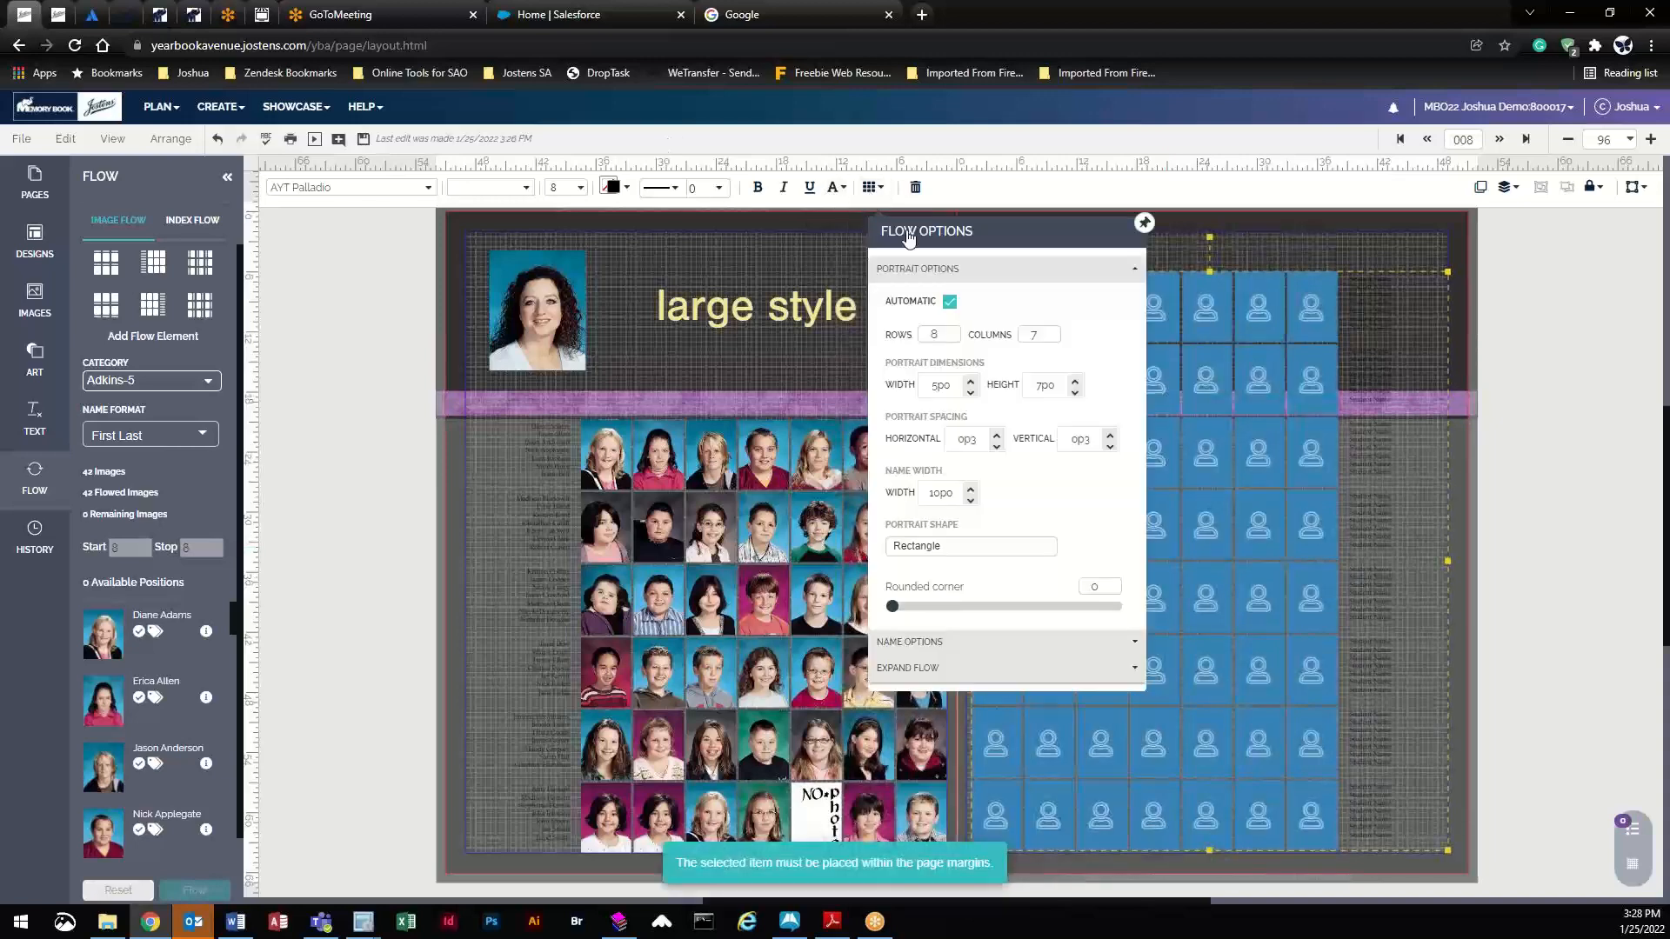
left_click(953, 341)
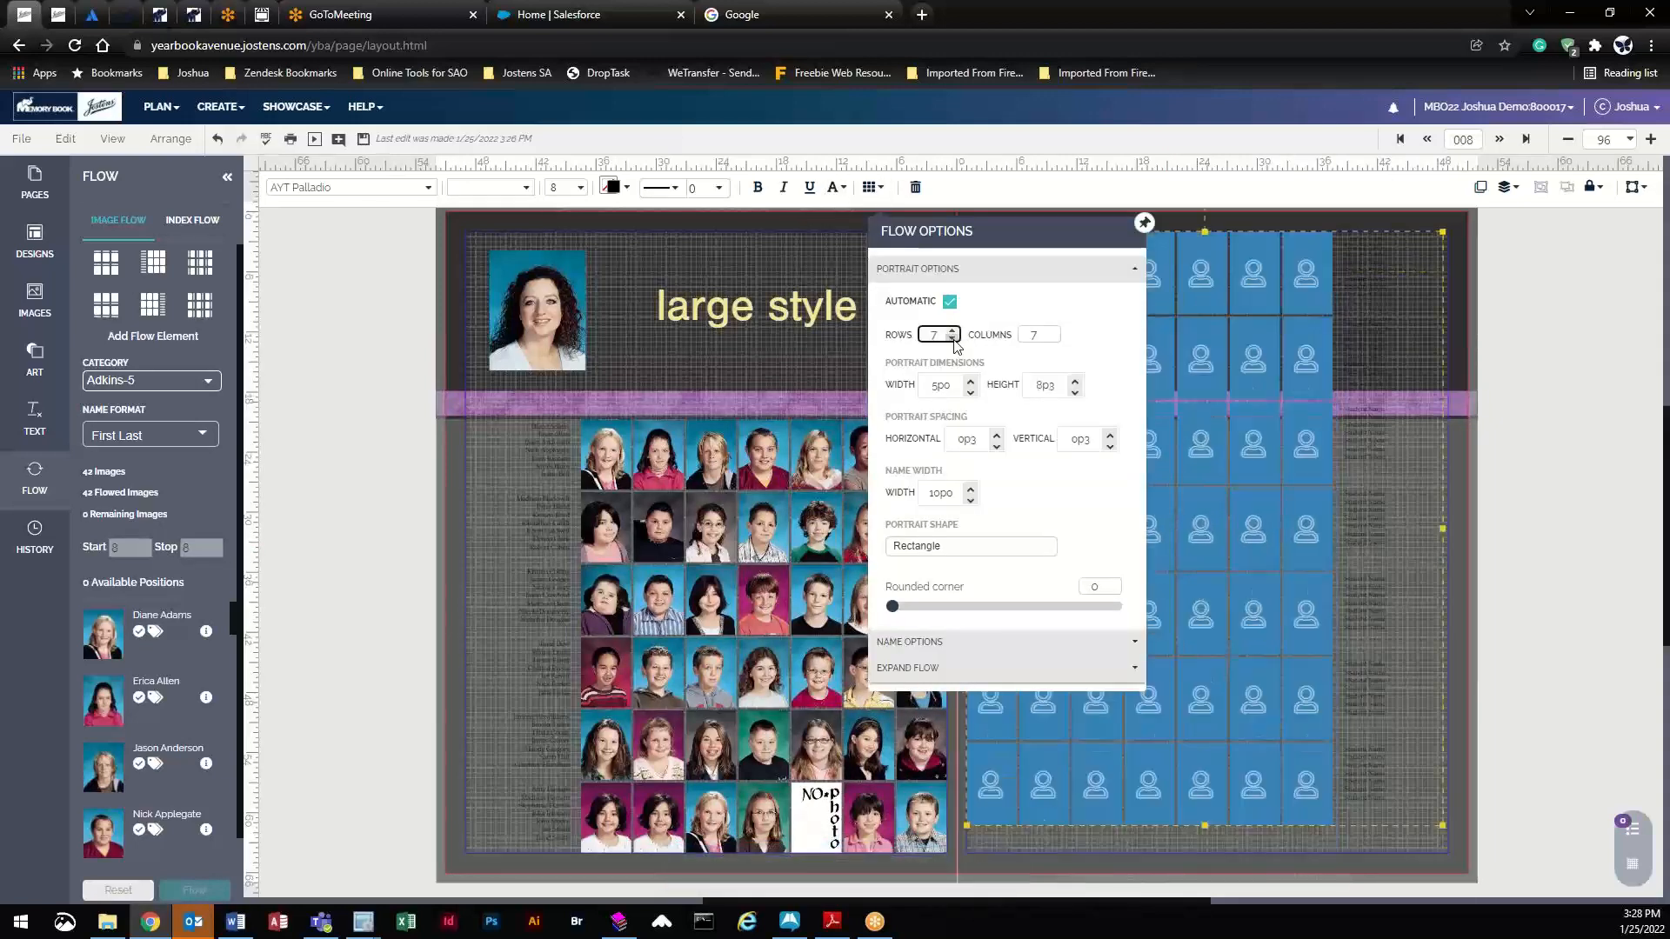
left_click(953, 341)
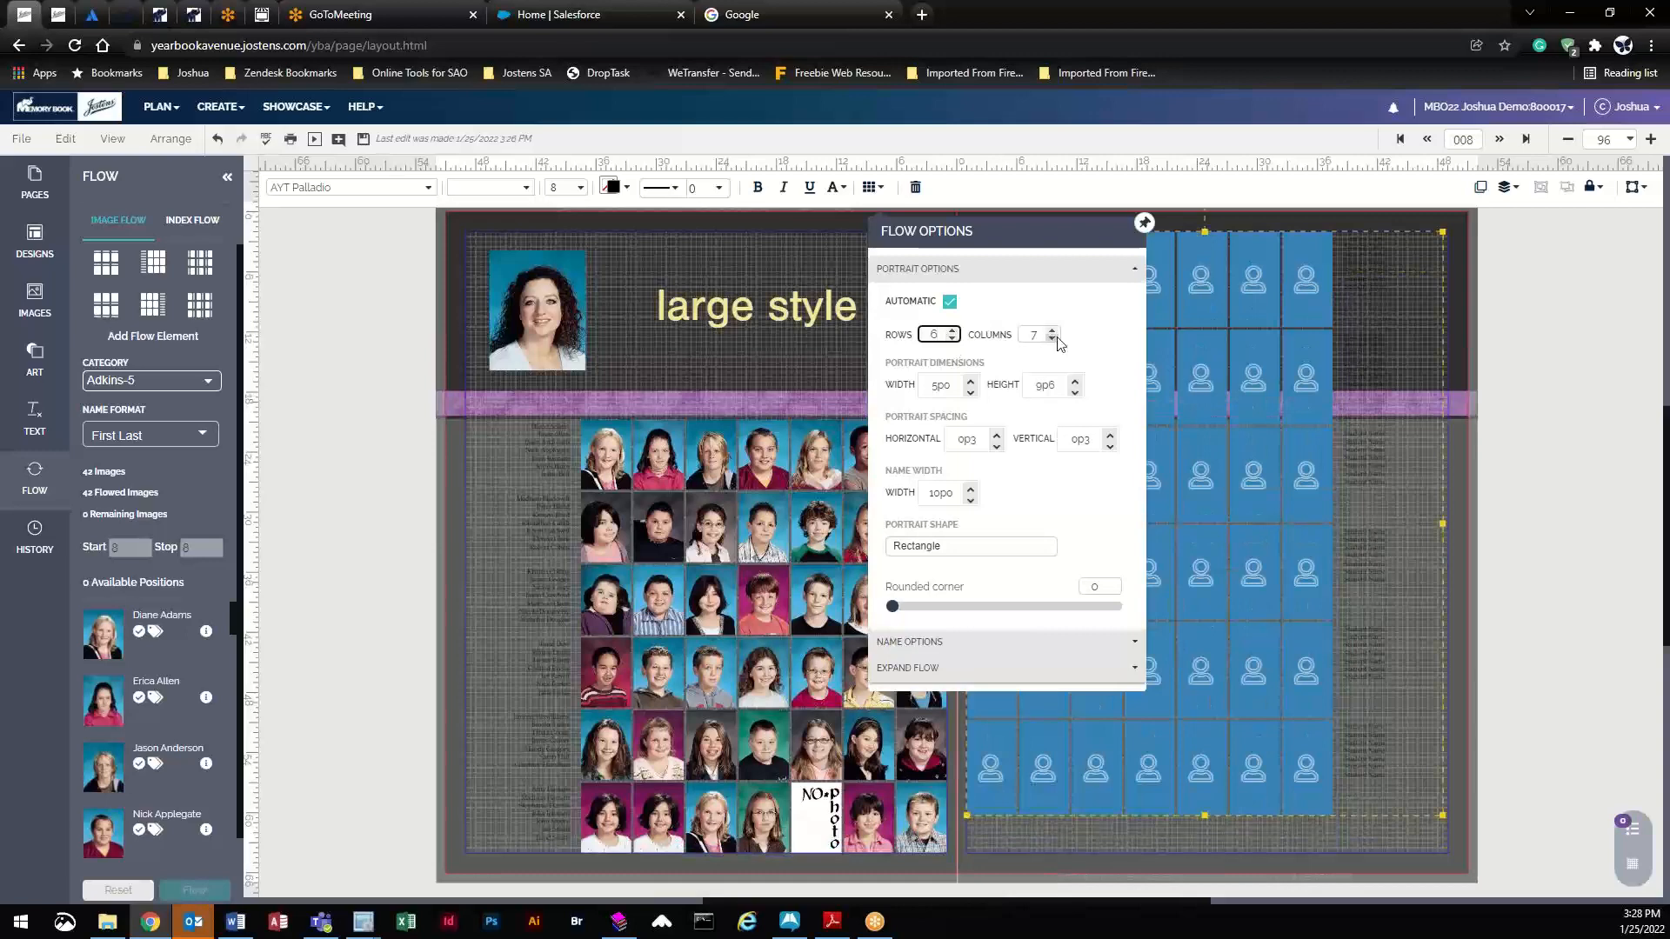
left_click(1075, 391)
left_click(1075, 391)
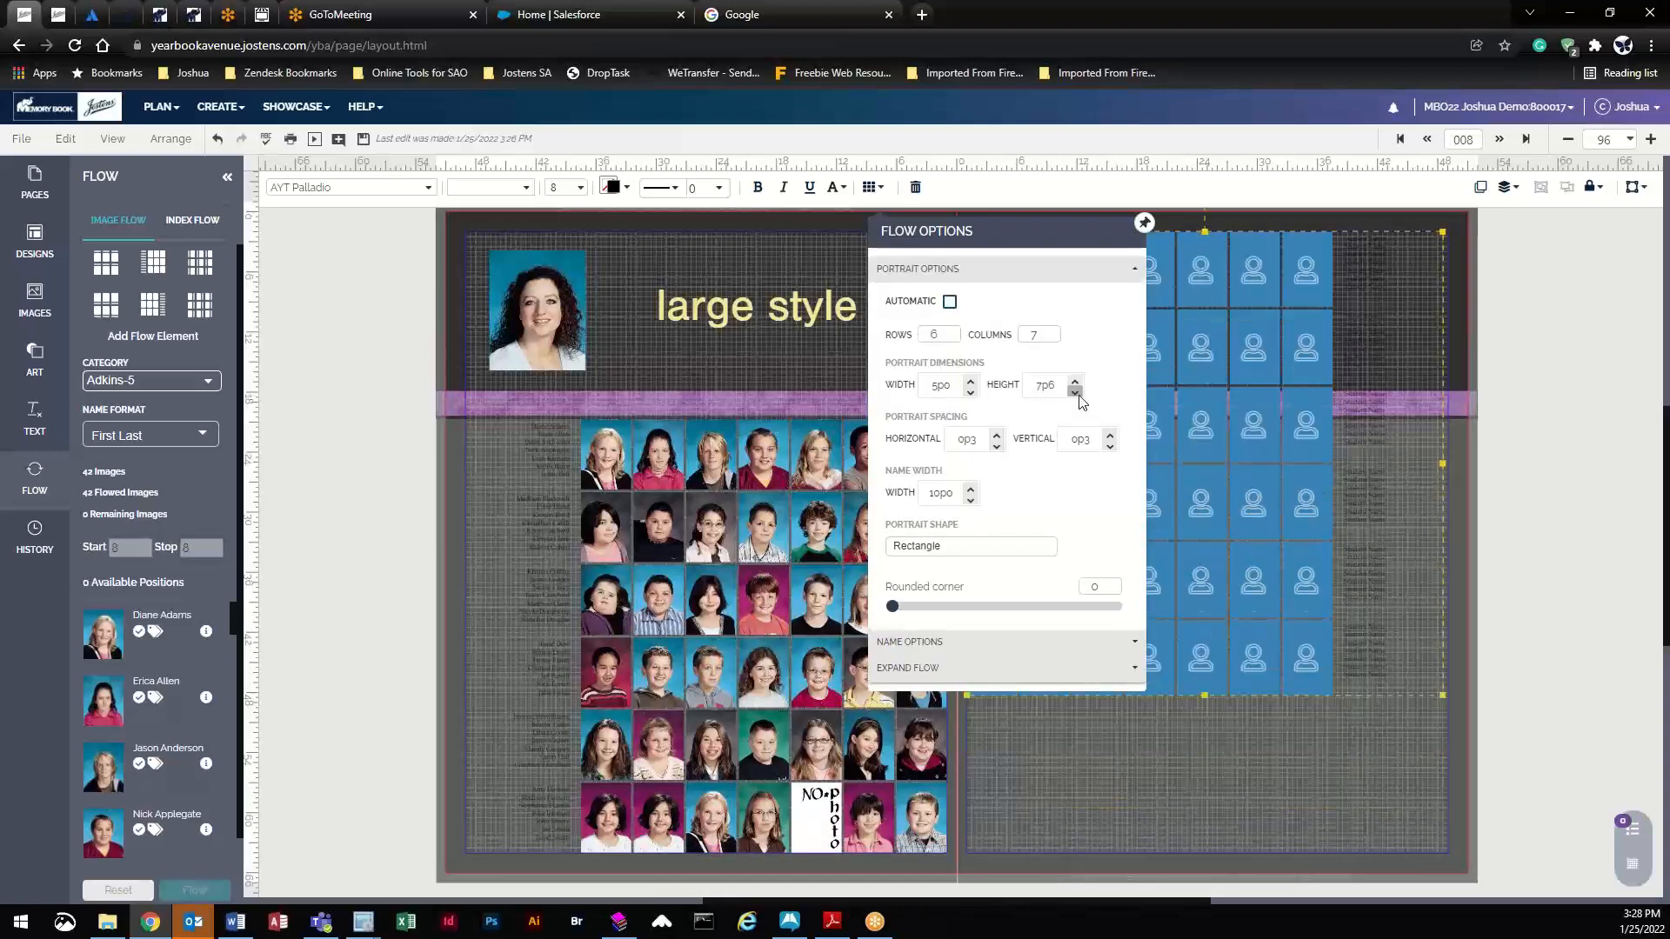
- Move the portrait grid below the purple band, shrinking the portrait height one more step
left_click_drag(1256, 314, 1255, 467)
left_click(872, 187)
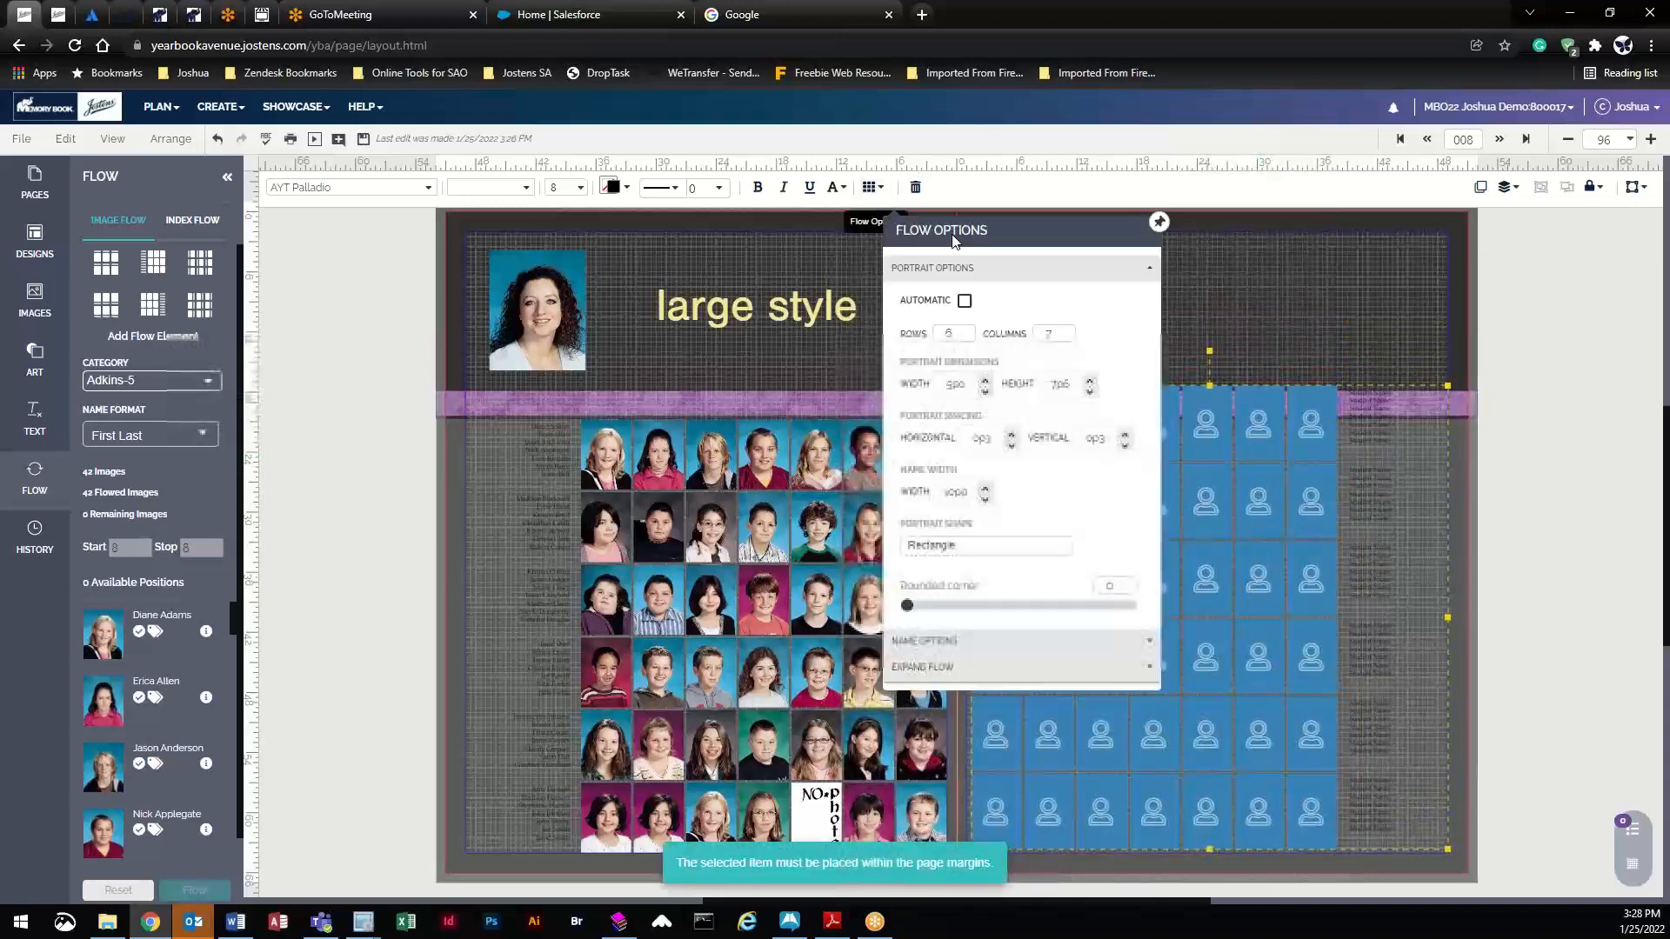
left_click(1089, 394)
left_click_drag(1237, 428, 1238, 476)
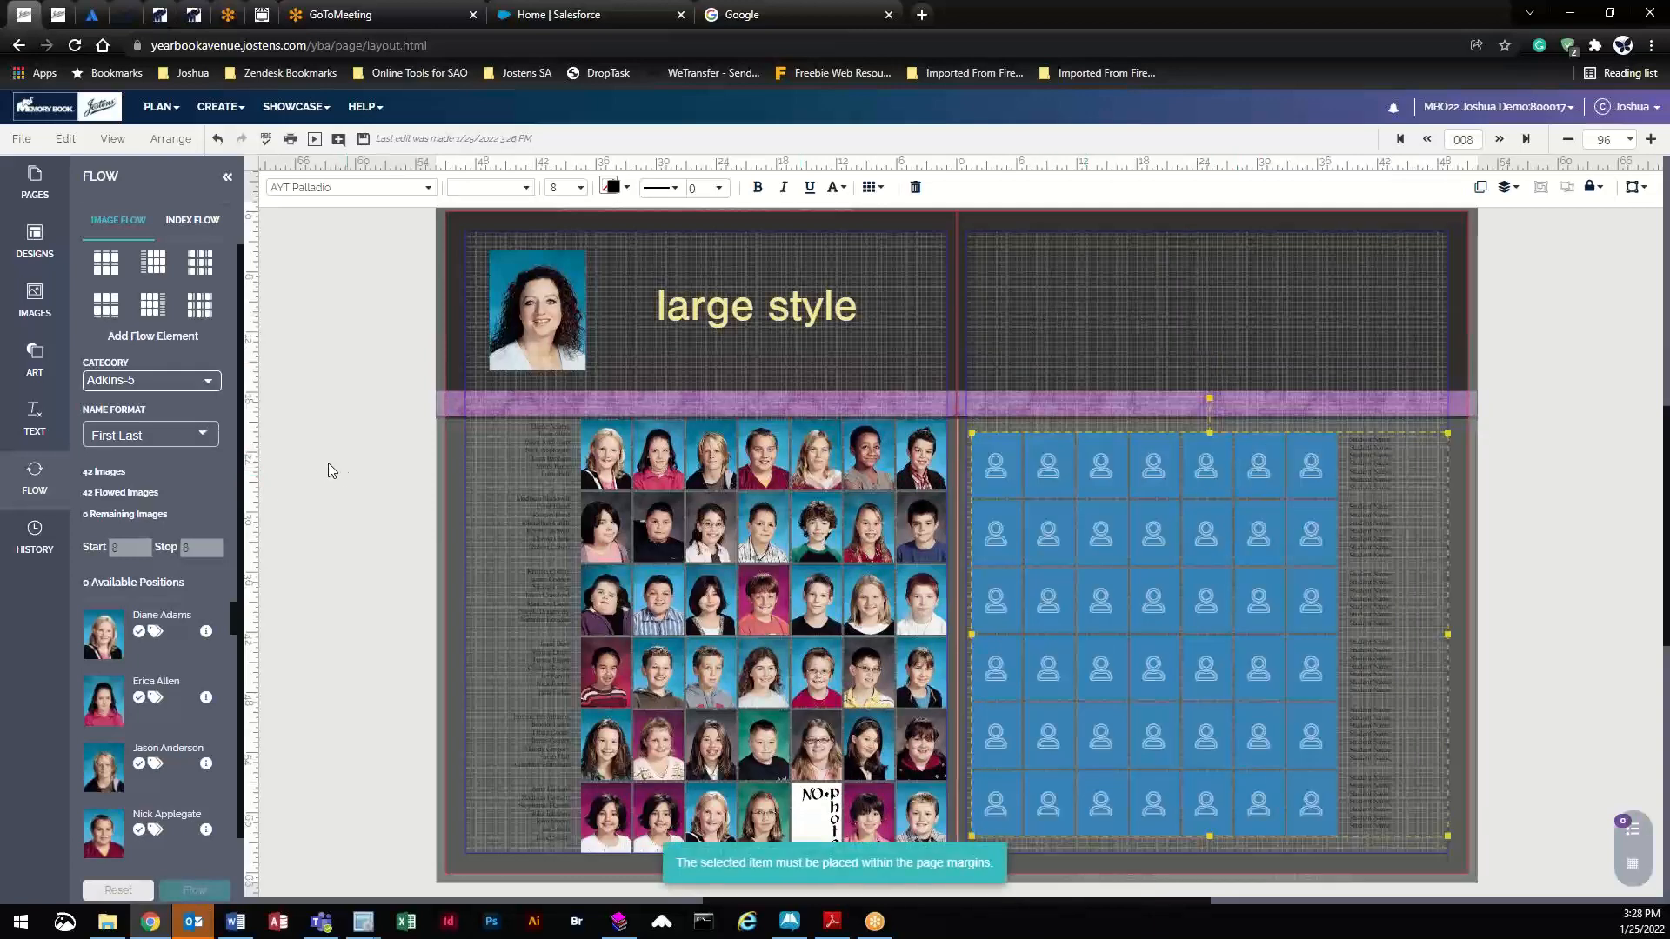
- Add the second staff portrait at the top right of the right page
left_click(51, 314)
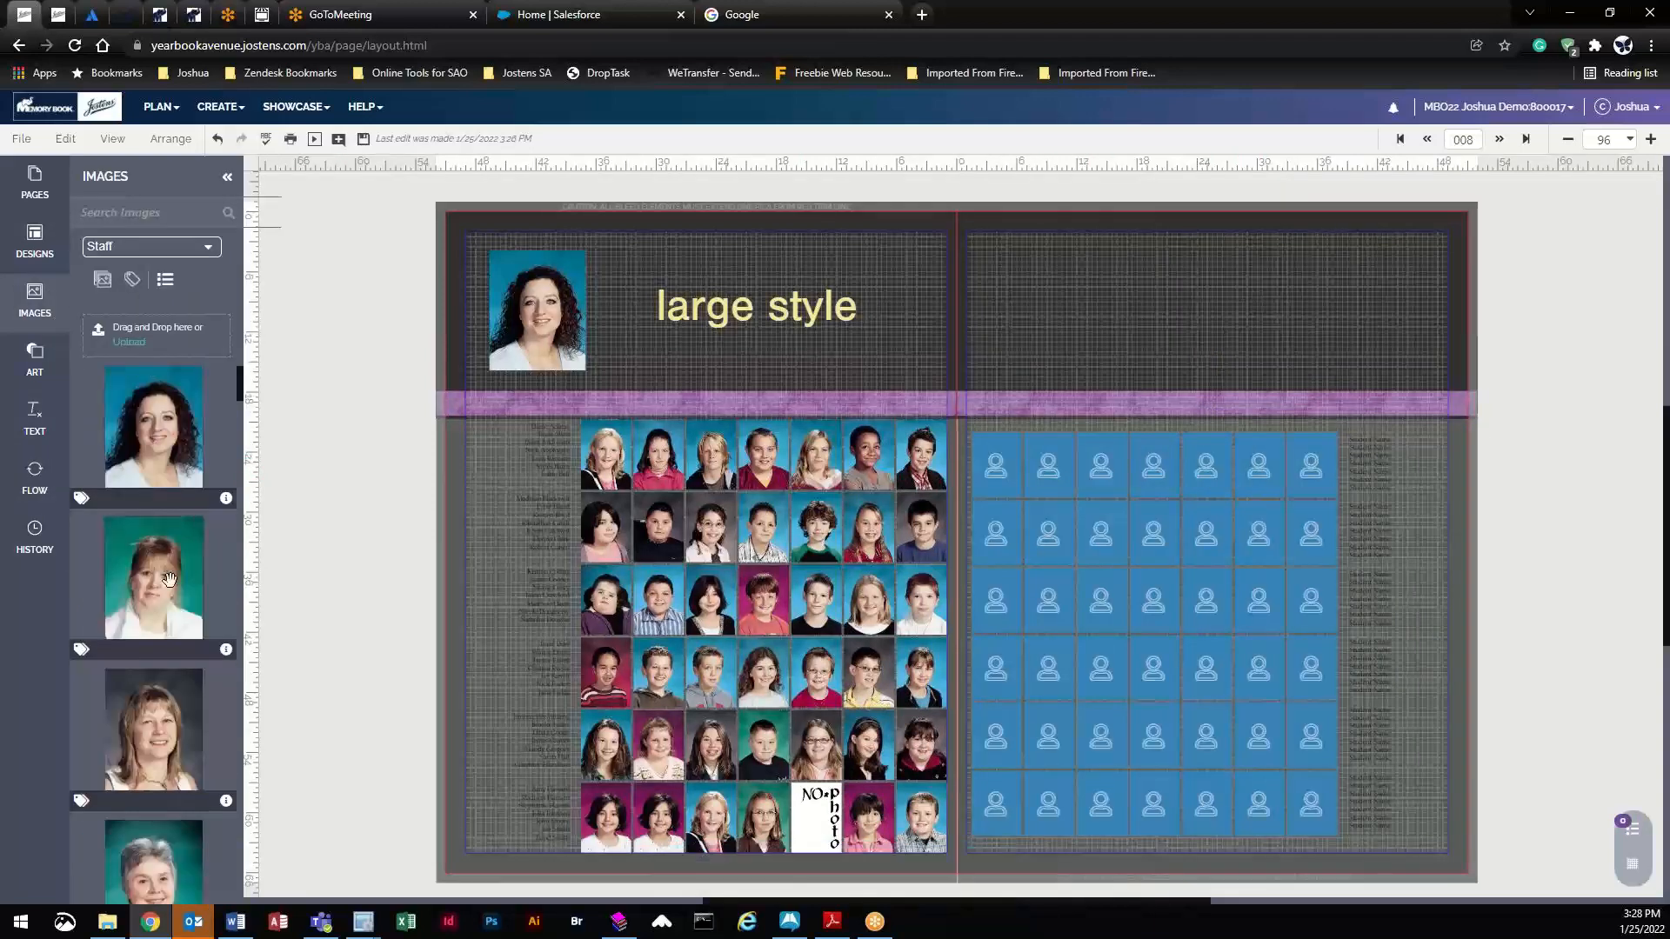
double_click(167, 578)
left_click_drag(546, 310, 1416, 306)
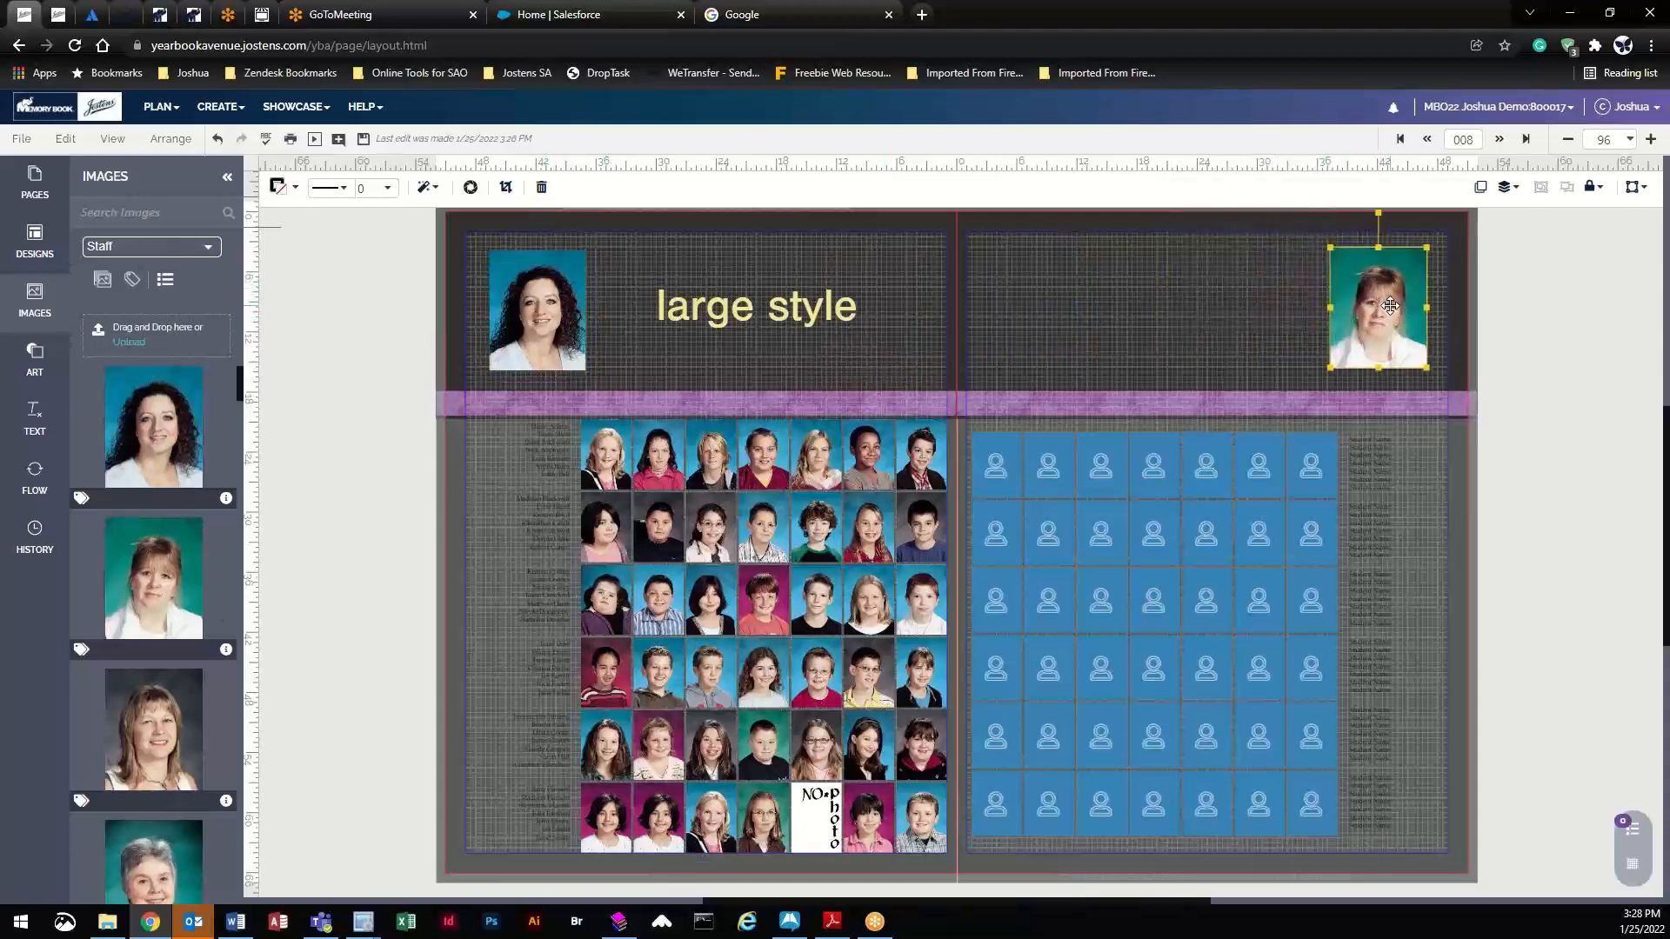
- Set the right page grid's flow category to Dohl-3 with start and stop positions 9
left_click(1214, 558)
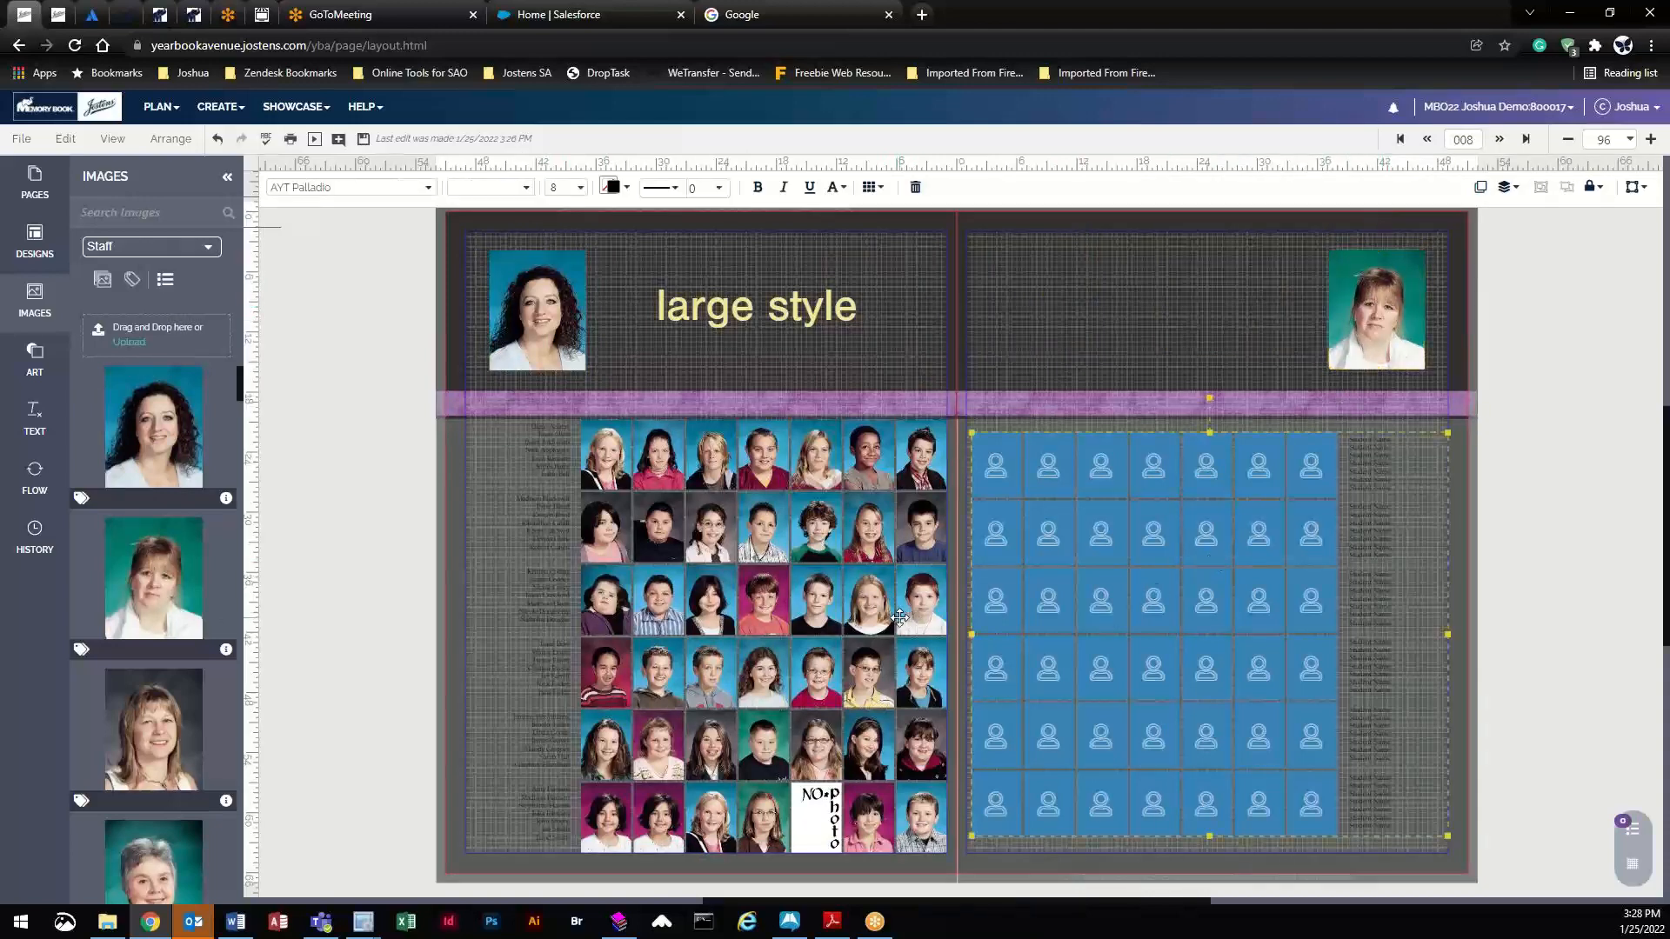
left_click(61, 470)
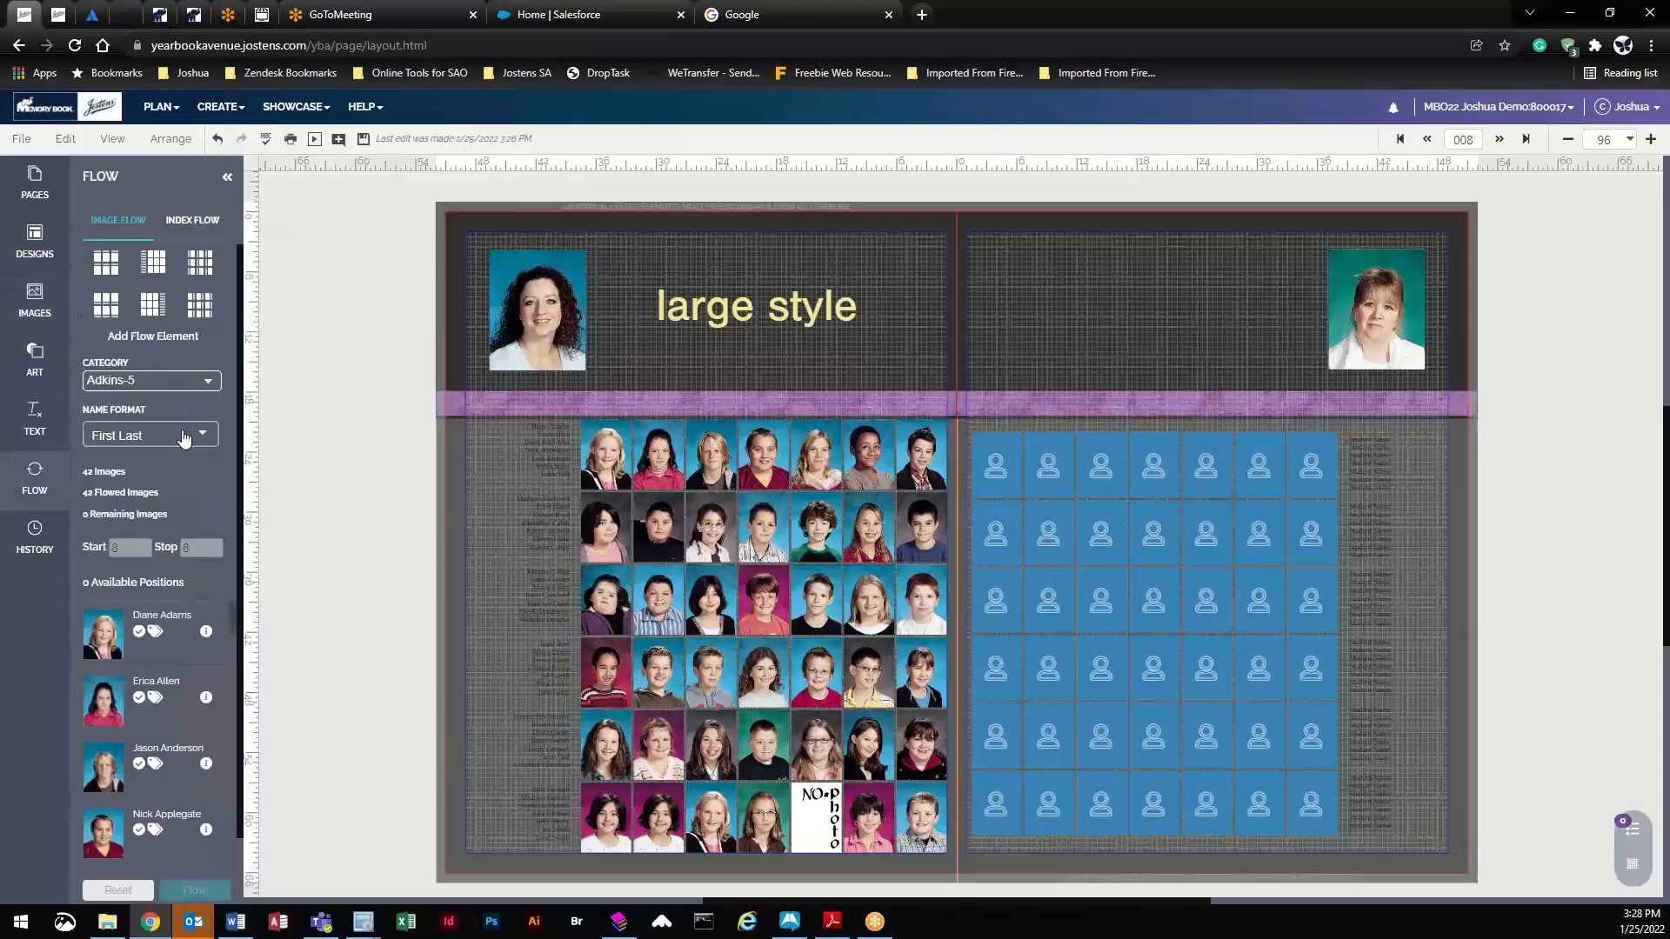
left_click(154, 383)
left_click(143, 429)
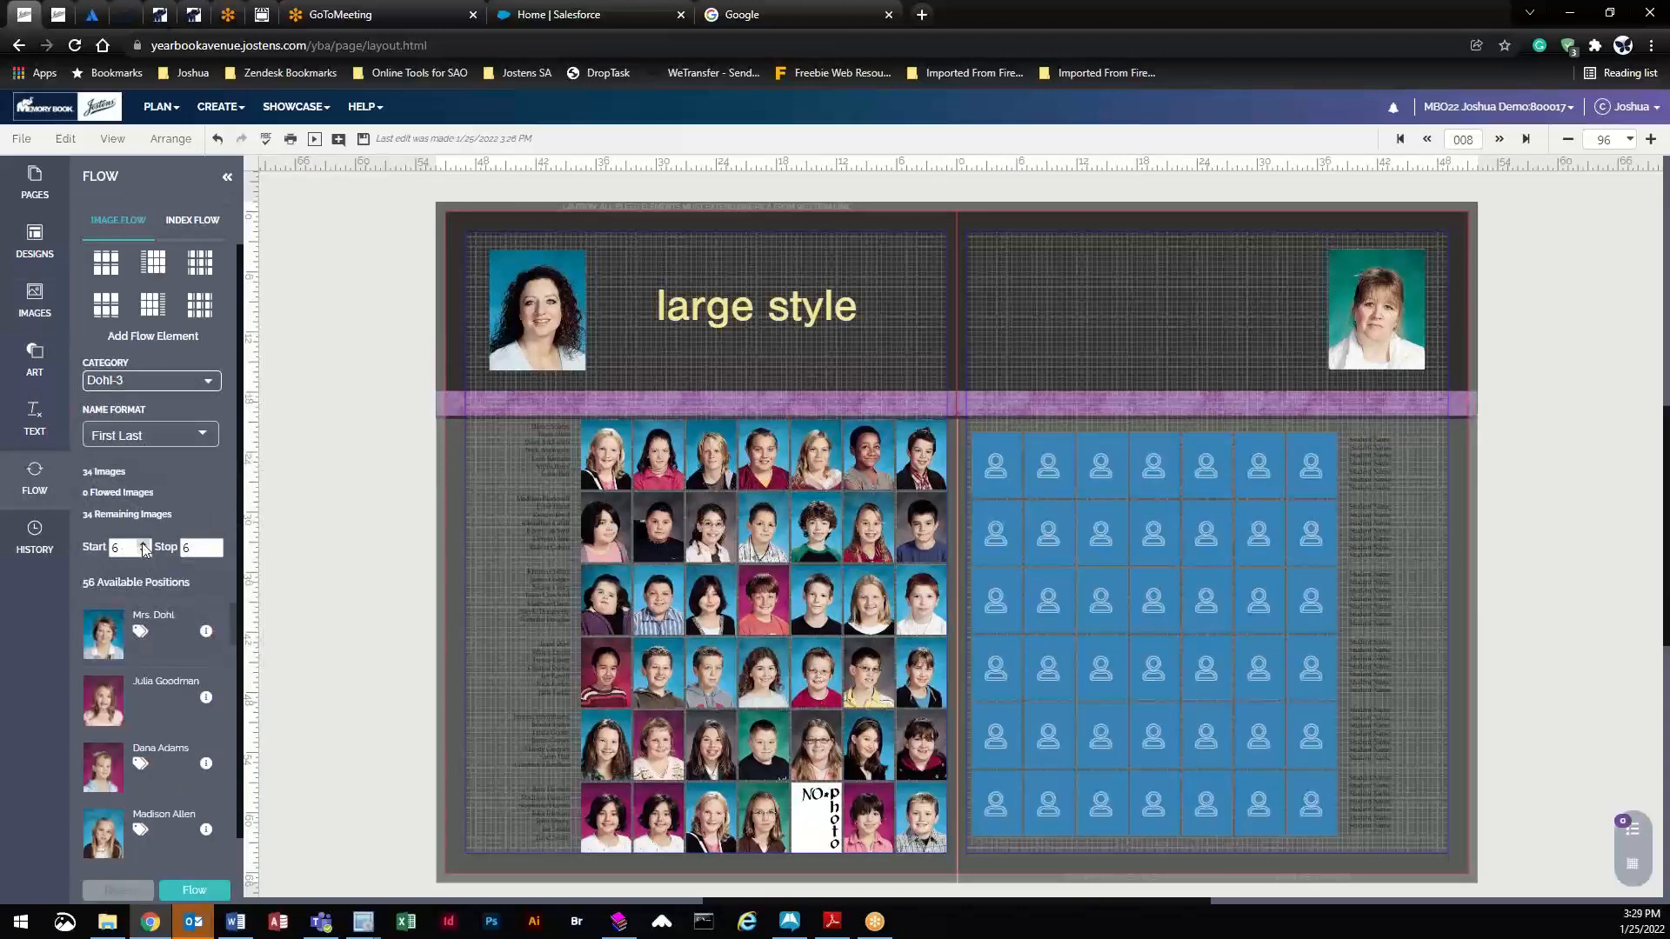
left_click(142, 543)
left_click(143, 543)
left_click(216, 543)
left_click(215, 542)
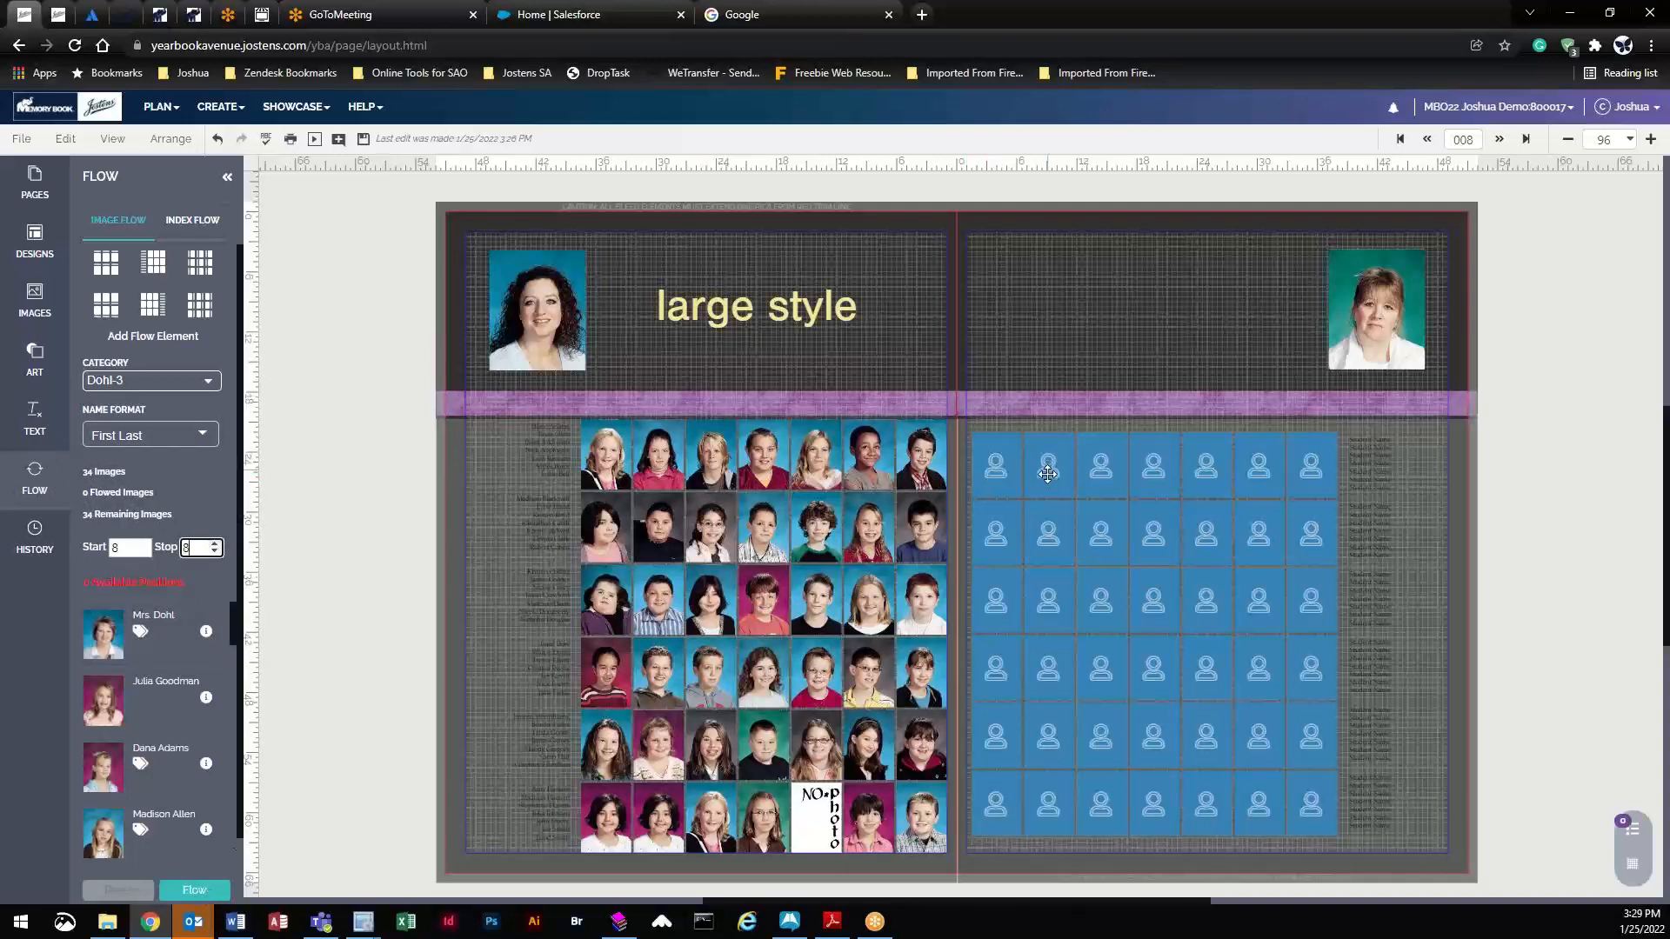
left_click(144, 543)
left_click(215, 542)
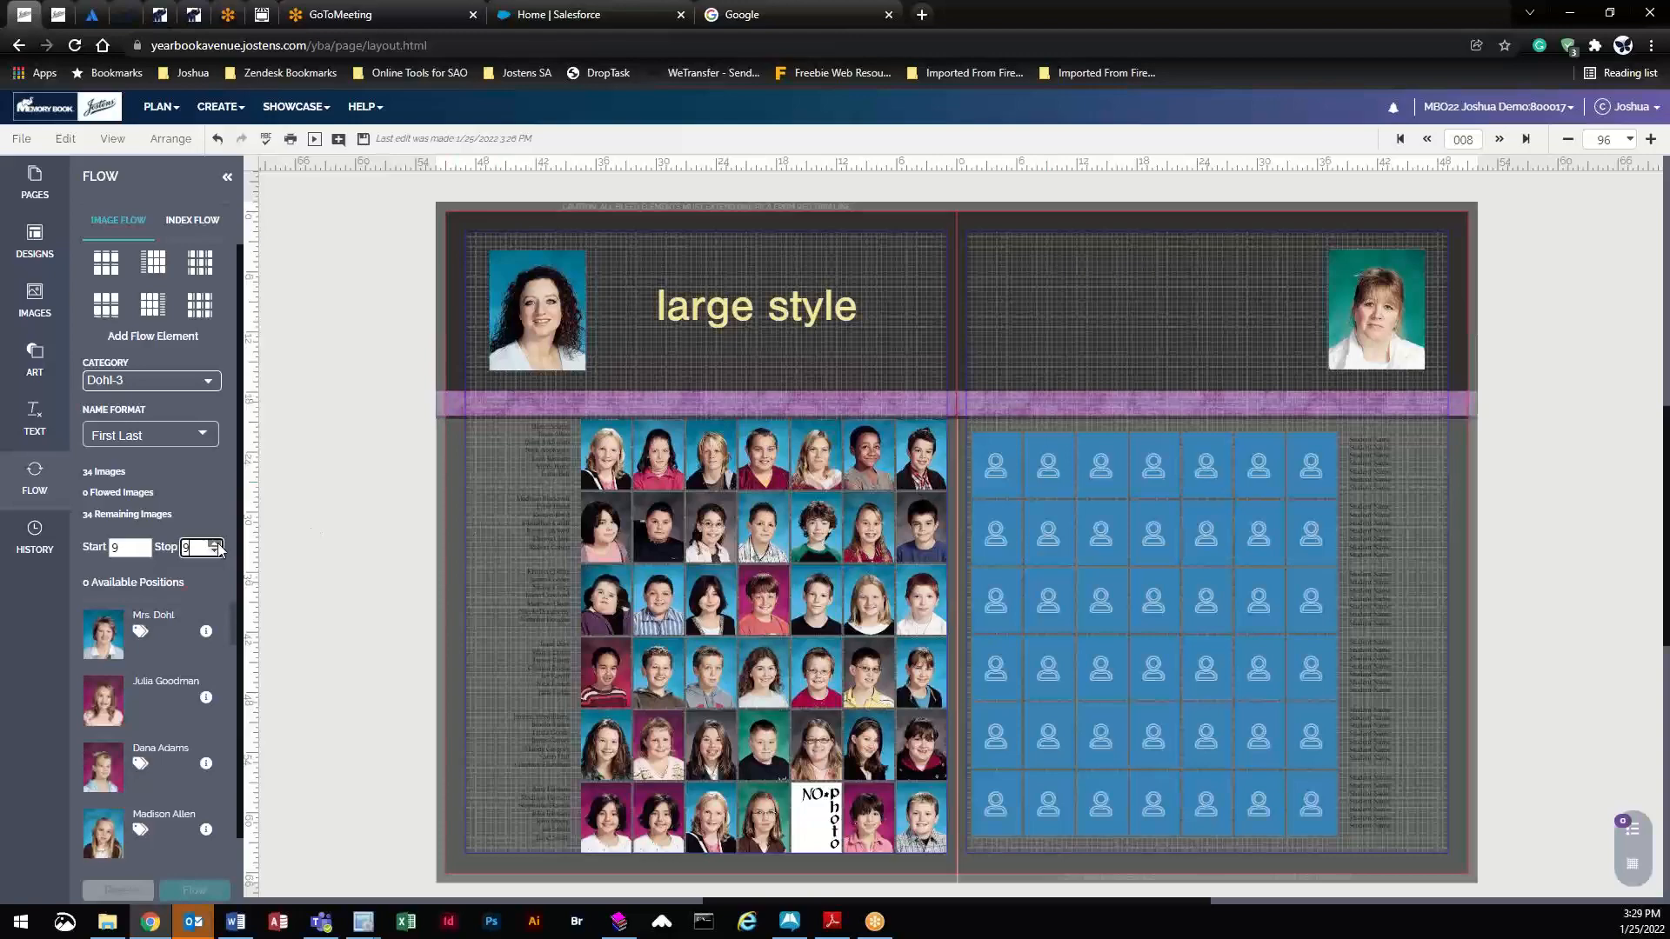
left_click_drag(1062, 575, 1062, 582)
- Save the project and flow the Dohl-3 class photos into the right page grid
left_click(361, 140)
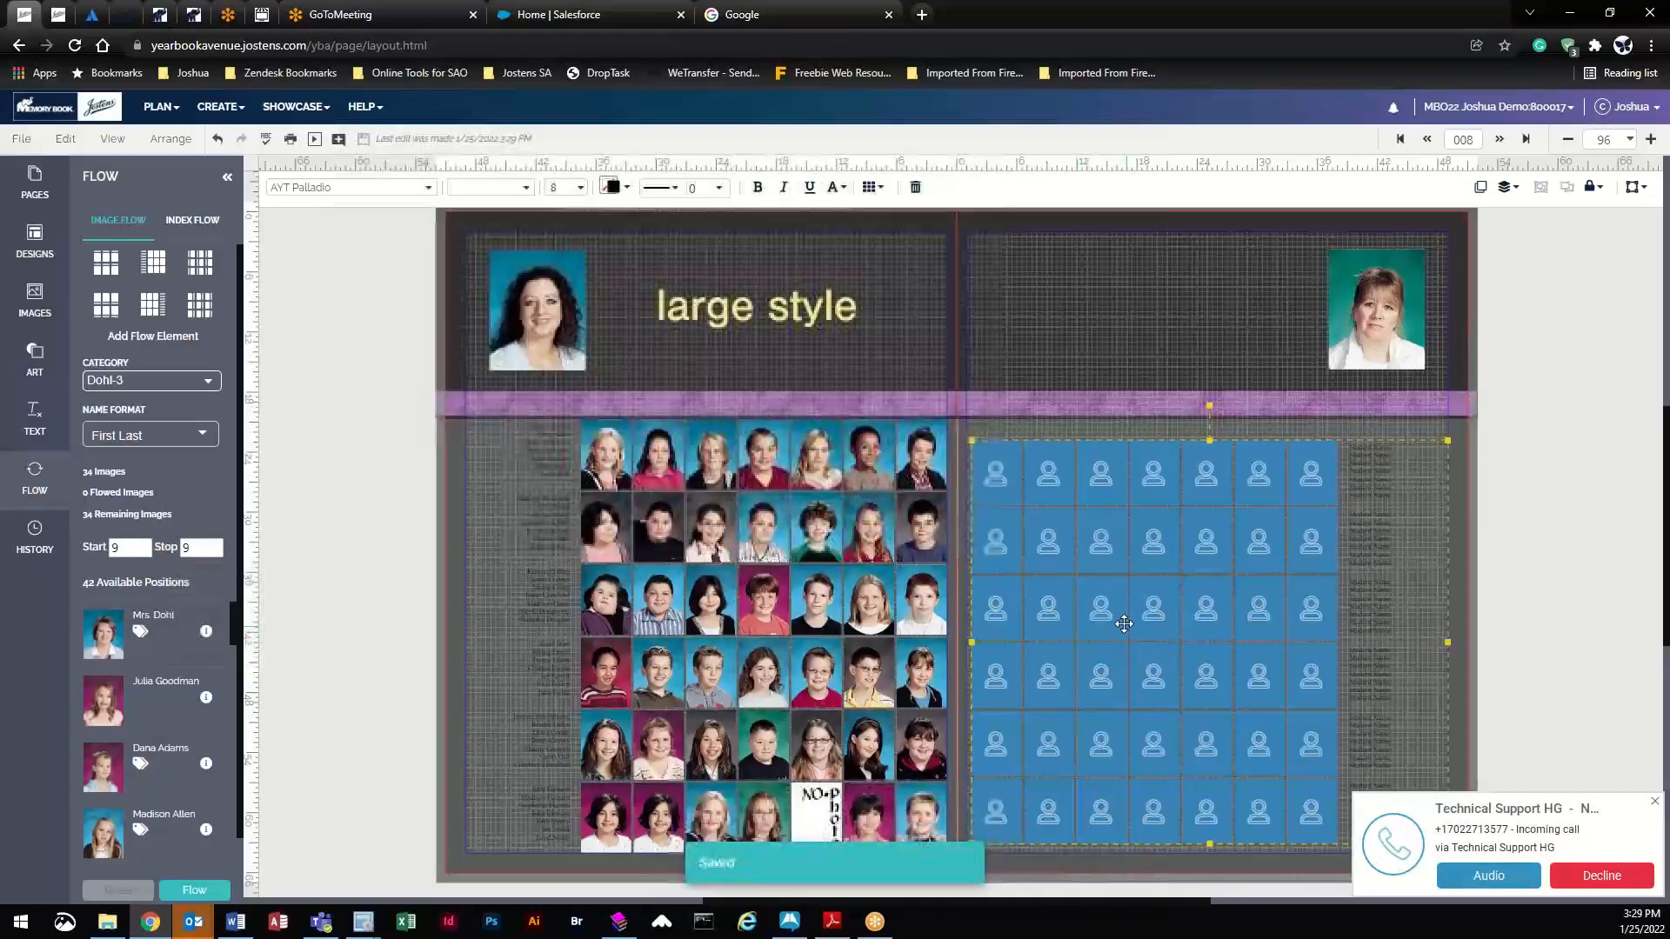
left_click(193, 889)
left_click(781, 548)
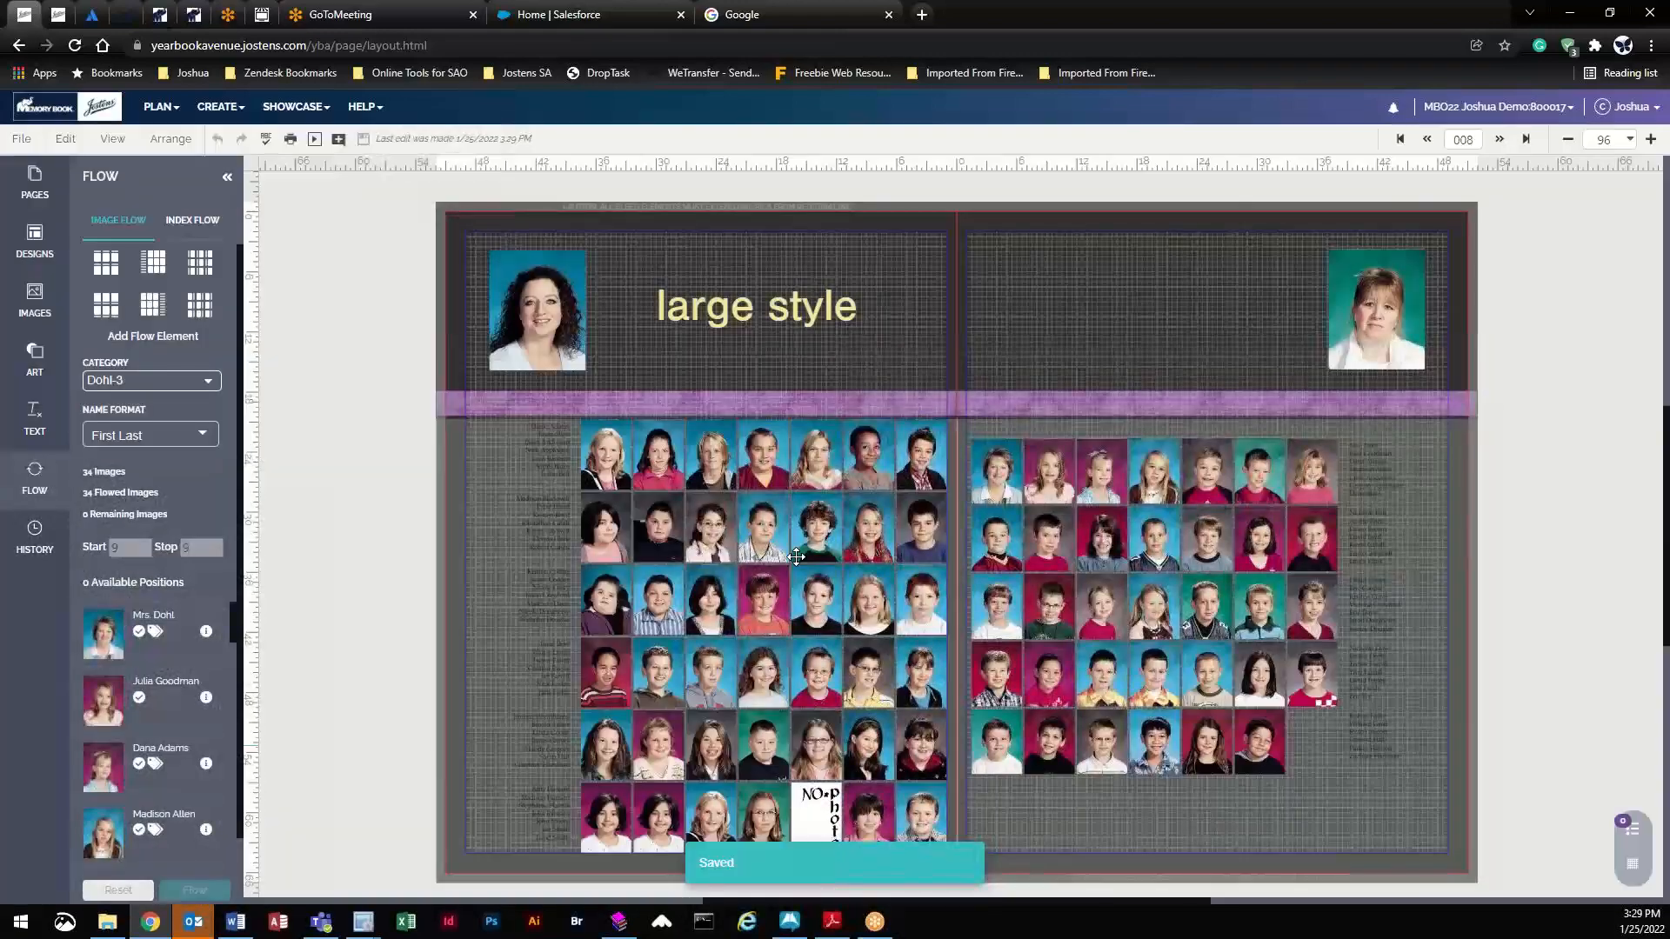
left_click_drag(1125, 540, 1124, 528)
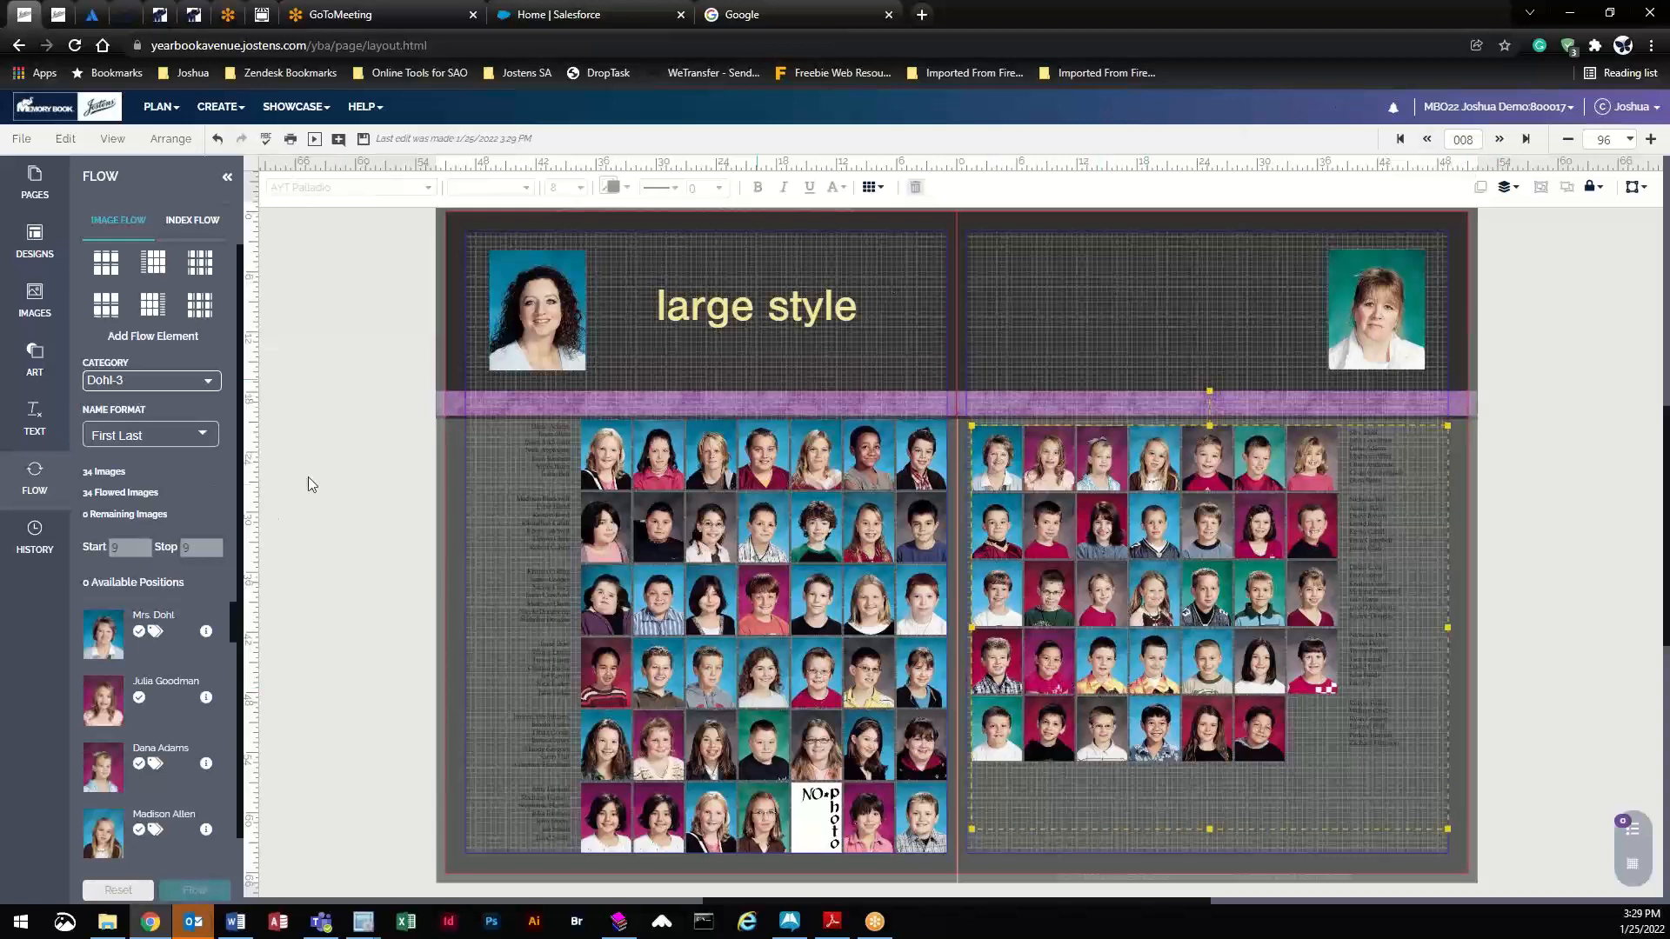
left_click(35, 193)
- Save and switch to spread 010, then delete the title box and portrait panel on page 10
scroll(167, 577, "down", 5)
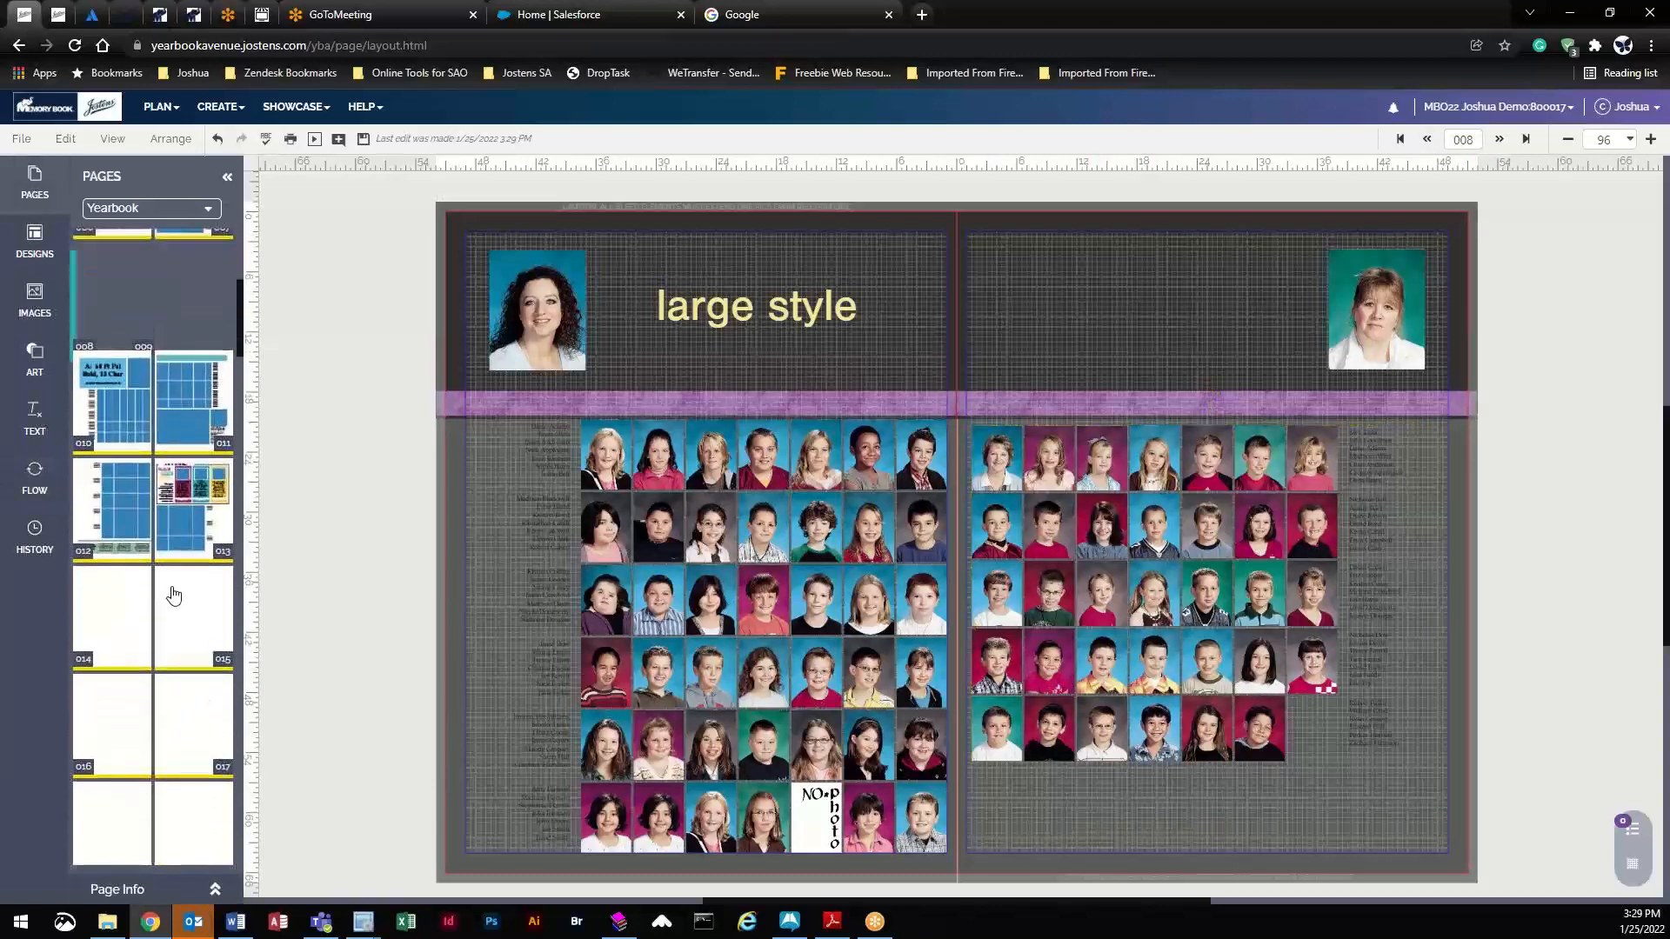
scroll(171, 595, "up", 1)
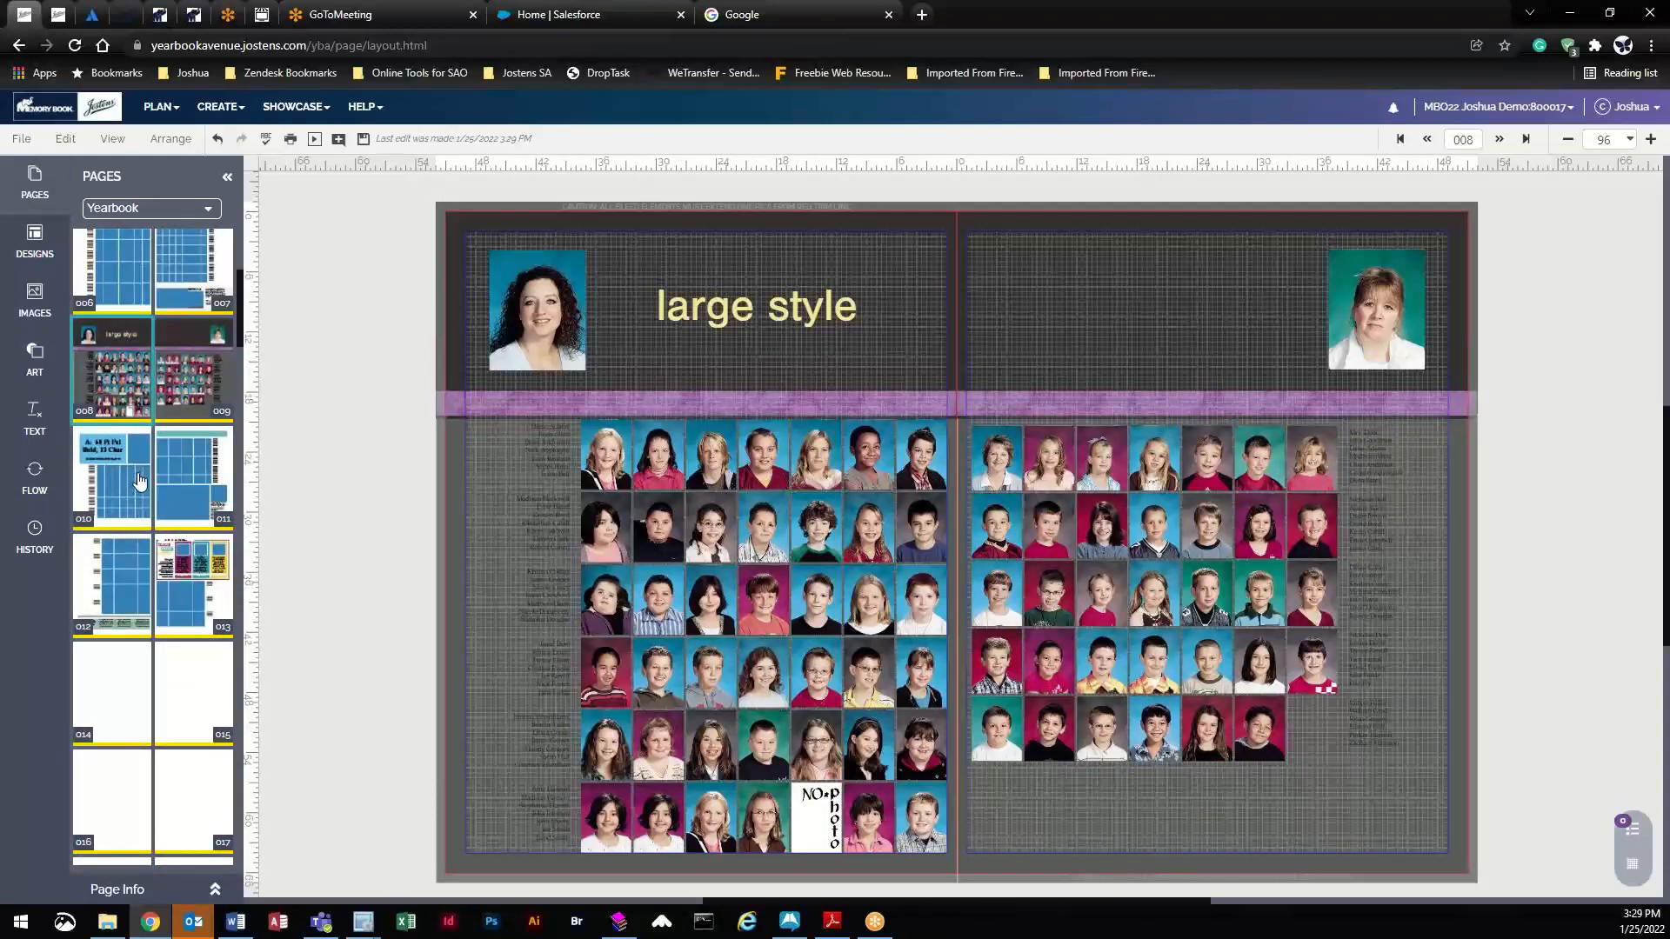
left_click(141, 479)
left_click(769, 544)
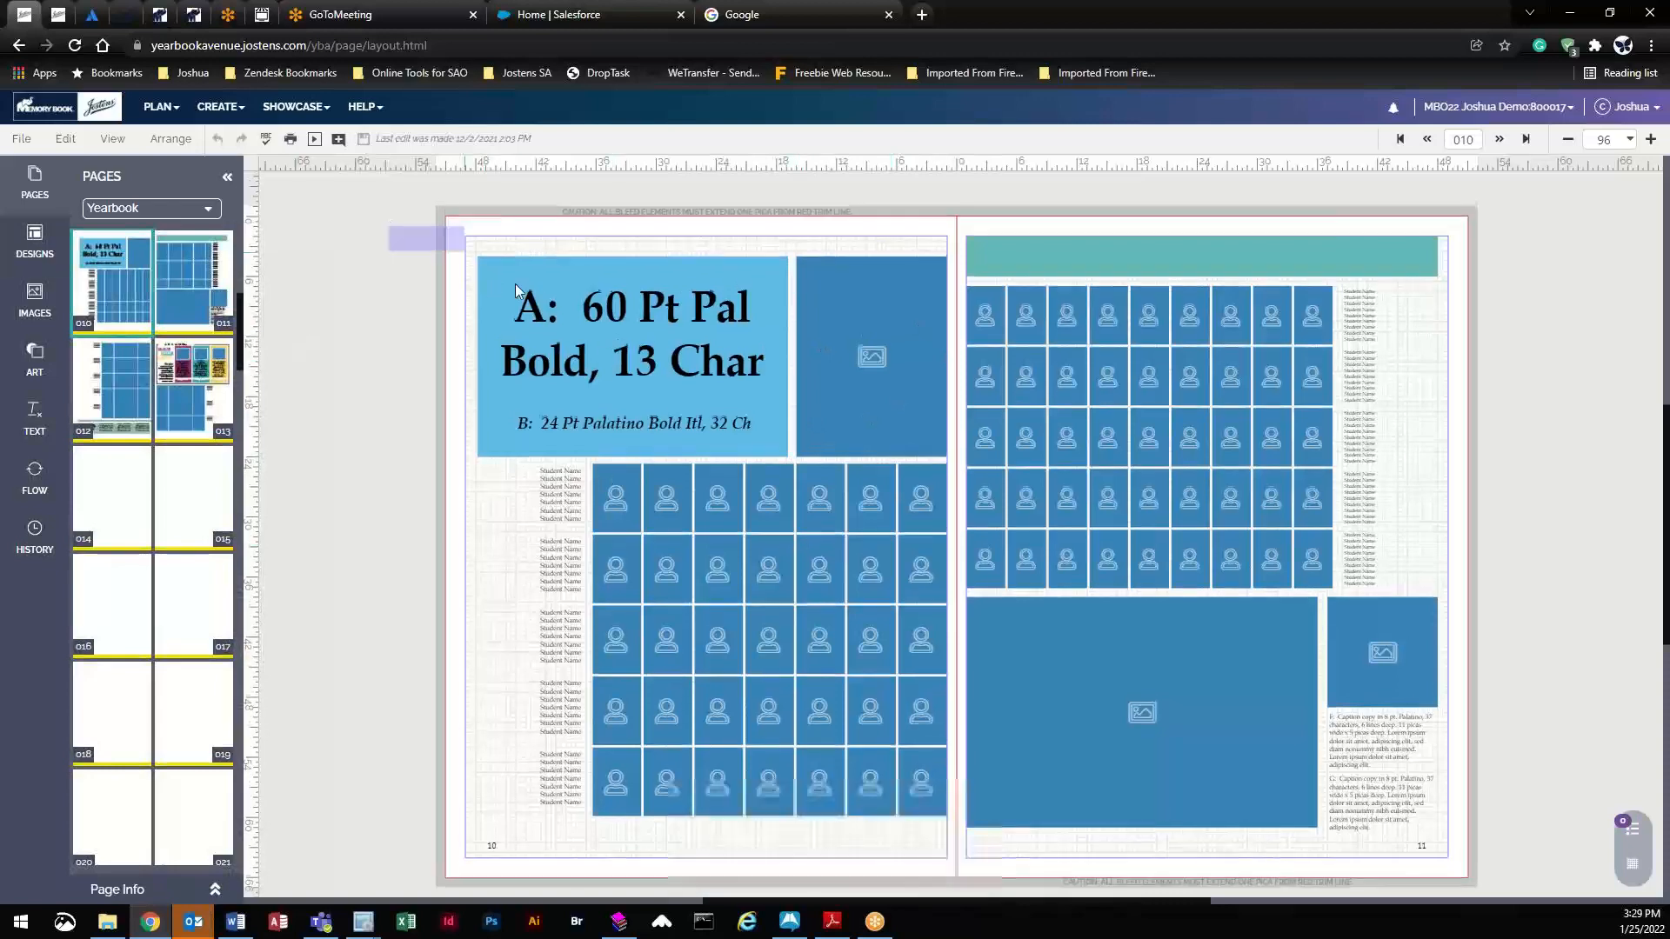
left_click_drag(433, 227, 933, 838)
key("Delete")
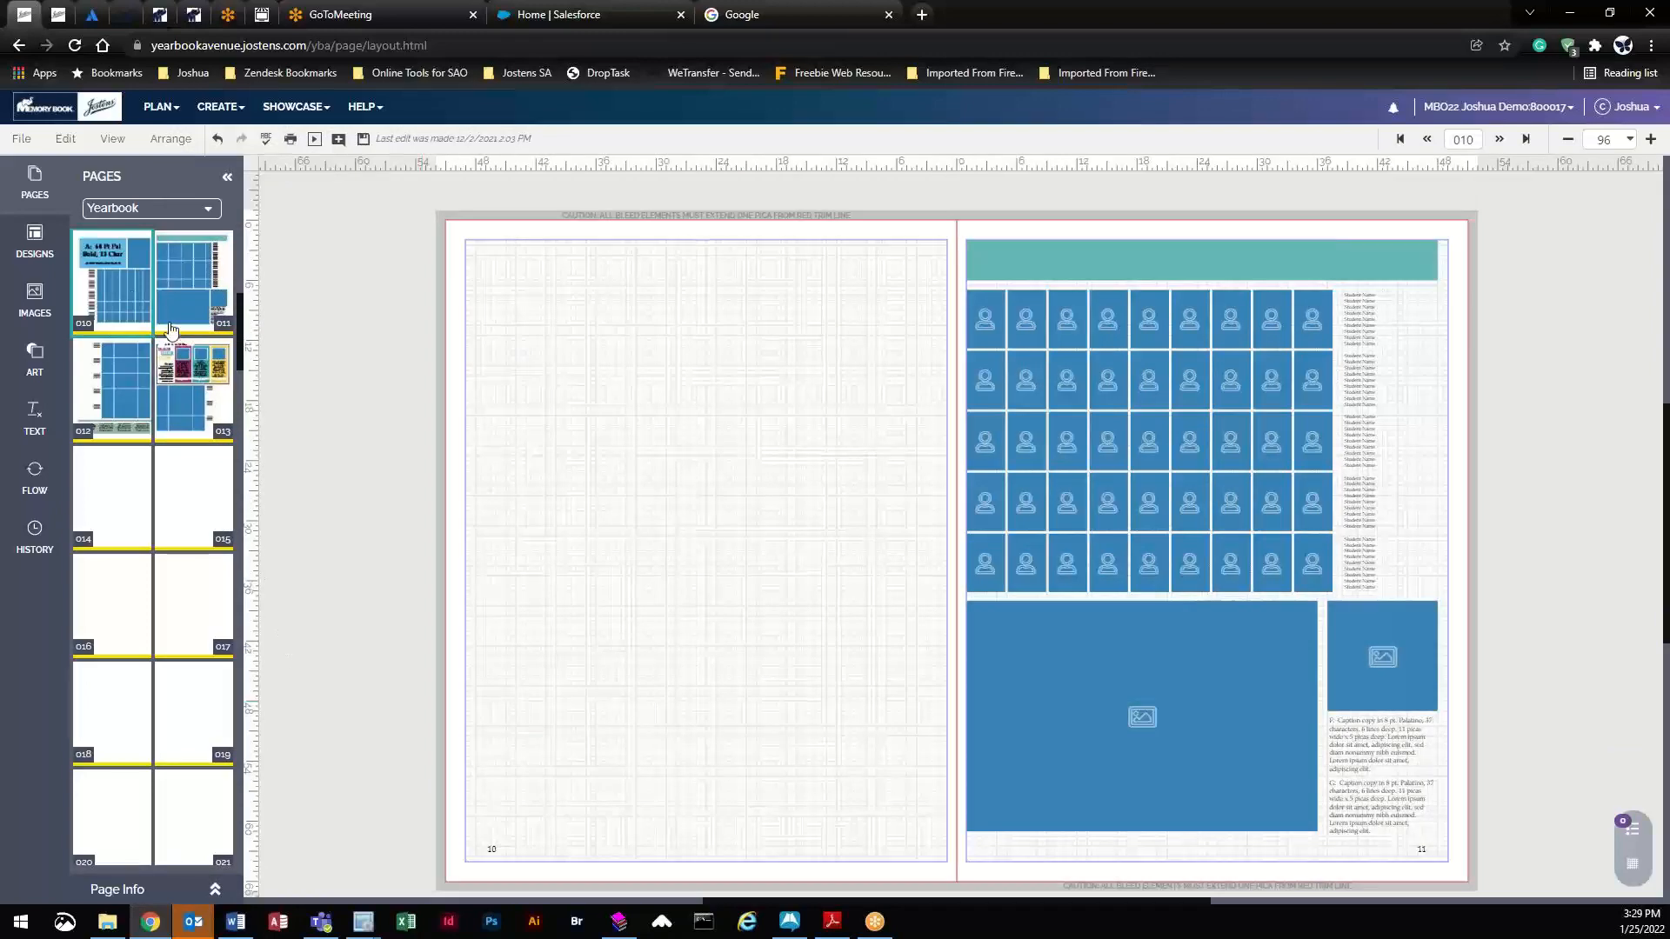
- Apply portrait design 7016 from All Portraits to page 10, keeping the existing content
left_click(39, 244)
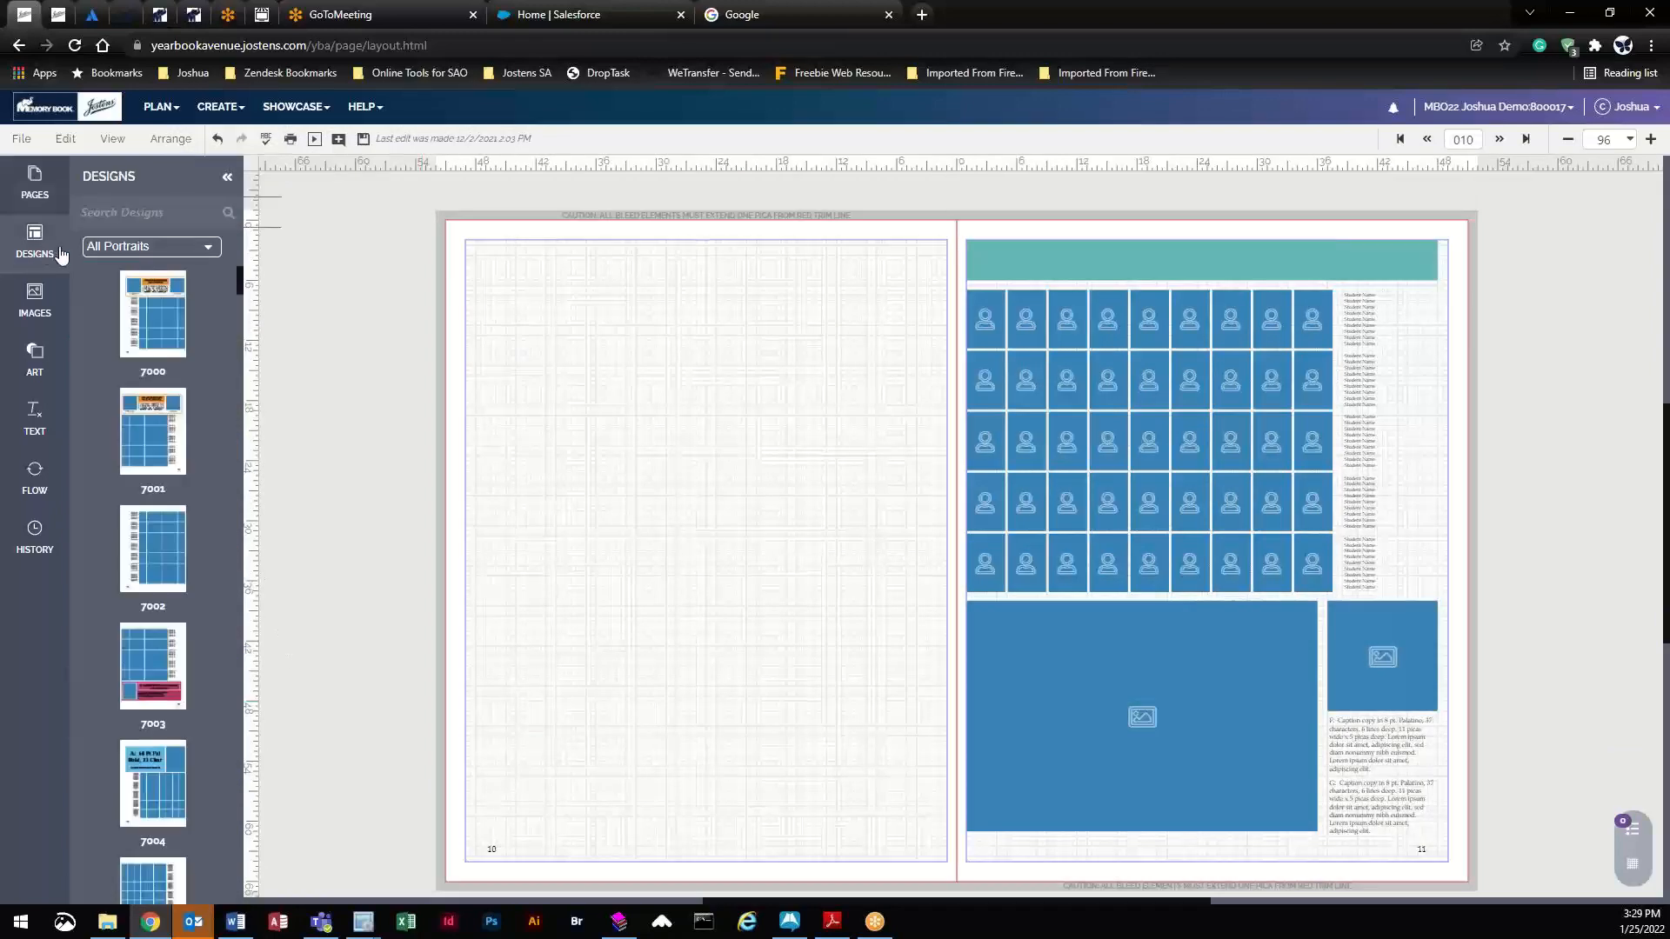
left_click(146, 249)
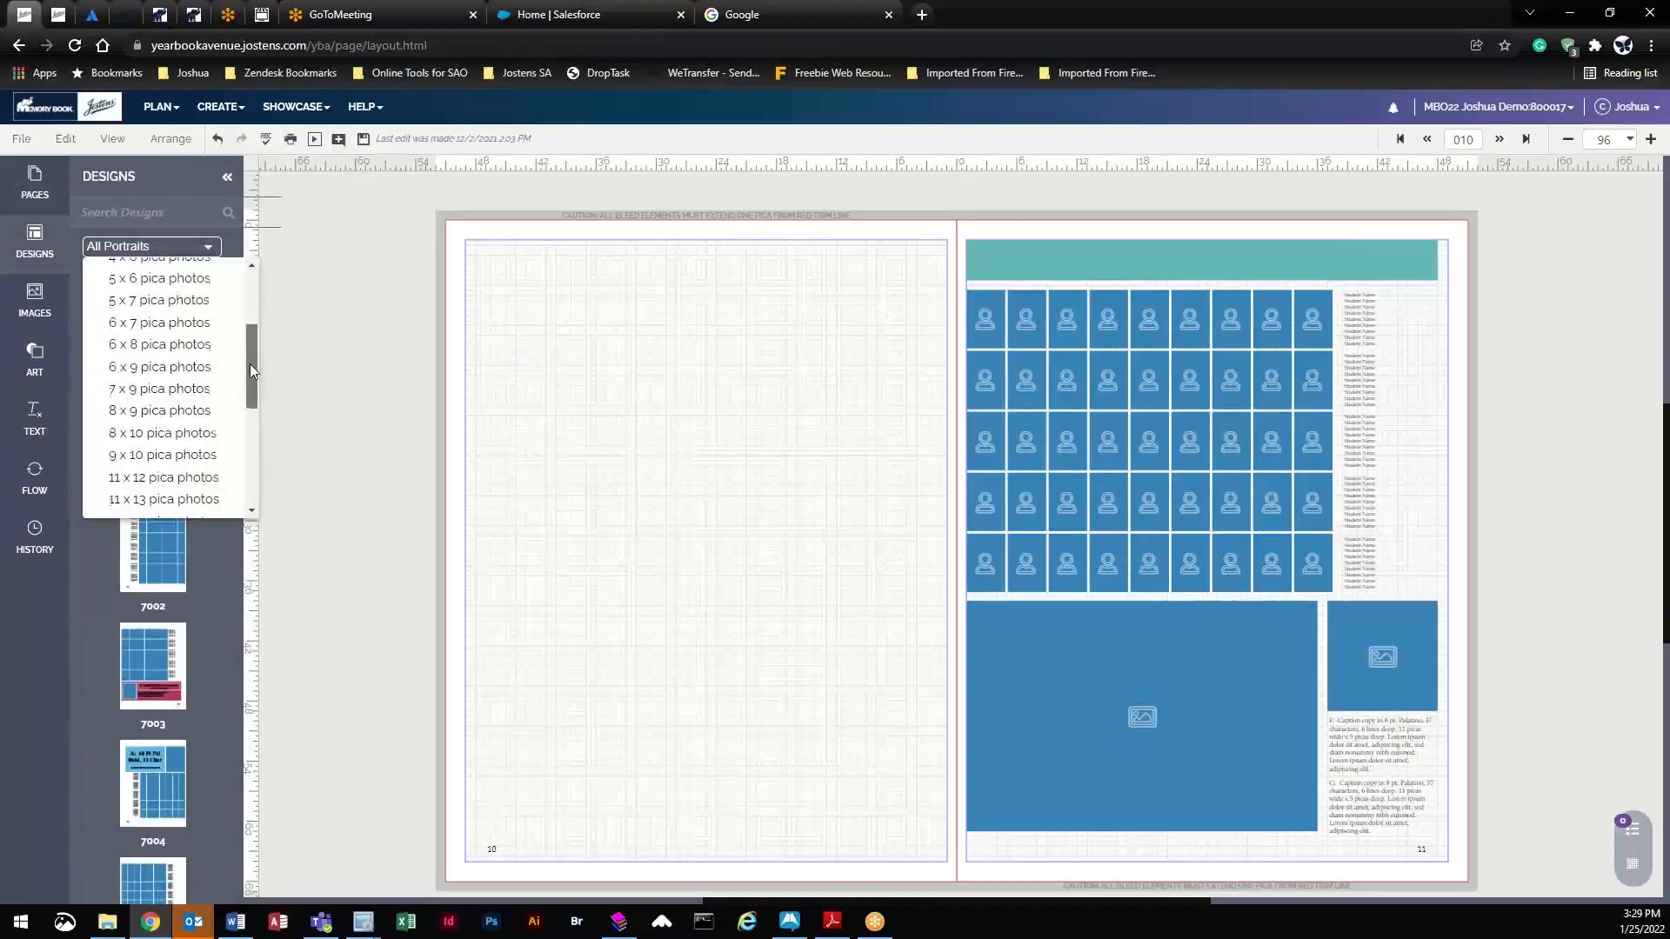
mouse_move(249, 363)
left_mouse_down()
mouse_move(245, 329)
mouse_move(249, 393)
left_mouse_up()
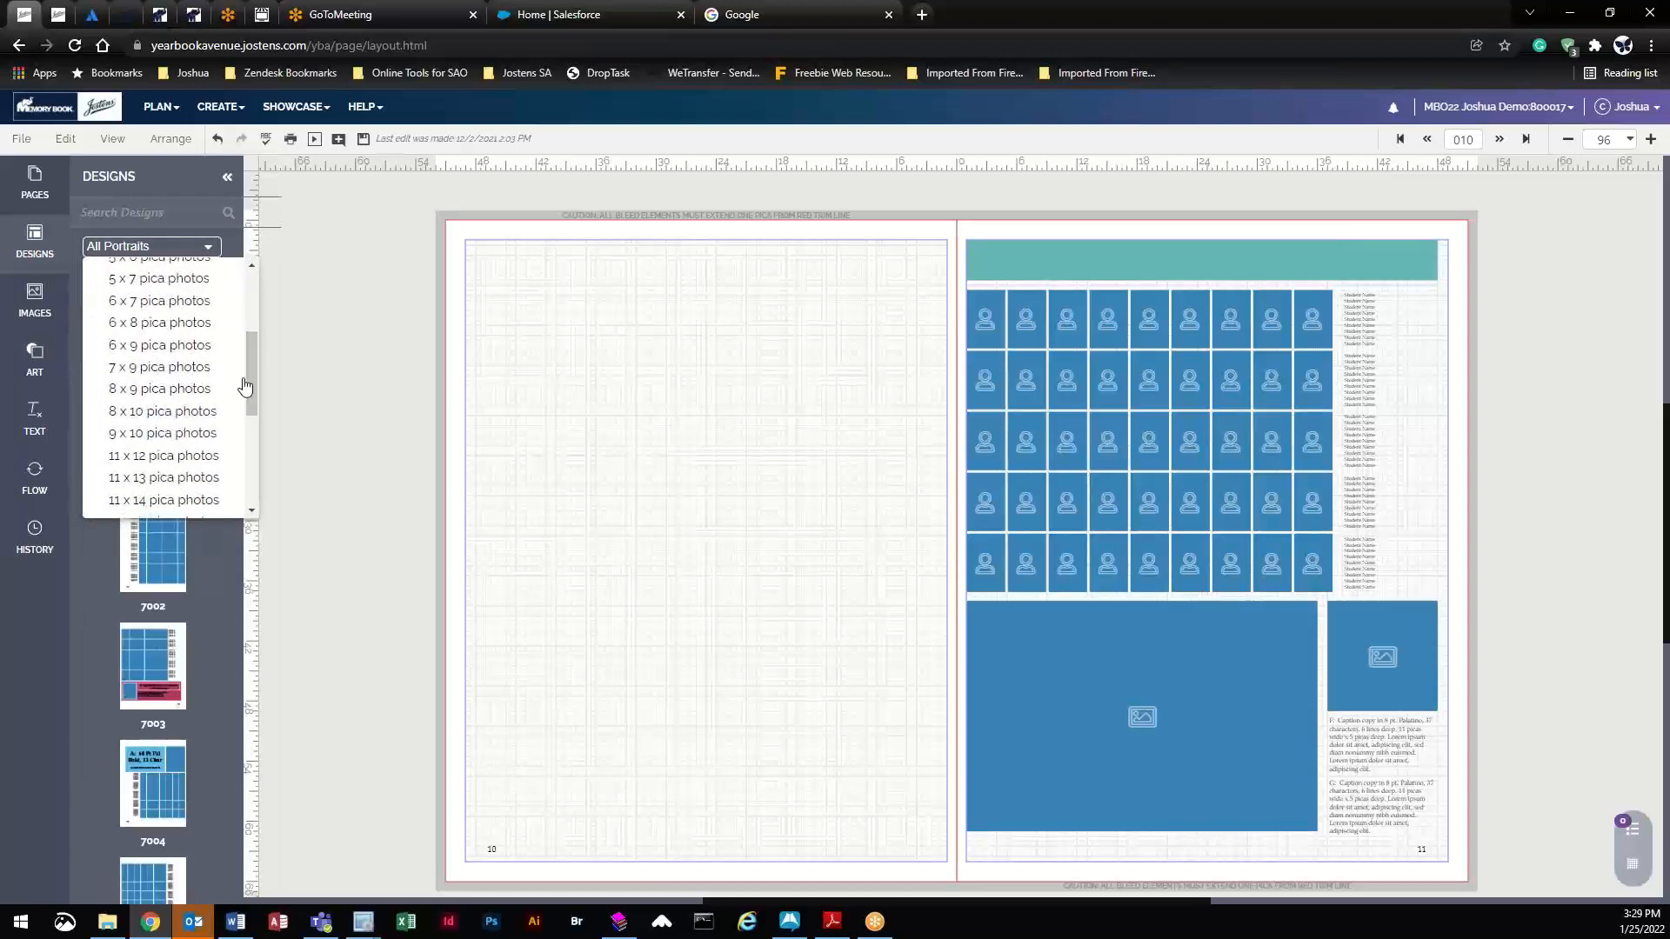
scroll(170, 415, "up", 3)
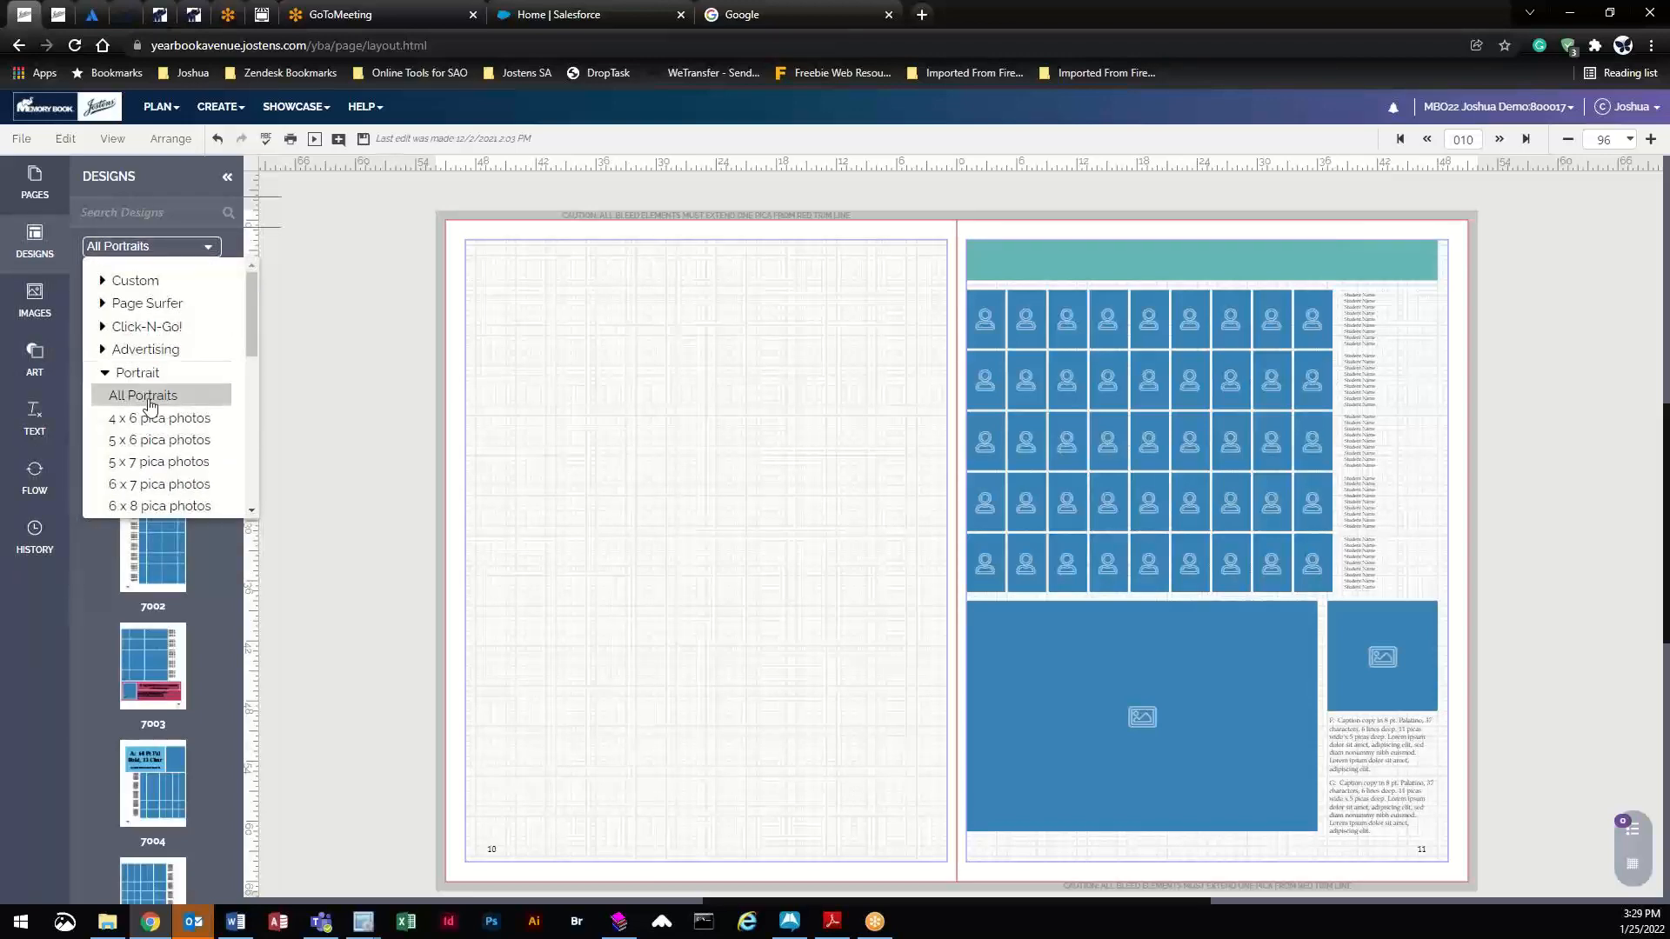
left_click(150, 400)
scroll(150, 325, "down", 4)
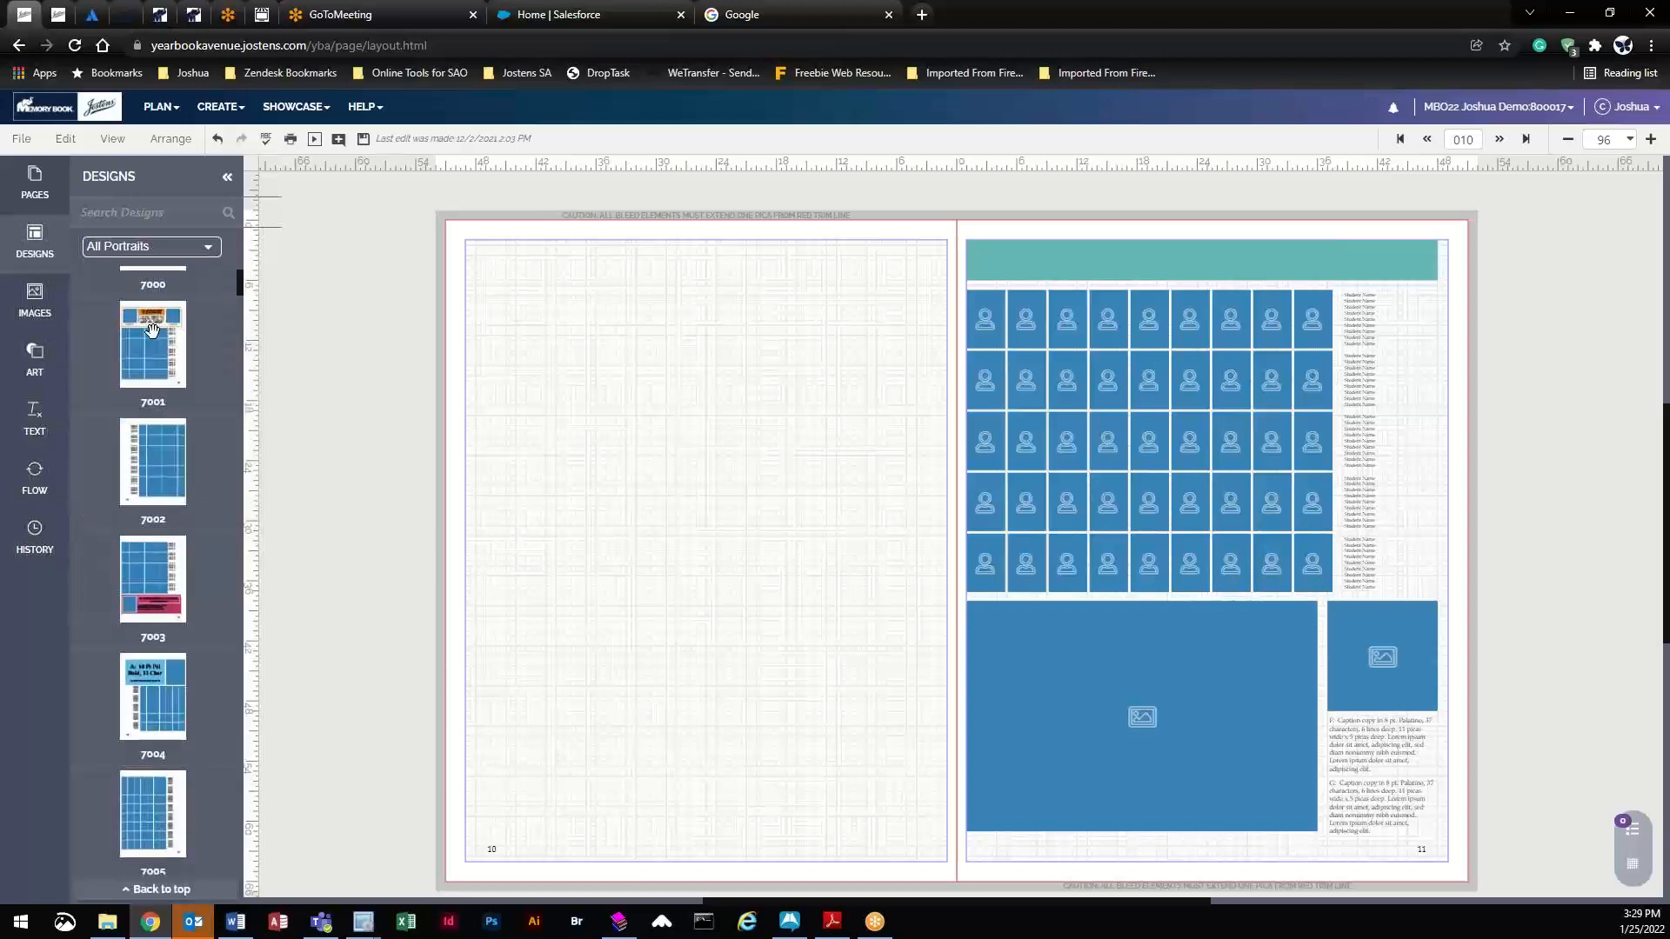
scroll(175, 490, "down", 4)
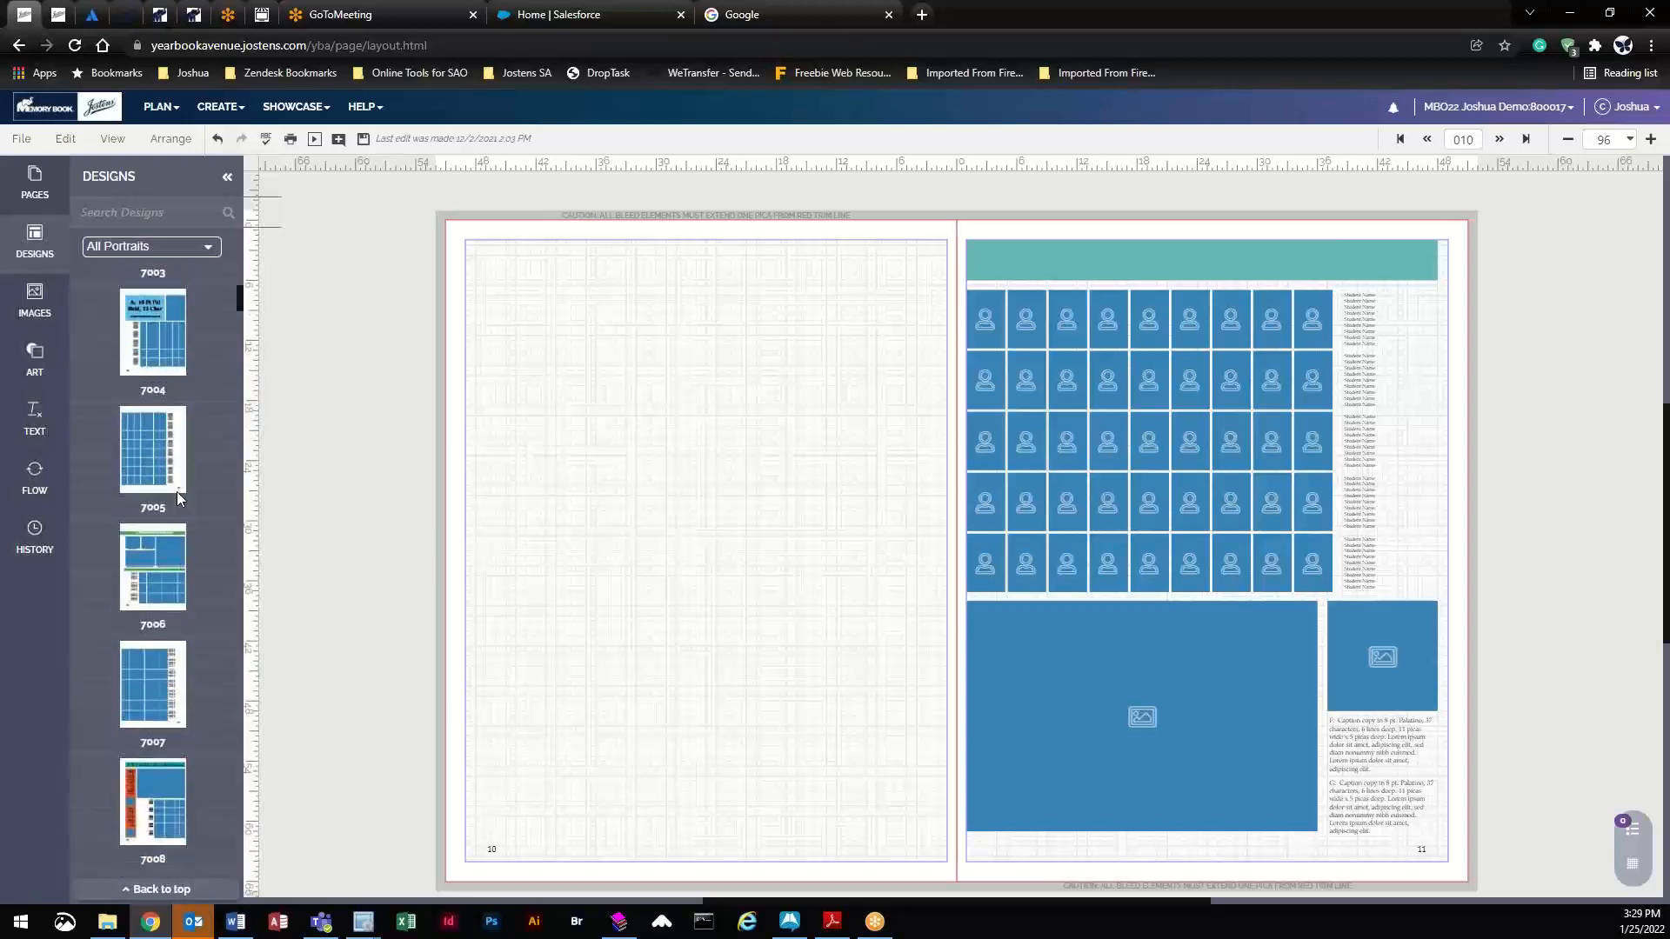
scroll(176, 489, "down", 5)
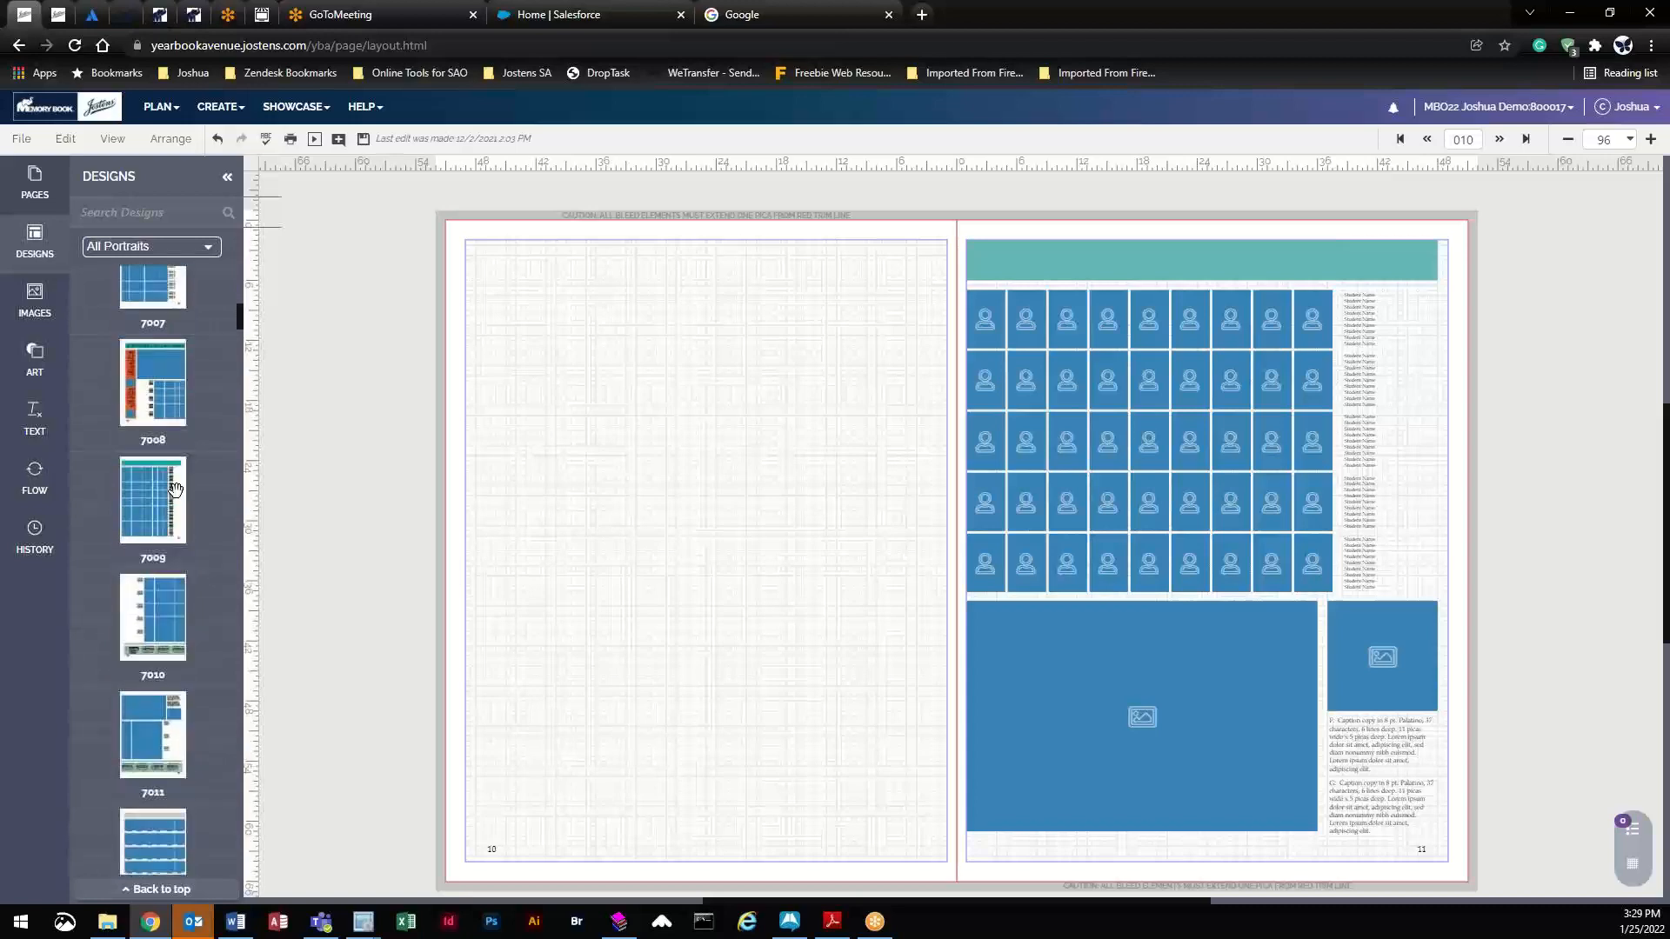
scroll(174, 493, "down", 1)
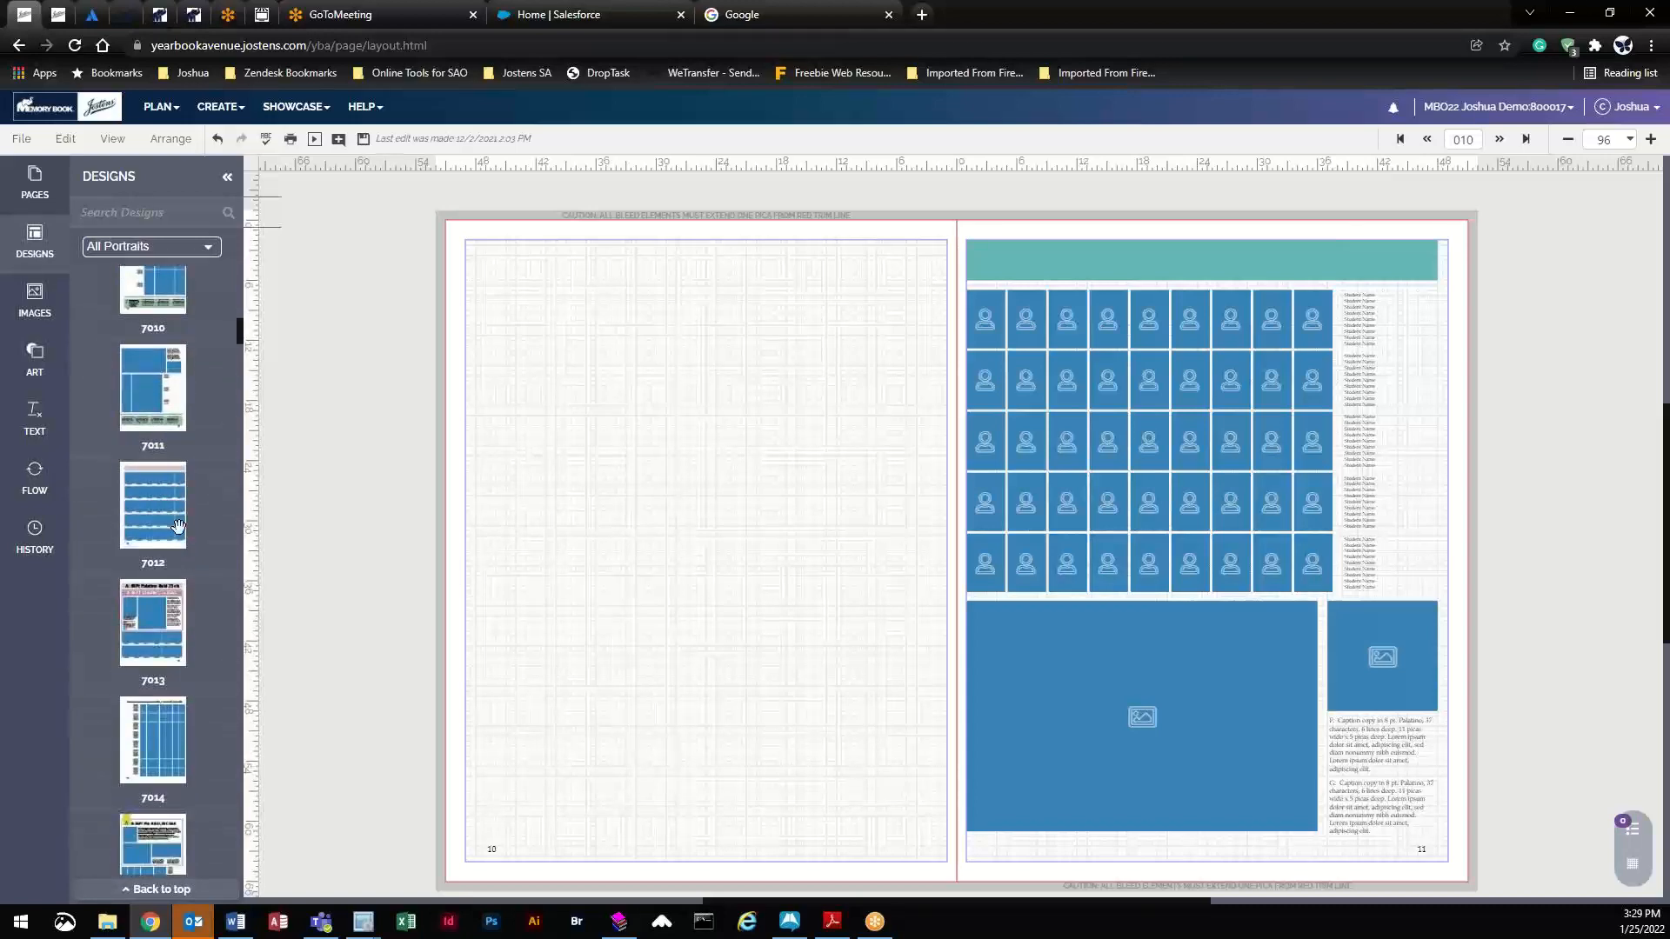
scroll(178, 526, "down", 5)
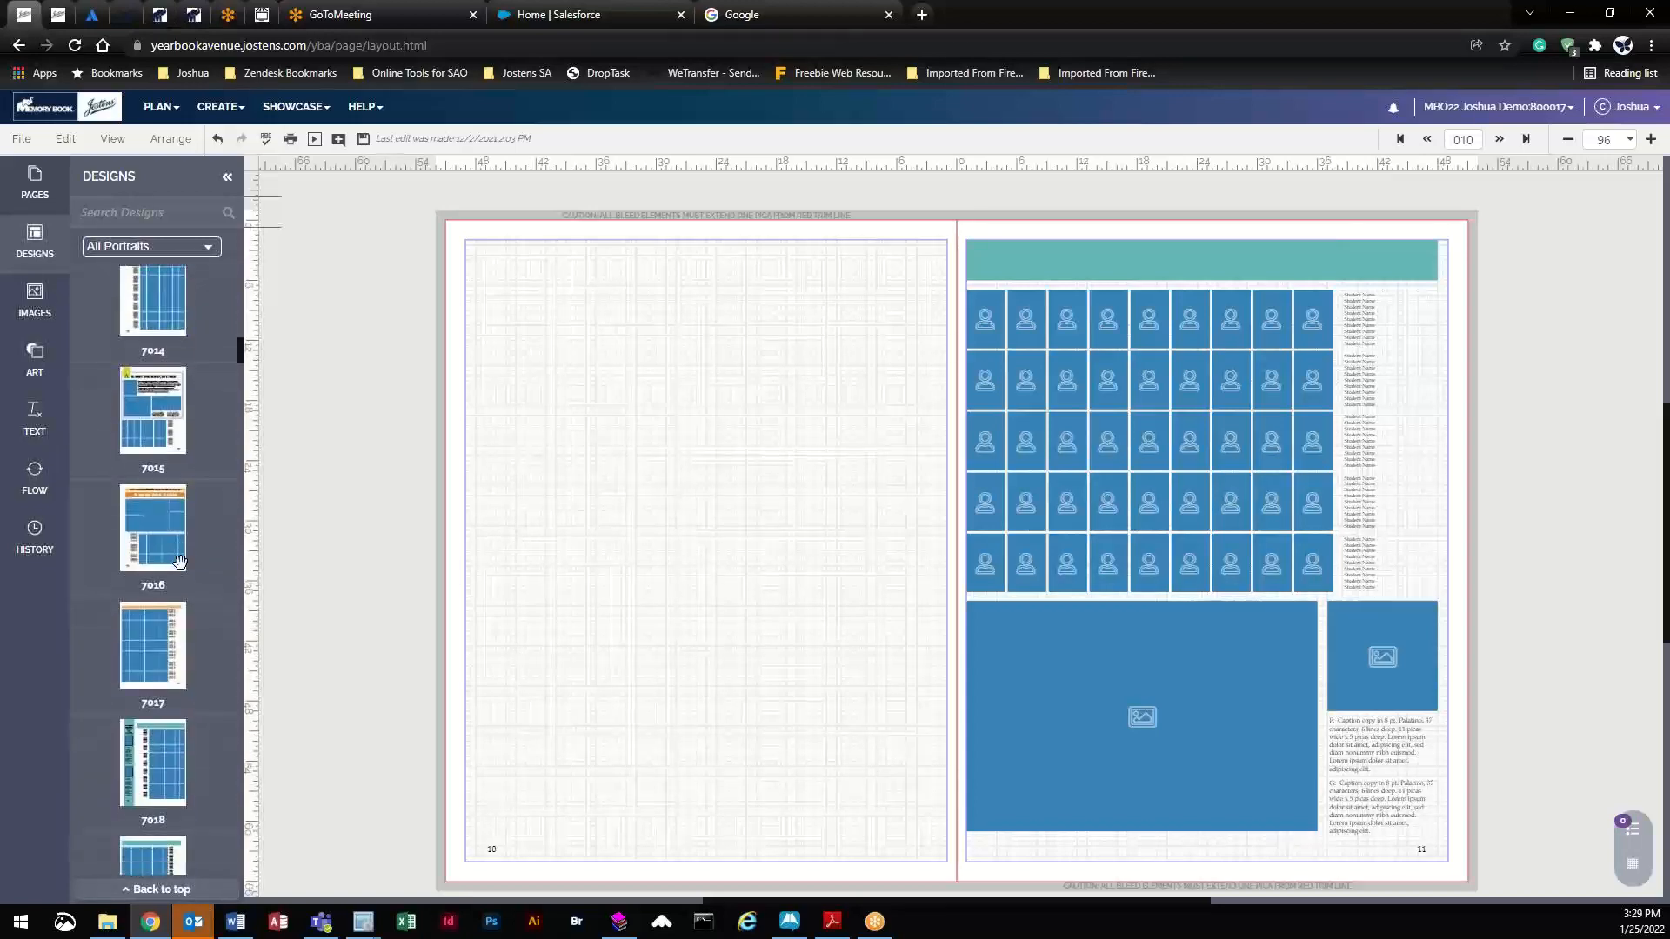
scroll(179, 561, "down", 2)
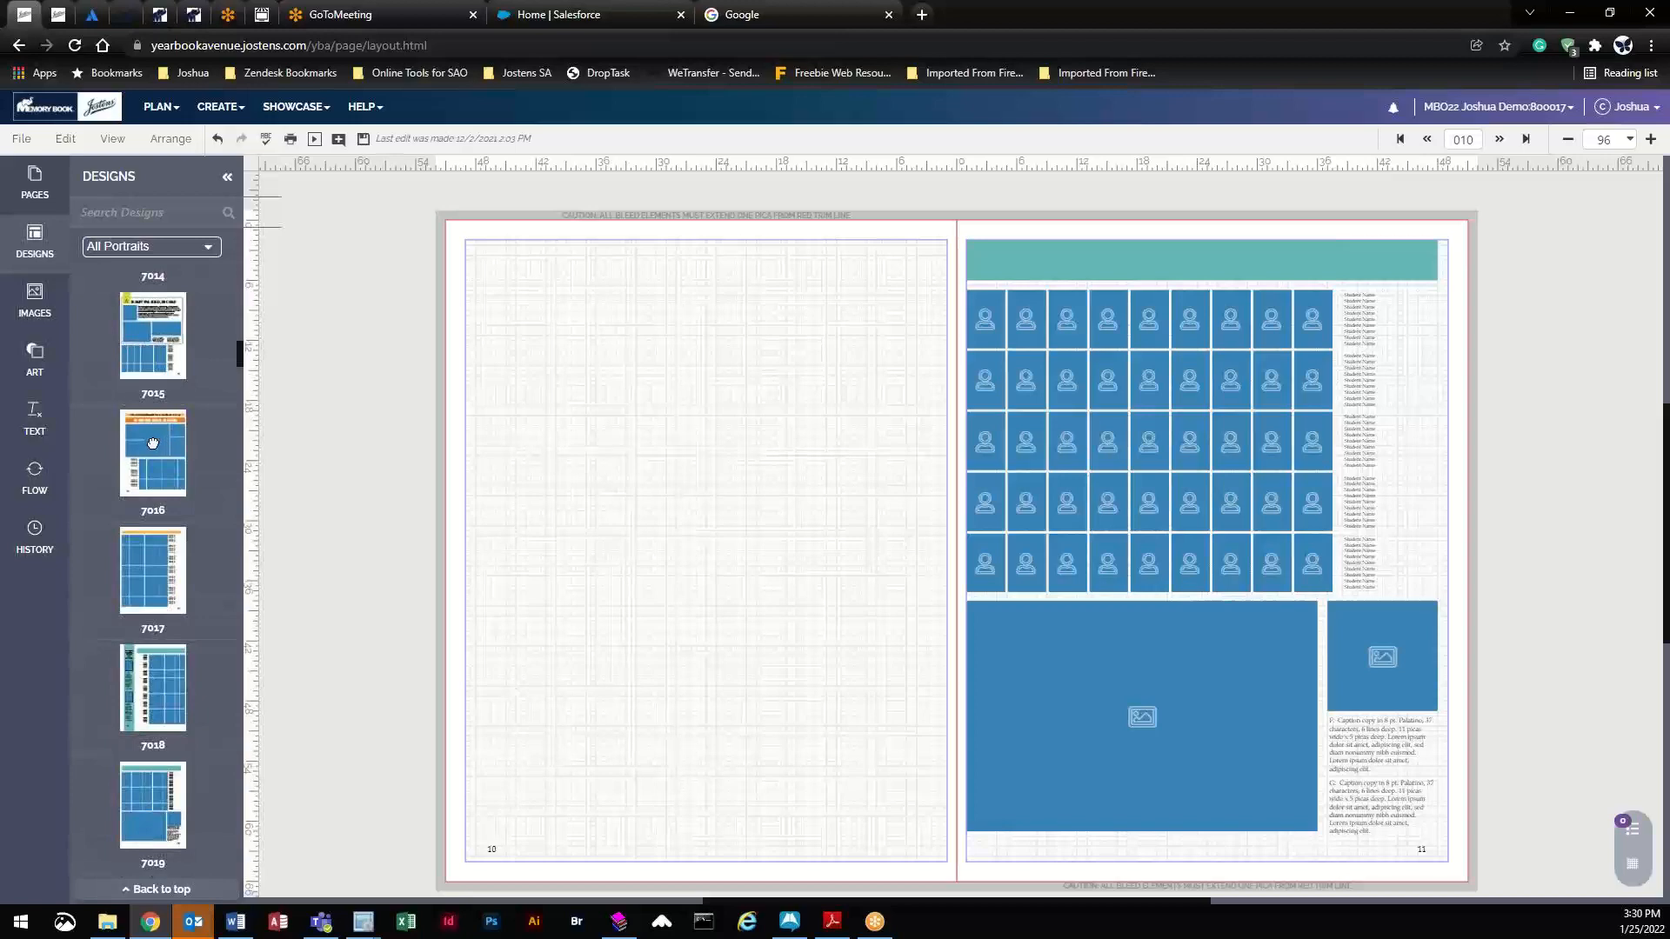
left_click_drag(157, 447, 665, 474)
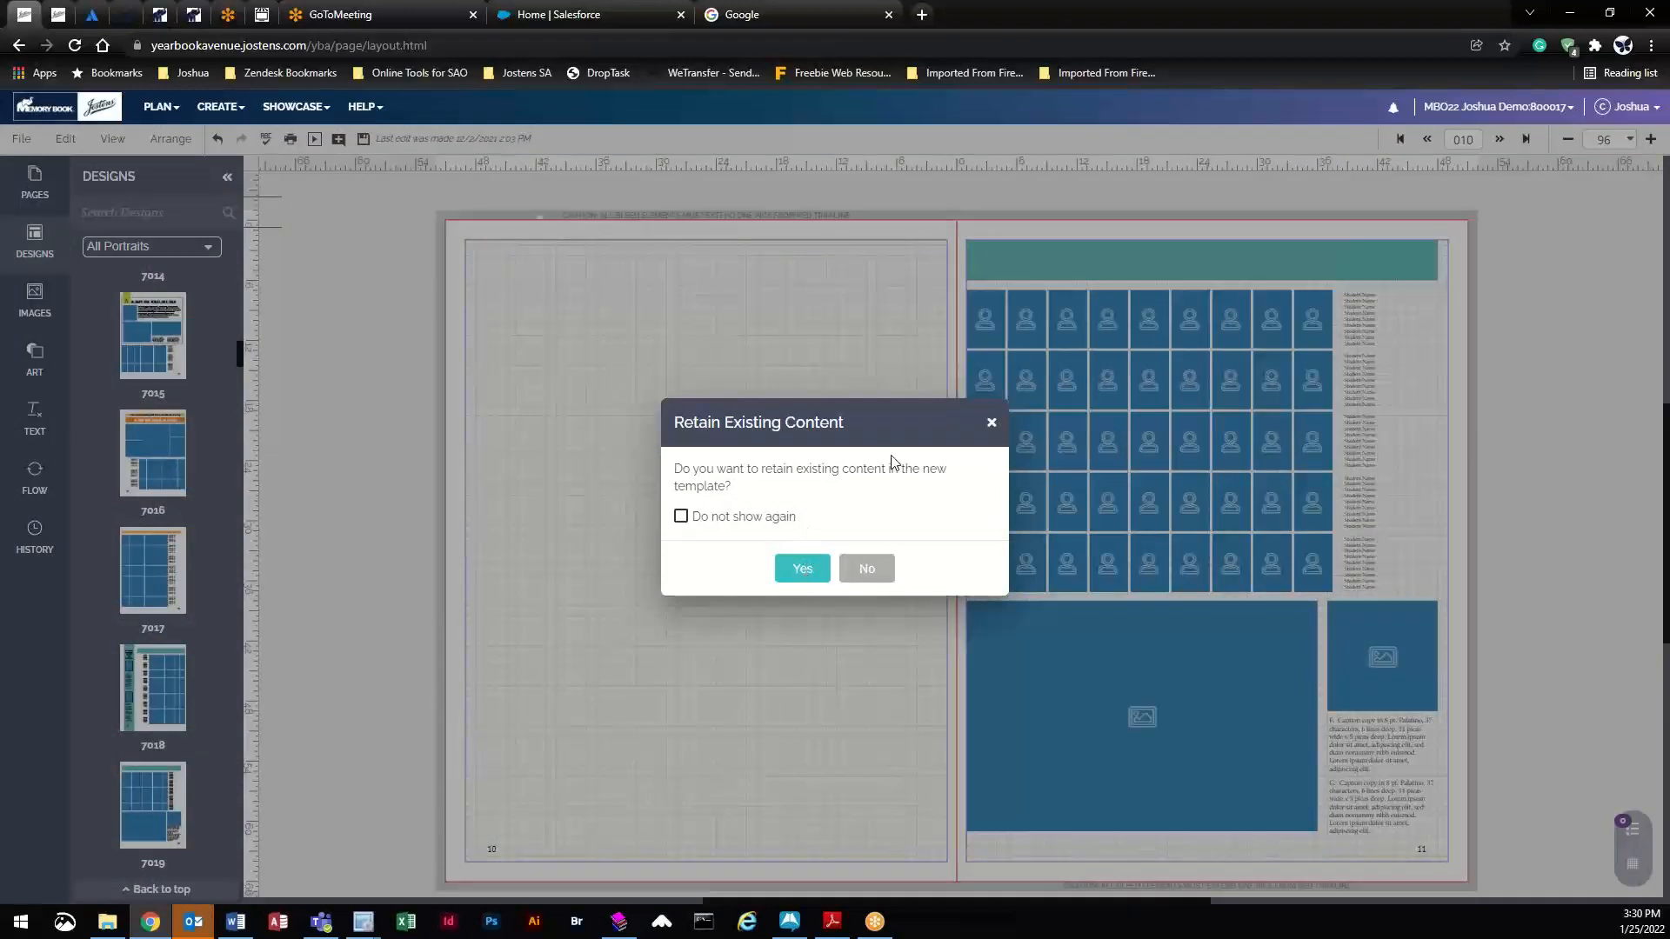
left_click(817, 579)
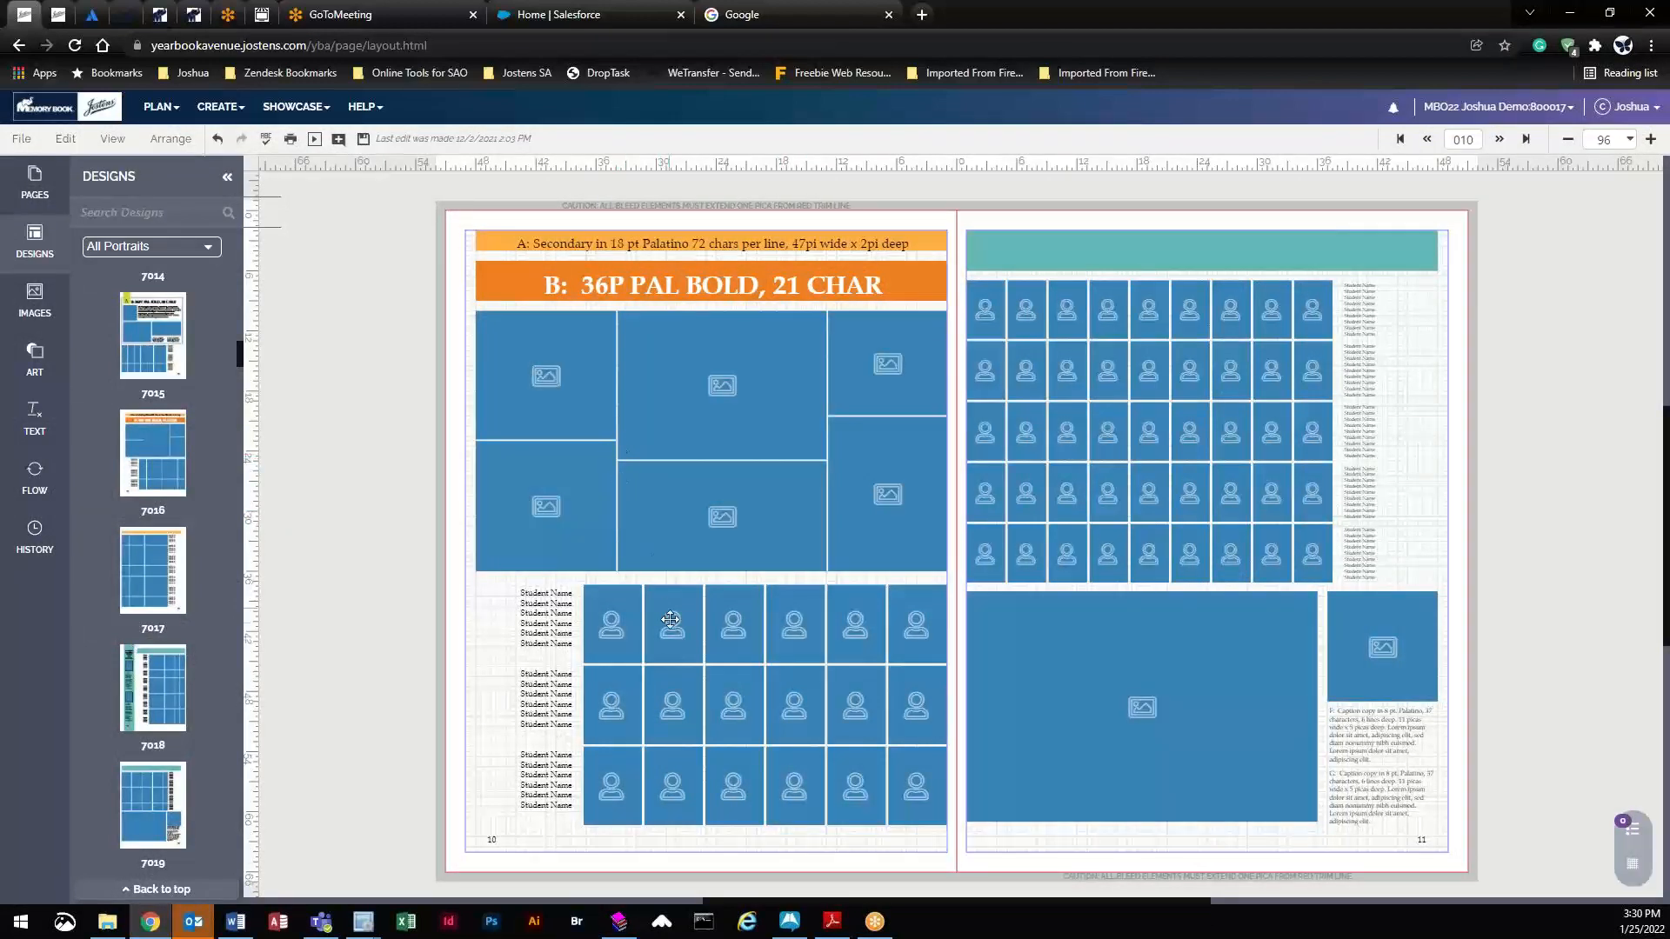
- Check the portrait grid and the five surrounding photo frames on page 10
left_click(617, 624)
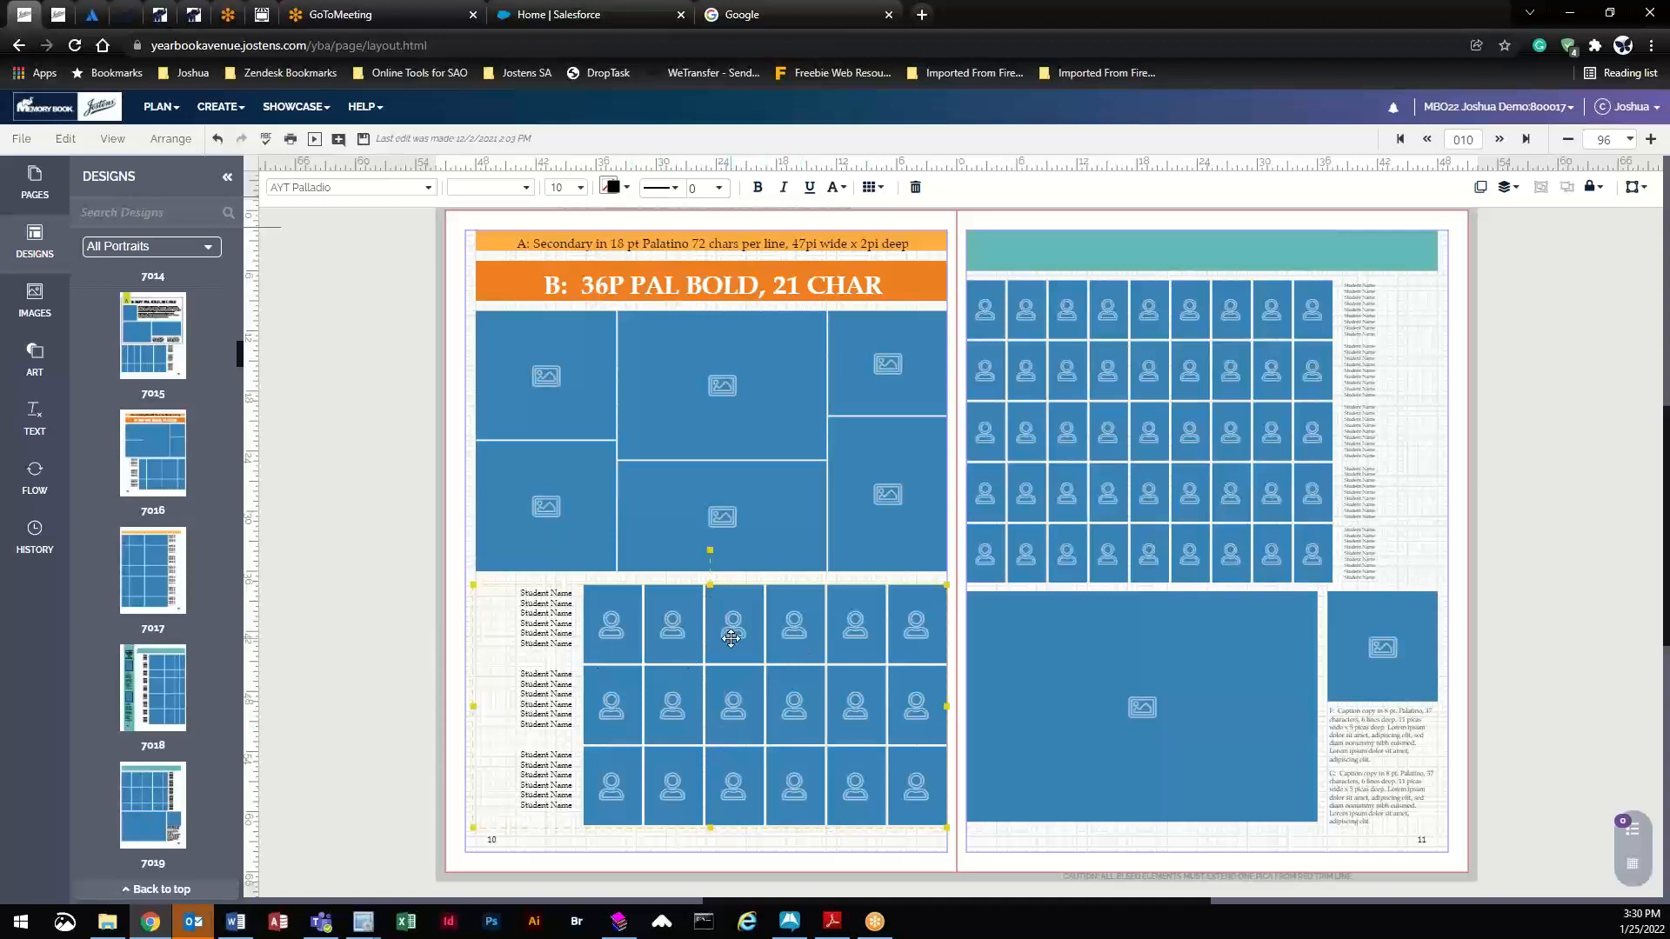
left_click(543, 364)
left_click(549, 508)
left_click(694, 510)
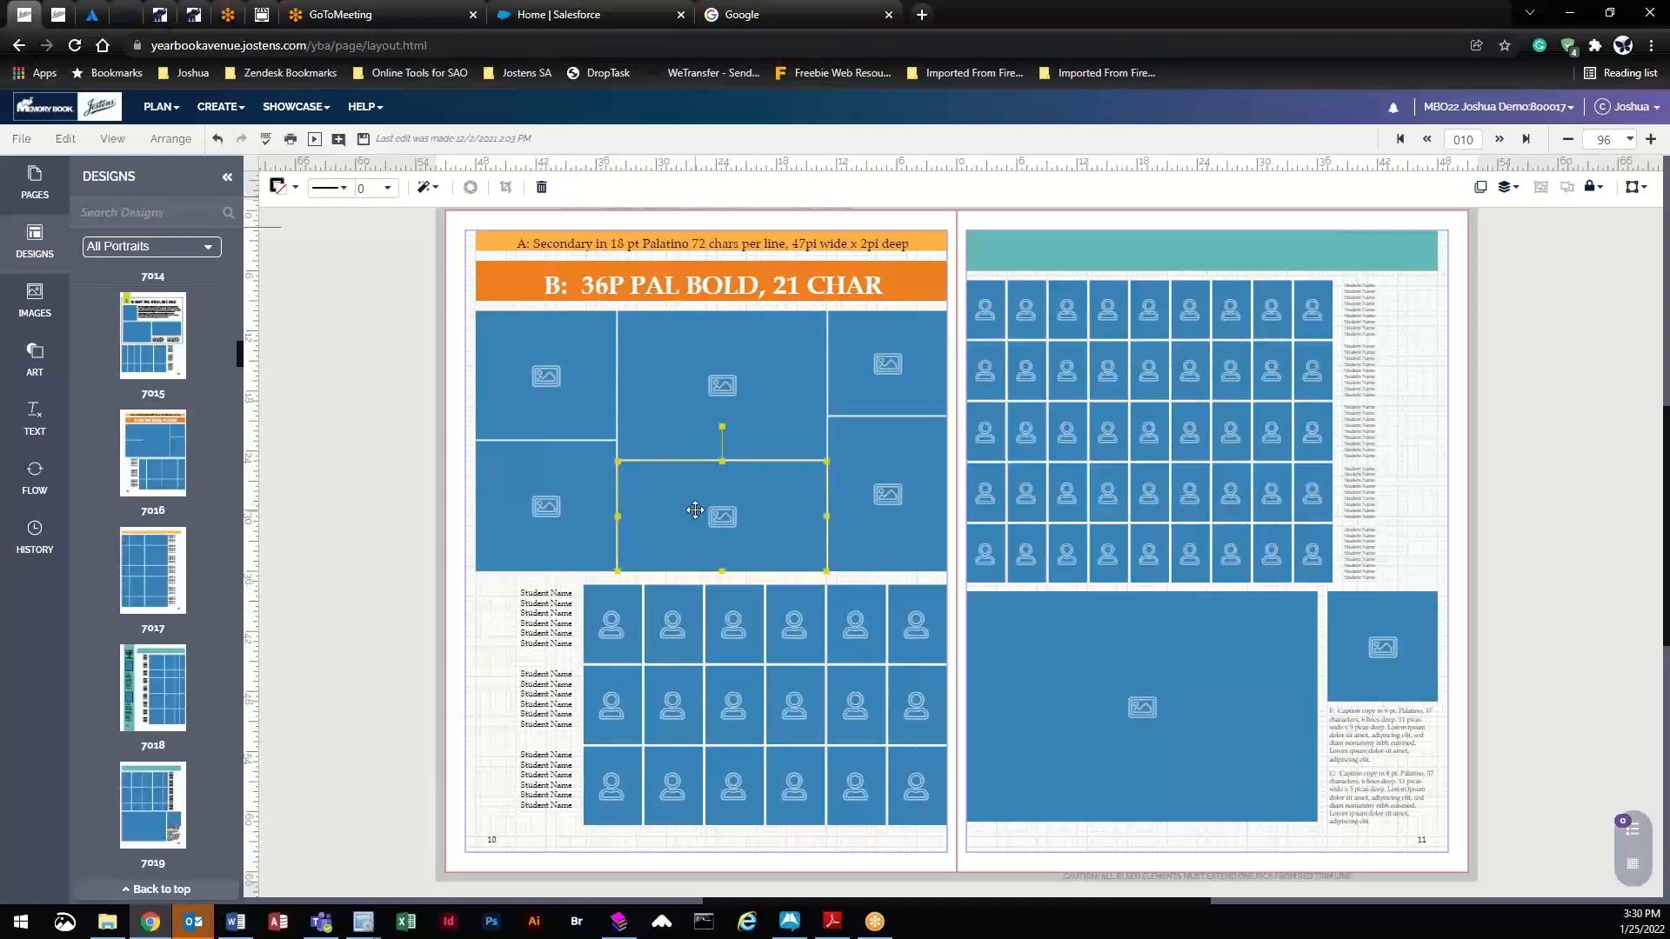
left_click(886, 363)
left_click(905, 496)
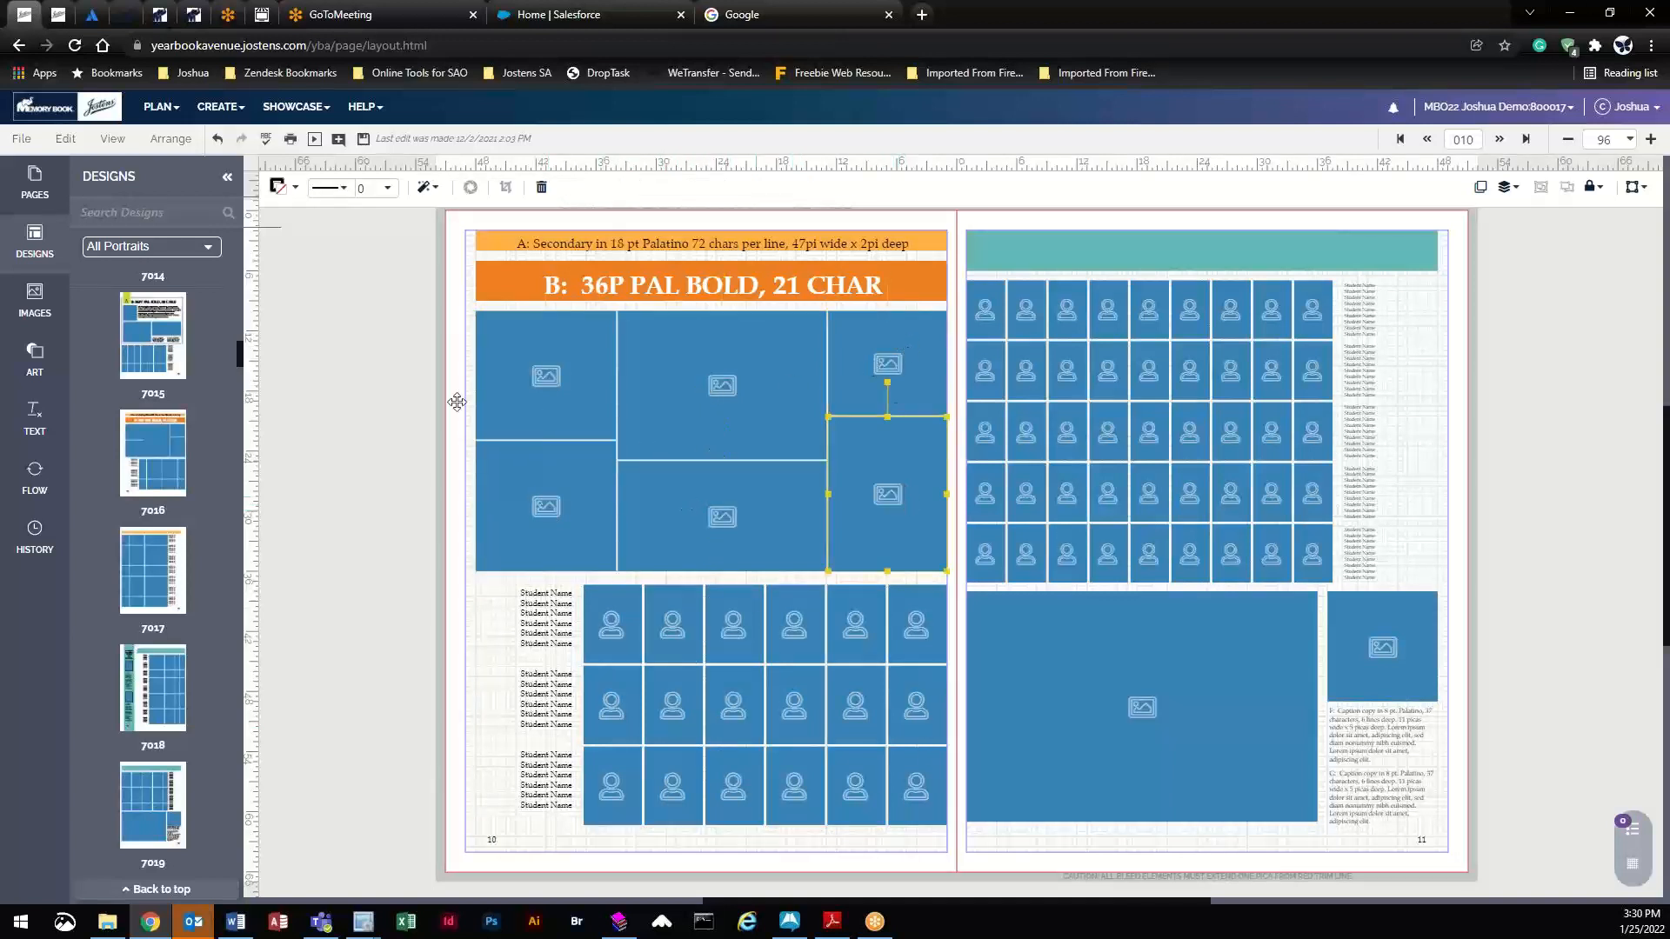
- Switch images to the Test Image category and drop the thumbs-up smiley into the top-centre frame
left_click(39, 303)
left_click(170, 246)
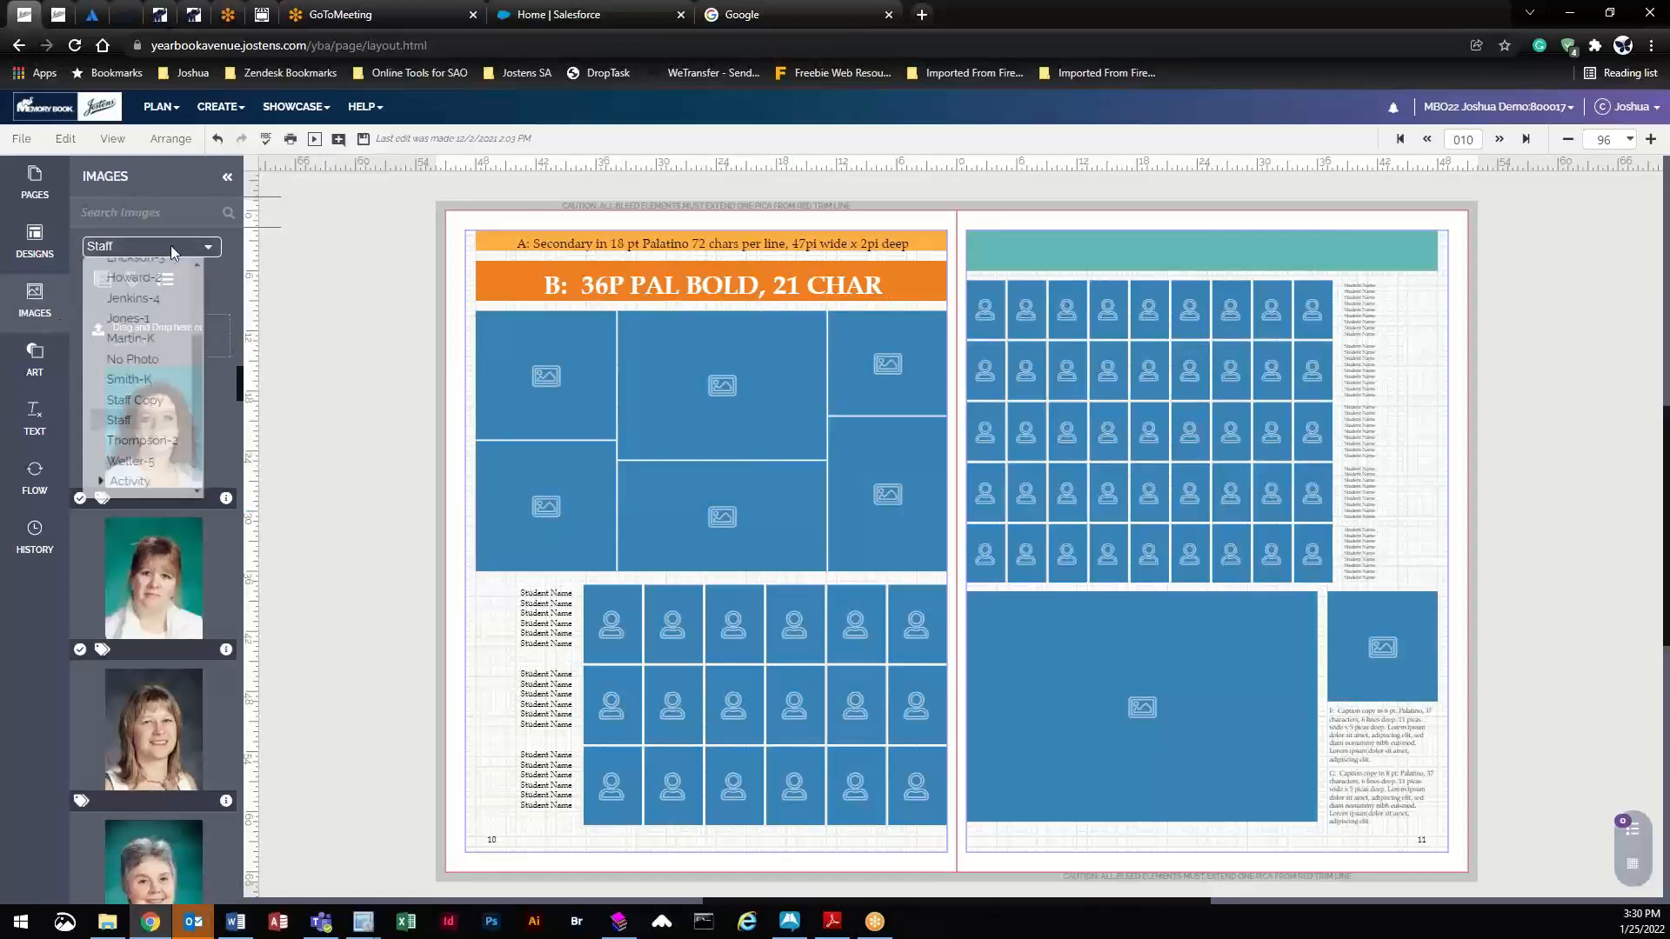
scroll(131, 496, "down", 3)
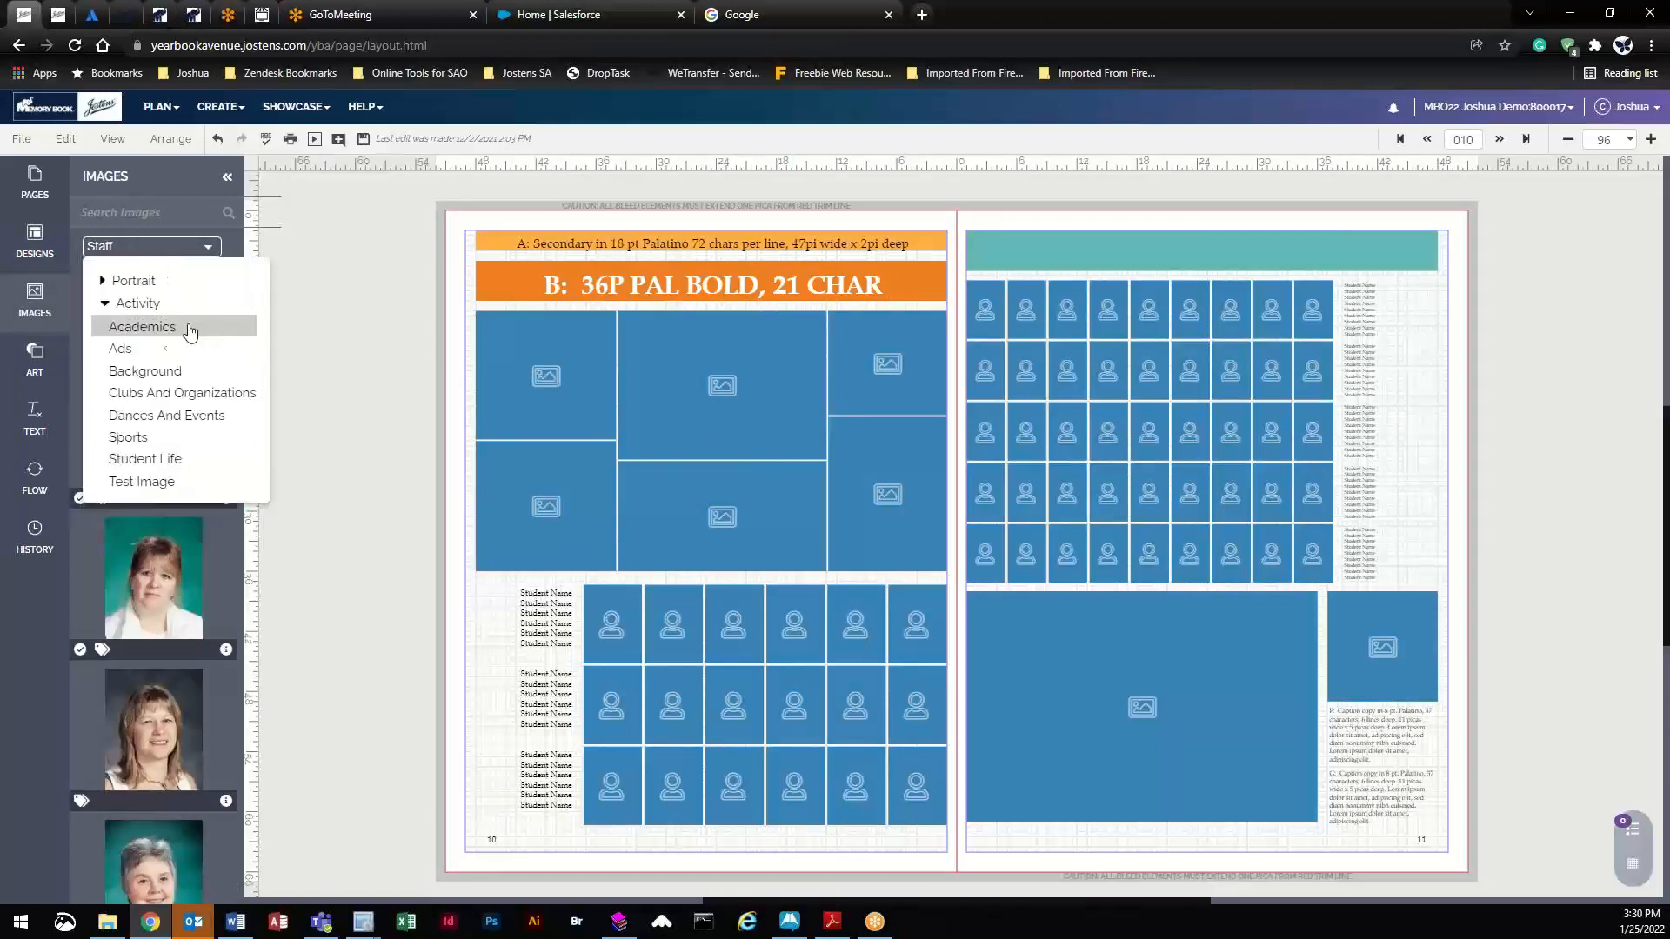
left_click(154, 346)
left_click(137, 248)
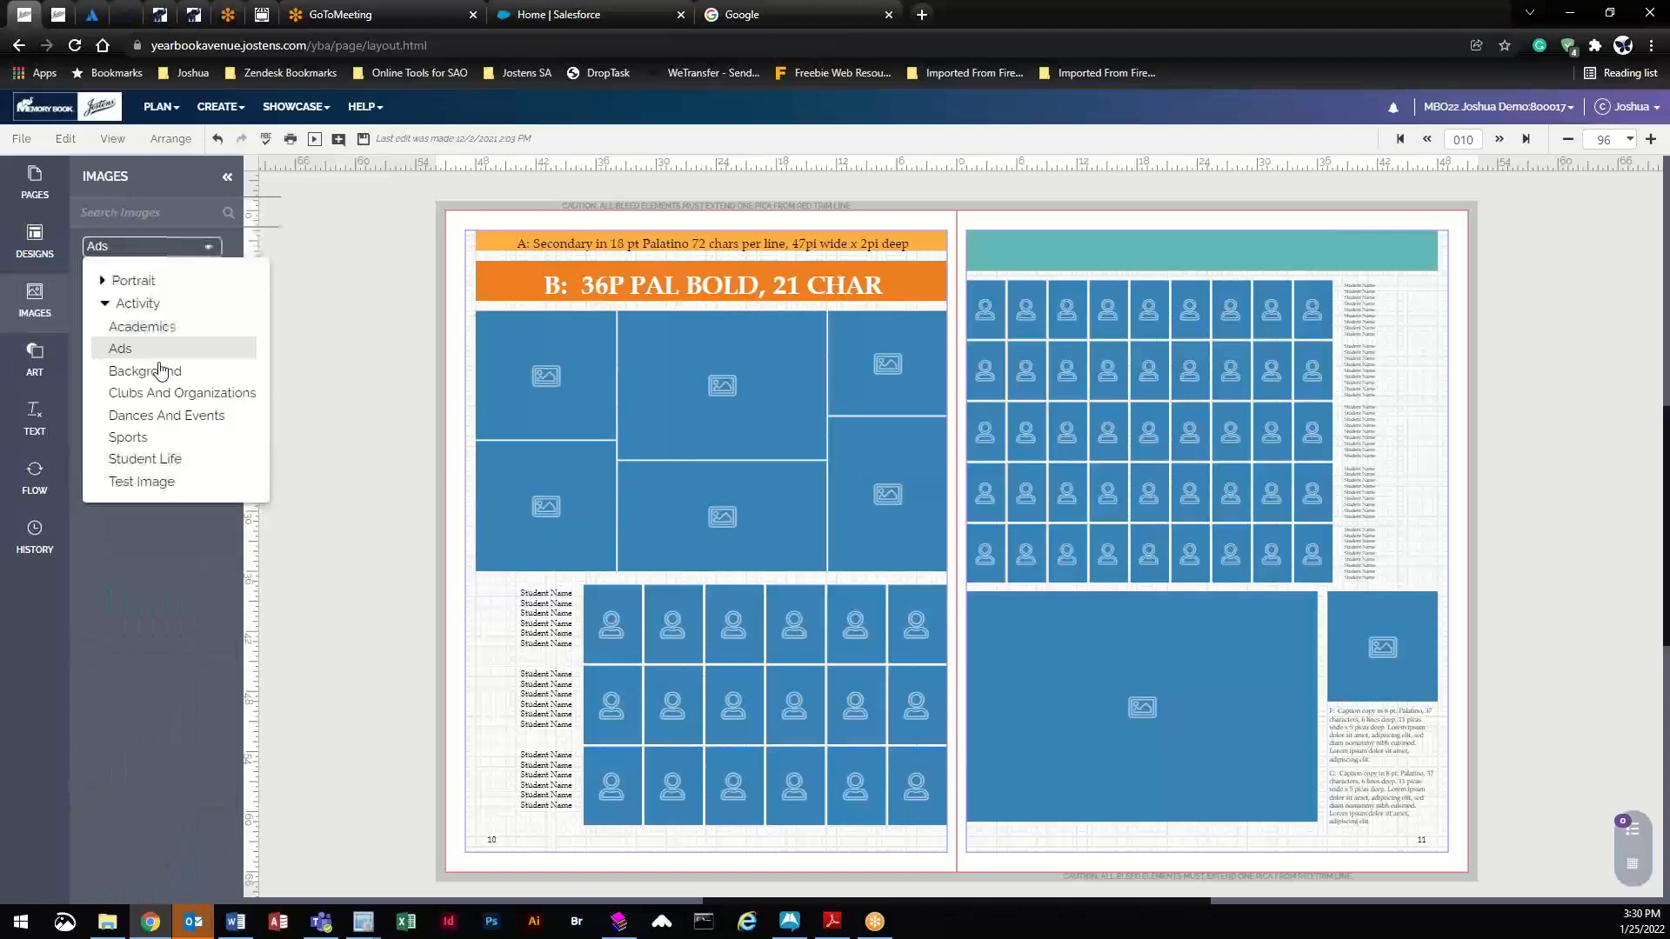
left_click(149, 459)
left_click(145, 246)
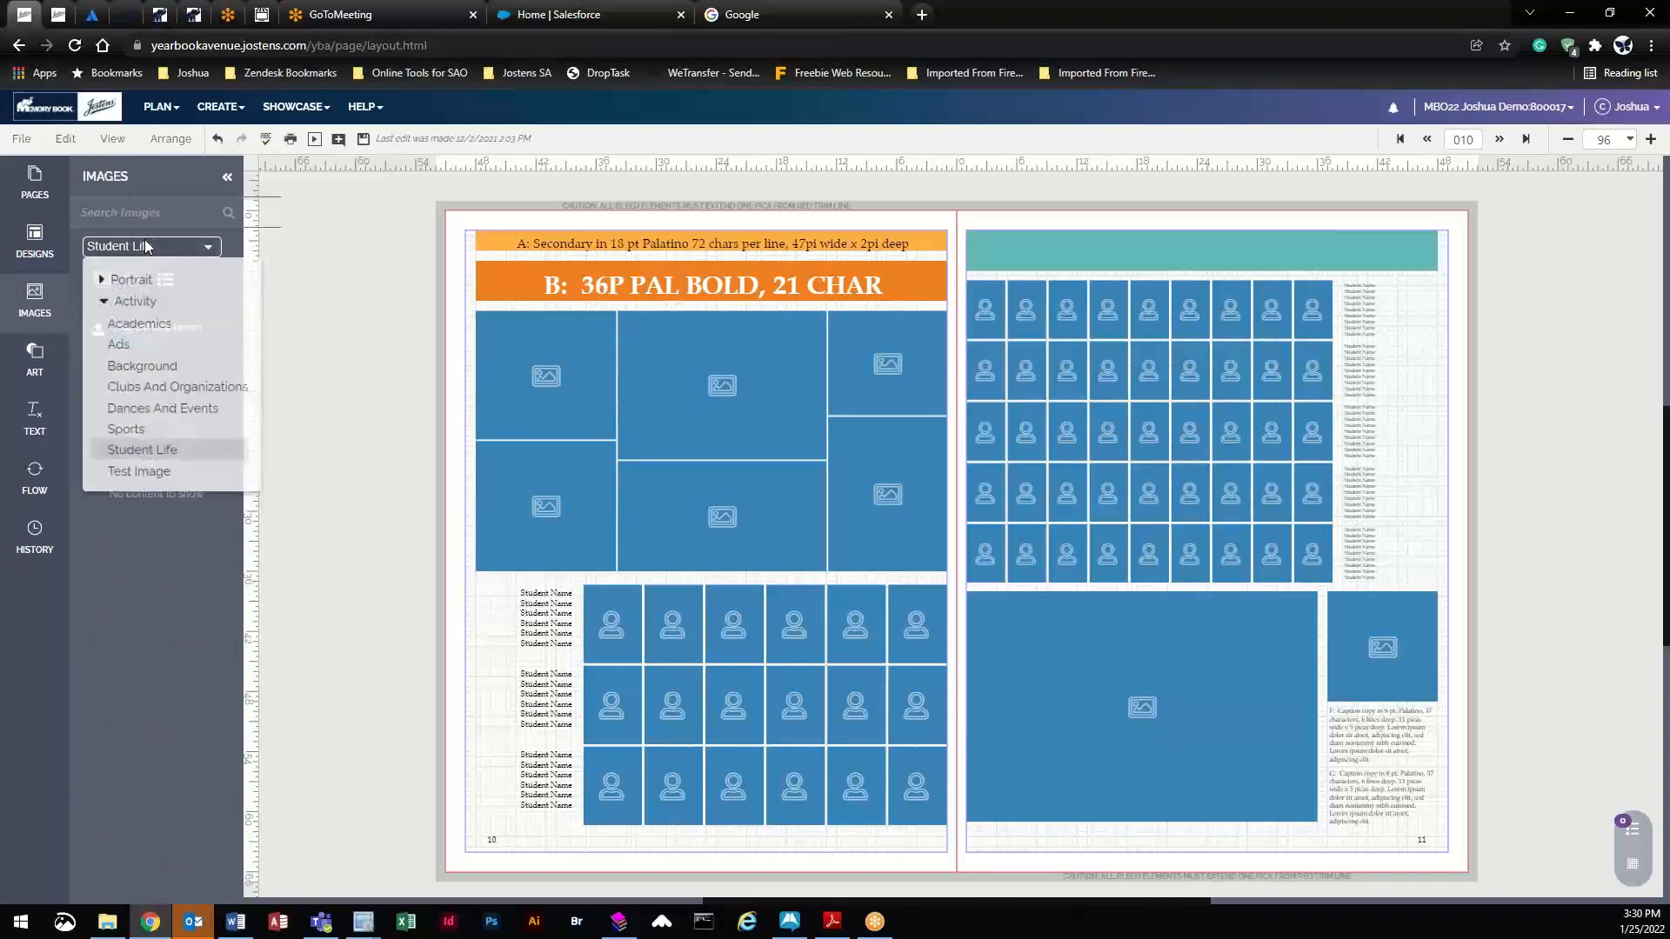
left_click(146, 479)
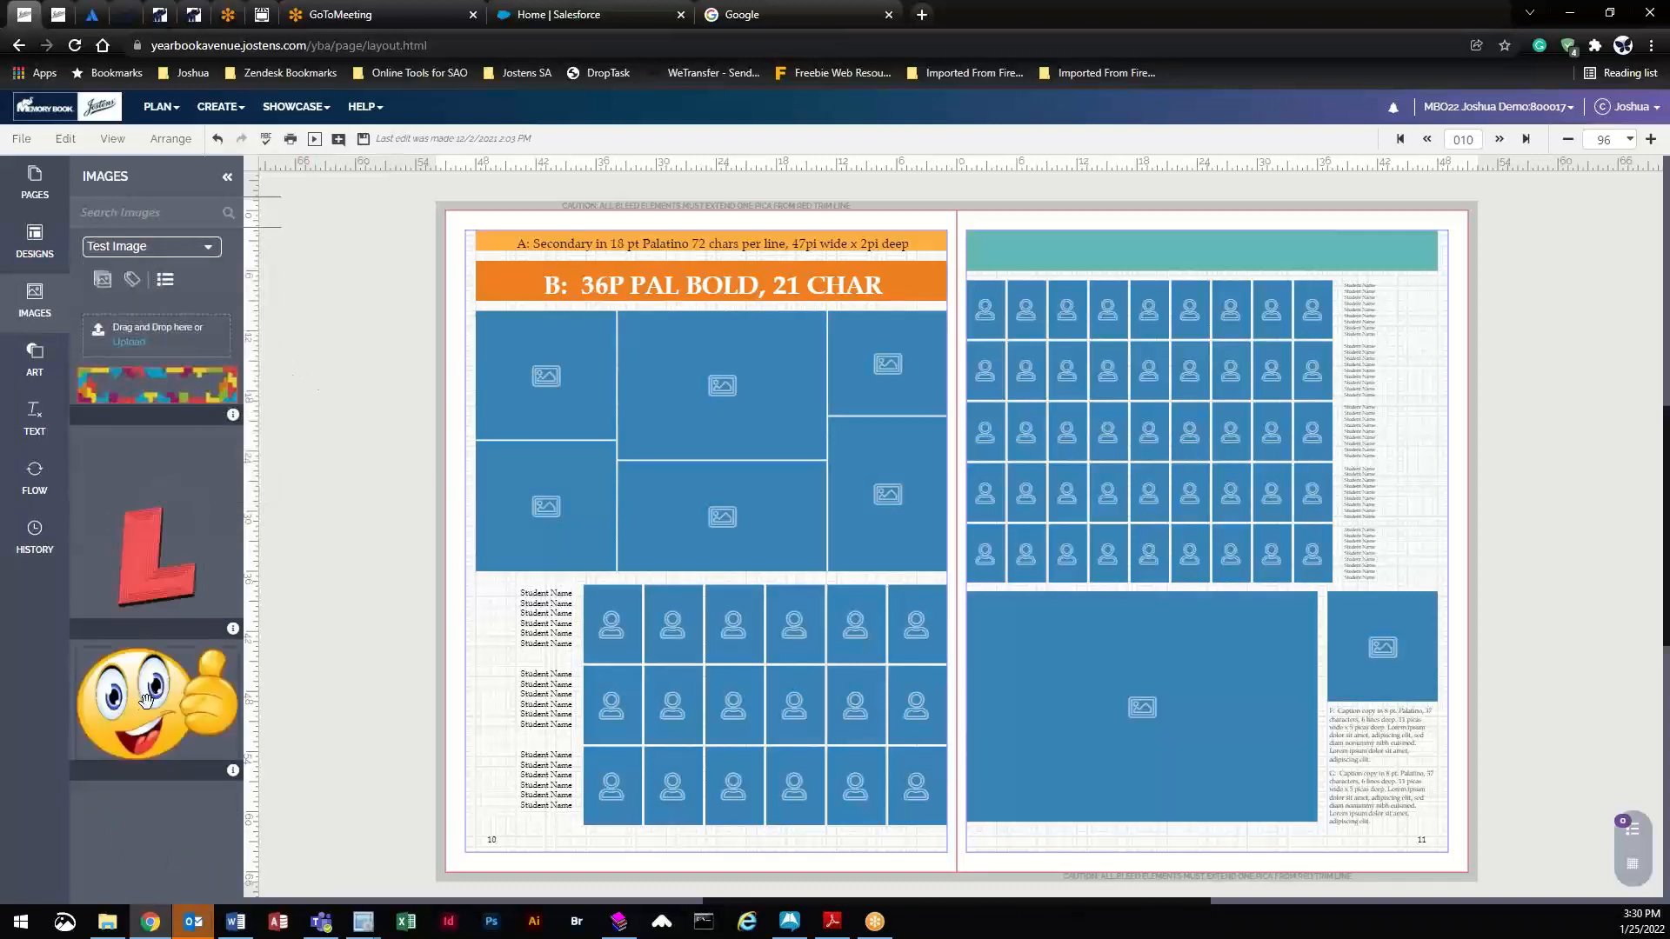
left_click_drag(129, 705, 704, 383)
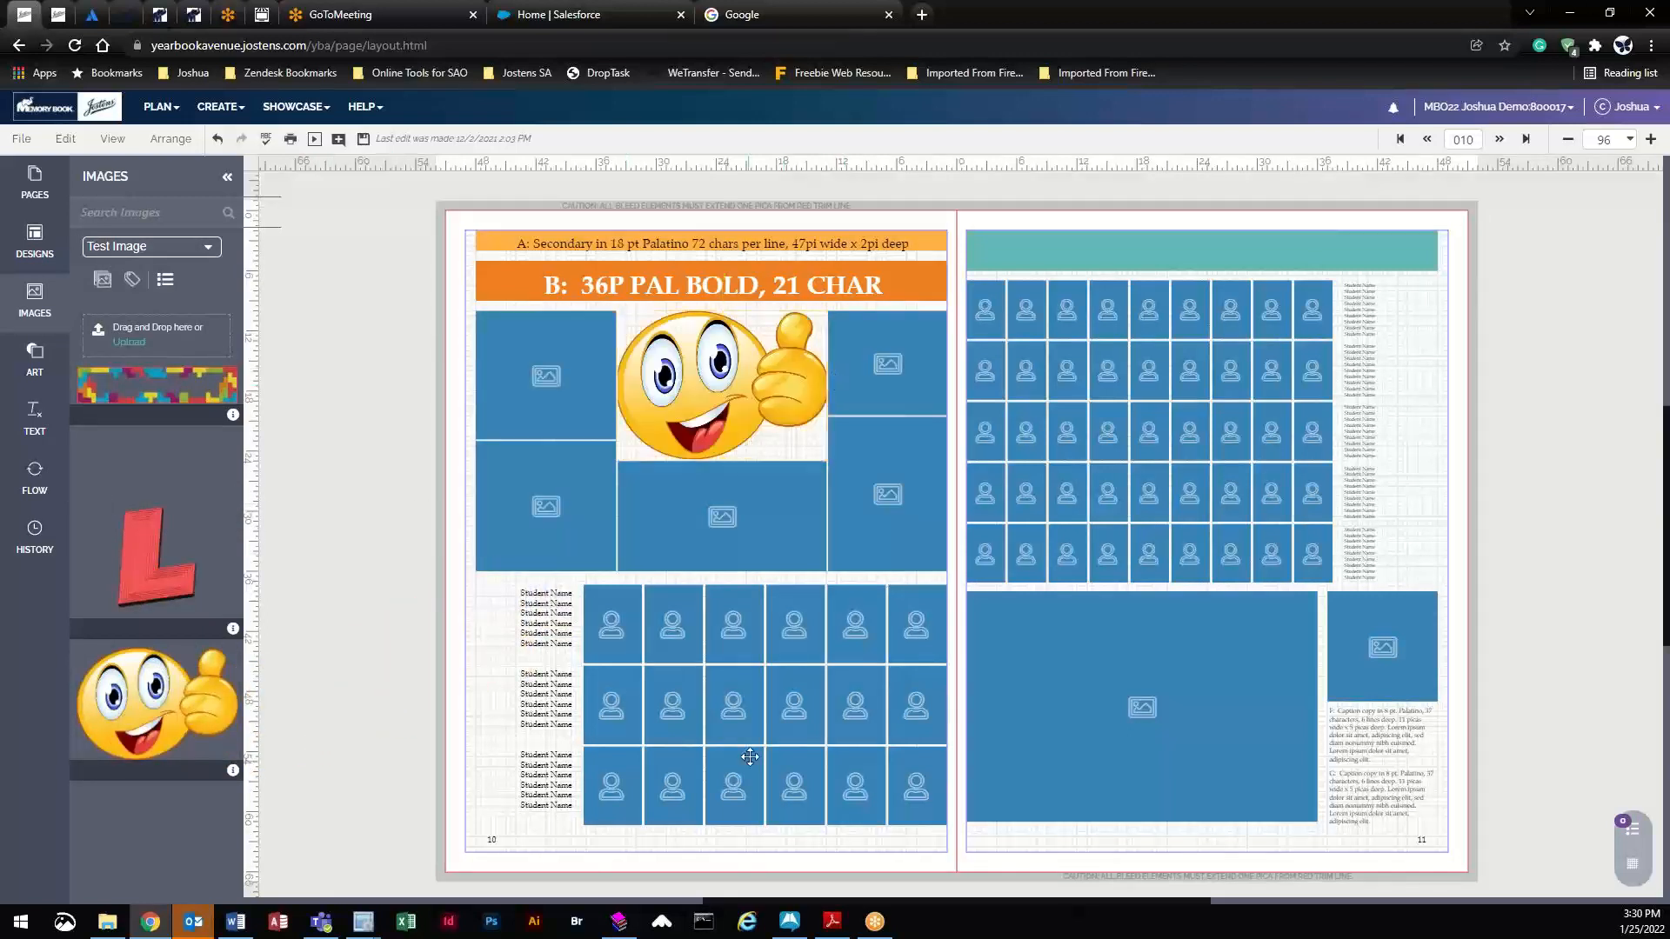
left_click(737, 628)
- Flow the Drake-4 class portraits into page 10's 3-by-6 grid, saving changes first
left_click(45, 498)
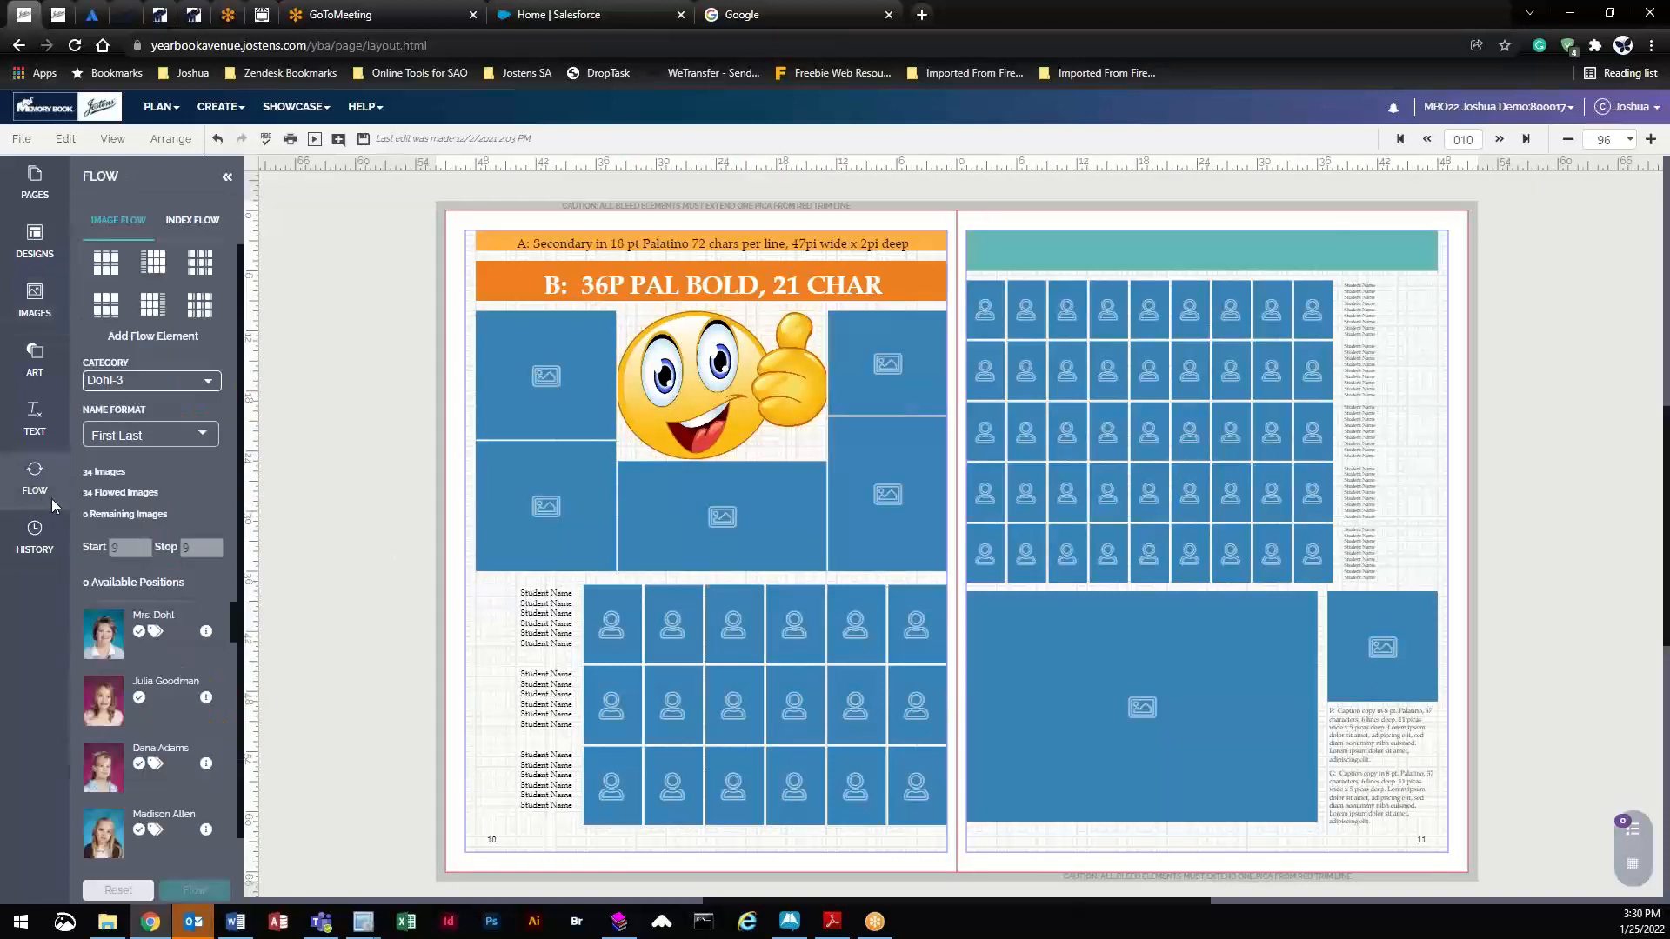
left_click(144, 388)
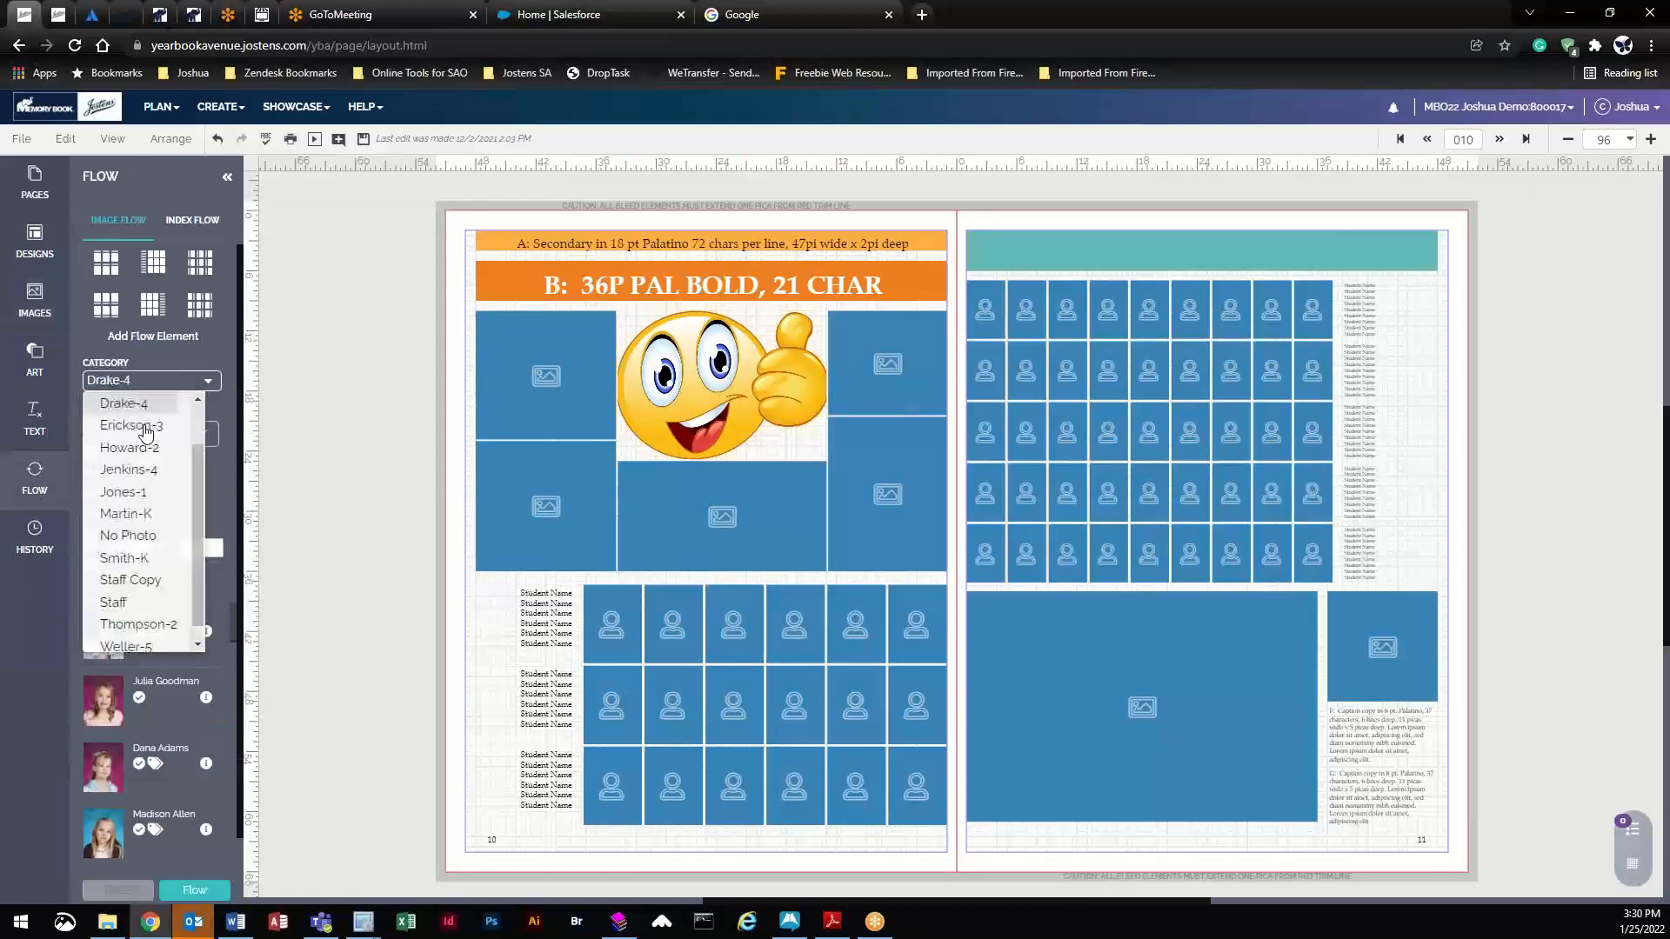
left_click(135, 425)
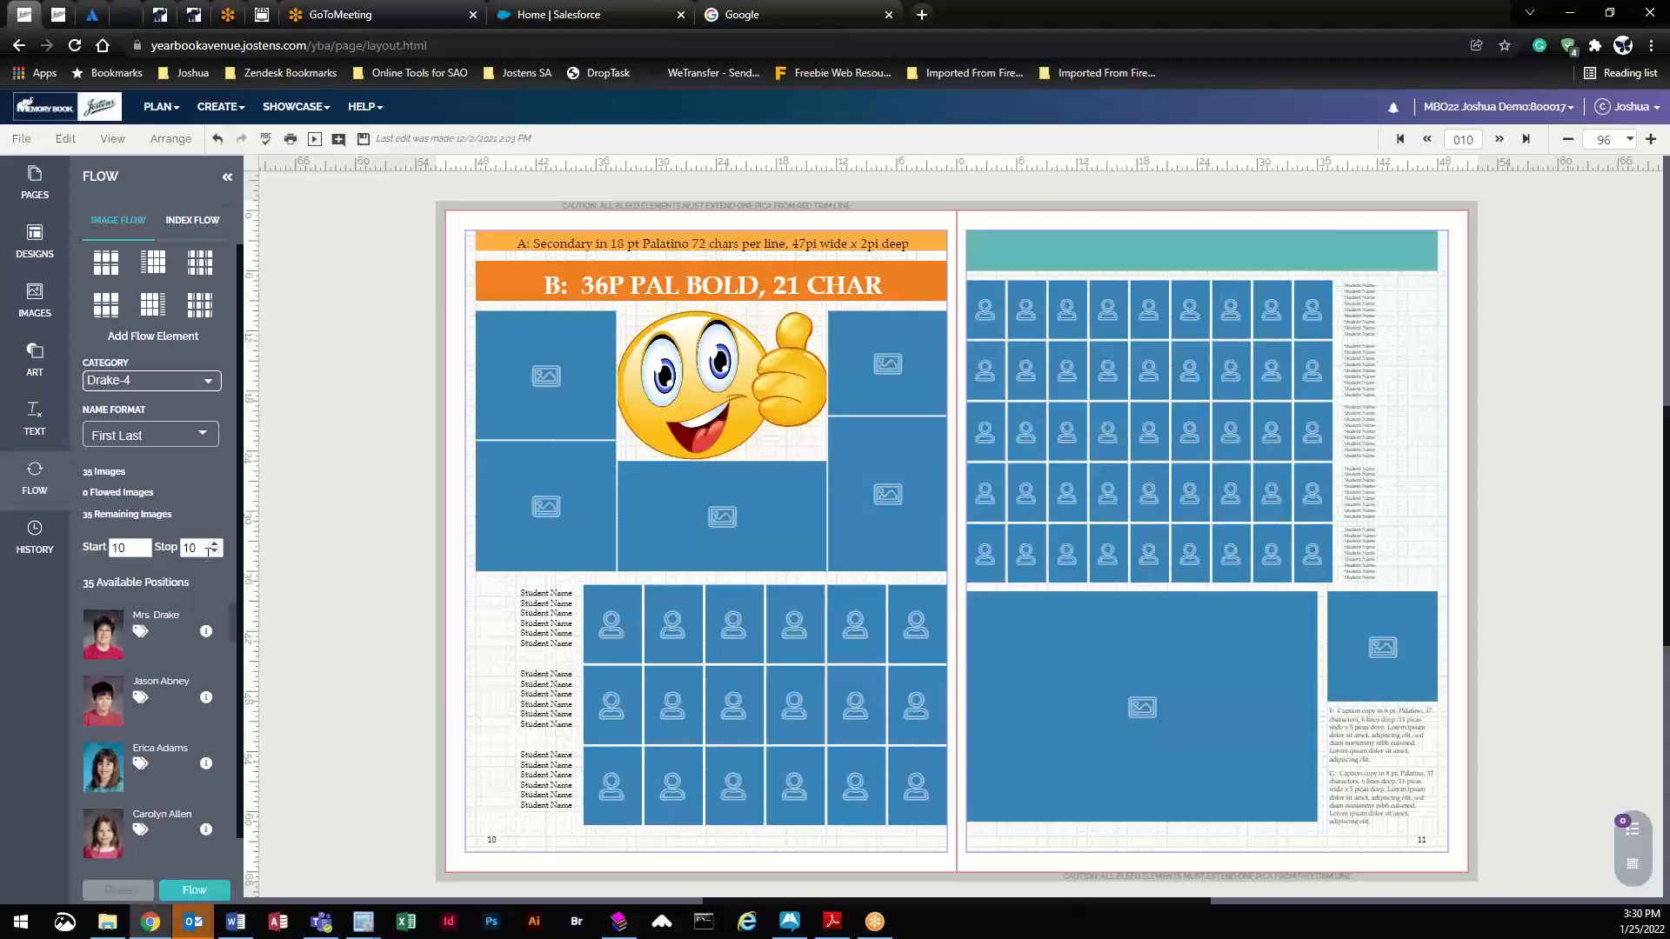
left_click(195, 891)
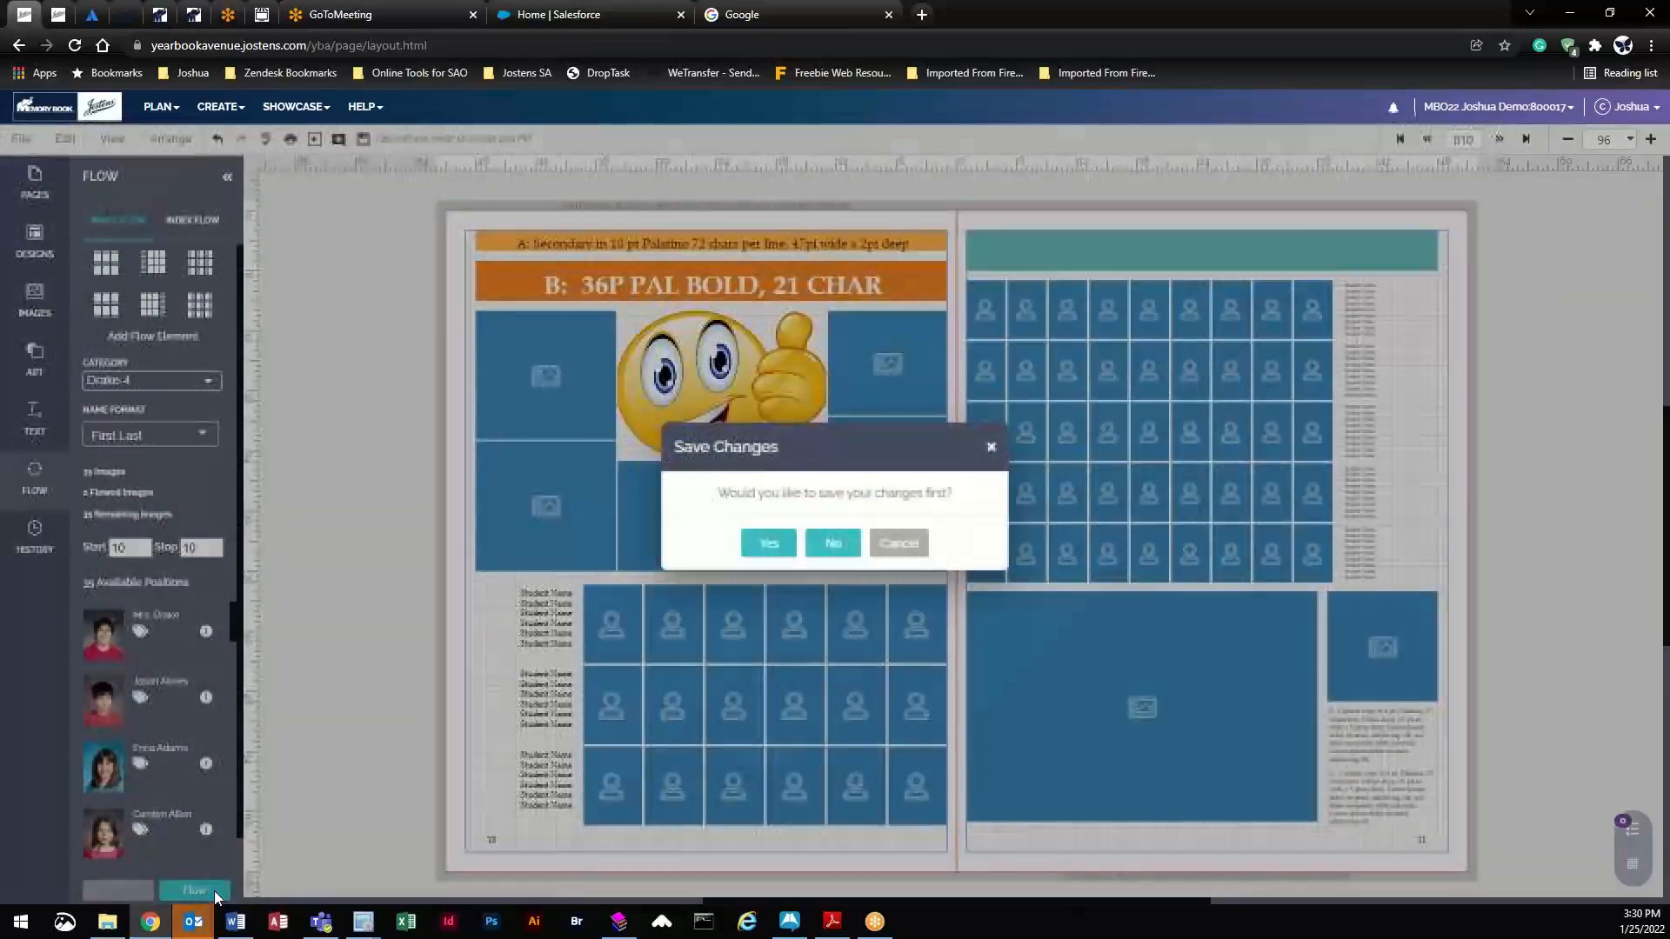
left_click(769, 541)
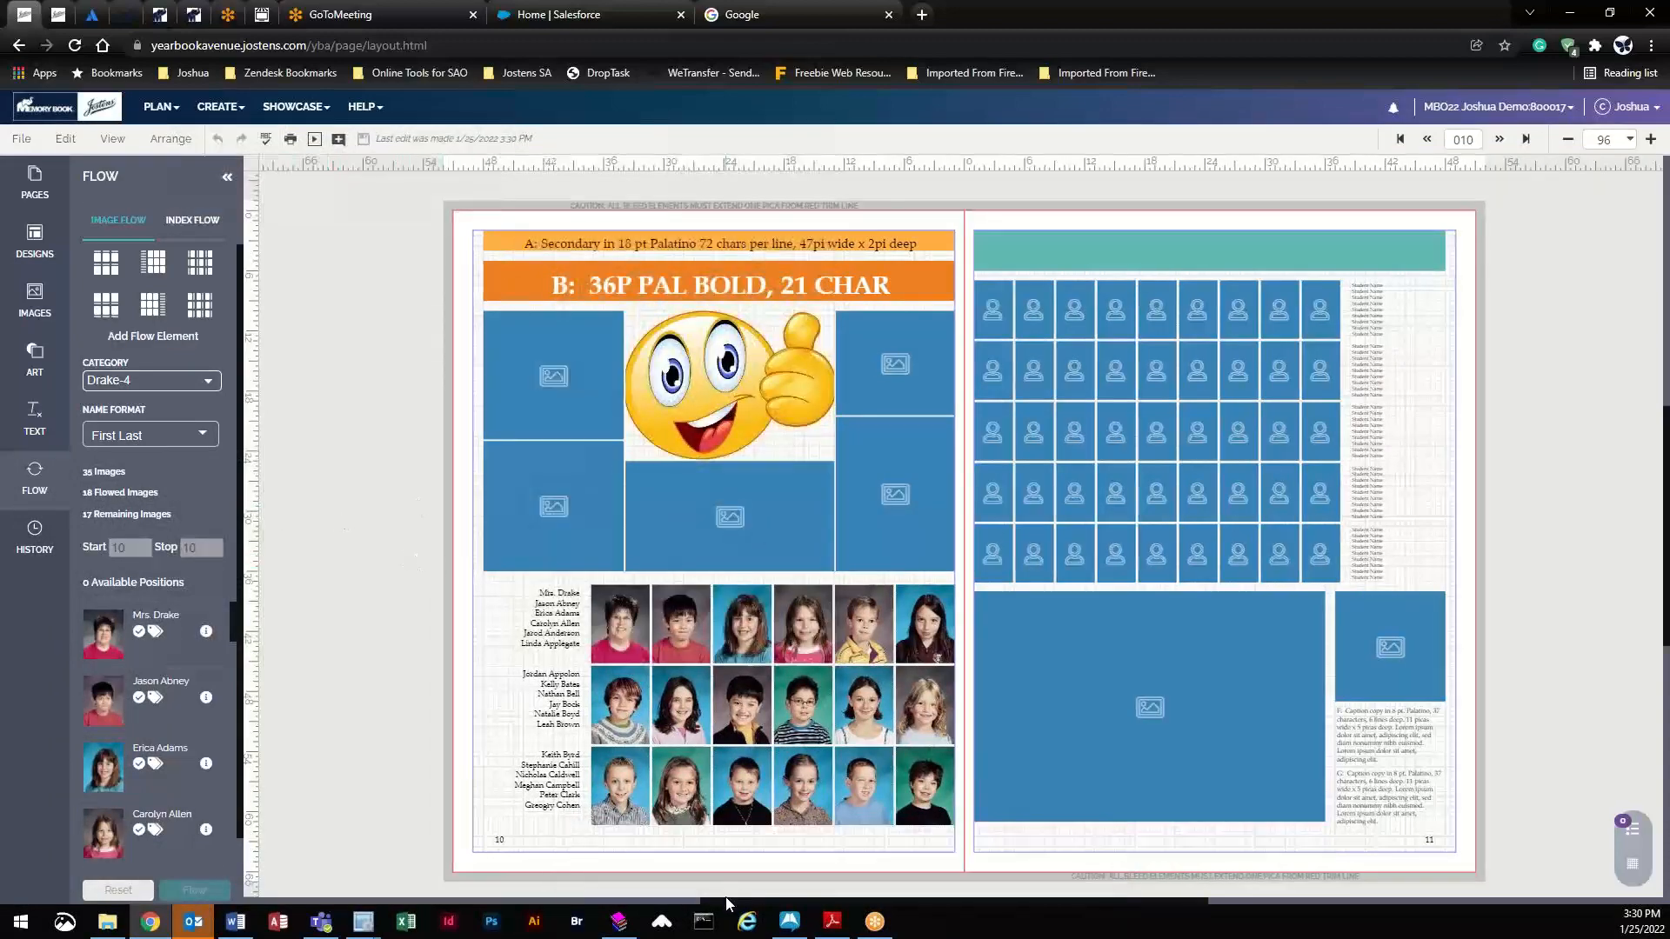
- Check caption frames F and G on page 11, then leave spread 010 for the previous spread
scroll(727, 900, "down", 5)
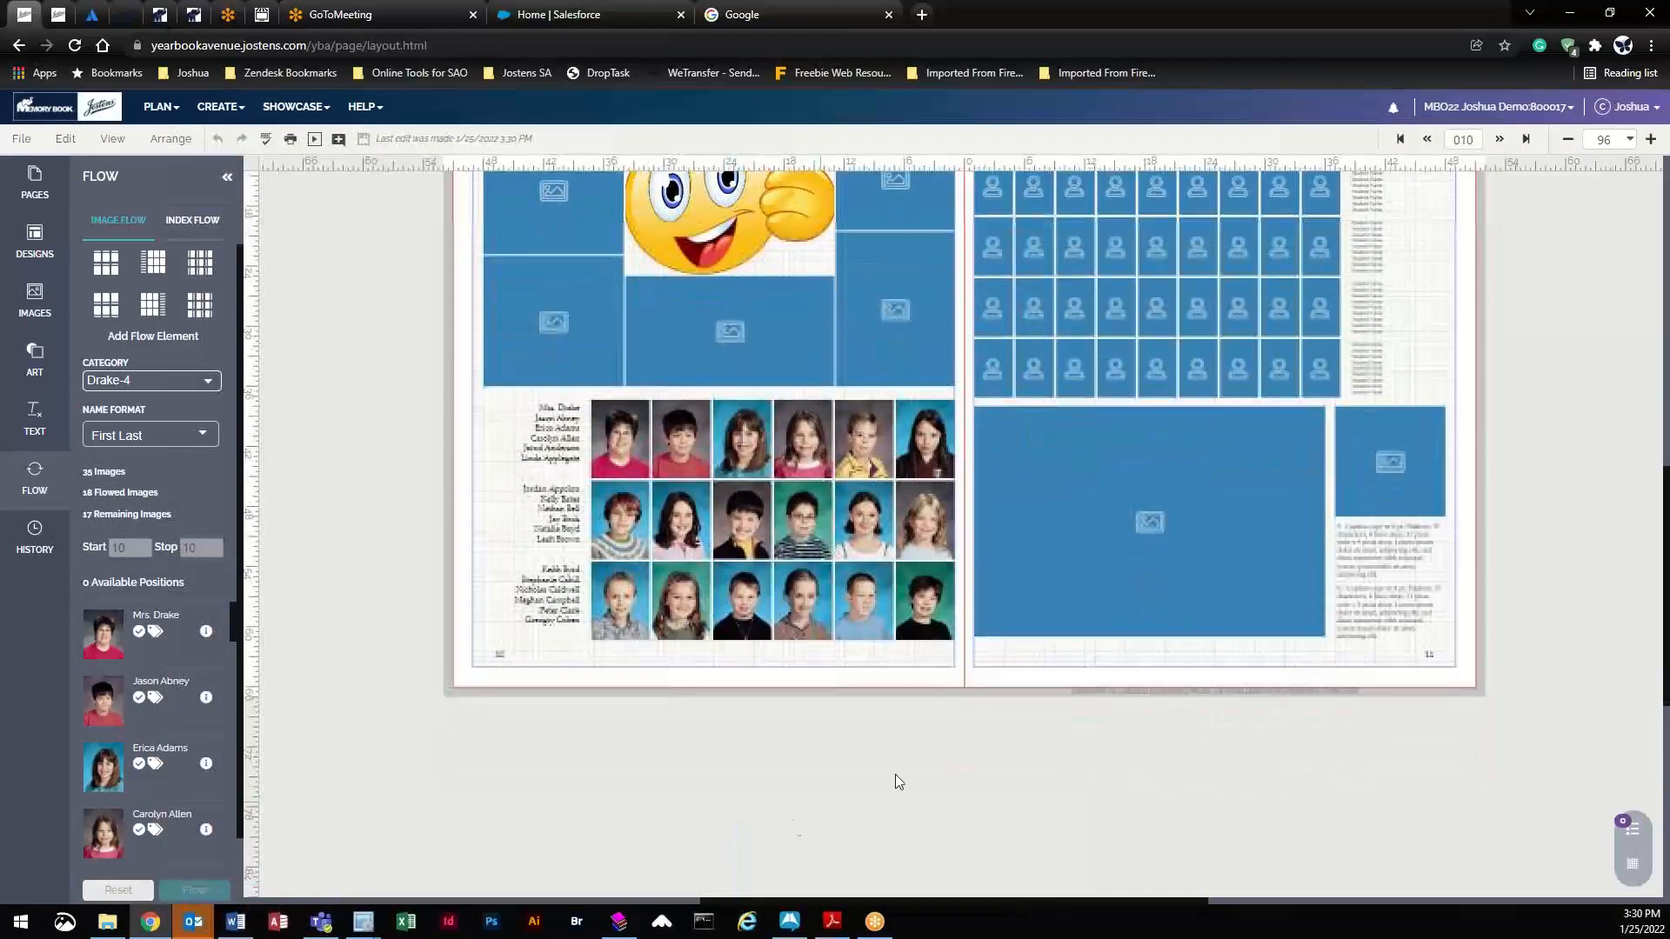
scroll(1604, 628, "up", 5)
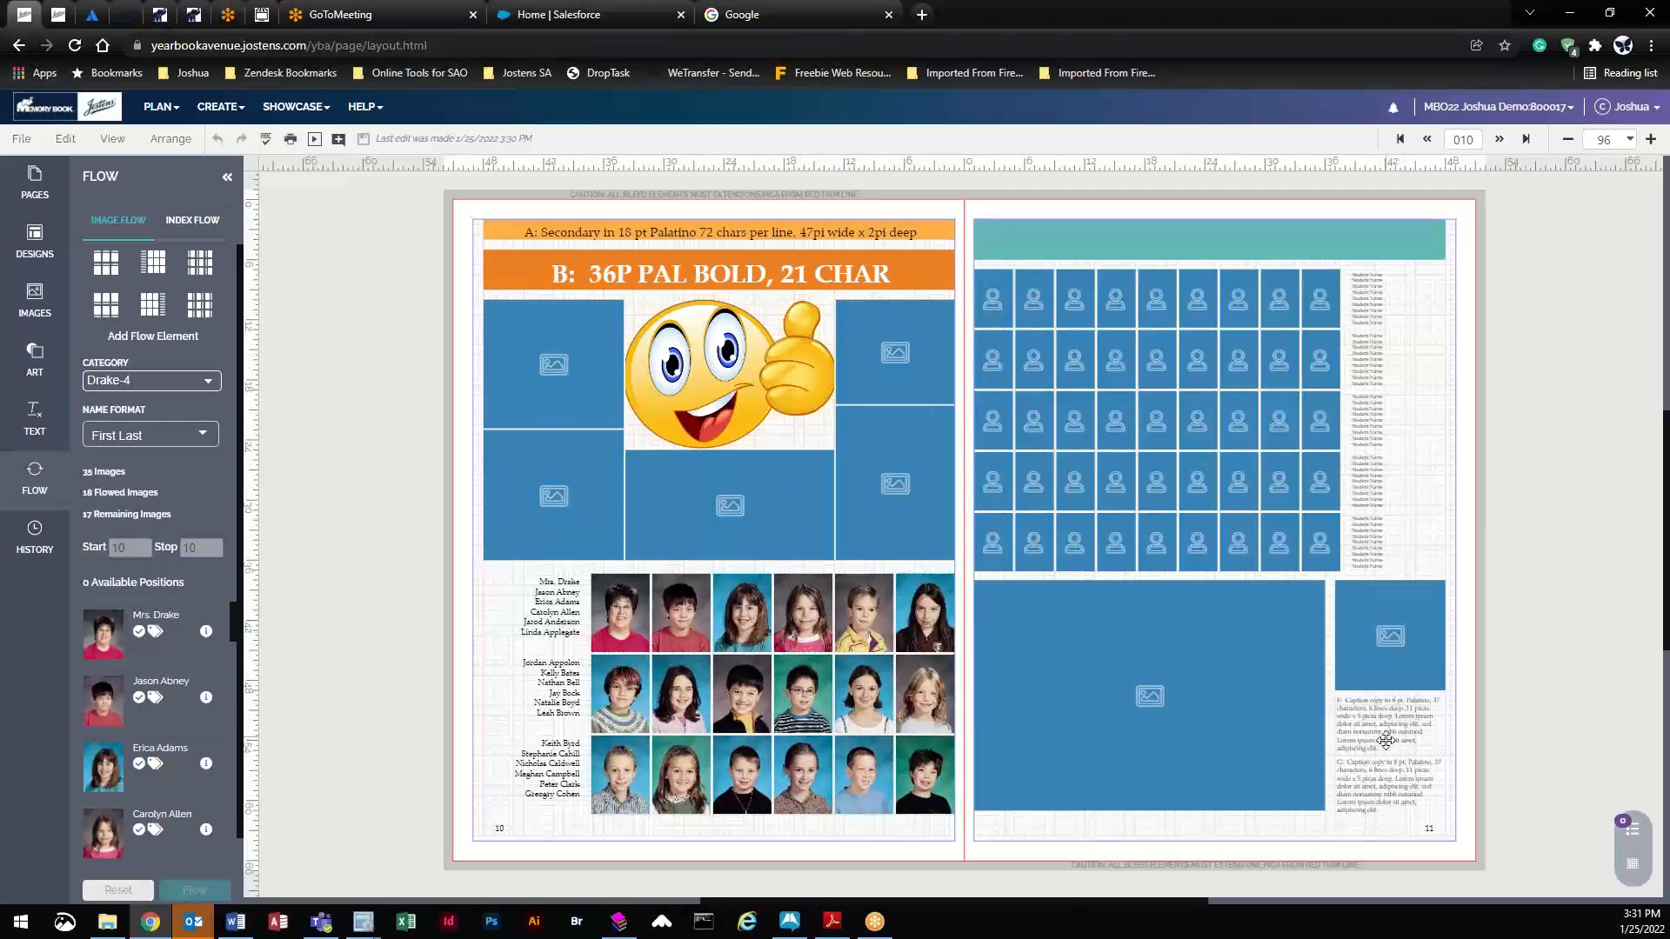
left_click(1372, 719)
left_click(1376, 774)
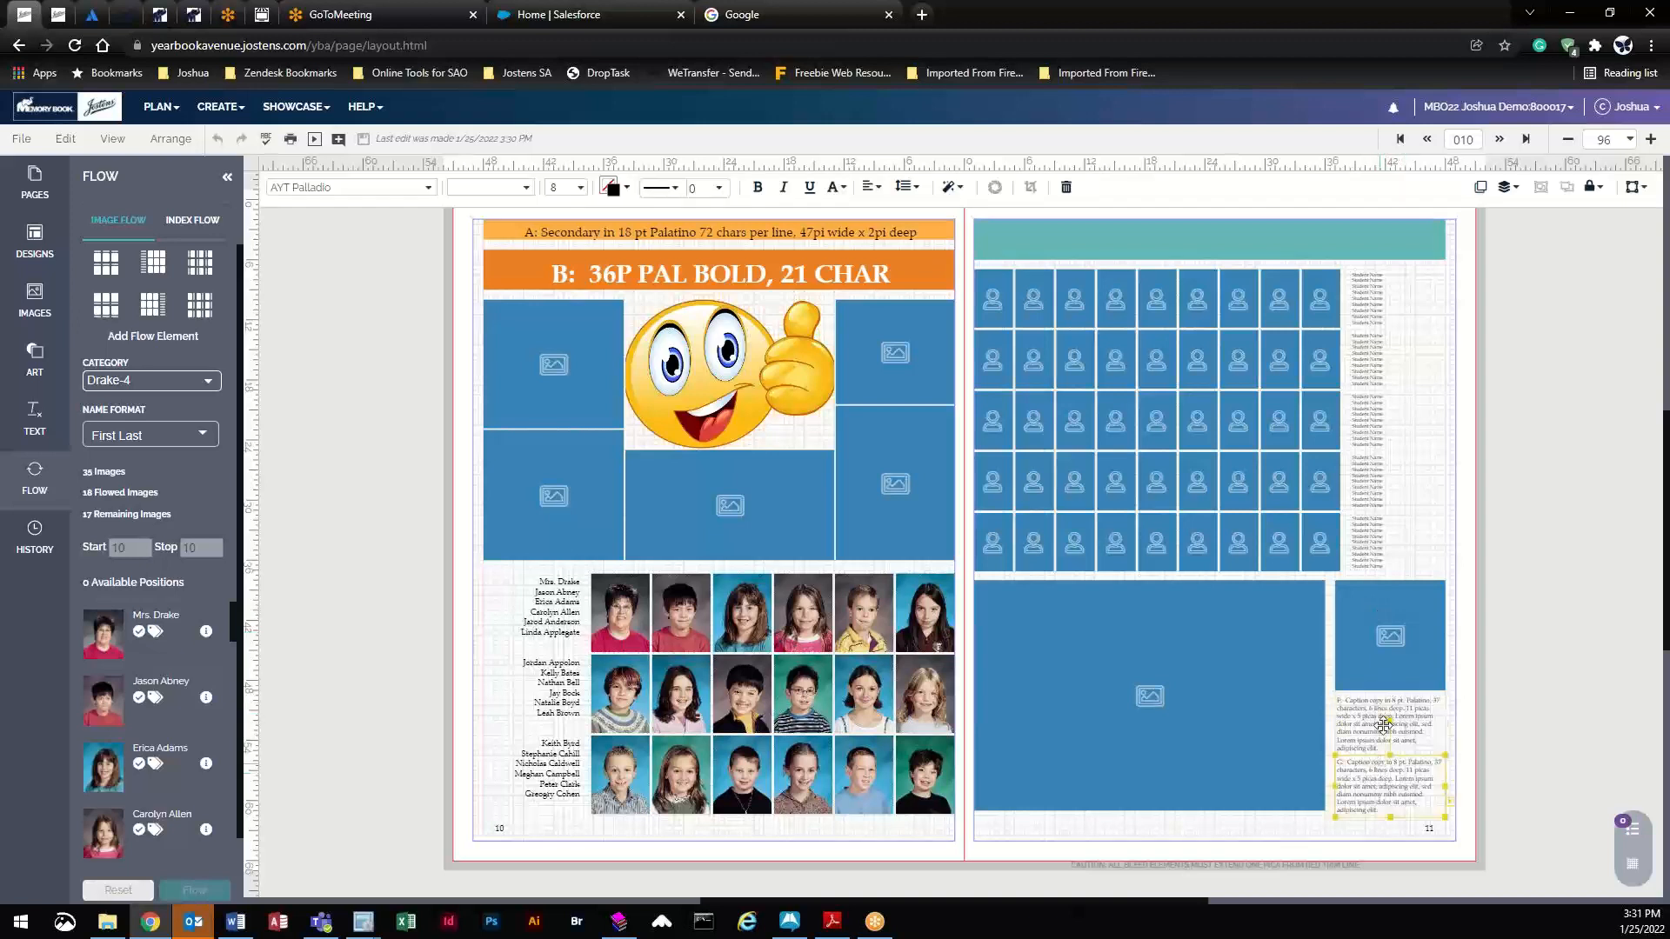
left_click(1382, 724)
left_click(1381, 776)
left_click(1371, 720)
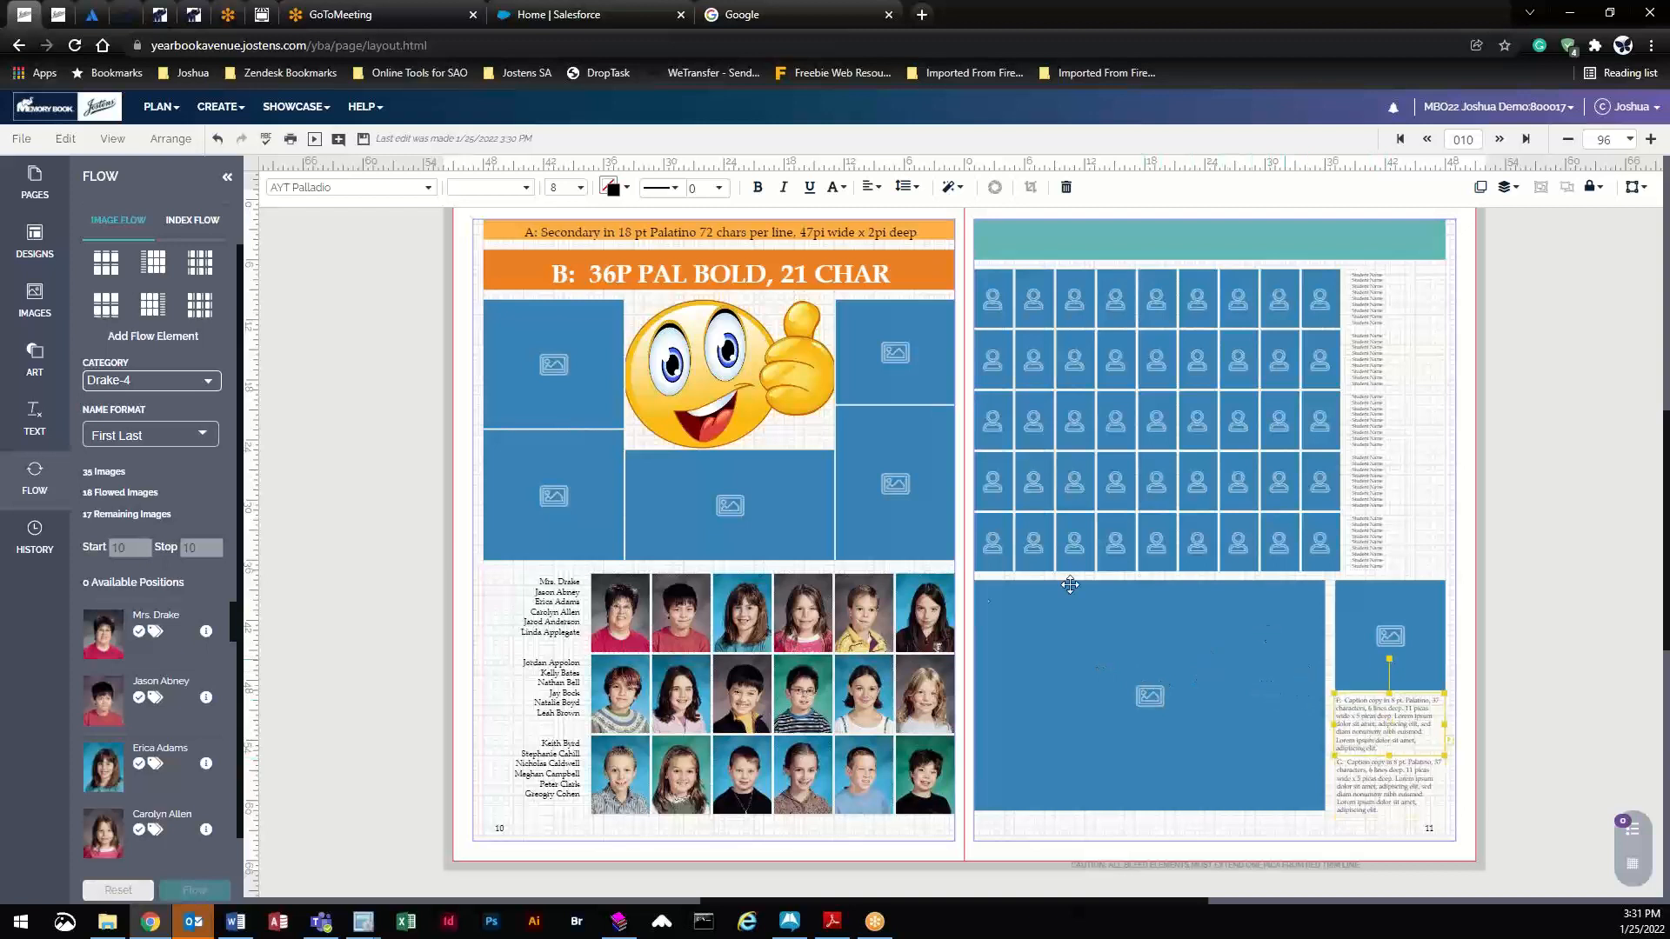
left_click(1383, 770)
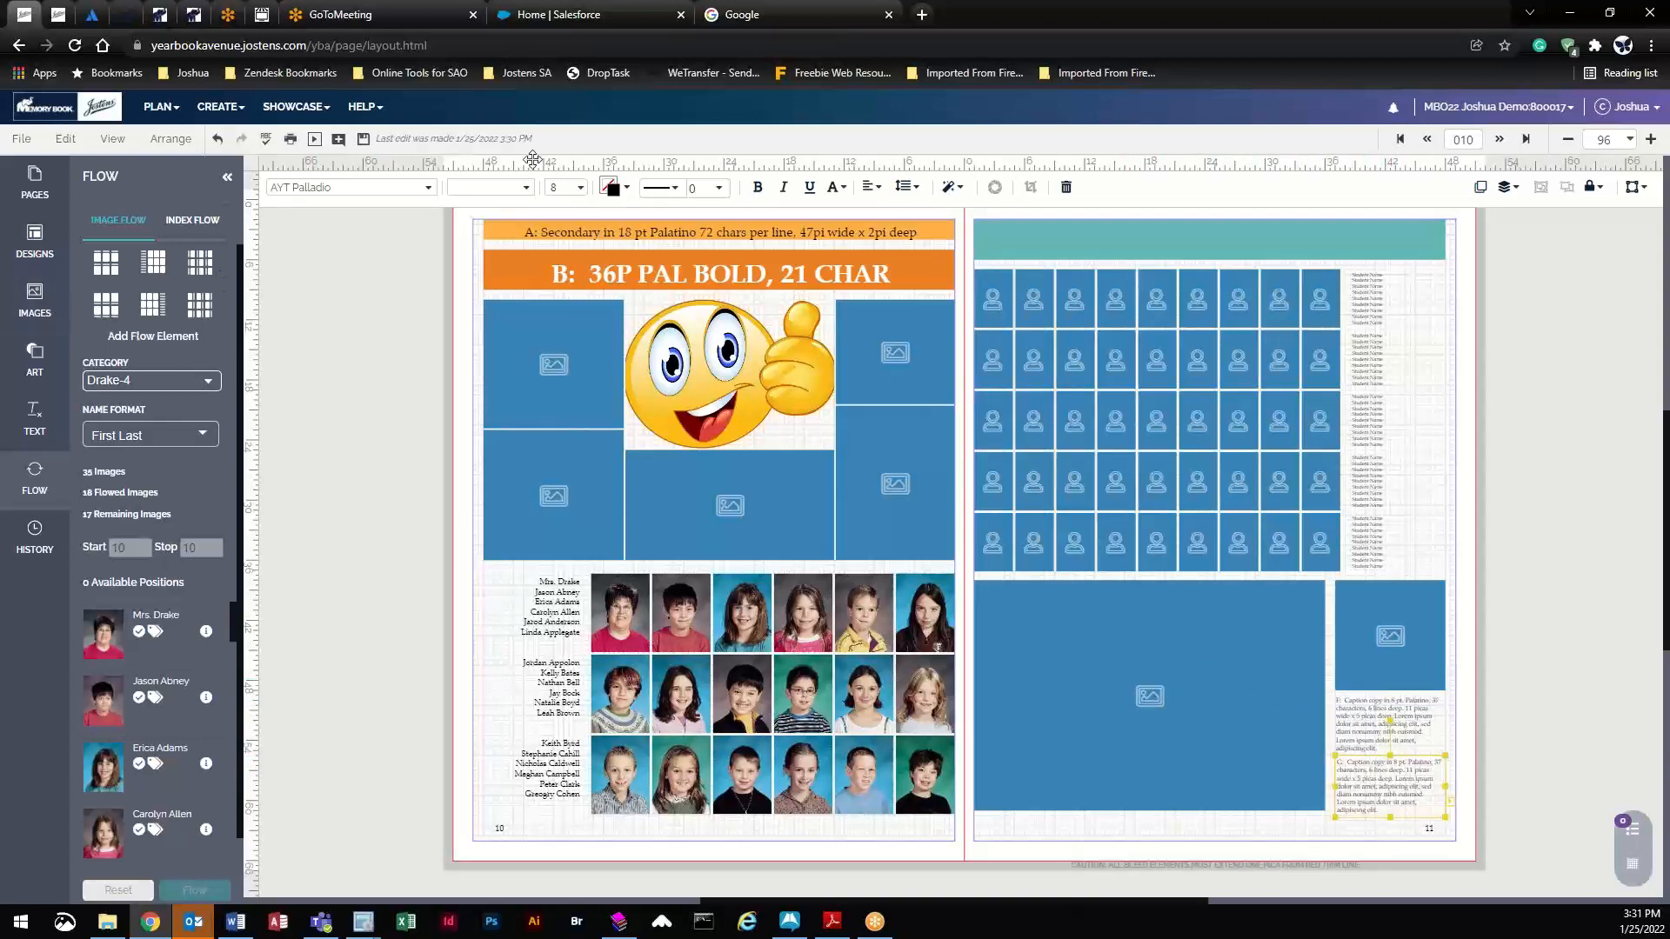
left_click(1429, 140)
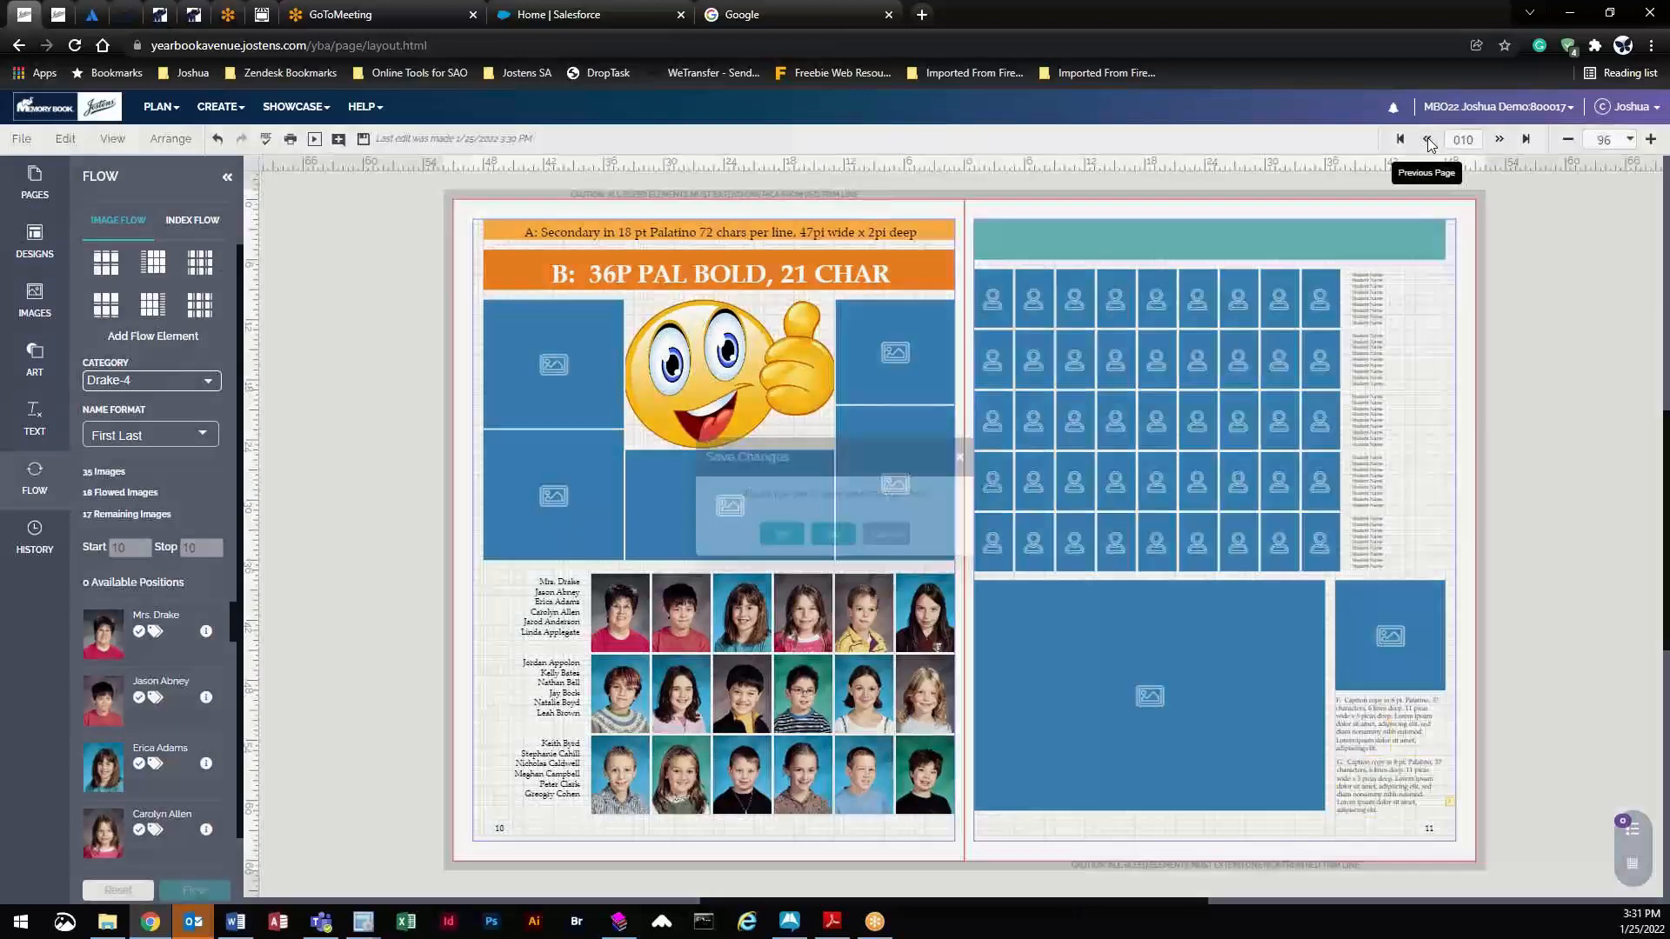
- Save, then page back through spreads 006 and 004 to spread 002
left_click(769, 543)
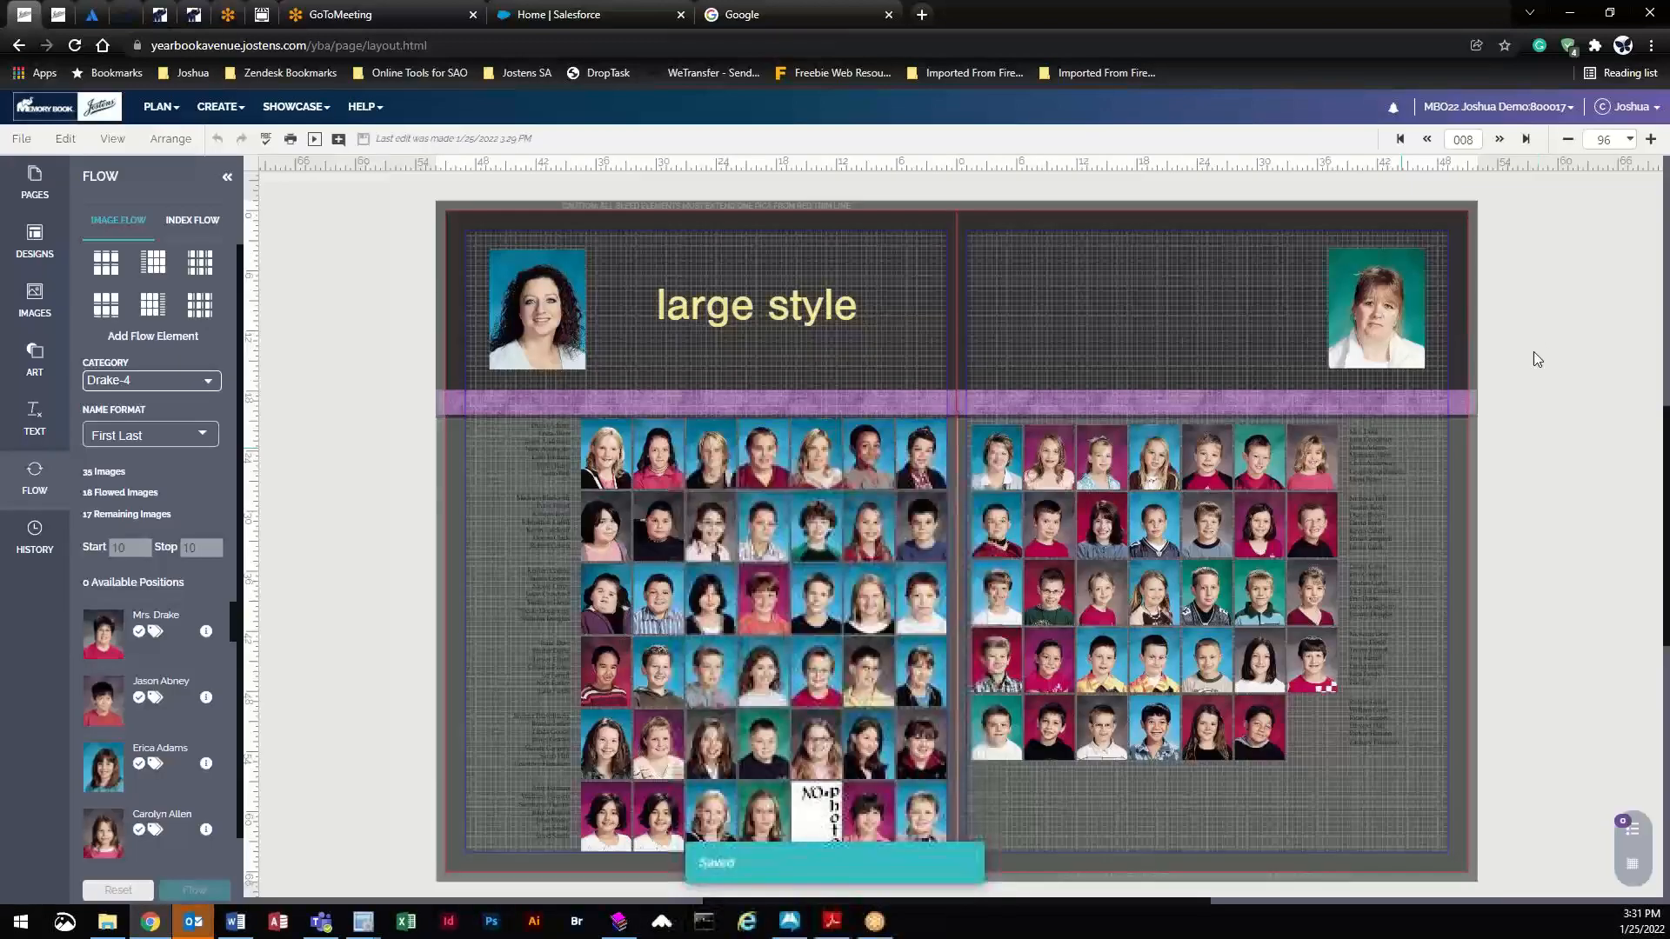
left_click(1427, 146)
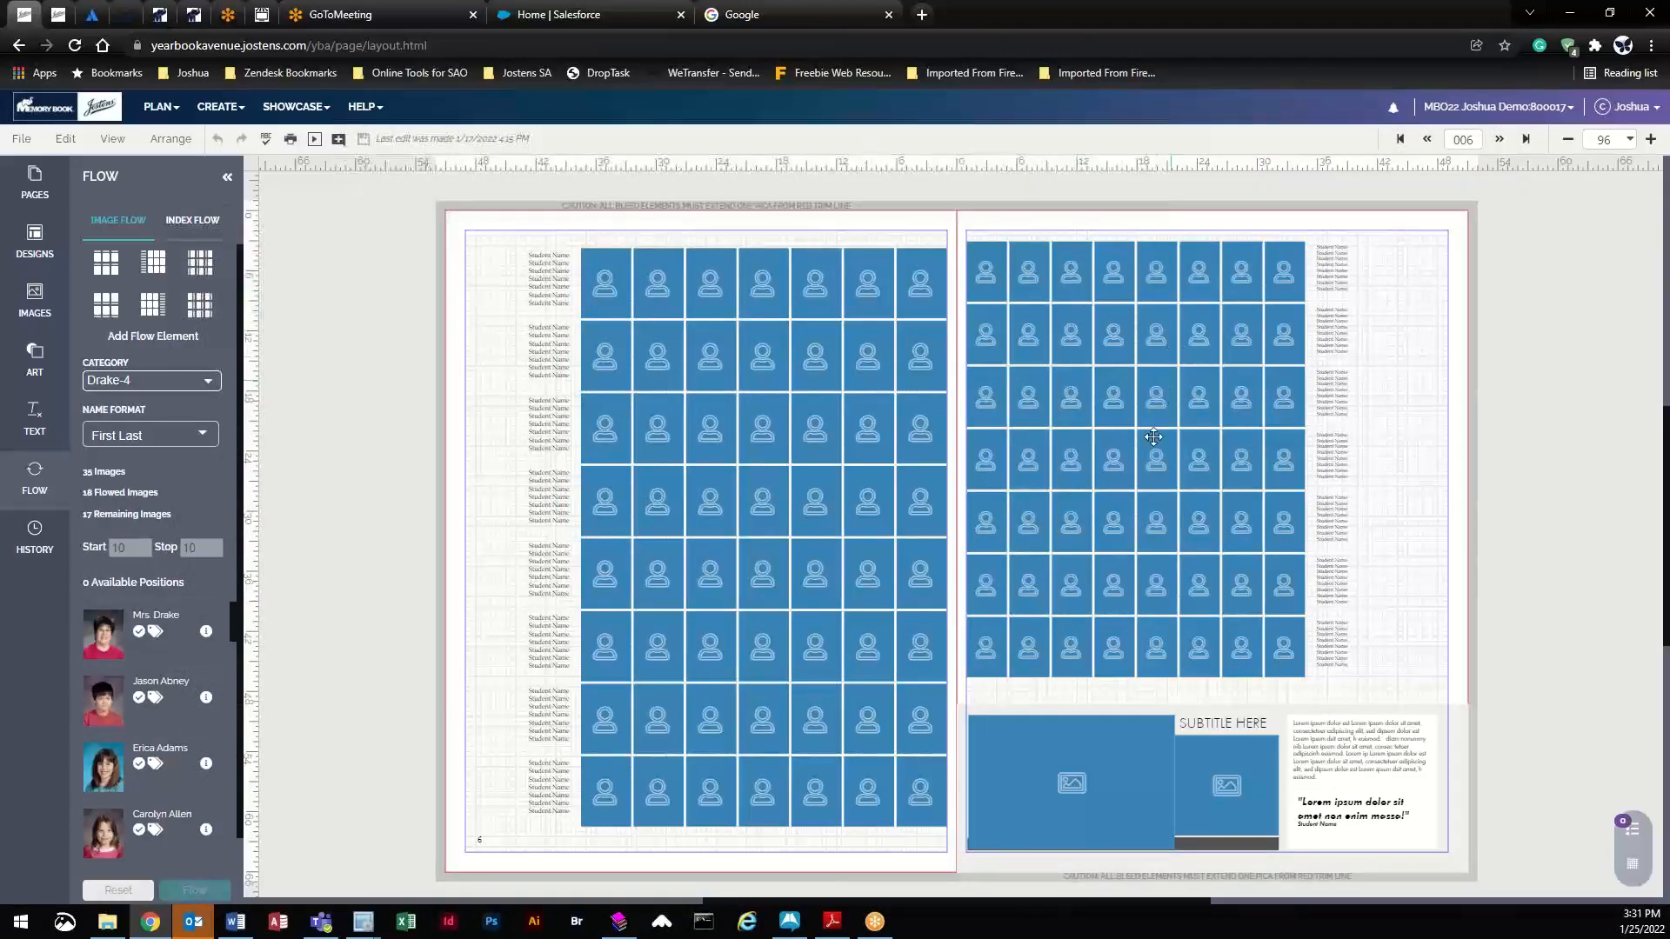
left_click(1079, 778)
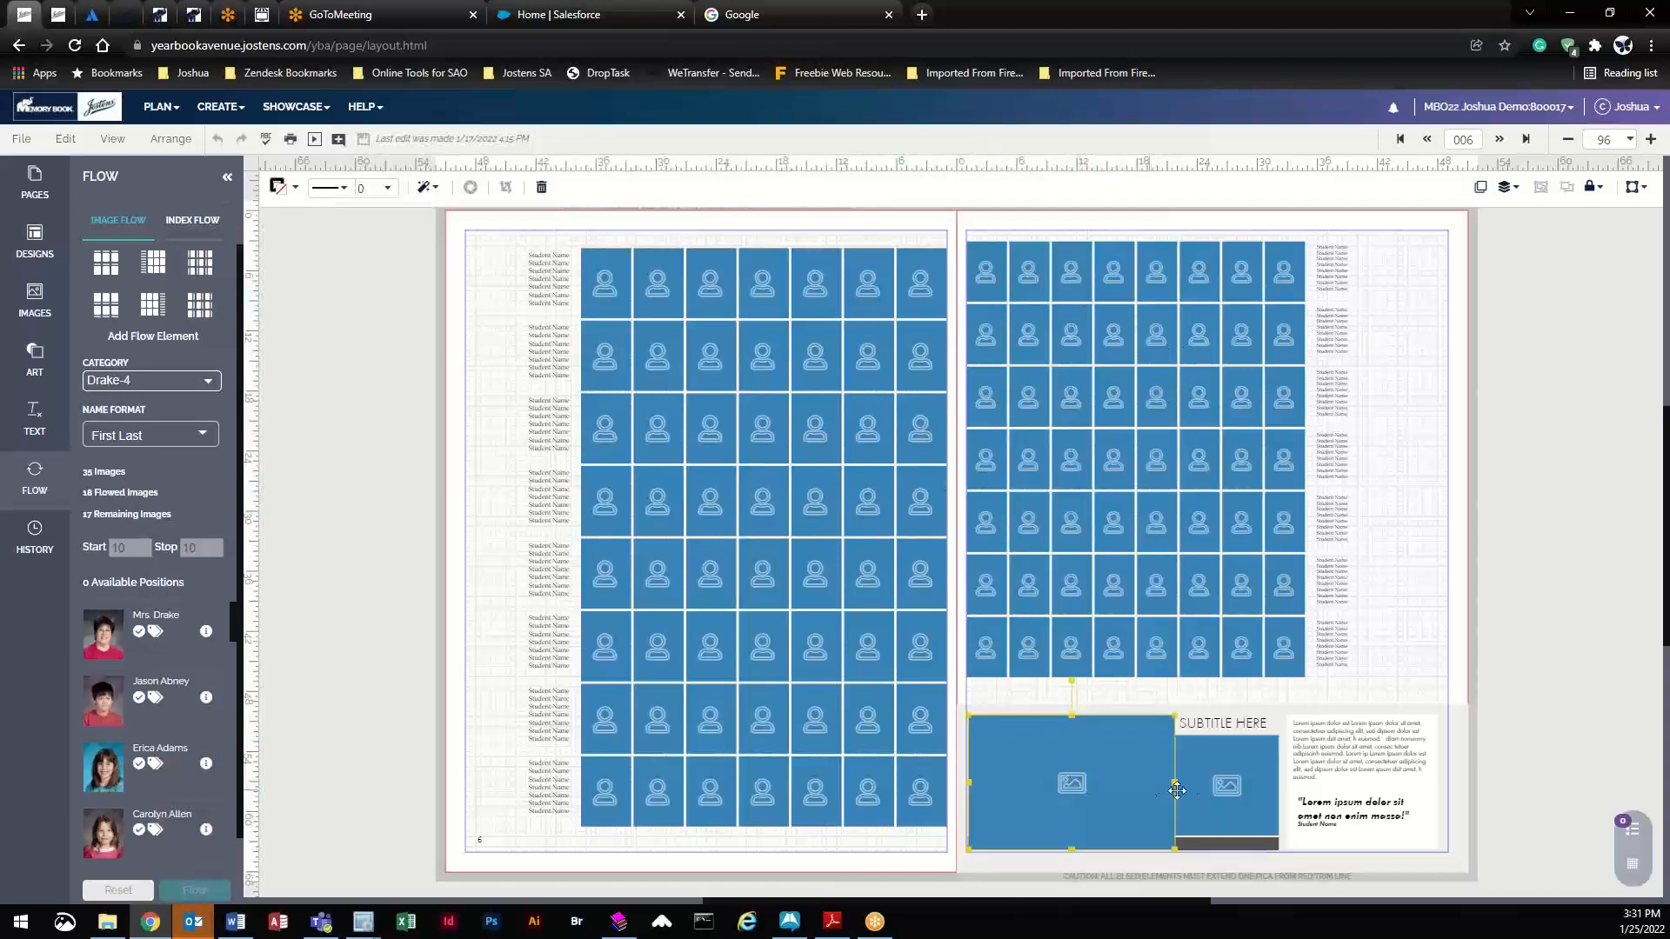
left_click(1217, 786)
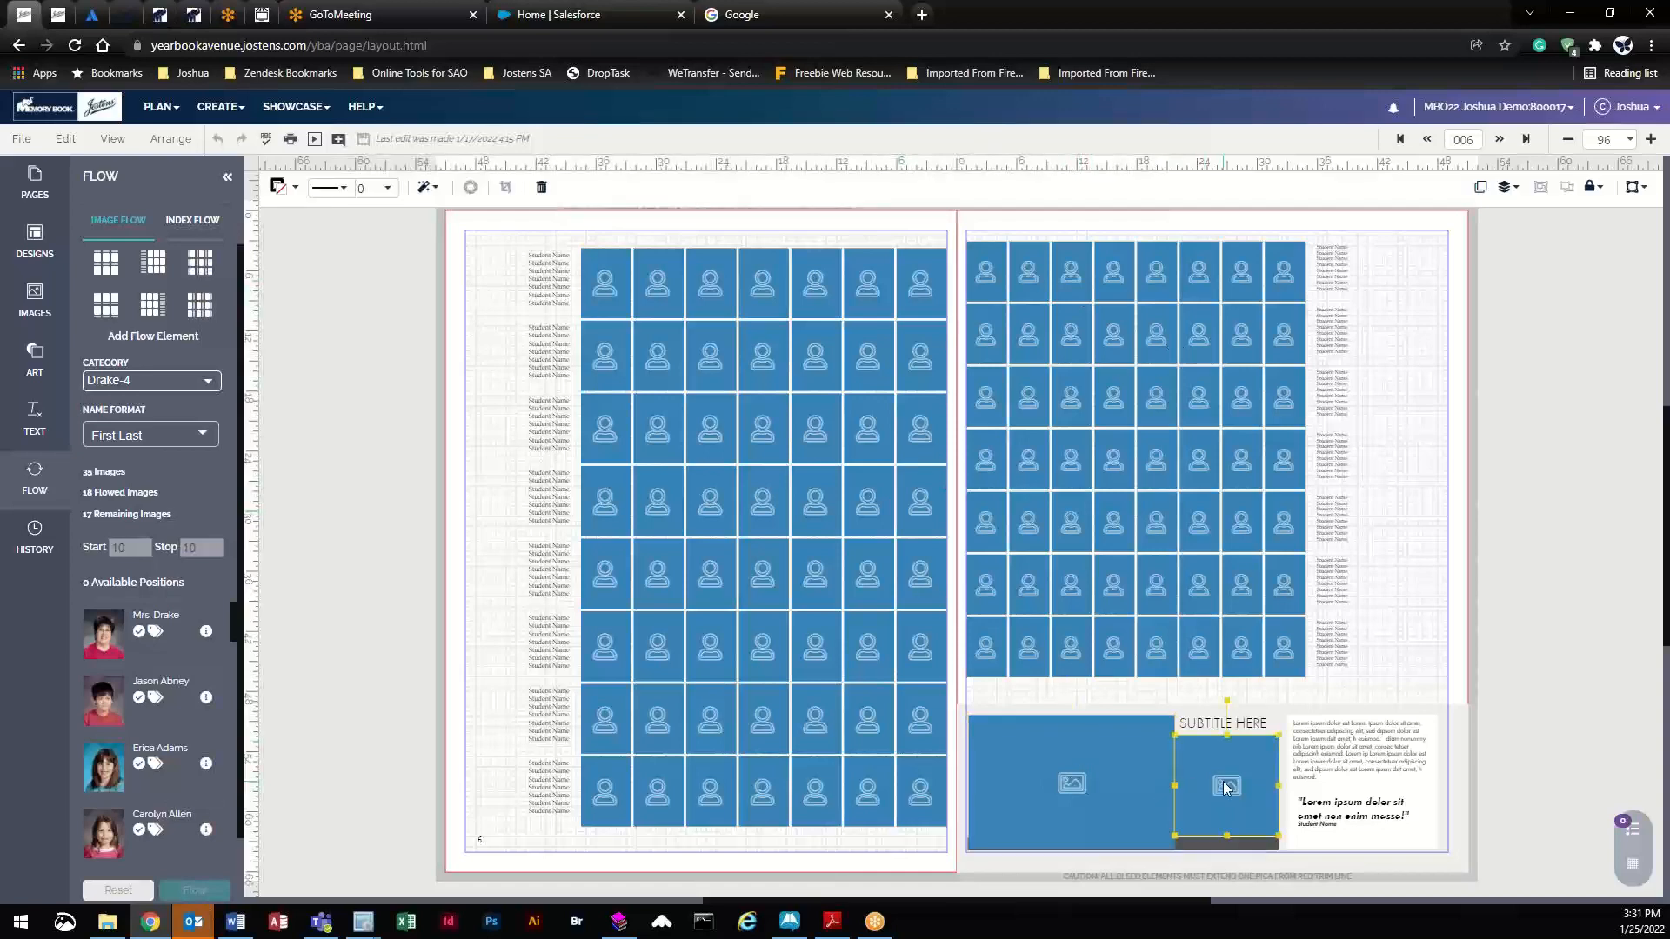
left_click(1427, 139)
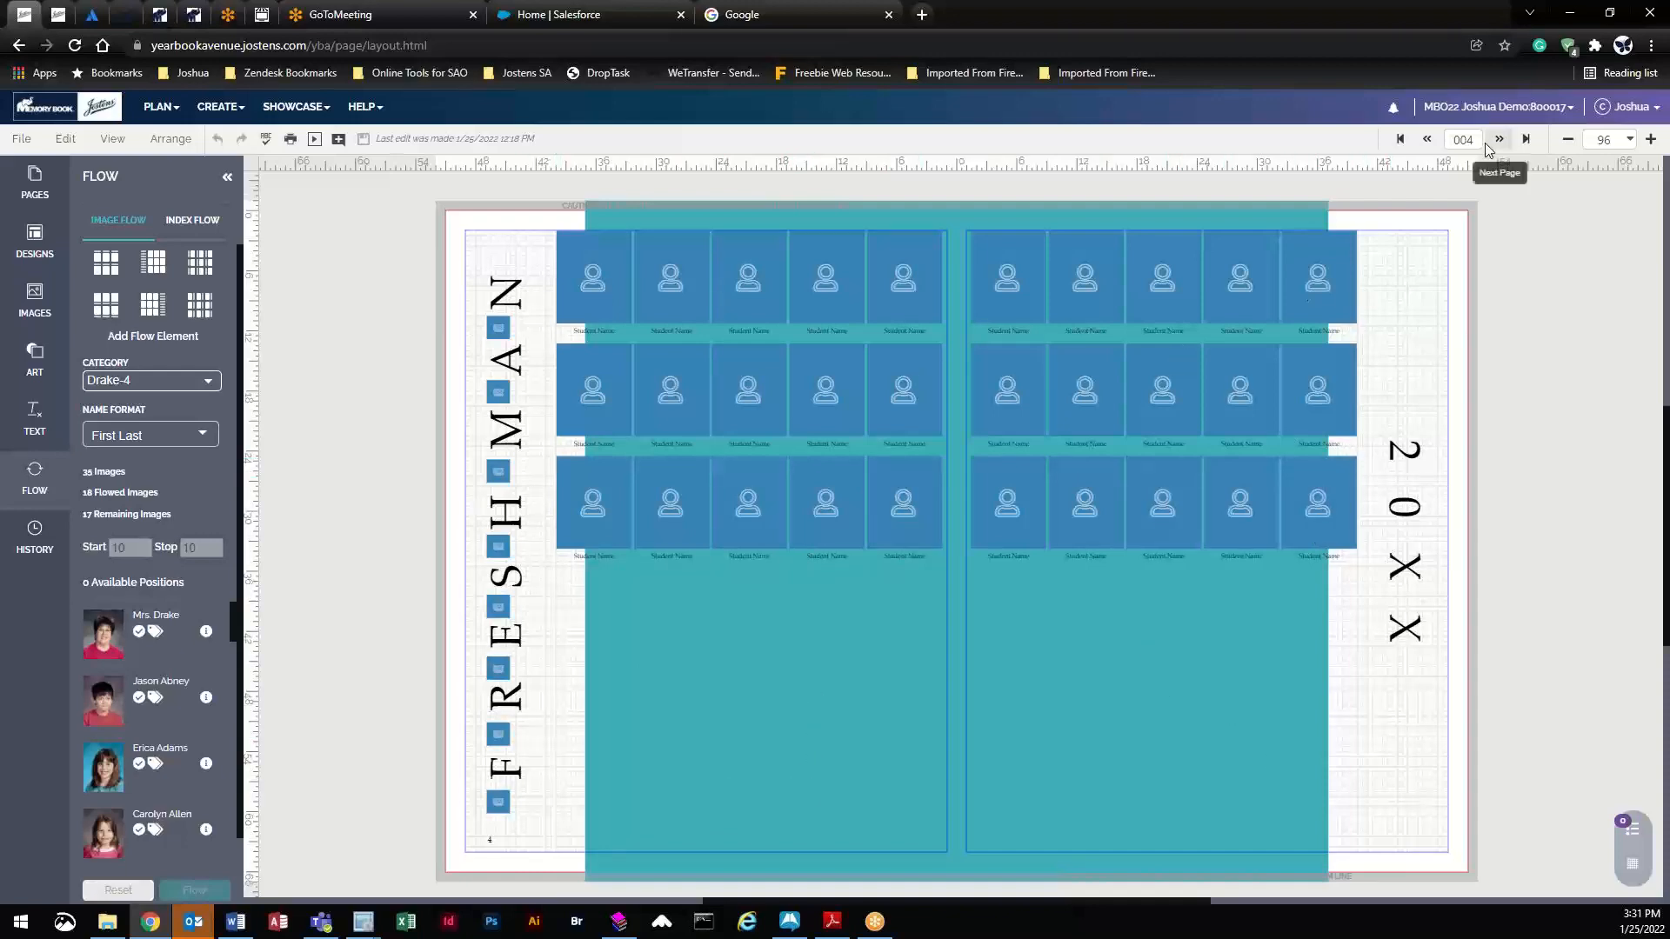
left_click(1423, 141)
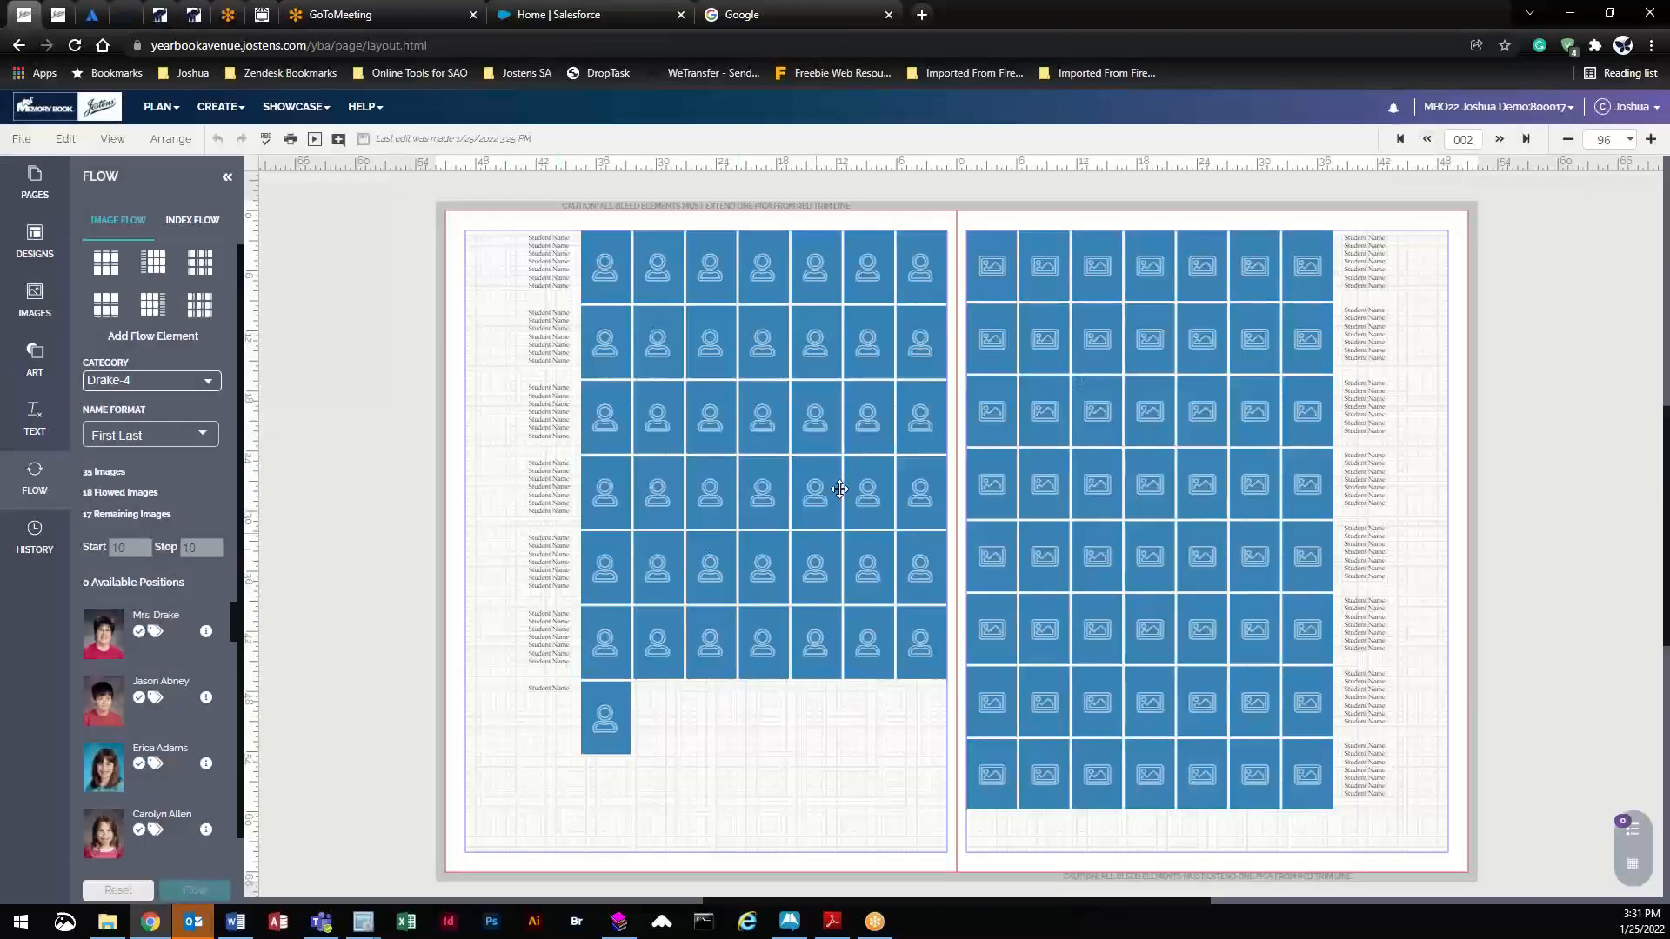
left_click_drag(856, 402, 858, 405)
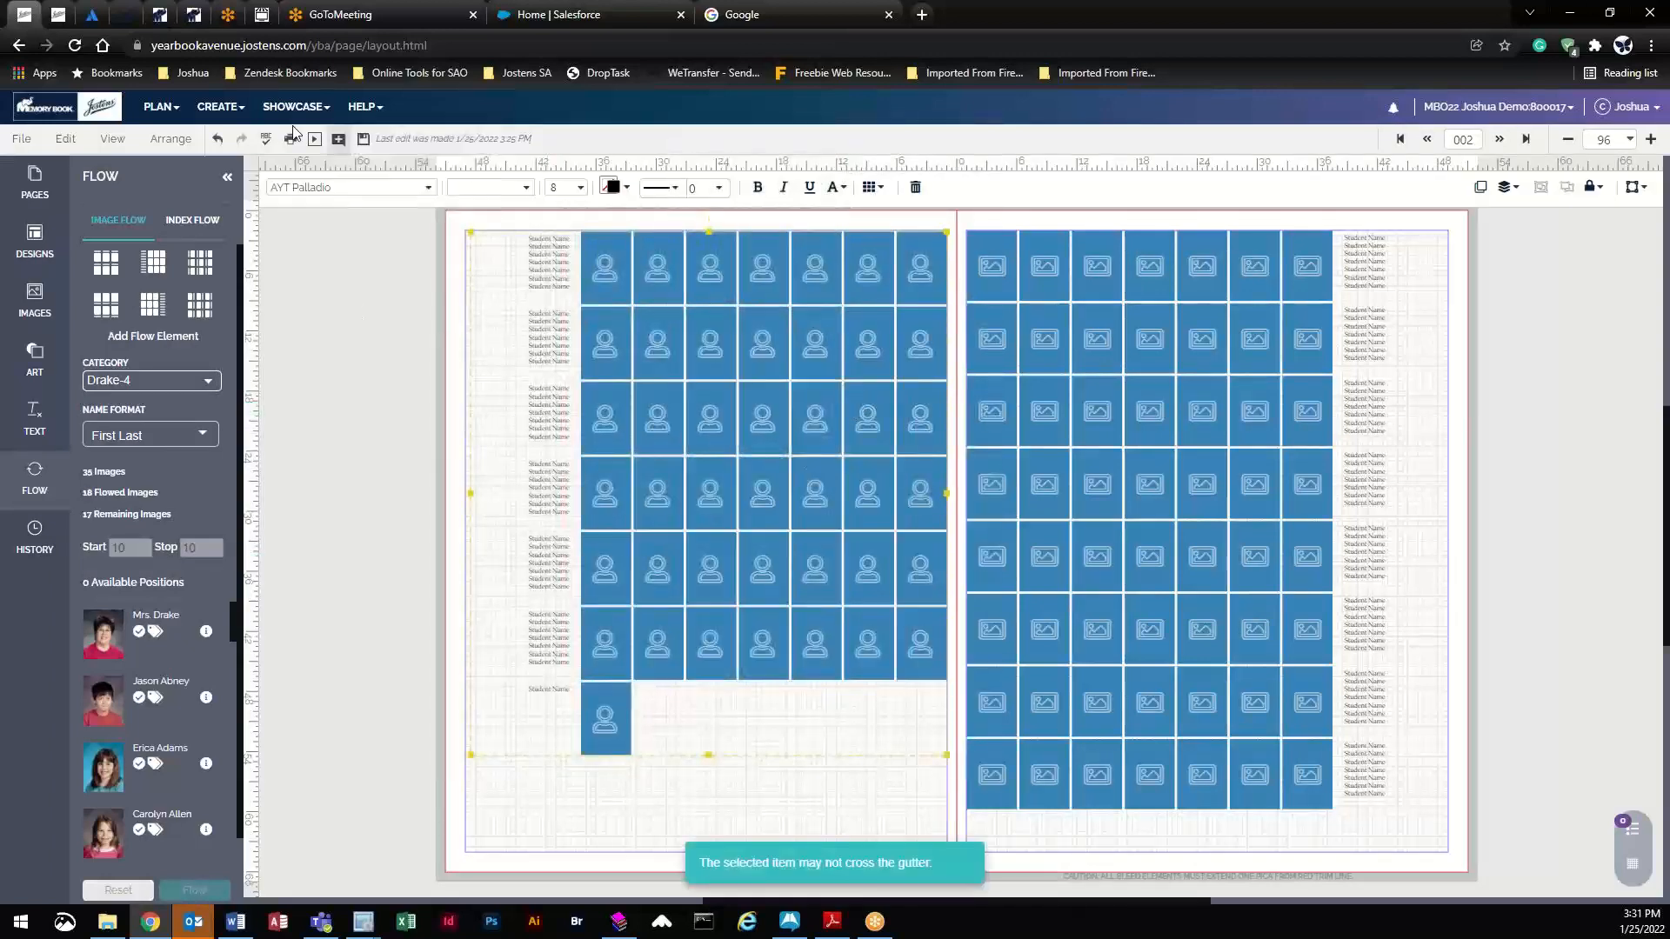
left_click(242, 117)
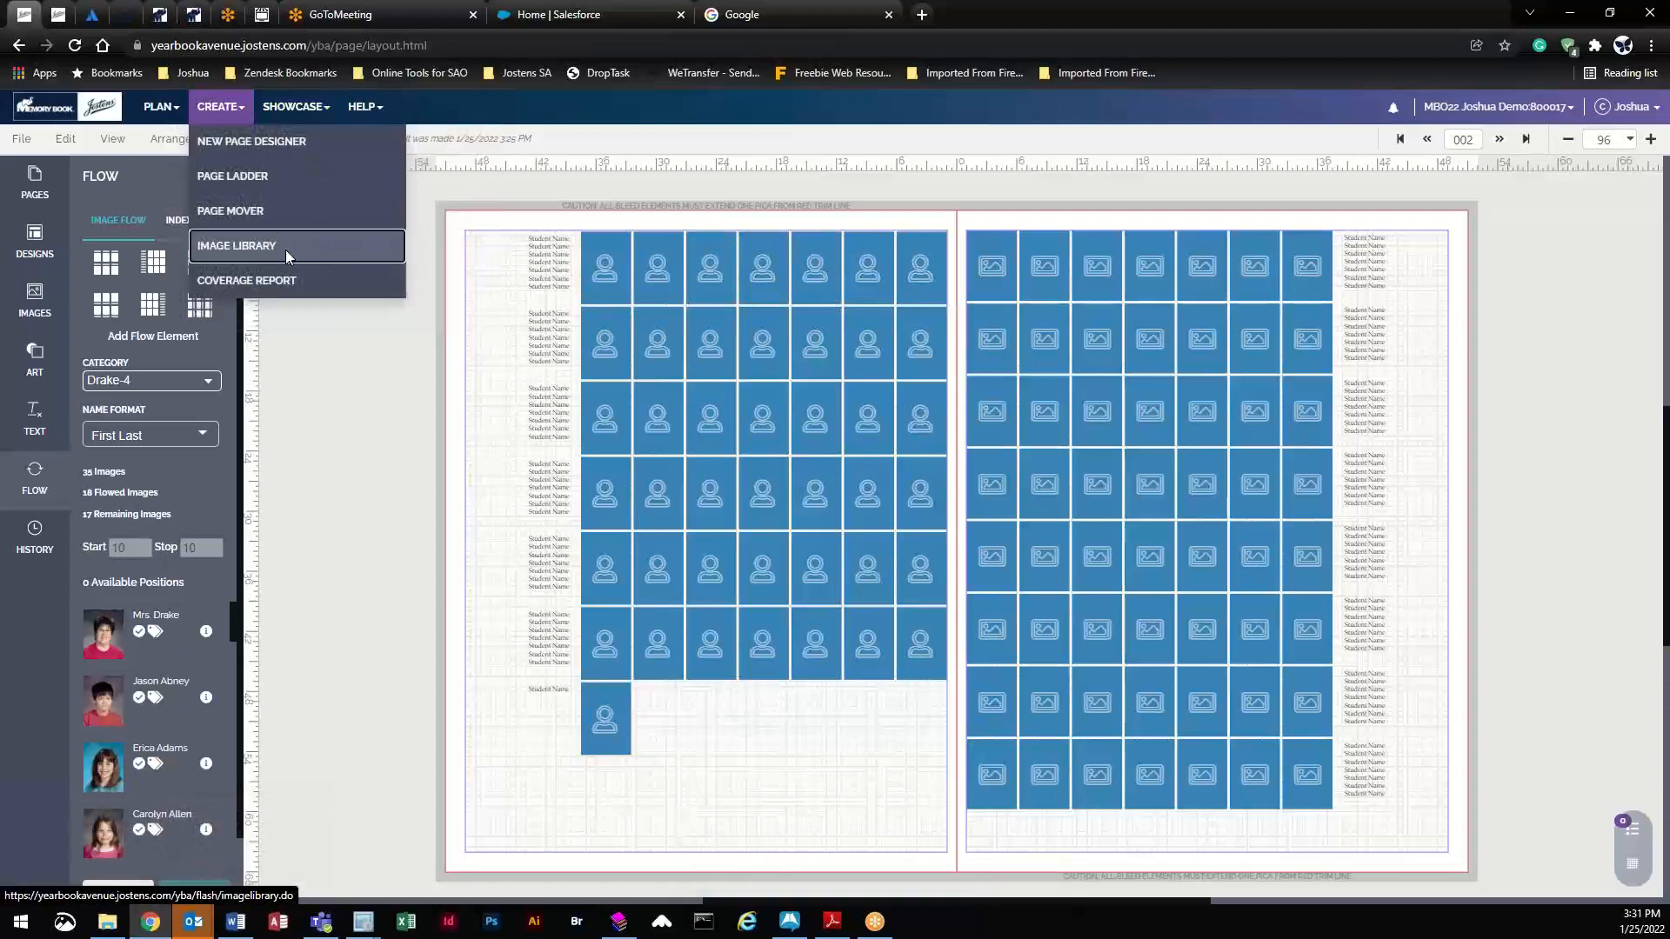
- In the Staff image library, set the fifth second-row portrait's type to Teacher
left_click(287, 252)
left_click(919, 143)
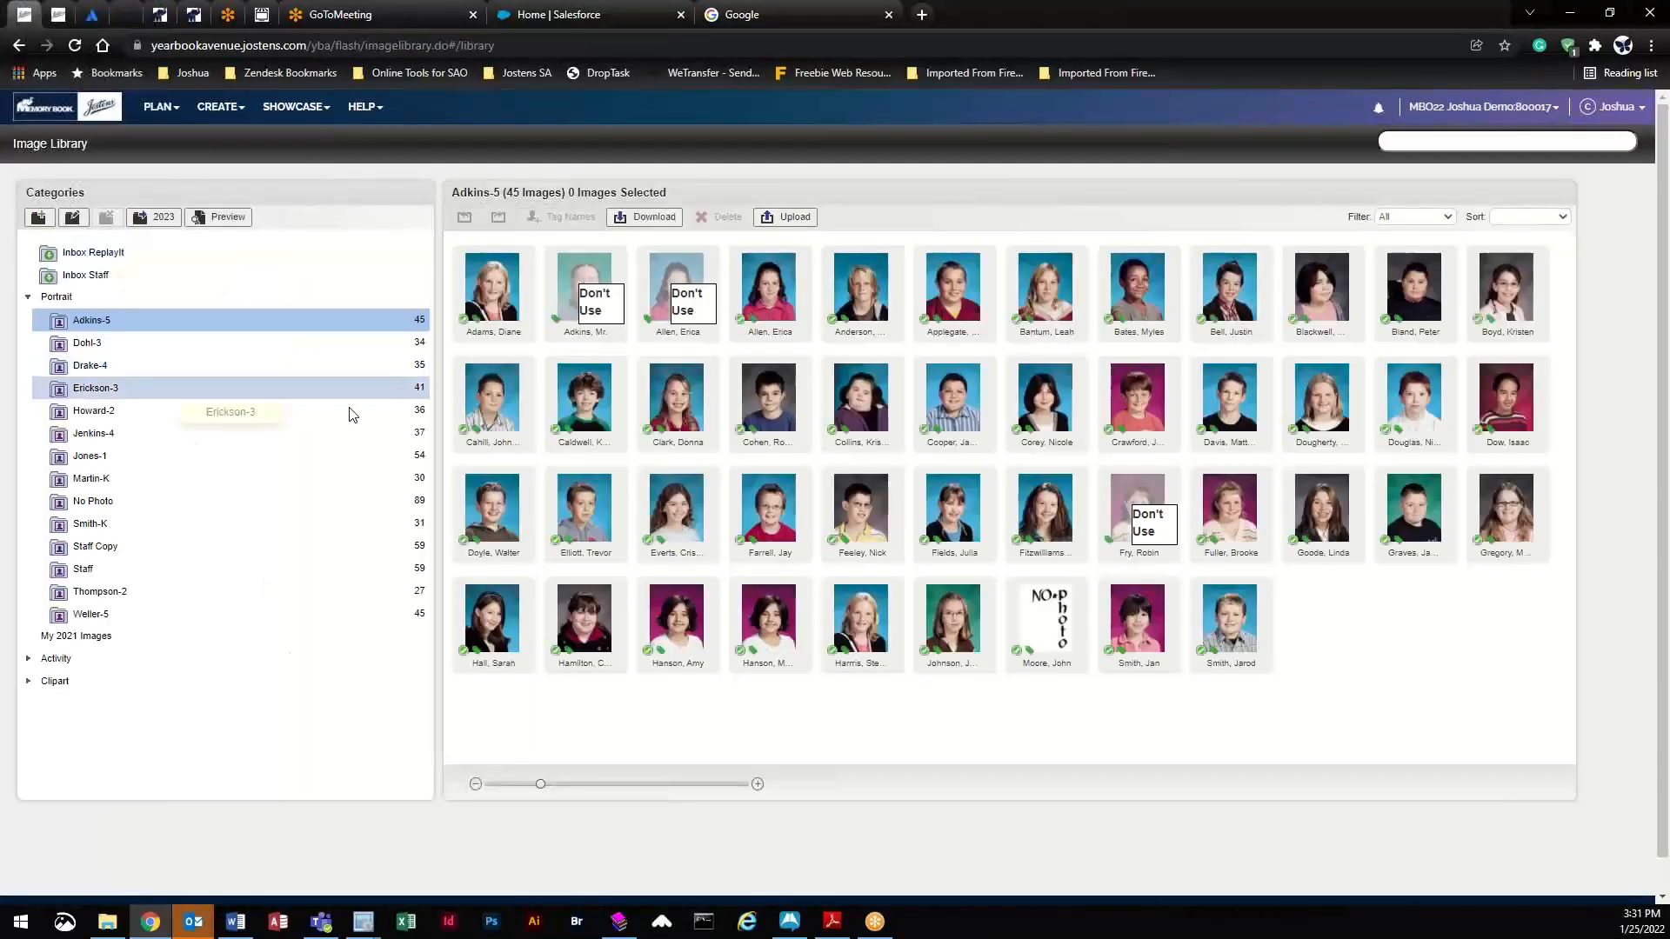
left_click(165, 569)
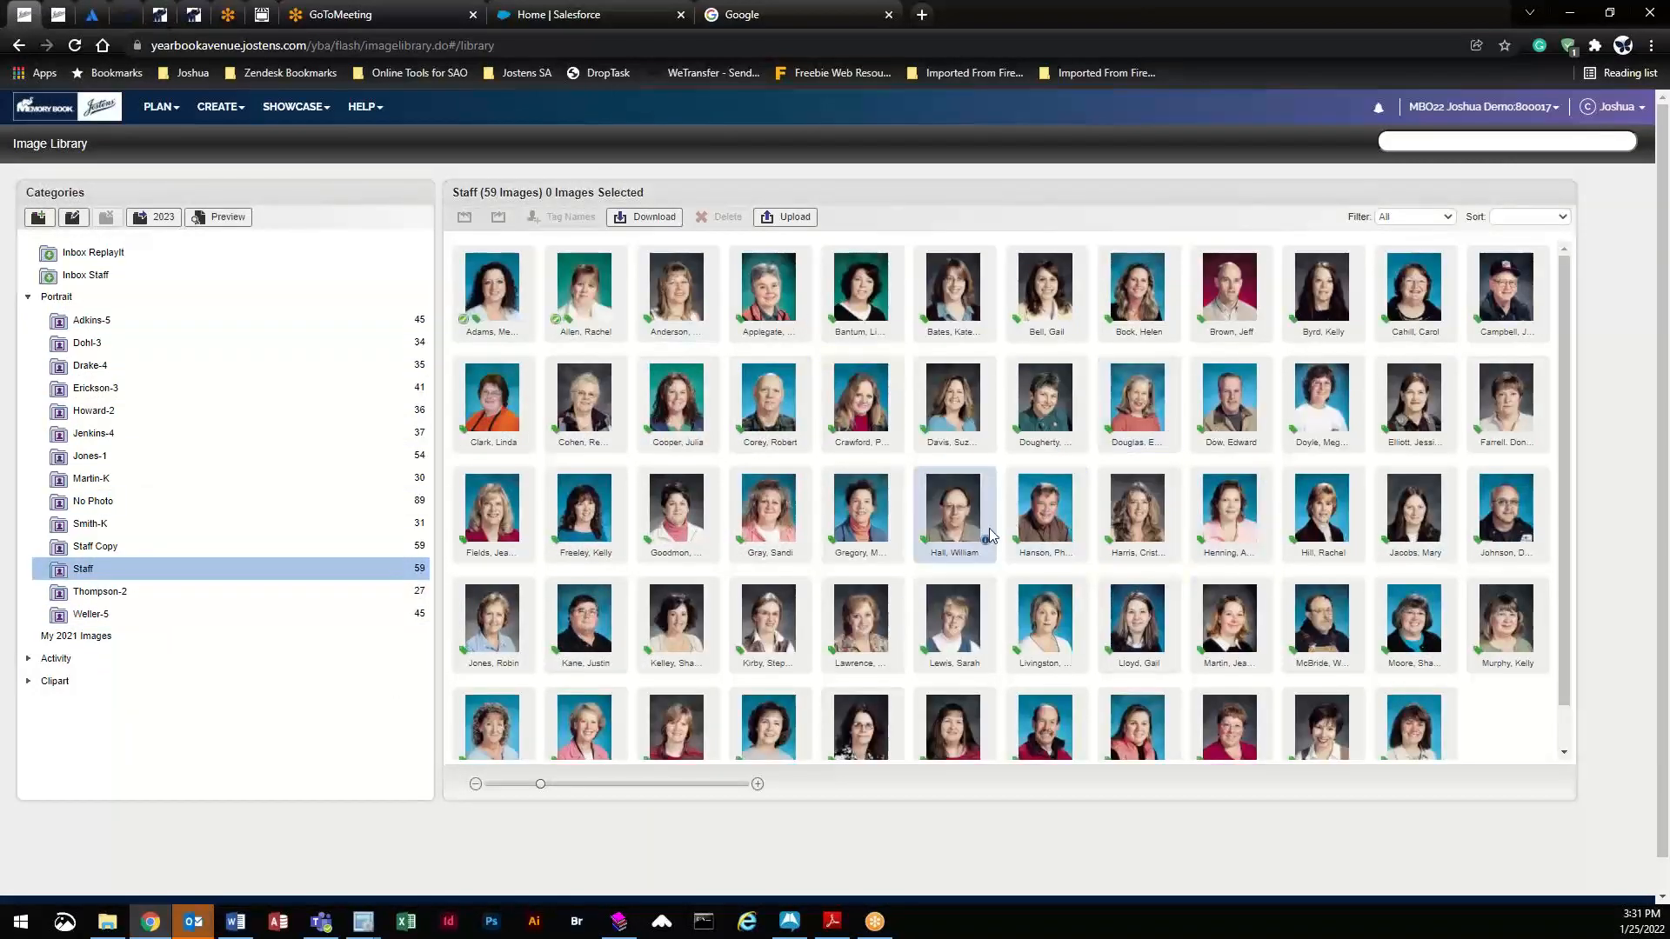
left_click(874, 425)
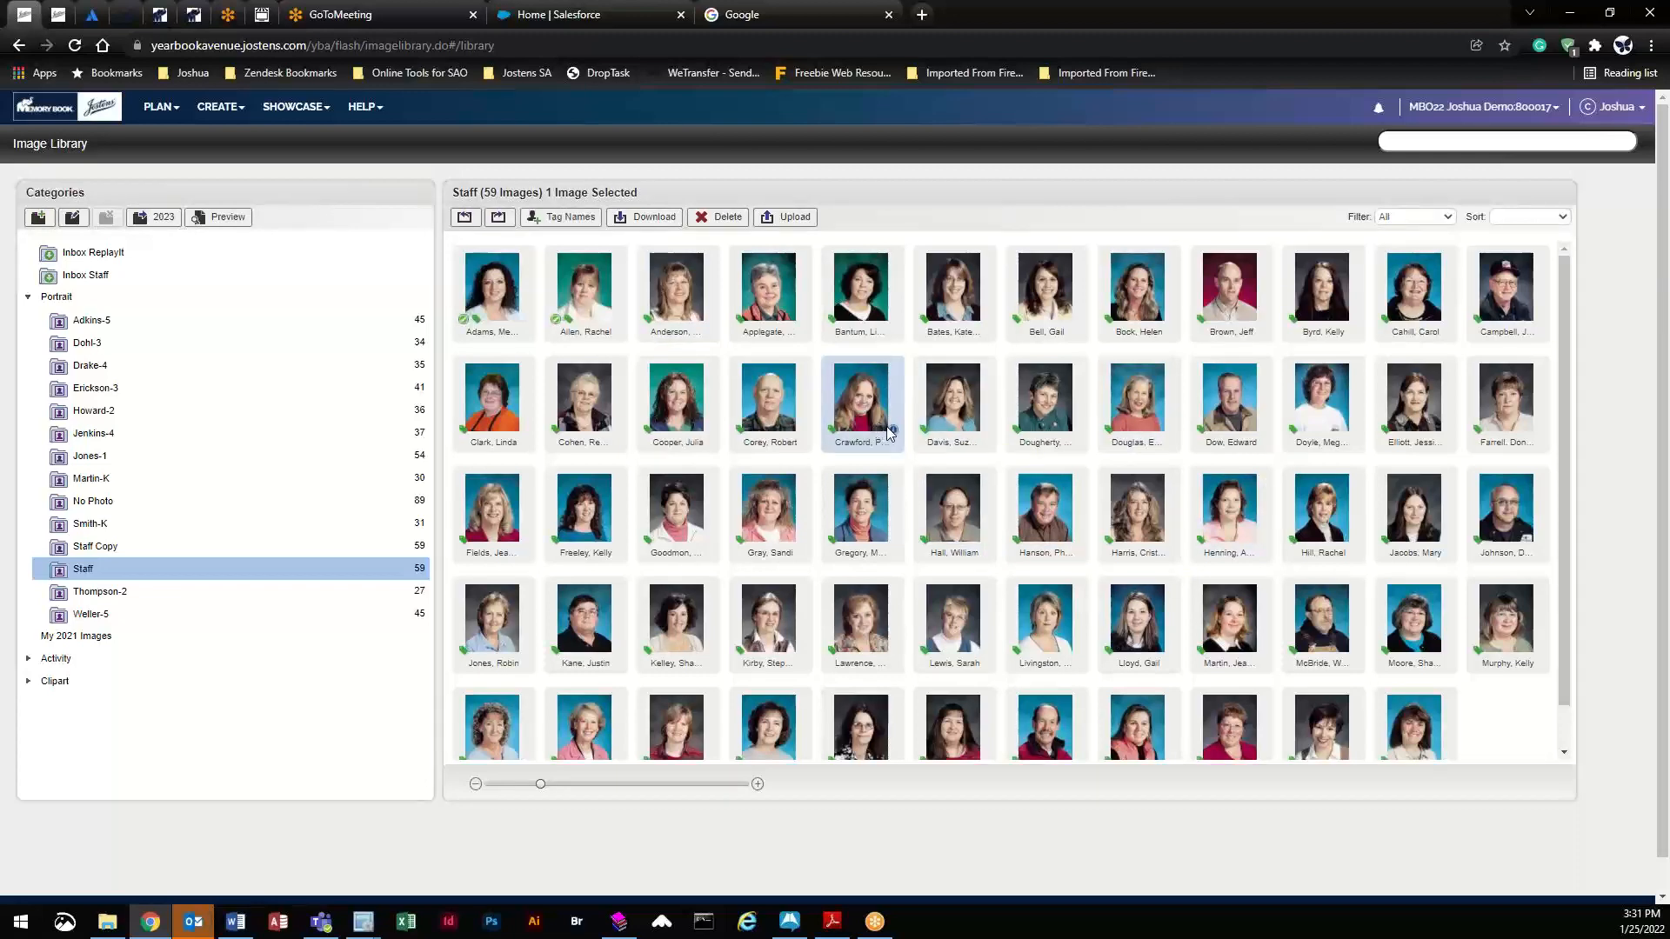
left_click(891, 431)
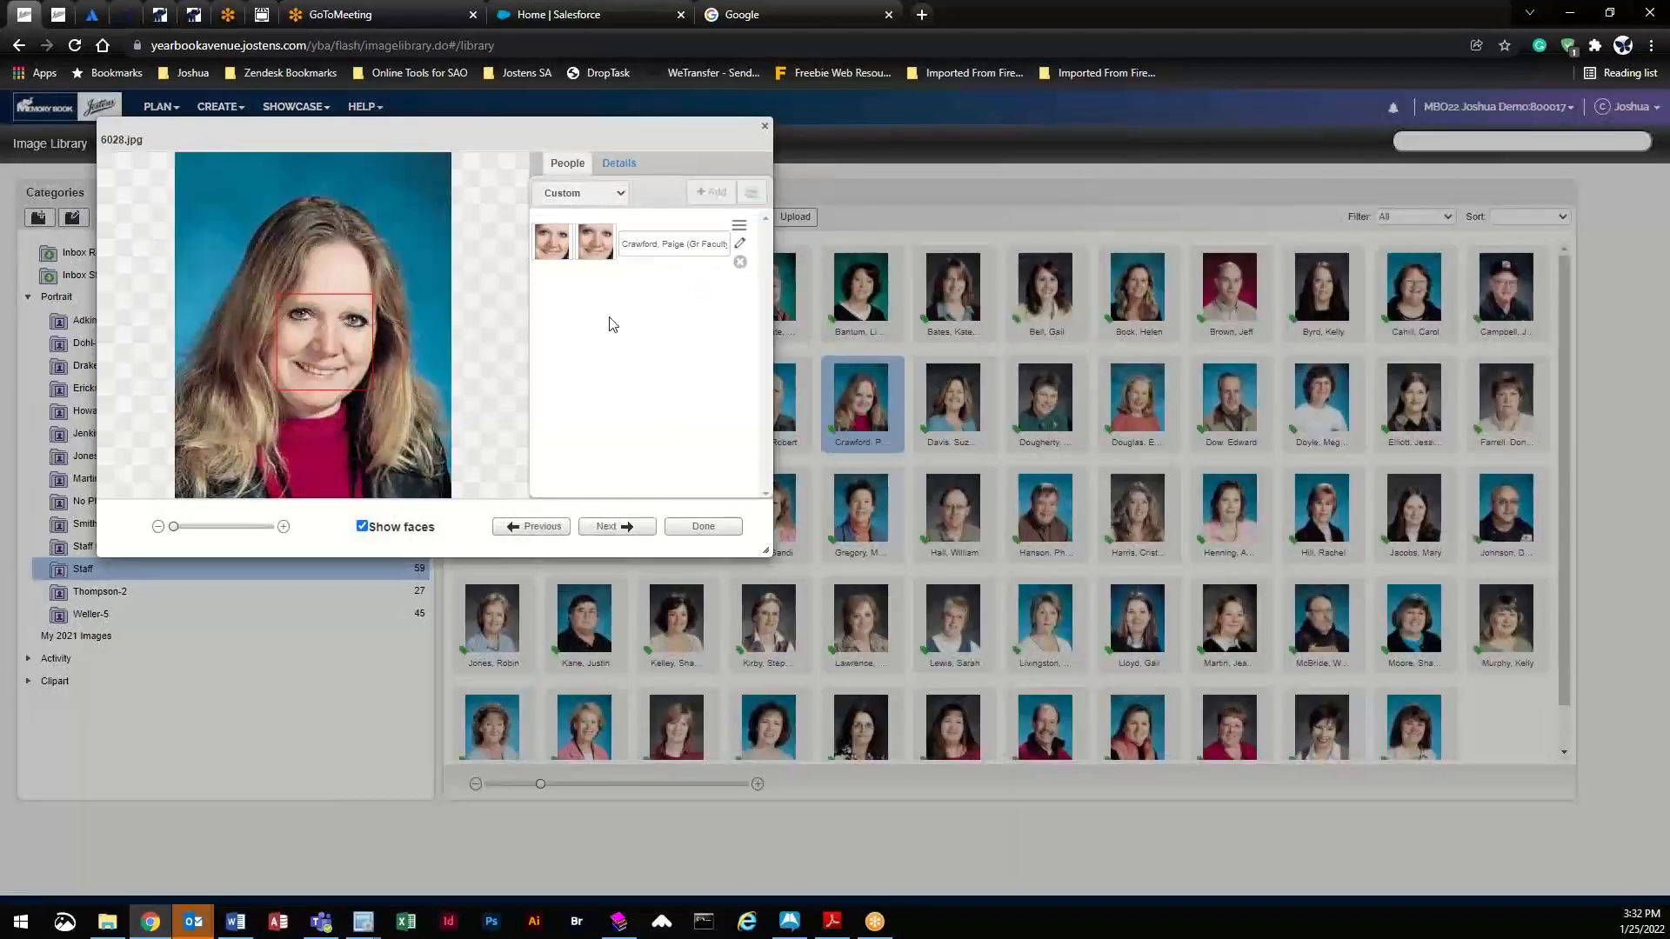
left_click(619, 163)
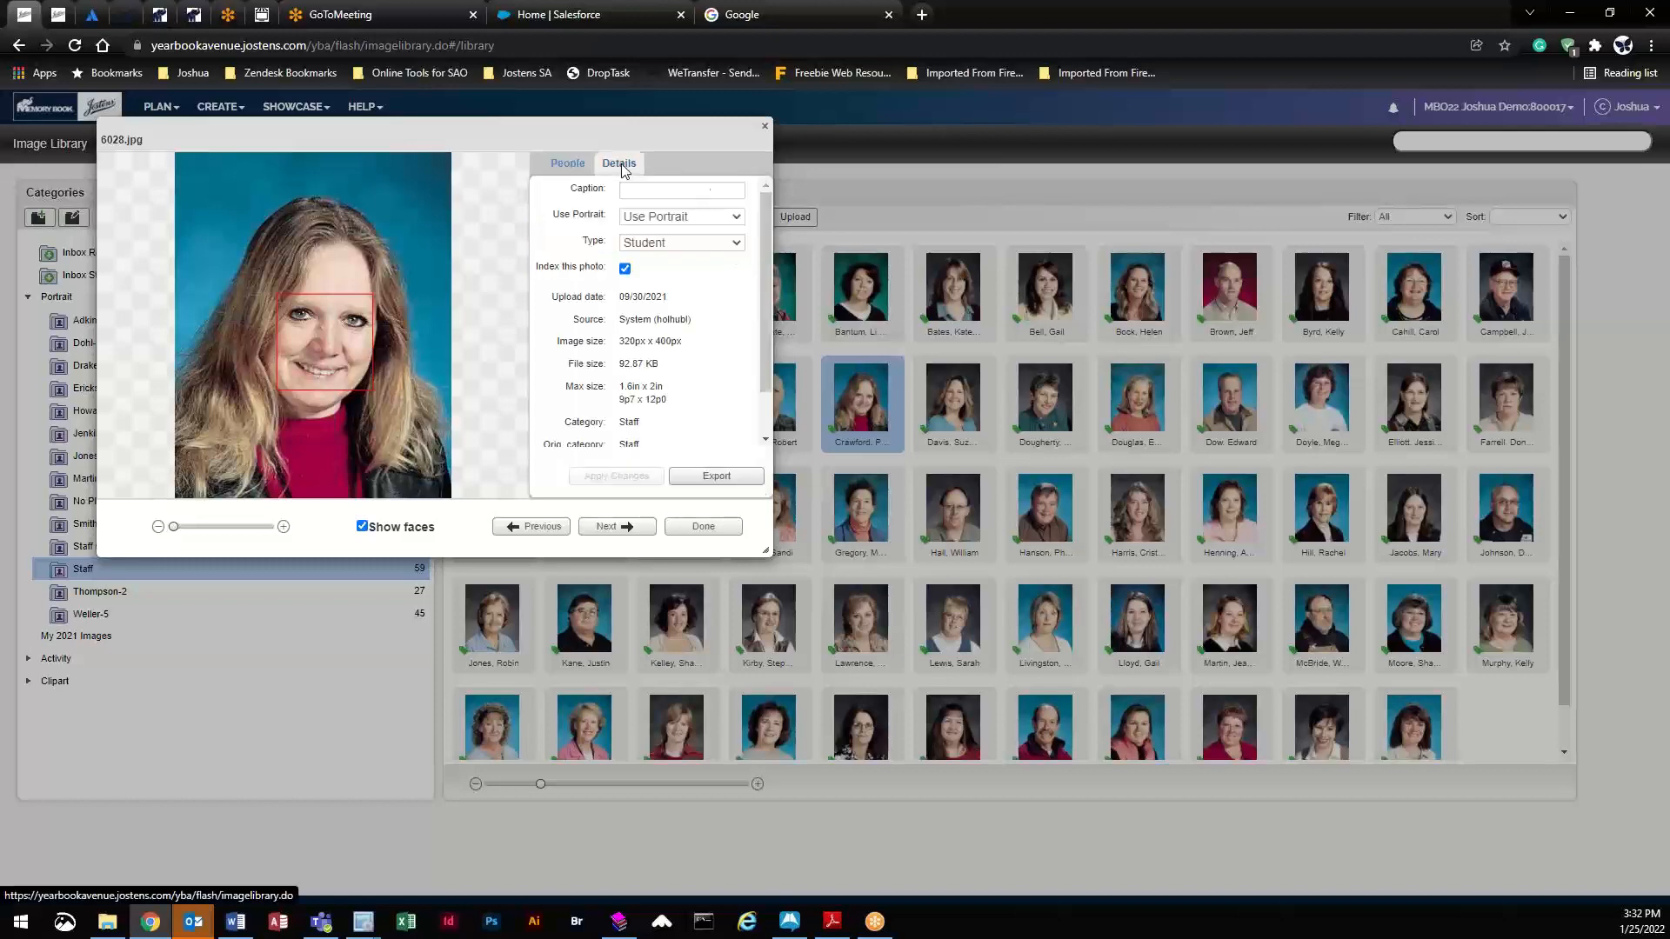
left_click(670, 243)
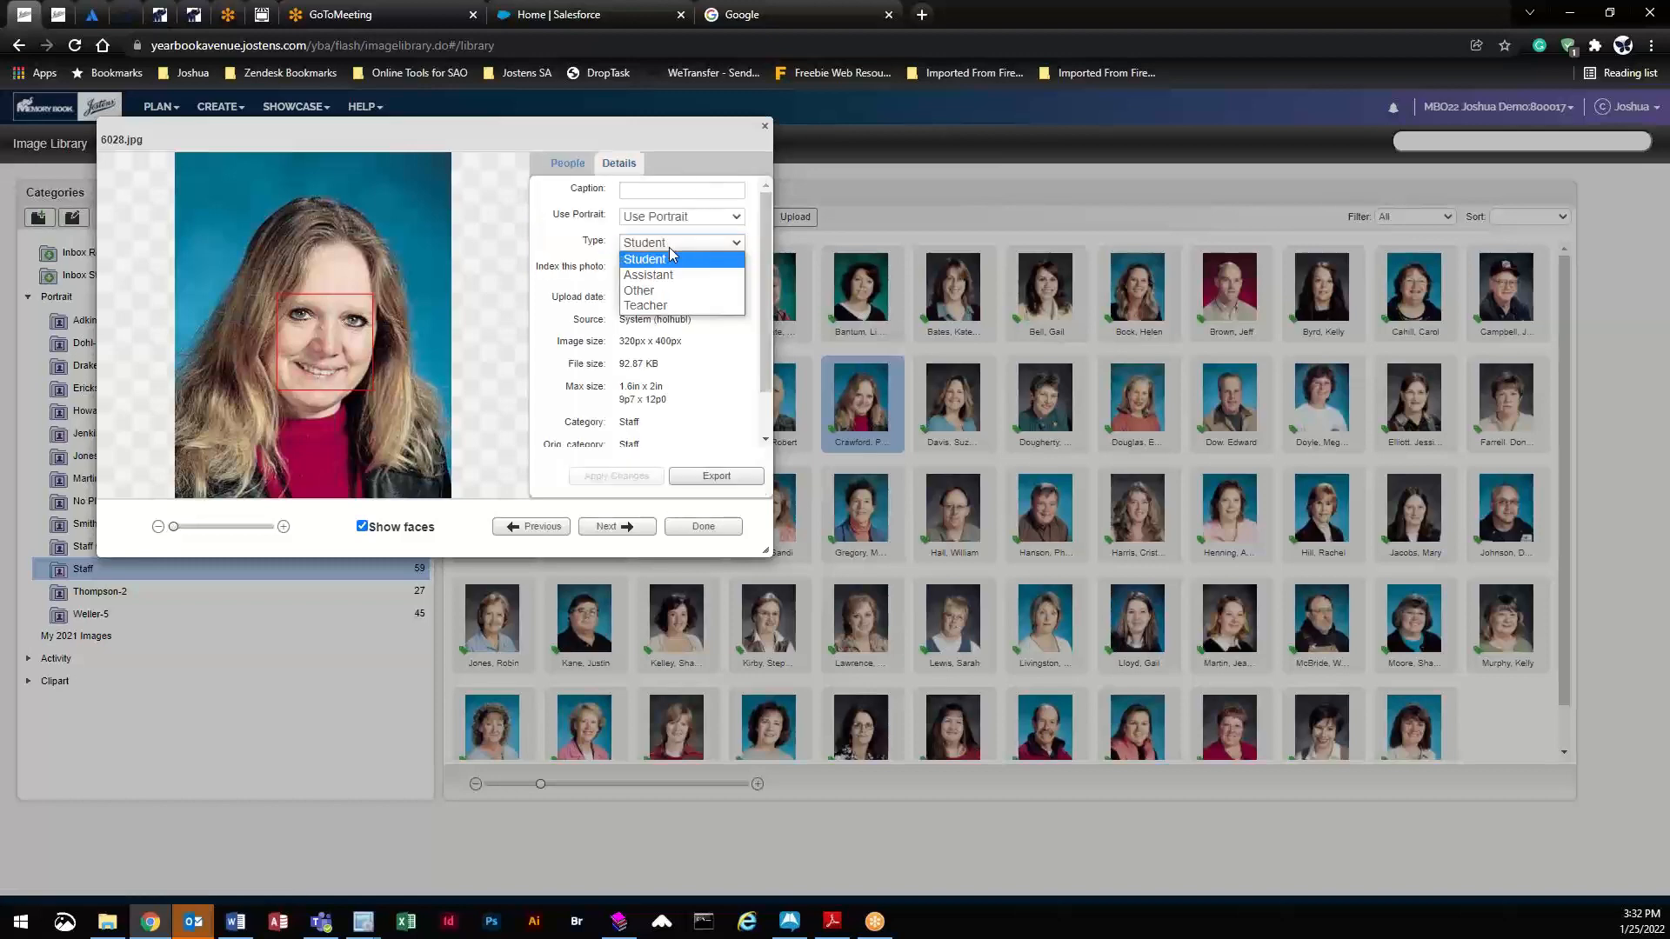
left_click(666, 305)
left_click(644, 476)
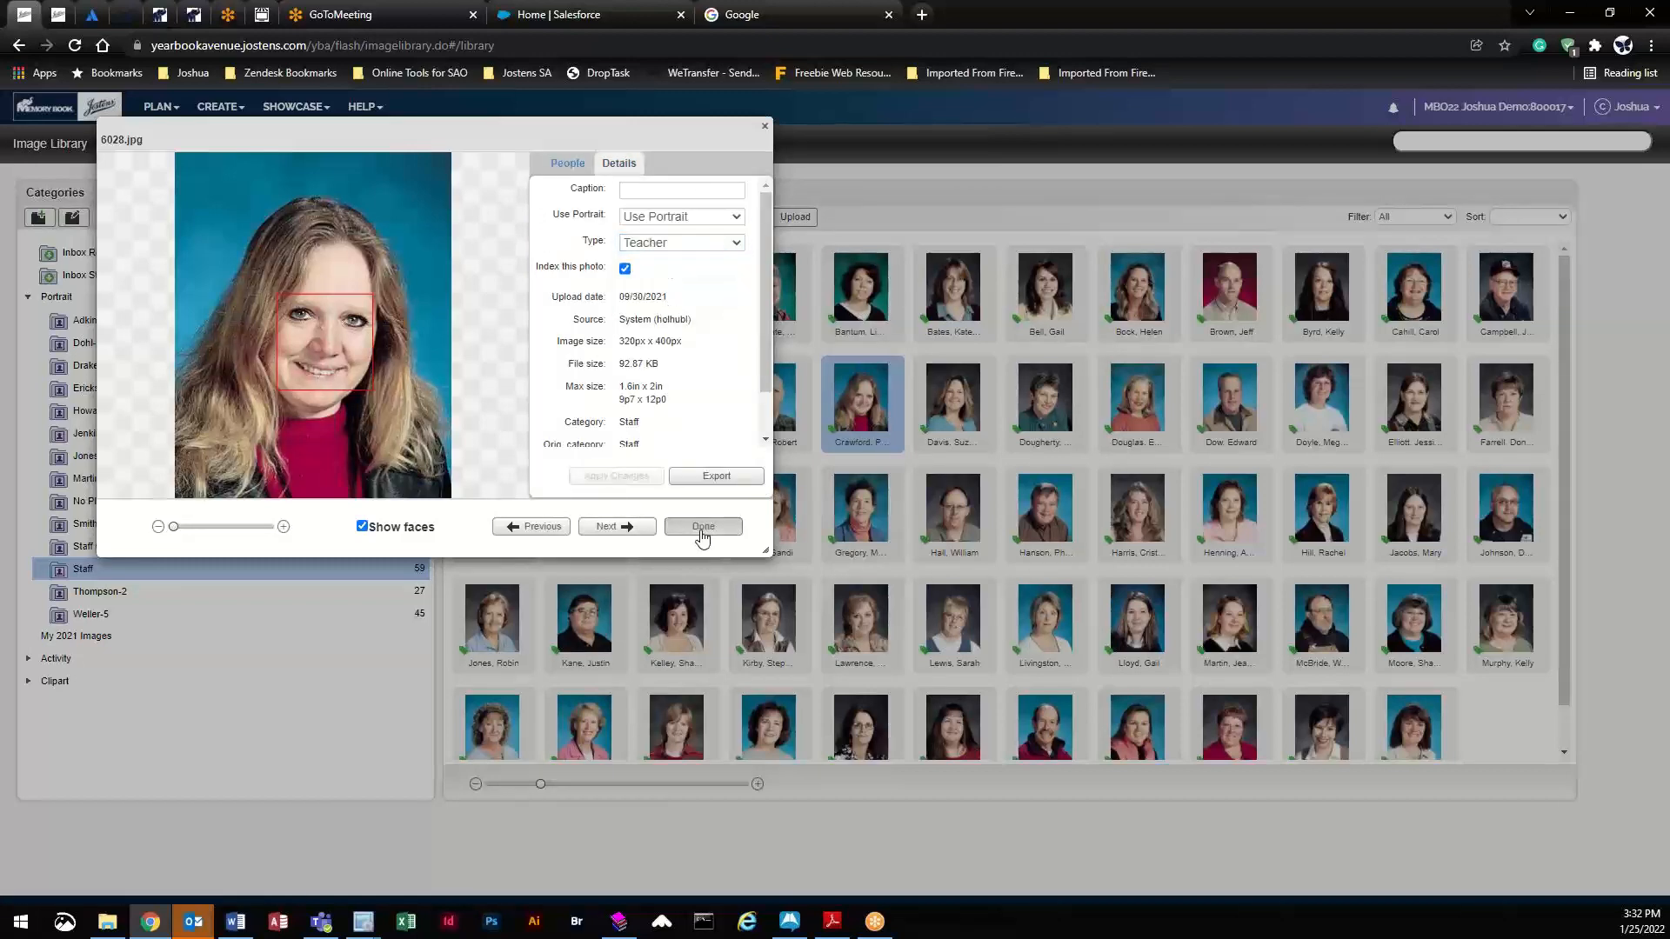
left_click(701, 526)
- Set the fourth first-row staff portrait's type to Assistant
left_click(768, 287)
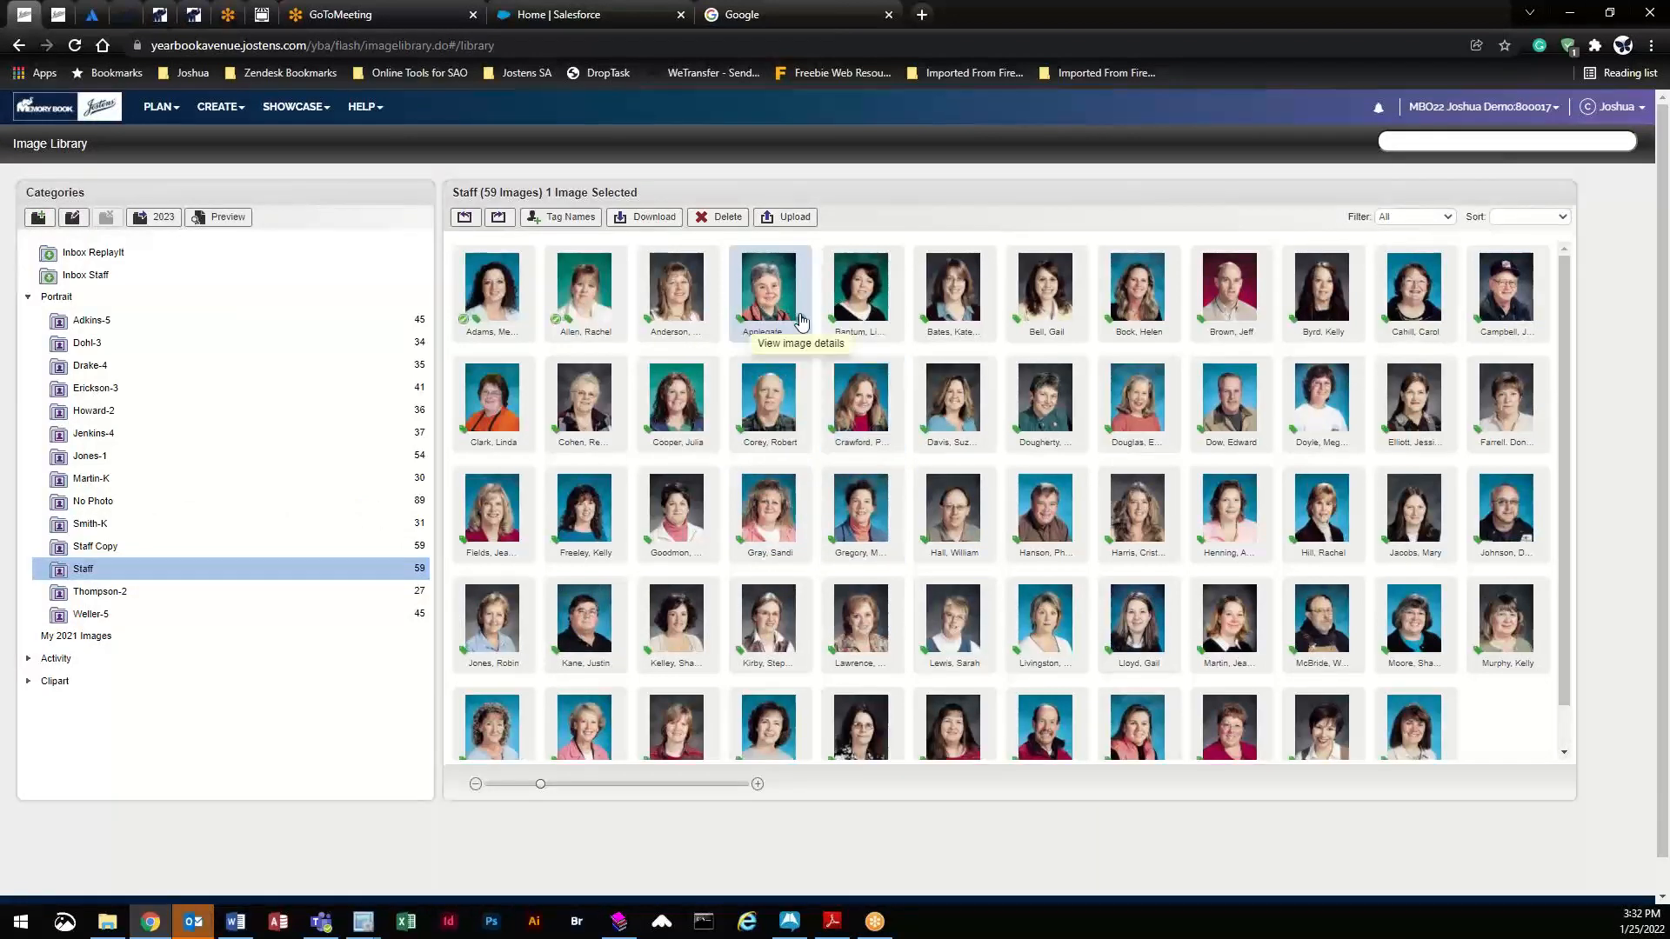
left_click(802, 330)
left_click(620, 163)
left_click(673, 216)
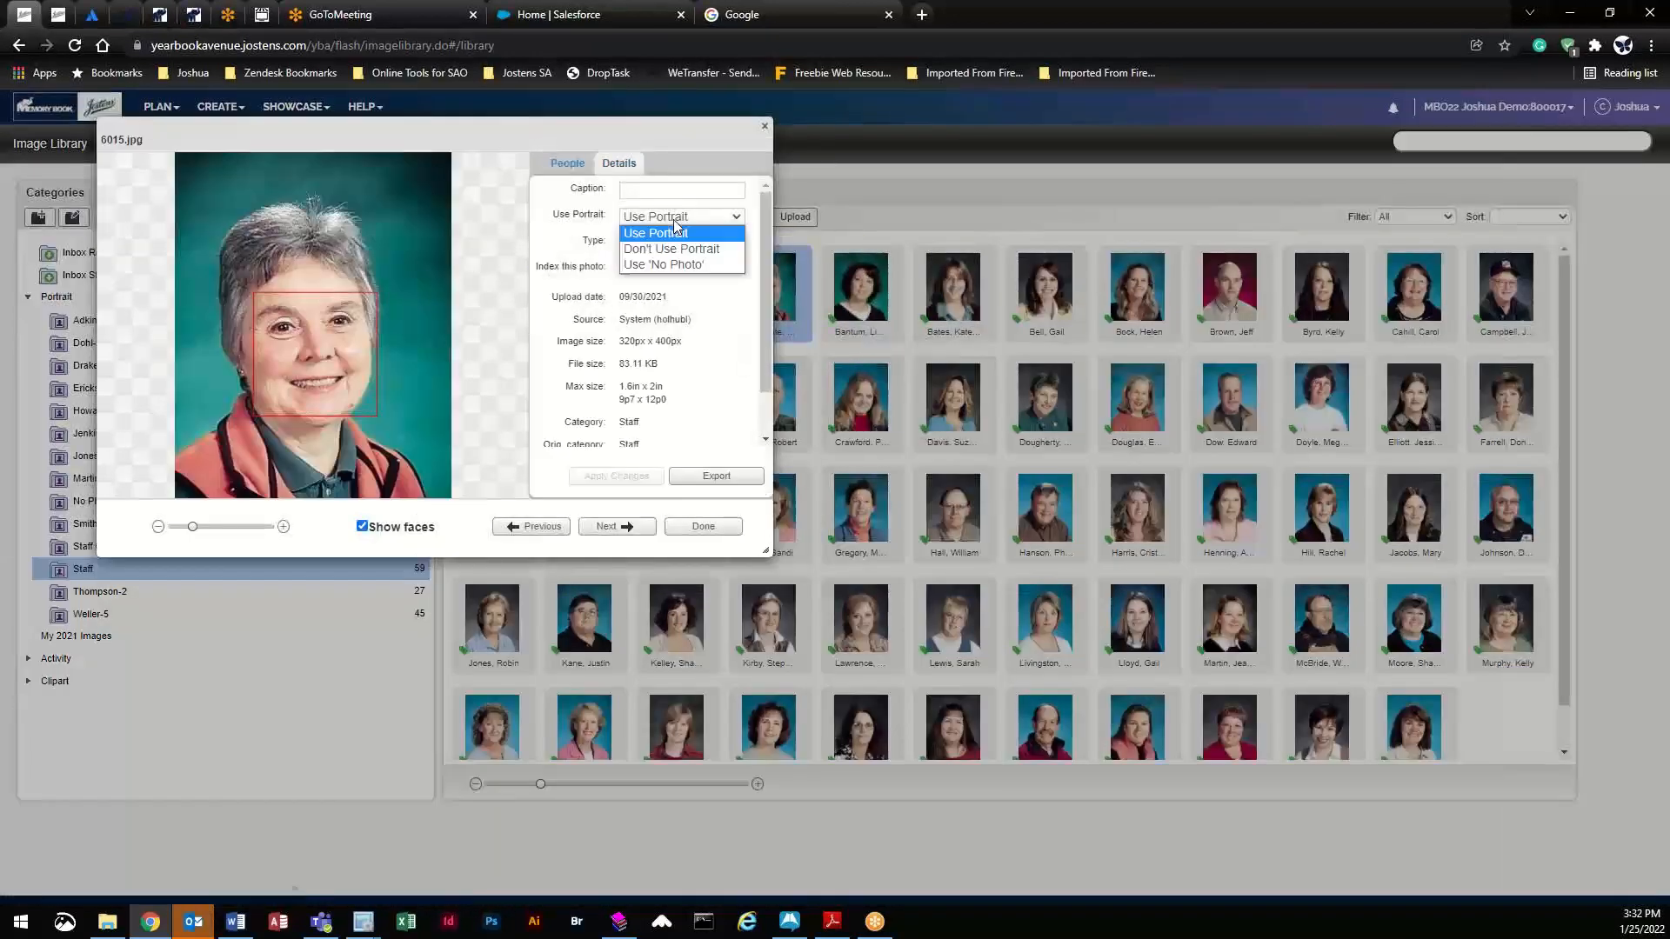
left_click(605, 200)
left_click(678, 243)
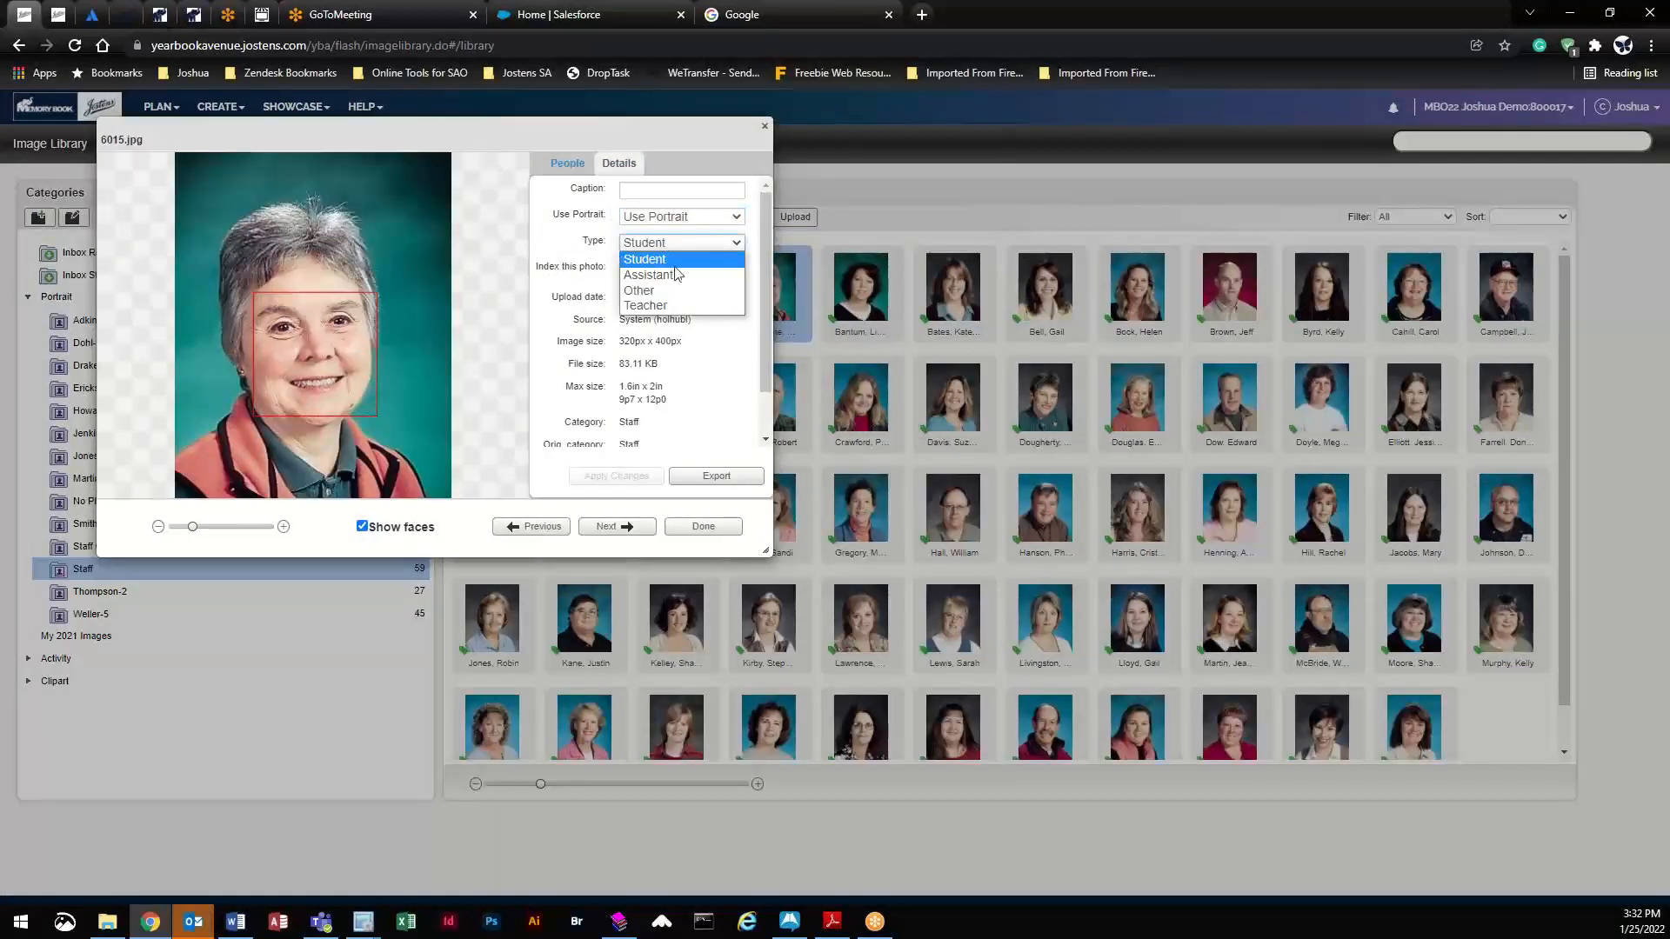
left_click(678, 277)
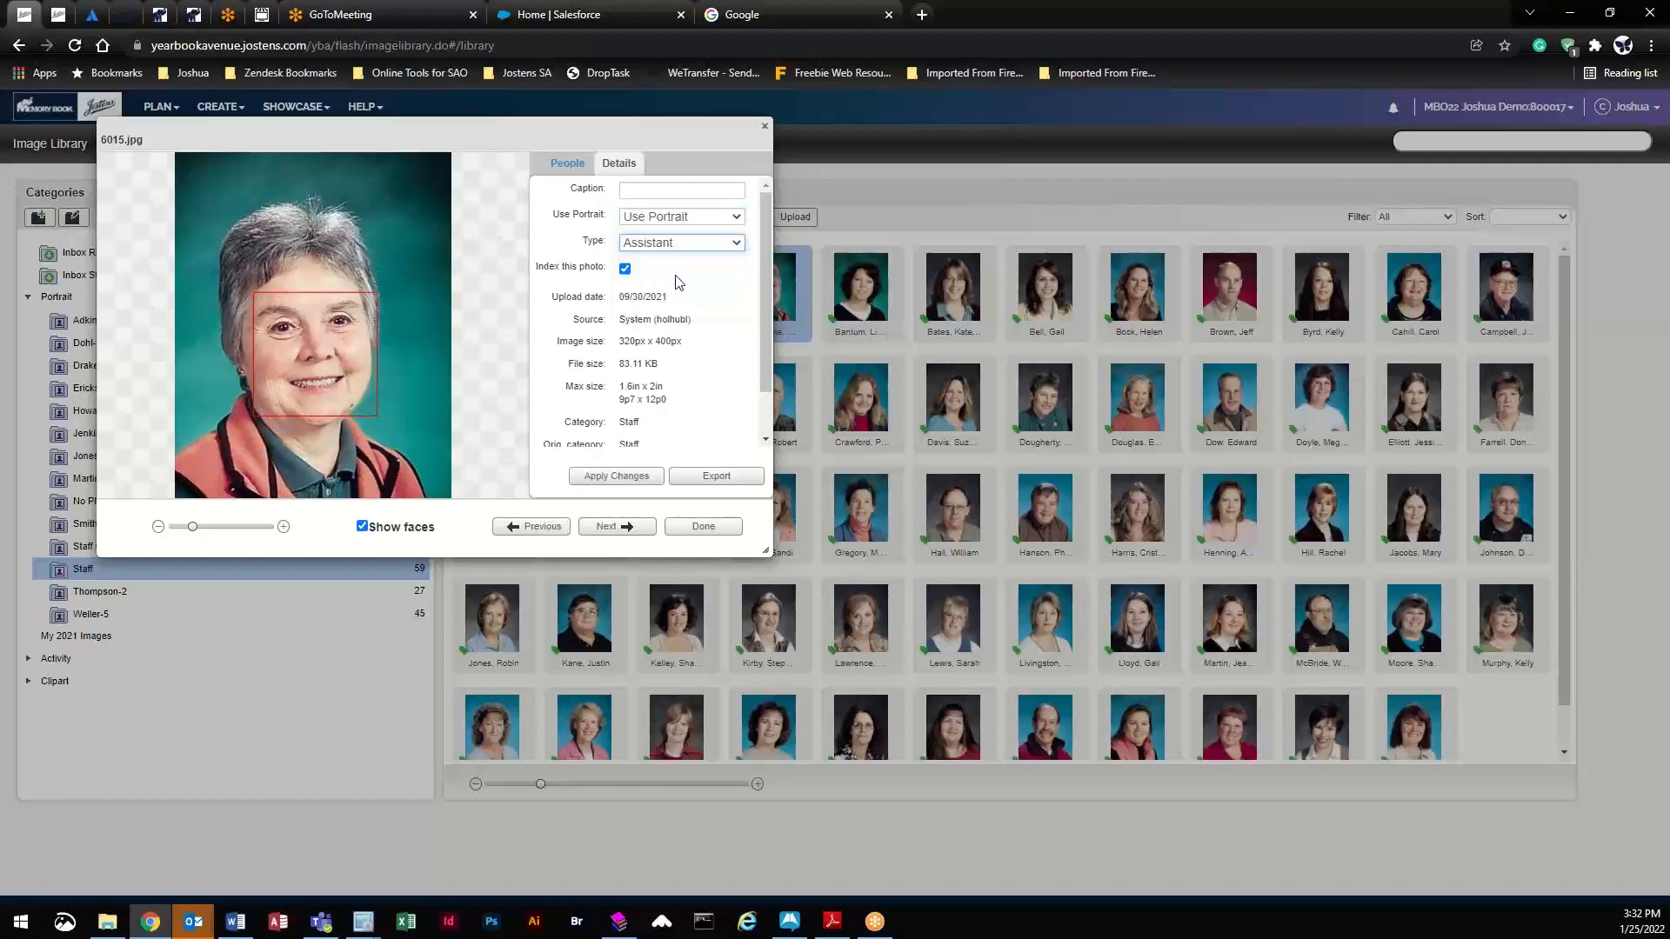
left_click(648, 473)
left_click(705, 527)
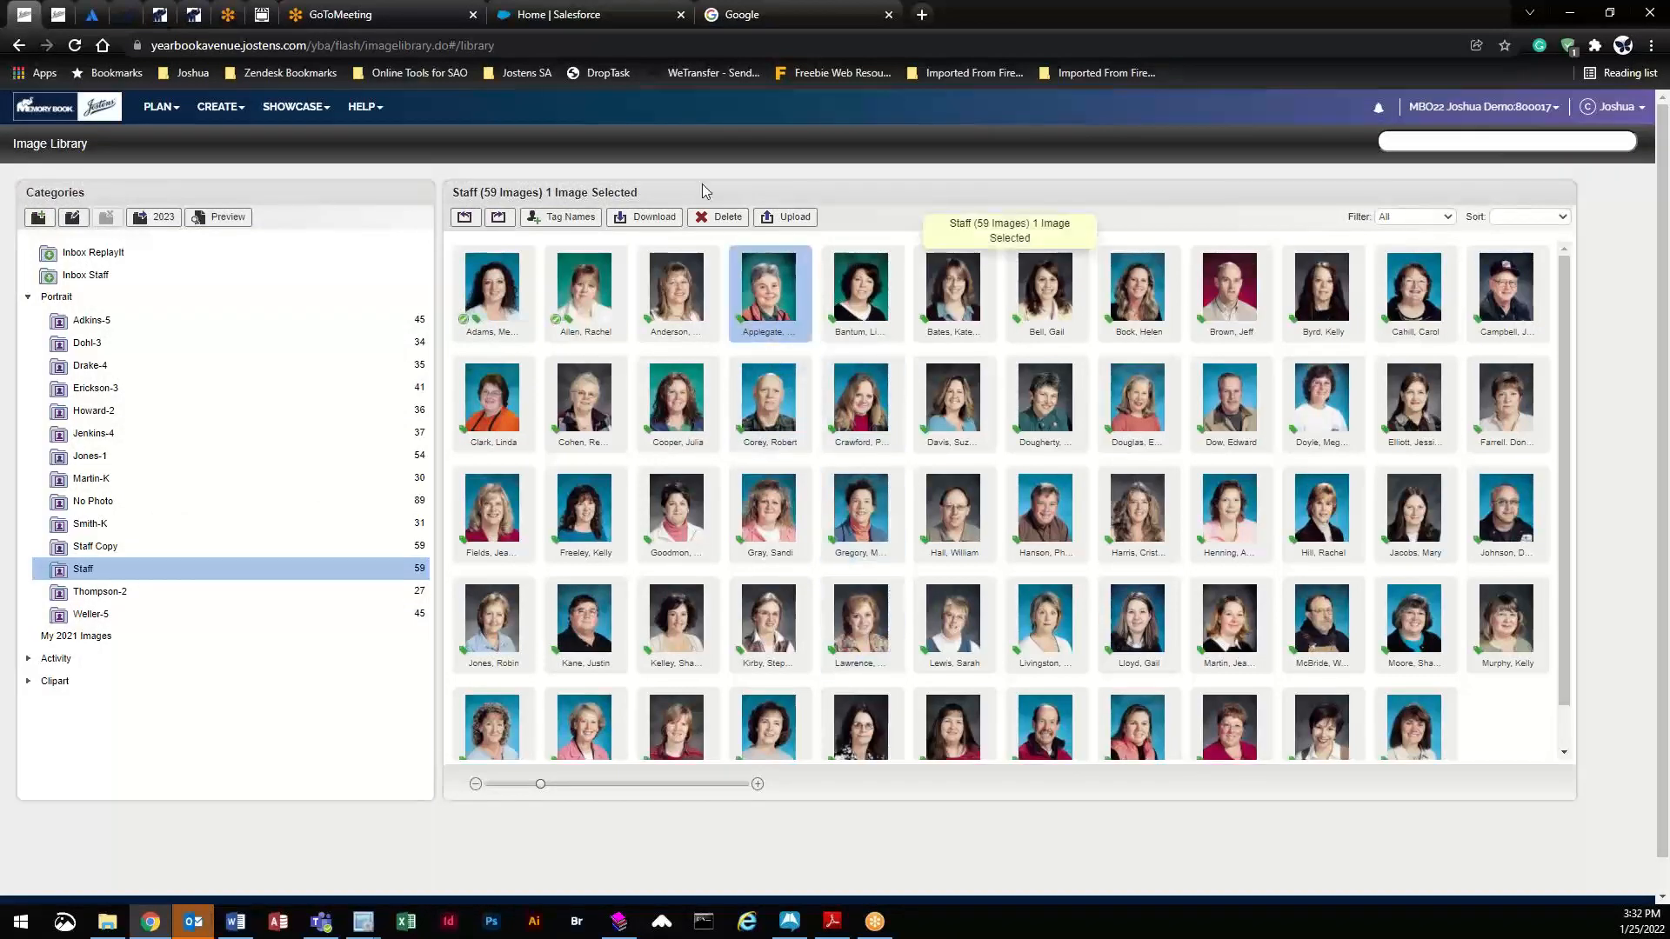
left_click(861, 396)
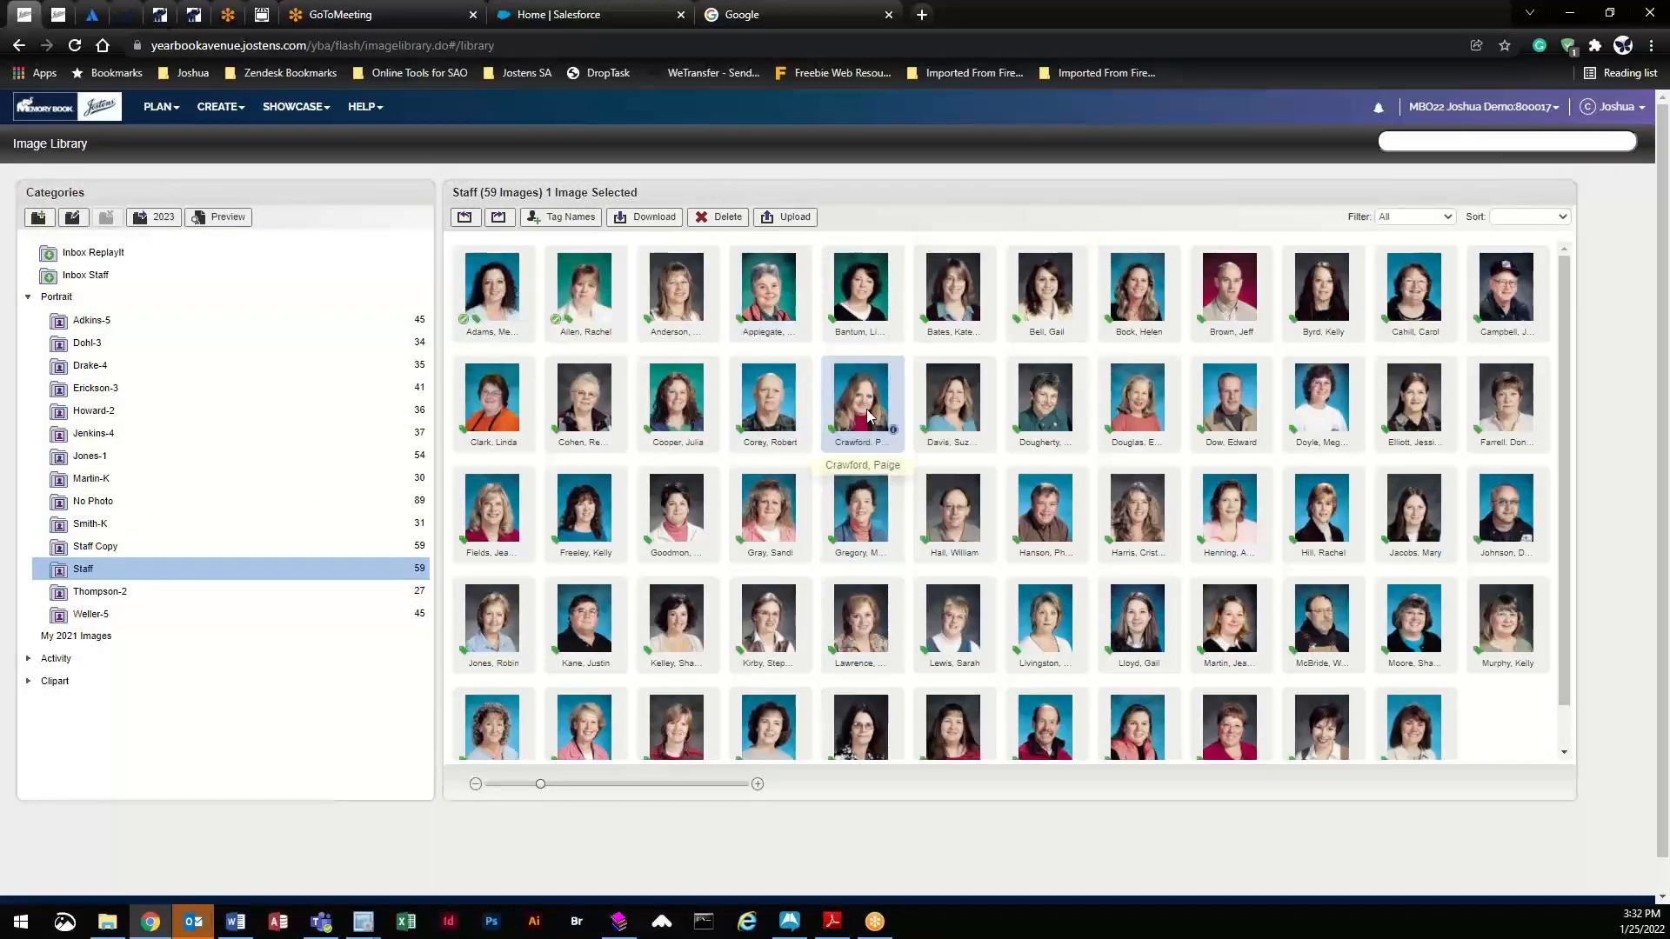
left_click(770, 294)
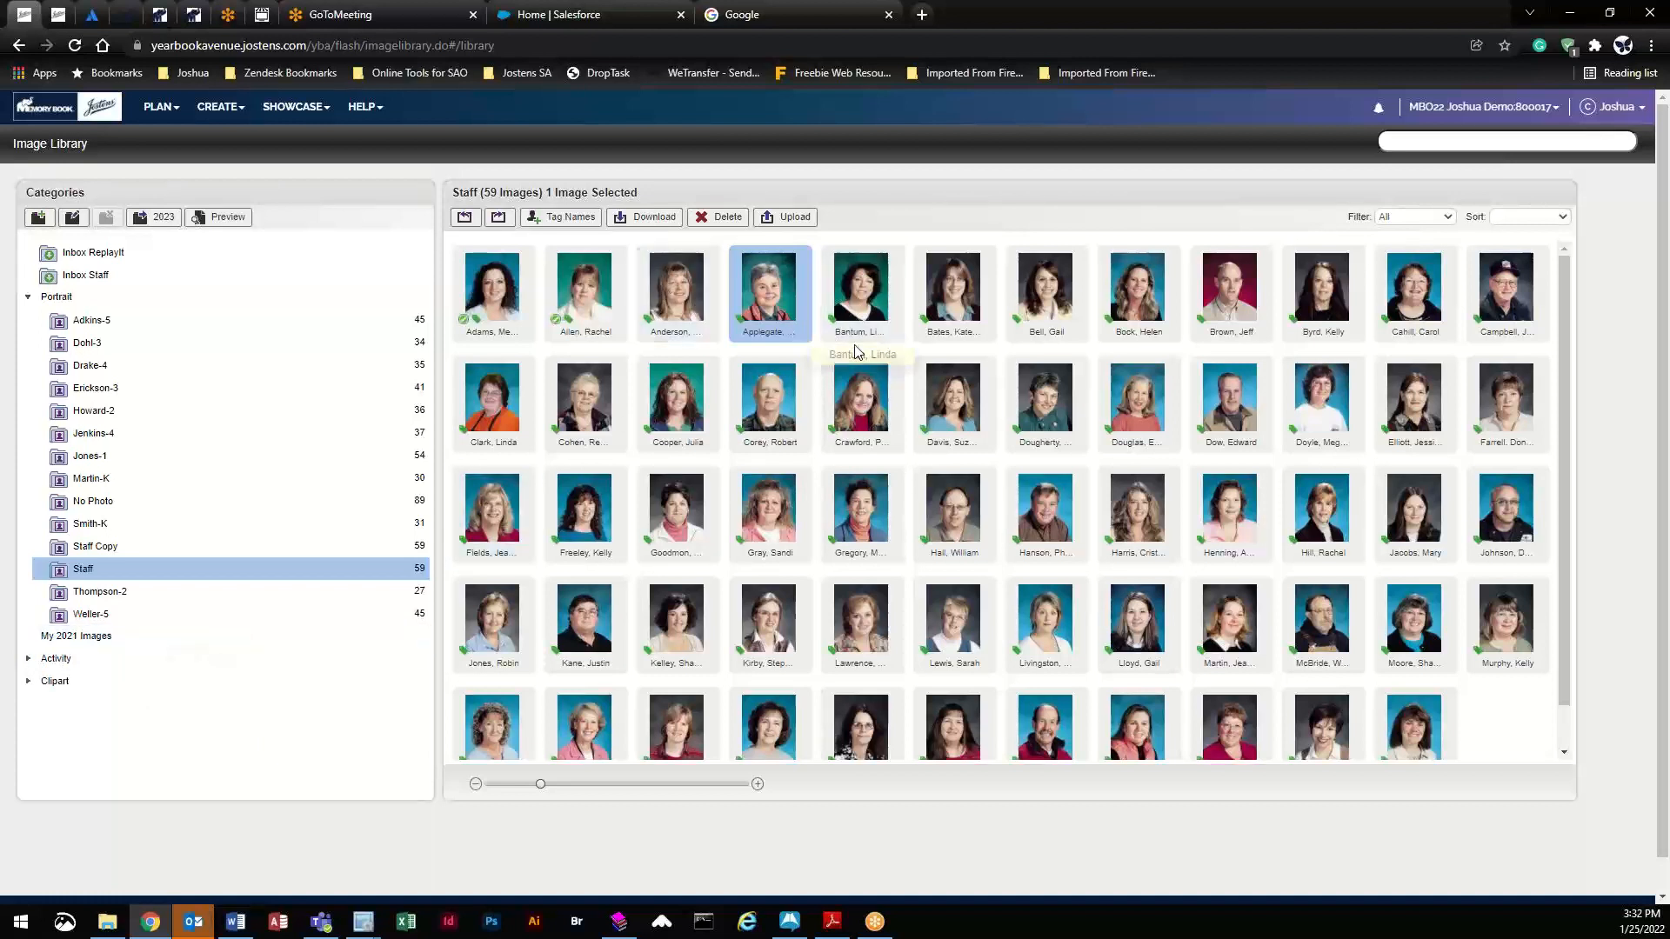
- Open spread 006 from the Page Ladder and nudge its photo grid slightly right
left_click(160, 106)
left_click(191, 139)
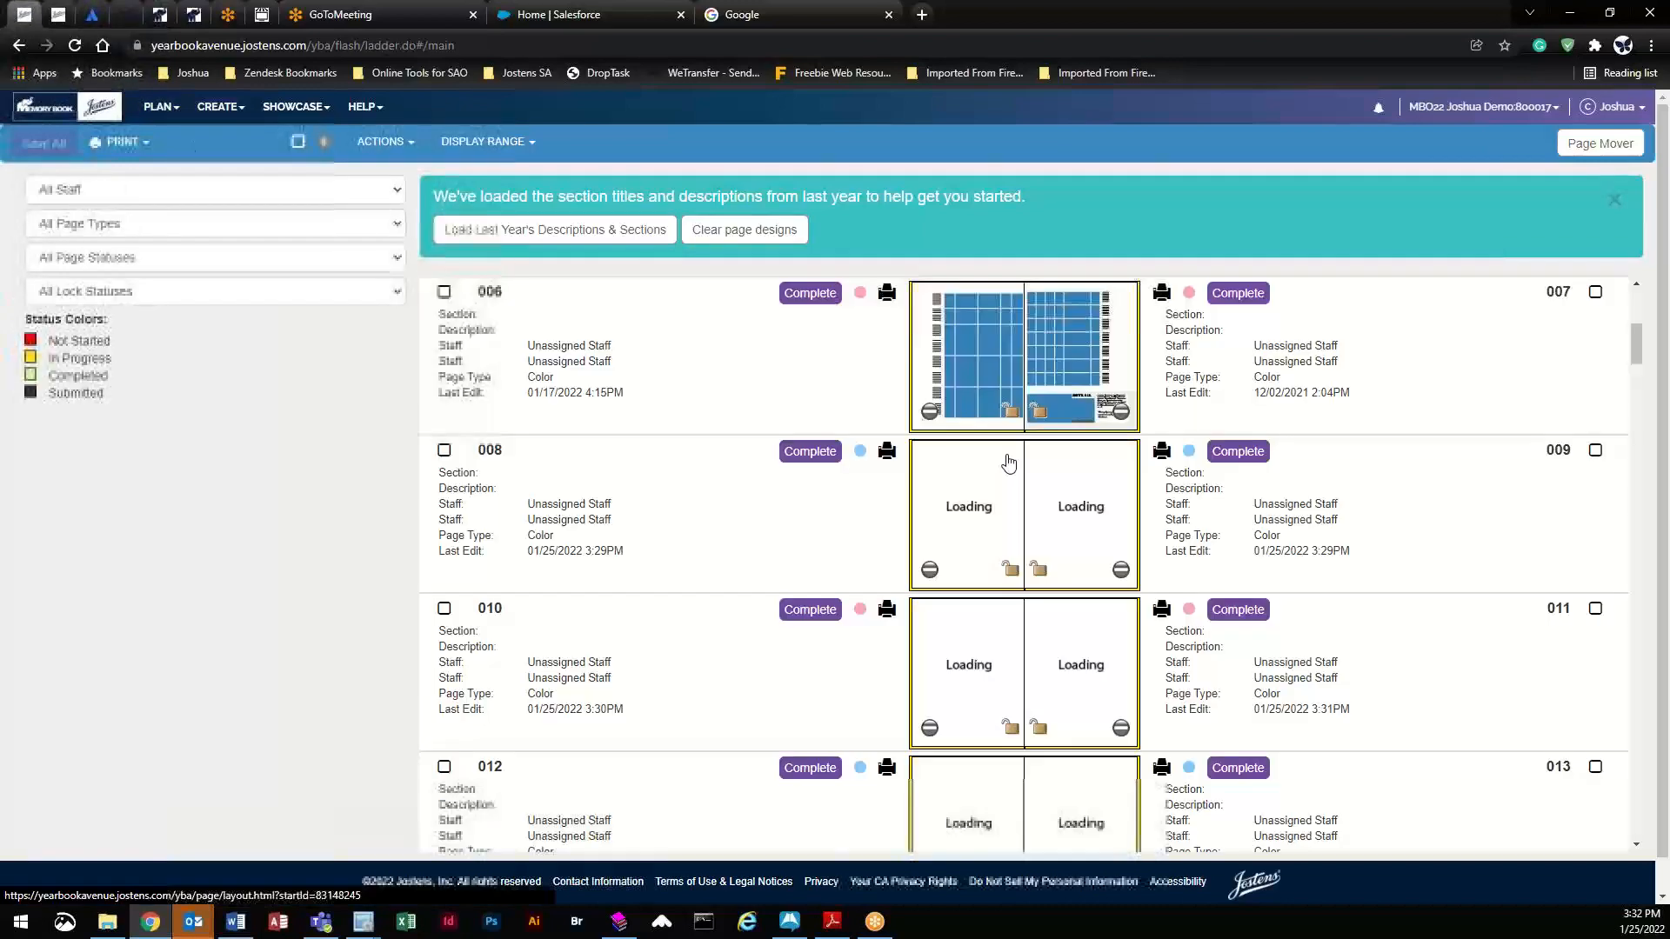
double_click(989, 324)
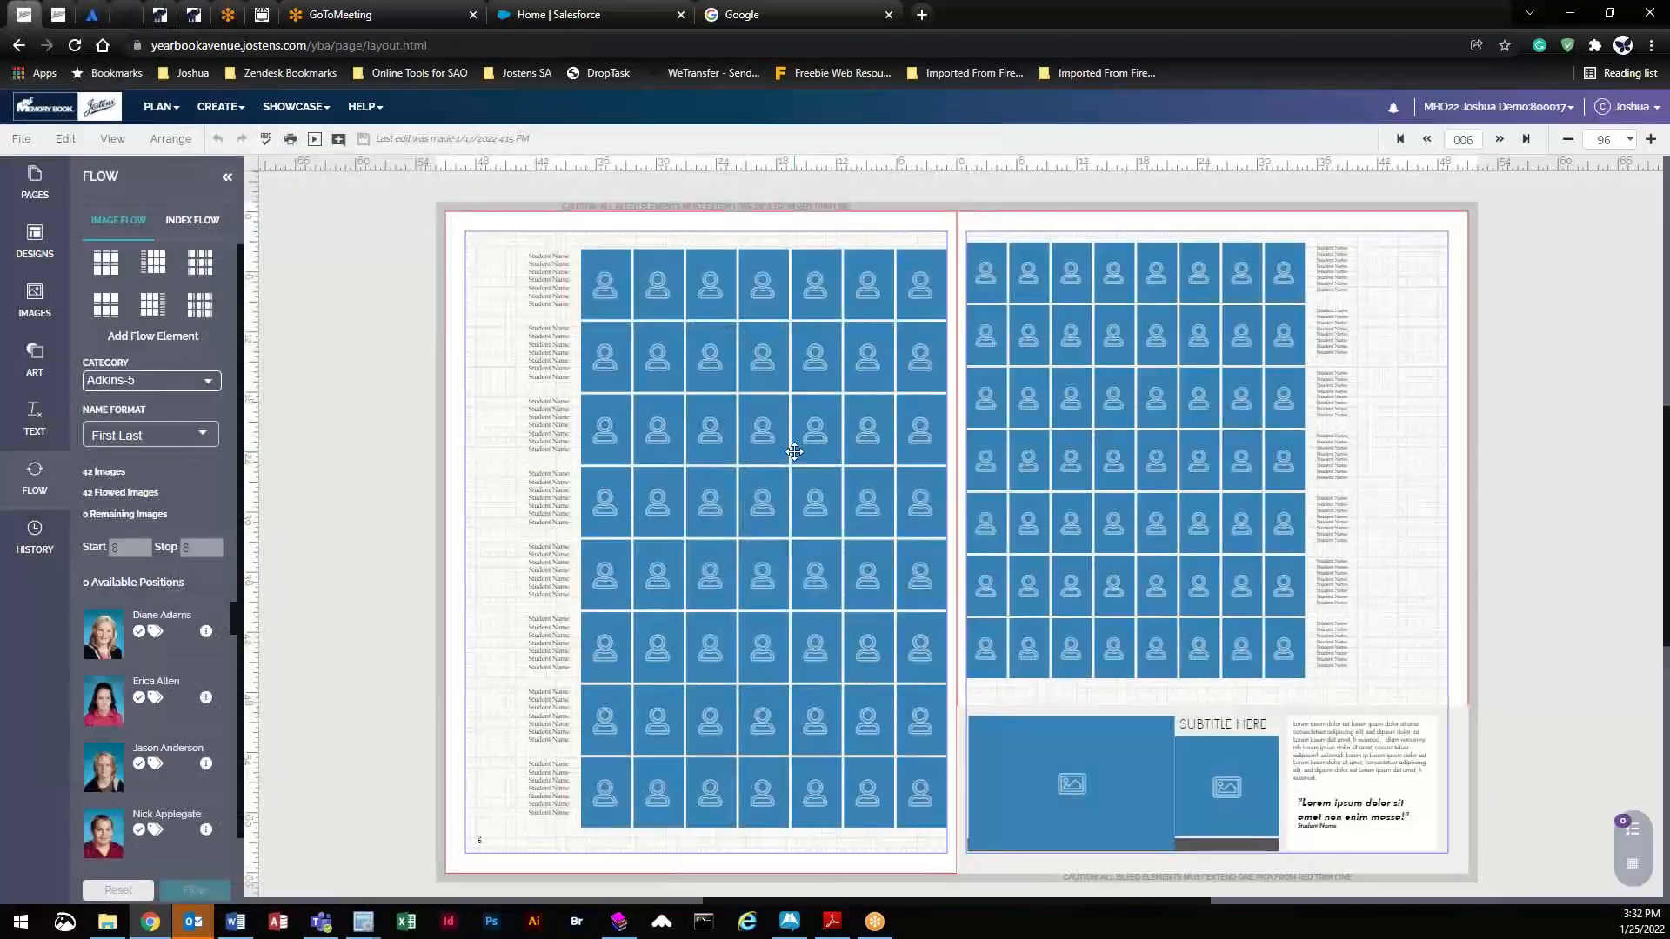
left_click(784, 449)
left_click_drag(784, 449, 783, 450)
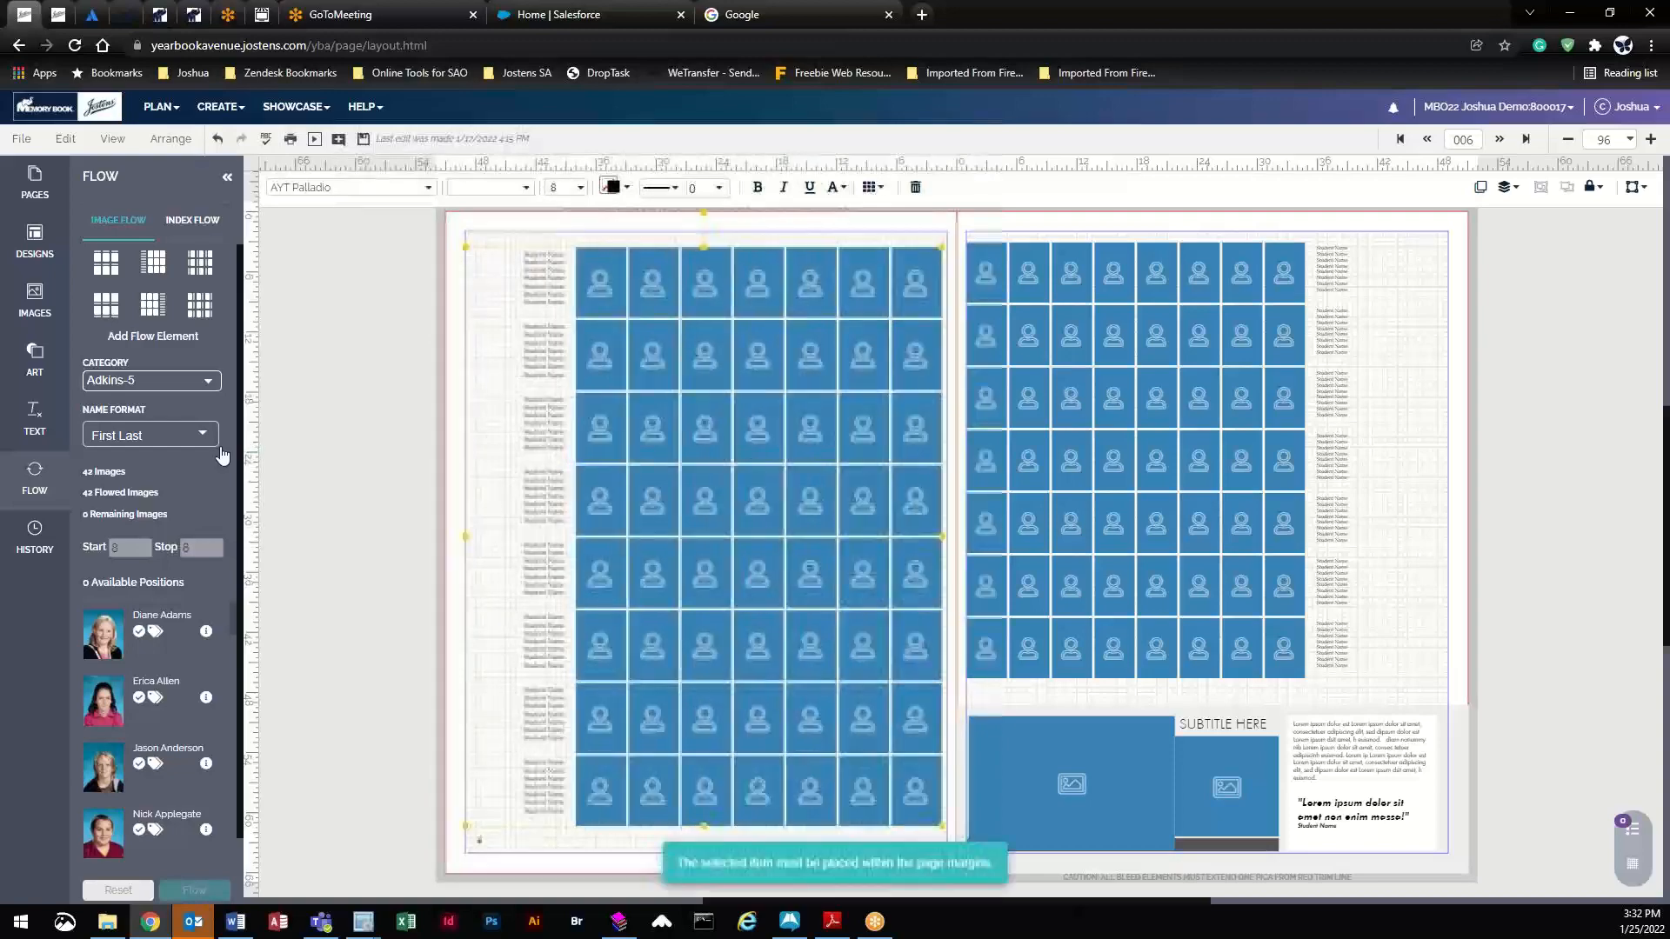
- Switch to the 002 spread from the Pages list, saving the edits first
left_click(50, 203)
scroll(133, 337, "up", 4)
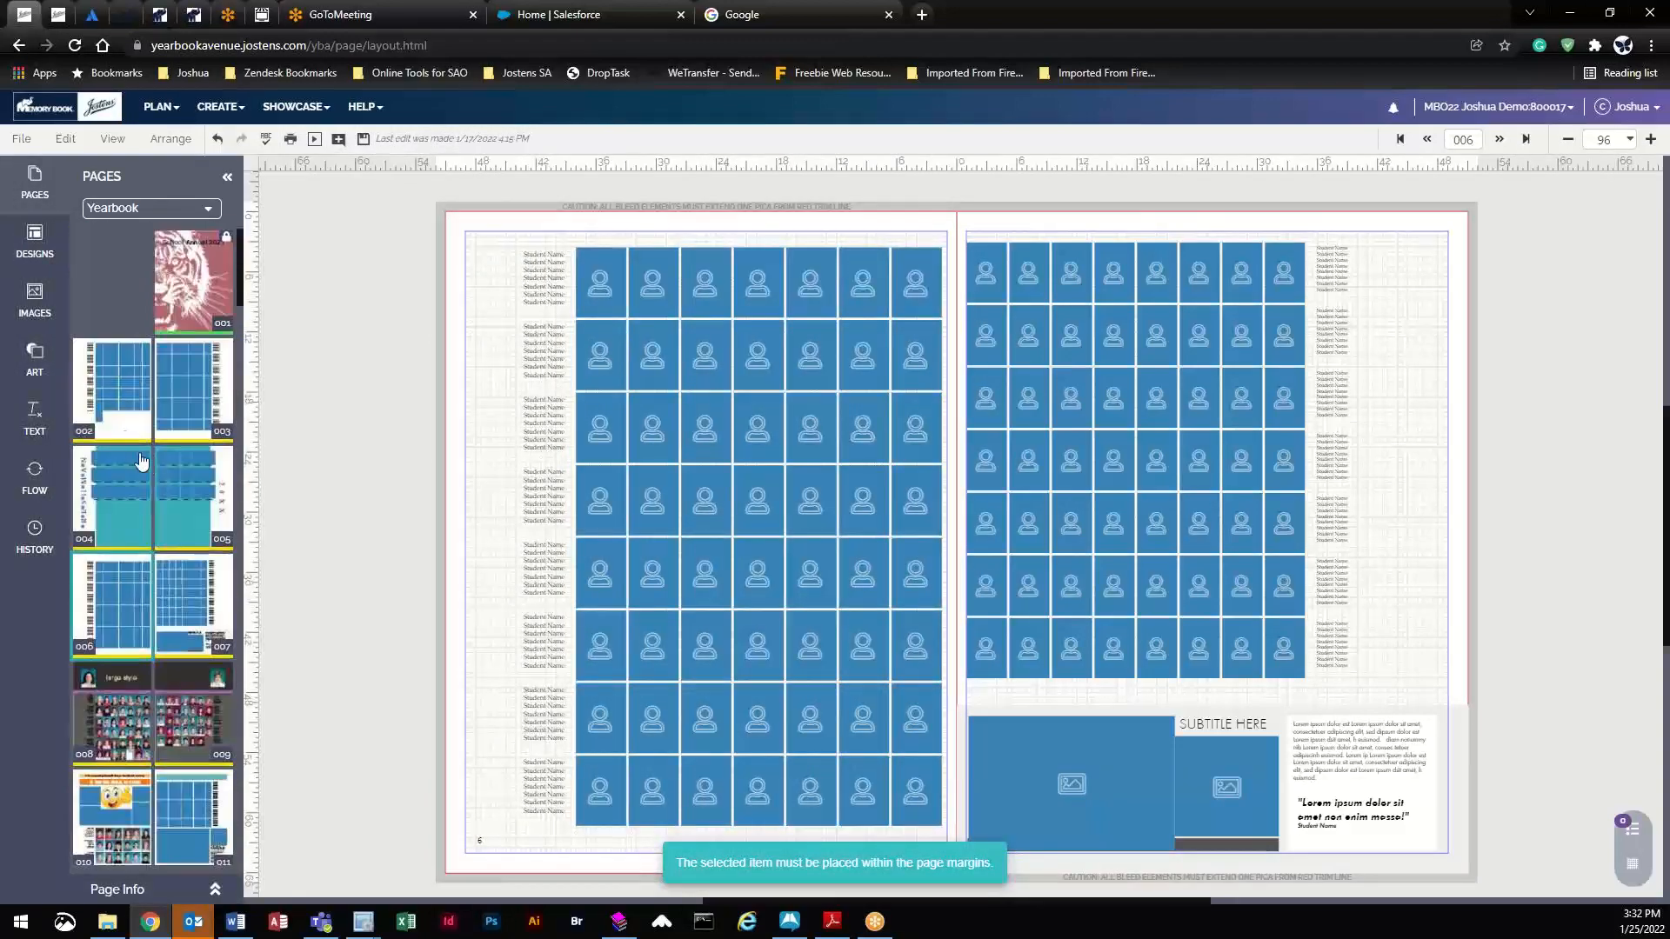
double_click(123, 395)
left_click(759, 550)
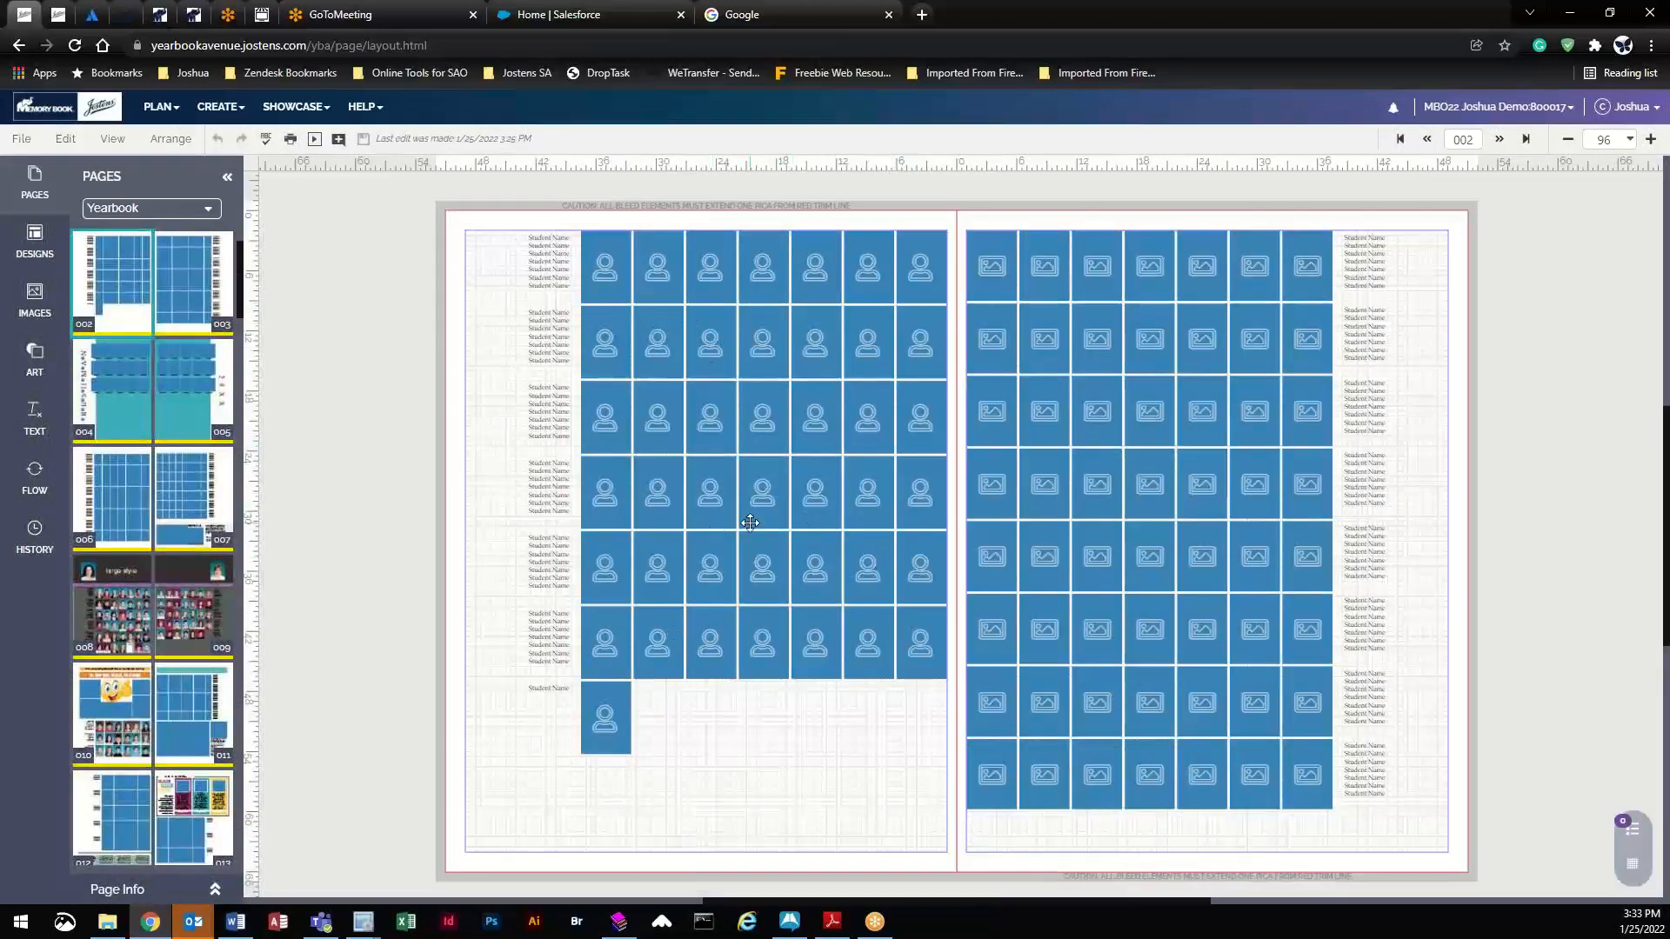
- Hide the first four cells in row 4 of the left page's portrait grid and preview the result
left_click(711, 561)
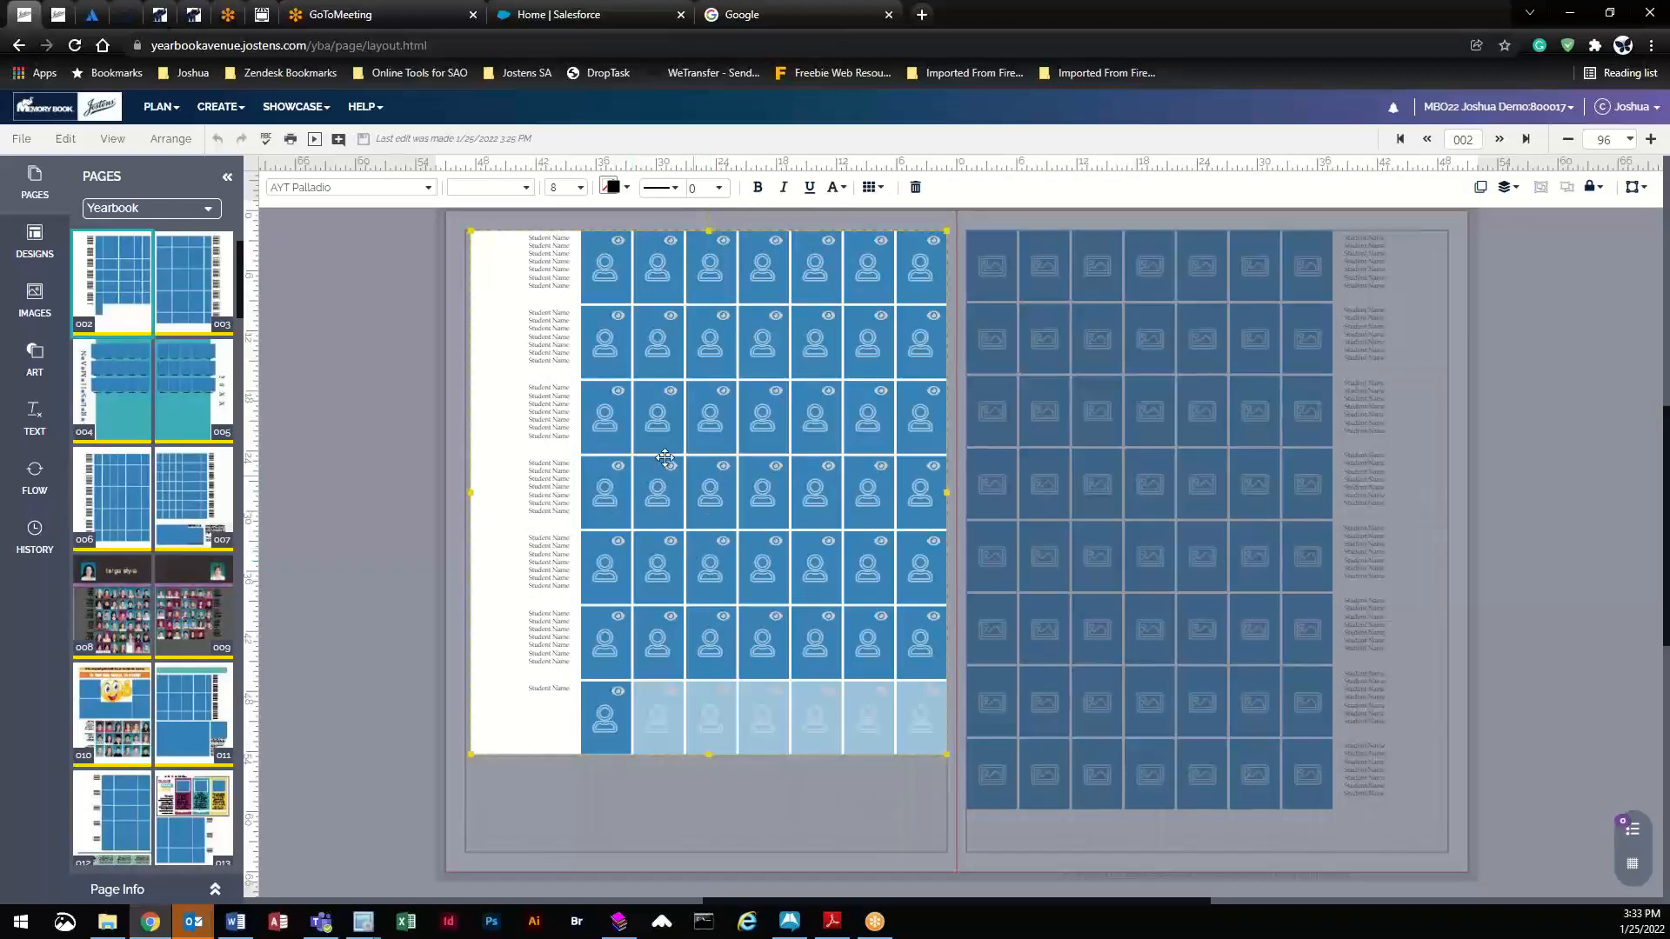
left_click(618, 469)
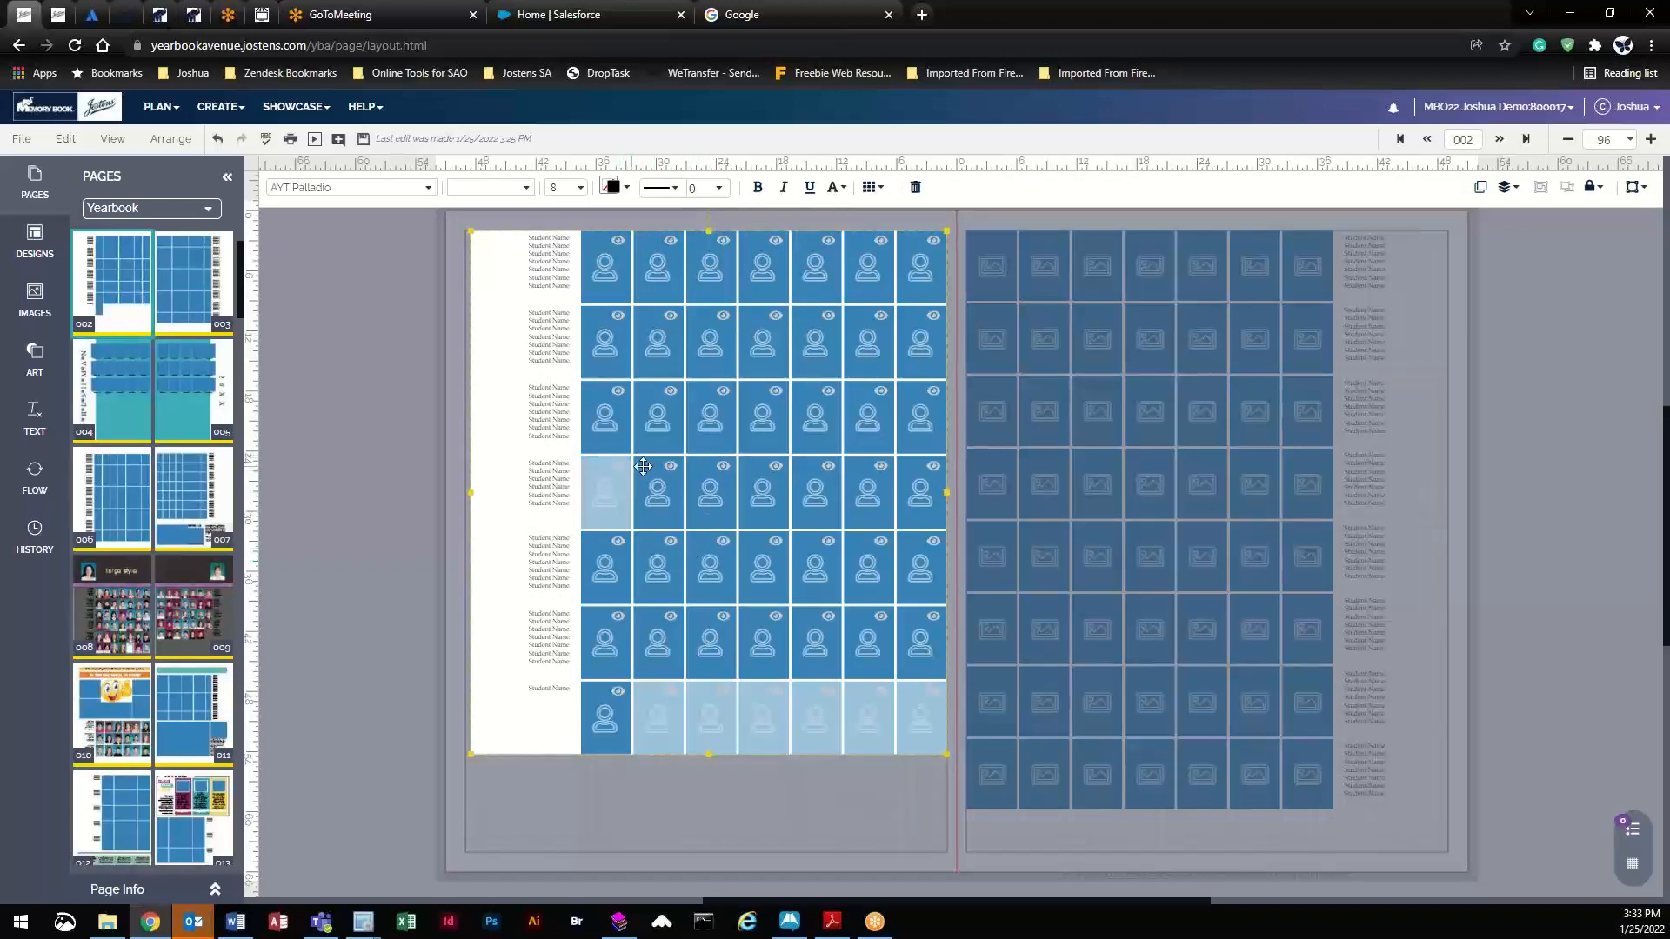
left_click(670, 468)
left_click(722, 468)
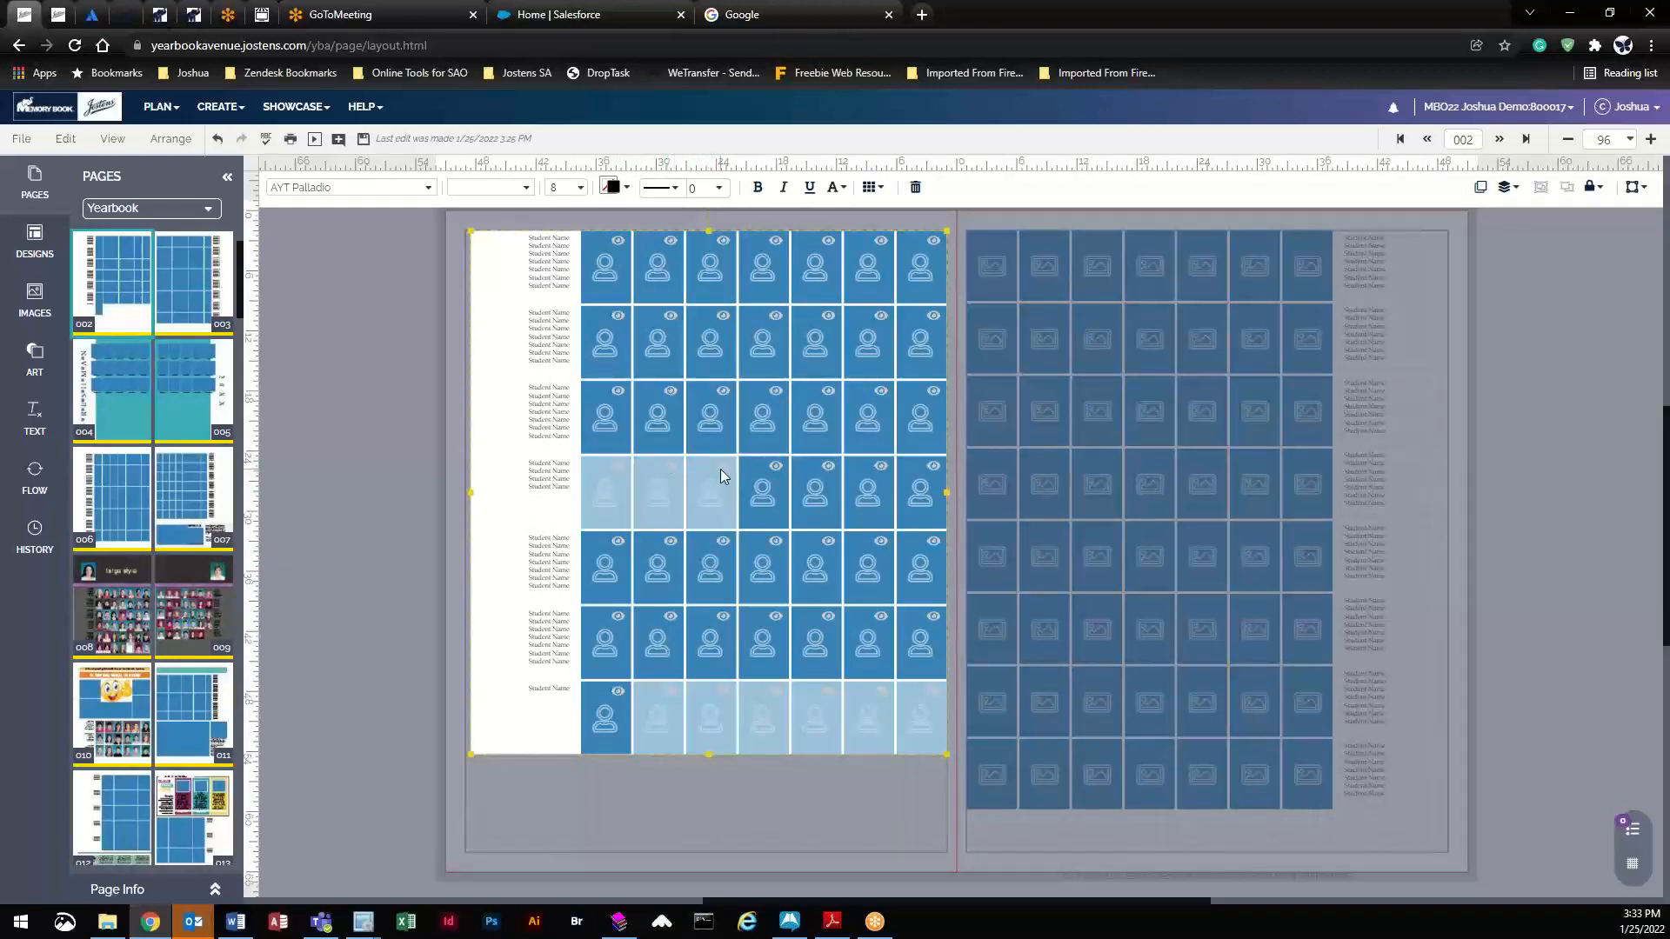
left_click(775, 467)
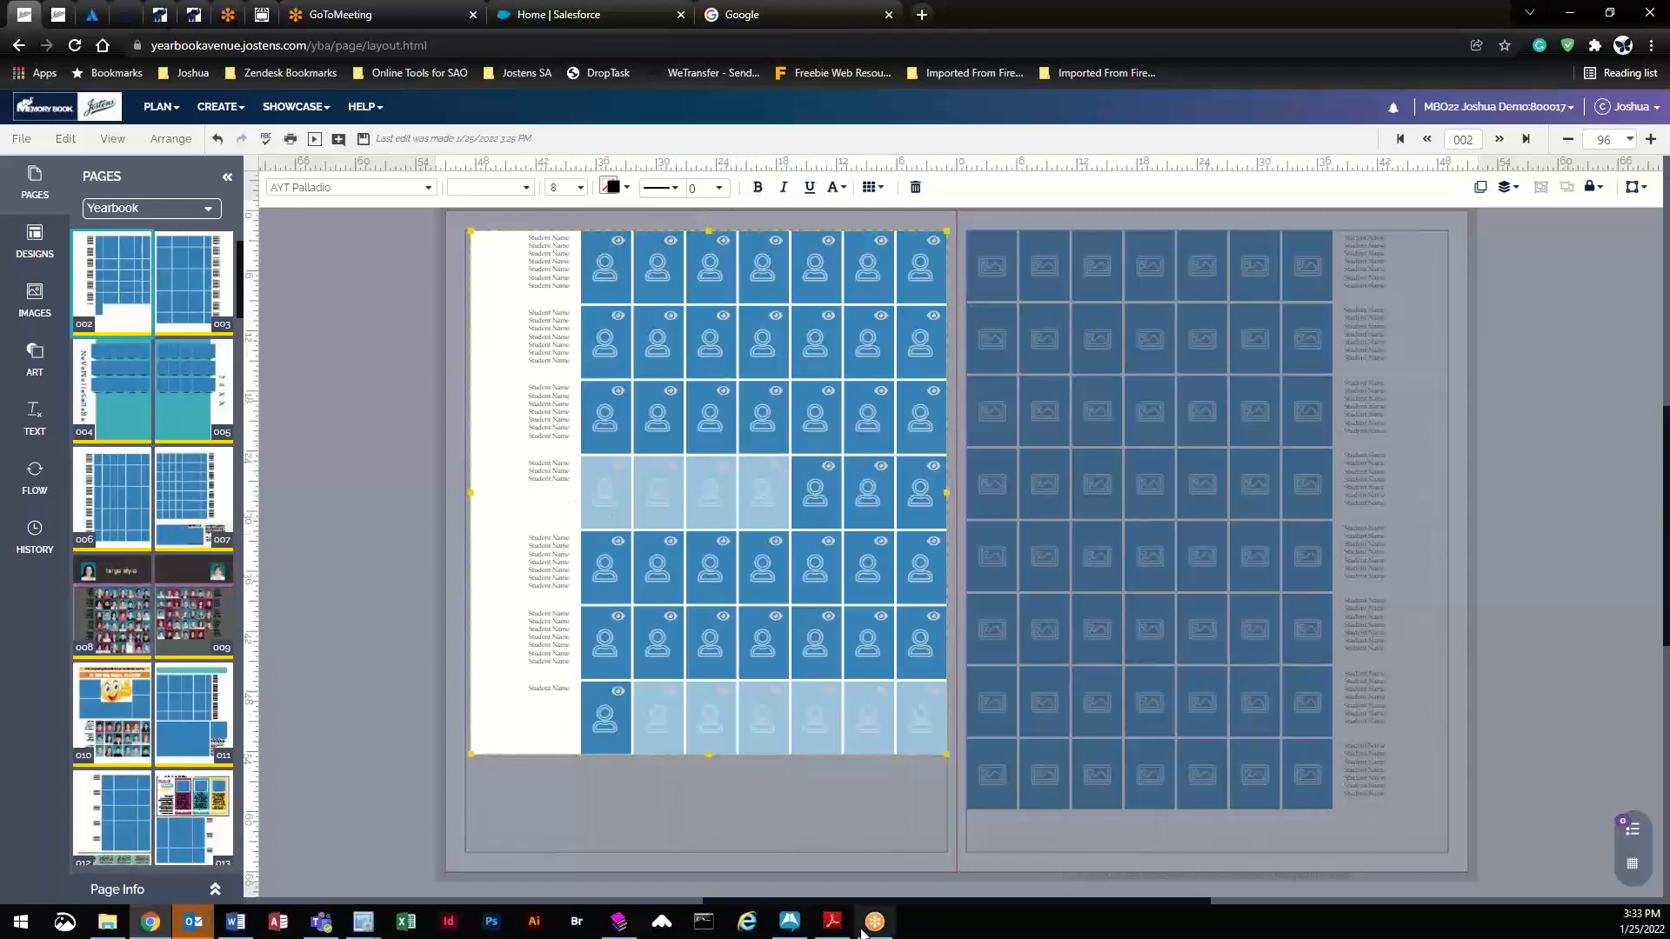
left_click(368, 580)
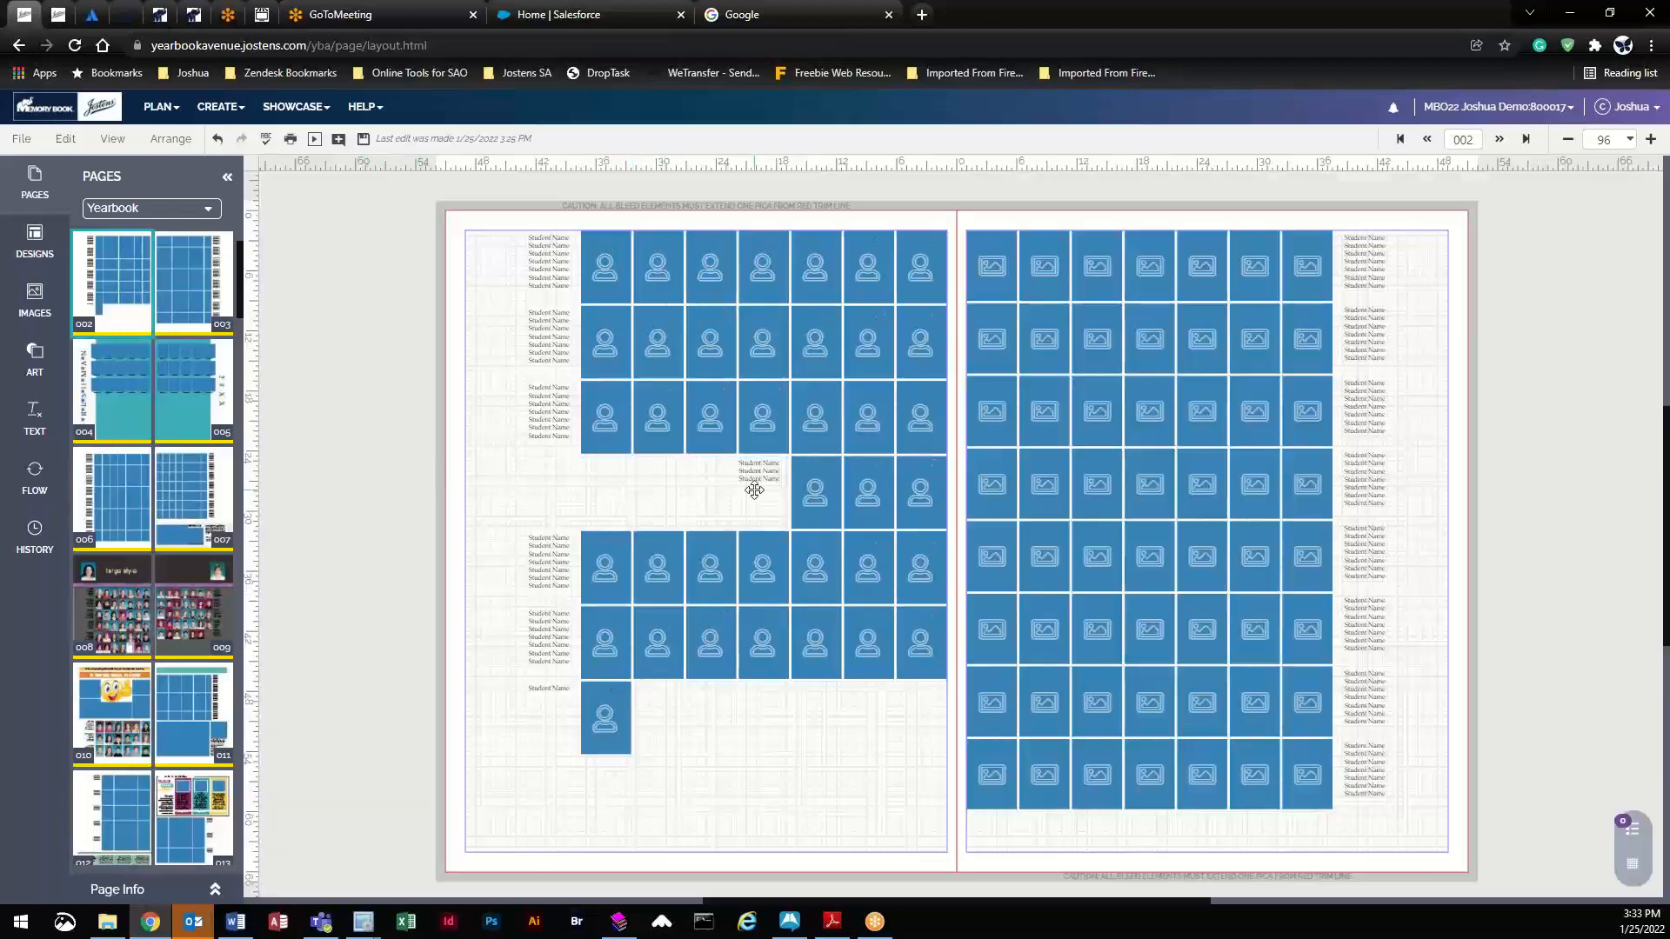
- Unhide those four row-4 portrait cells again
left_click(822, 496)
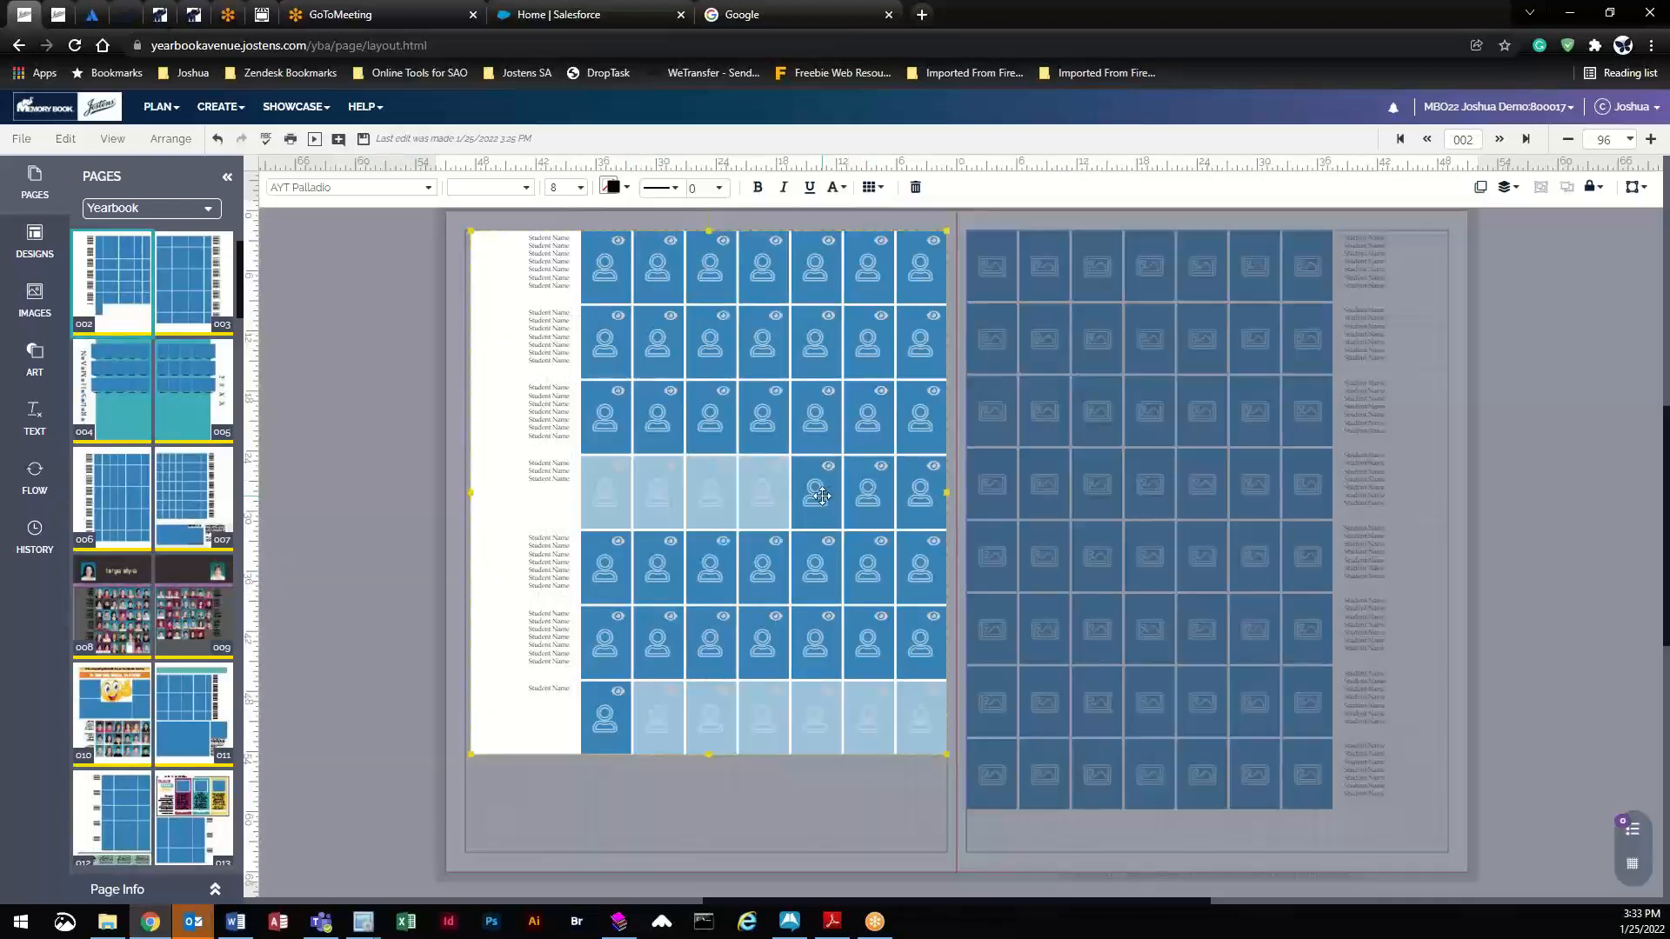
left_click(775, 466)
left_click(723, 466)
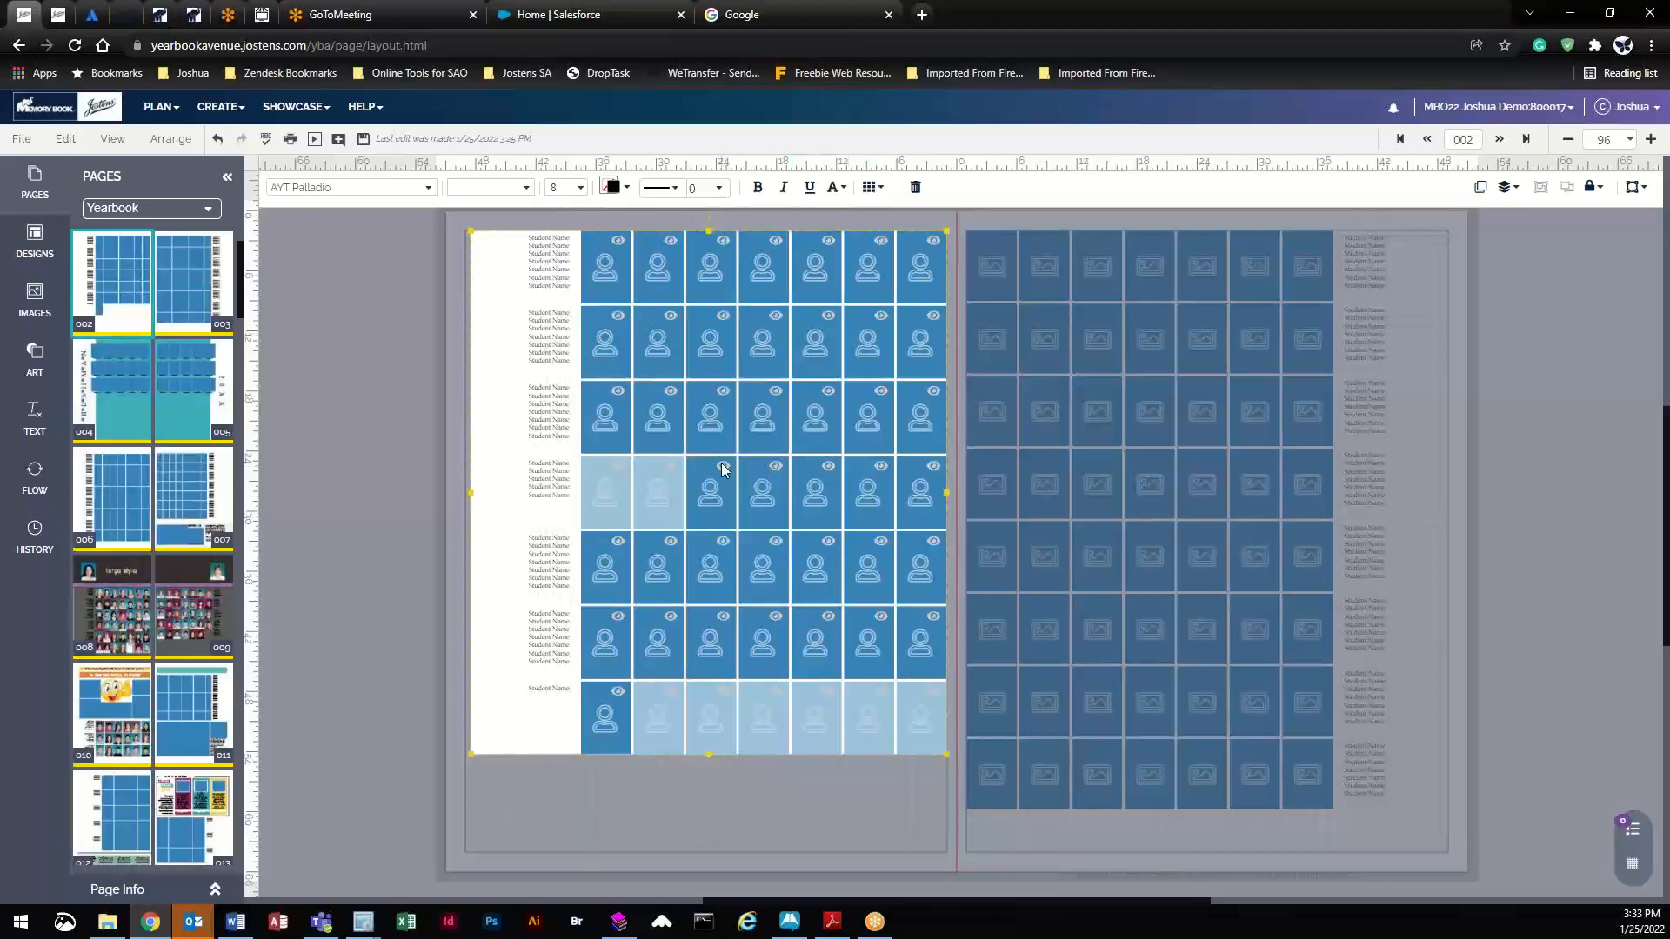
left_click(670, 467)
left_click(617, 466)
- Restore the six missing bottom-row cells to complete the 7-by-7 grid and bring up FLOW settings
left_click(671, 692)
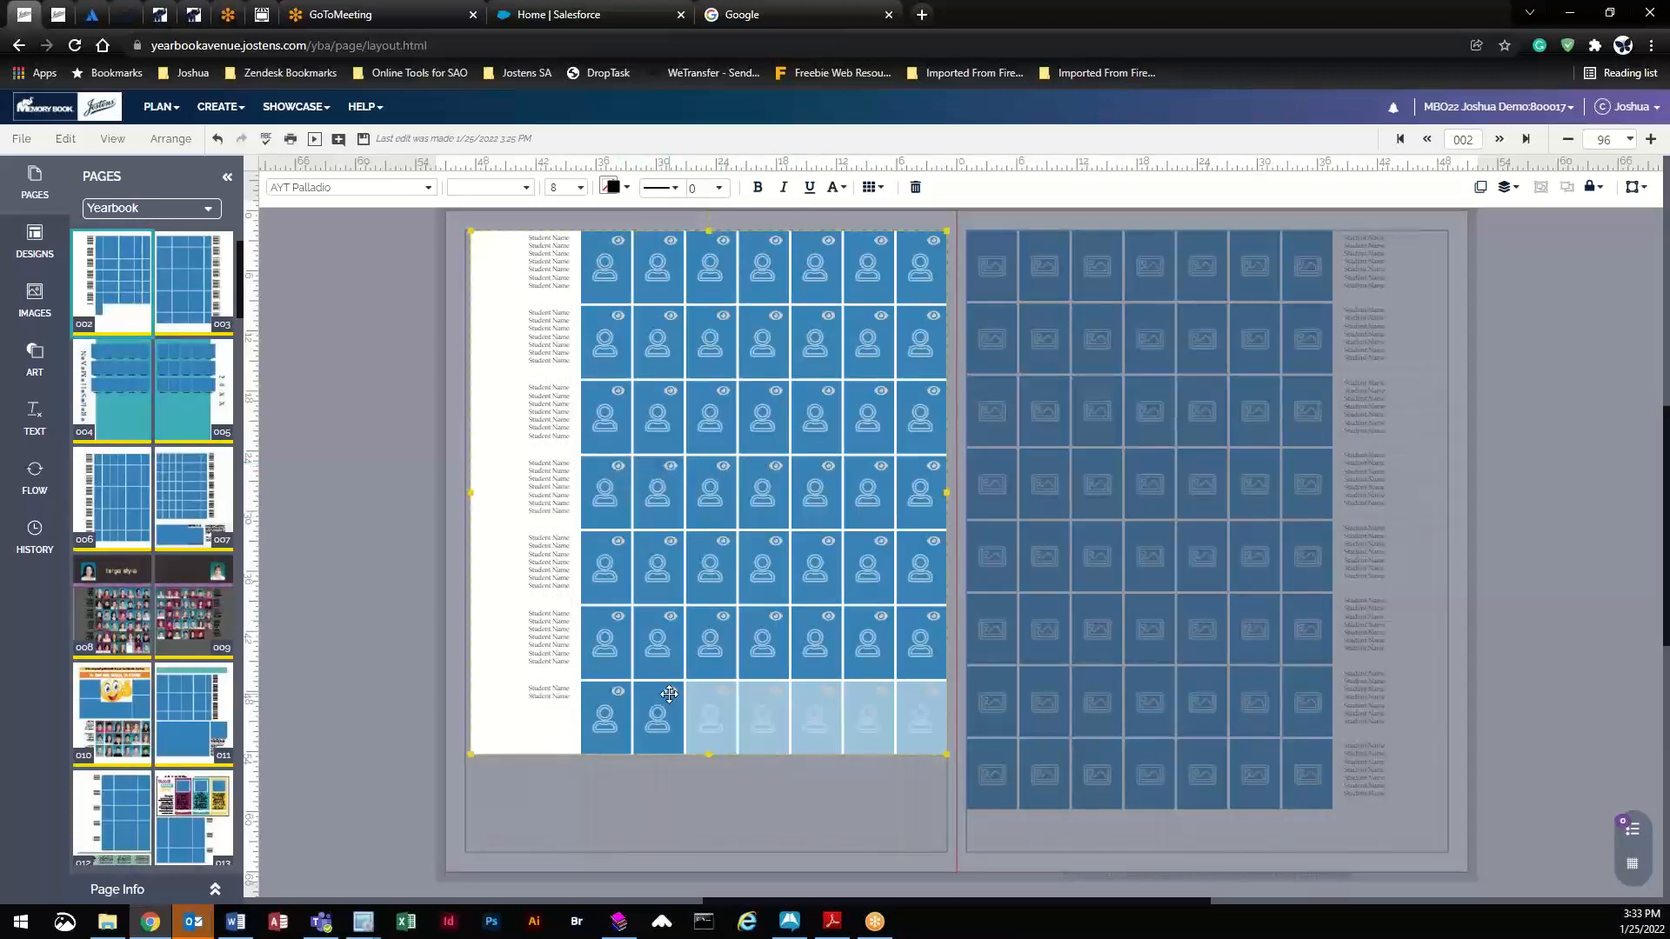
left_click(722, 691)
left_click(775, 691)
left_click(829, 691)
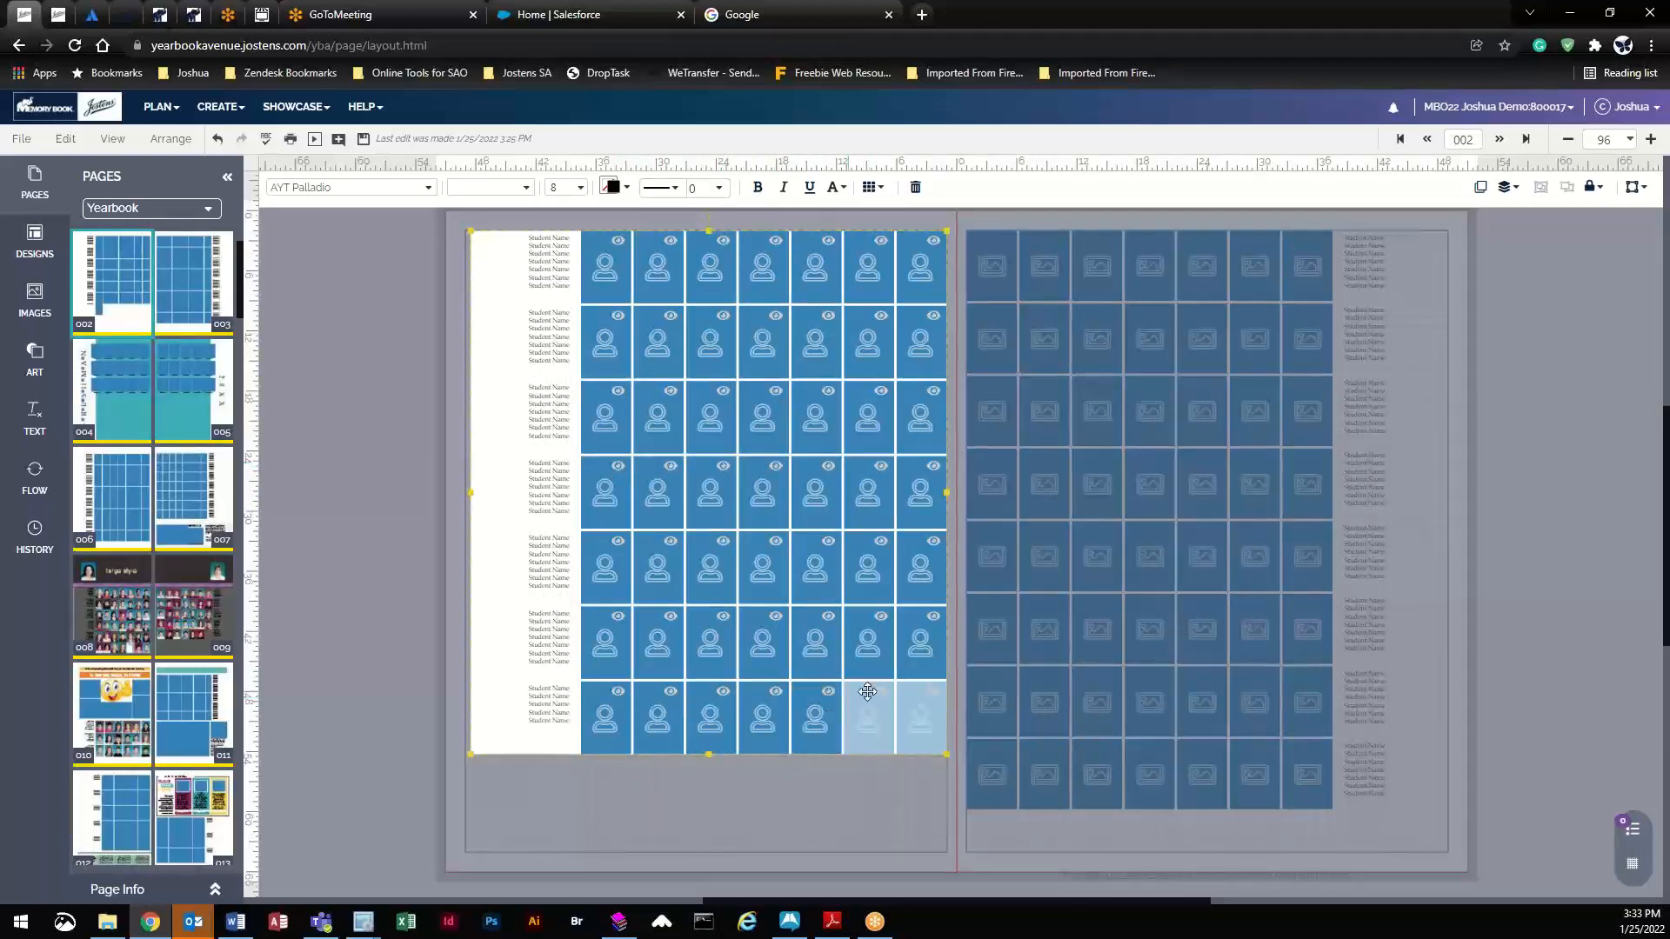
left_click(881, 692)
left_click(935, 696)
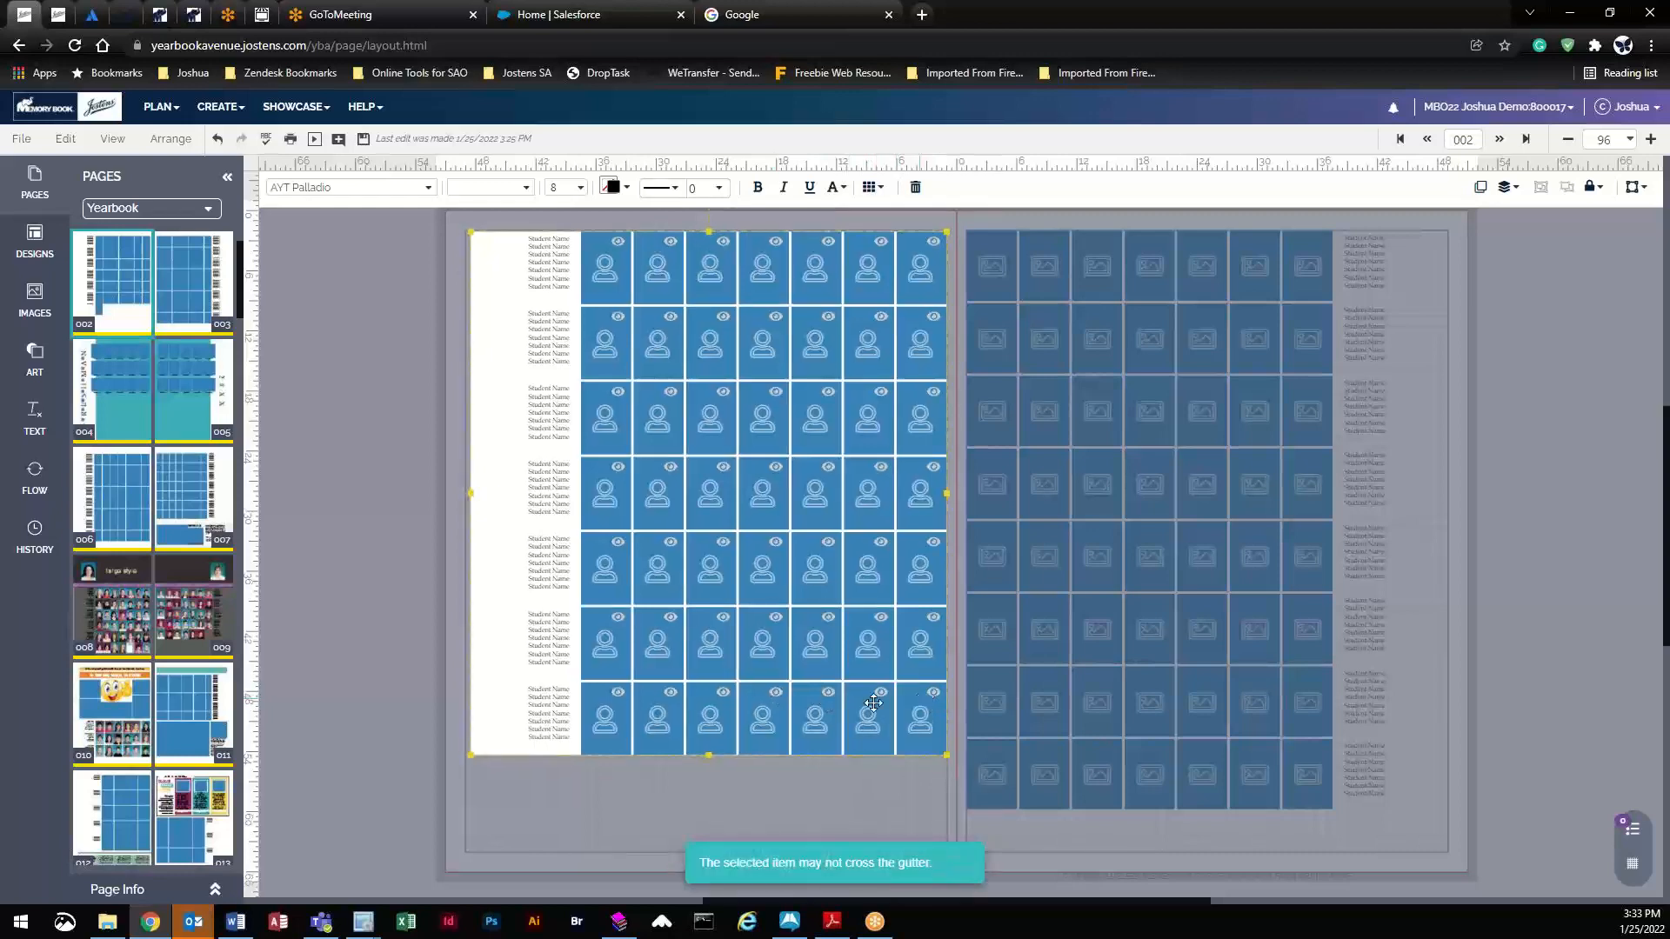
left_click(460, 454)
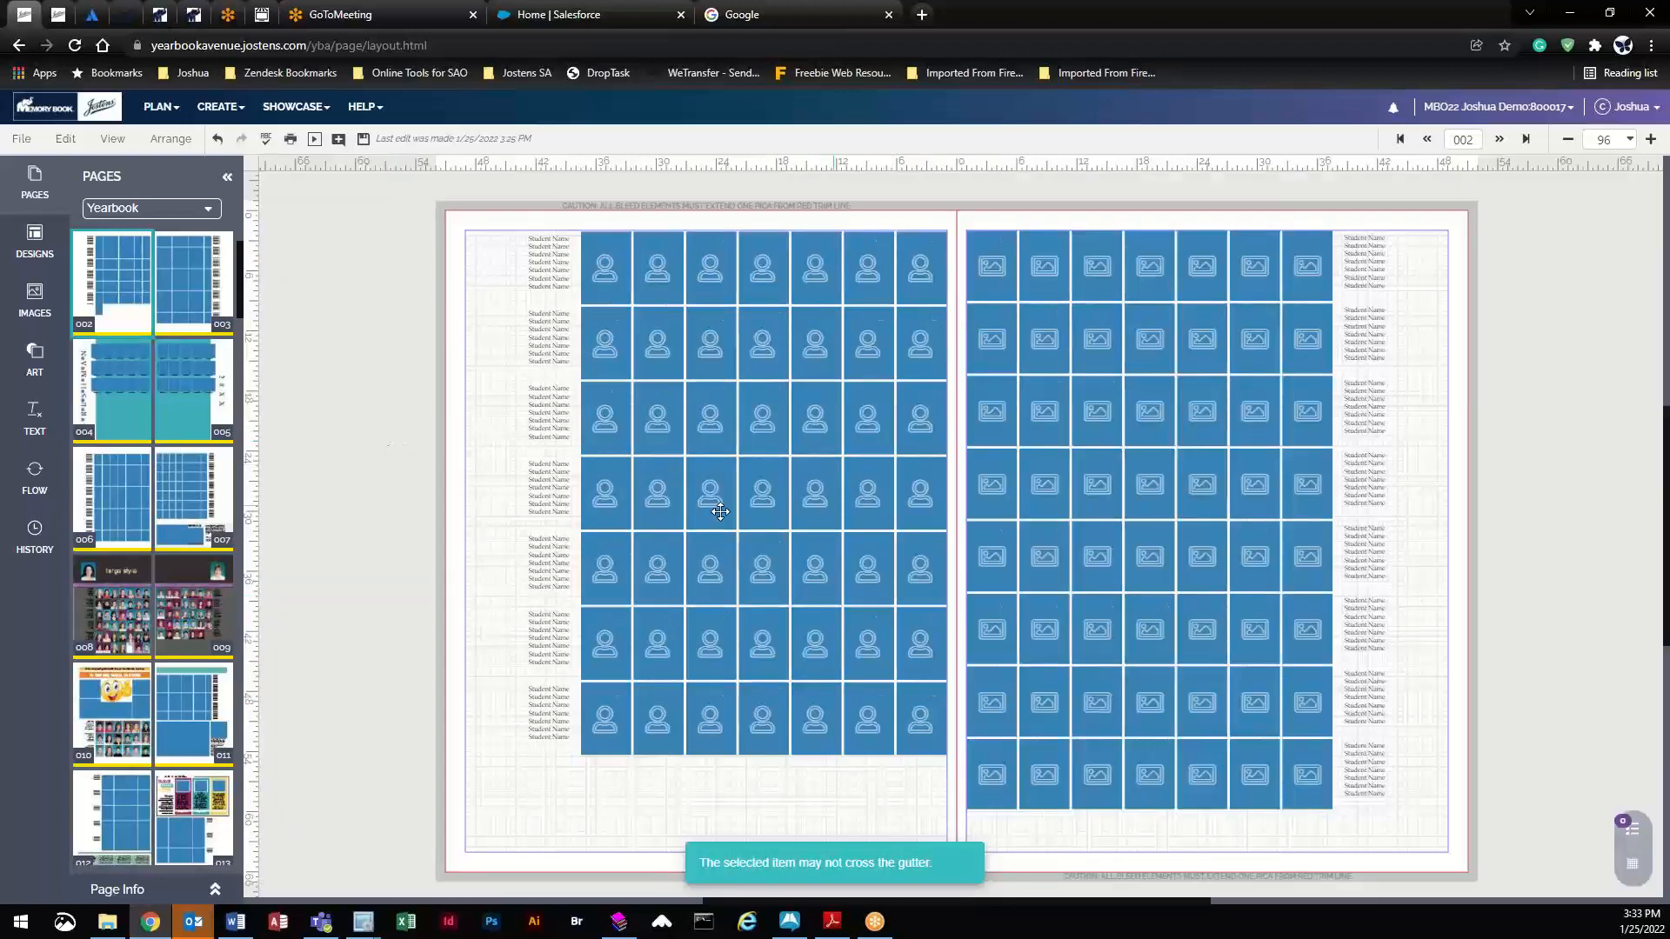
left_click(34, 480)
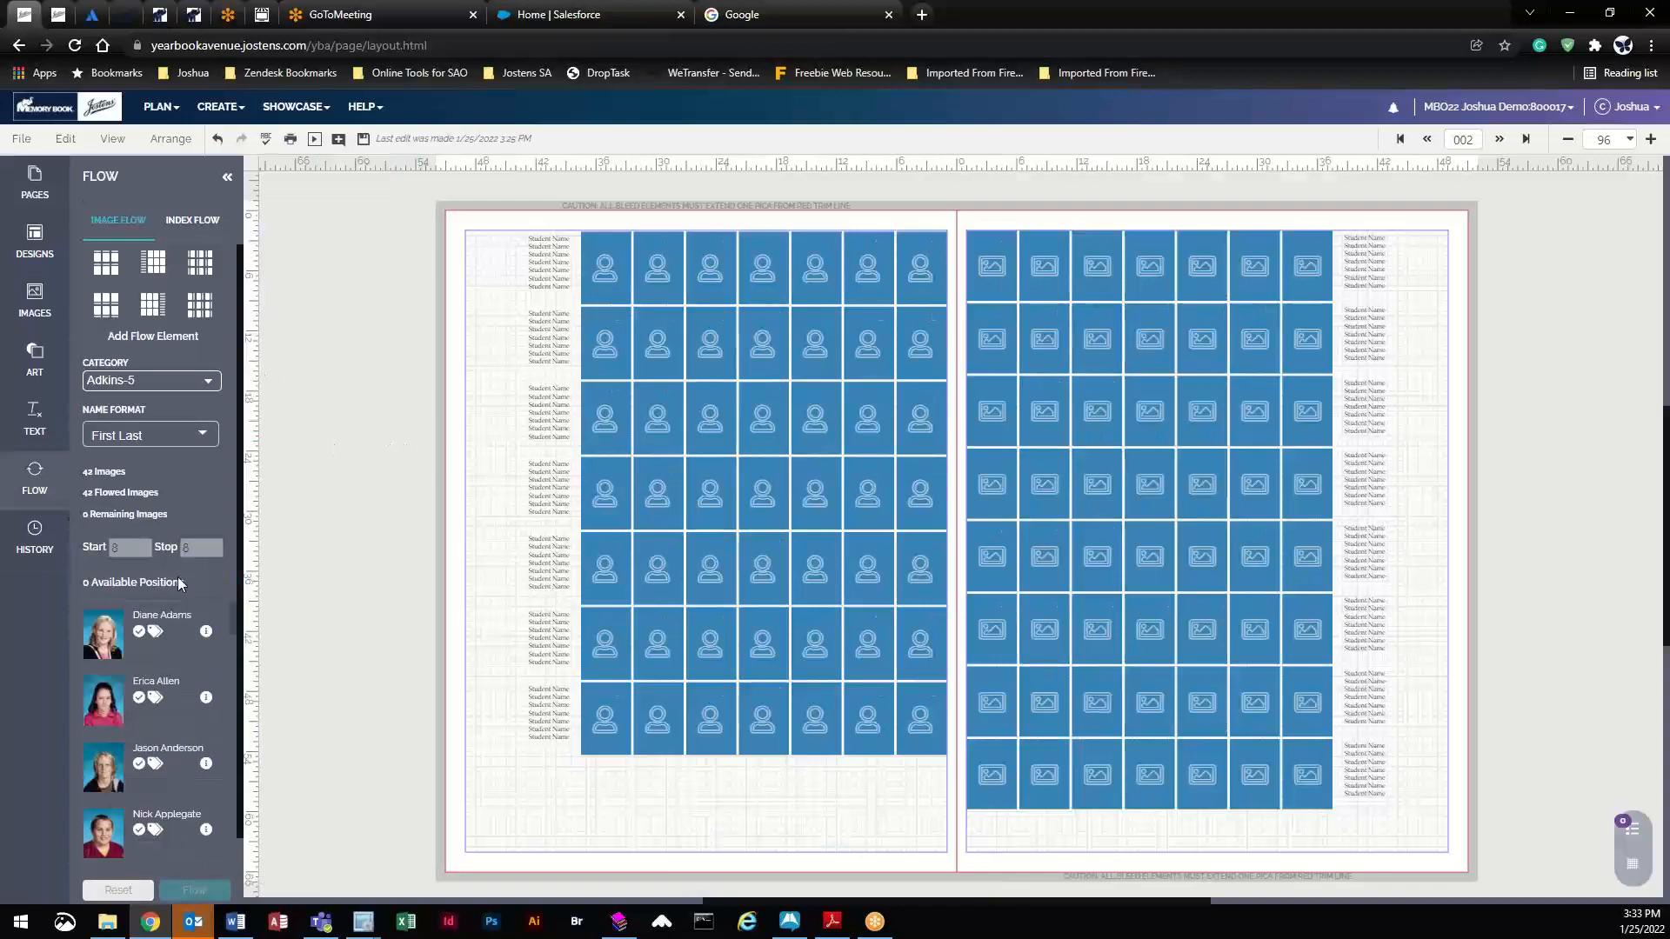
- Choose the Staff photo category and set the flow Stop page to 3, saving the spread
left_click(153, 381)
scroll(204, 520, "down", 2)
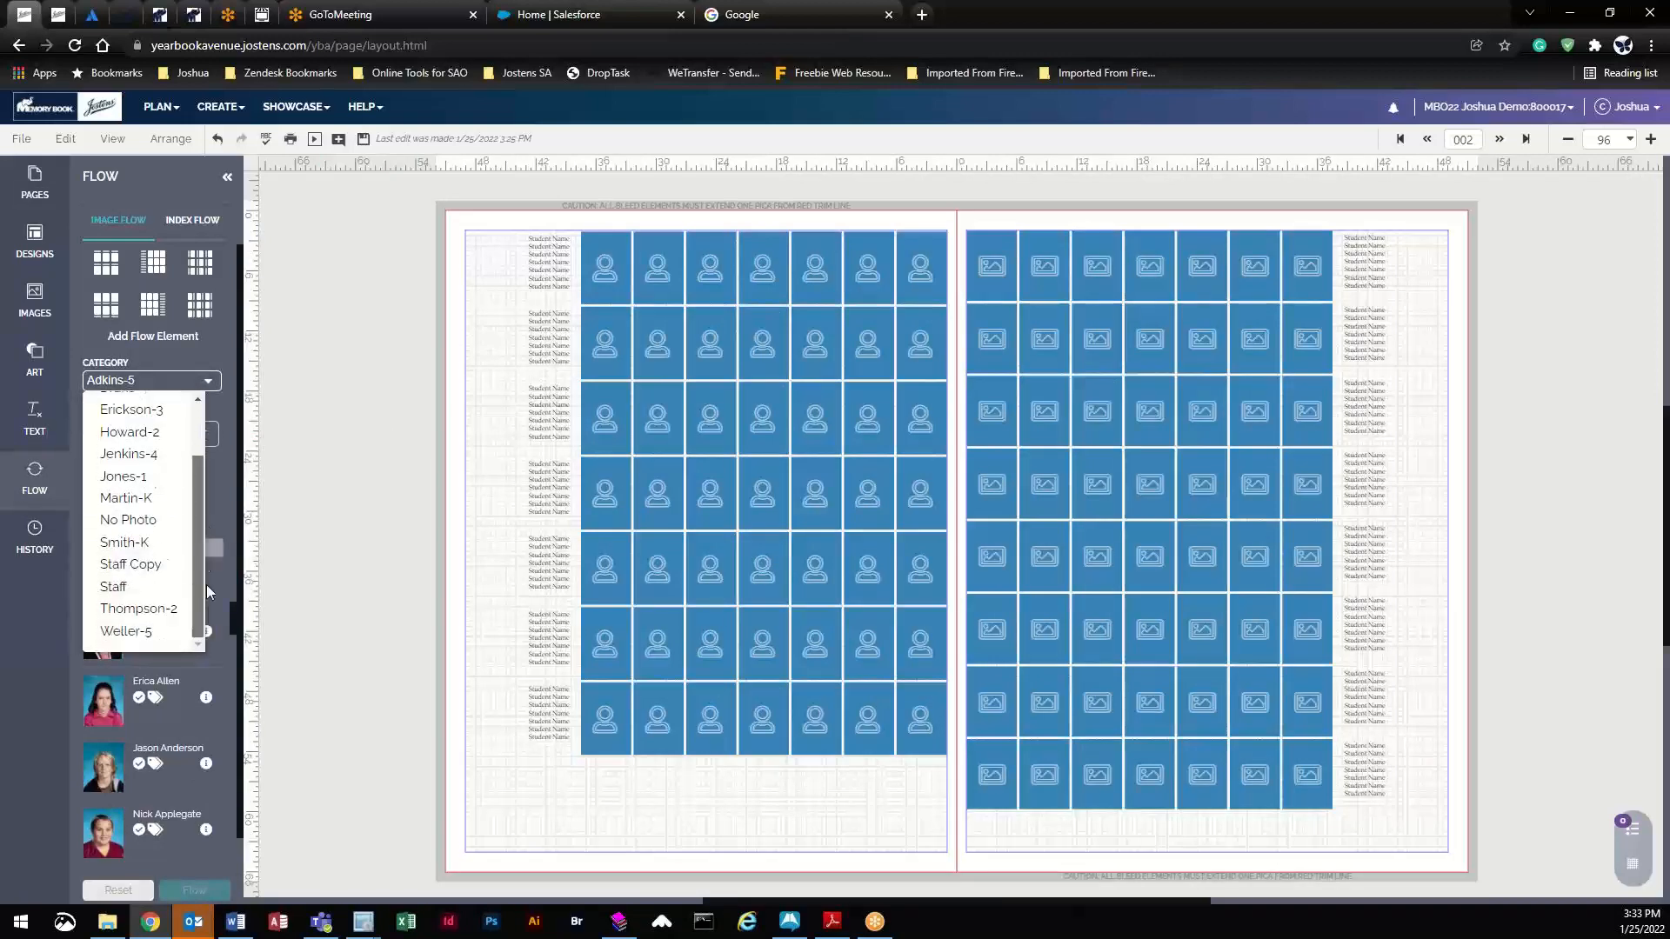
left_click(130, 581)
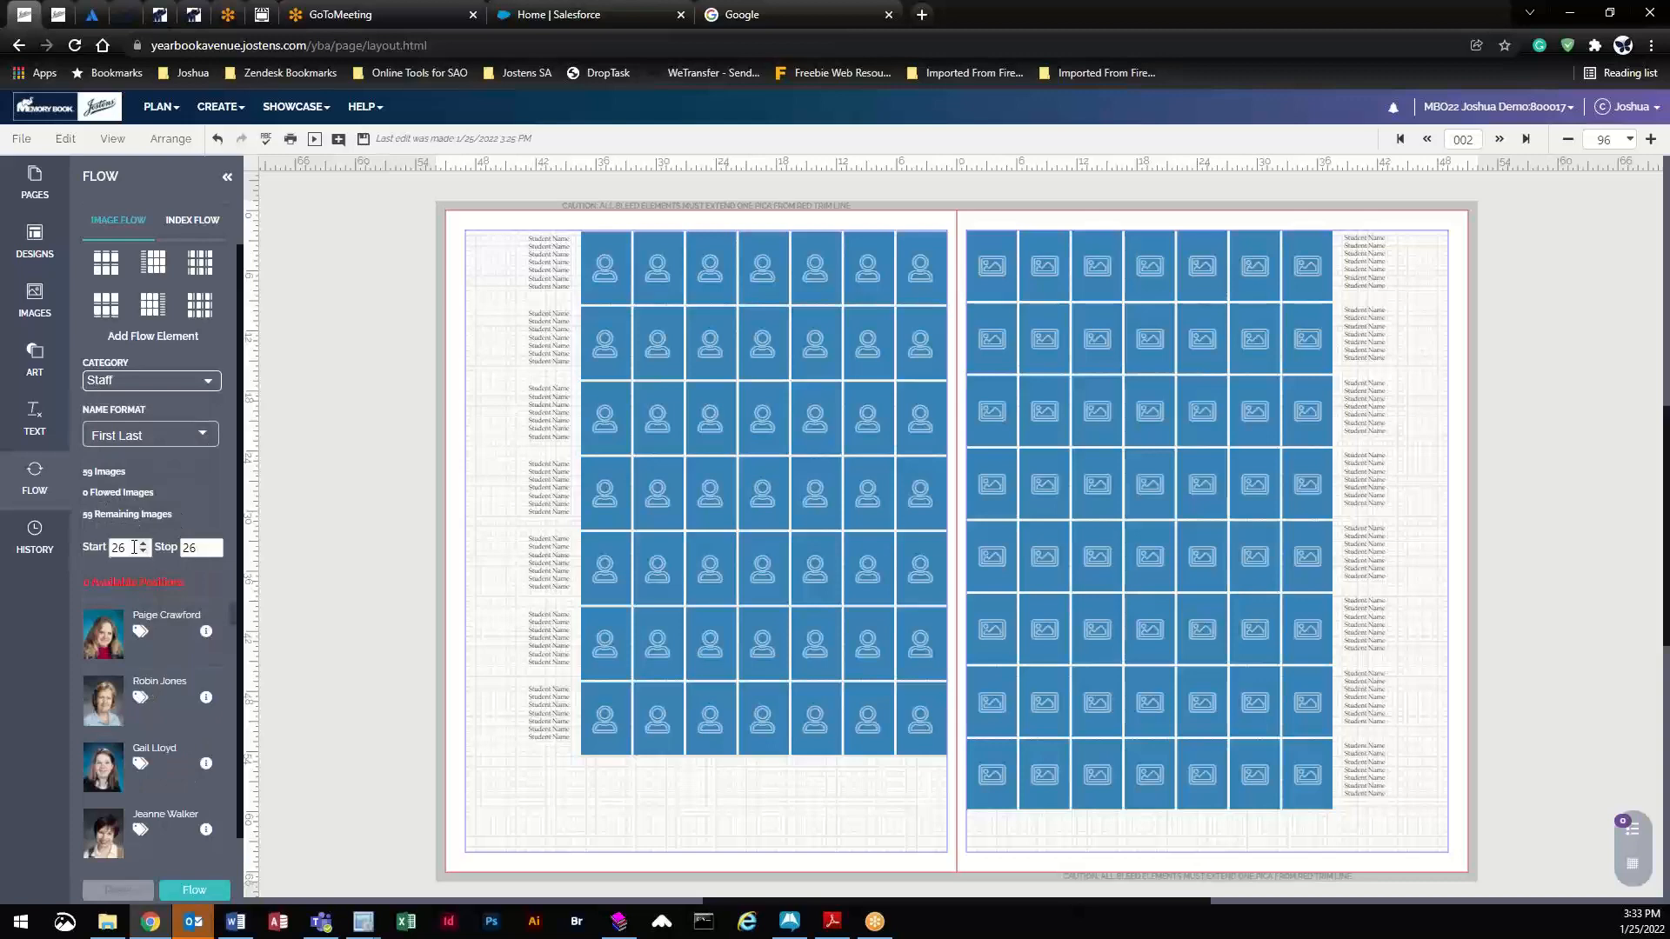
left_click(134, 547)
left_click(213, 543)
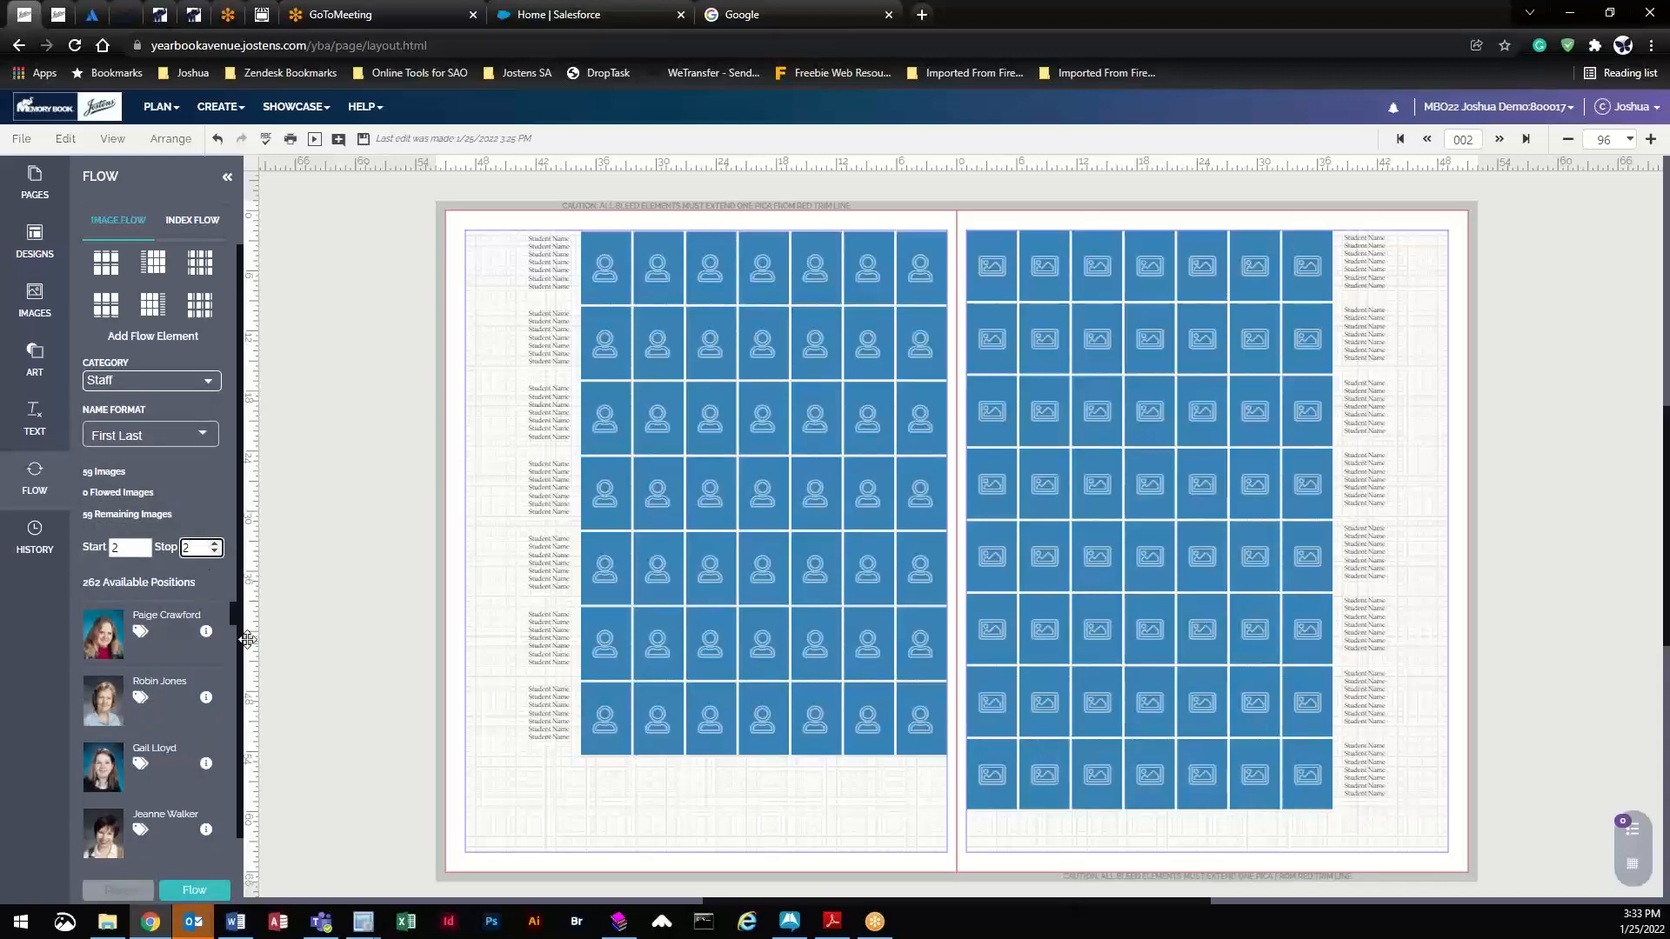
left_click(216, 584)
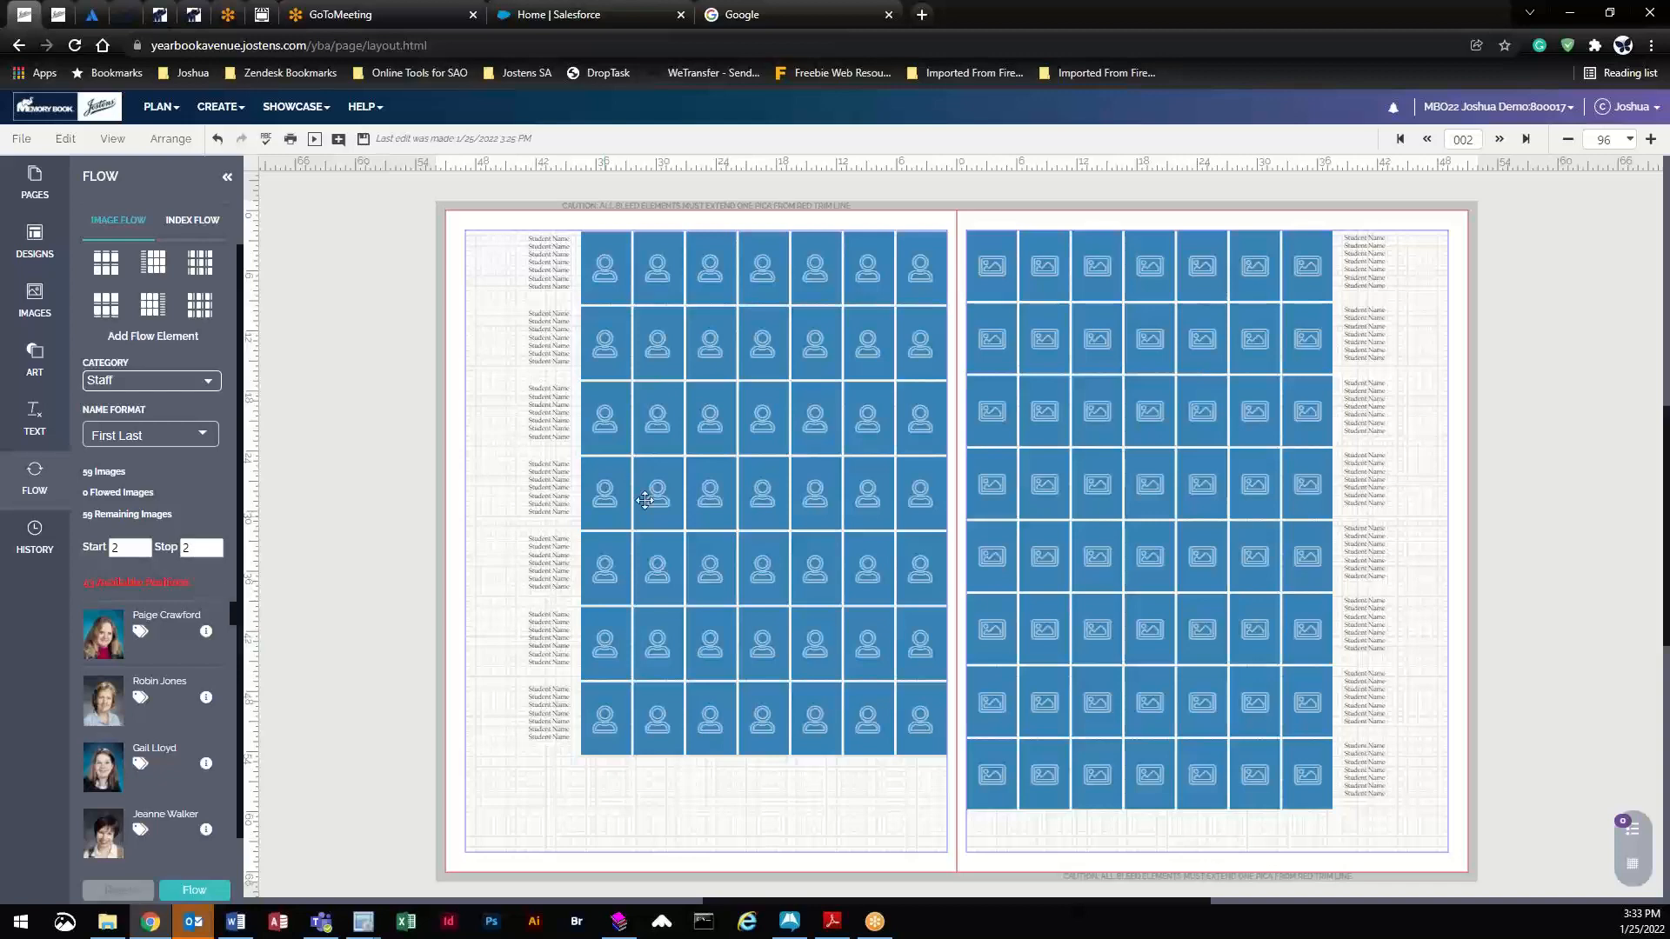
left_click(361, 146)
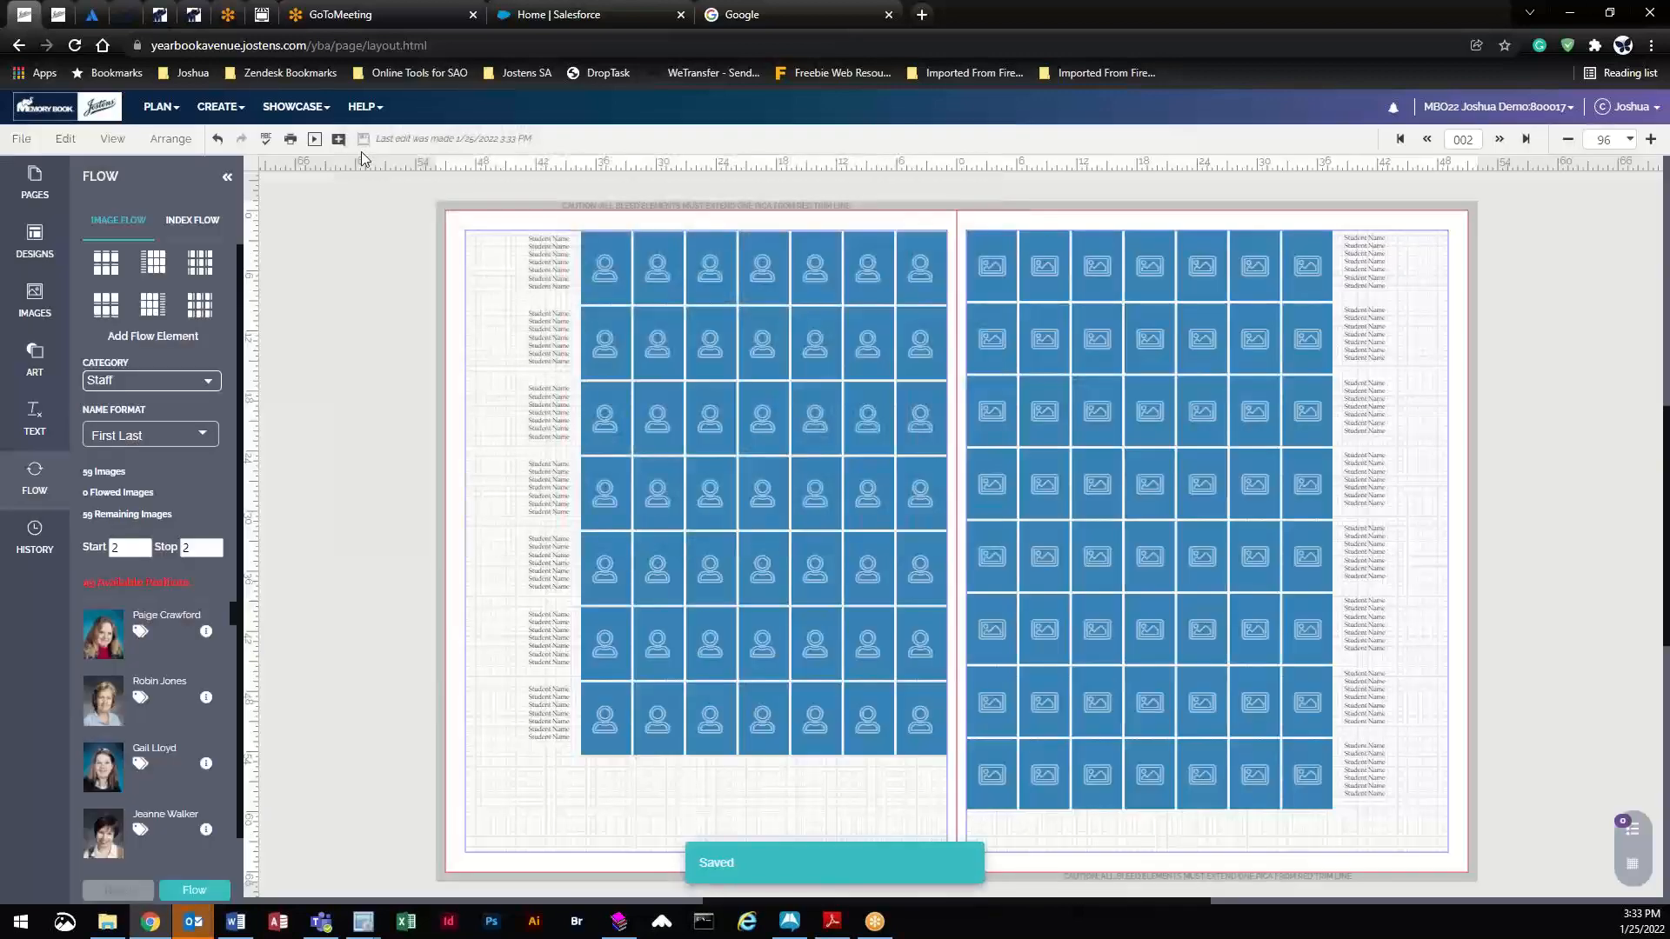
left_click(216, 544)
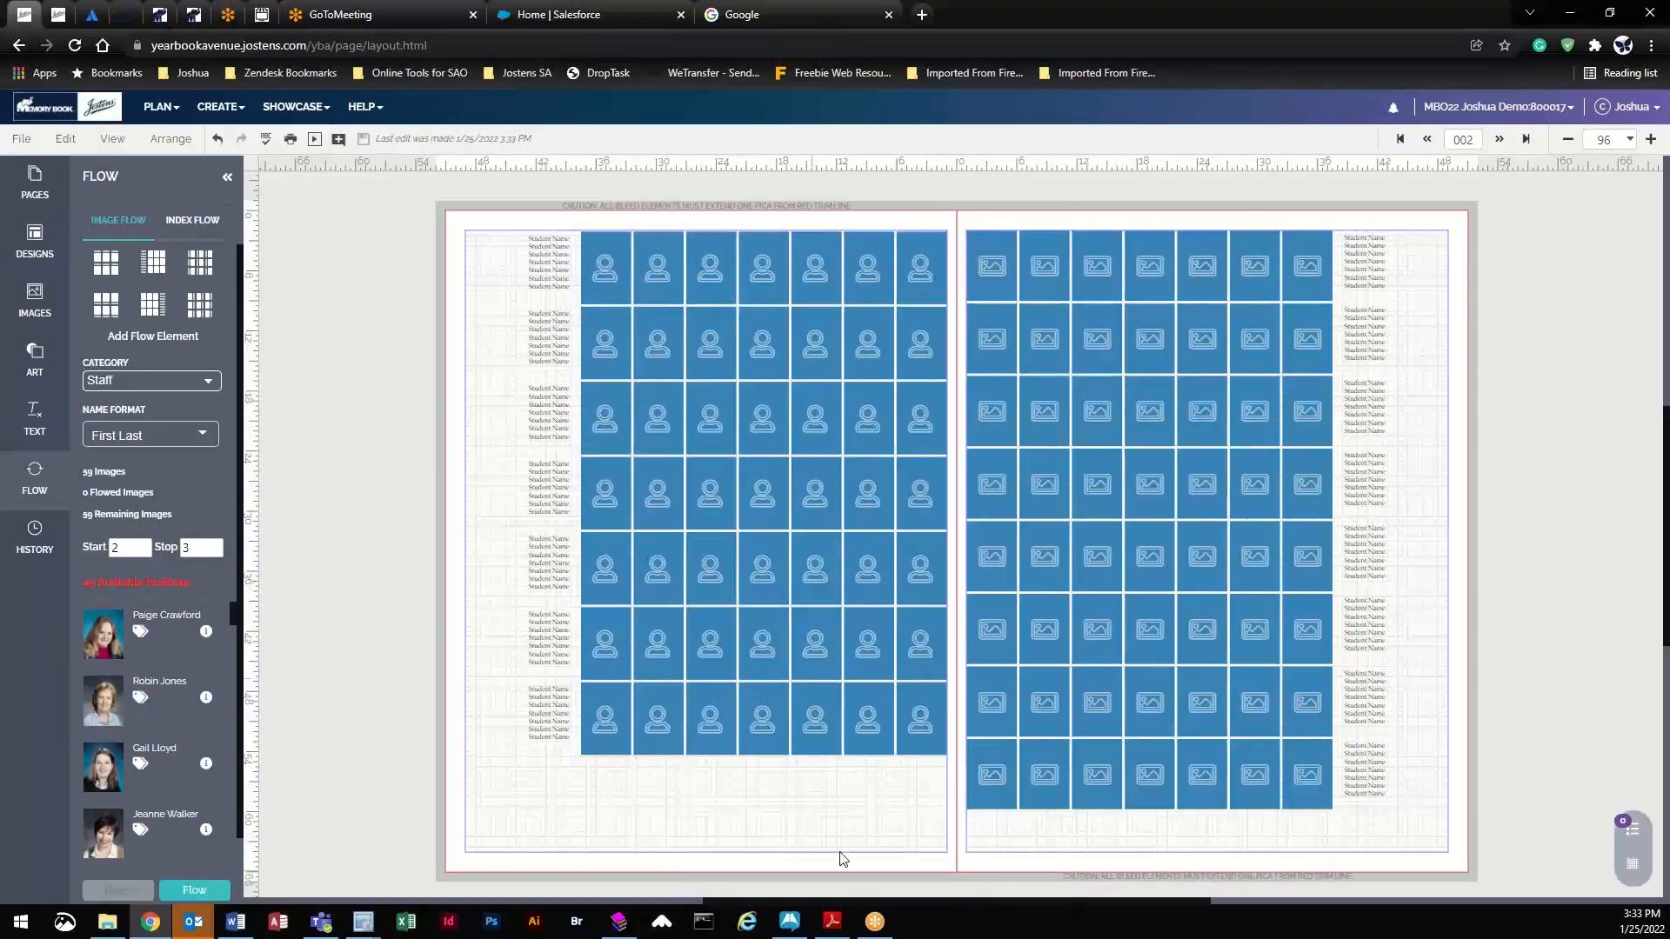
- Flow the Staff portraits into the marquee-selected frames on both pages, accepting the too-few-frames warning
left_click_drag(796, 825, 1122, 687)
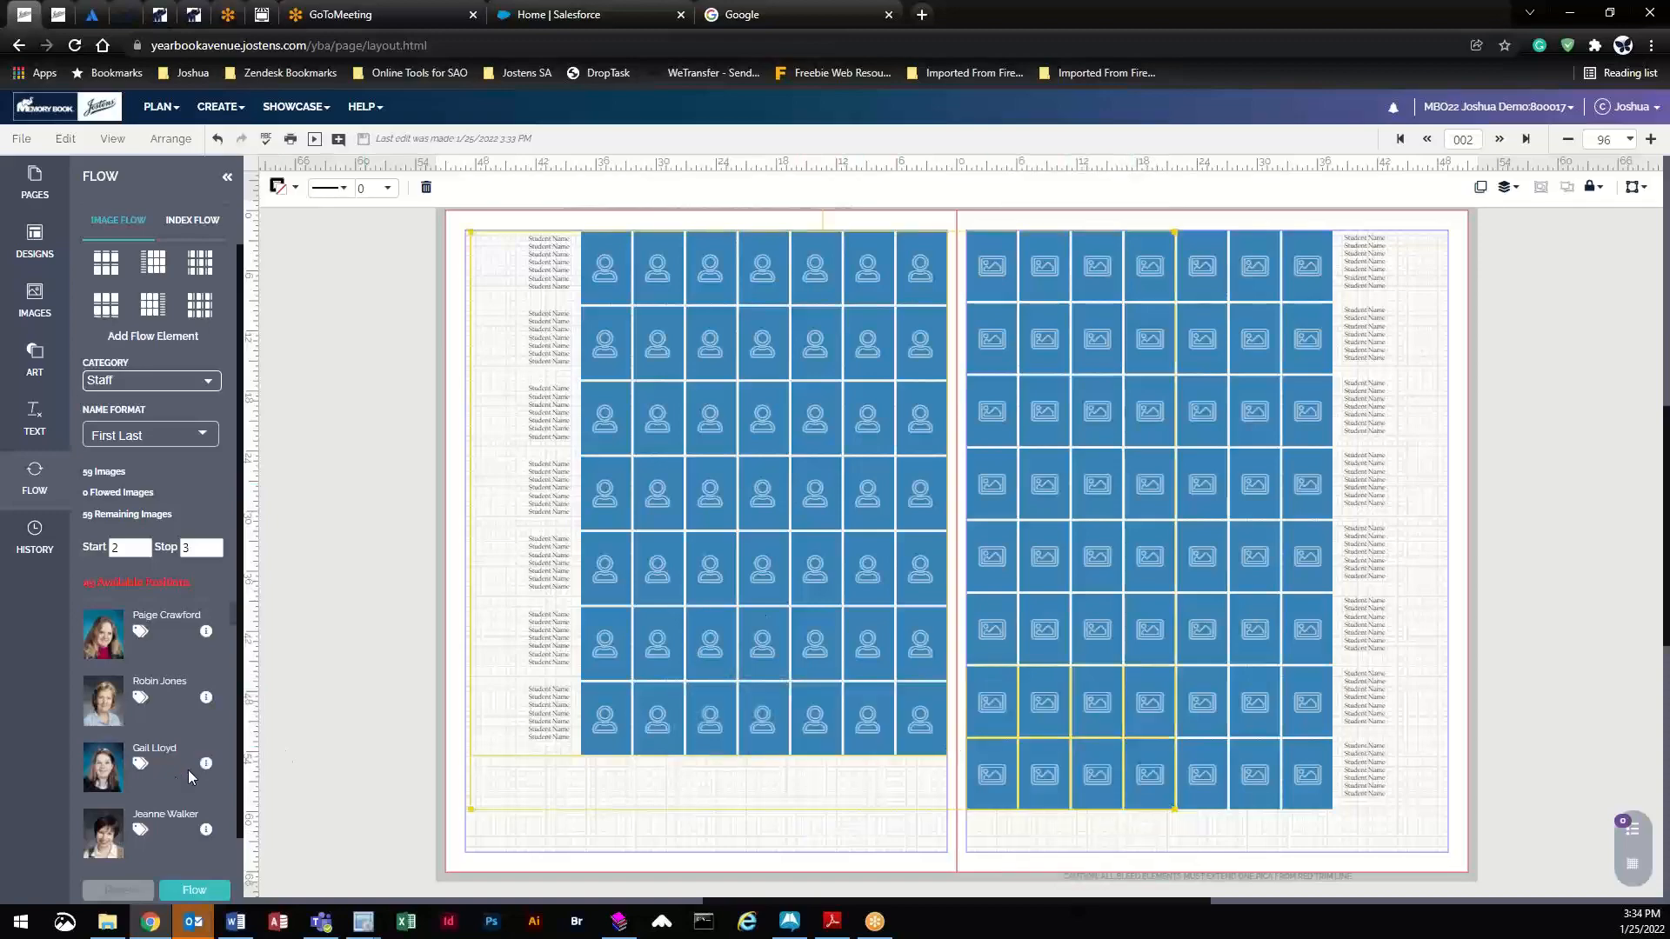
left_click(194, 890)
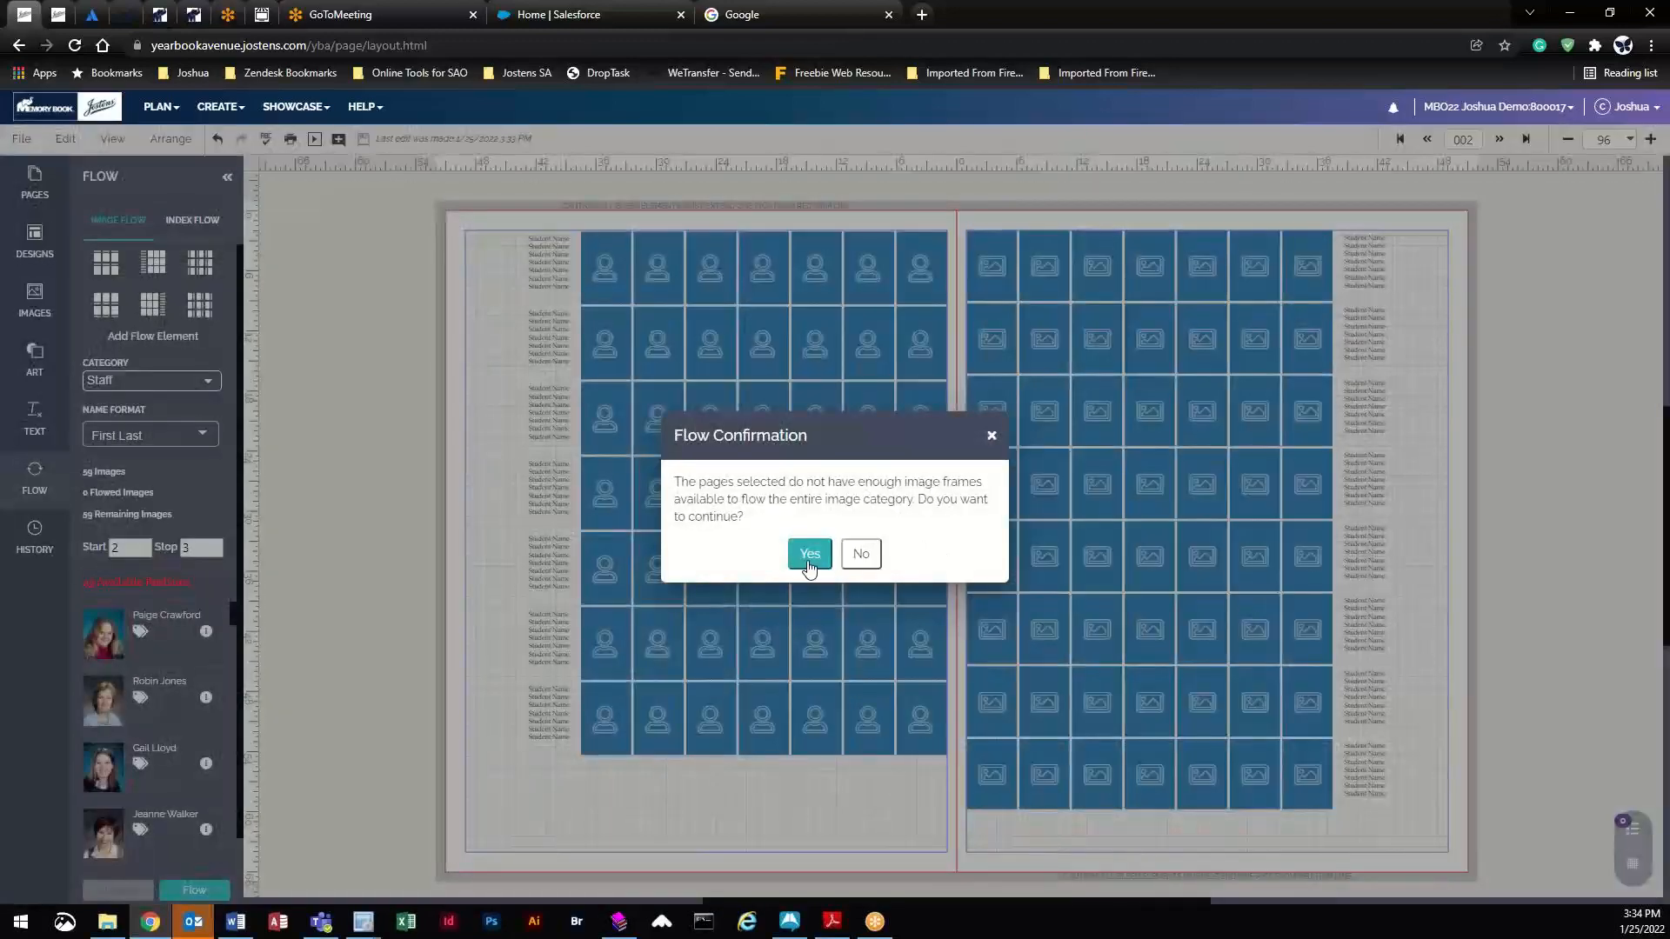
left_click(809, 556)
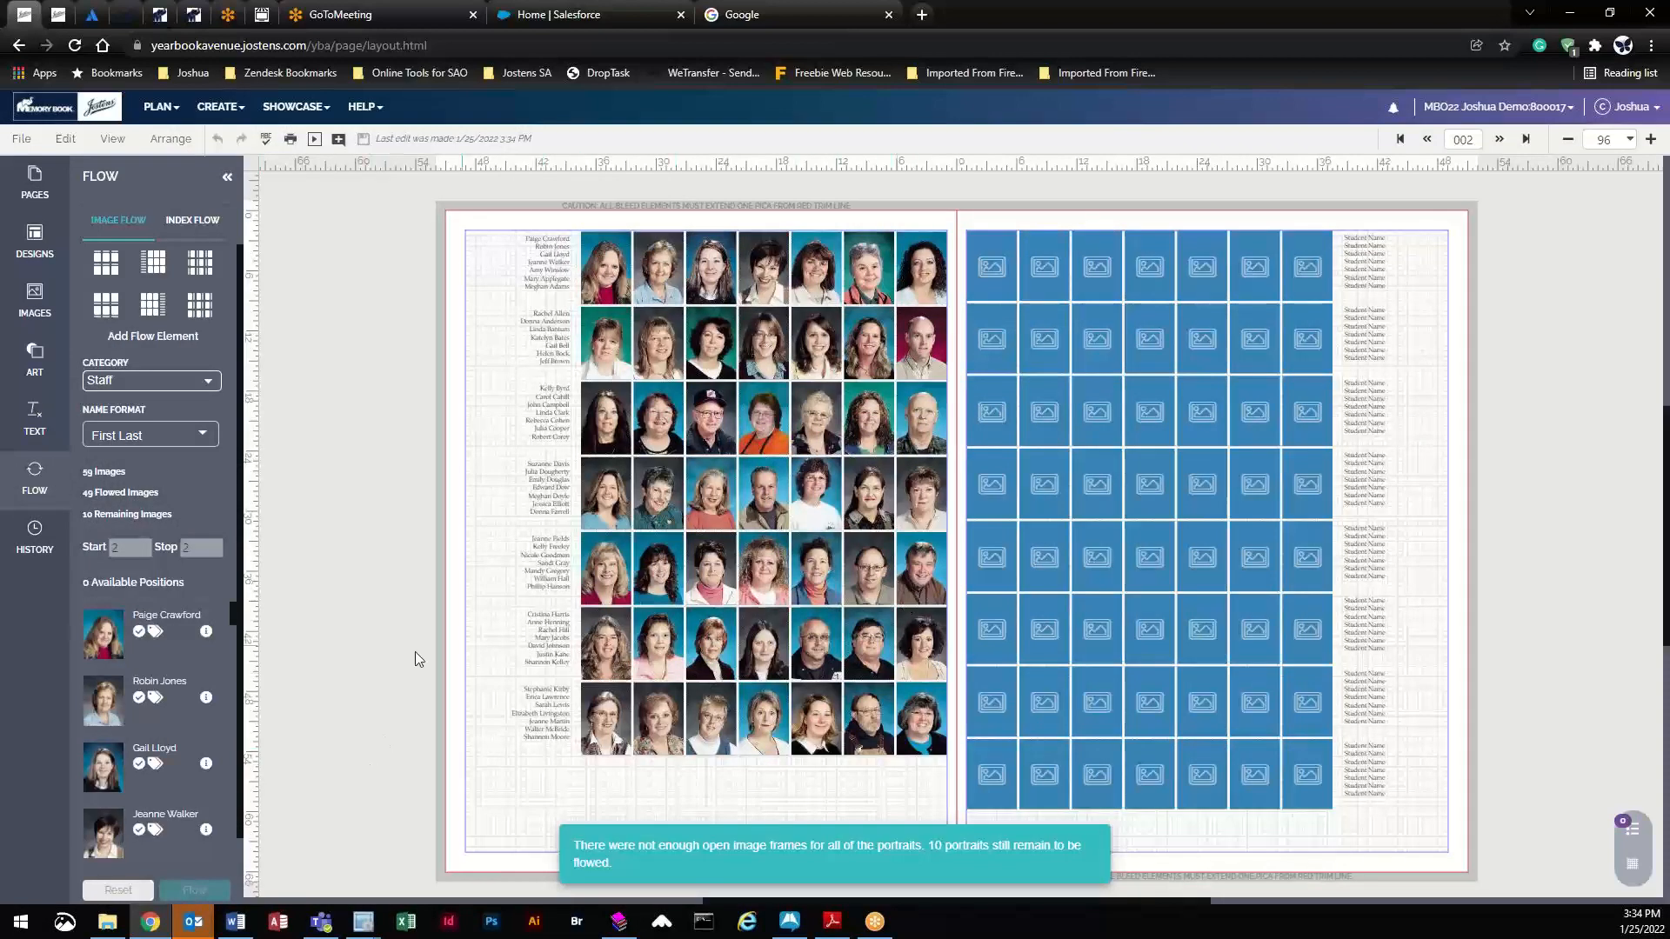
scroll(201, 748, "down", 5)
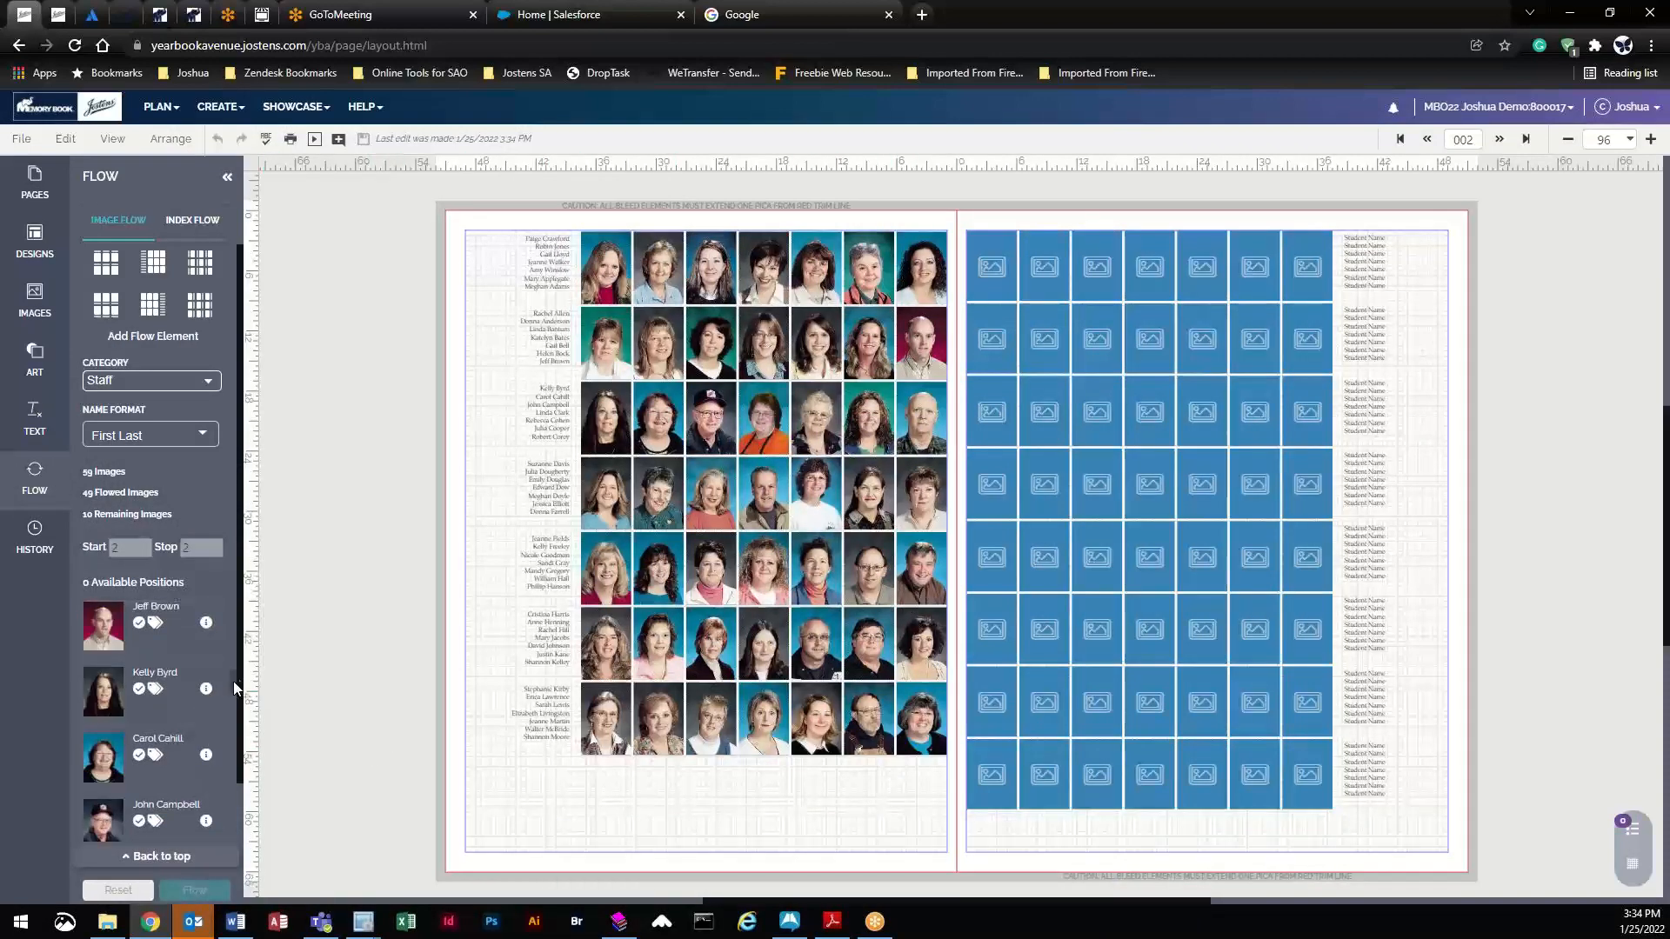
scroll(231, 681, "down", 10)
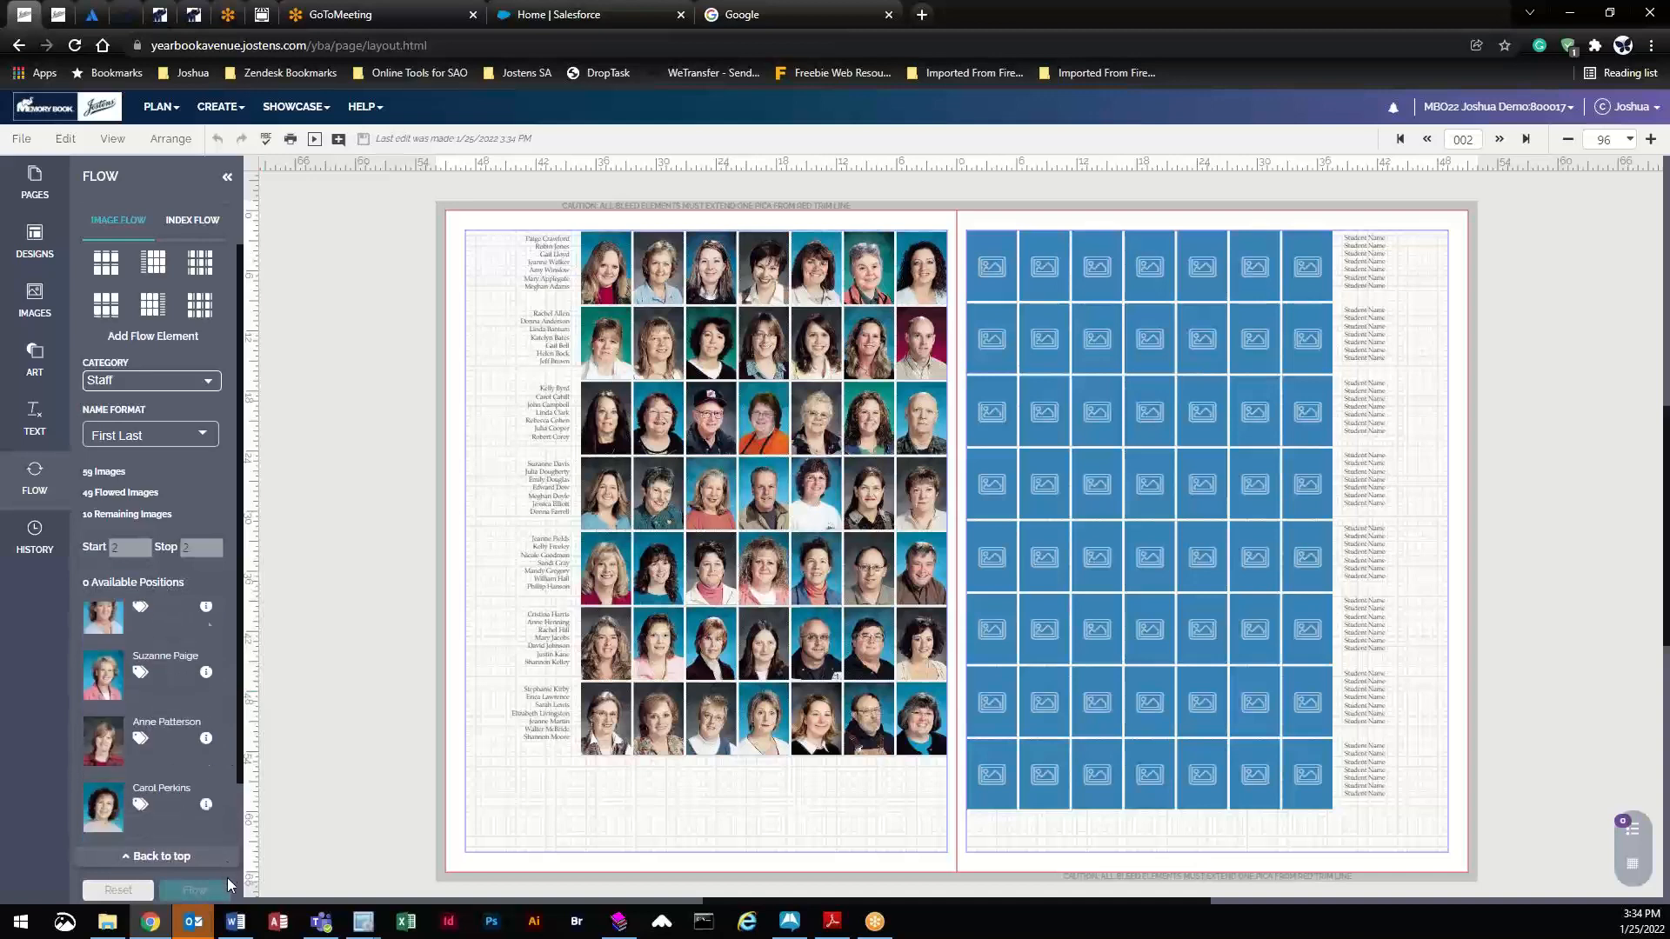
scroll(227, 886, "down", 3)
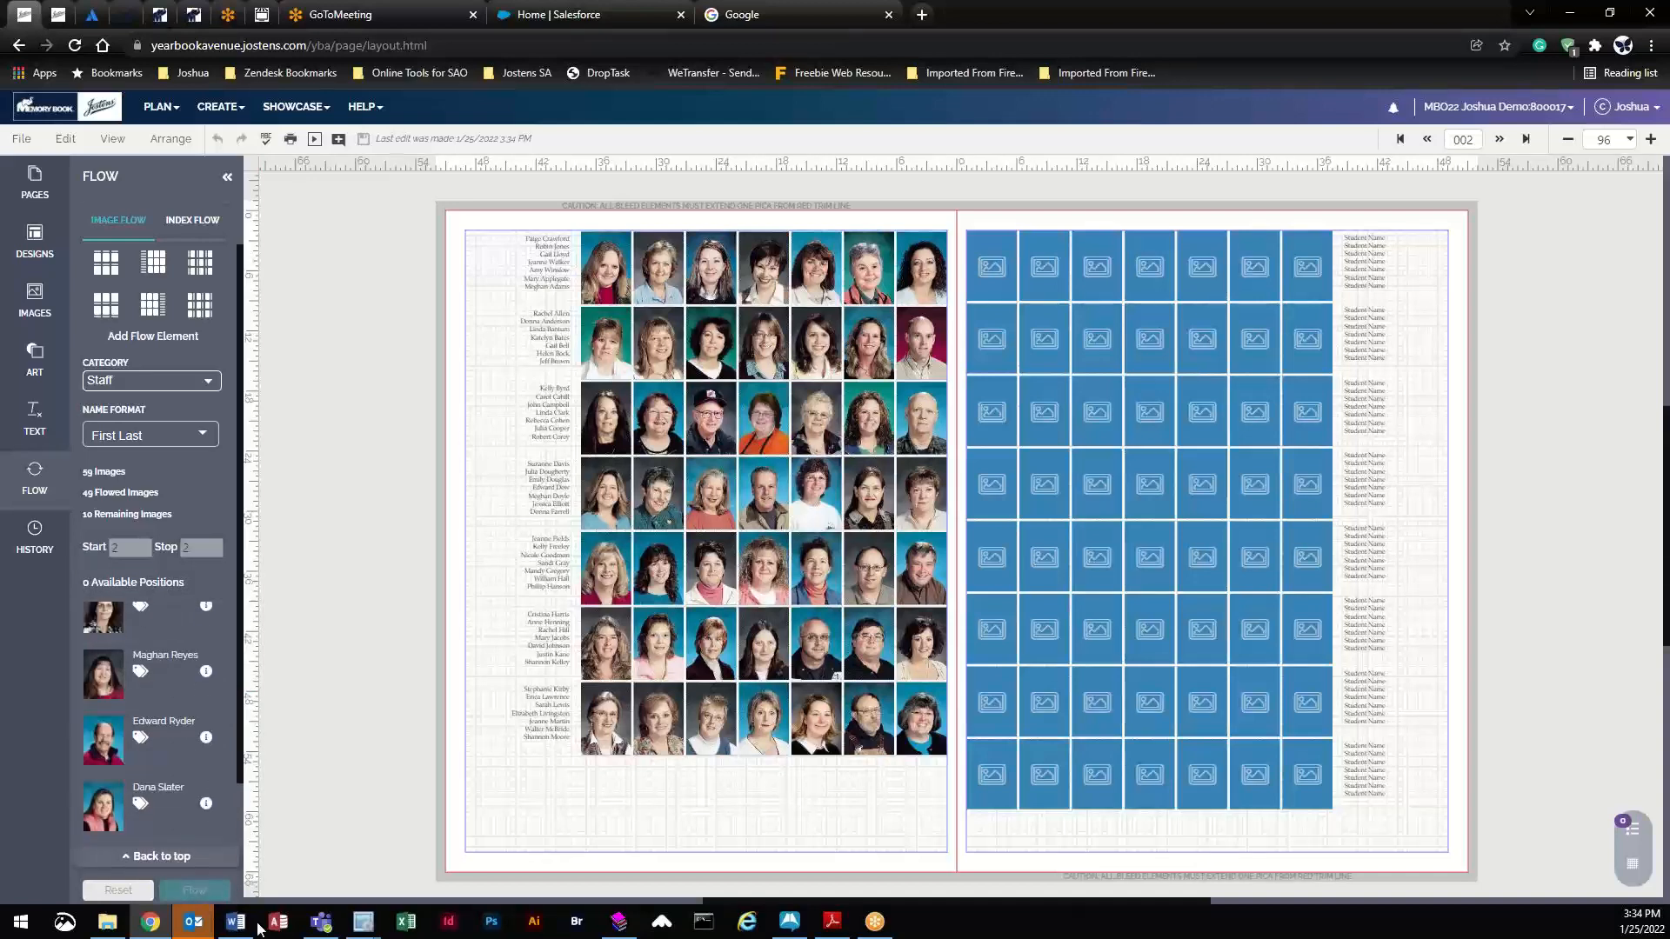
left_click_drag(258, 929, 239, 343)
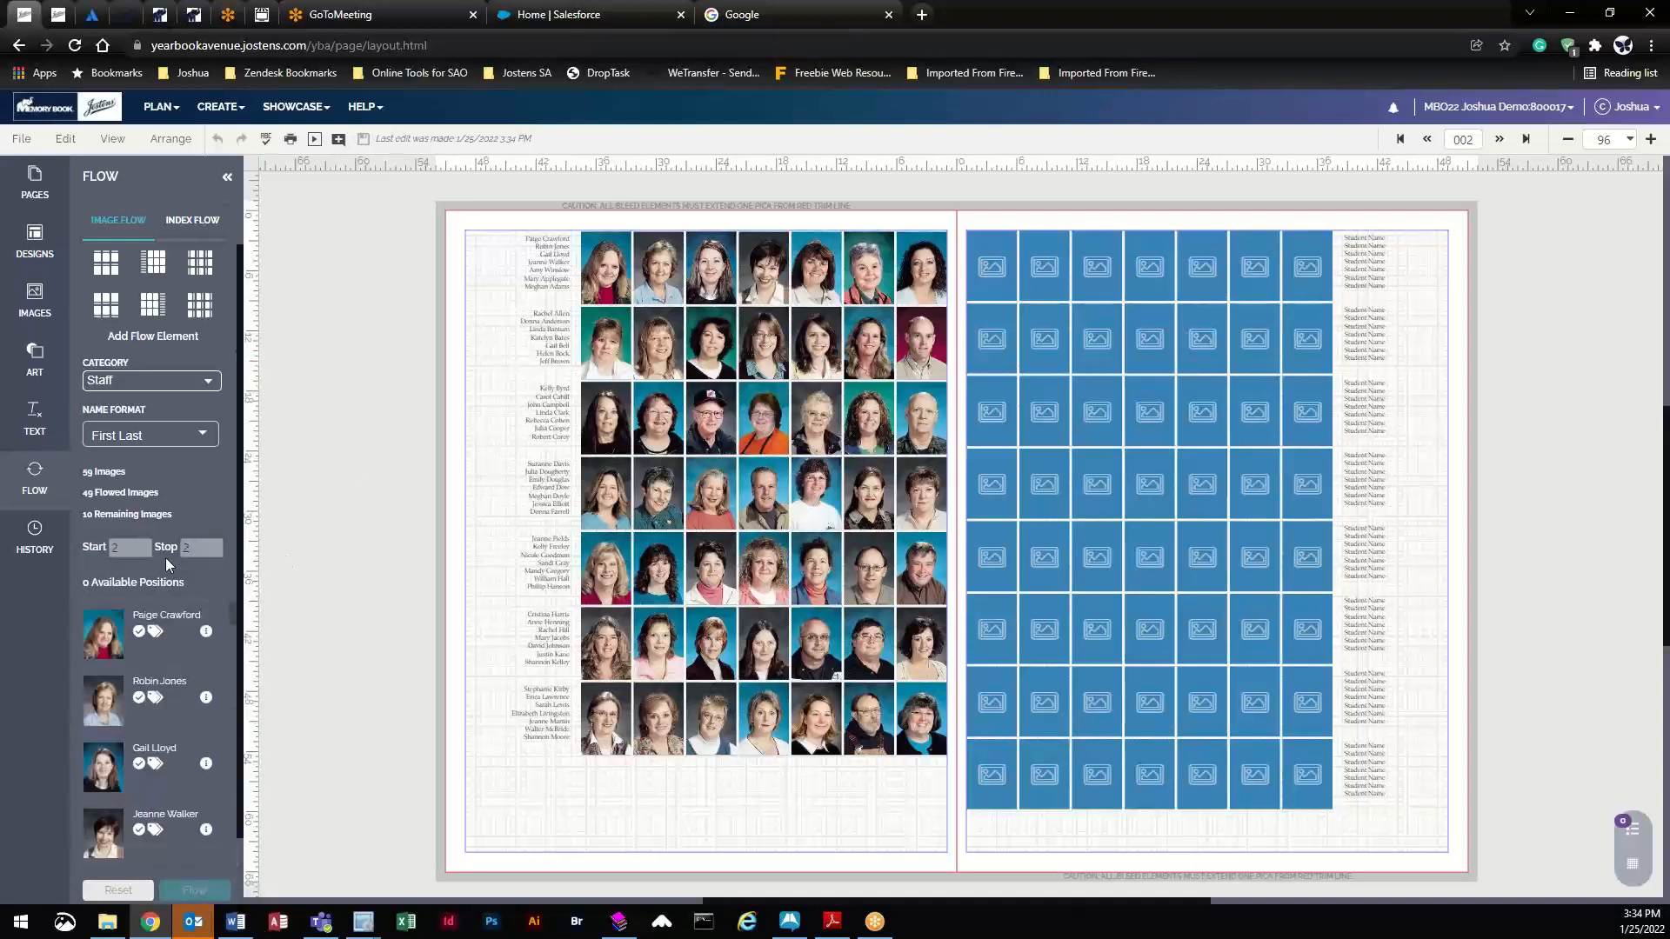
- Reset the left page's flow and reflow the Staff portraits, filling its 49 cells
left_click(118, 890)
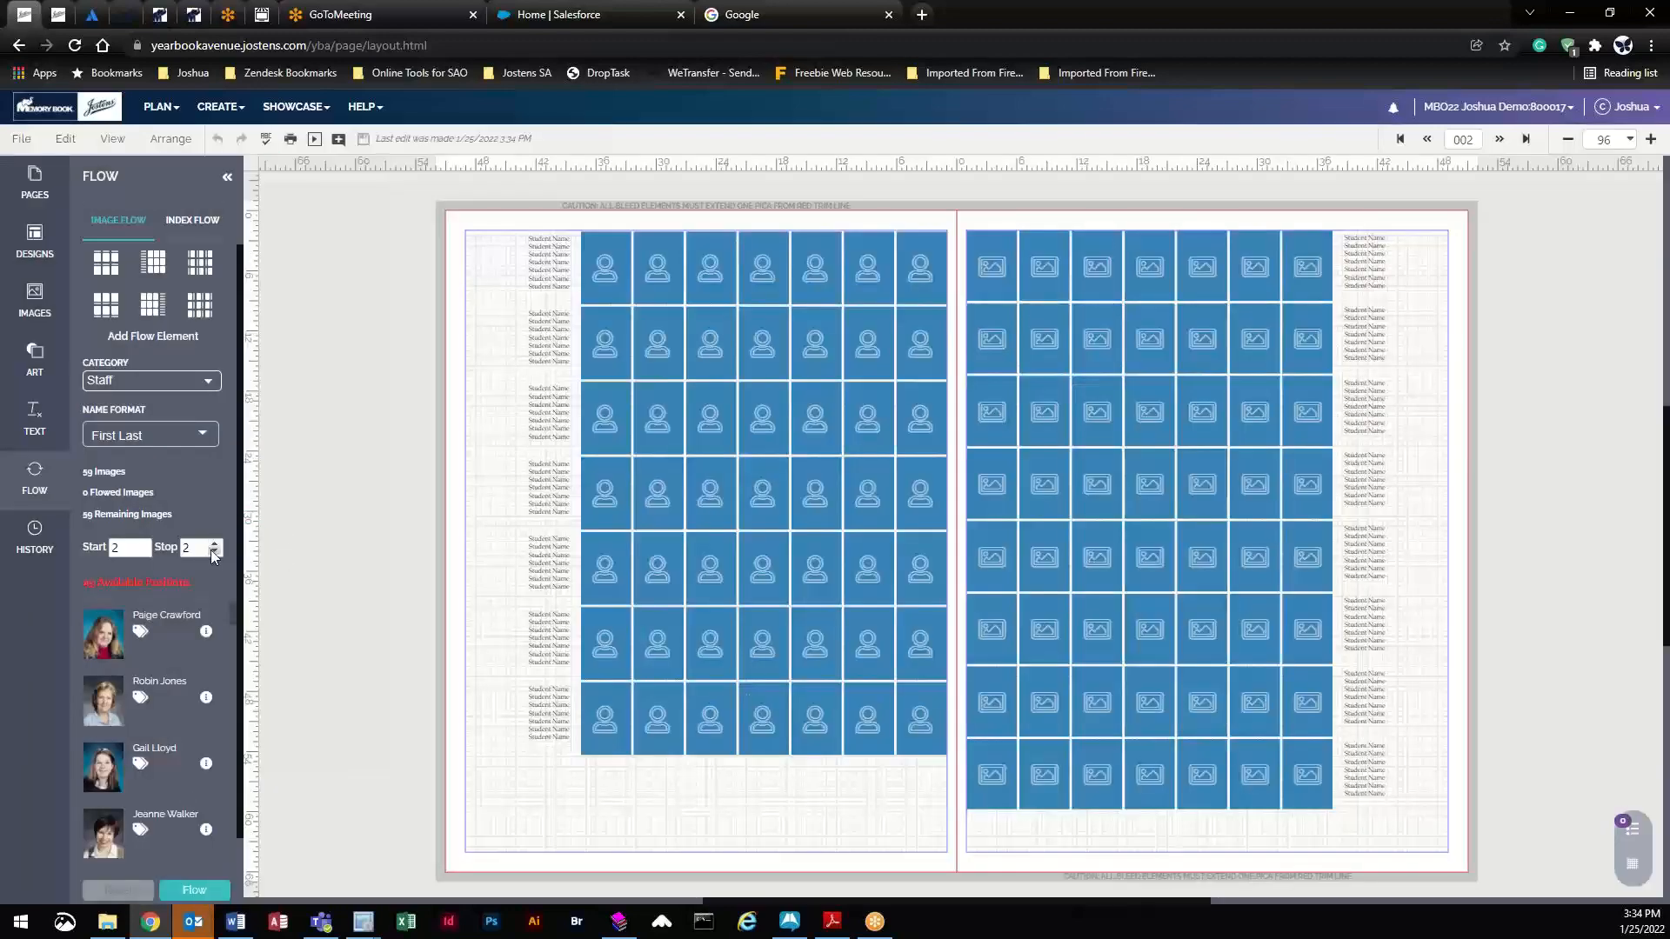
left_click(344, 593)
left_click(189, 891)
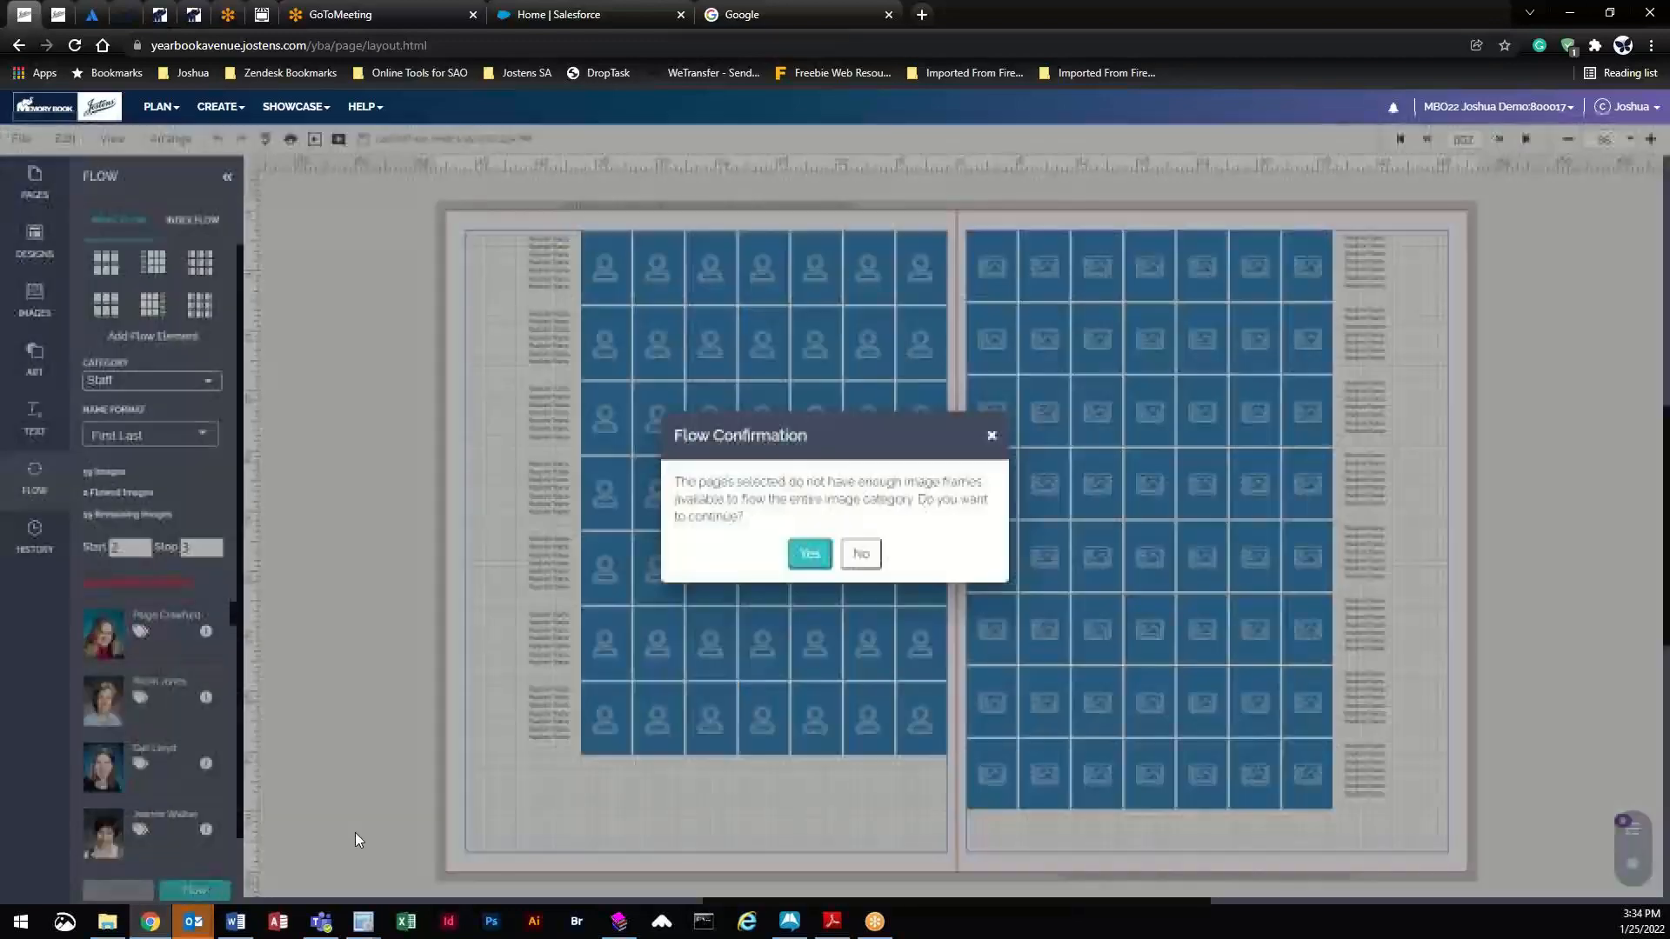
left_click(816, 557)
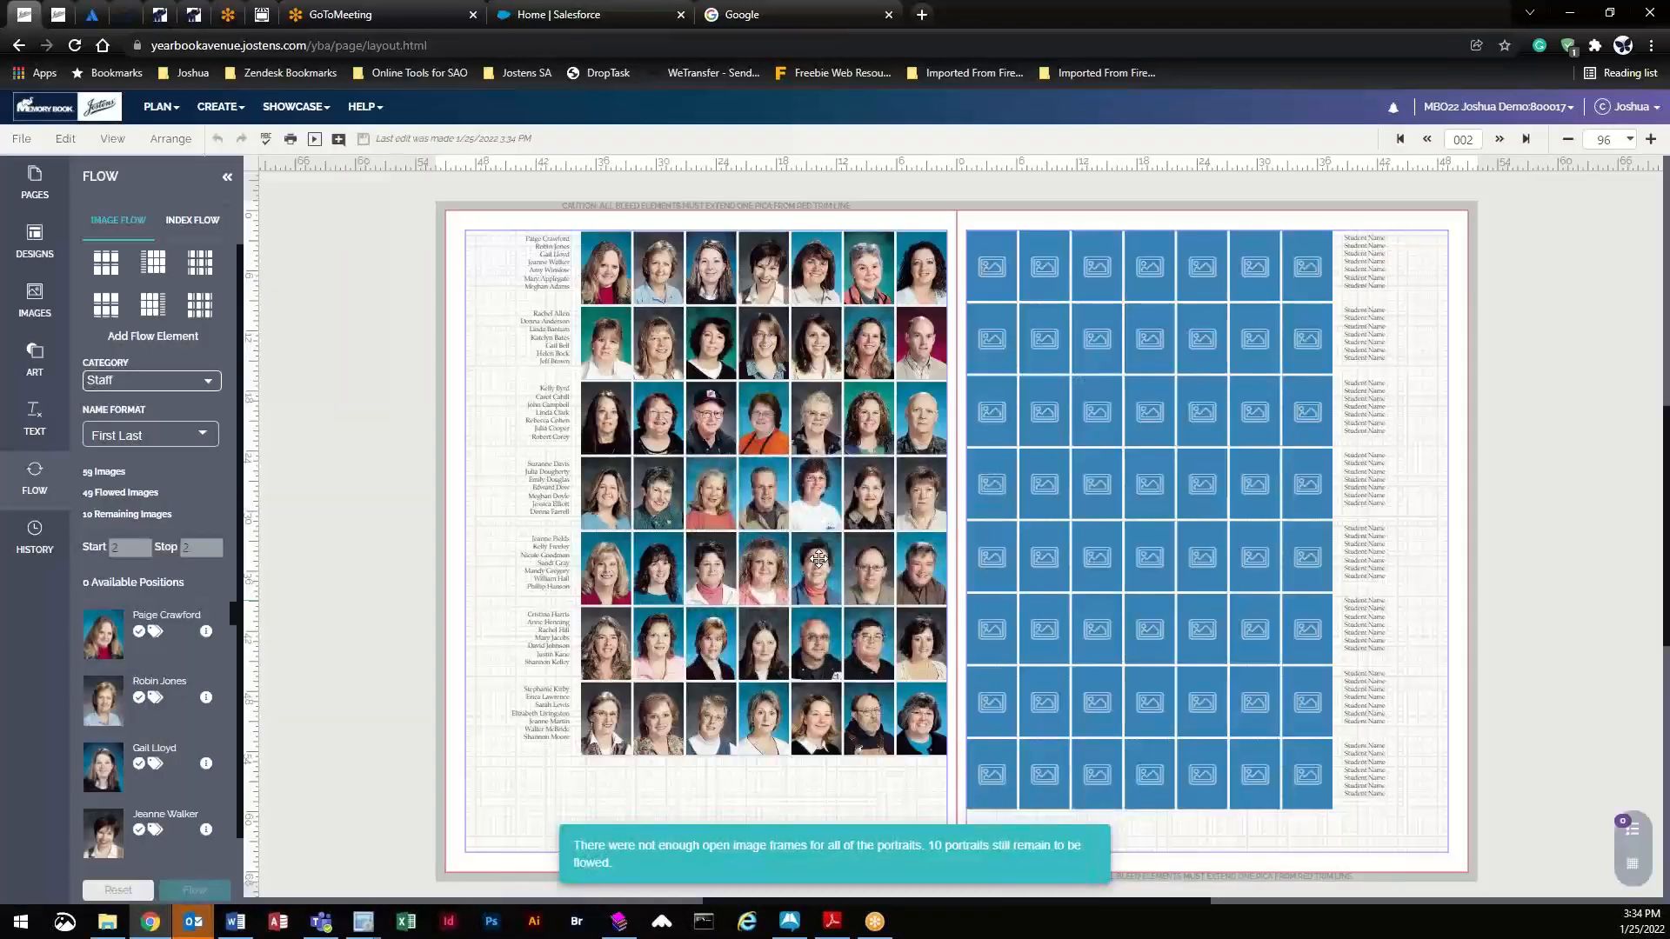
left_click(845, 514)
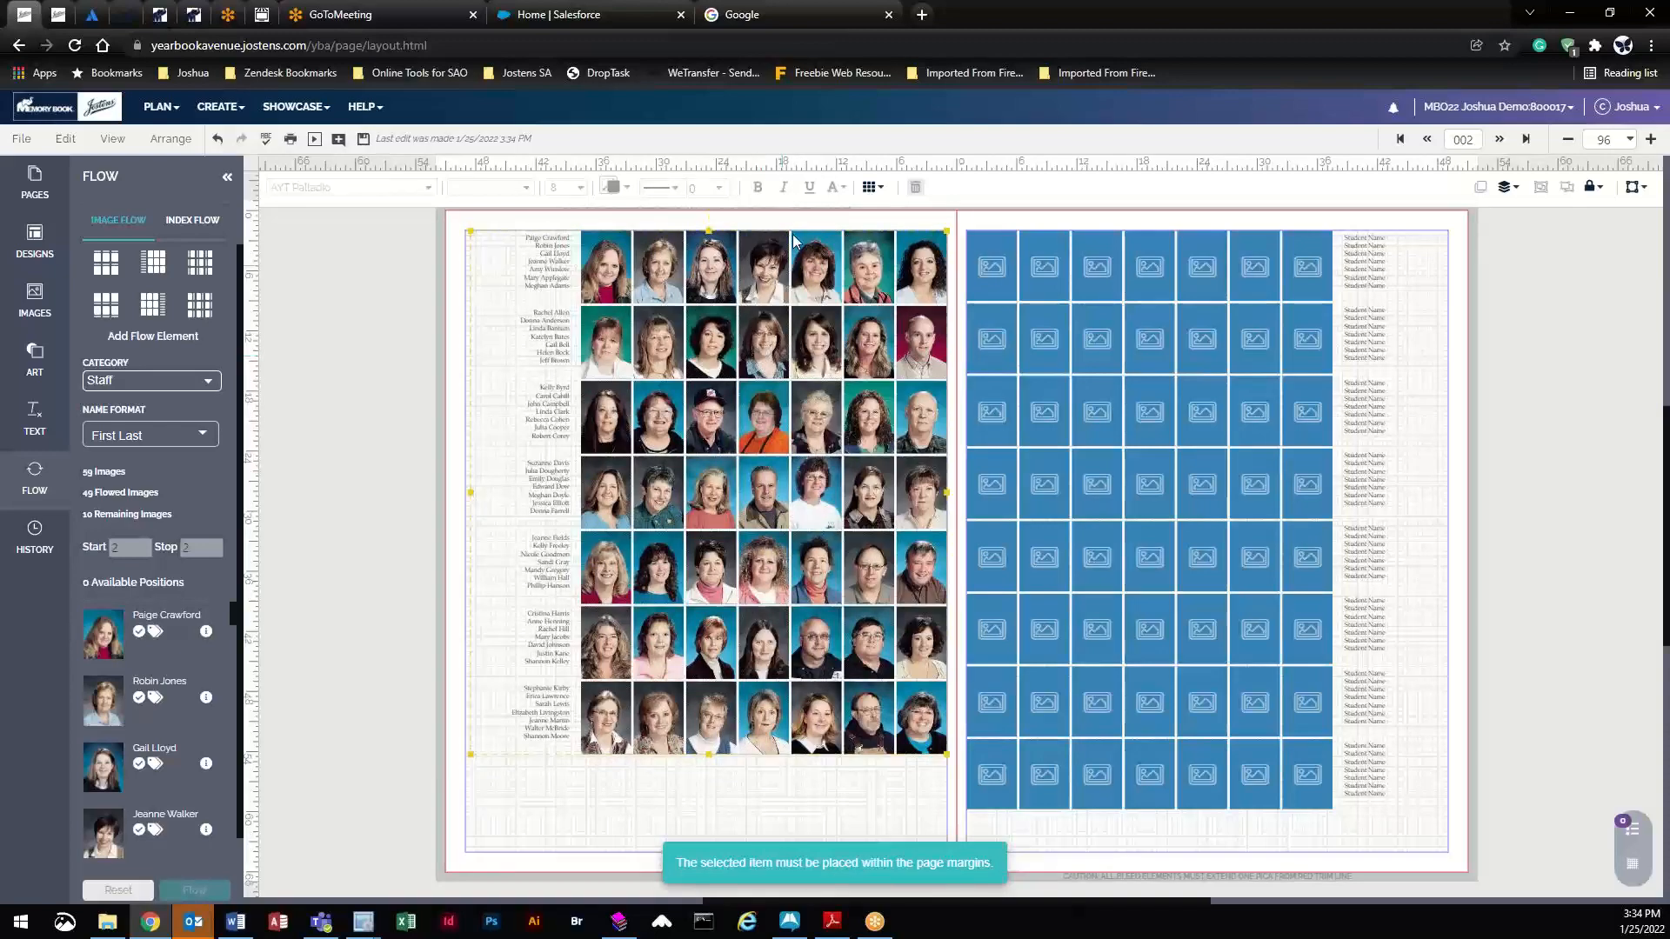
- Reset the flow and replace both pages' grids with large 4x4 portrait flow elements
left_click(113, 889)
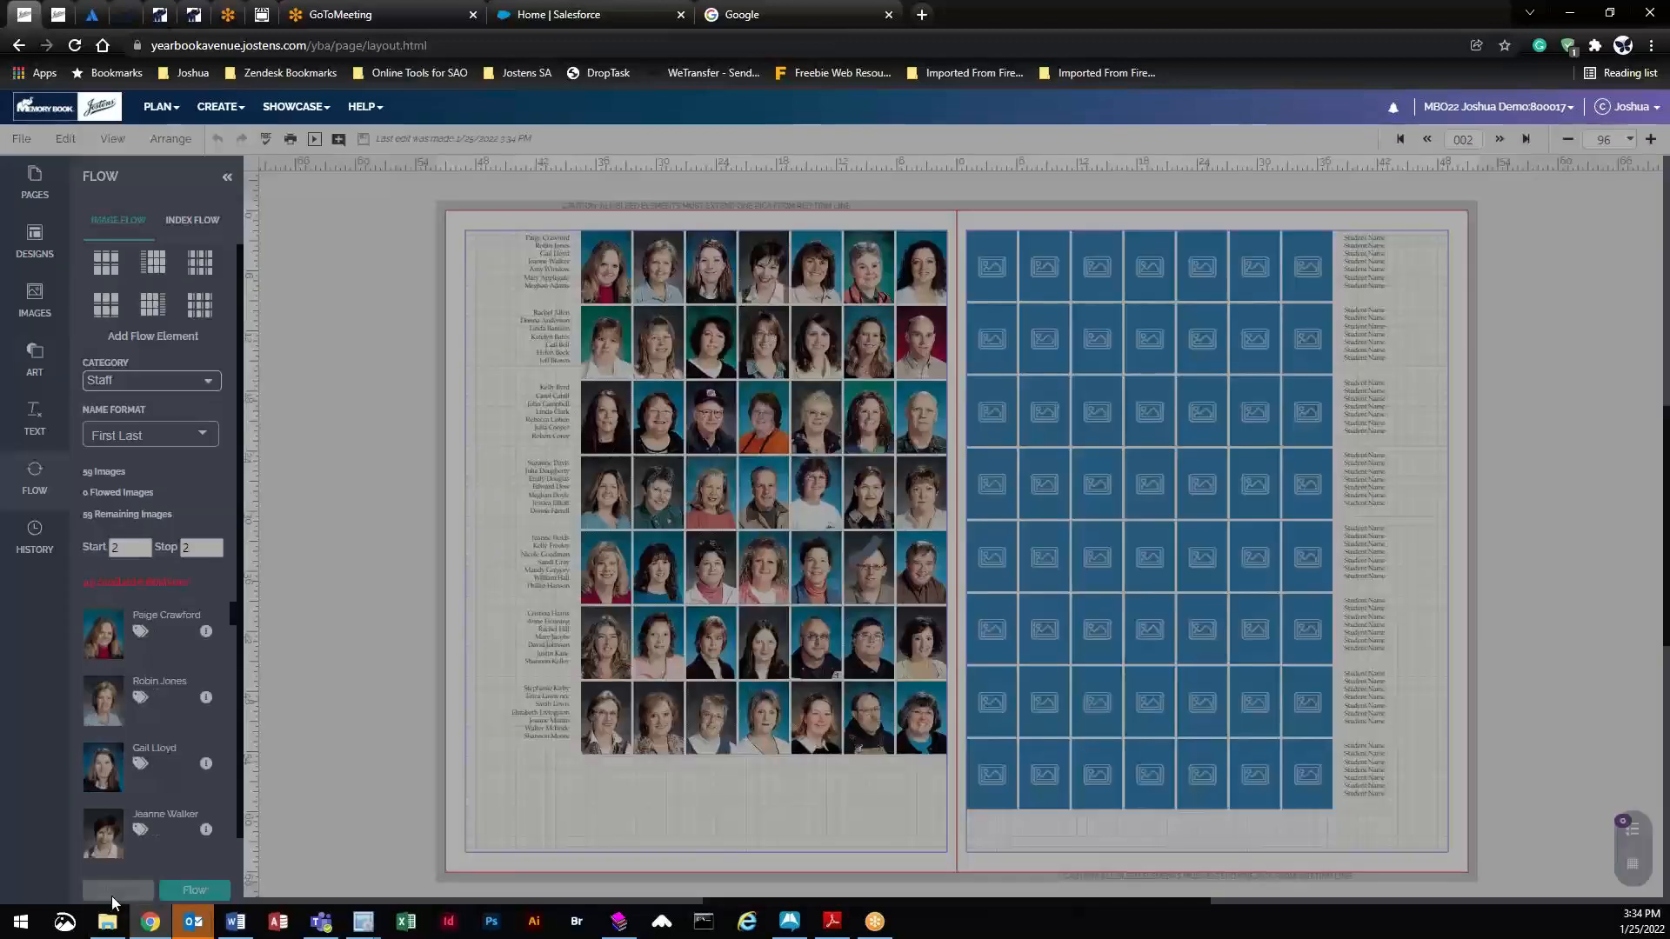
left_click(789, 393)
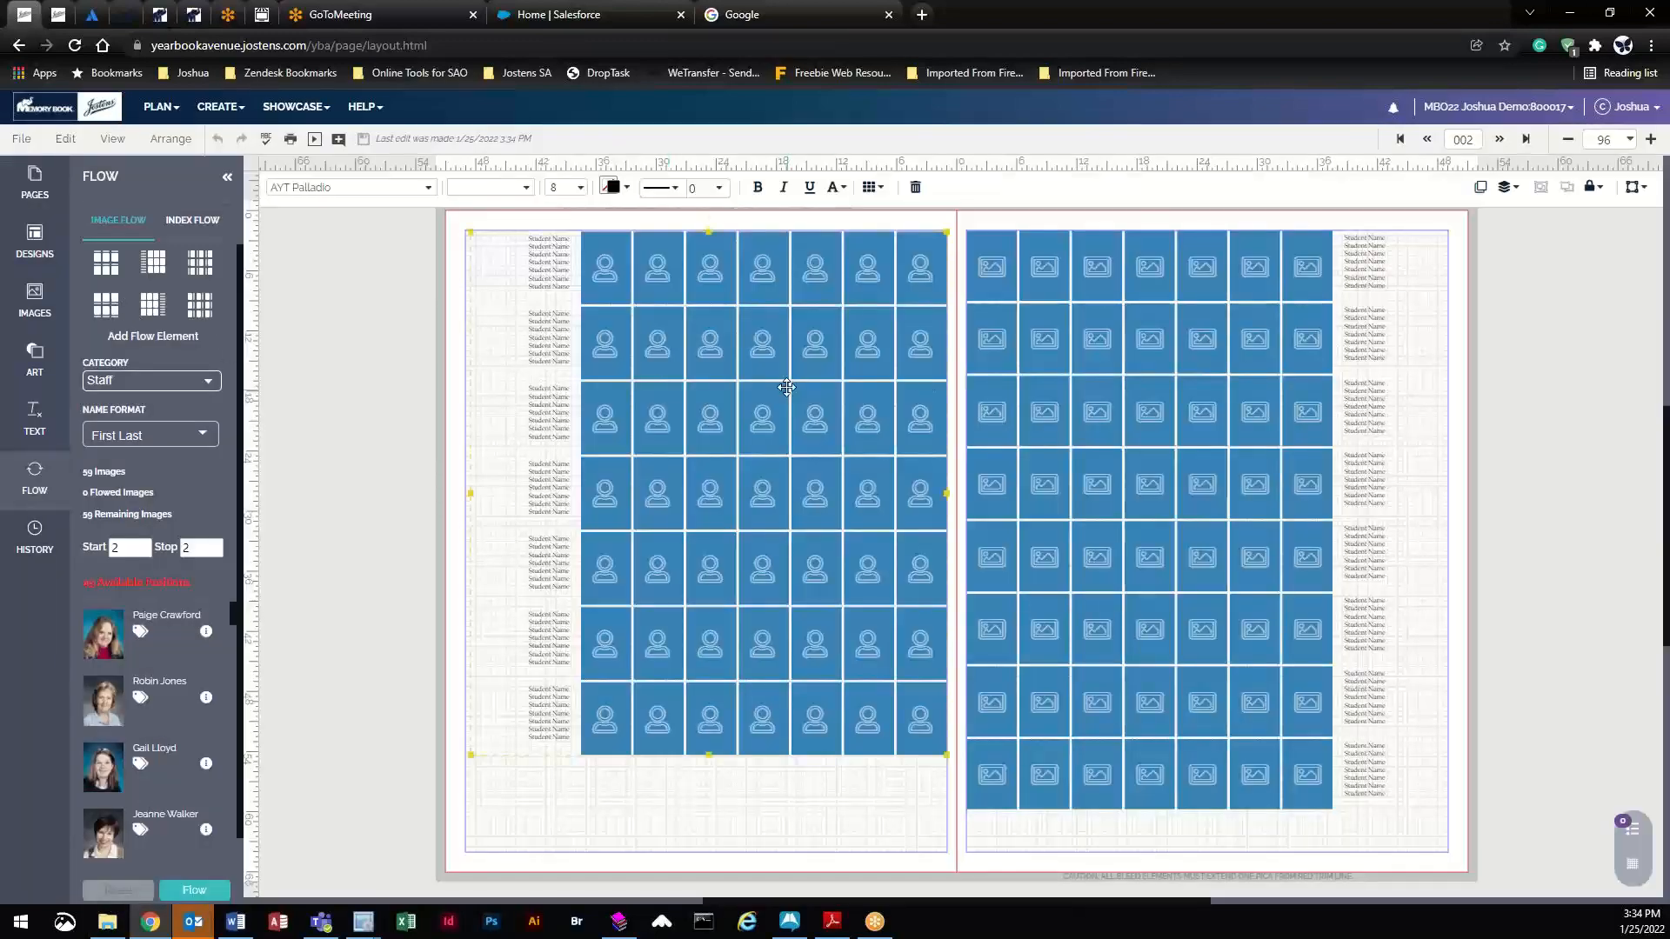
key("Delete")
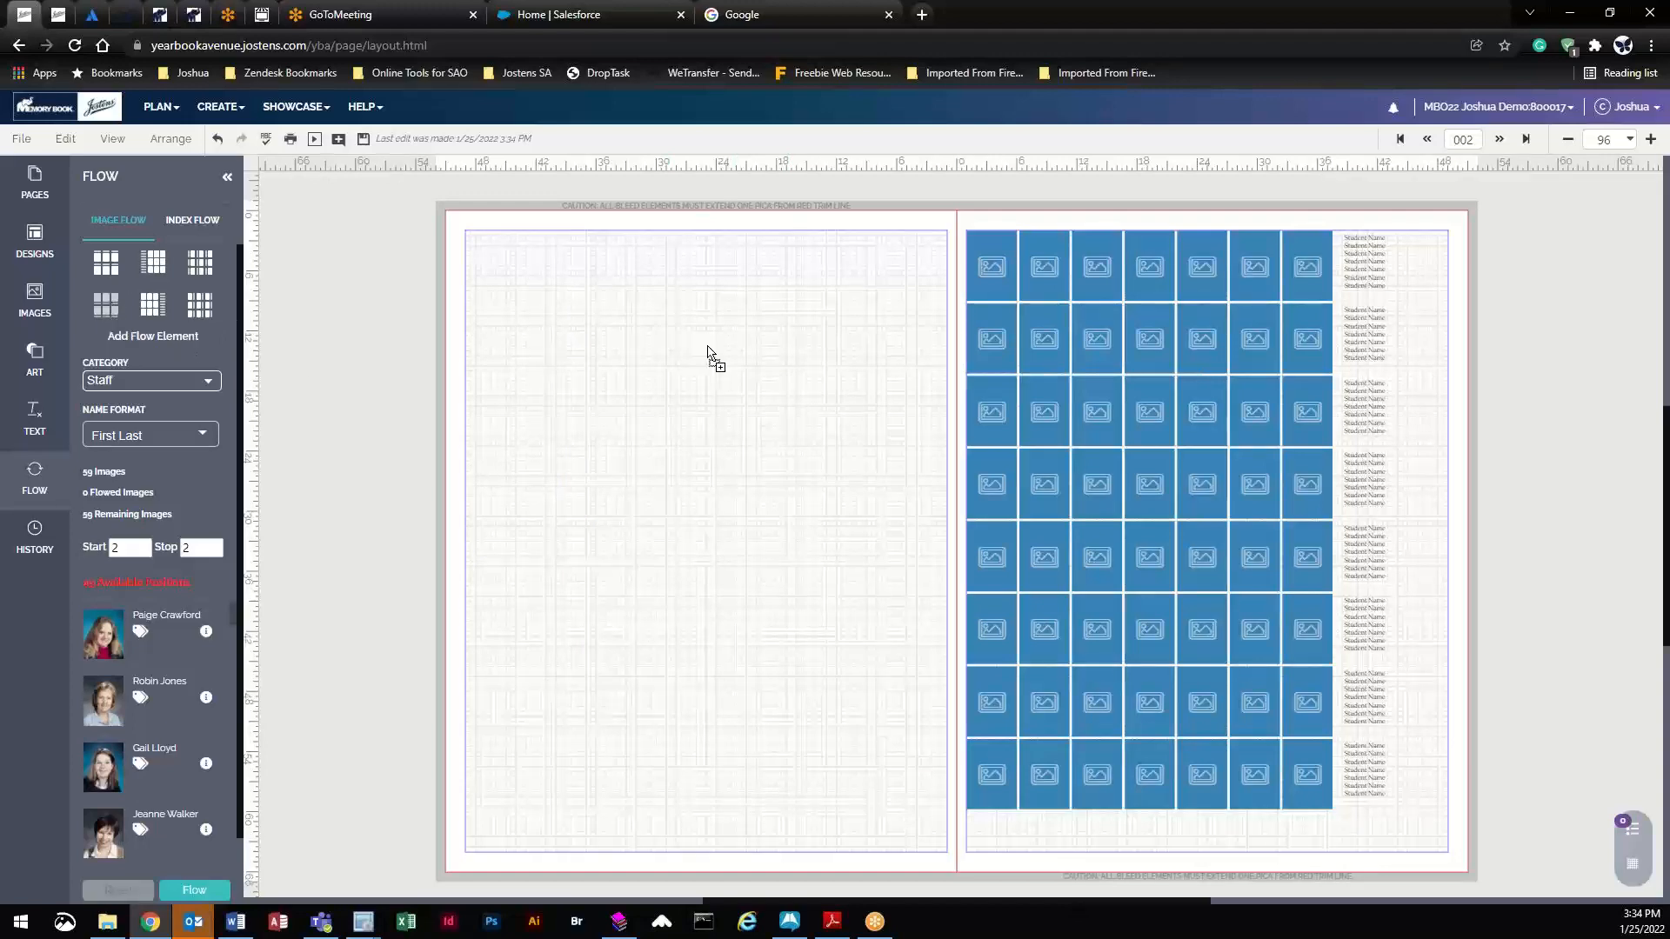
left_click_drag(106, 305, 708, 348)
left_click(1224, 390)
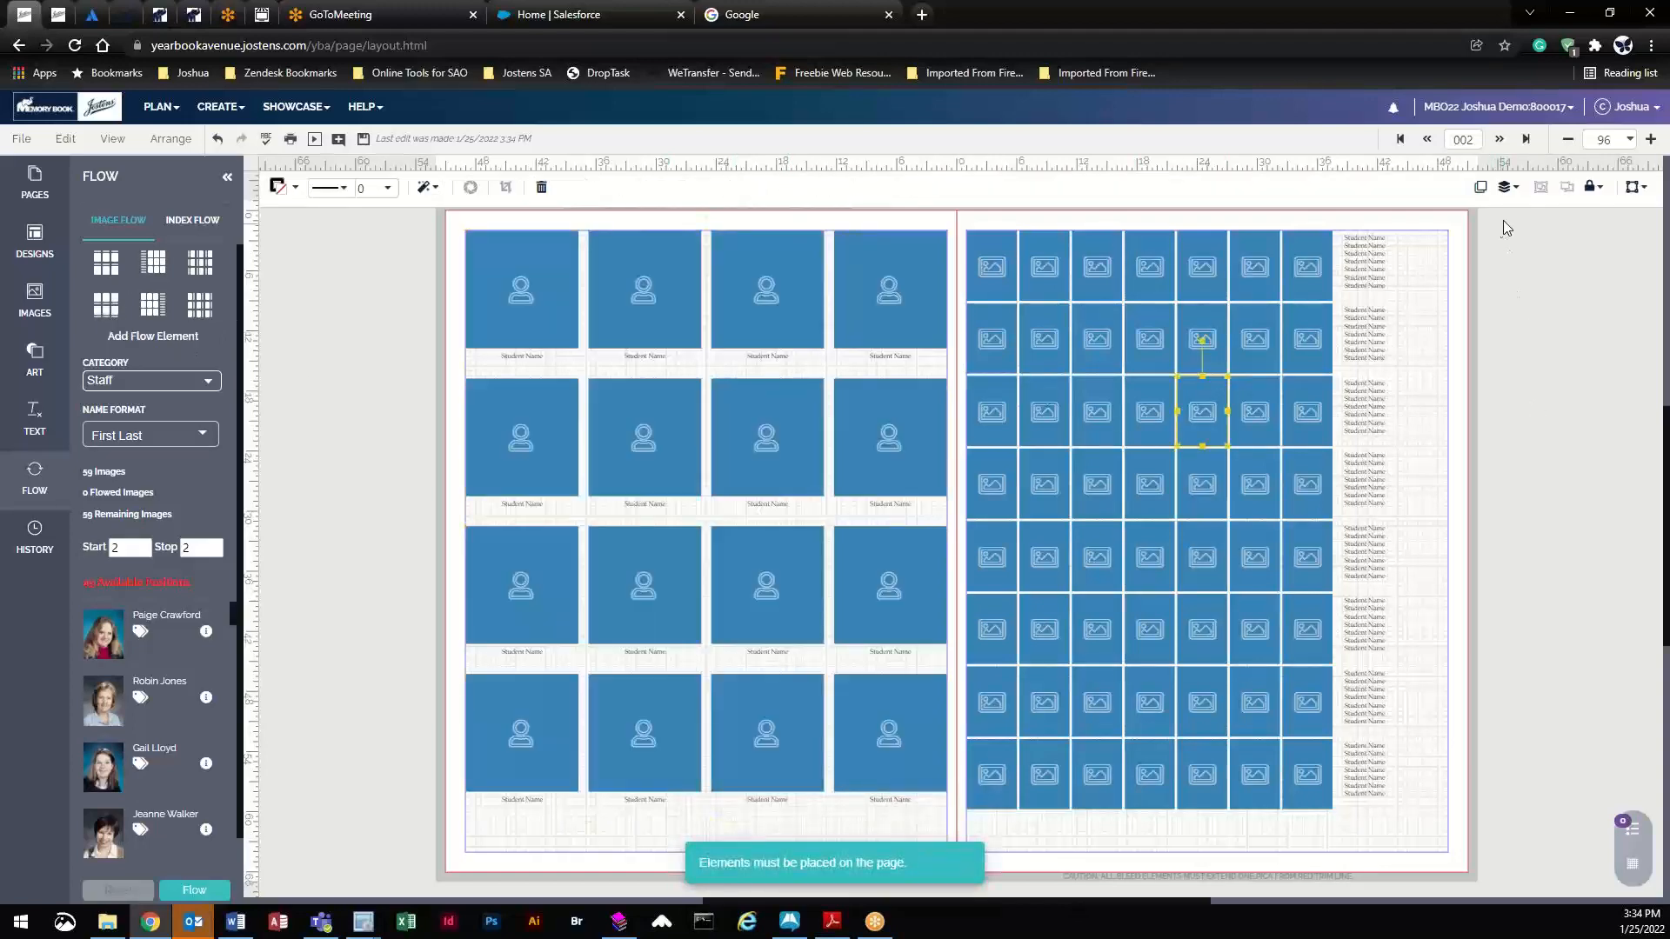
left_click_drag(1504, 222, 969, 822)
key("Delete")
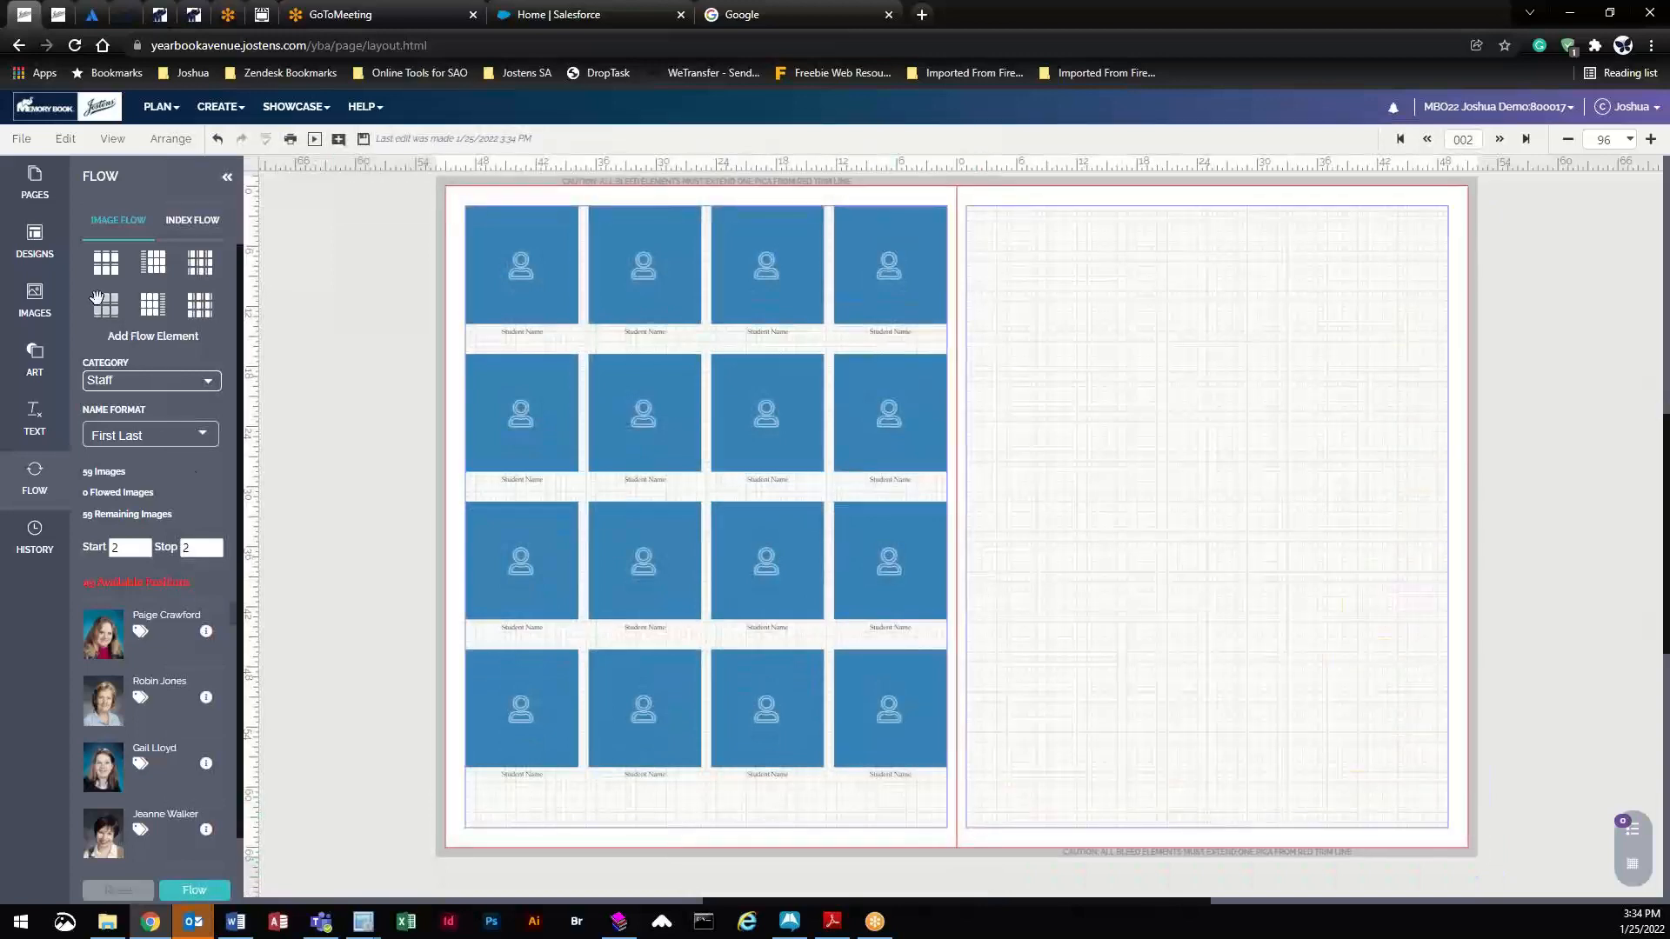
left_click_drag(97, 299, 1296, 348)
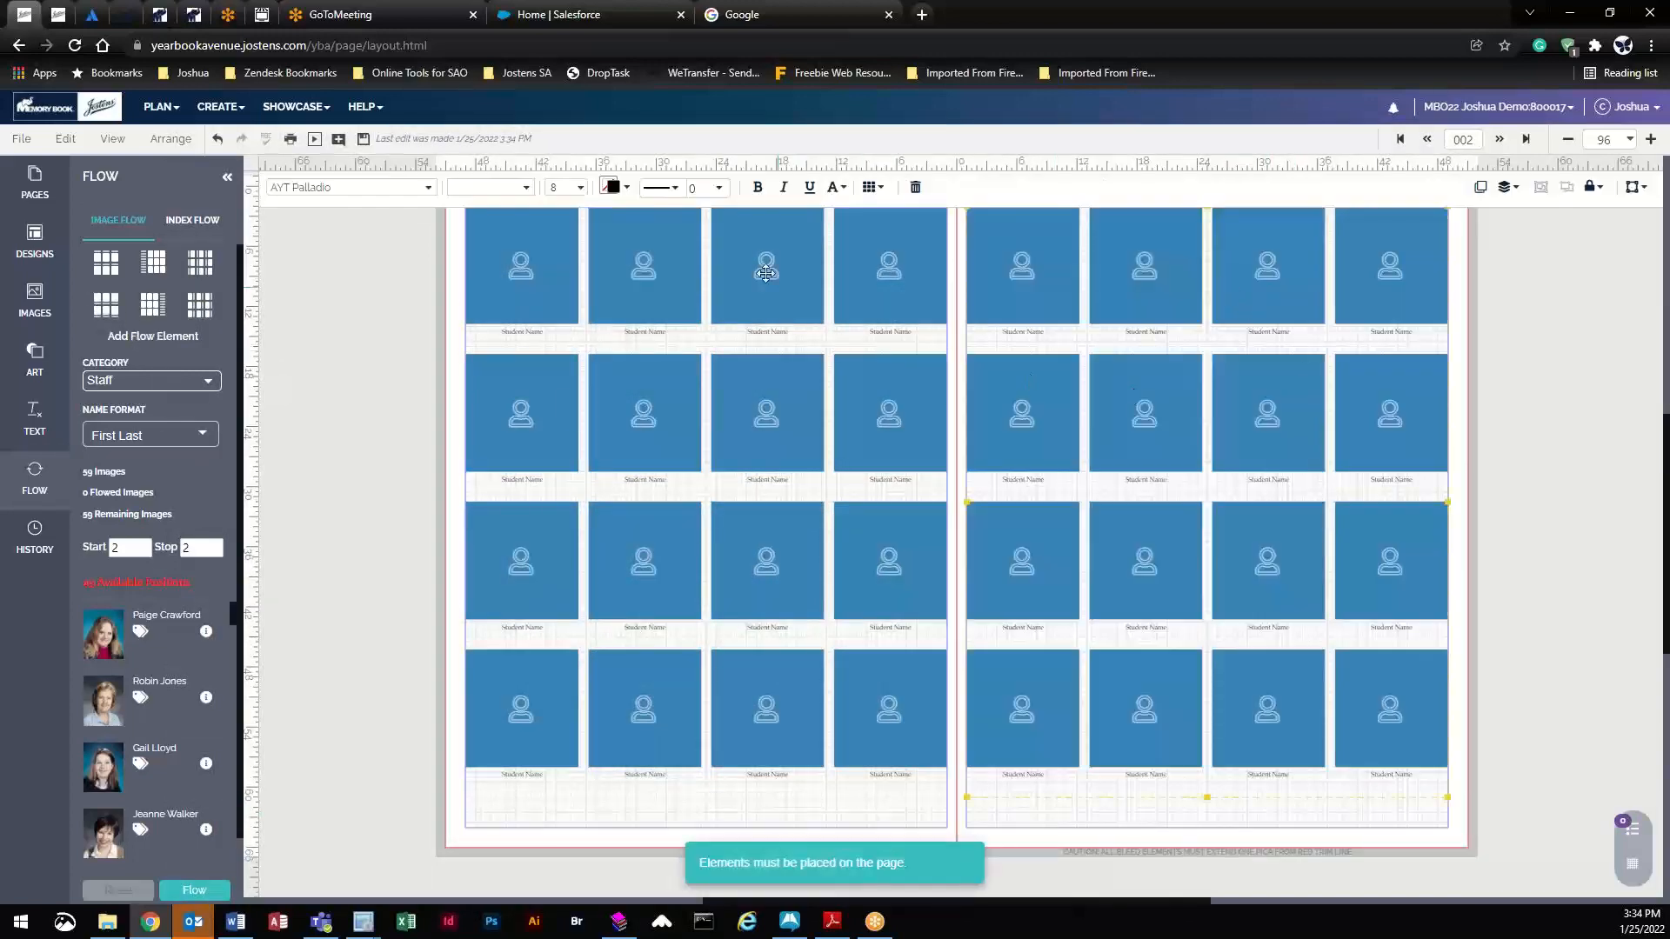
- Set Stop to 3, save, and flow the Staff portraits into the new grids, confirming Yes
left_click(214, 542)
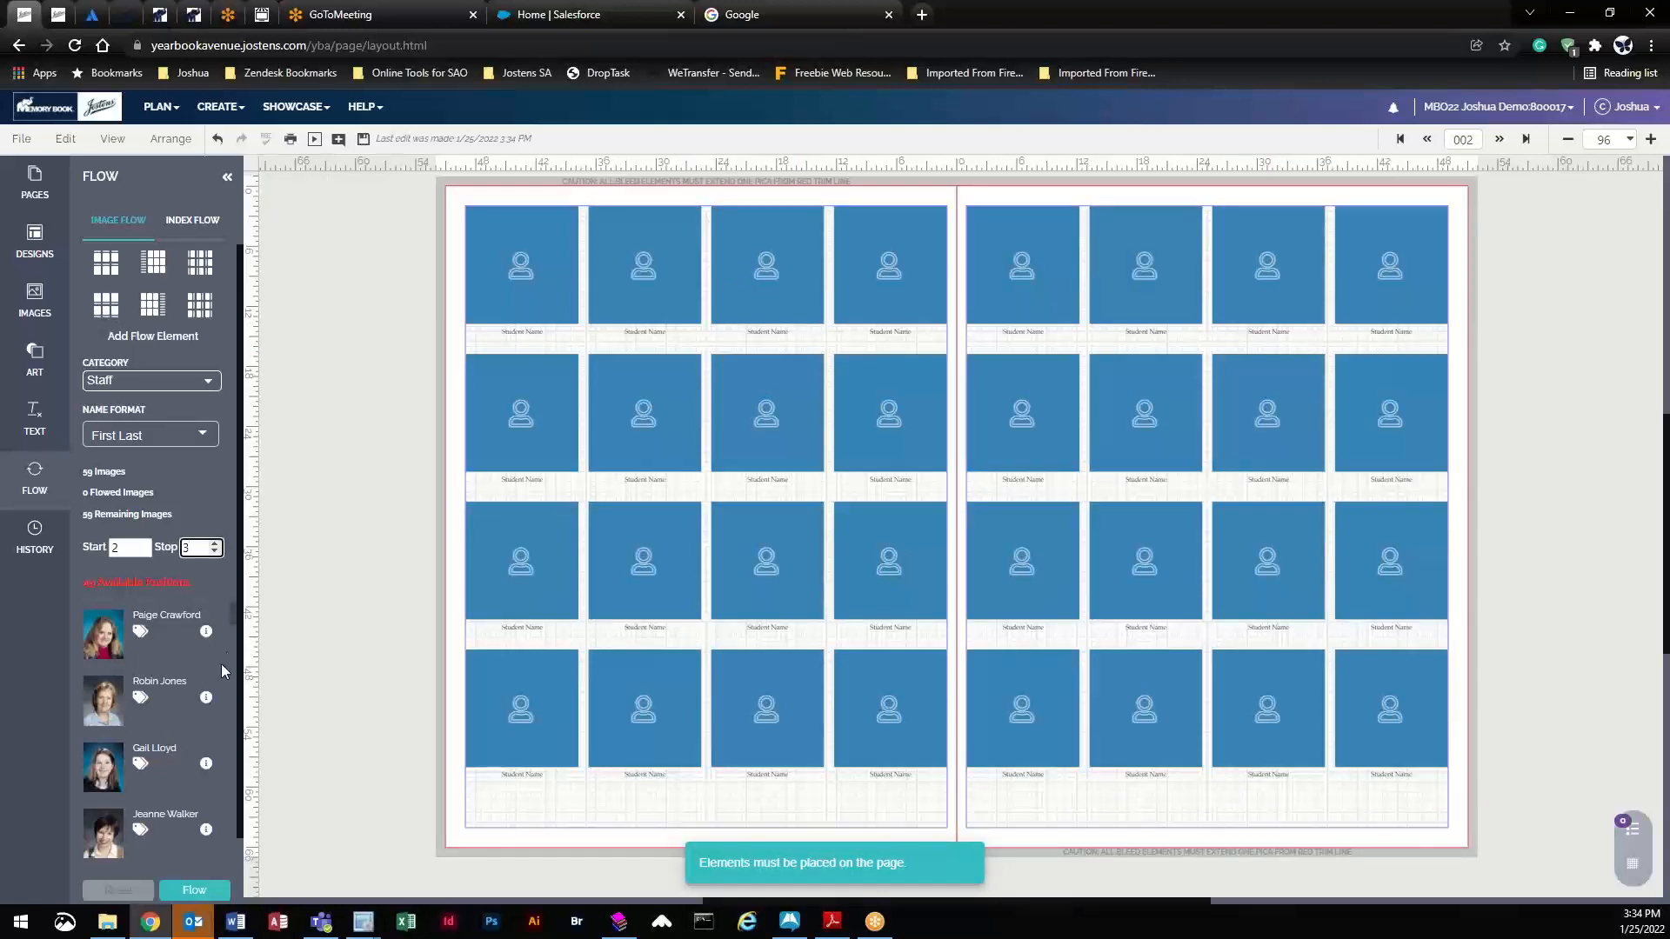
left_click(364, 144)
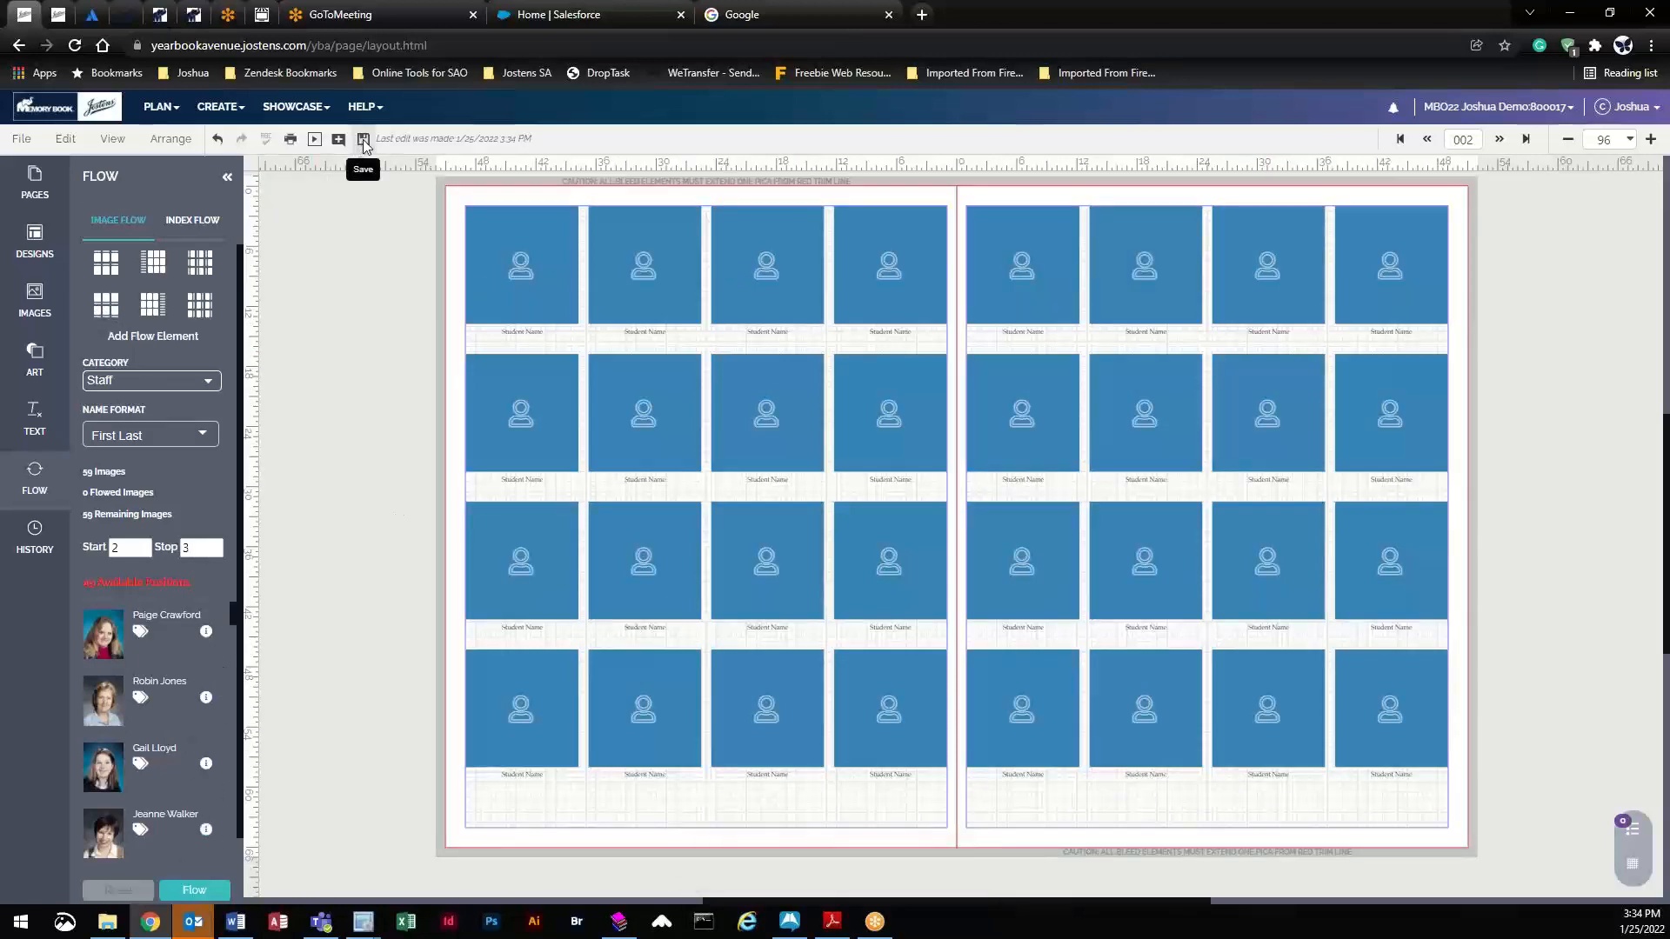
left_click(173, 897)
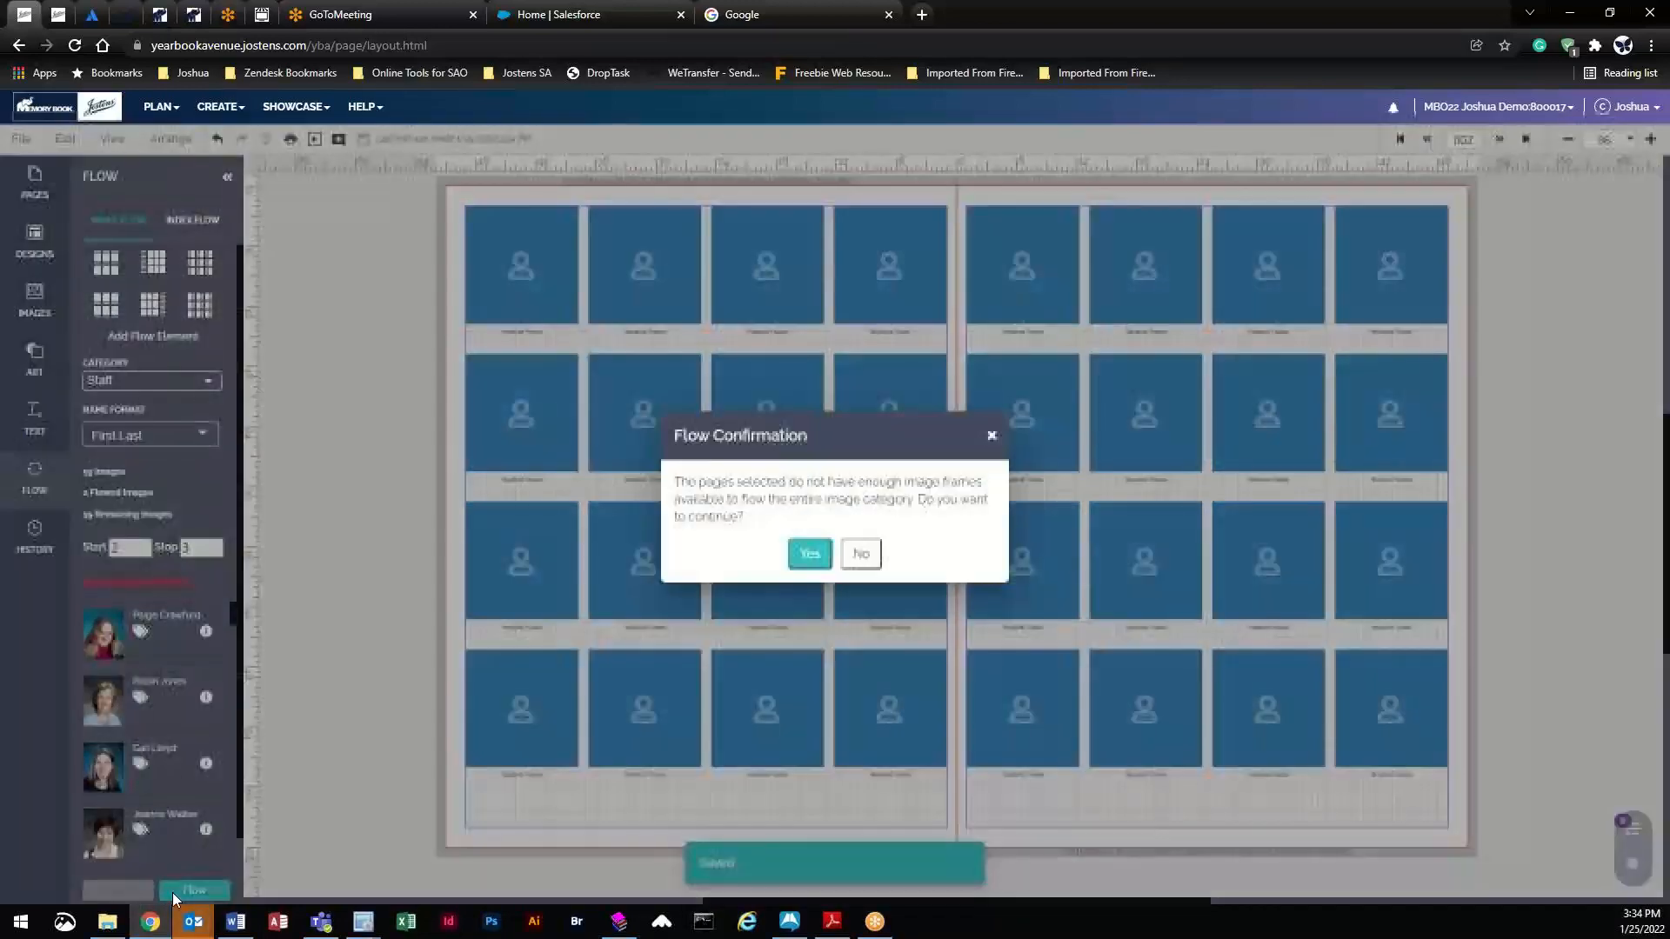
left_click(811, 553)
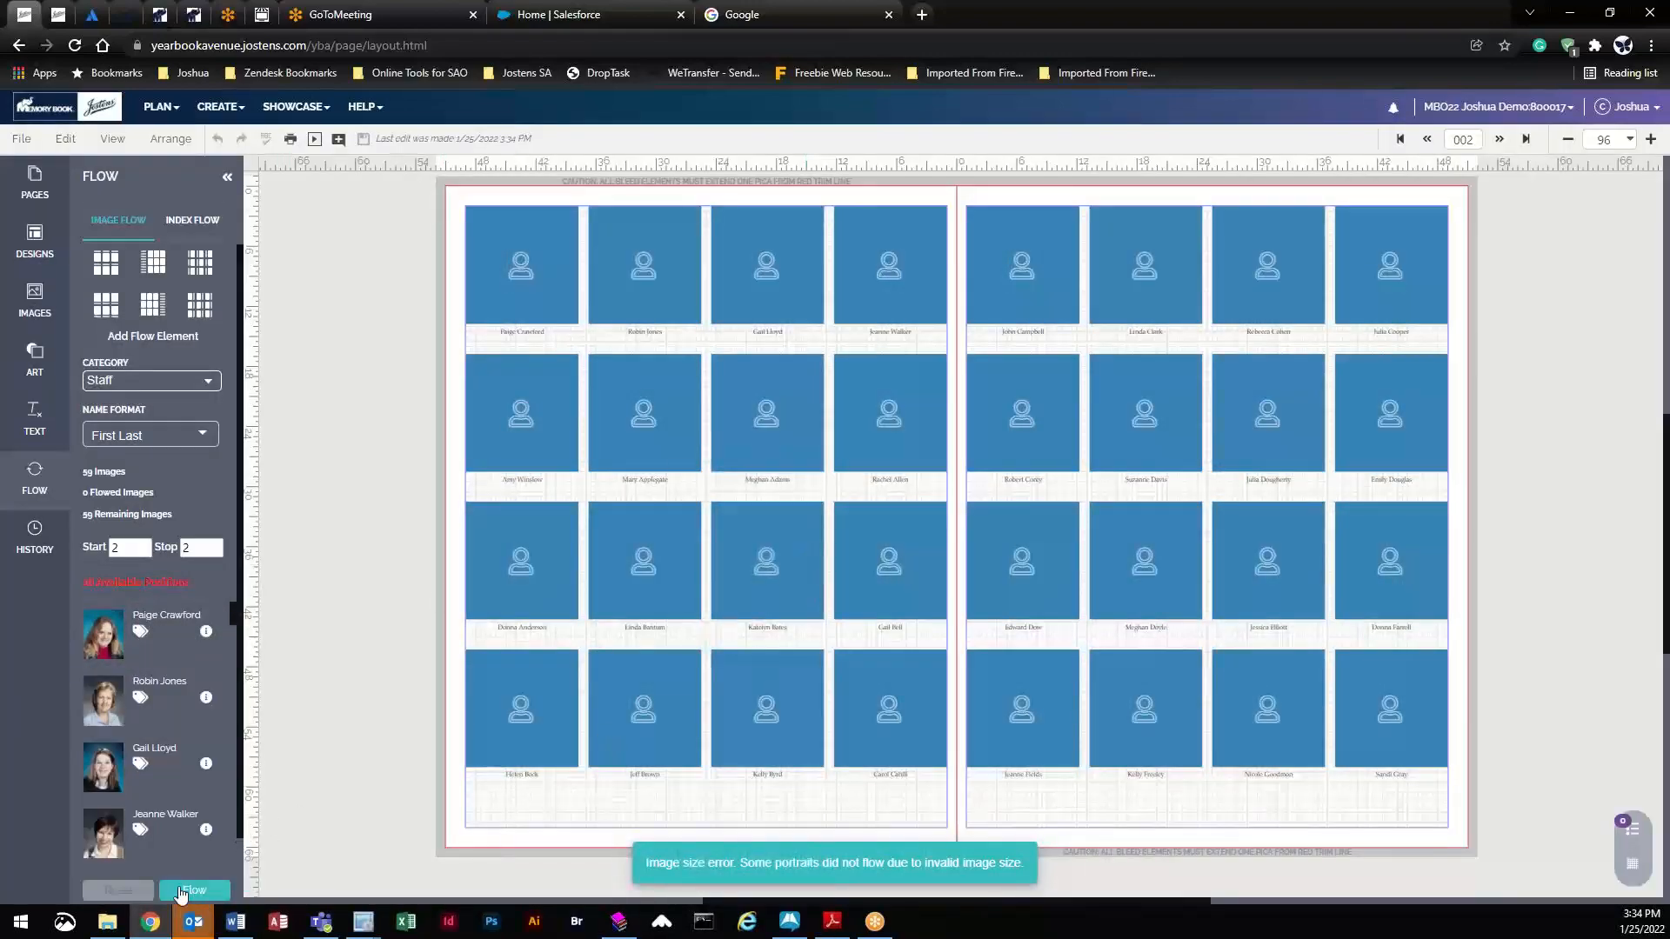
left_click(185, 891)
left_click(810, 554)
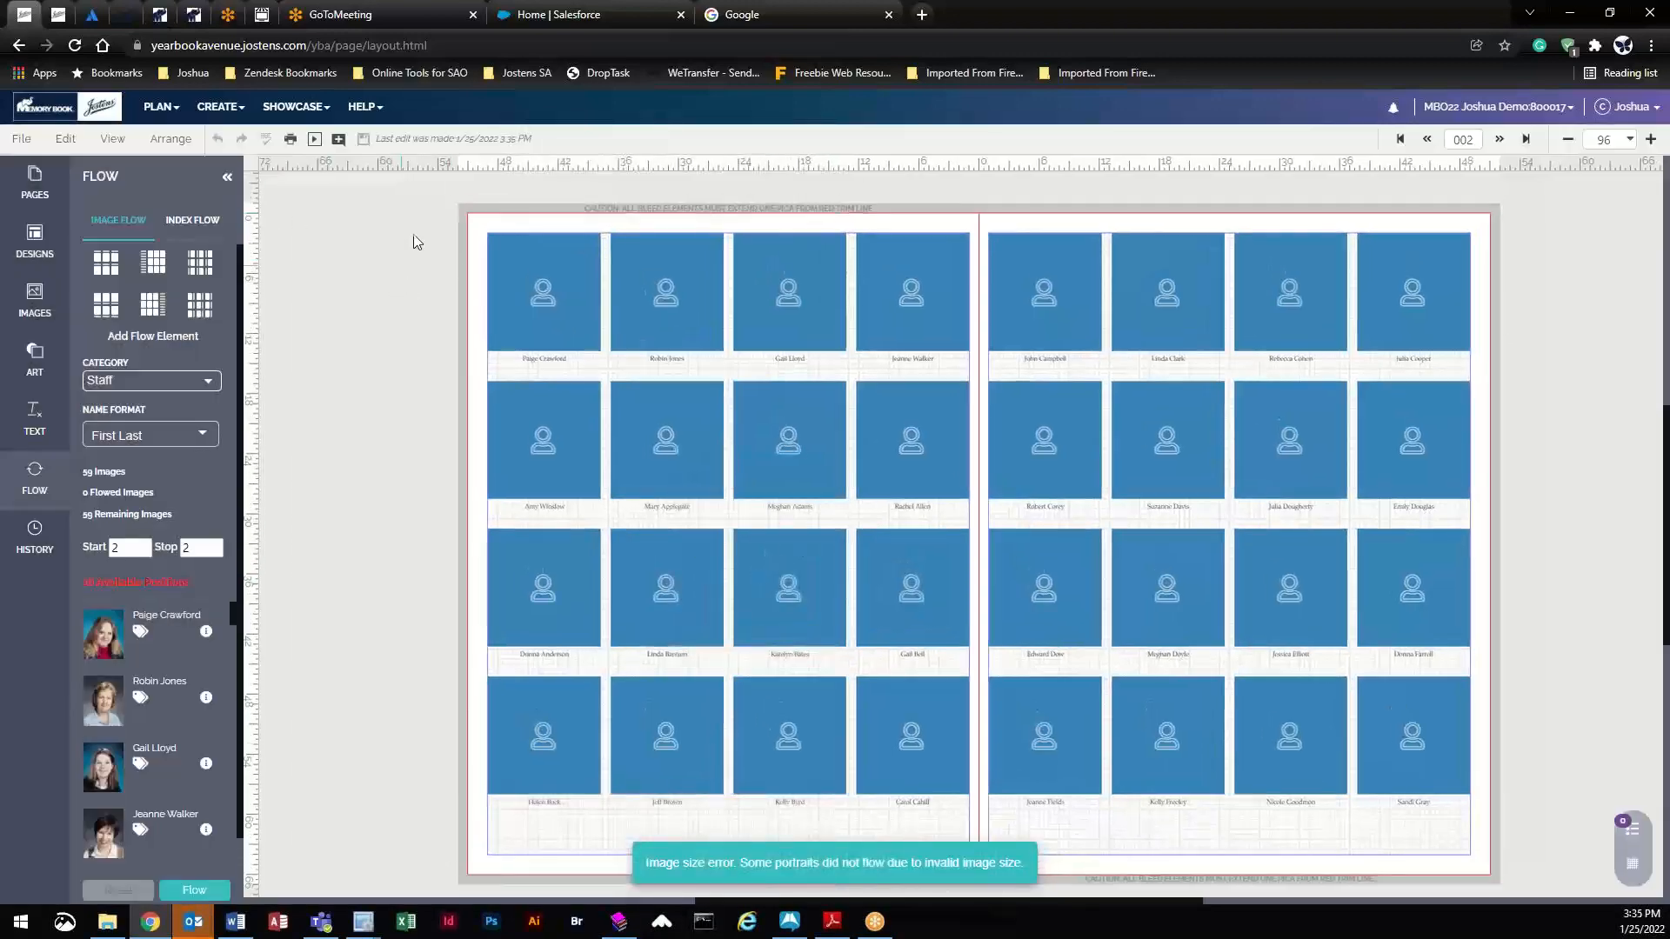
- Retry the Staff flow with Stop 3 on the selected grids, then delete both portrait grids
left_click_drag(415, 241, 1566, 644)
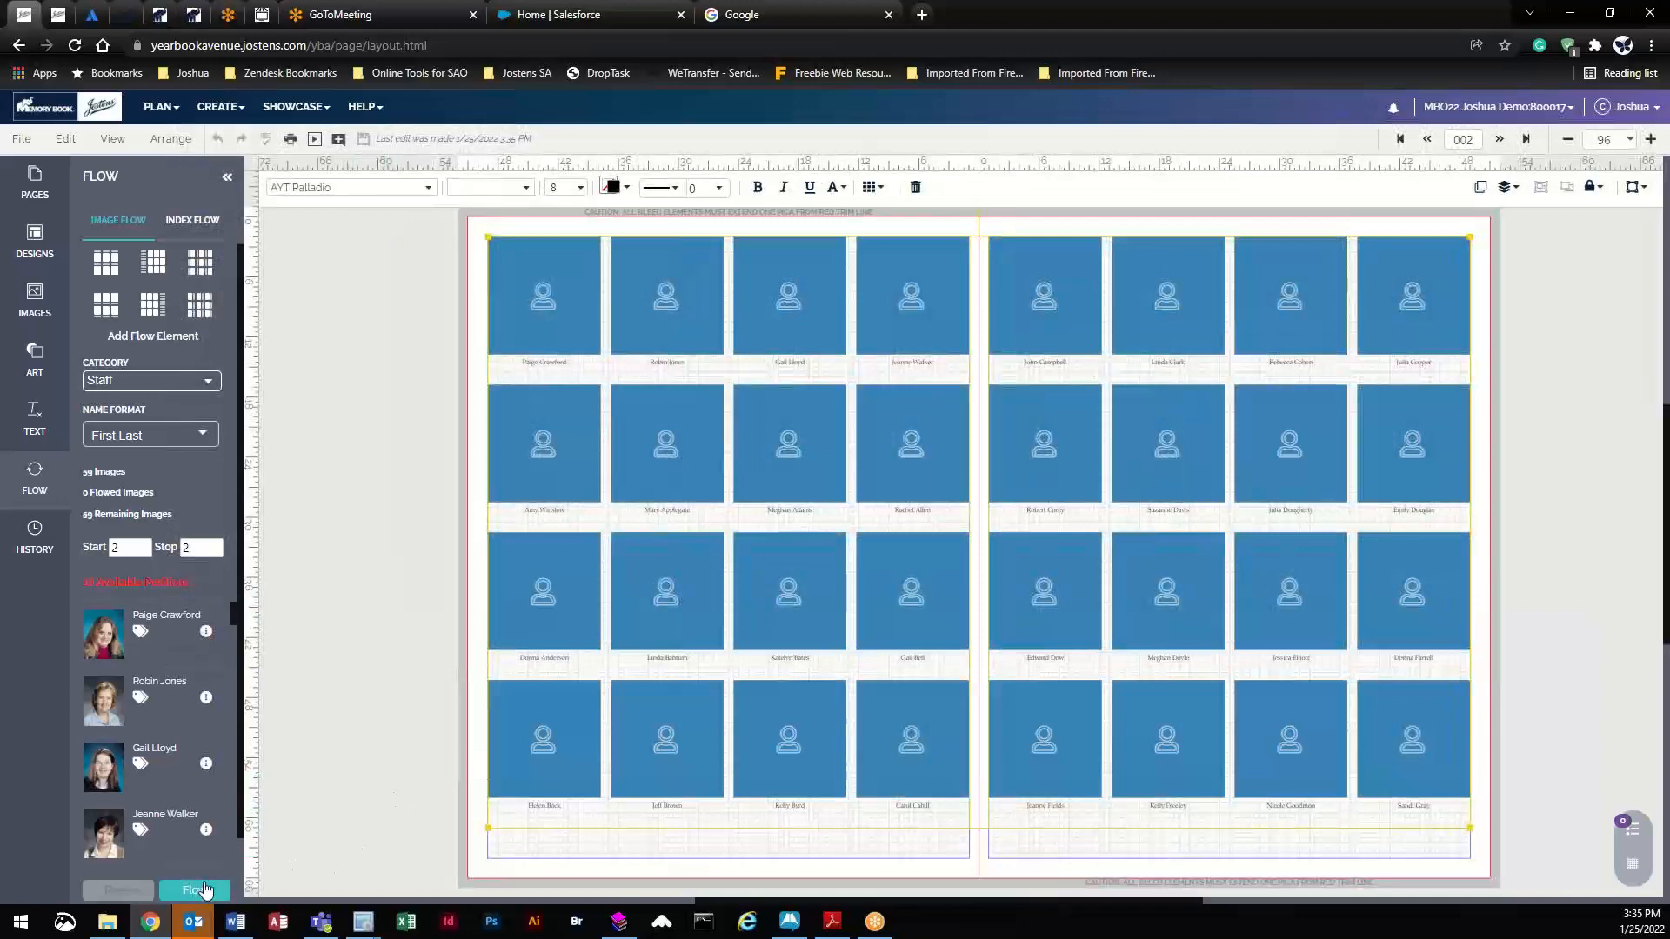
left_click(214, 542)
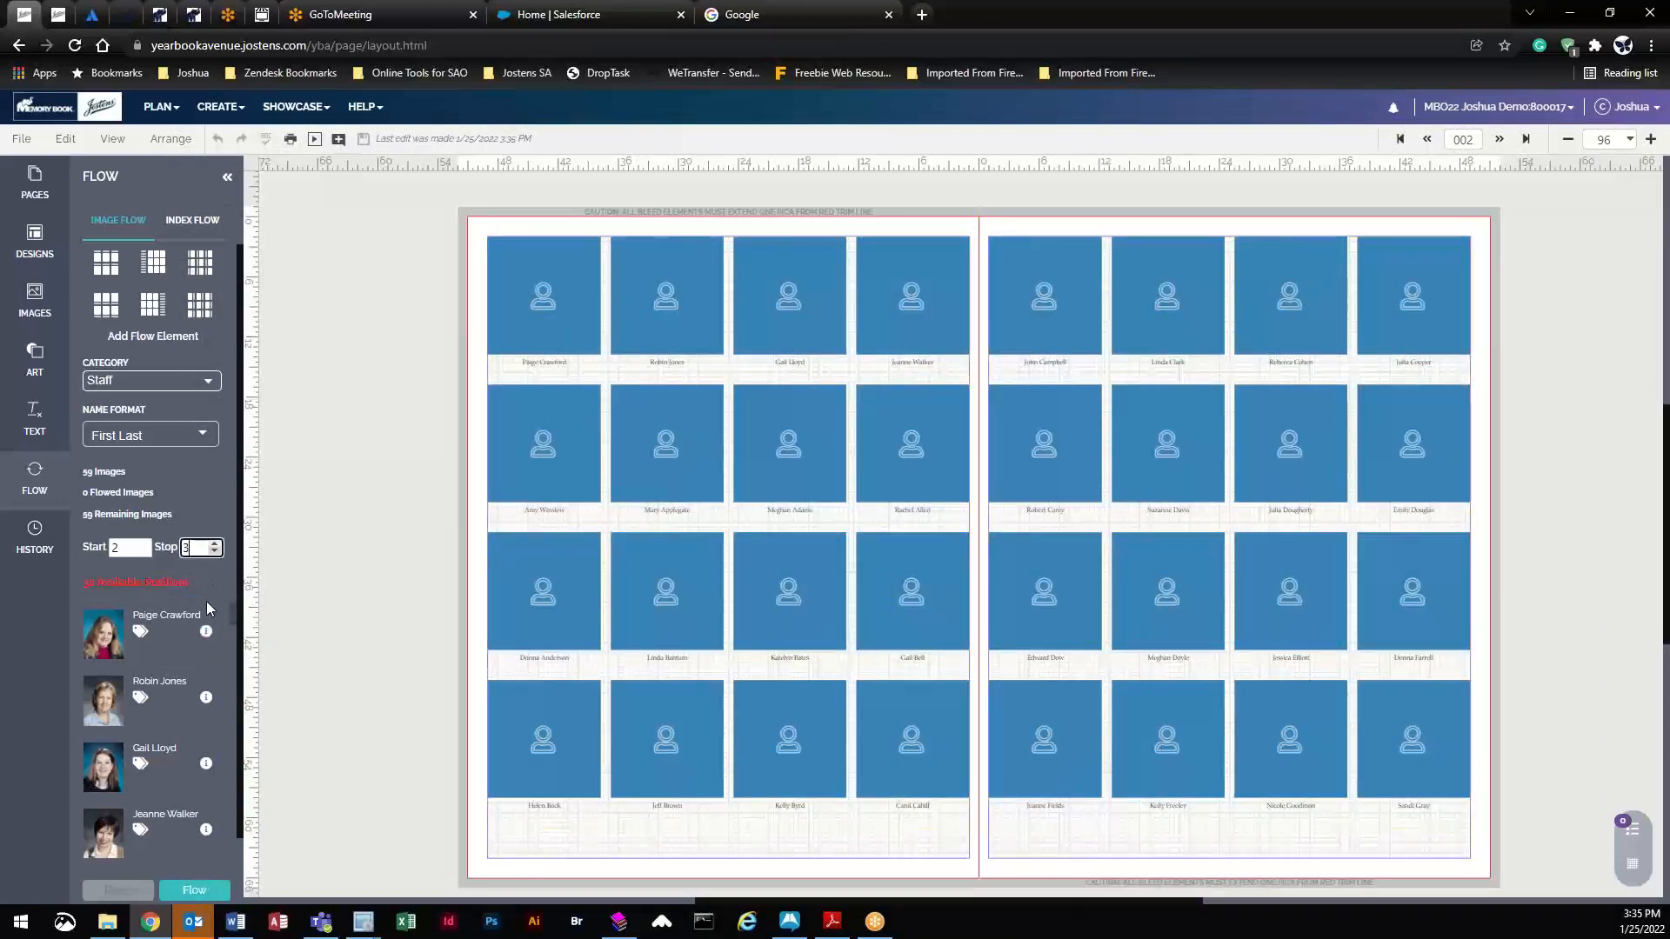
left_click(182, 887)
left_click(810, 553)
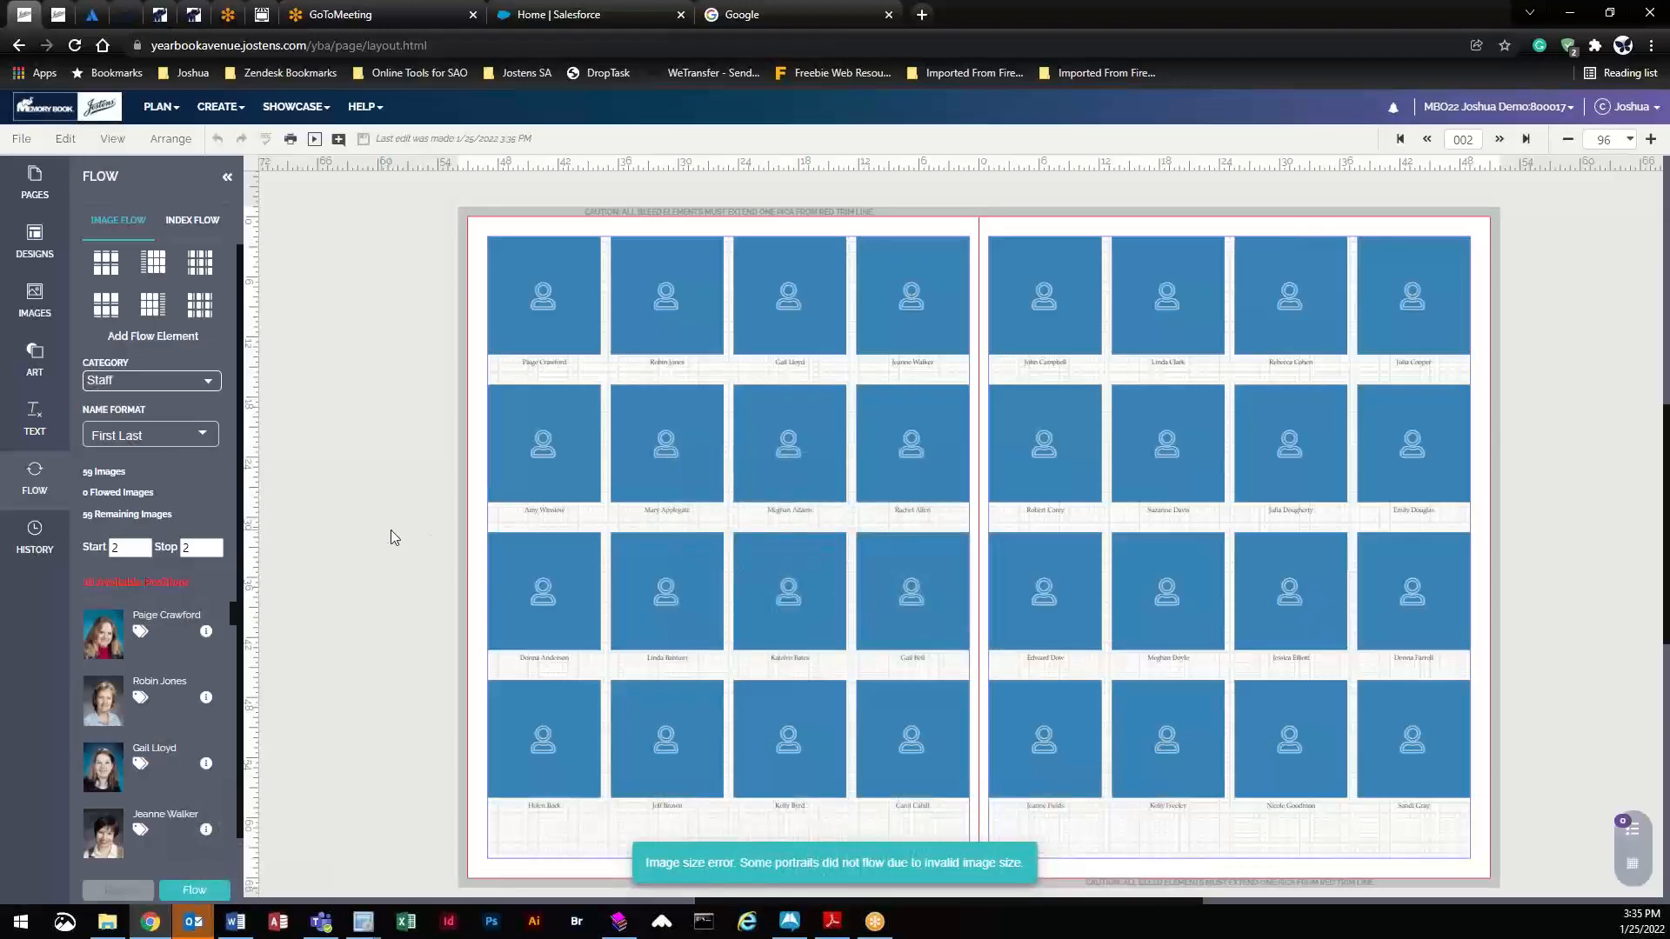
left_click(786, 361)
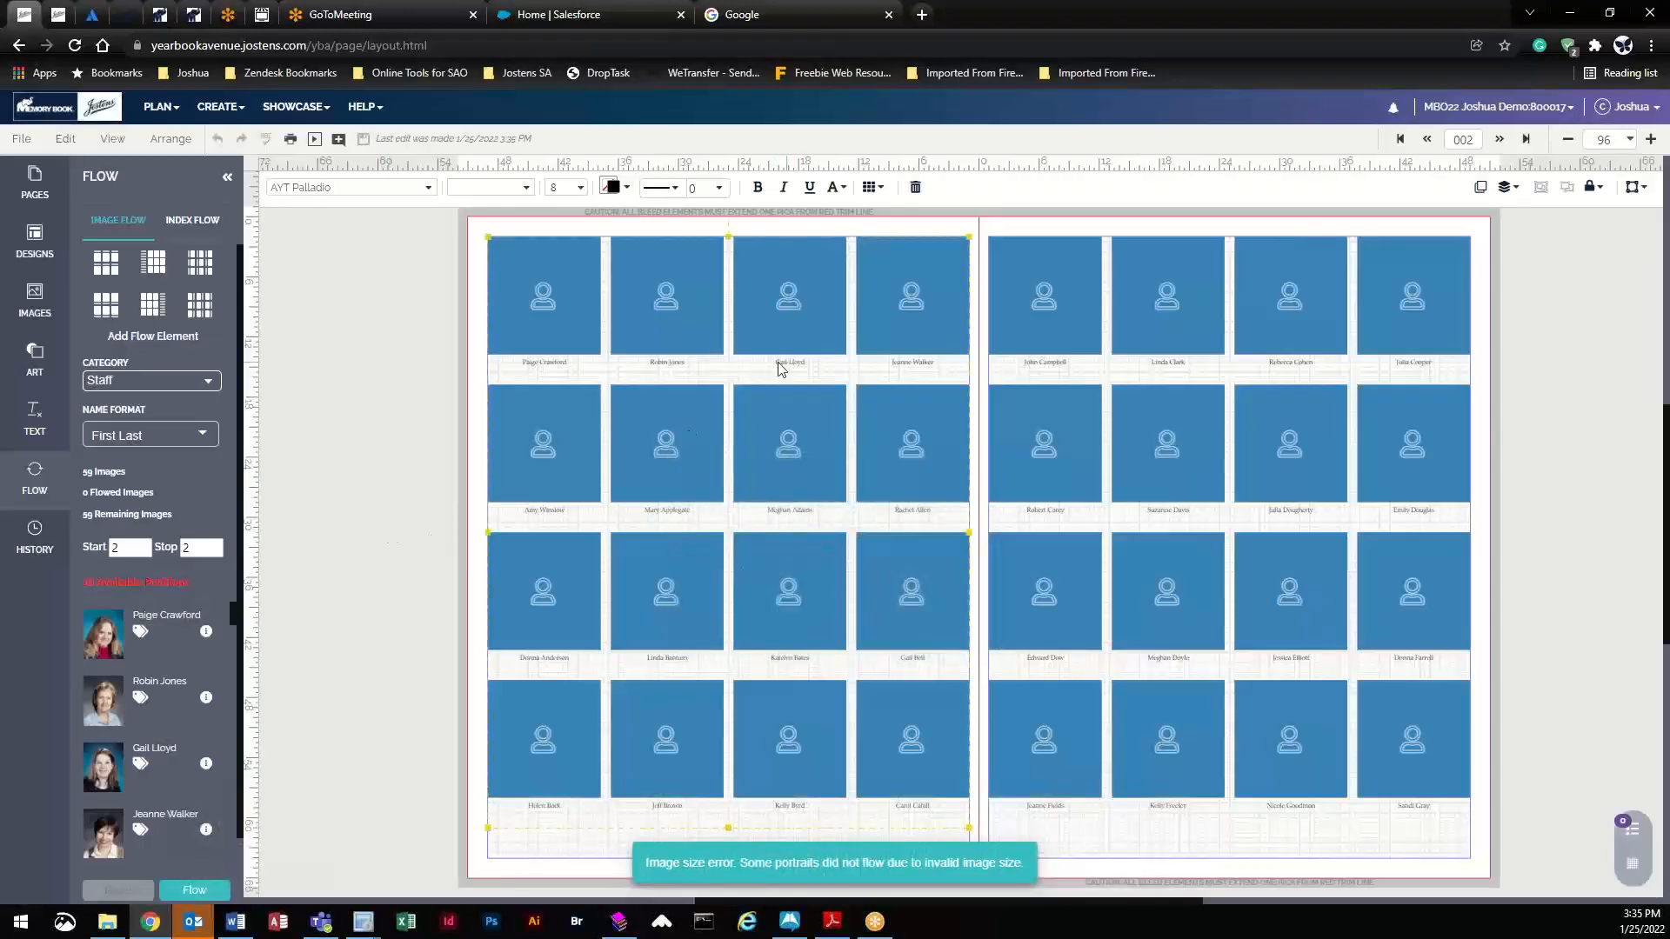
left_click(198, 889)
left_click(819, 560)
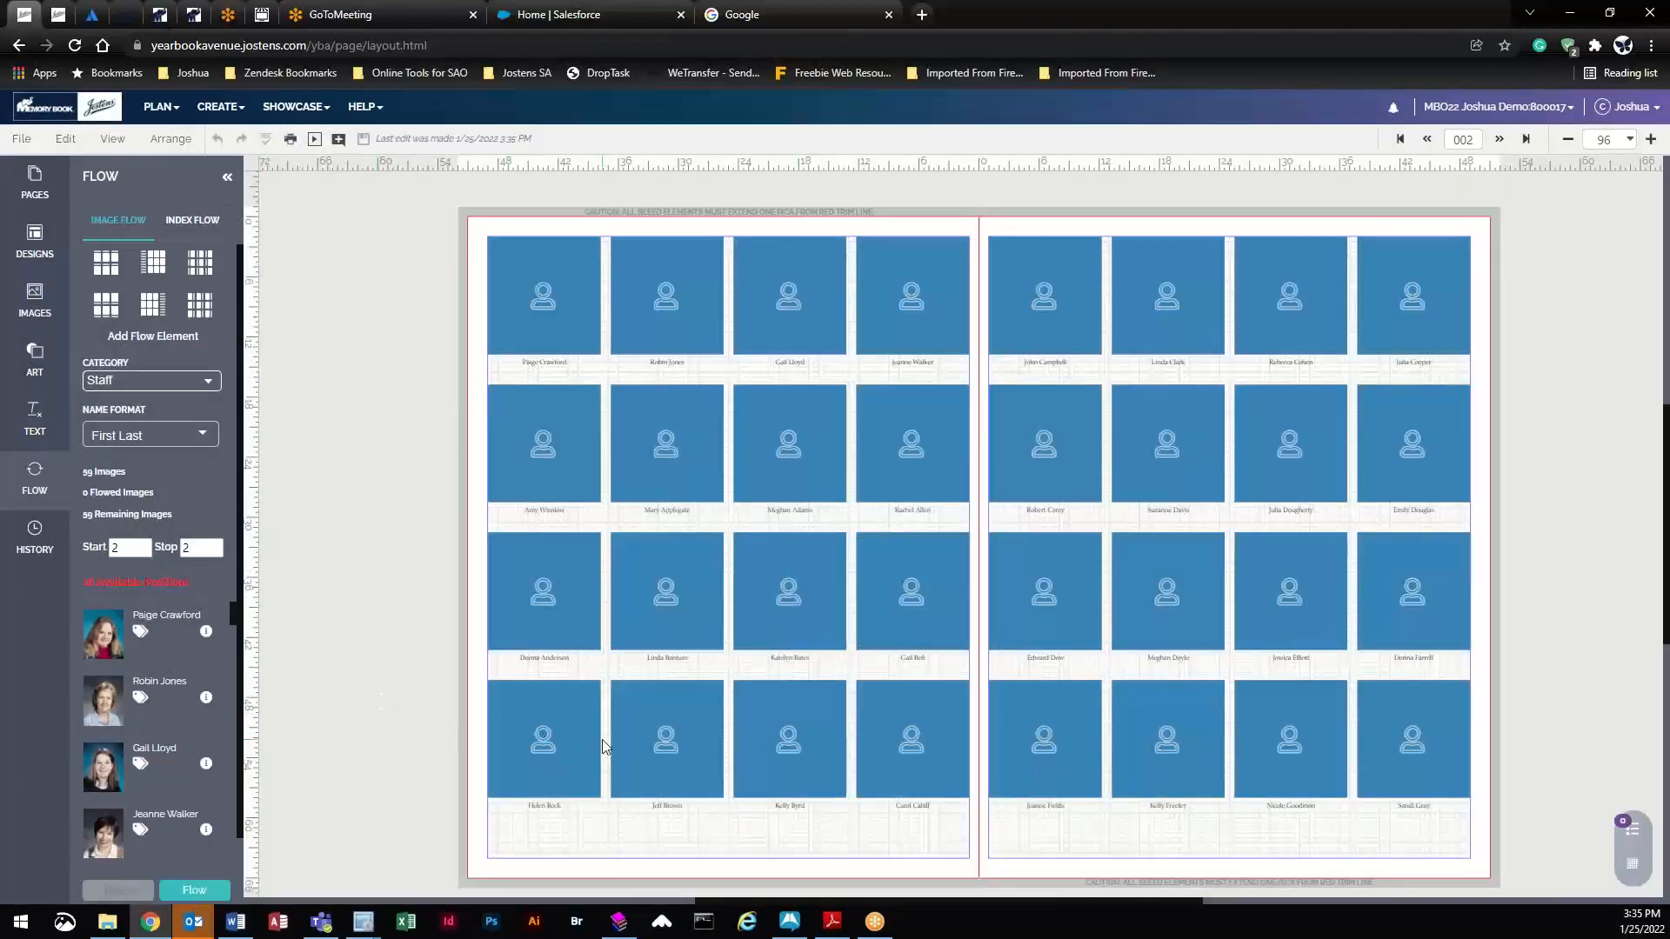
left_click(580, 430)
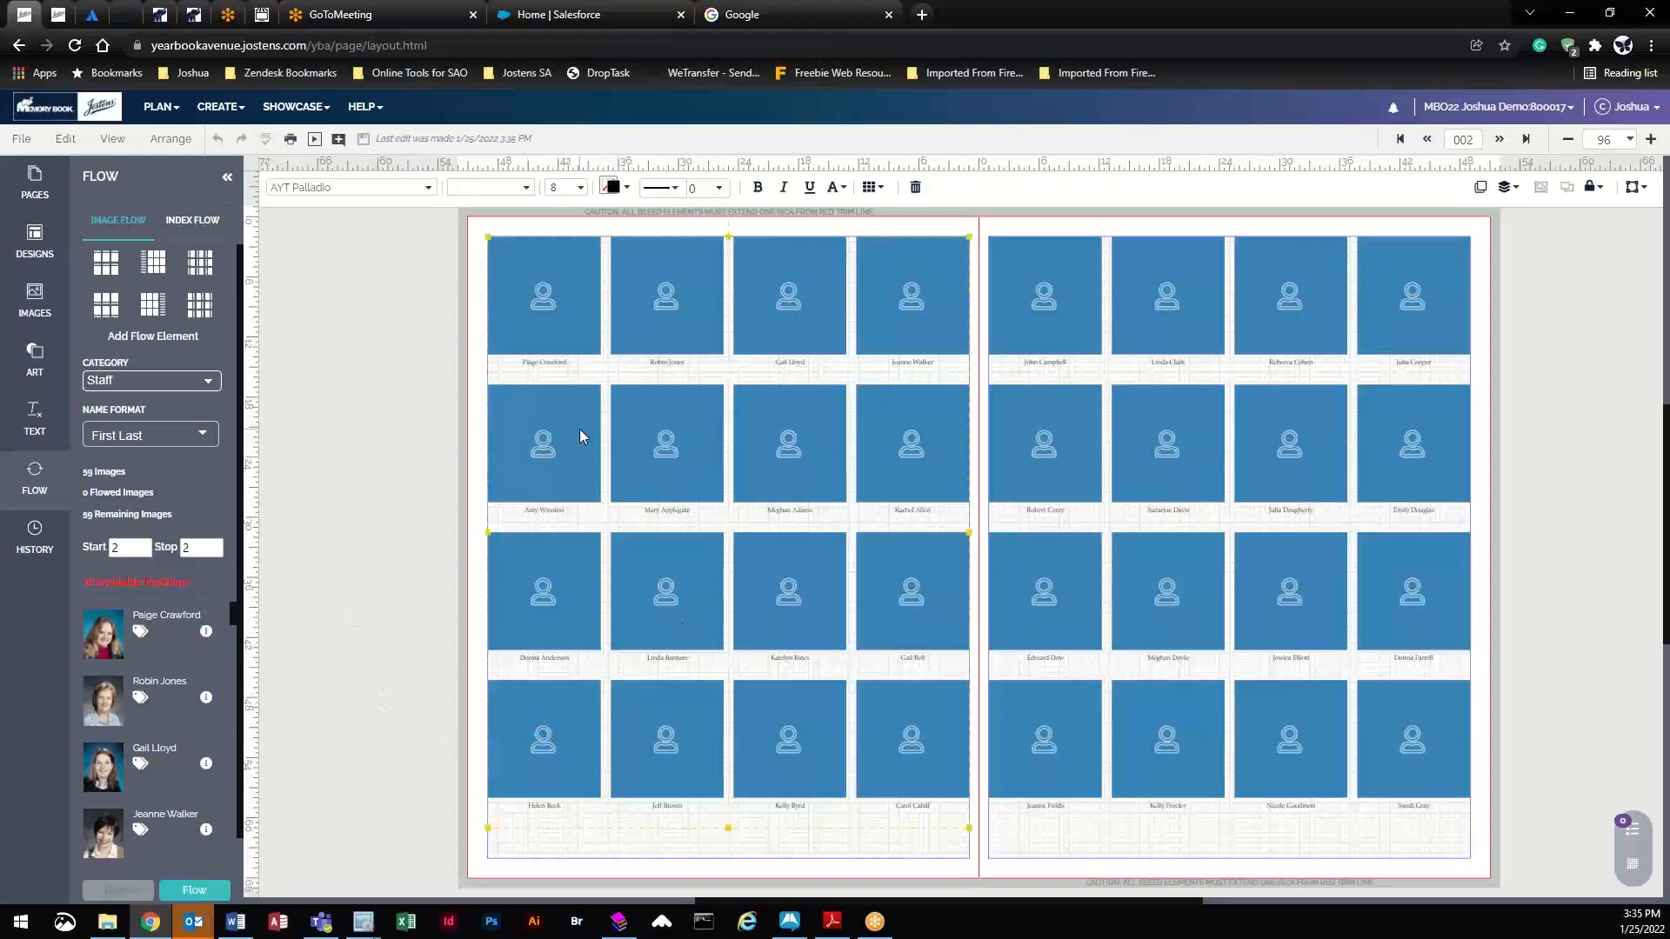
key("Delete")
- Replace the leftover flow element with a names-left grid and flow the Staff portraits into it
left_click(1183, 416)
key("Delete")
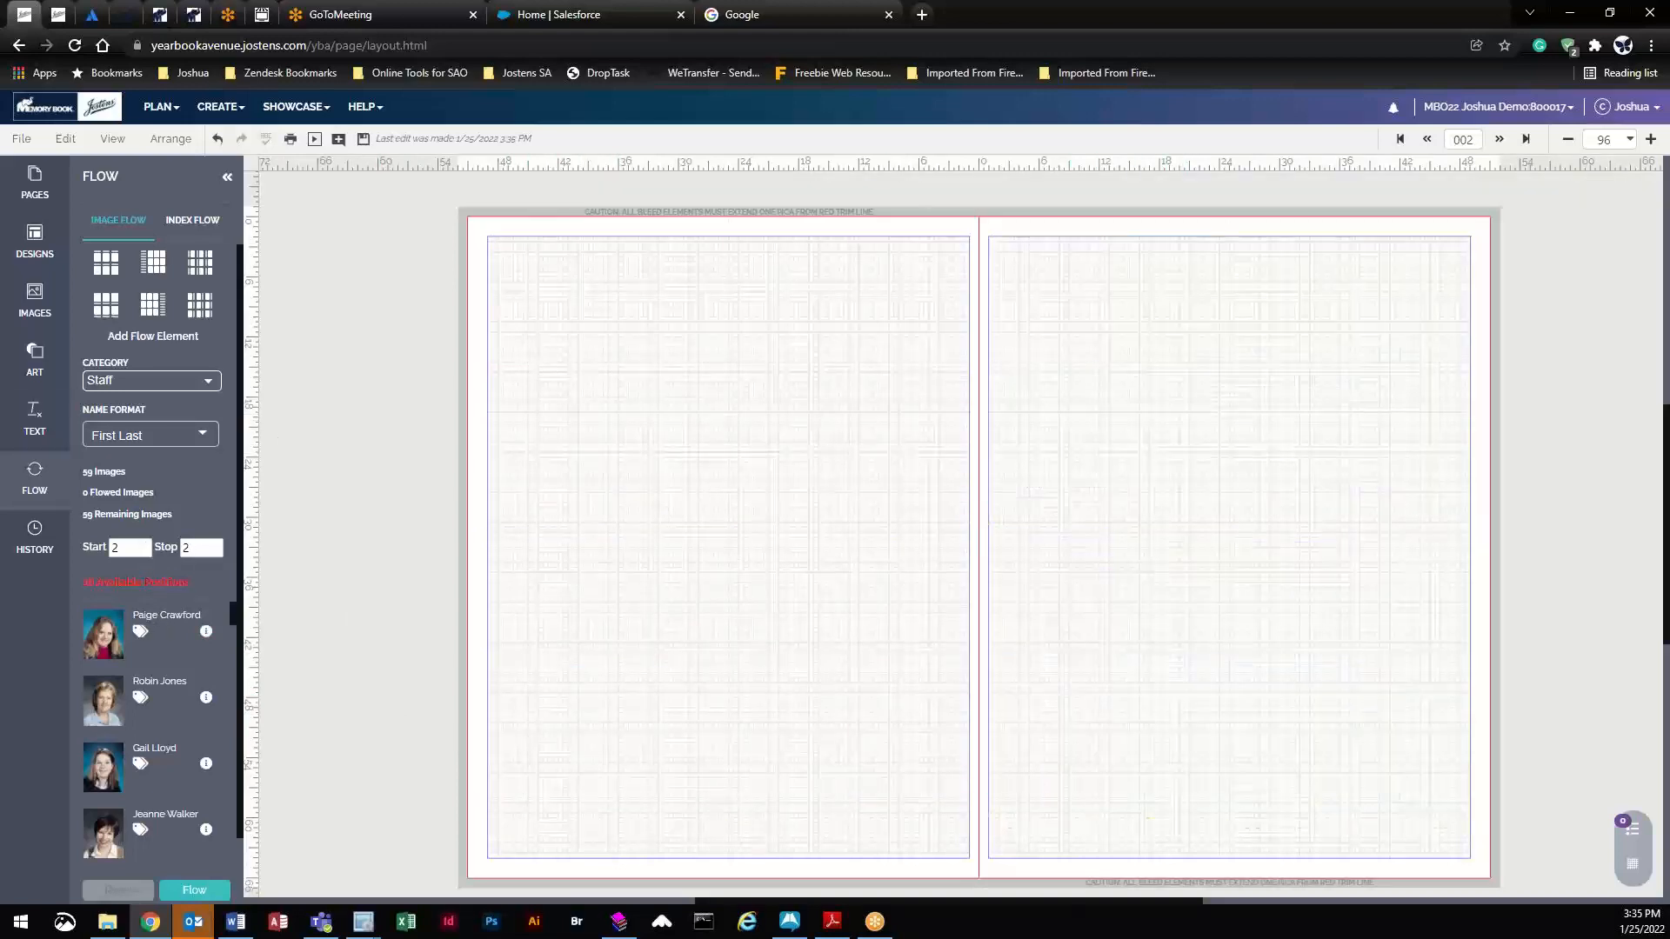
left_click_drag(156, 268, 831, 421)
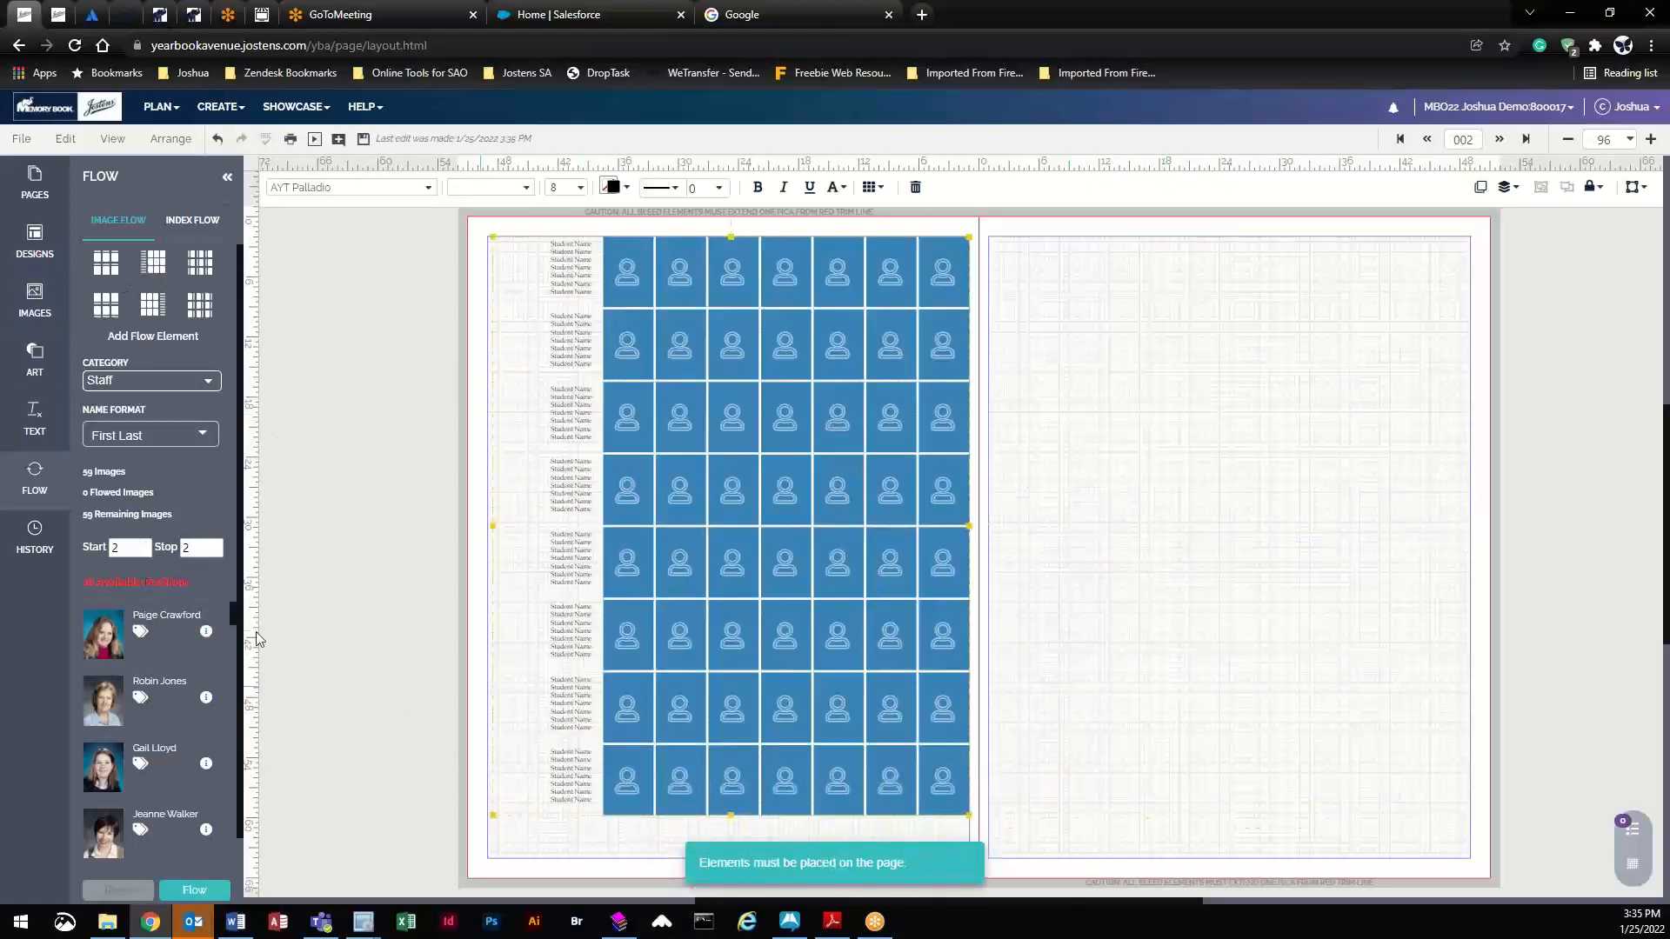
left_click(190, 887)
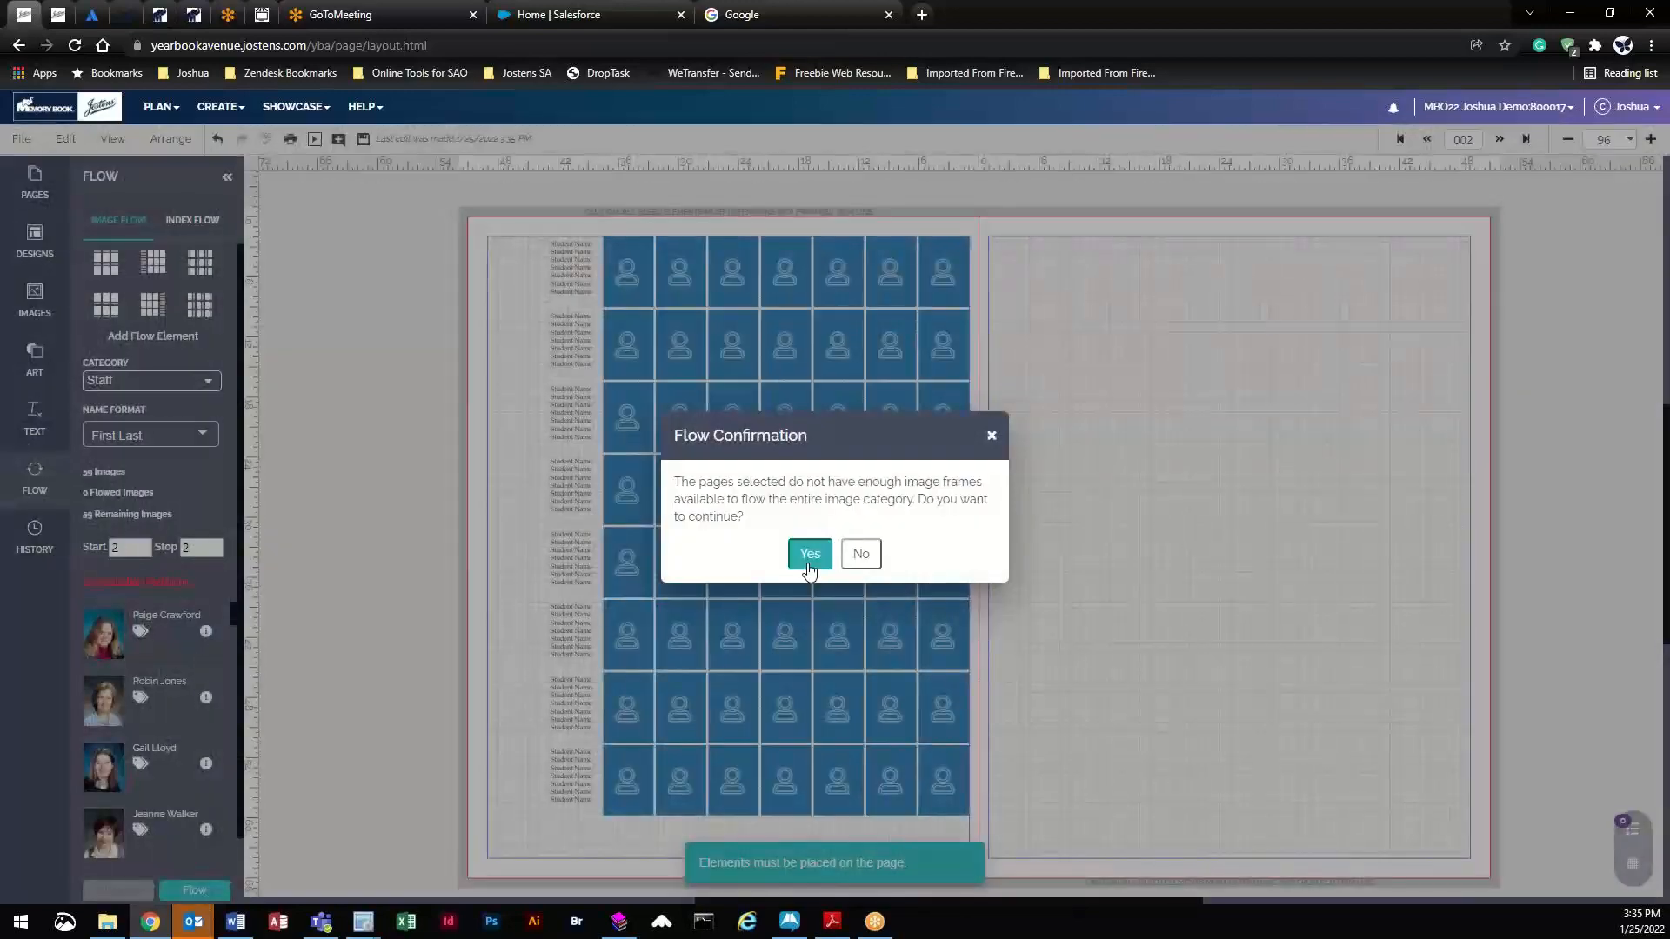
left_click(808, 554)
left_click(755, 535)
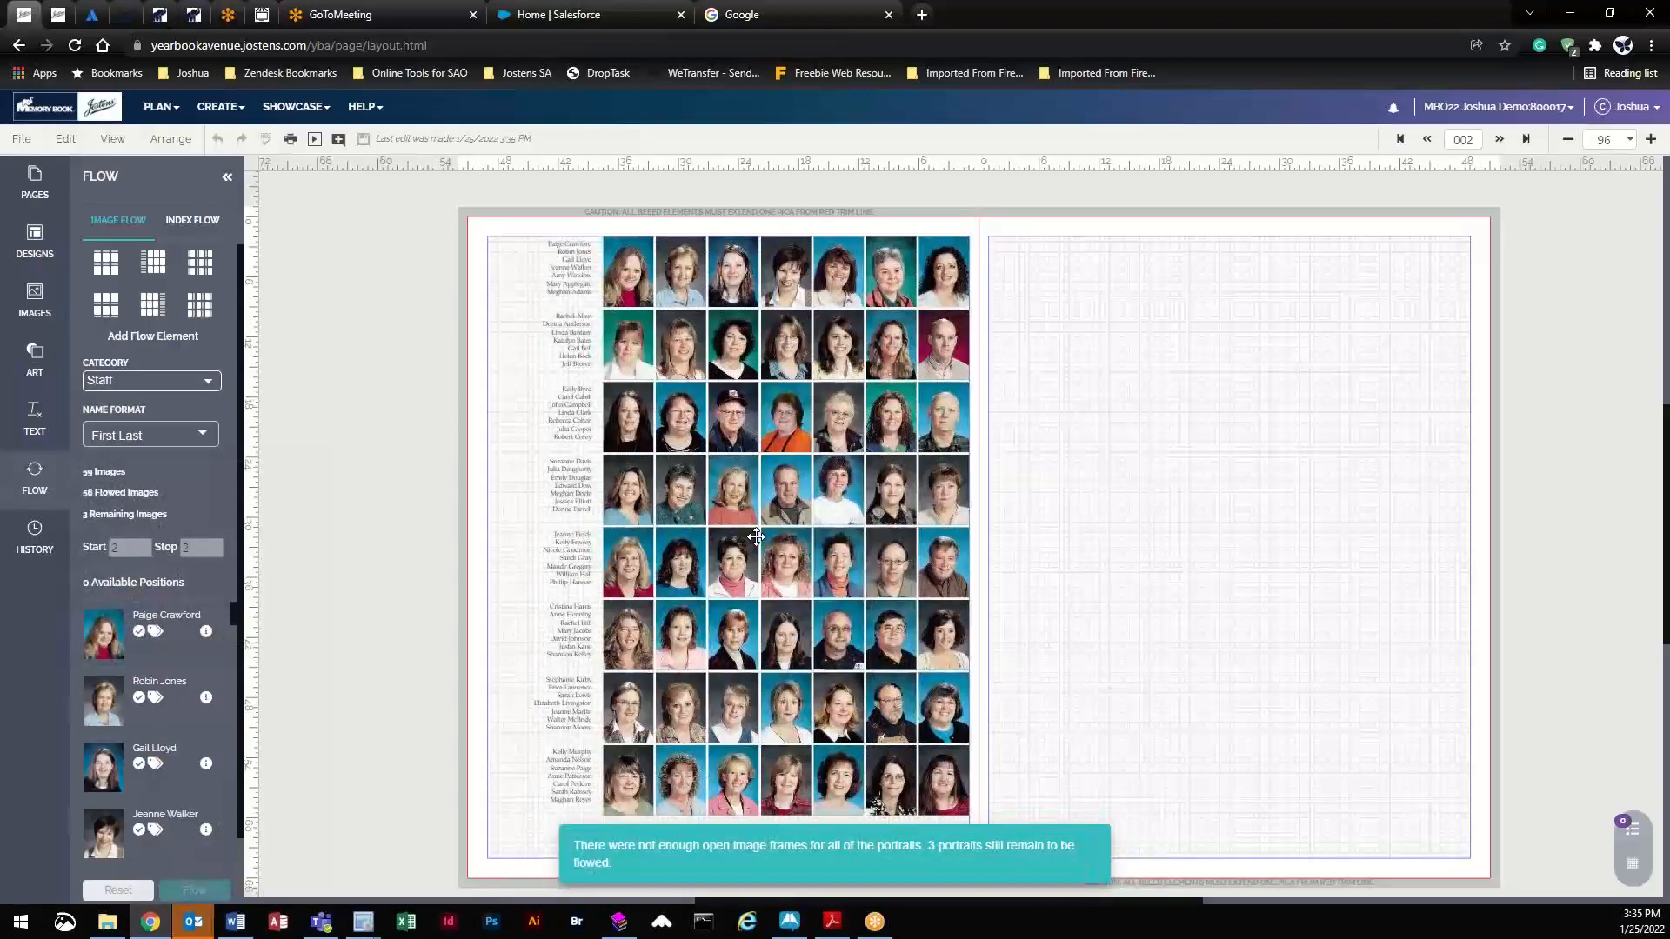
- Expand the grid's flow into separately editable pieces via Flow Options, accepting the warning
left_click(713, 281)
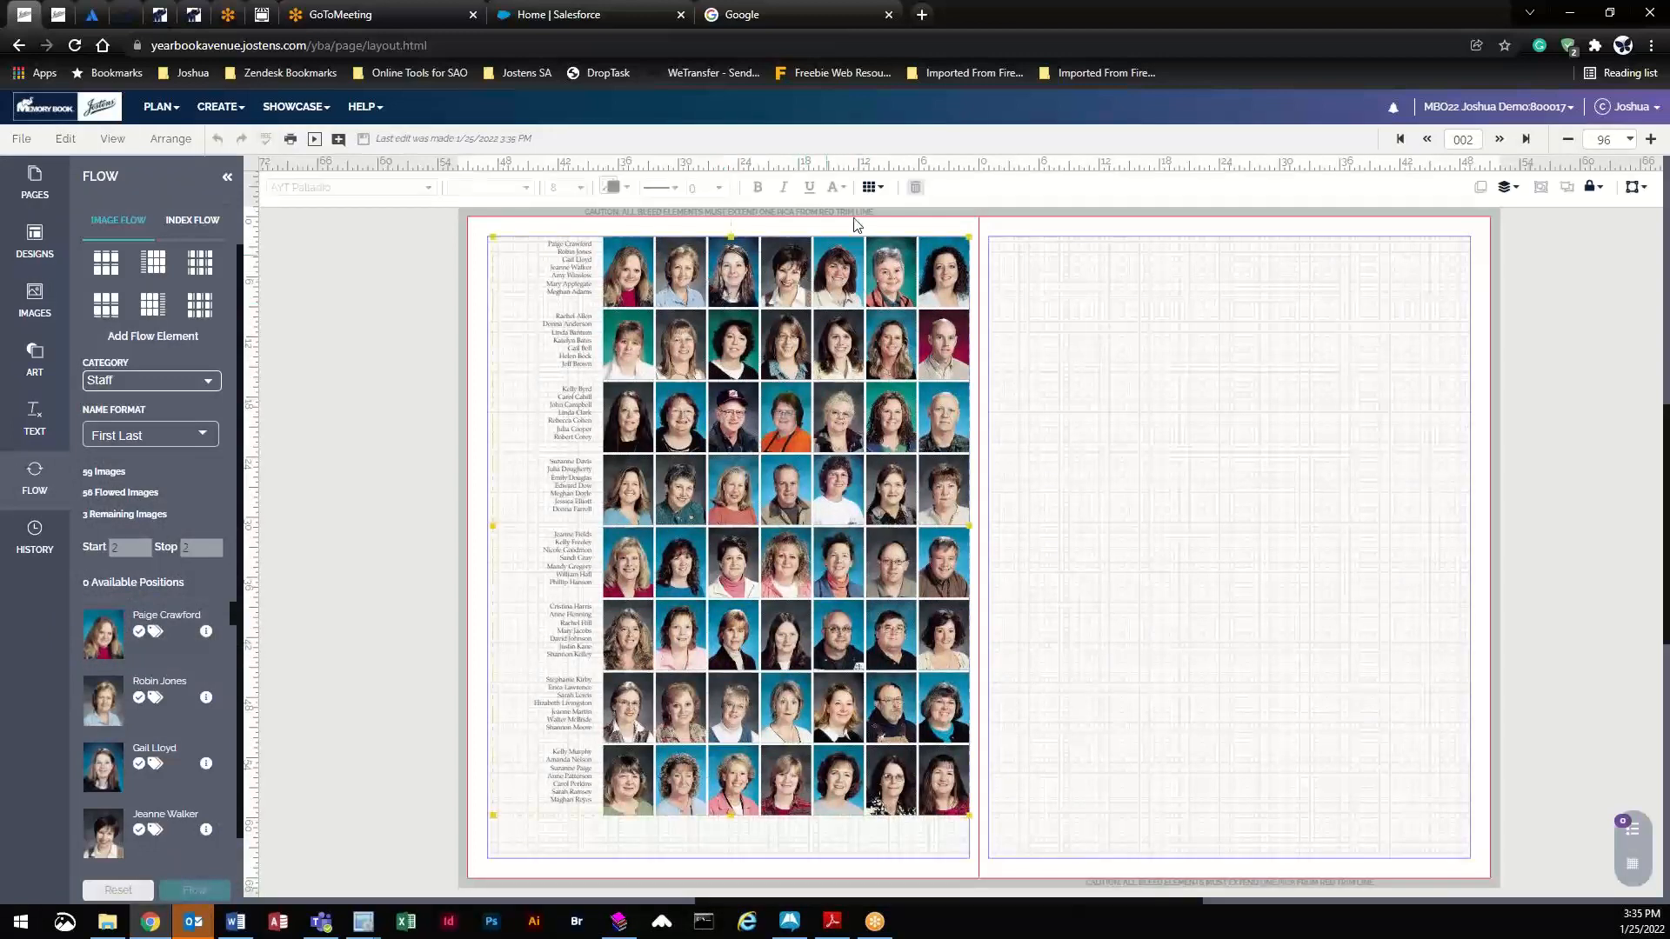
left_click(883, 190)
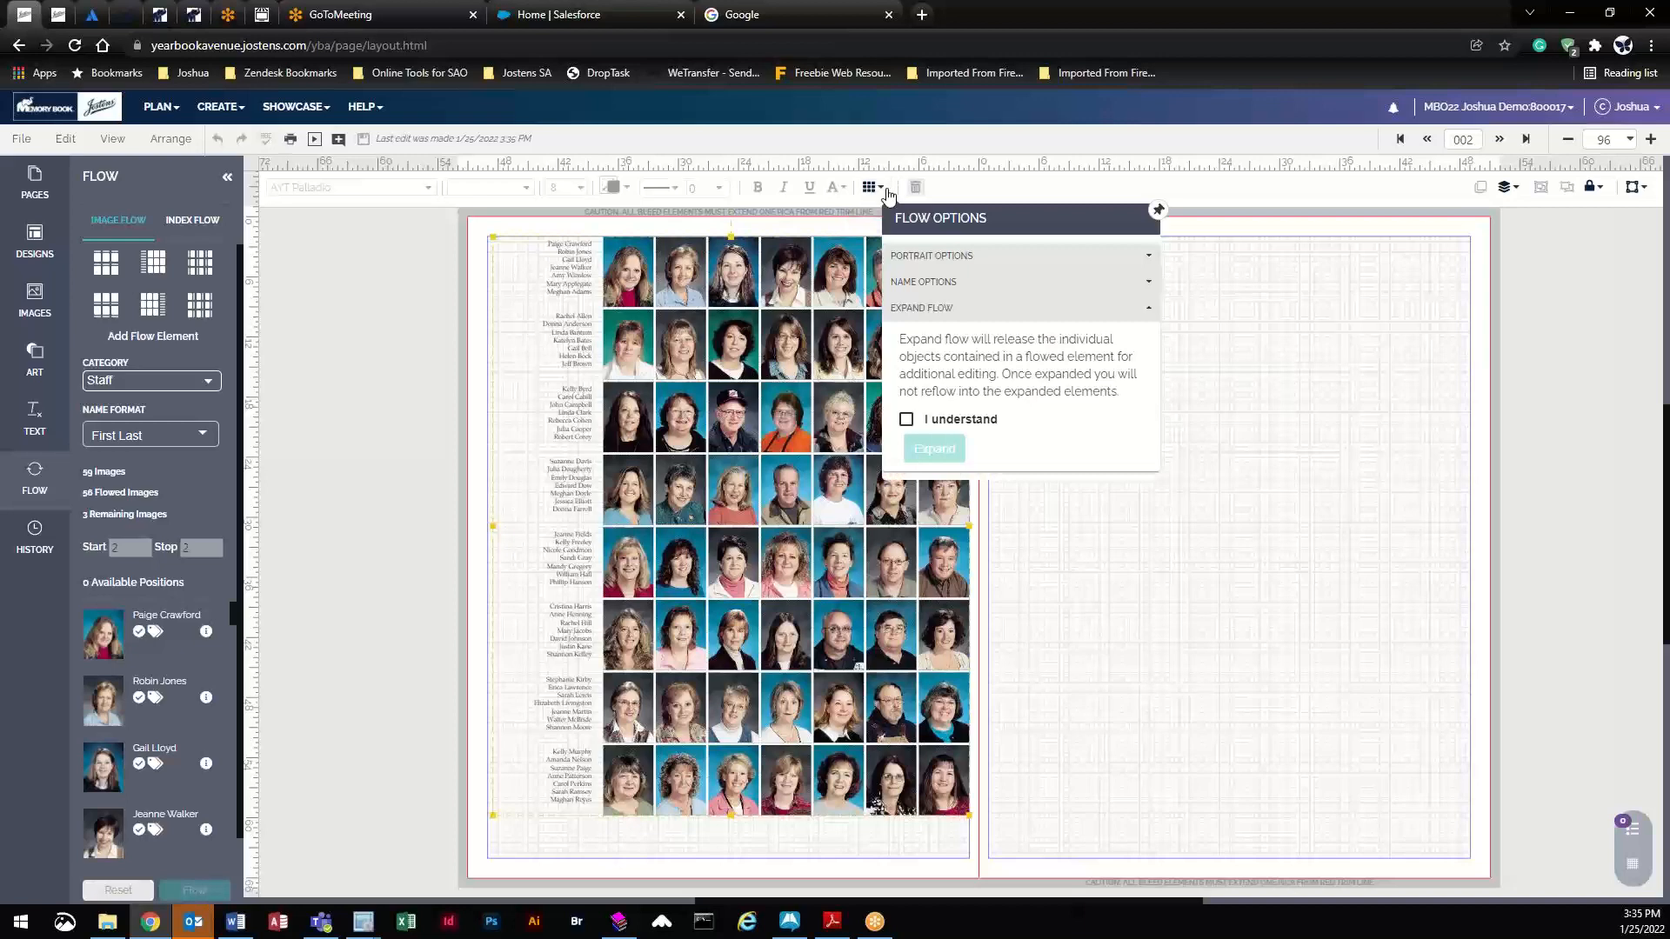
left_click(907, 421)
left_click(933, 450)
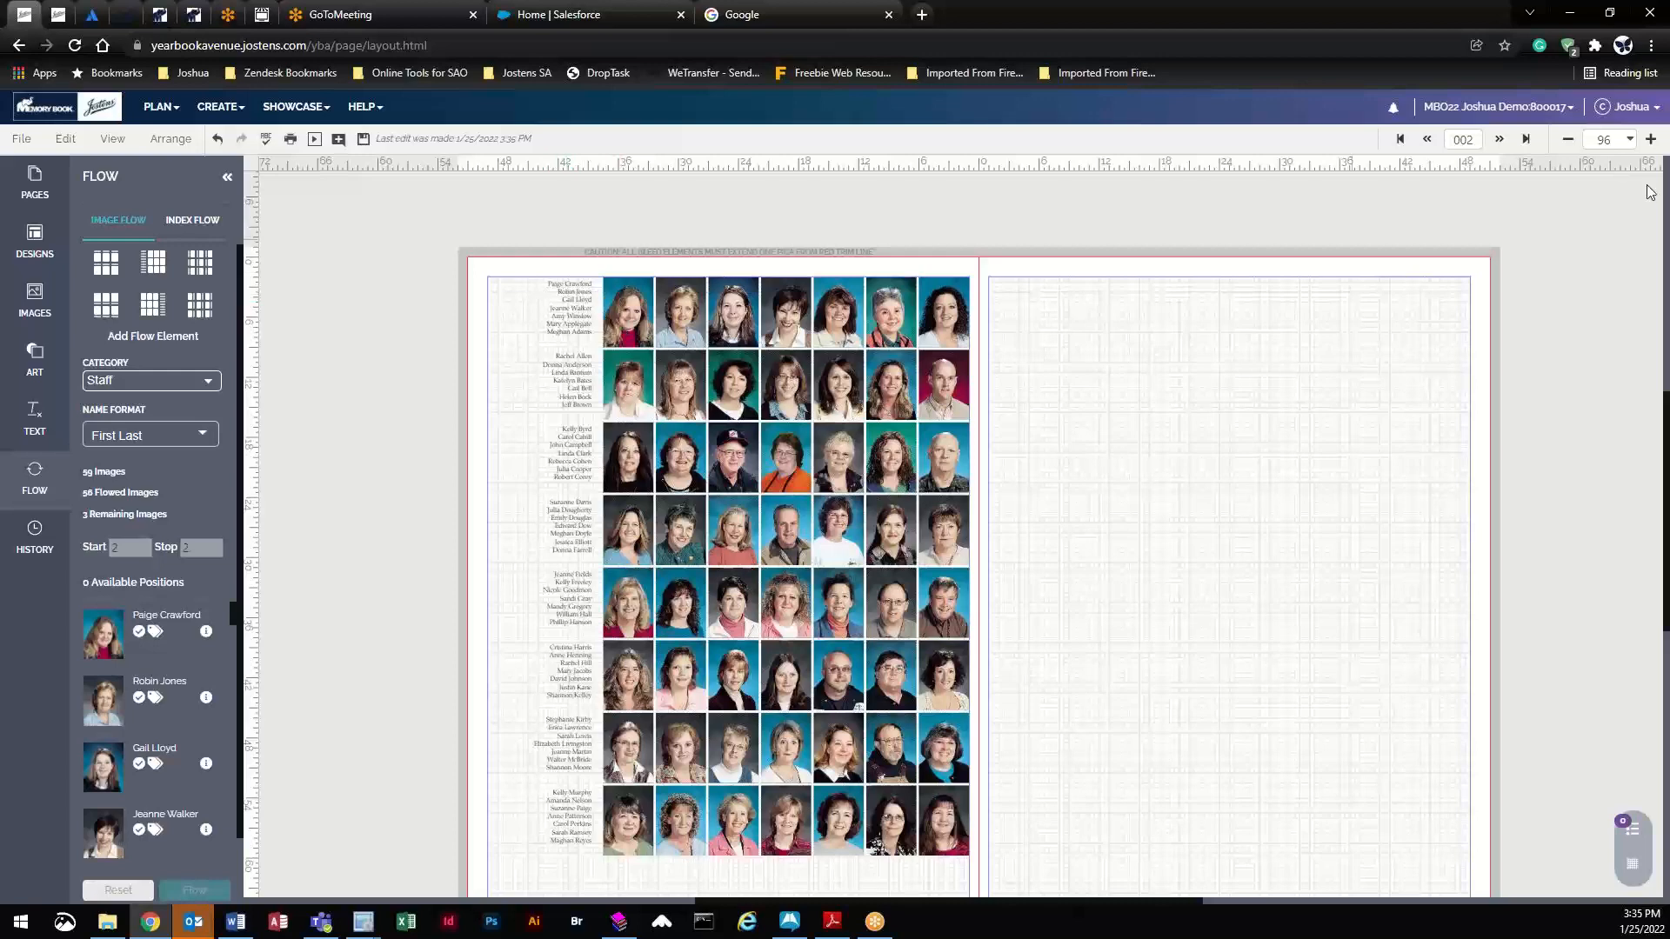
- Zoom to 500% and append ' - 5 Grade' to the first name in the name list
left_click(1629, 139)
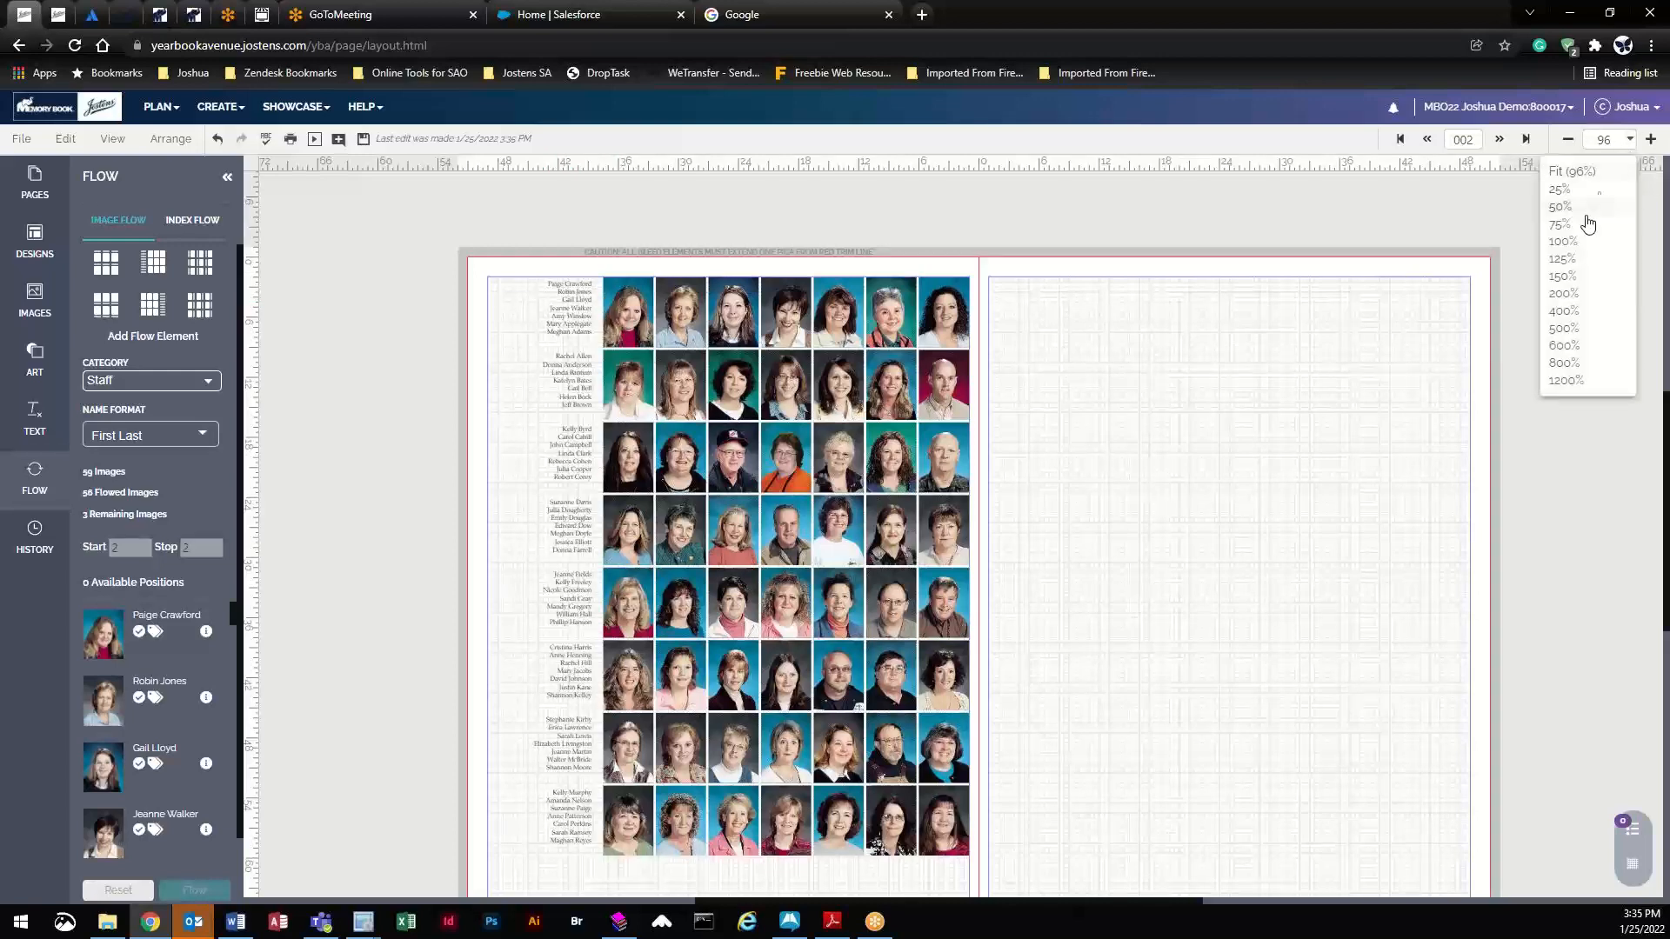
left_click(1564, 329)
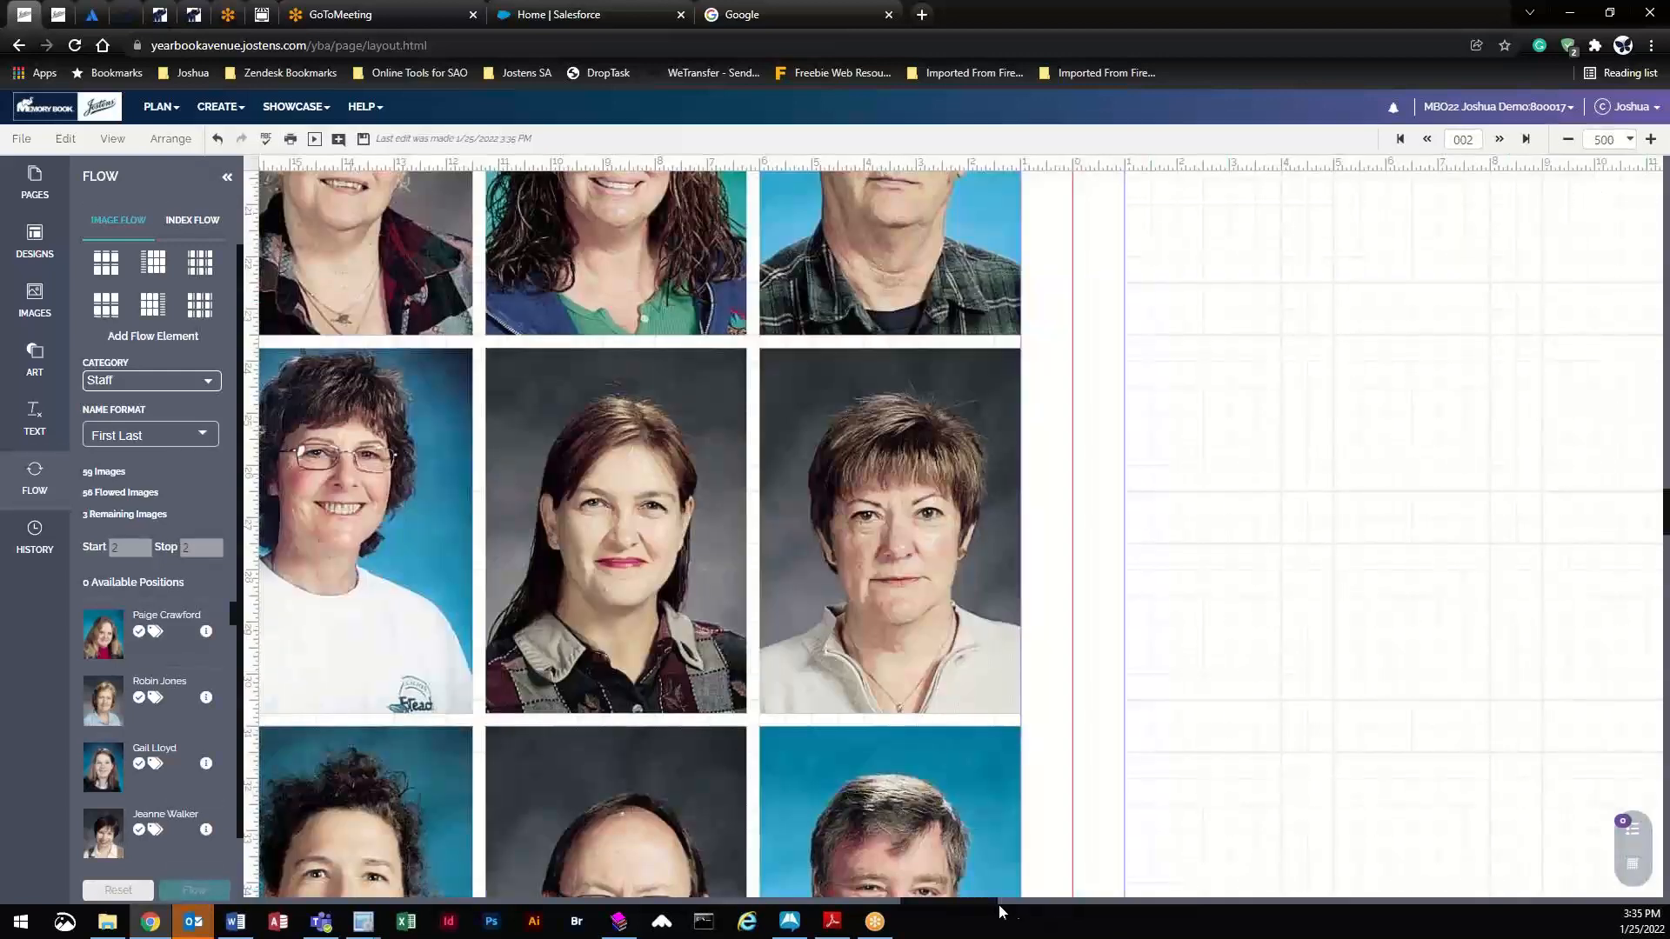
left_click_drag(989, 902, 871, 905)
left_click(717, 387)
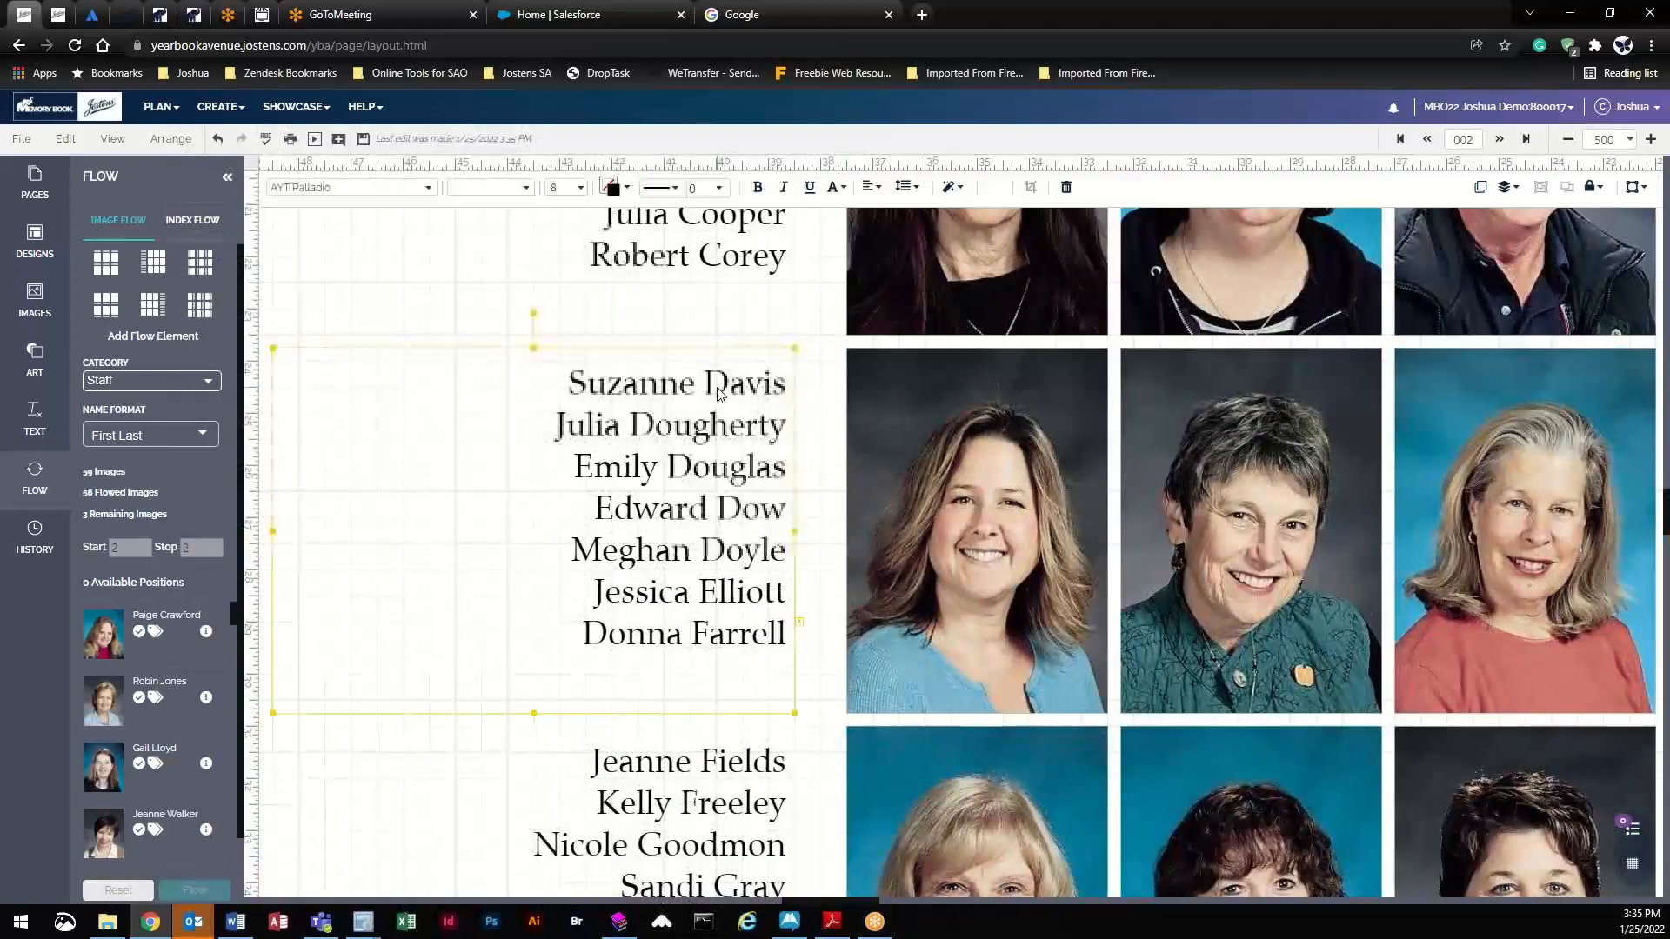
double_click(746, 381)
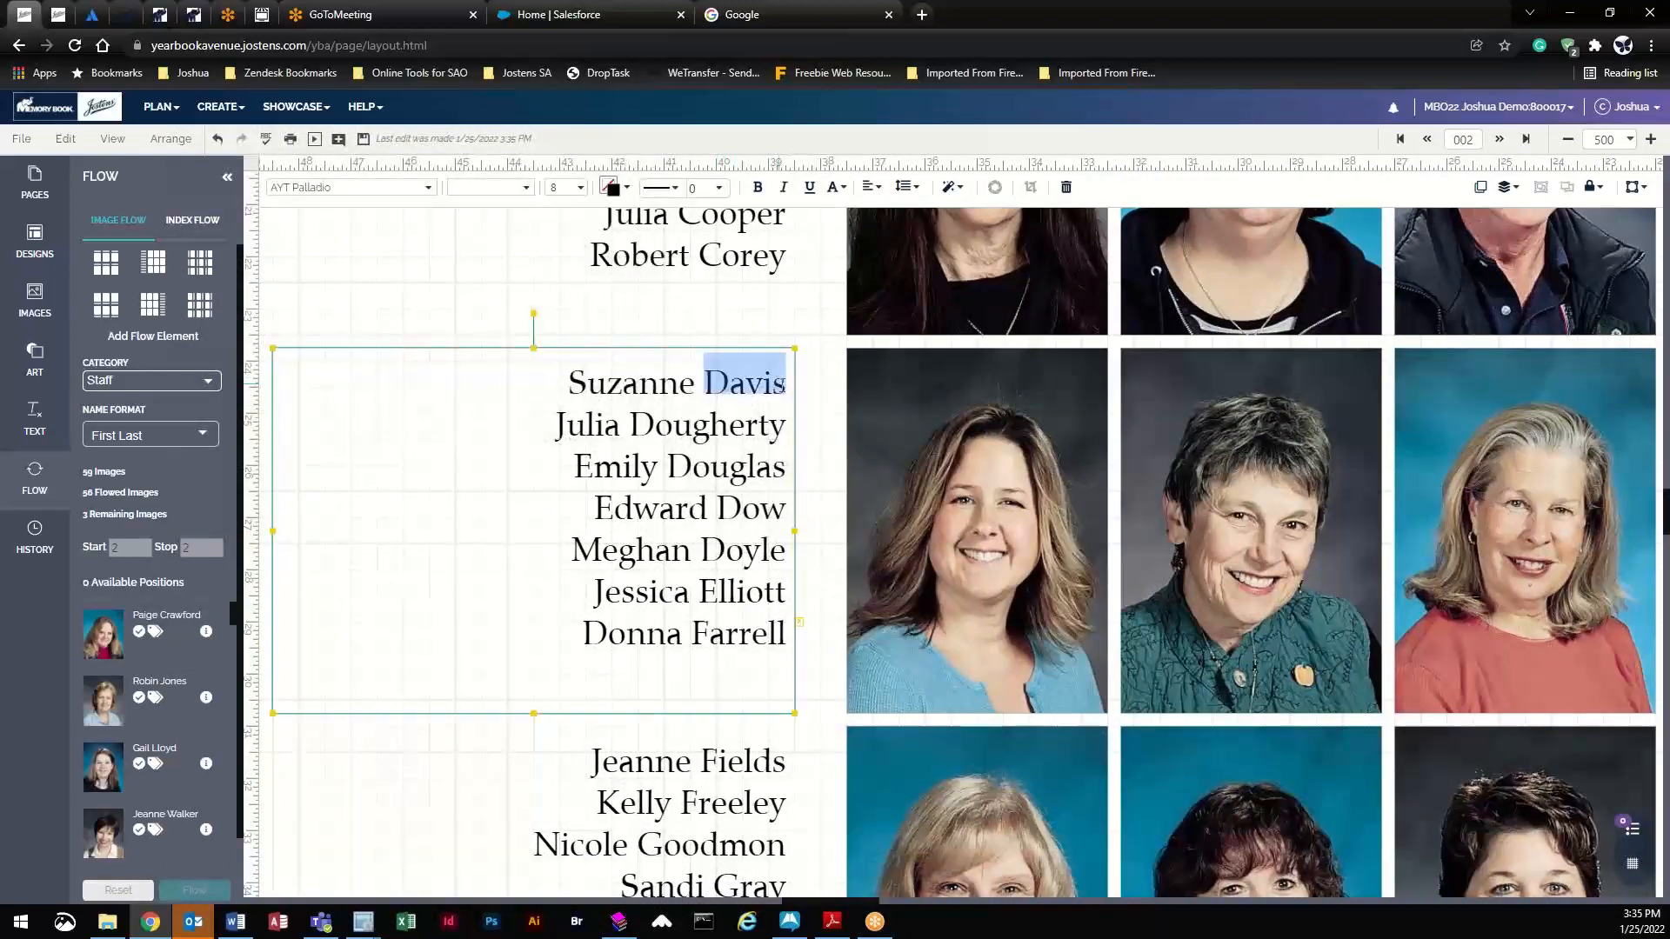
left_click(783, 385)
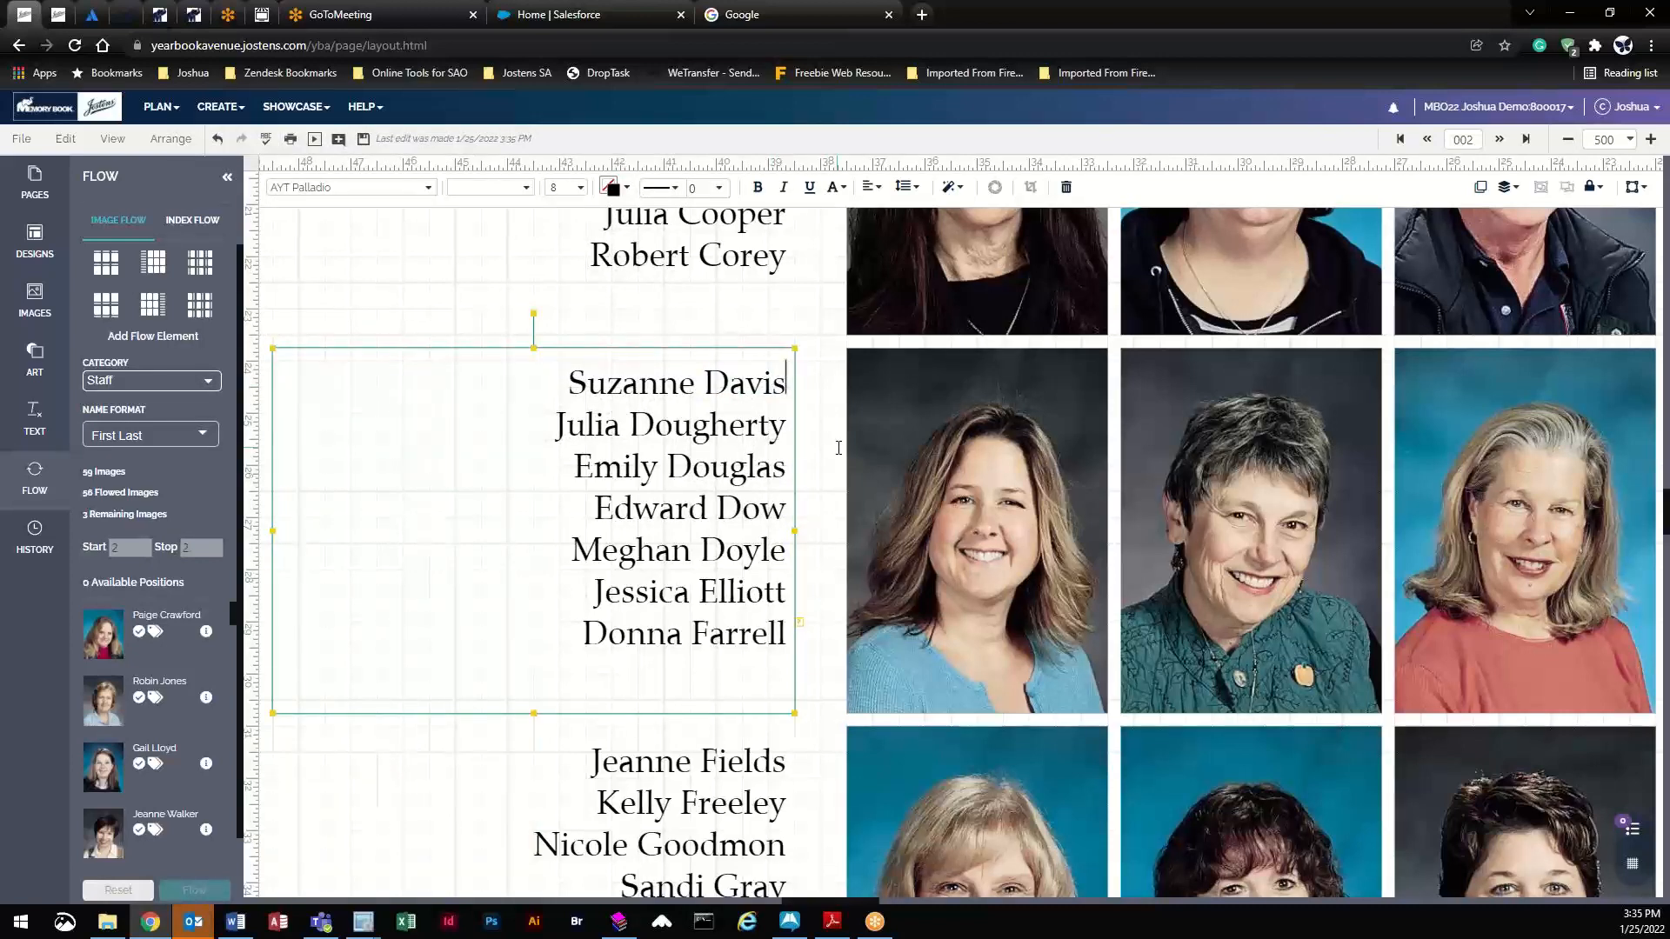
type("-")
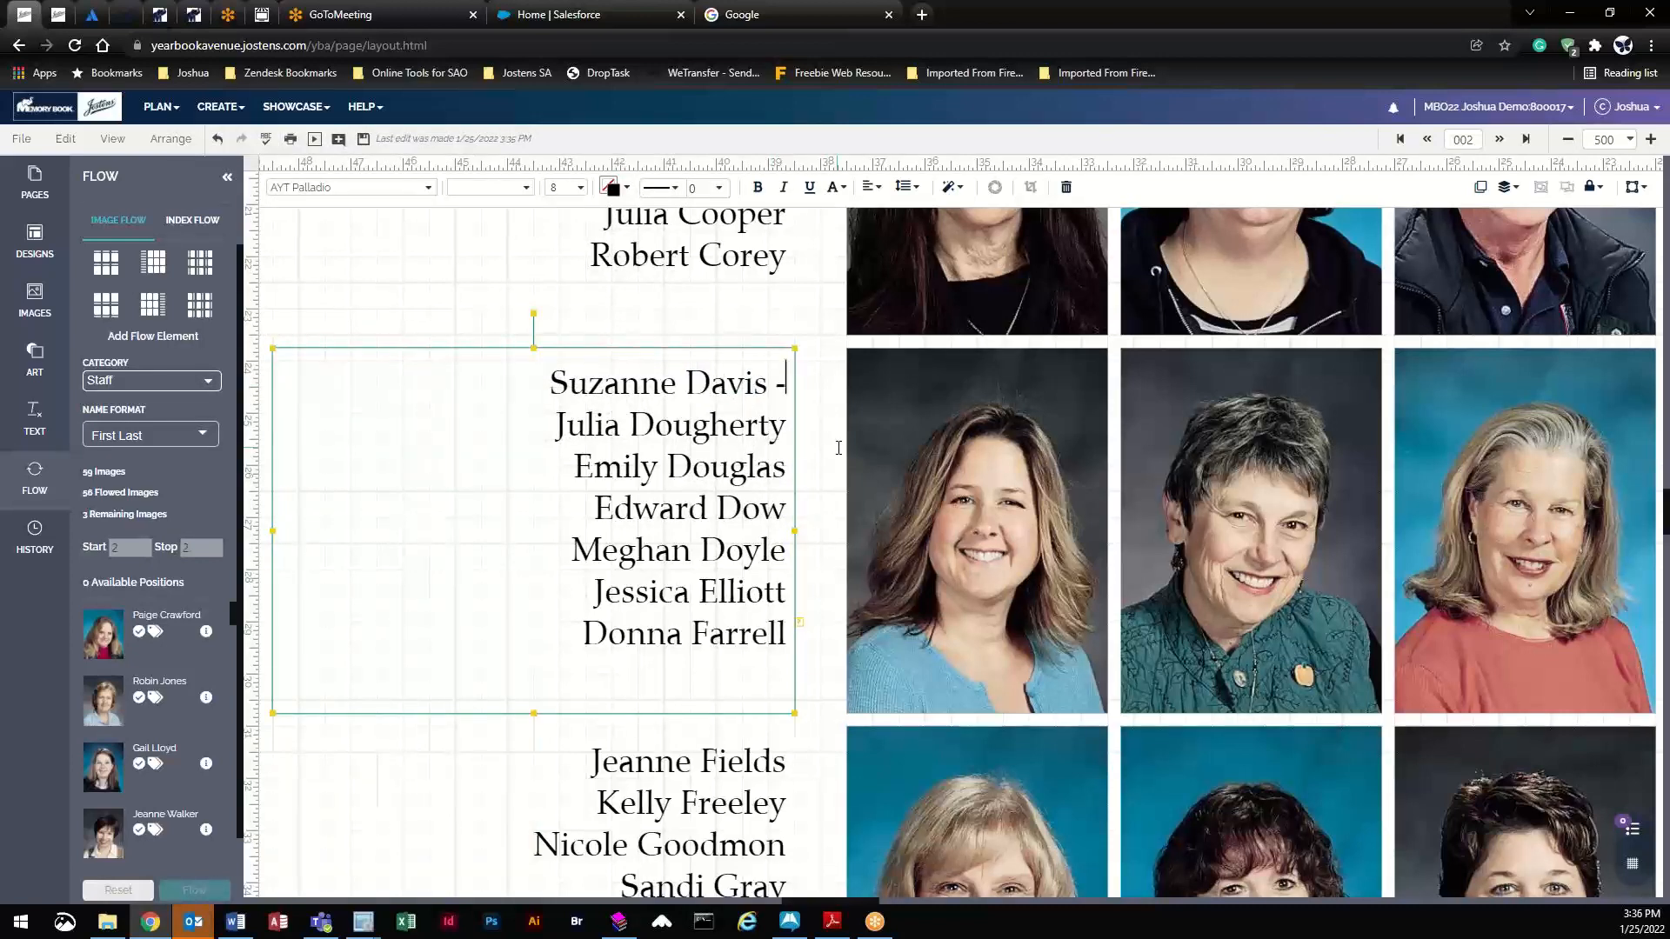
type(" 5")
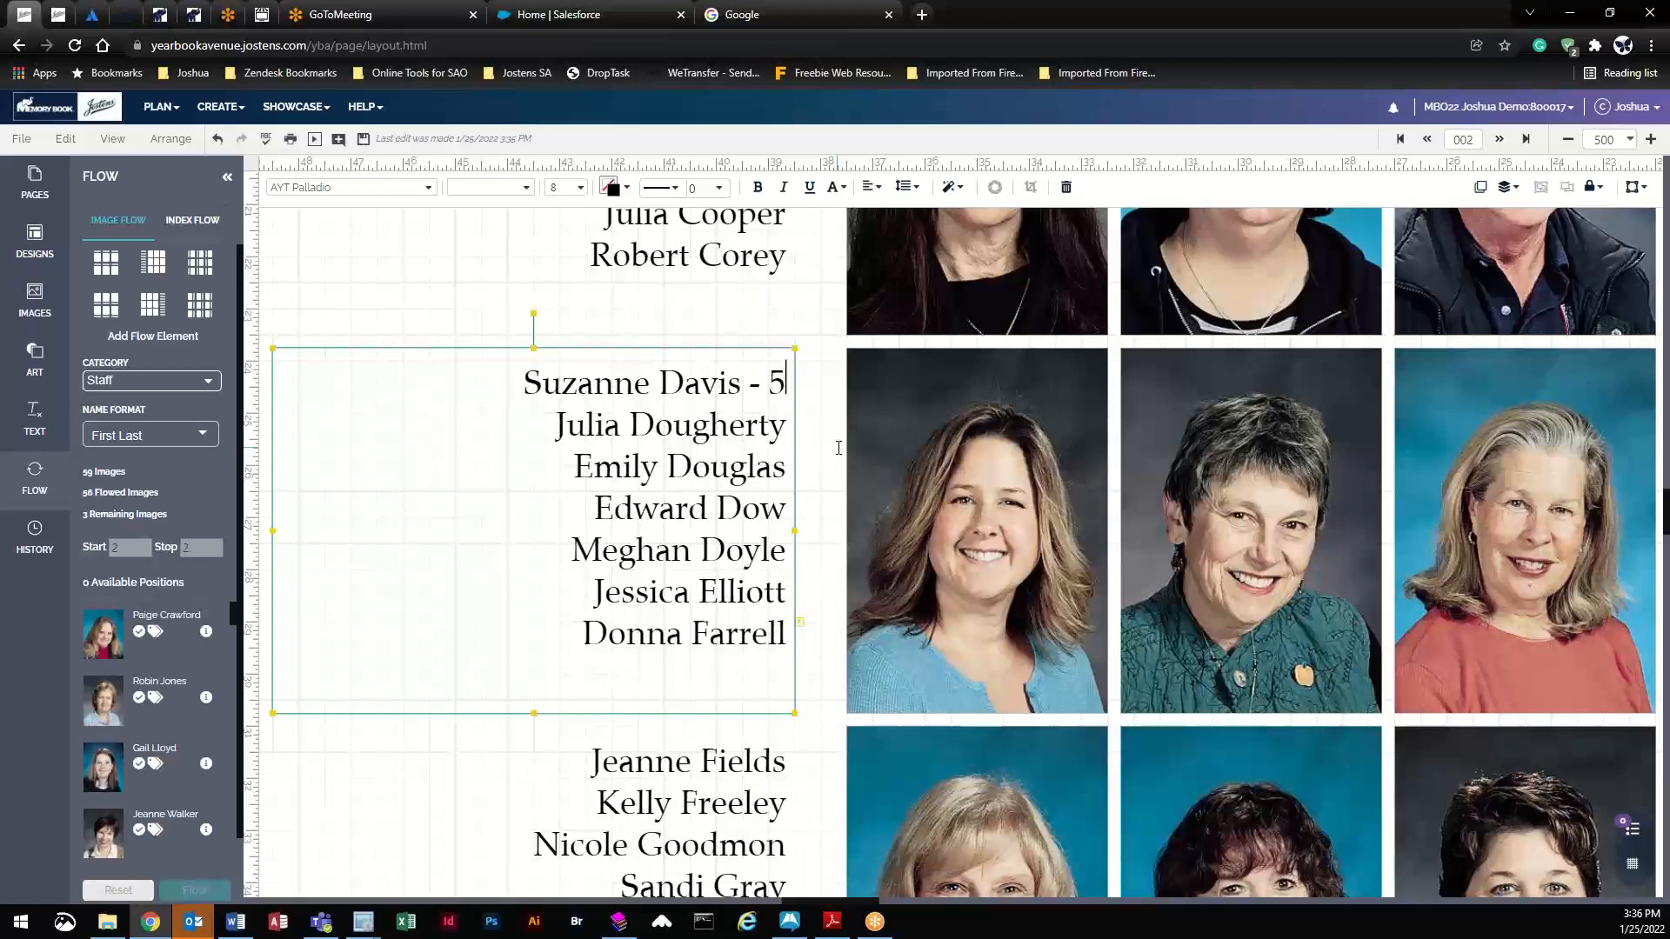
type("Q")
key("BackSpace")
type("Grade")
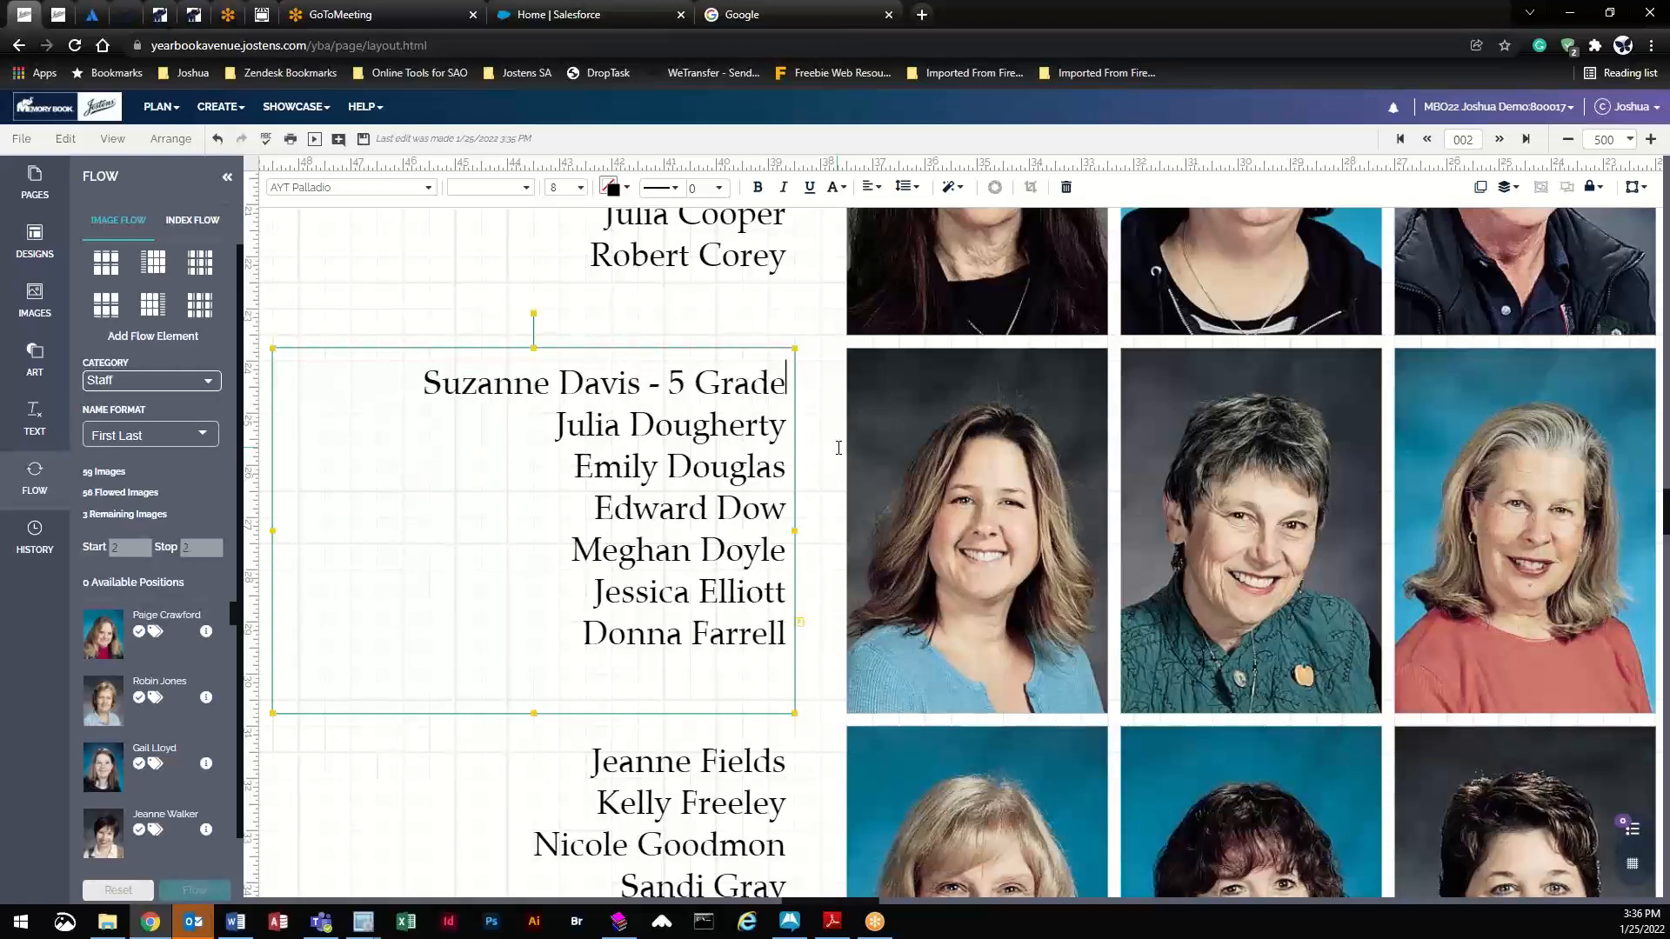
- Append ' - Title 1' to the second name line and save the spread
left_click(454, 773)
left_click(689, 389)
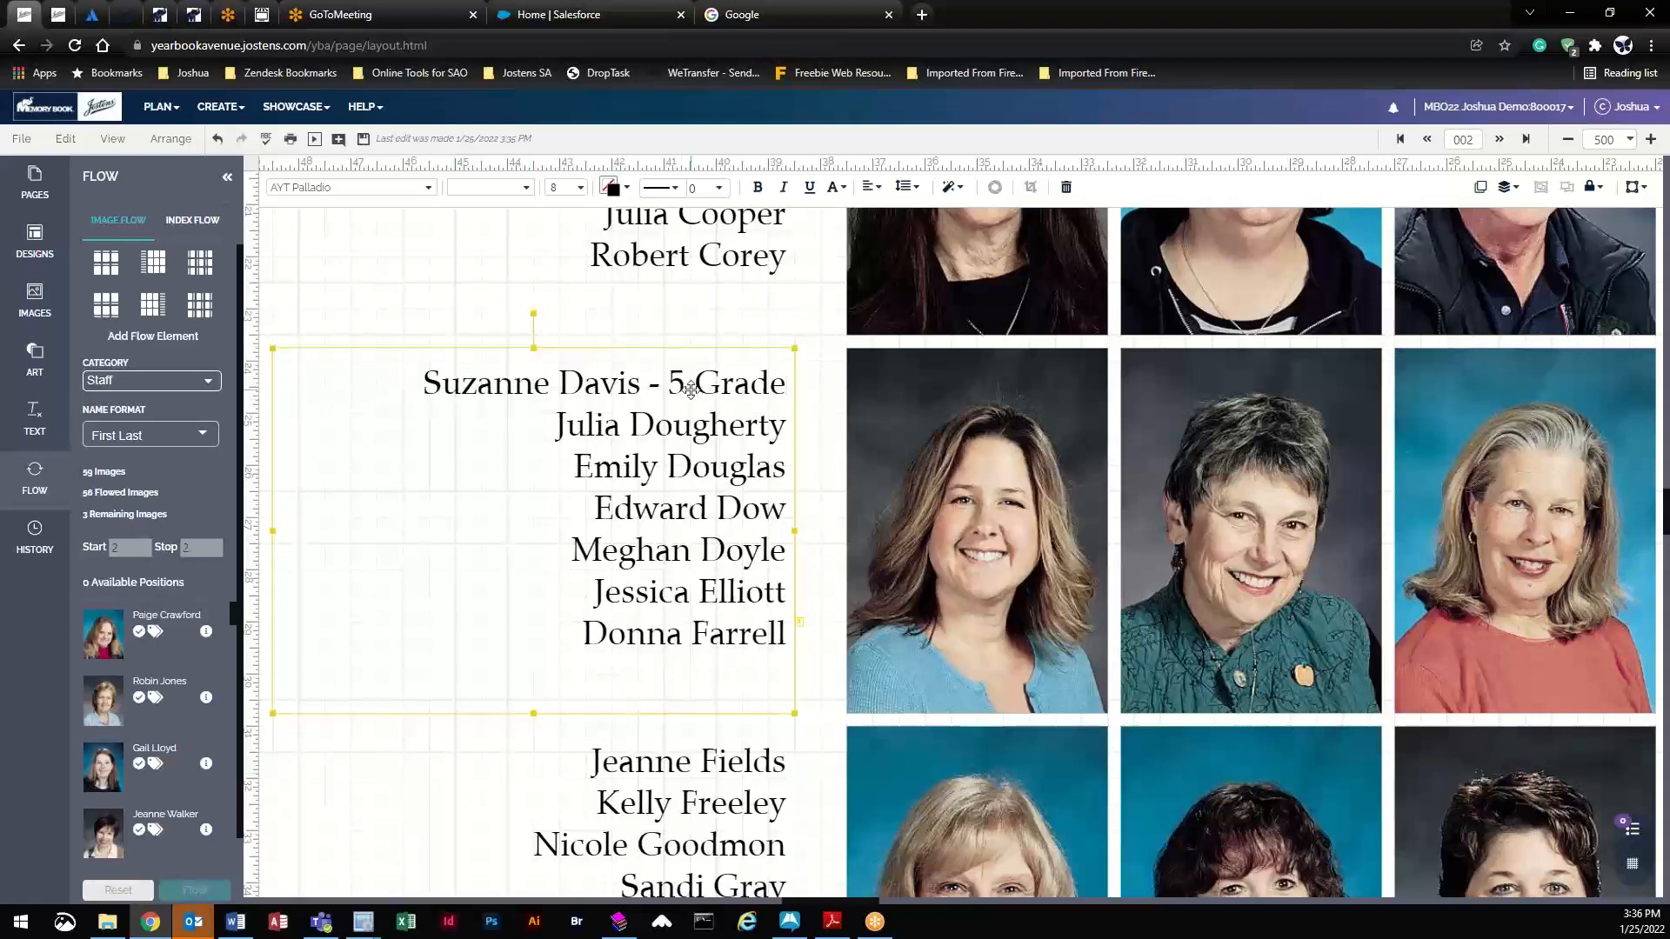
double_click(783, 428)
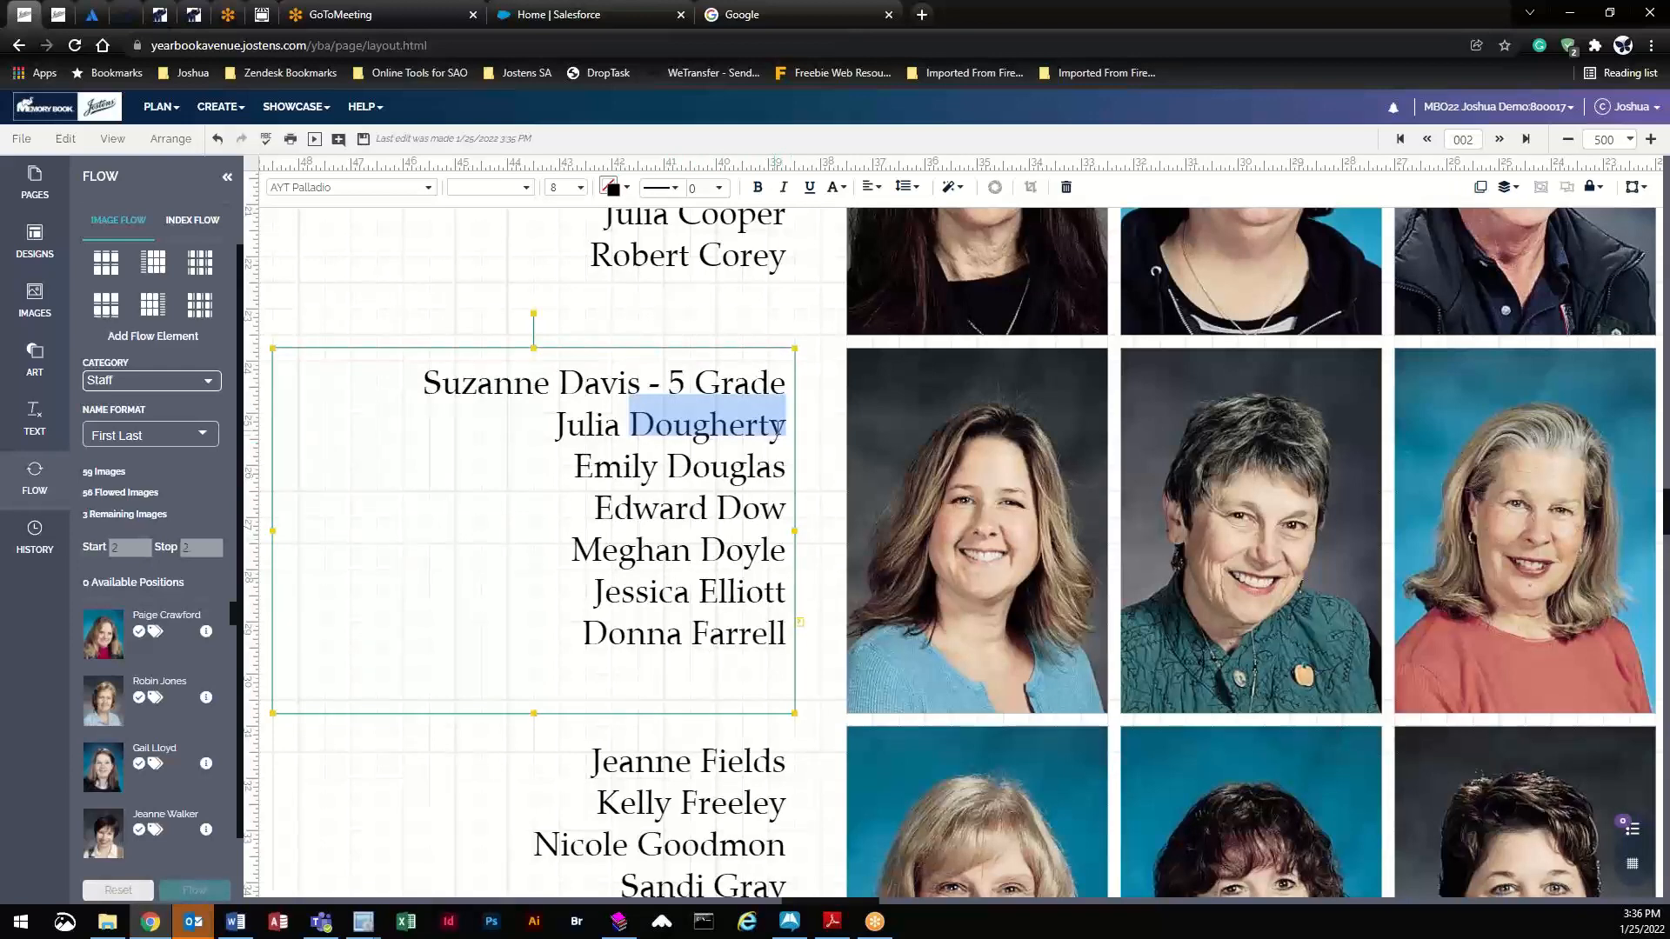
left_click(787, 426)
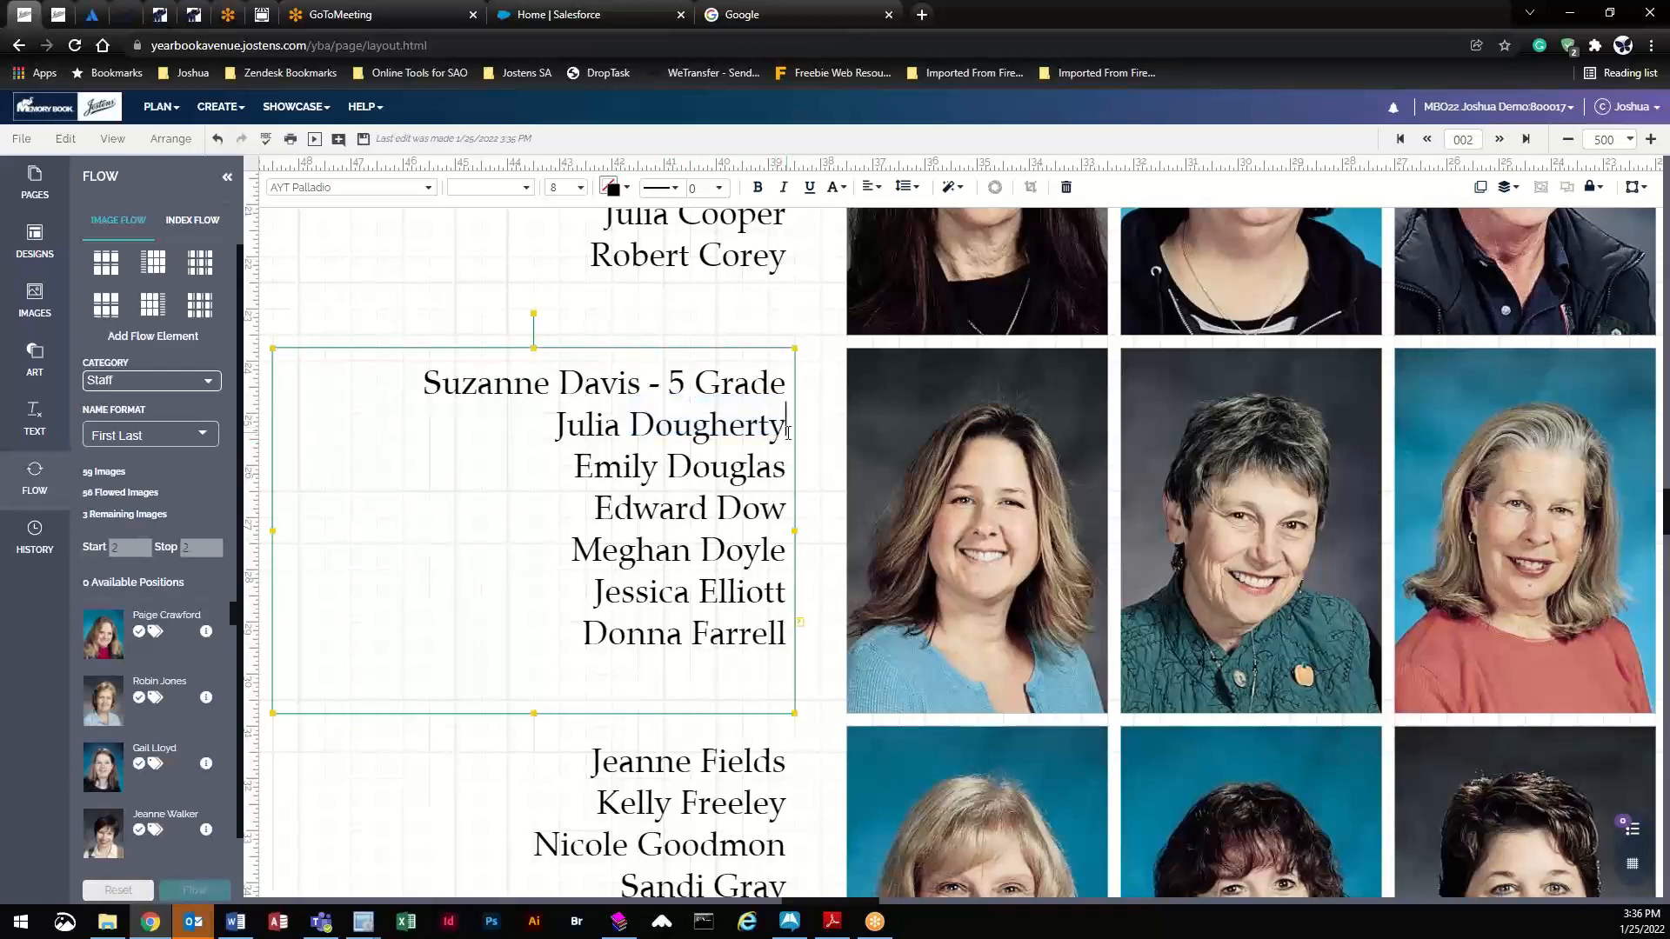
type("- Tit")
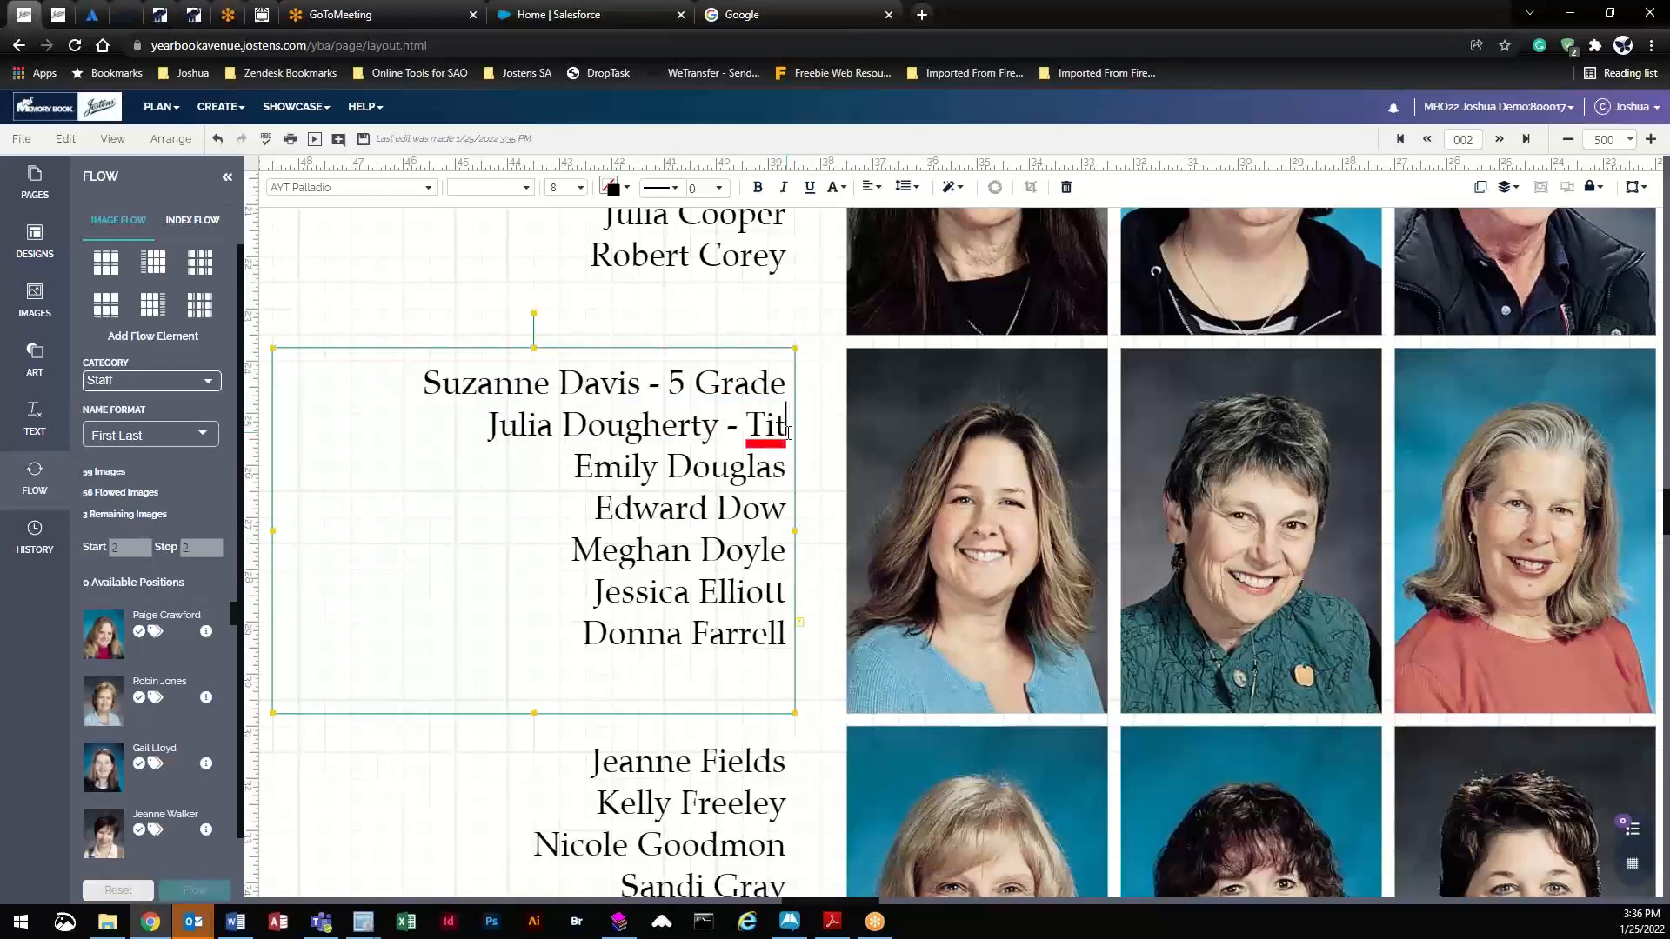
type("le 1")
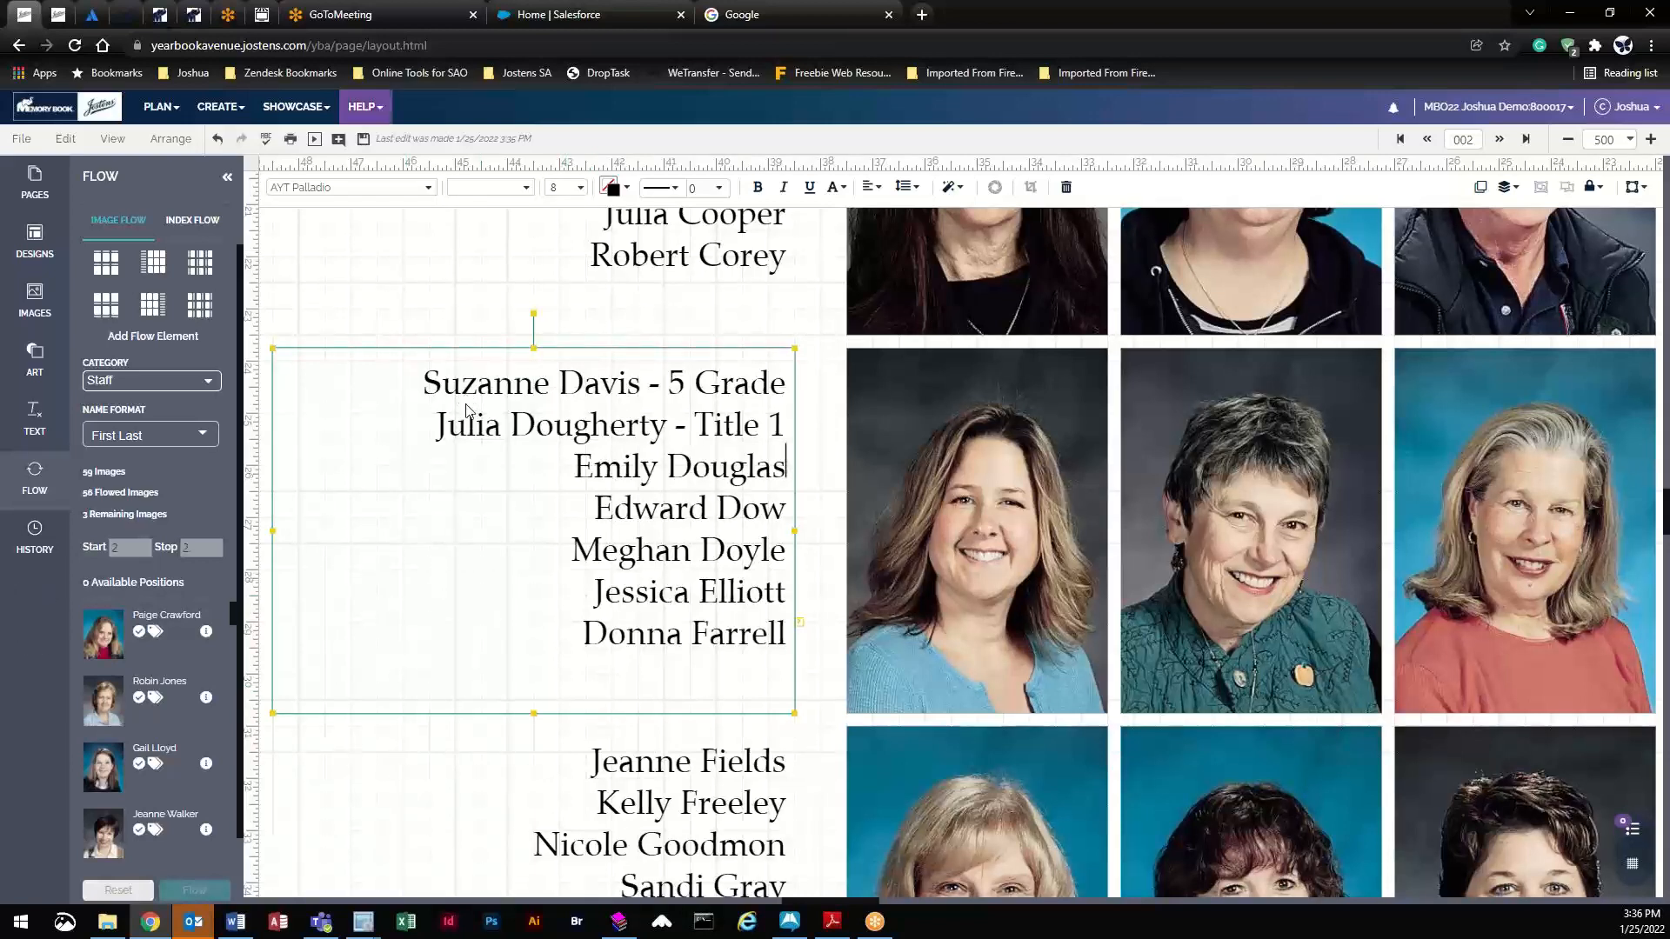
left_click(363, 141)
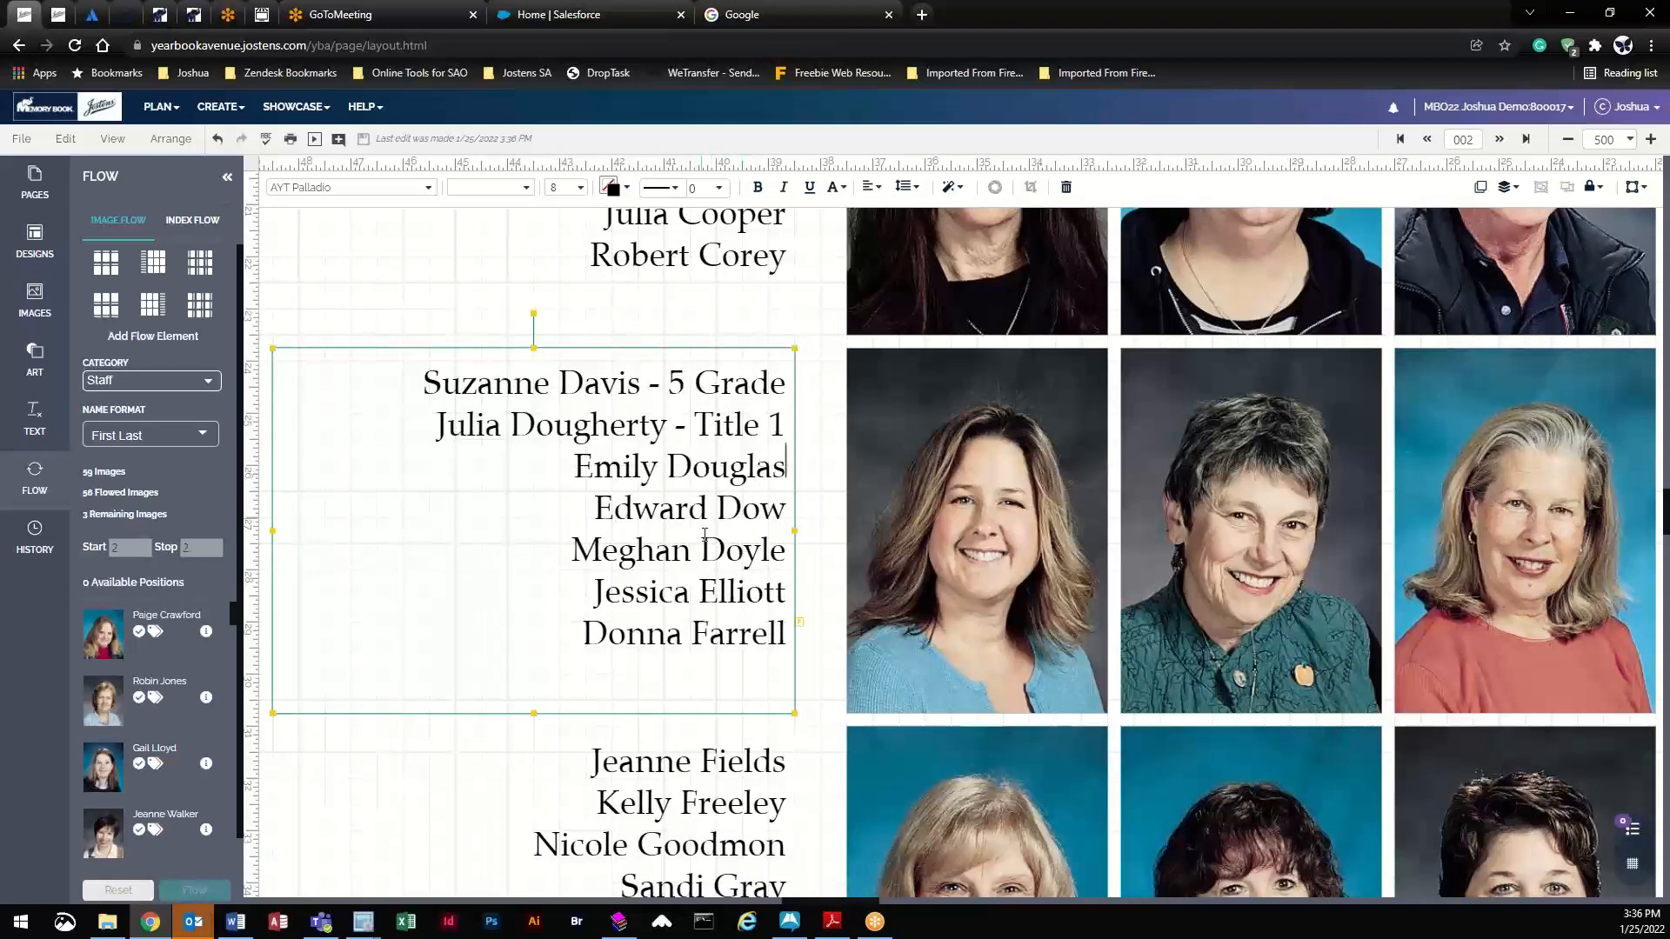
left_click(217, 143)
left_click(241, 140)
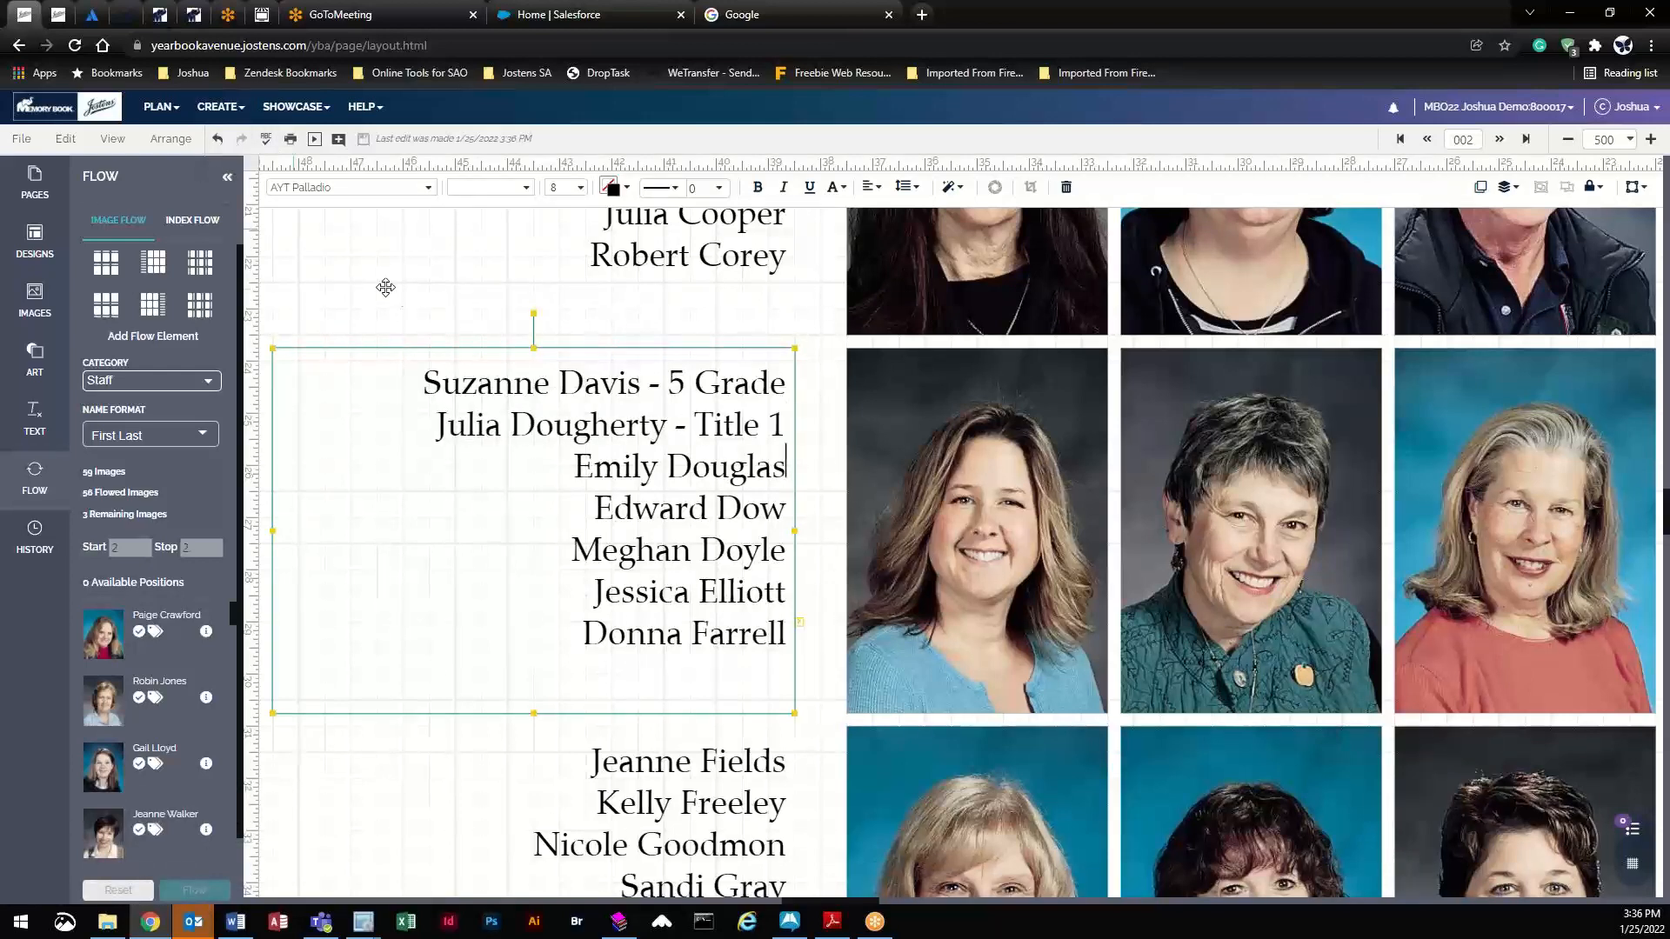
- In the Image Library, drag the NO photo placeholder from No Photo into the Dohl-3 class
left_click(220, 106)
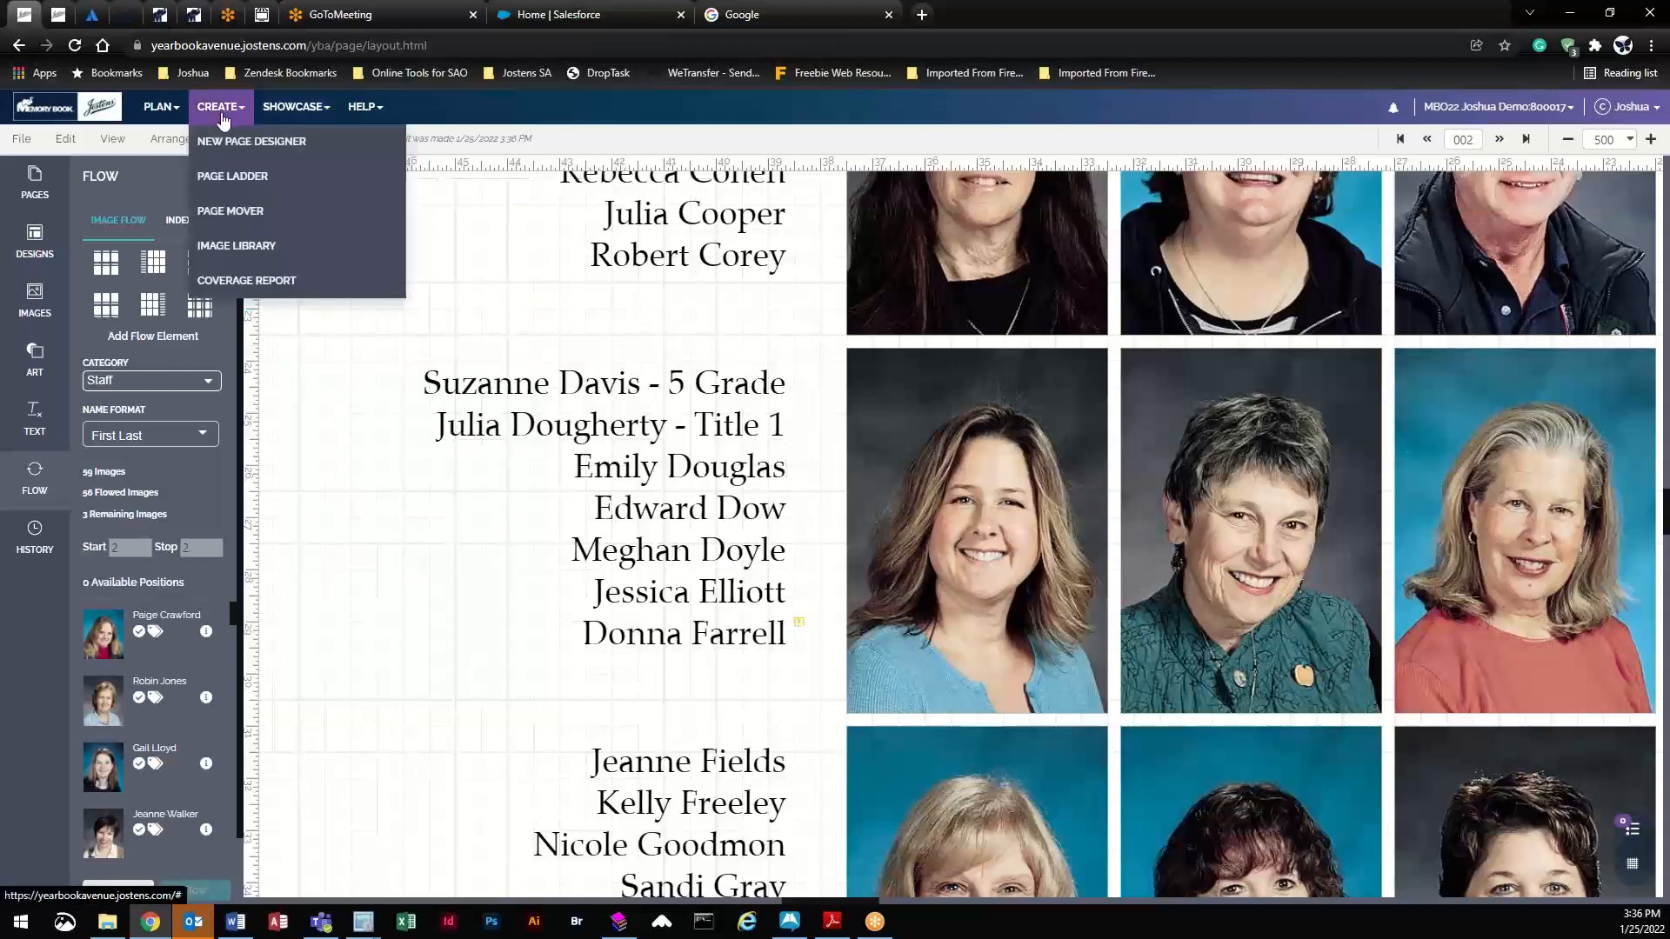
left_click(235, 246)
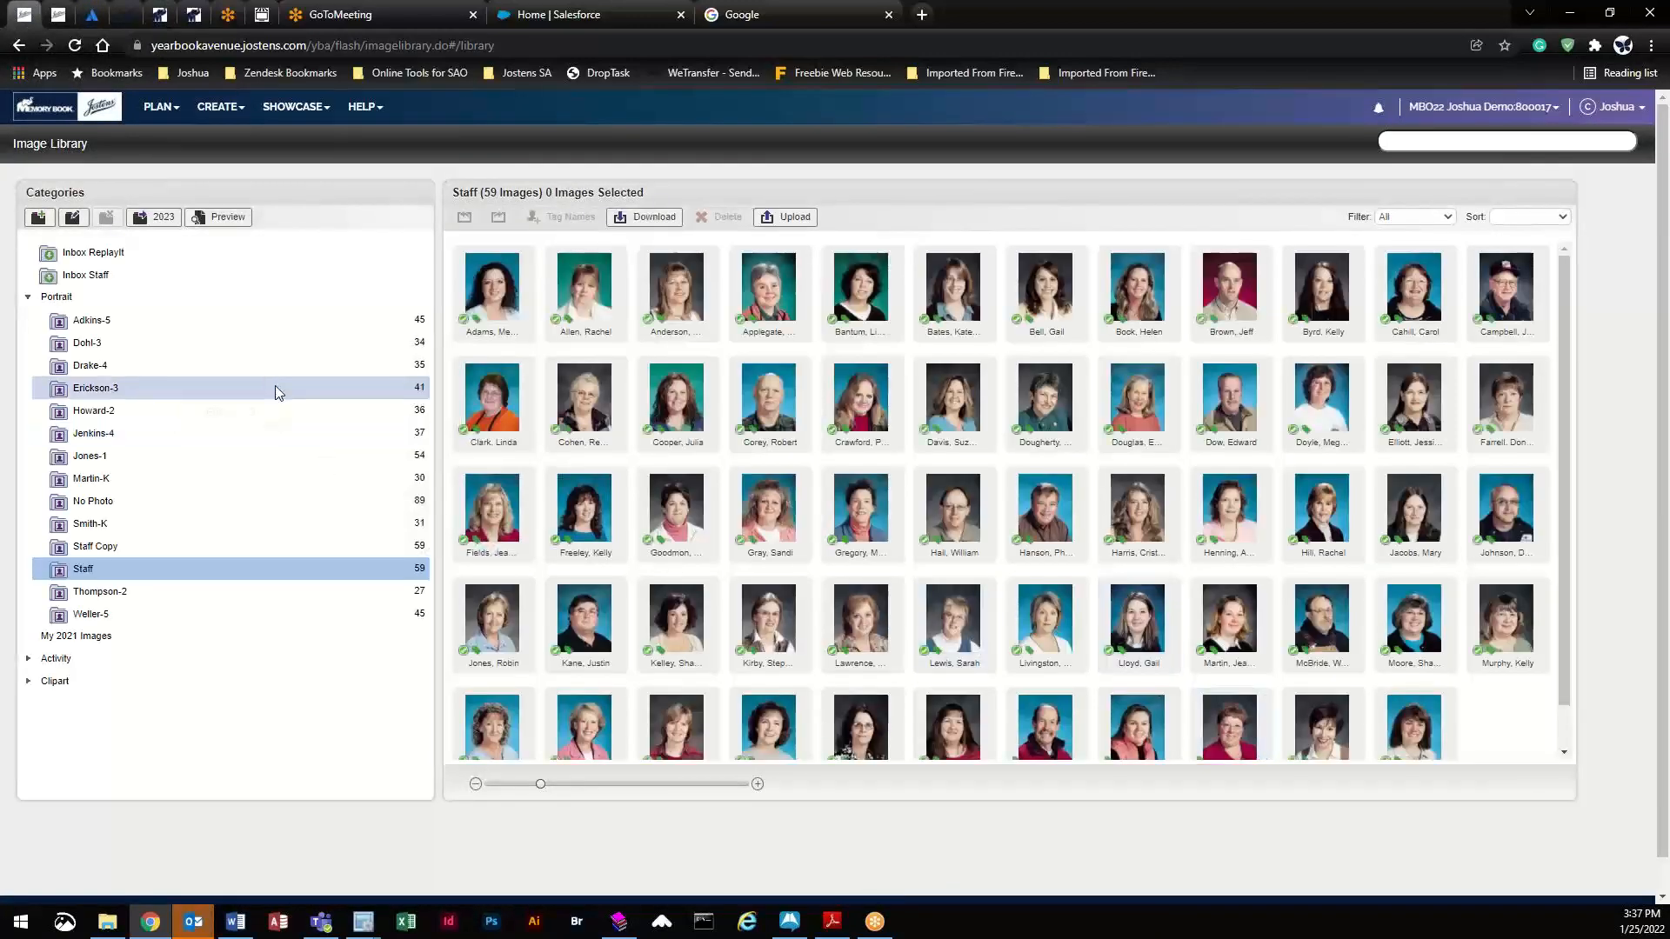
left_click(249, 325)
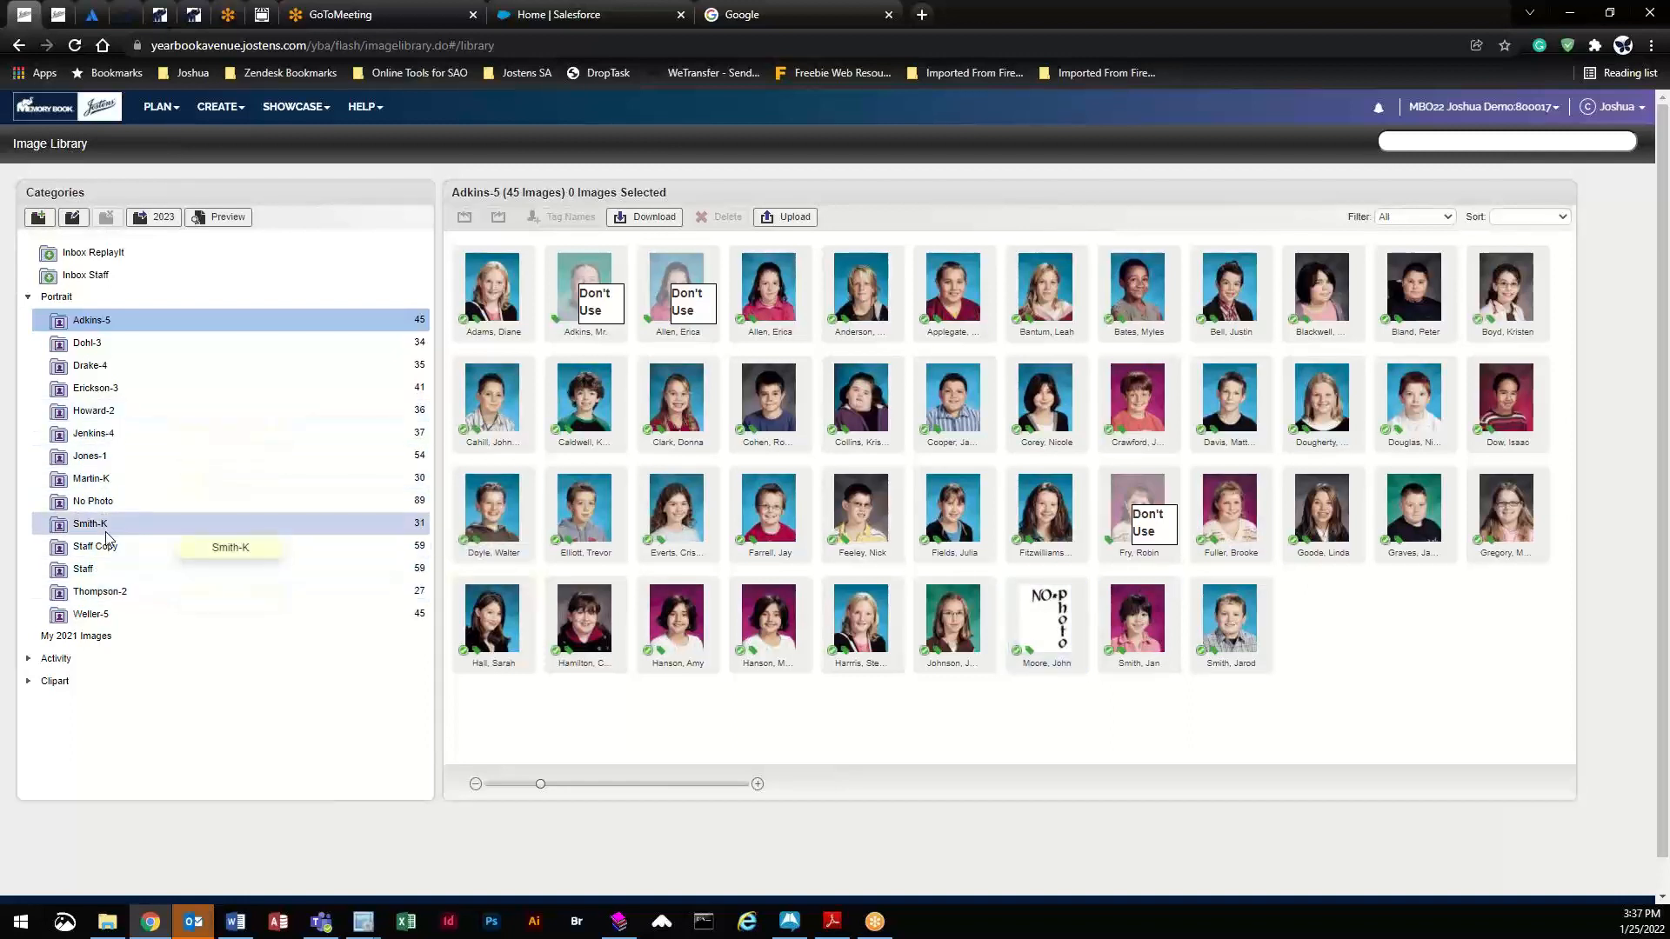
left_click(114, 503)
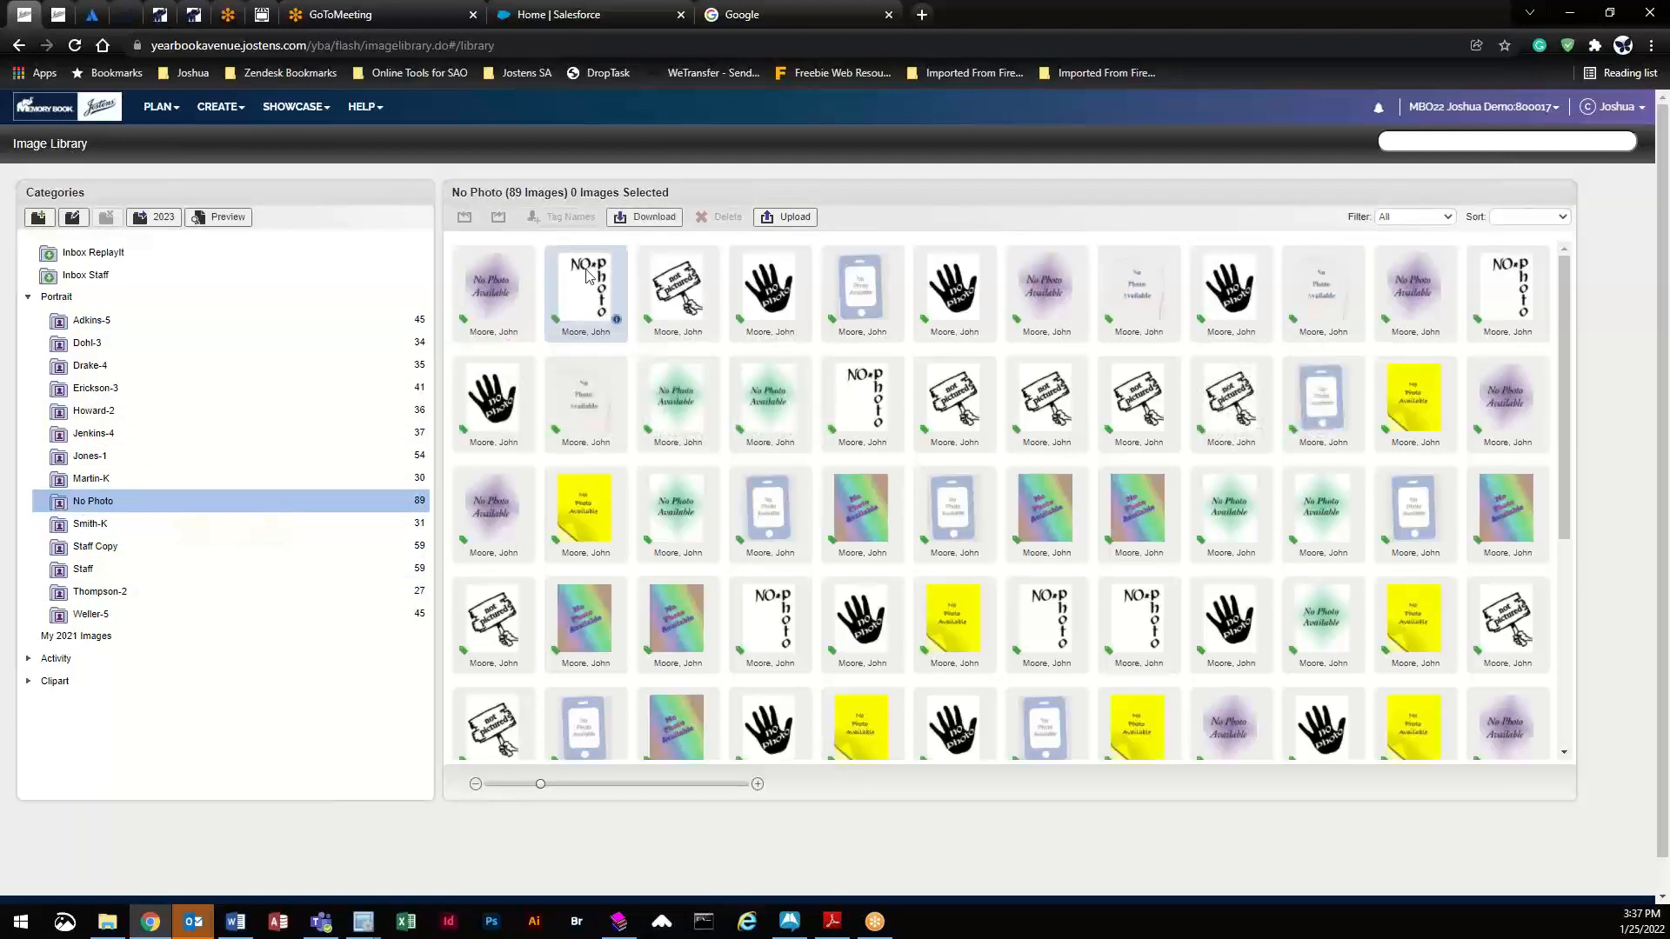
left_click_drag(586, 284, 182, 355)
left_click(181, 352)
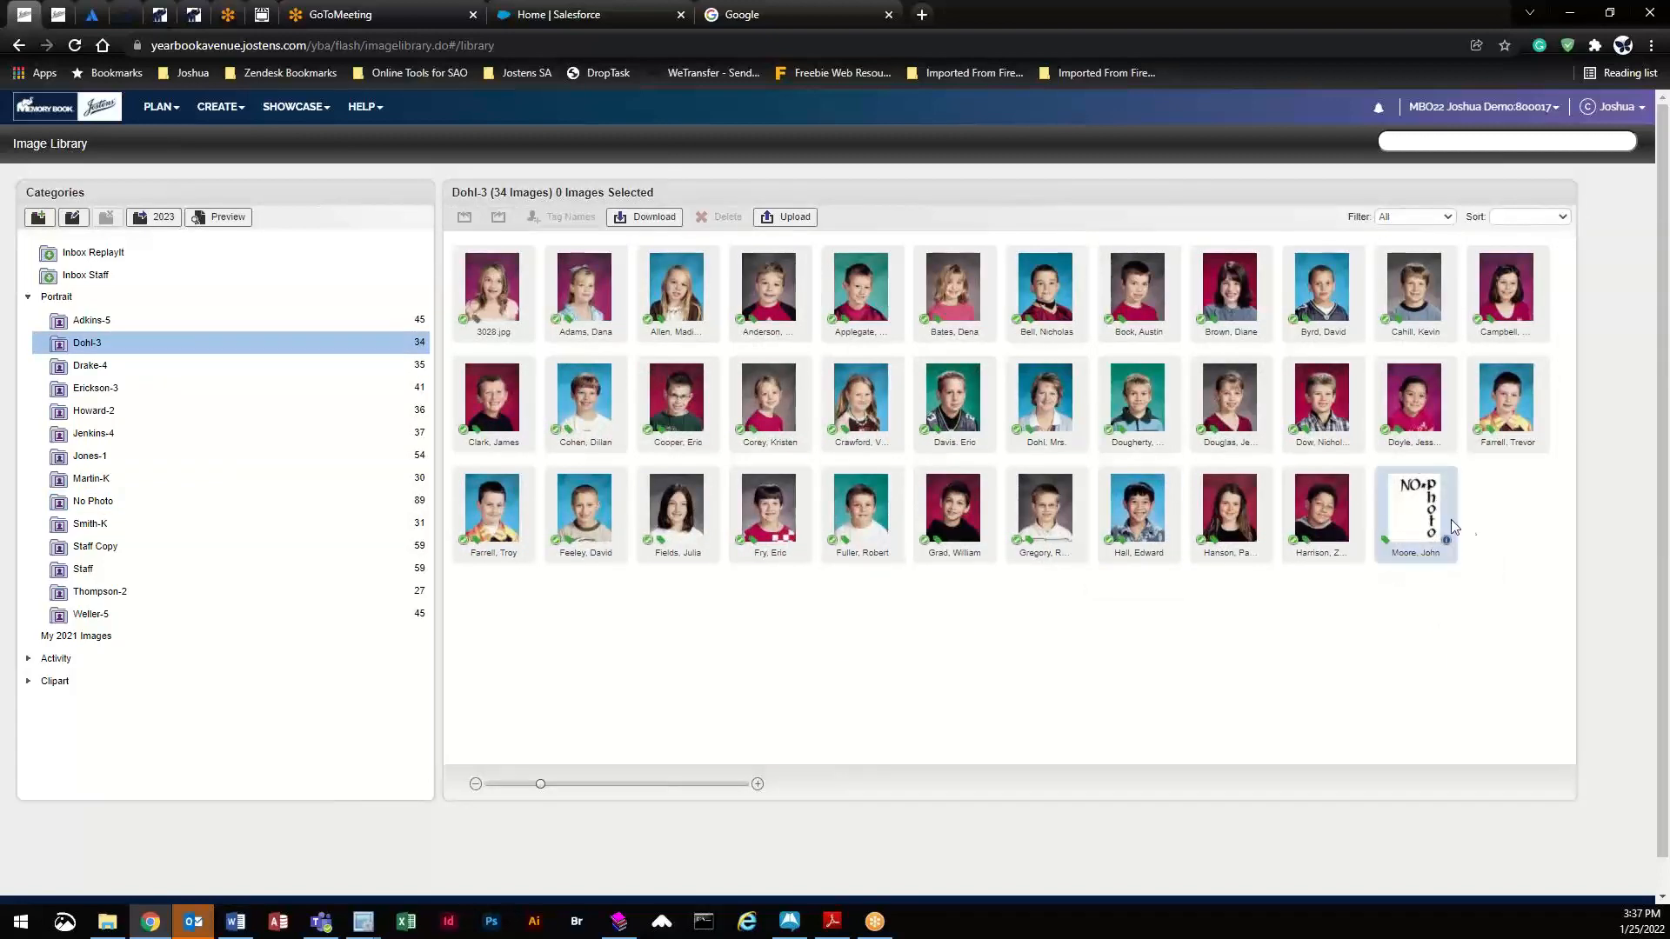
- Tag the Dohl-3 NO photo placeholder with the student's first and last name, then click Done
left_click(1446, 539)
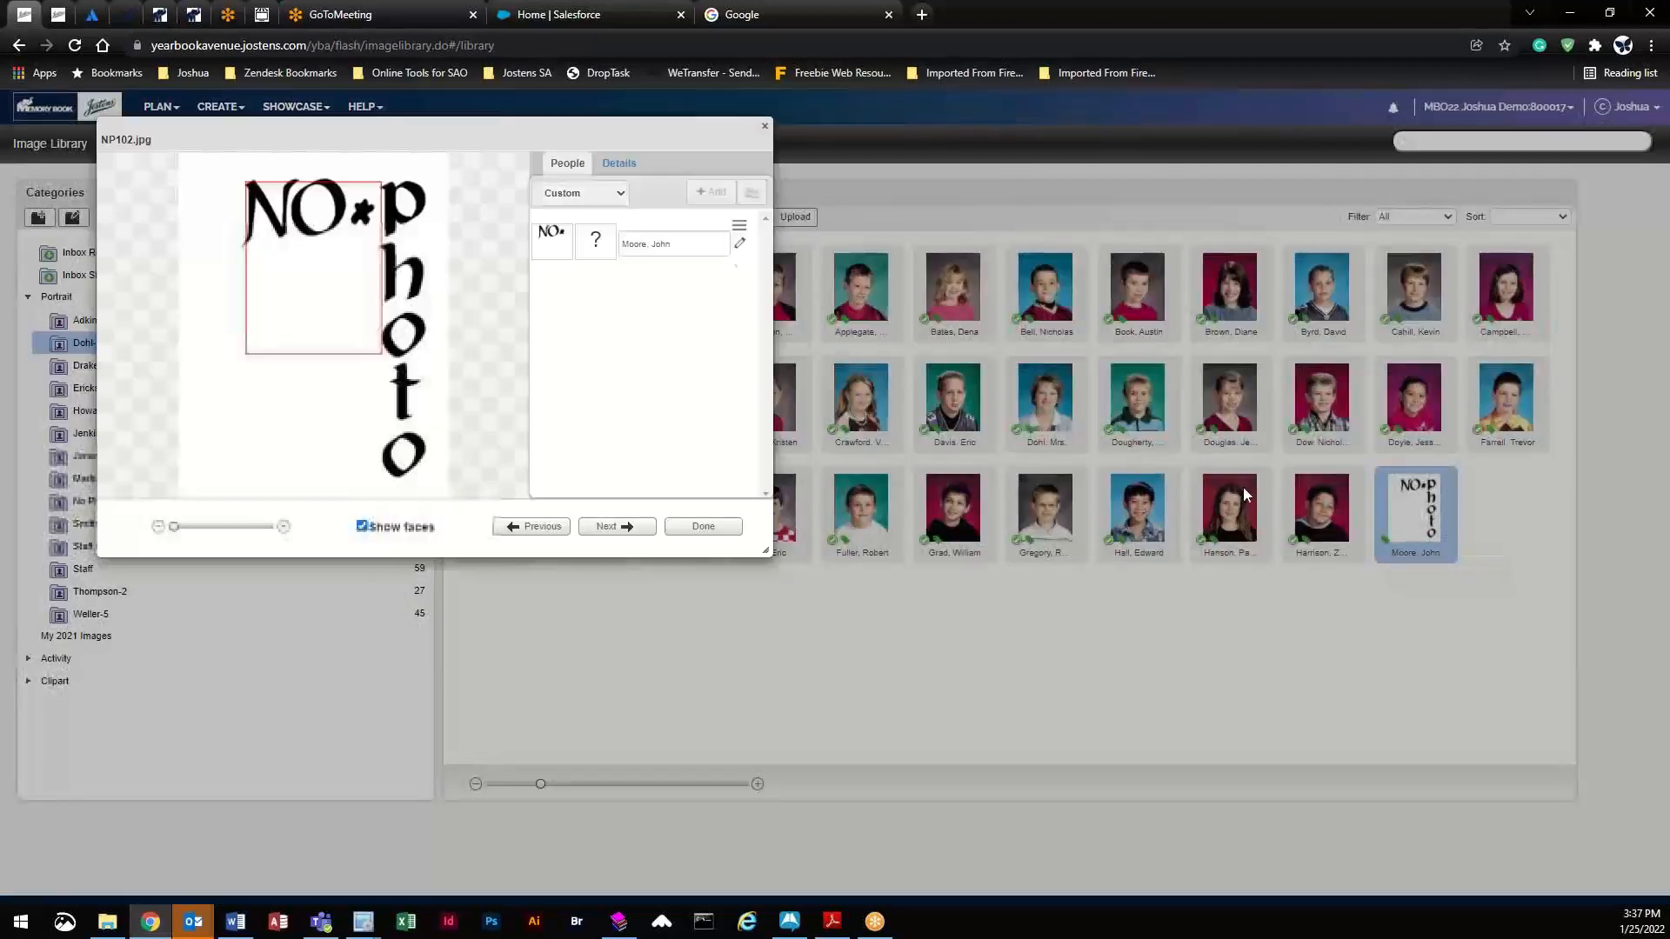
left_click(740, 250)
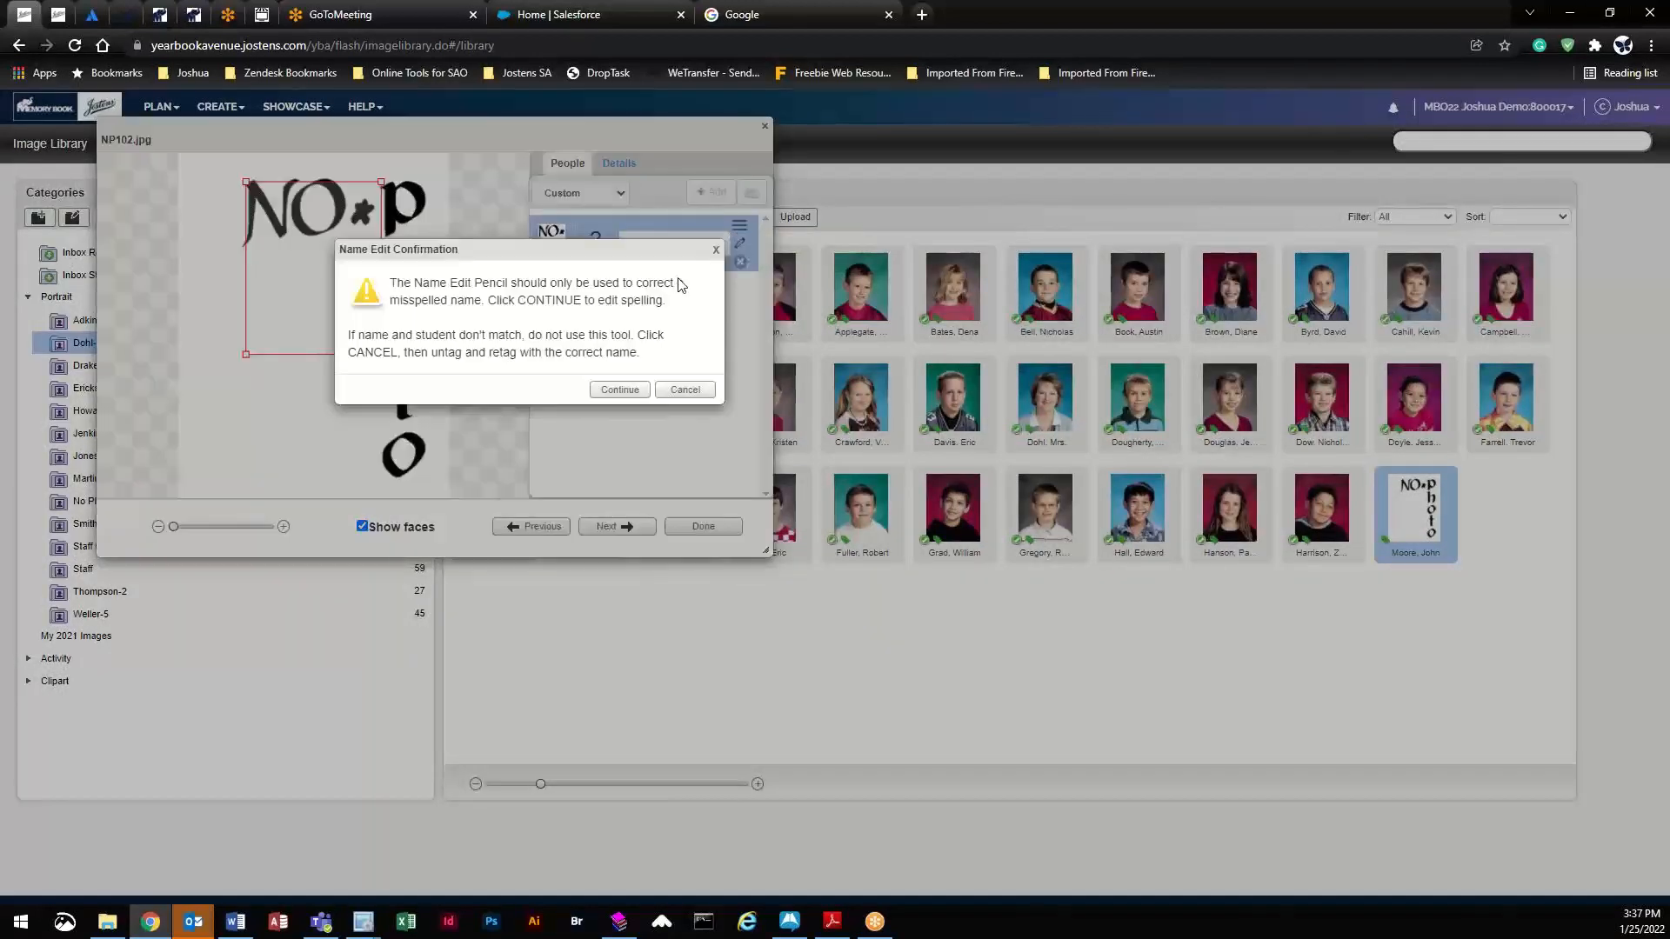
left_click(615, 393)
double_click(595, 188)
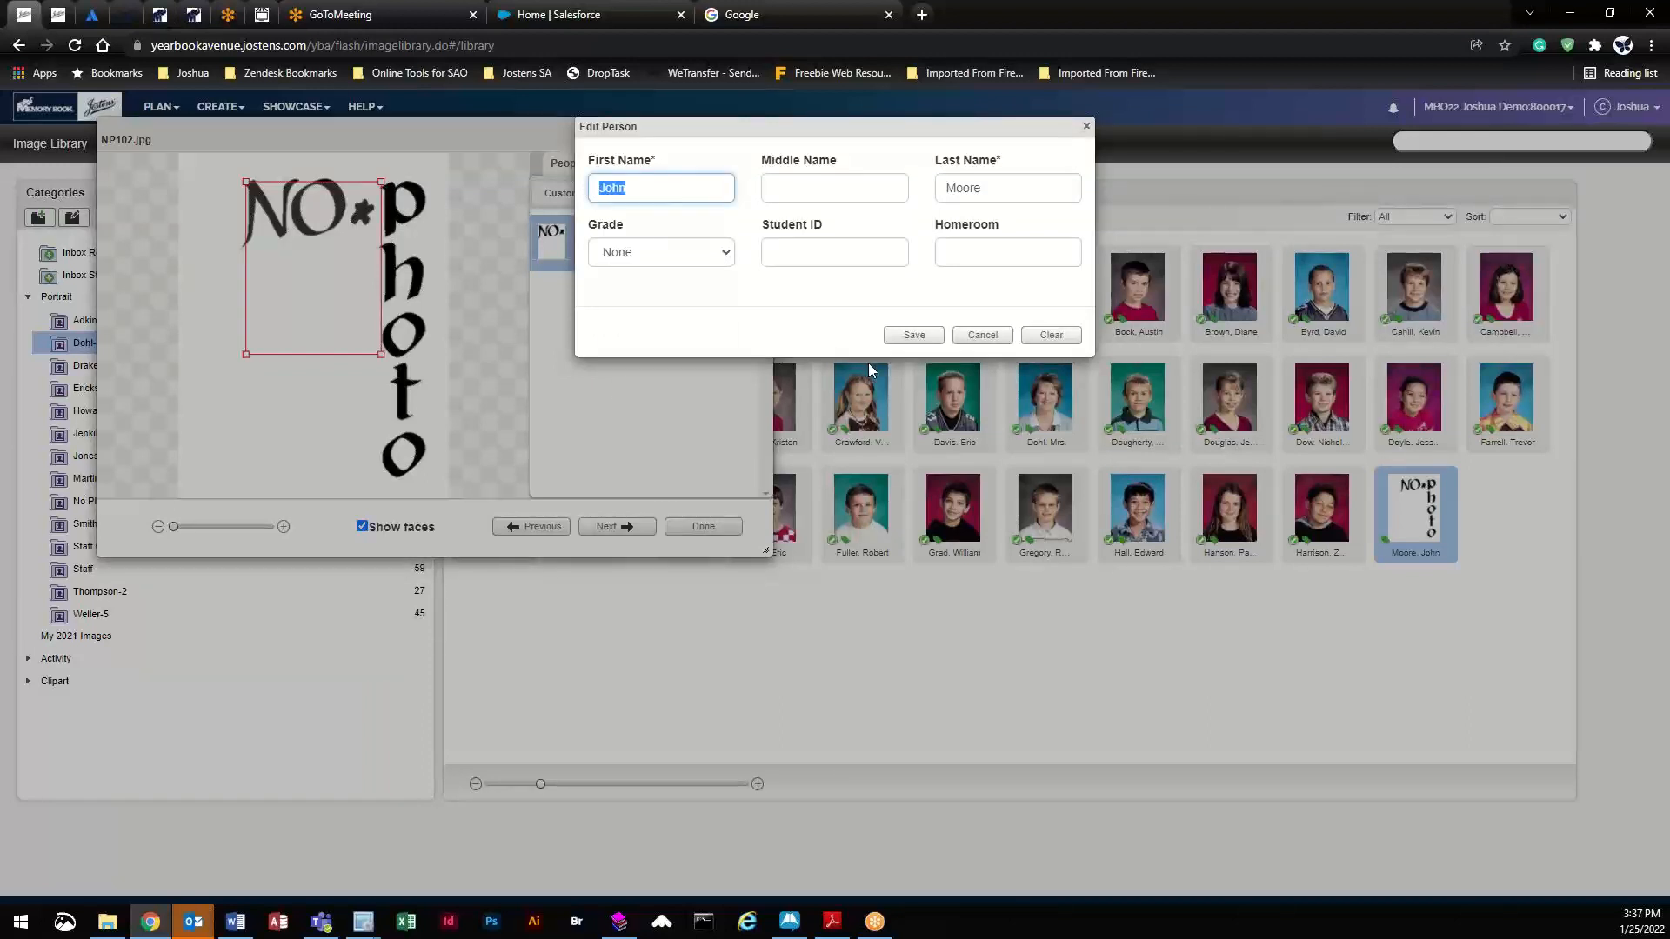
key("Tab")
key("Tab")
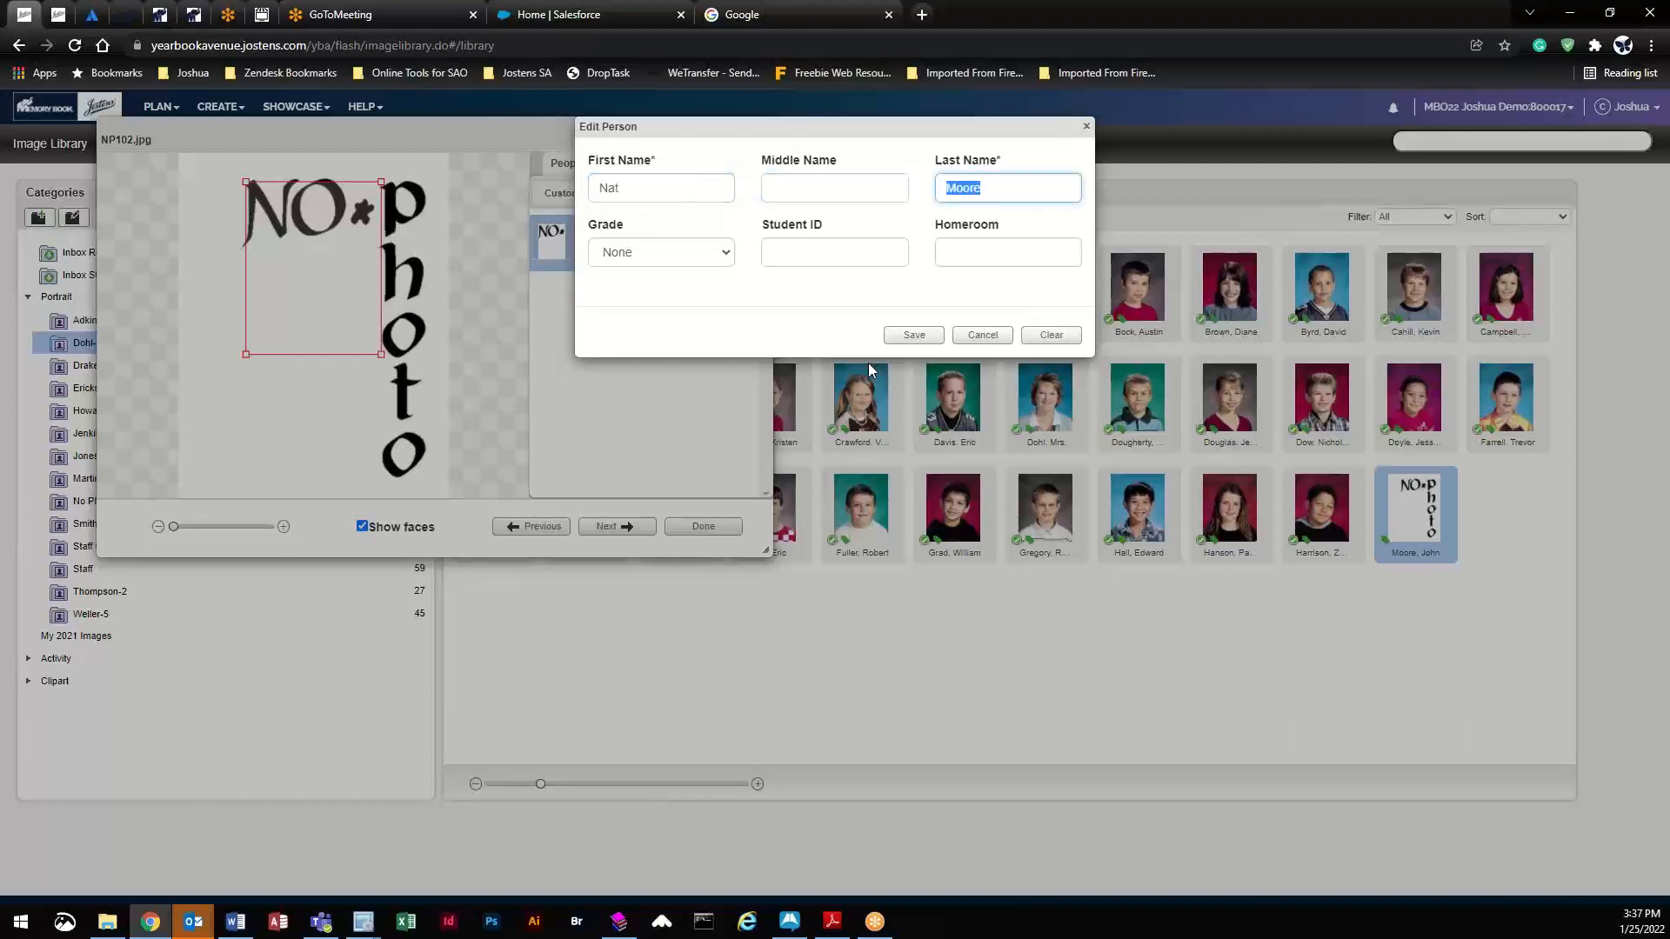
left_click(919, 338)
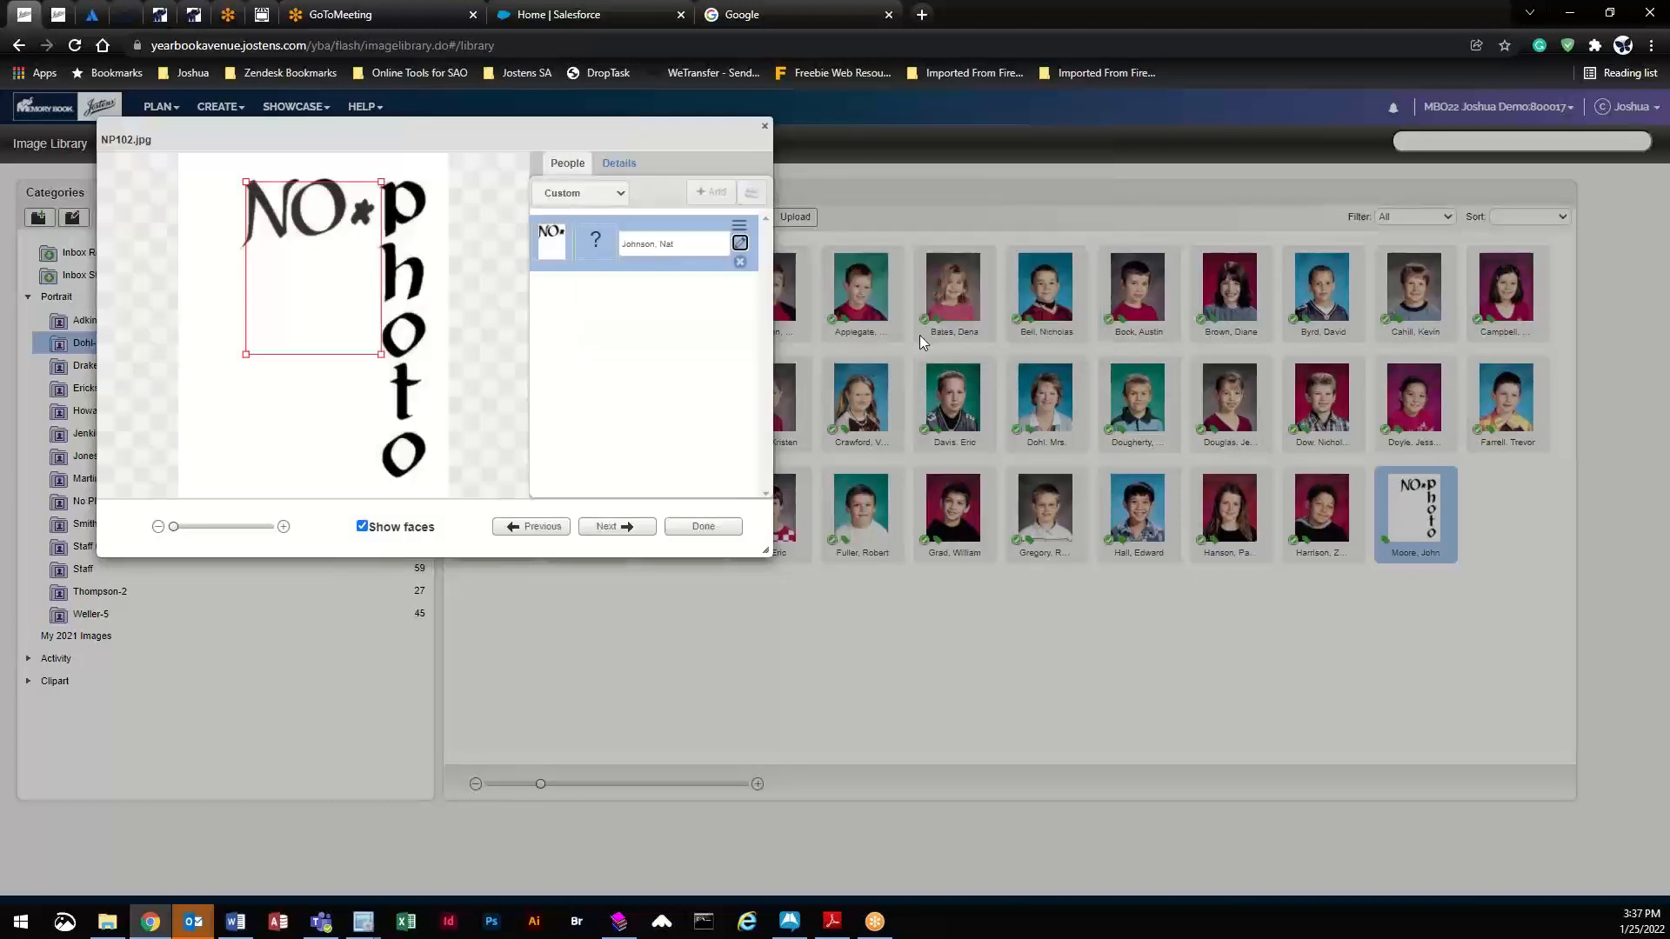
left_click(704, 529)
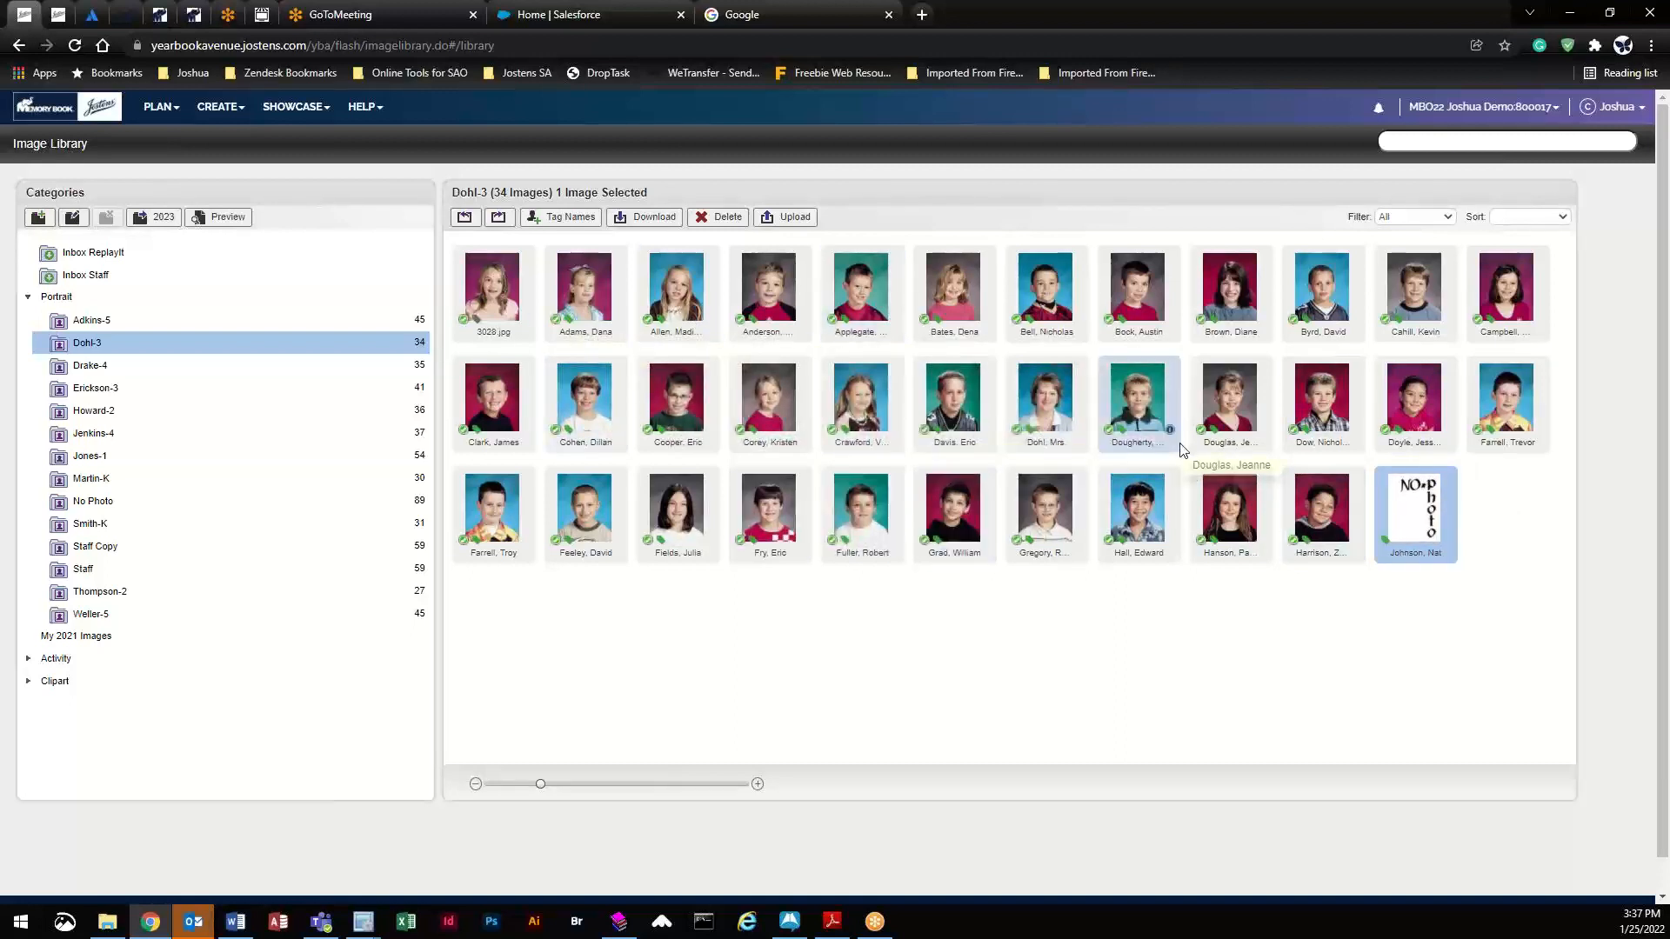
- Open the 006–007 spread from the Page Ladder and select the left page's photo grid
left_click(161, 106)
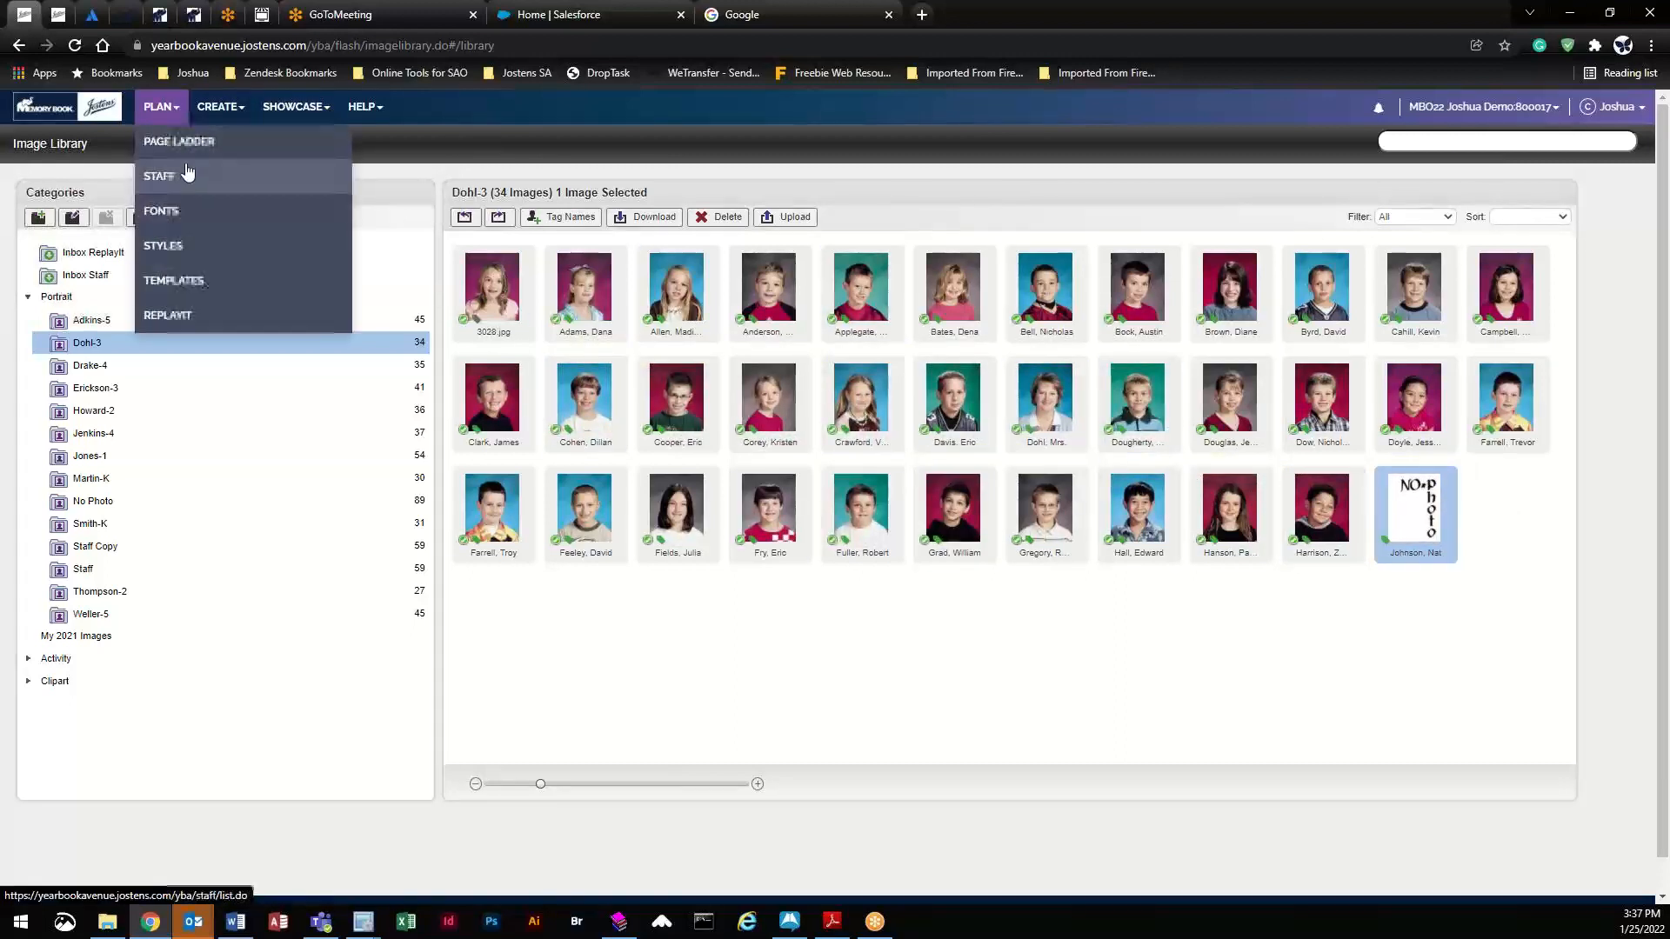
left_click(165, 142)
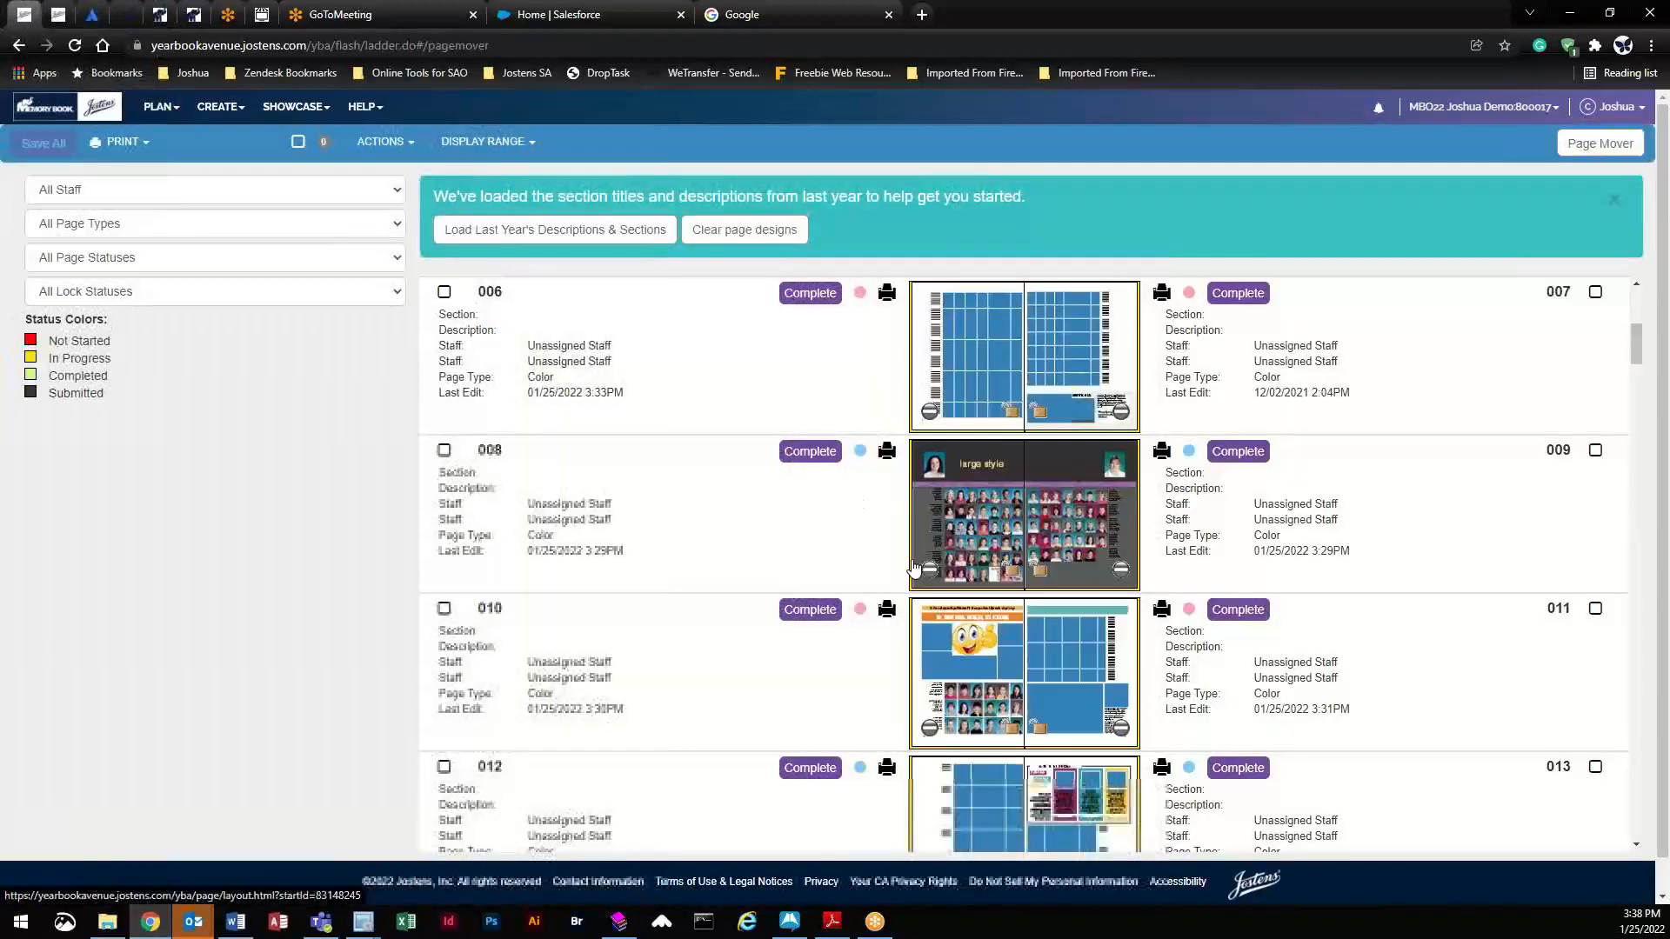
left_click(968, 349)
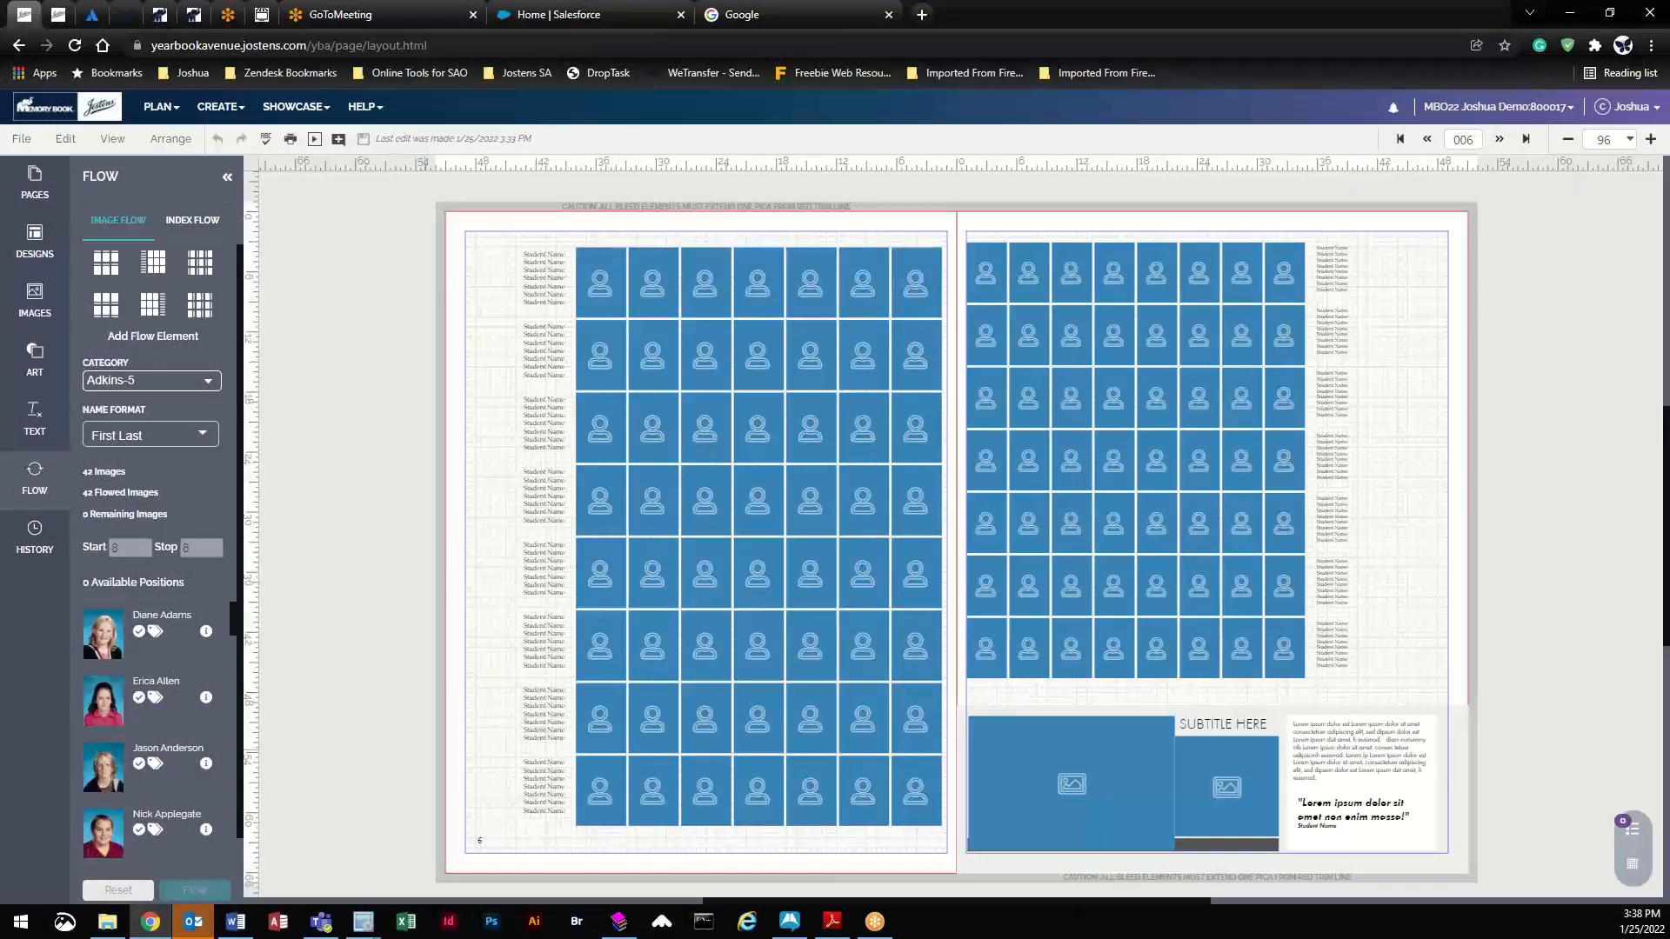
left_click(653, 283)
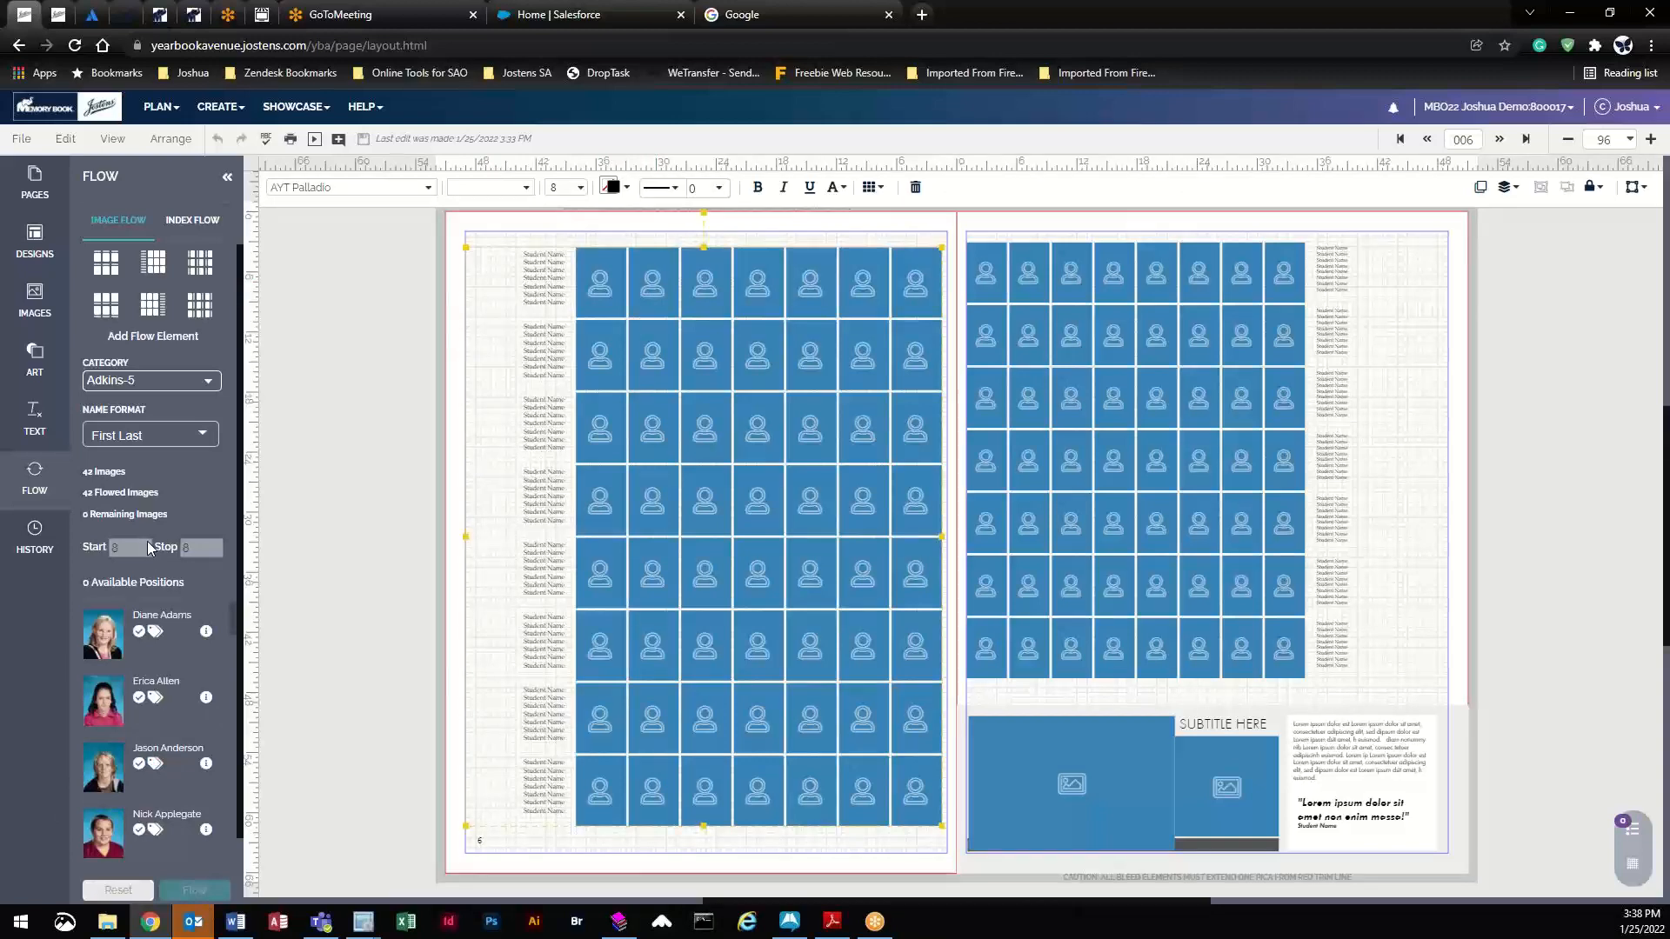
- Return to the Image Library through the CREATE menu
left_click(234, 106)
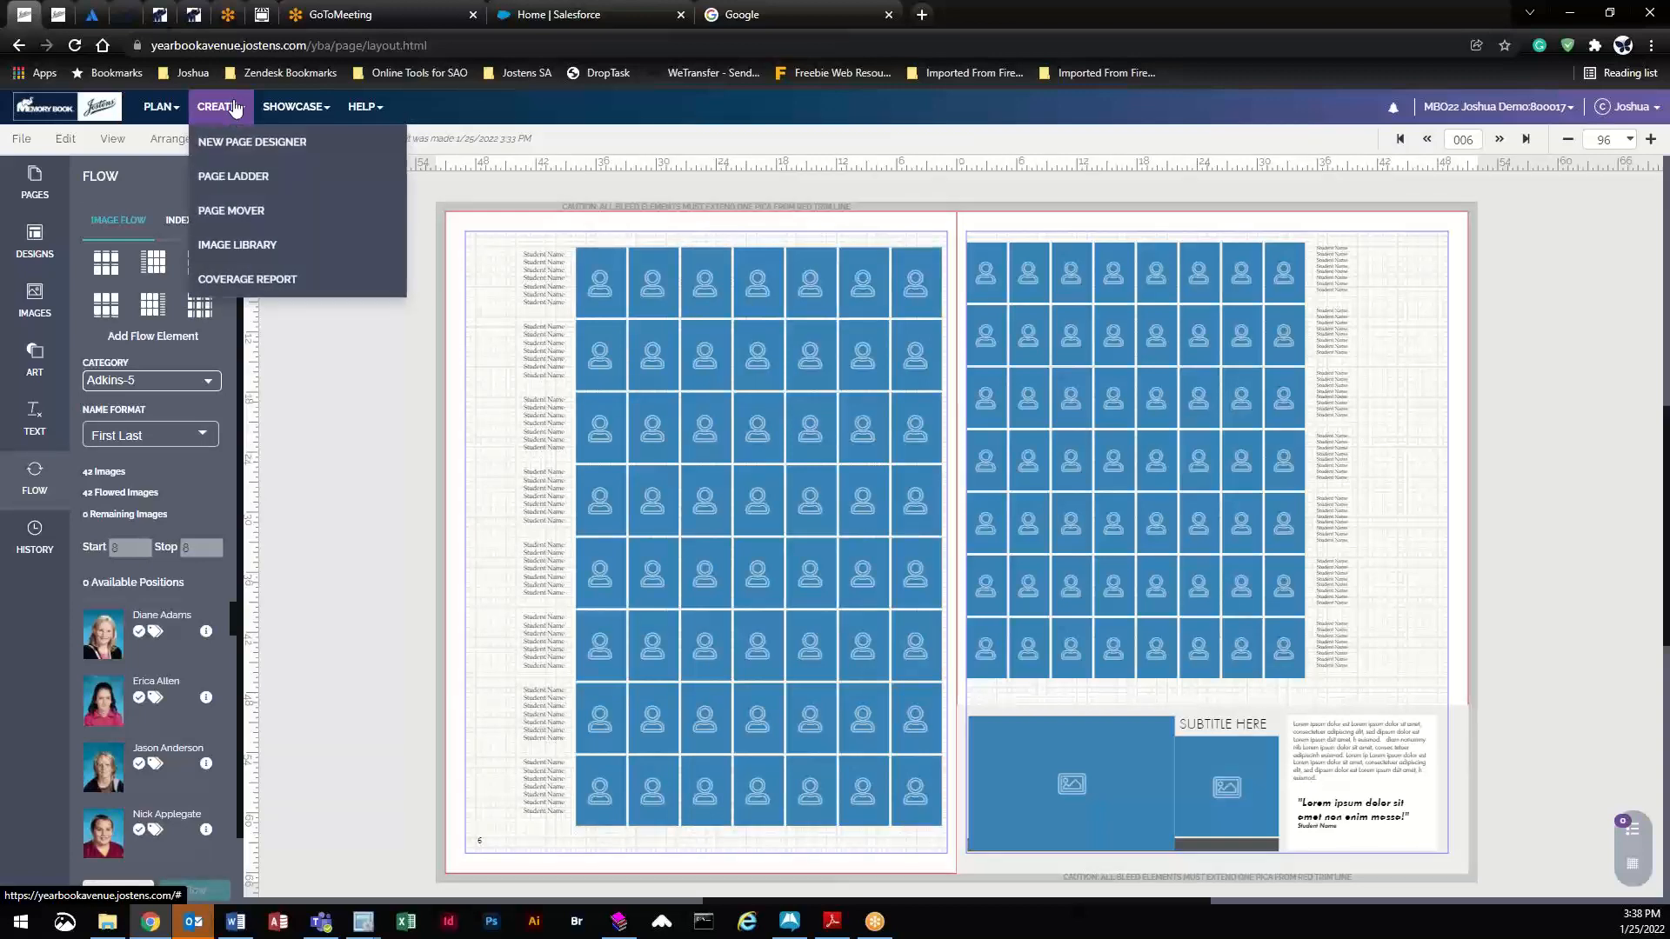
left_click(234, 106)
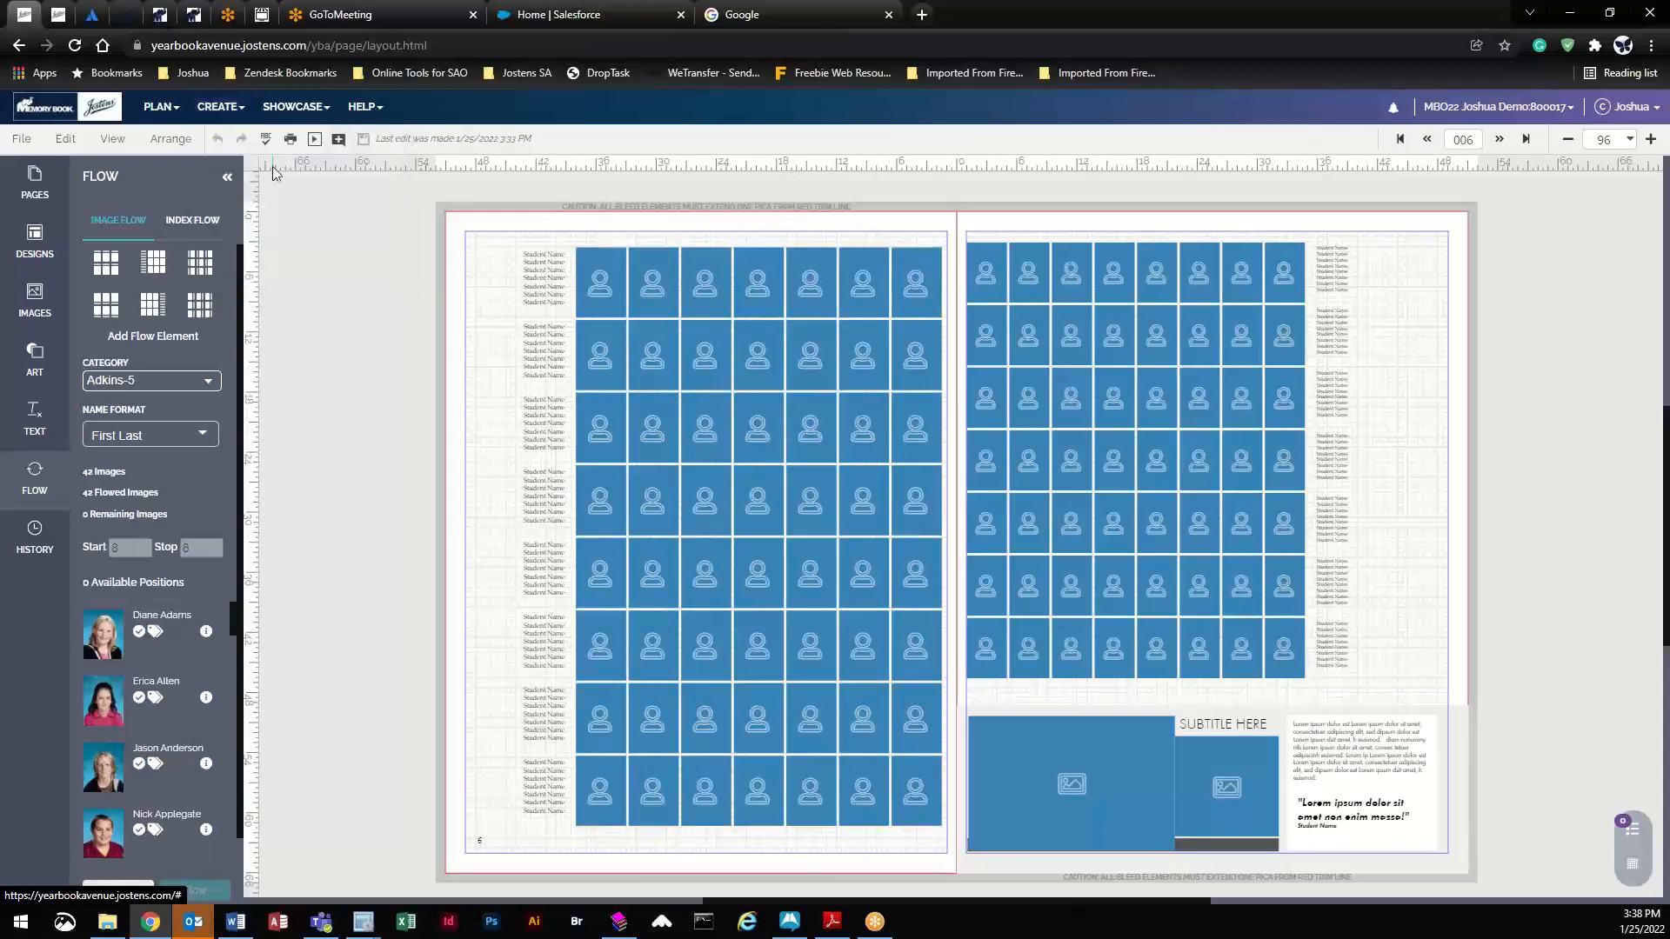
left_click(234, 111)
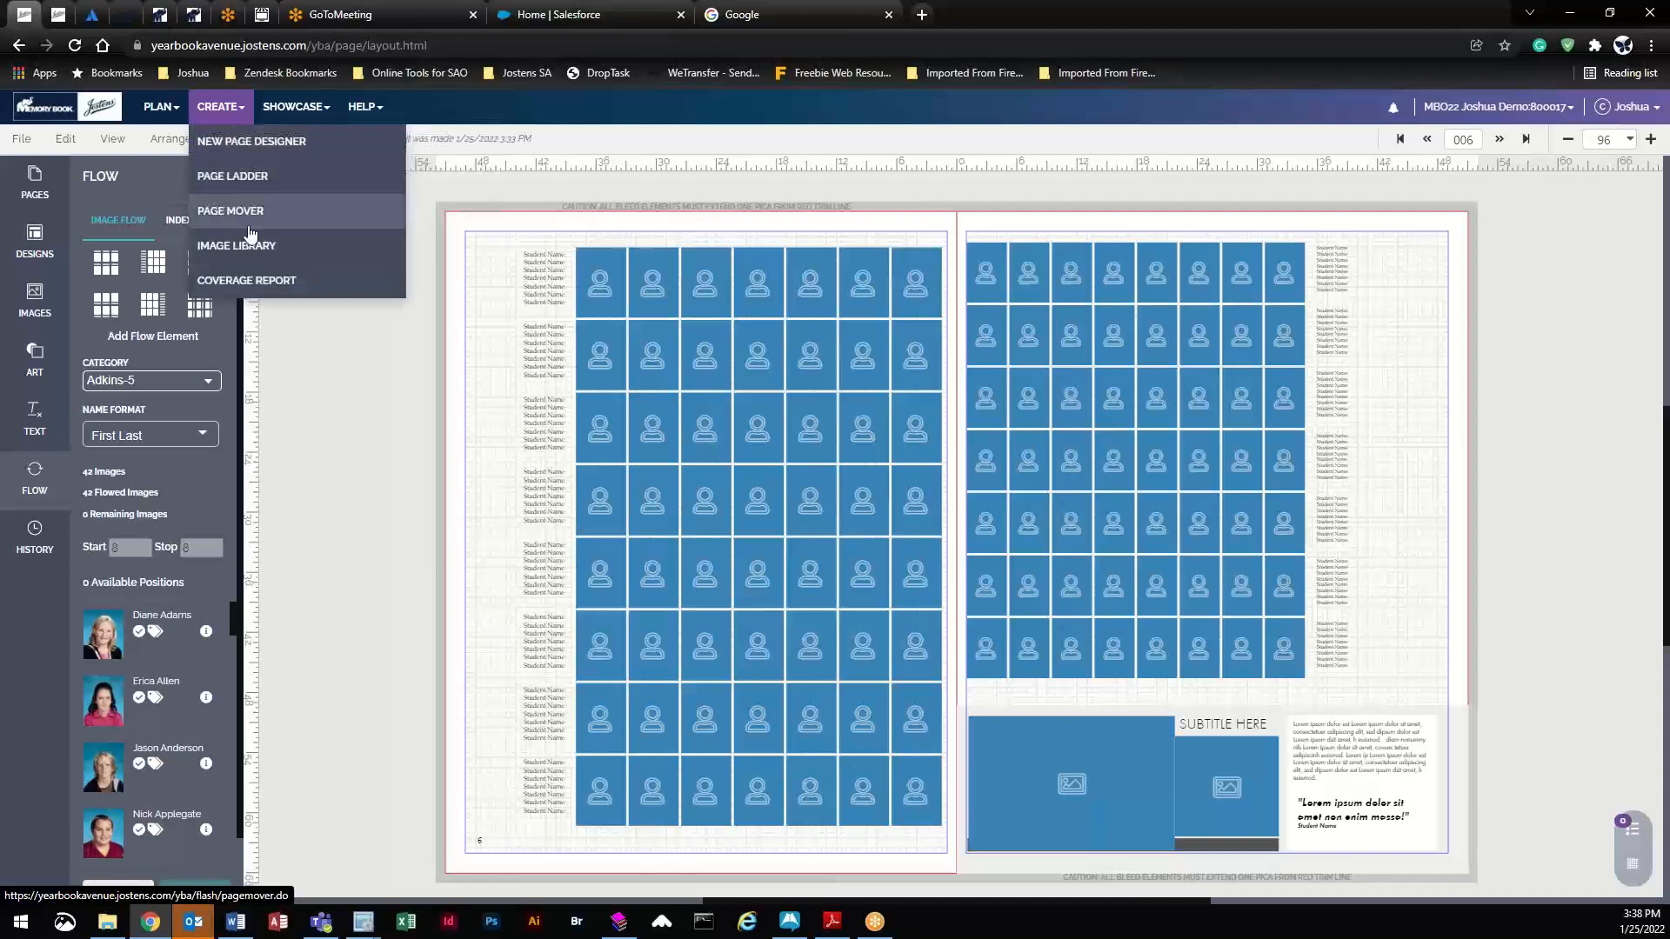
left_click(256, 252)
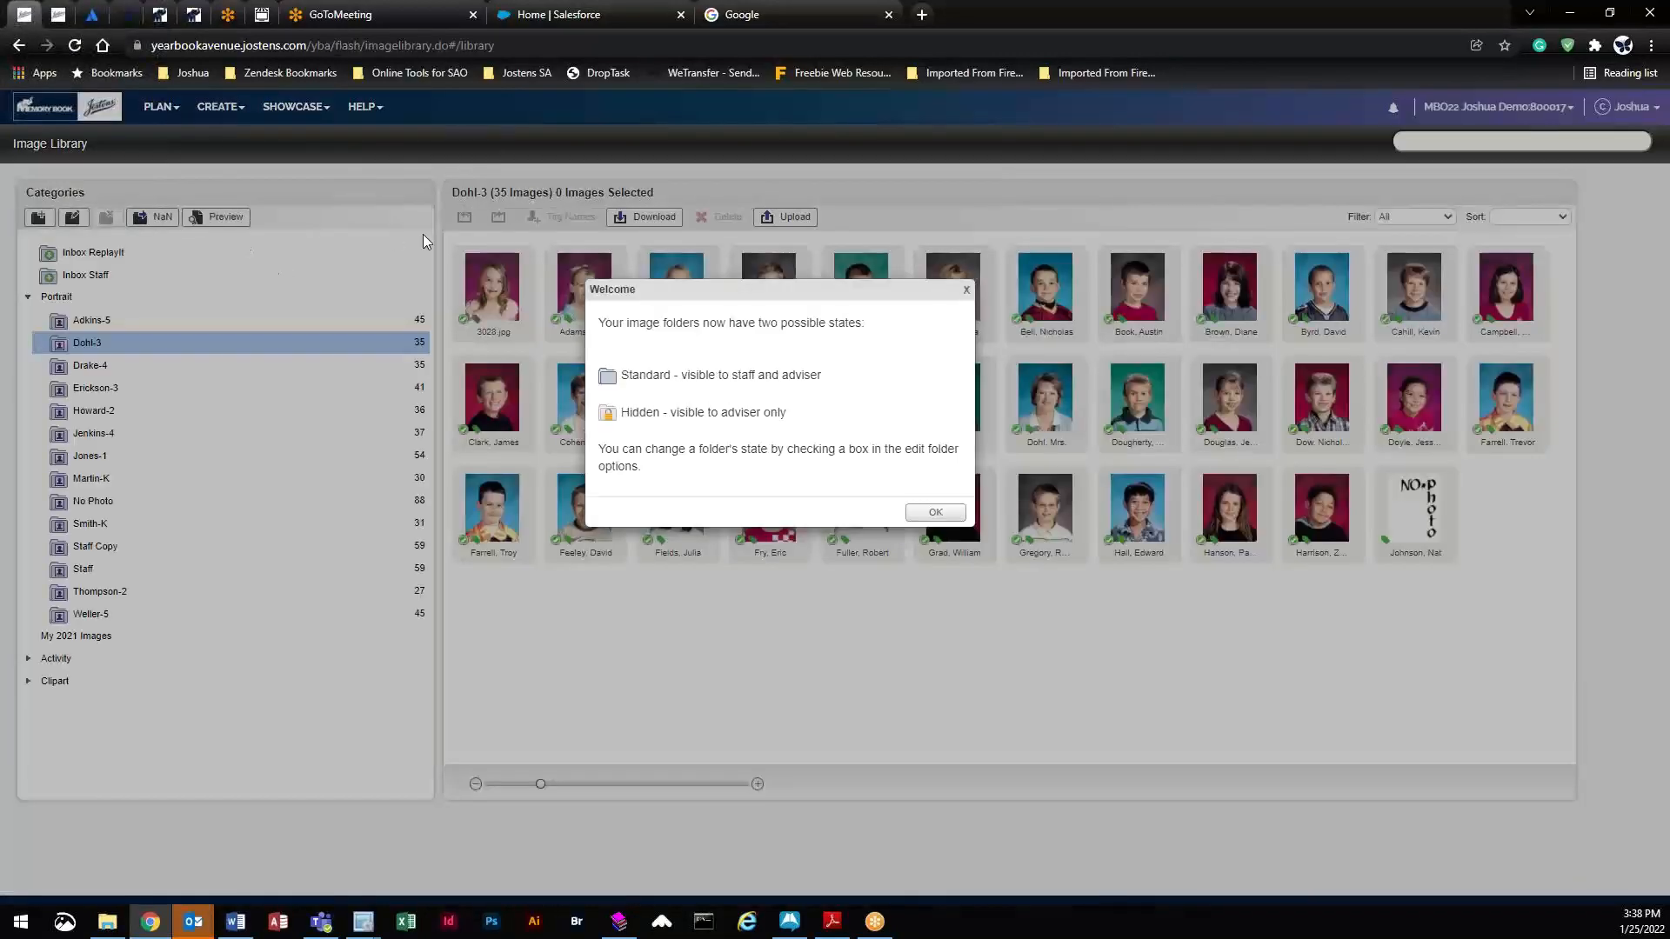
- Dismiss the folder-states notice, browse the No Photo folder and select three placeholder thumbnails
left_click(937, 511)
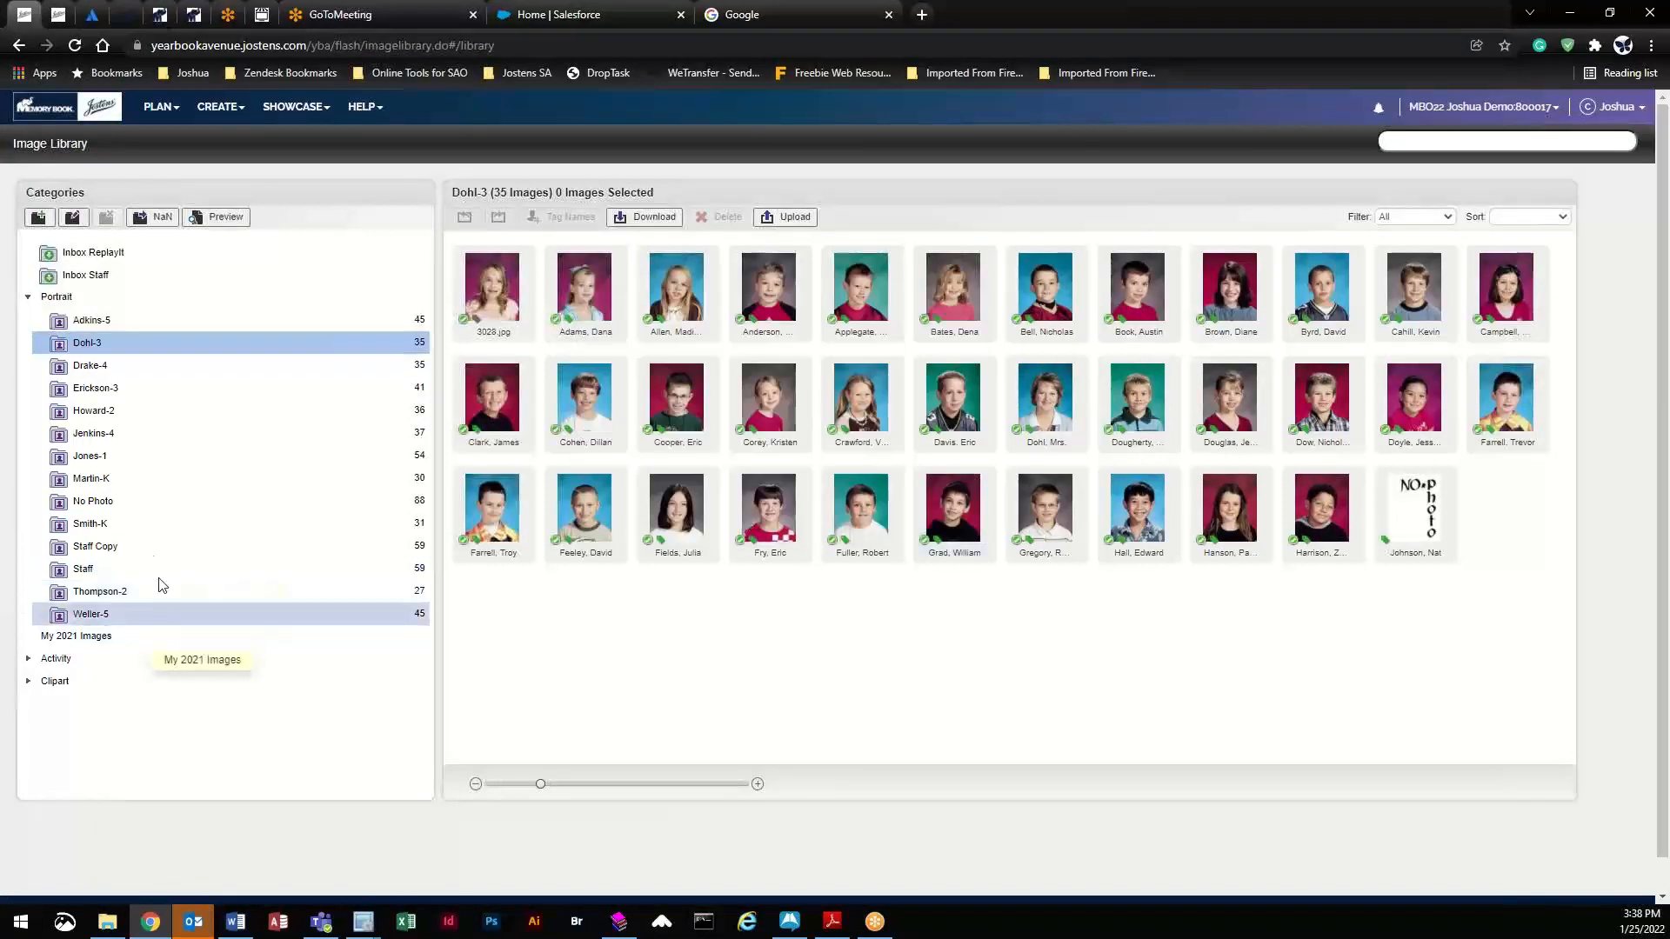
left_click(150, 505)
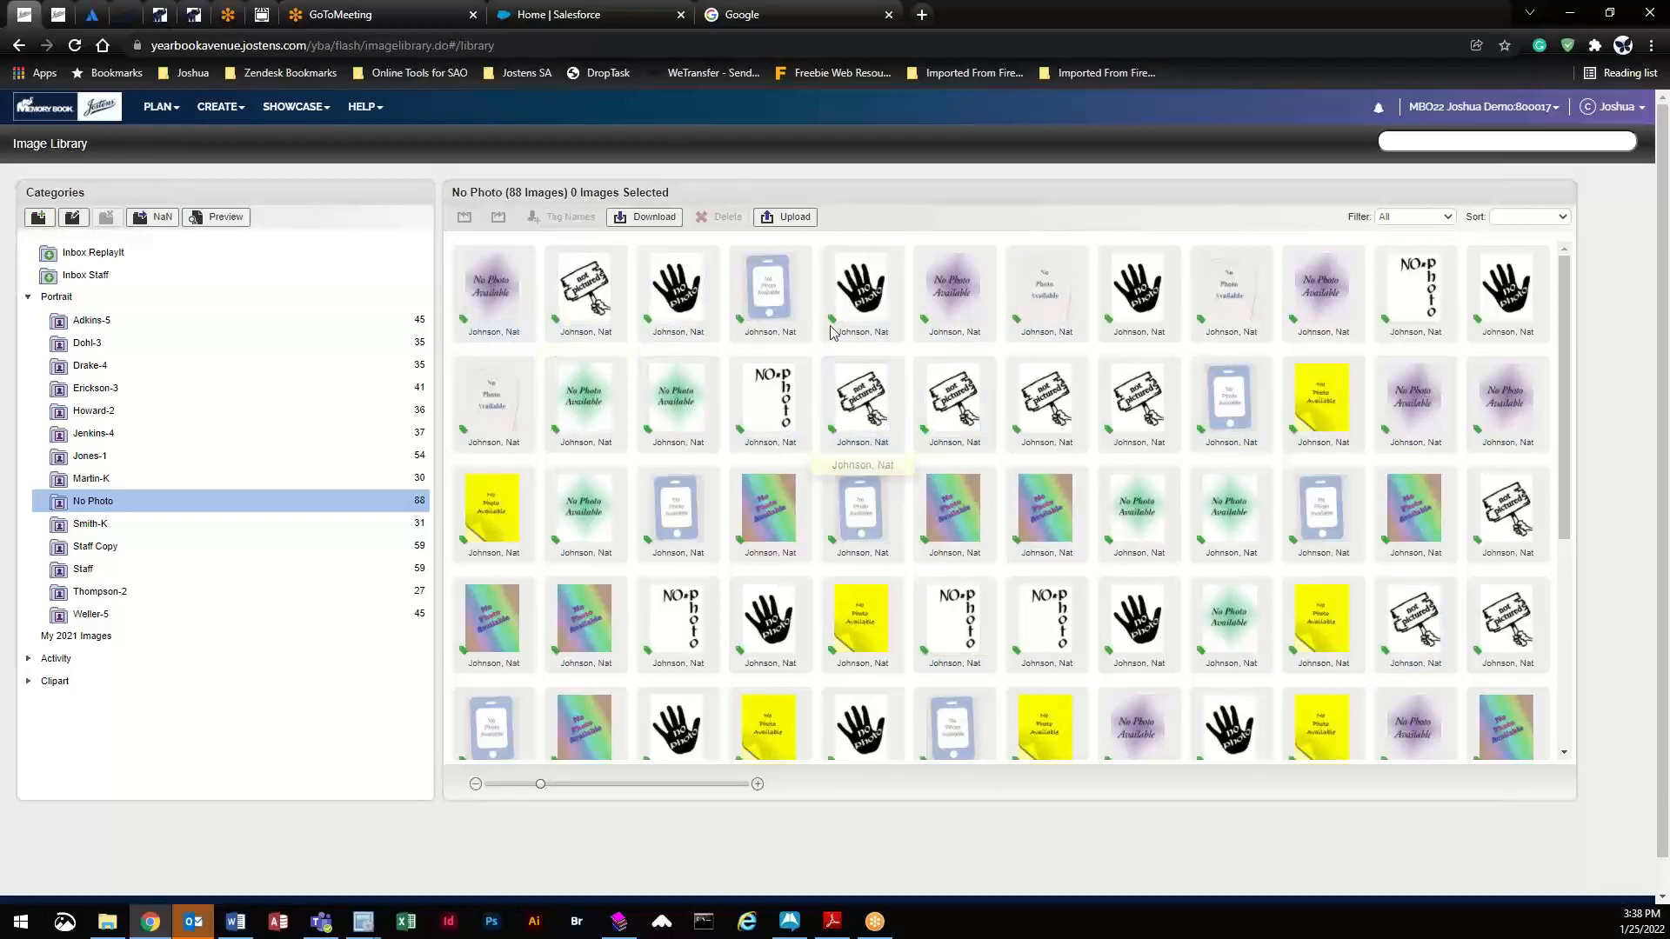
scroll(1092, 566, "down", 3)
scroll(1094, 565, "down", 3)
scroll(1096, 609, "up", 6)
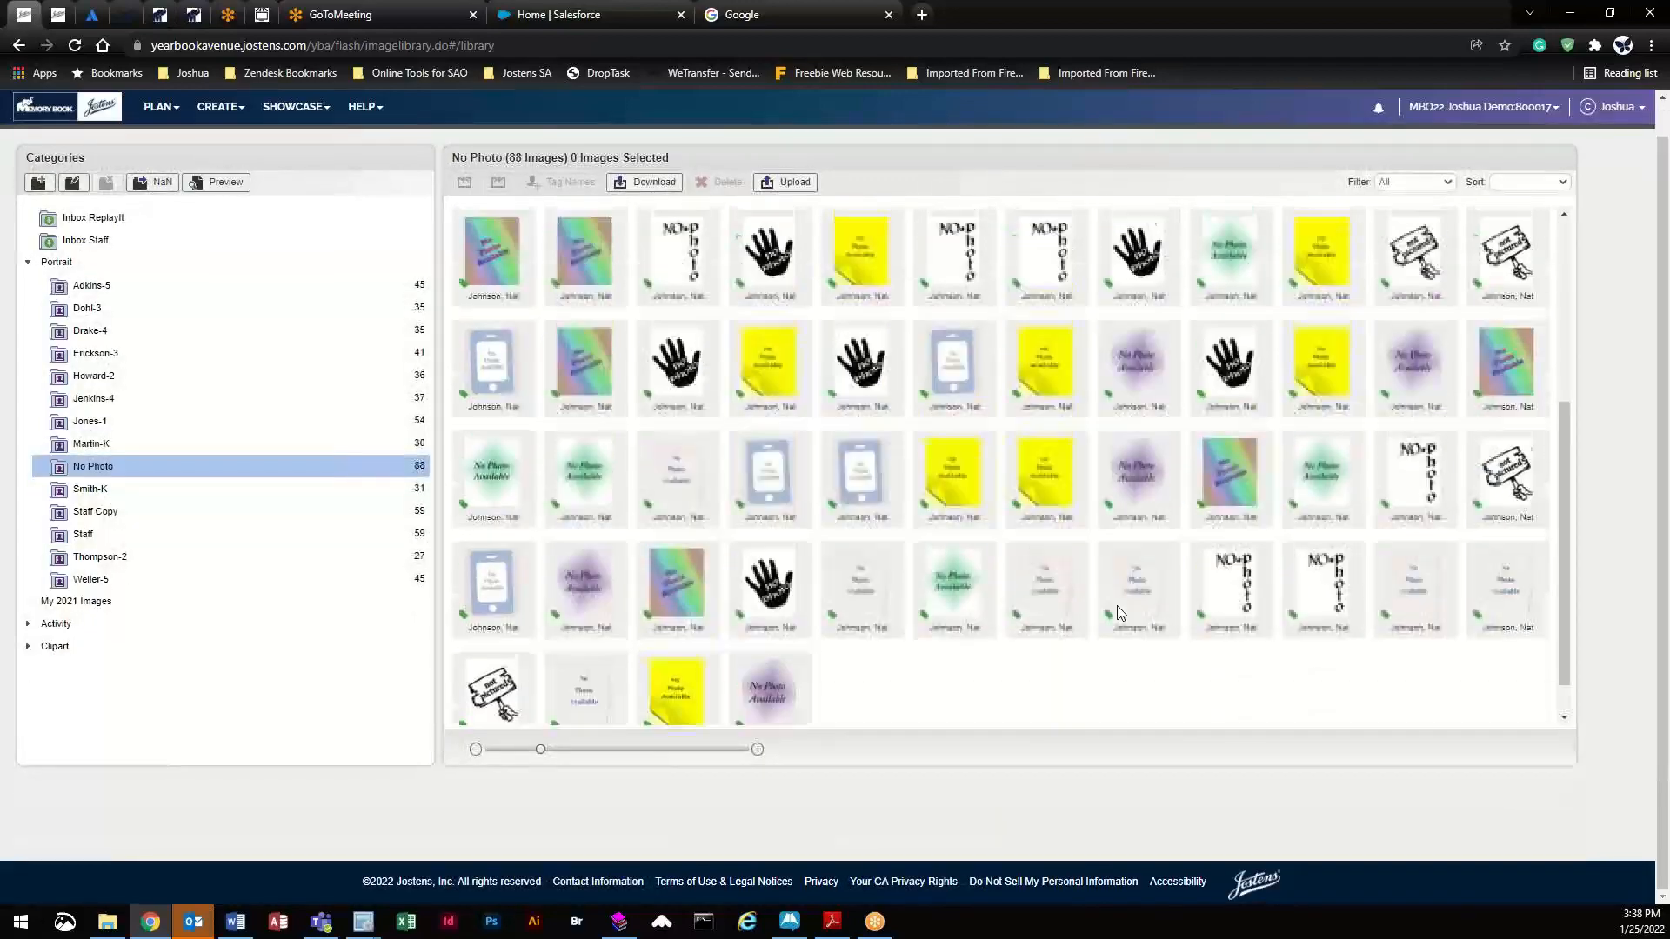
scroll(1109, 807, "up", 1)
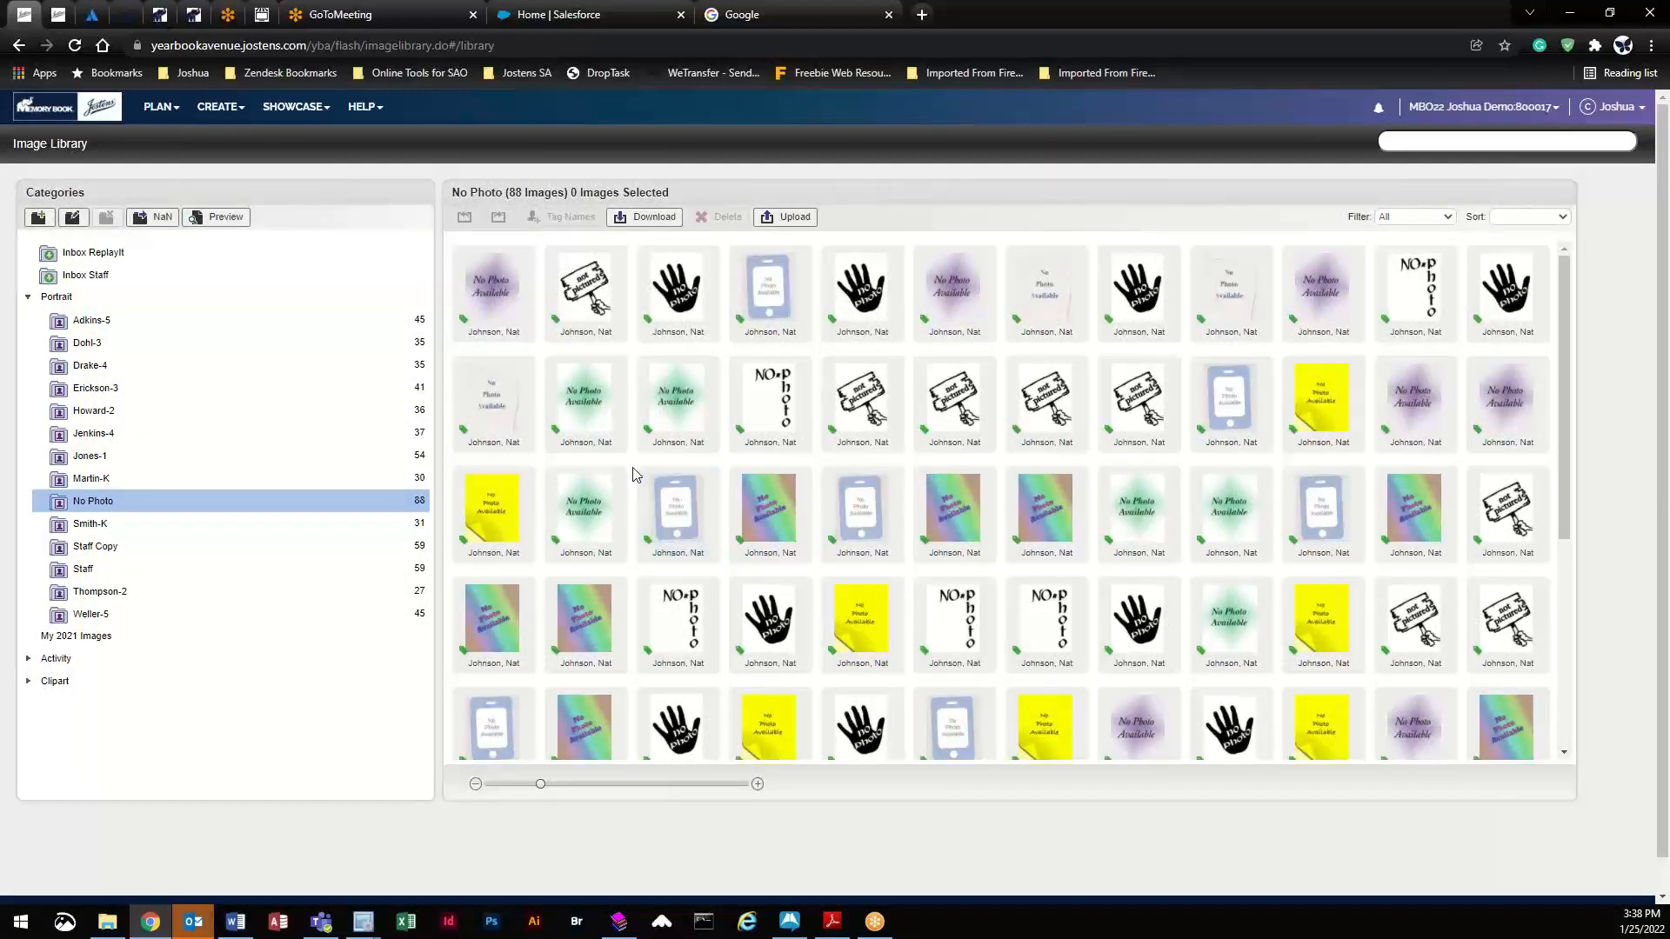
left_click(491, 286)
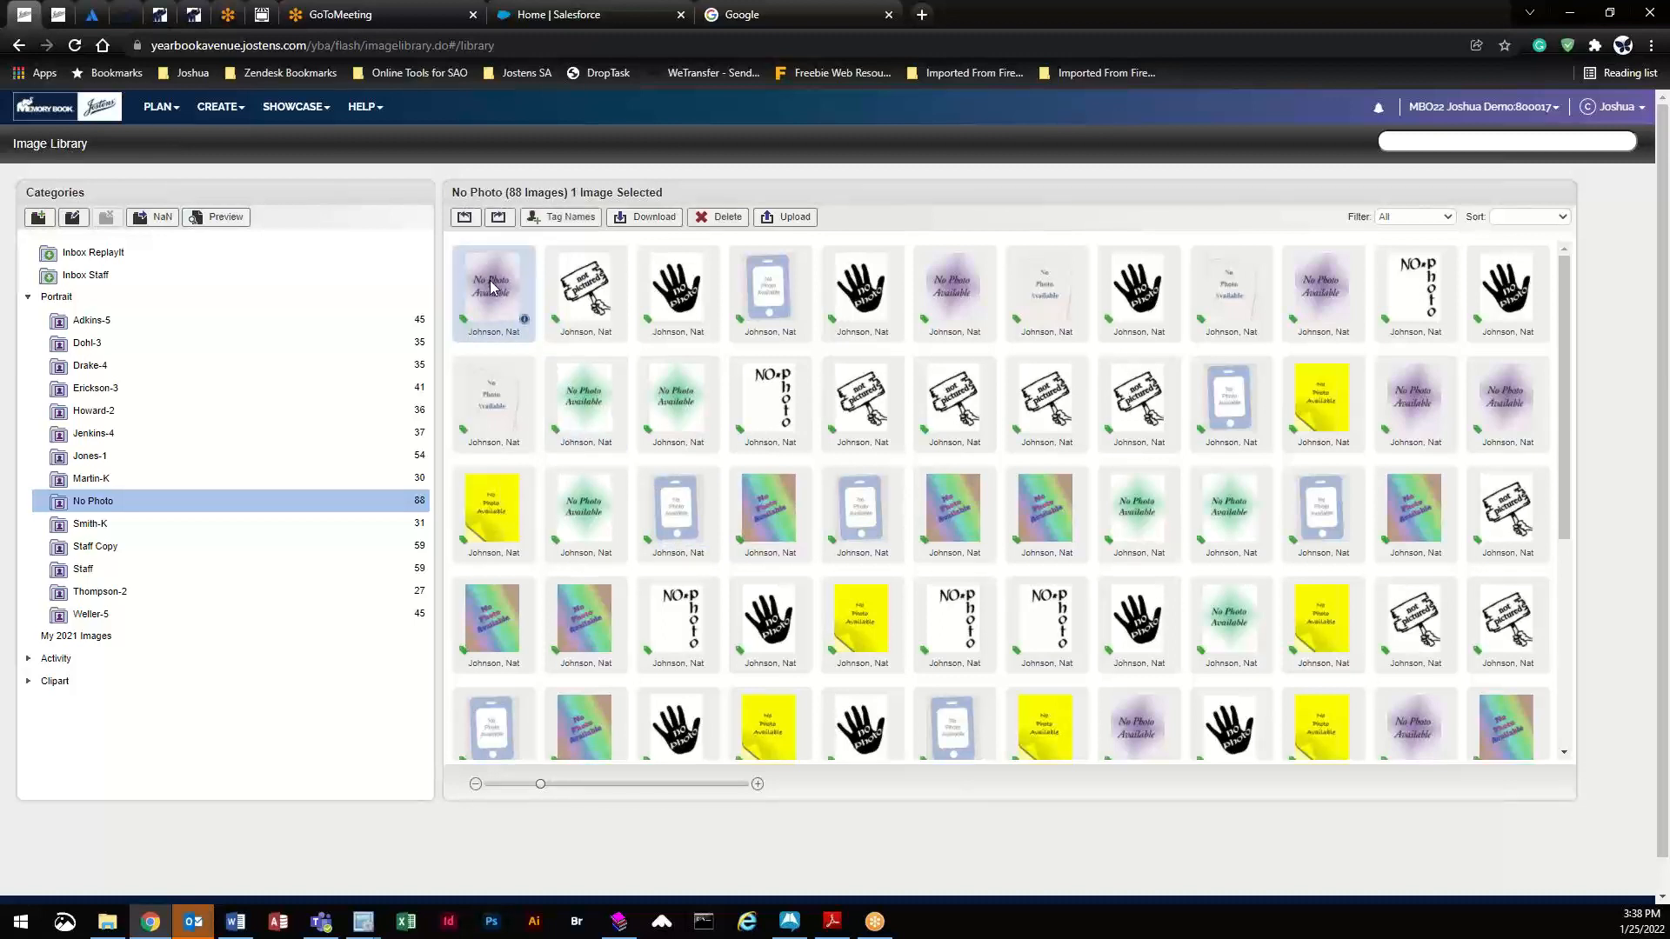
left_click(578, 287)
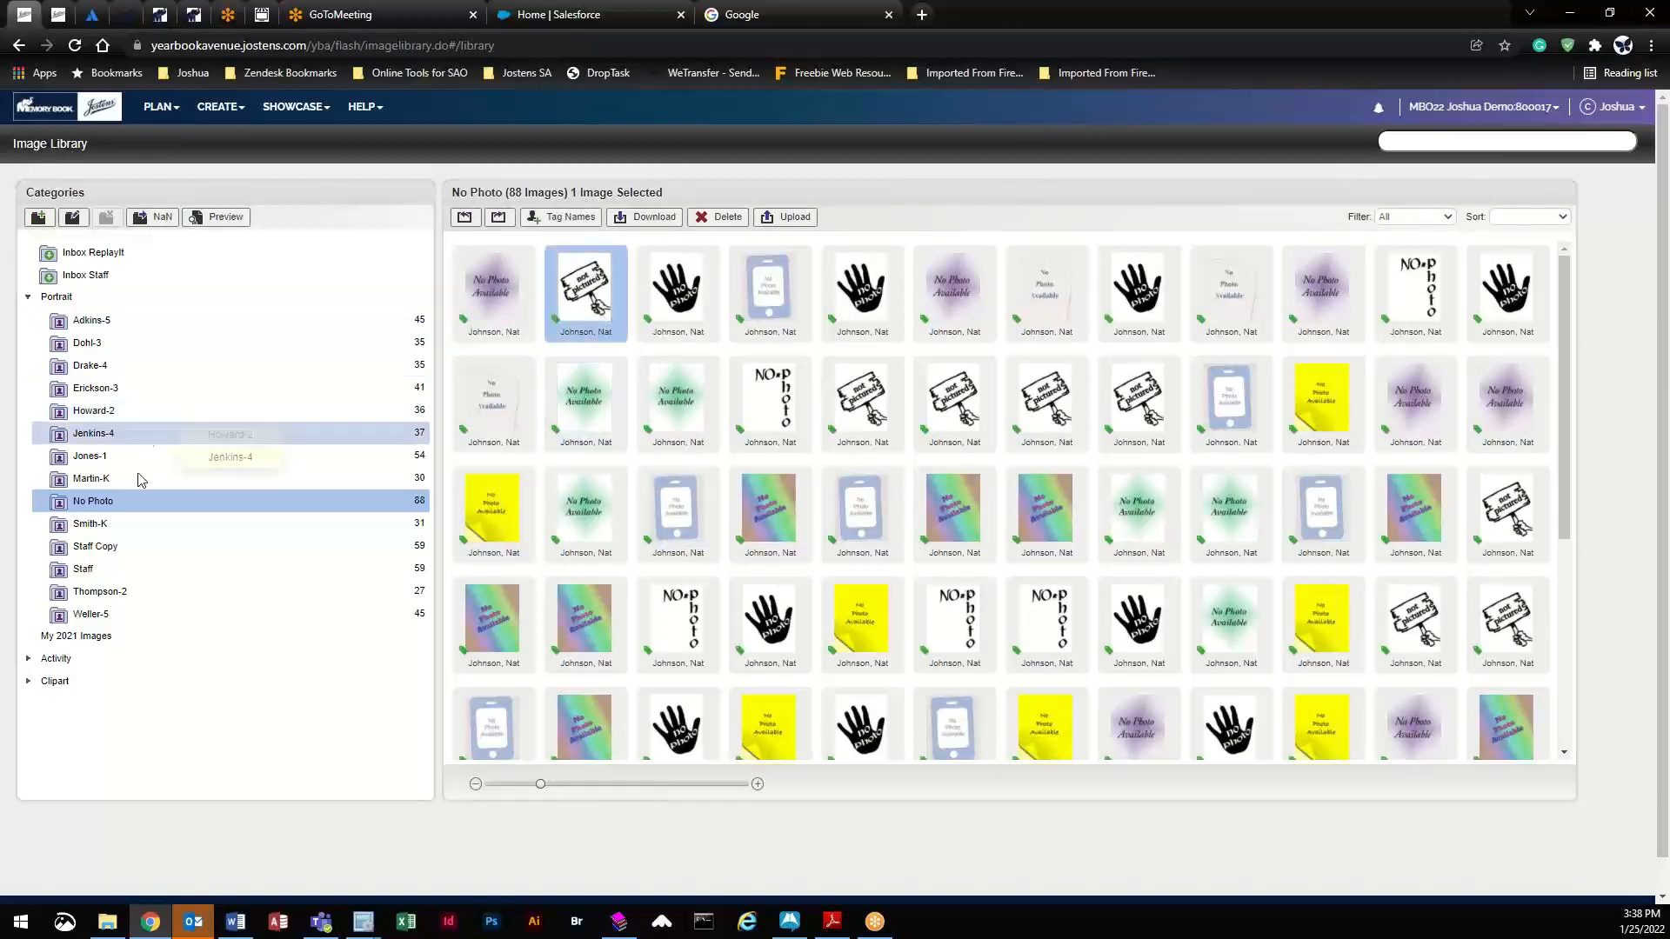
left_click(692, 306)
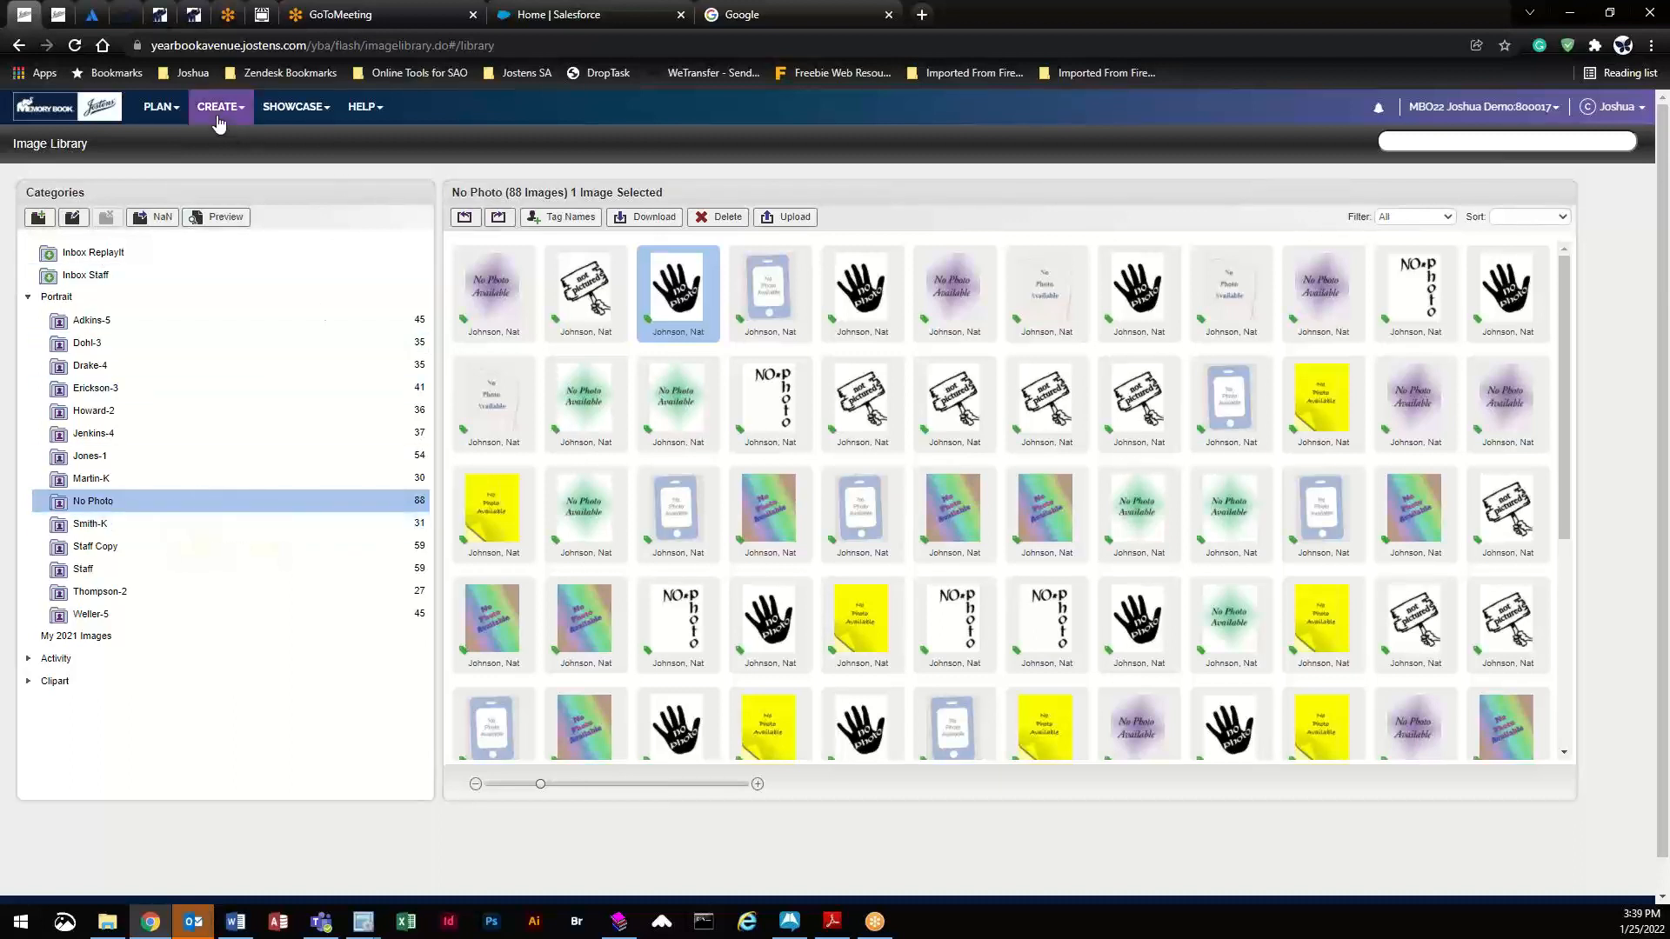
- Open spread 008–009 from the Page Ladder and show the text styles list
left_click(153, 107)
left_click(186, 139)
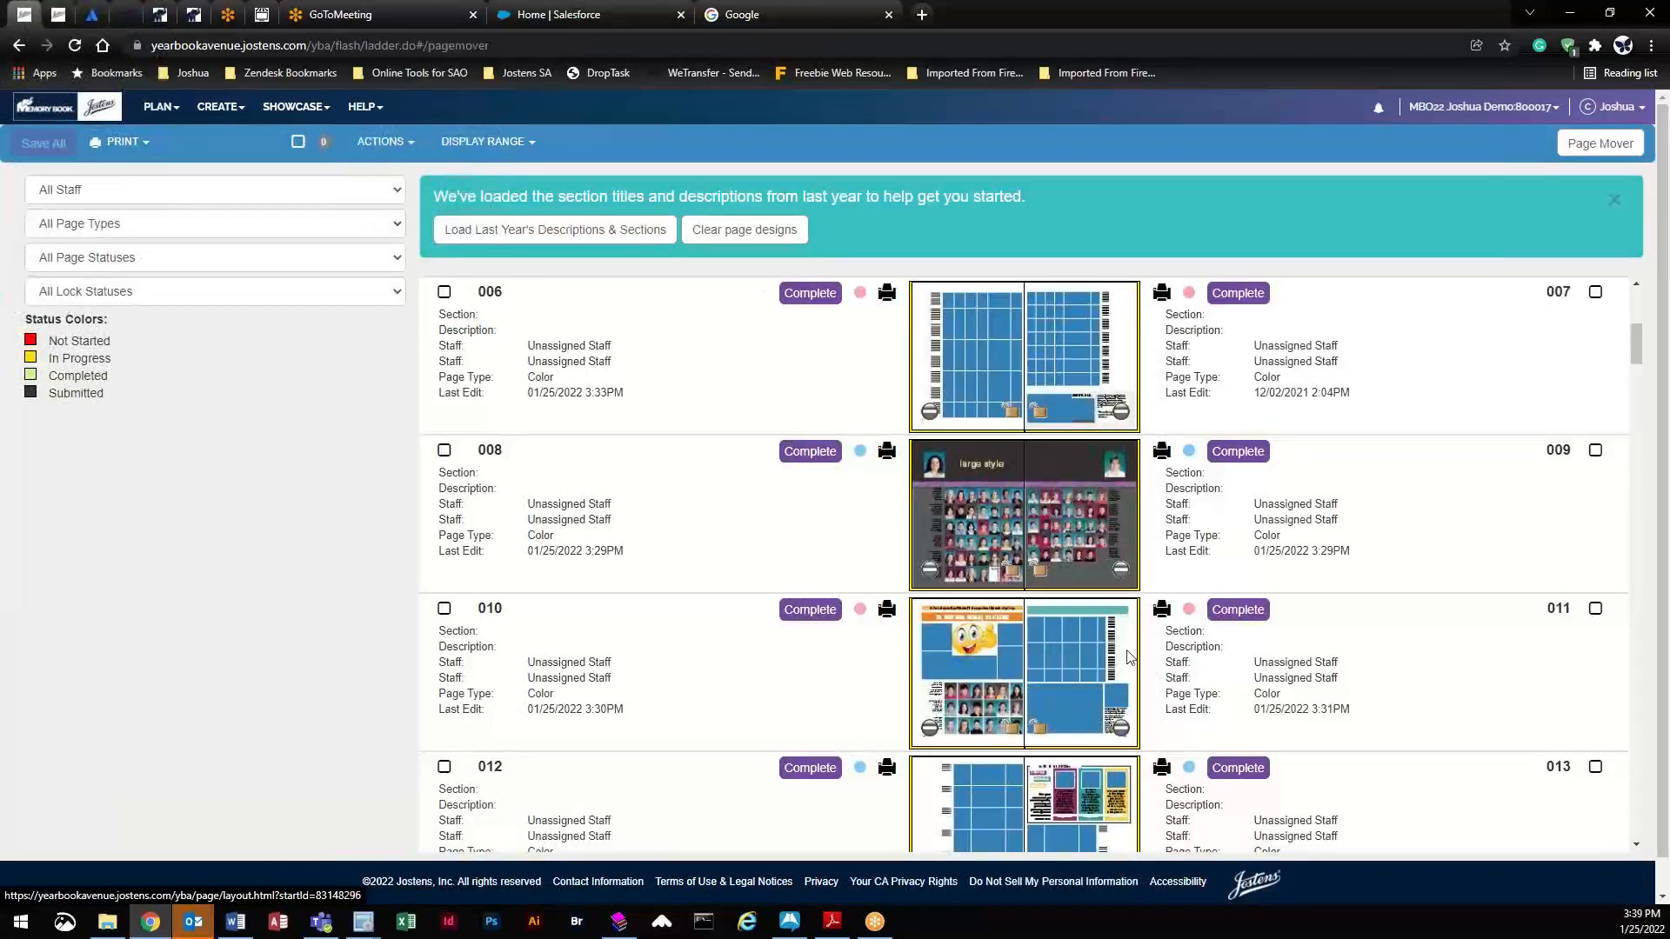
left_click(972, 464)
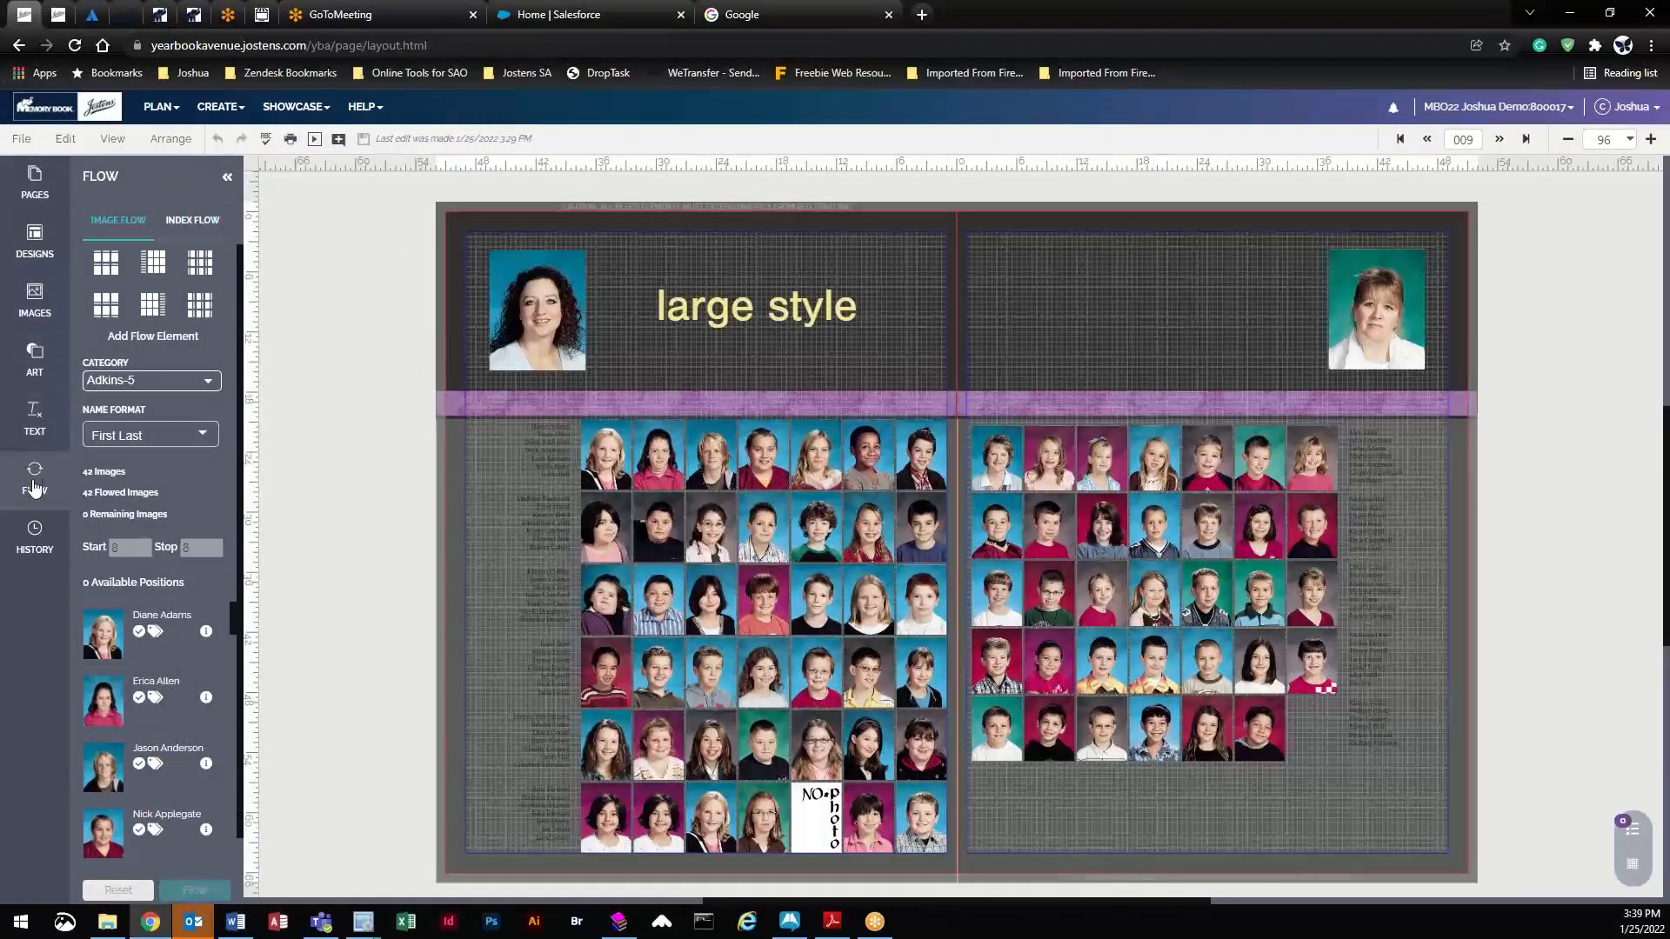
left_click(36, 422)
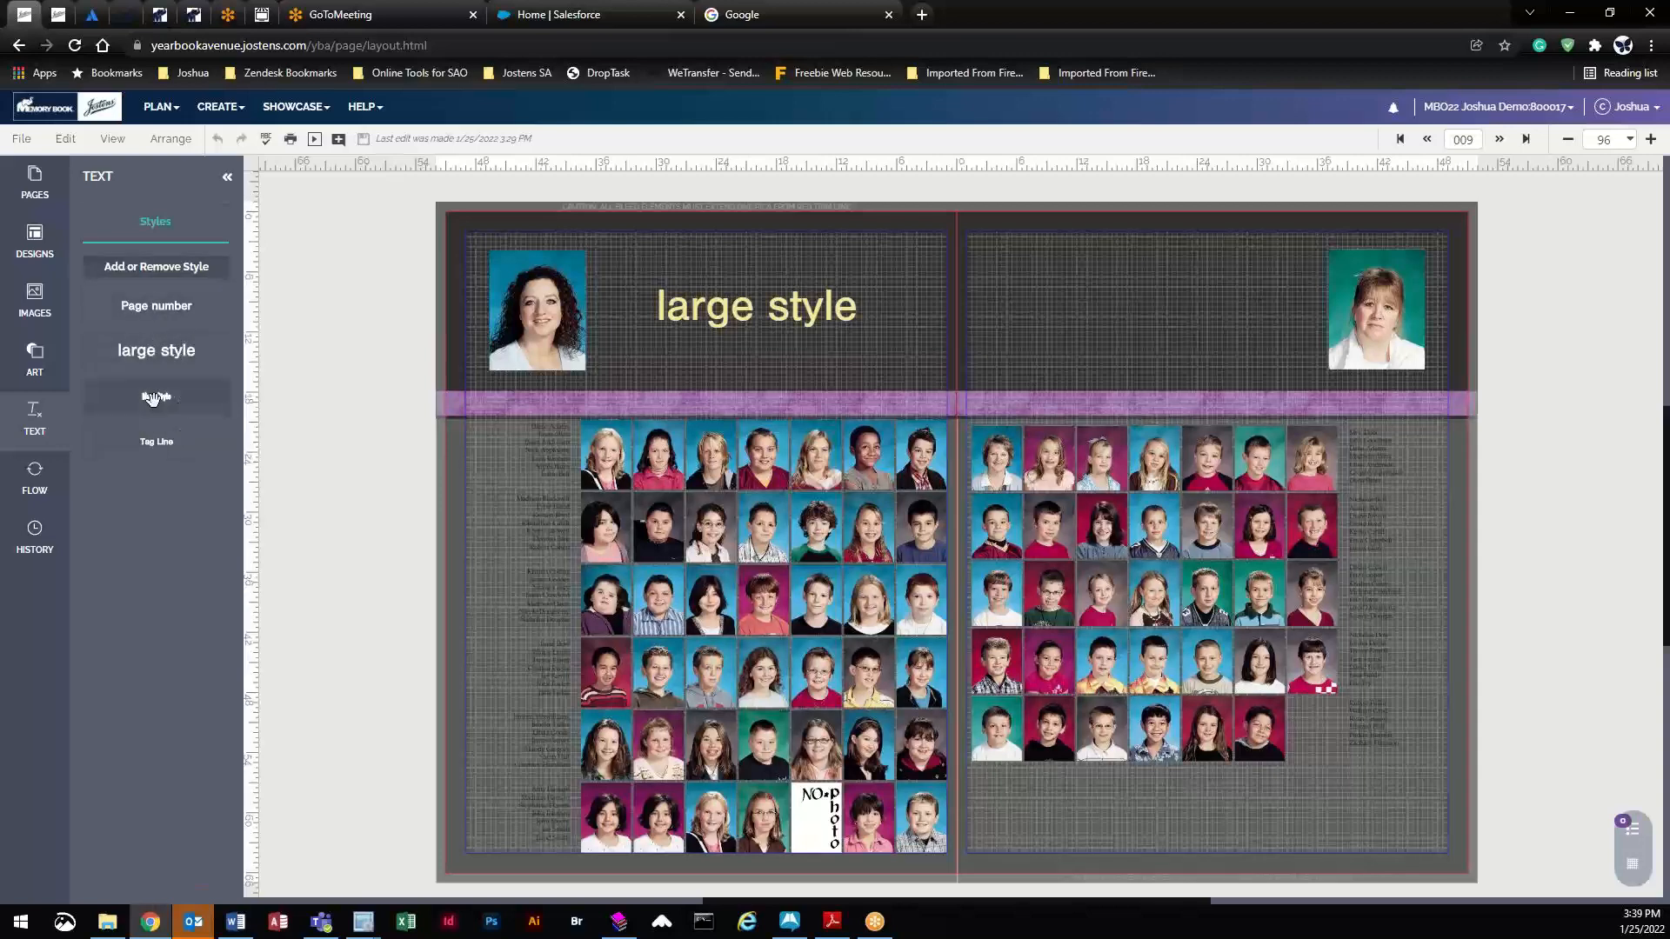
- Place a 'New Style' heading on the right page at 54 pt in CS Honey yellow
mouse_move(1143, 293)
left_mouse_down()
mouse_move(969, 341)
mouse_move(156, 395)
mouse_move(705, 411)
mouse_move(1118, 297)
left_mouse_up()
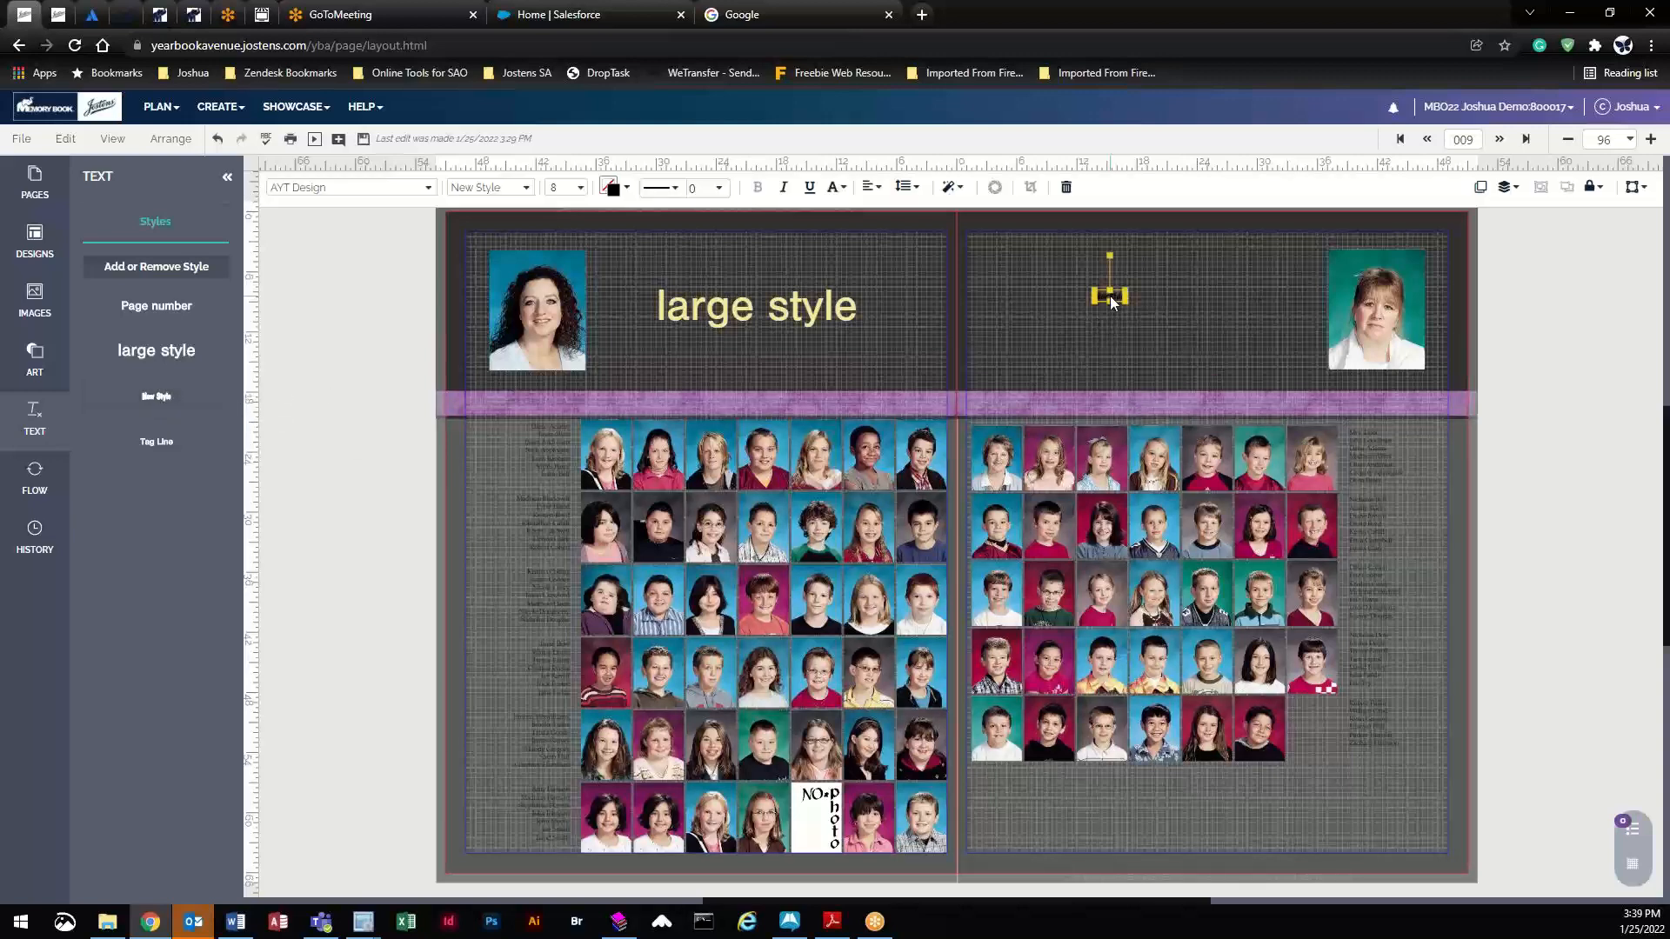
left_click(578, 188)
left_click(630, 633)
left_click_drag(1124, 303, 1209, 314)
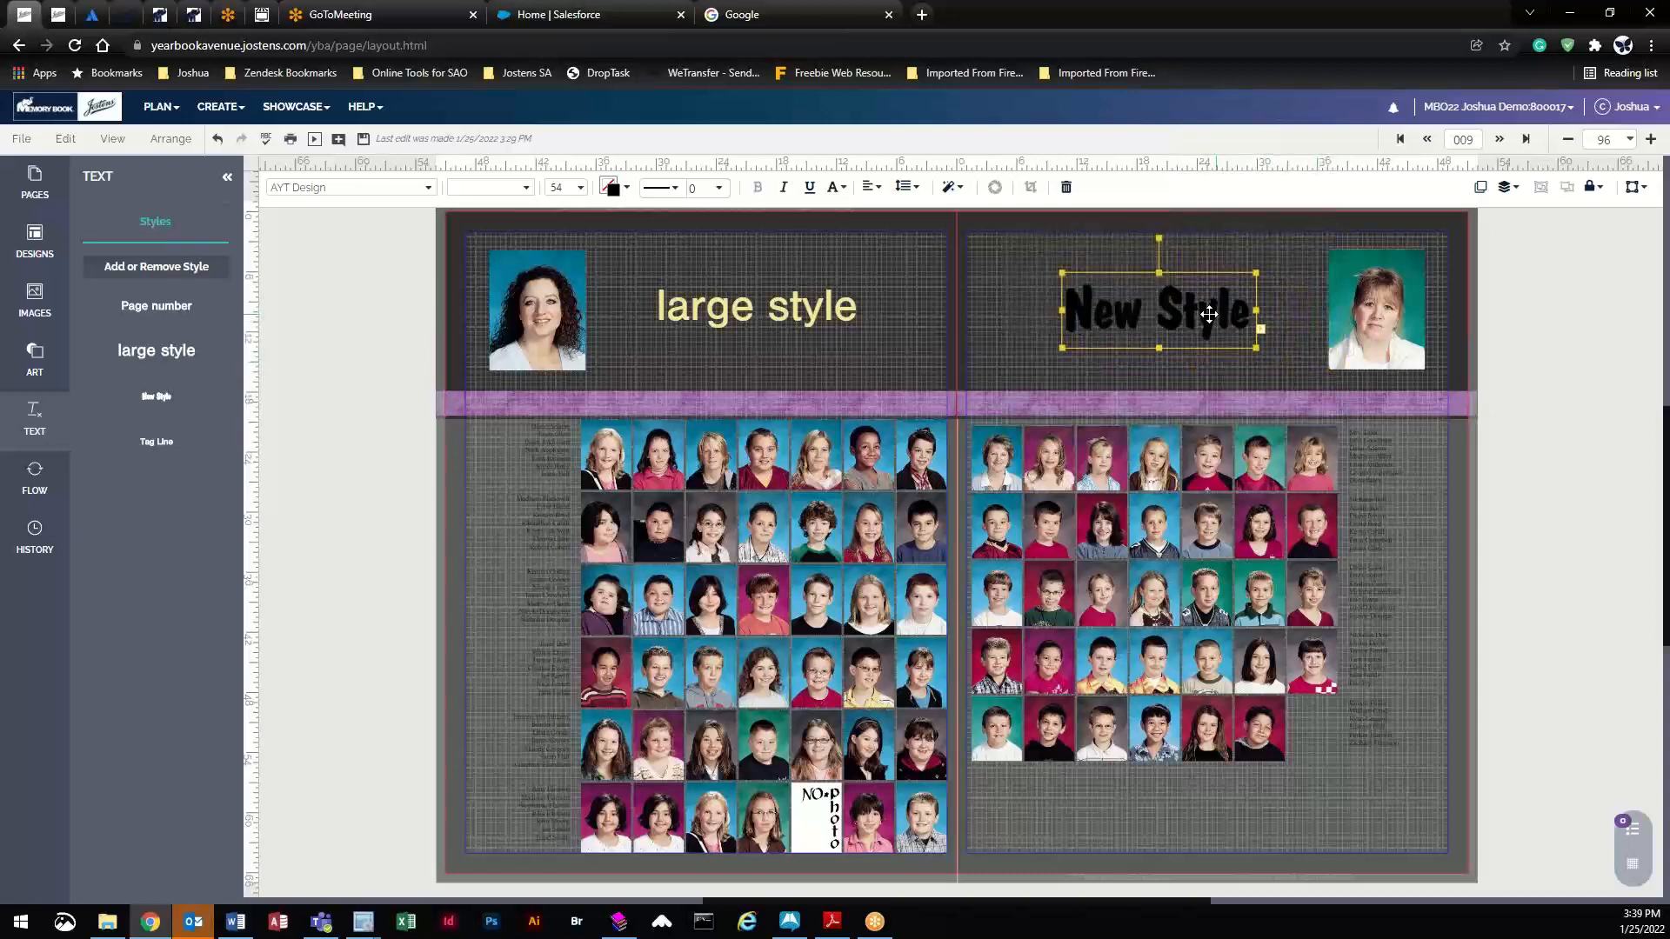
left_click(613, 186)
left_click(668, 339)
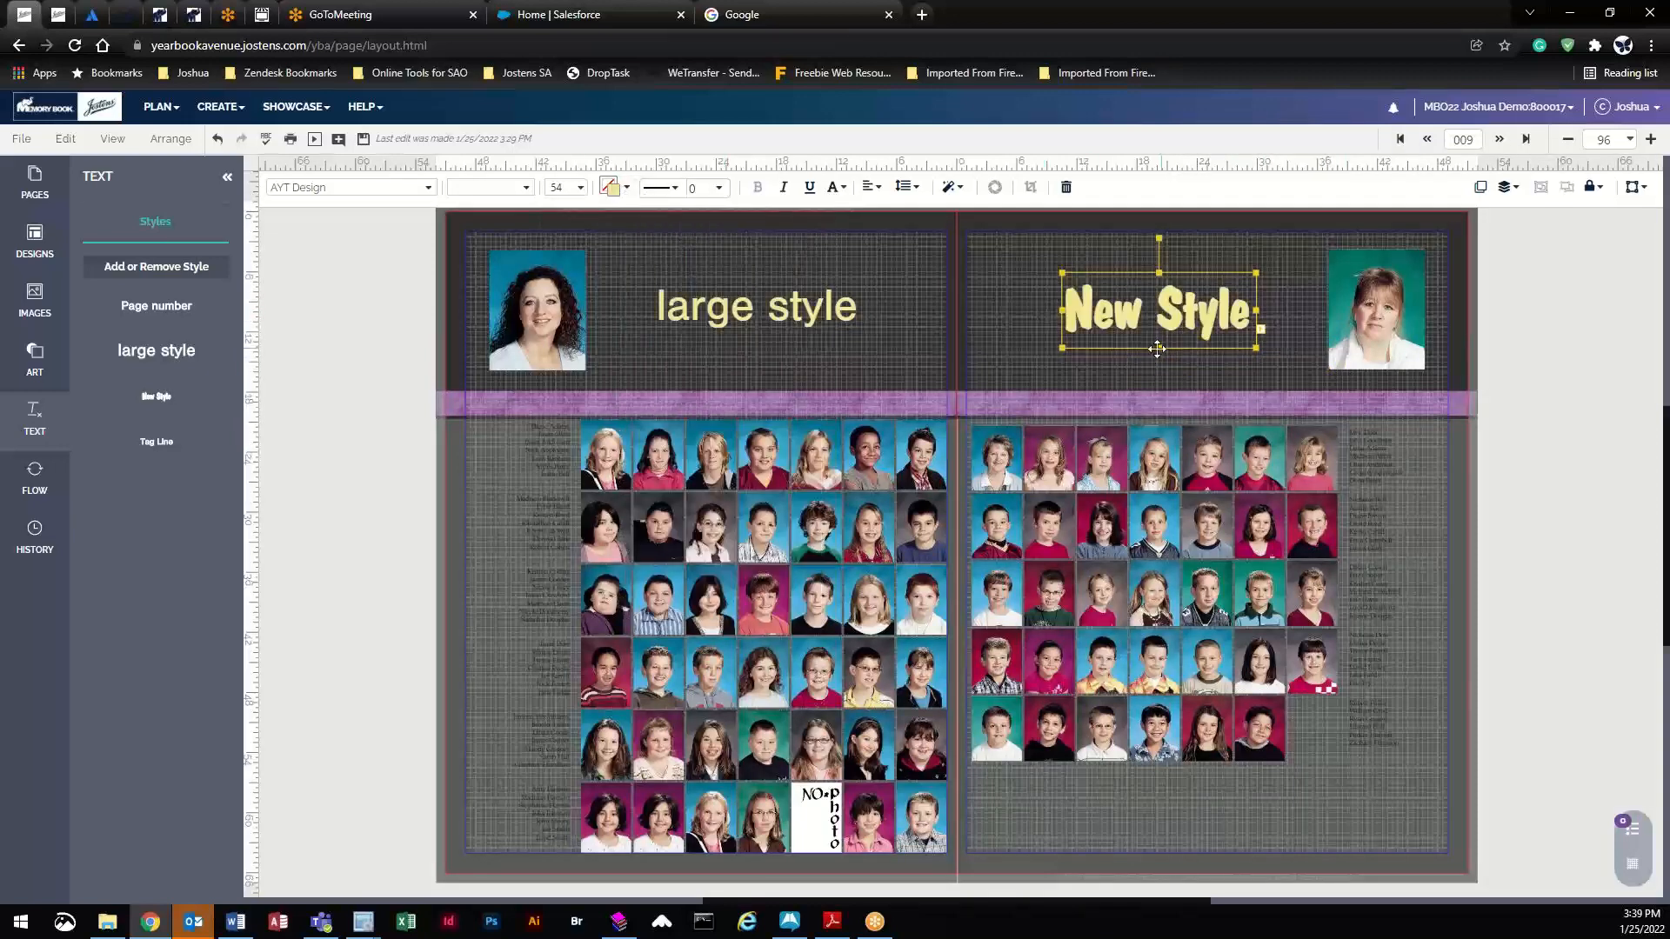
left_click_drag(1193, 304, 1187, 302)
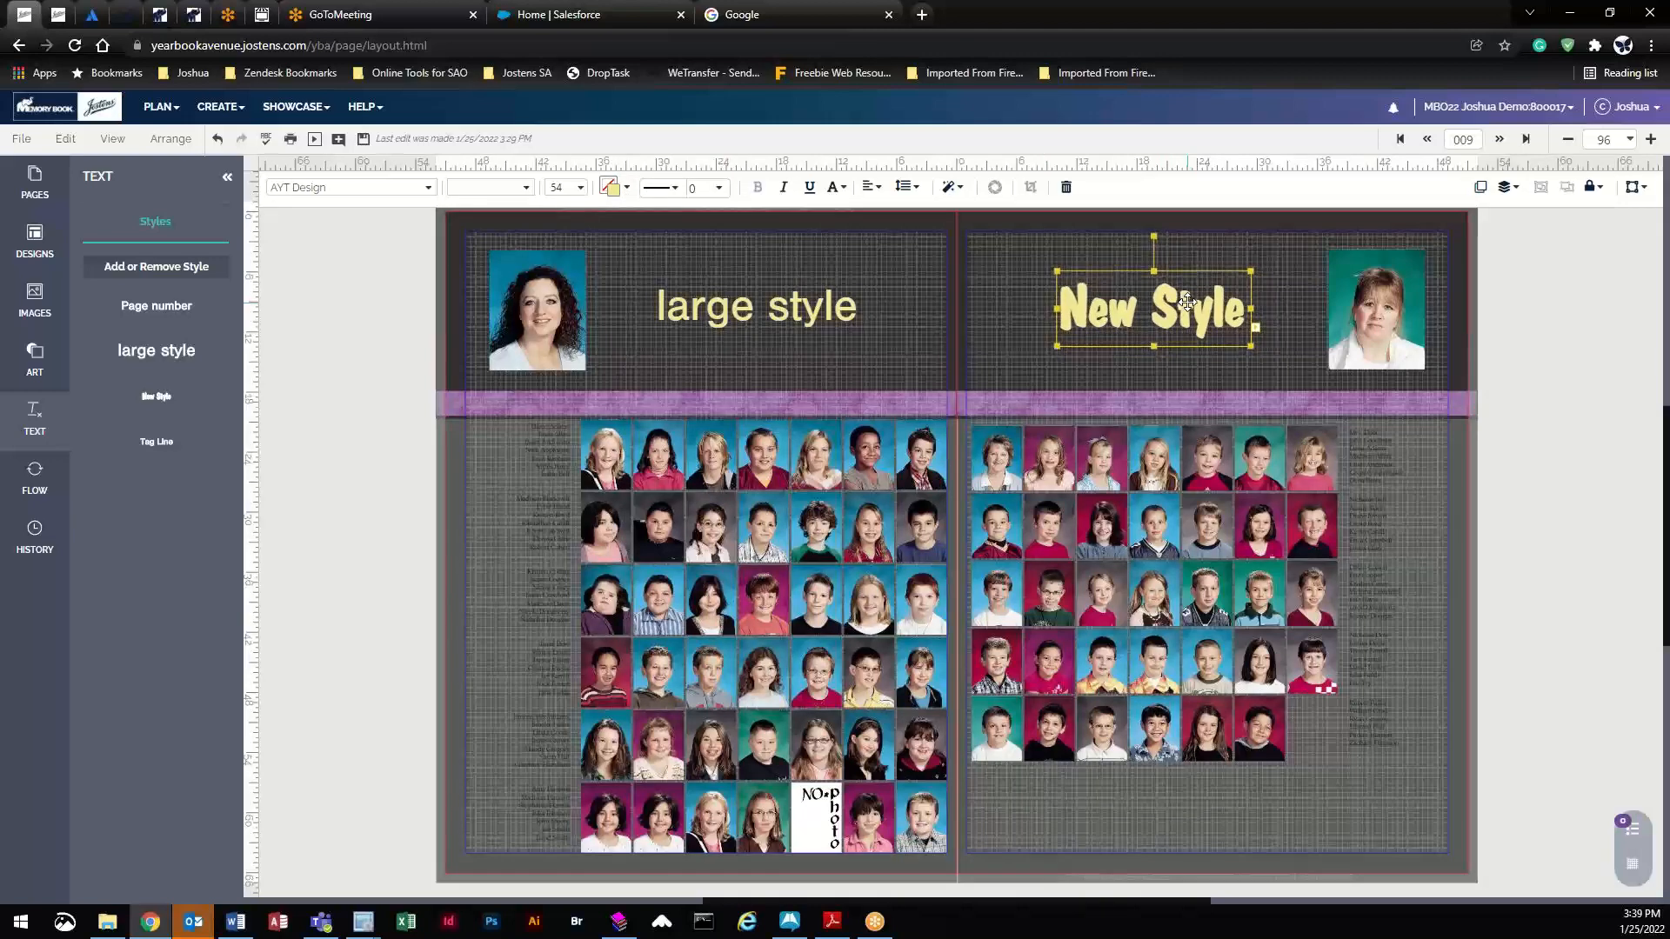
- Give the heading a solid outline coloured CS Frosted Pink and nudge it slightly left
left_click(659, 187)
left_click(736, 273)
left_click(612, 186)
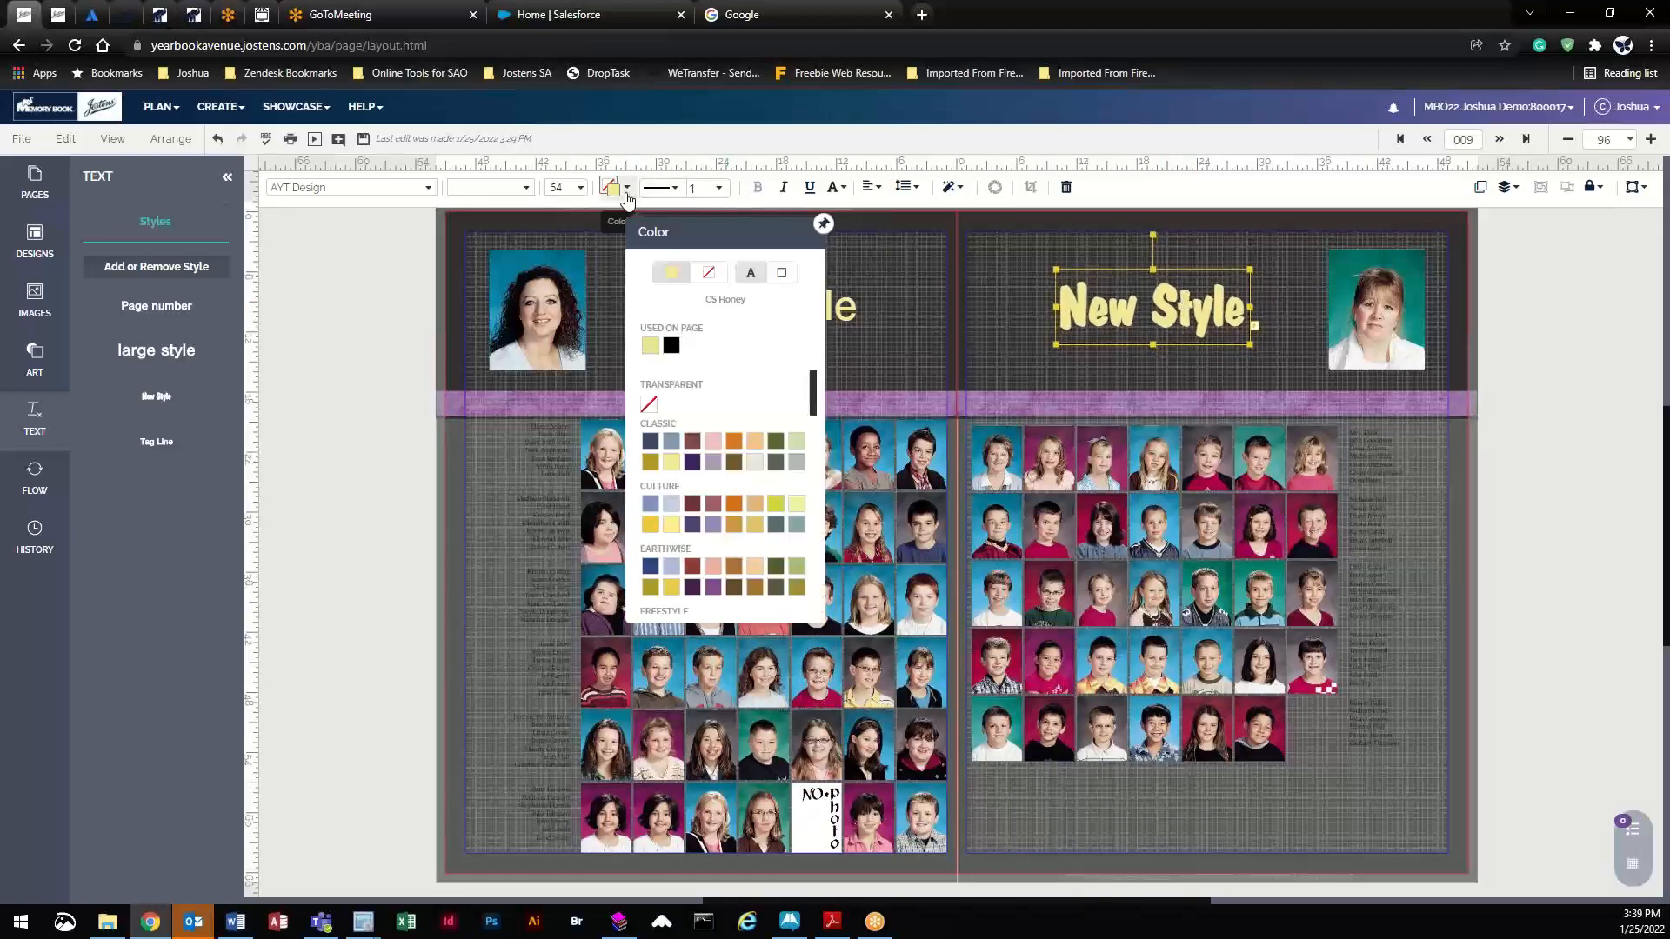
left_click(779, 273)
left_click(709, 272)
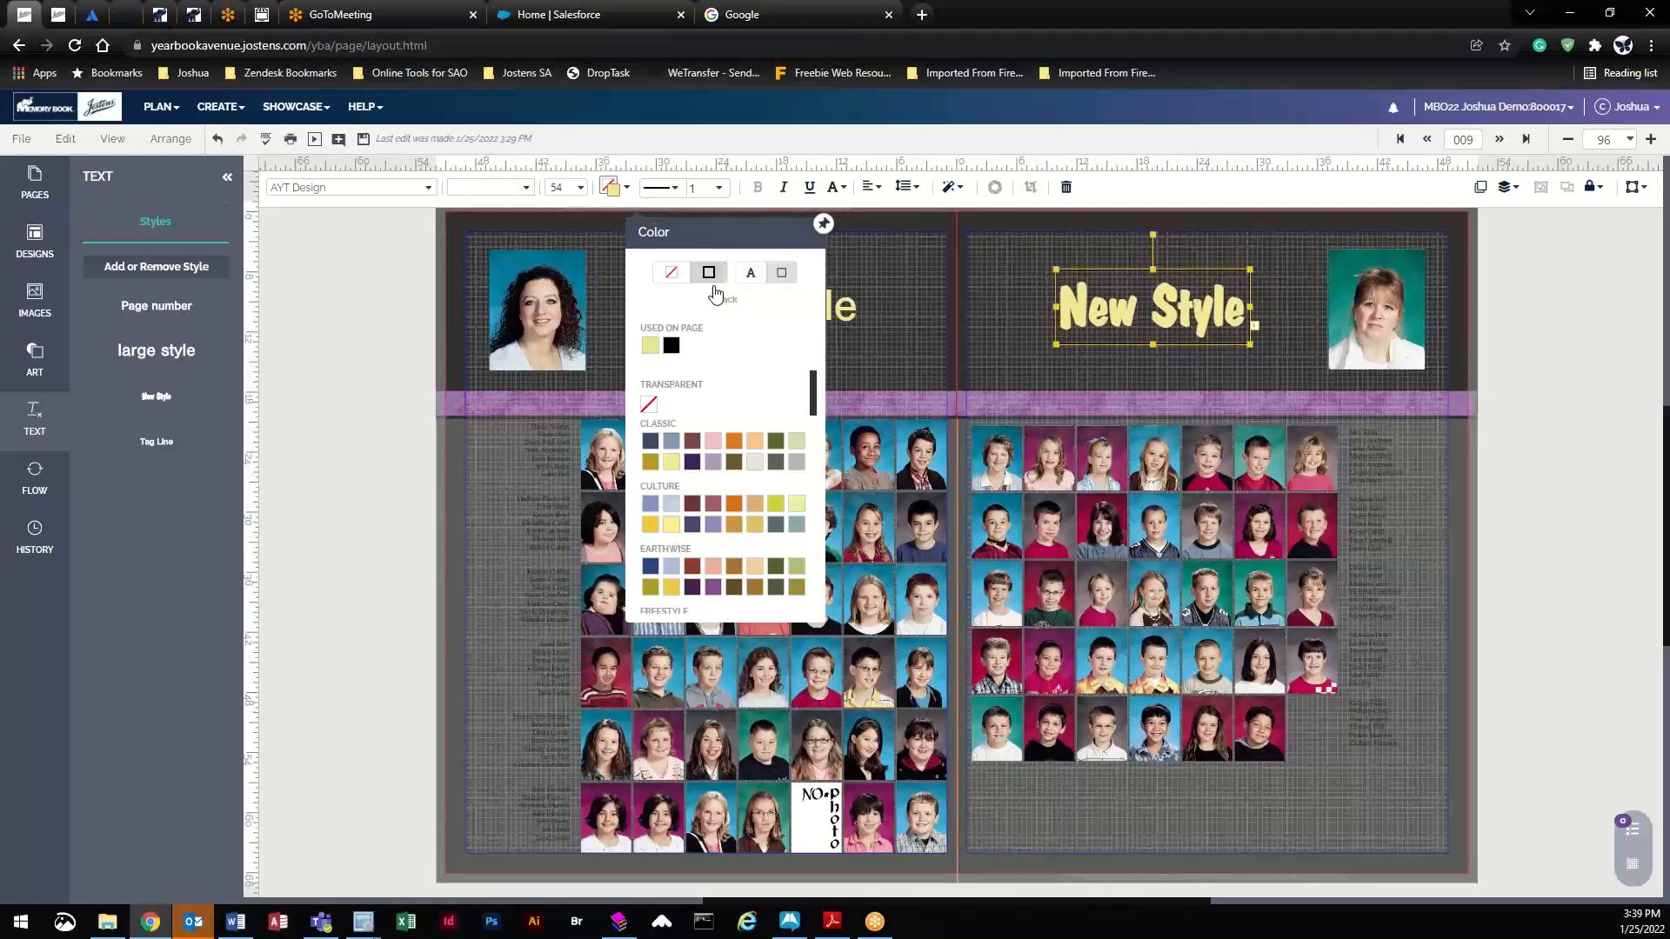
left_click(692, 445)
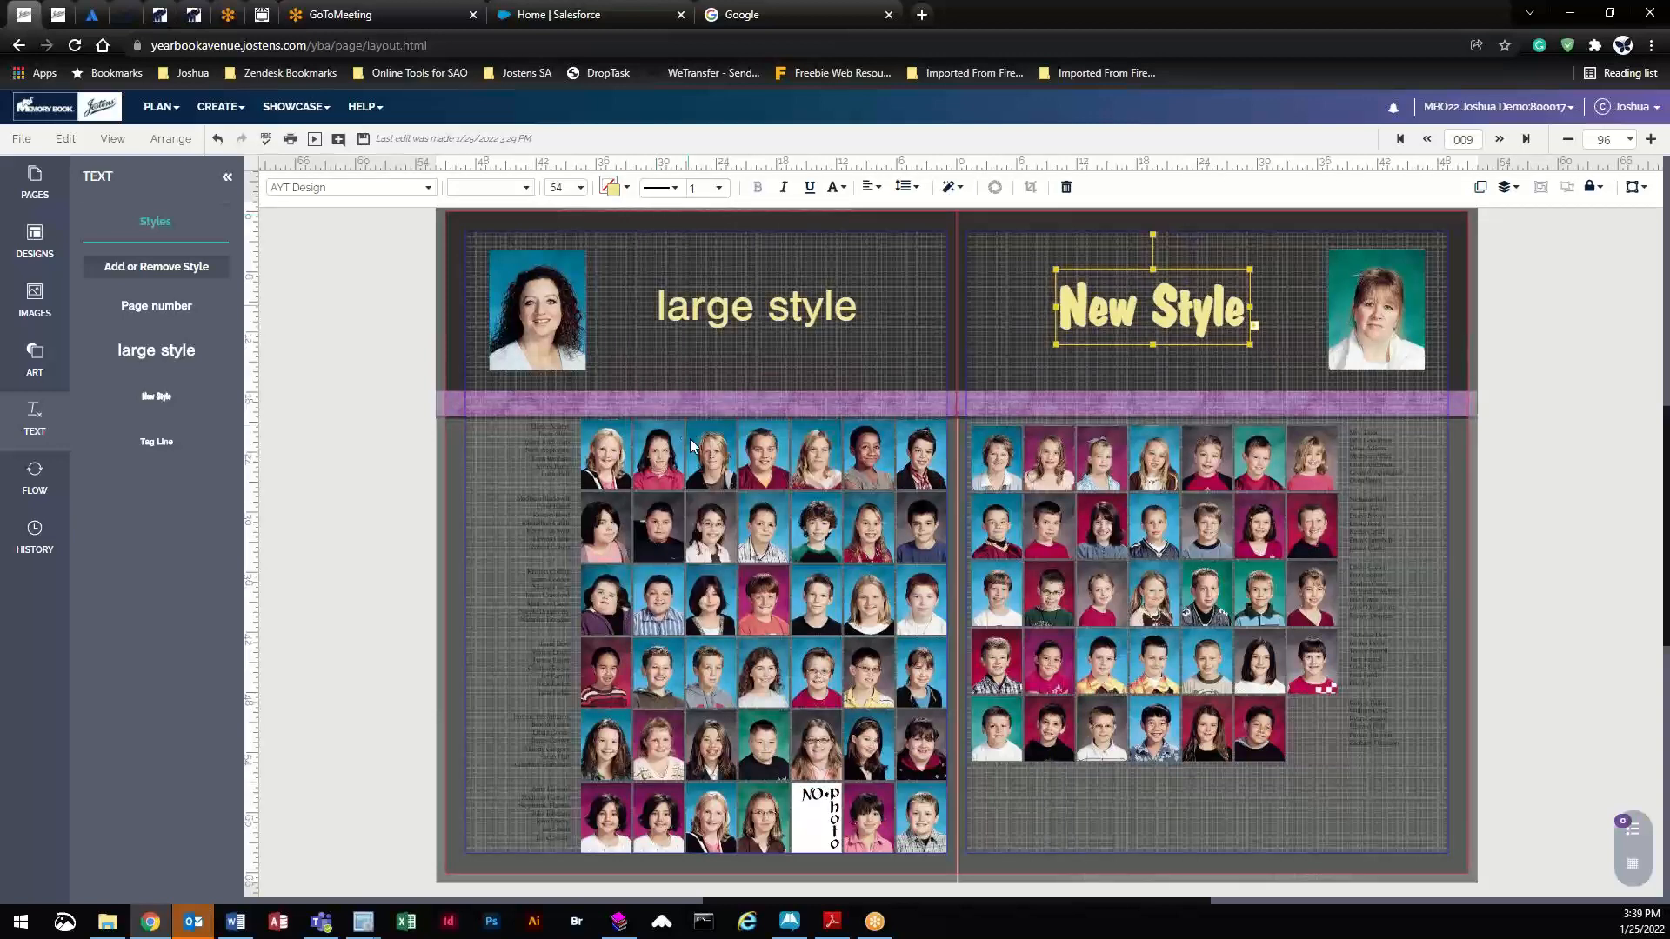
left_click(623, 190)
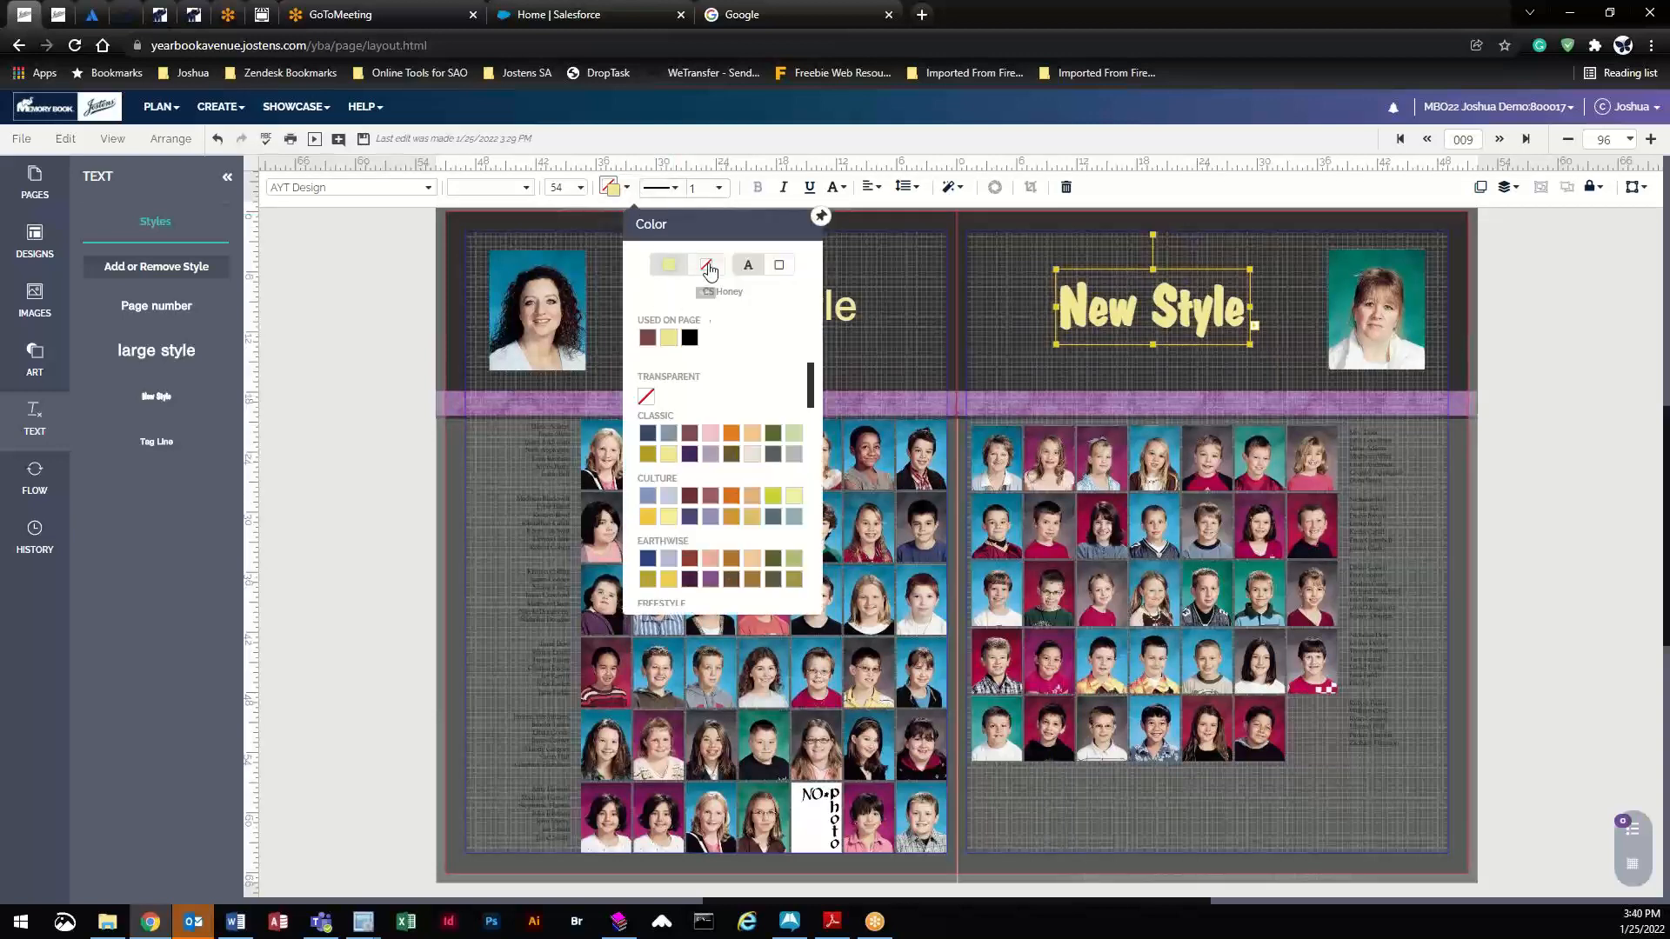
left_click(786, 275)
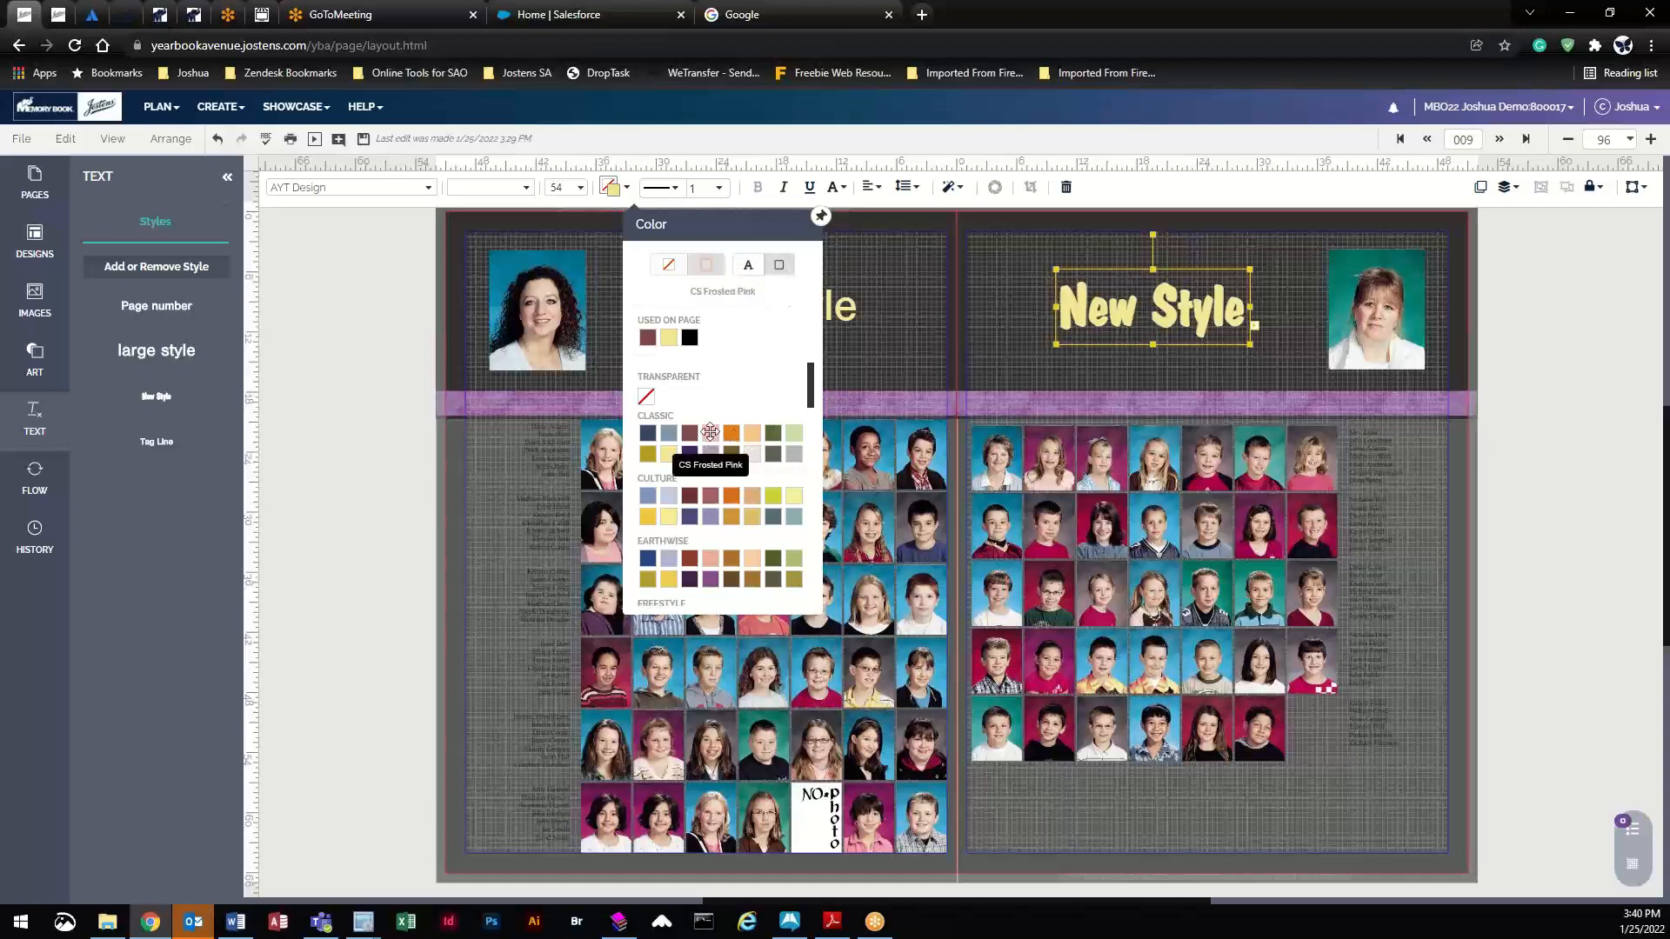
left_click(709, 432)
left_click(1268, 269)
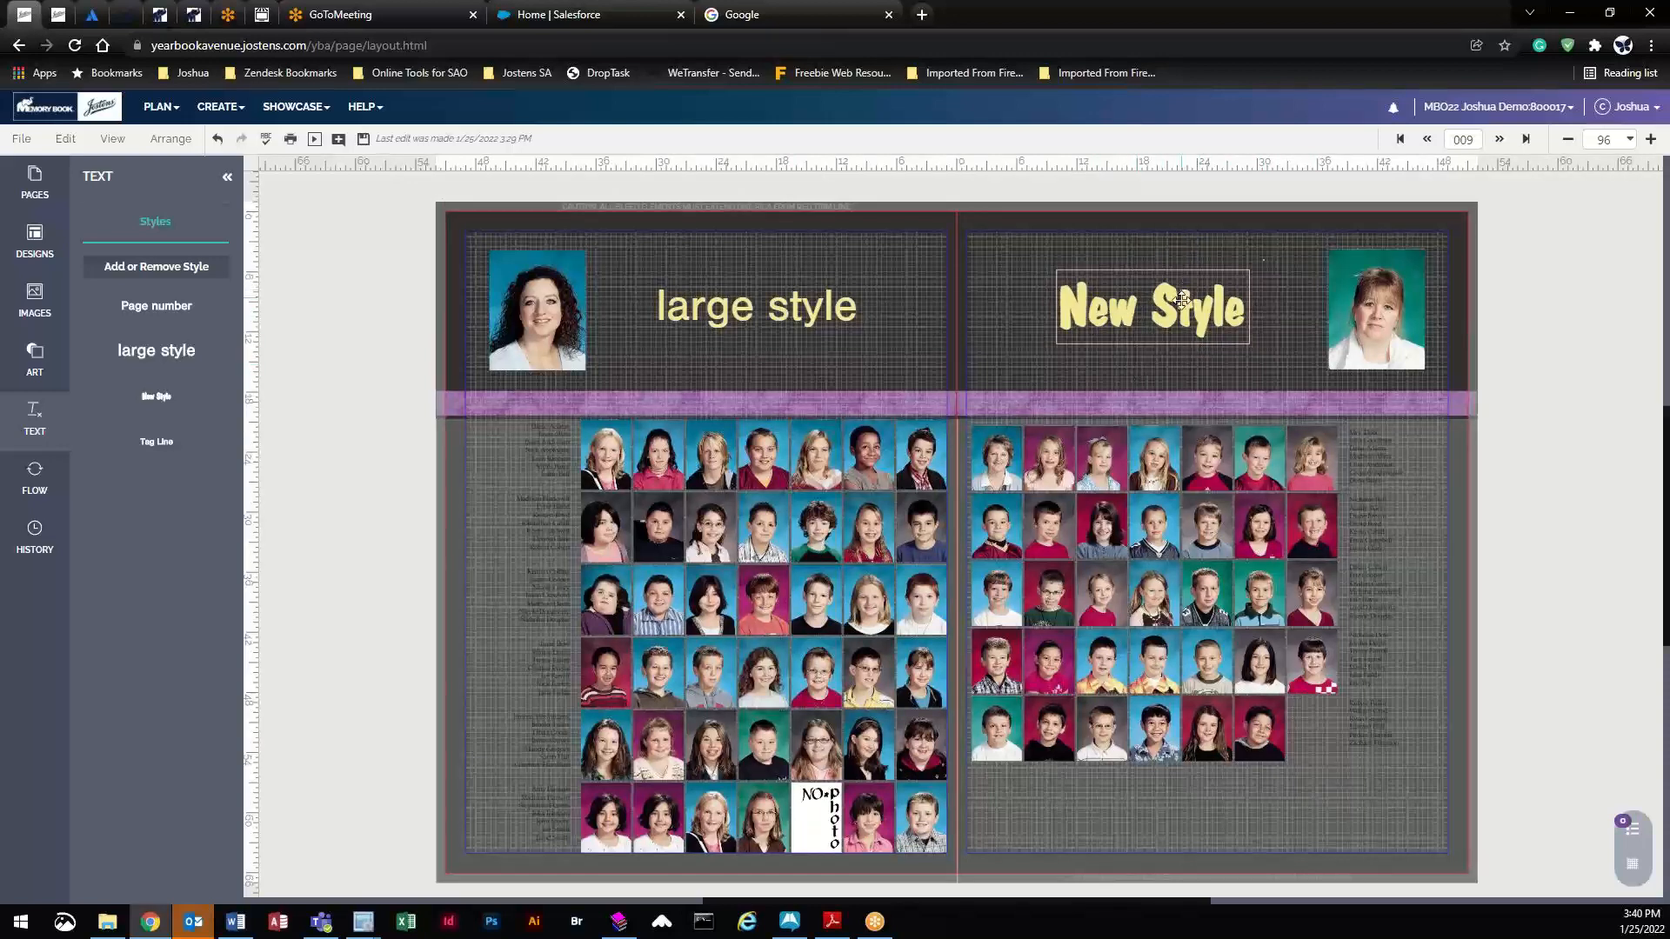
left_click_drag(1181, 300, 1174, 302)
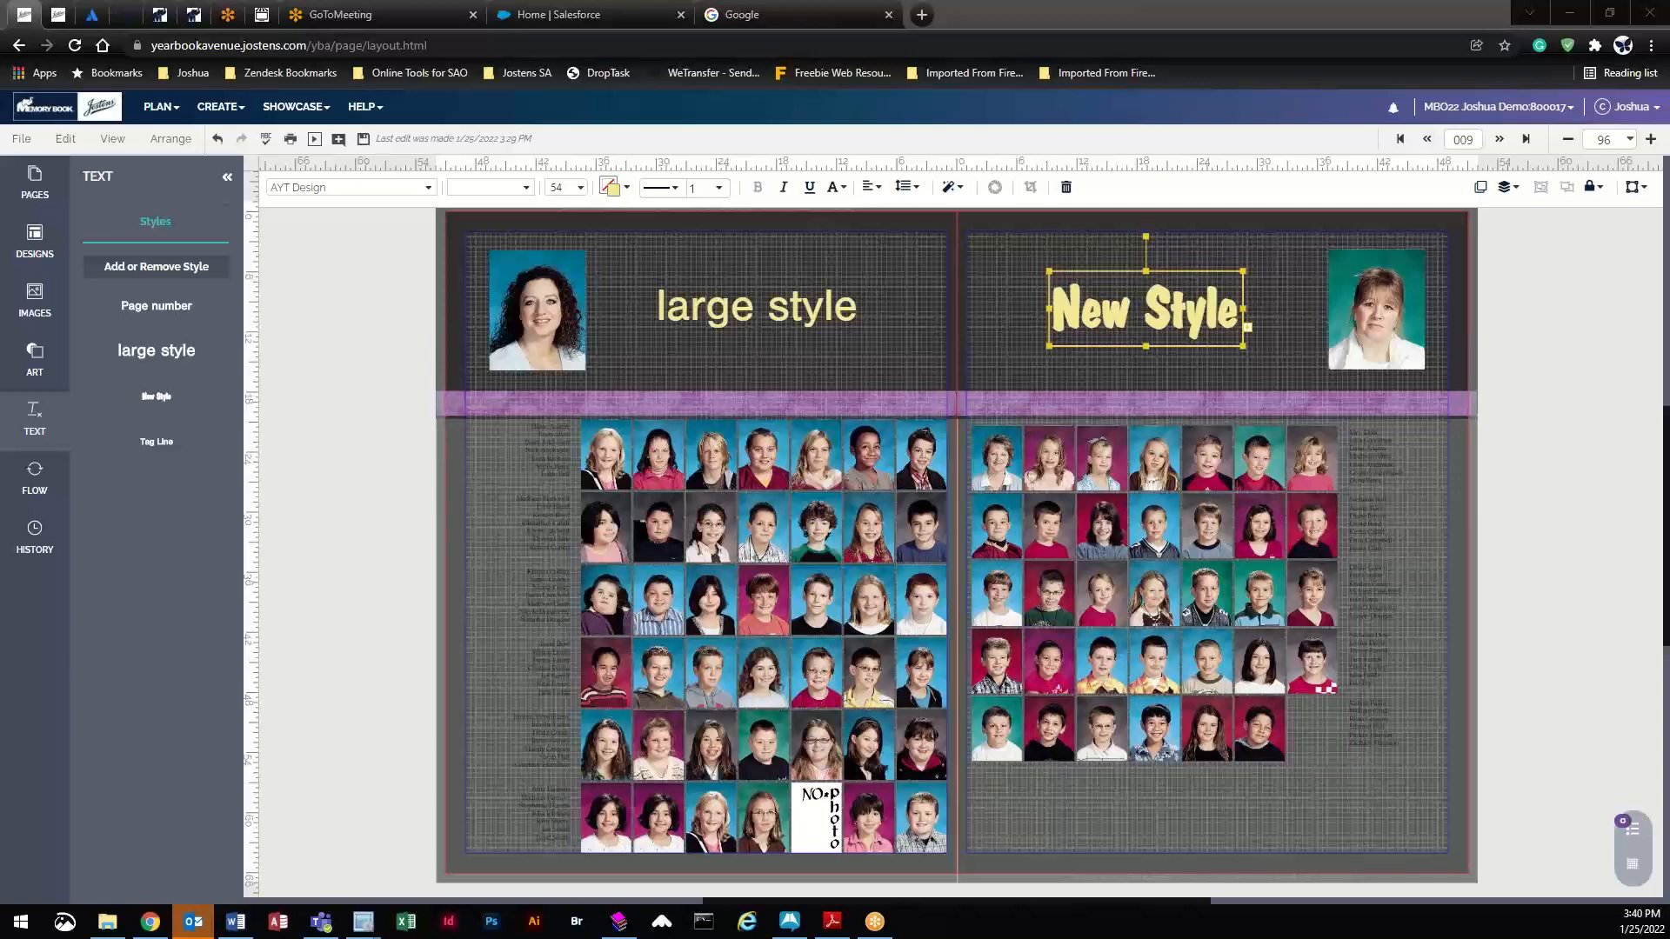
- Switch to the Image Library from the CREATE menu, leaving the spread without saving
left_click(217, 106)
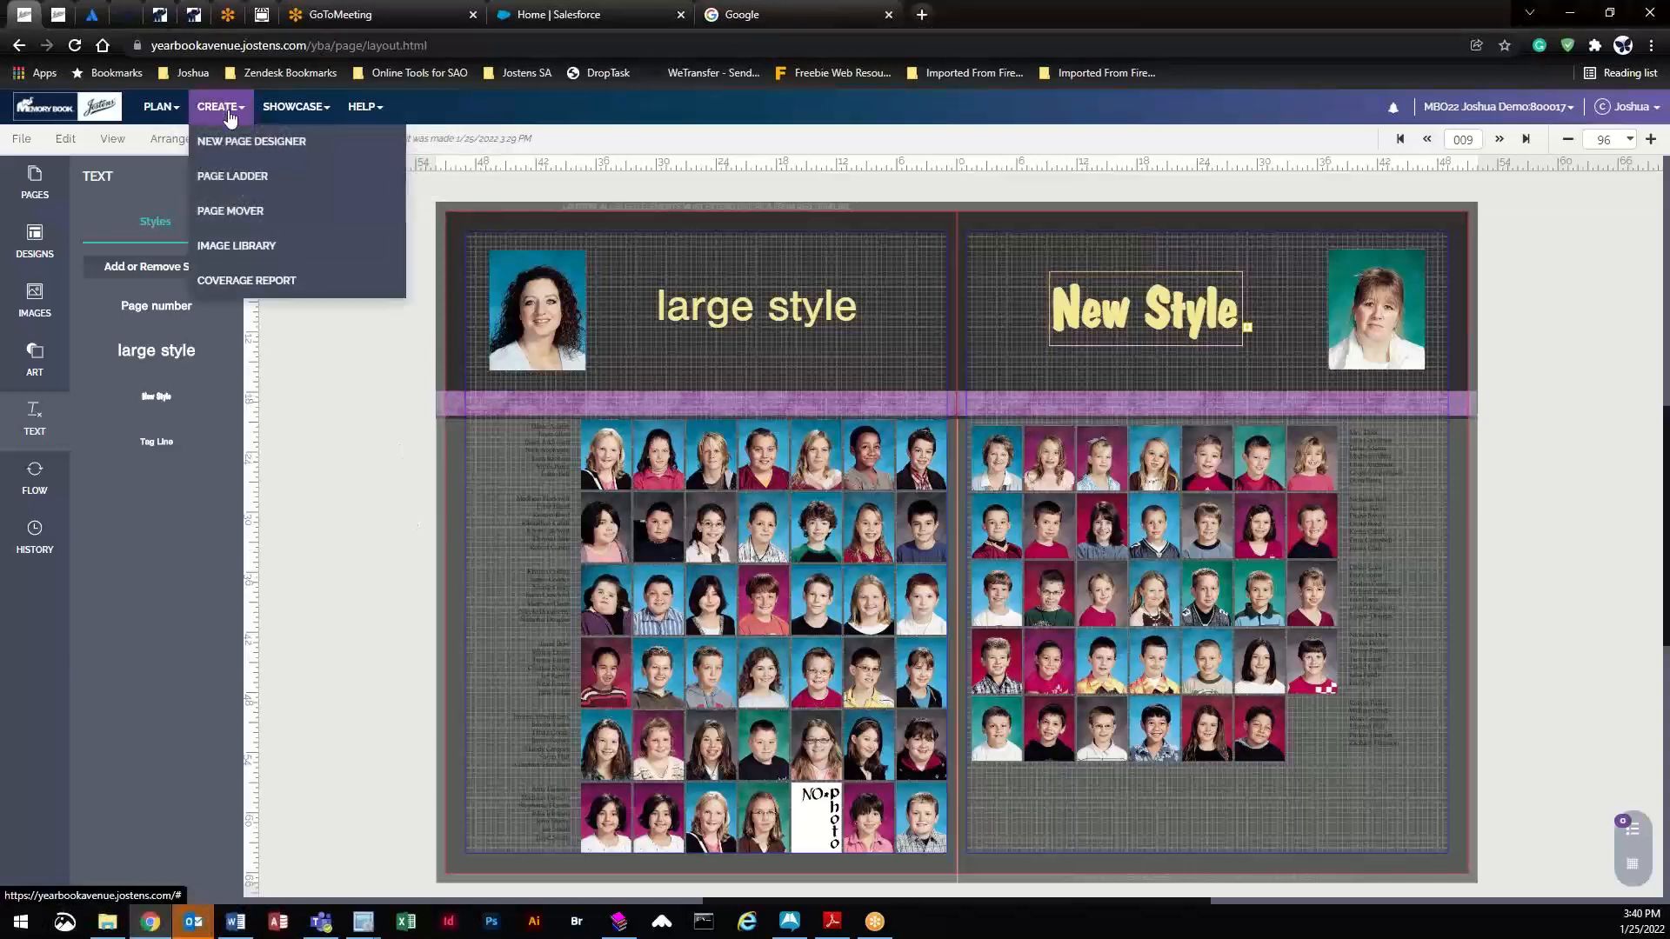
left_click(247, 144)
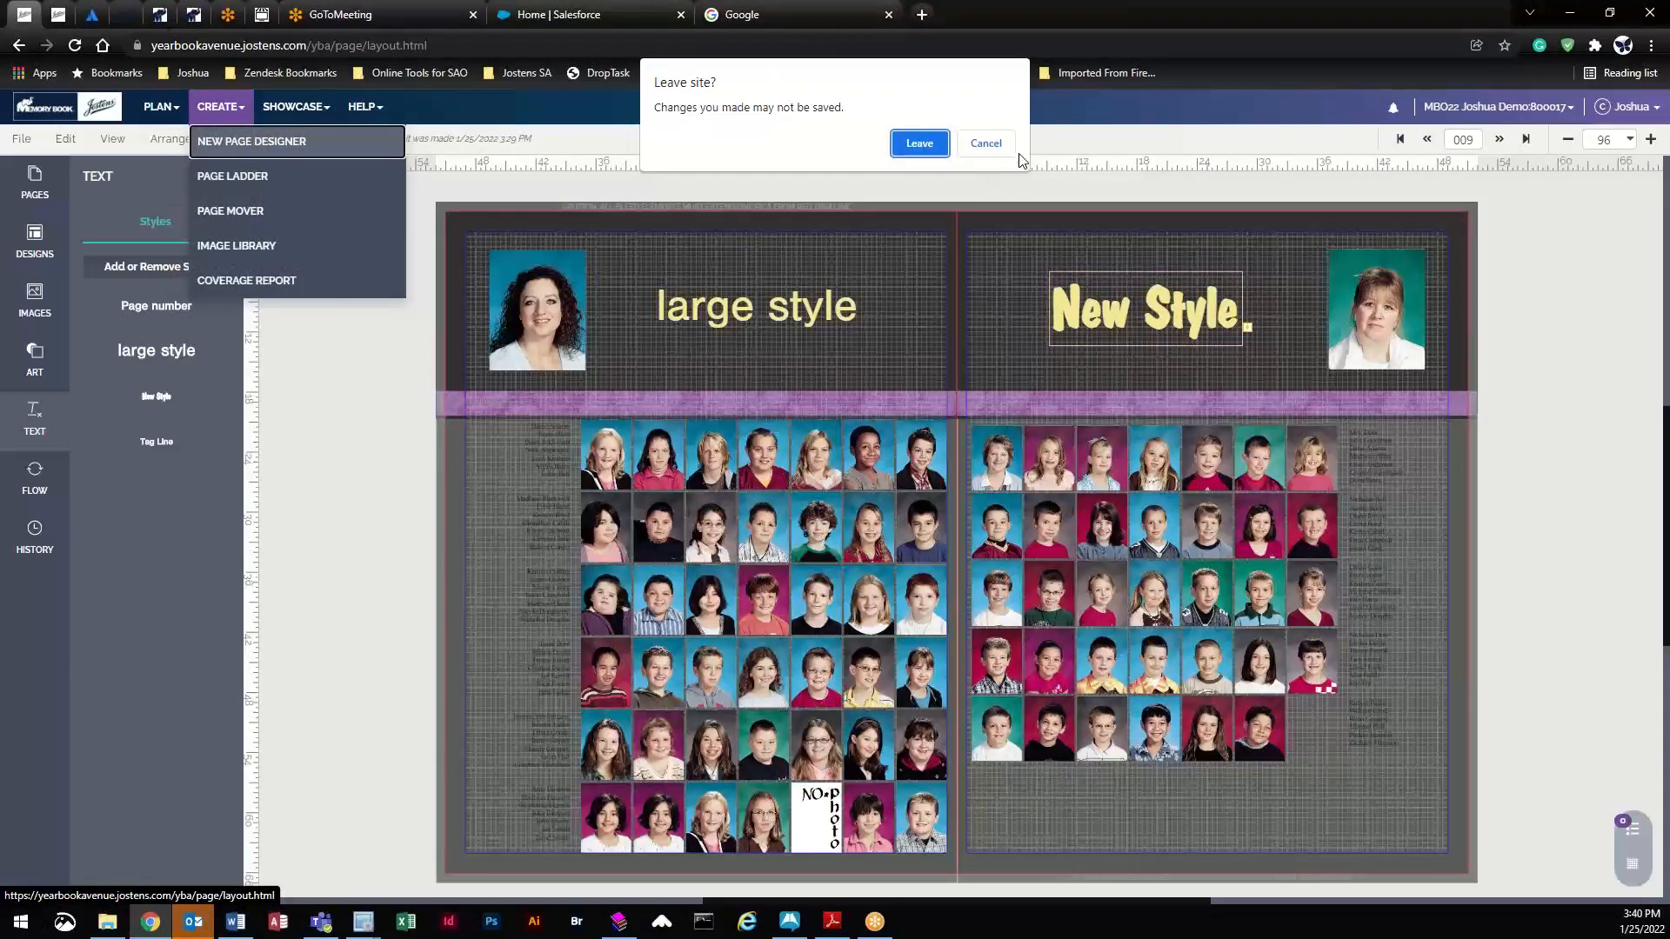
left_click(986, 144)
left_click(220, 107)
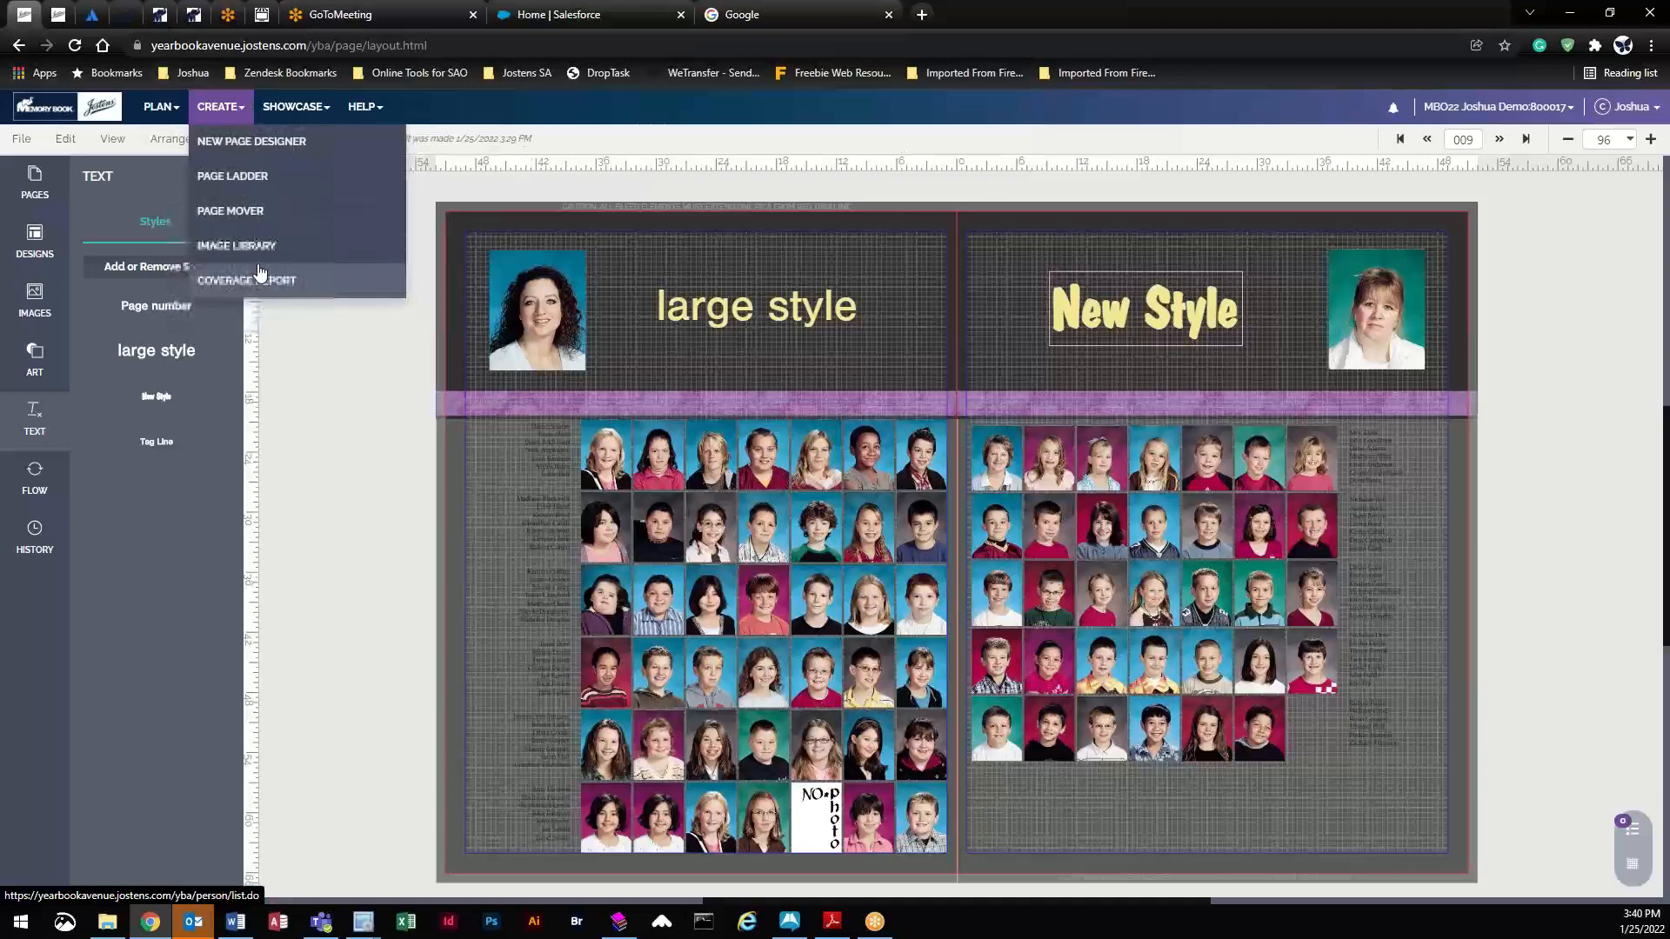
left_click(245, 249)
left_click(916, 171)
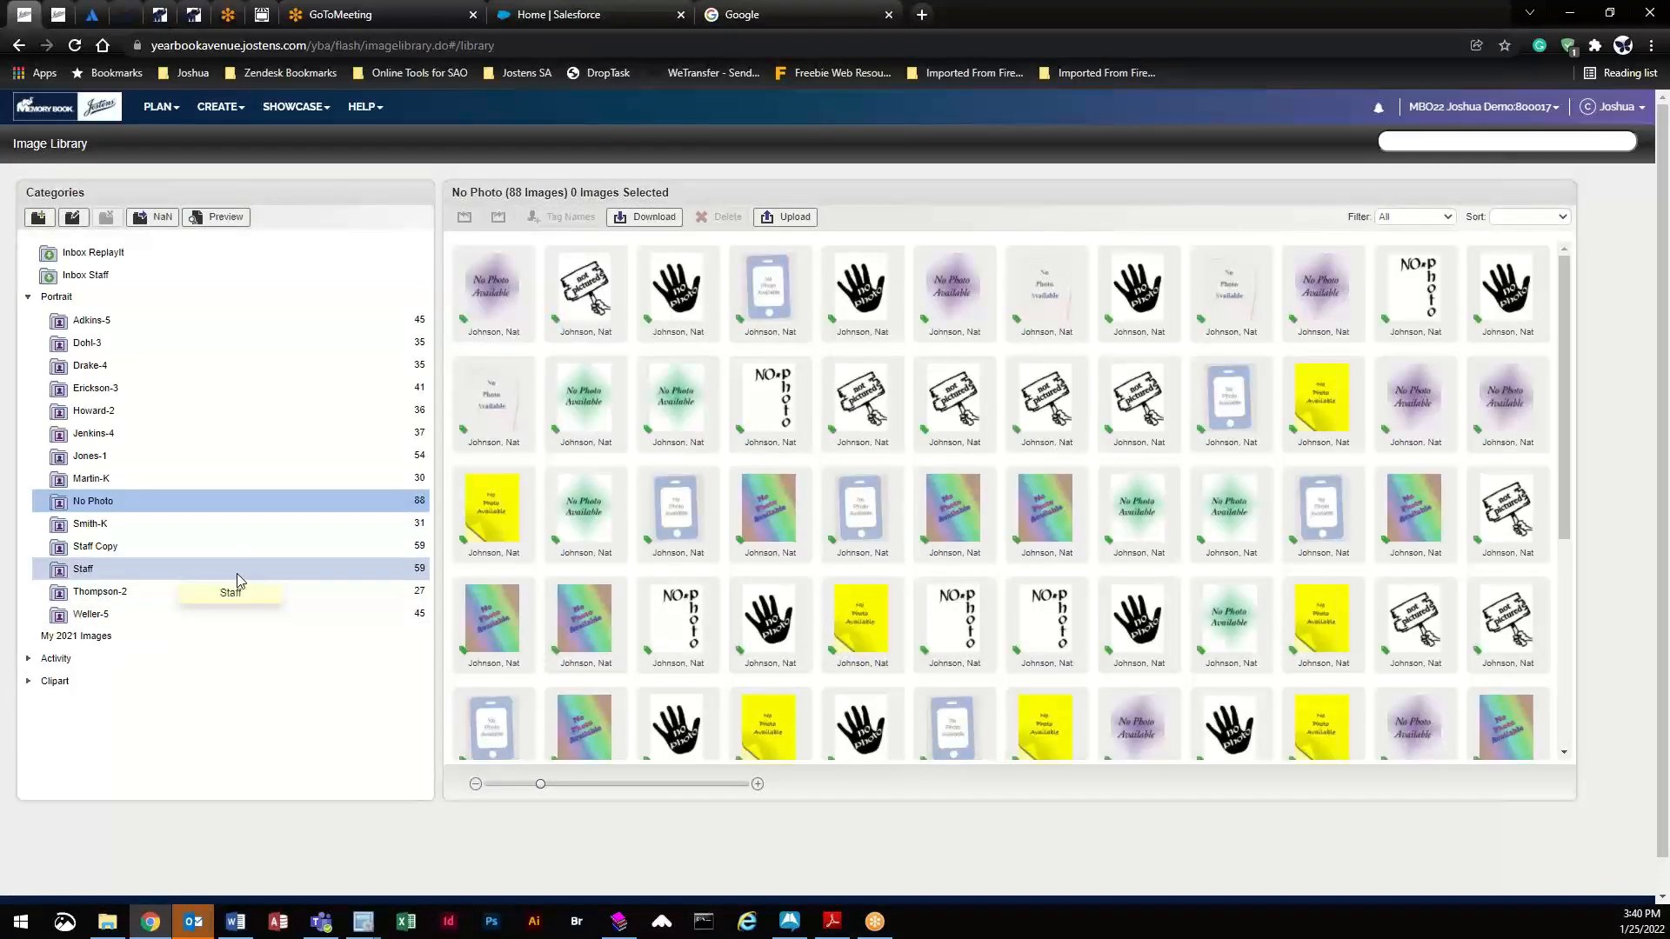
- Add a Staff teacher portrait to the Adkins-5 category and select the NO-photo placeholder
left_click(180, 322)
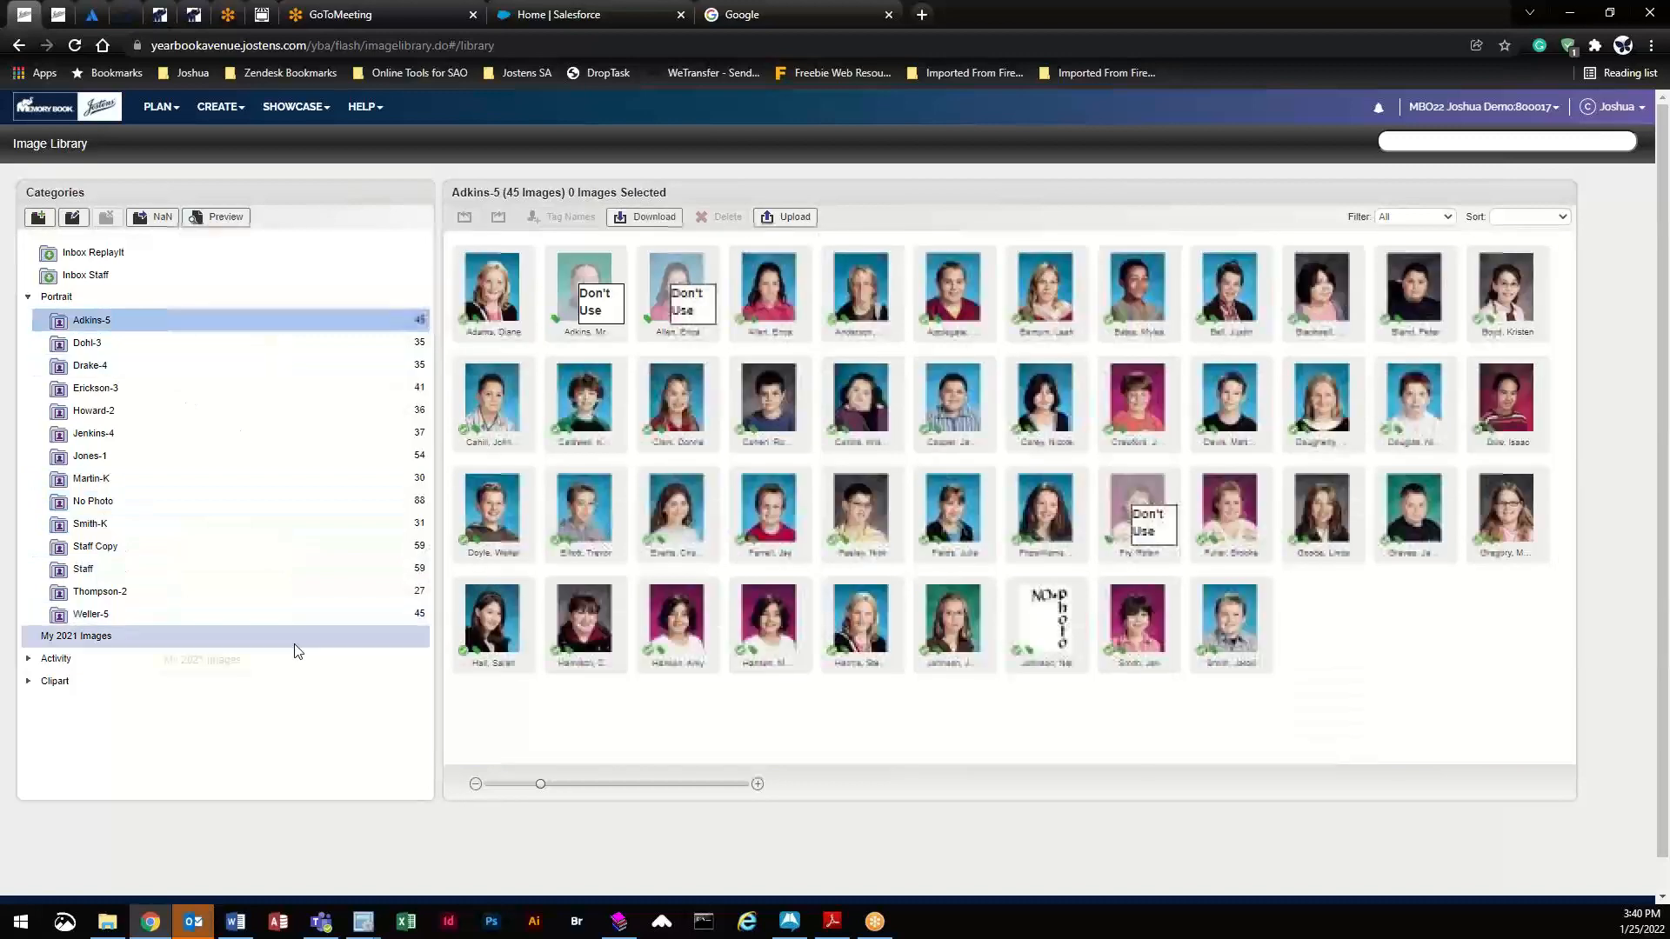
left_click(238, 569)
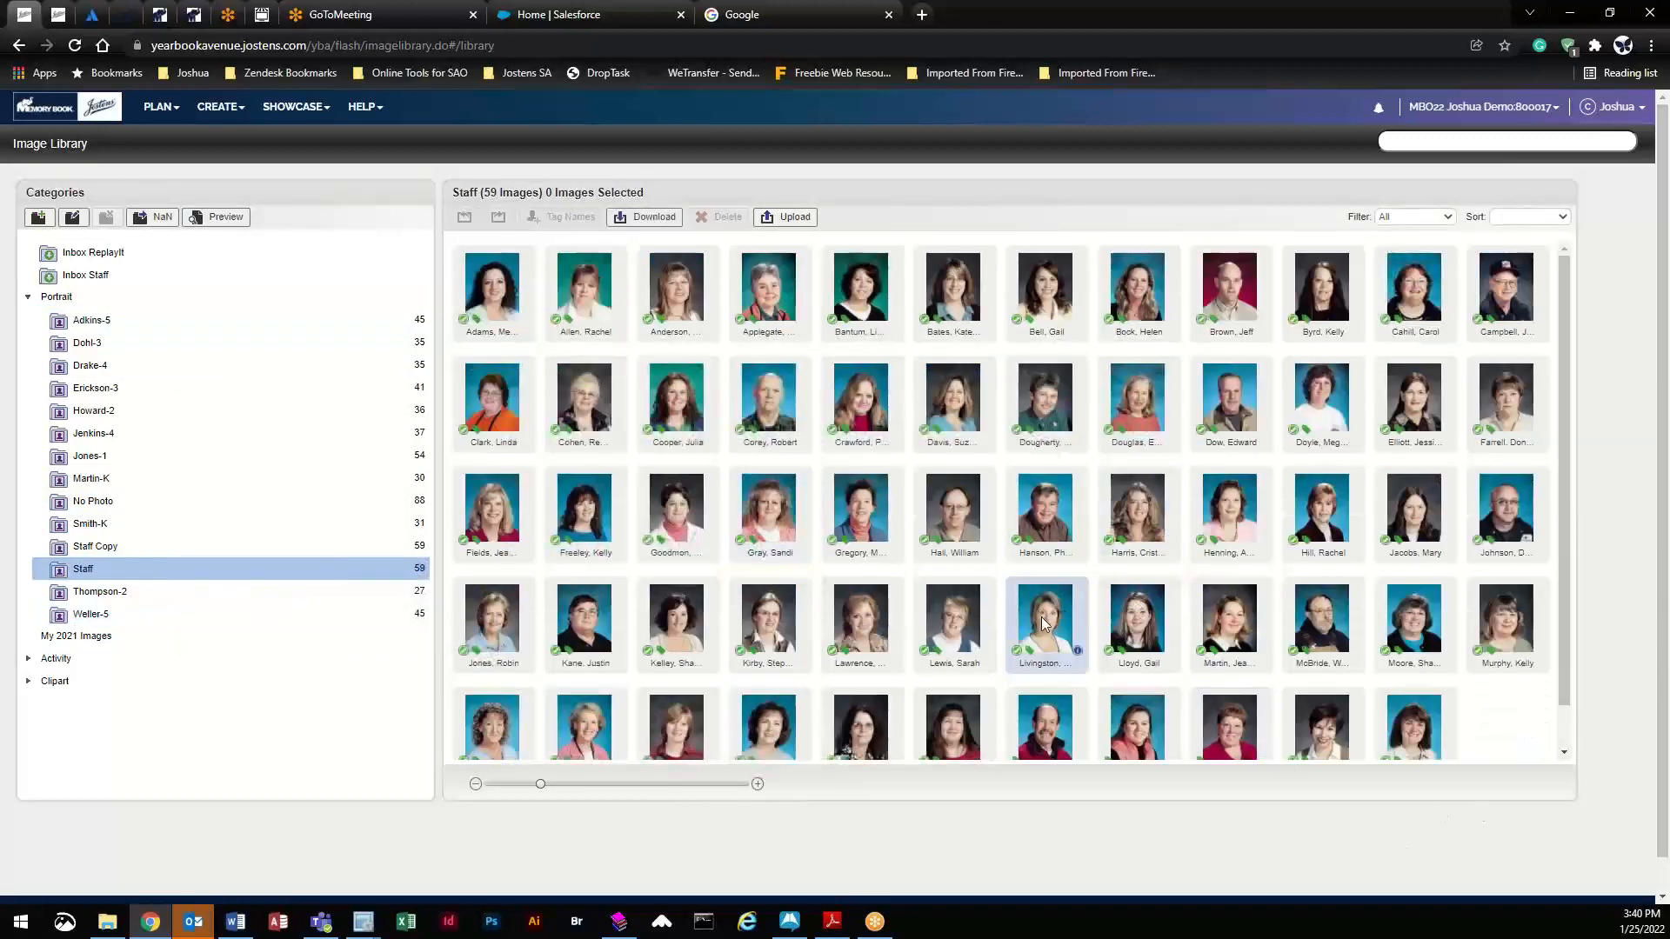
left_click_drag(1044, 631, 214, 318)
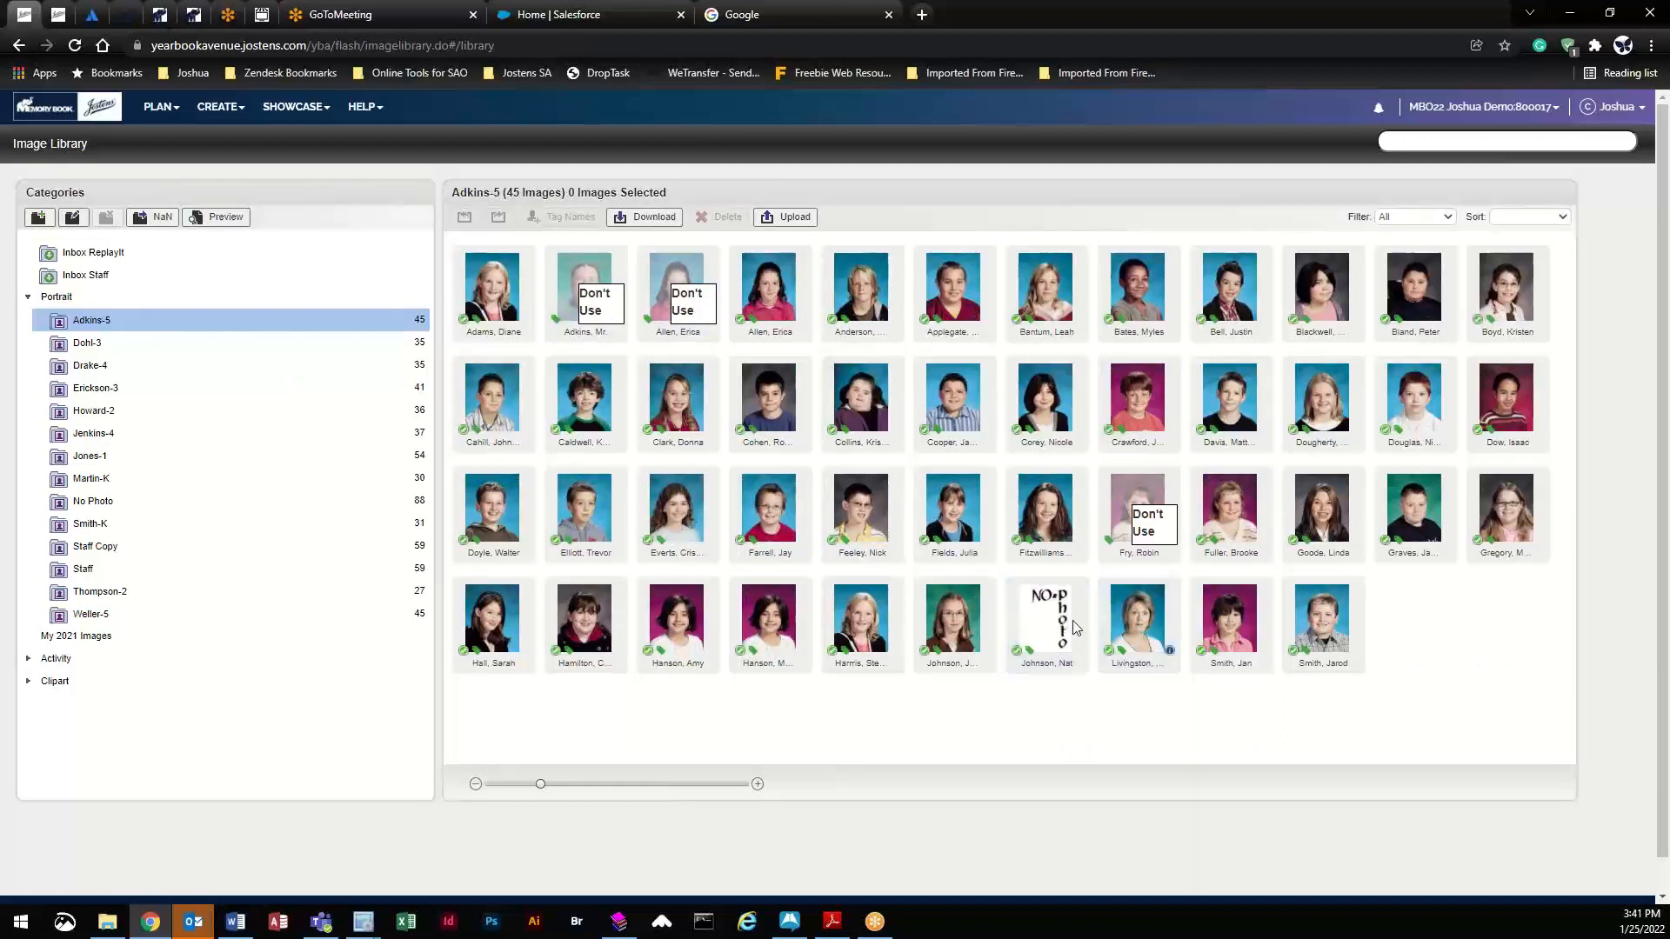
left_click(1047, 642)
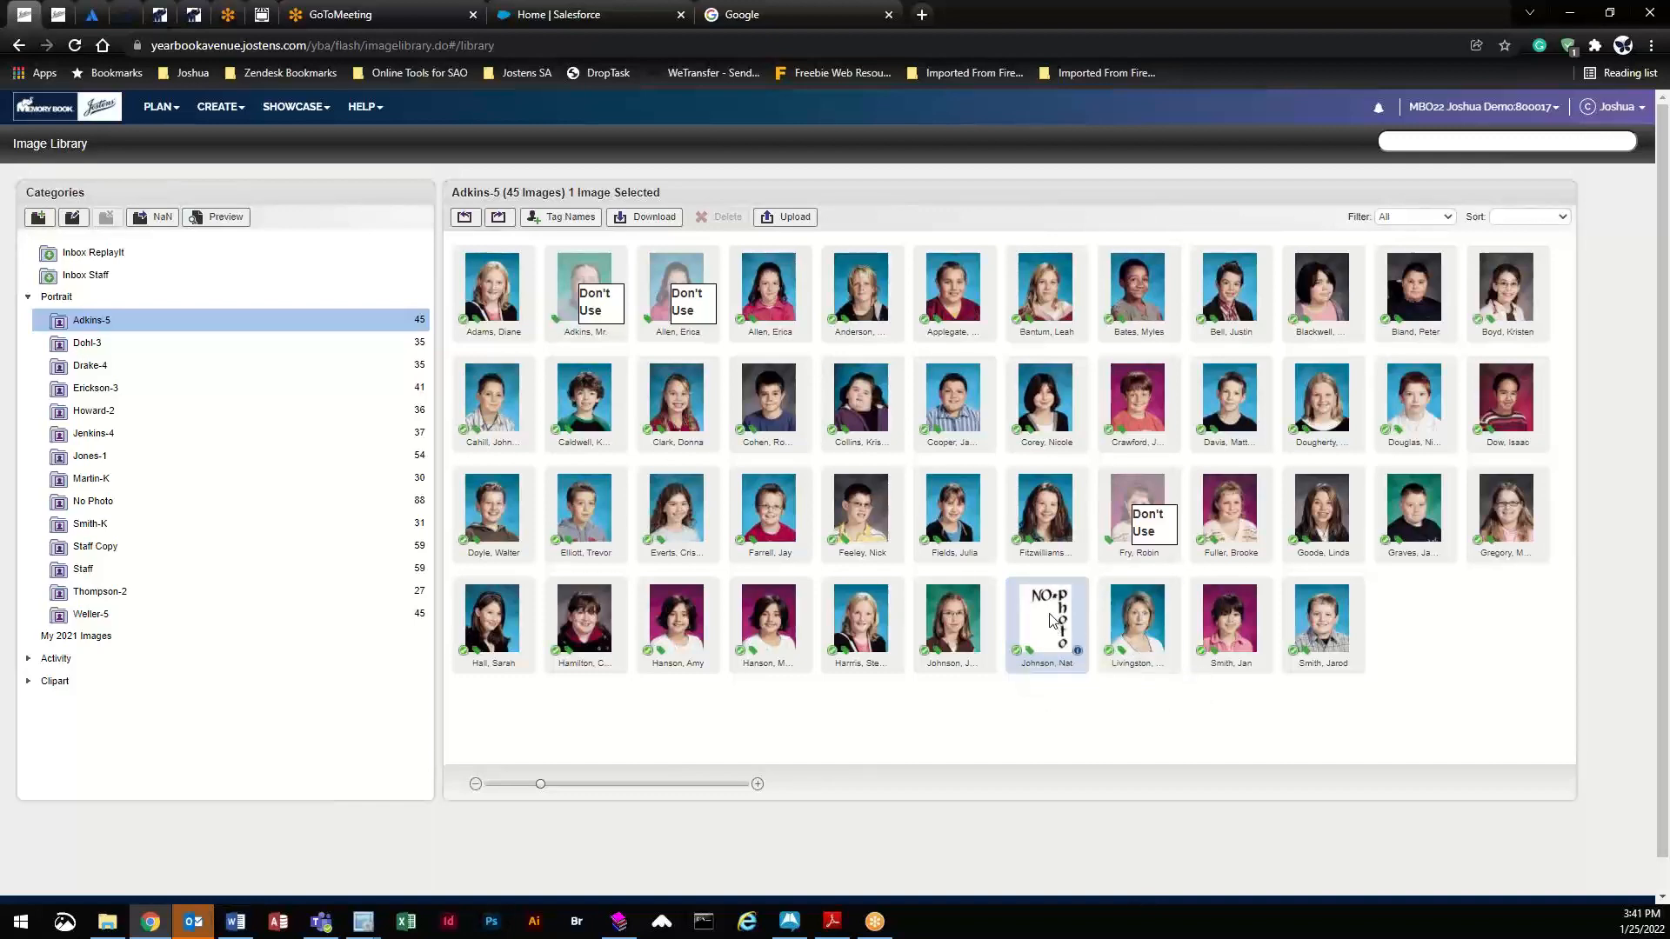
- Set the NO-photo placeholder's Use Portrait option to Don't Use Portrait and apply
left_click(1078, 651)
left_click(619, 165)
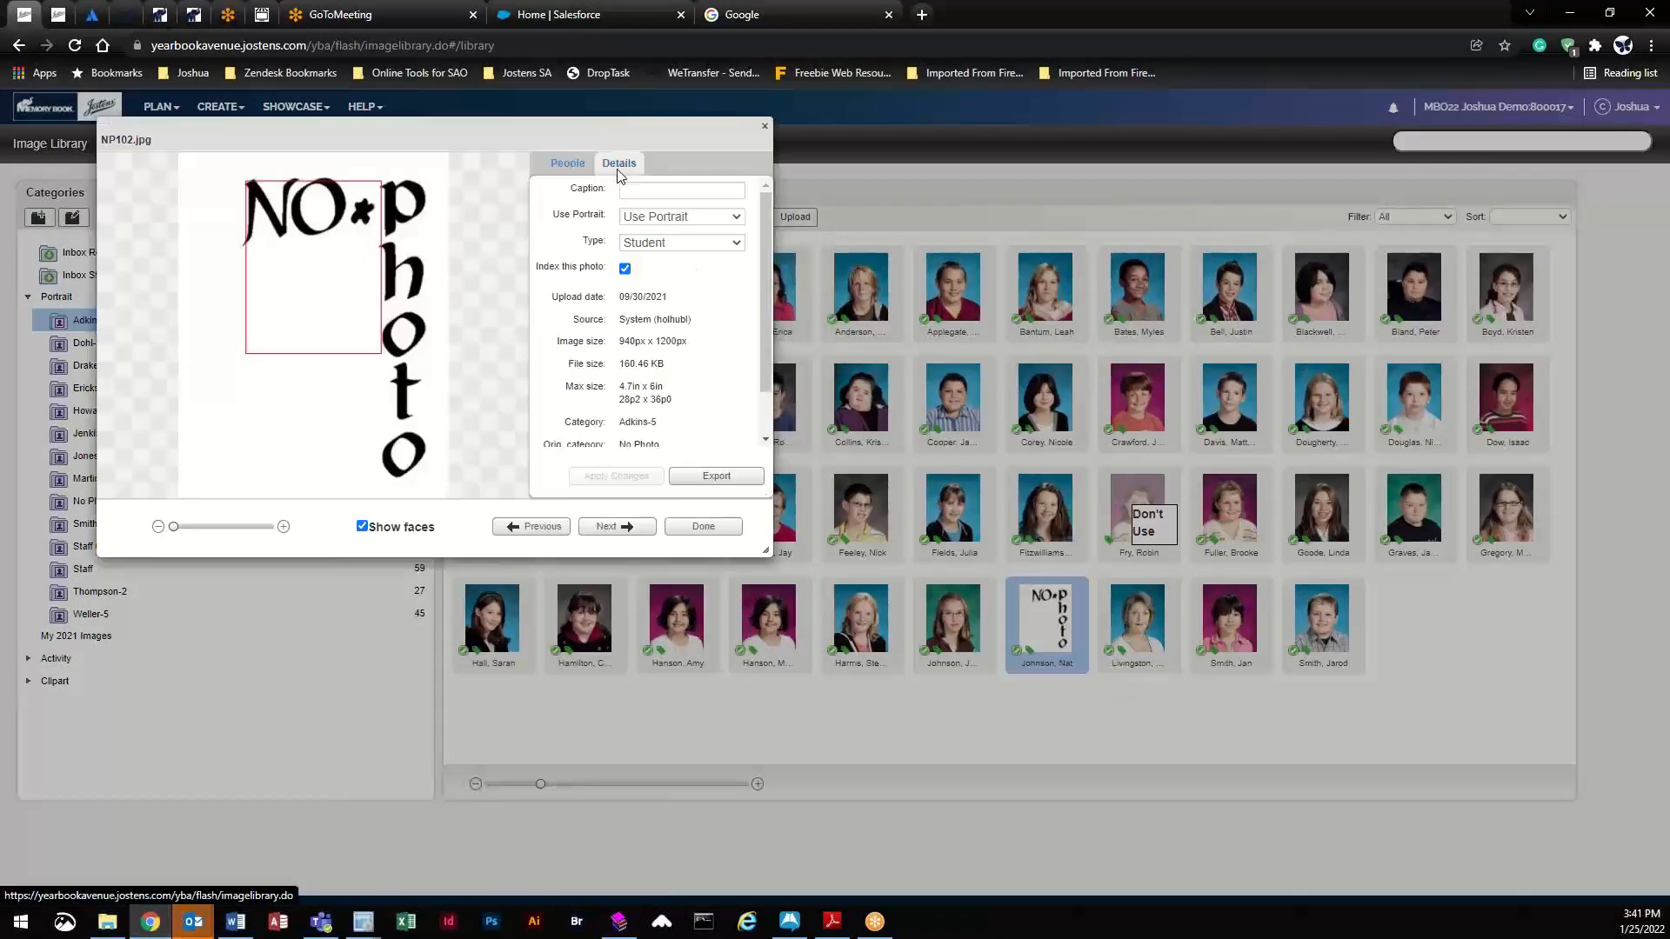
left_click(641, 219)
left_click(657, 251)
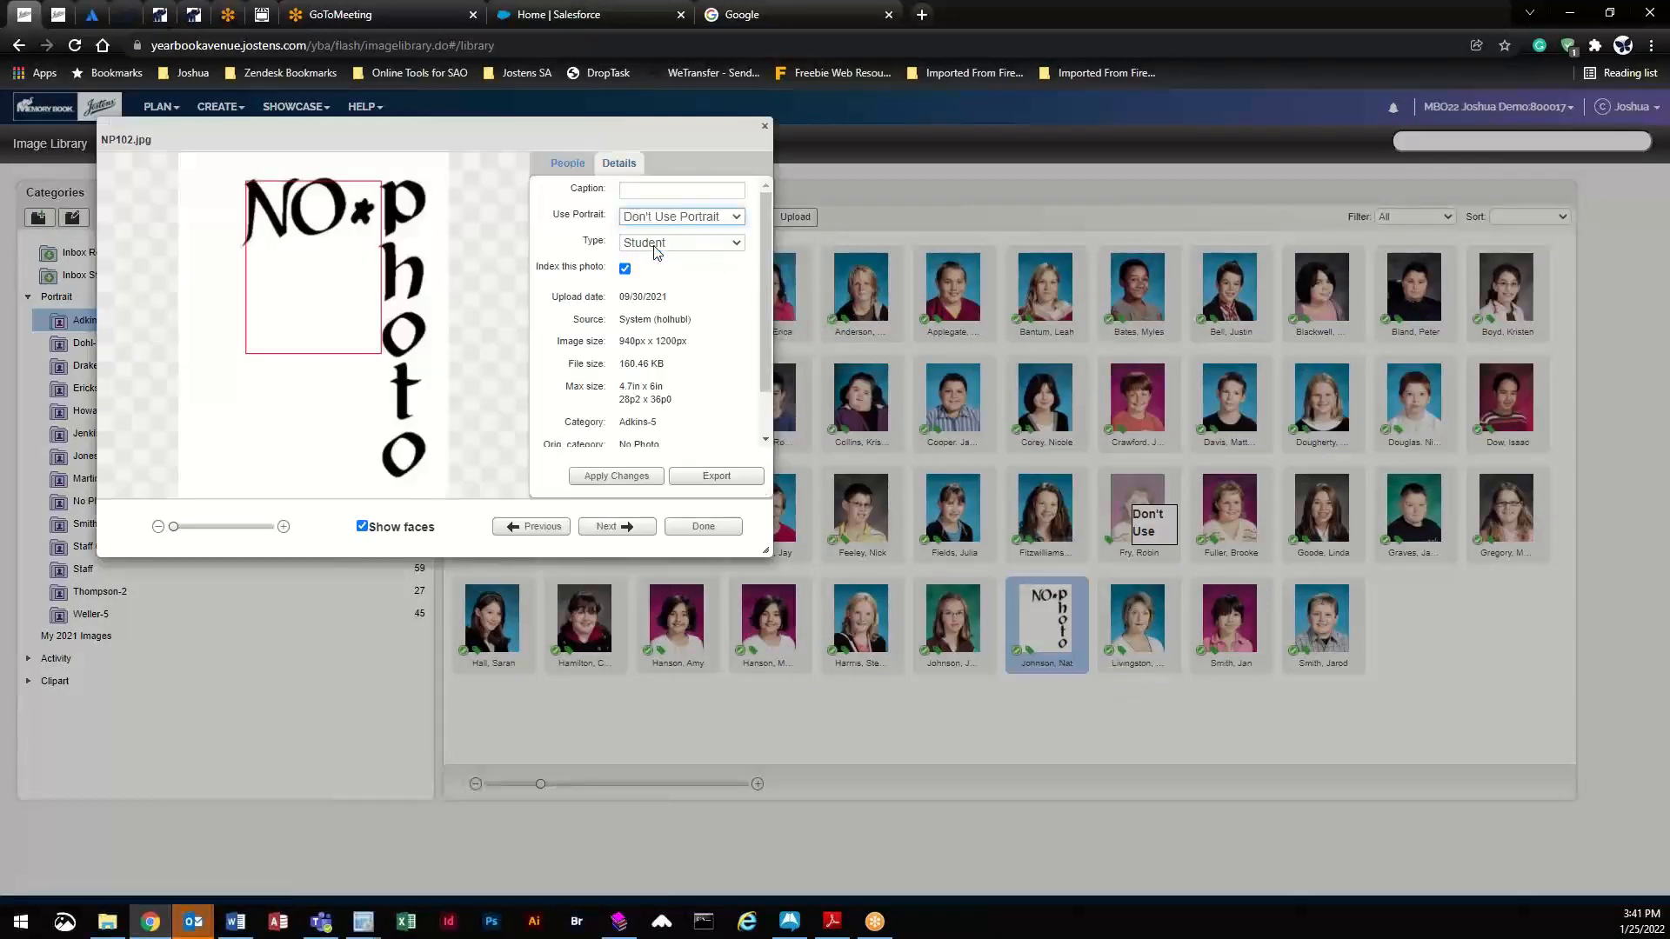
left_click(618, 475)
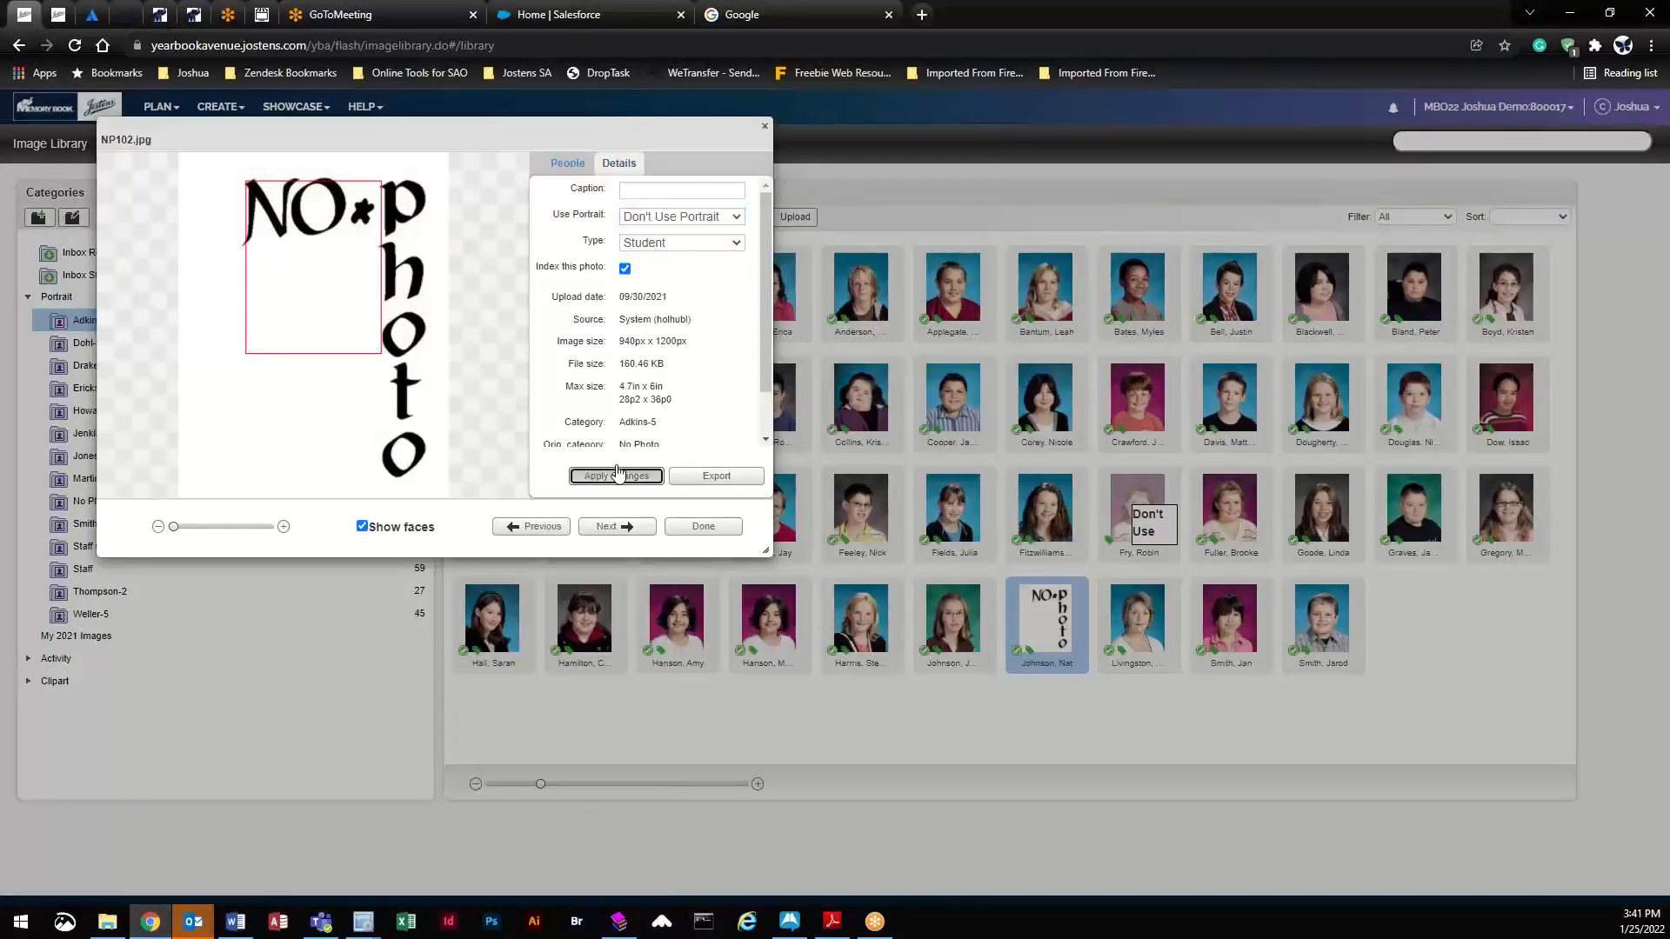
left_click(703, 527)
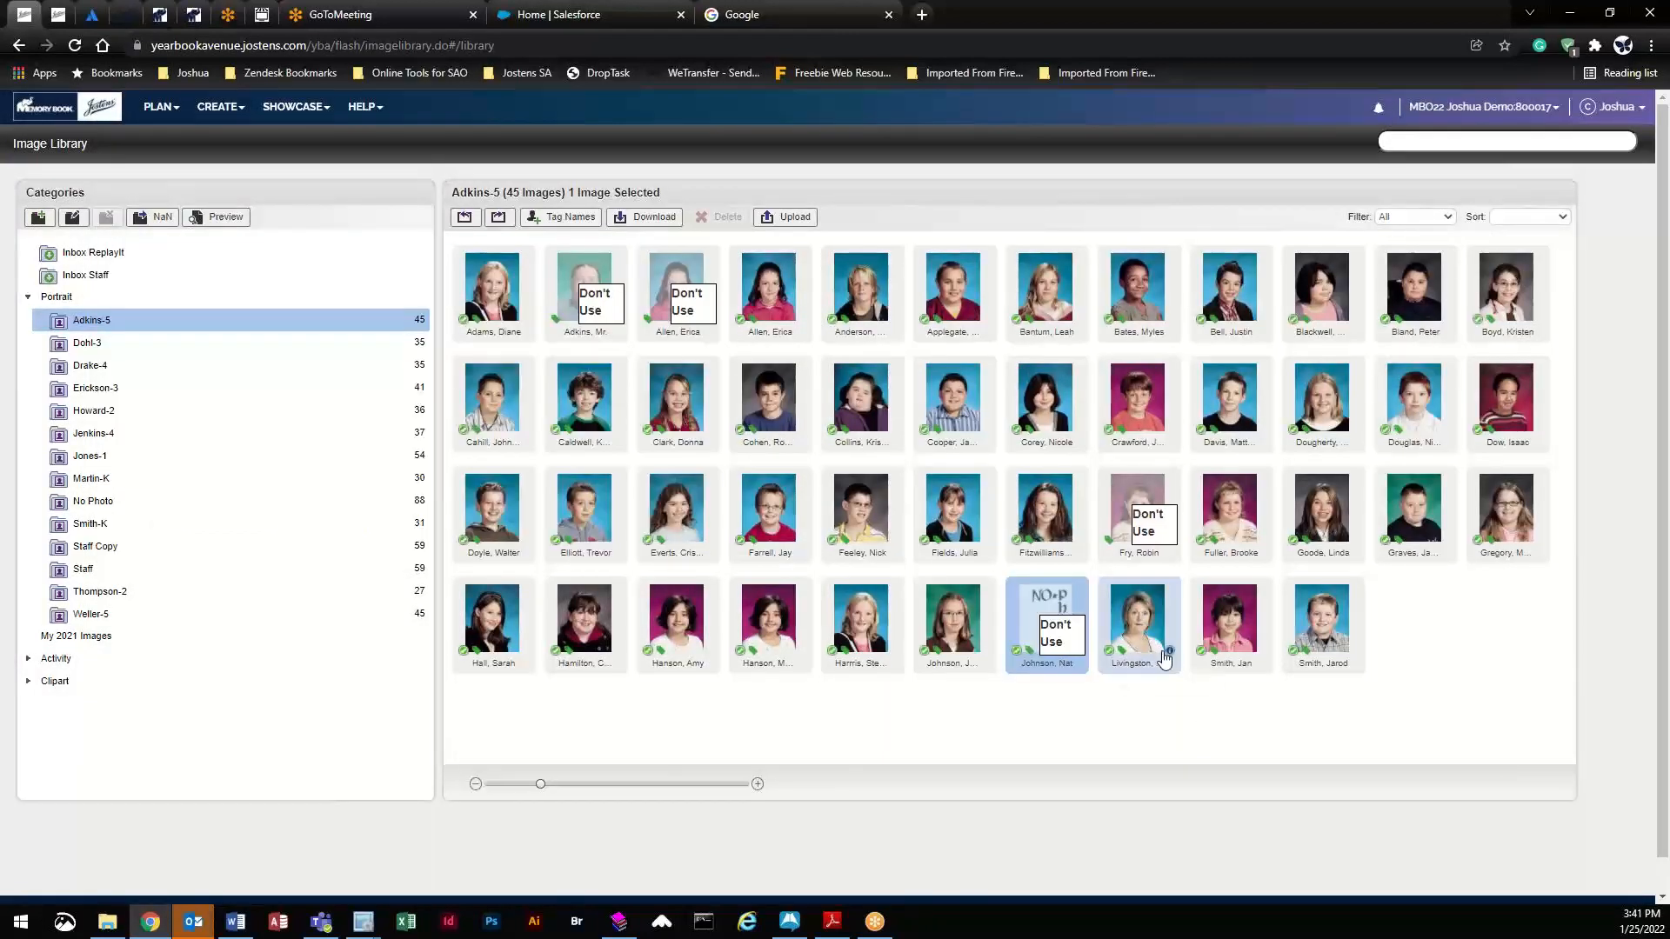
- Review the teacher portrait's tagged person record, cancelling without changes
left_click(1169, 653)
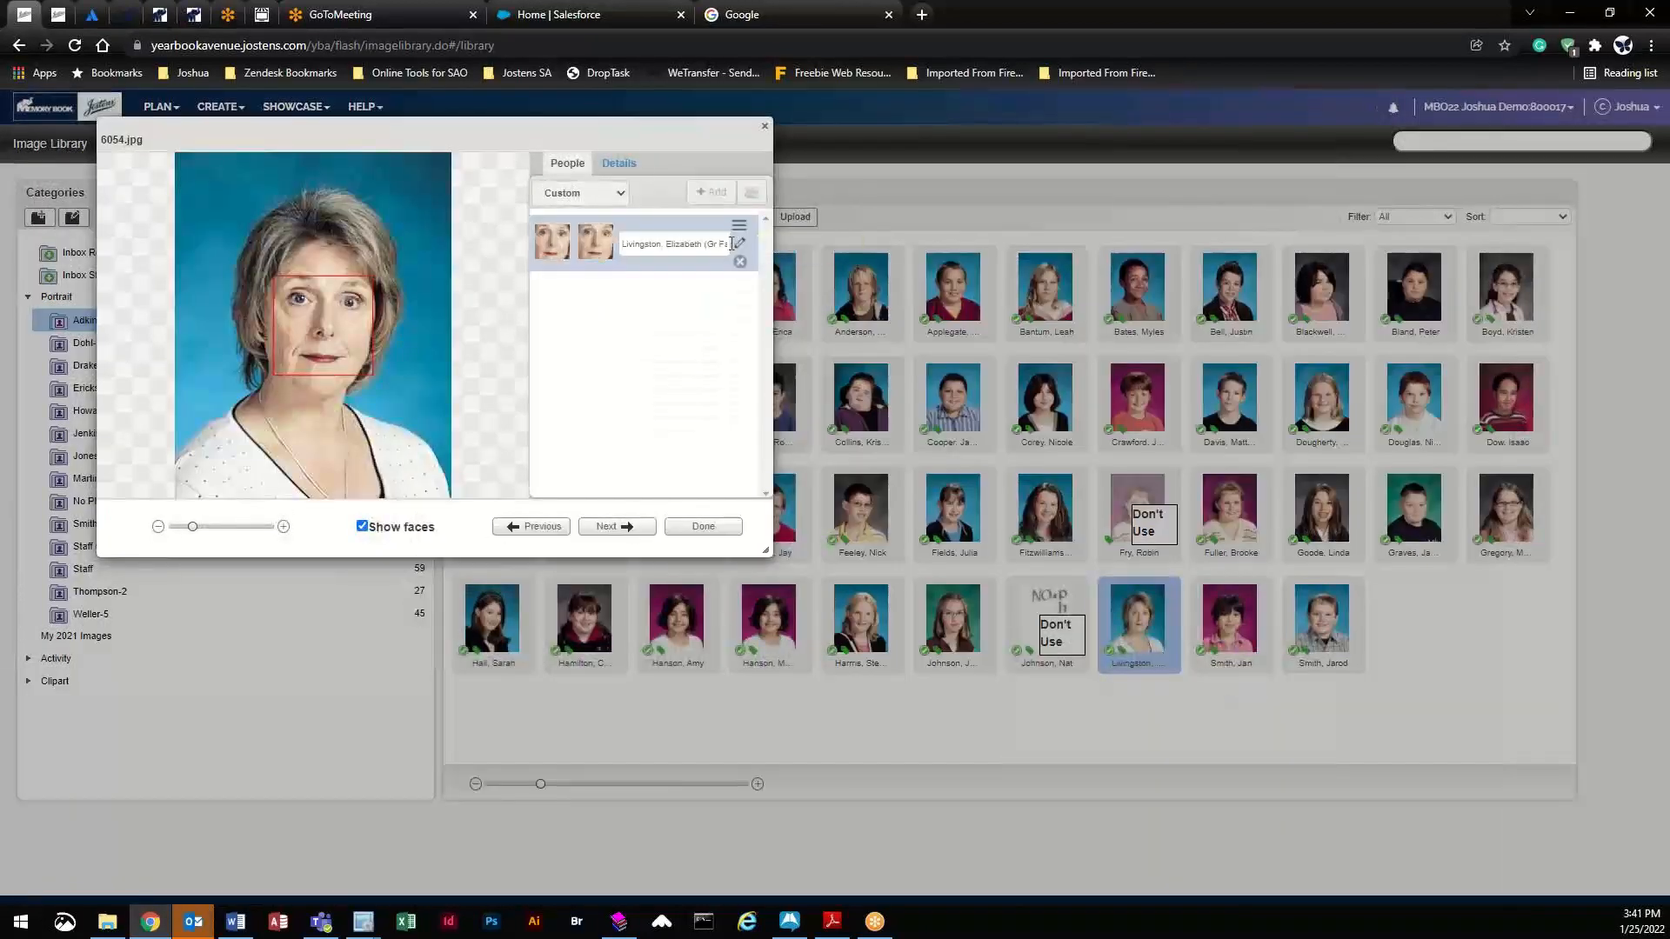
left_click(739, 246)
left_click(622, 388)
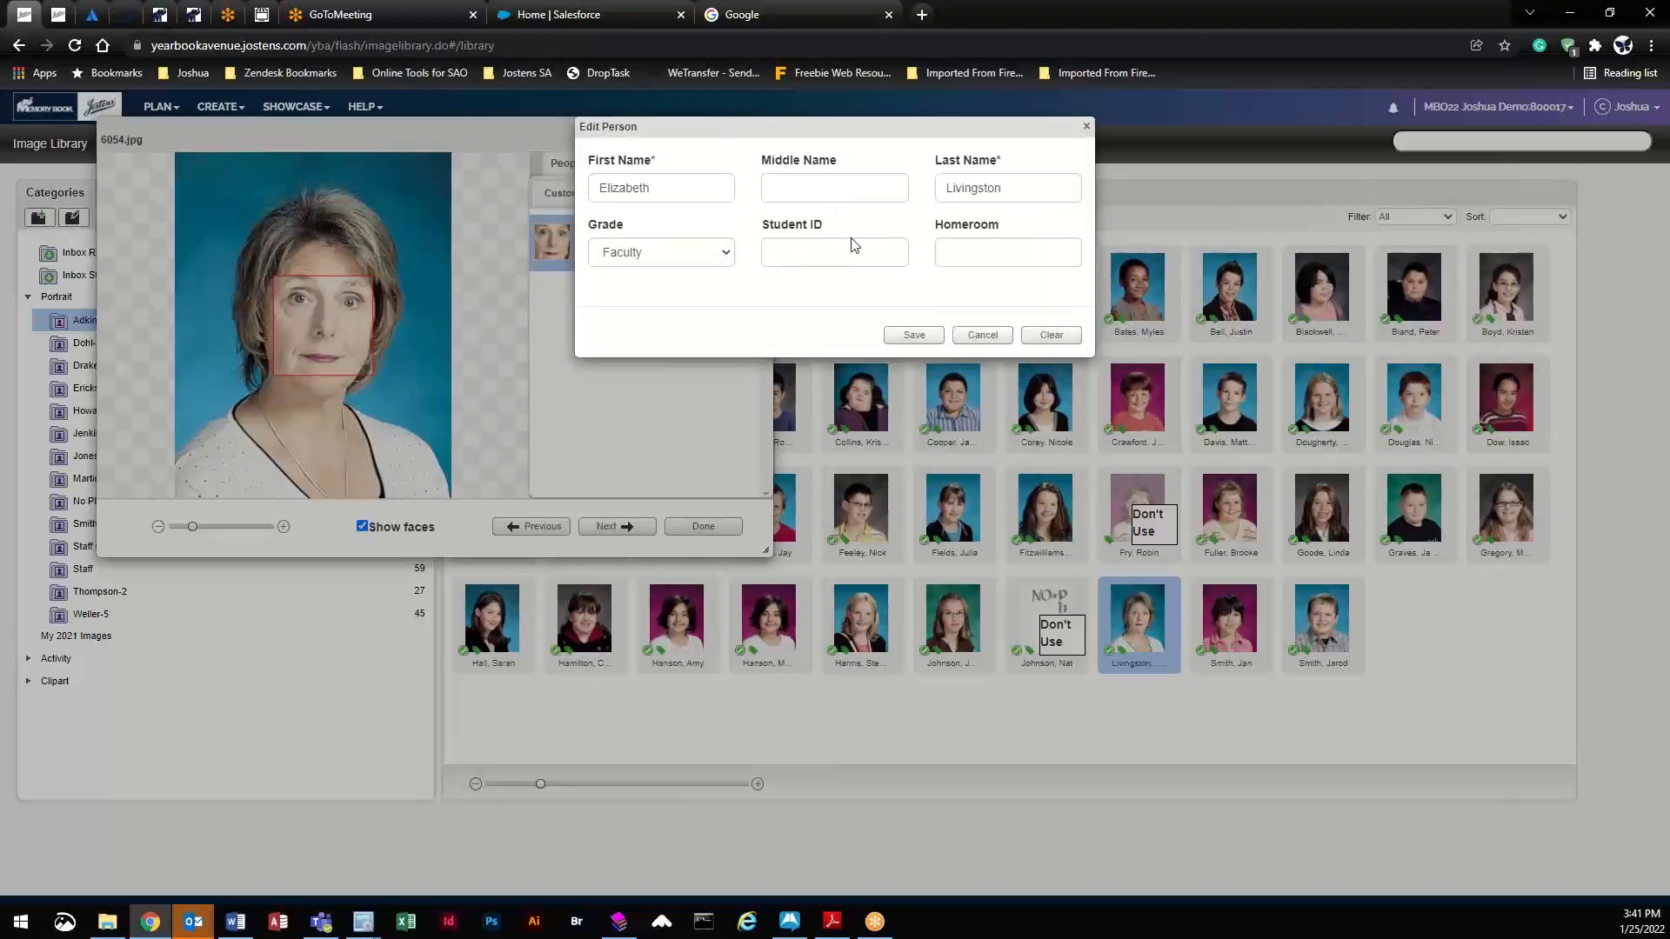
left_click(985, 341)
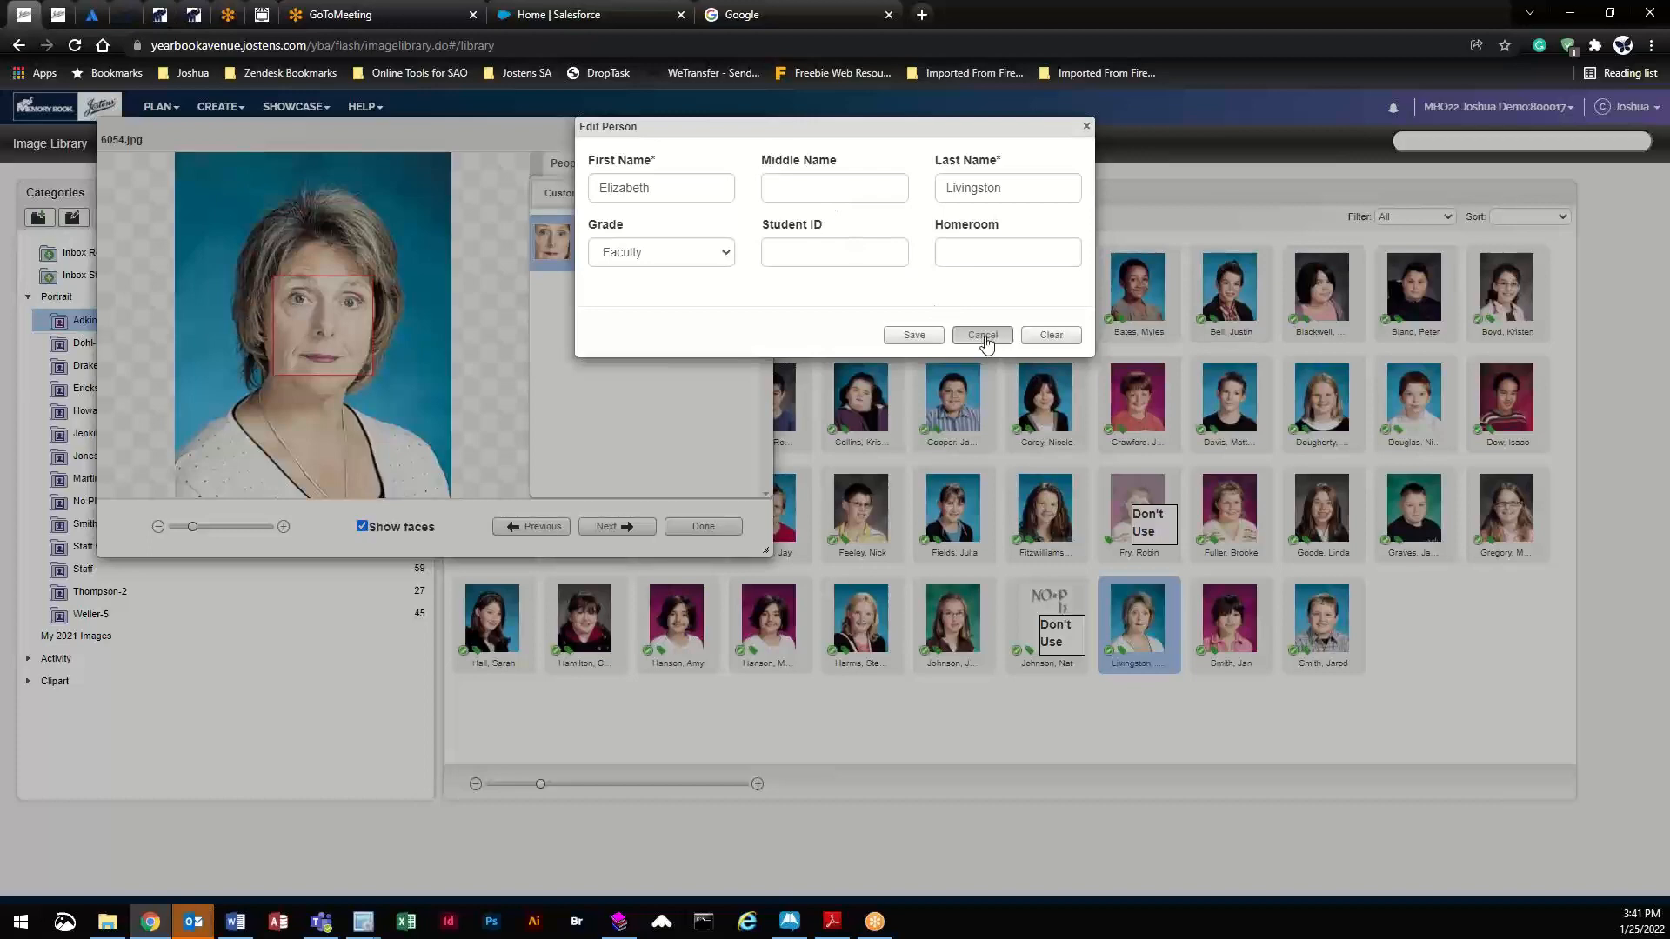
left_click(914, 339)
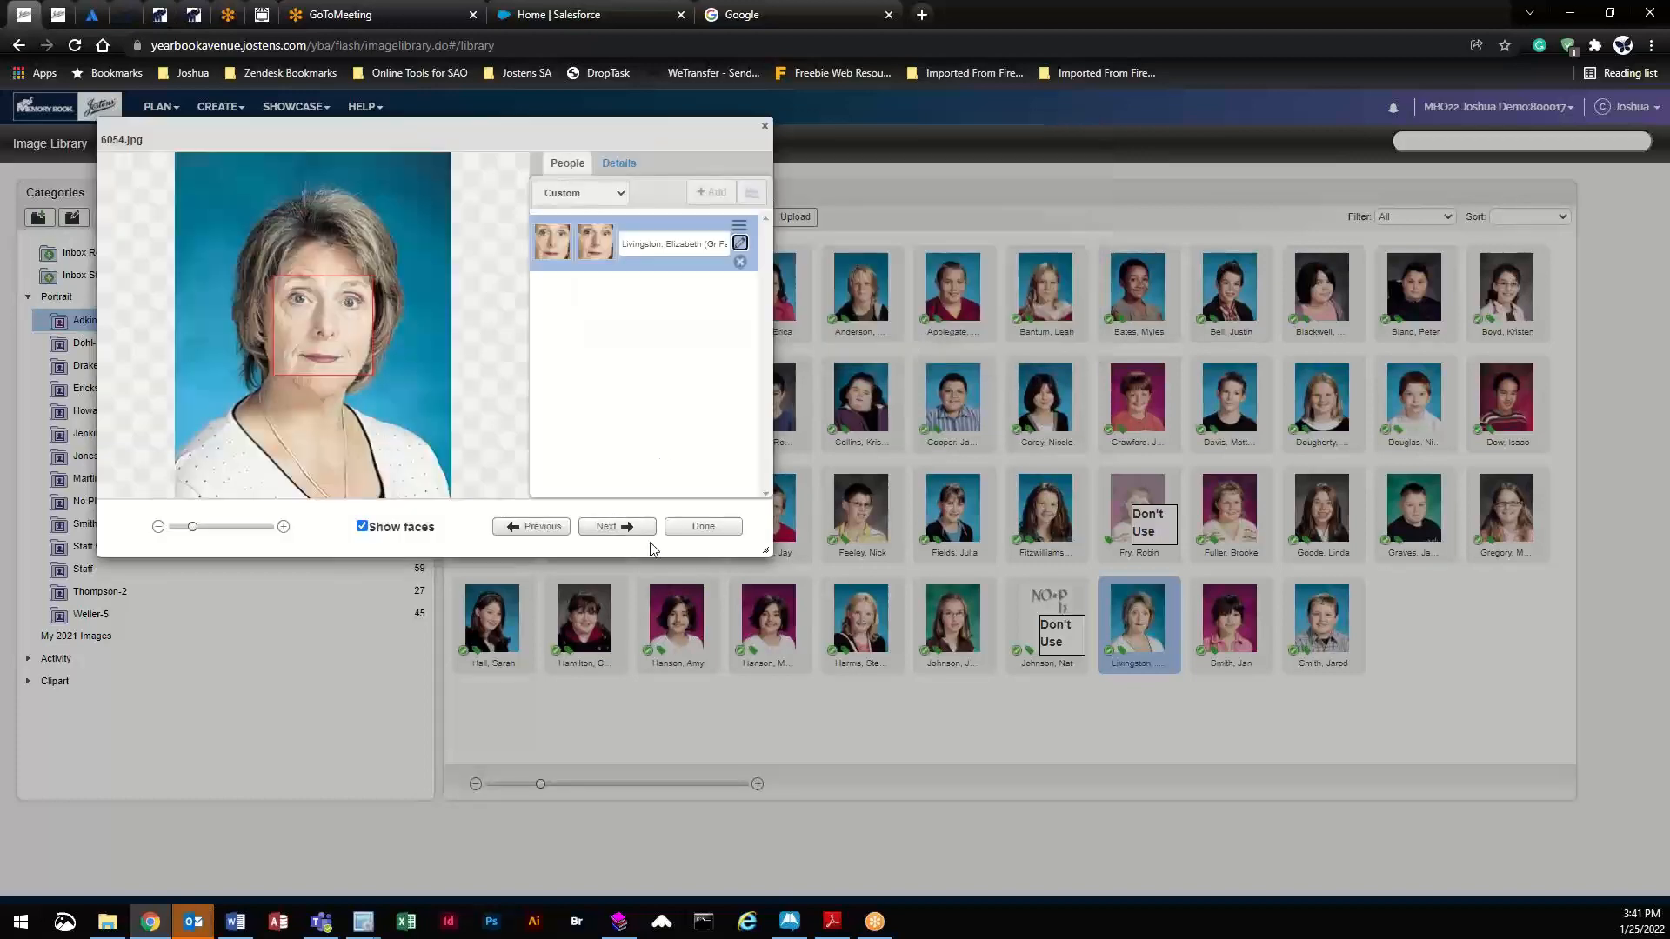
left_click(701, 527)
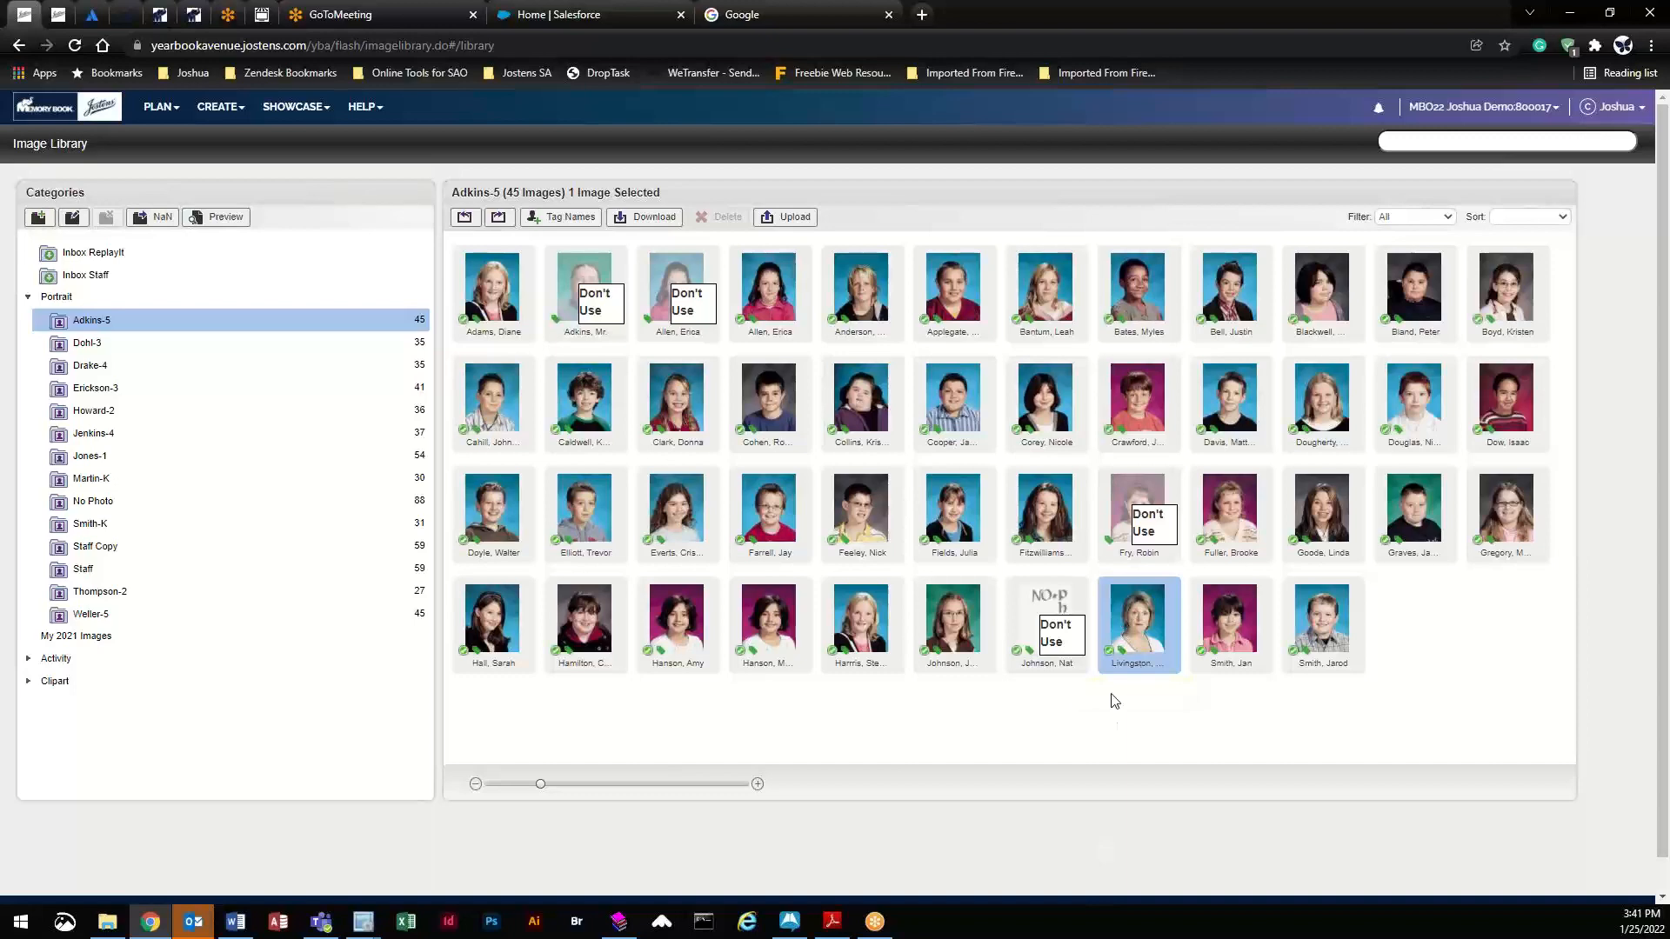
- Delete the student face tag from the NP102.jpg placeholder
double_click(1076, 648)
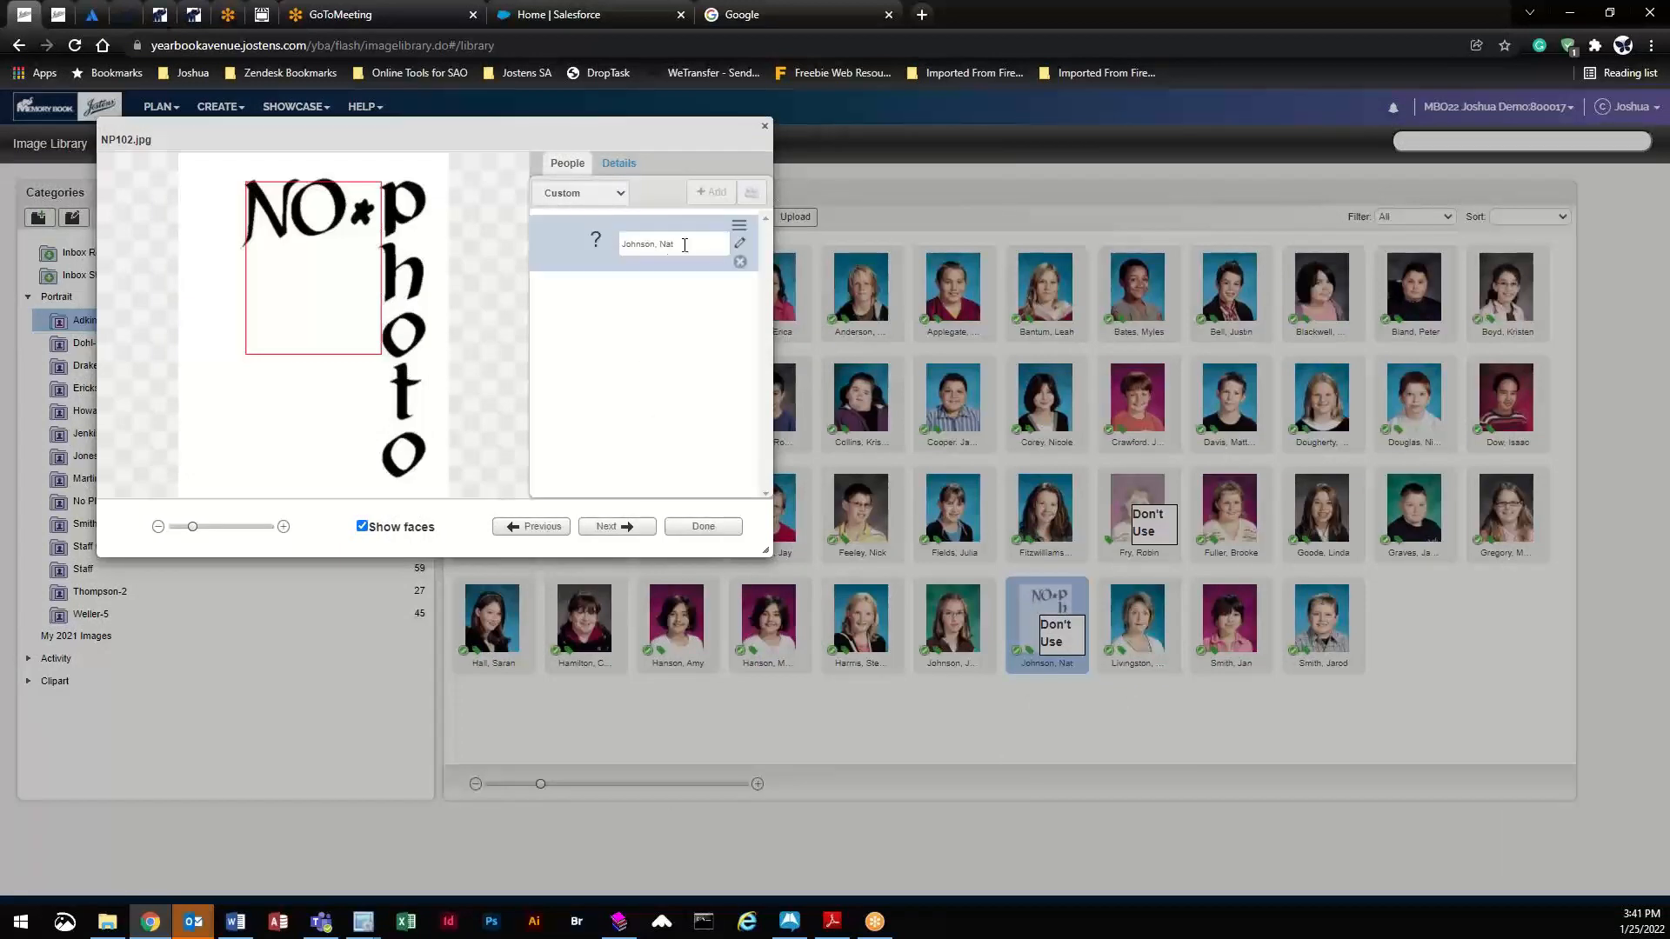
left_click(740, 262)
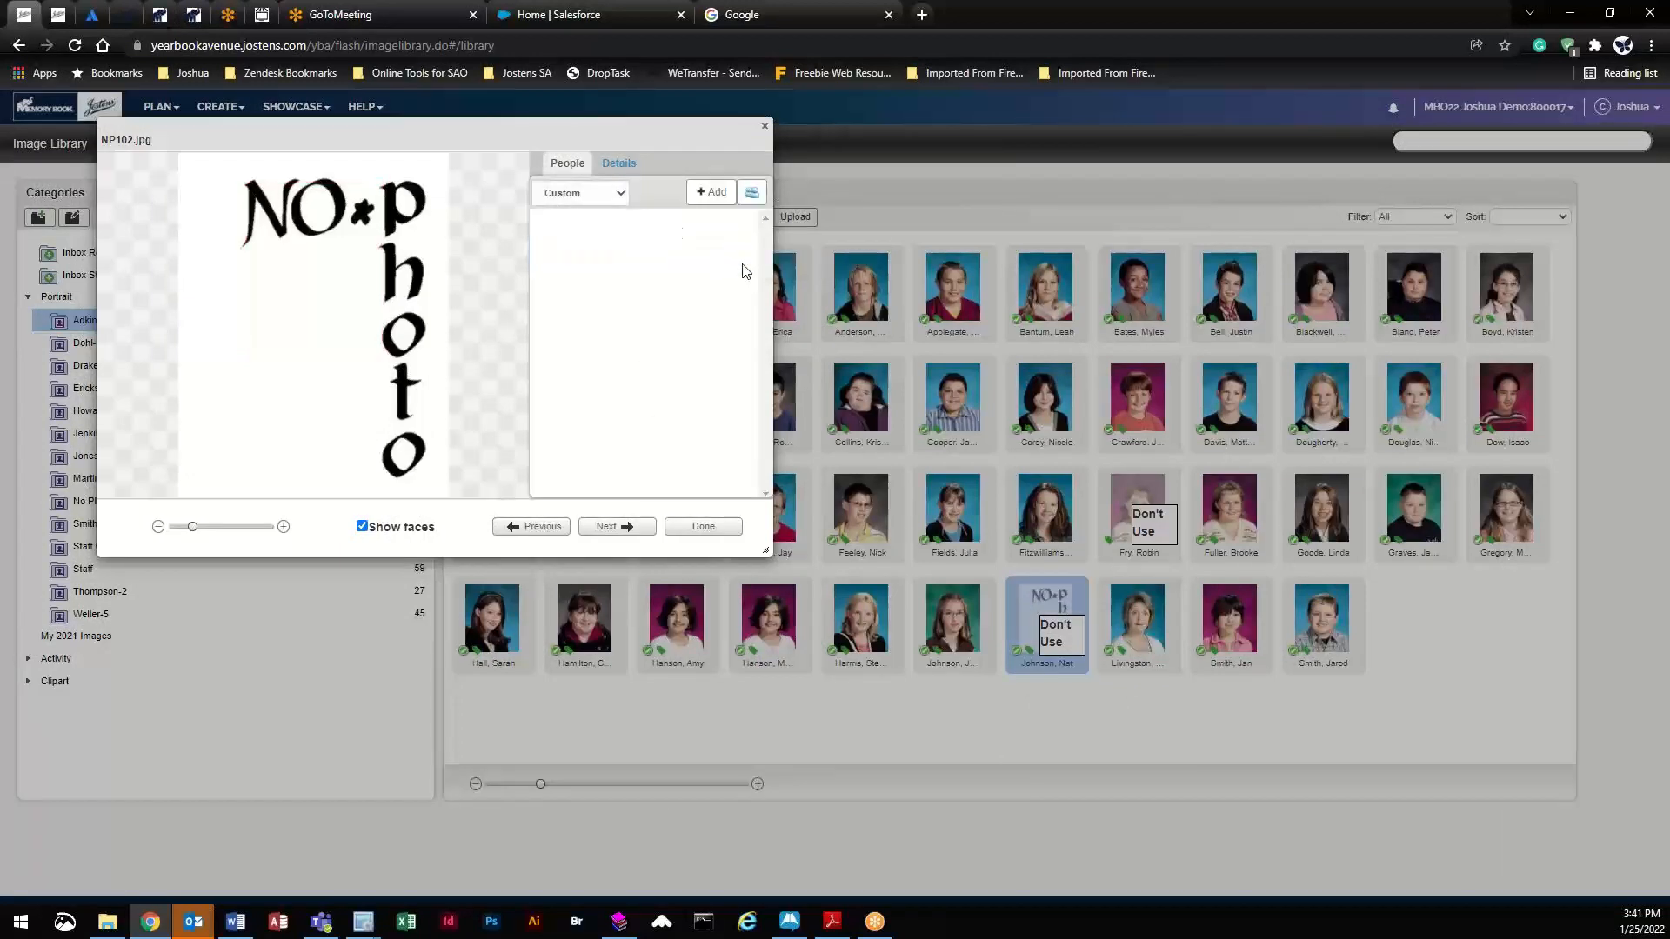
left_click(703, 527)
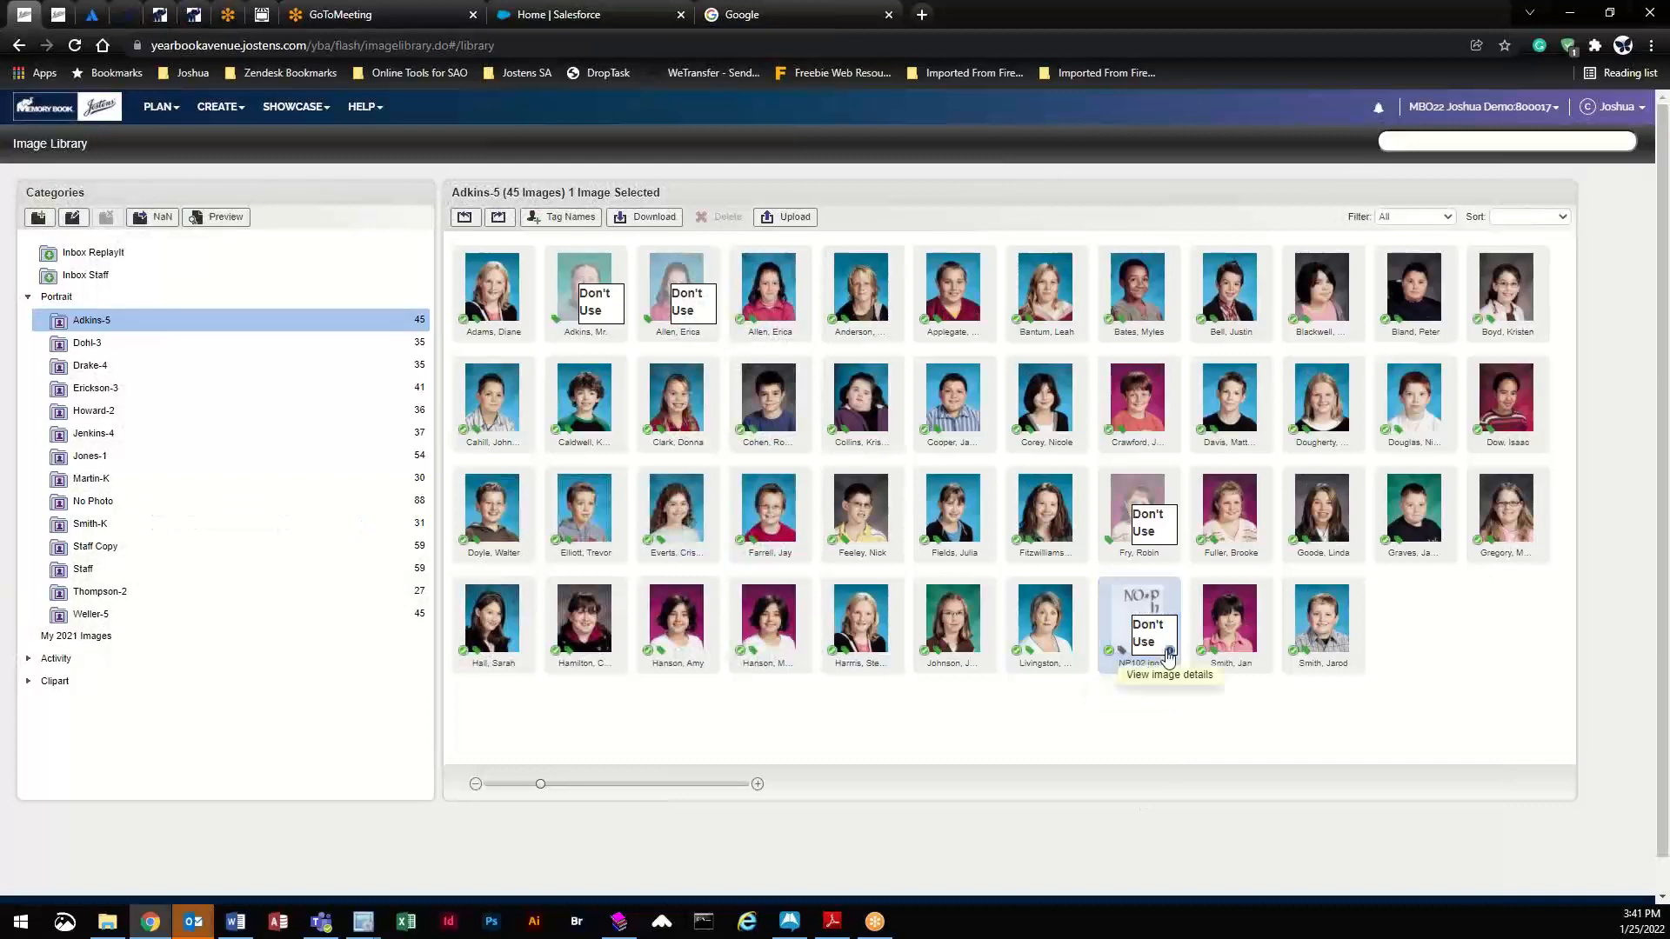
- Restore NP102 to Use Portrait, drag it out of Adkins-5, and return the teacher portrait to Staff
double_click(1136, 637)
left_click(619, 163)
left_click(682, 216)
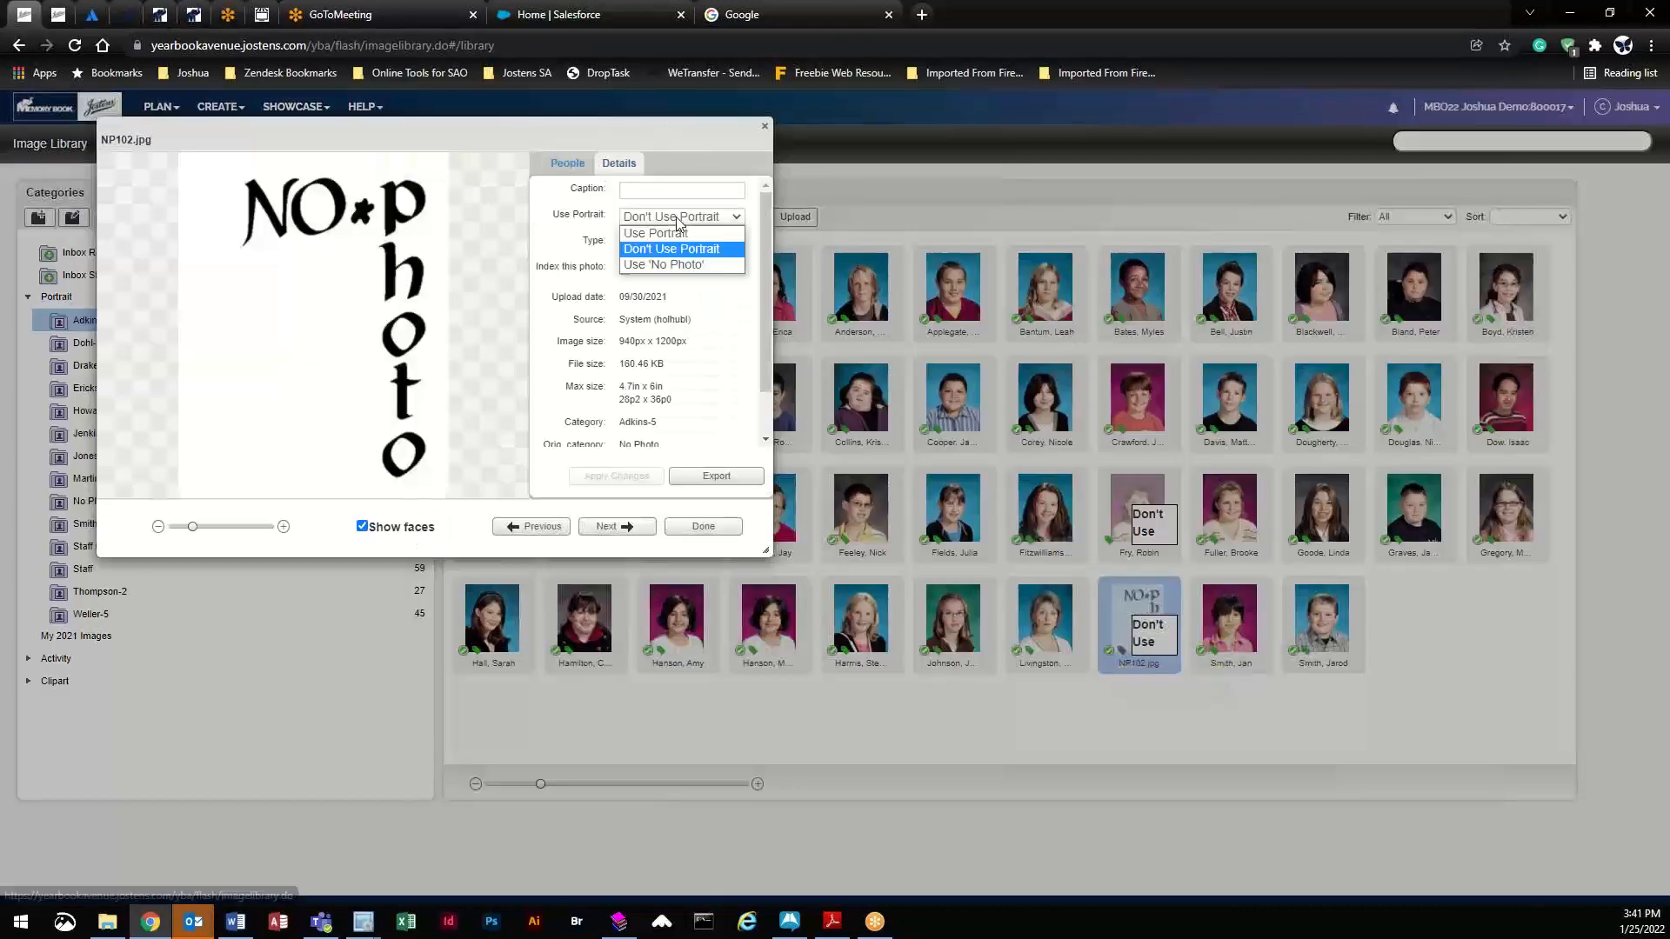
left_click(676, 245)
left_click(617, 476)
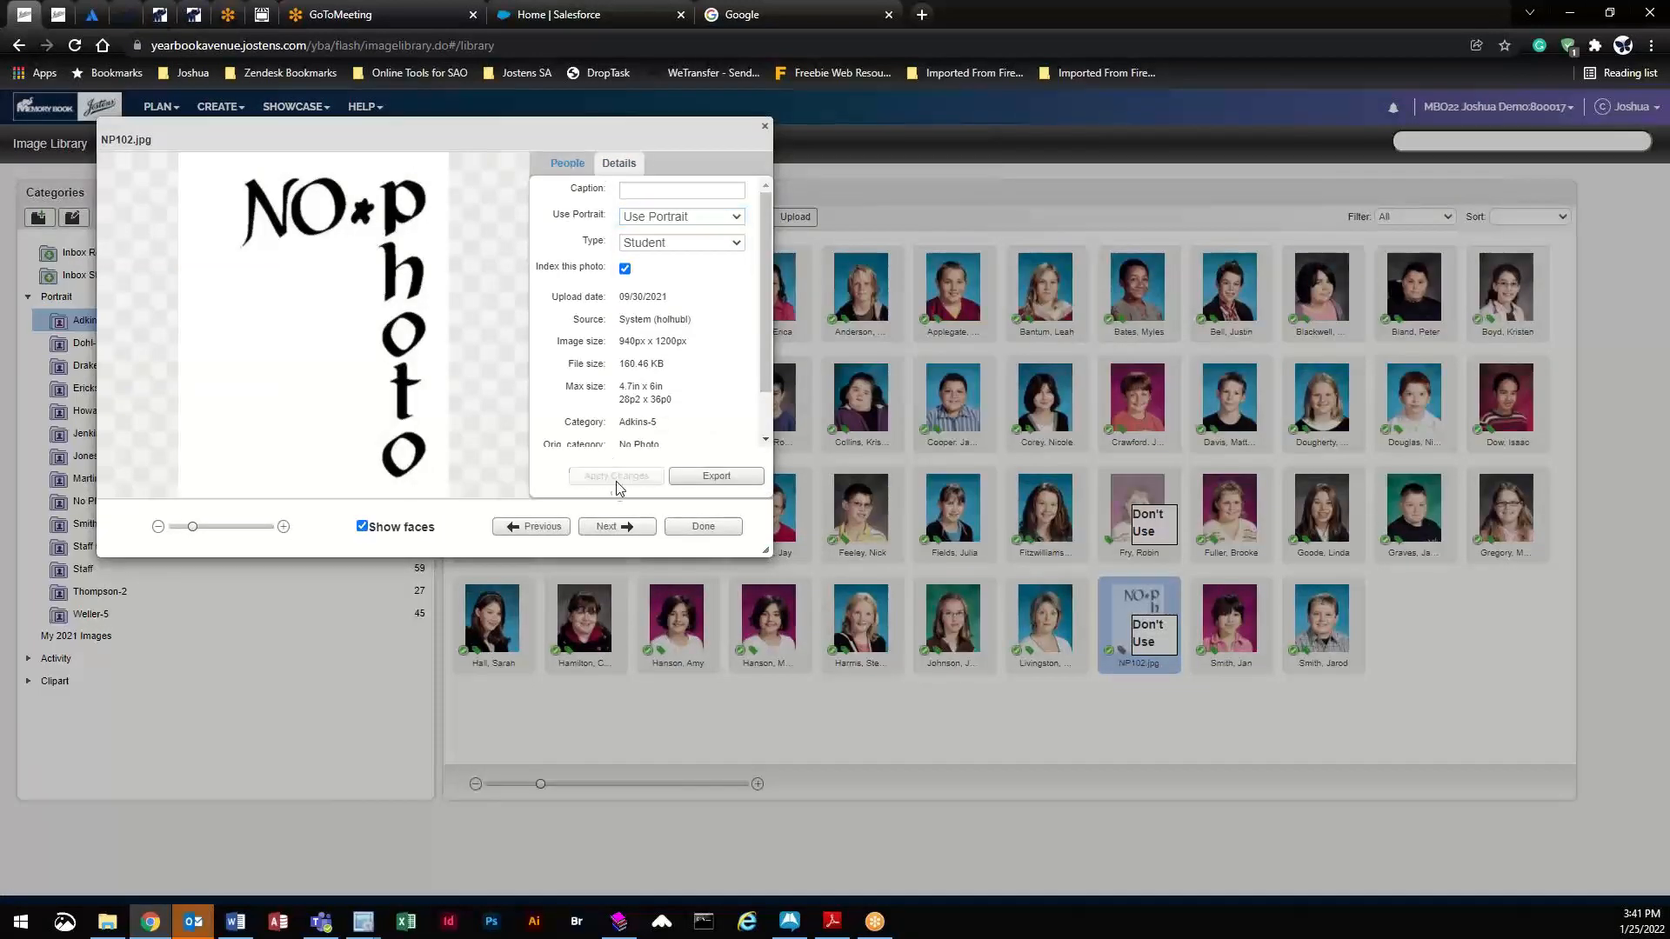
left_click(722, 527)
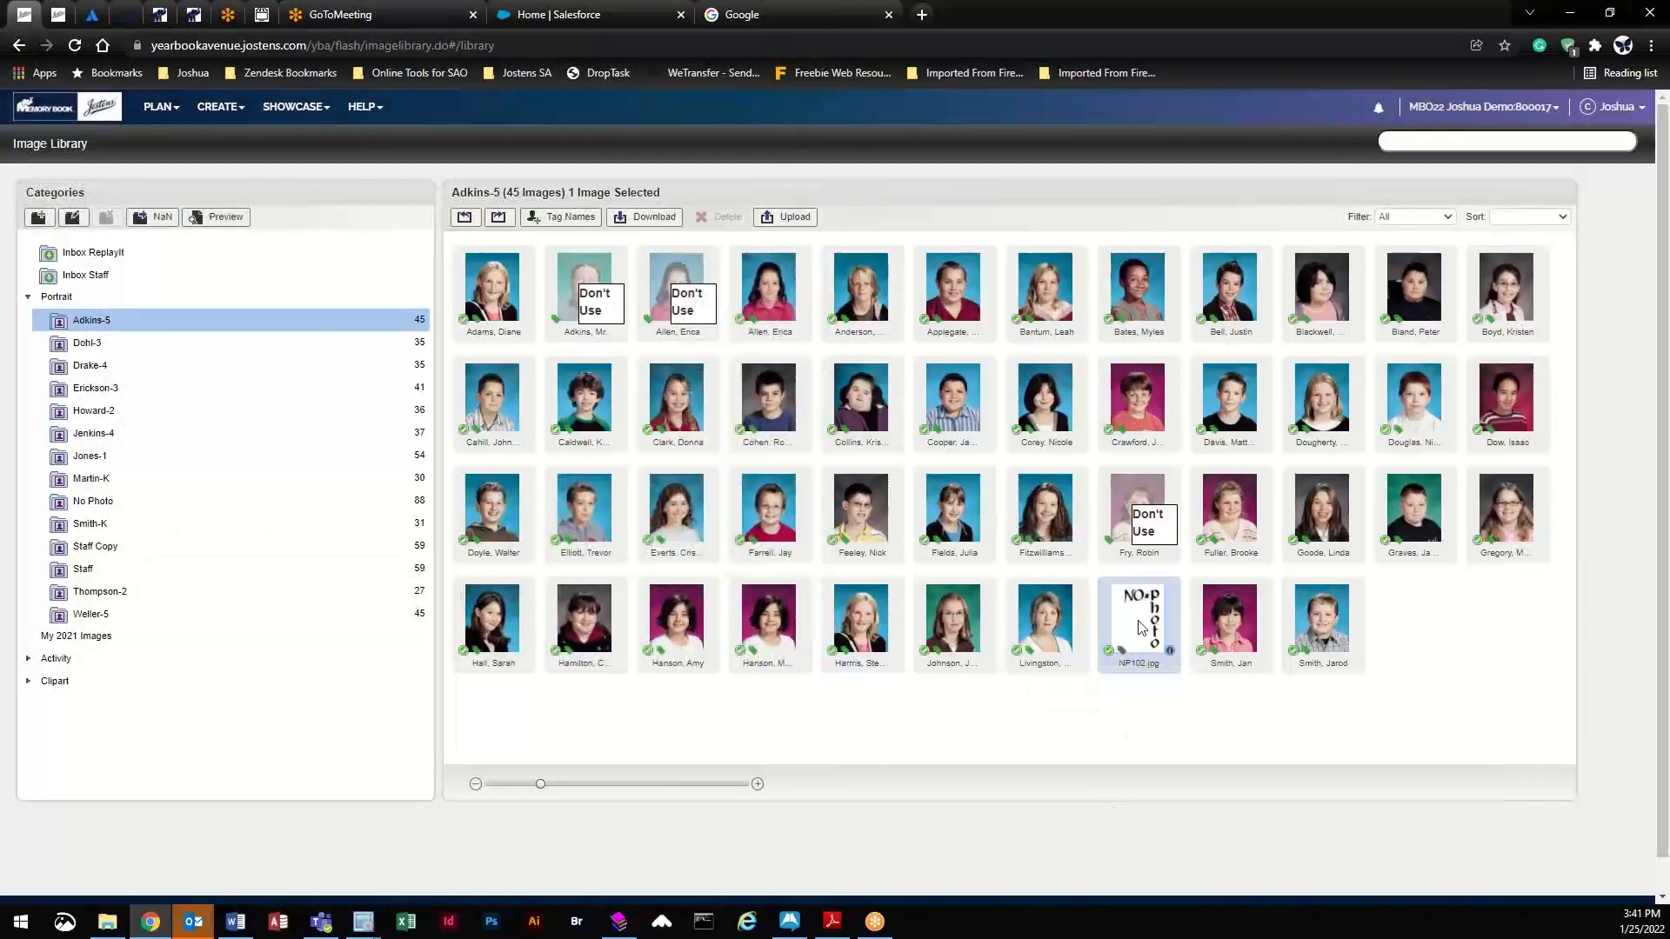
left_click_drag(1139, 657, 209, 502)
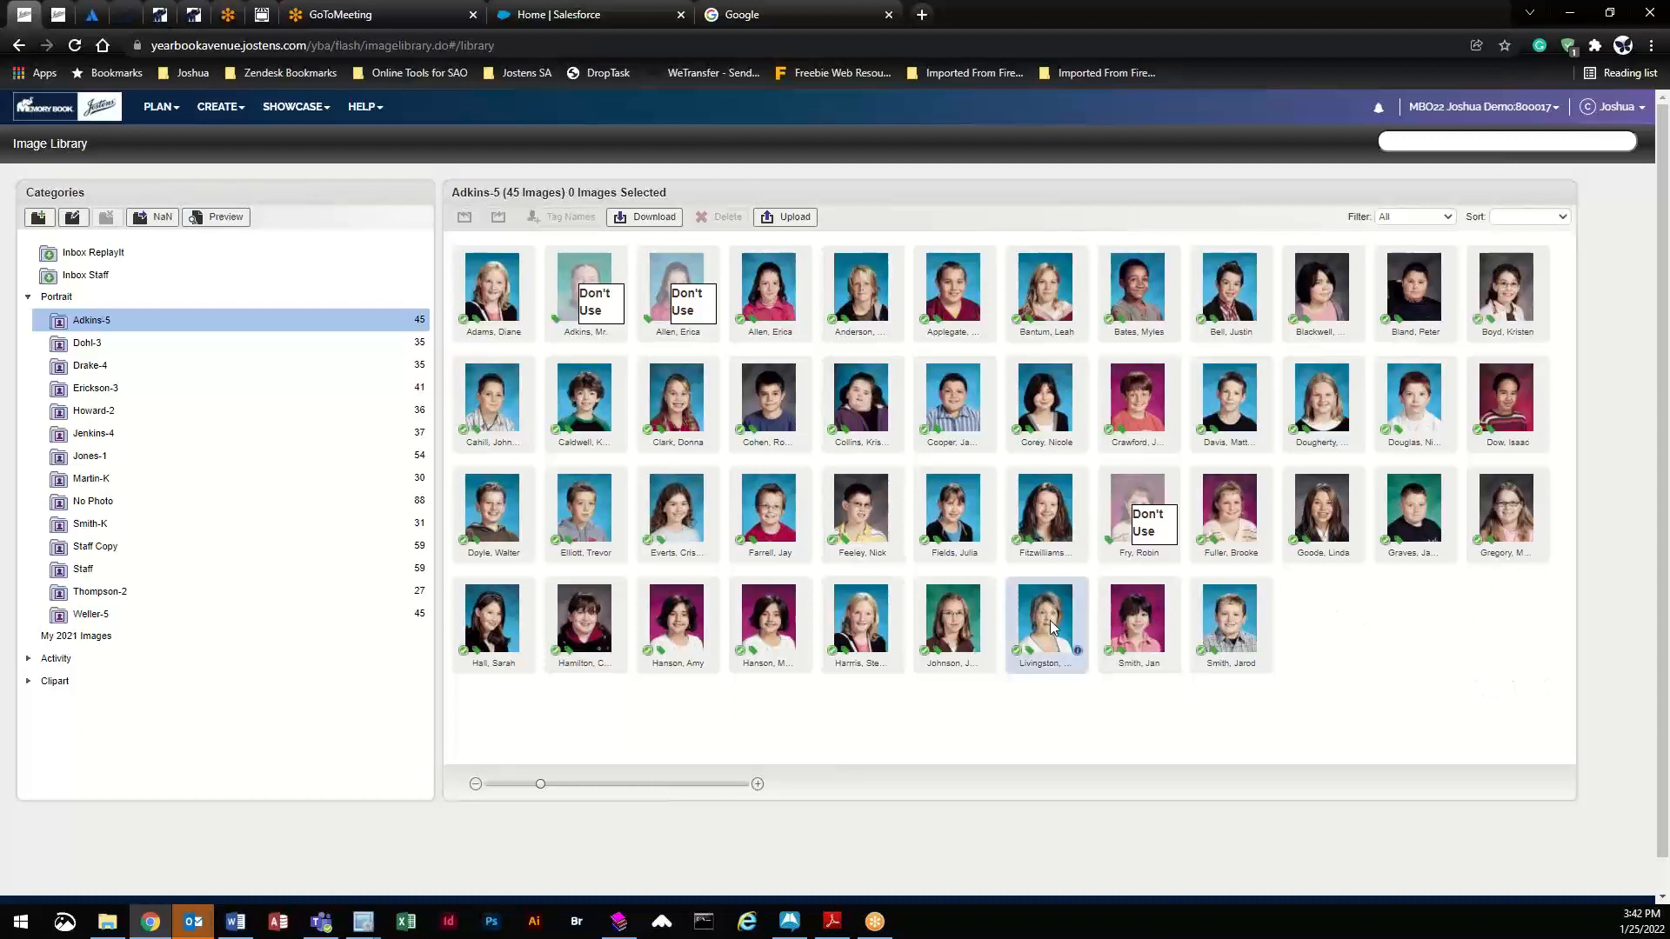
left_click_drag(1051, 627, 143, 571)
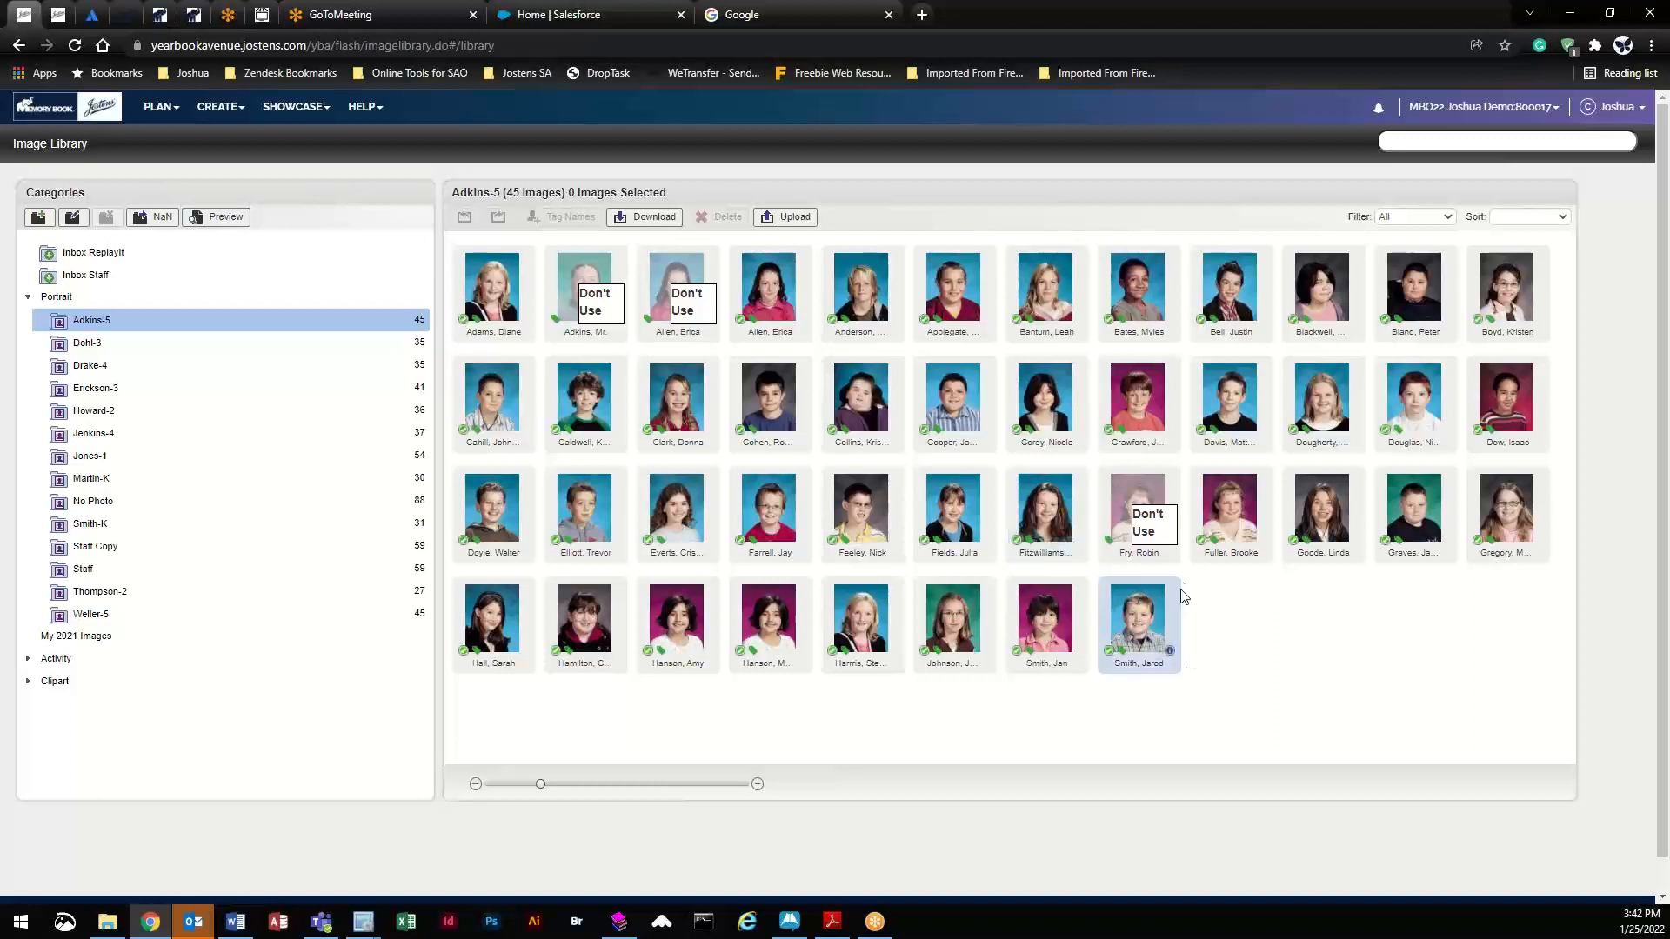
- Open the yearbook Fonts page and scroll through the font list
left_click(159, 108)
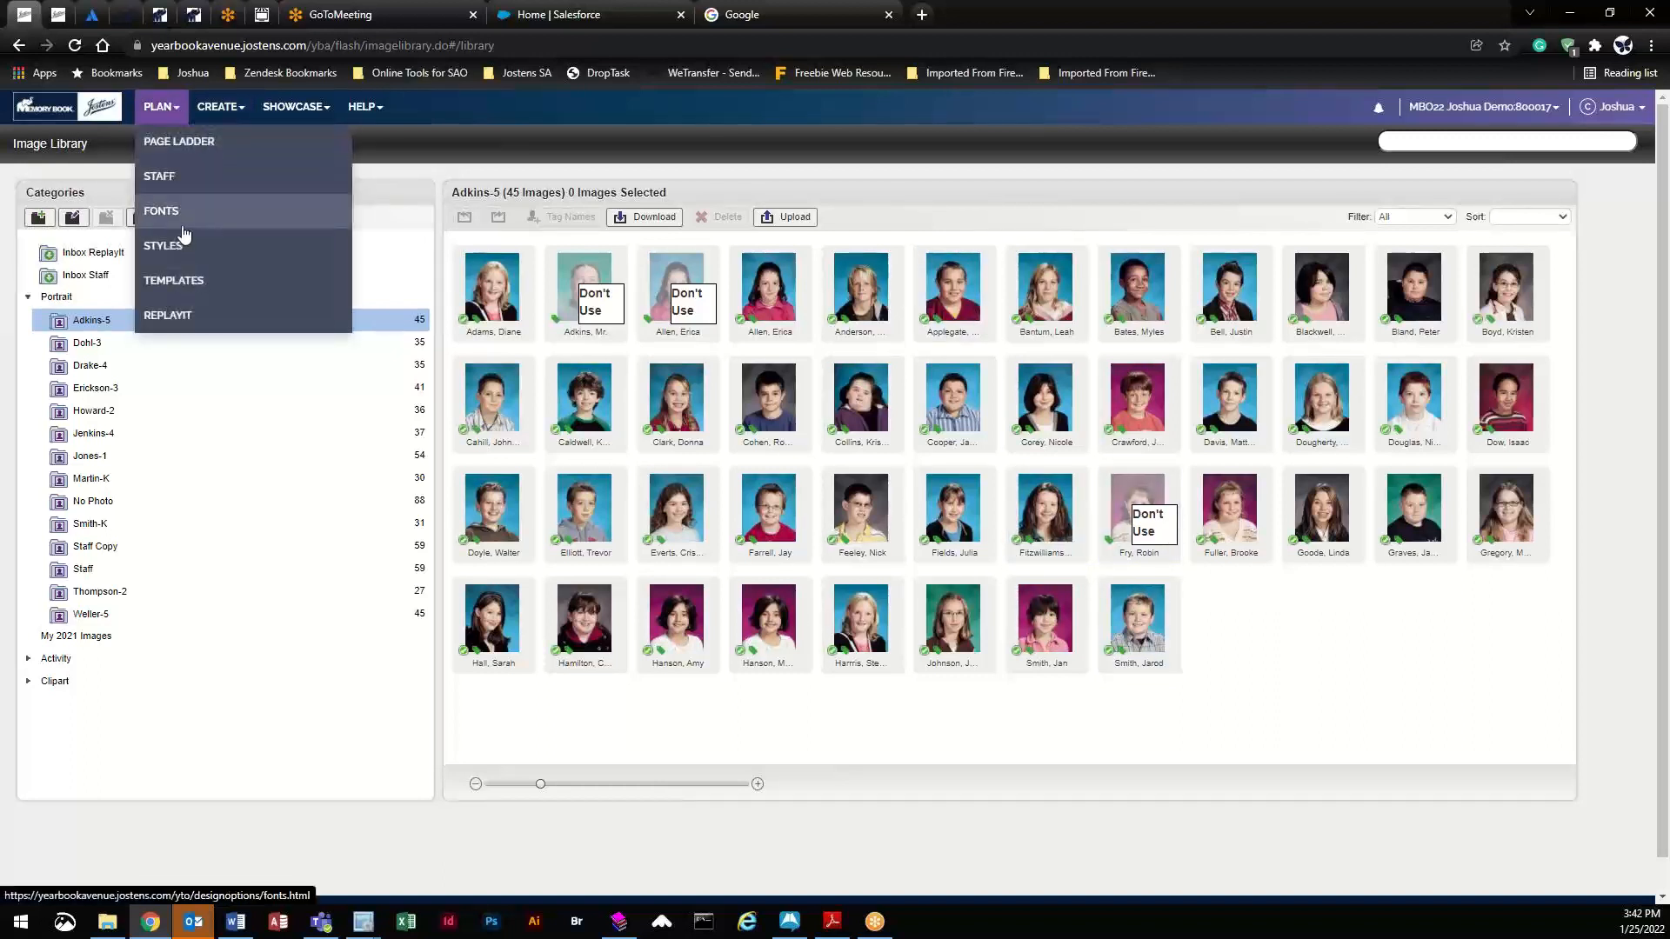
left_click(161, 213)
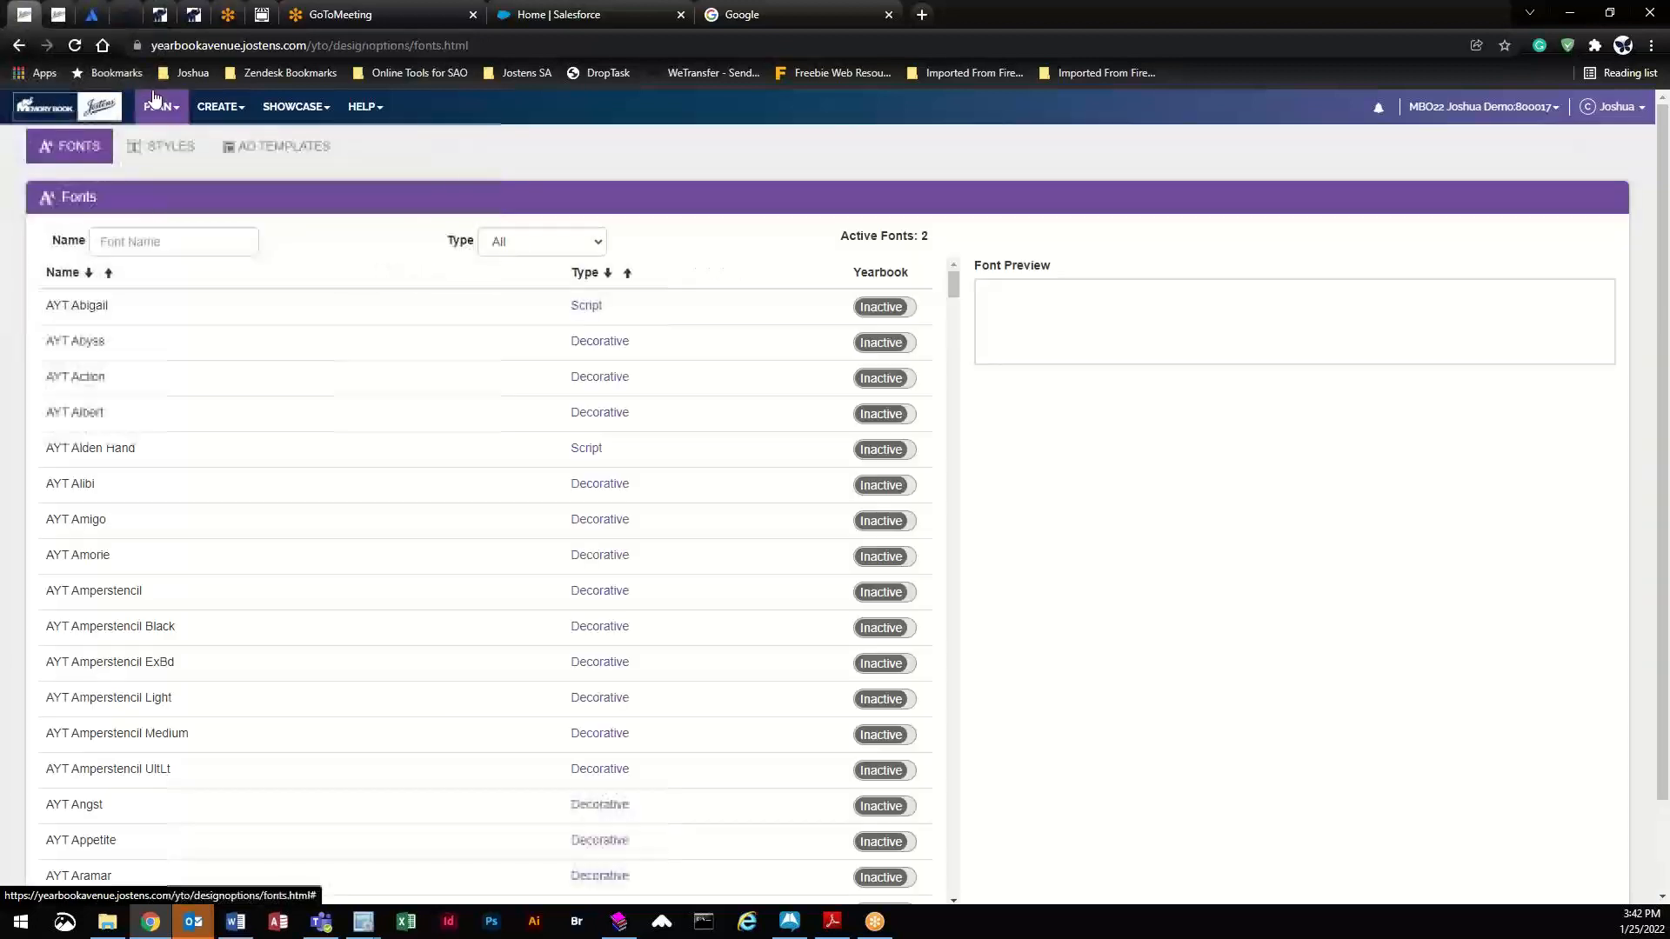
left_click(159, 108)
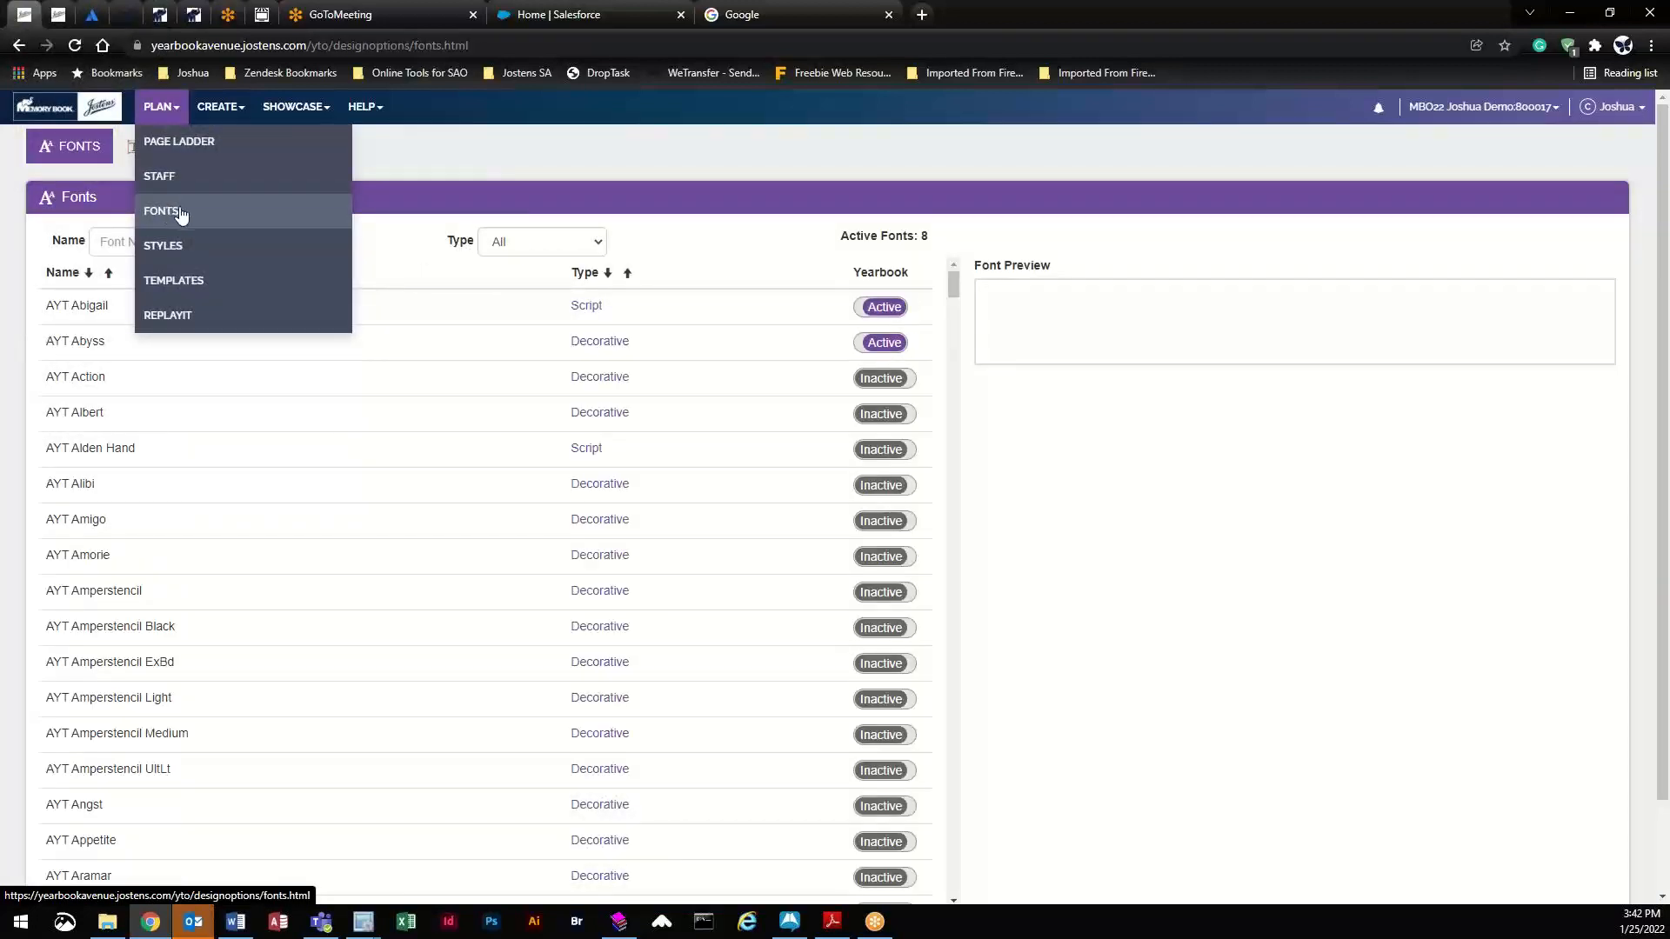
left_click(520, 177)
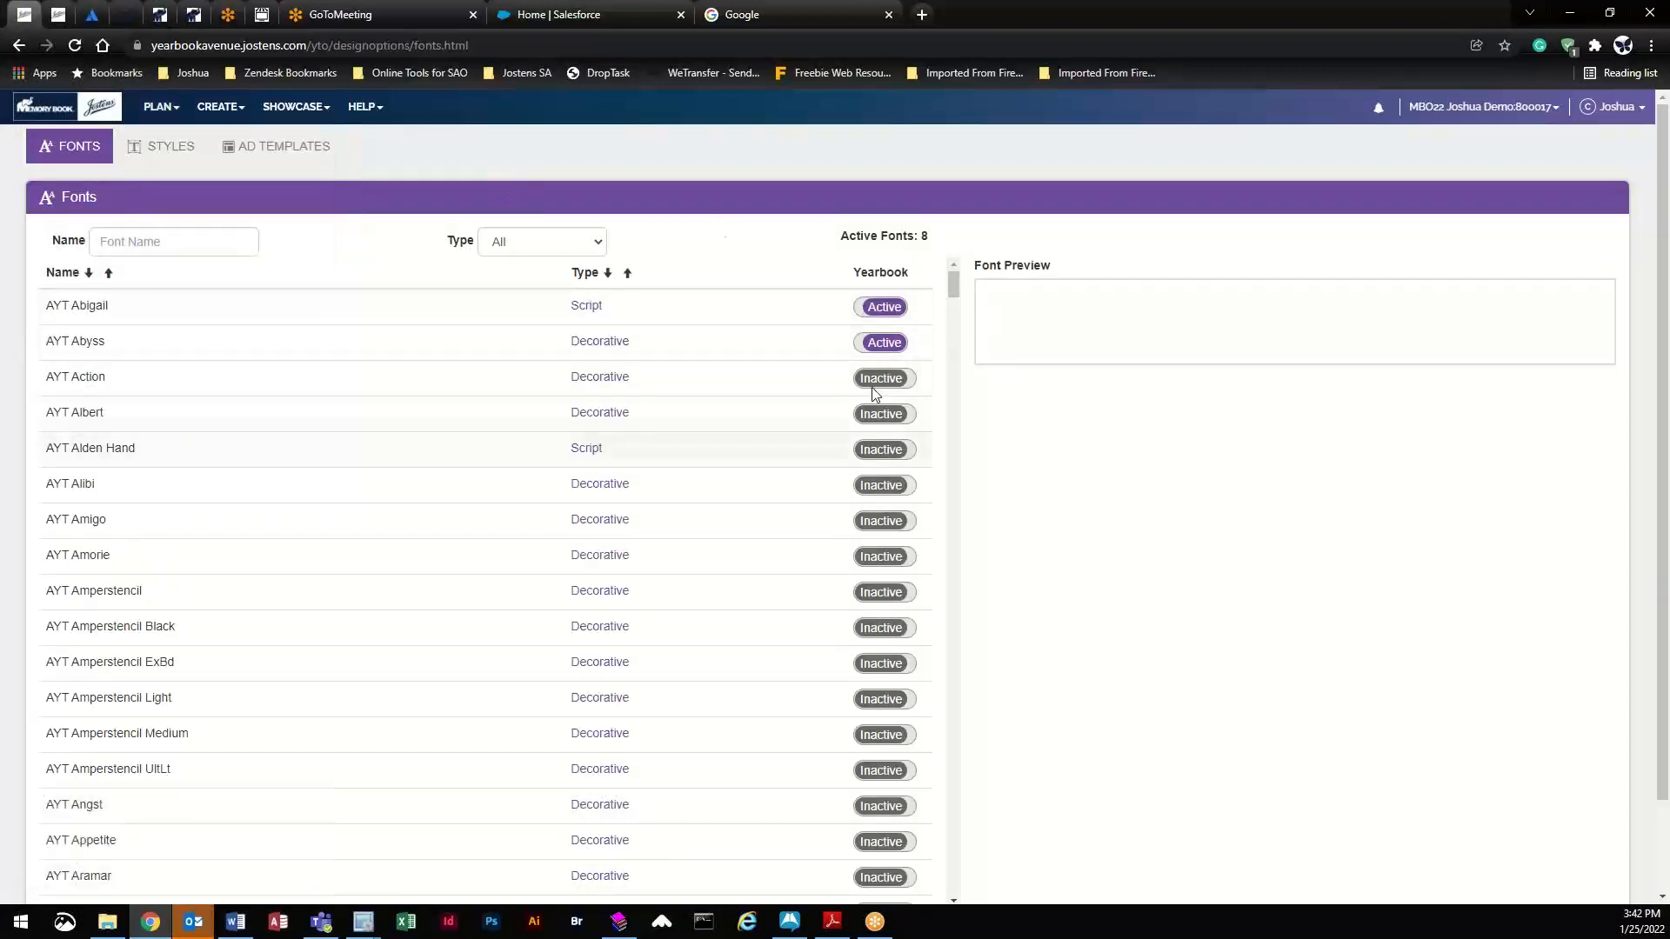
scroll(837, 529, "down", 2)
scroll(836, 530, "down", 9)
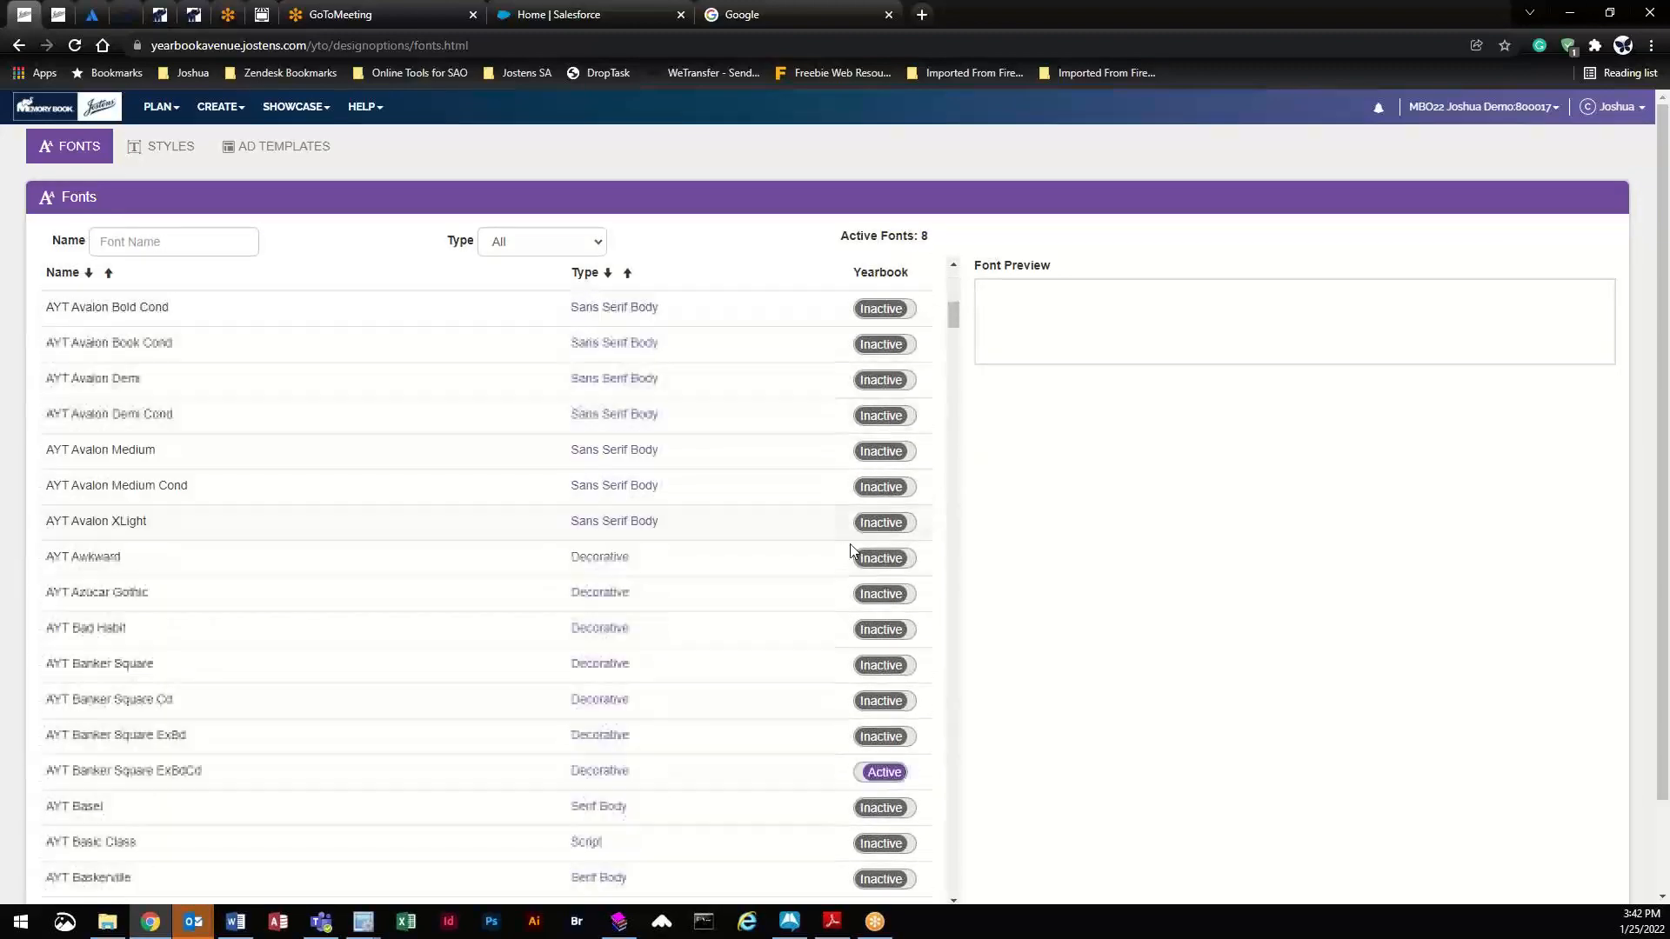
scroll(850, 548, "up", 11)
- Activate AYT Action and preview AYT Albert, AYT Alden Hand and AYT Alibi
left_click(881, 379)
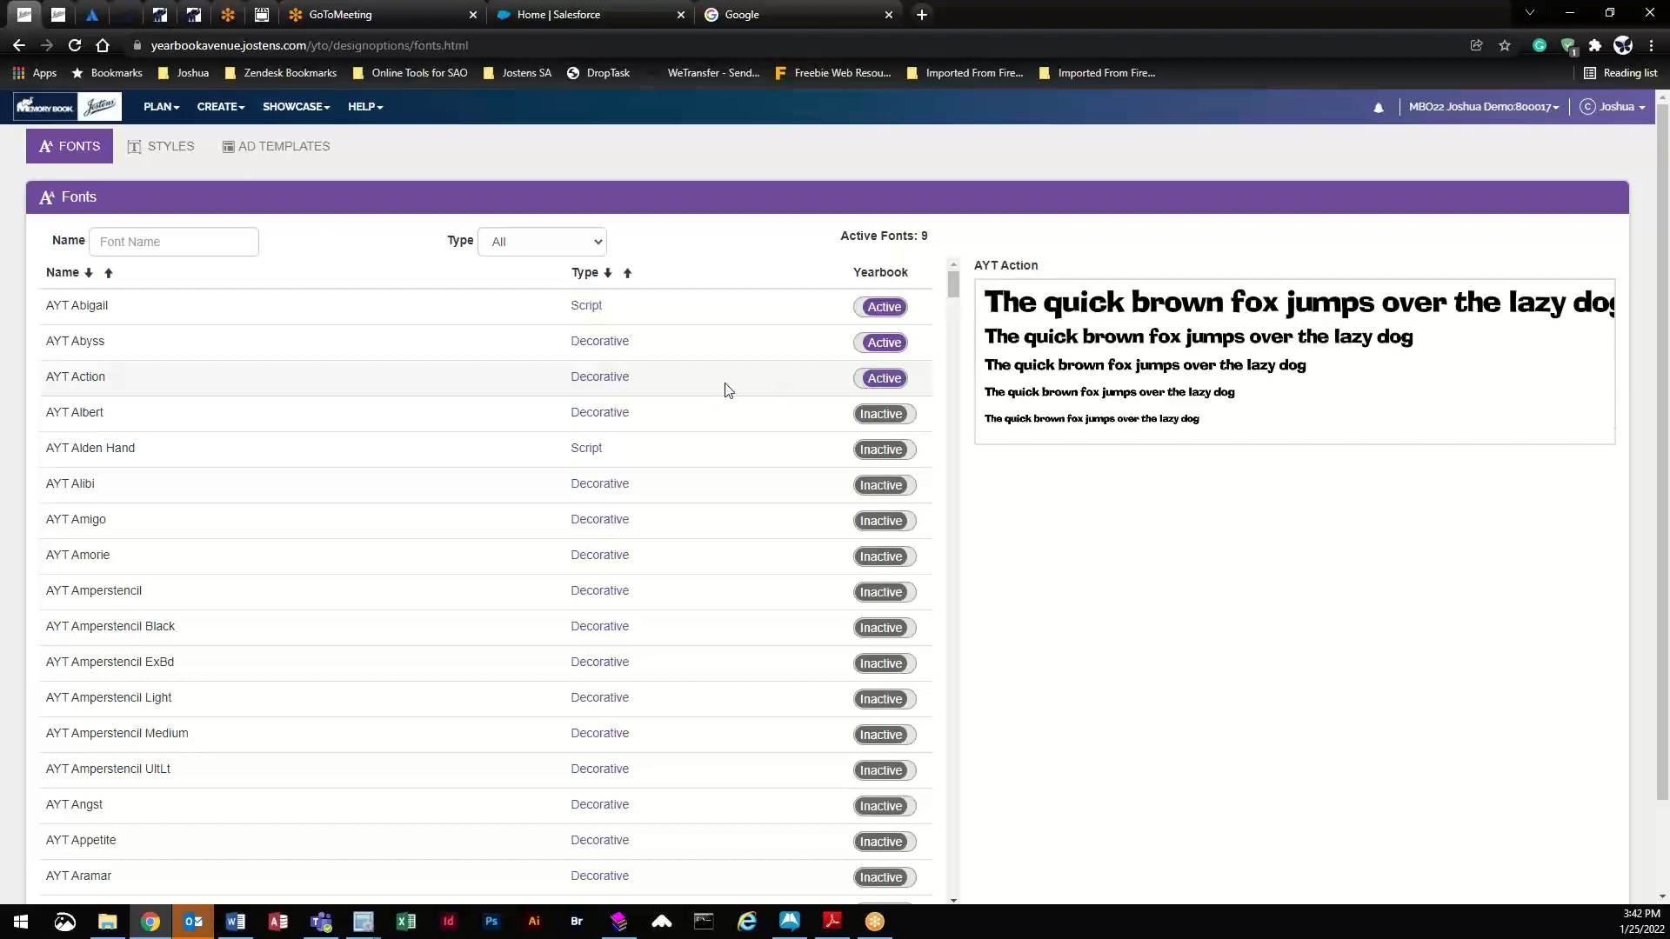
left_click(725, 423)
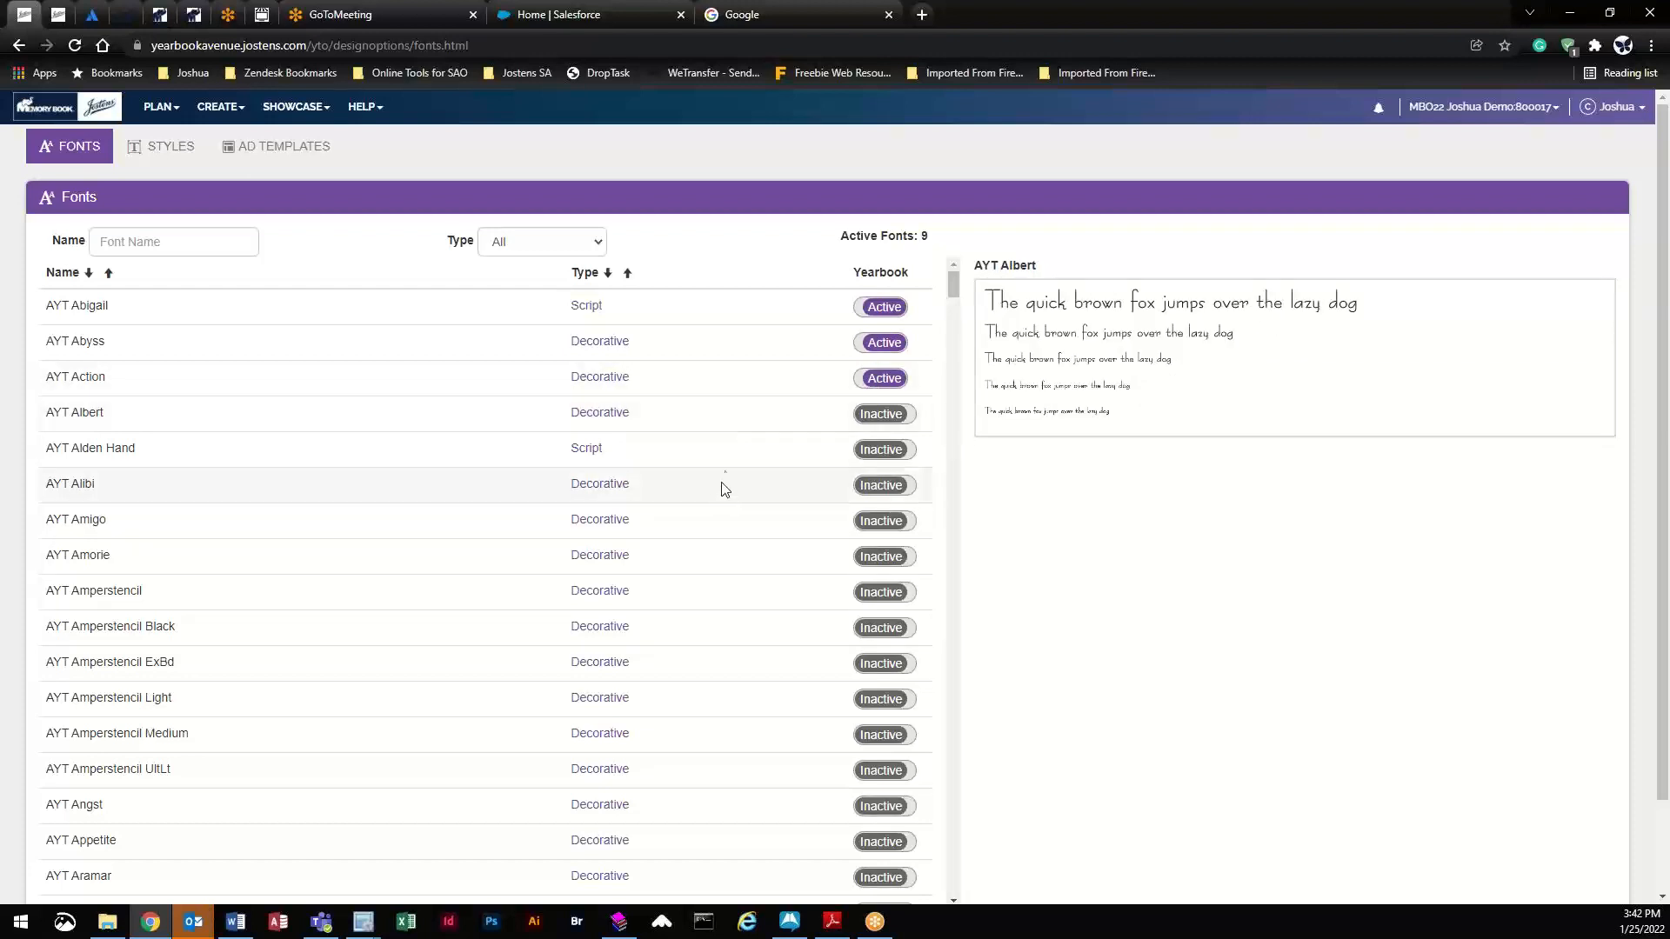
left_click(728, 461)
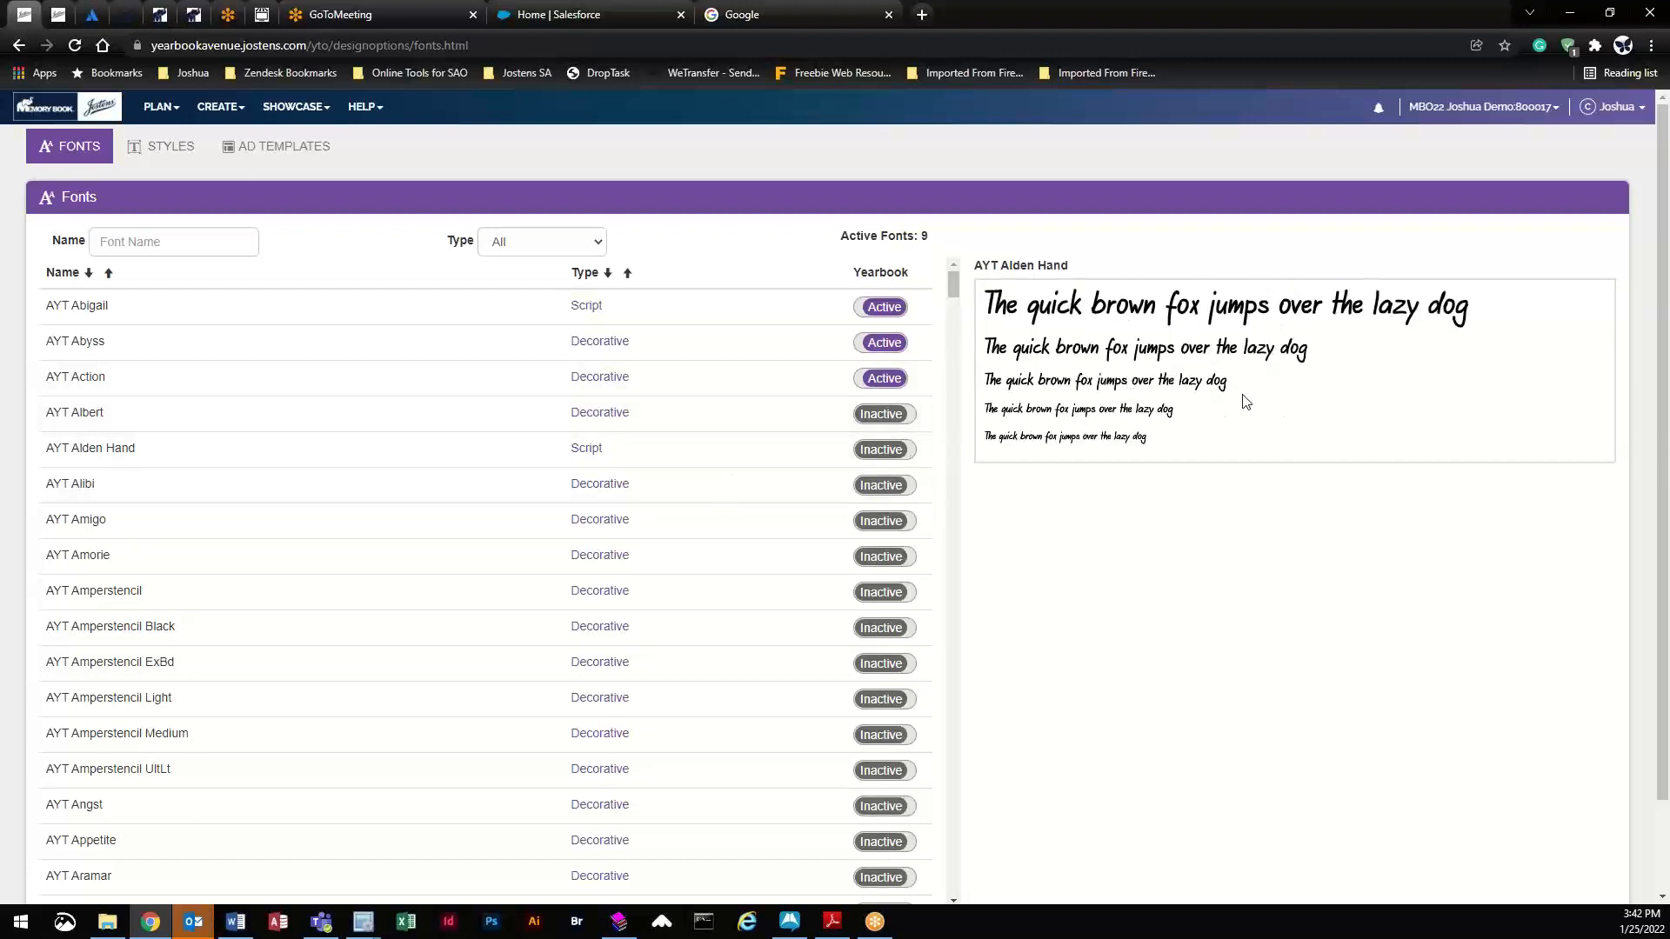
left_click(722, 492)
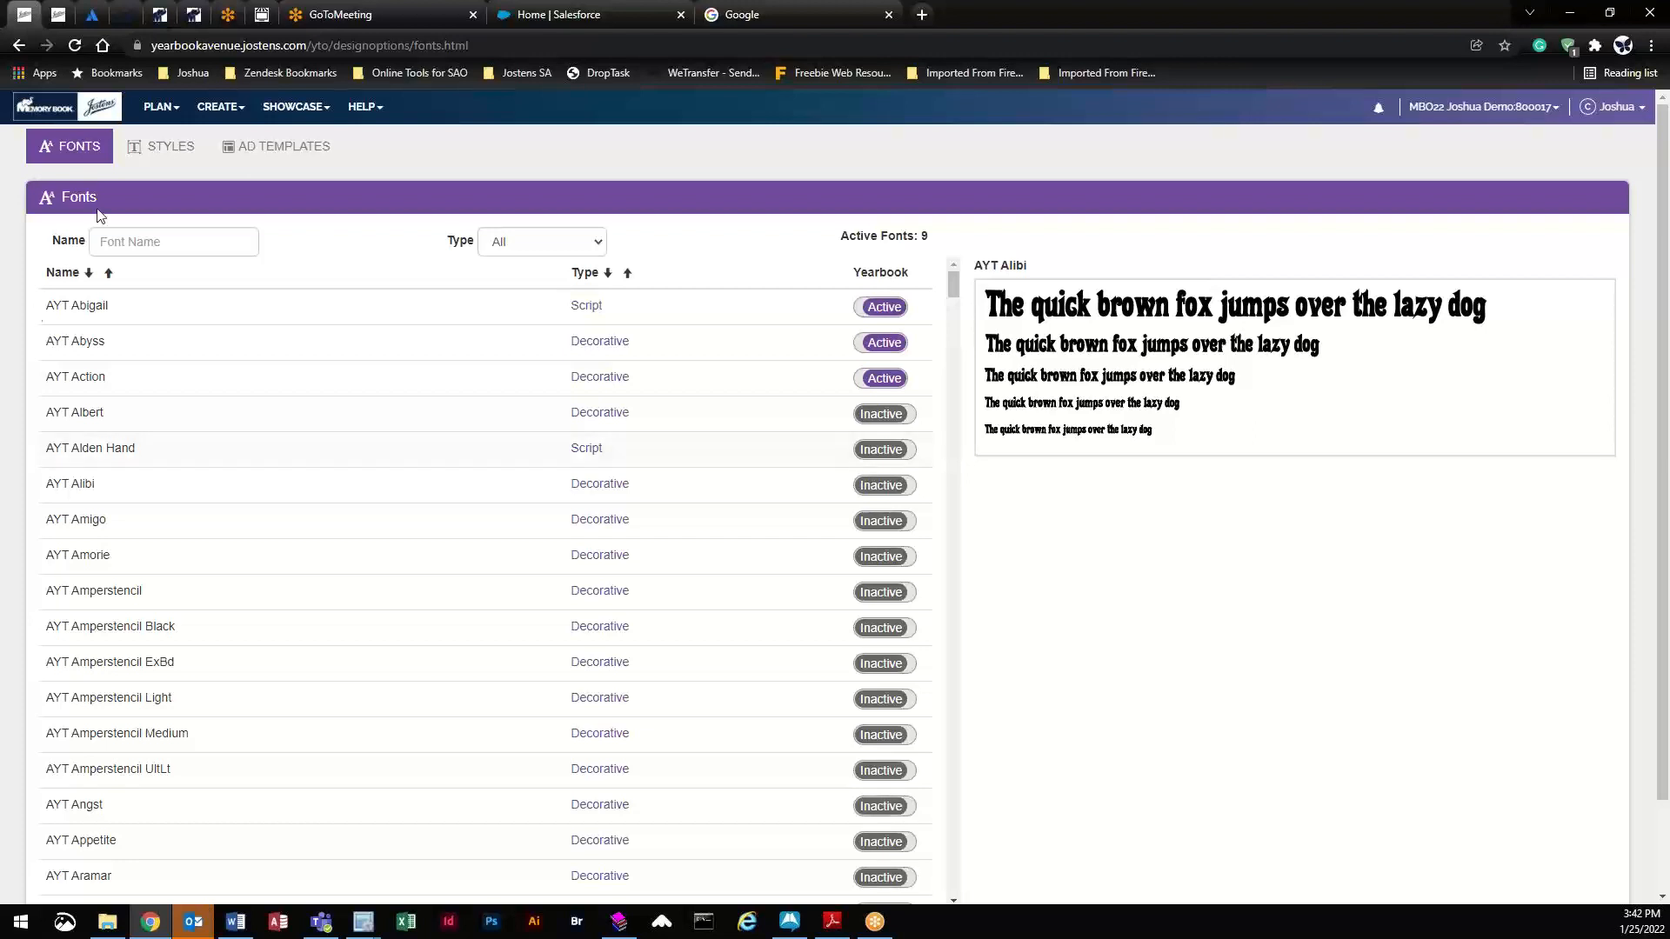
left_click(161, 106)
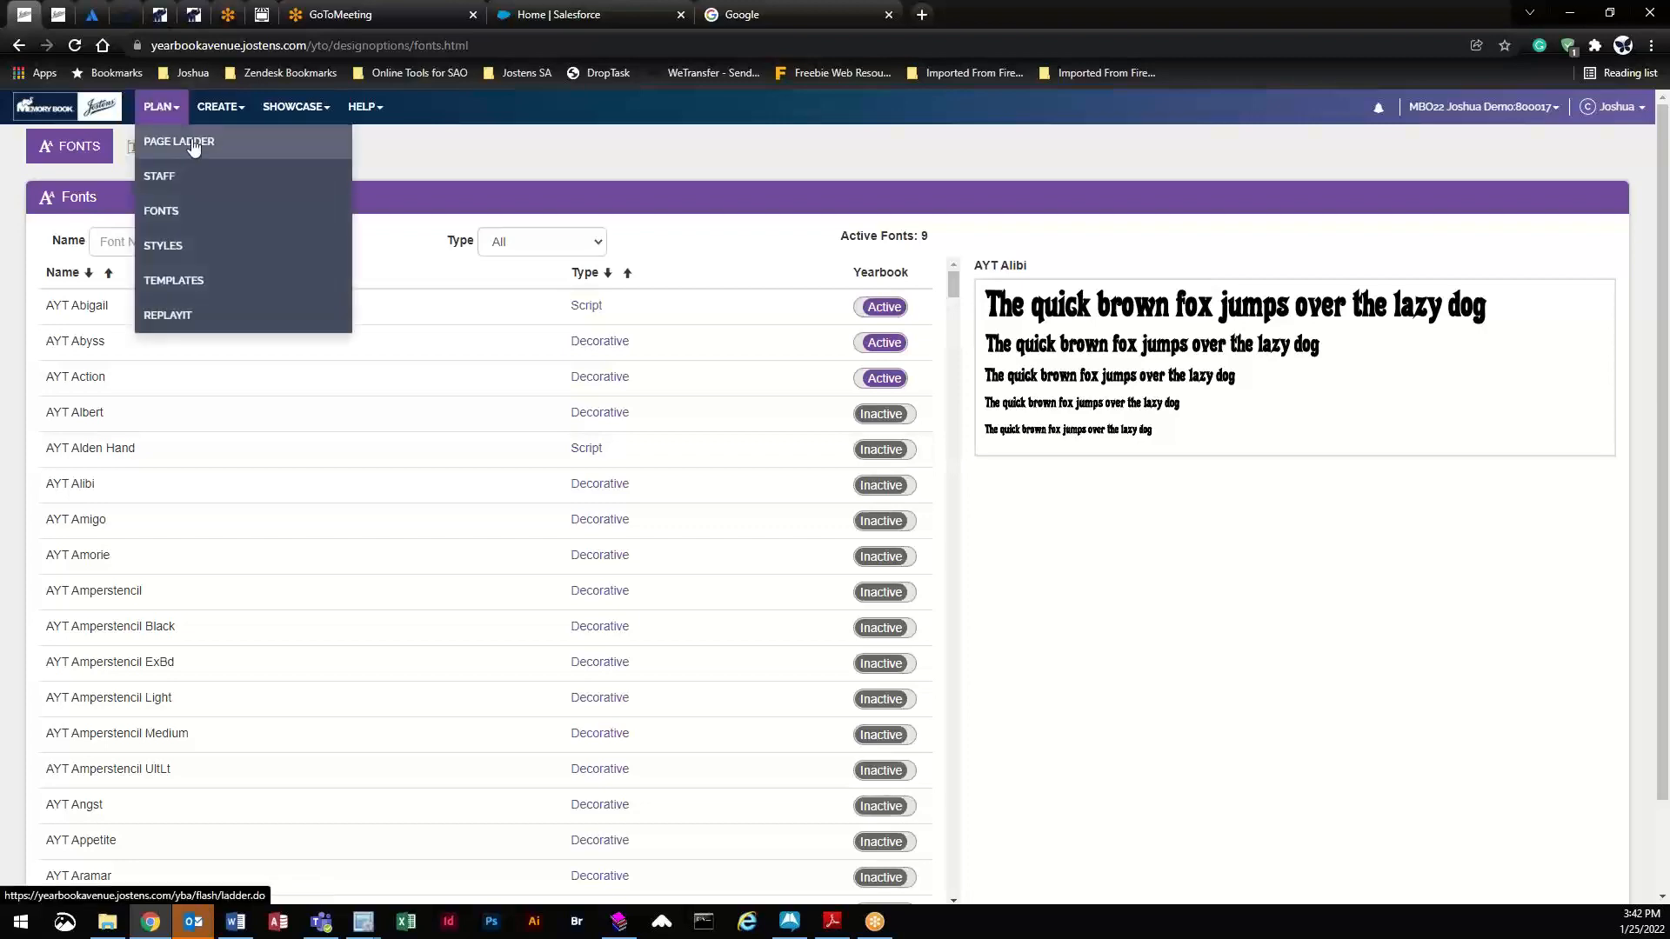
- Open spread 006–007 and expand its left-page portrait grid flow into separate frames
left_click(193, 141)
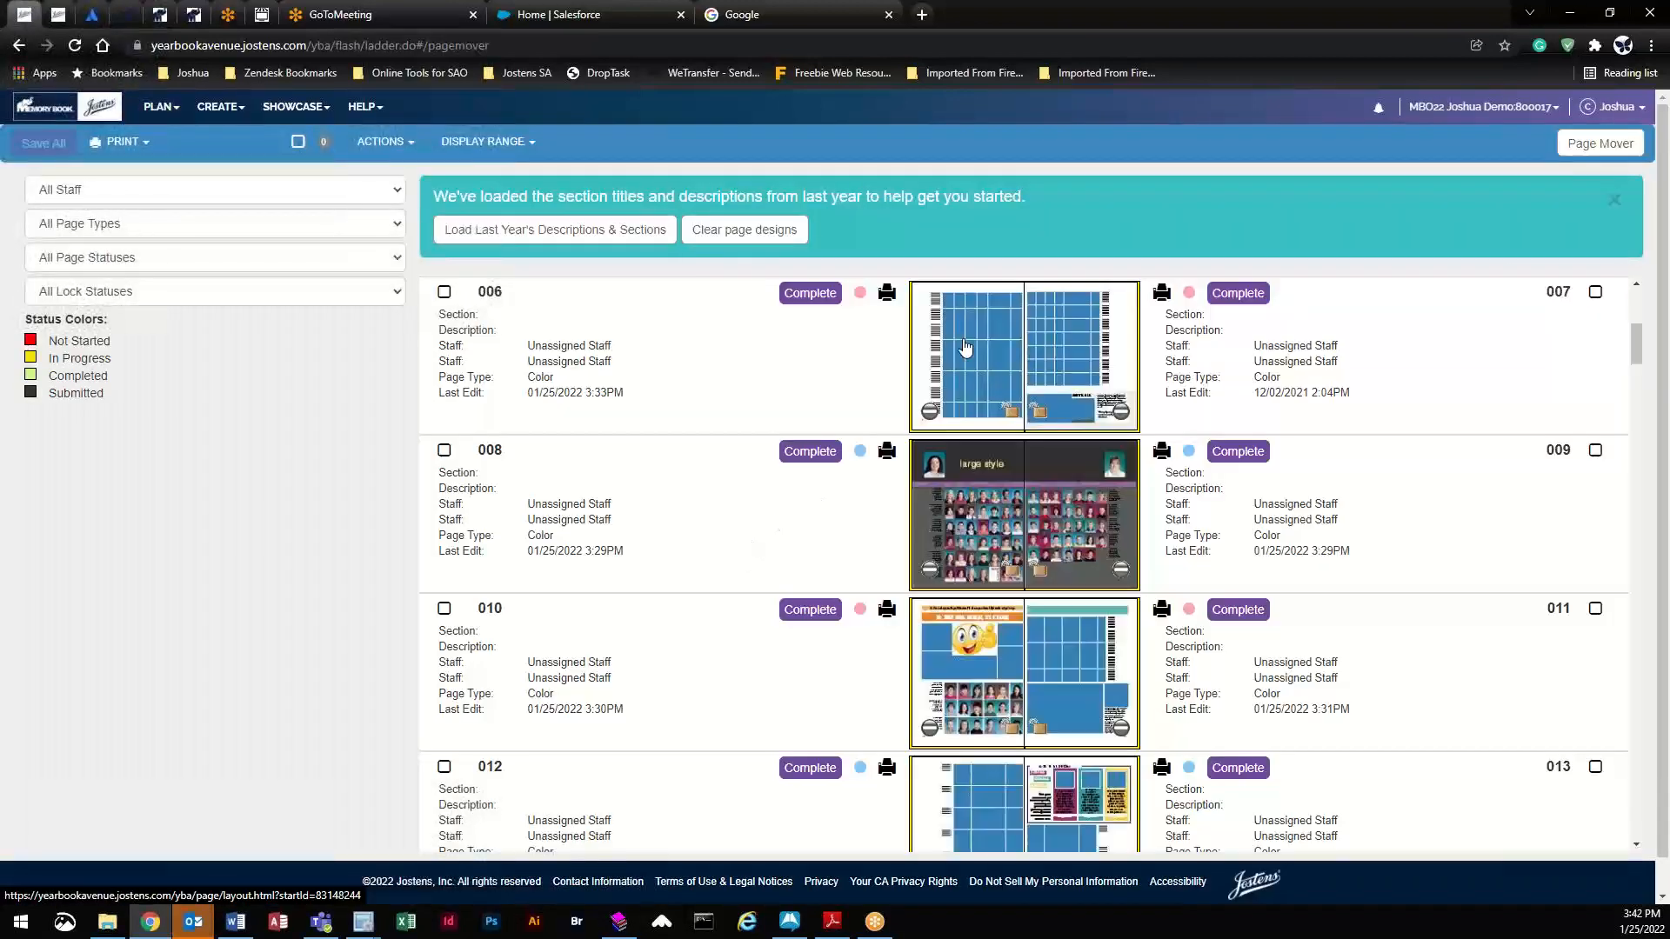
left_click(955, 324)
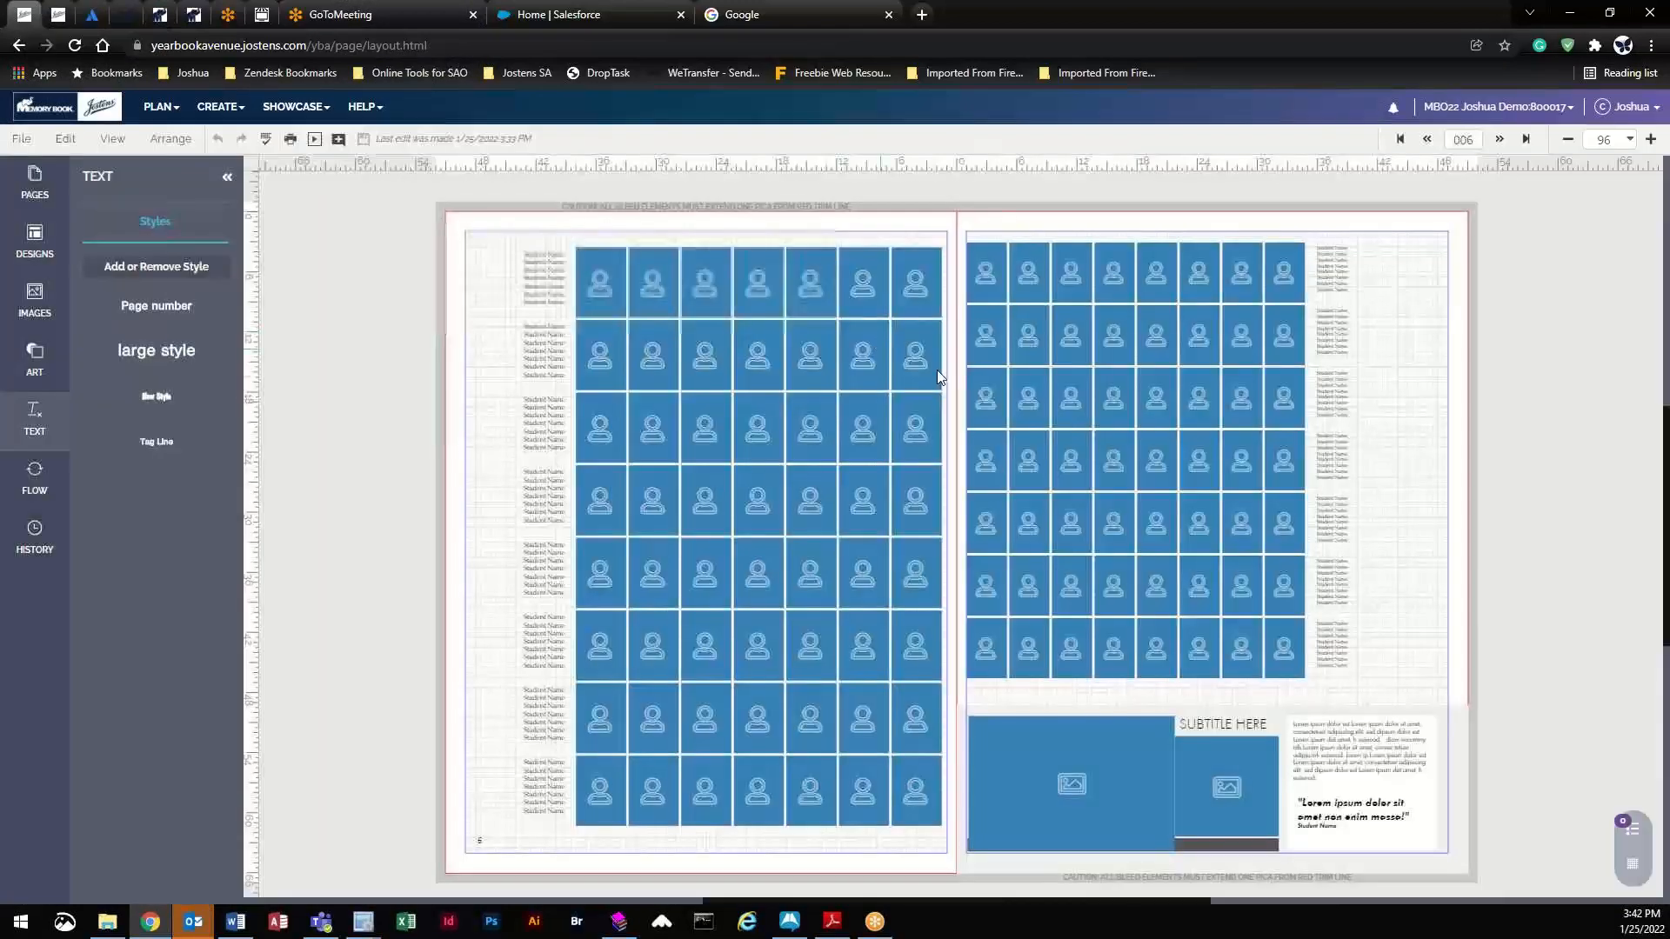
left_click(731, 327)
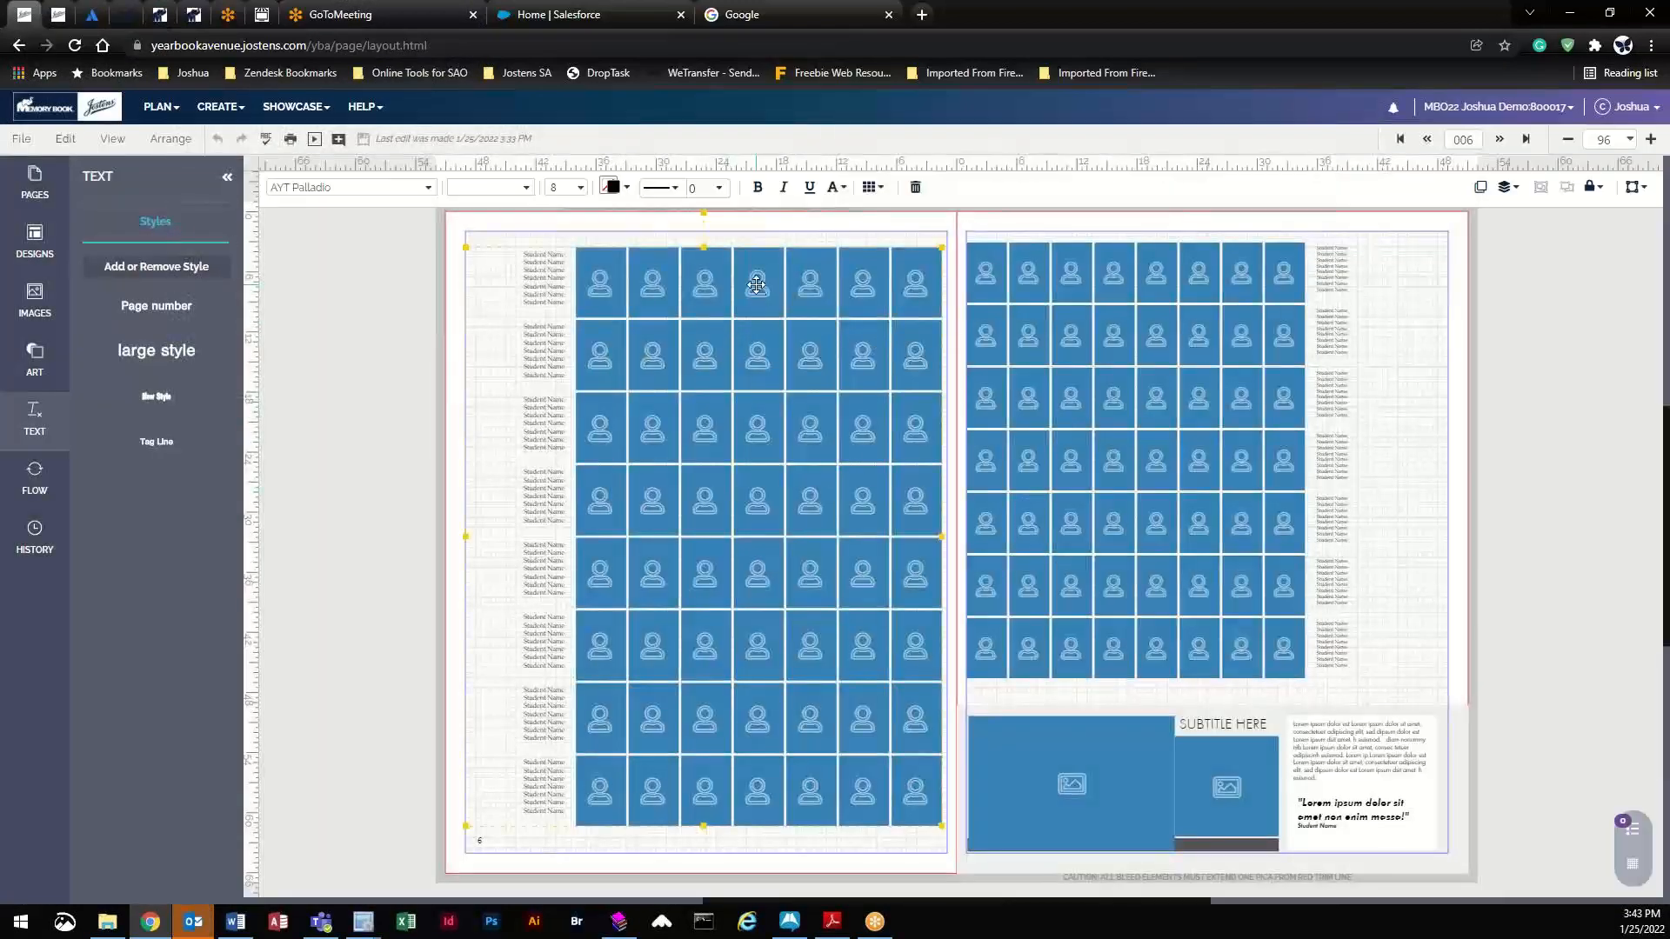
left_click(871, 187)
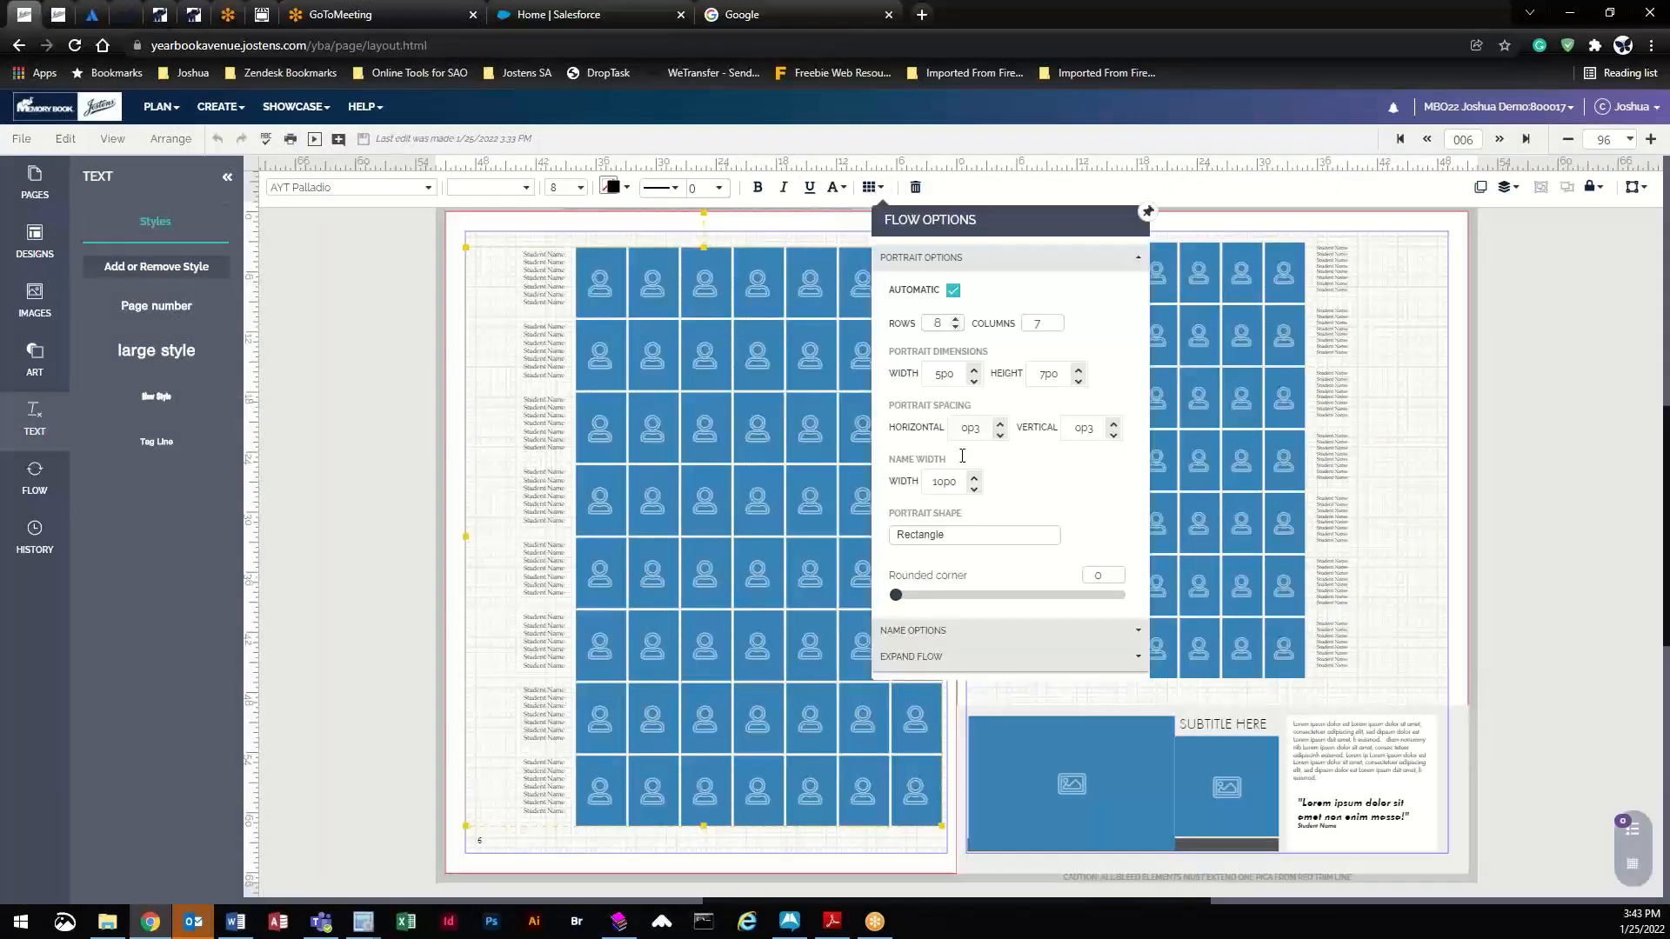
left_click(929, 659)
left_click(896, 421)
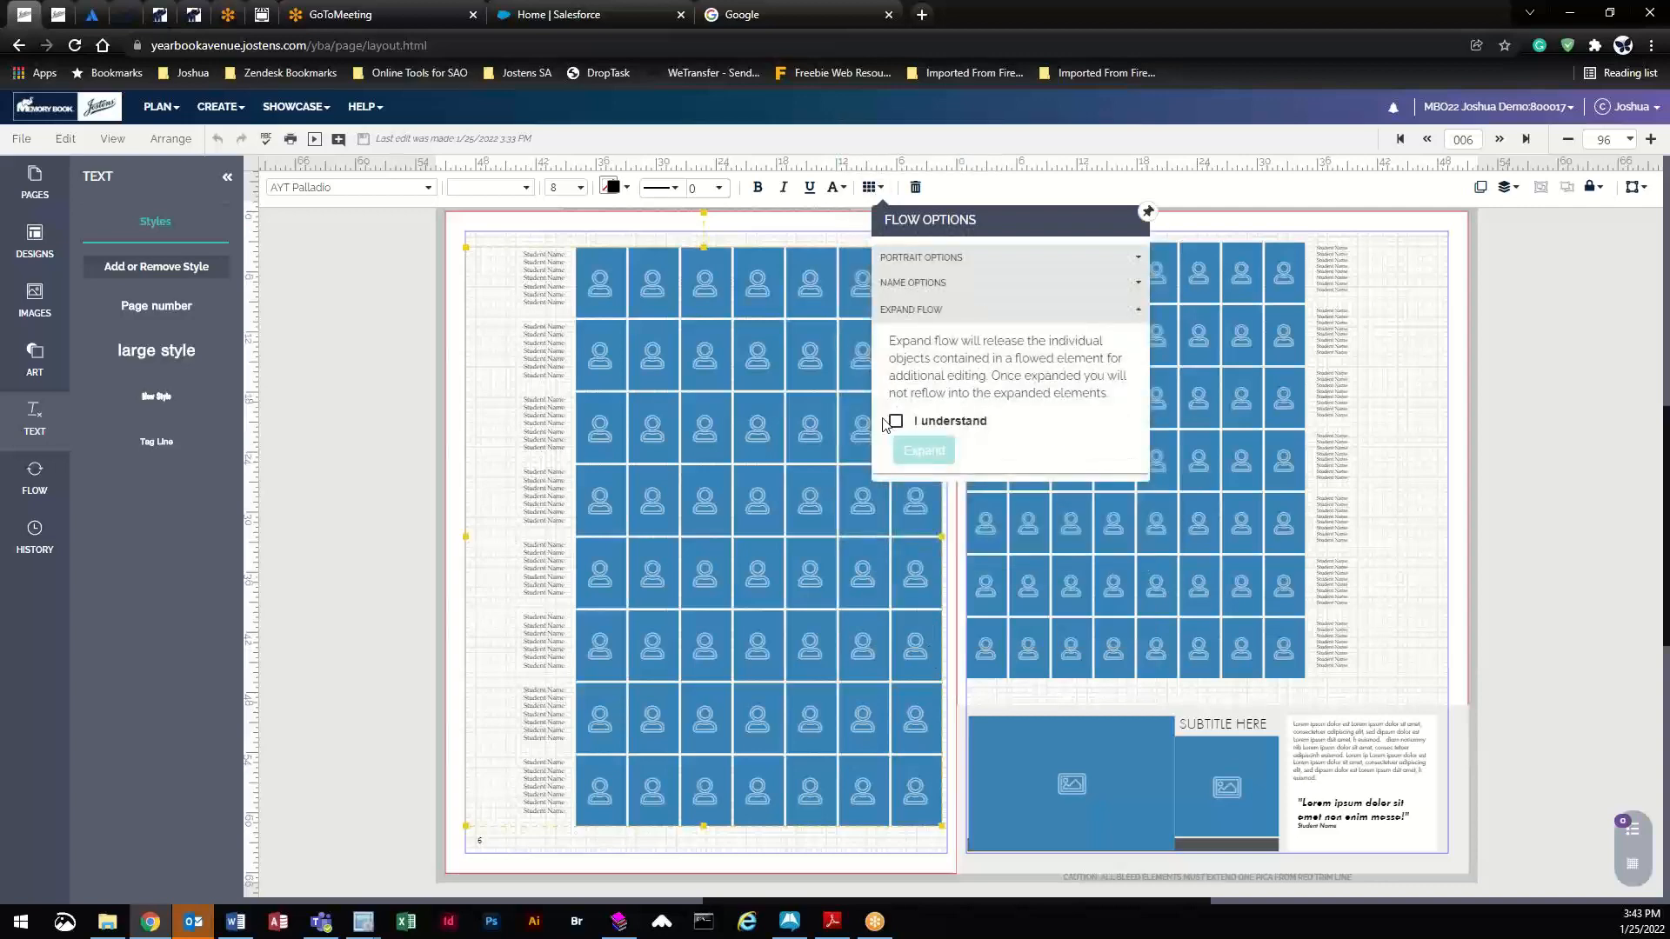
left_click(922, 453)
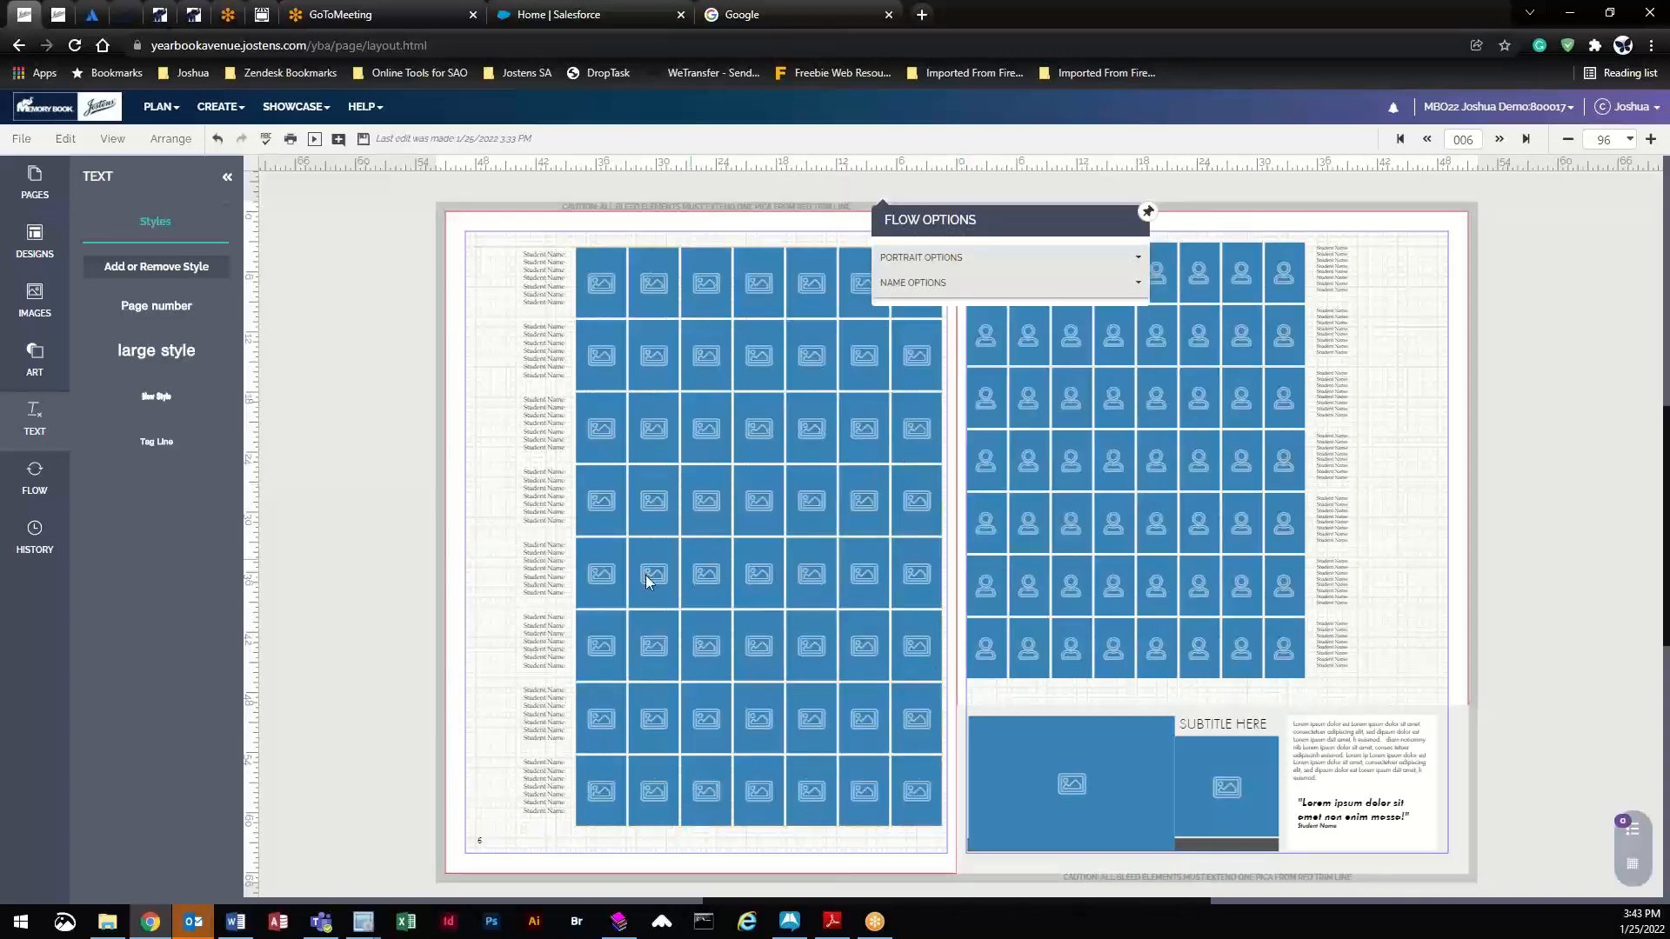
left_click(606, 284)
left_click(44, 300)
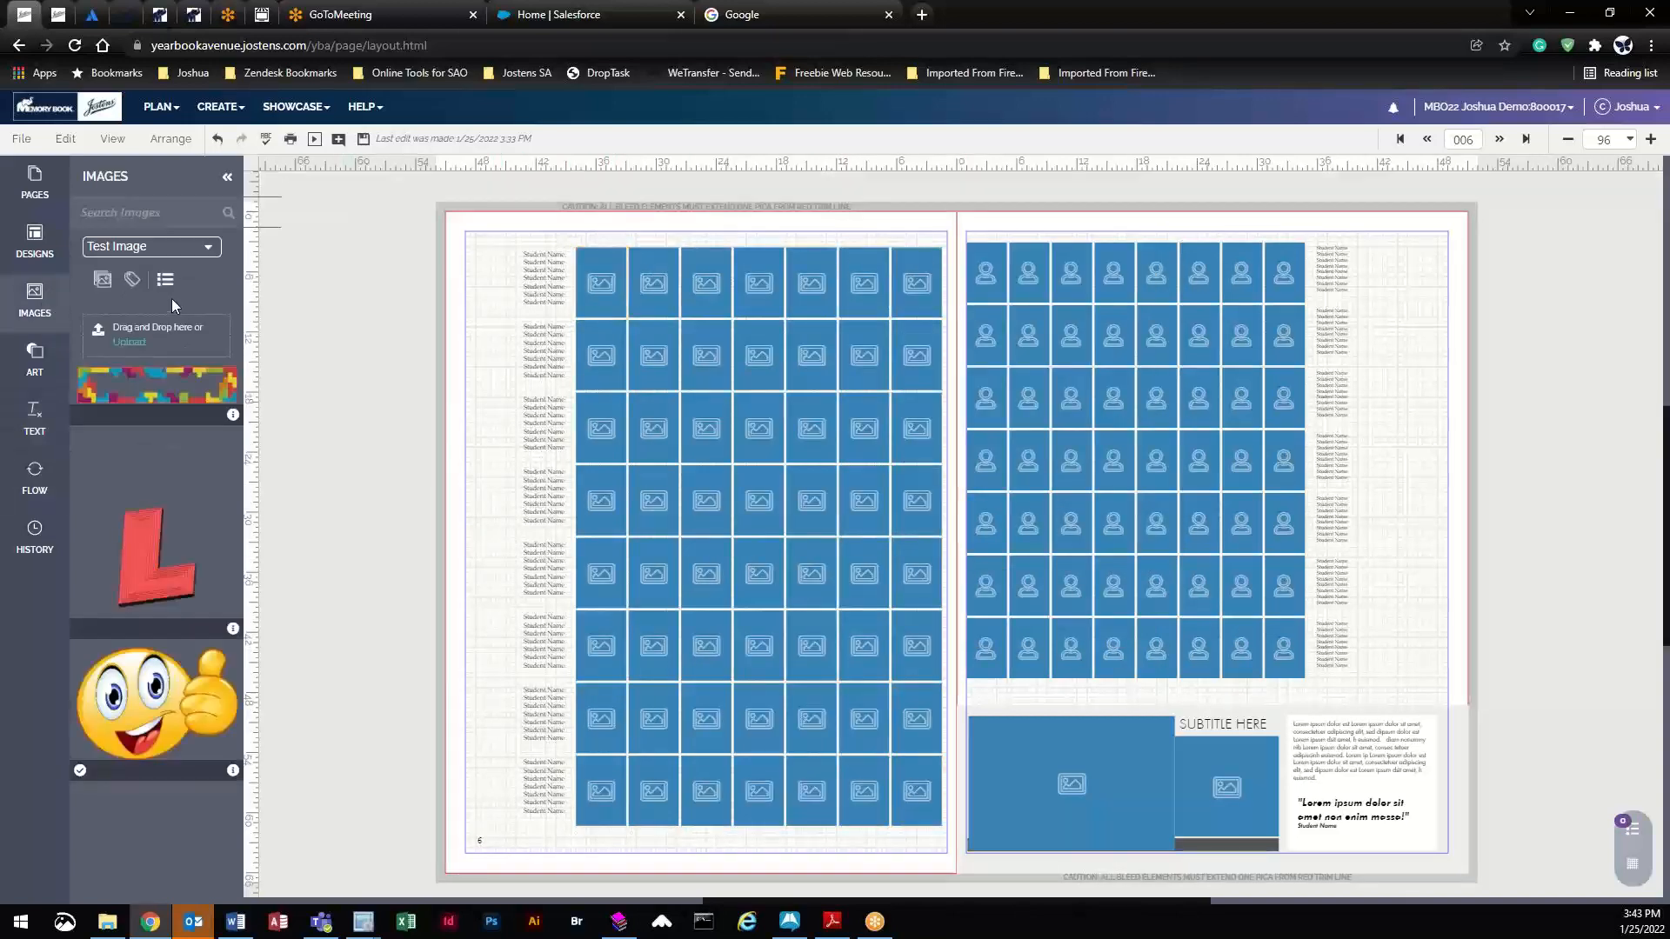
- Fill three grid frames with Staff portraits, accepting the Duplicate Image prompts
left_click(147, 247)
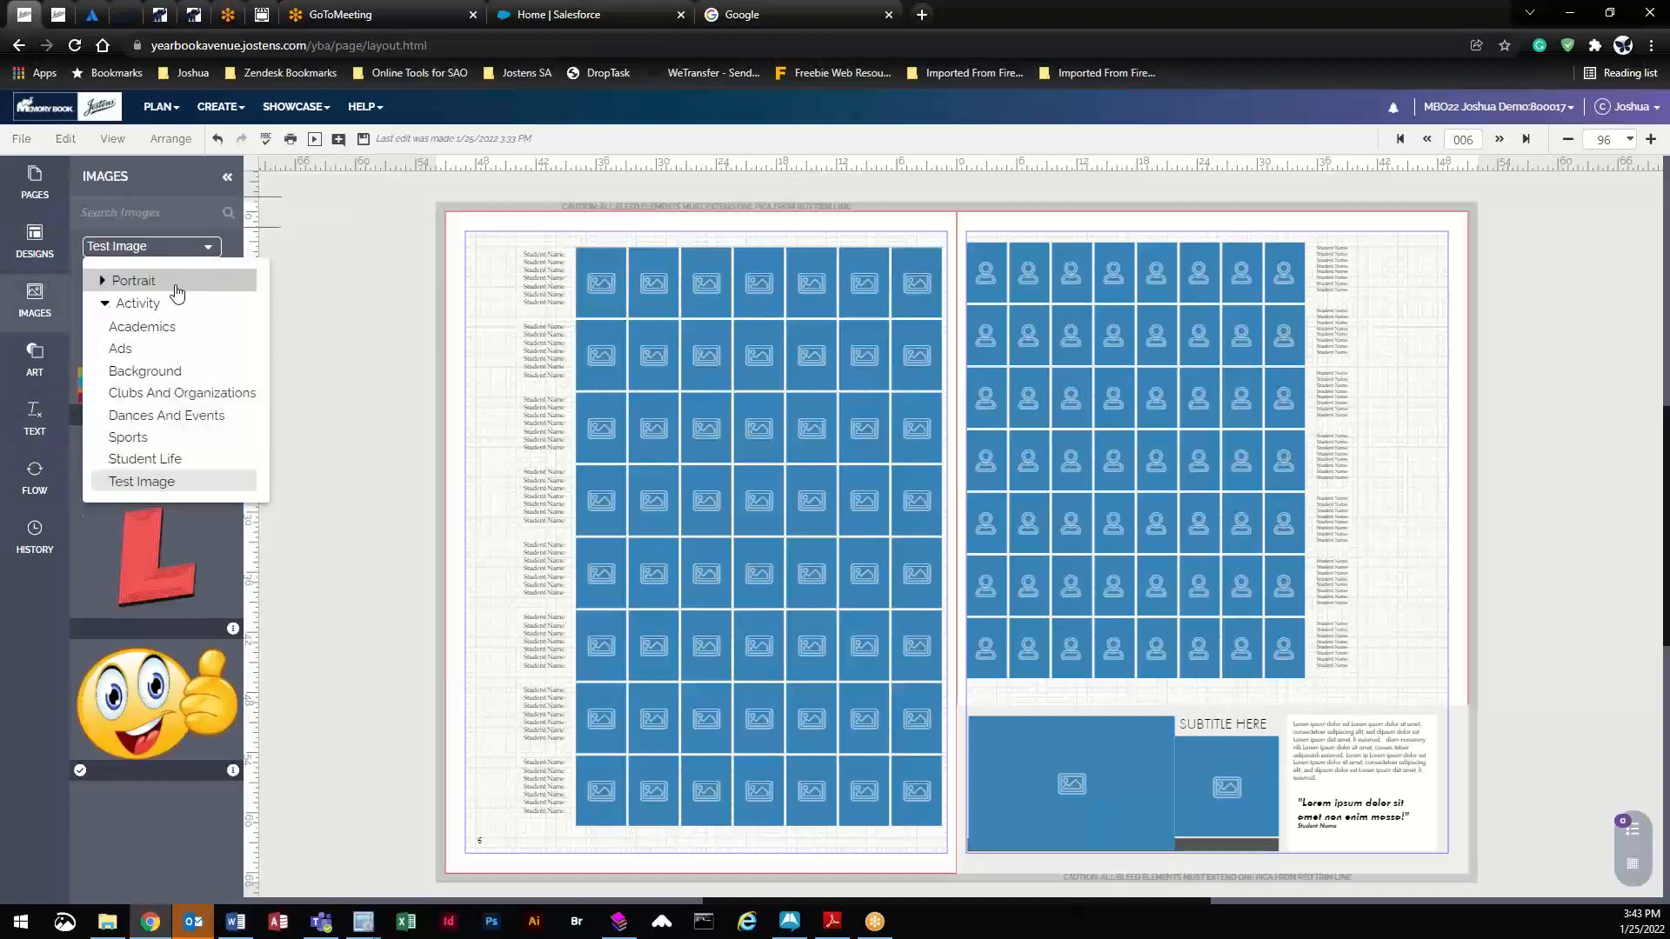
left_click(130, 280)
scroll(158, 438, "down", 3)
left_click(152, 431)
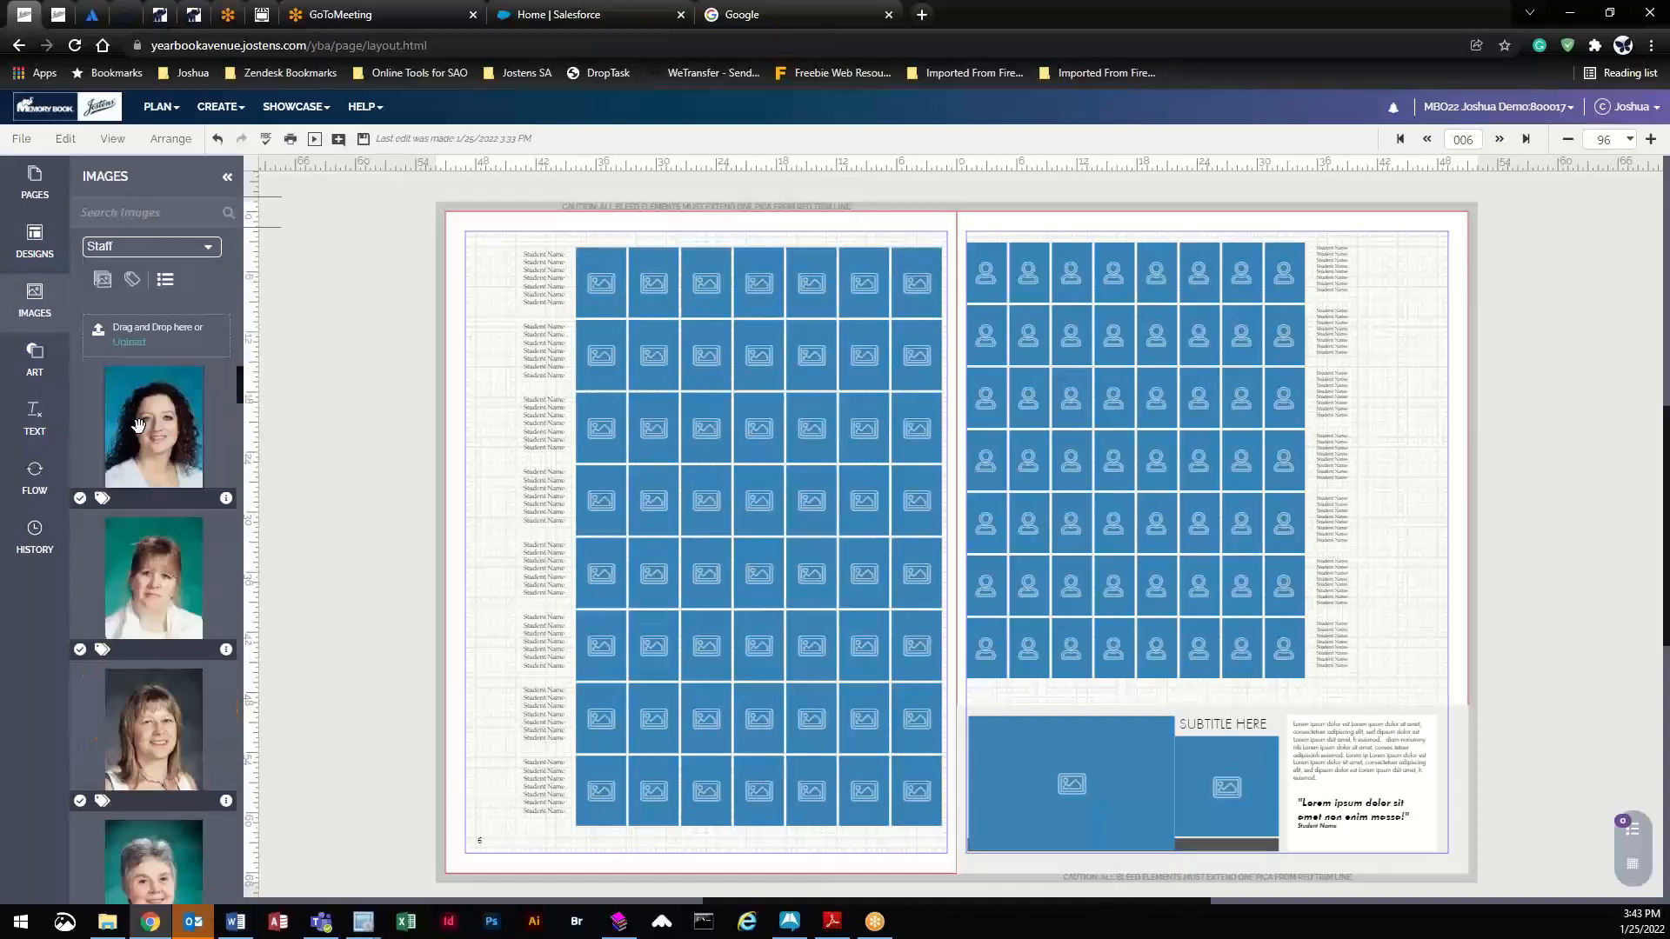
left_click_drag(152, 432, 600, 283)
left_click_drag(157, 599, 666, 360)
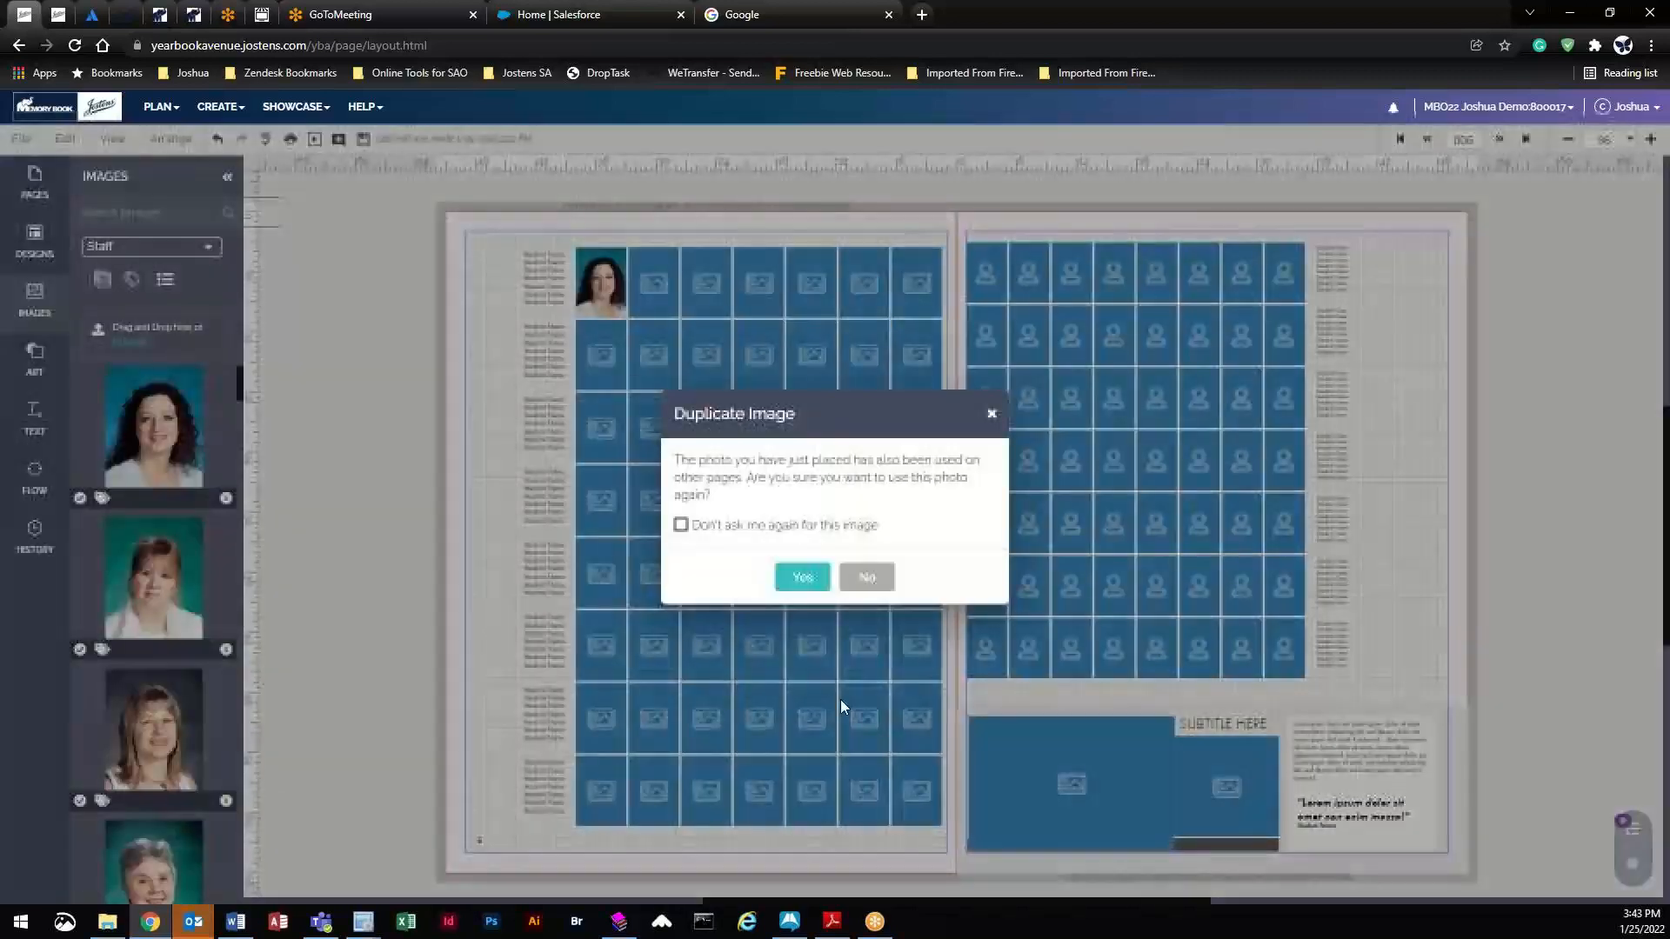
left_click(802, 578)
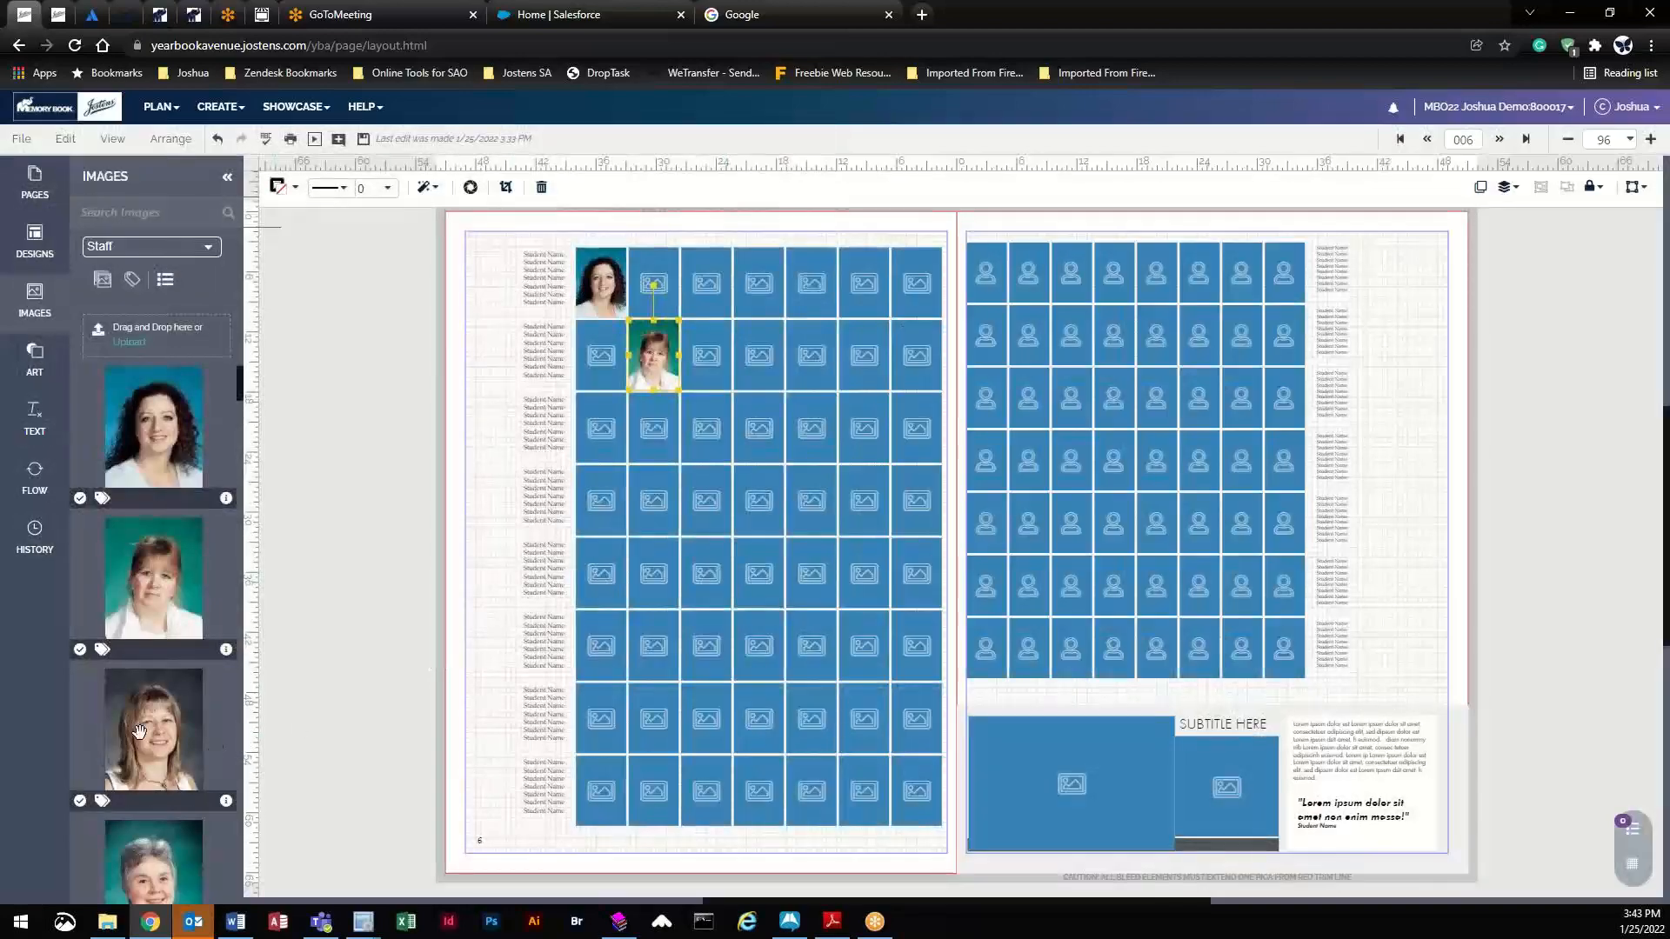
left_click_drag(144, 730, 697, 291)
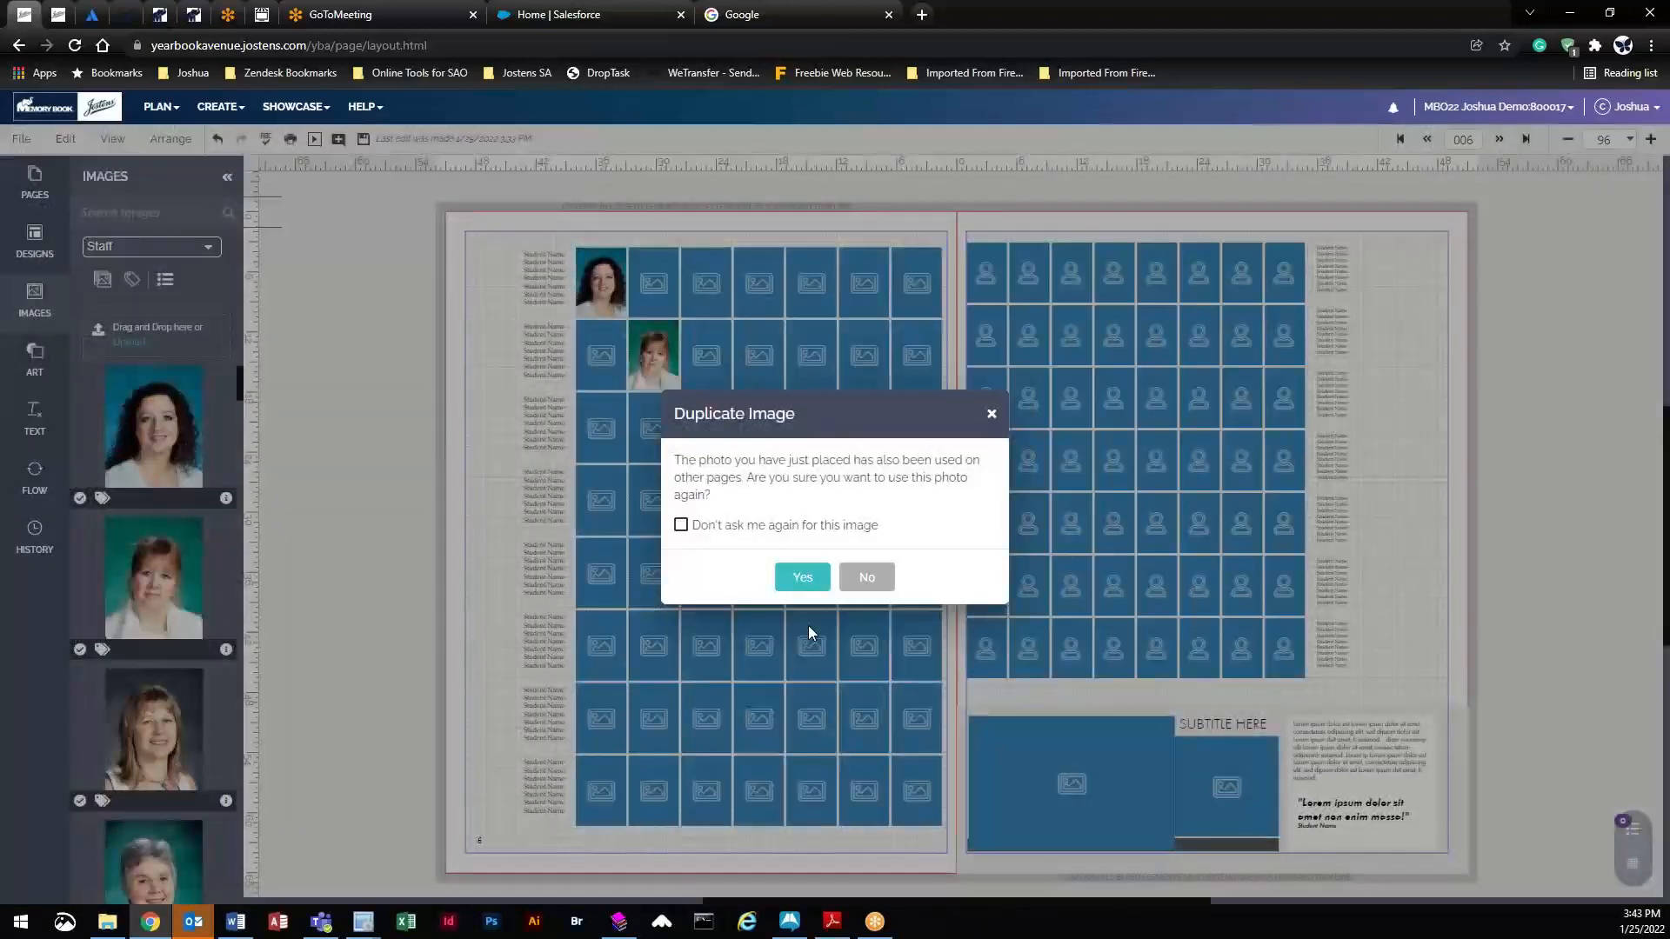
left_click(803, 577)
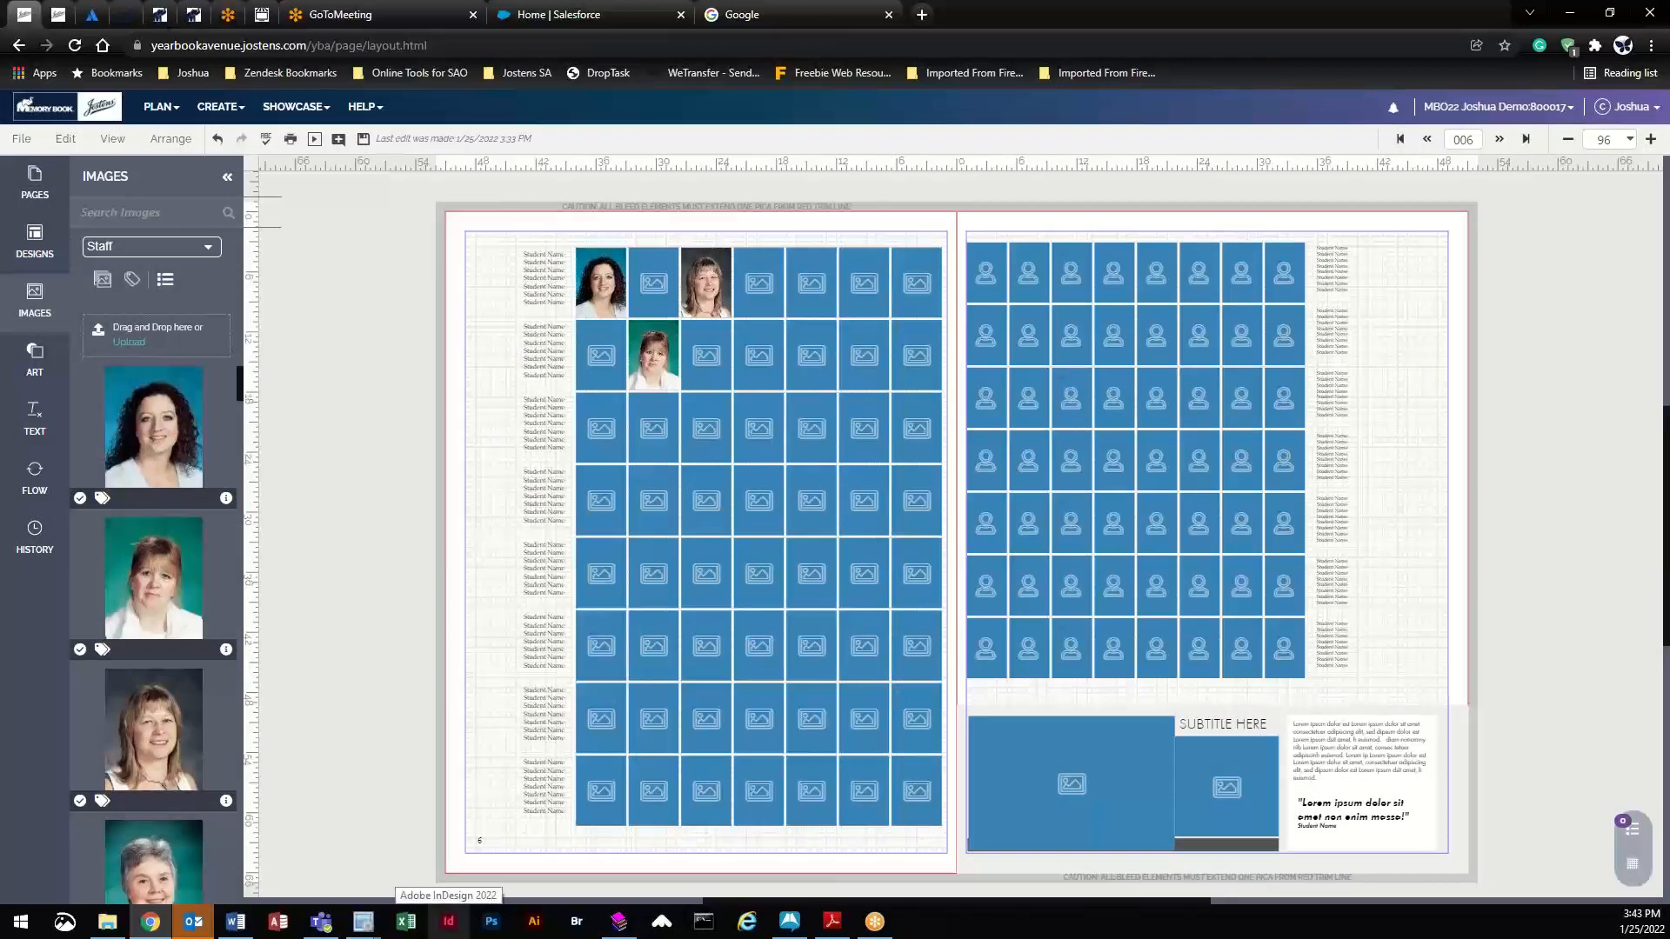
mouse_move(363, 922)
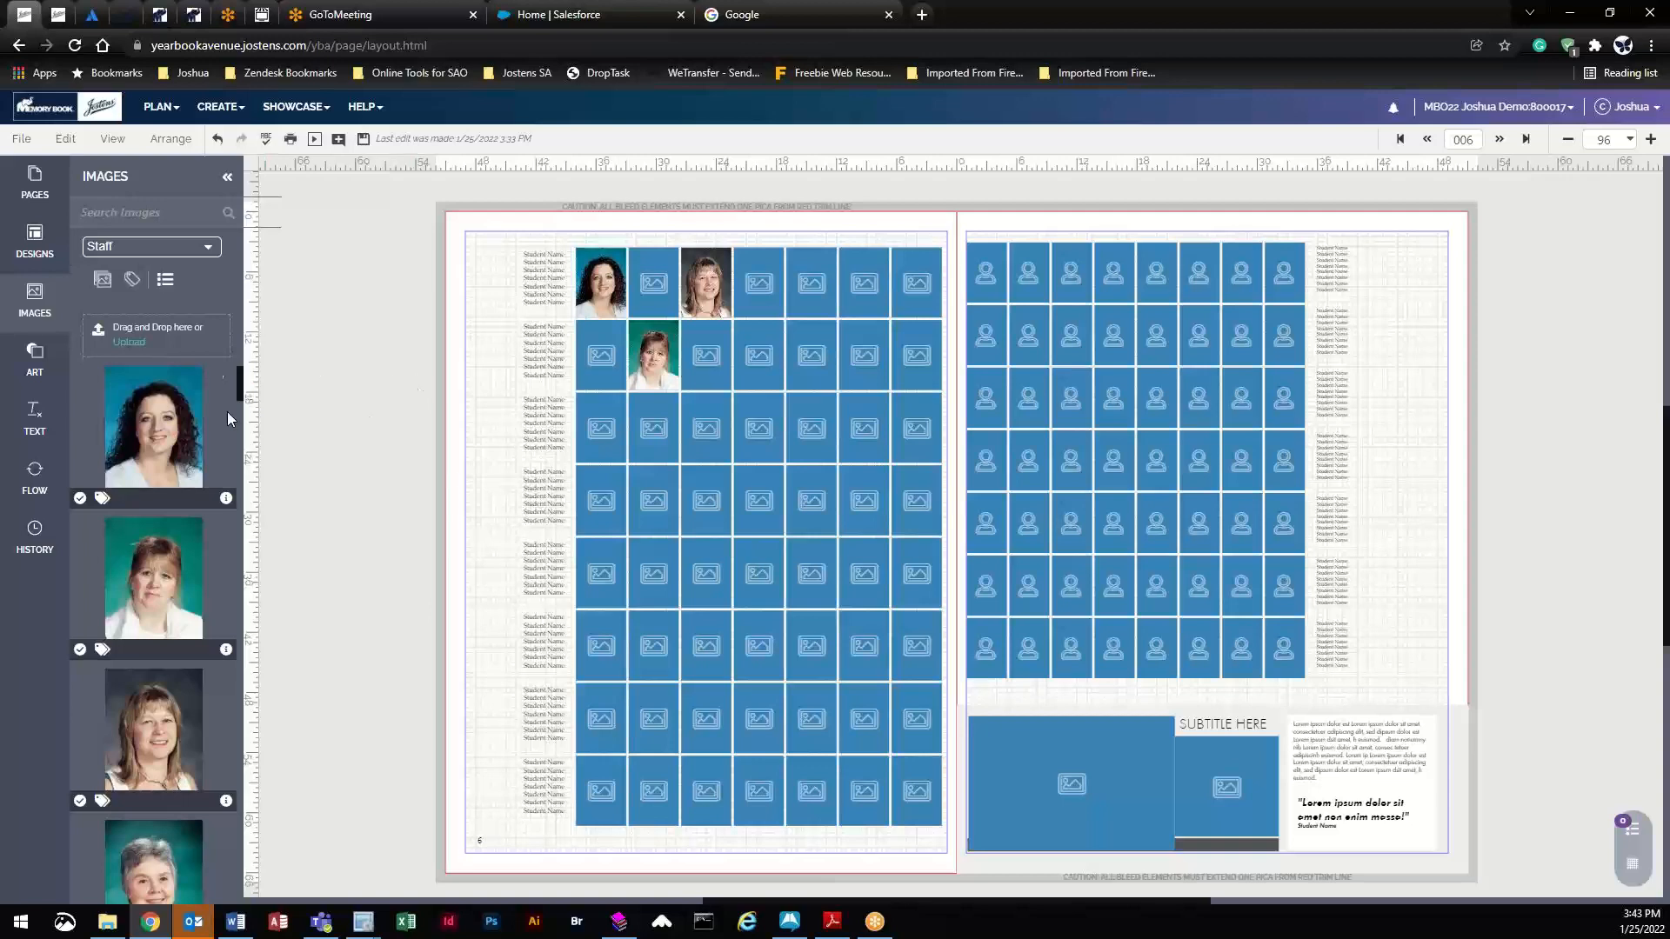
- Save spread 006–007, then open spread 008–009 and select its left-page portrait grid
left_click(364, 139)
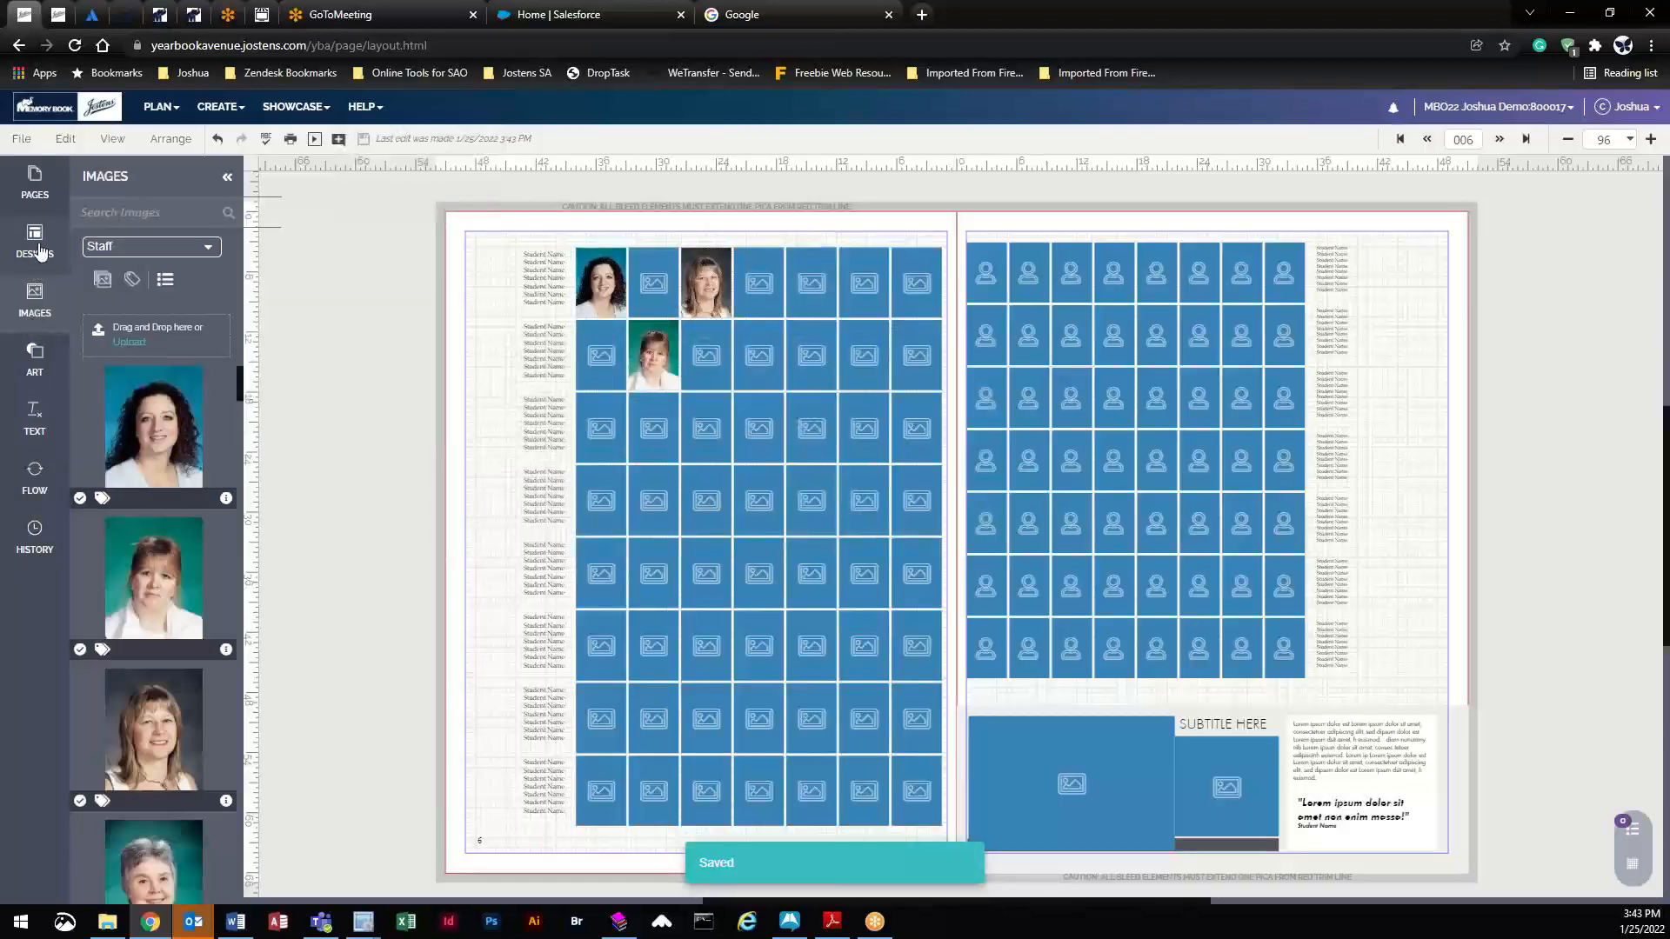
left_click(53, 184)
left_click(200, 400)
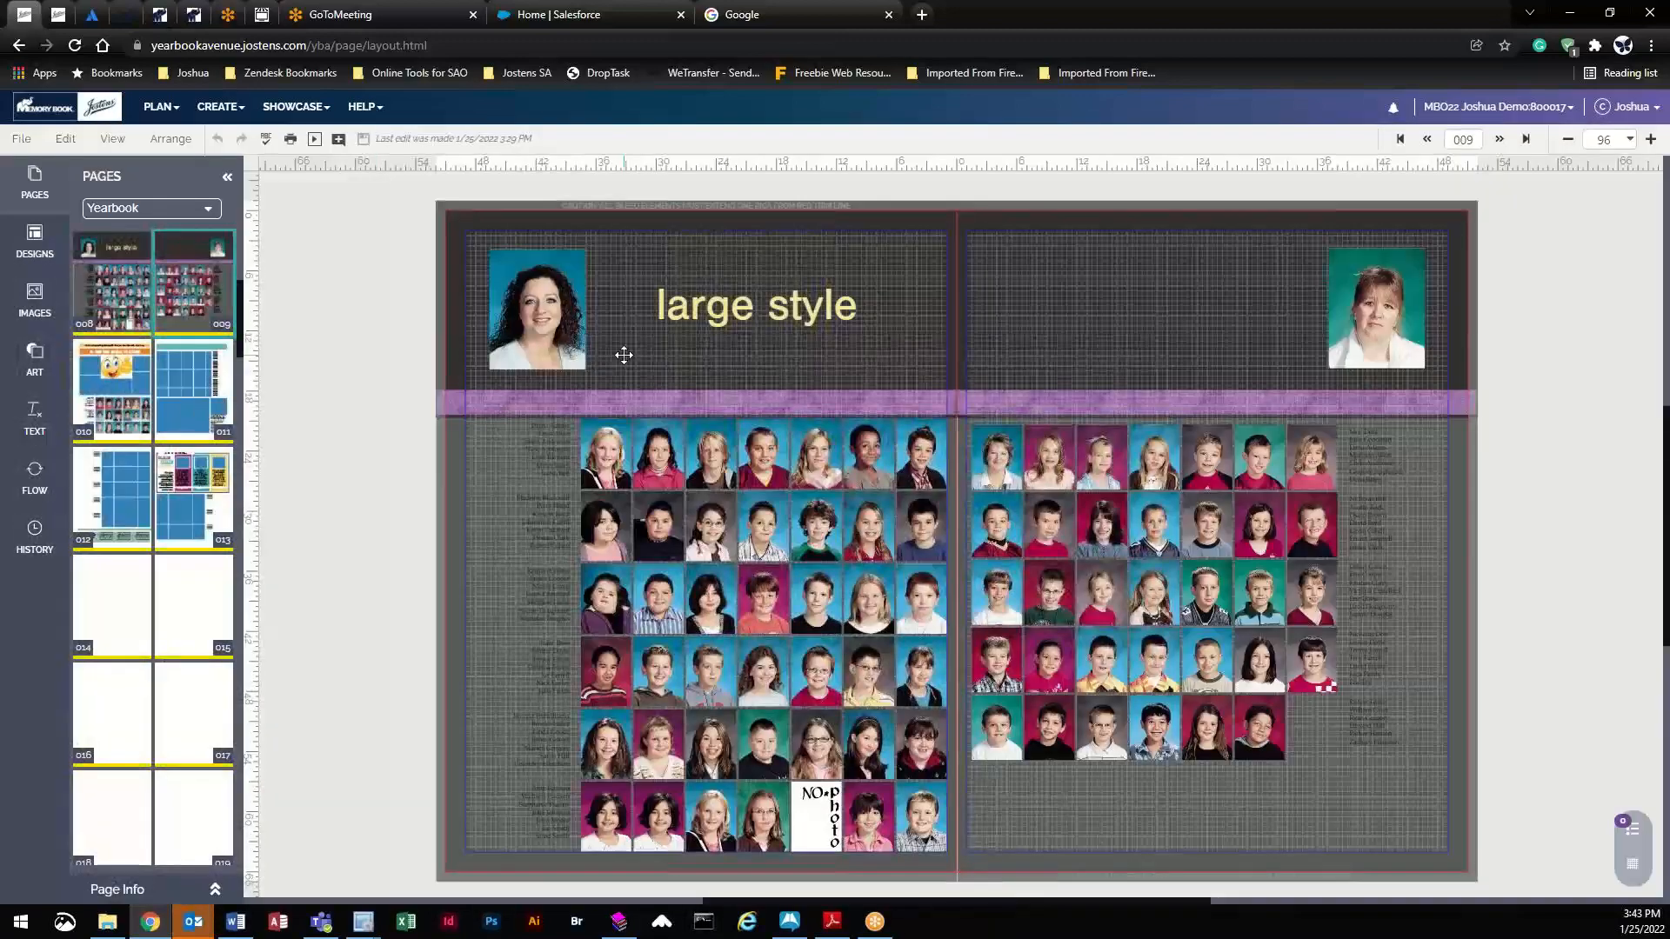
left_click(624, 355)
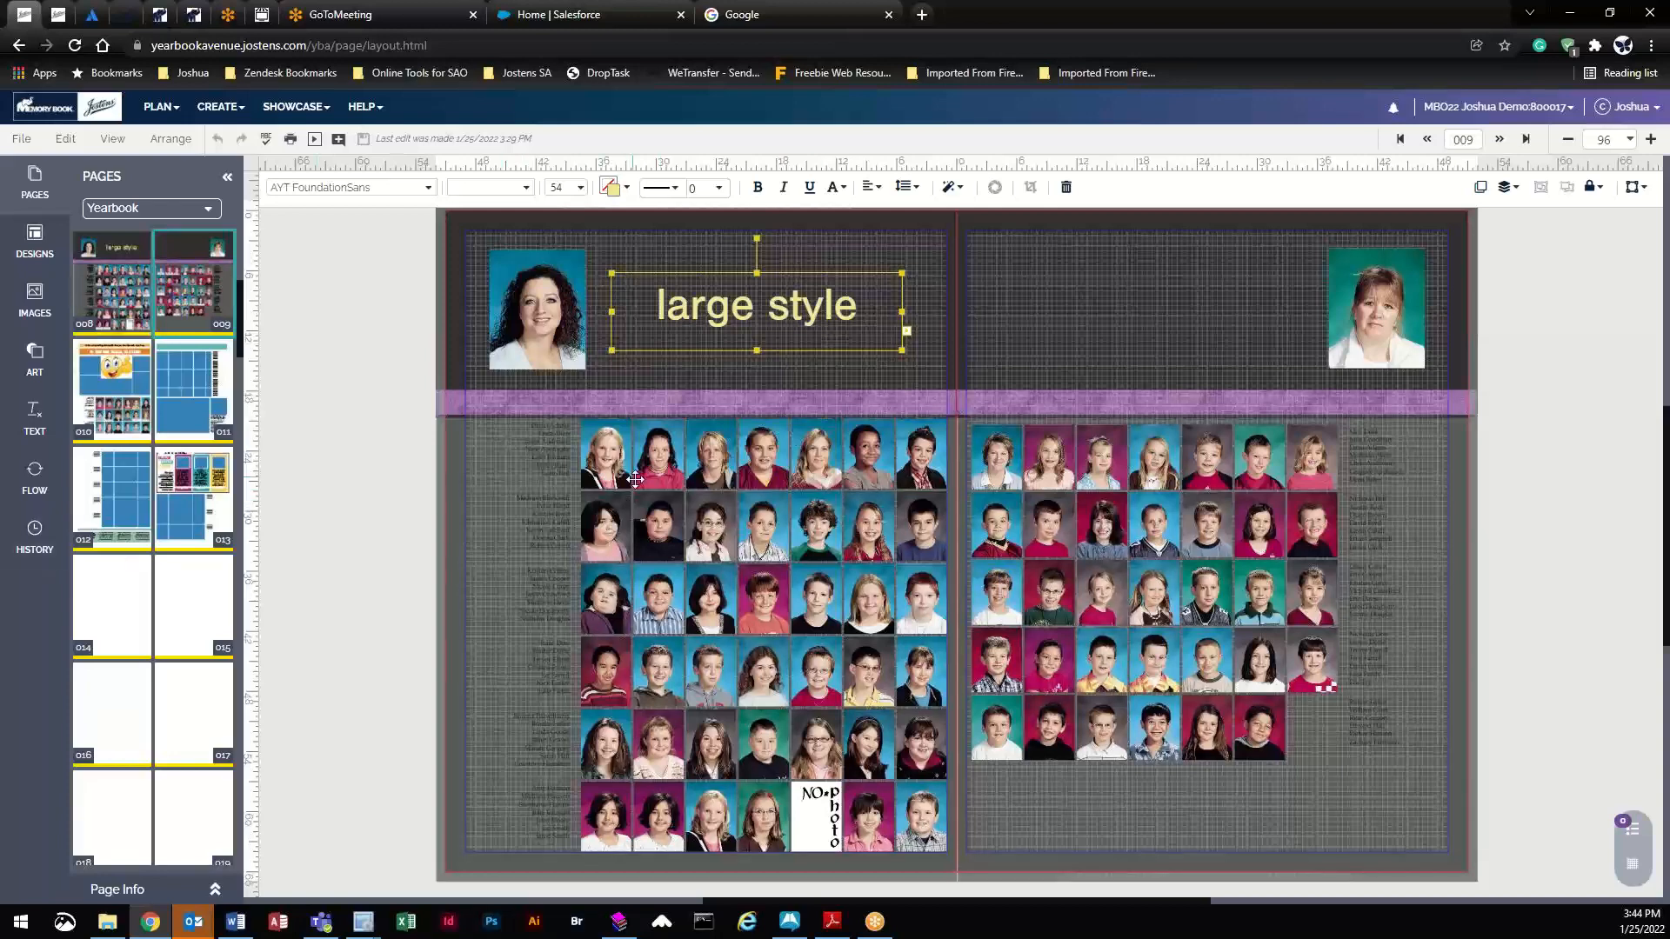
left_click(771, 655)
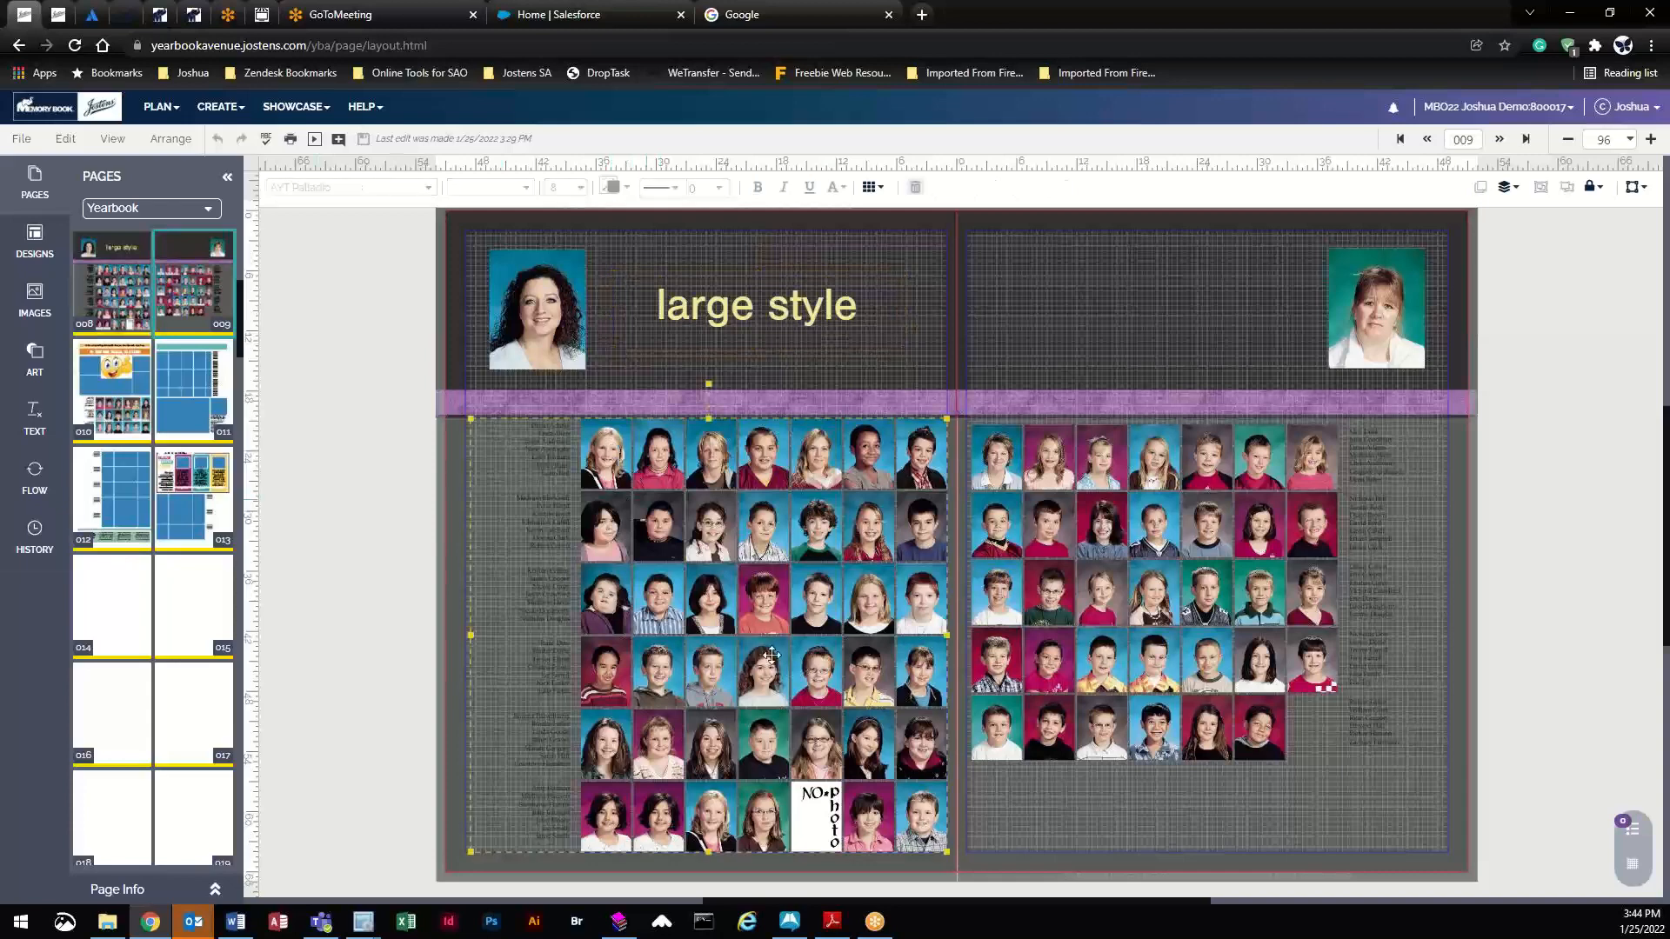
left_click(1629, 139)
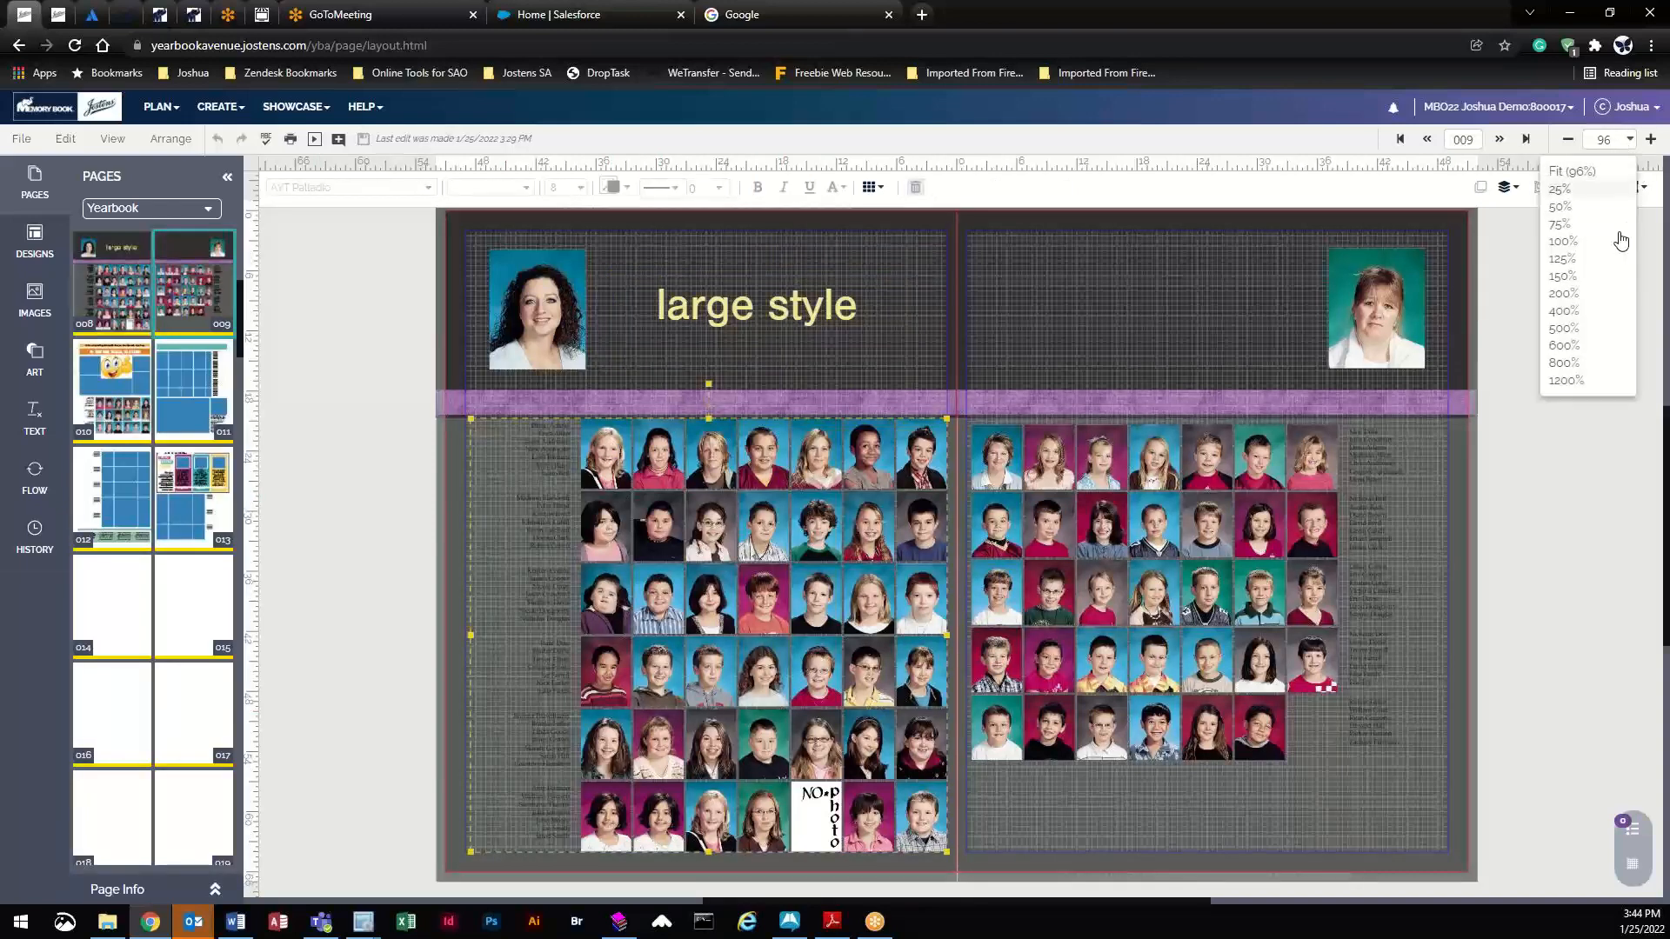
- Zoom to 400% on the left page's name list and show the Adkins-5 flow settings
left_click(1579, 311)
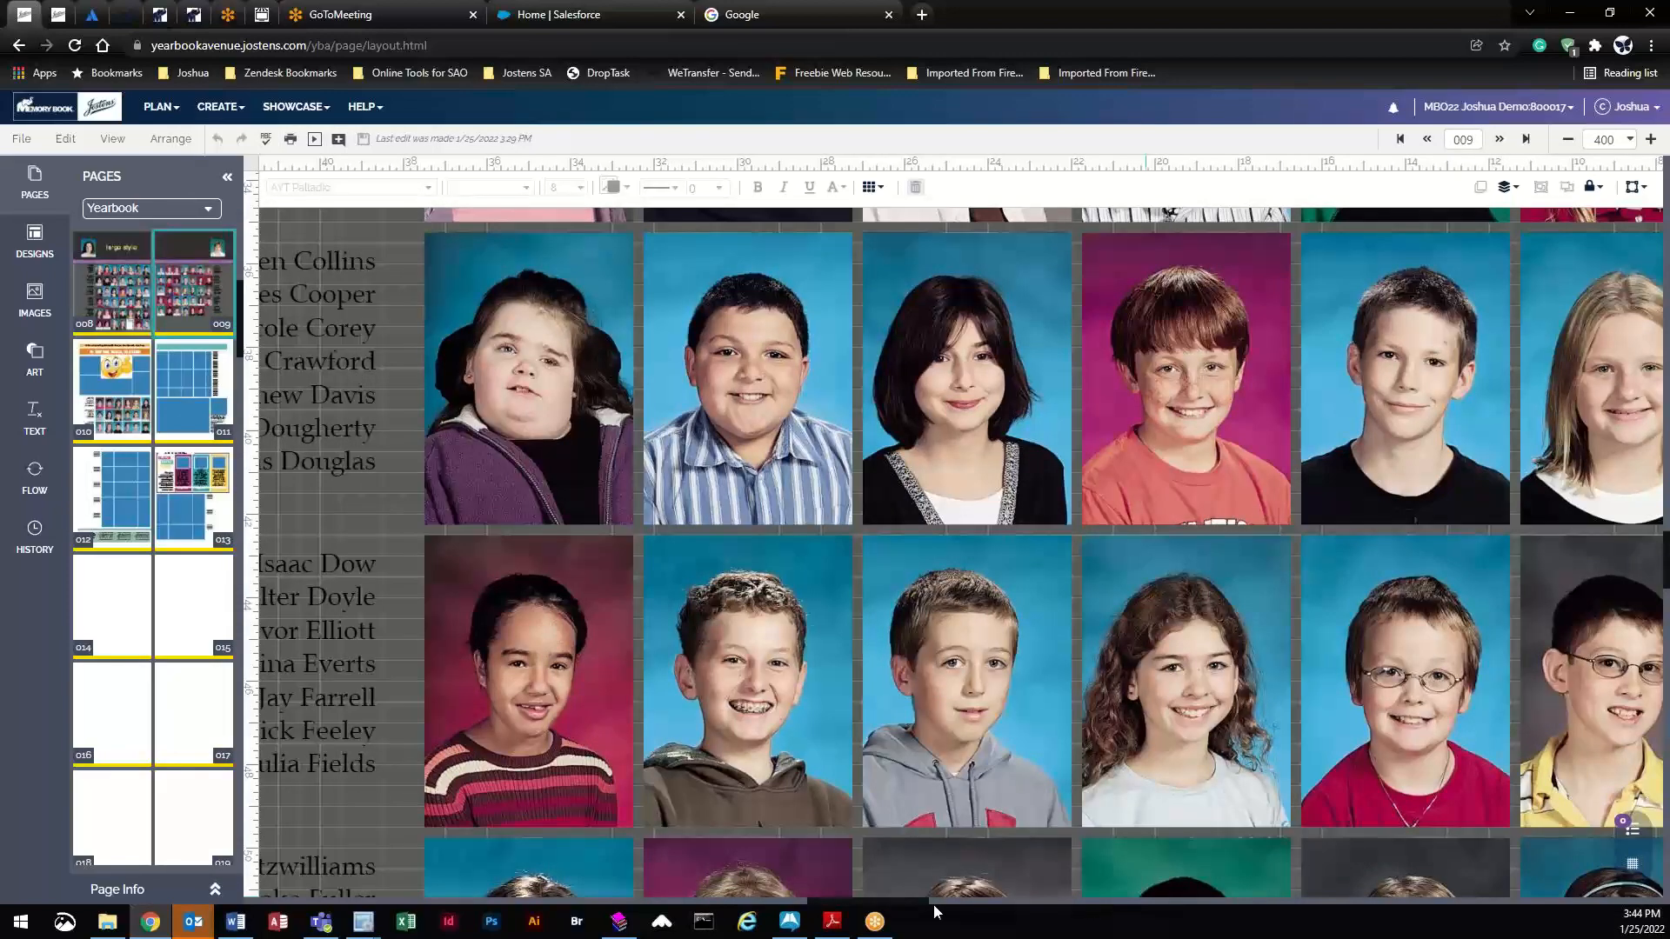
mouse_move(899, 897)
left_mouse_down()
mouse_move(861, 901)
mouse_move(872, 909)
left_mouse_up()
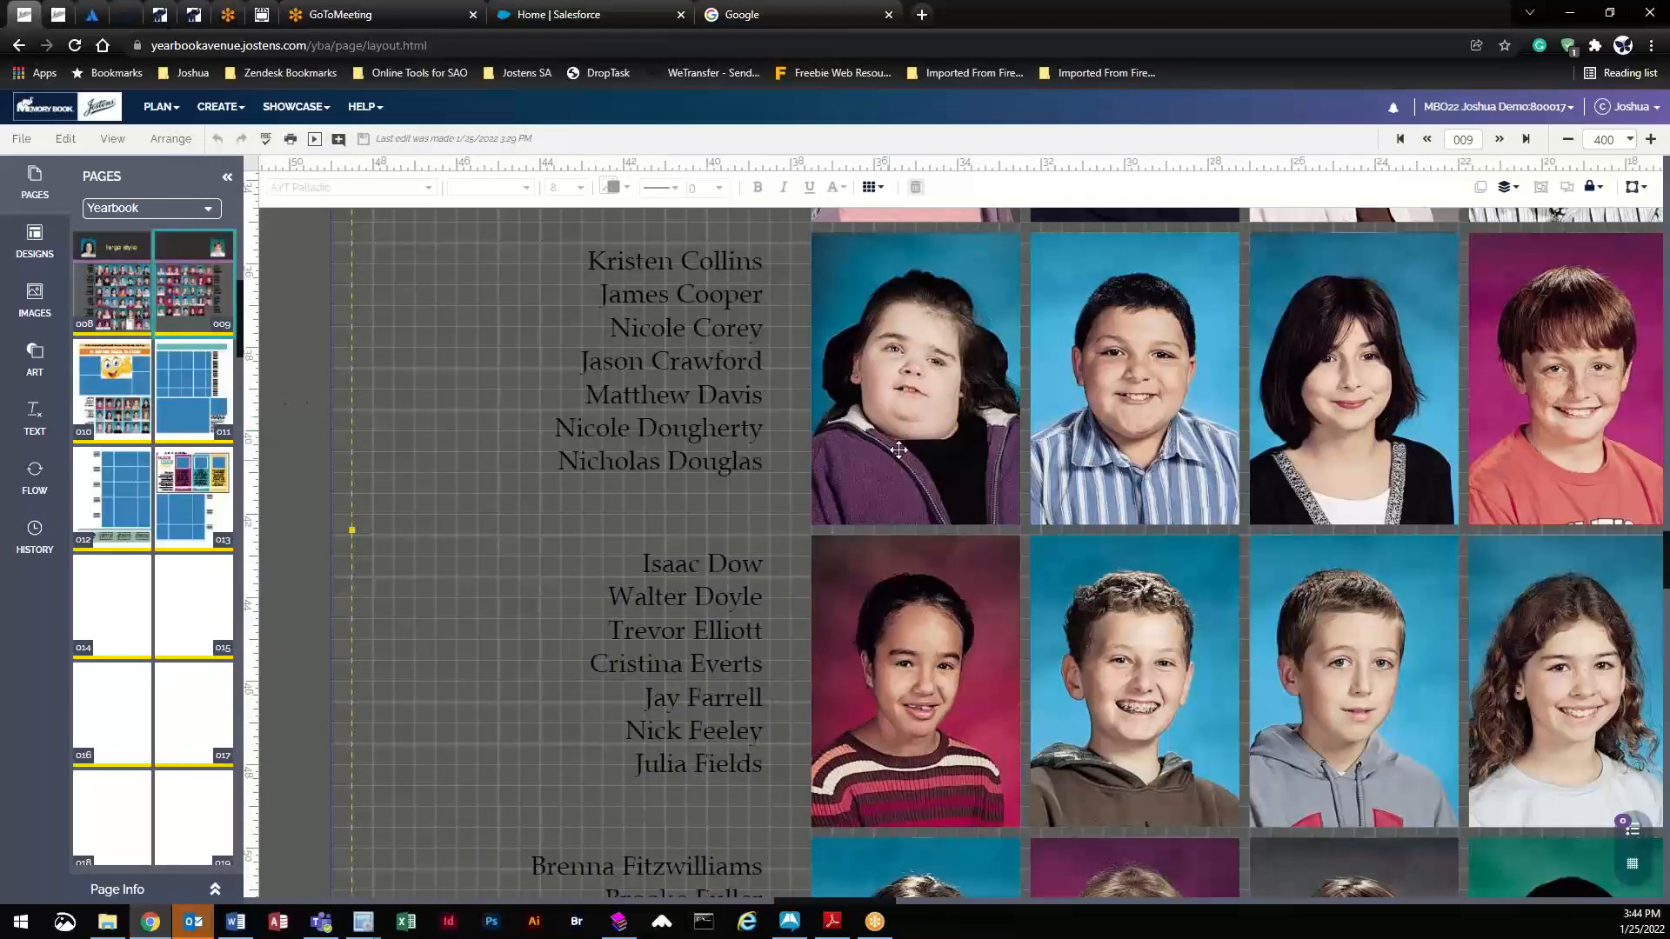
left_click(33, 481)
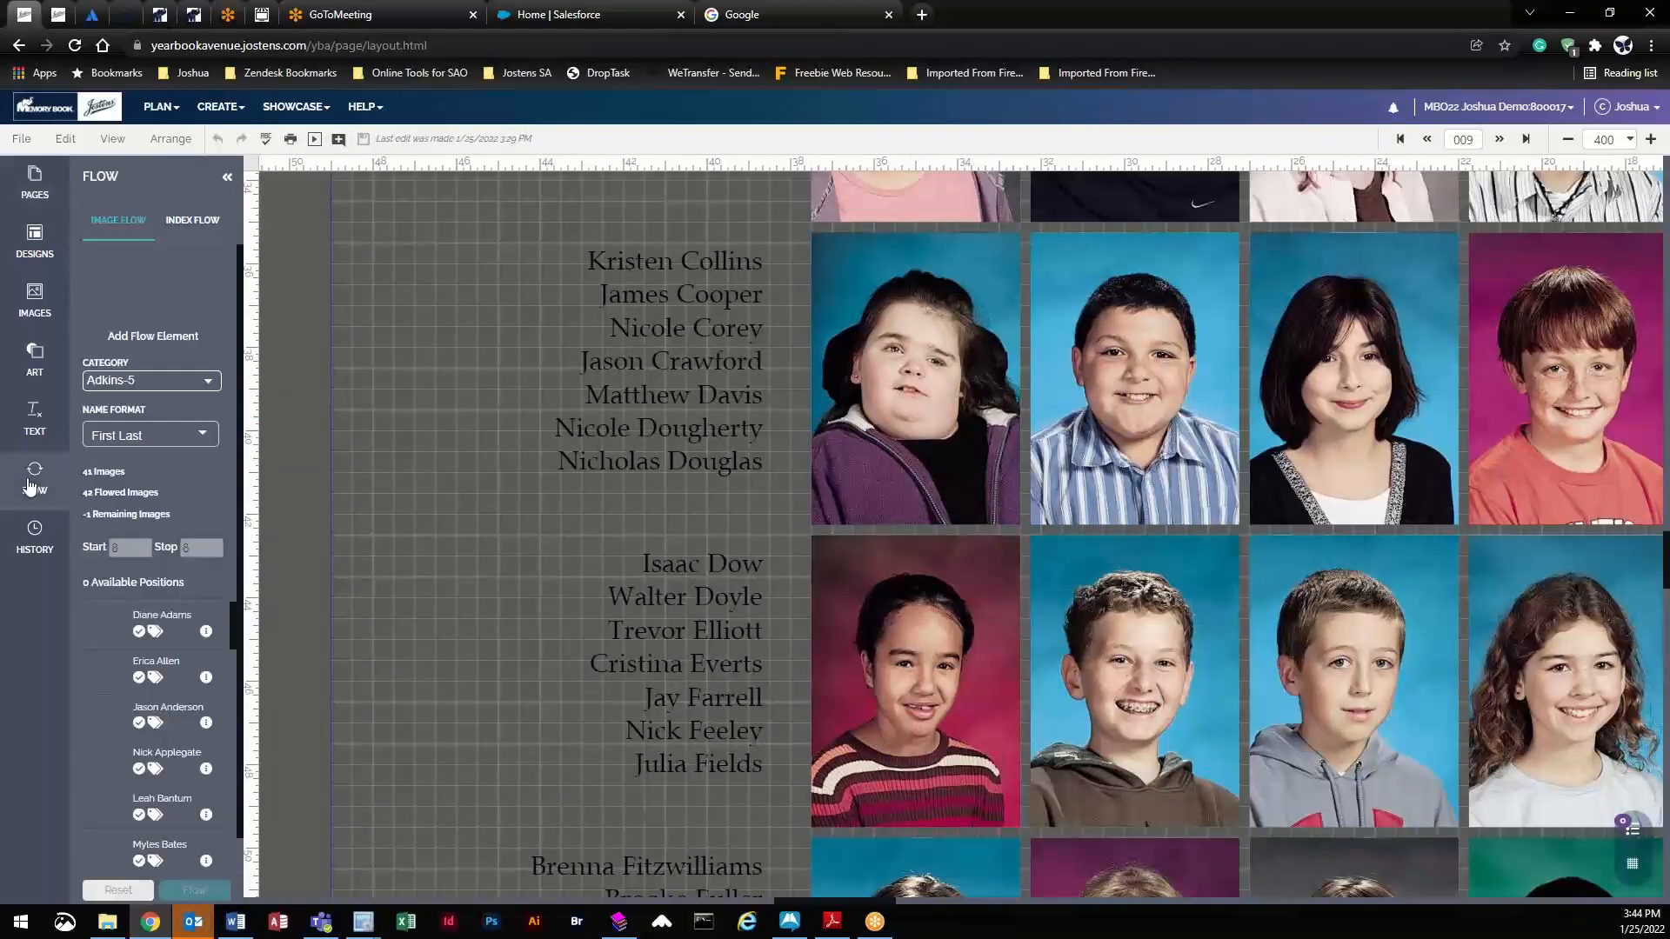
- Clear the grid's flowed photos and recolor the left page's student name list golden yellow
left_click(123, 888)
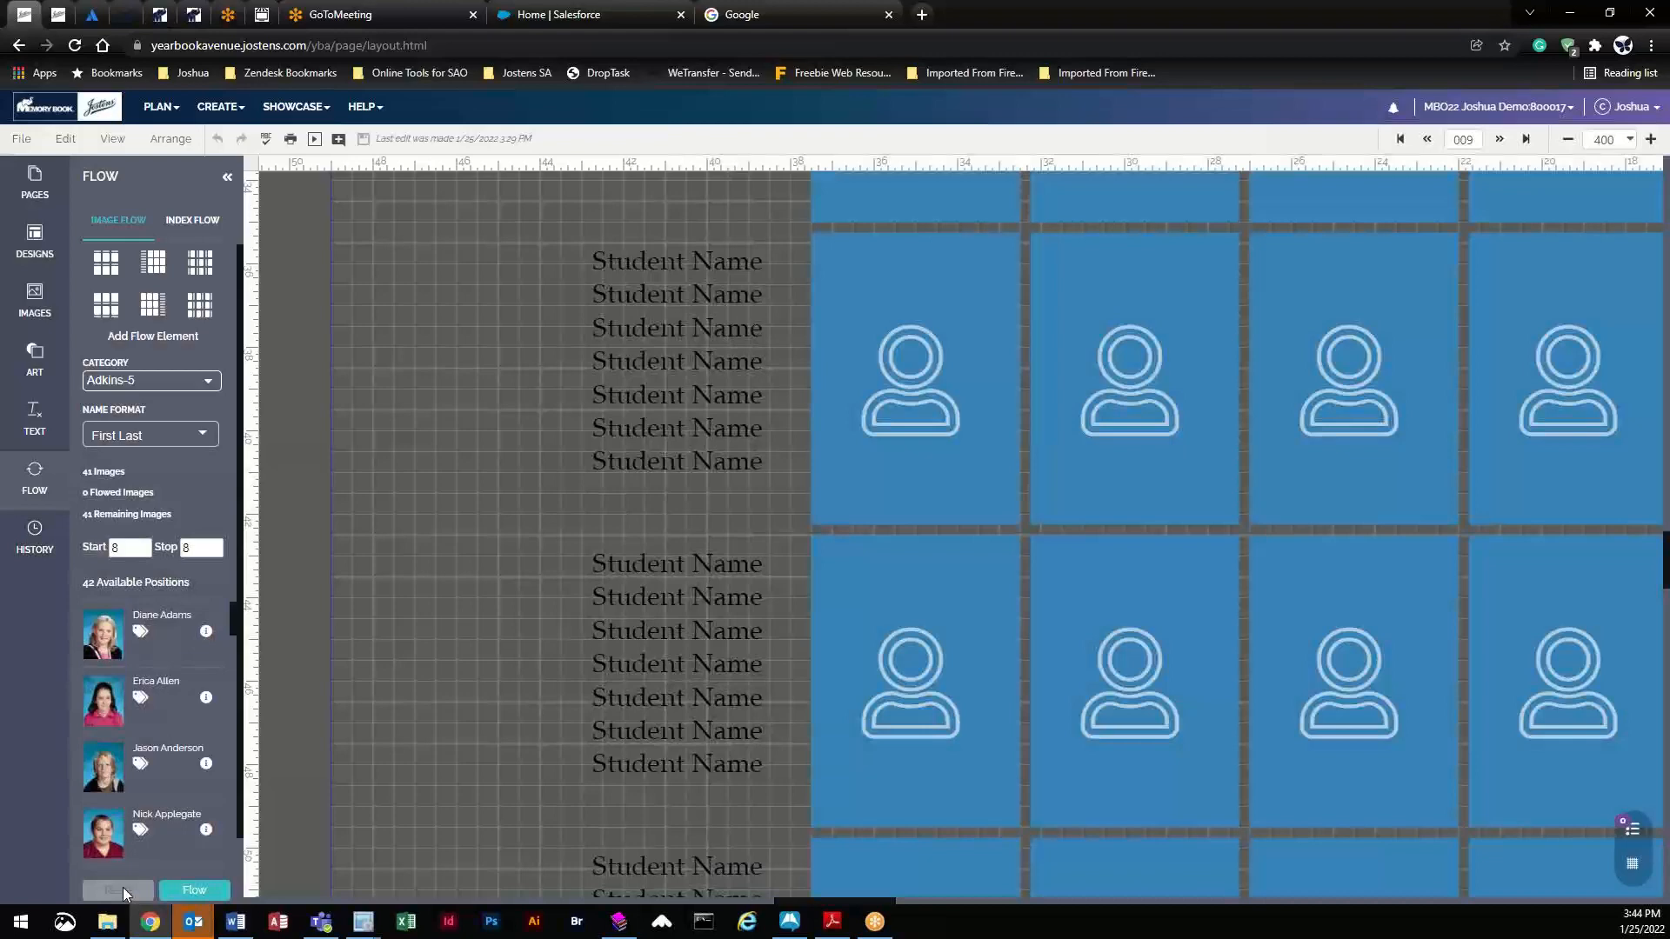
left_click(843, 382)
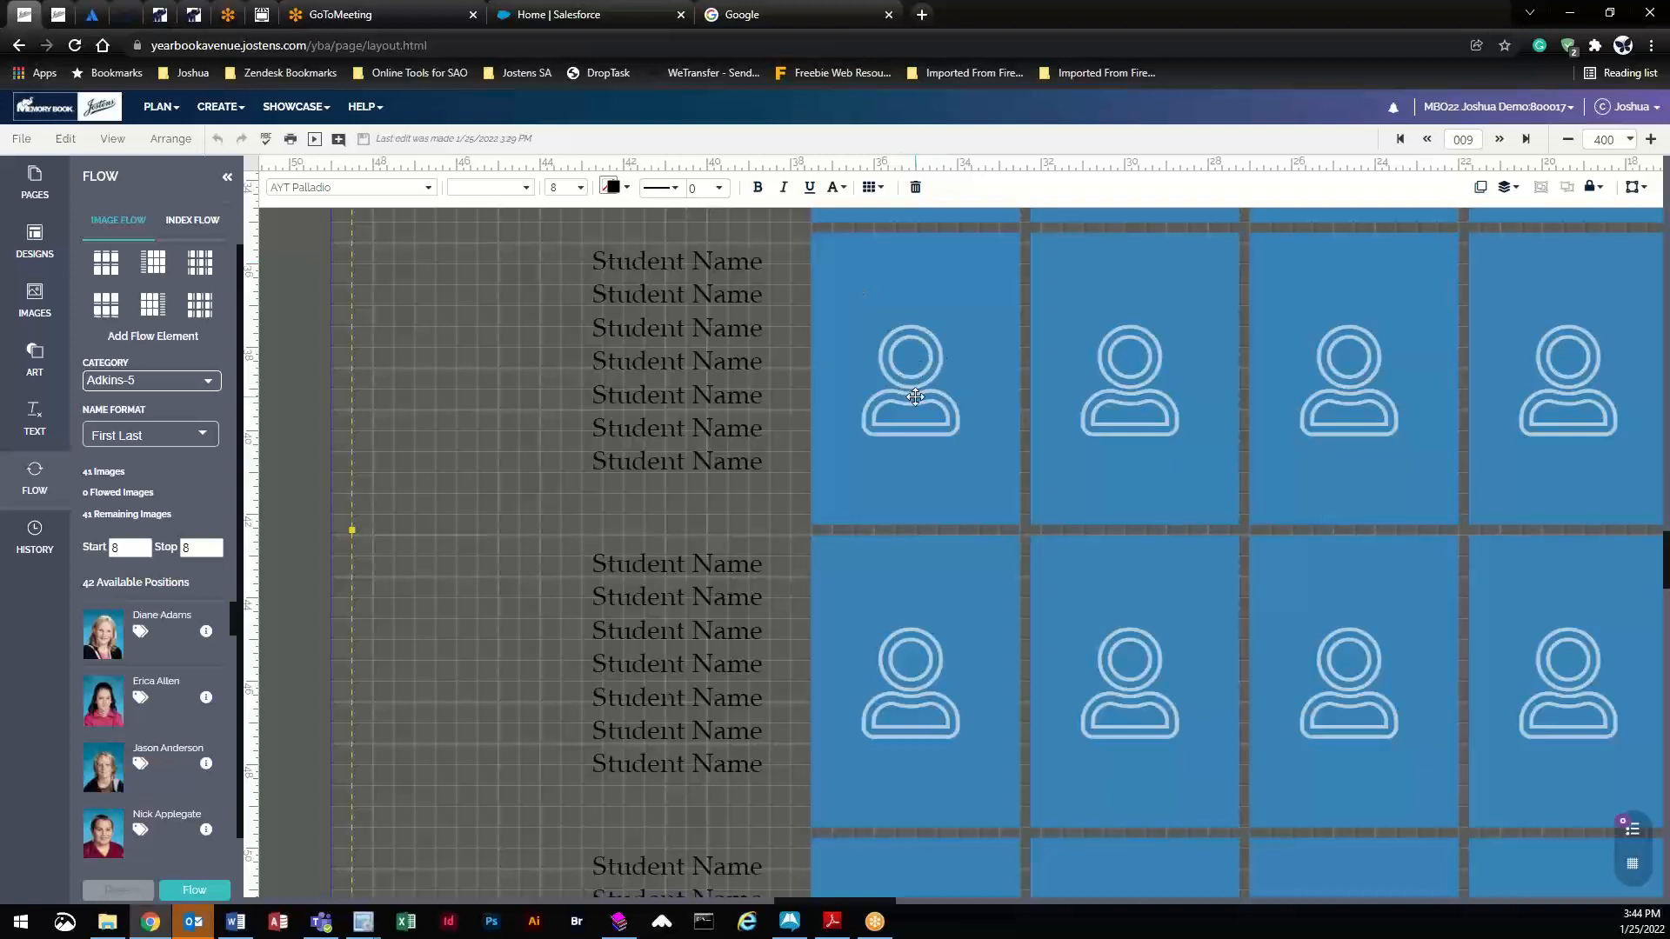
left_click(616, 187)
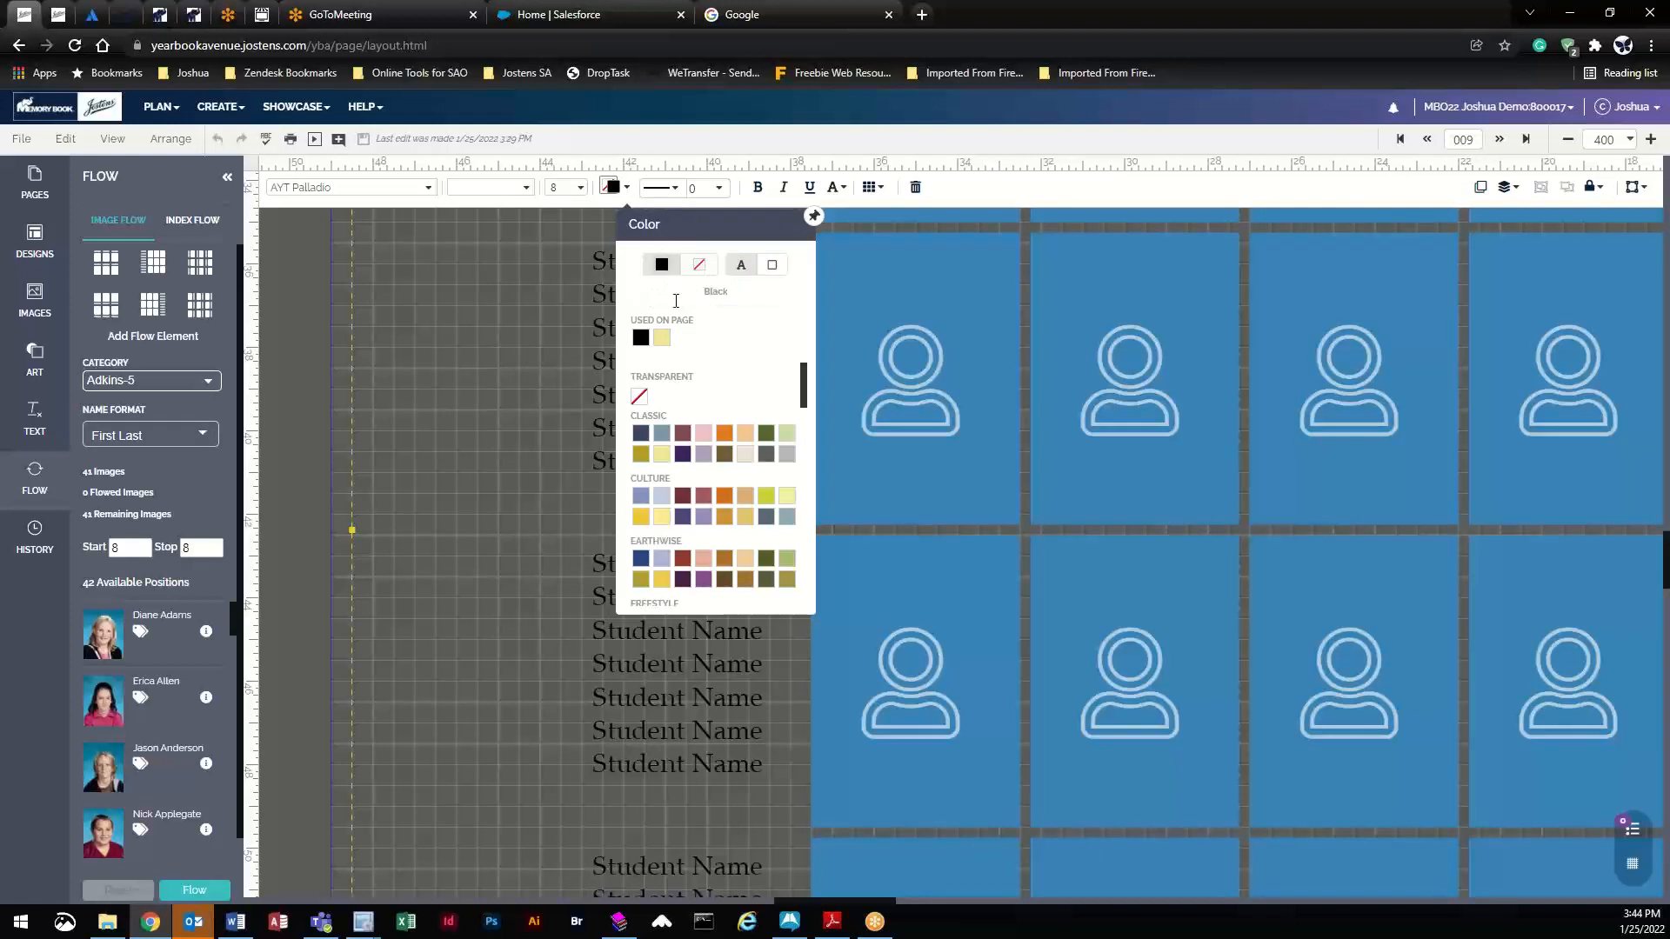
left_click(661, 453)
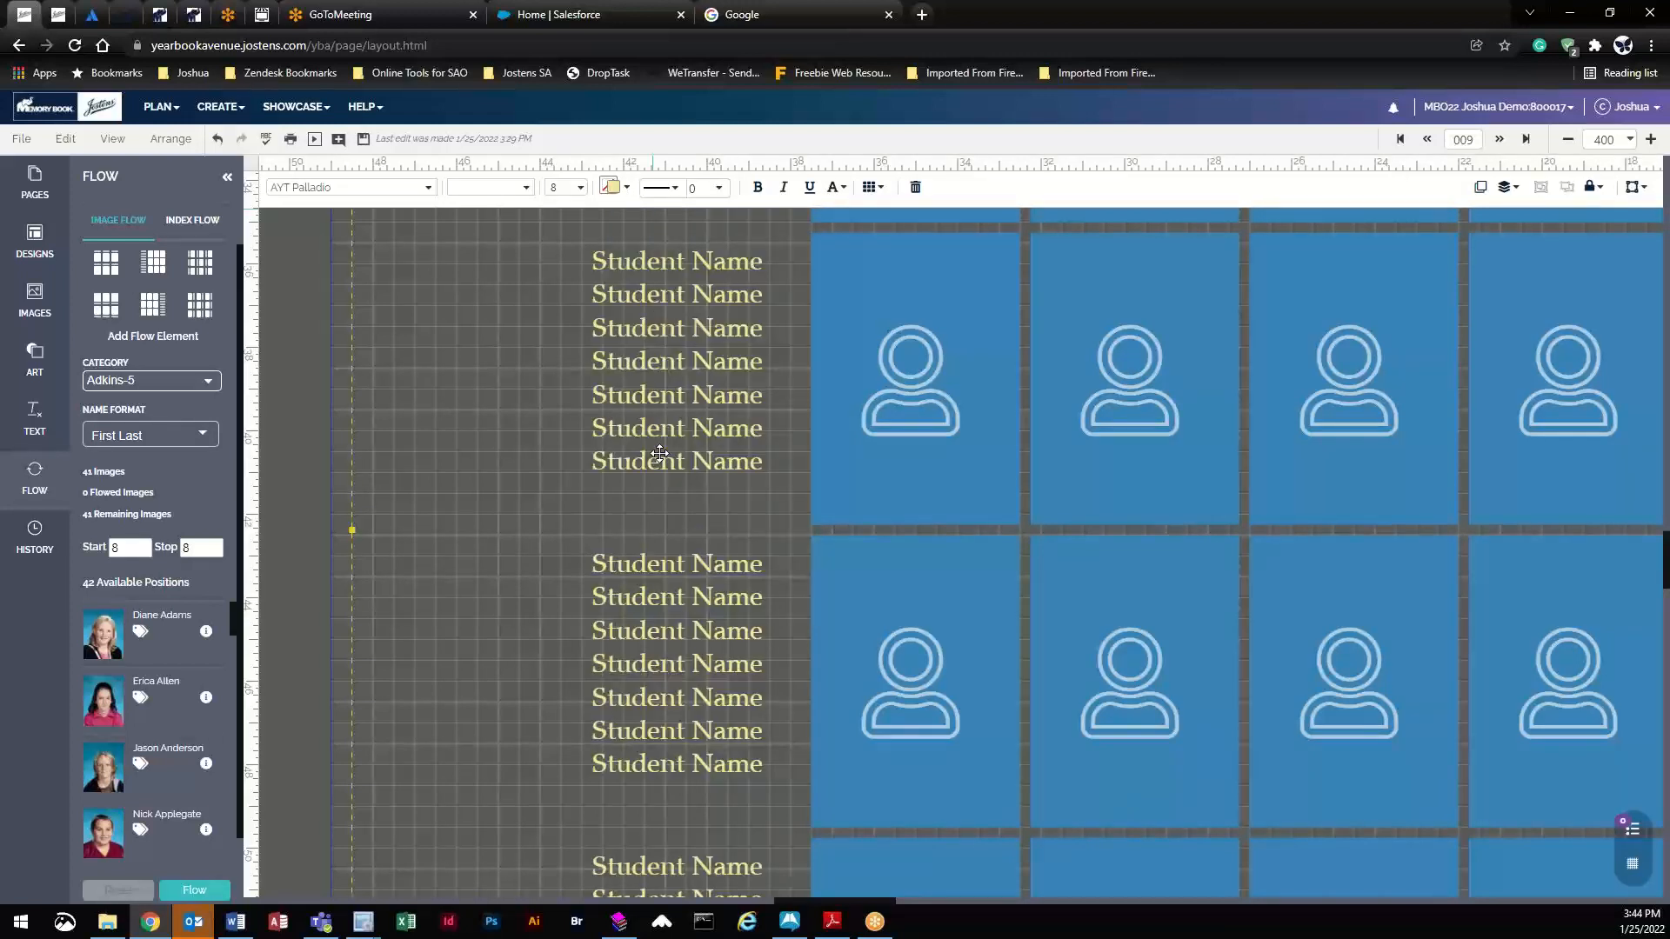
left_click(612, 187)
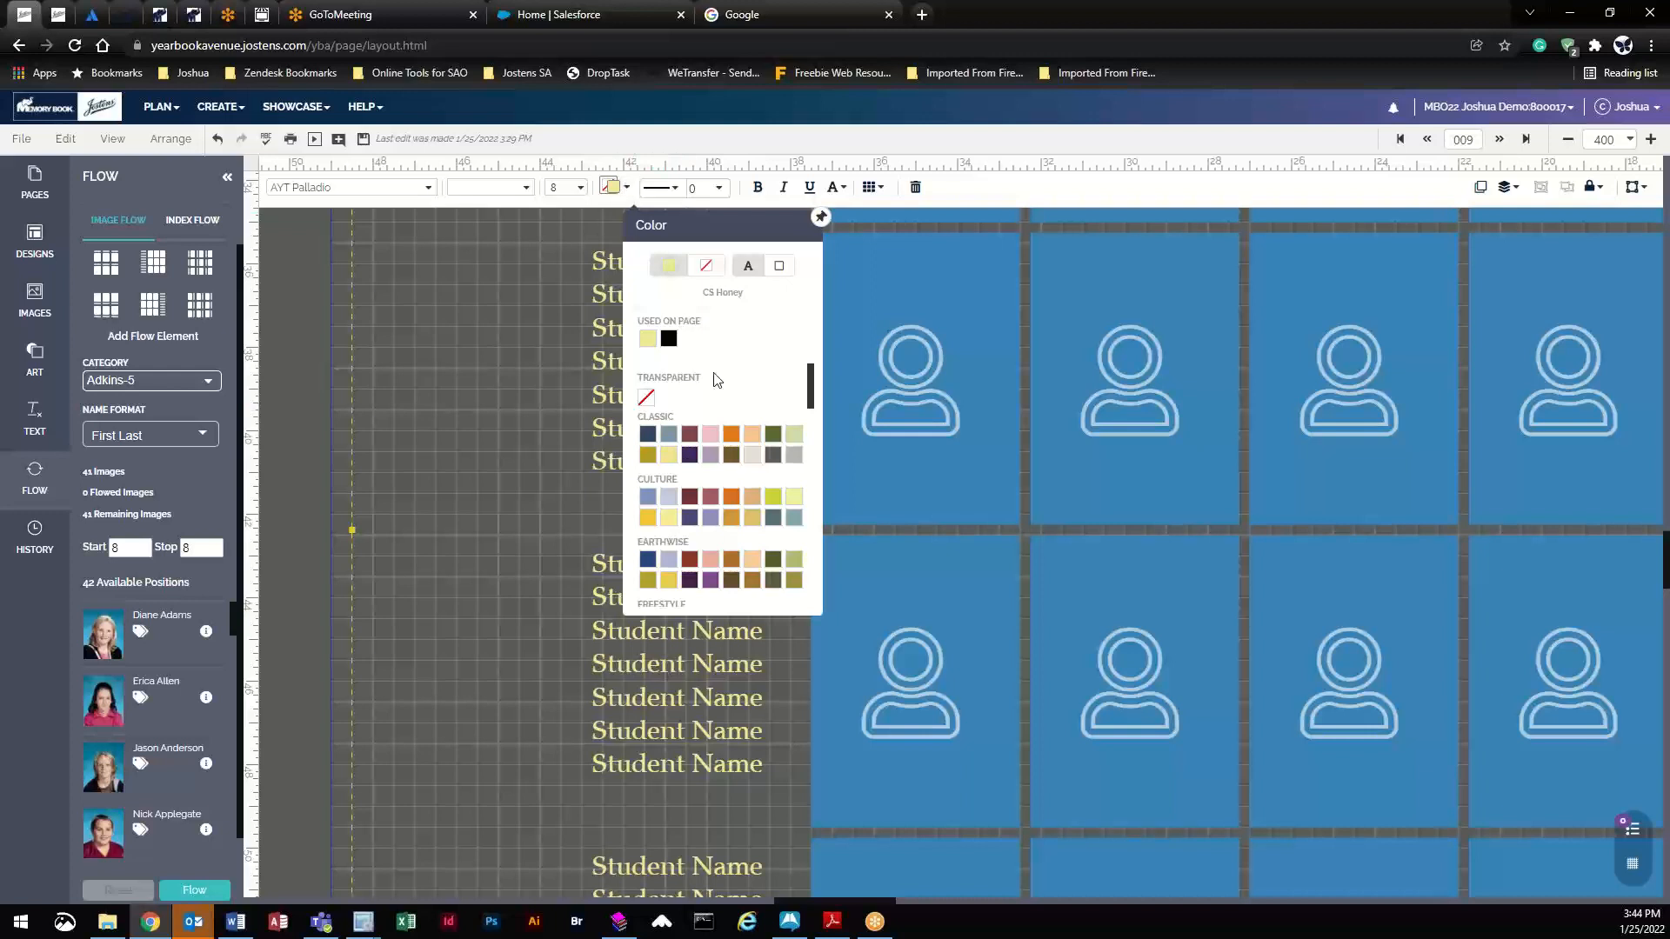
left_click(754, 460)
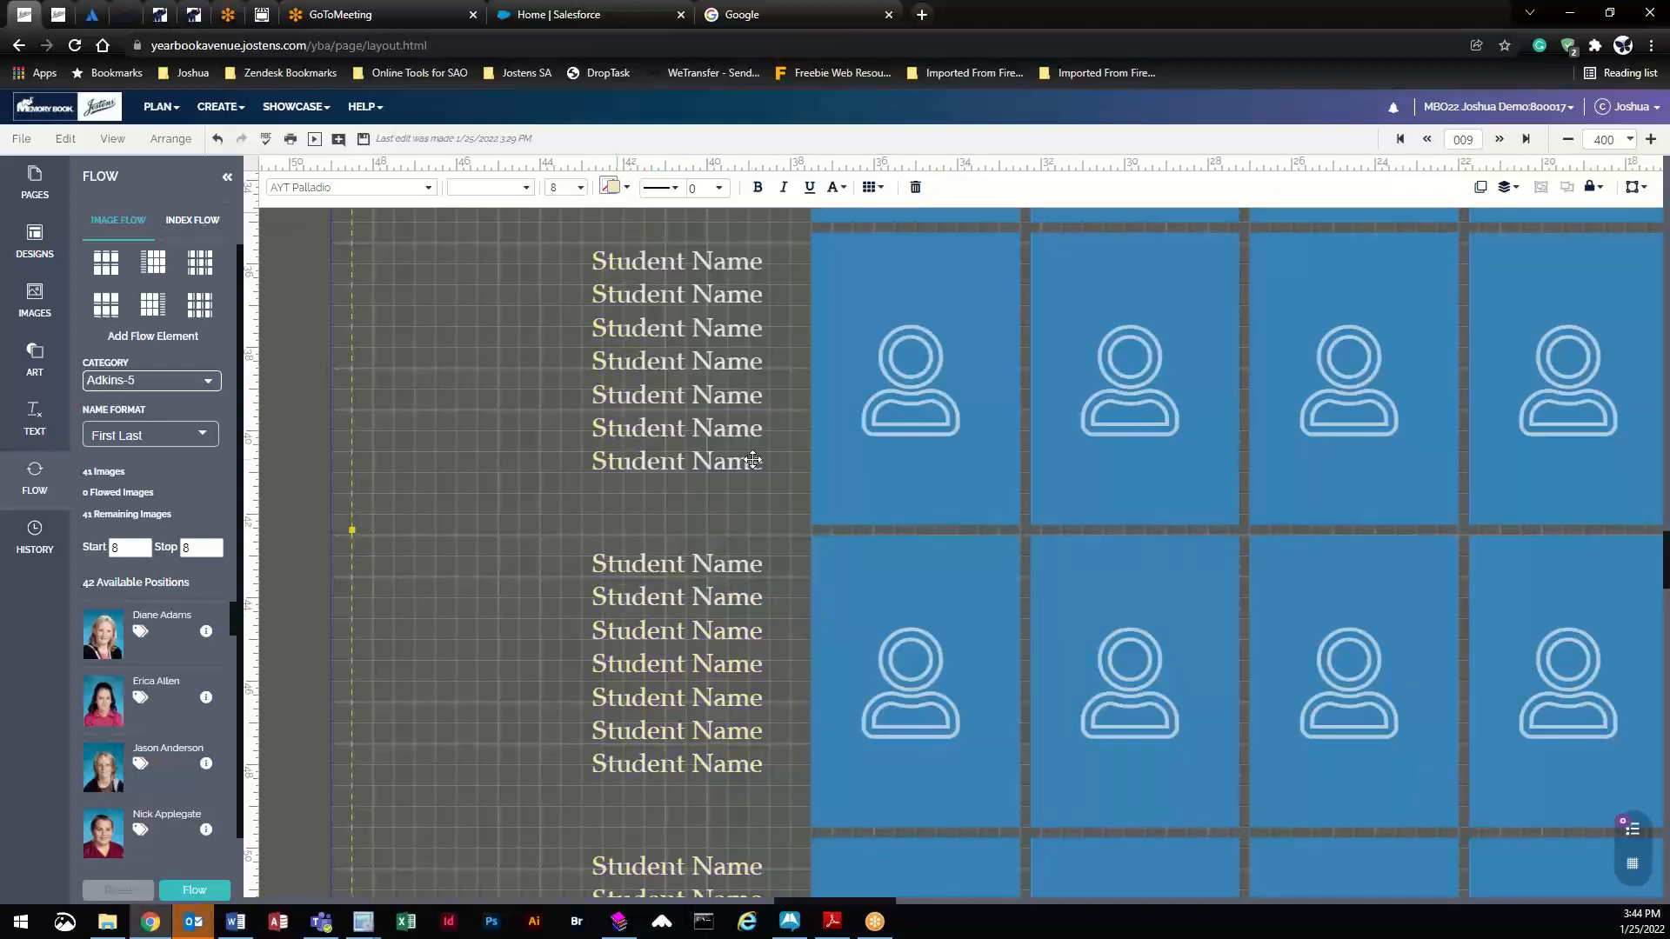
left_click(611, 187)
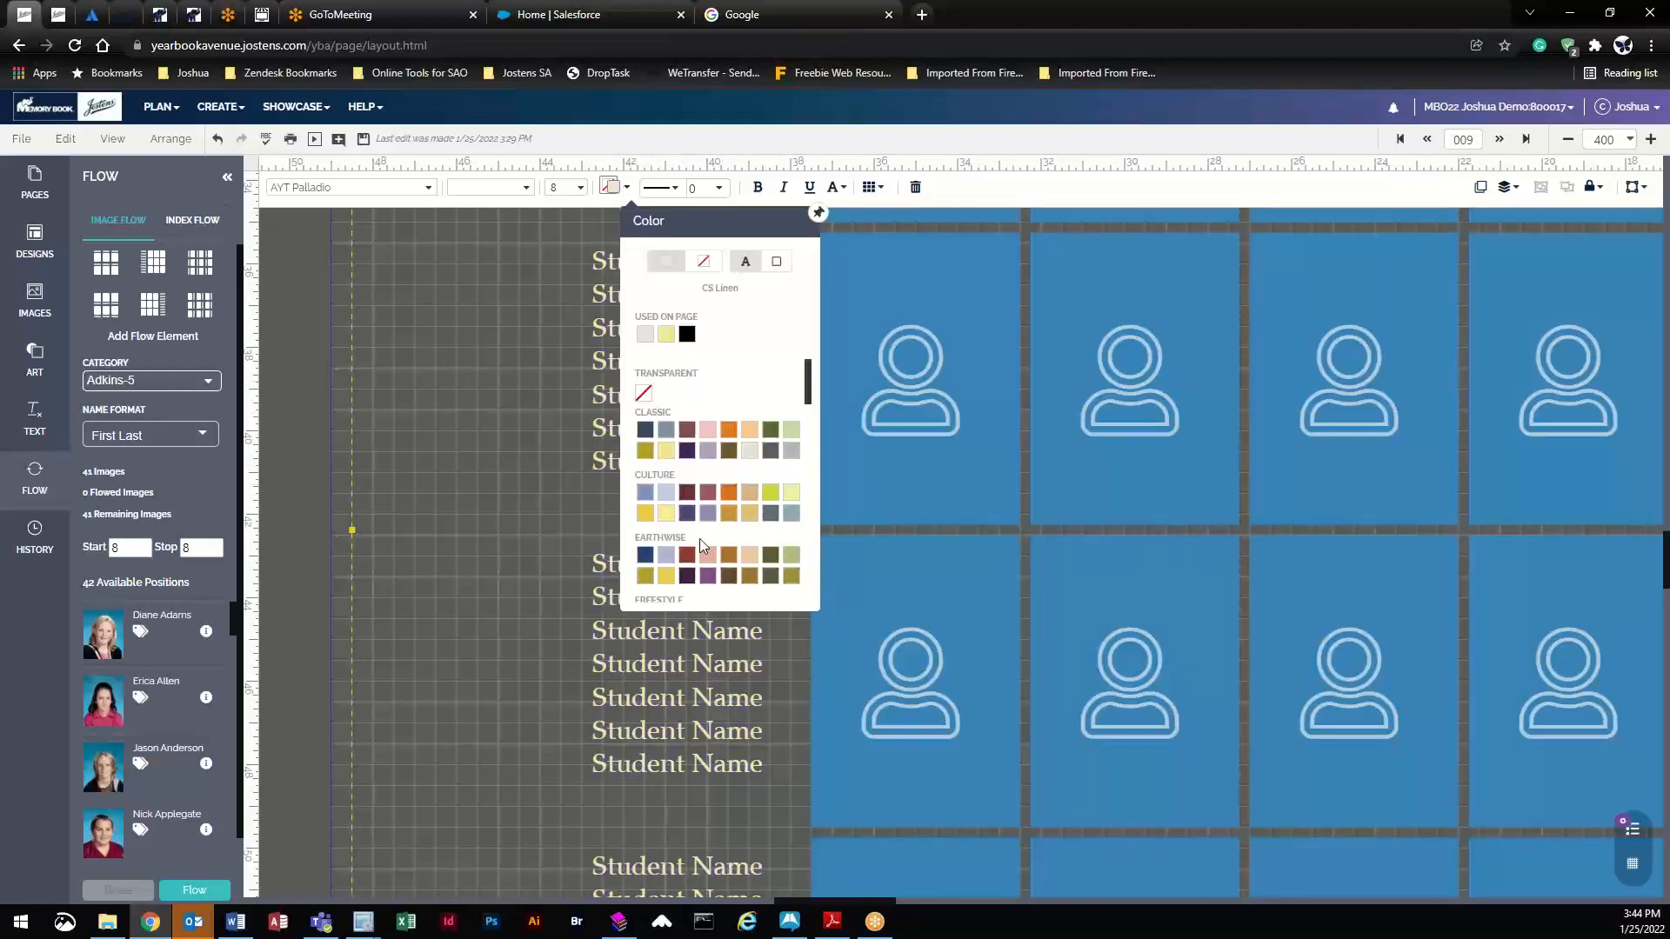
left_click(644, 513)
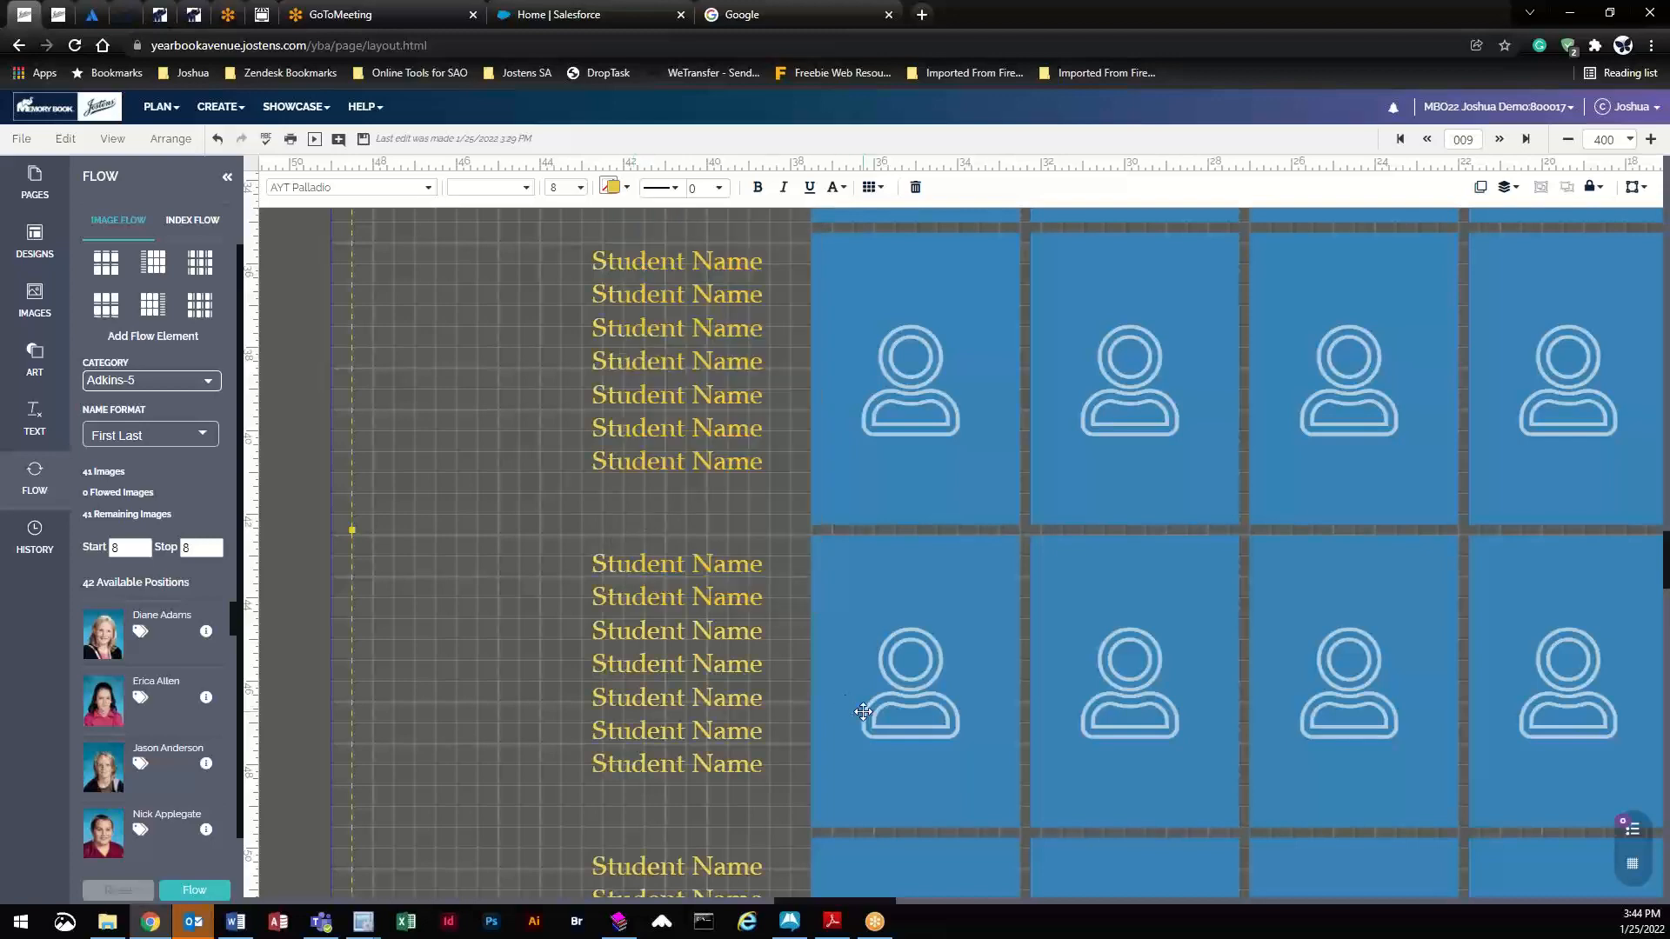
- Flow all 41 Adkins-5 portraits into the grid, save, fit the spread, and open the PDF proof
left_click(195, 892)
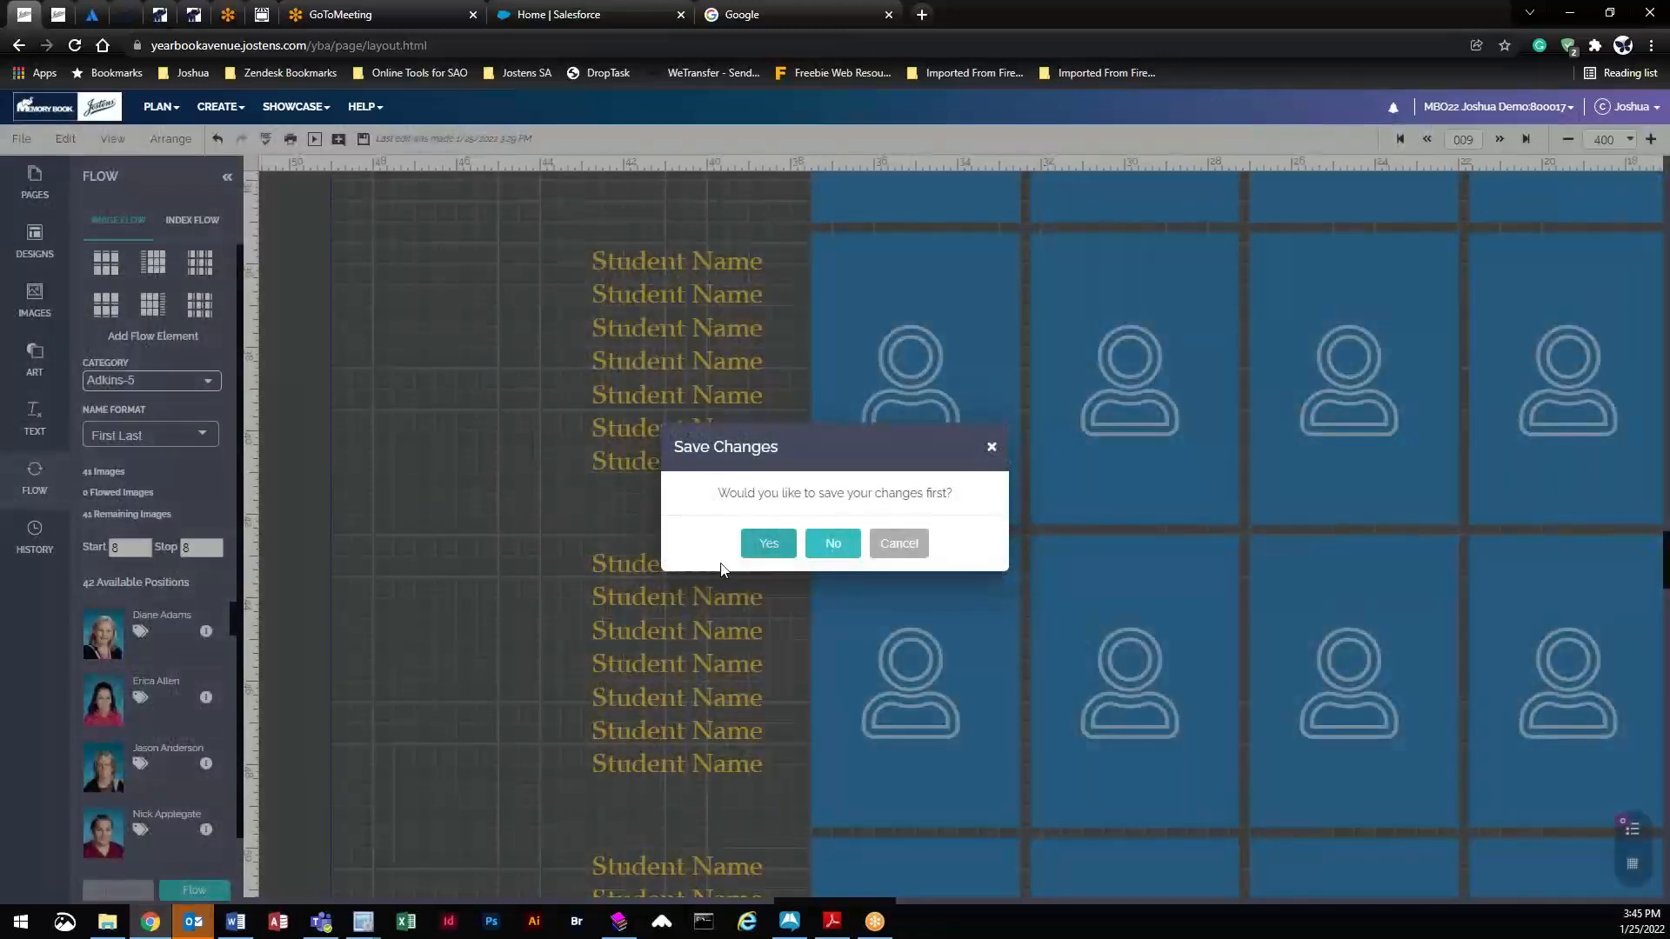
left_click(776, 543)
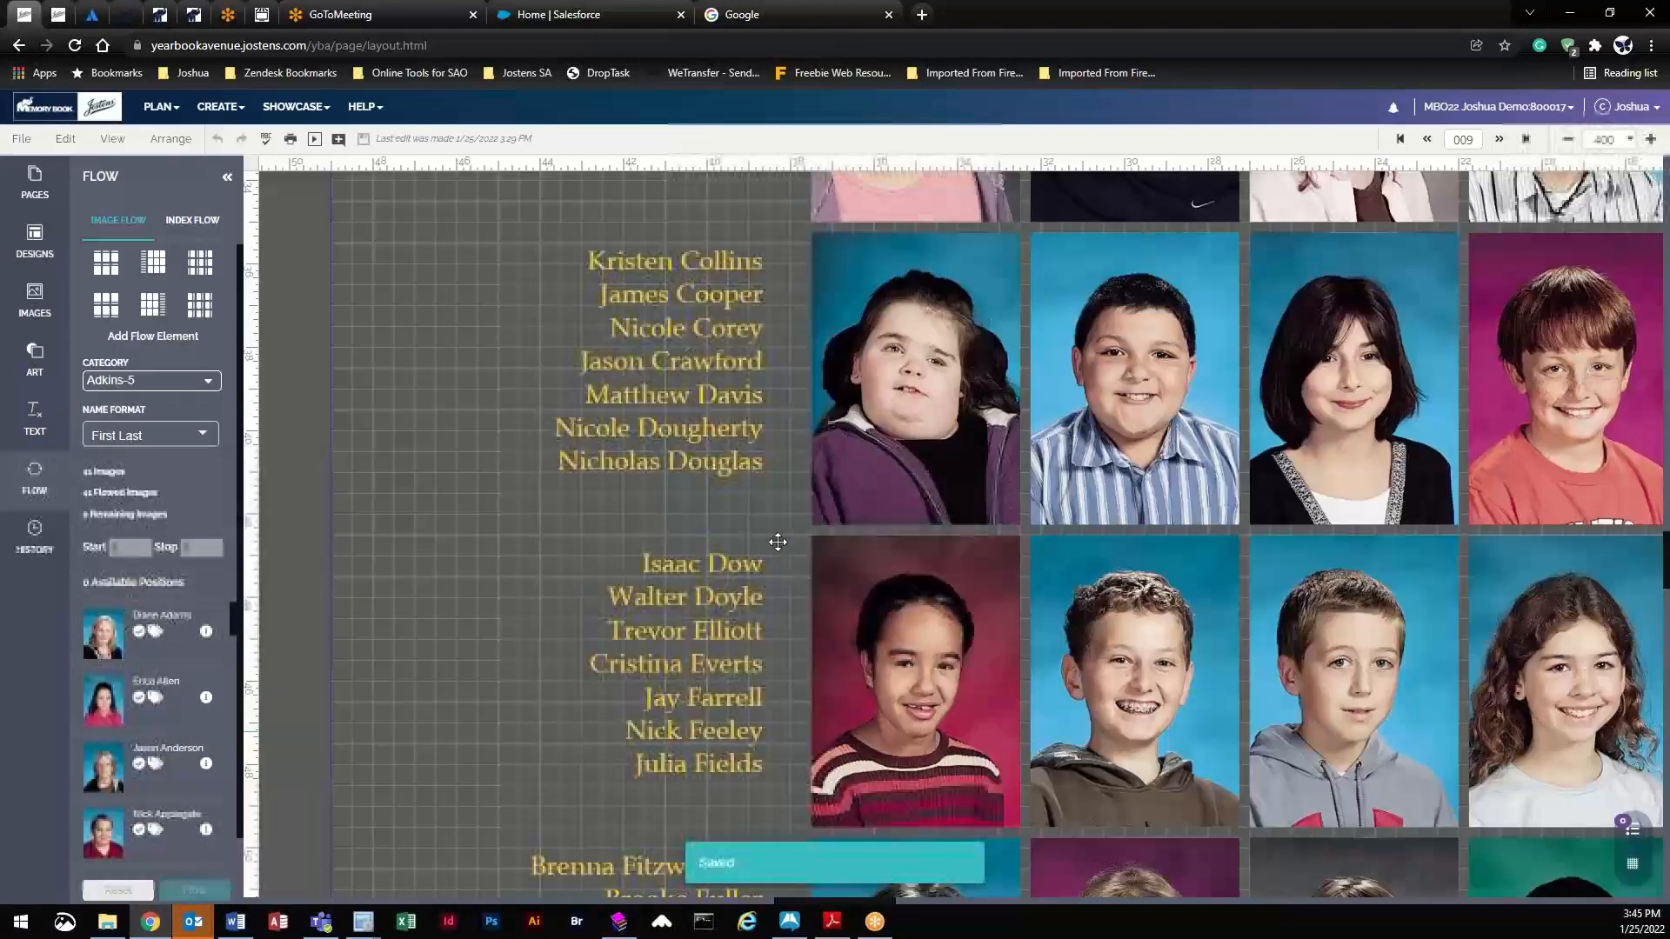
left_click(1631, 141)
left_click(1591, 171)
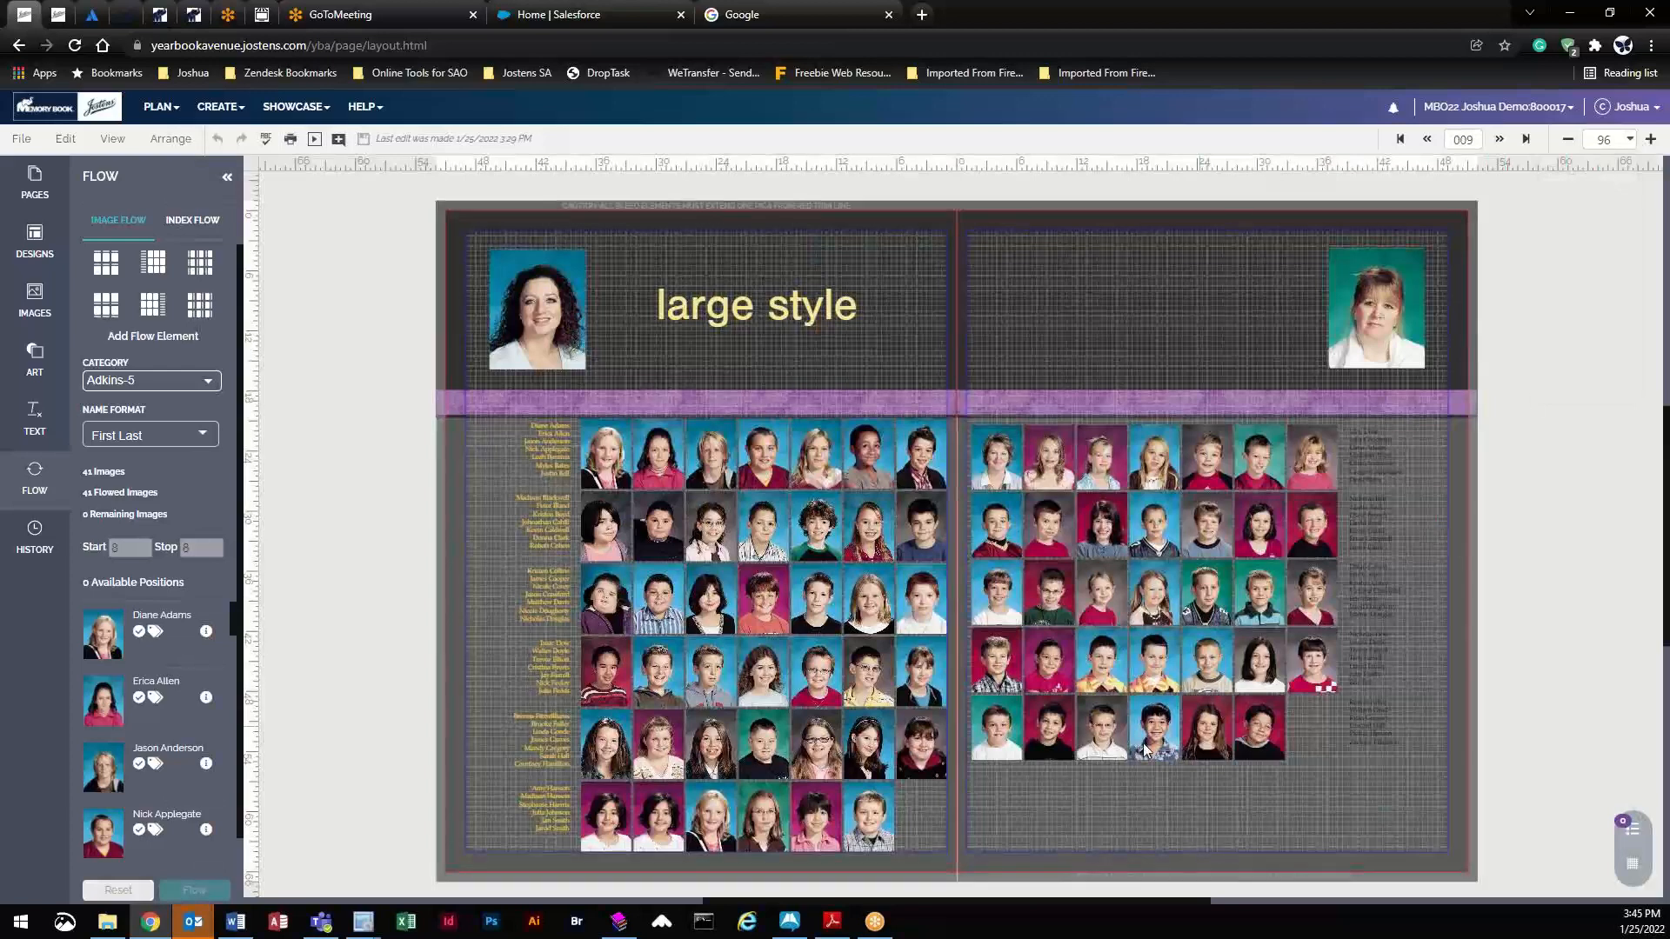
left_click(289, 140)
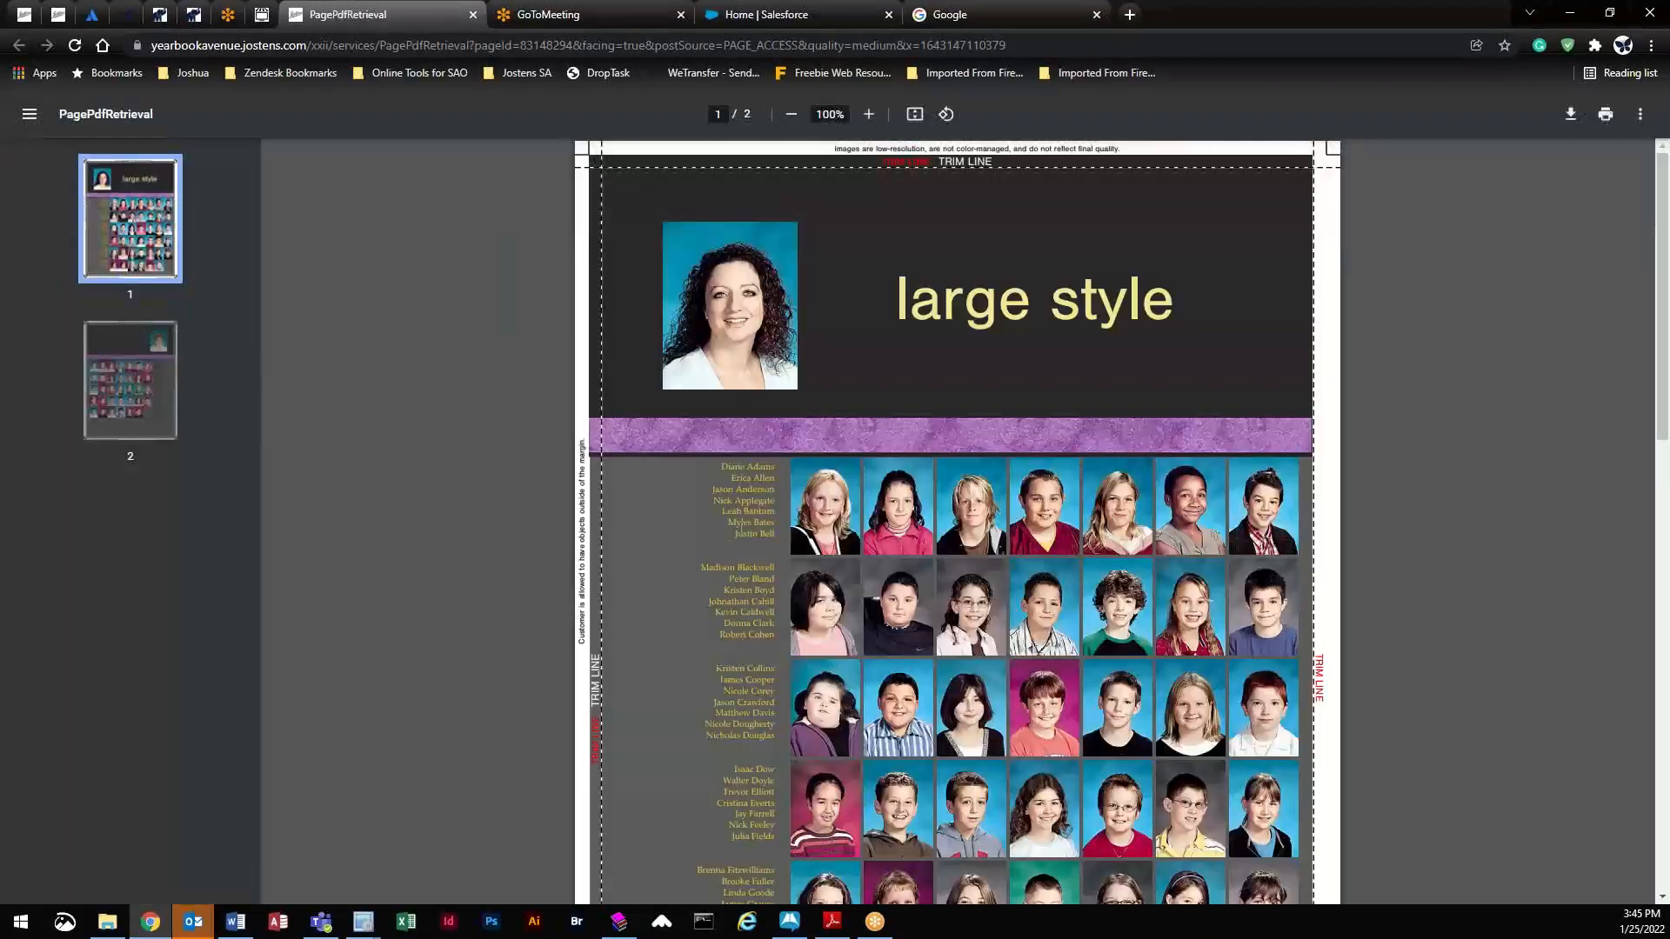
- Inspect the proof's portraits and yellow name lists at 175%, then return to the yearbook editor
left_click(868, 114)
left_click(869, 114)
left_click(869, 114)
left_click(869, 114)
scroll(618, 566, "down", 7)
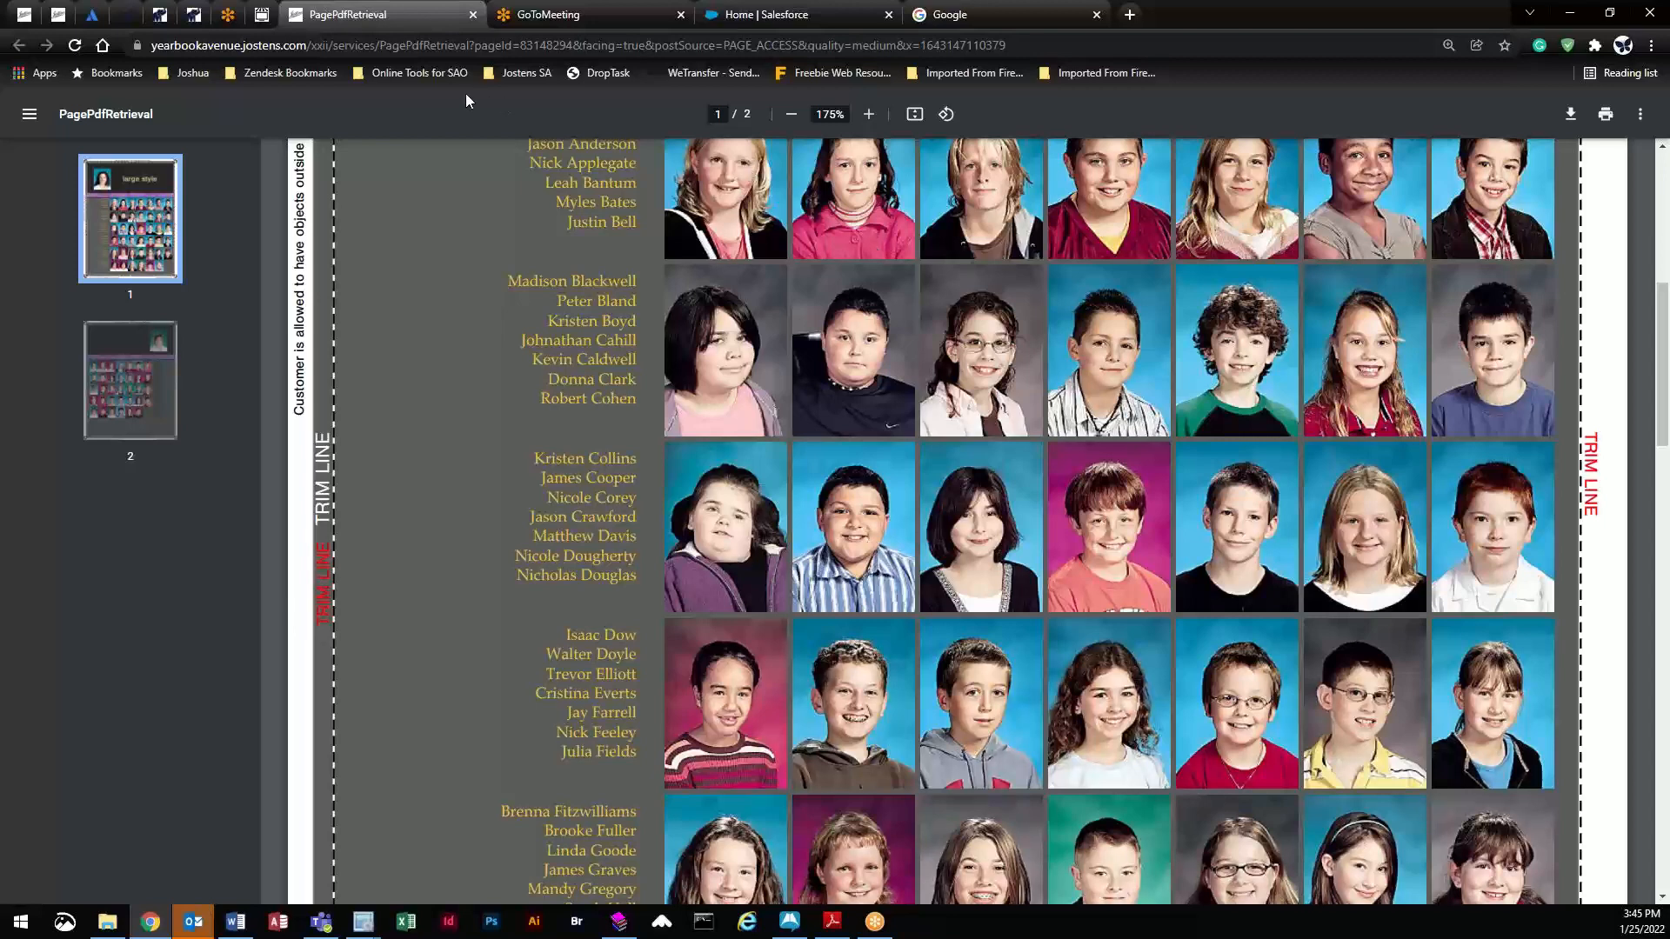
left_click(24, 14)
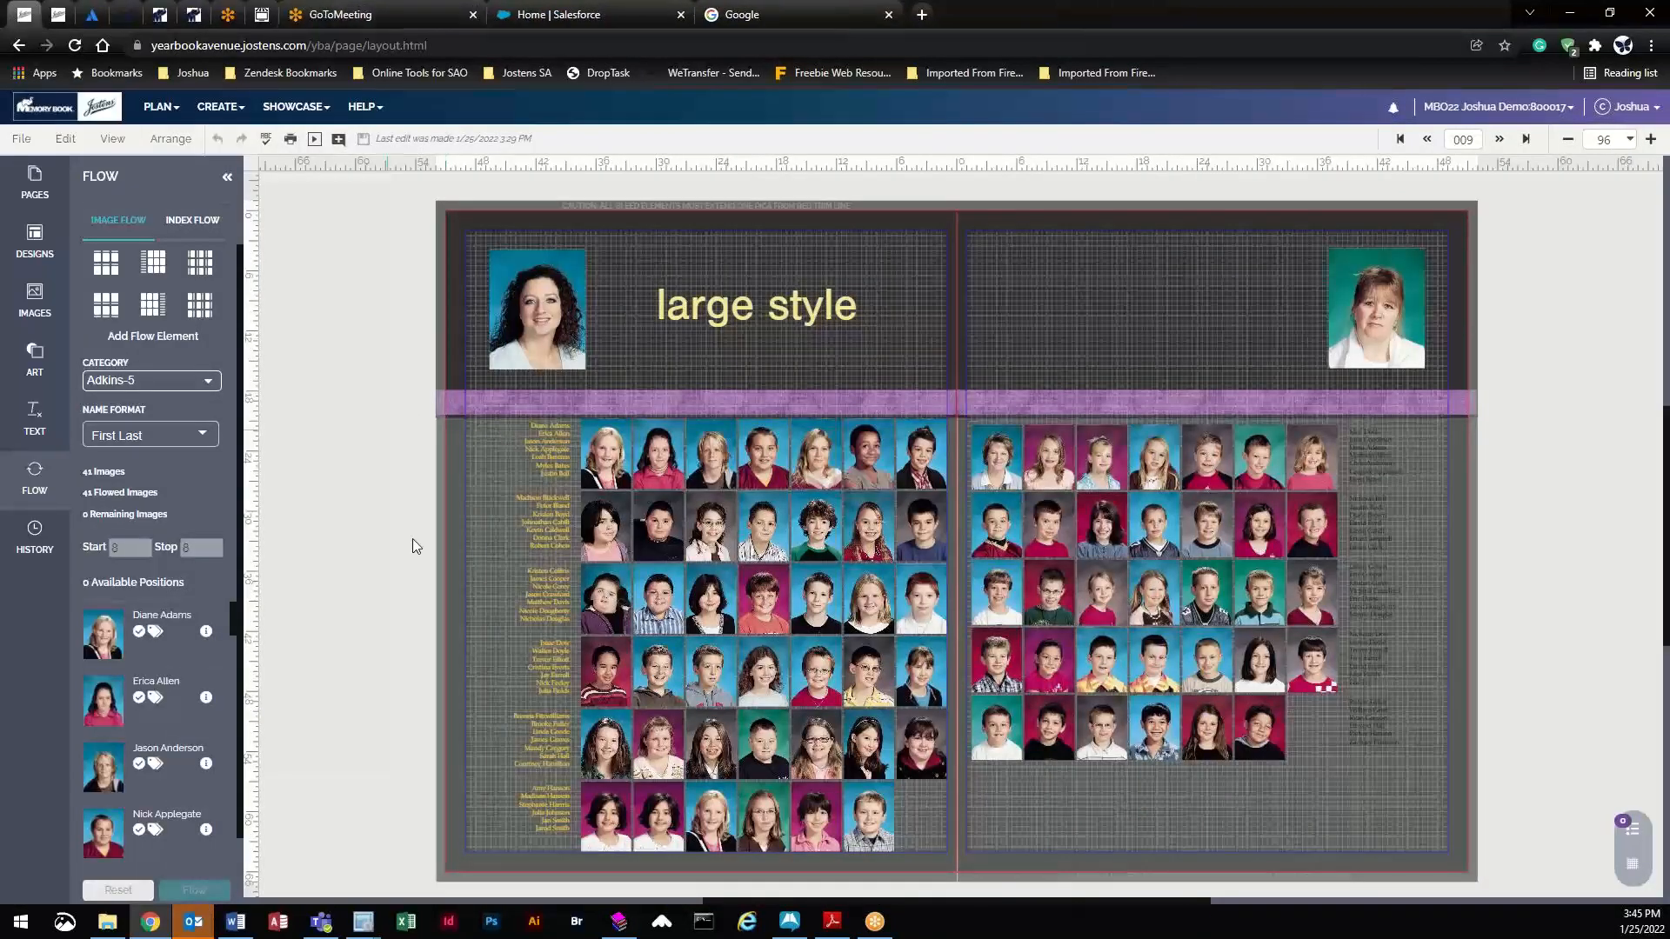
- Close the PDF proof, then place an earlier page 009 version from History and undo it
left_click(702, 548)
key("ctrl+z")
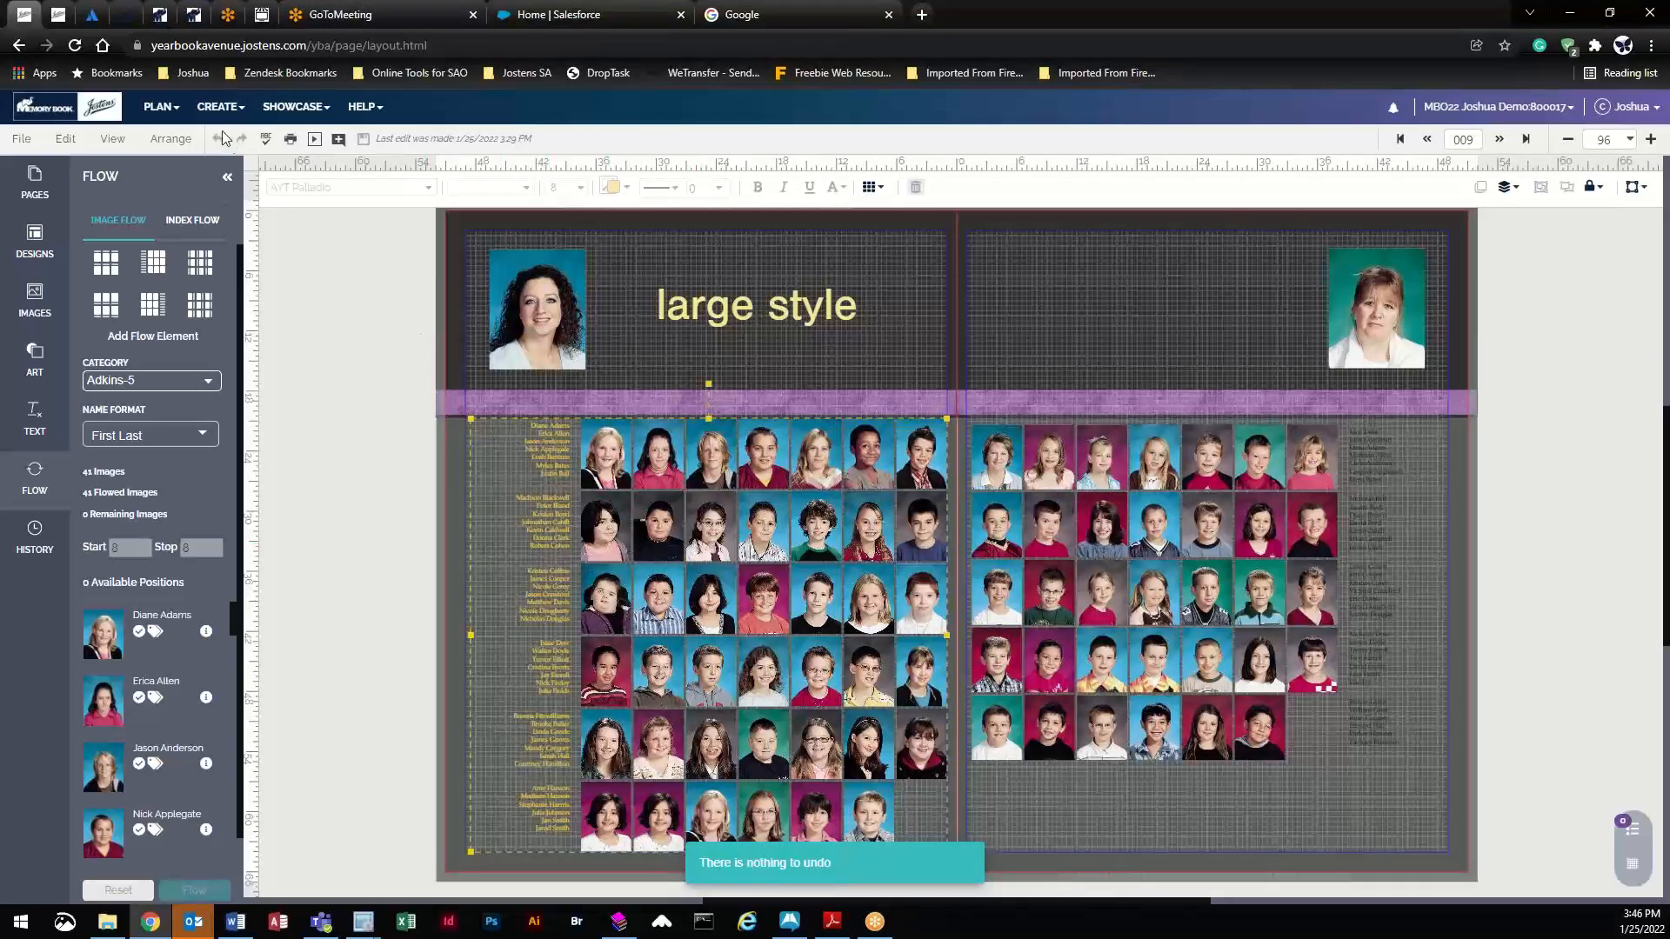
left_click(456, 477)
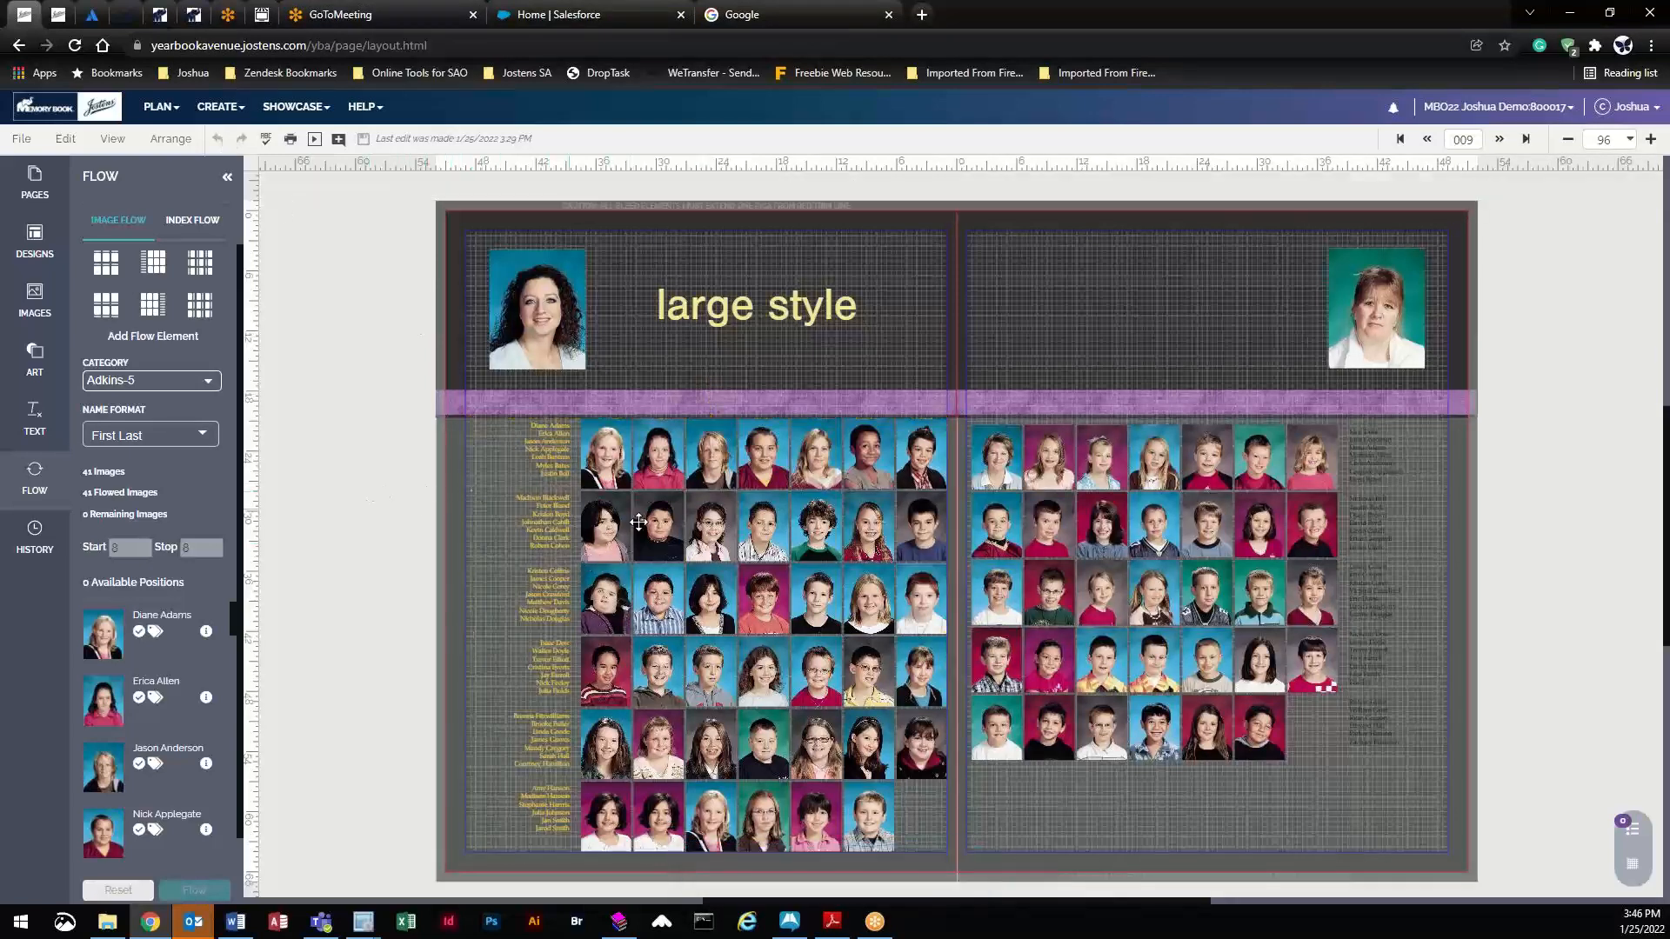
left_click(36, 538)
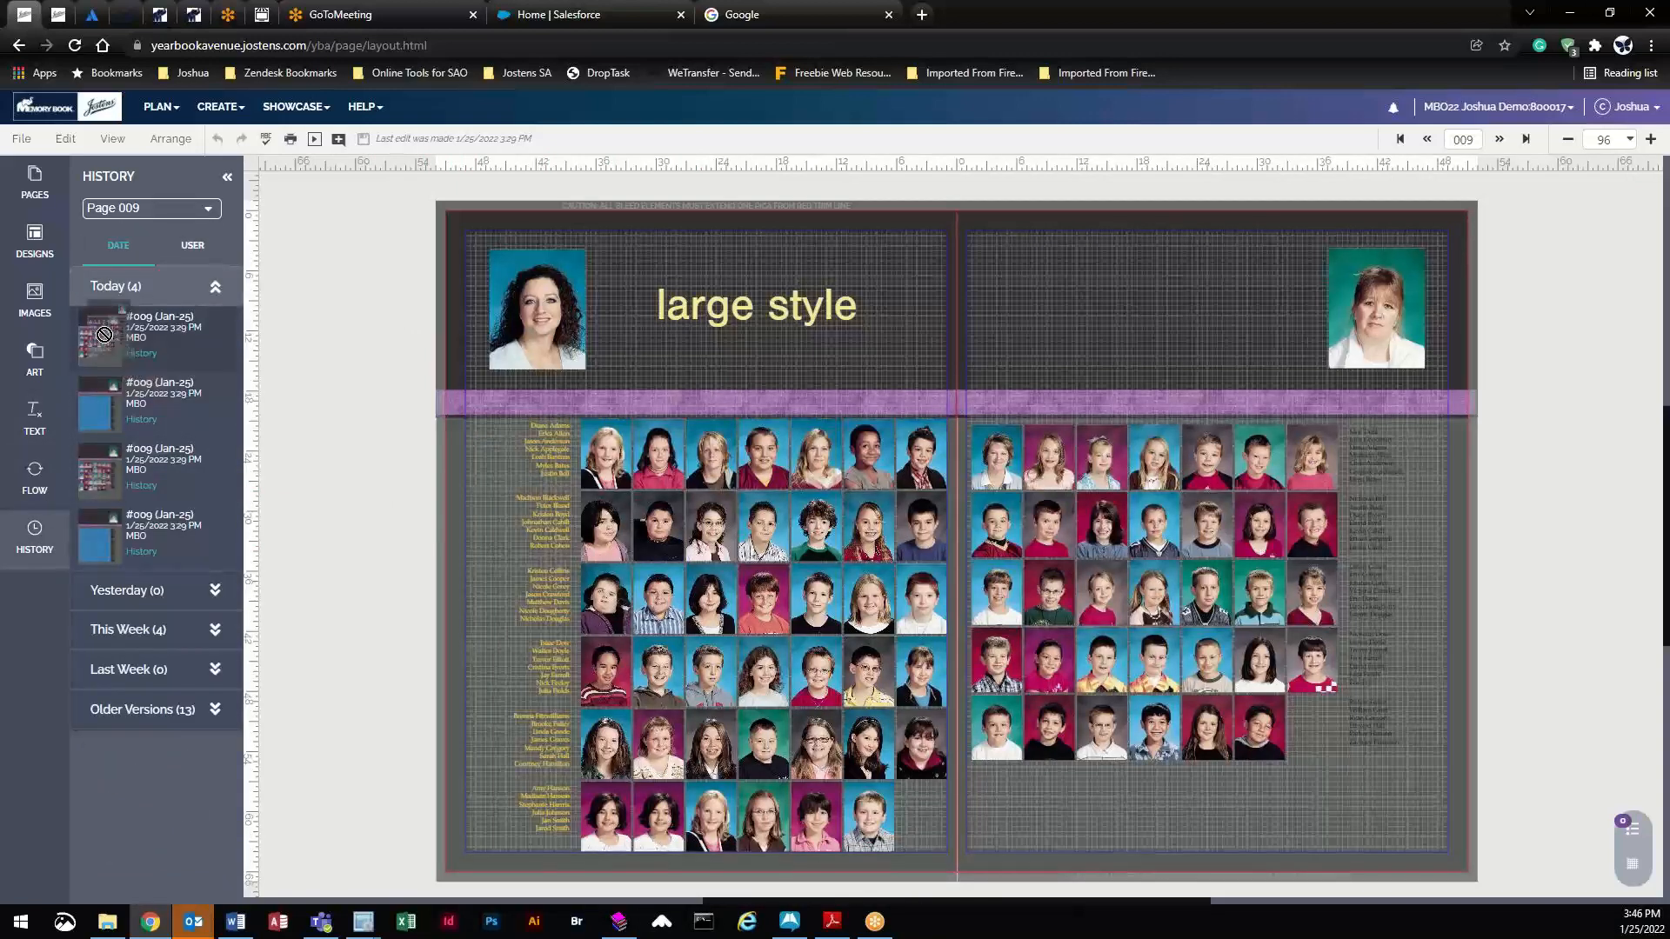
left_click_drag(102, 479, 660, 614)
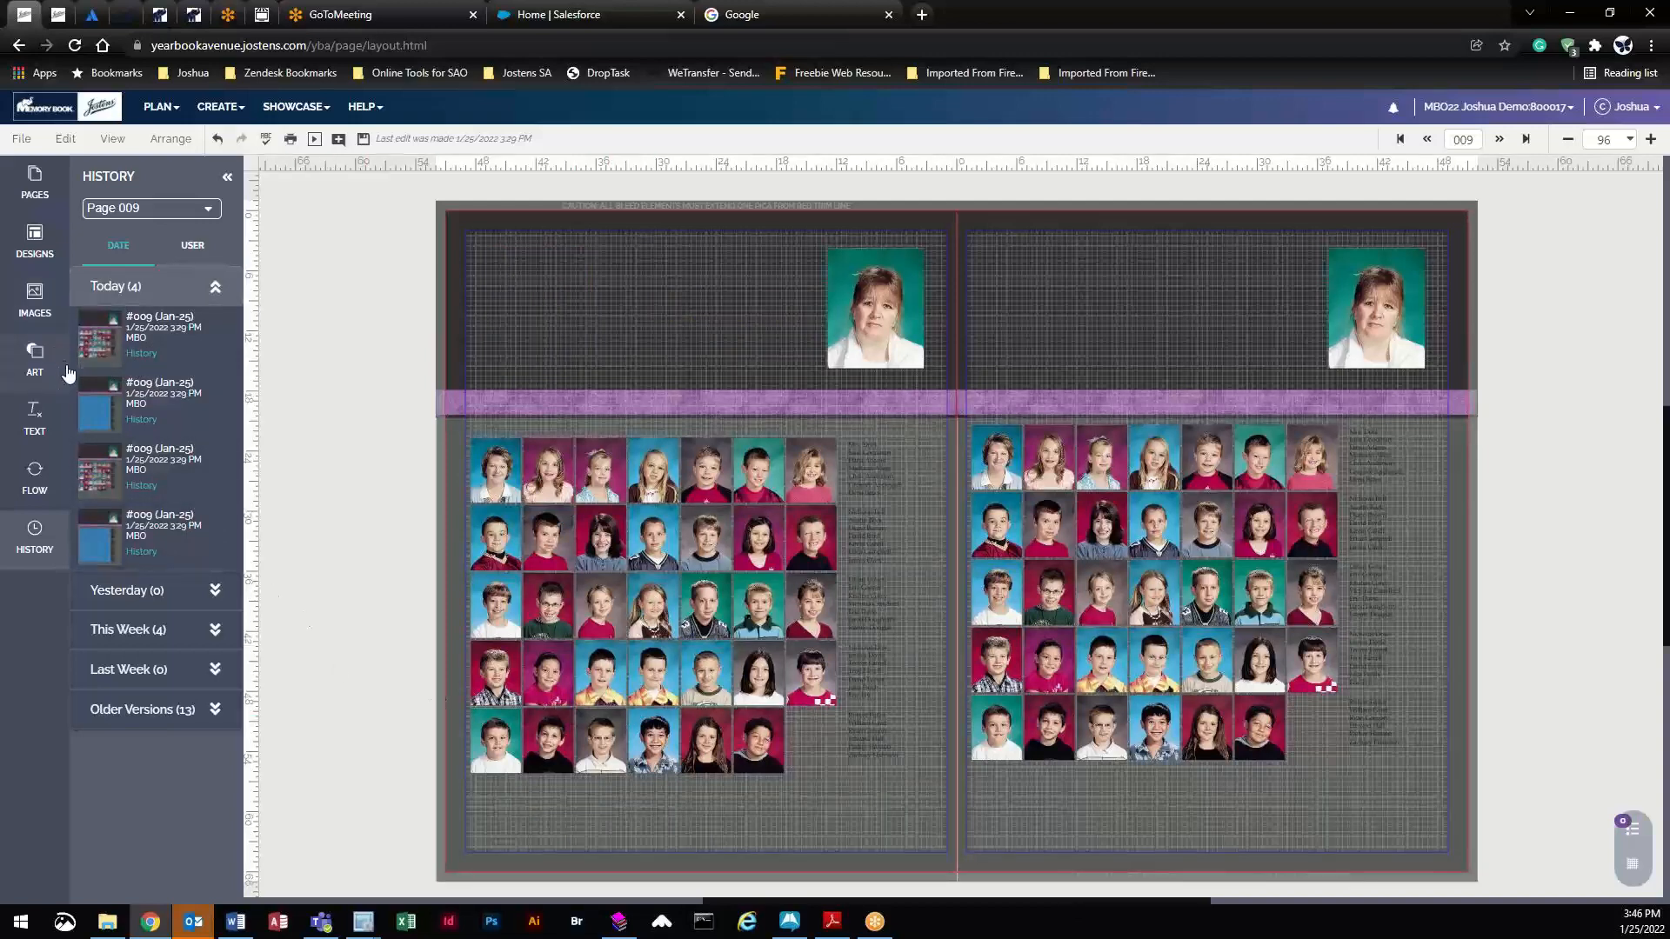
key("ctrl+z")
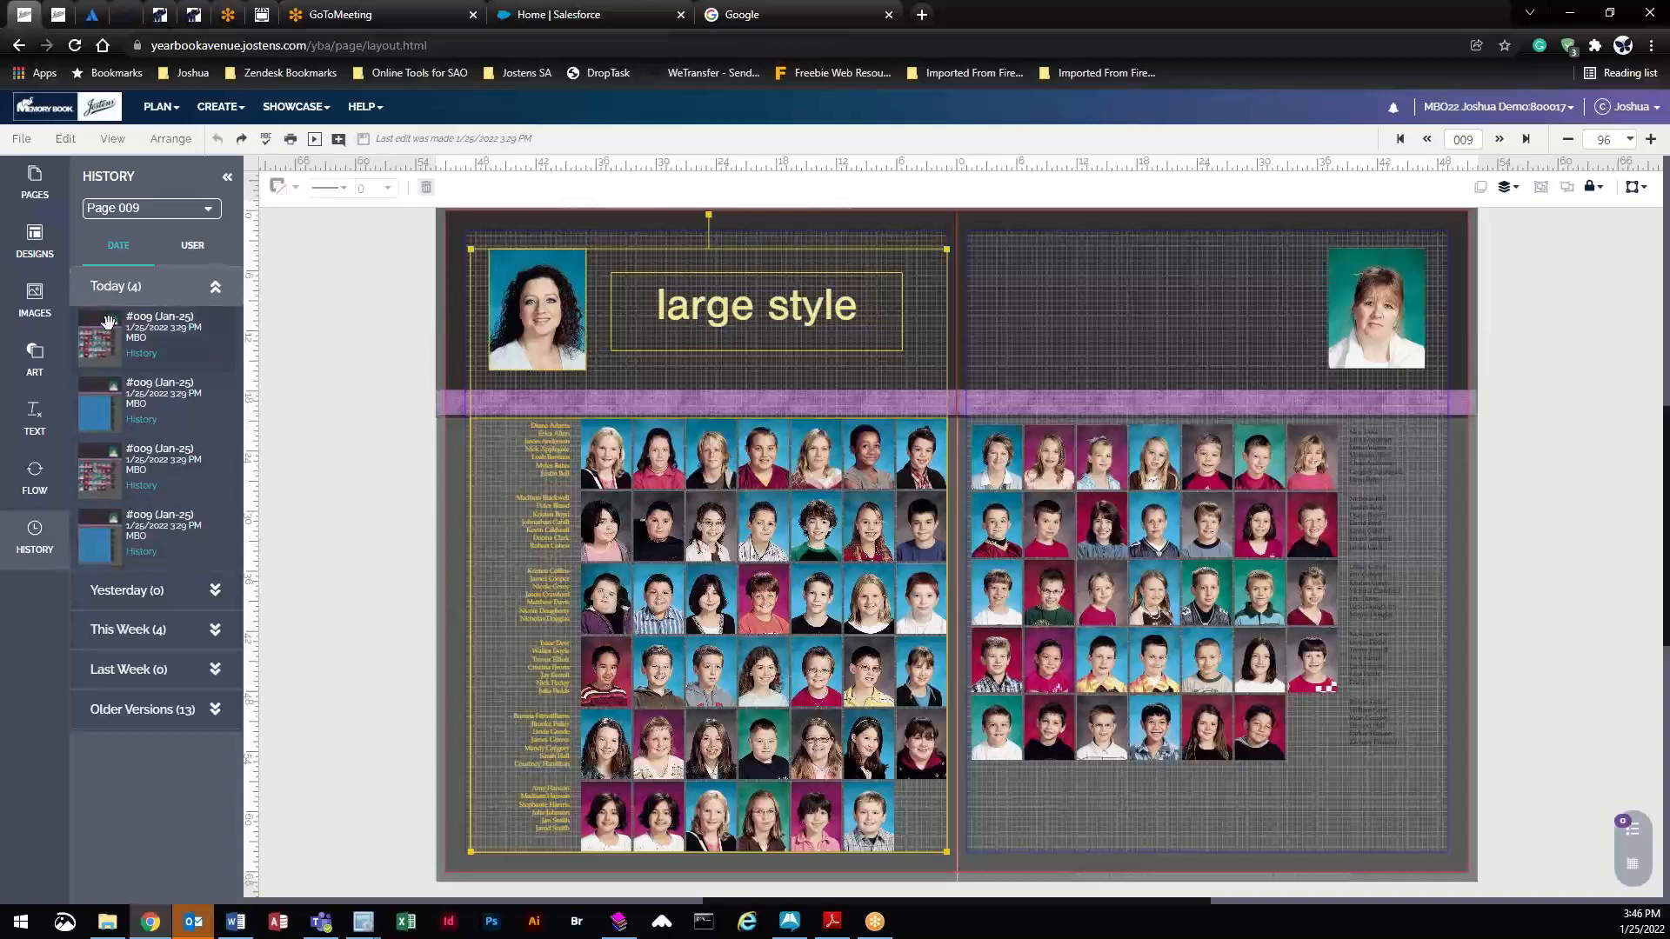
- Browse page 009's history by Date and User, then select the right page's photo grid
left_click(205, 291)
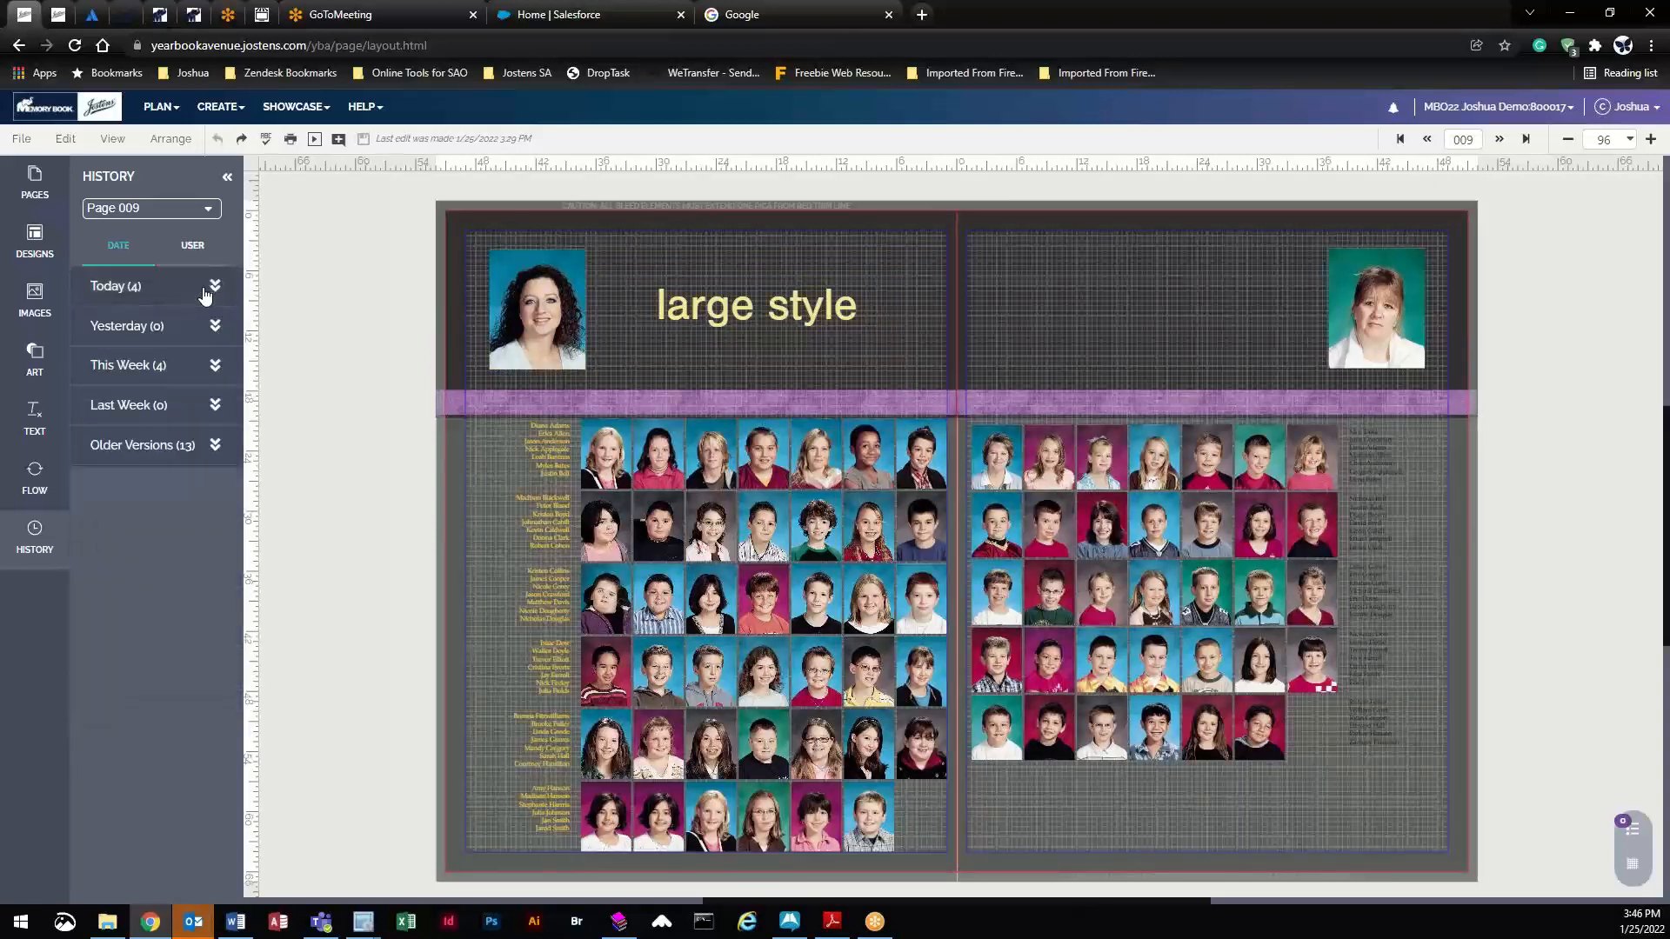
left_click(205, 294)
left_click(193, 246)
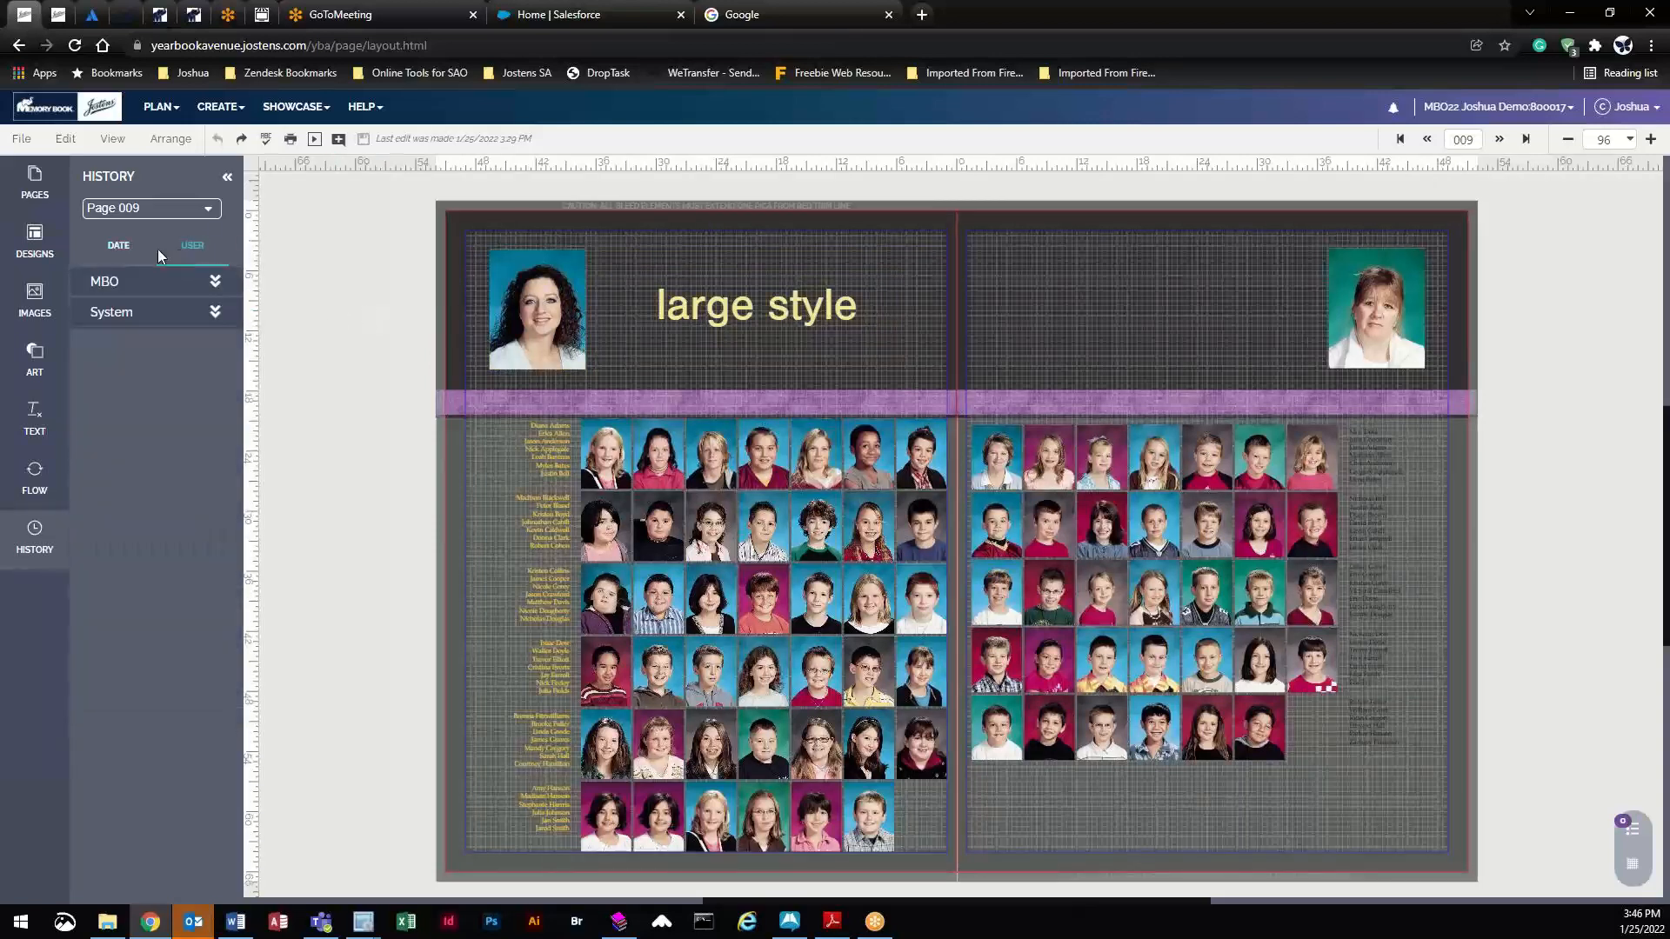
left_click(118, 250)
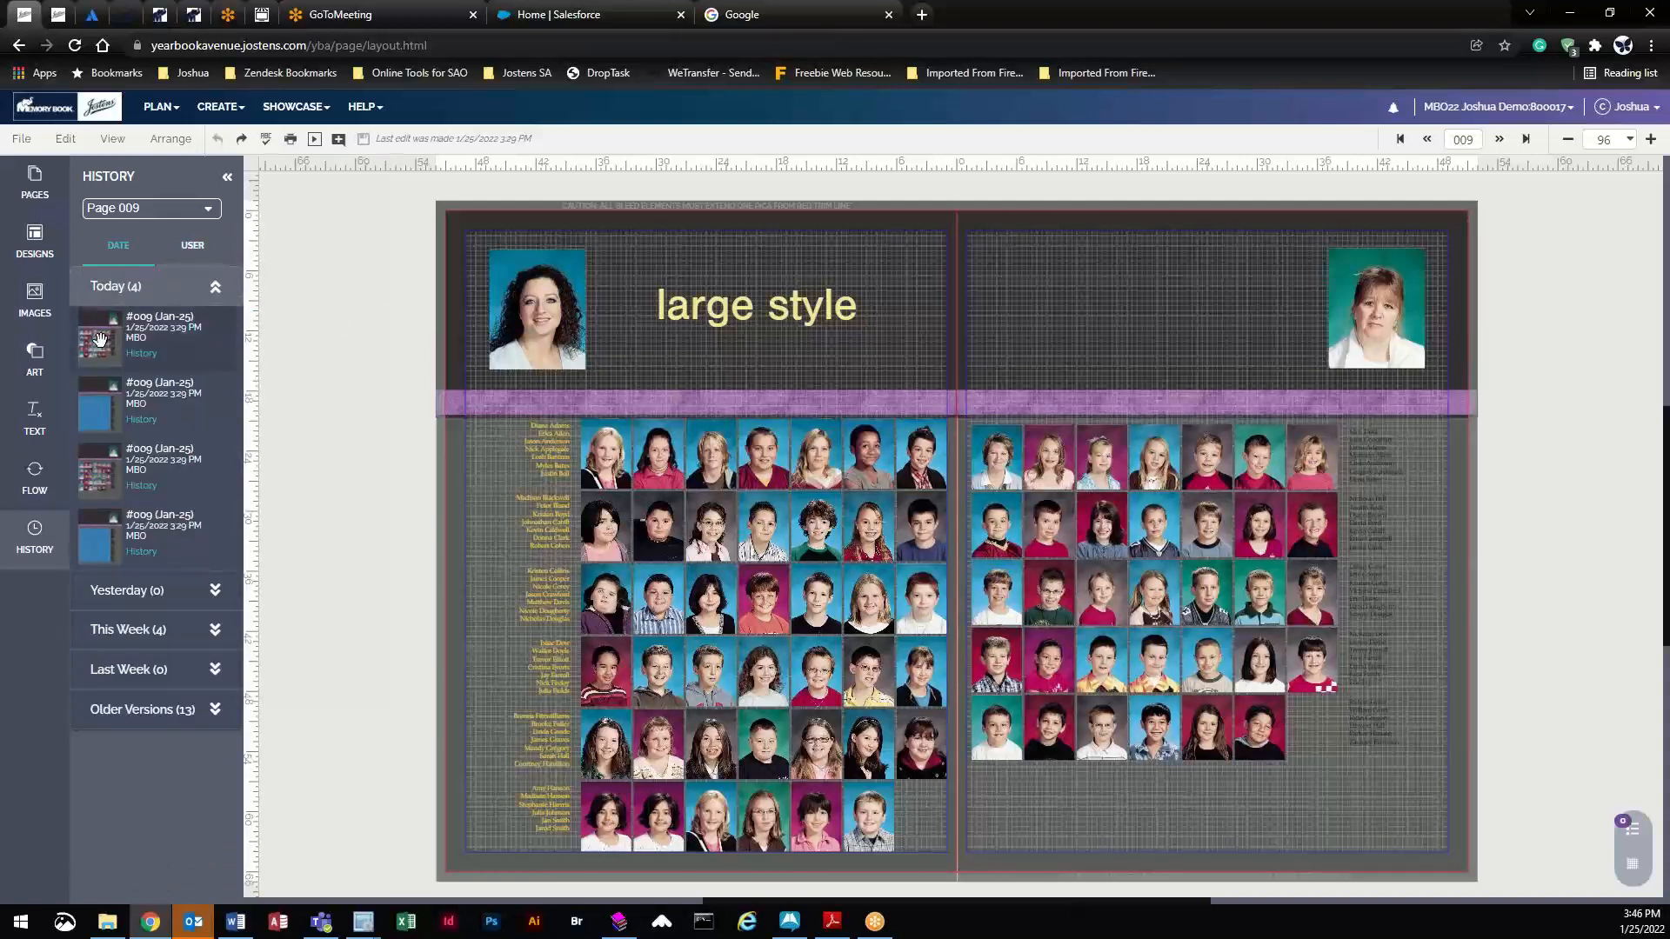
left_click(1302, 512)
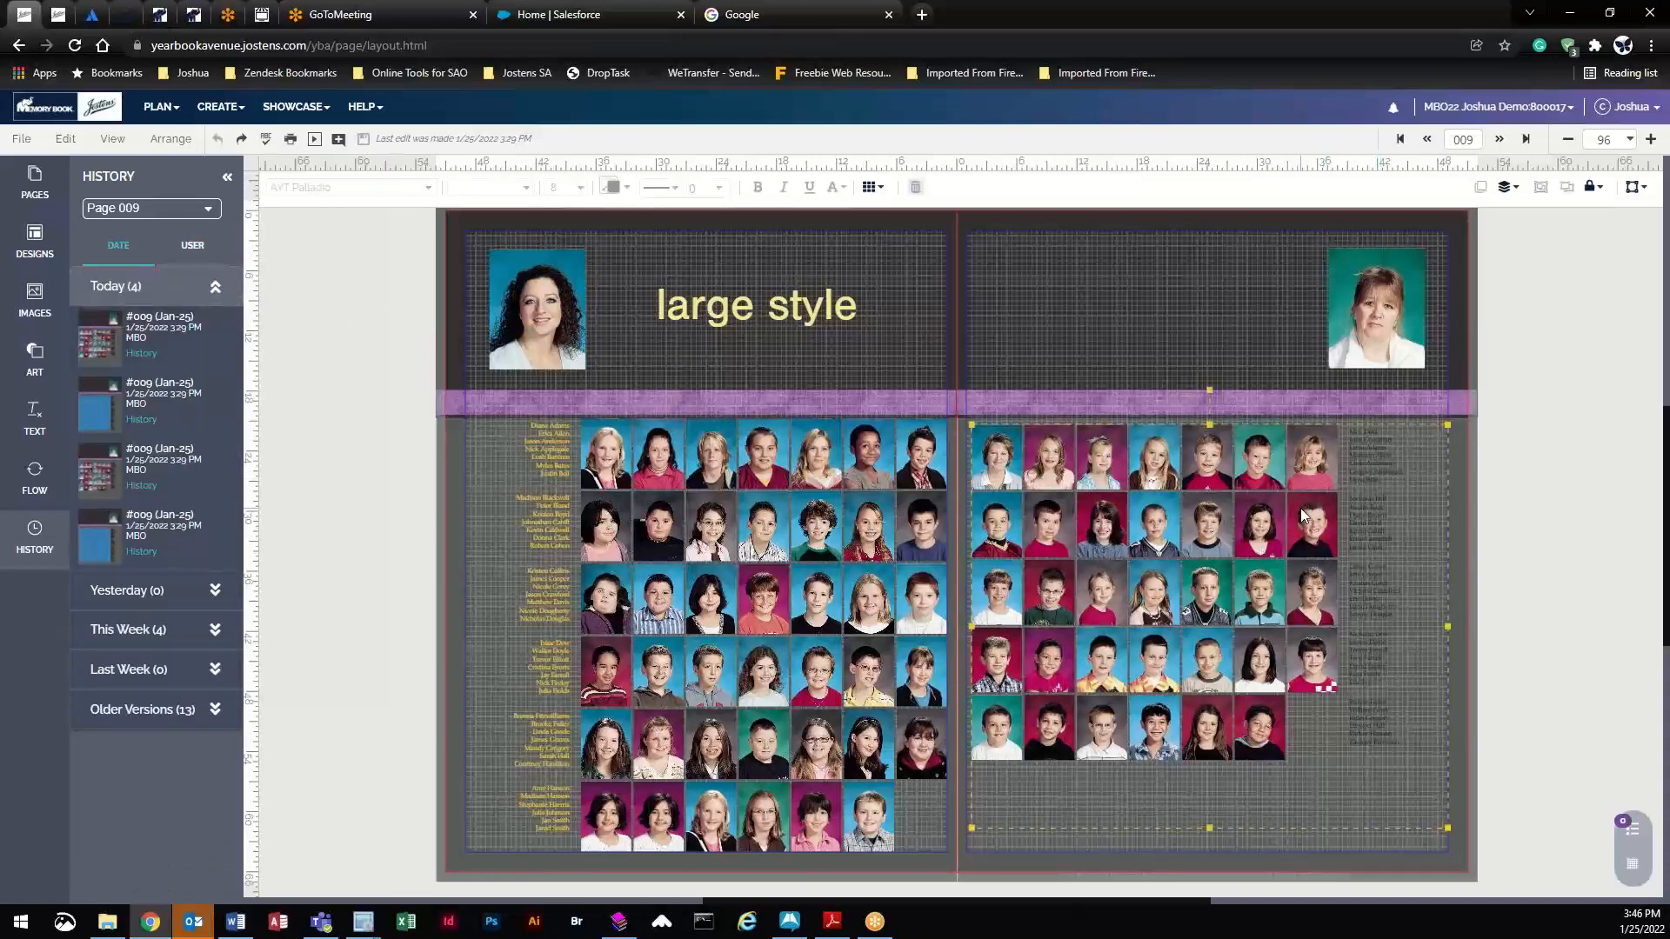
- Expand the right page's photo grid flow through Flow Options
left_click(35, 479)
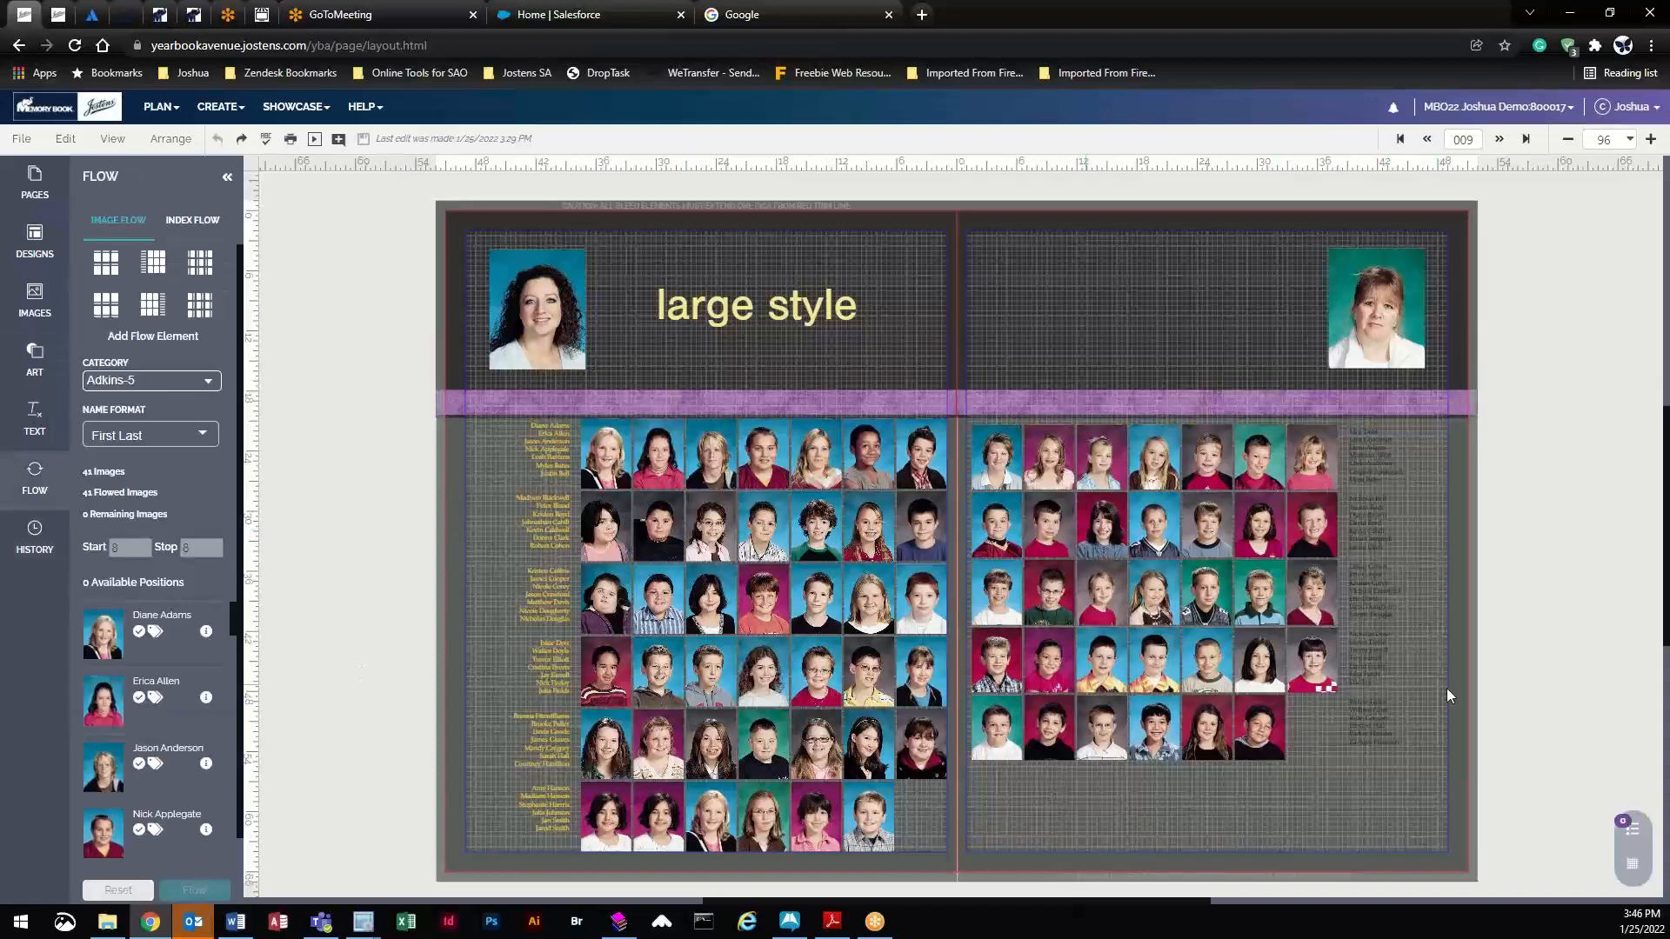
left_click(1310, 548)
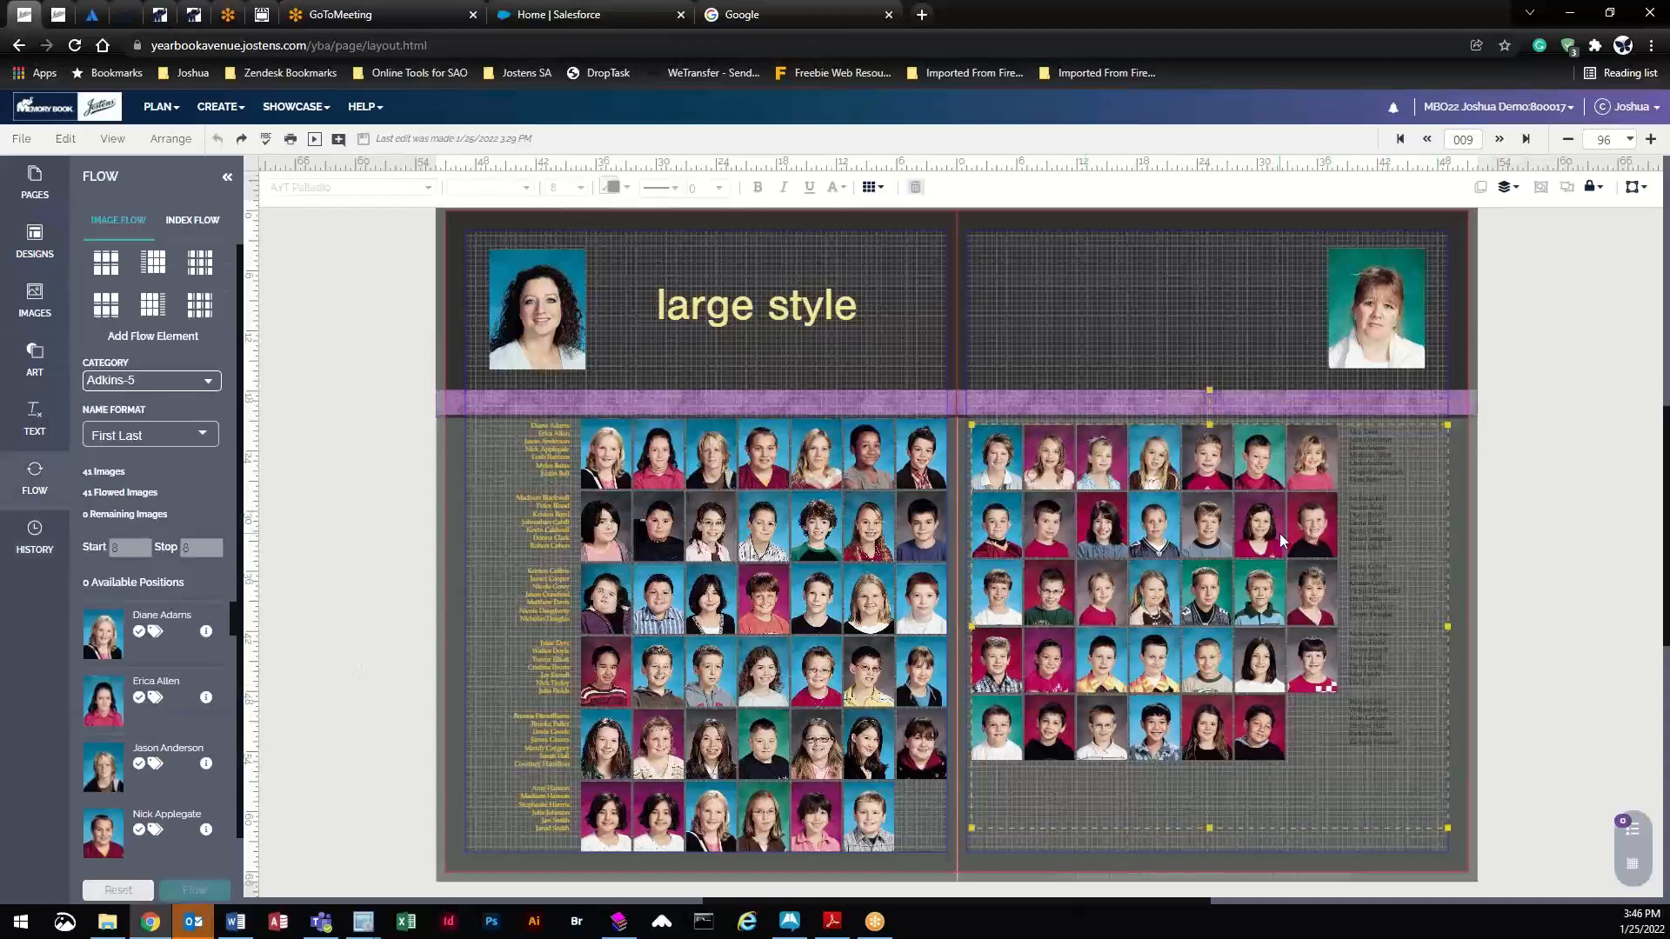
left_click(872, 187)
left_click(903, 421)
left_click(931, 450)
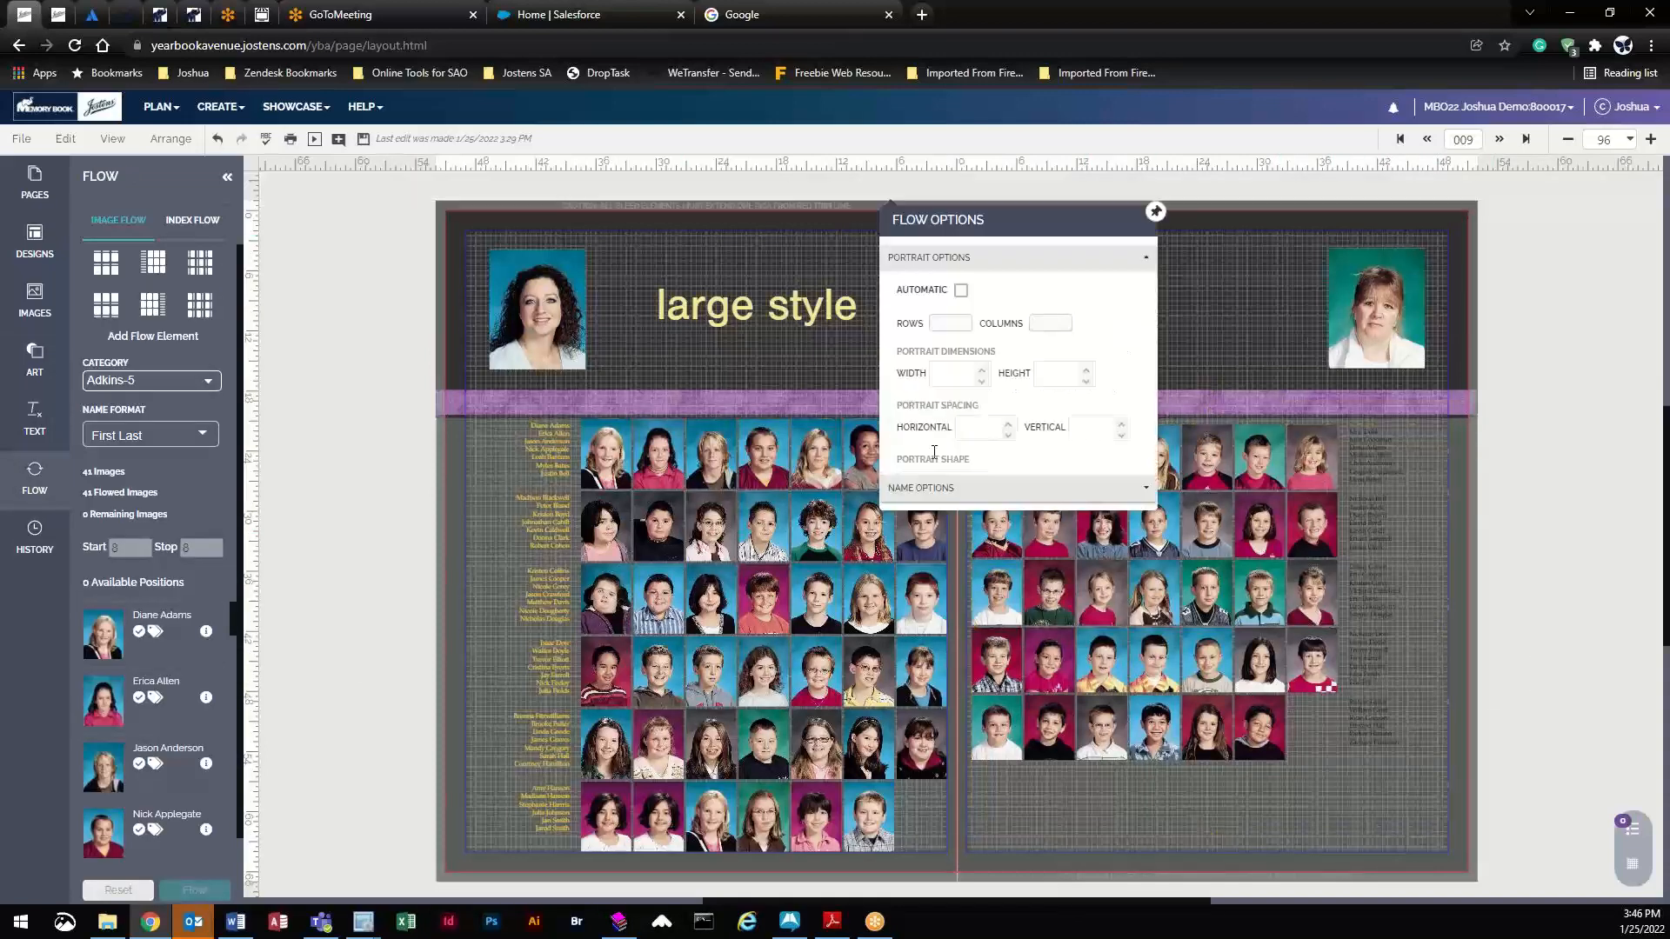
left_click(1454, 546)
- Recolor the first three right-page name lists CS Honey / CL Goldenrod yellow
left_click(1399, 446)
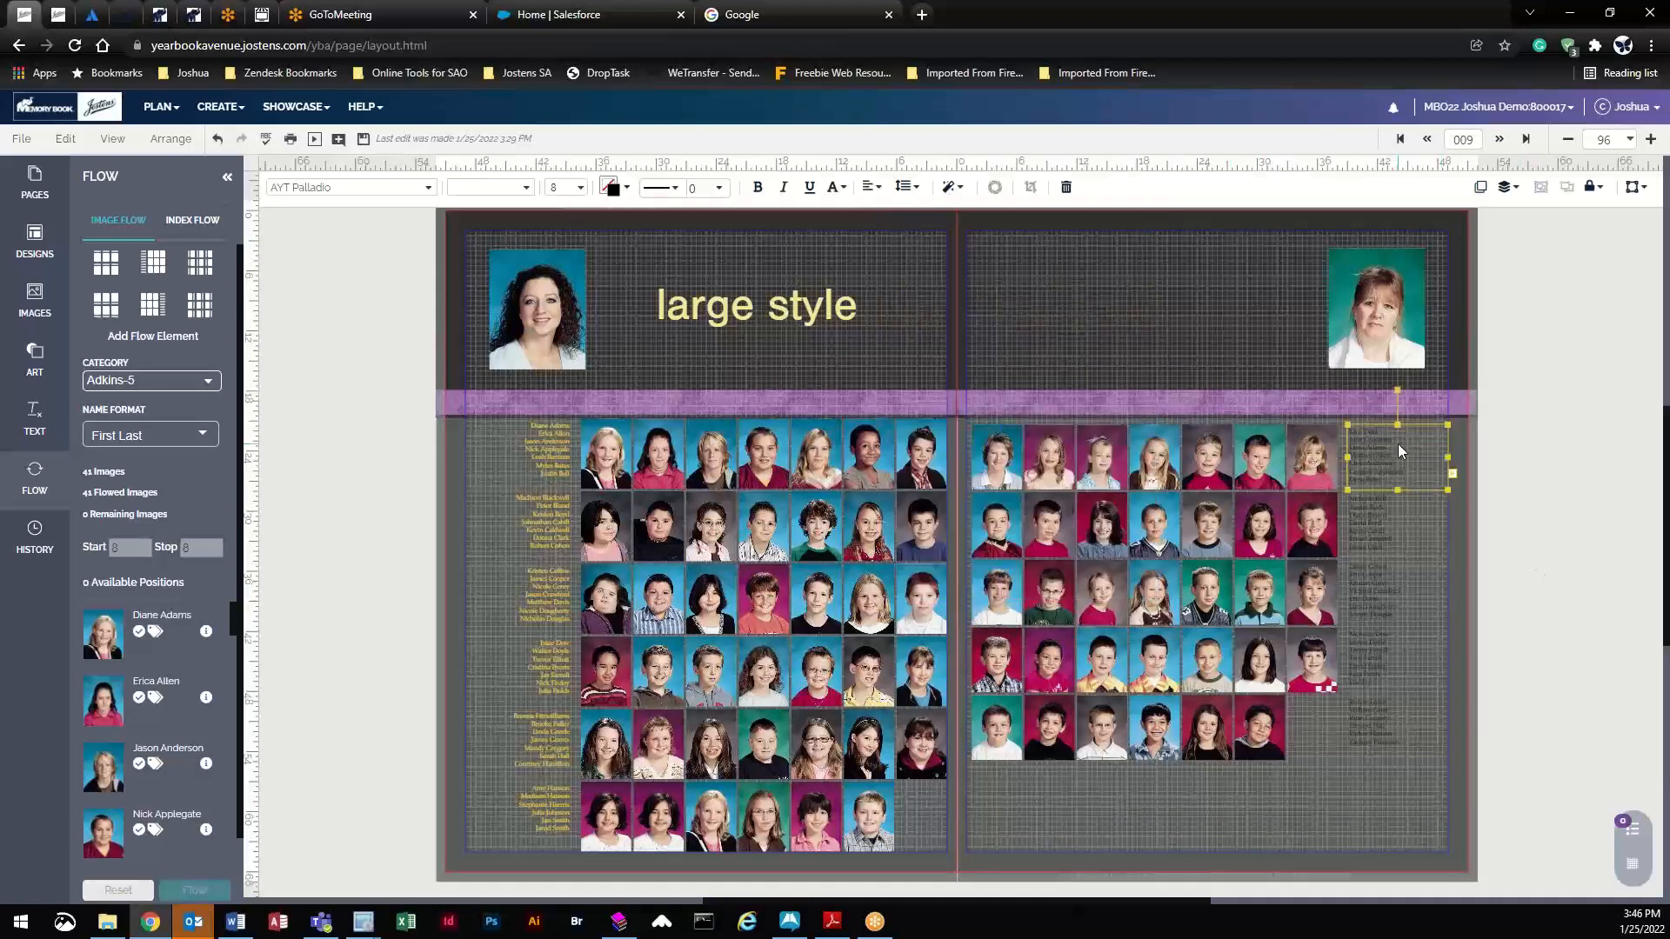
left_click(614, 187)
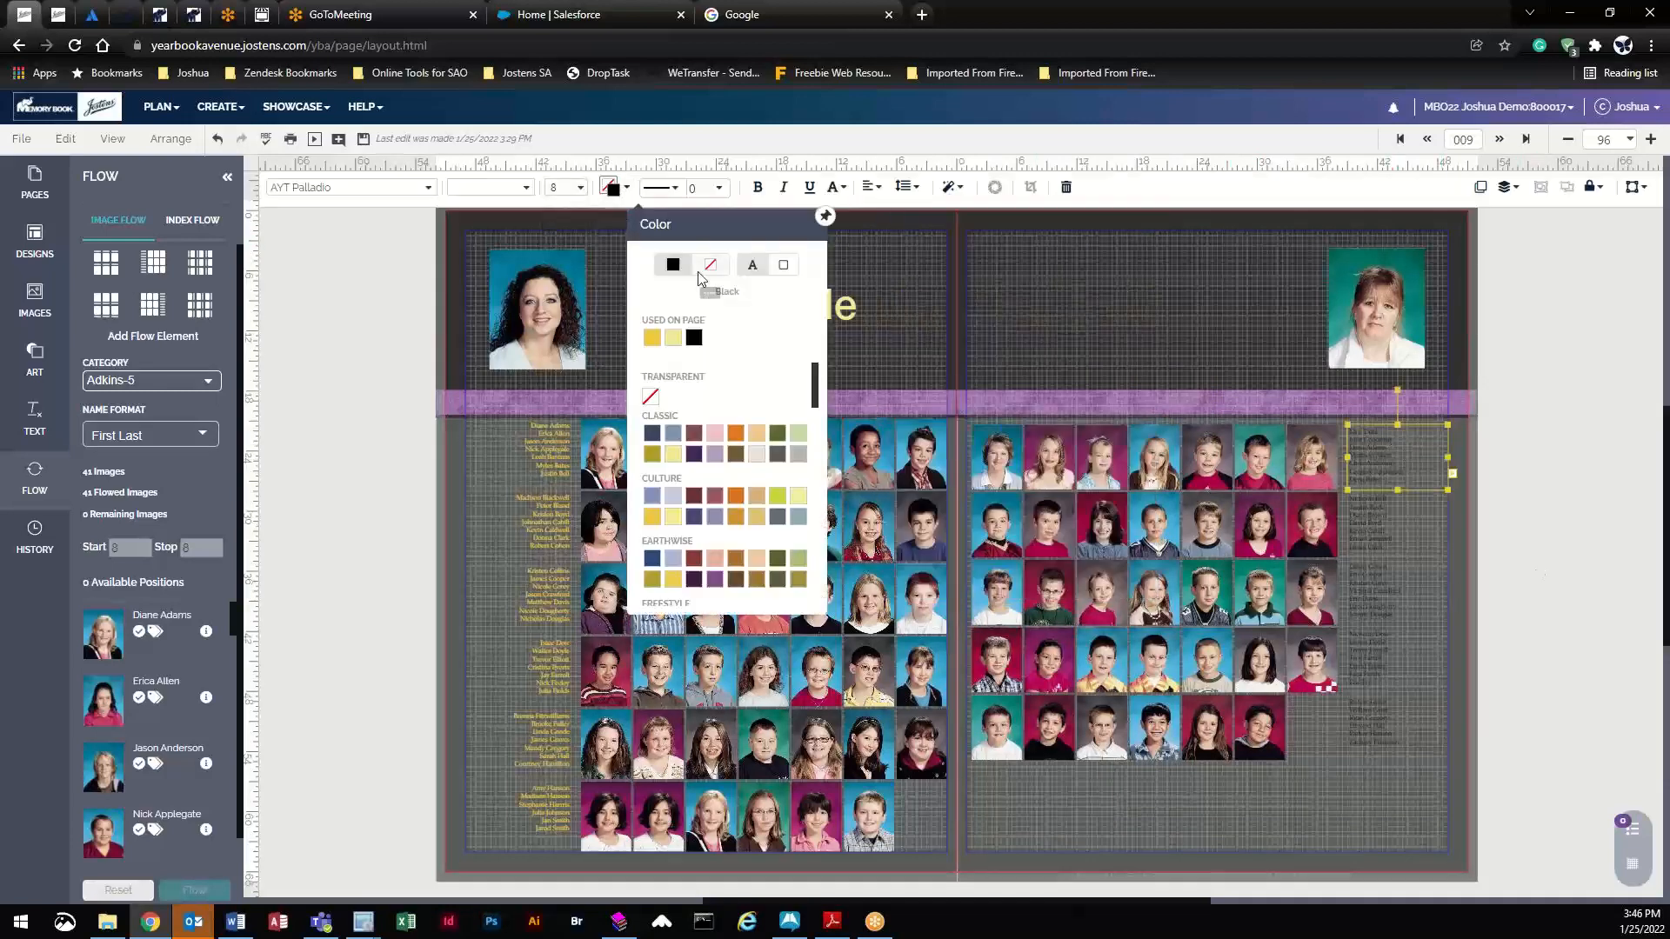
left_click(667, 341)
left_click(1398, 525)
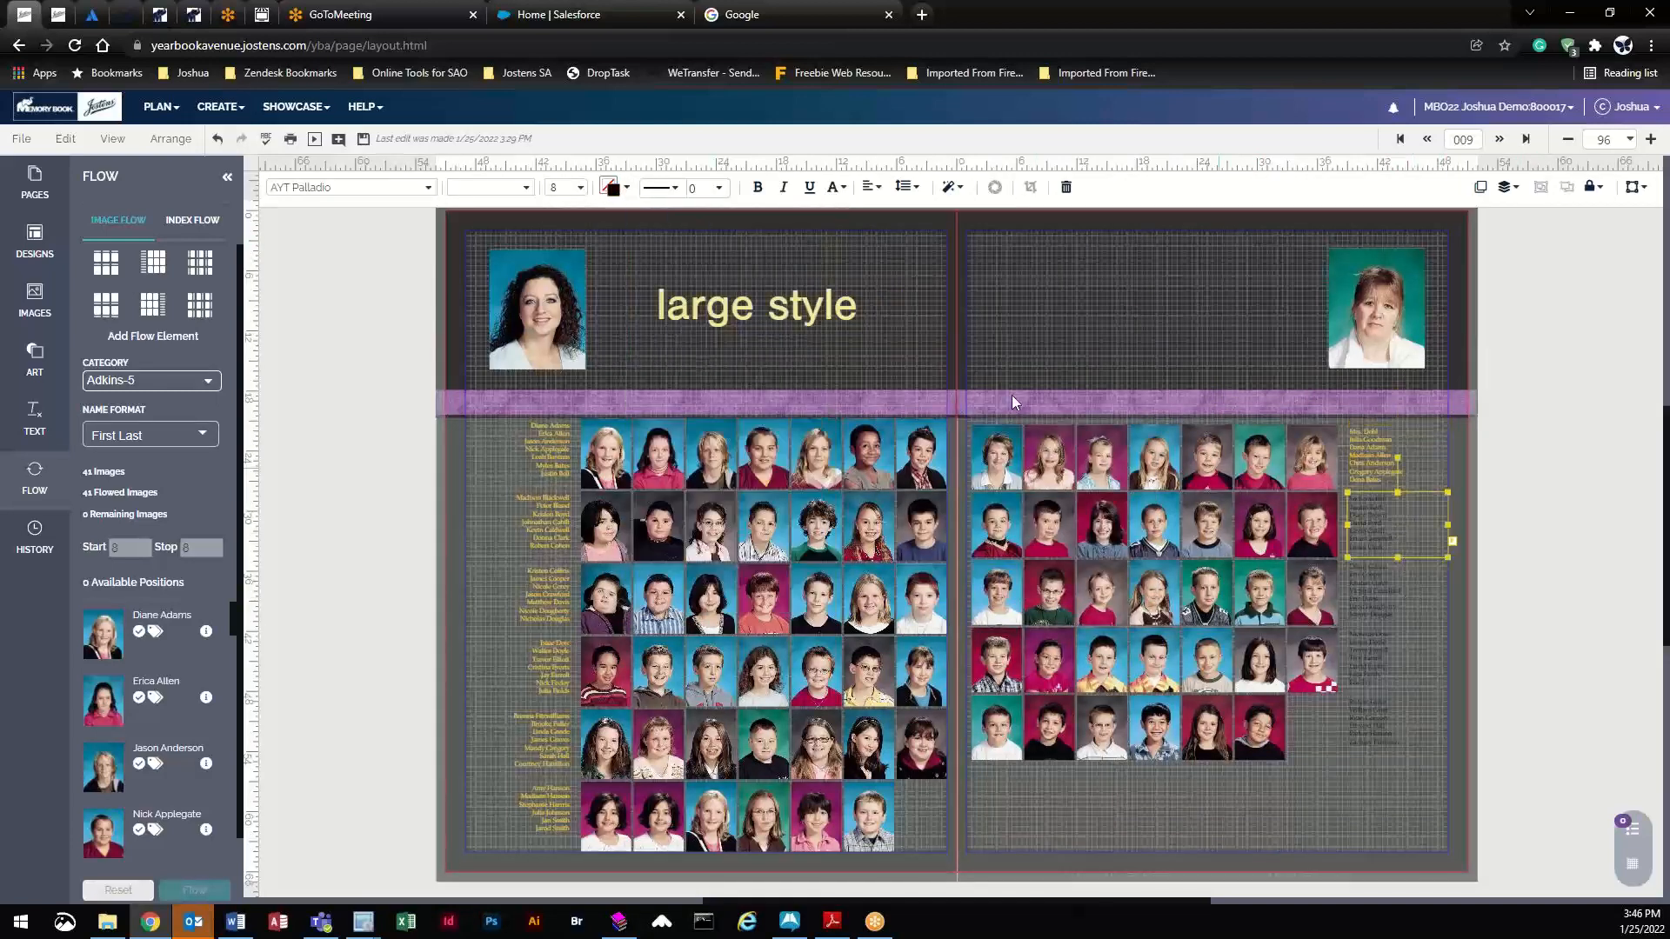
left_click(613, 187)
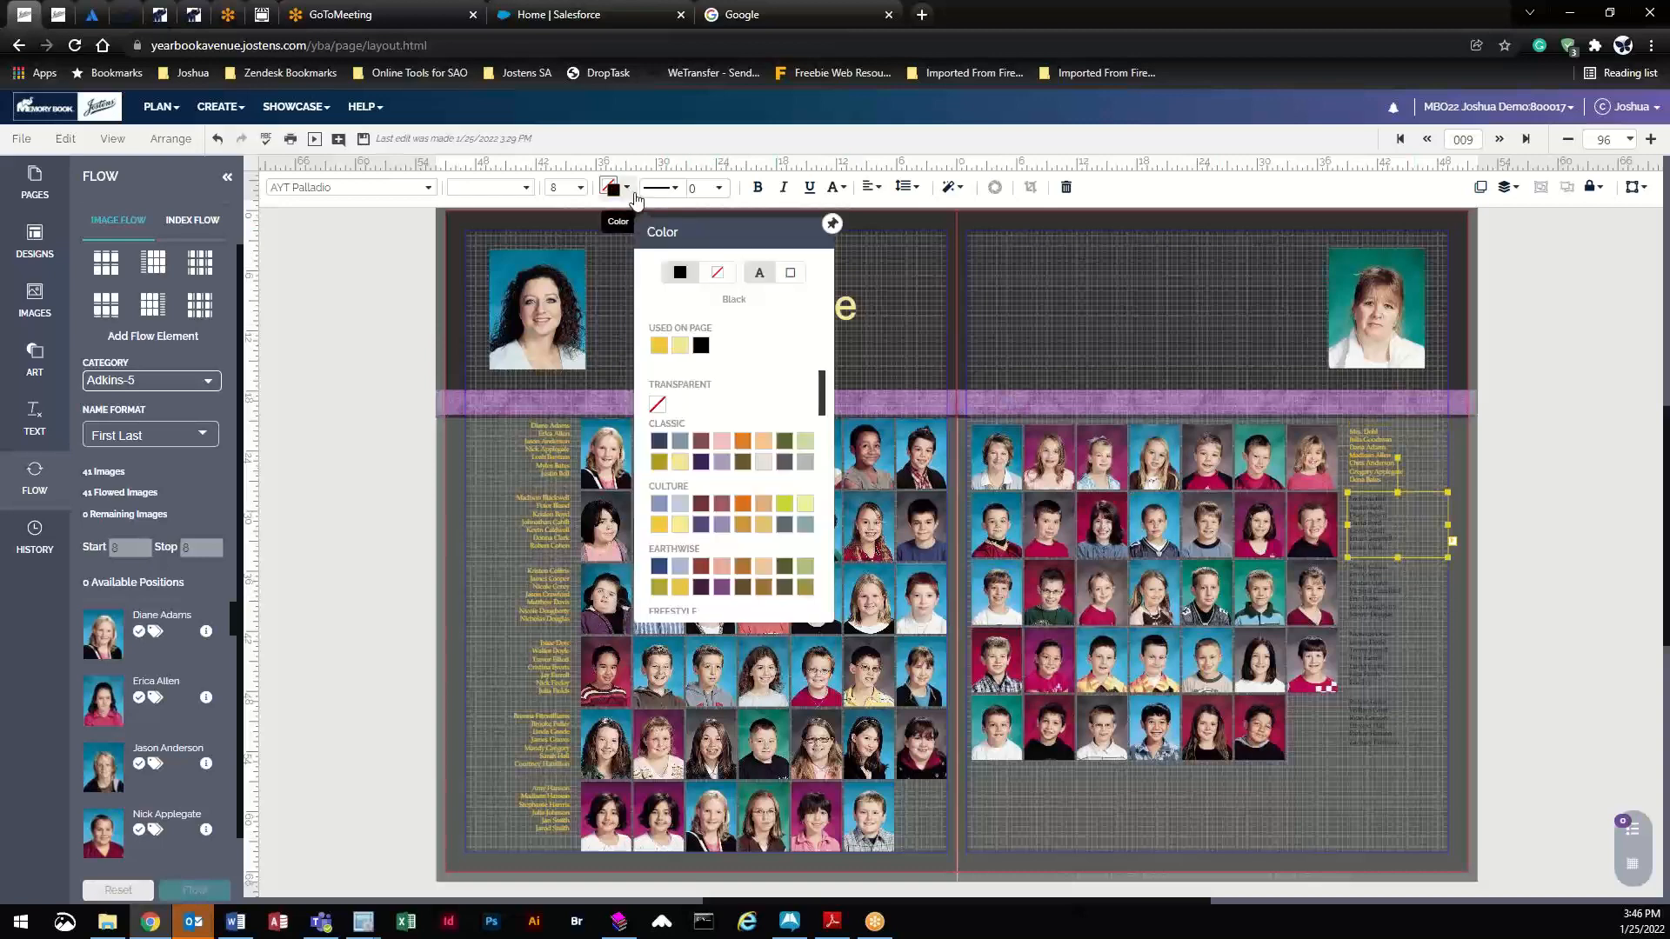
left_click(675, 352)
left_click(1409, 609)
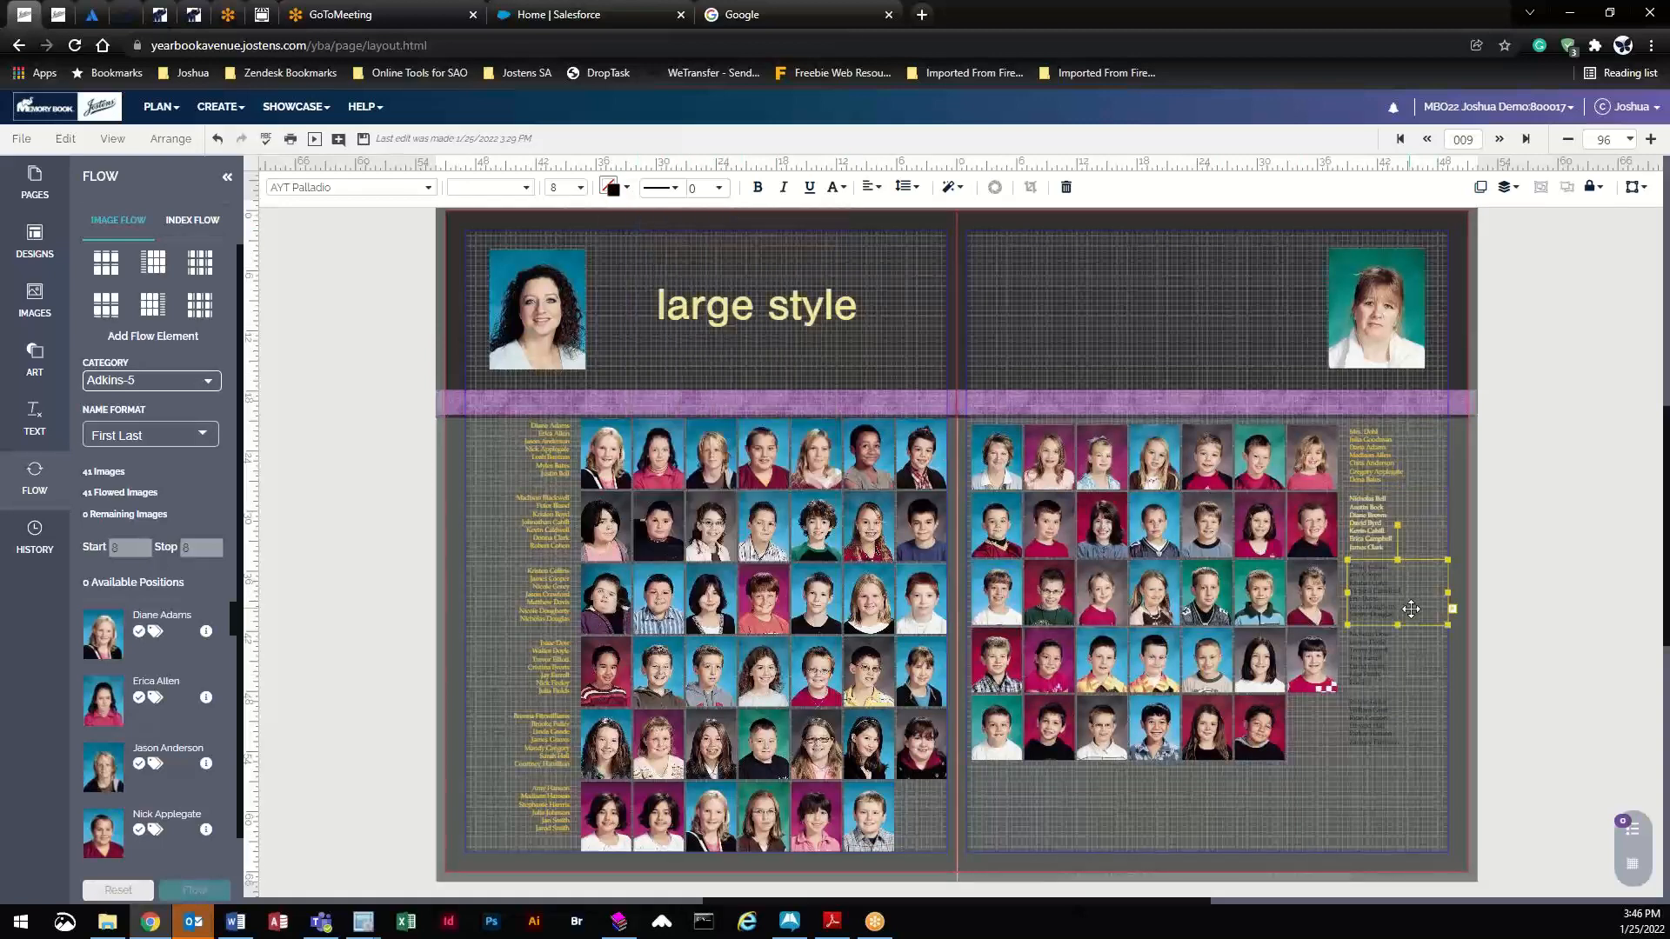
left_click(613, 187)
left_click(640, 340)
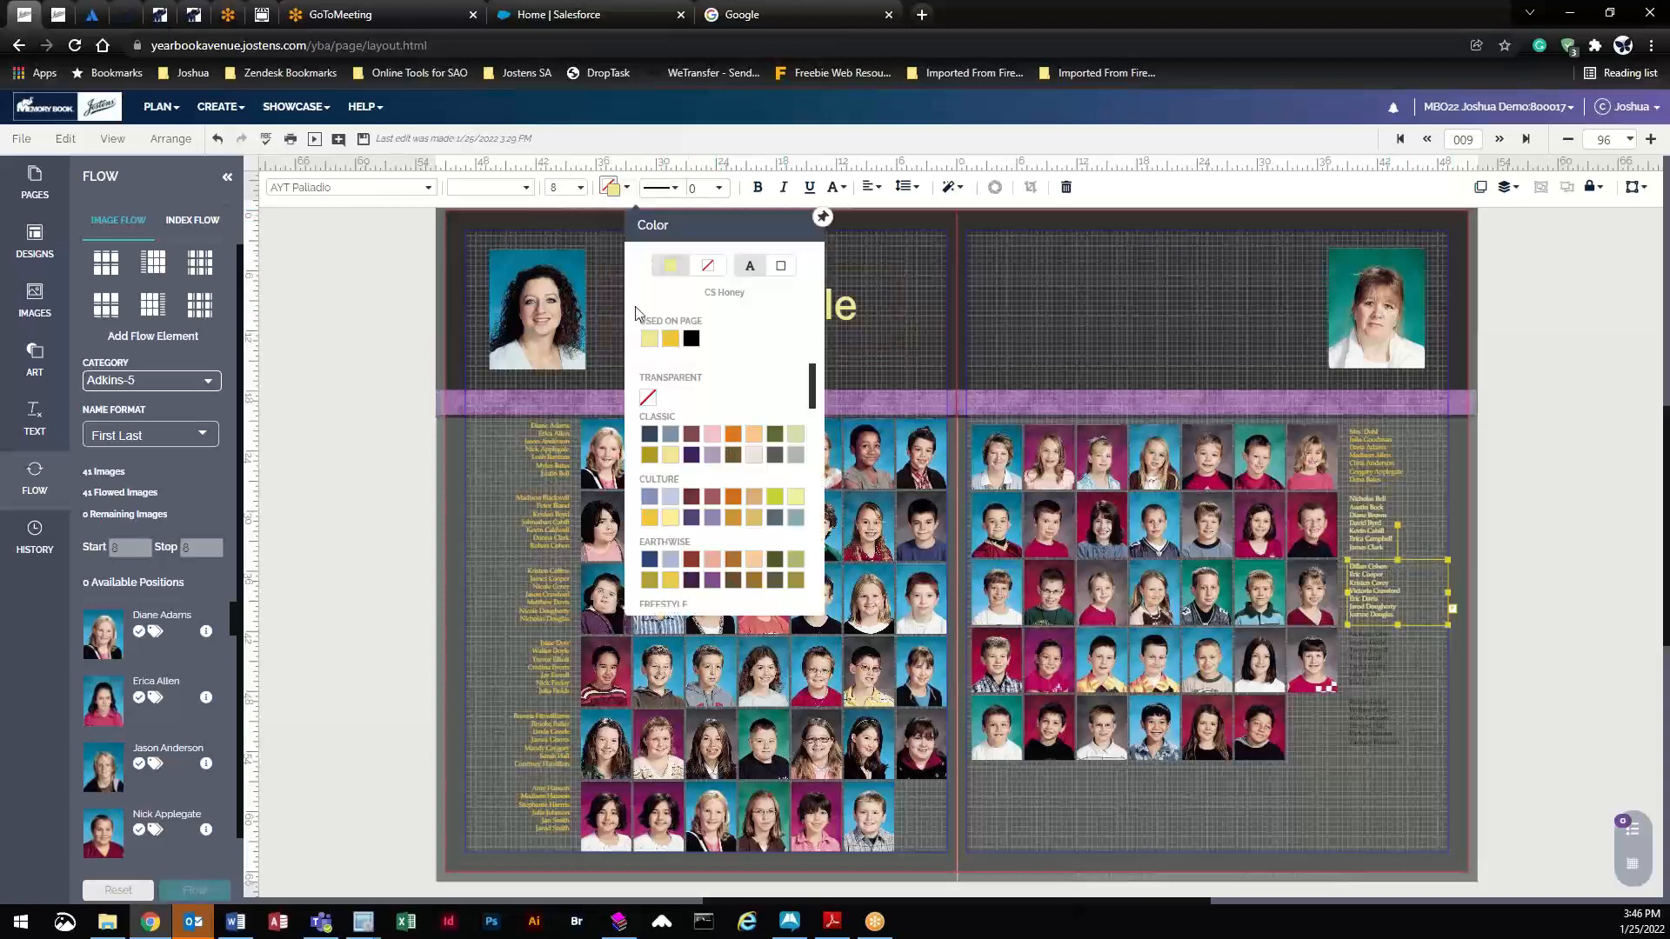
left_click(613, 187)
left_click(668, 340)
- Recolor the remaining right-page name lists yellow and check the whole photo grid
left_click(1396, 659)
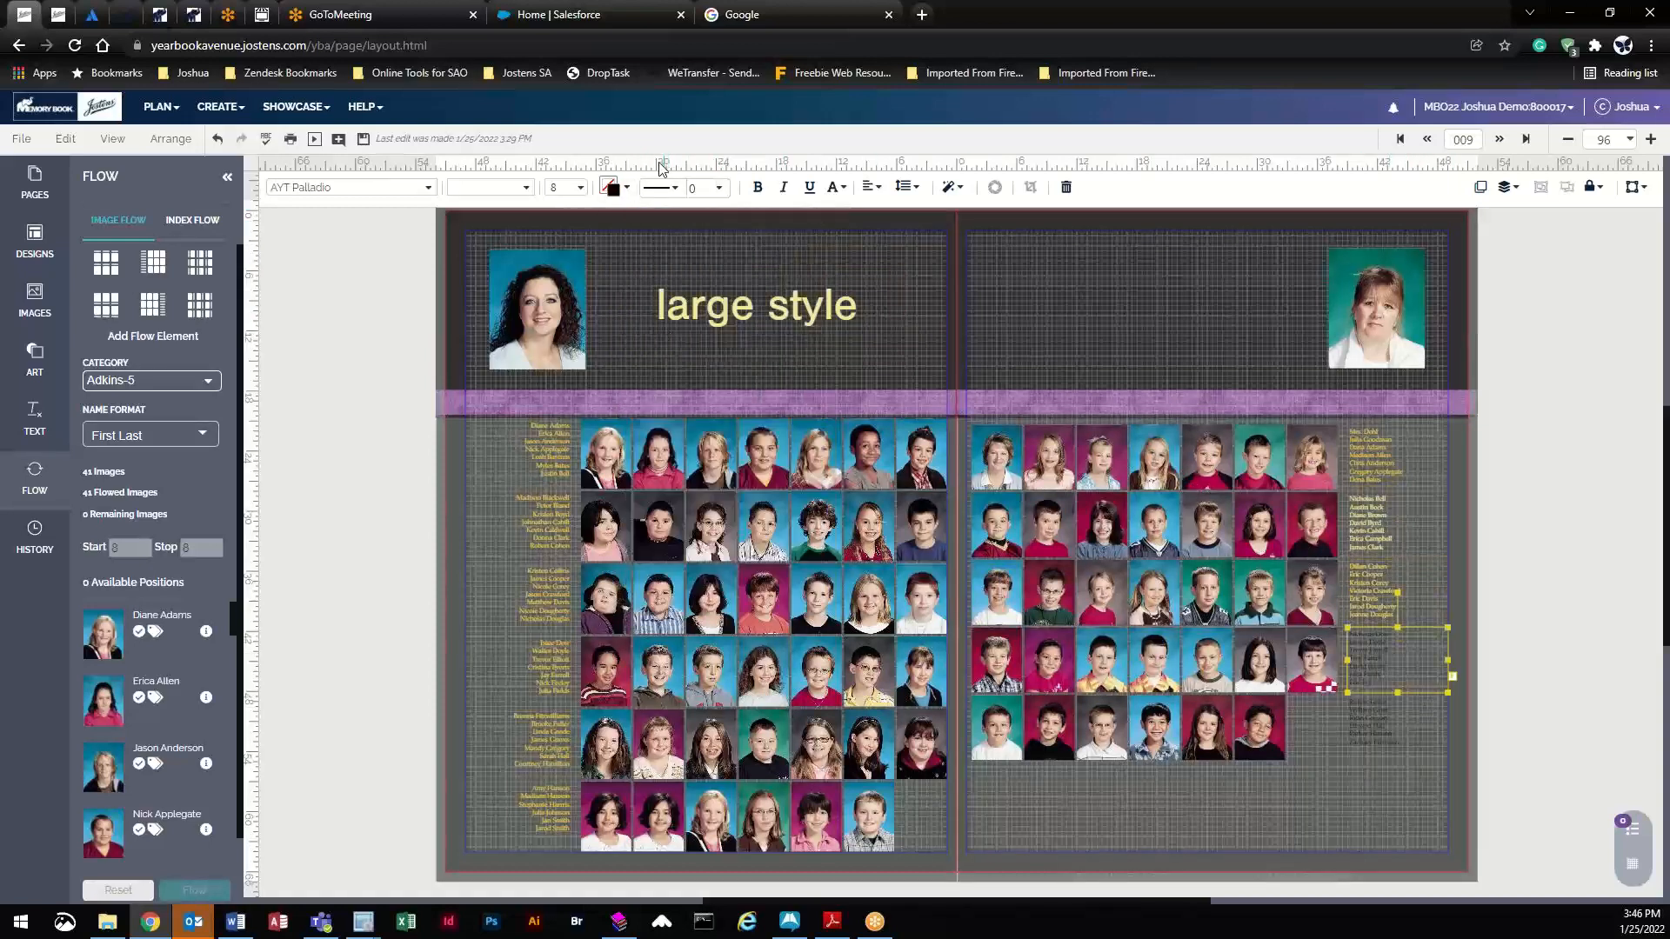
left_click(629, 188)
left_click(668, 340)
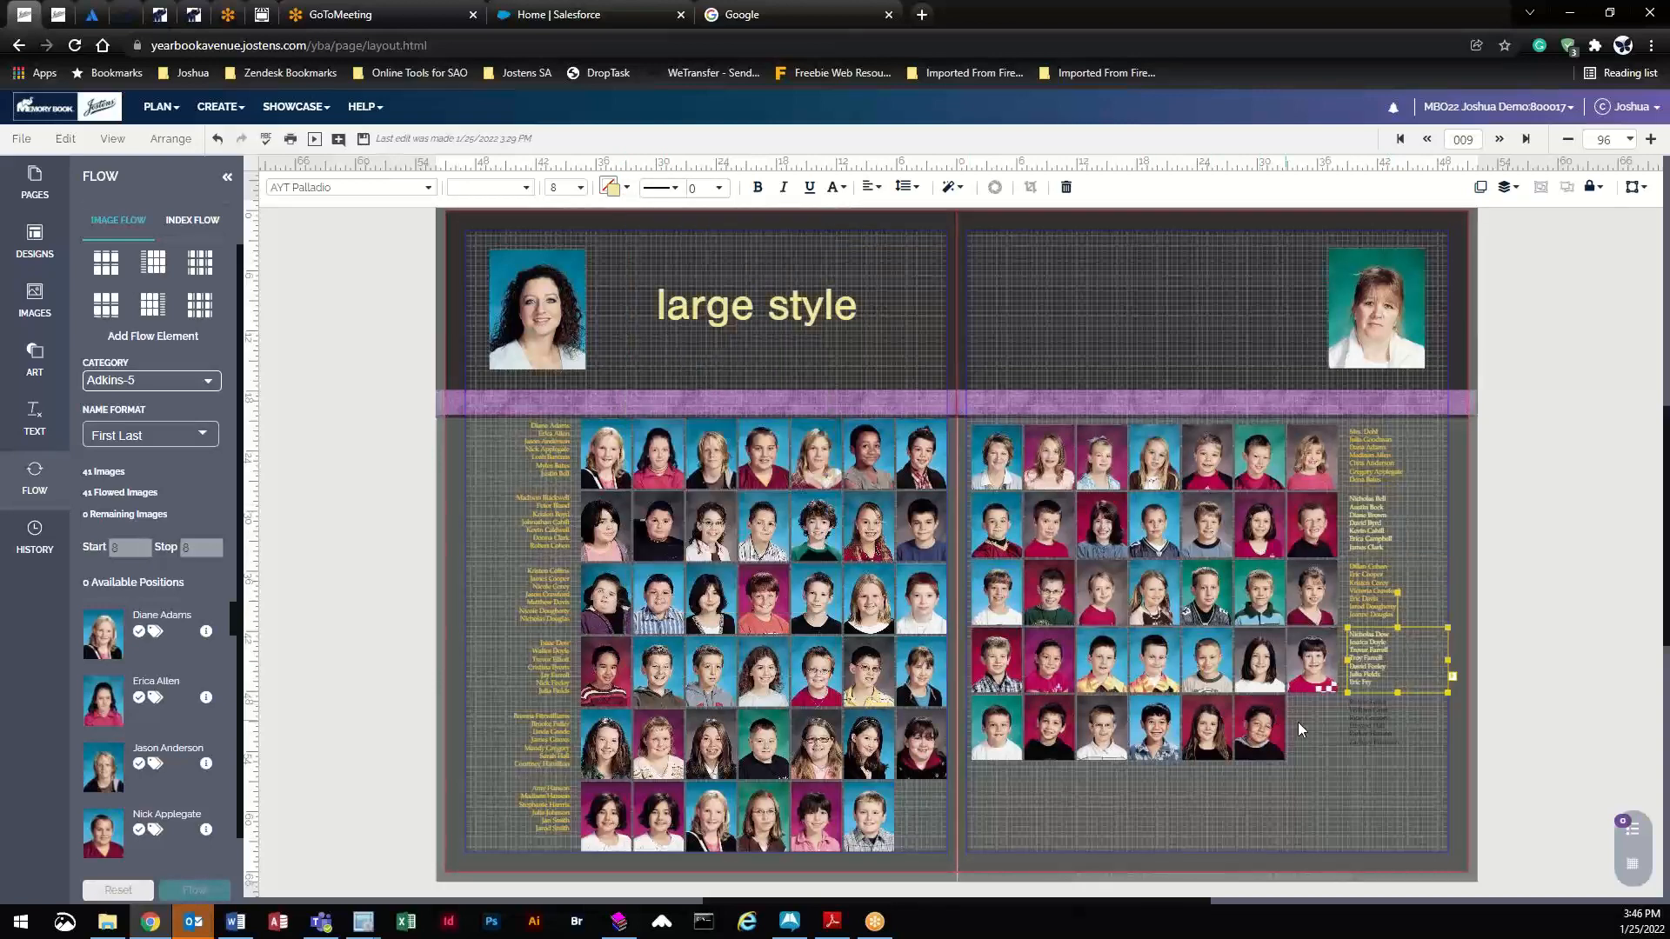
left_click(1375, 723)
left_click(611, 188)
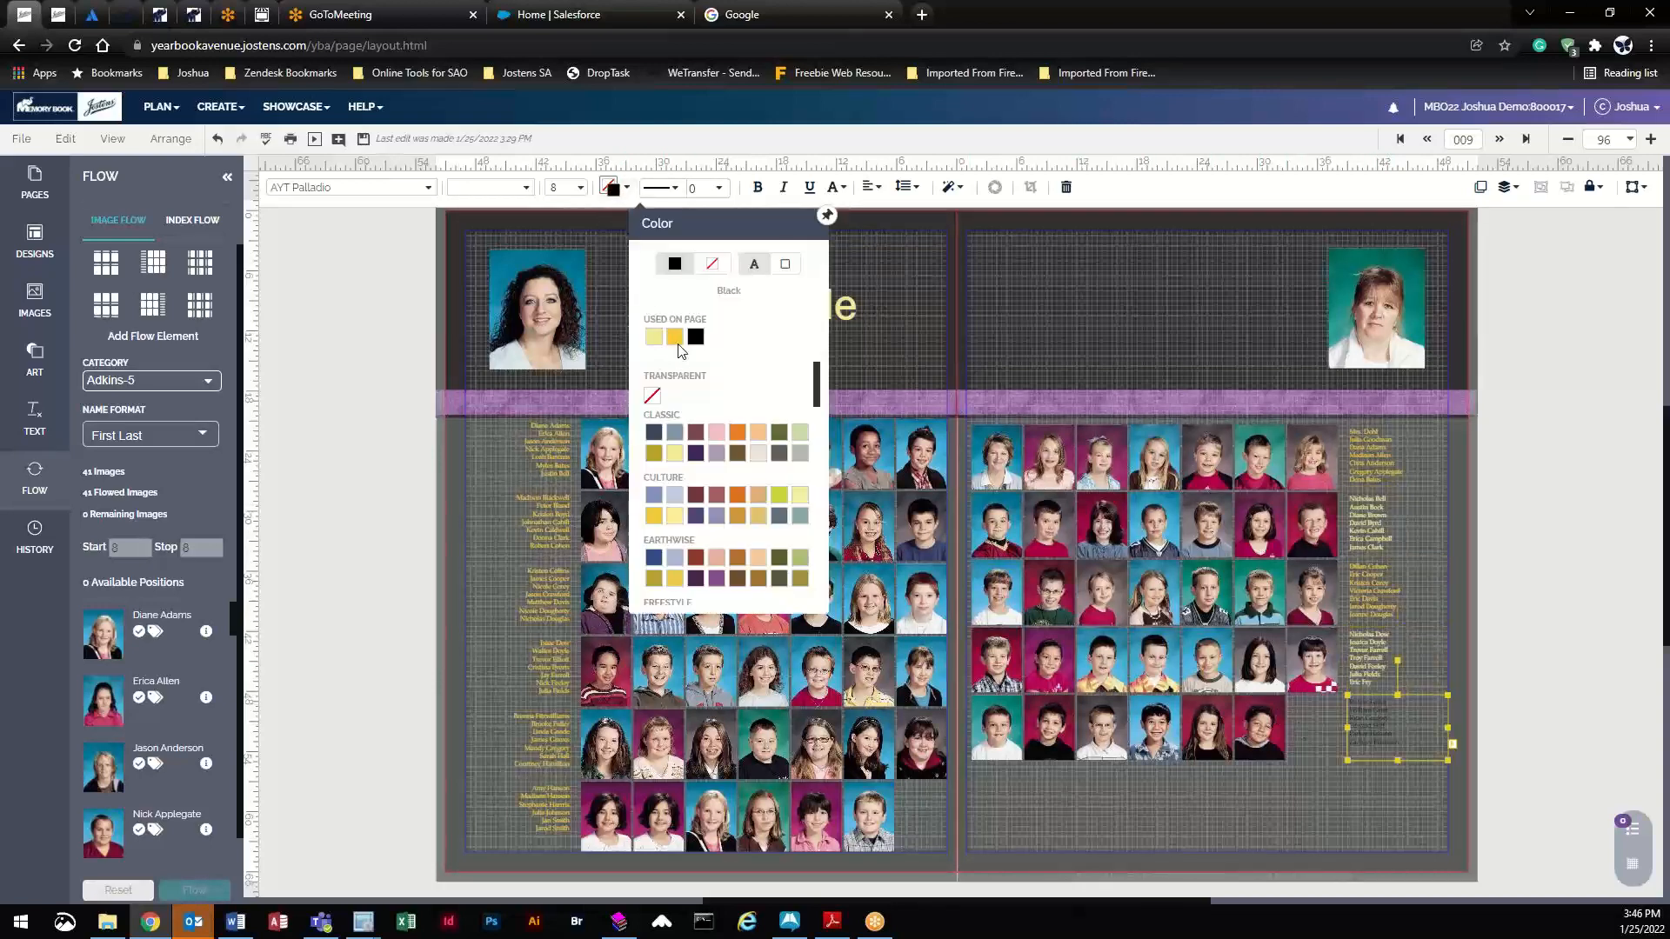
left_click(678, 338)
left_click(1534, 693)
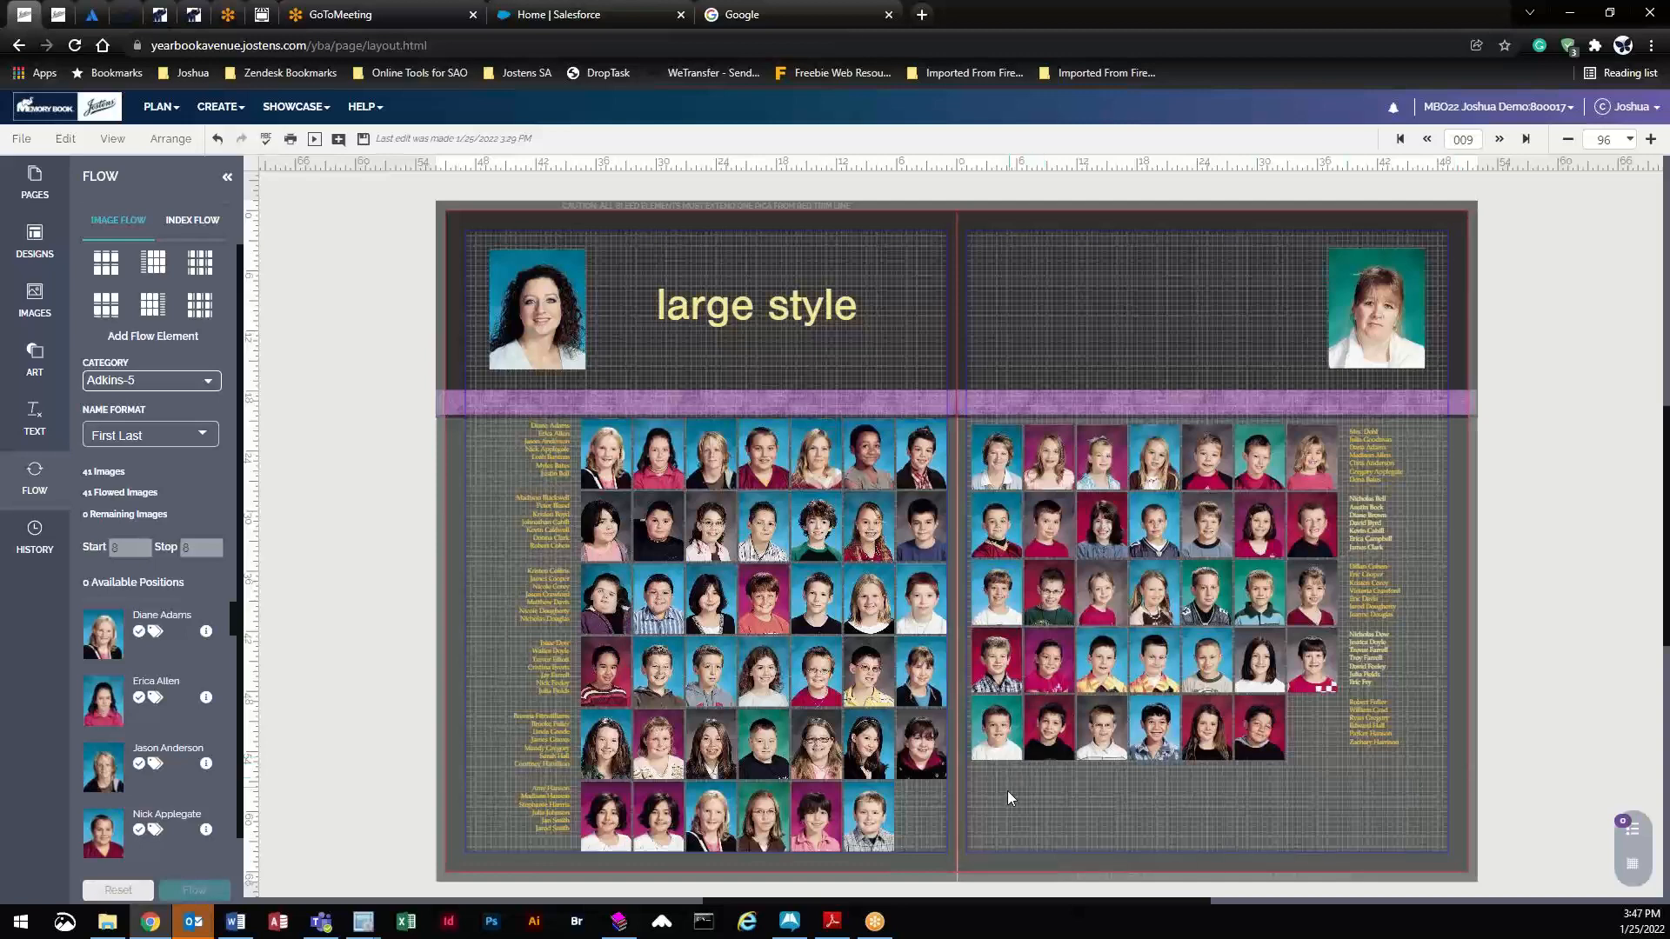
left_click_drag(1008, 798, 1470, 442)
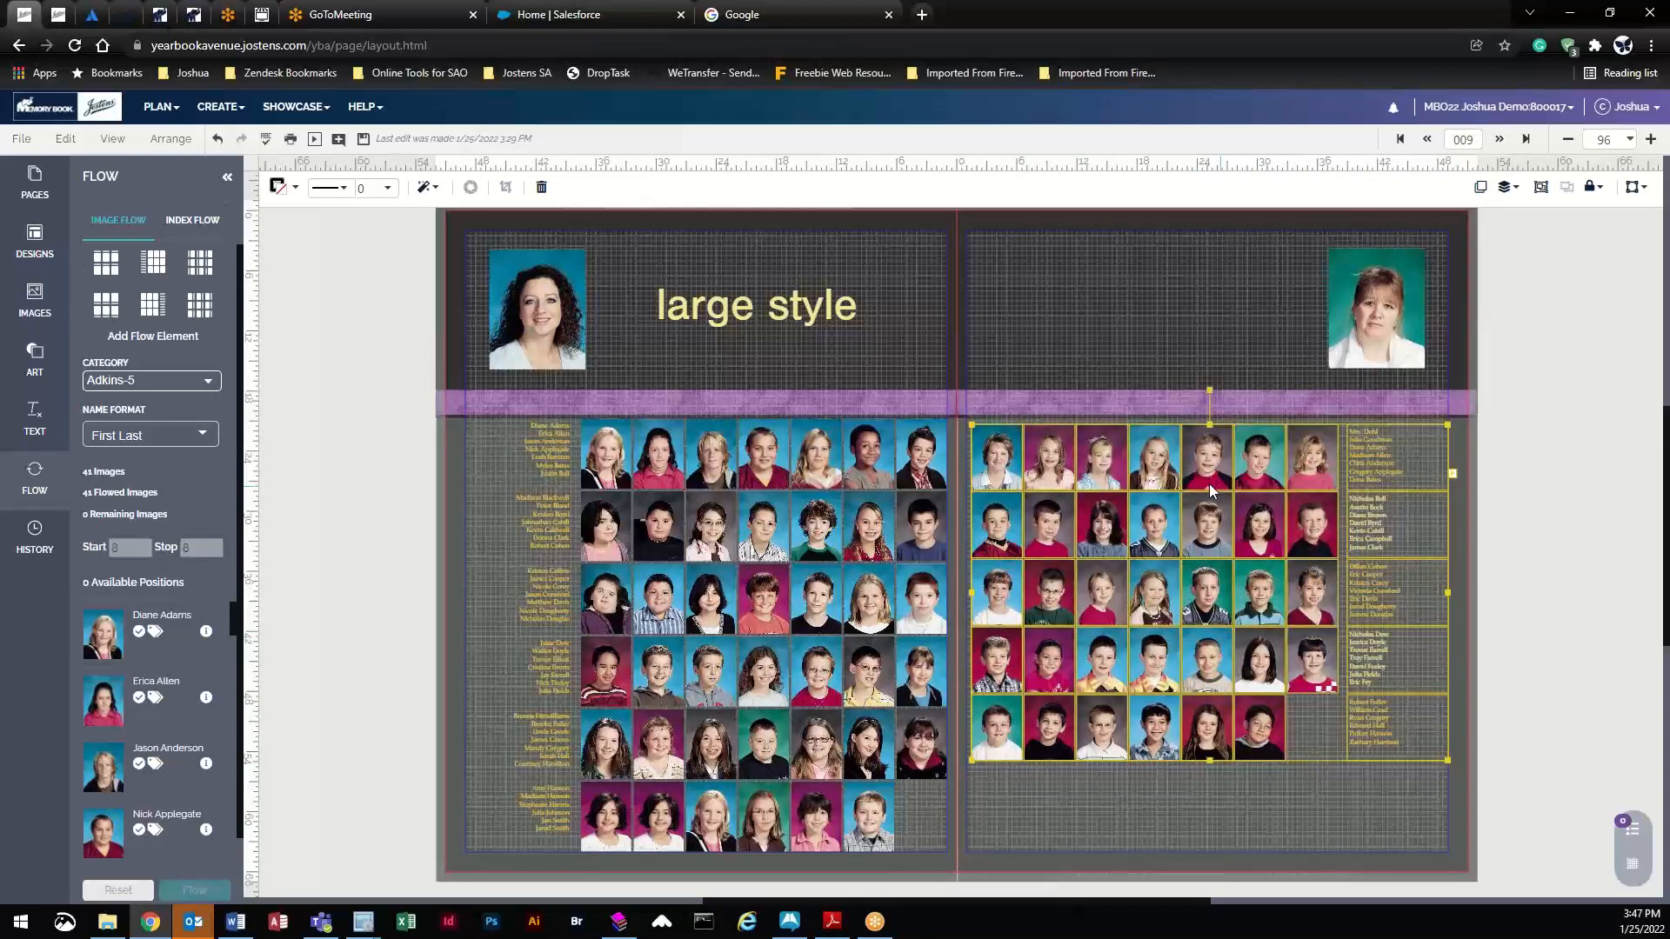
left_click(1286, 809)
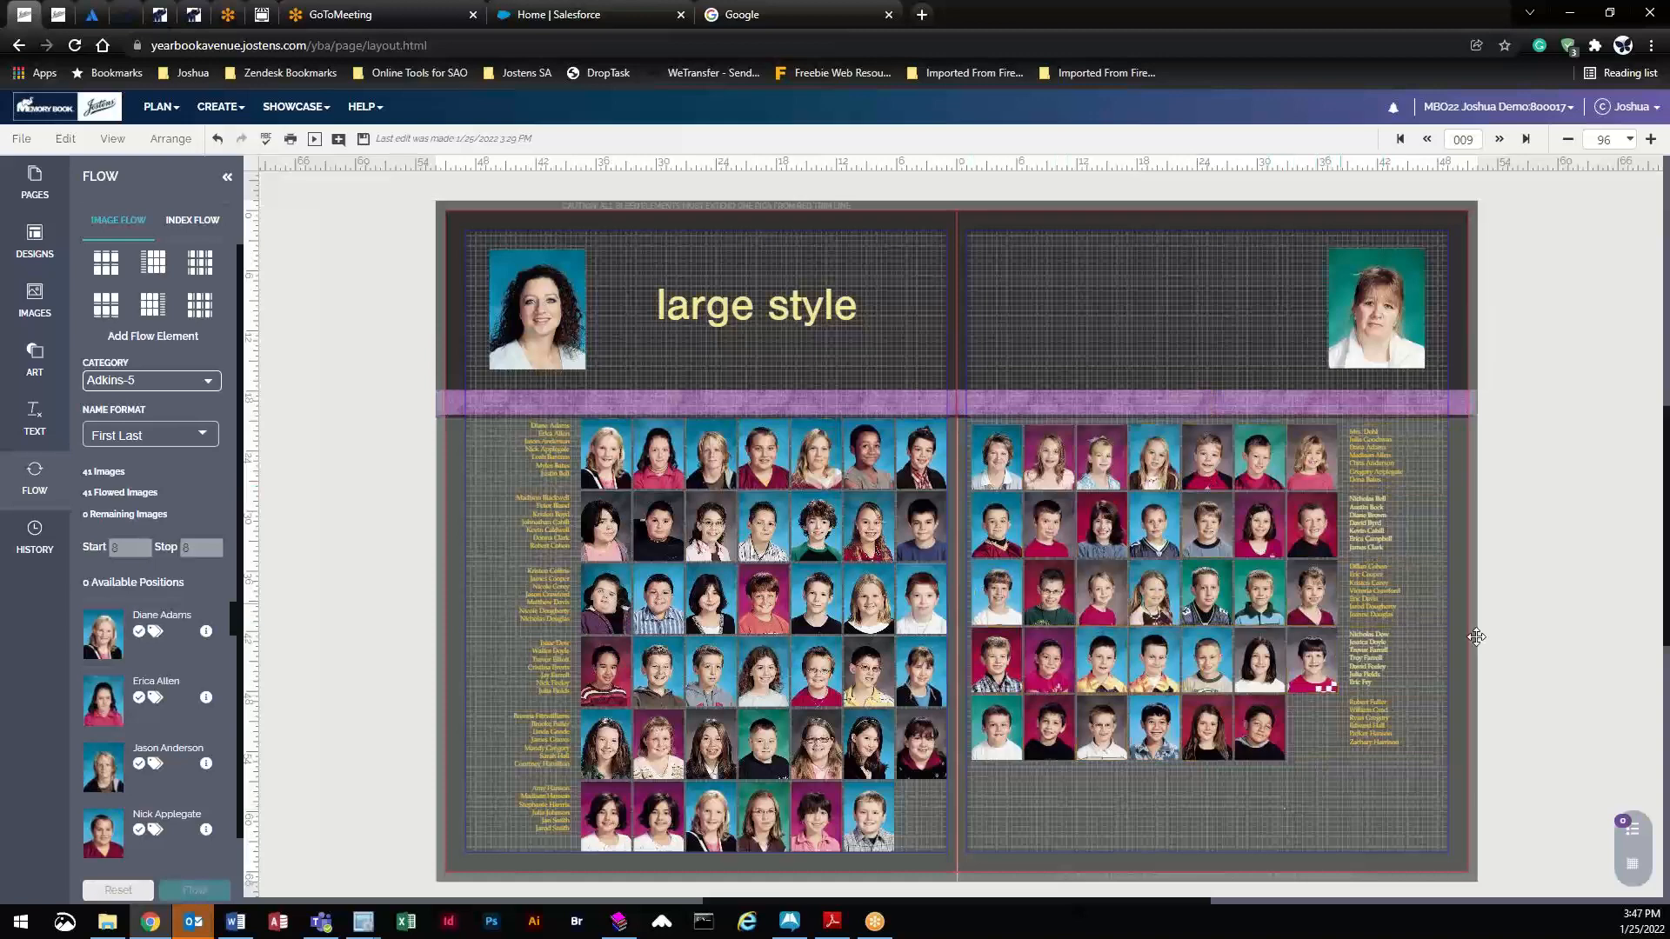